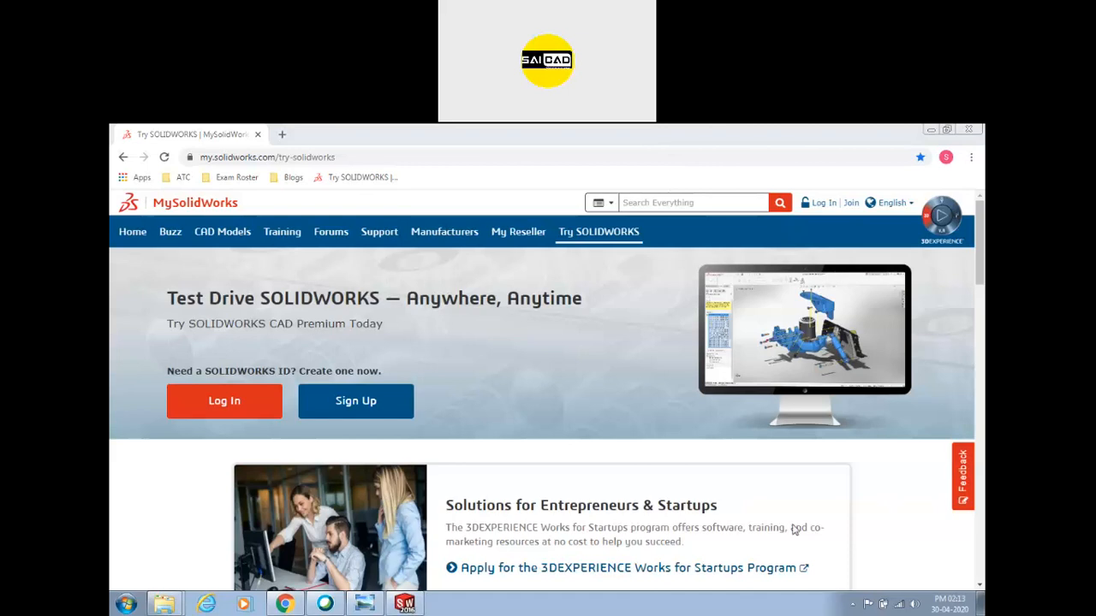
# Close the Photo Viewer and Webex windows and bring SOLIDWORKS 2016 to the front.
pyautogui.moveTo(365, 603)
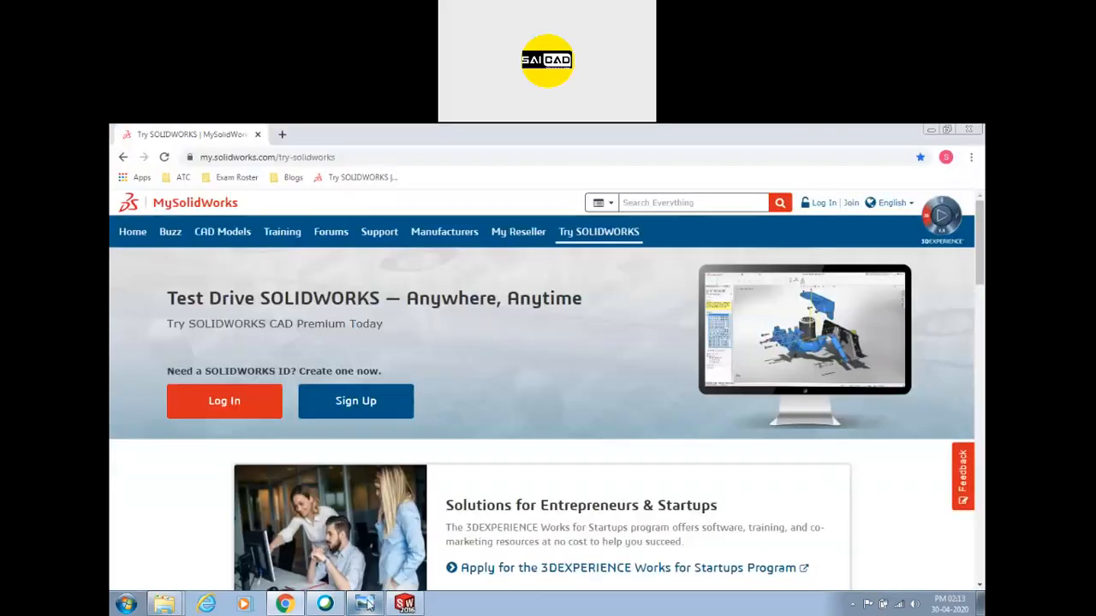
pyautogui.click(335, 580)
pyautogui.rightClick(325, 604)
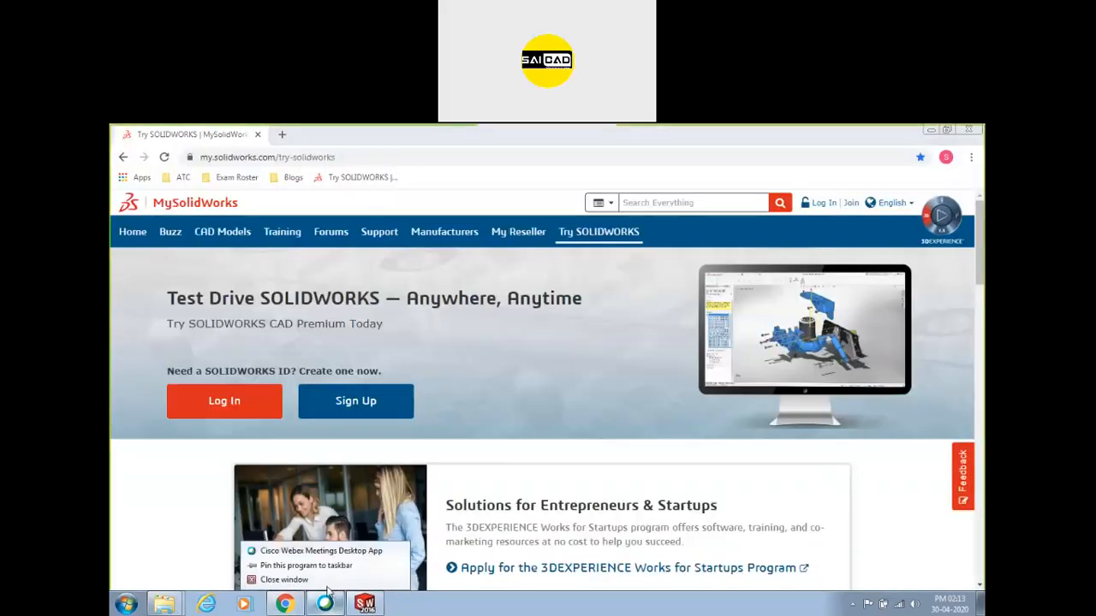
pyautogui.click(319, 582)
pyautogui.click(324, 575)
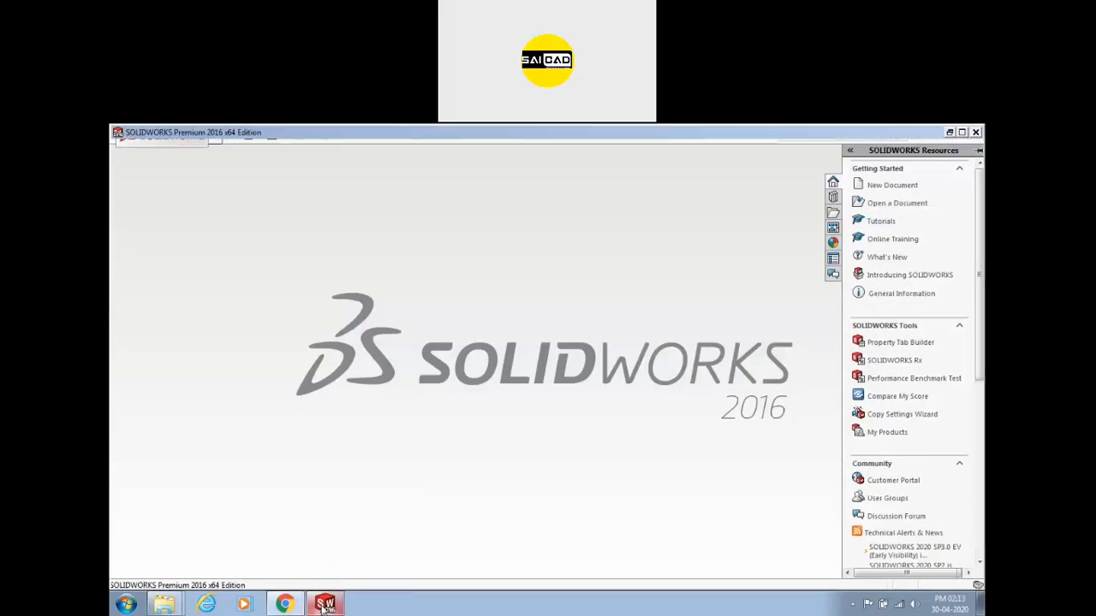
# Return to the my.solidworks.com Try SOLIDWORKS page in the browser.
pyautogui.click(280, 610)
pyautogui.click(280, 608)
pyautogui.click(276, 607)
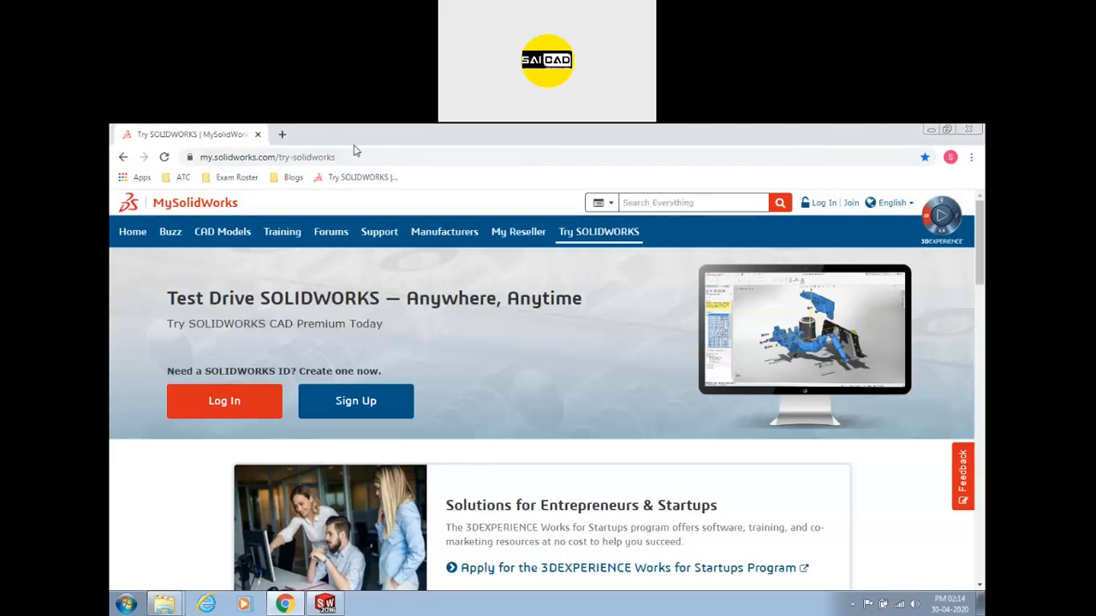
# Check the page address and go to the SOLIDWORKS ID login form.
pyautogui.moveTo(202, 156); pyautogui.dragTo(359, 157)
pyautogui.click(360, 157)
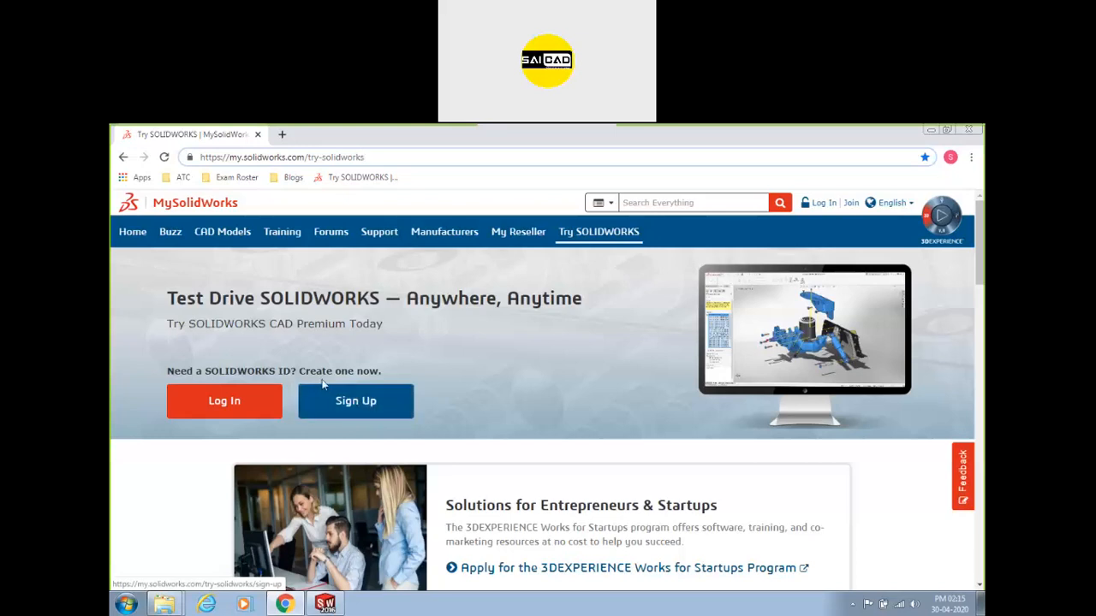
pyautogui.click(228, 408)
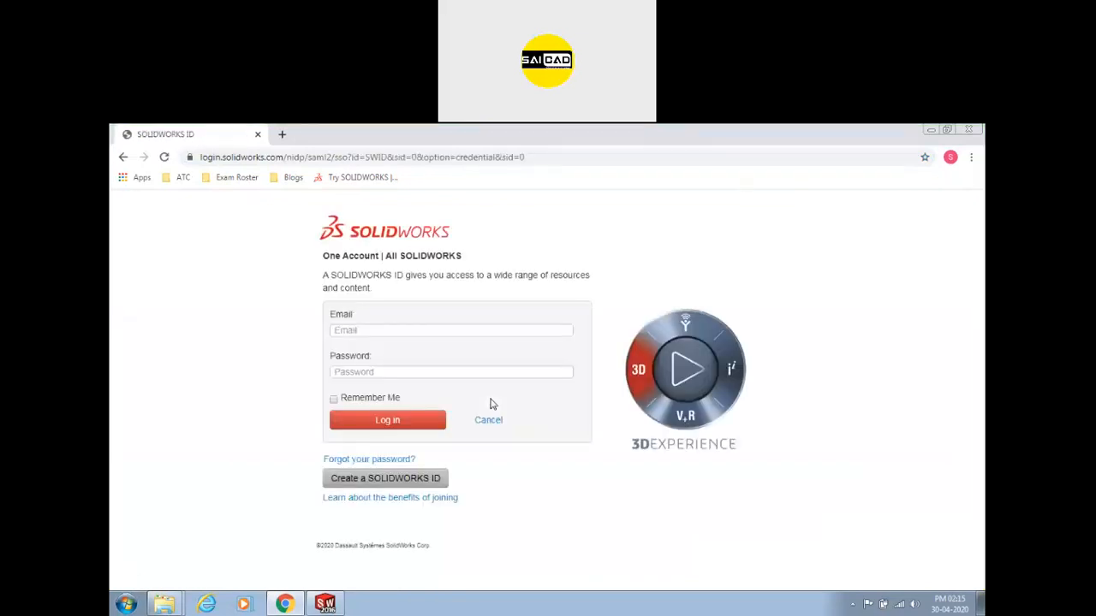
# Enter the account e-mail and password and submit the SOLIDWORKS ID login.
pyautogui.click(419, 329)
pyautogui.write('sh')
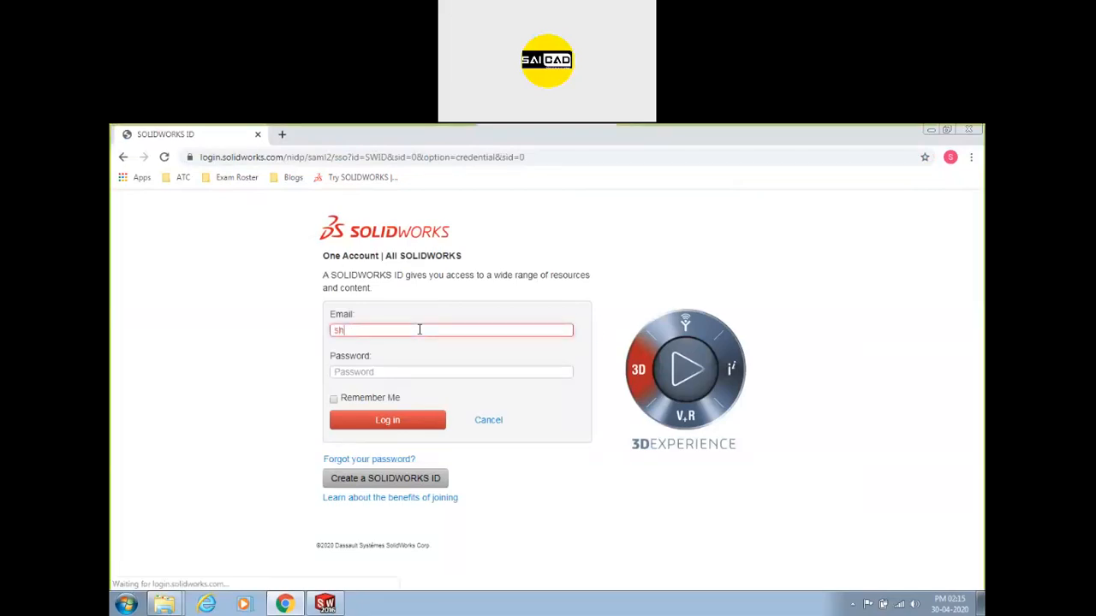
pyautogui.press('BackSpace')
pyautogui.press('BackSpace')
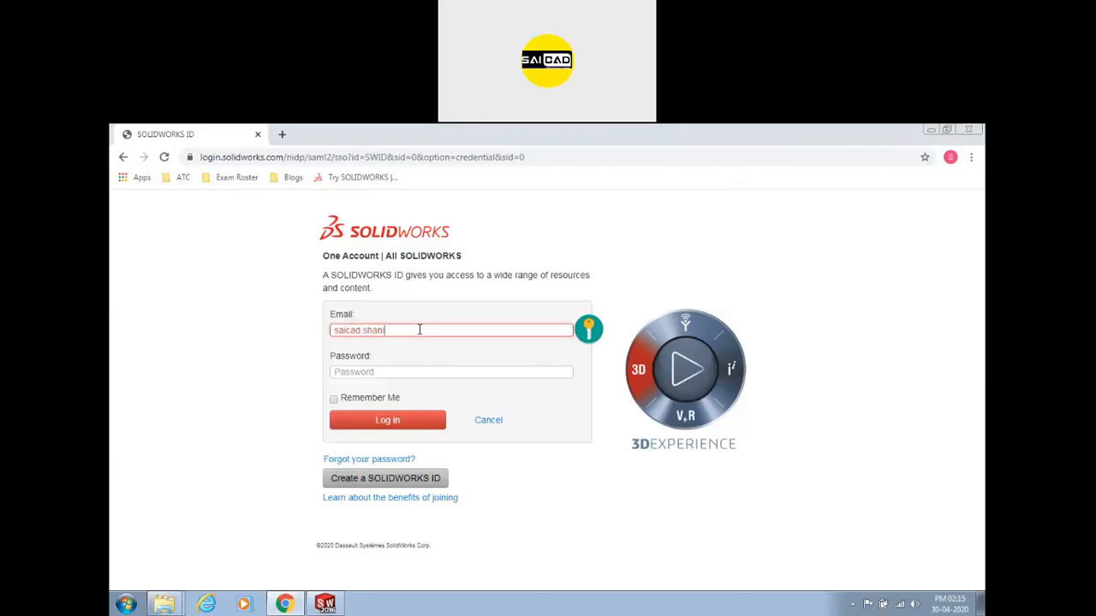
pyautogui.press('Tab')
pyautogui.write('••••••••••')
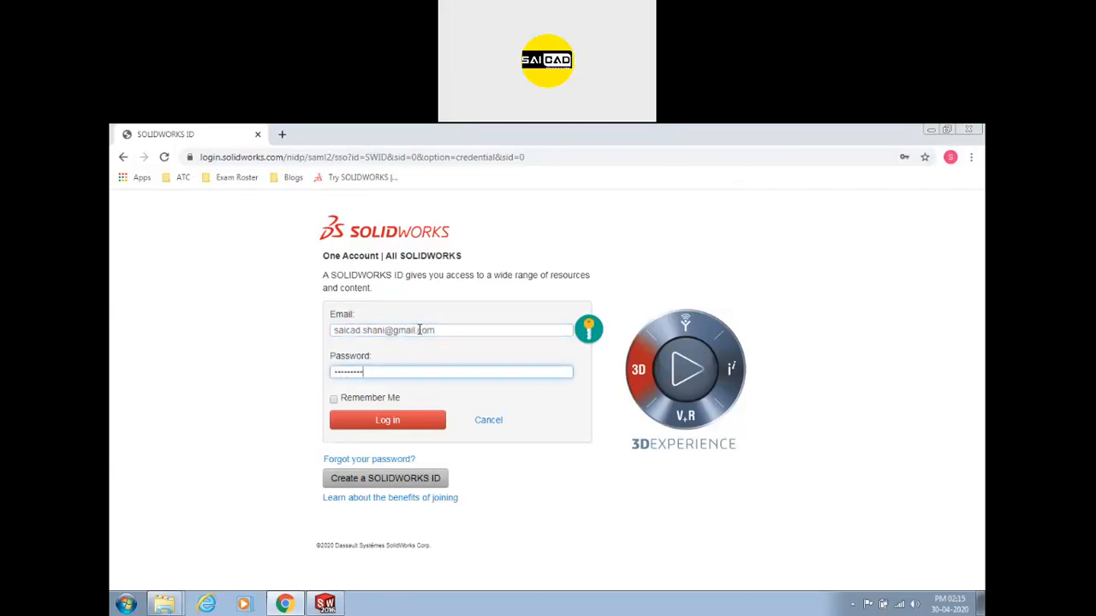
pyautogui.press('Return')
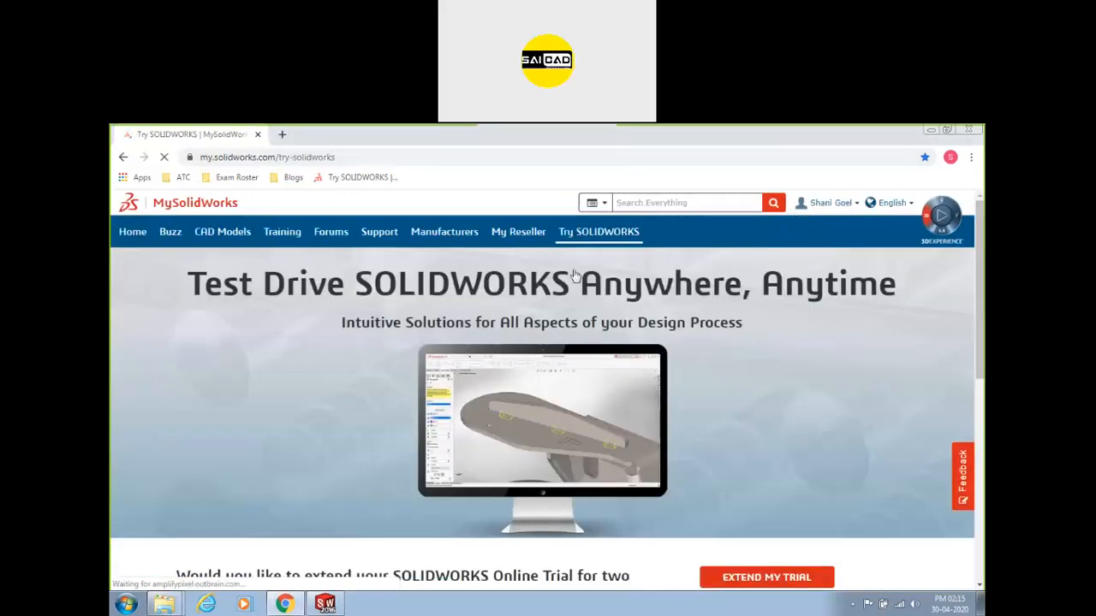
# Extend the SOLIDWORKS online trial by two hours.
pyautogui.scroll(-2, 659, 310)
pyautogui.scroll(-2, 659, 310)
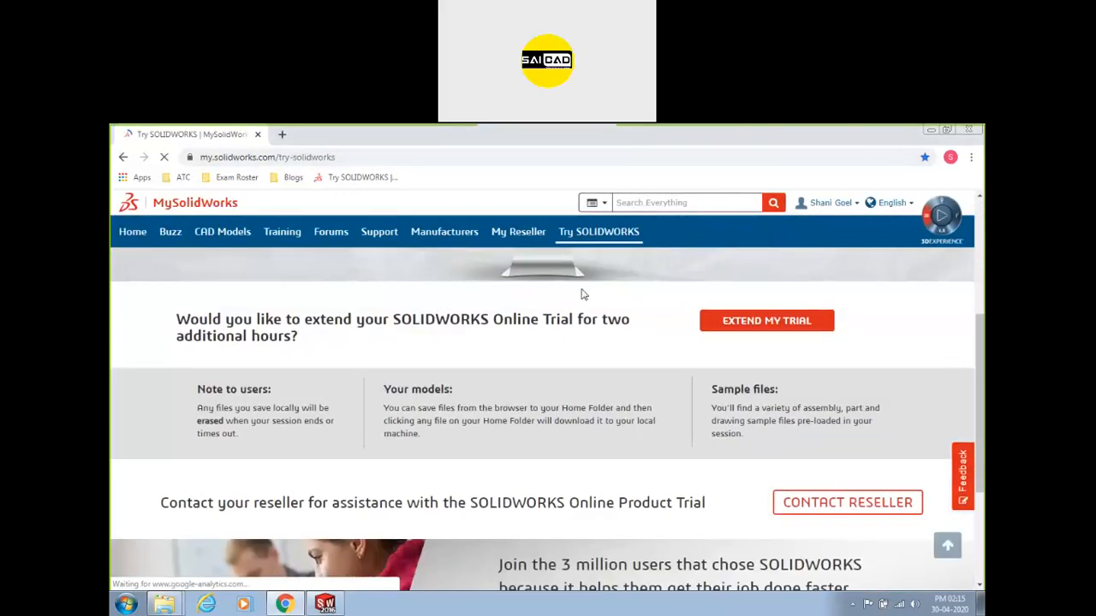
pyautogui.scroll(-2, 565, 343)
pyautogui.scroll(3, 563, 351)
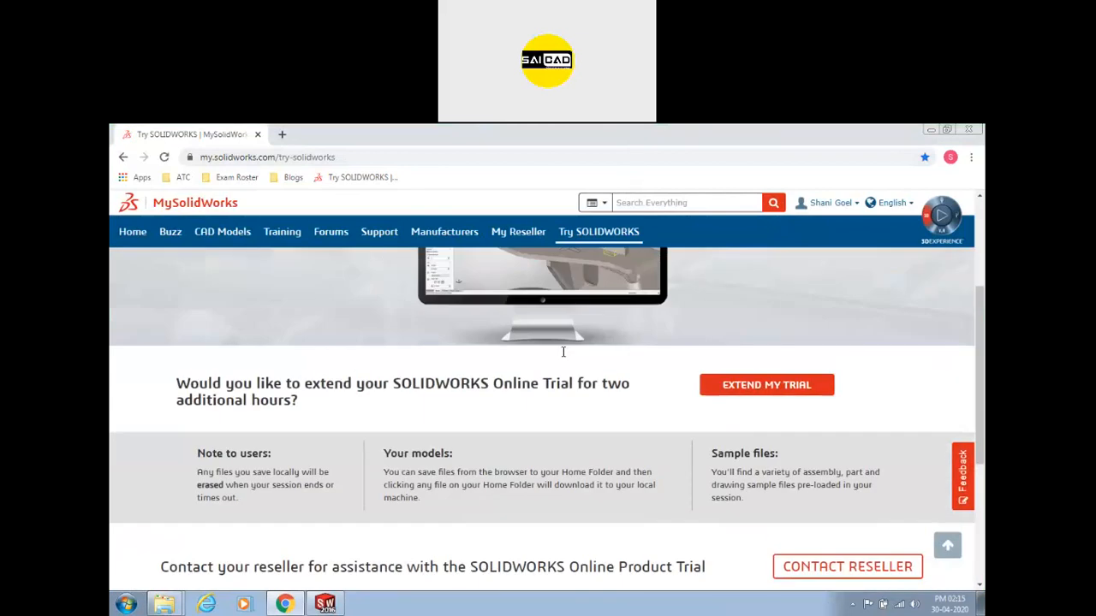
pyautogui.scroll(2, 558, 353)
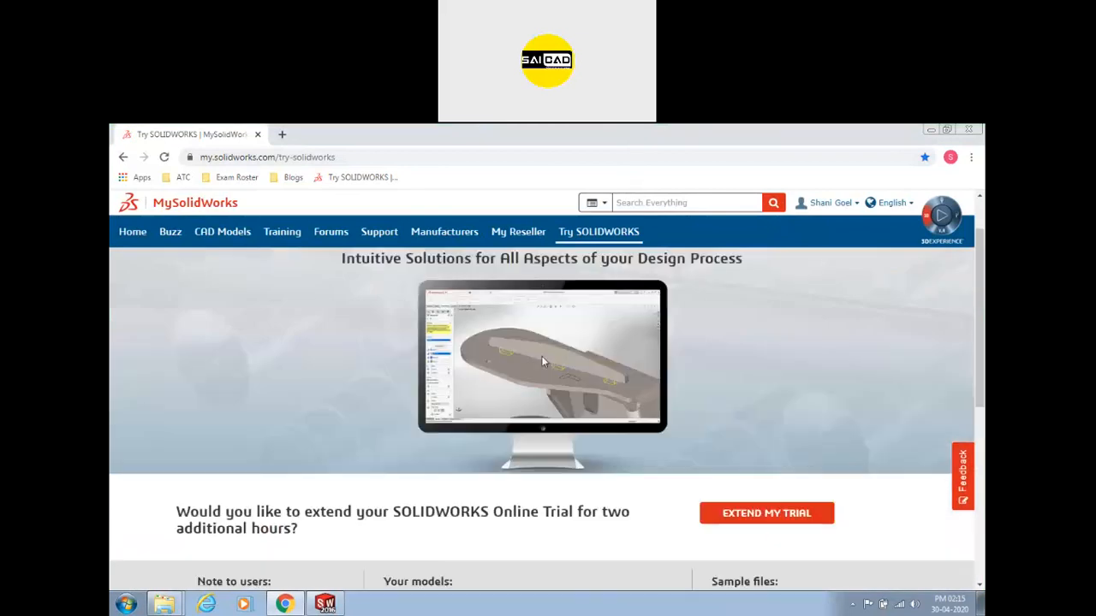
pyautogui.click(741, 517)
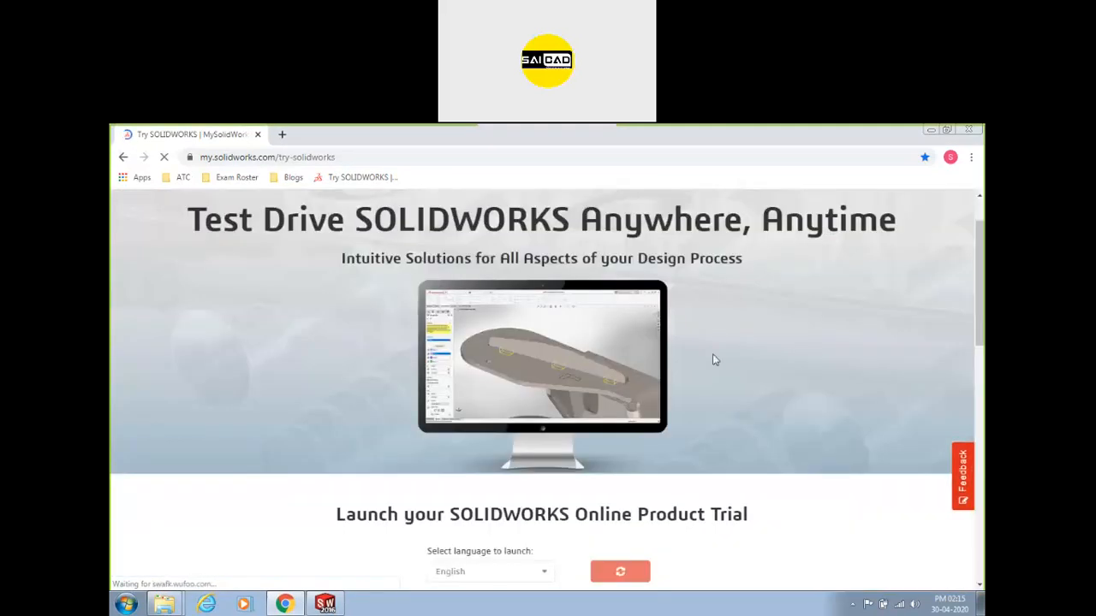
# Launch the SOLIDWORKS online trial with English as the launch language.
pyautogui.scroll(-2, 710, 362)
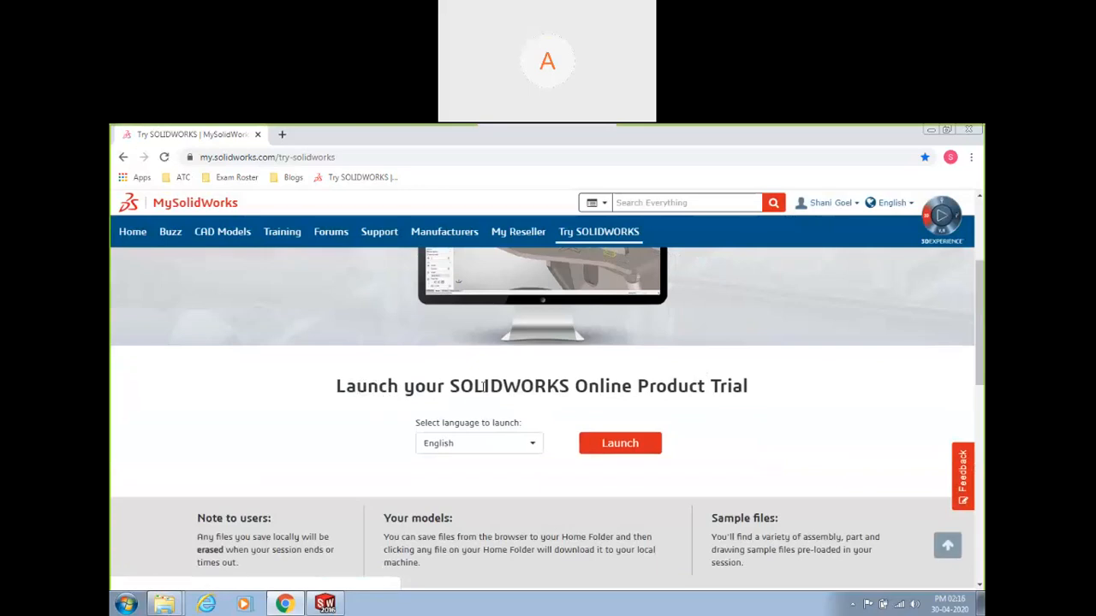
pyautogui.click(460, 446)
pyautogui.click(480, 444)
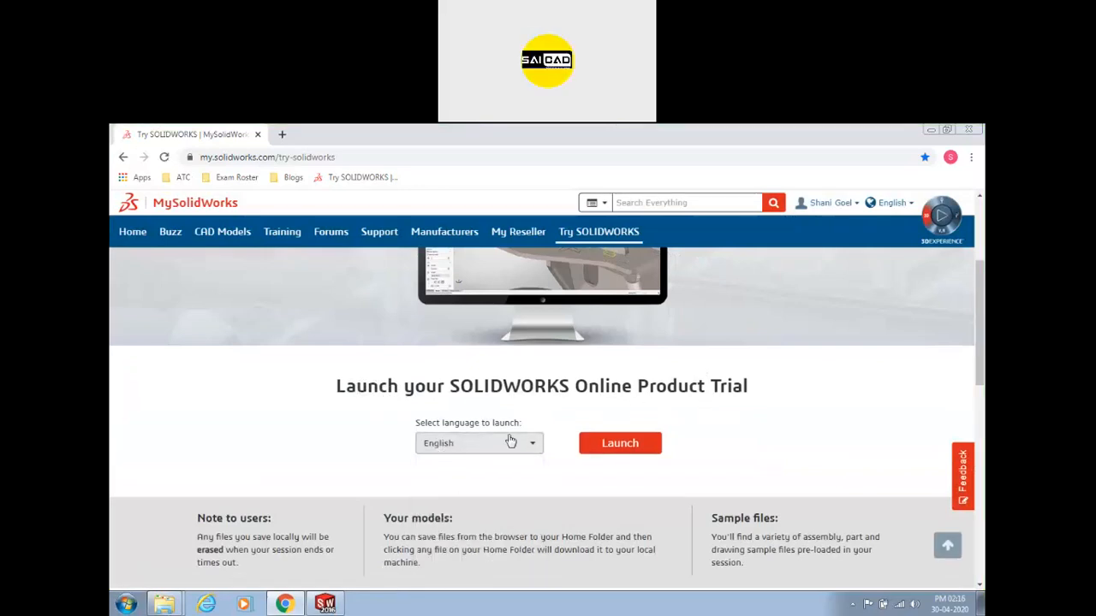
pyautogui.click(609, 444)
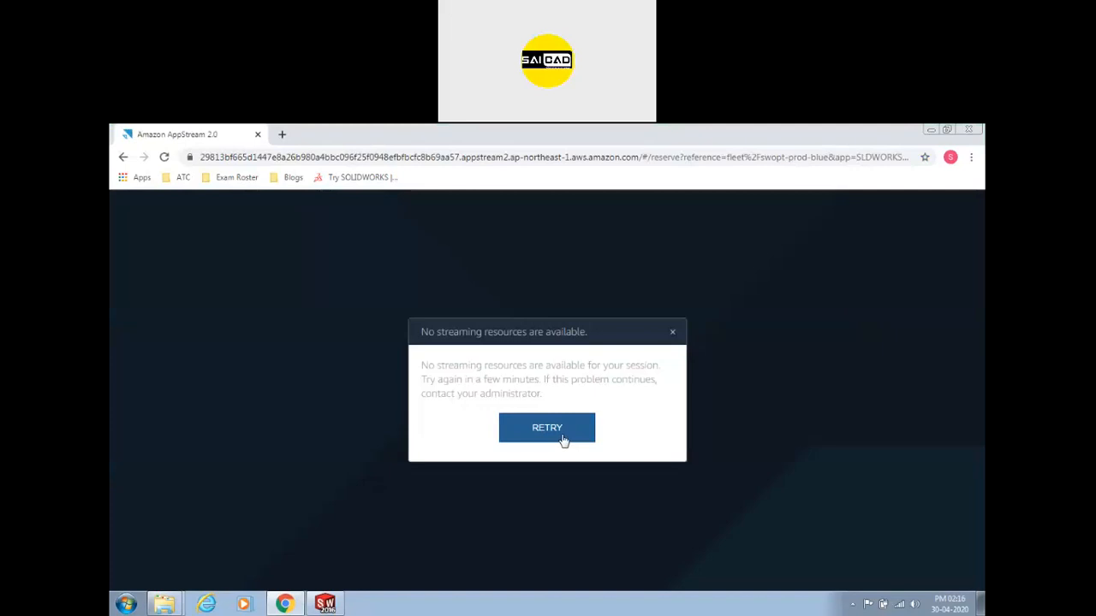
# Retry reserving an AppStream session five times, dismiss the no-resources error, and return to SOLIDWORKS 2016.
pyautogui.click(562, 436)
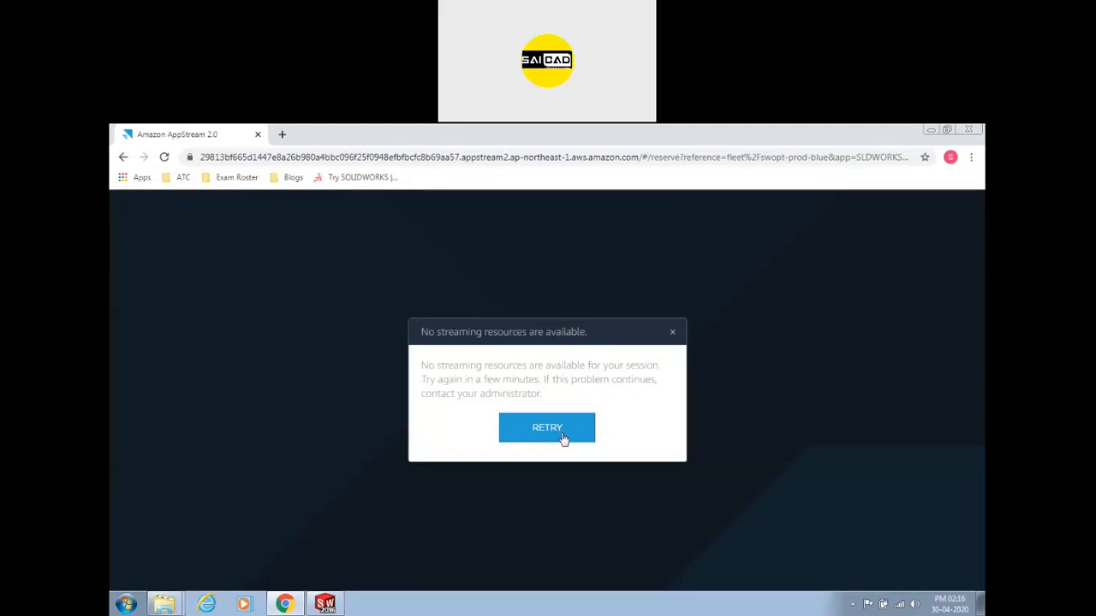
pyautogui.click(560, 434)
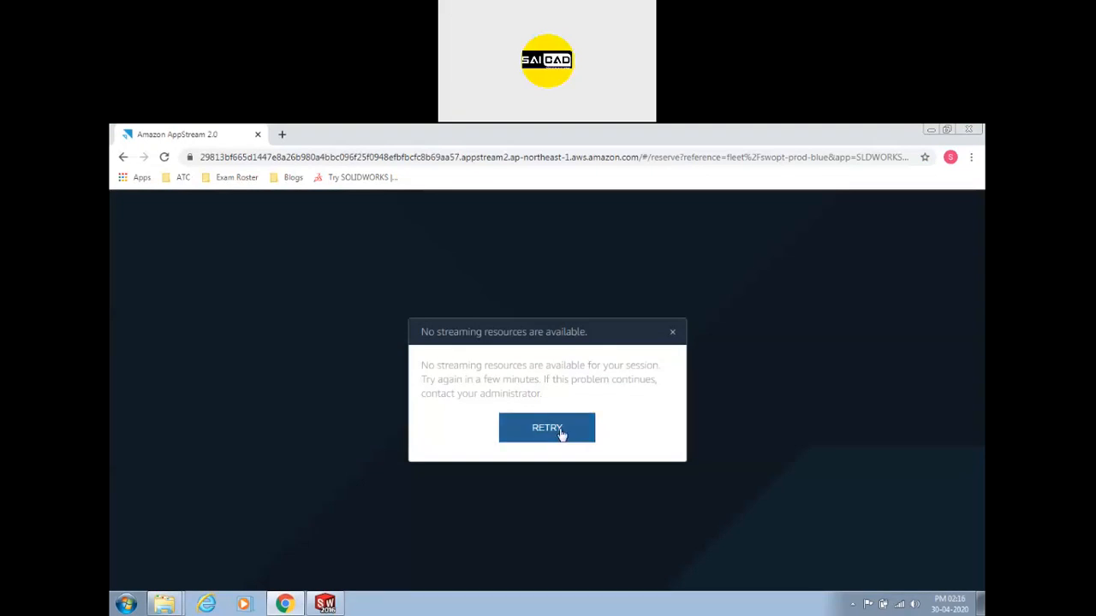
pyautogui.click(561, 434)
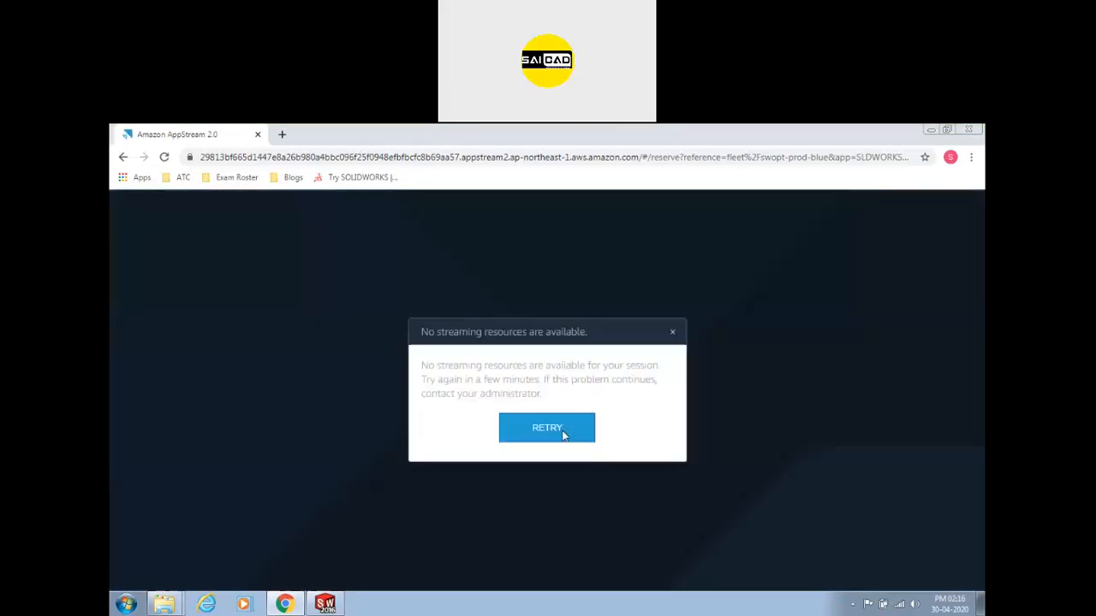
pyautogui.click(563, 431)
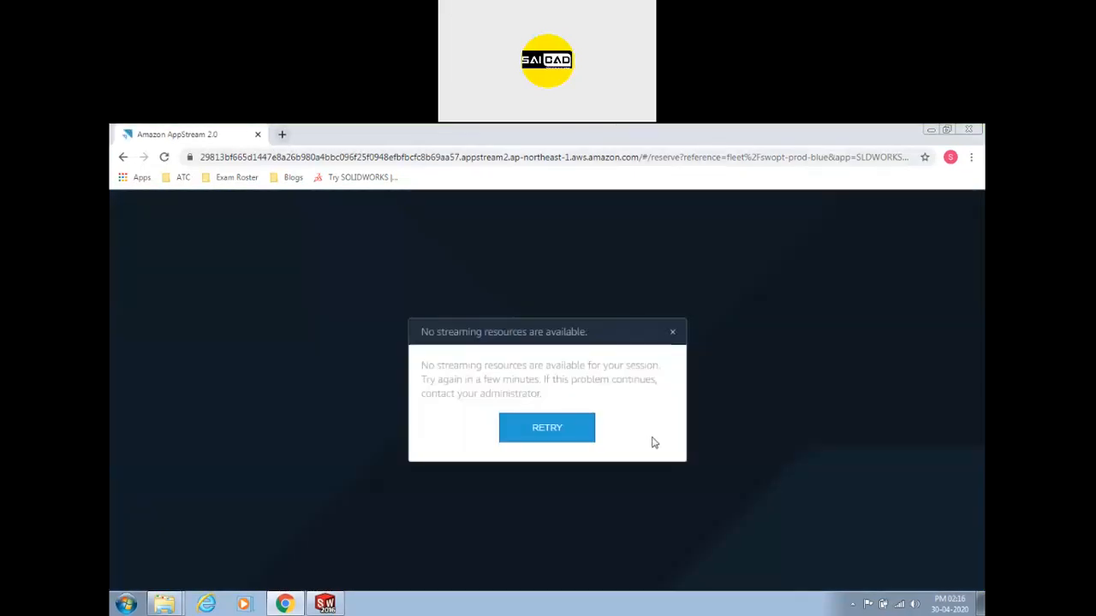
pyautogui.click(581, 428)
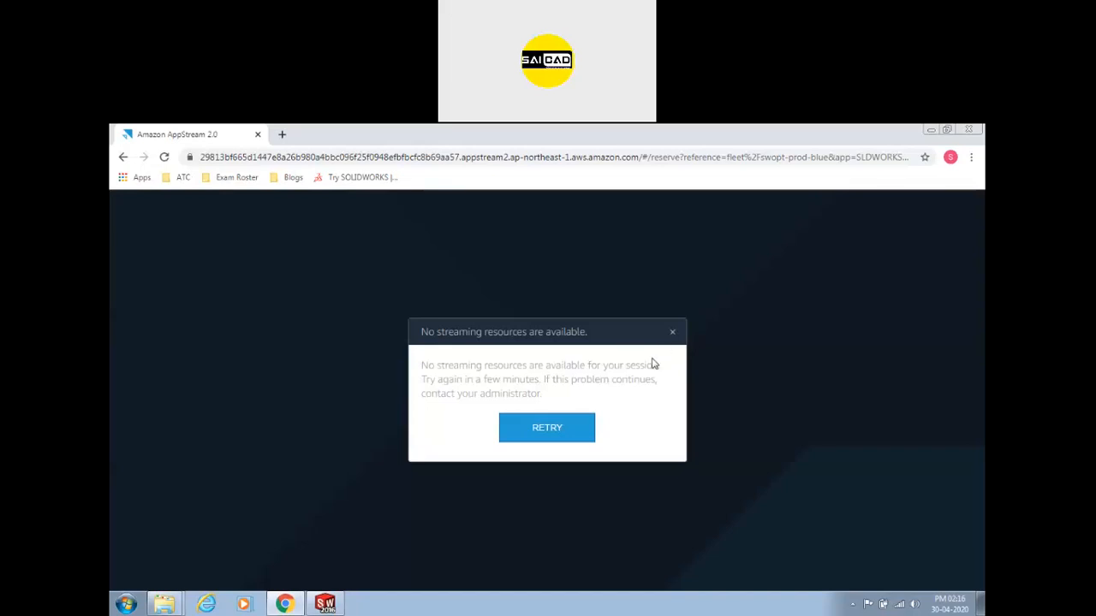
pyautogui.click(672, 332)
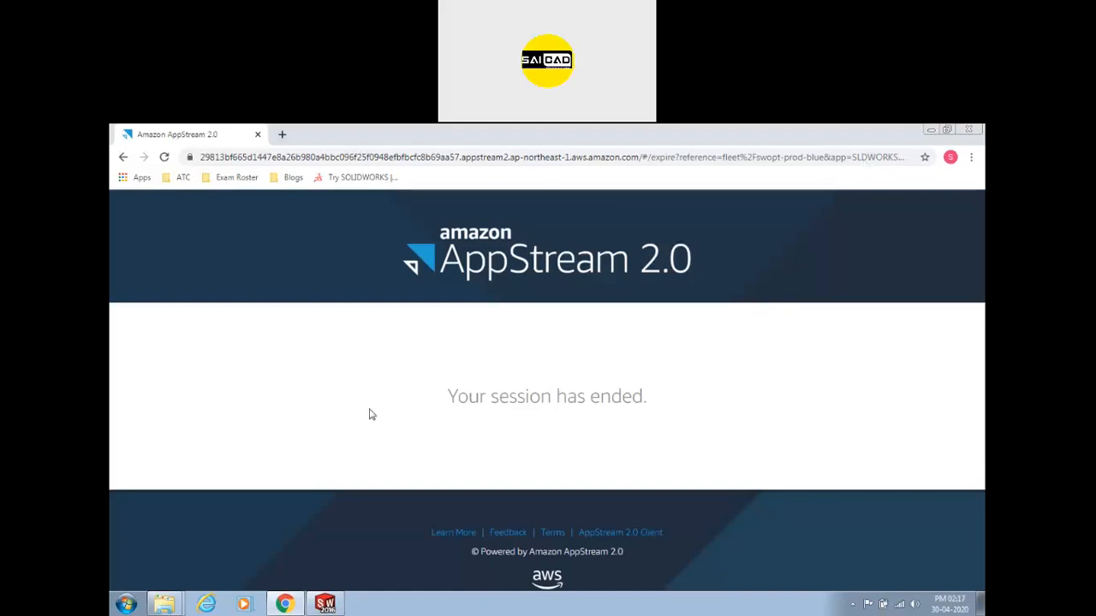
pyautogui.click(325, 604)
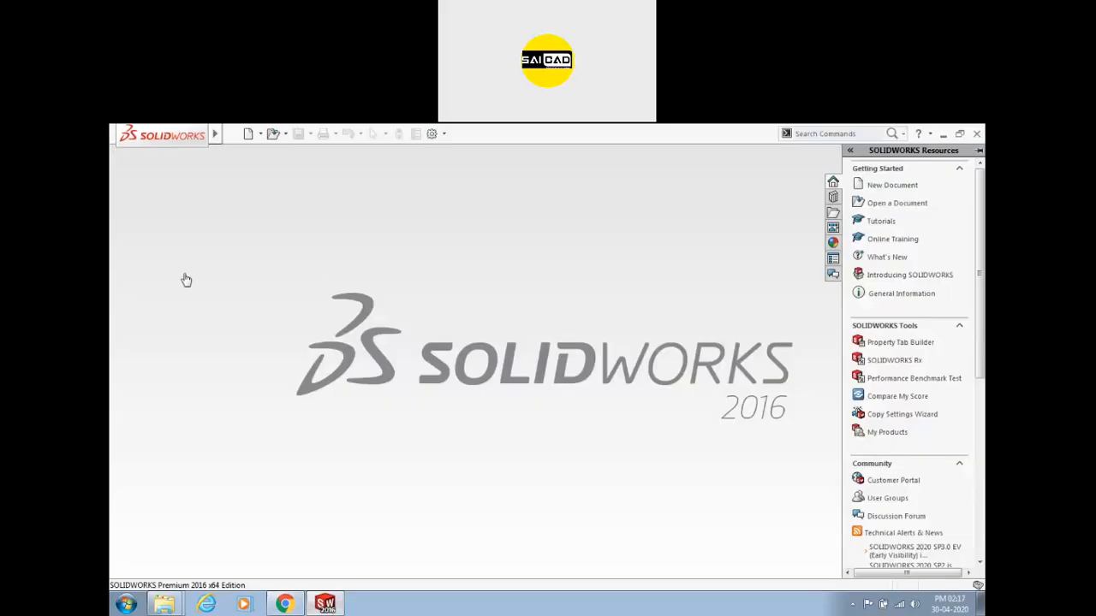
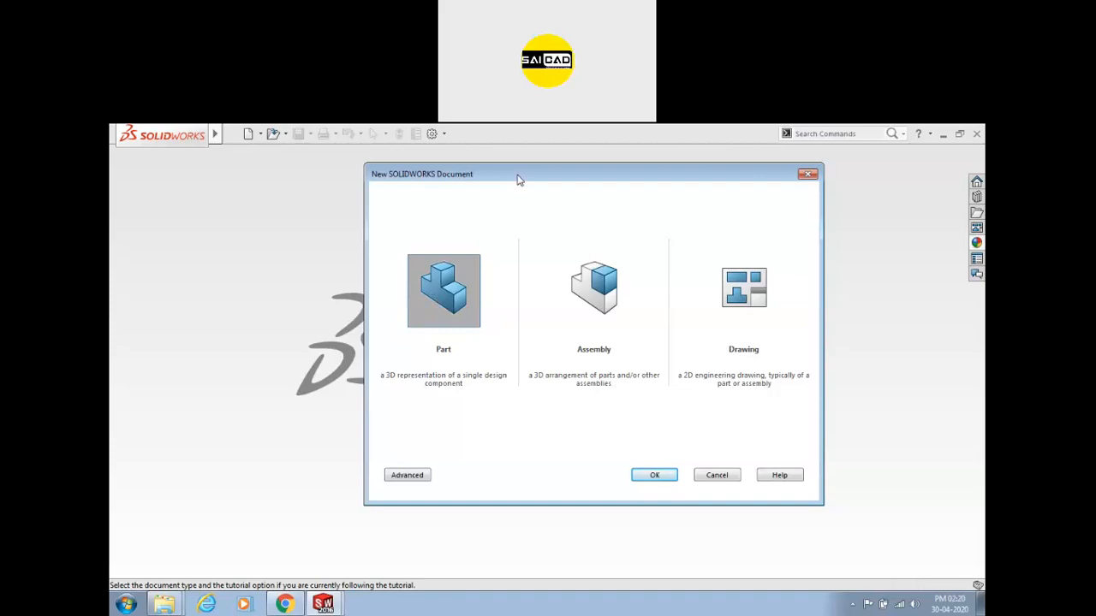
# Create a new blank part document, Part1, from the Part template.
pyautogui.moveTo(524, 180); pyautogui.dragTo(490, 180)
pyautogui.click(367, 475)
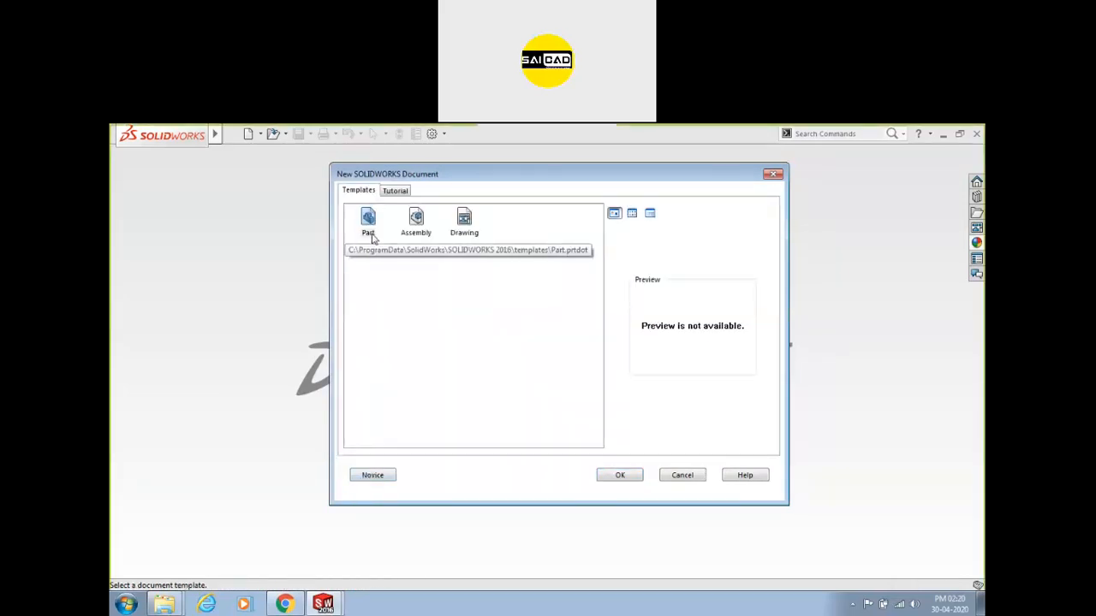
pyautogui.click(369, 221)
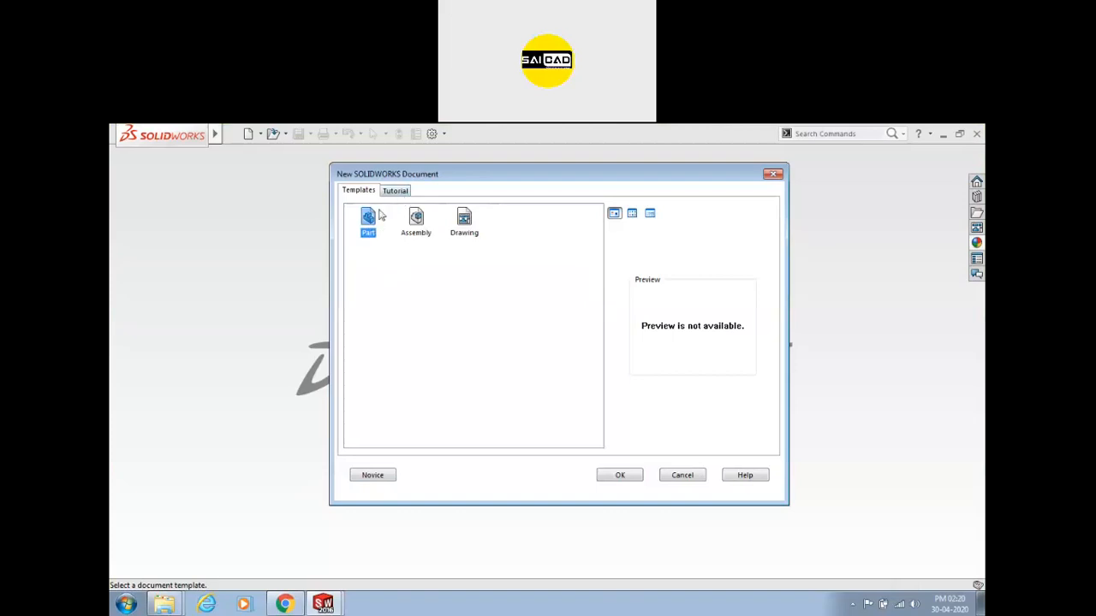
pyautogui.hotkey('ctrl', 'a')
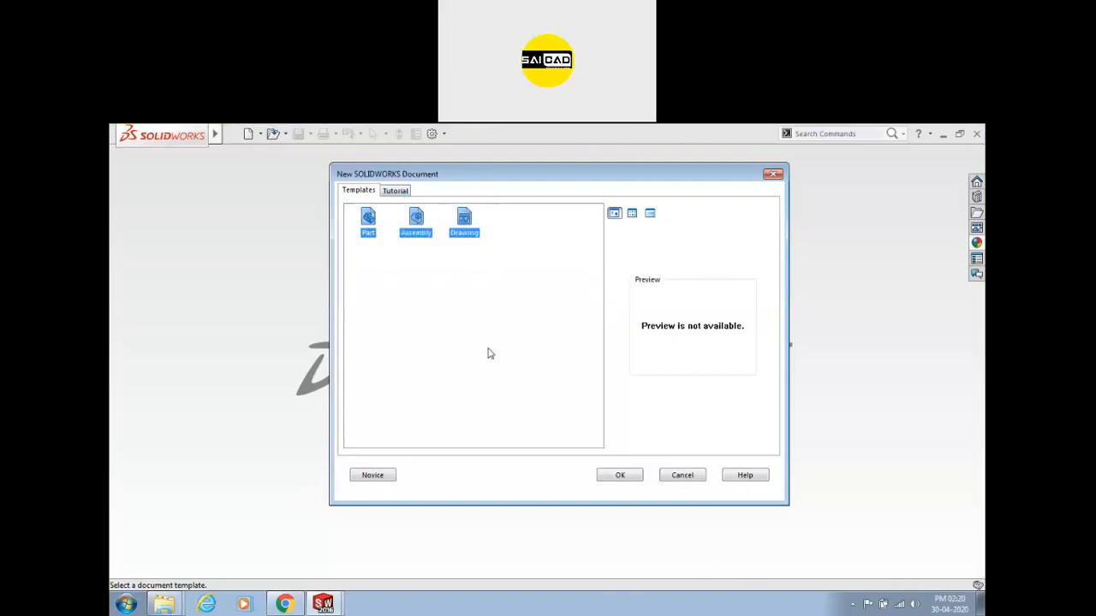
pyautogui.click(368, 224)
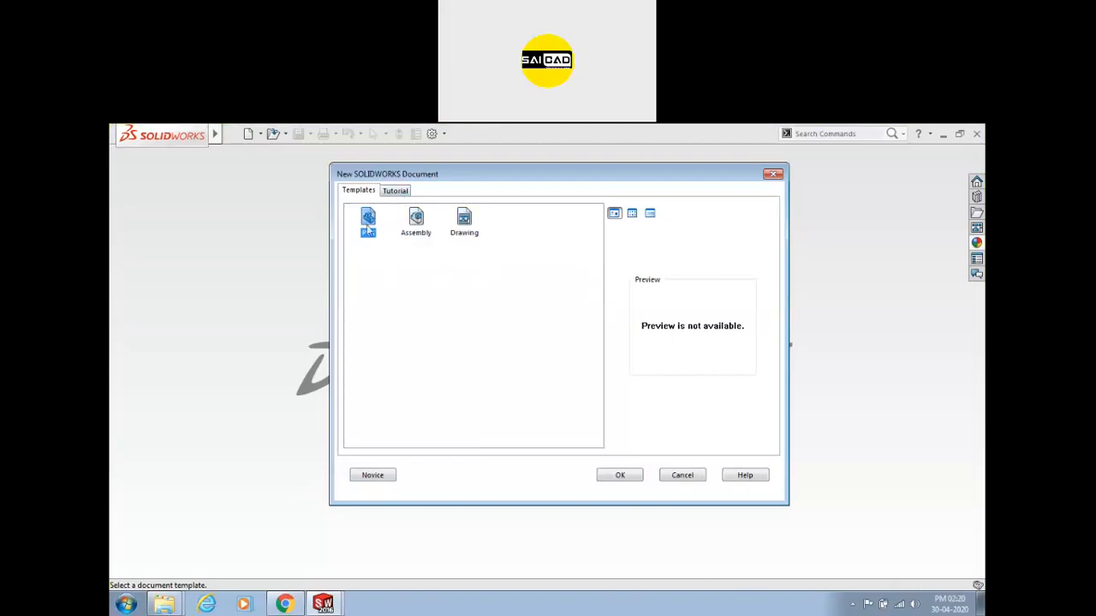
pyautogui.click(380, 477)
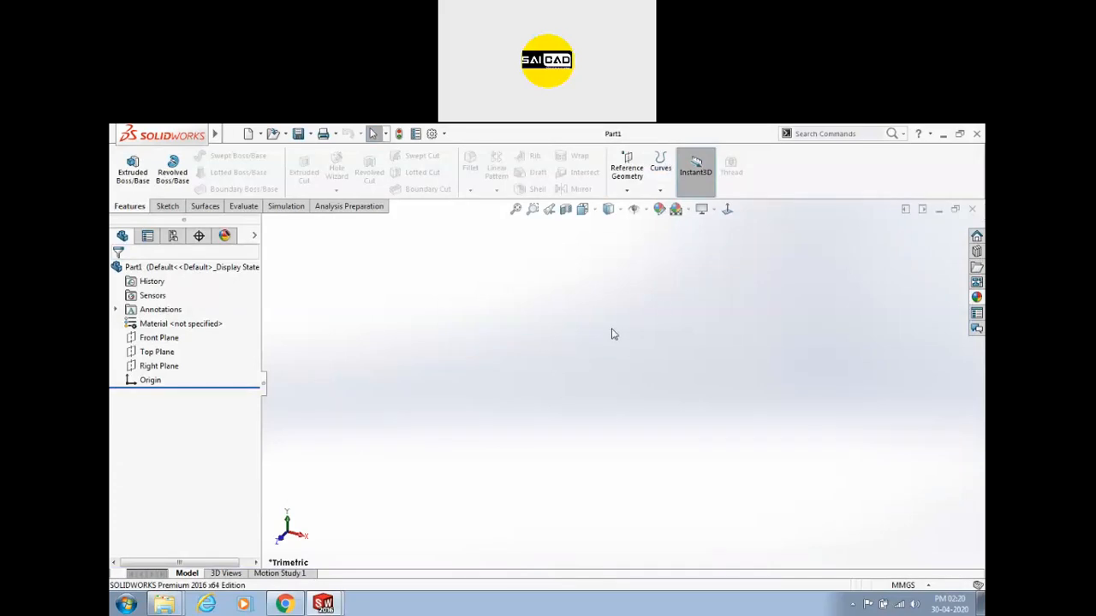
# Review the unit system list and keep Part1 in MMGS (millimetre, gram, second) units.
pyautogui.moveTo(163, 141)
pyautogui.click(230, 133)
pyautogui.click(560, 298)
pyautogui.click(925, 588)
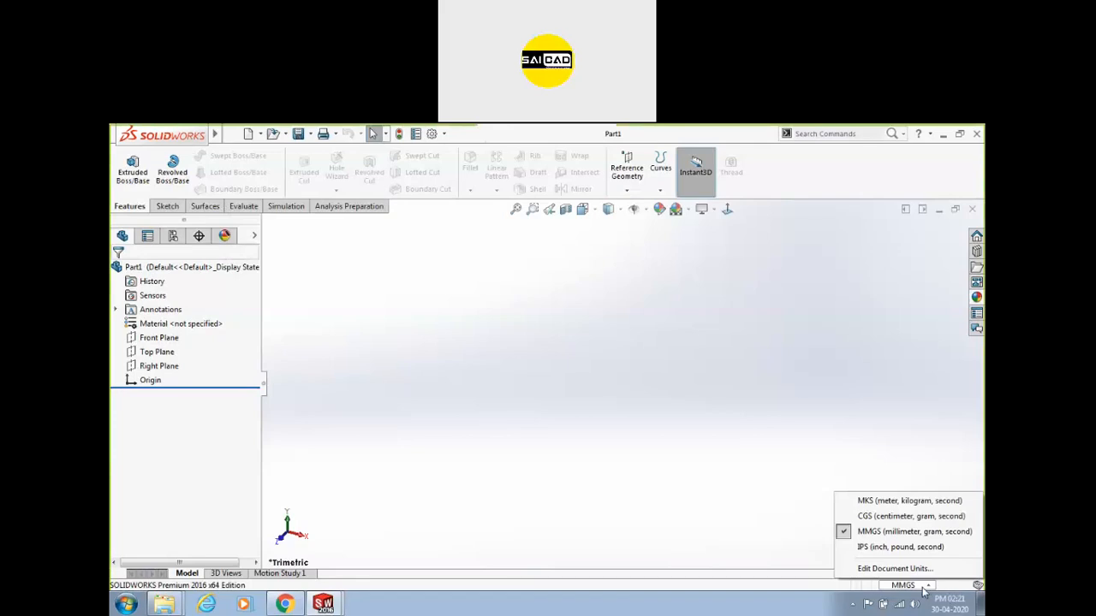
pyautogui.click(924, 587)
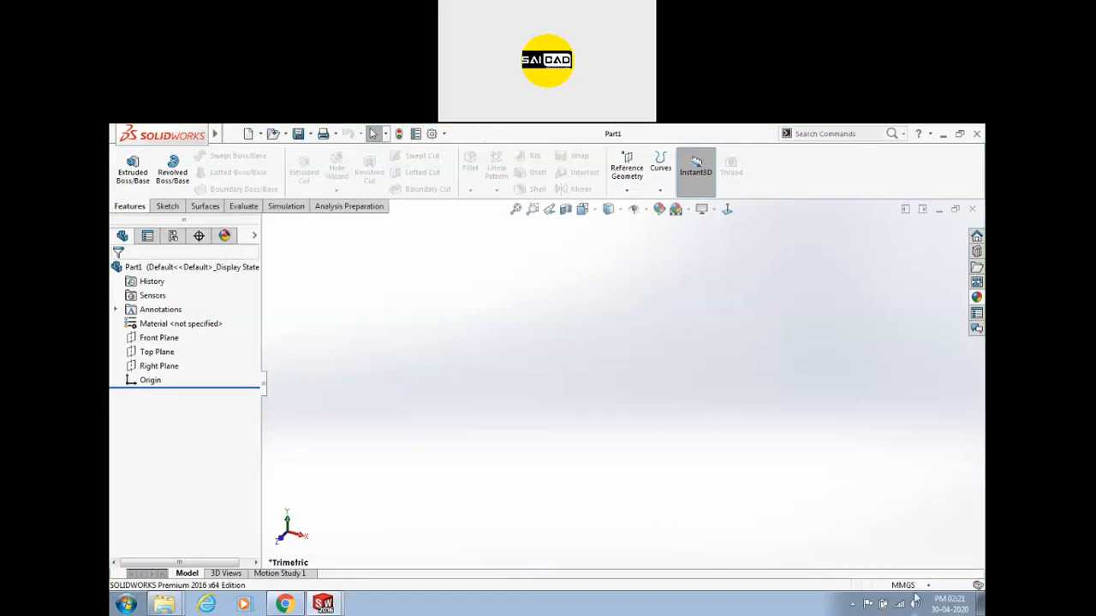
pyautogui.click(918, 589)
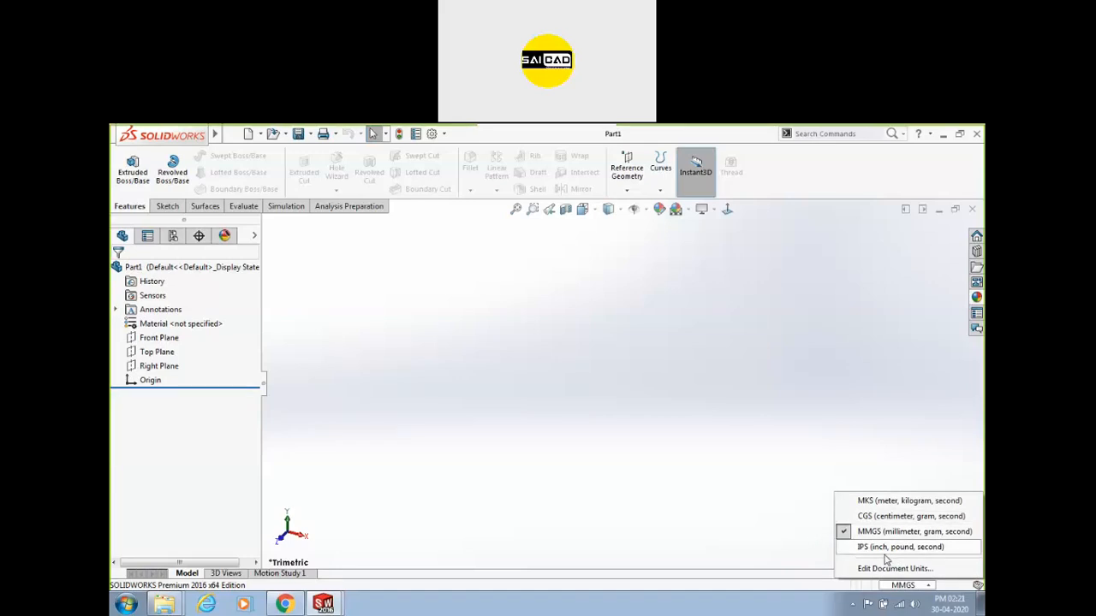
pyautogui.click(662, 414)
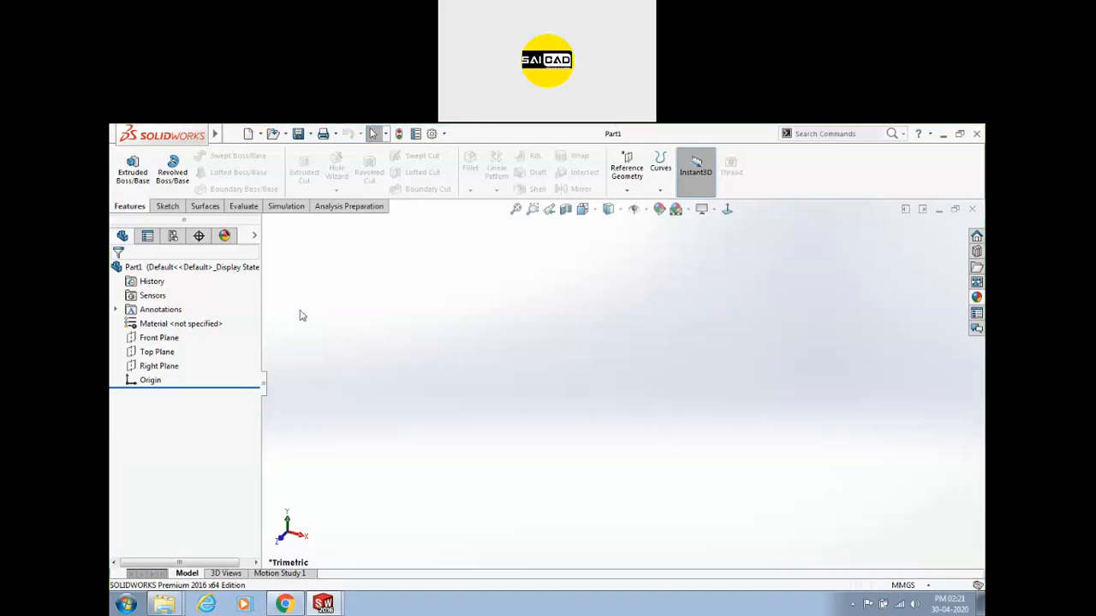
pyautogui.click(230, 134)
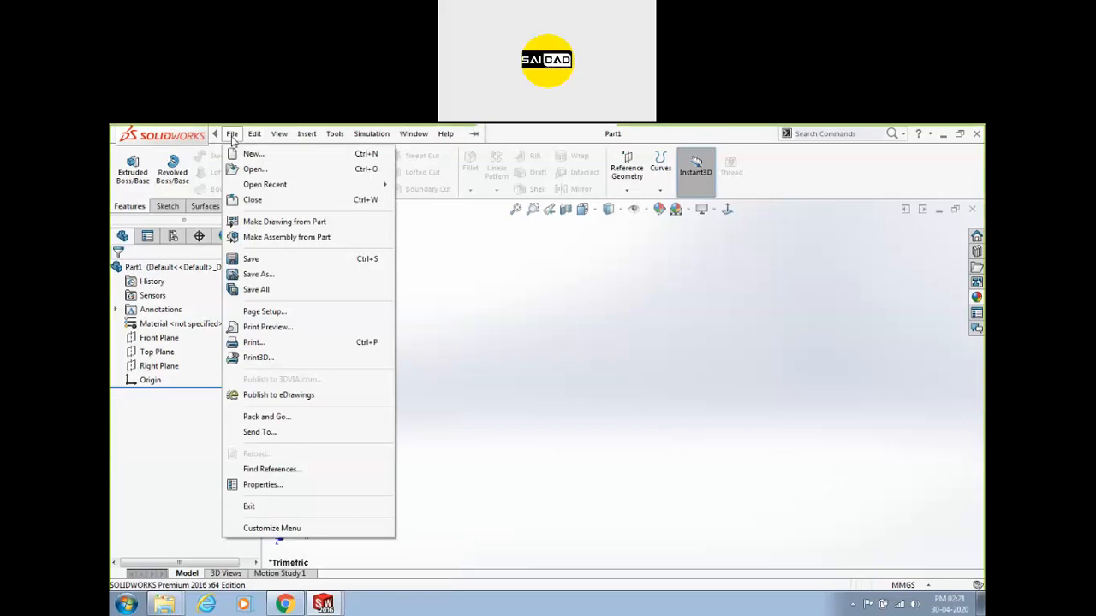
# Browse the File, Edit and Insert menus and their submenus, closing them without running a command.
pyautogui.moveTo(254, 187)
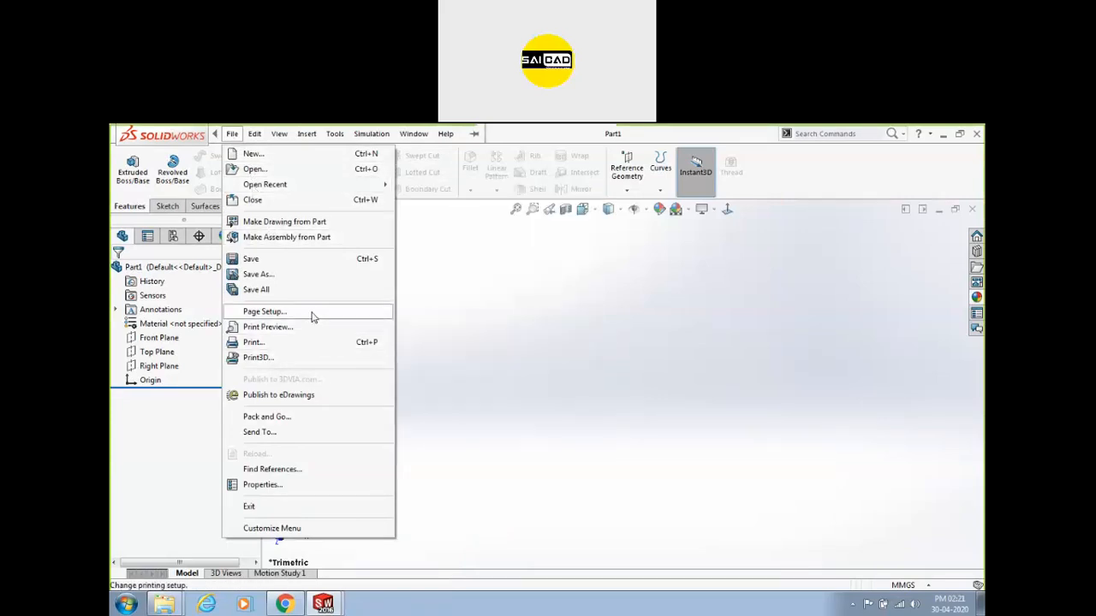
pyautogui.click(491, 299)
pyautogui.click(231, 134)
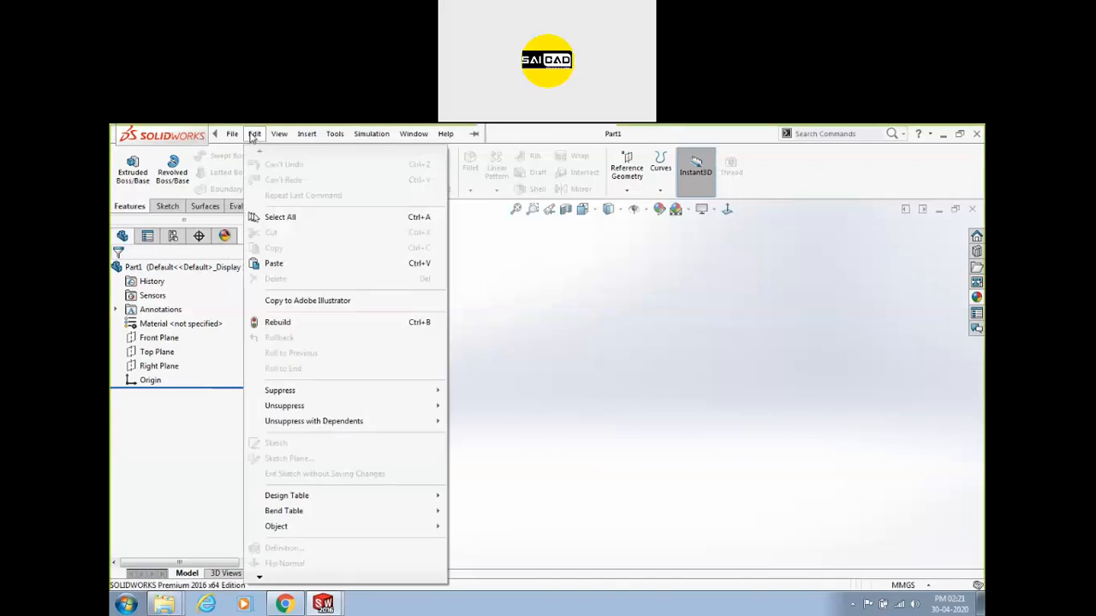
pyautogui.click(307, 136)
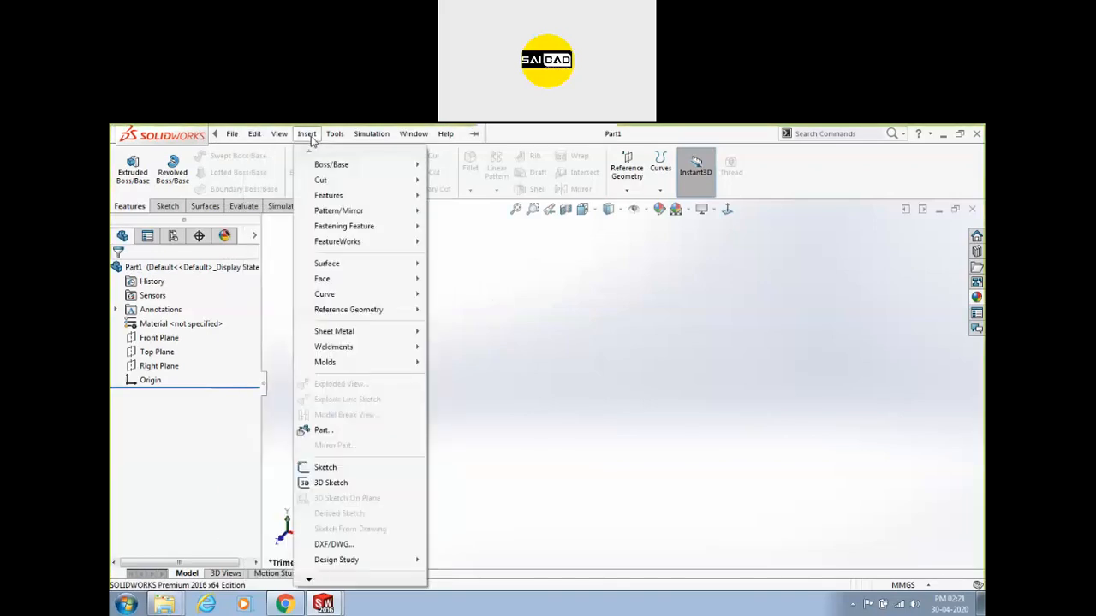
pyautogui.click(628, 293)
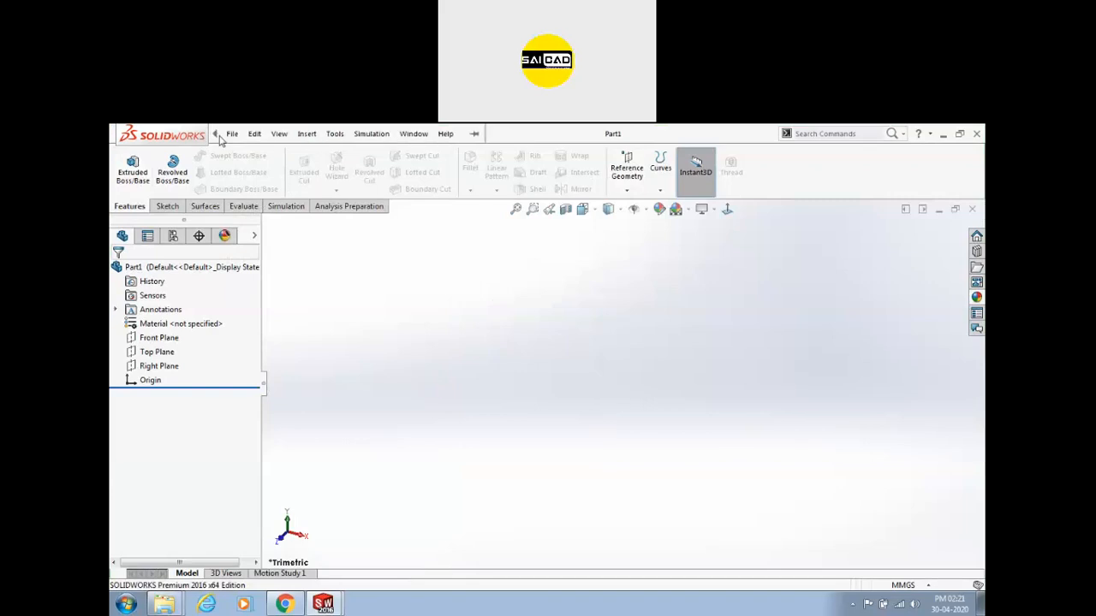
pyautogui.click(252, 133)
pyautogui.moveTo(307, 134)
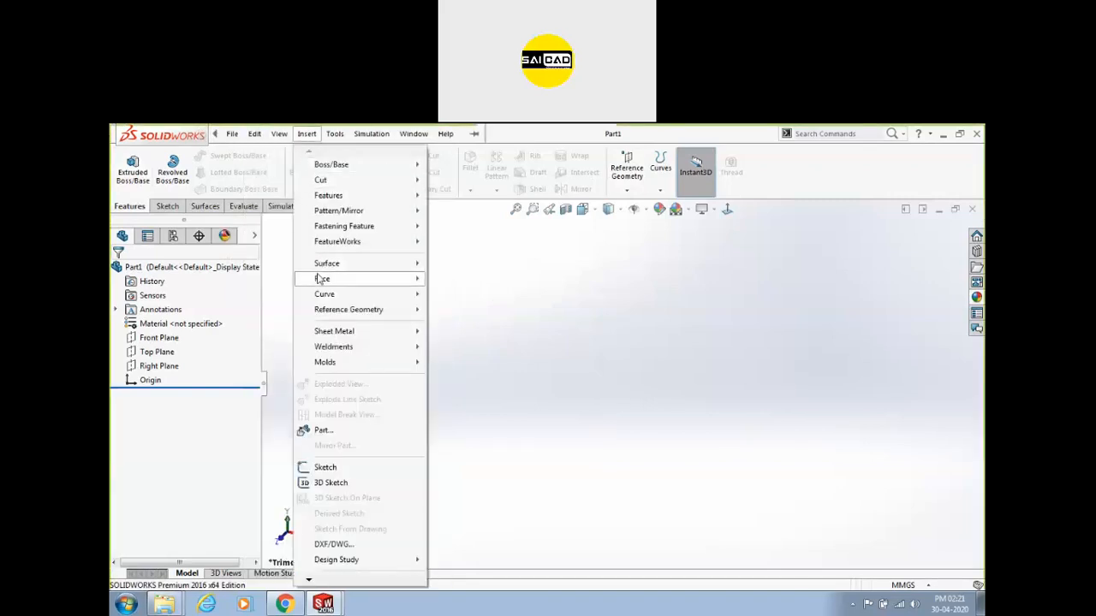
pyautogui.moveTo(351, 172)
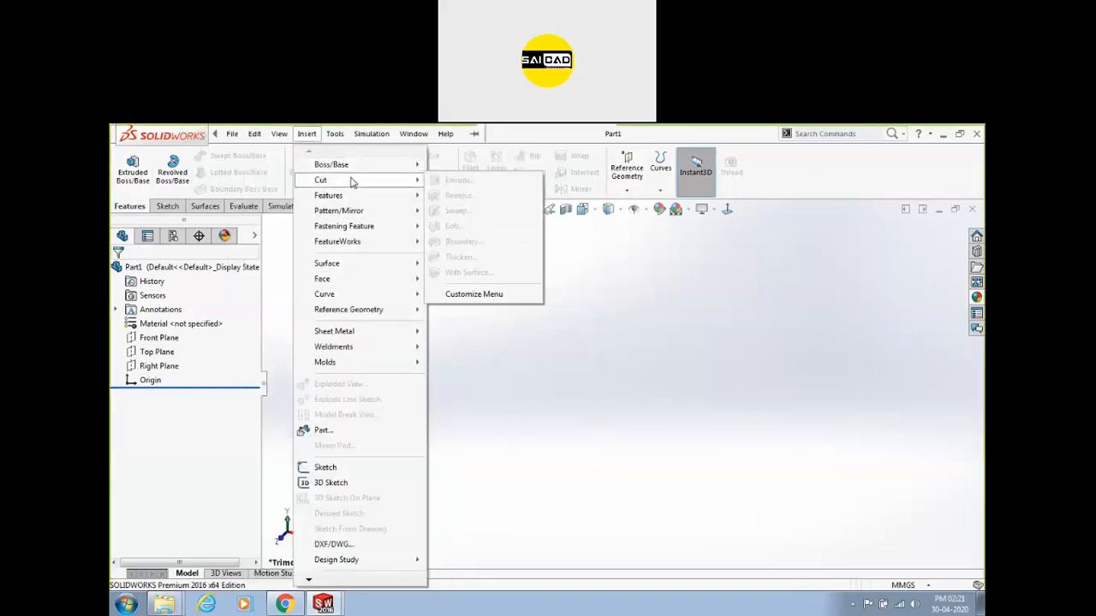
pyautogui.moveTo(341, 228)
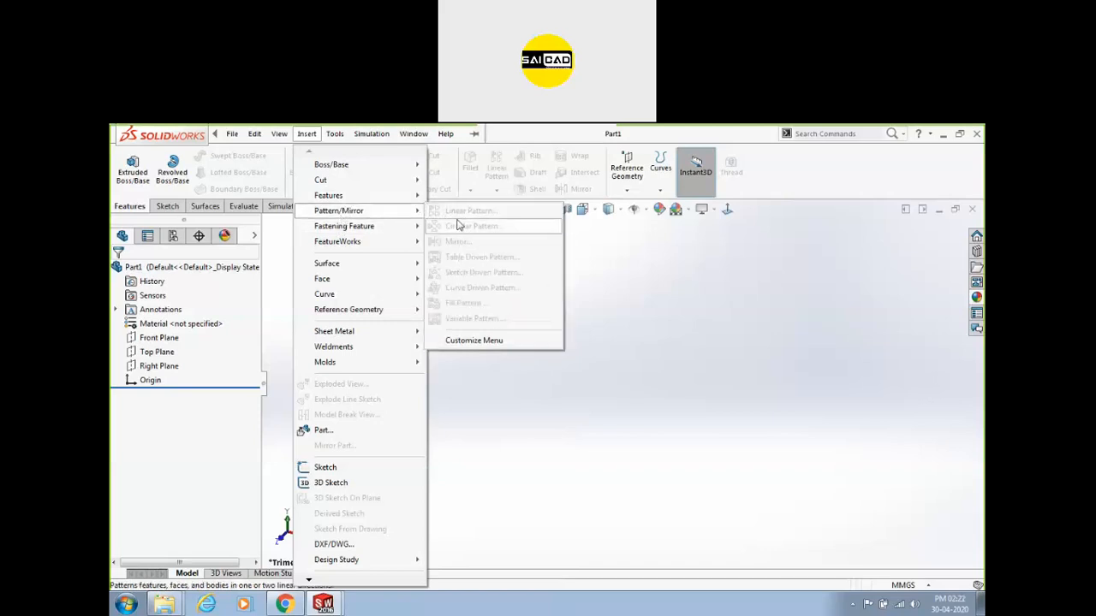
pyautogui.moveTo(382, 195)
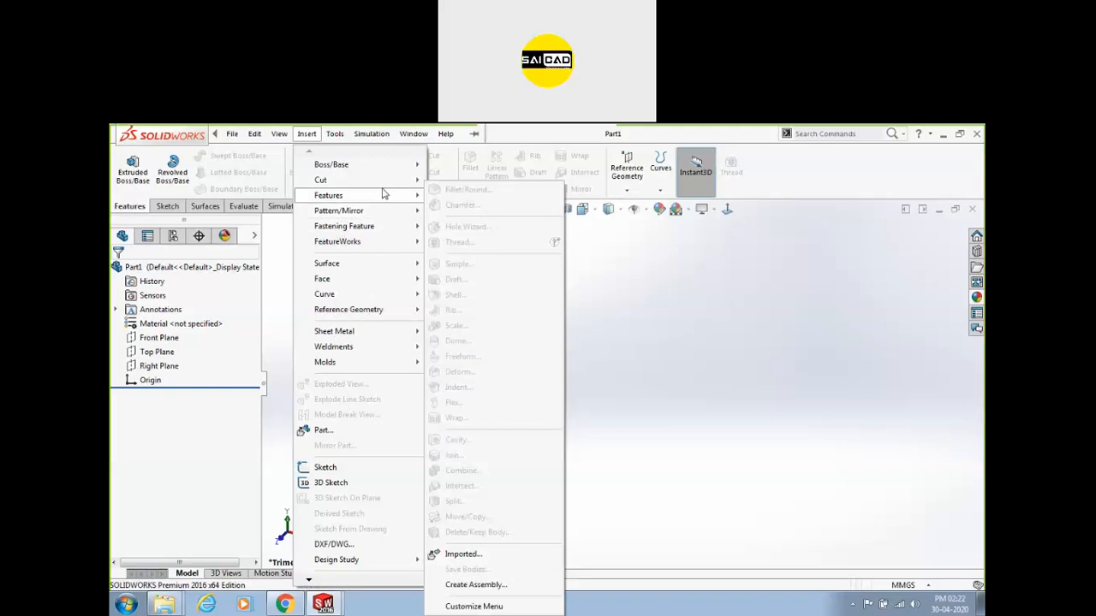
pyautogui.moveTo(383, 166)
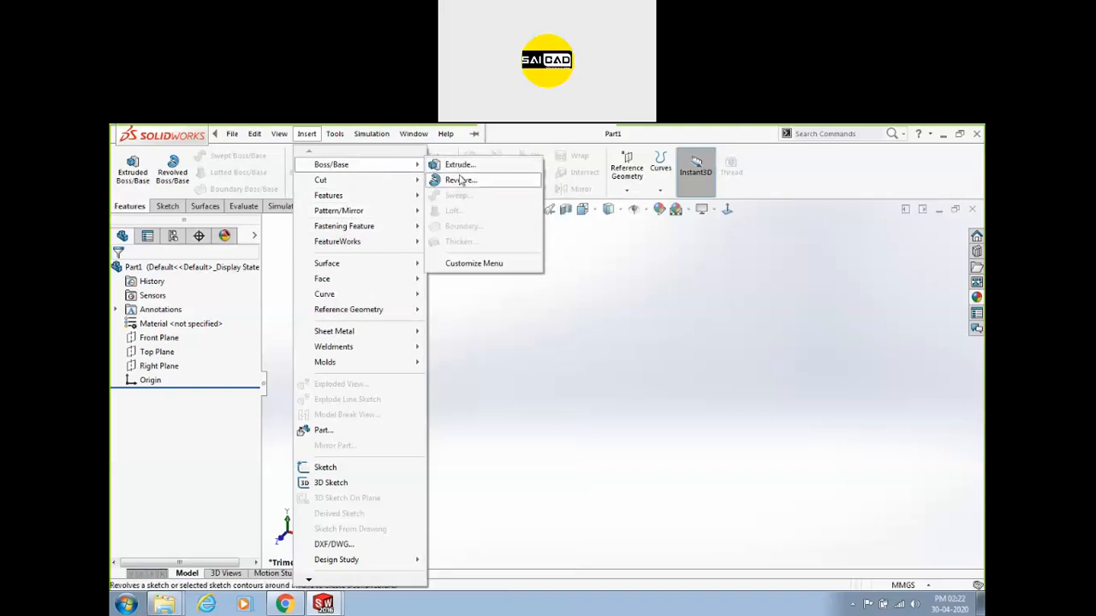
pyautogui.click(628, 268)
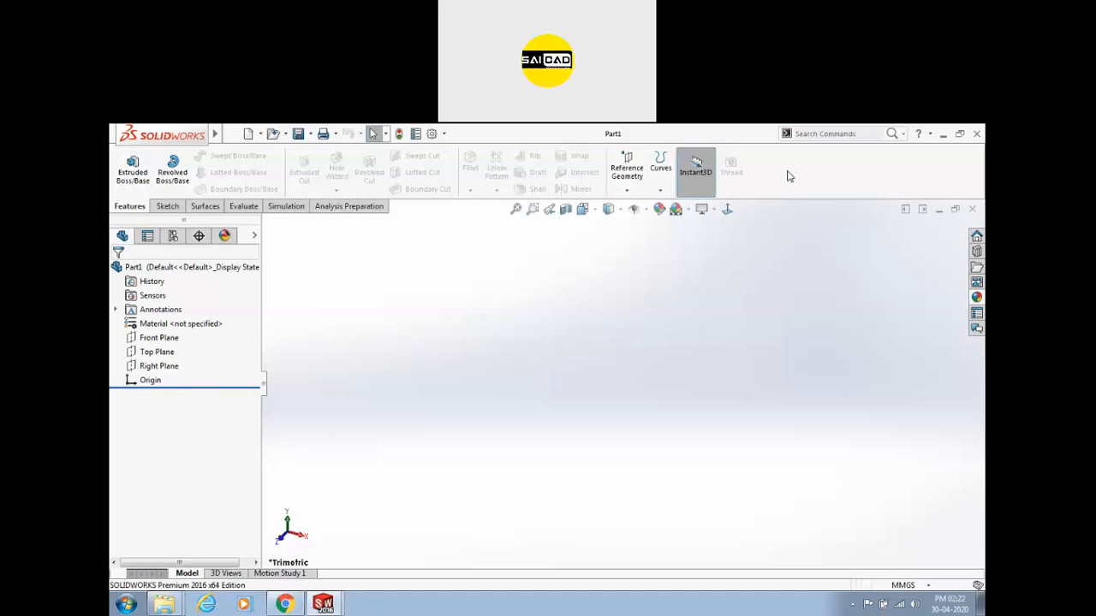
# Look through the CommandManager toolbar list and the Options menu, then close both.
pyautogui.rightClick(838, 172)
pyautogui.click(483, 358)
pyautogui.click(445, 135)
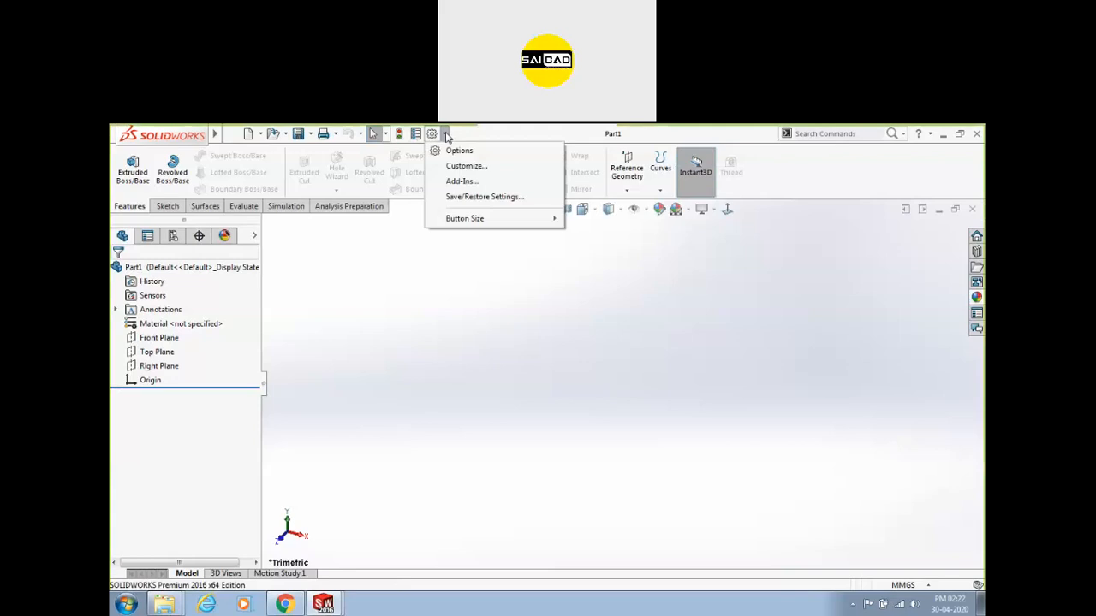
pyautogui.click(381, 303)
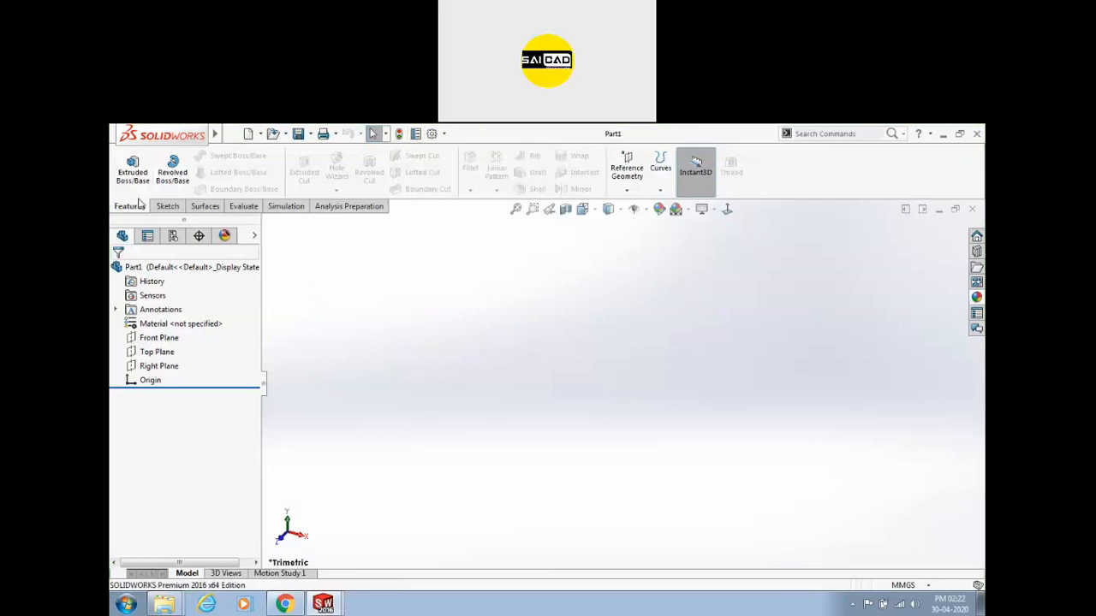
# Cycle through the Features, Sketch and Surfaces tabs, ending on the Sketch tab.
pyautogui.click(167, 207)
pyautogui.click(132, 208)
pyautogui.click(161, 210)
pyautogui.click(201, 210)
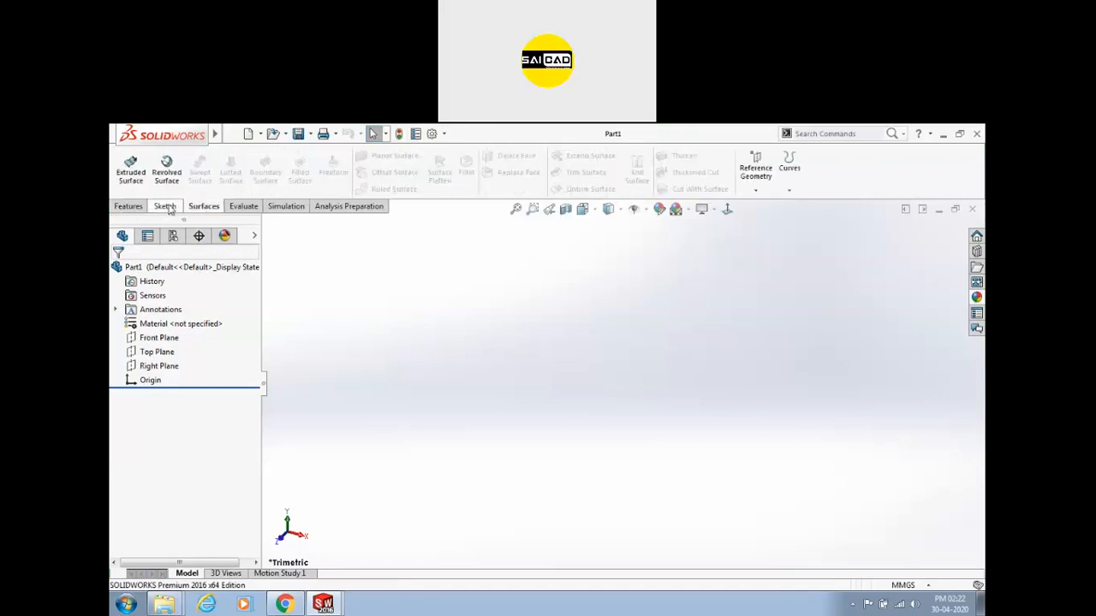
pyautogui.click(165, 208)
pyautogui.click(132, 208)
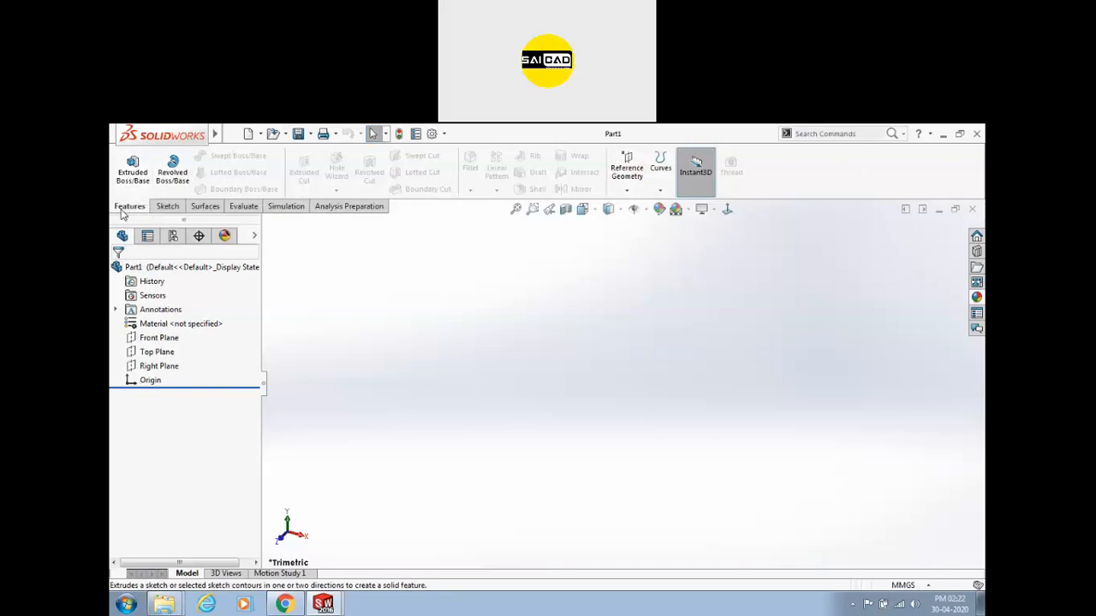
pyautogui.click(167, 207)
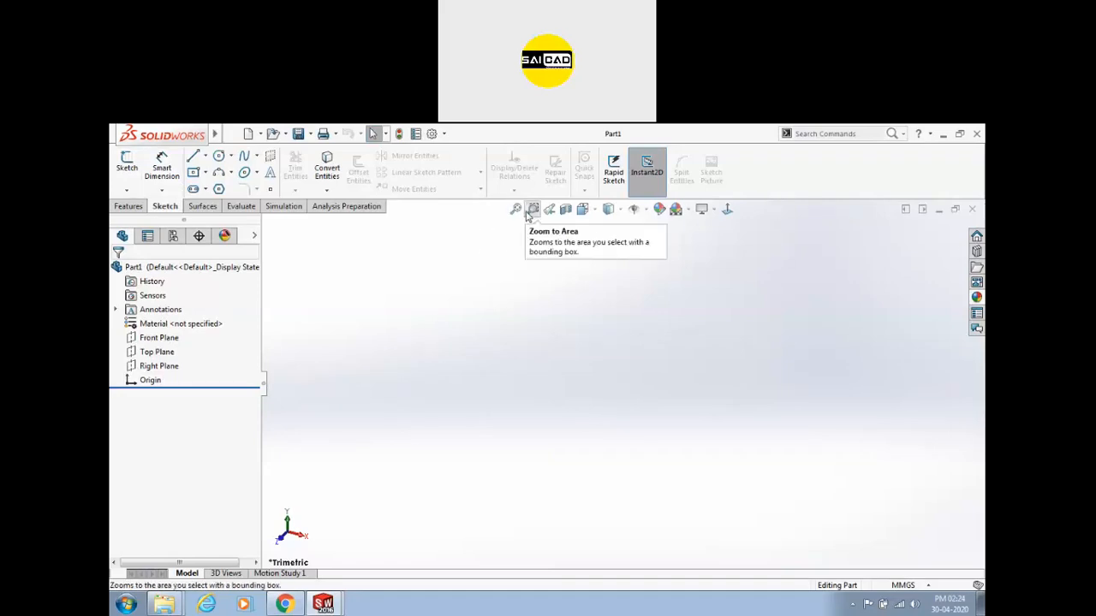
pyautogui.click(568, 211)
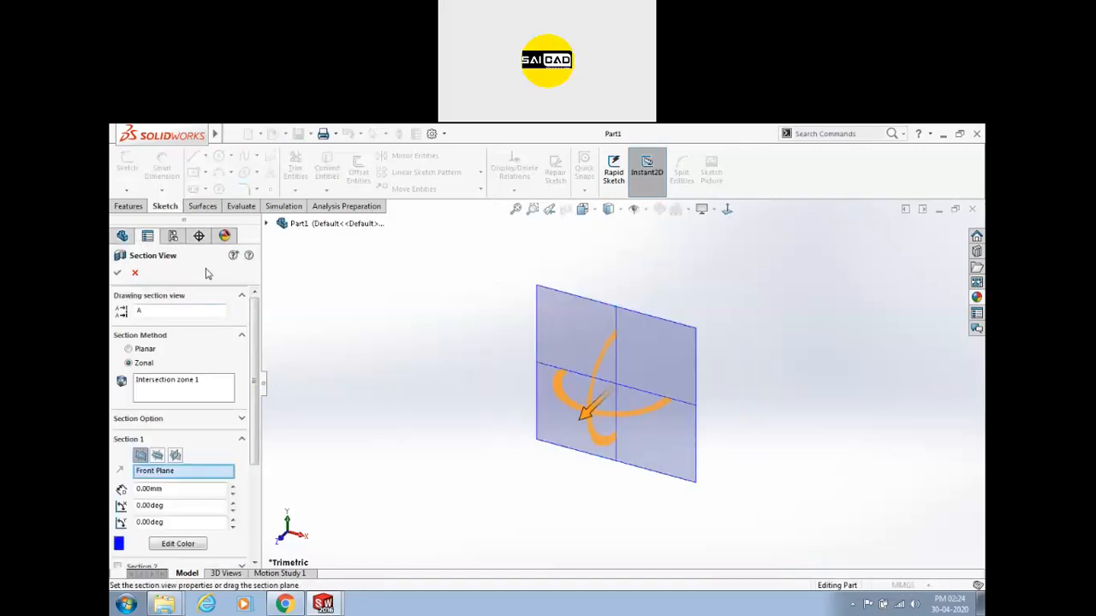
pyautogui.click(134, 272)
pyautogui.click(612, 212)
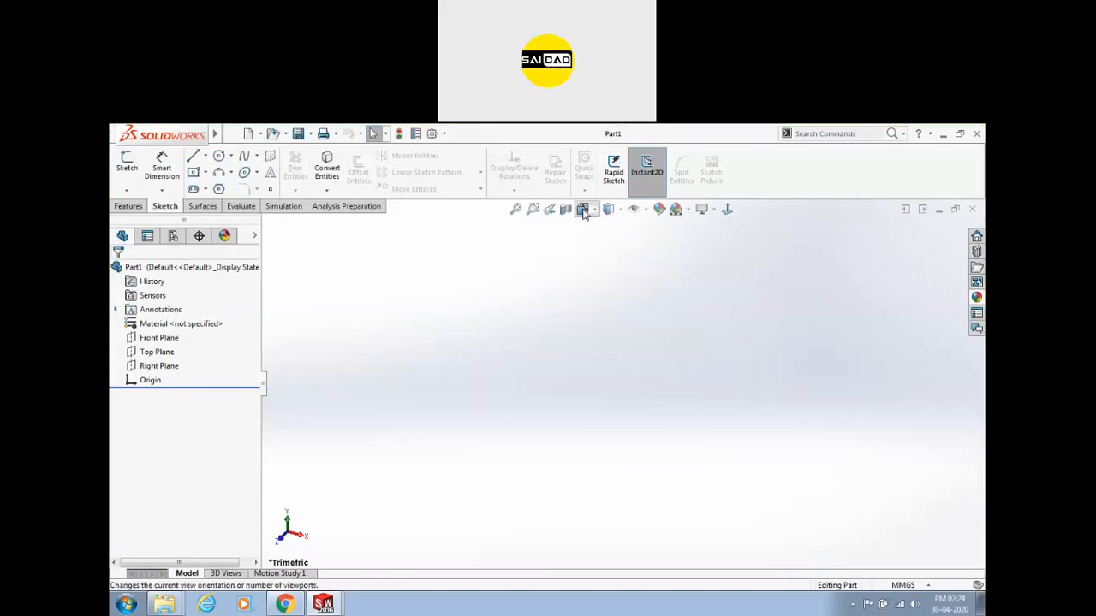
pyautogui.click(582, 210)
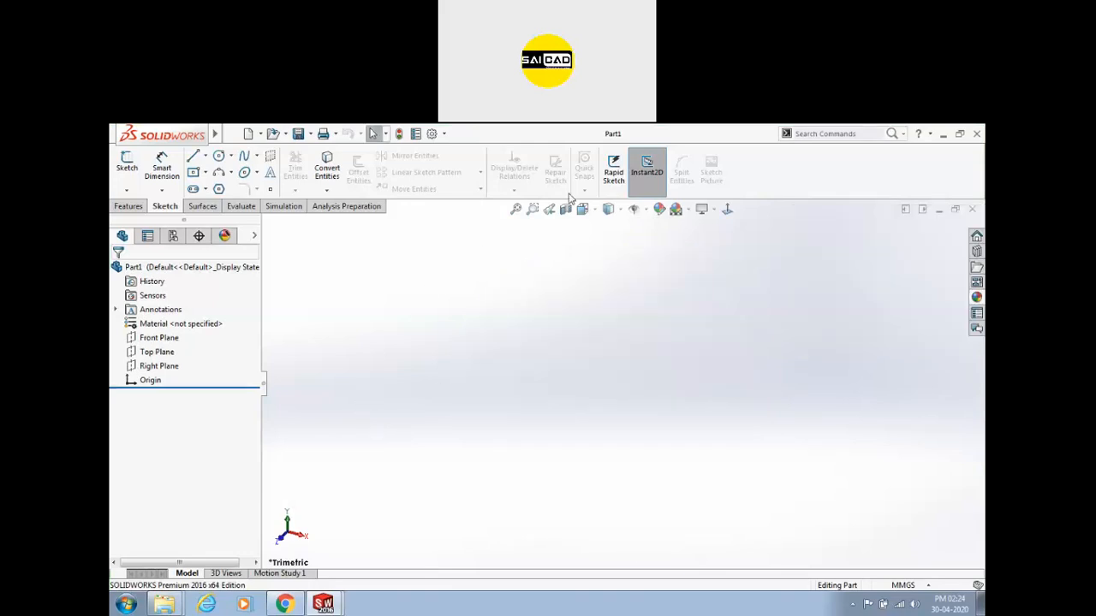
pyautogui.click(633, 210)
# Start a sketch on the Top Plane, then exit the empty sketch.
pyautogui.click(194, 159)
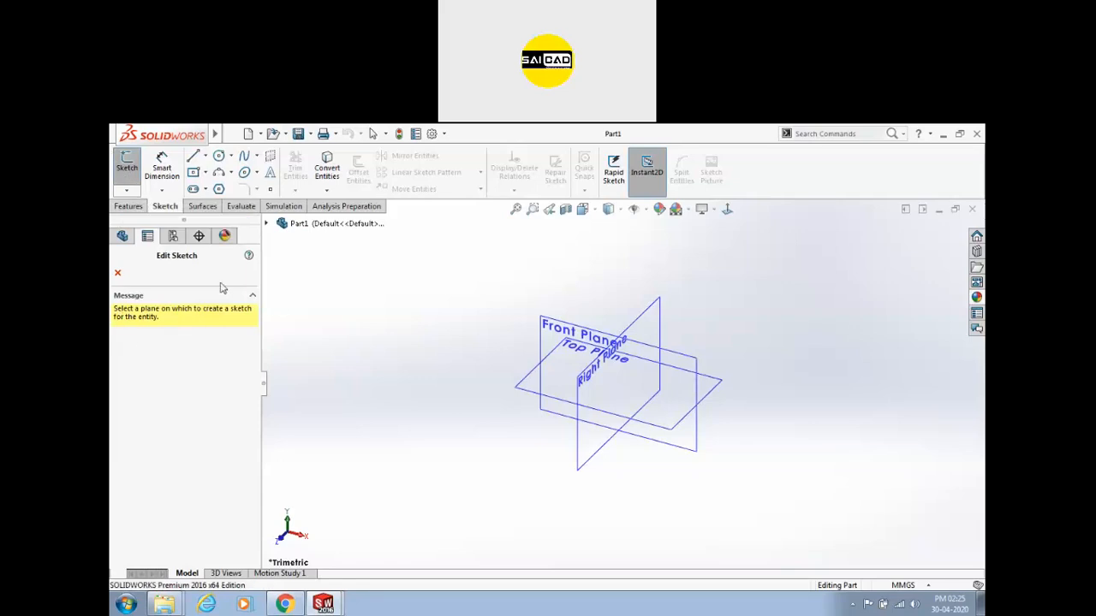
pyautogui.click(118, 273)
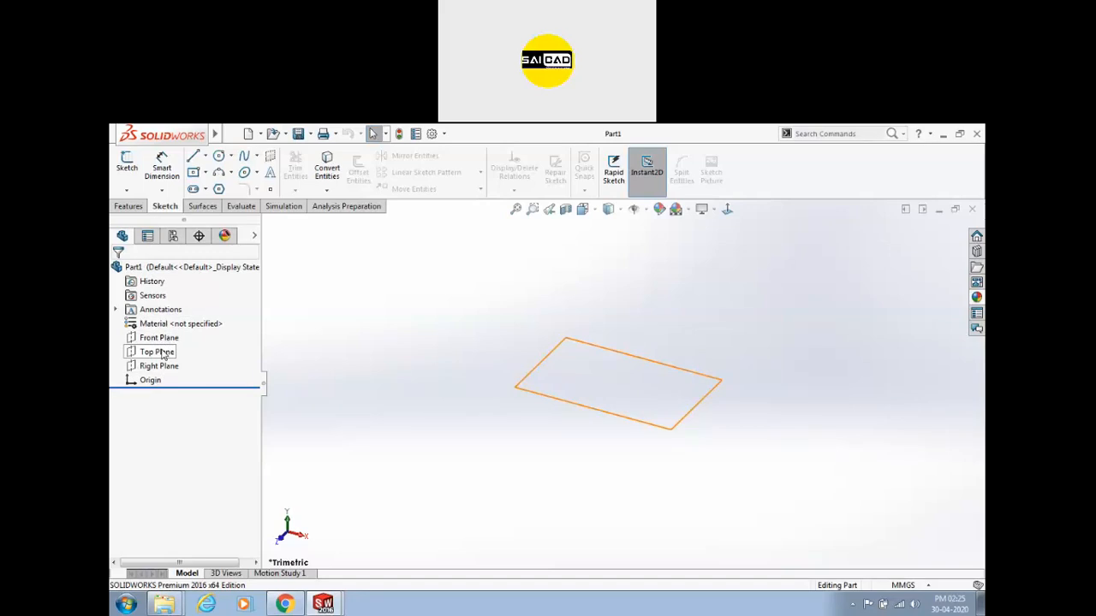
pyautogui.click(144, 355)
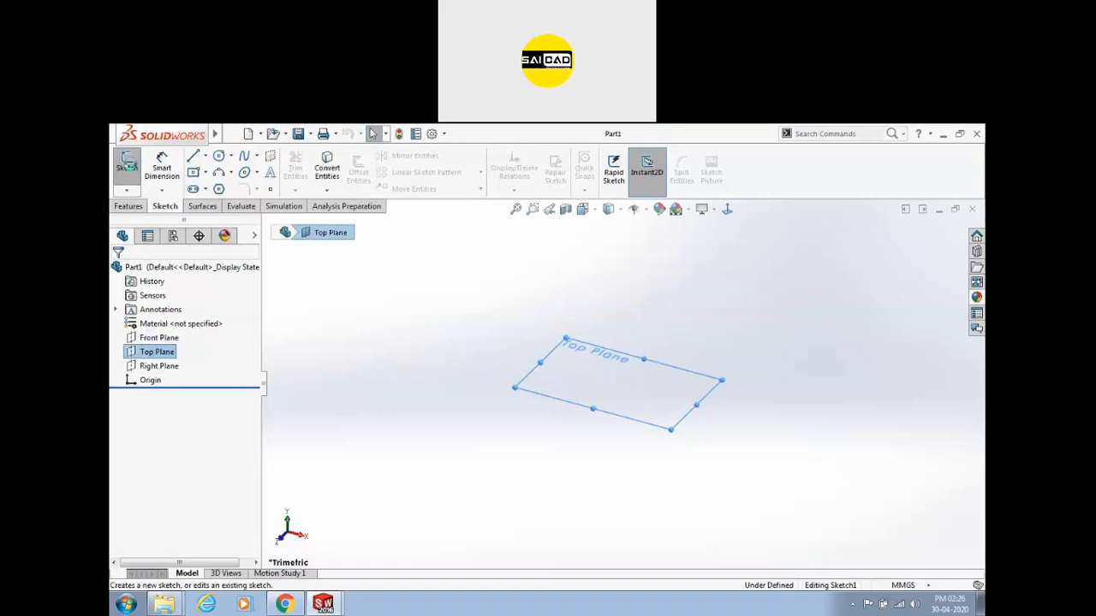
pyautogui.click(128, 168)
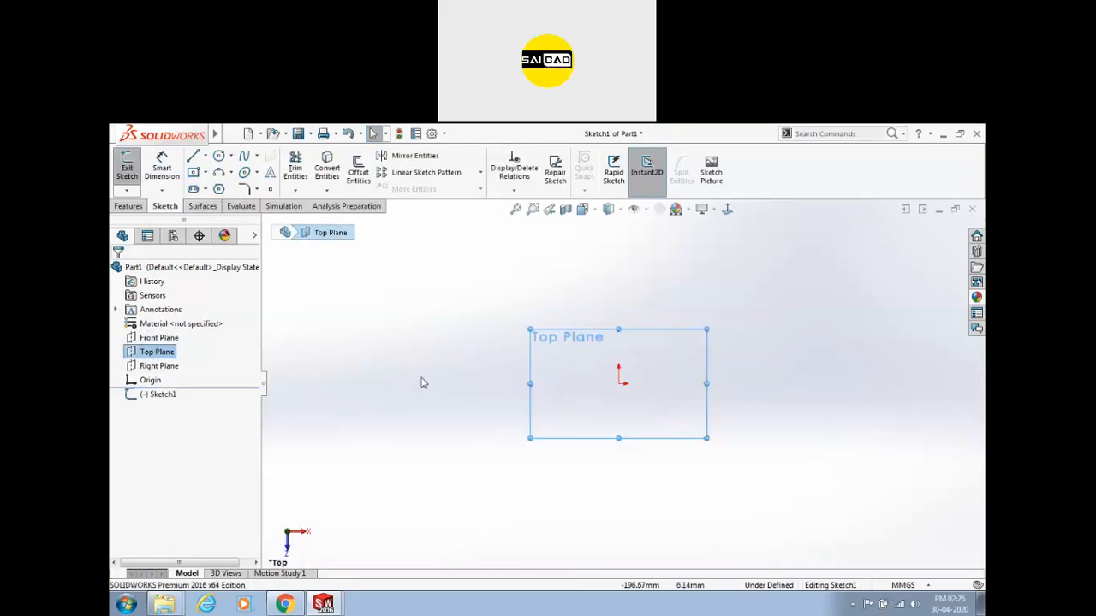
pyautogui.click(382, 263)
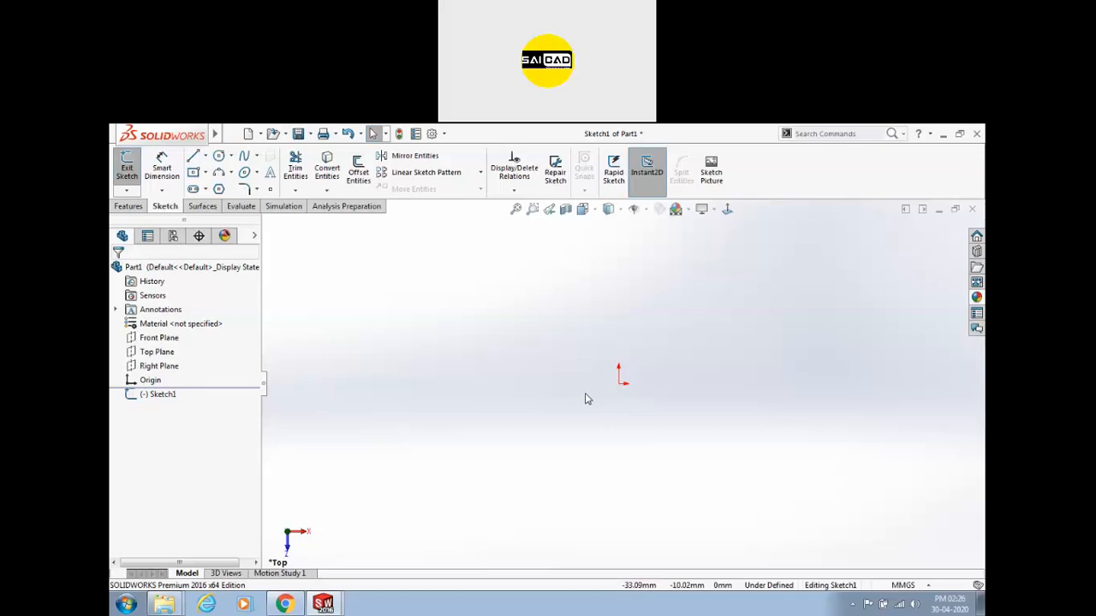
pyautogui.click(127, 171)
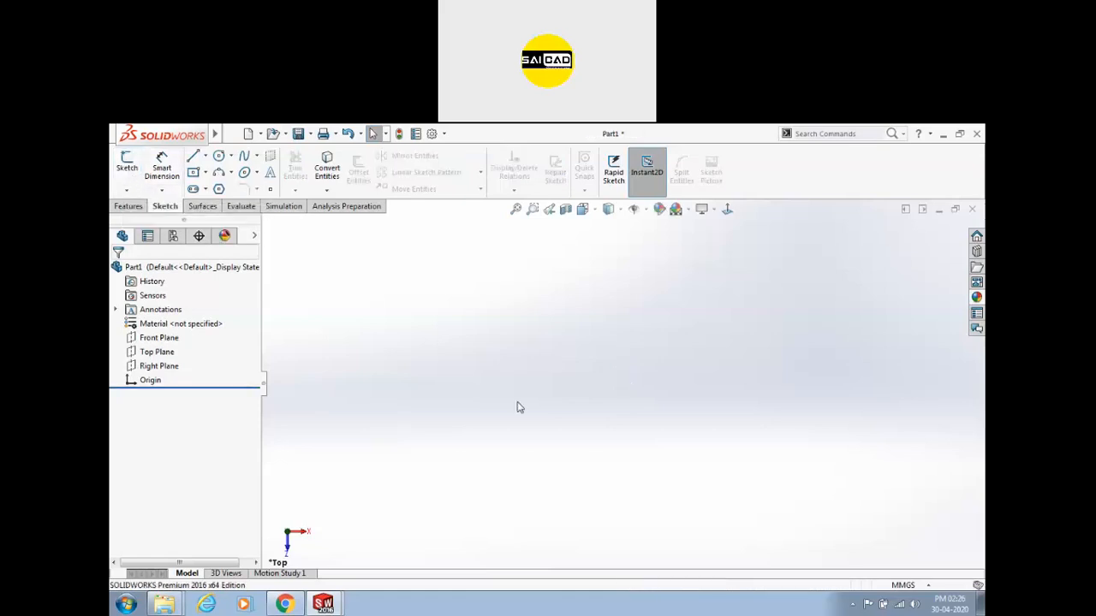
# Start a new sketch and orbit to an angled view of the default planes.
pyautogui.click(127, 171)
pyautogui.moveTo(428, 509)
pyautogui.mouseDown(button='middle')
pyautogui.moveTo(497, 494)
pyautogui.moveTo(514, 477)
pyautogui.moveTo(527, 483)
pyautogui.mouseUp(button='middle')
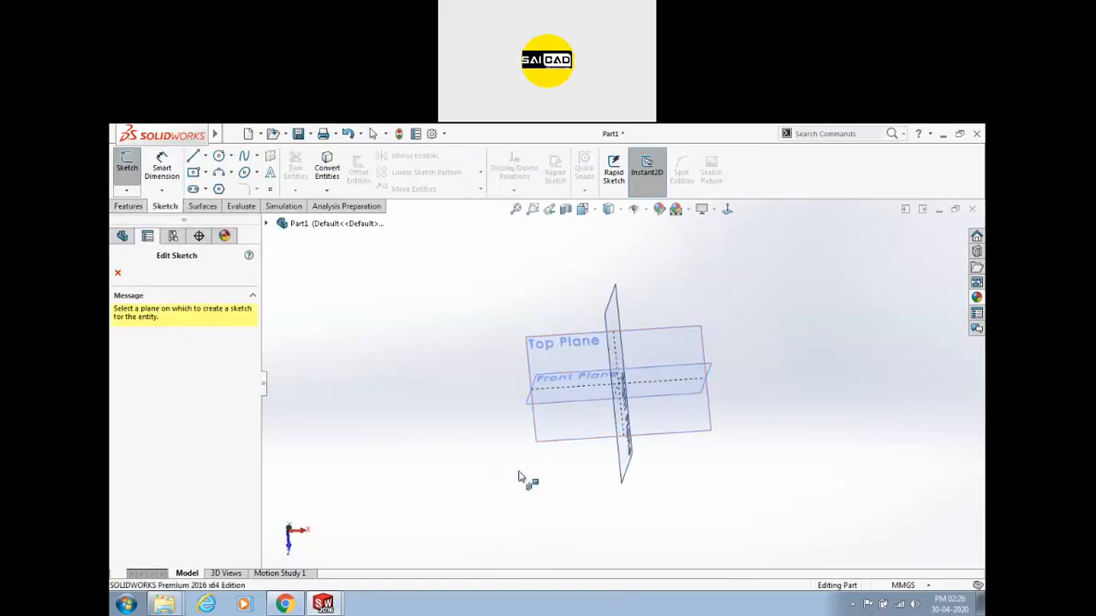
pyautogui.moveTo(577, 509); pyautogui.dragTo(562, 532, button='middle')
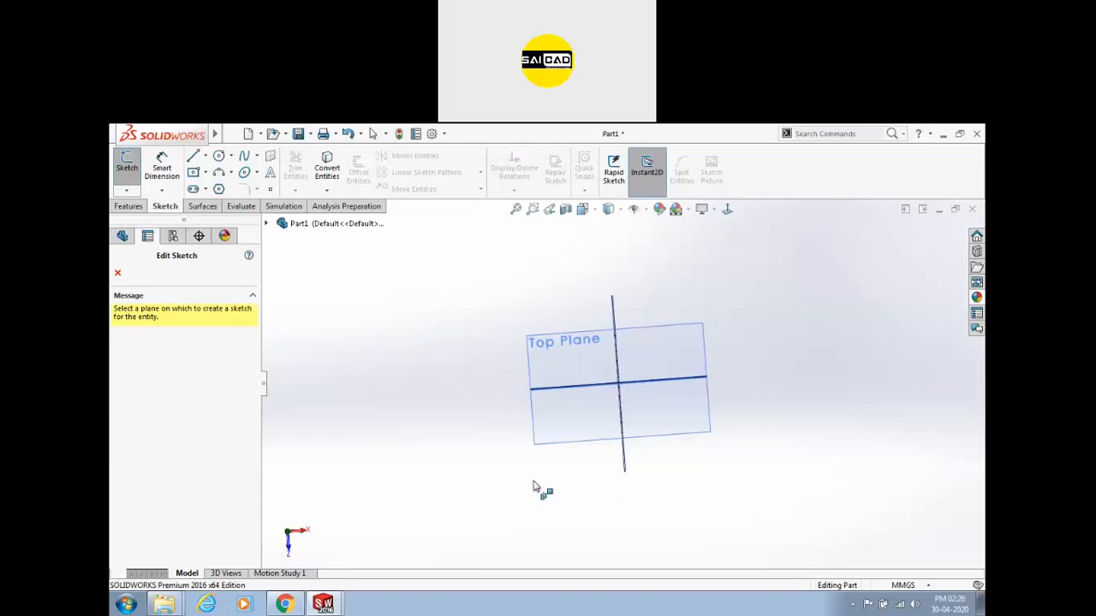
pyautogui.moveTo(533, 486); pyautogui.dragTo(638, 402, button='middle')
pyautogui.moveTo(350, 548); pyautogui.dragTo(514, 436, button='middle')
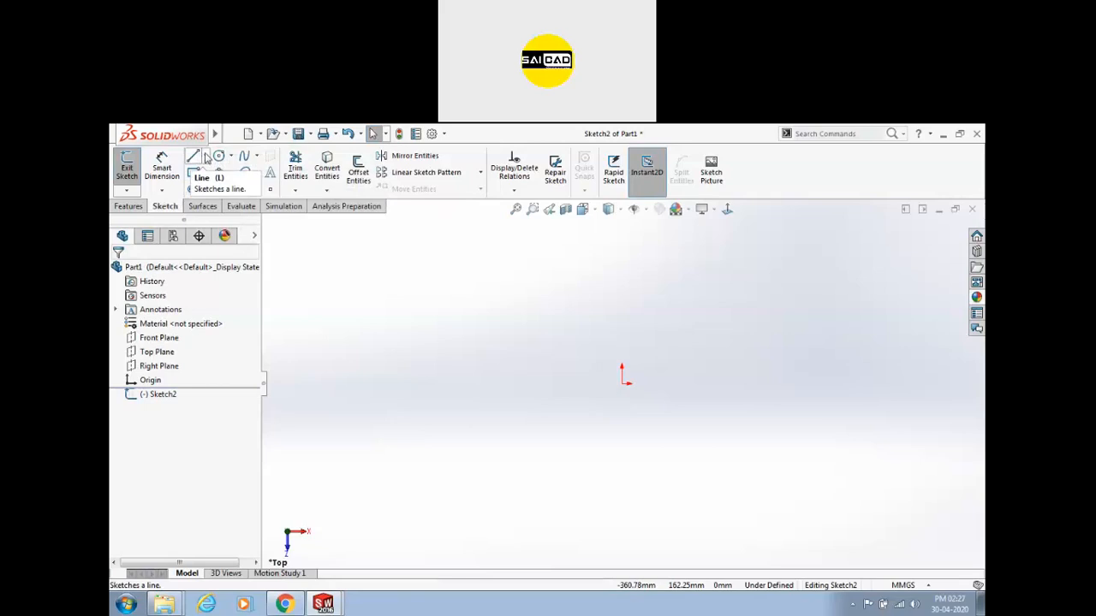
# Draw one slightly slanted line above-left of the origin, discarding the unfinished next segment.
pyautogui.click(205, 157)
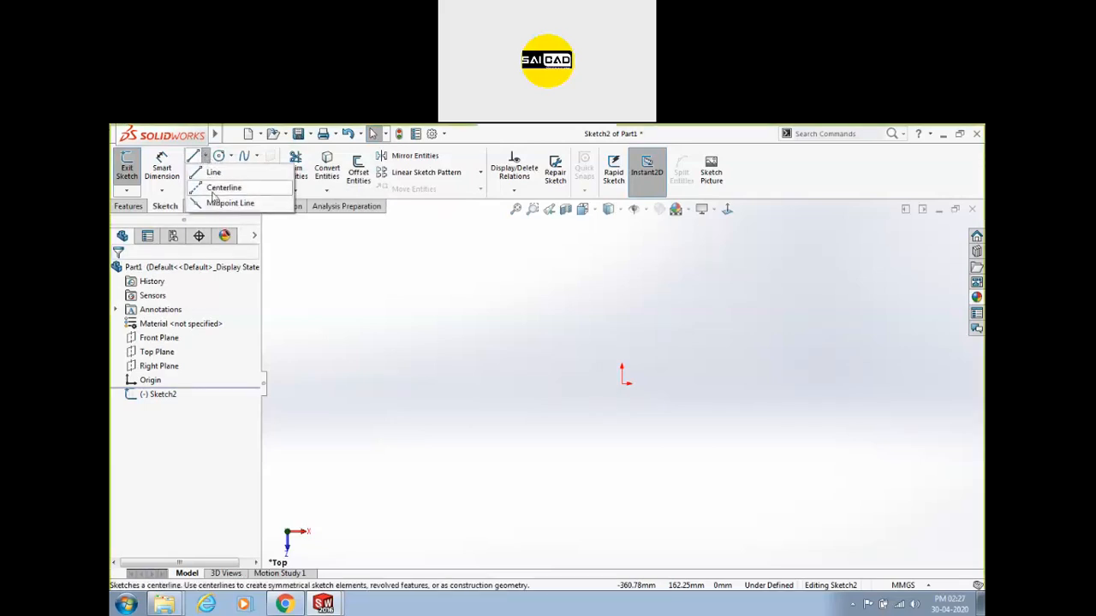
pyautogui.click(214, 172)
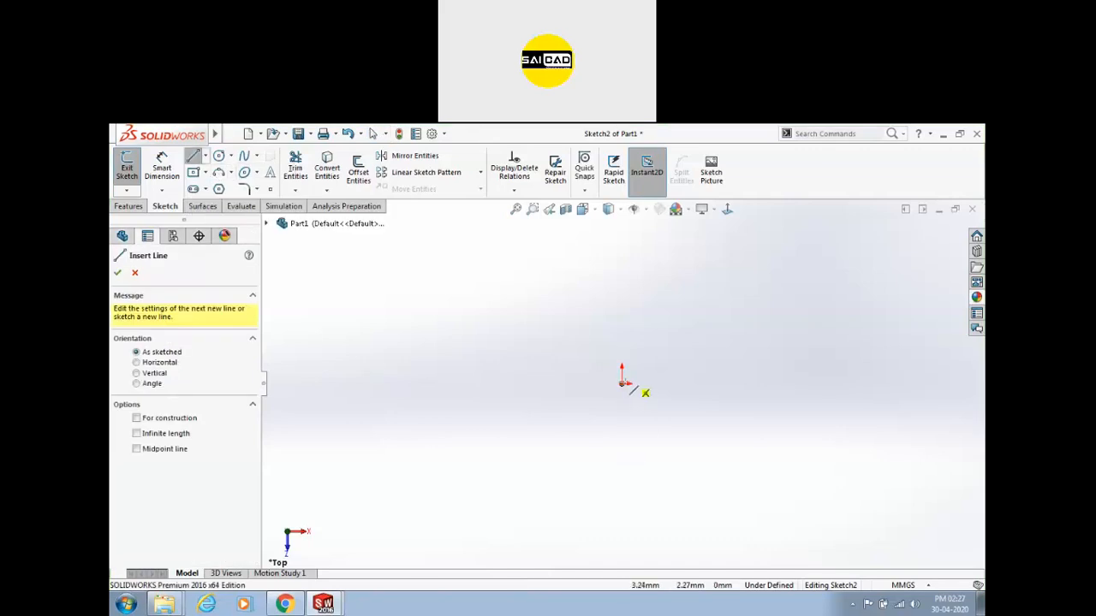
pyautogui.click(431, 325)
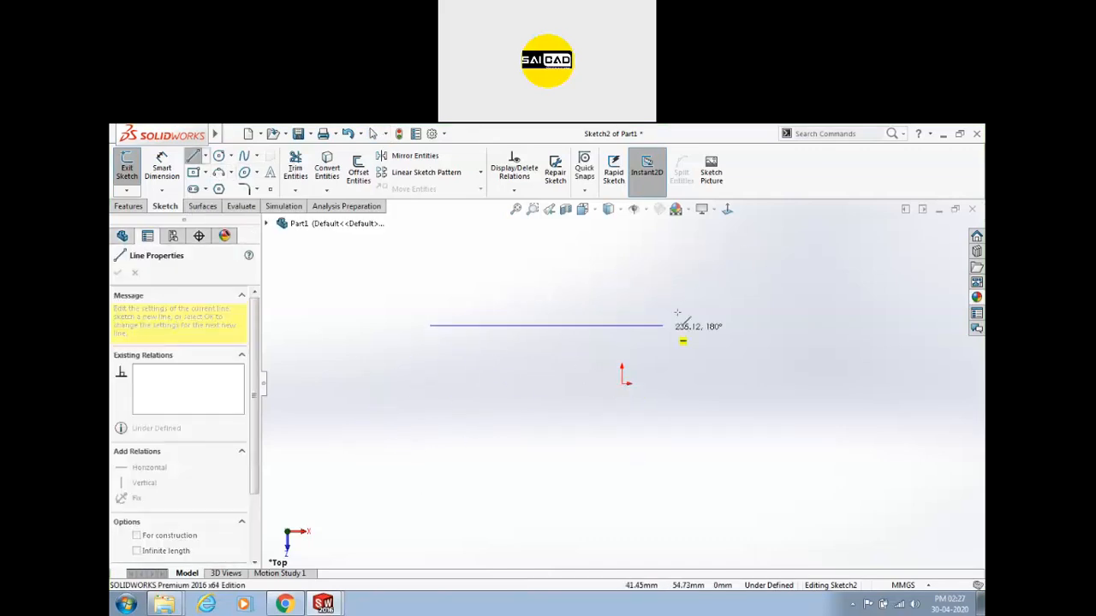
pyautogui.click(637, 306)
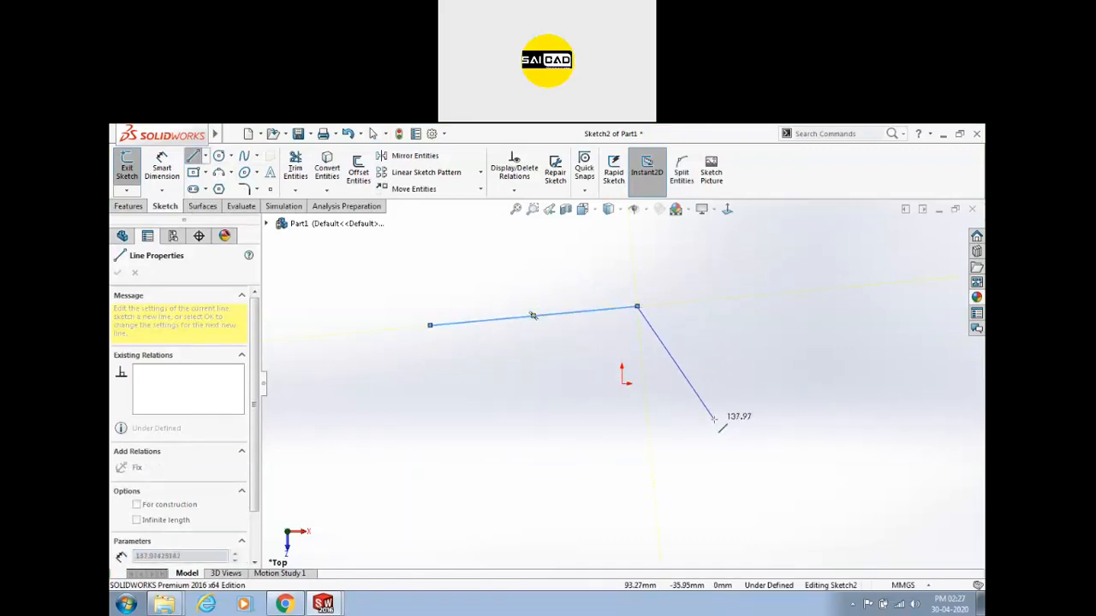
pyautogui.press('Escape')
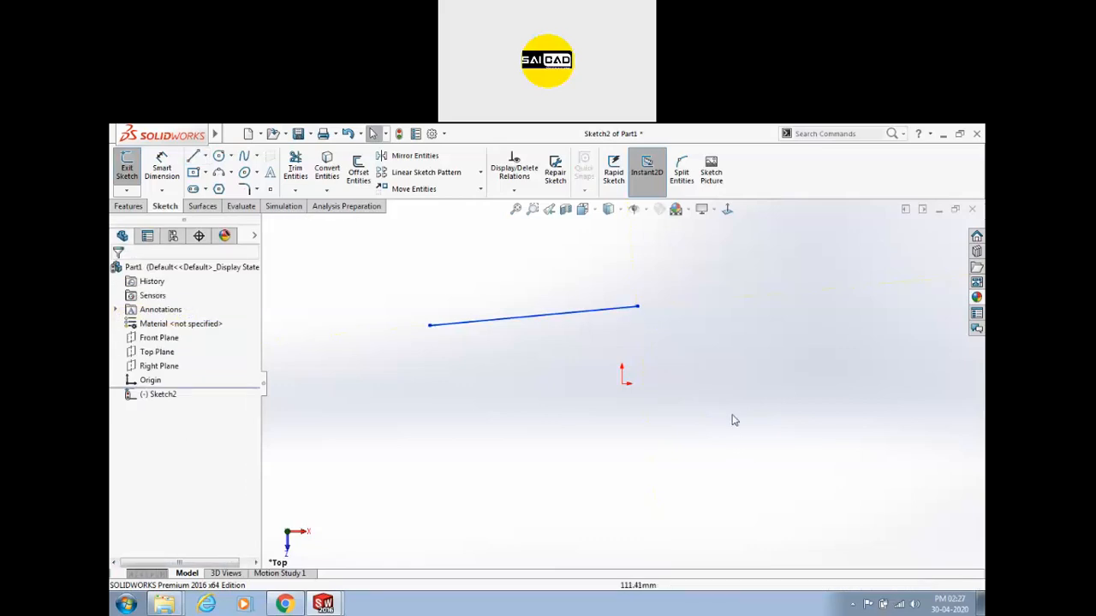
# Box-select the slanted line and delete it, leaving Sketch2 empty.
pyautogui.moveTo(626, 315); pyautogui.dragTo(548, 350)
pyautogui.click(506, 413)
pyautogui.scroll(2, 478, 404)
pyautogui.click(560, 359)
pyautogui.click(522, 491)
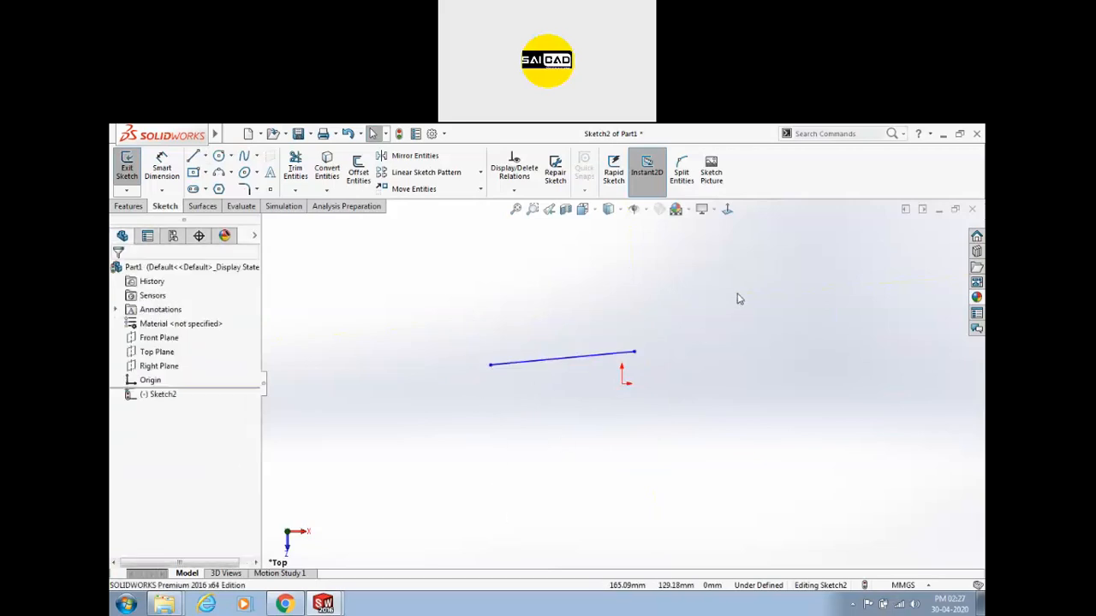
pyautogui.moveTo(738, 290)
pyautogui.mouseDown()
pyautogui.moveTo(542, 406)
pyautogui.moveTo(633, 345)
pyautogui.moveTo(589, 383)
pyautogui.mouseUp()
pyautogui.click(589, 382)
pyautogui.moveTo(408, 294); pyautogui.dragTo(713, 417)
pyautogui.scroll(-1, 608, 402)
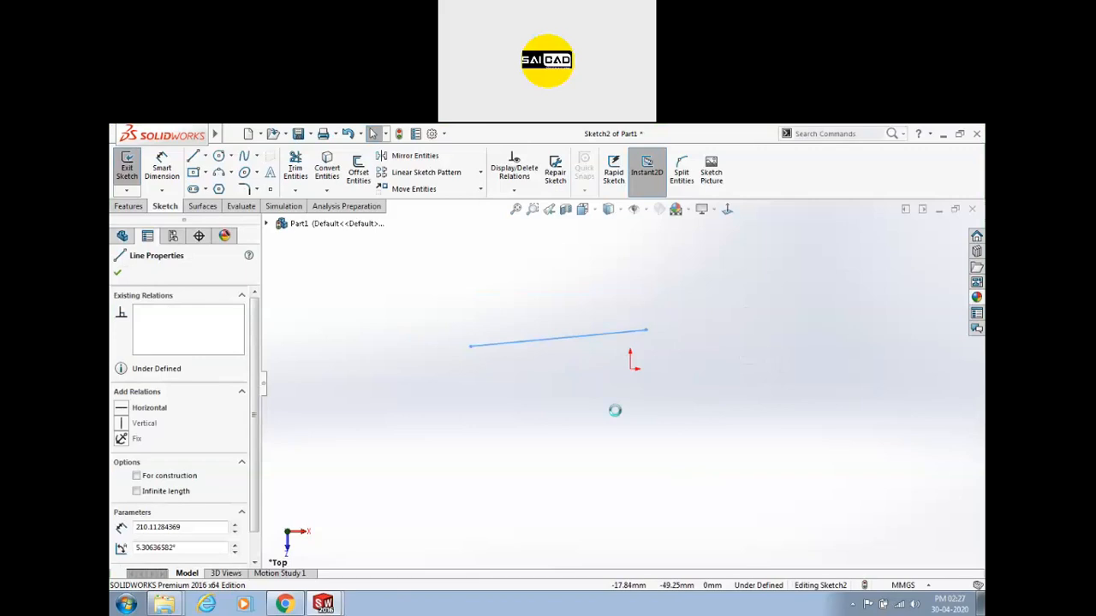
pyautogui.press('Delete')
pyautogui.scroll(-2, 642, 360)
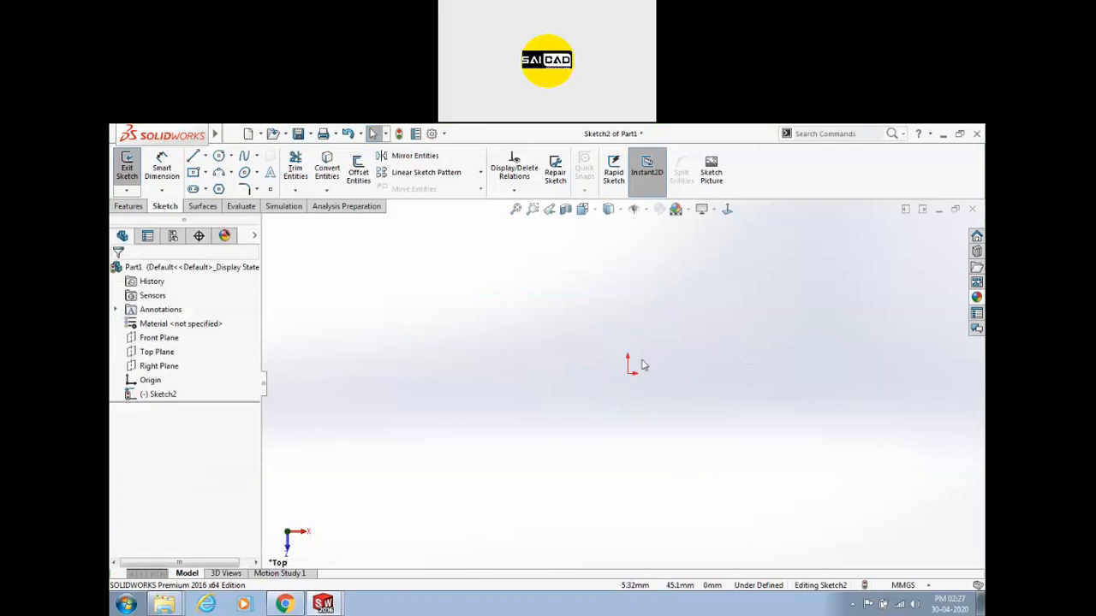
pyautogui.click(195, 159)
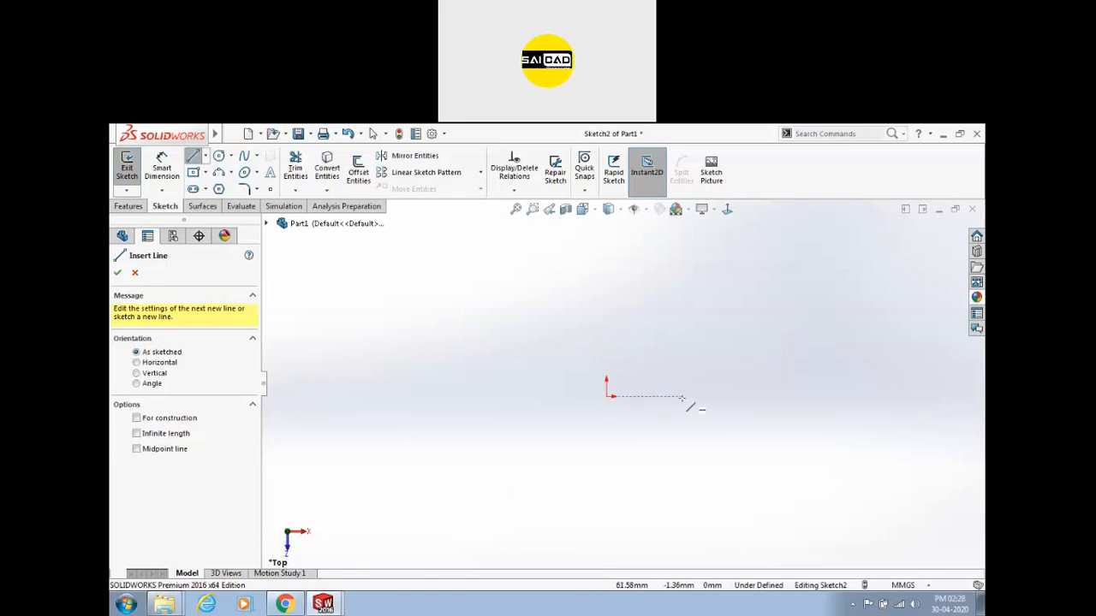
# Draw a closed four-line rectangle up and to the right of the origin.
pyautogui.click(675, 360)
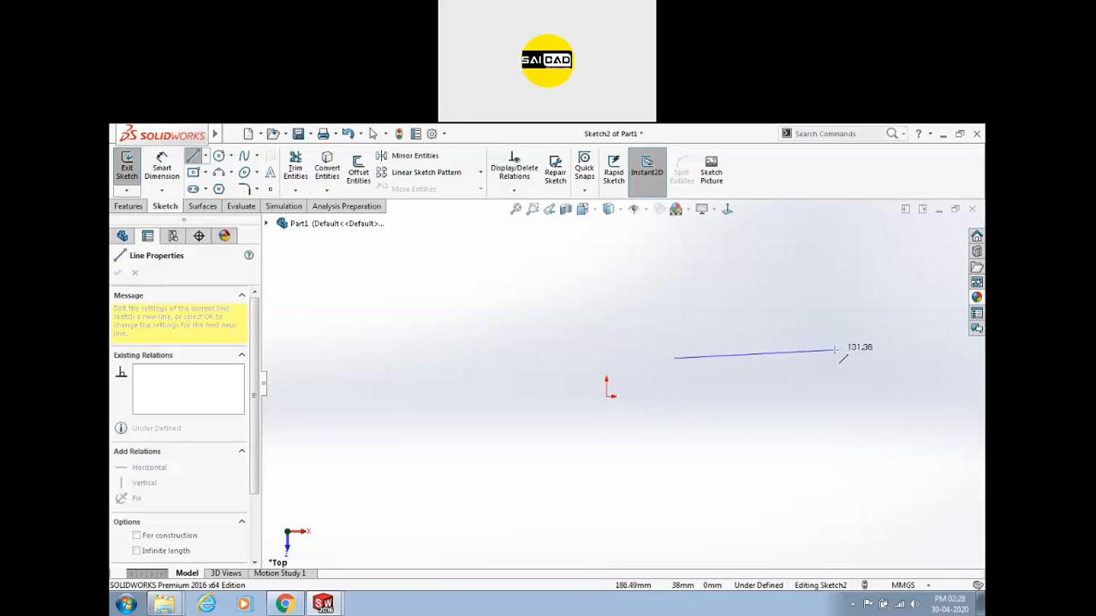
pyautogui.click(799, 358)
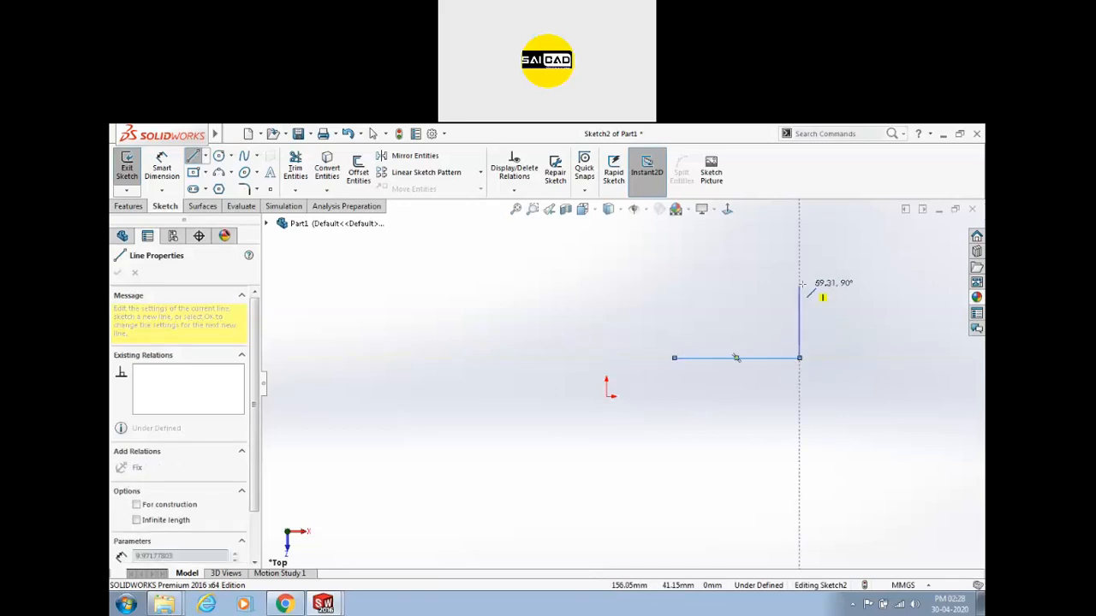
pyautogui.click(674, 284)
pyautogui.click(676, 358)
pyautogui.press('Escape')
pyautogui.scroll(-2, 734, 320)
pyautogui.scroll(2, 719, 375)
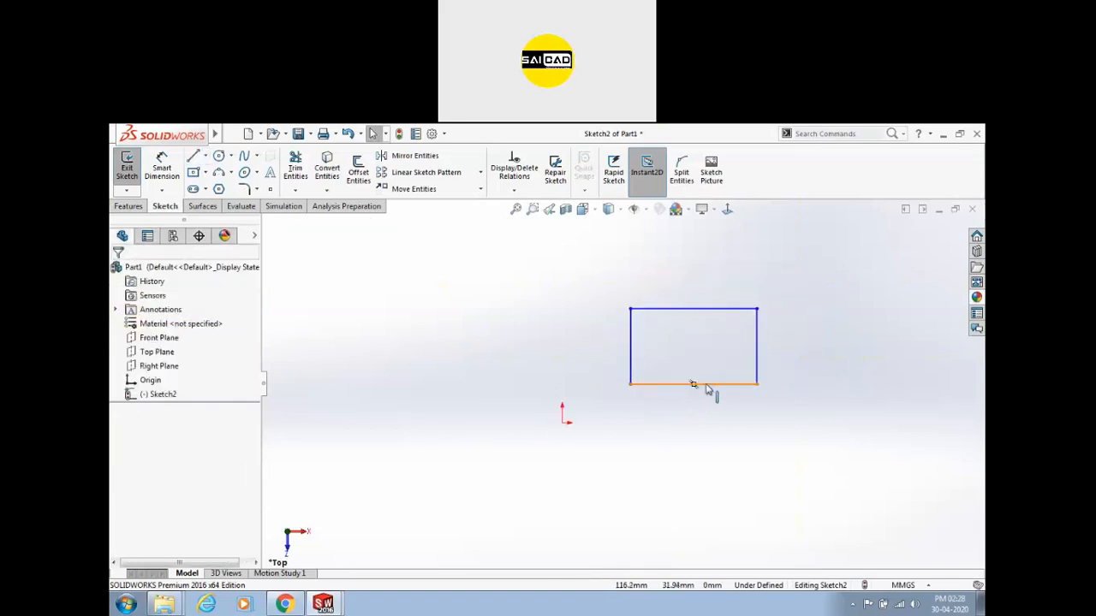
# Enlarge the rectangle by dragging its bottom, left, top and right edges.
pyautogui.moveTo(706, 387)
pyautogui.mouseDown()
pyautogui.moveTo(702, 479)
pyautogui.moveTo(706, 400)
pyautogui.mouseUp()
pyautogui.click(631, 353)
pyautogui.moveTo(631, 354)
pyautogui.mouseDown()
pyautogui.moveTo(574, 360)
pyautogui.moveTo(614, 356)
pyautogui.mouseUp()
pyautogui.click(556, 350)
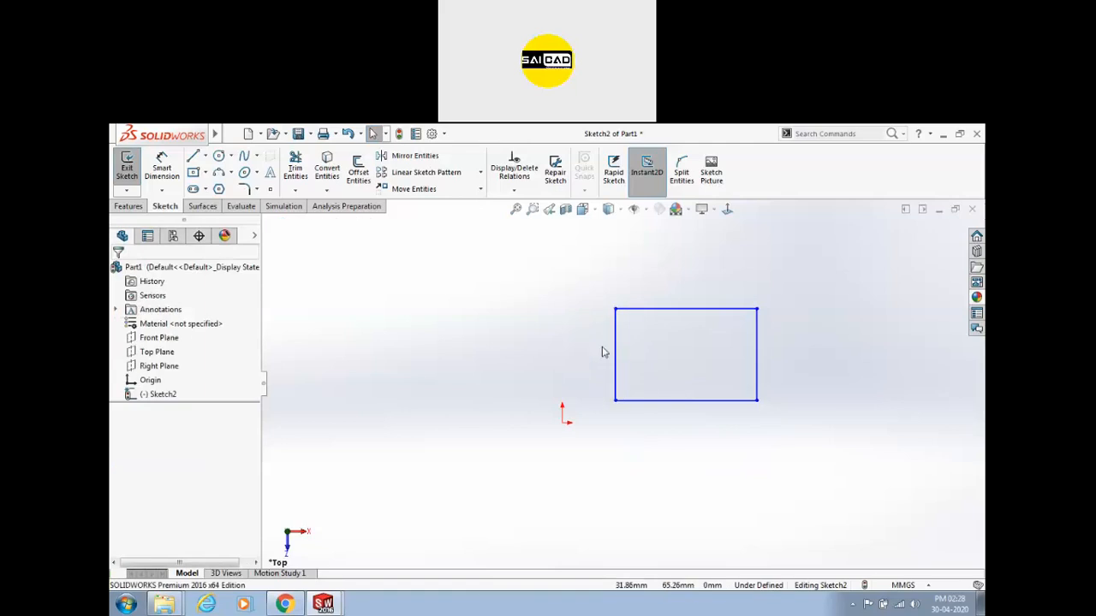
pyautogui.moveTo(676, 314)
pyautogui.mouseDown()
pyautogui.moveTo(676, 228)
pyautogui.moveTo(685, 305)
pyautogui.mouseUp()
pyautogui.moveTo(757, 316); pyautogui.dragTo(823, 250)
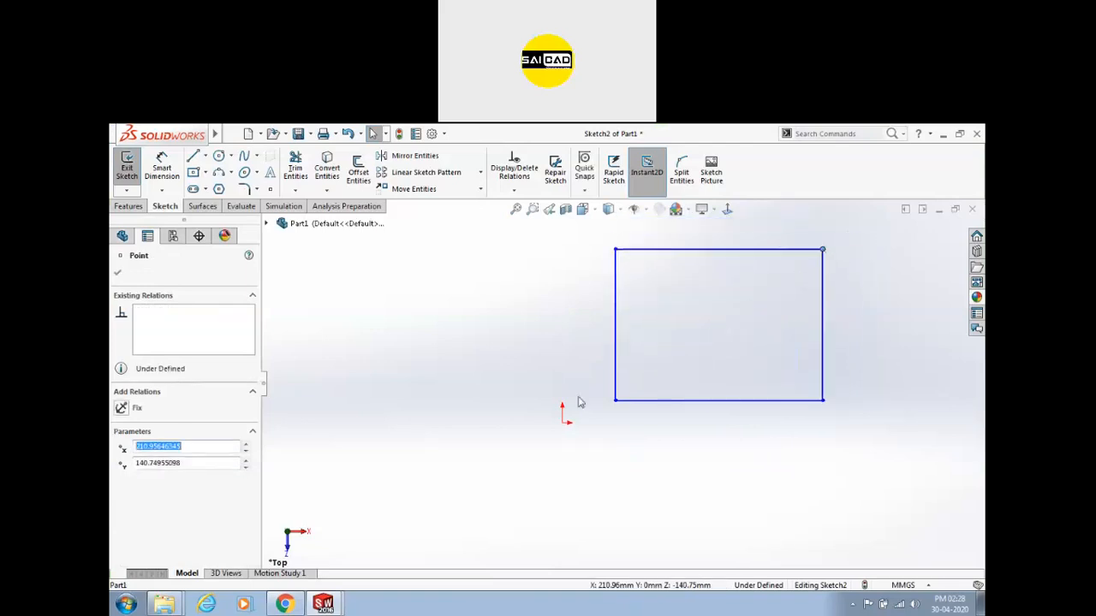
# Drag the rectangle's bottom-left corner up and right, then select the sketch origin.
pyautogui.moveTo(614, 401)
pyautogui.mouseDown()
pyautogui.moveTo(631, 416)
pyautogui.moveTo(642, 403)
pyautogui.mouseUp()
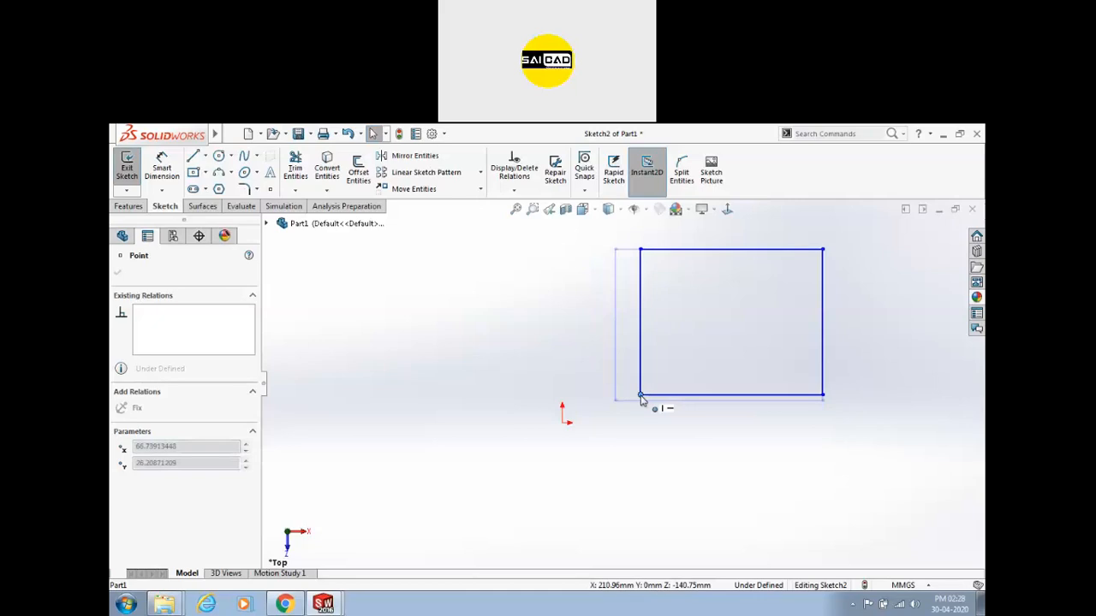
pyautogui.scroll(3, 629, 406)
pyautogui.click(673, 359)
pyautogui.scroll(-2, 677, 356)
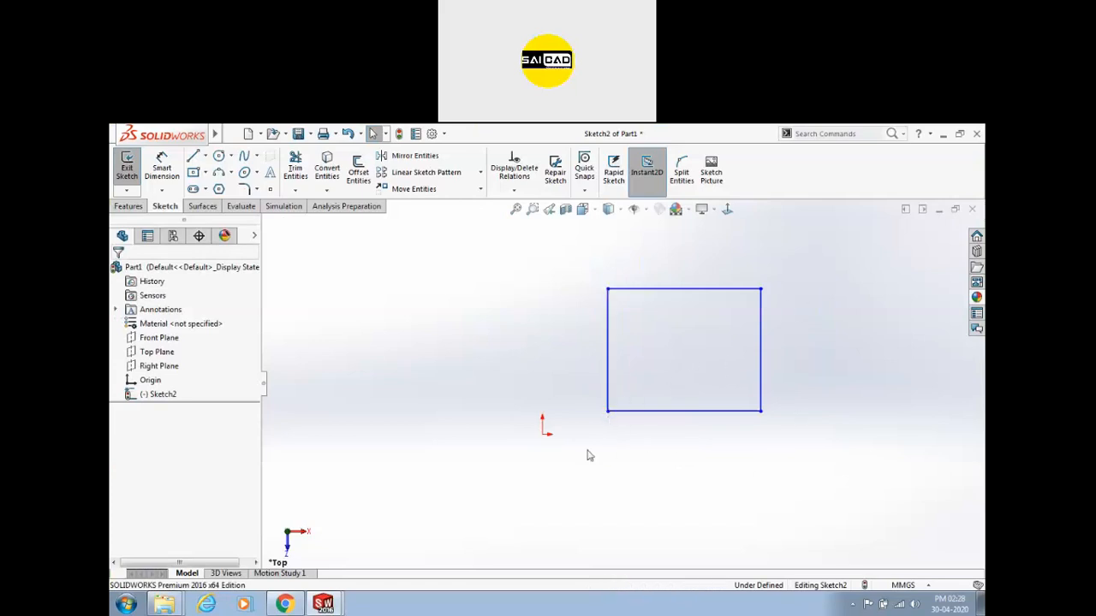
pyautogui.scroll(-2, 599, 381)
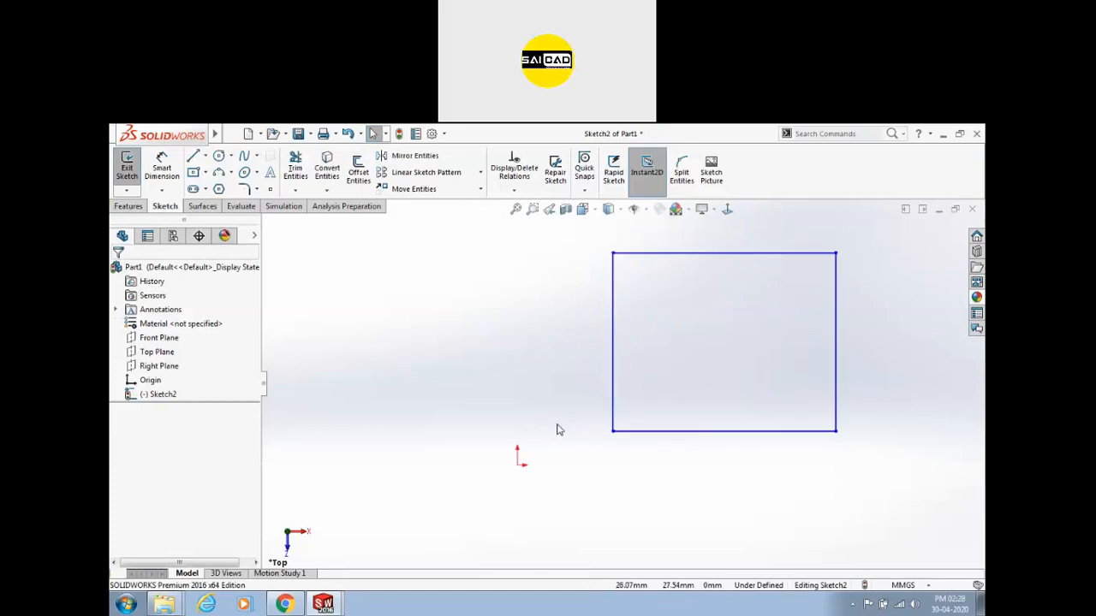
pyautogui.click(518, 468)
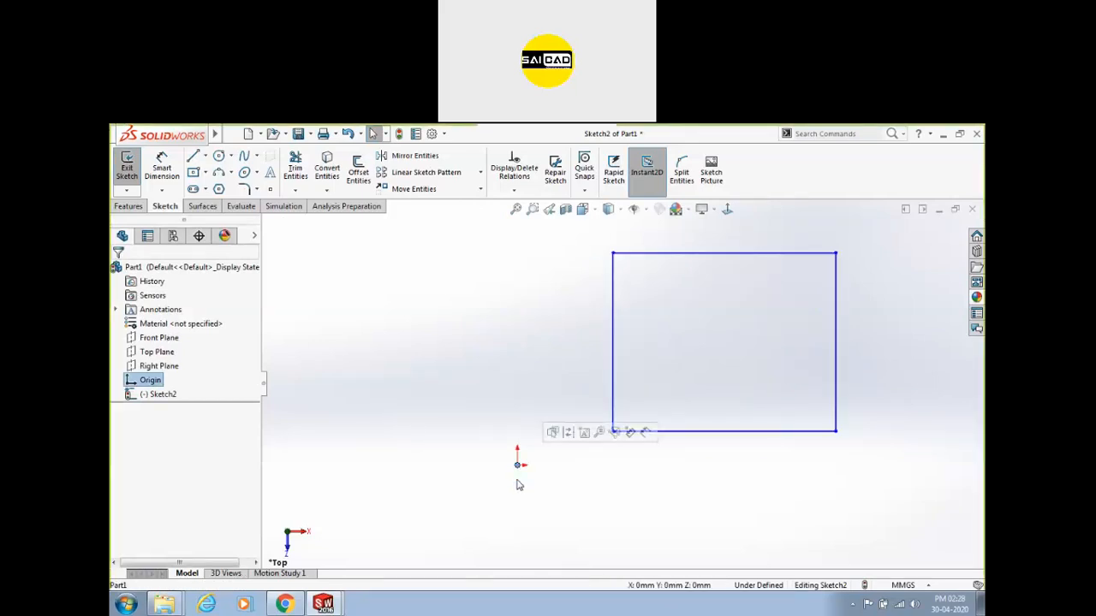
# Drag the rectangle's bottom-left corner onto the sketch origin.
pyautogui.click(574, 492)
pyautogui.click(518, 467)
pyautogui.click(588, 495)
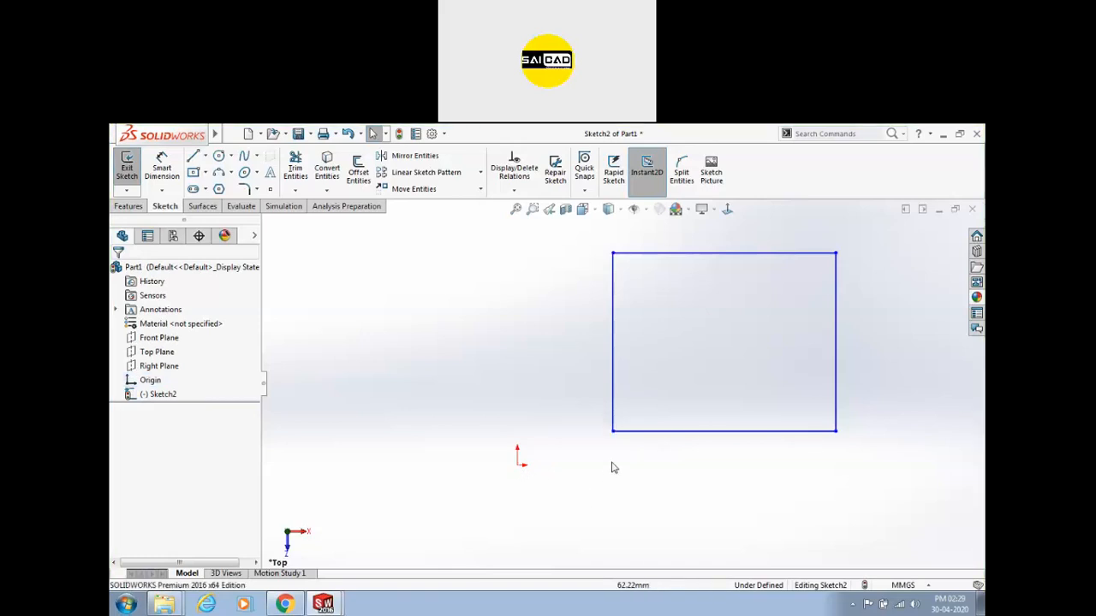
pyautogui.moveTo(613, 433); pyautogui.dragTo(518, 467)
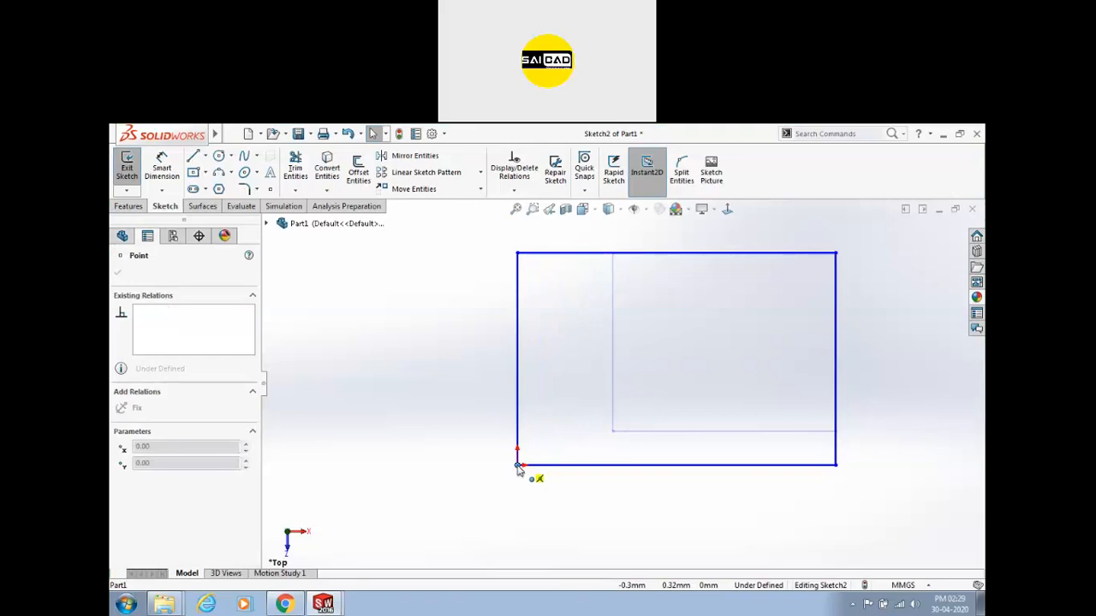
pyautogui.moveTo(518, 468)
pyautogui.mouseDown()
pyautogui.moveTo(521, 454)
pyautogui.moveTo(517, 468)
pyautogui.mouseUp()
pyautogui.moveTo(516, 468); pyautogui.dragTo(517, 466)
pyautogui.click(494, 533)
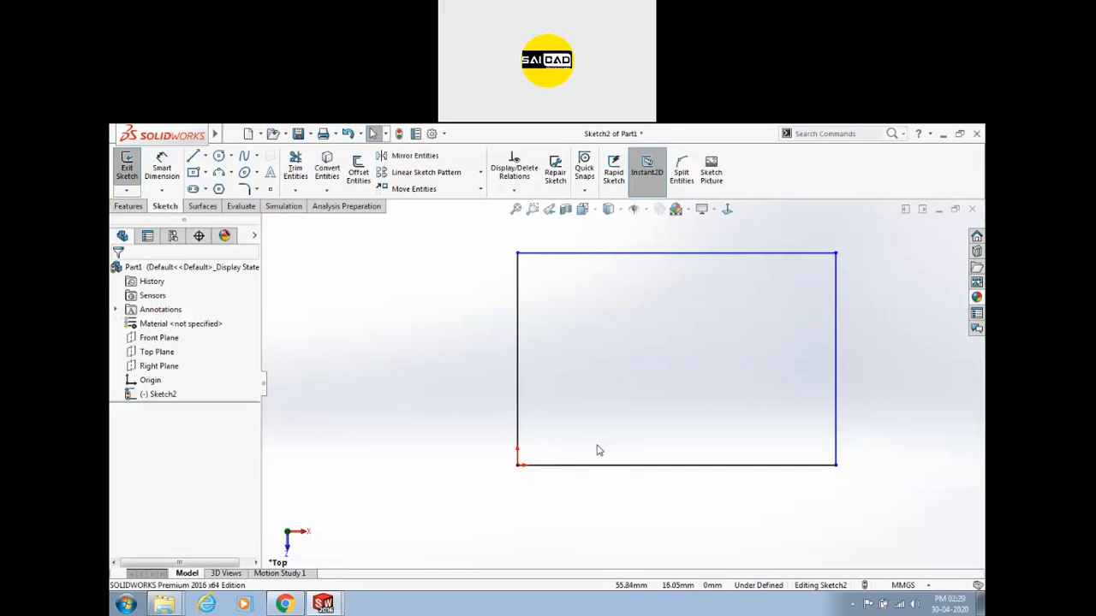
# Resize the rectangle by dragging its bottom-right, top-left and top-right corners.
pyautogui.press('z')
pyautogui.press('z')
pyautogui.press('z')
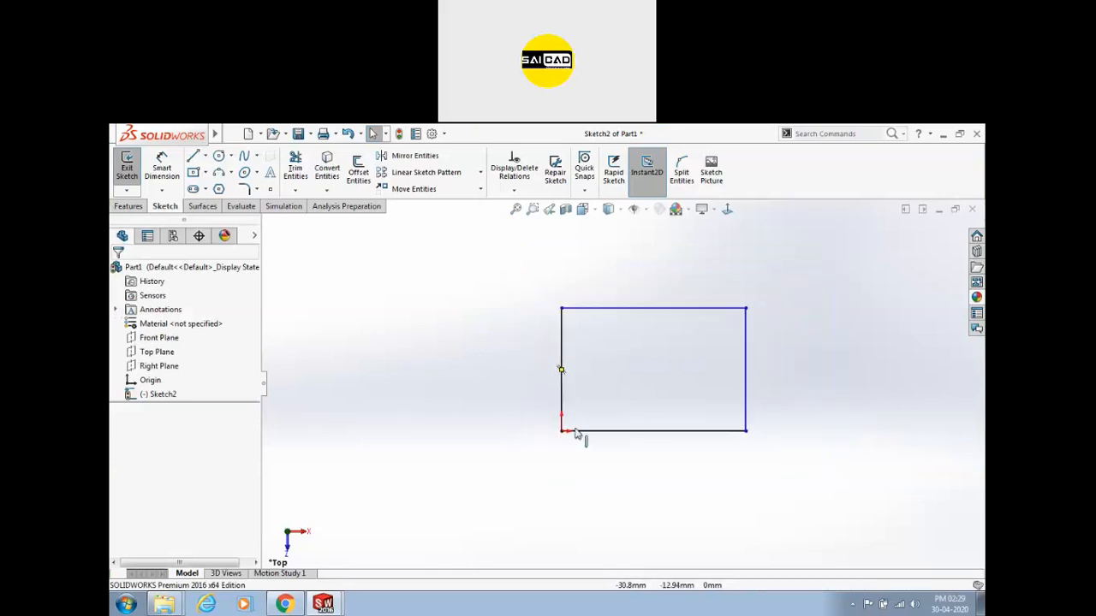
pyautogui.moveTo(747, 433); pyautogui.dragTo(825, 440)
pyautogui.moveTo(562, 309); pyautogui.dragTo(563, 274)
pyautogui.moveTo(801, 275); pyautogui.dragTo(732, 303)
pyautogui.click(680, 355)
pyautogui.scroll(2, 680, 355)
pyautogui.scroll(-2, 684, 341)
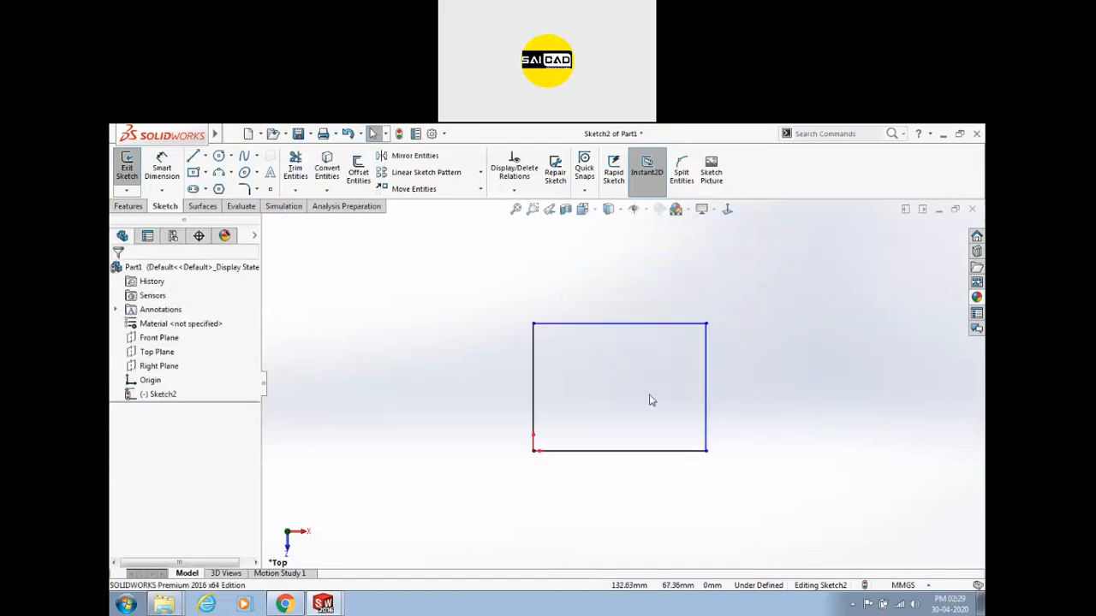
# Undo the corner changes and select the sketch origin.
pyautogui.hotkey('ctrl', 'z')
pyautogui.hotkey('ctrl', 'z')
pyautogui.hotkey('ctrl', 'z')
pyautogui.hotkey('ctrl', 'z')
pyautogui.click(624, 447)
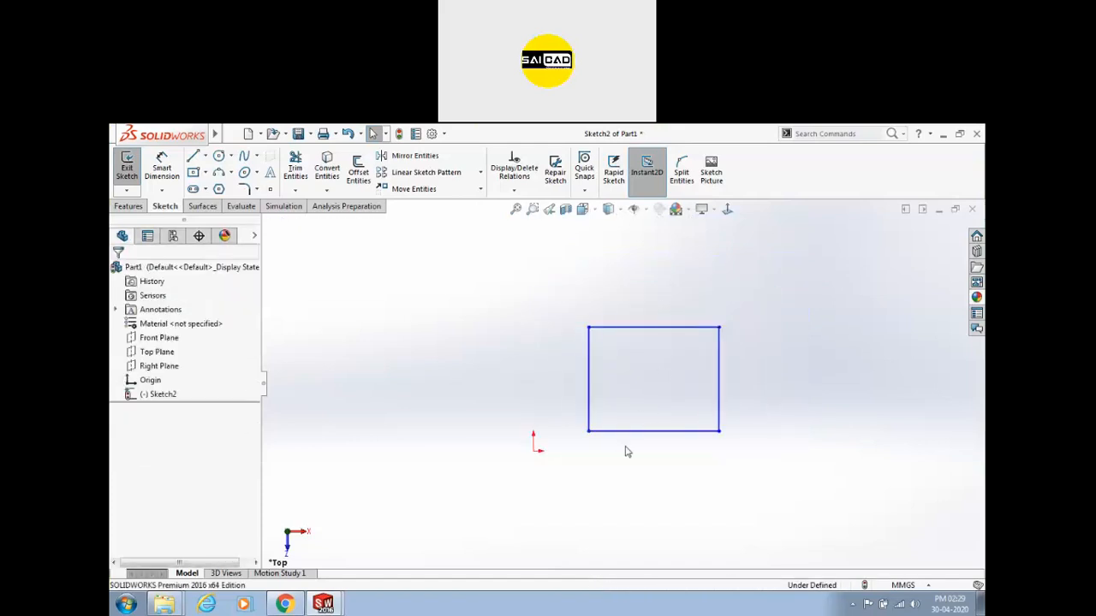
pyautogui.click(535, 448)
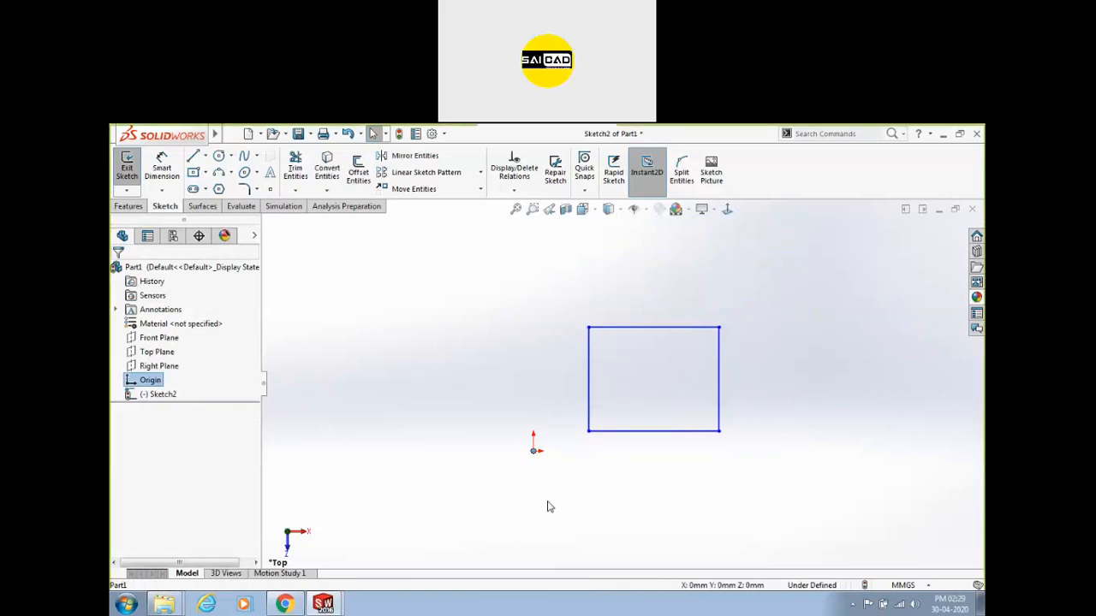
# Make the rectangle's bottom-left corner Horizontal with the origin and drag-test the corner.
pyautogui.keyDown('ctrl'); pyautogui.click(589, 435); pyautogui.keyUp('ctrl')
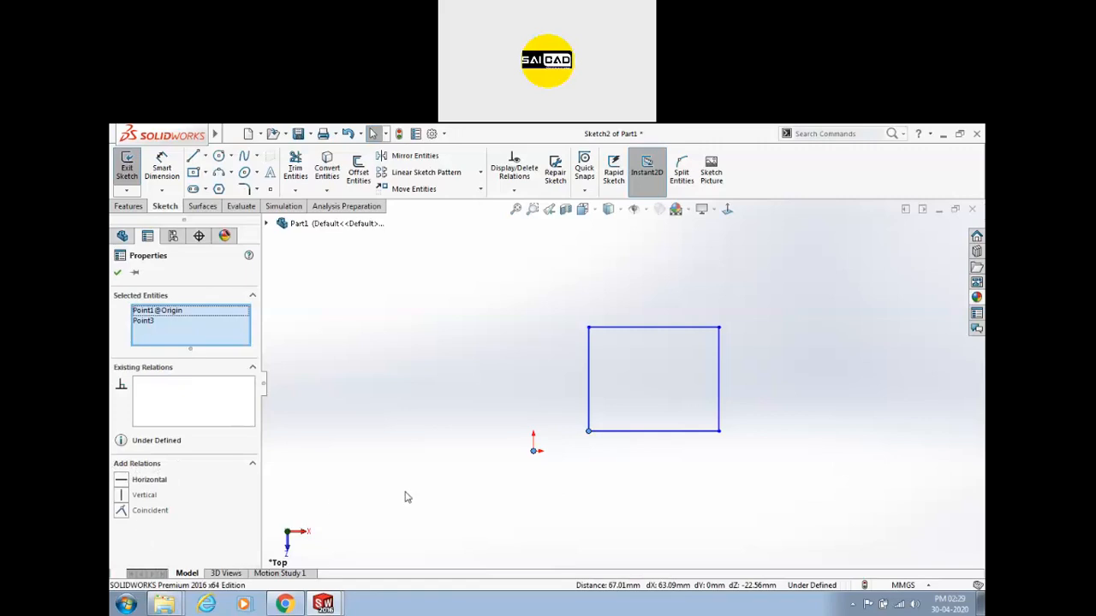
pyautogui.click(123, 481)
pyautogui.click(577, 485)
pyautogui.moveTo(588, 451); pyautogui.dragTo(616, 386)
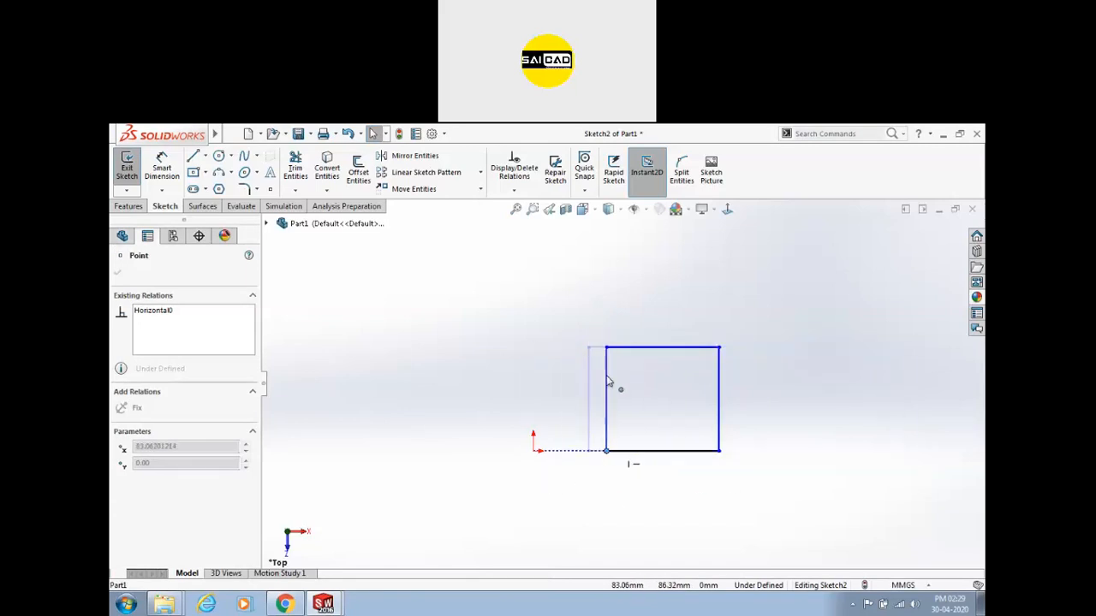
pyautogui.click(457, 527)
# Add a Vertical relation between the bottom-left corner and the origin.
pyautogui.click(606, 451)
pyautogui.click(585, 489)
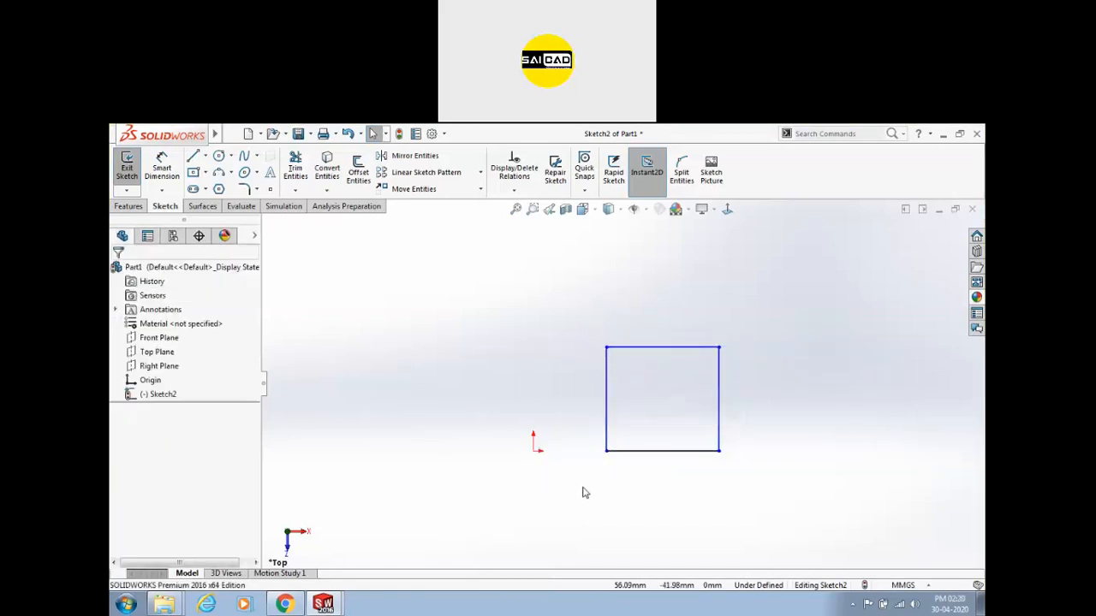
pyautogui.click(606, 451)
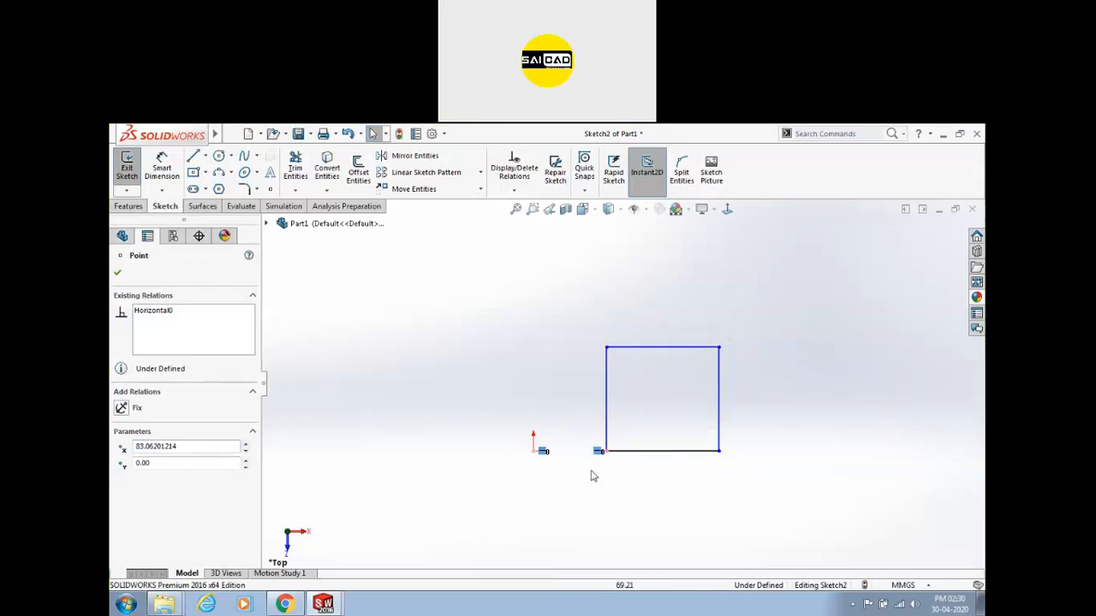
pyautogui.moveTo(606, 450); pyautogui.dragTo(598, 411)
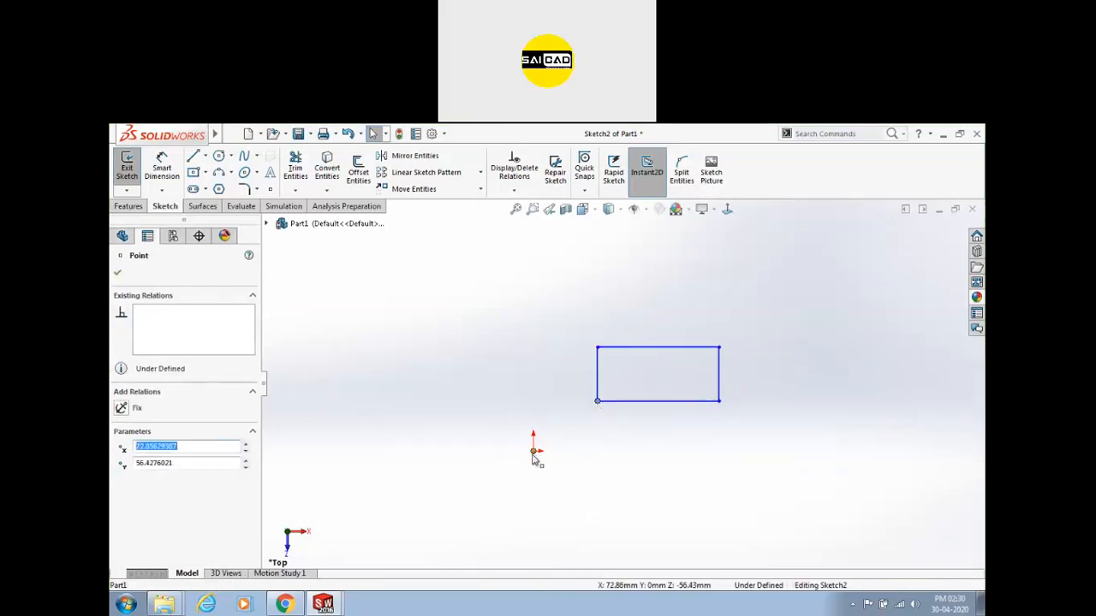
pyautogui.keyDown('ctrl'); pyautogui.click(533, 451); pyautogui.keyUp('ctrl')
pyautogui.click(583, 400)
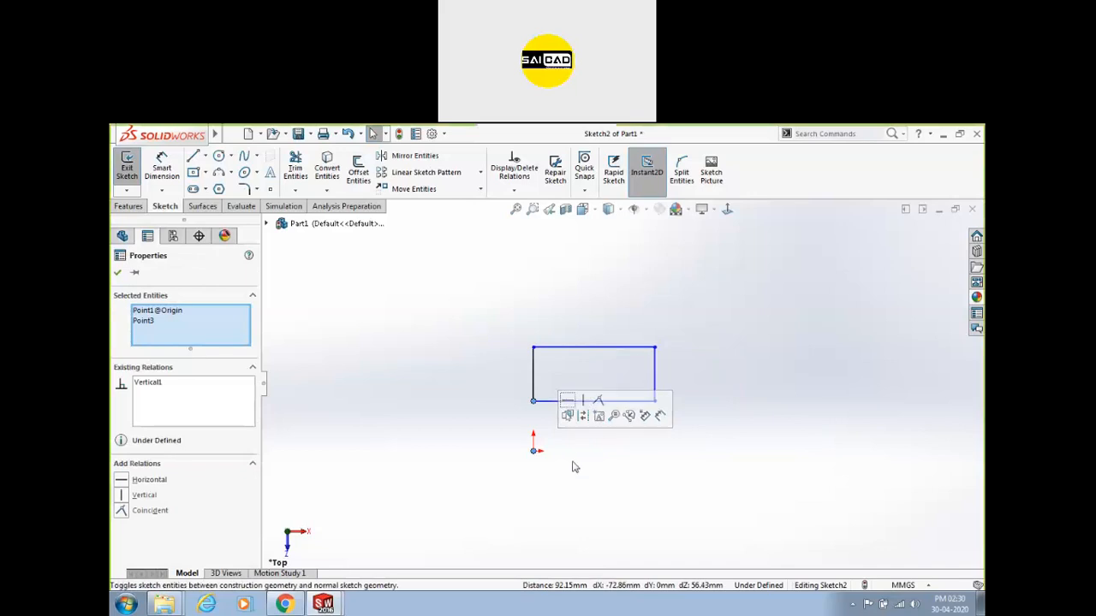
pyautogui.click(571, 466)
# Delete the corner's Vertical relation, make it Coincident with the origin, and confirm it's fixed.
pyautogui.click(534, 404)
pyautogui.moveTo(678, 412); pyautogui.dragTo(537, 396)
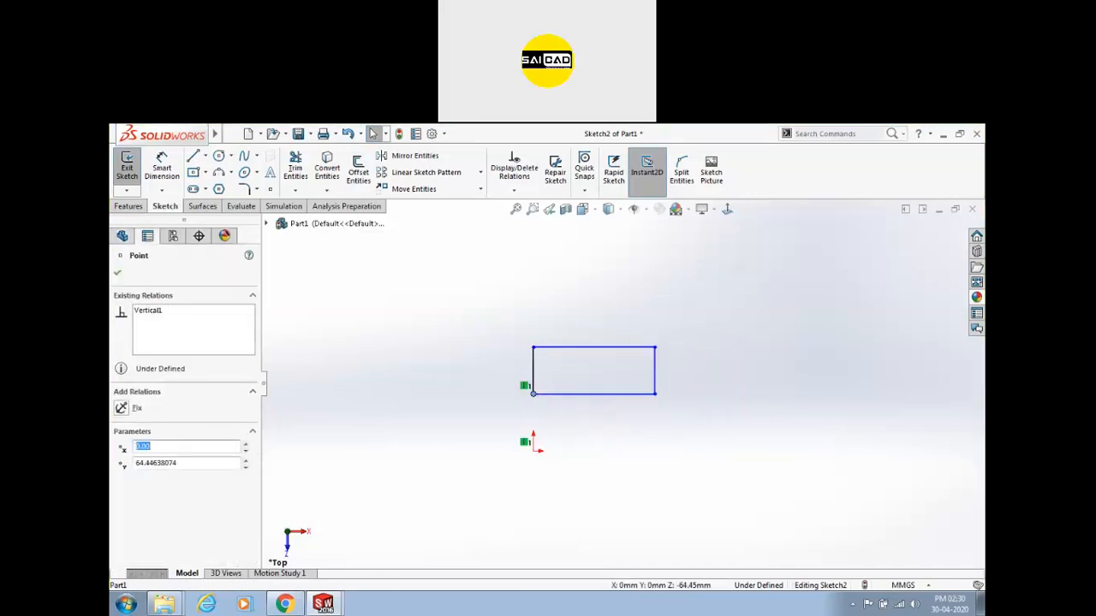
pyautogui.click(524, 387)
pyautogui.press('Delete')
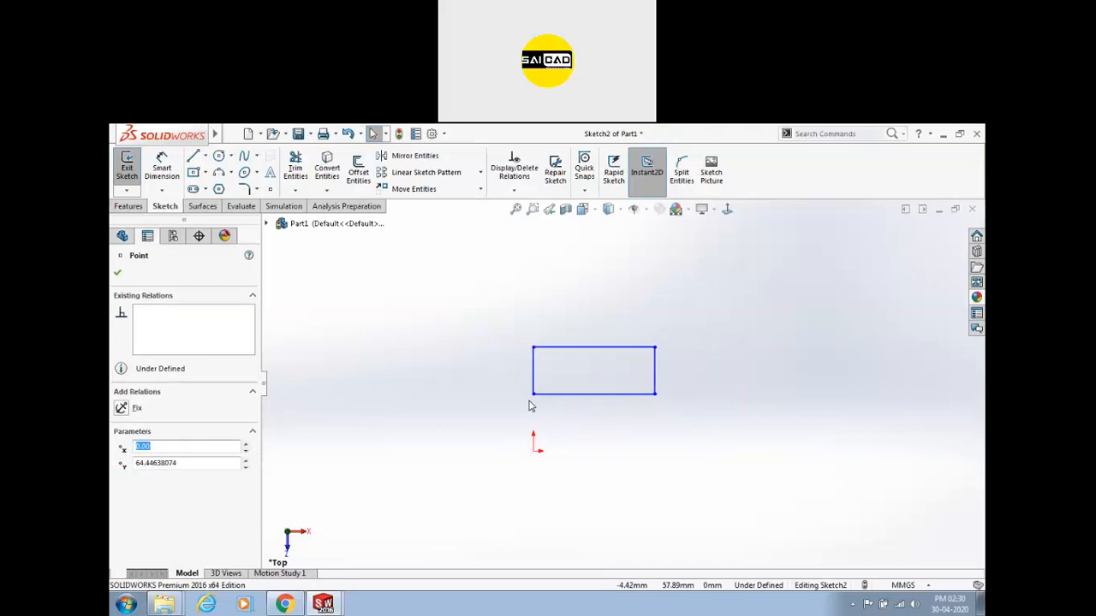
pyautogui.keyDown('ctrl'); pyautogui.click(533, 451); pyautogui.keyUp('ctrl')
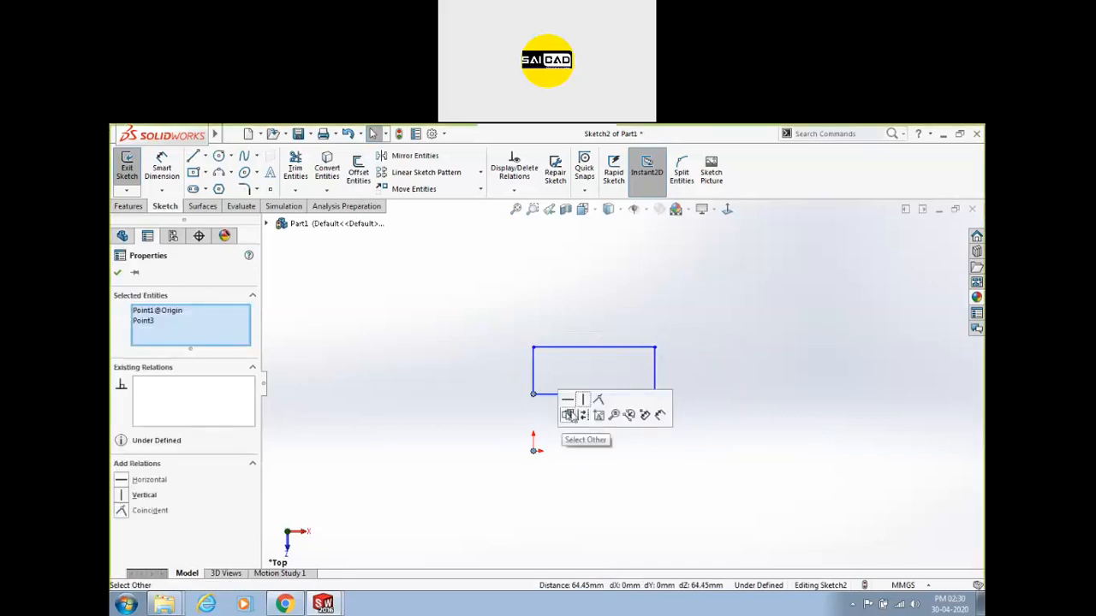
pyautogui.click(598, 400)
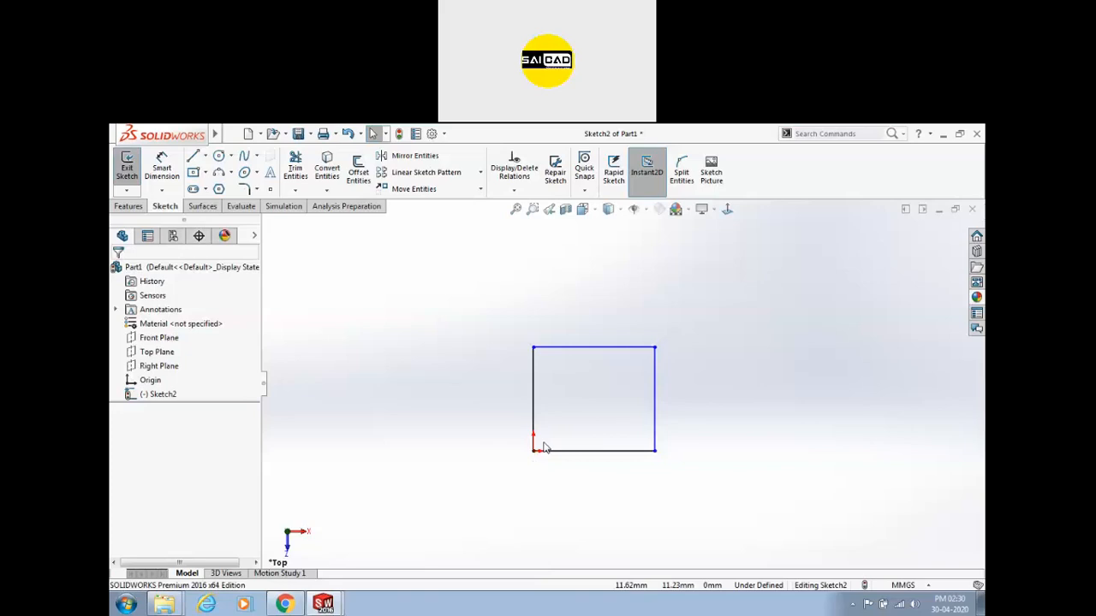
pyautogui.moveTo(533, 452); pyautogui.dragTo(600, 440)
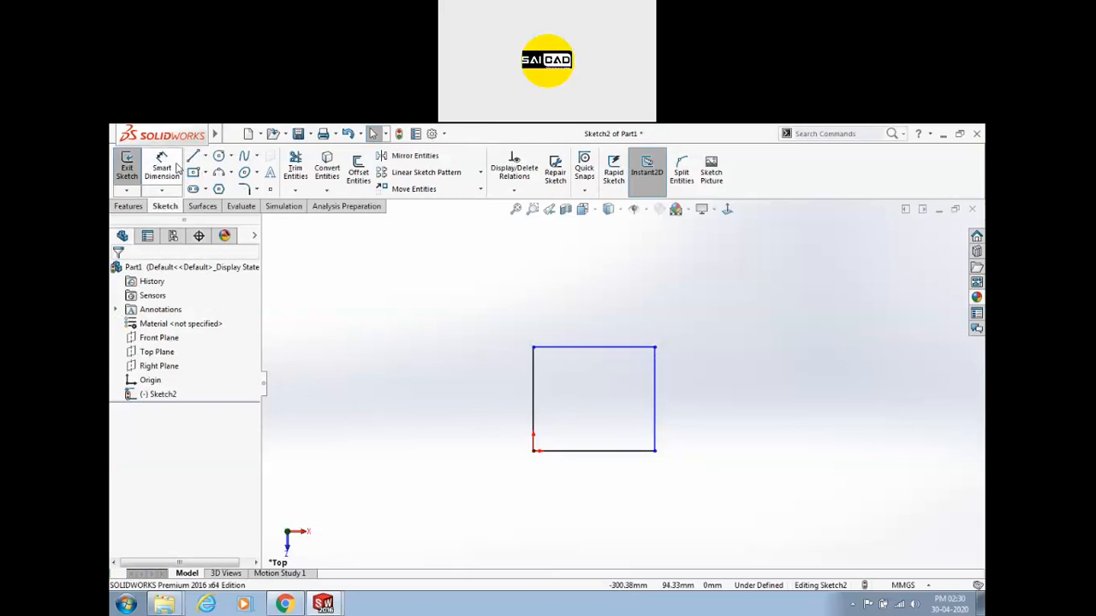
# Add a 150 mm Smart Dimension to the rectangle's left edge.
pyautogui.click(161, 189)
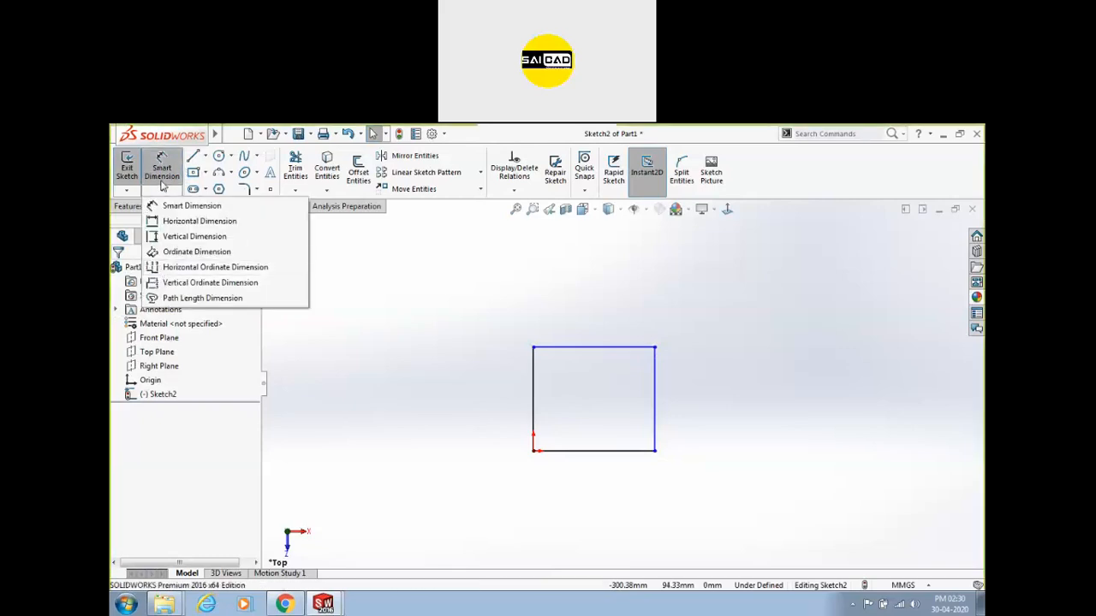
pyautogui.click(169, 163)
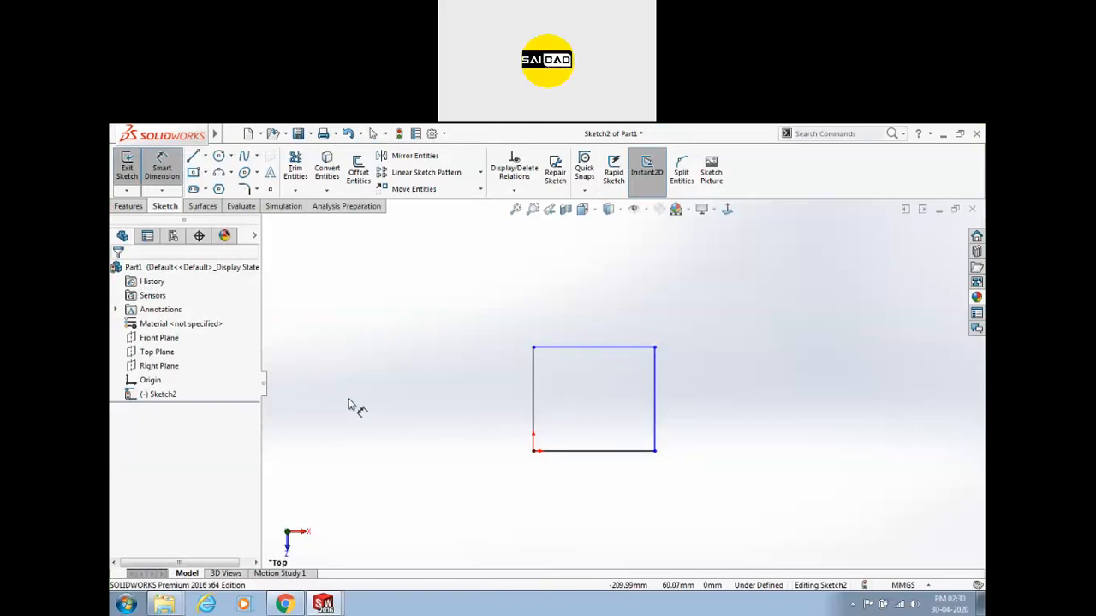
pyautogui.click(534, 367)
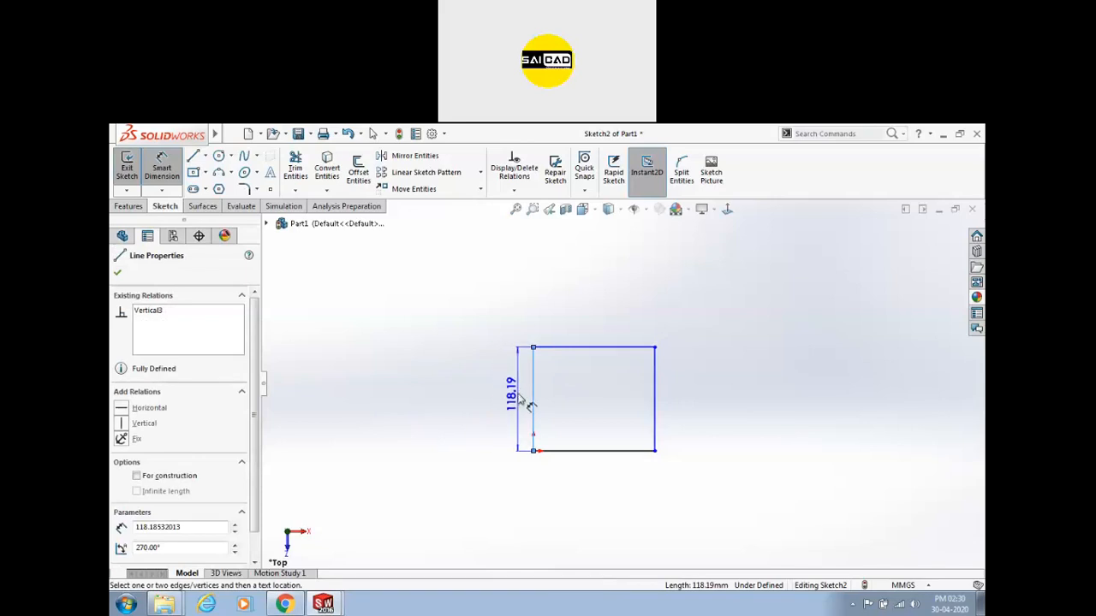
pyautogui.click(501, 420)
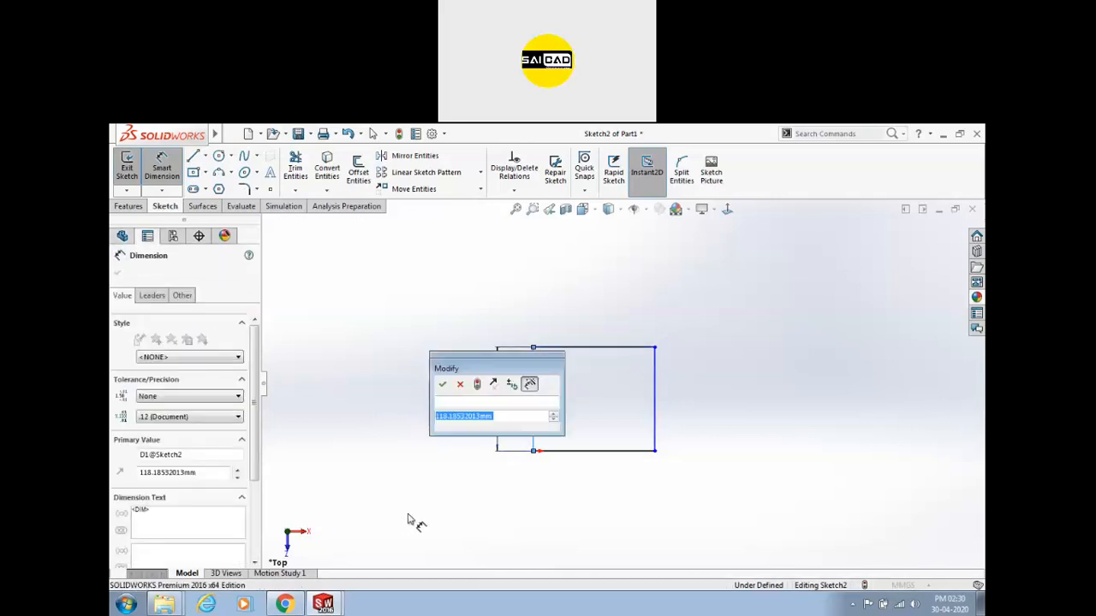
pyautogui.write('150')
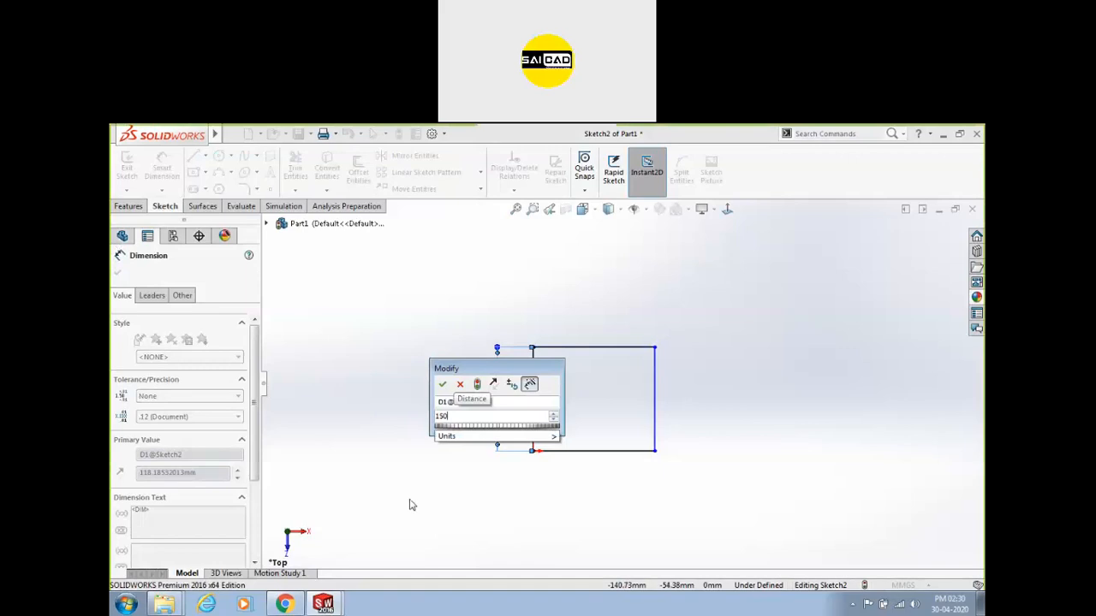
pyautogui.press('Return')
pyautogui.click(409, 505)
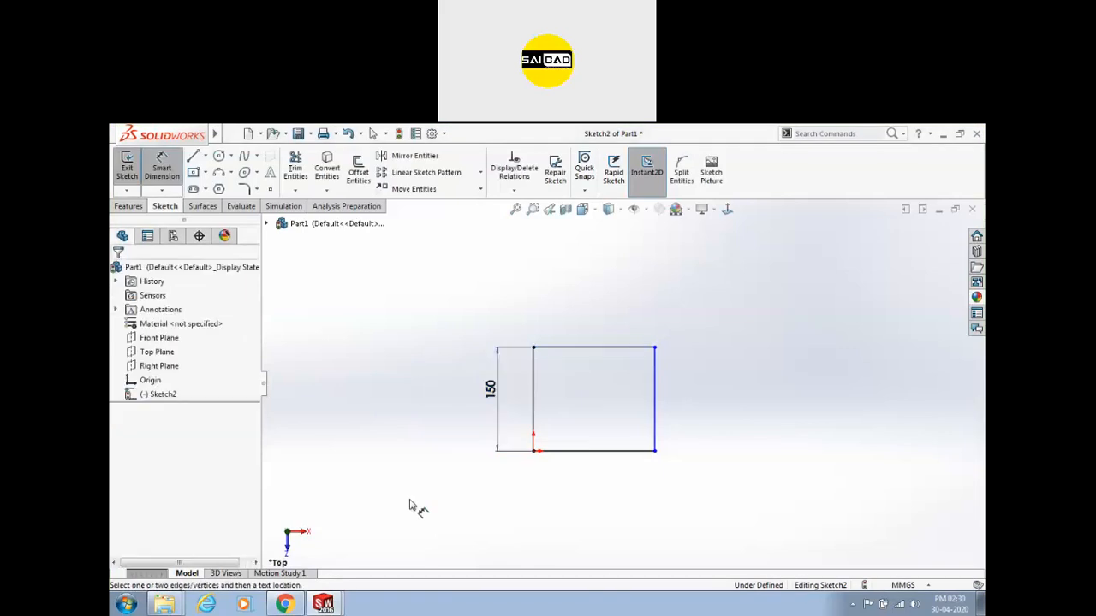
pyautogui.scroll(2, 599, 392)
pyautogui.scroll(-3, 599, 392)
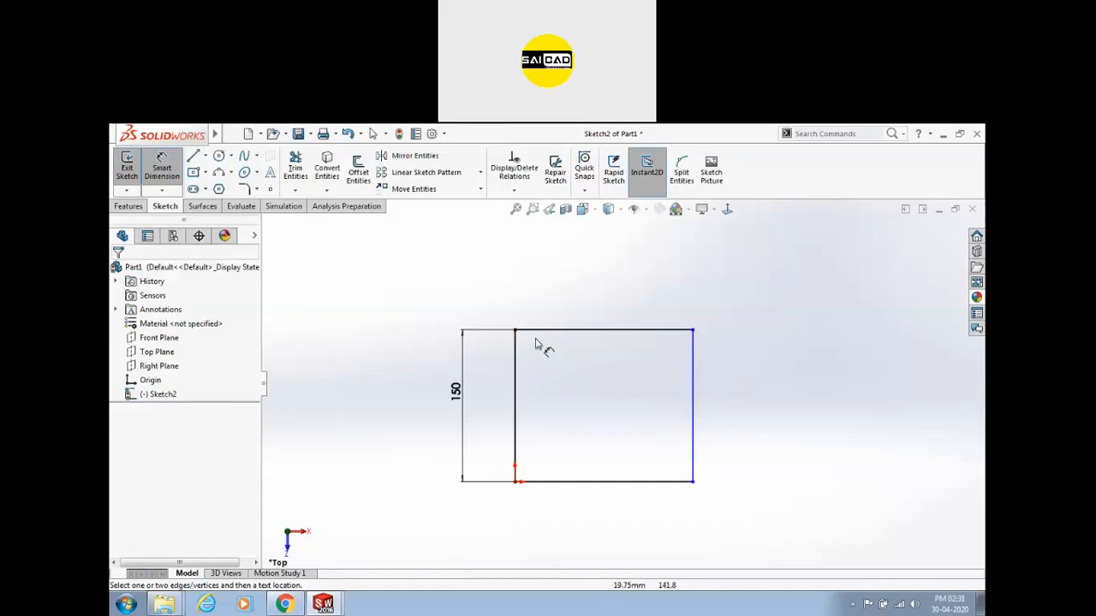
# Add a 175 width dimension between the left and right edges and move it above the rectangle.
pyautogui.click(567, 332)
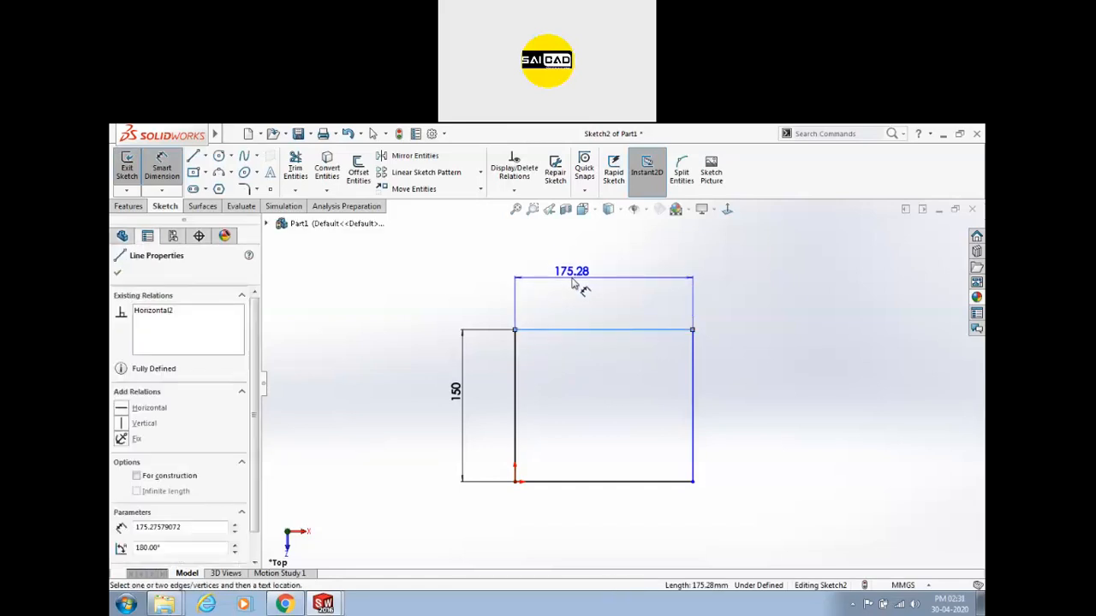
pyautogui.press('Escape')
pyautogui.click(515, 376)
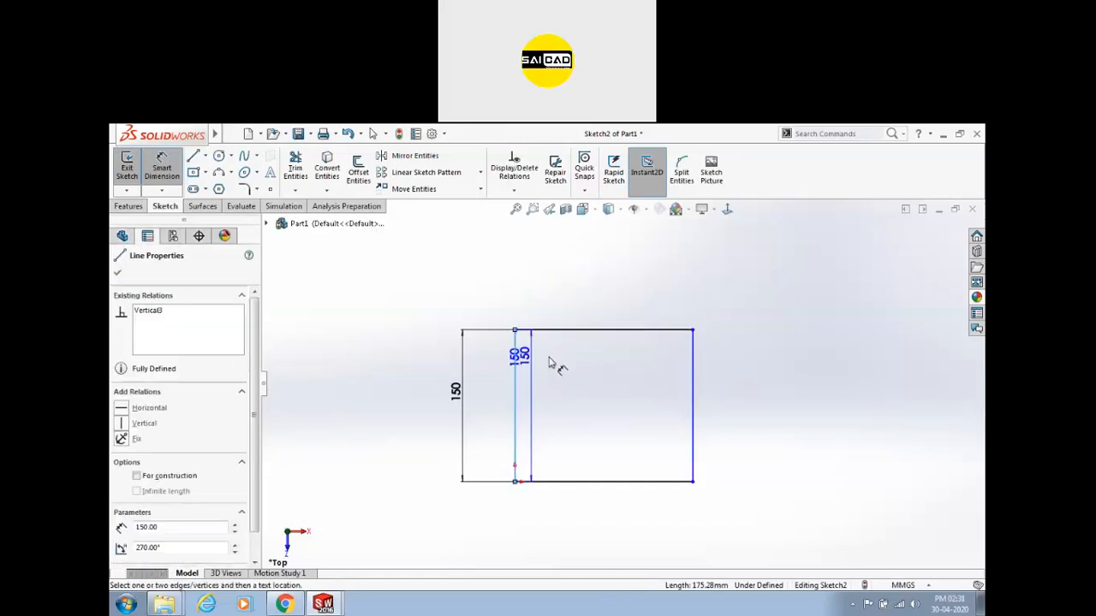
pyautogui.click(692, 363)
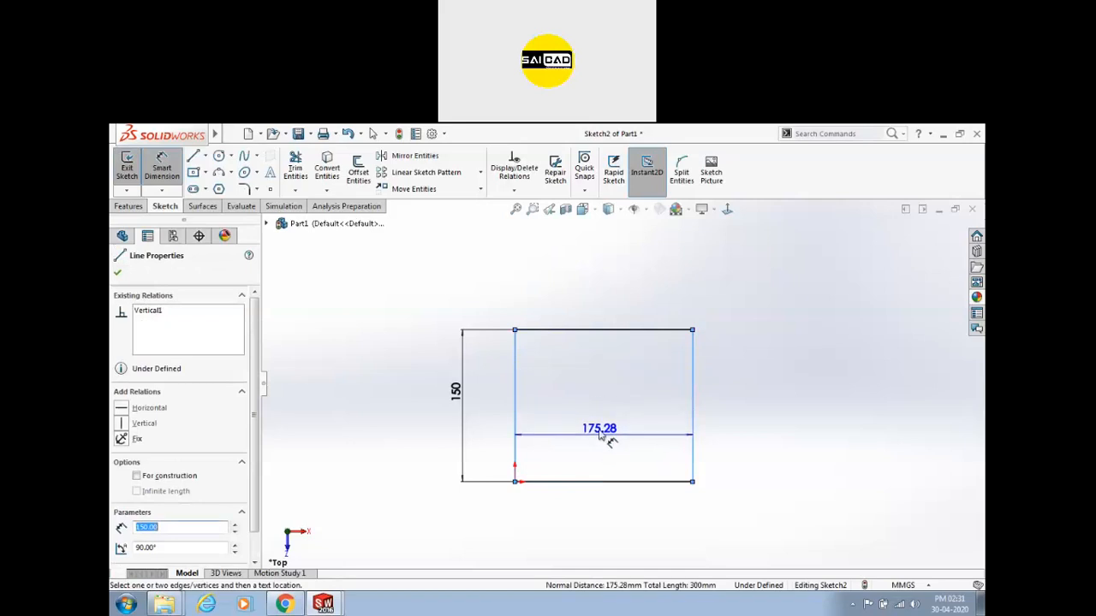
pyautogui.click(597, 396)
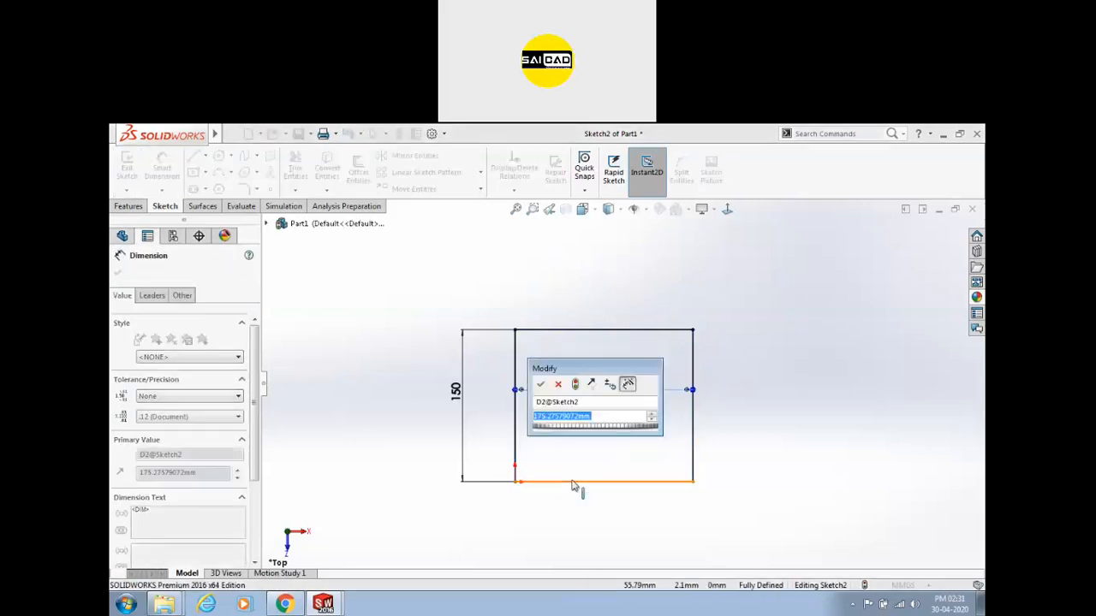
pyautogui.write('175')
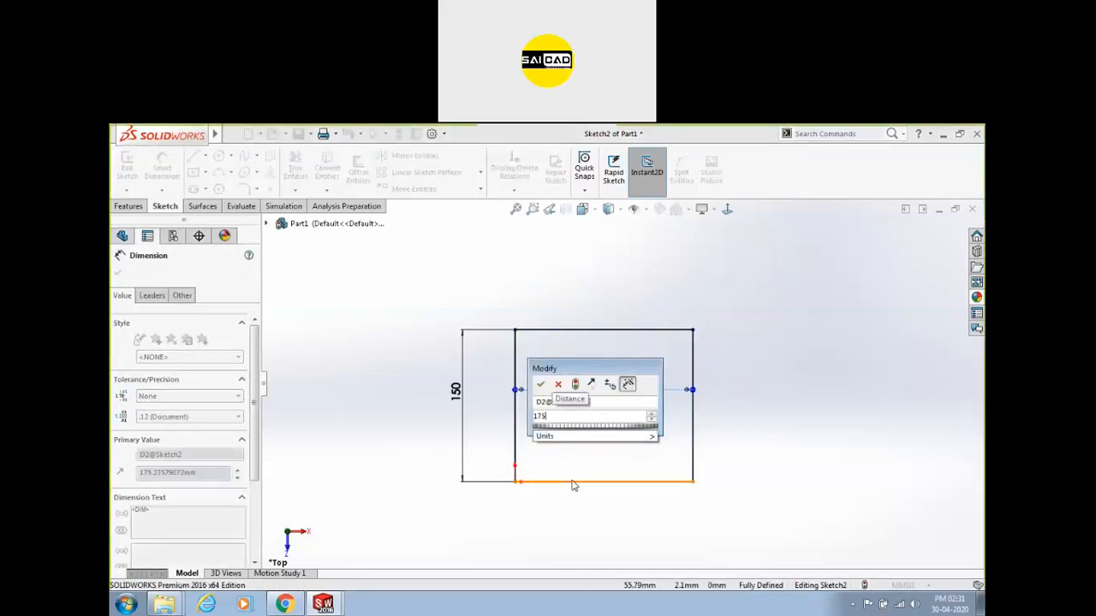
pyautogui.press('Return')
pyautogui.press('Escape')
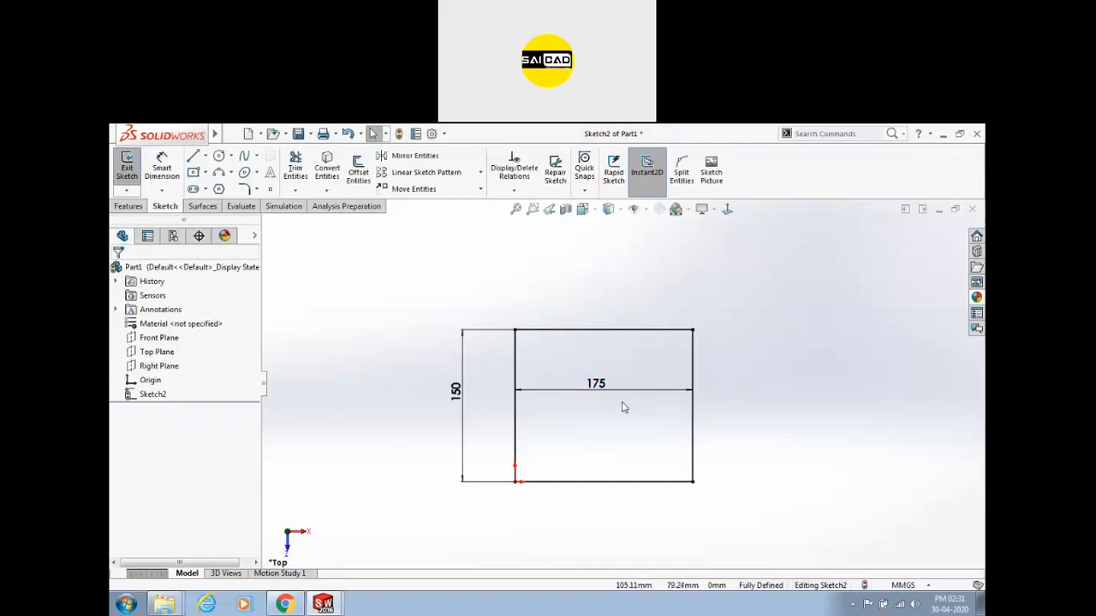
pyautogui.moveTo(606, 387); pyautogui.dragTo(604, 275)
pyautogui.click(720, 369)
pyautogui.scroll(1, 599, 420)
pyautogui.scroll(-3, 718, 380)
pyautogui.scroll(2, 685, 395)
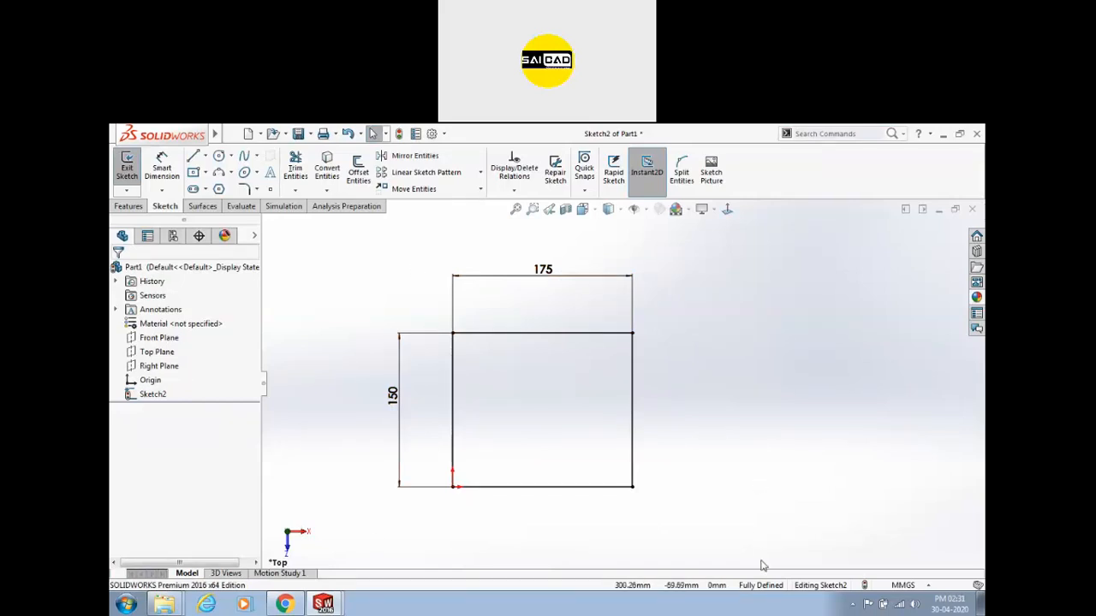
# Replace that dimension with a 175 dimension on the top edge, placed above it.
pyautogui.click(543, 270)
pyautogui.press('Delete')
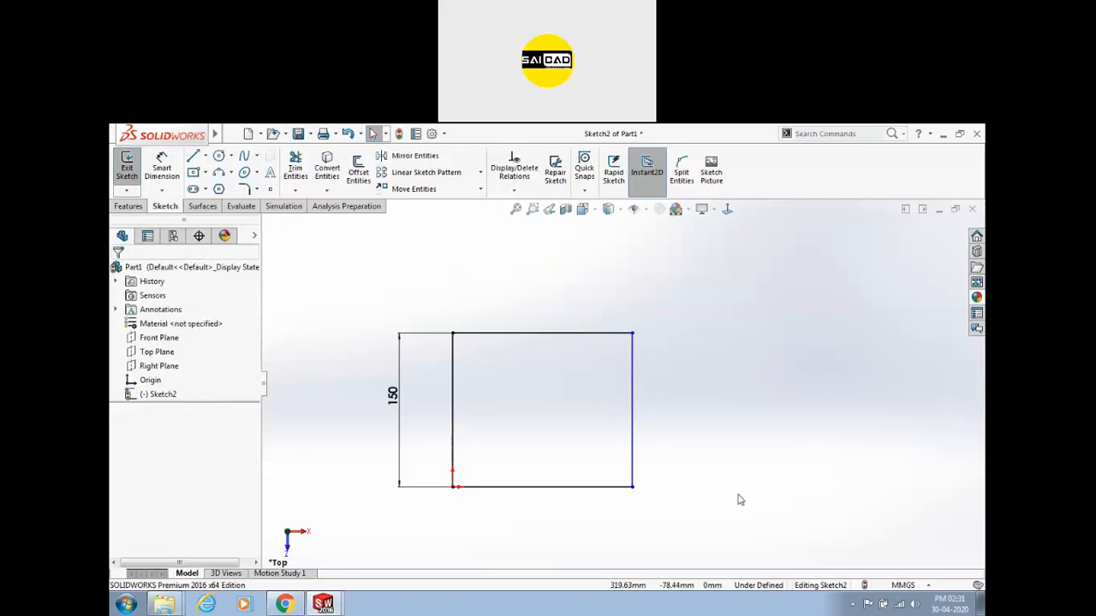
pyautogui.moveTo(636, 340)
pyautogui.mouseDown()
pyautogui.moveTo(766, 344)
pyautogui.moveTo(630, 349)
pyautogui.moveTo(796, 349)
pyautogui.moveTo(638, 349)
pyautogui.mouseUp()
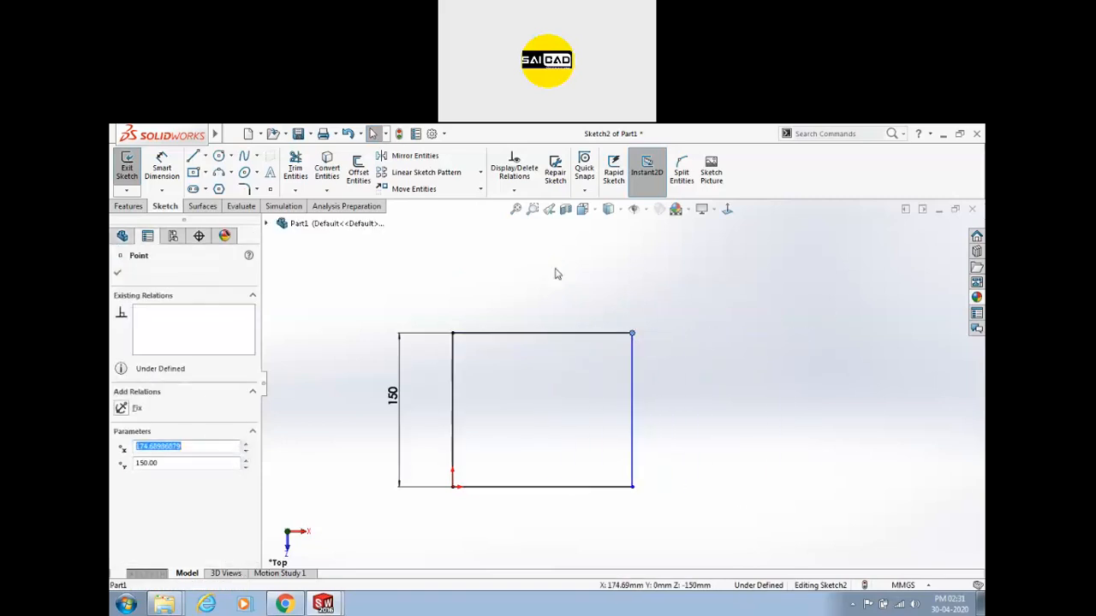
pyautogui.click(160, 162)
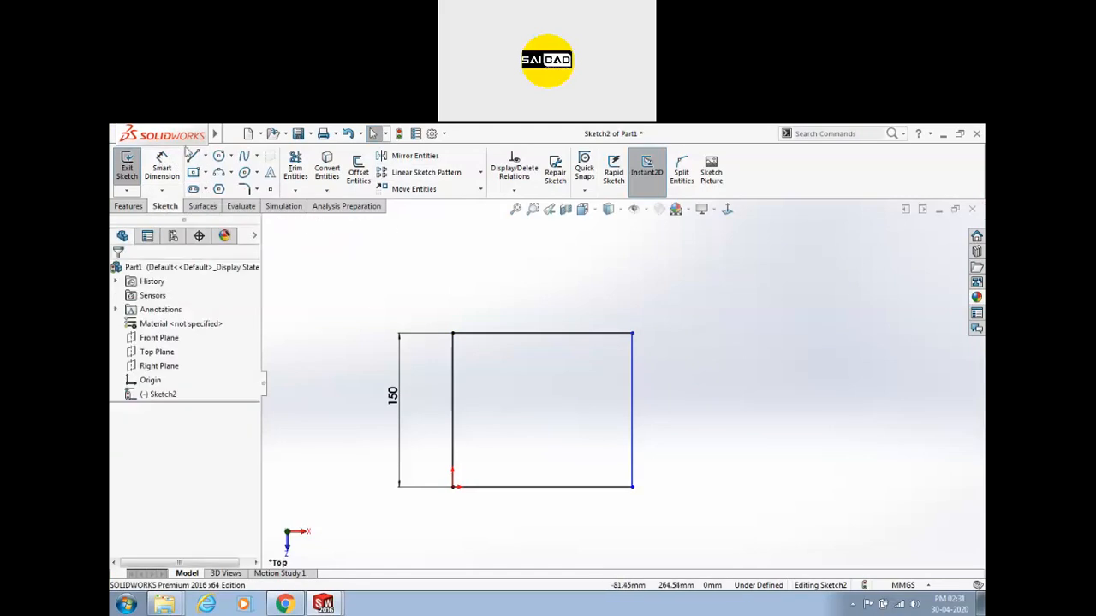
pyautogui.click(471, 334)
pyautogui.click(530, 316)
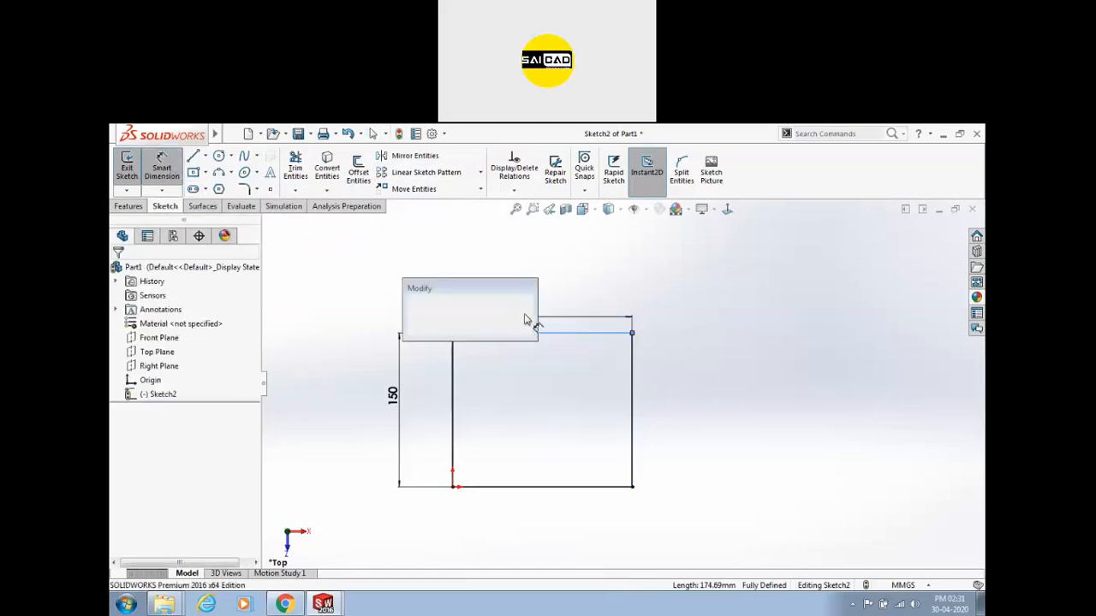
pyautogui.write('175')
pyautogui.press('Return')
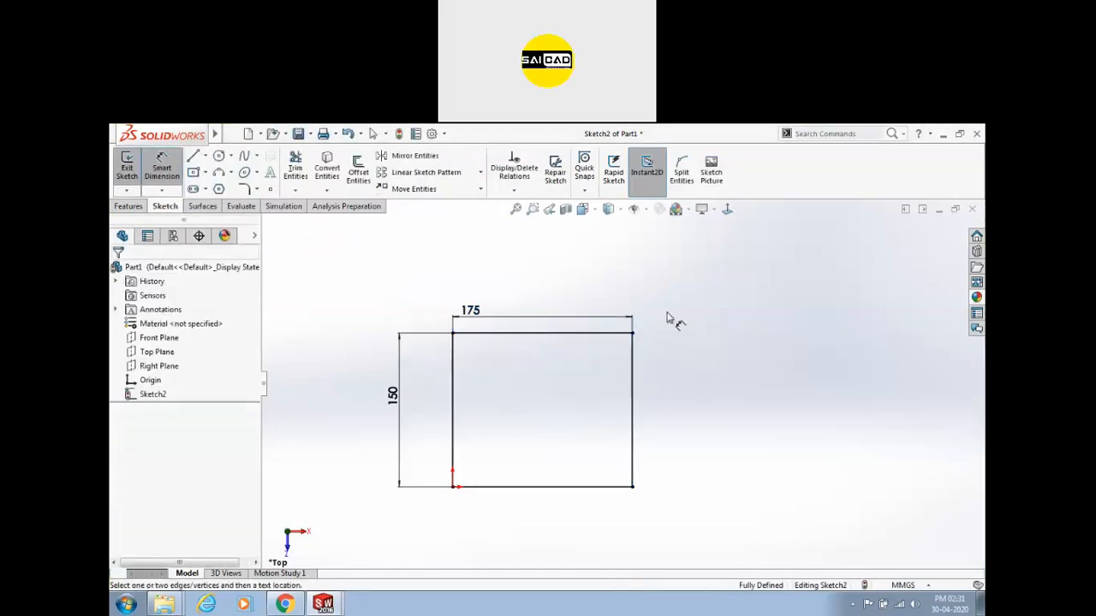
pyautogui.scroll(-2, 621, 293)
pyautogui.scroll(3, 621, 293)
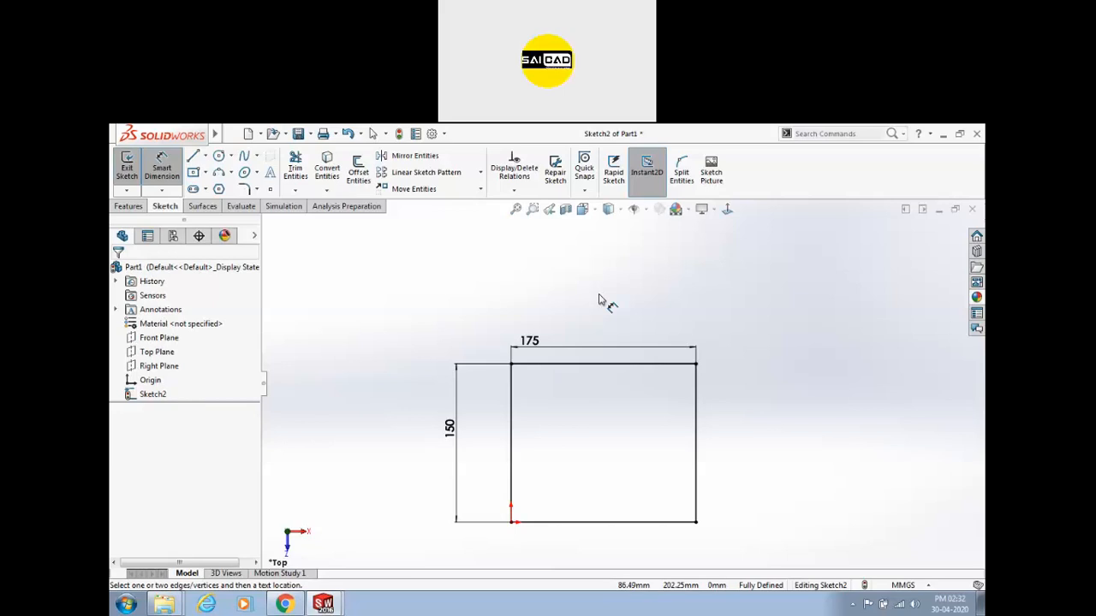
# Delete both the 175 width and 150 height dimensions from the rectangle.
pyautogui.press('Escape')
pyautogui.click(558, 351)
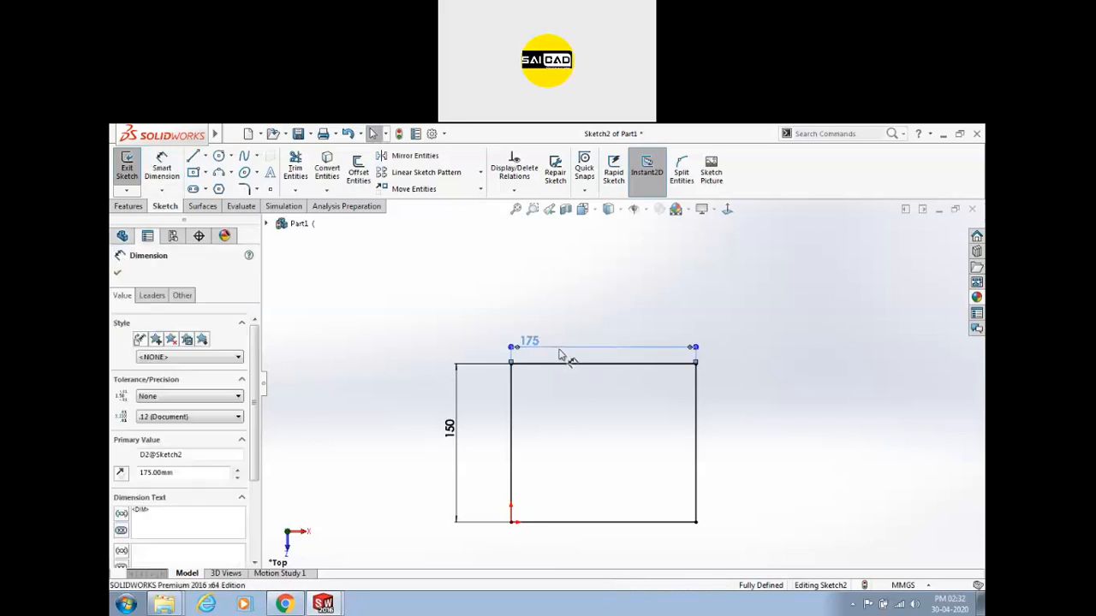
pyautogui.press('Delete')
pyautogui.moveTo(465, 374); pyautogui.dragTo(425, 449)
pyautogui.press('Delete')
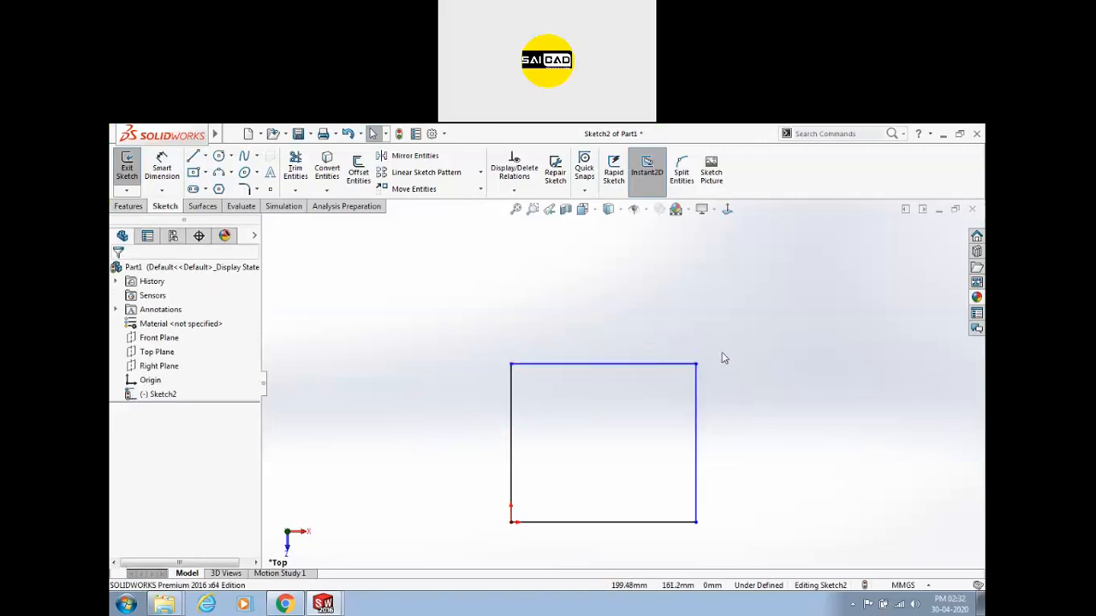
# Dimension the rectangle's left edge to the left and accept its 150 length value.
pyautogui.click(158, 174)
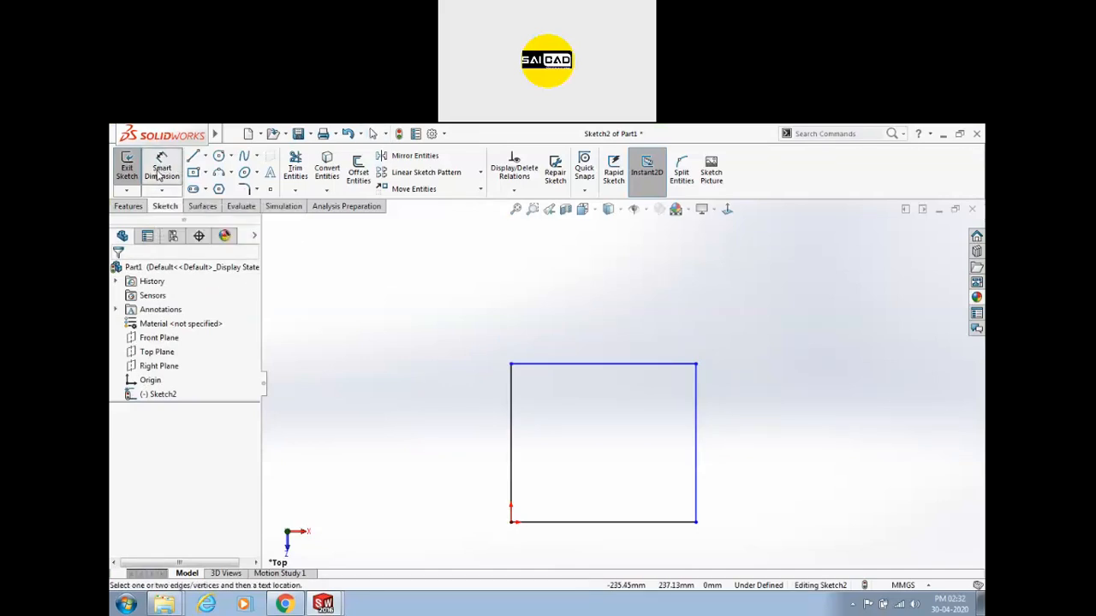
pyautogui.click(511, 391)
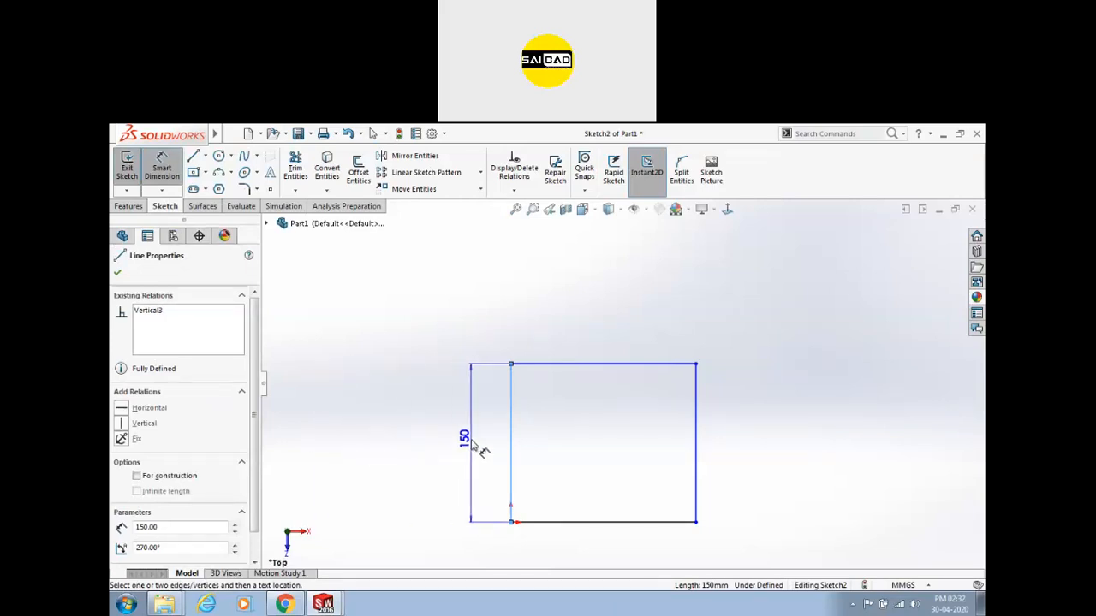
pyautogui.click(474, 443)
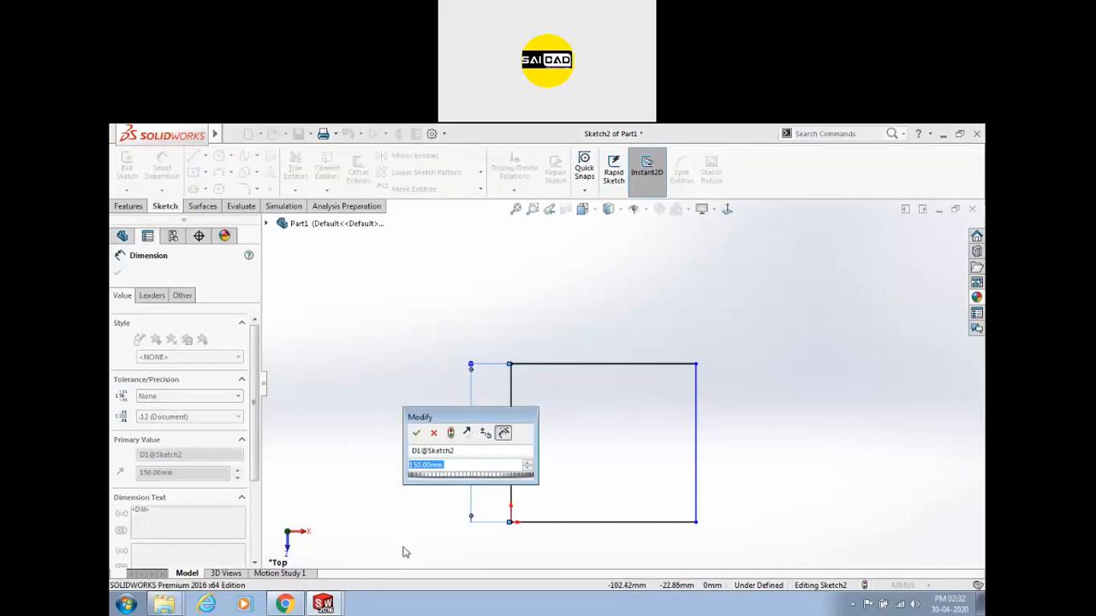
pyautogui.moveTo(448, 417); pyautogui.dragTo(387, 304)
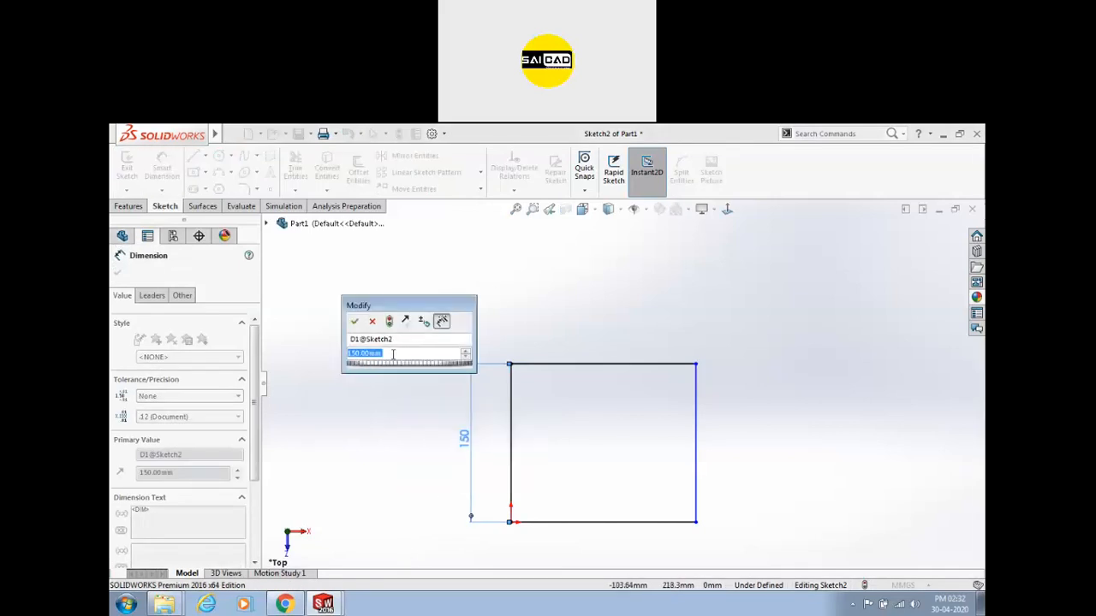
pyautogui.click(353, 322)
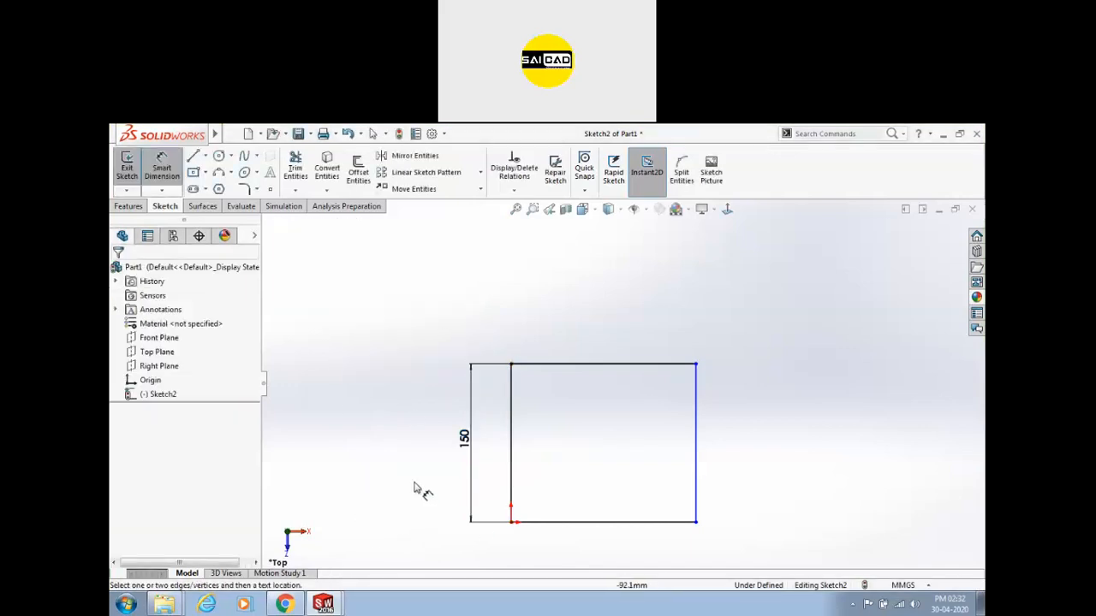
# Change the left-edge height dimension from 150 to 200.
pyautogui.press('Escape')
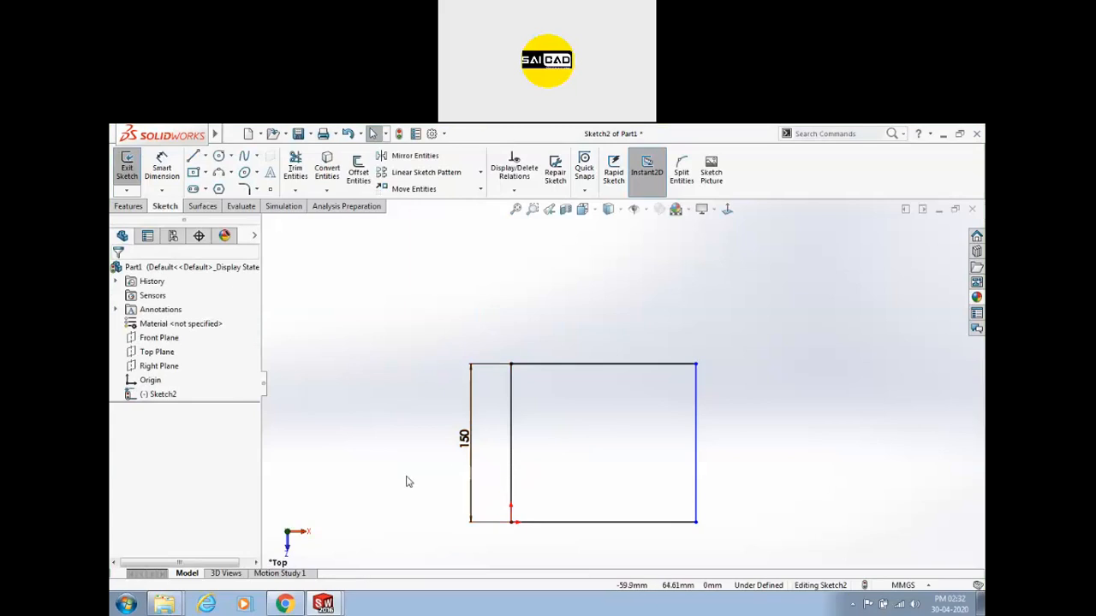
pyautogui.doubleClick(463, 438)
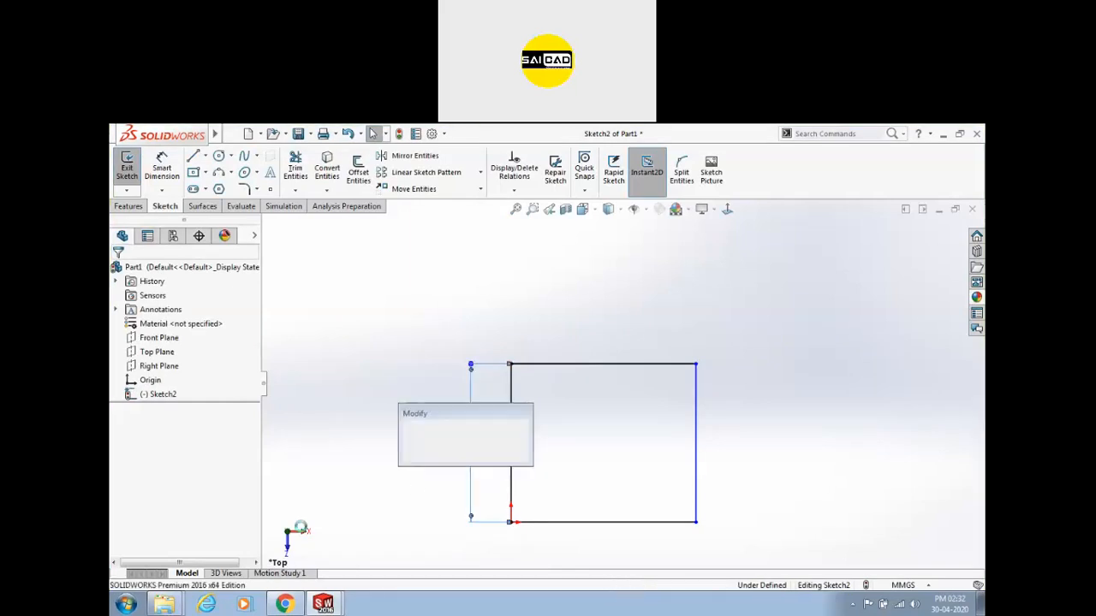
pyautogui.write('200')
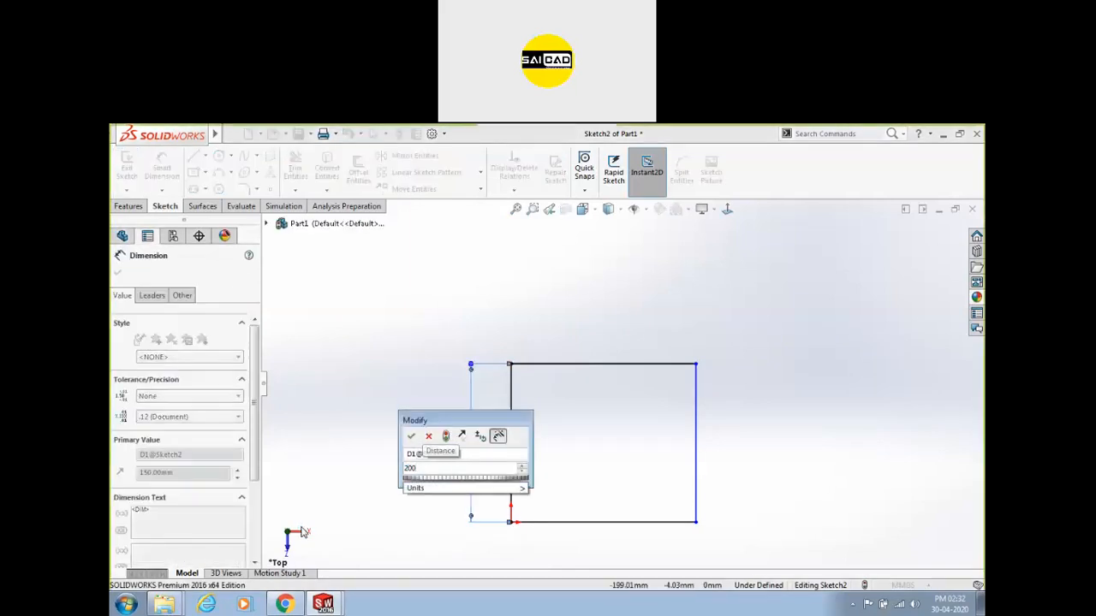
pyautogui.press('Return')
pyautogui.press('Escape')
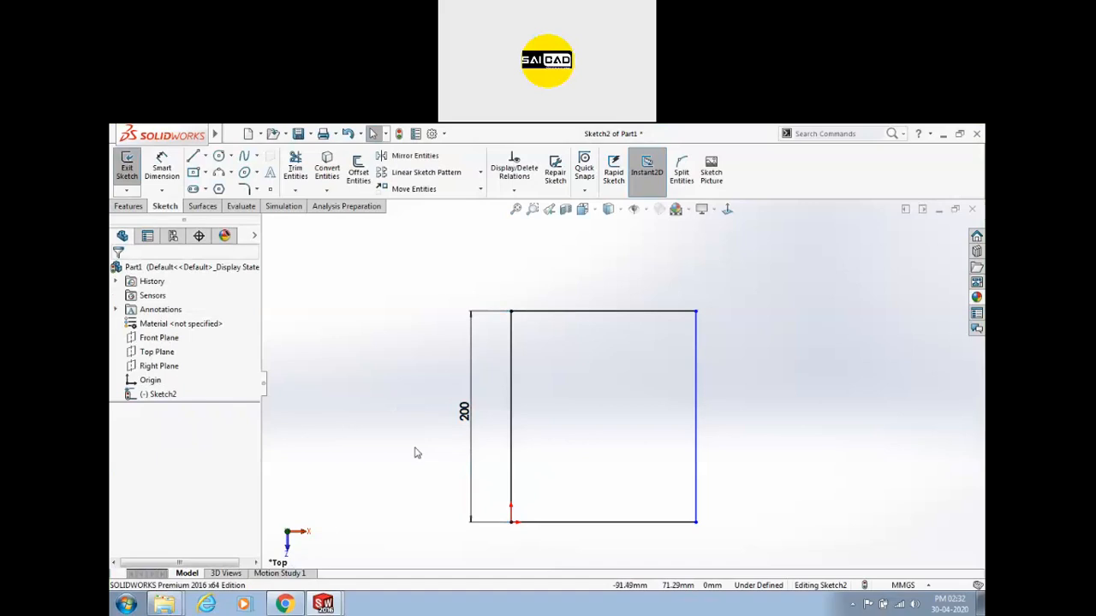
pyautogui.scroll(1, 577, 369)
pyautogui.scroll(-1, 568, 374)
# Add a 175 width dimension between the two top corners, placed above the rectangle.
pyautogui.click(161, 167)
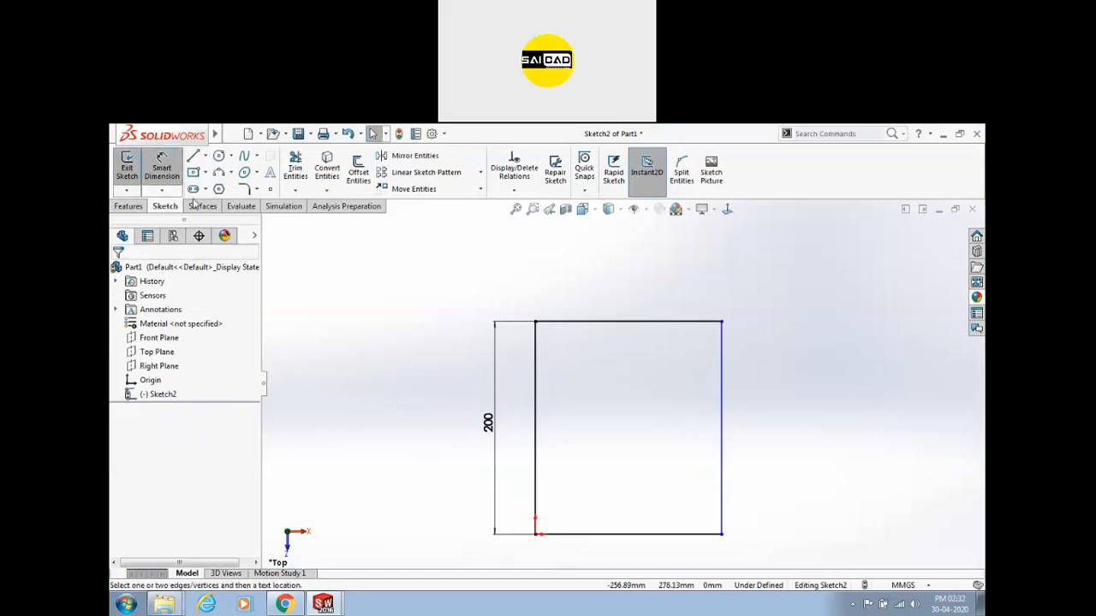
pyautogui.click(570, 322)
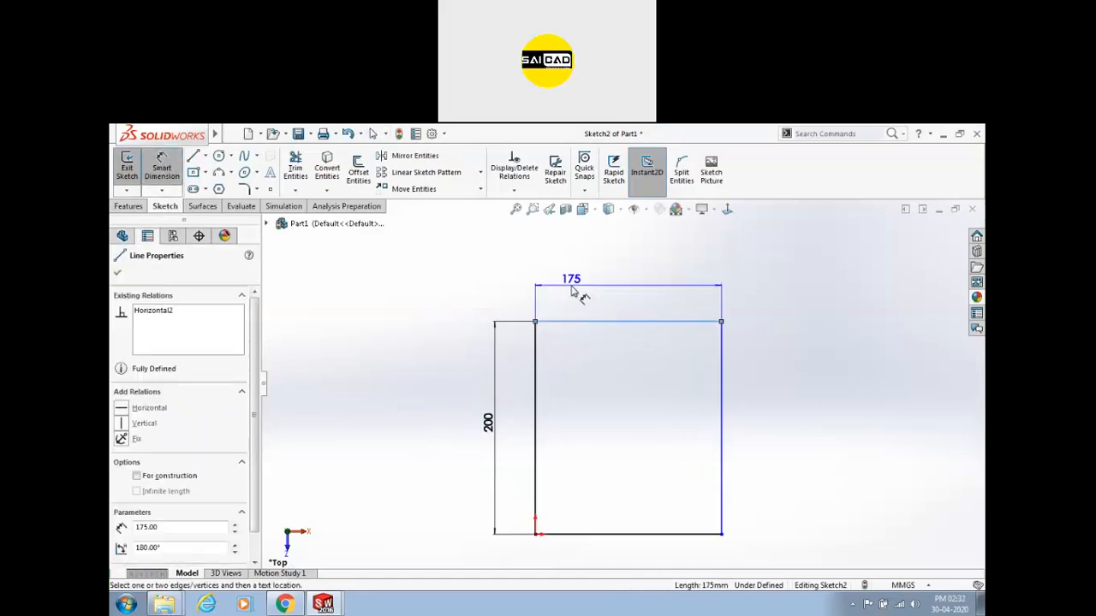
pyautogui.press('Escape')
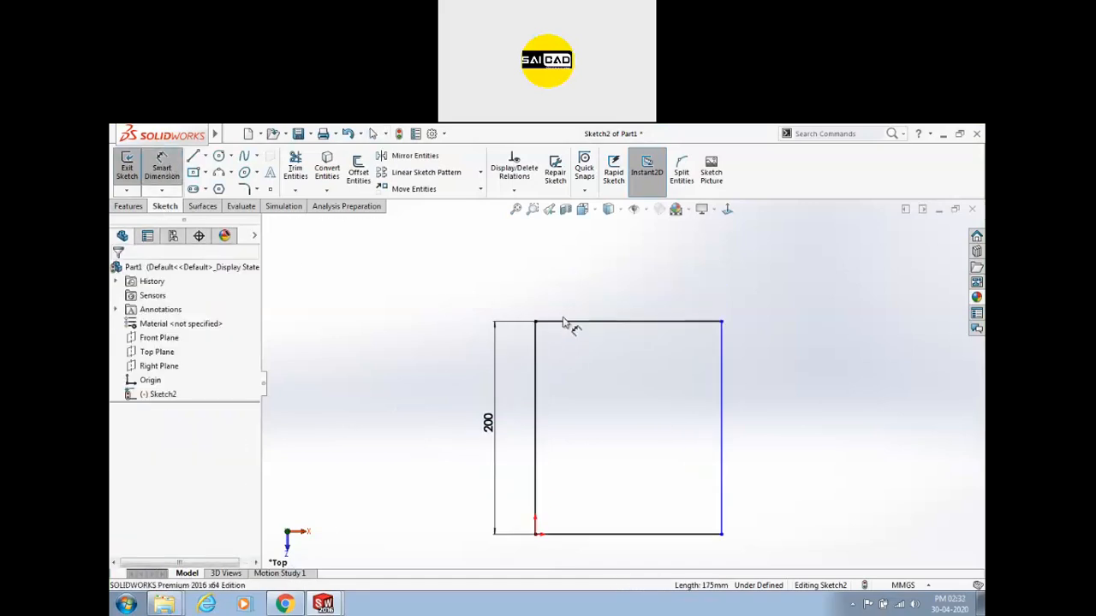
pyautogui.click(536, 359)
pyautogui.click(721, 368)
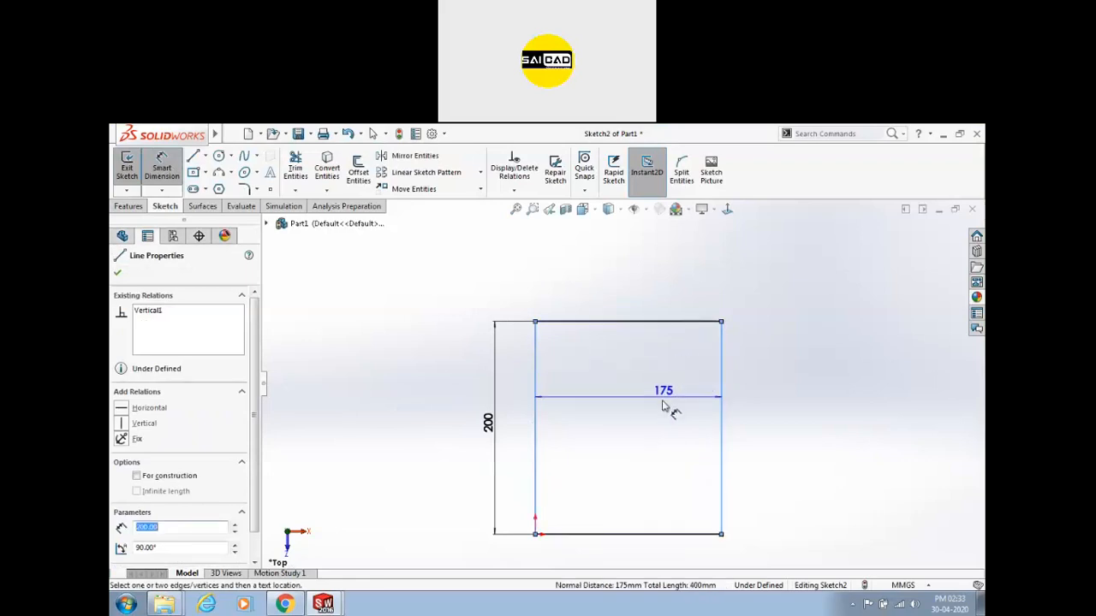
pyautogui.press('Escape')
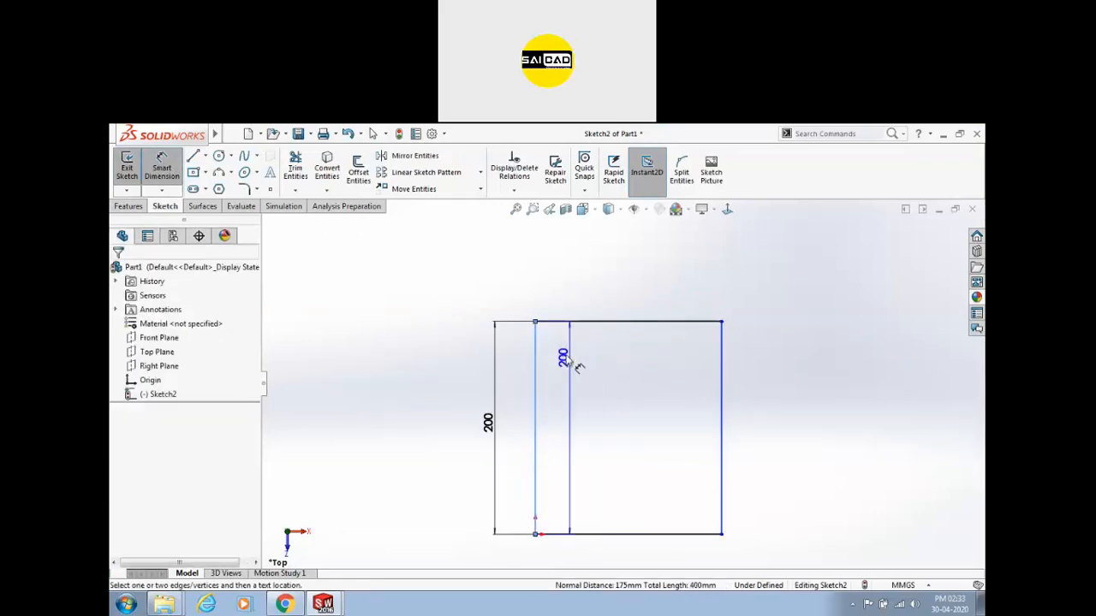
pyautogui.click(536, 323)
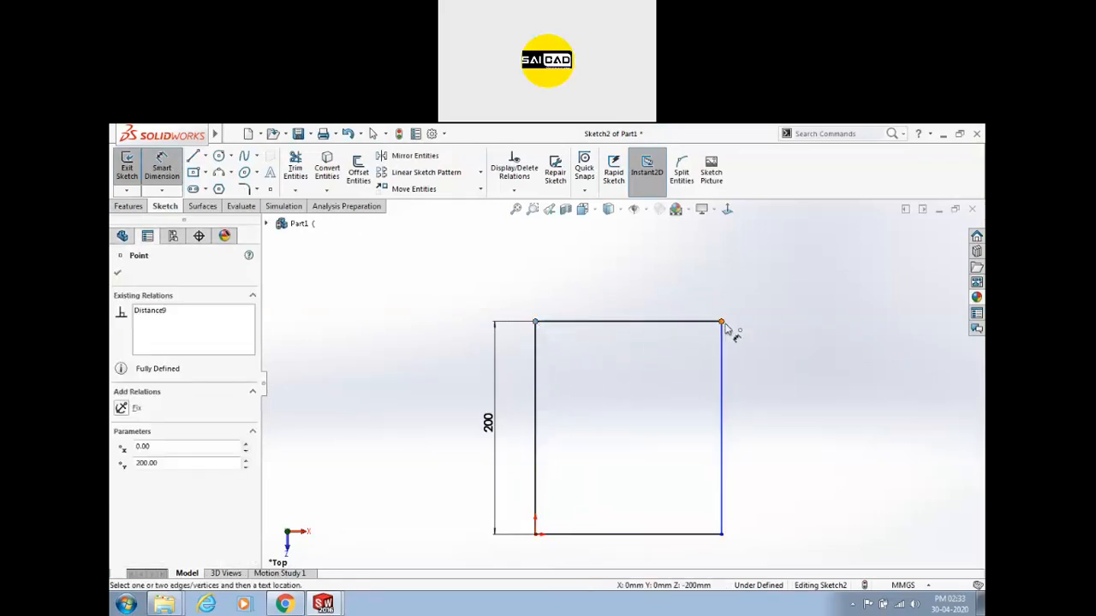
pyautogui.click(720, 322)
pyautogui.click(663, 282)
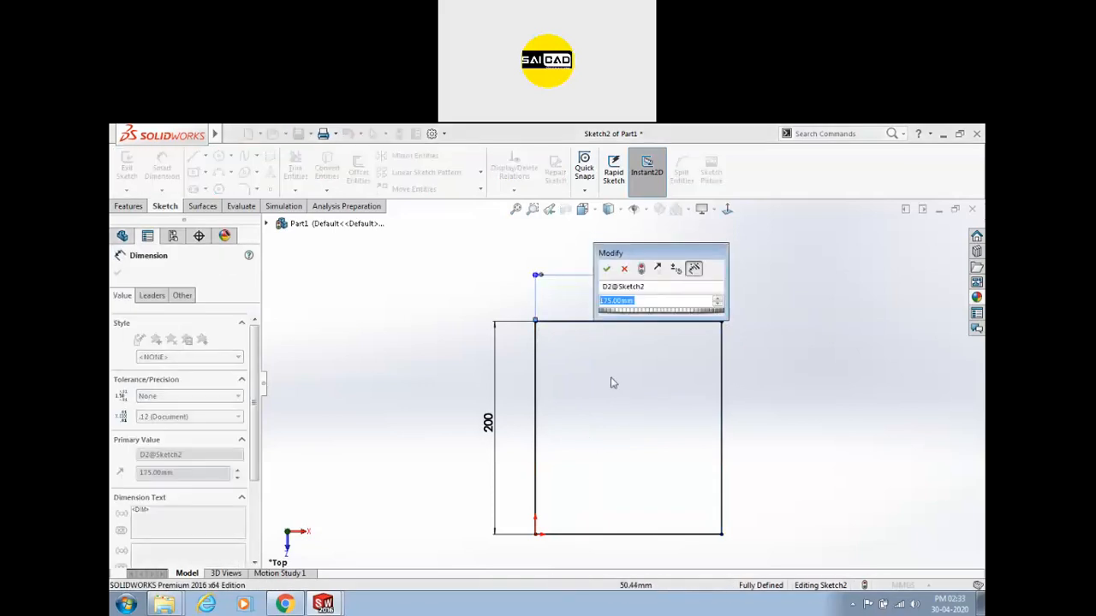
pyautogui.click(606, 268)
pyautogui.press('Escape')
pyautogui.scroll(-2, 720, 401)
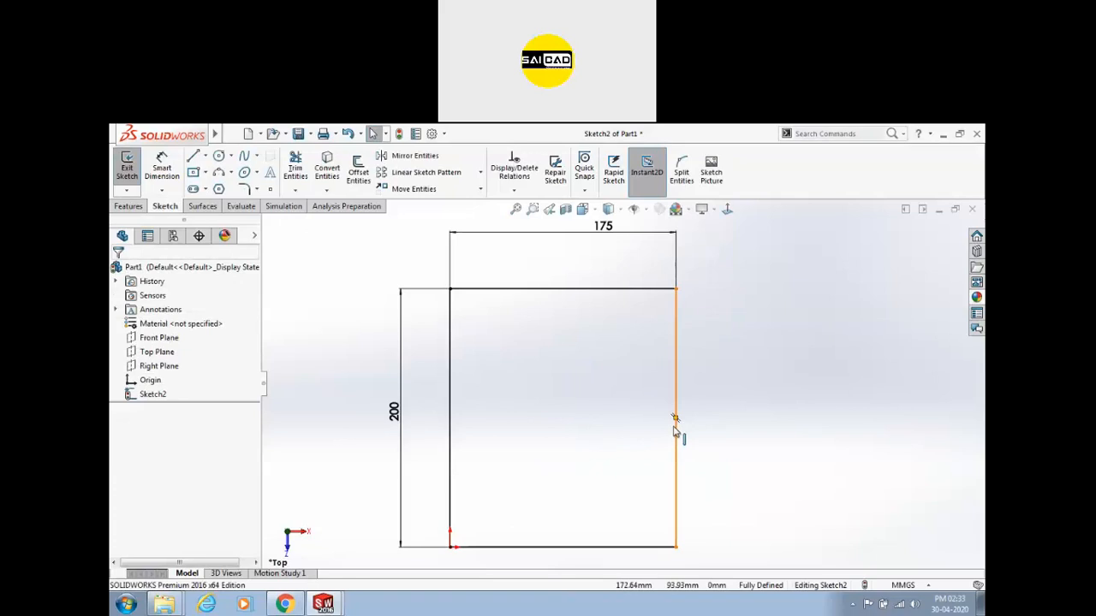
pyautogui.scroll(2, 523, 434)
pyautogui.scroll(-2, 548, 364)
pyautogui.scroll(4, 562, 370)
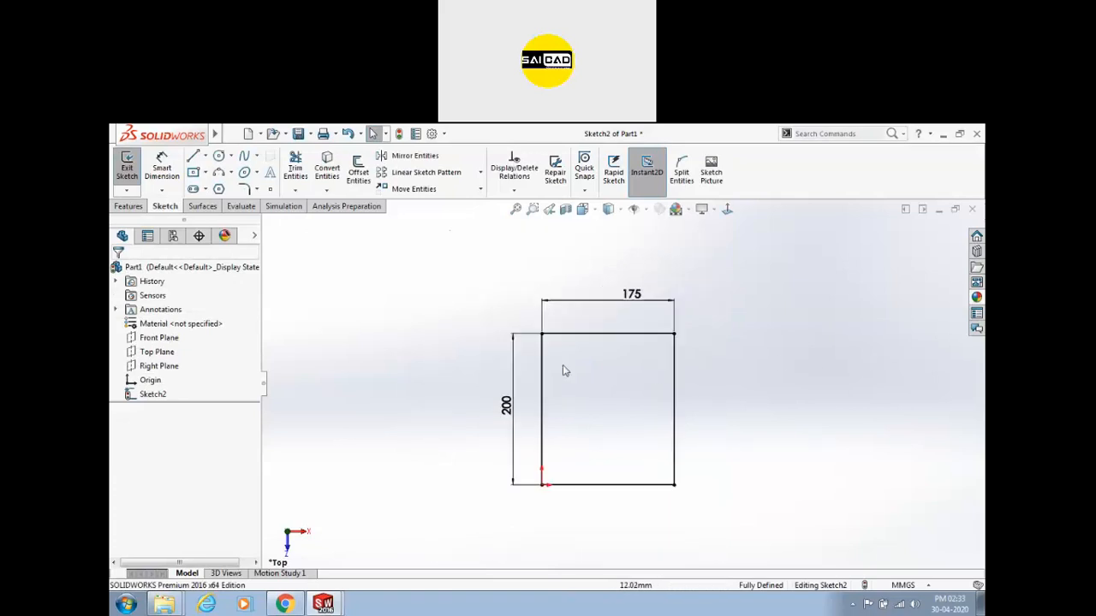
pyautogui.scroll(-2, 773, 363)
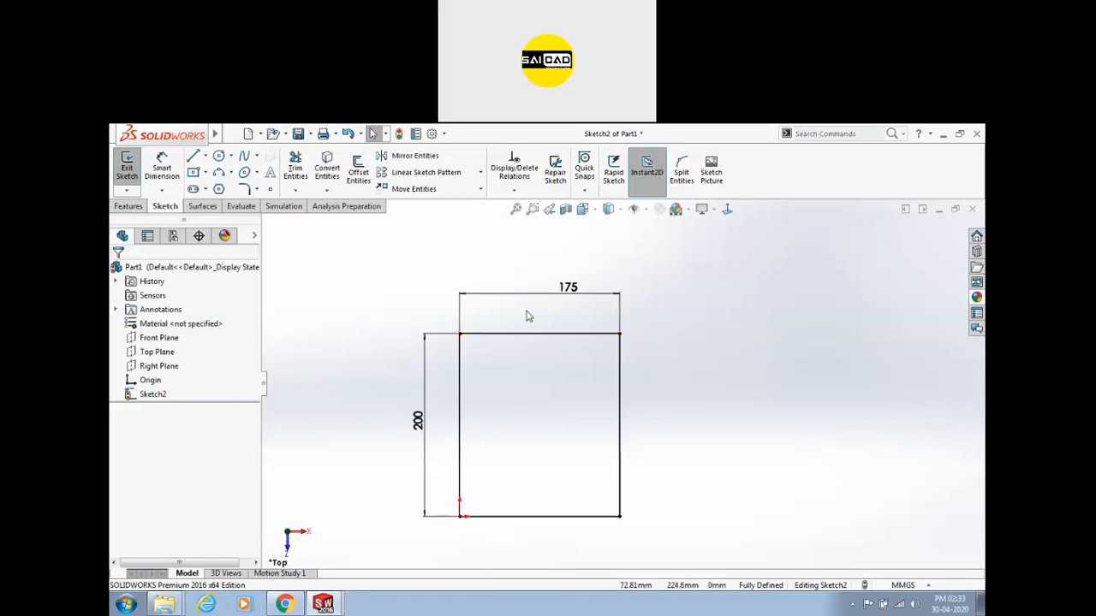
pyautogui.click(527, 274)
pyautogui.click(531, 286)
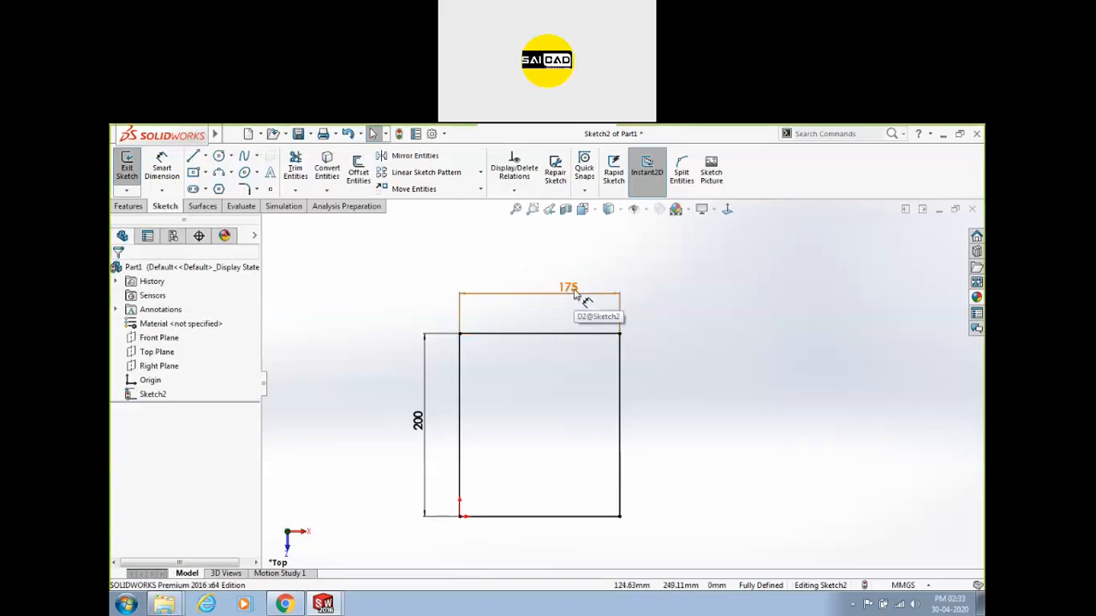
pyautogui.doubleClick(570, 288)
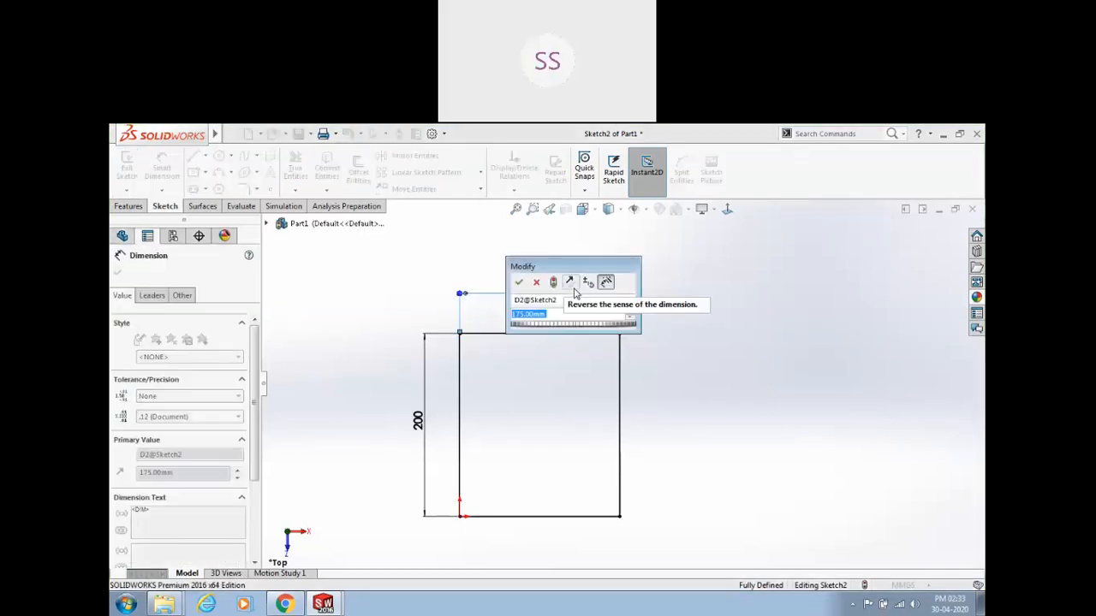
pyautogui.click(535, 283)
pyautogui.doubleClick(431, 434)
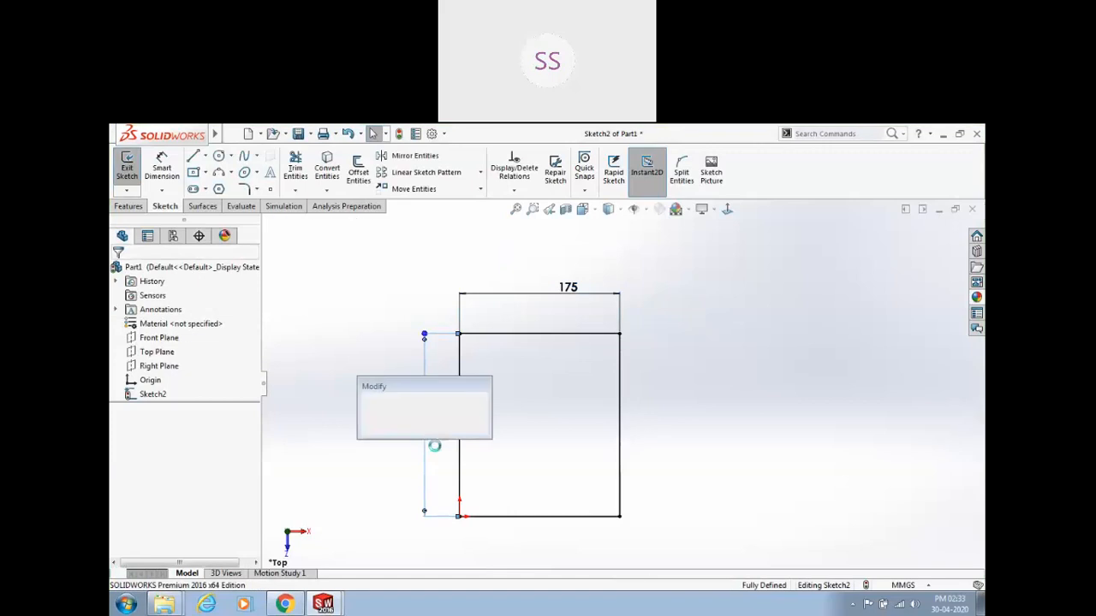
pyautogui.moveTo(429, 393); pyautogui.dragTo(762, 372)
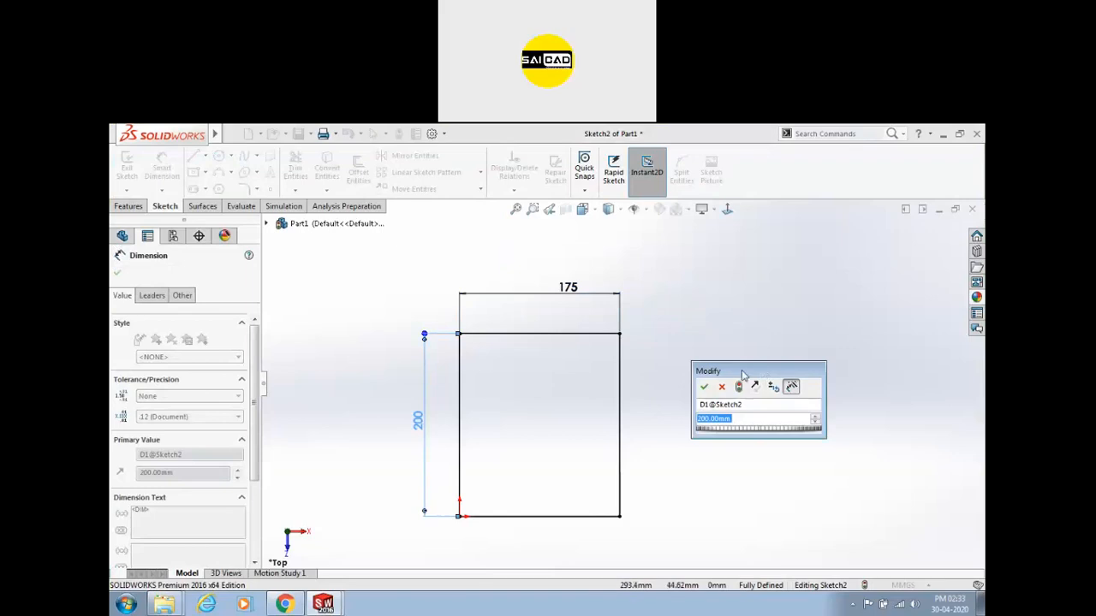
pyautogui.moveTo(743, 374); pyautogui.dragTo(751, 362)
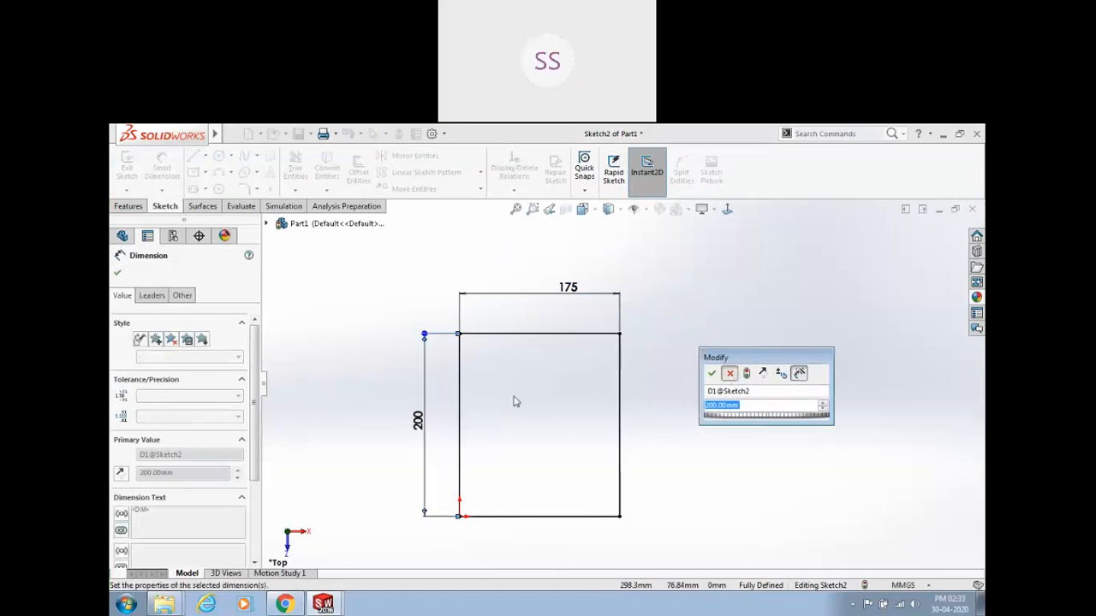
pyautogui.click(519, 433)
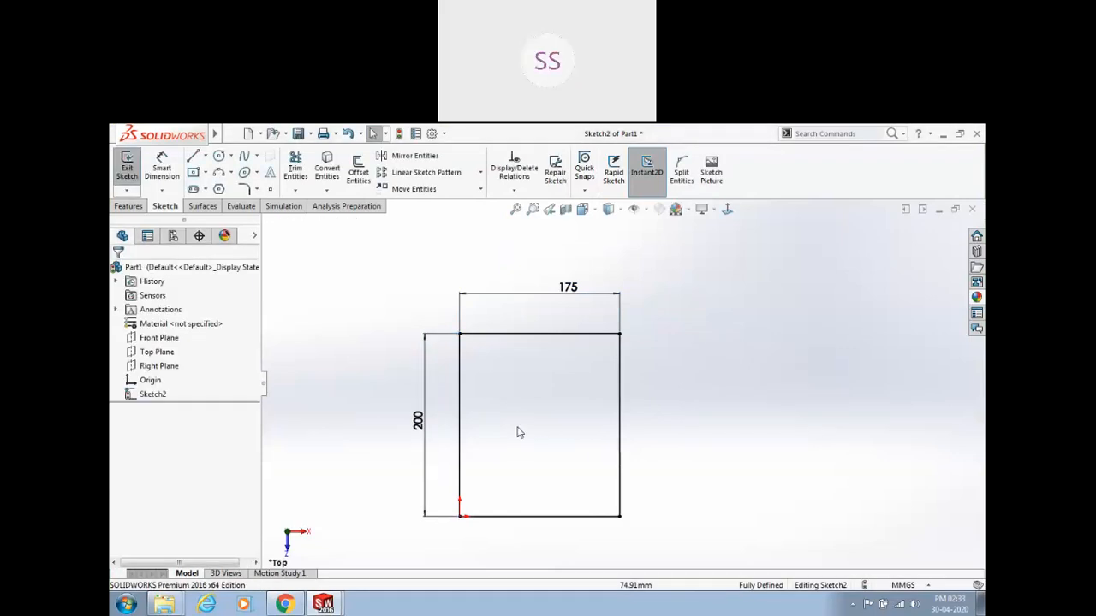
pyautogui.click(565, 289)
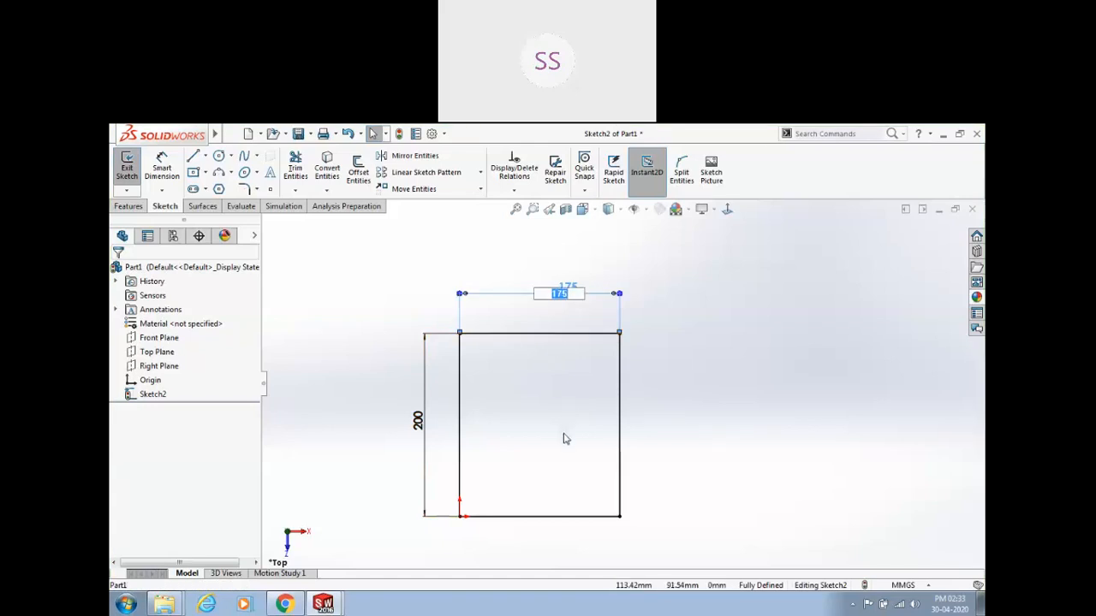
pyautogui.click(516, 440)
pyautogui.click(417, 420)
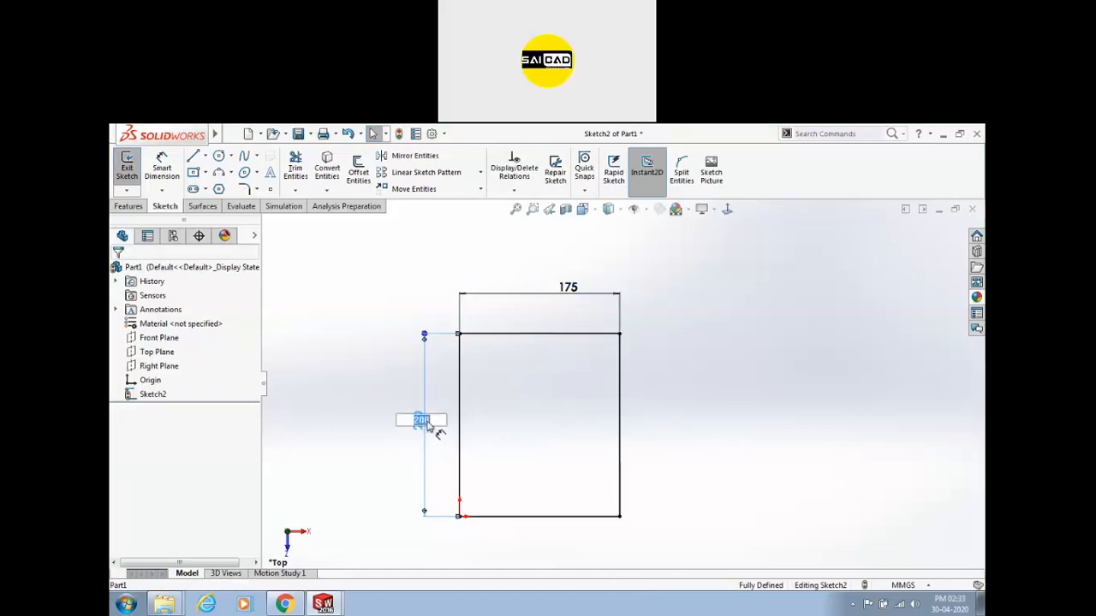
pyautogui.click(517, 442)
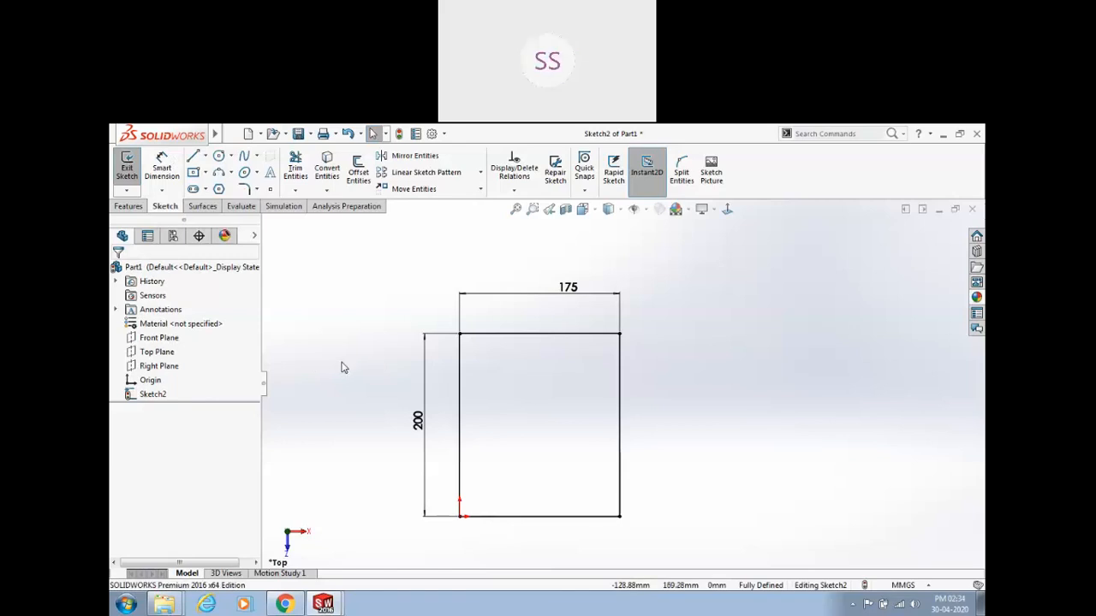
# Change the rectangle's height dimension from 200 to 150 mm, keeping the 175 width.
pyautogui.doubleClick(433, 432)
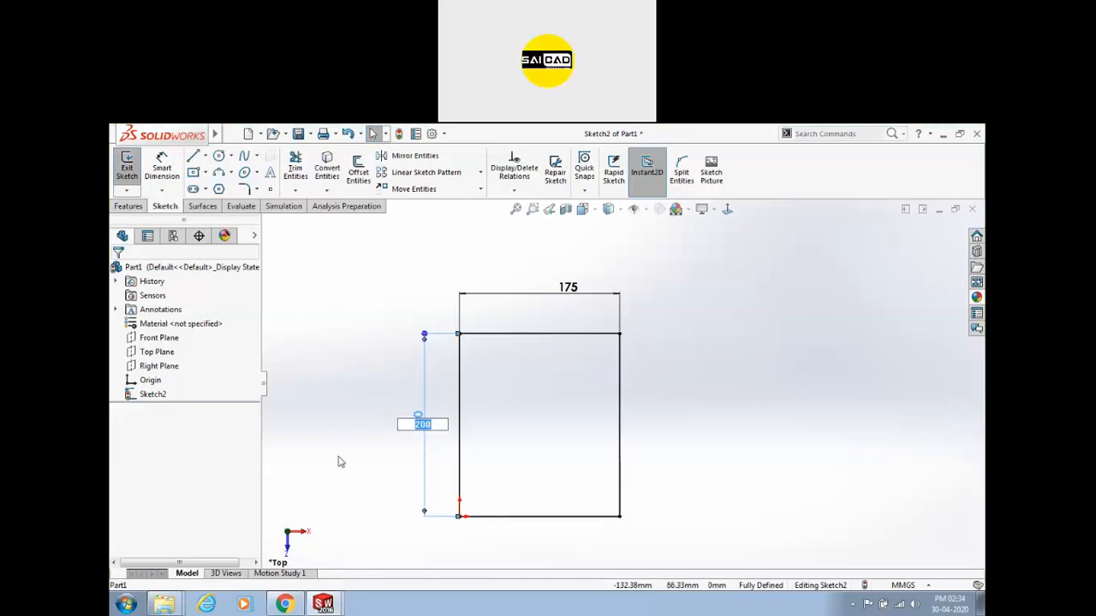
pyautogui.press('Return')
pyautogui.doubleClick(583, 293)
pyautogui.press('Return')
pyautogui.doubleClick(418, 426)
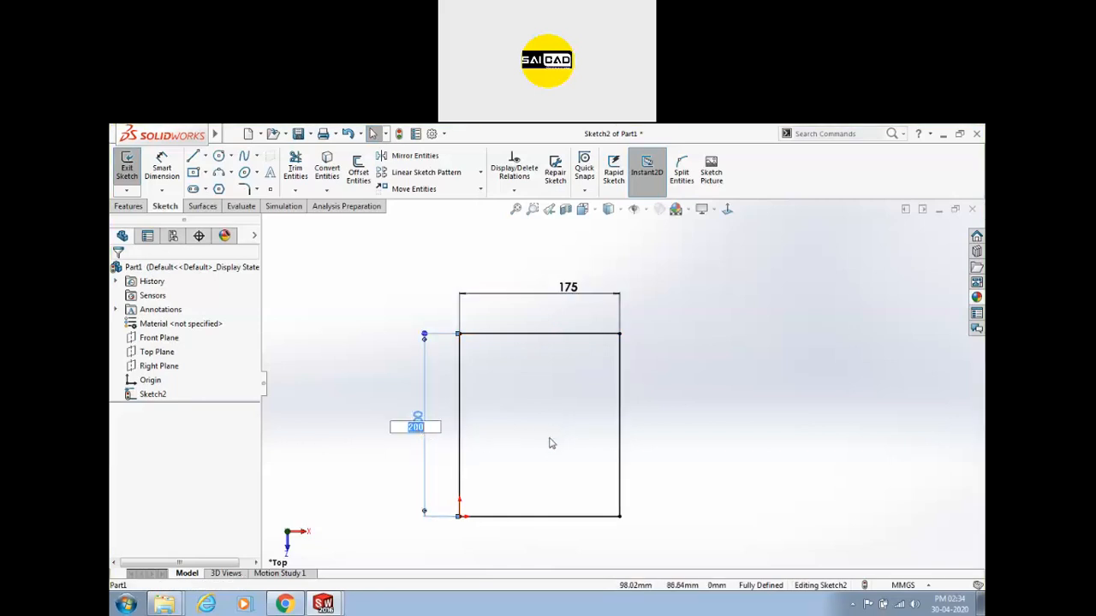
pyautogui.press('Return')
pyautogui.doubleClick(416, 421)
pyautogui.write('150')
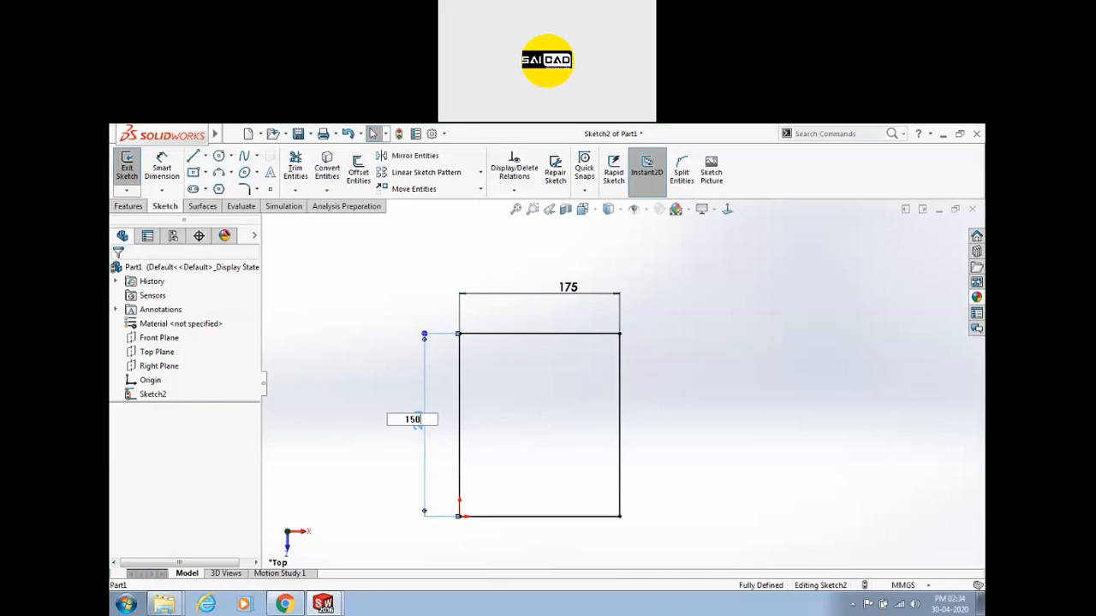
pyautogui.press('Return')
pyautogui.doubleClick(415, 443)
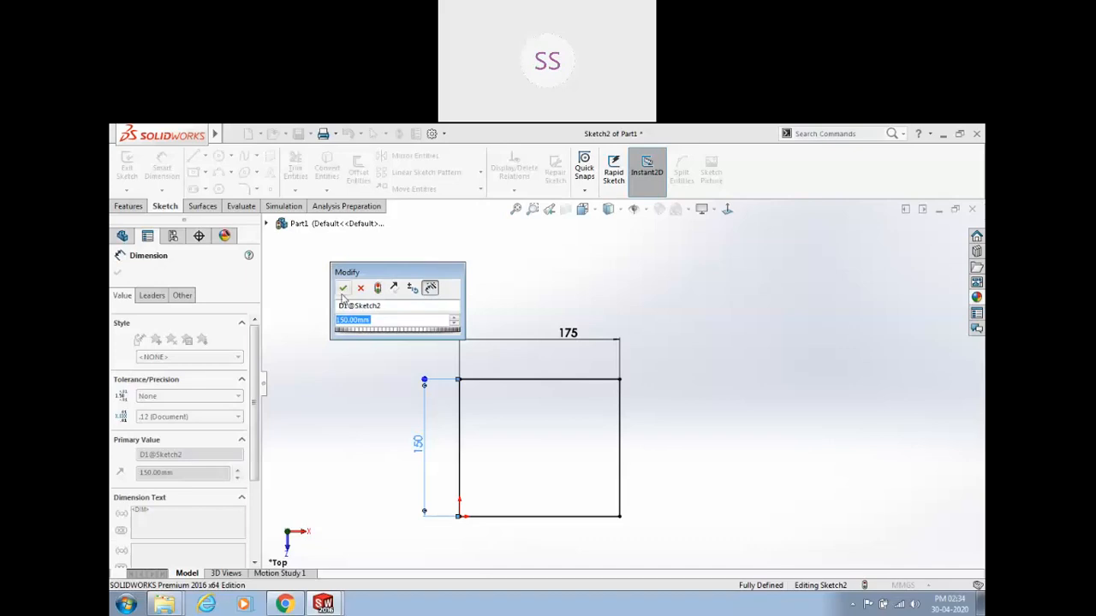
pyautogui.click(399, 308)
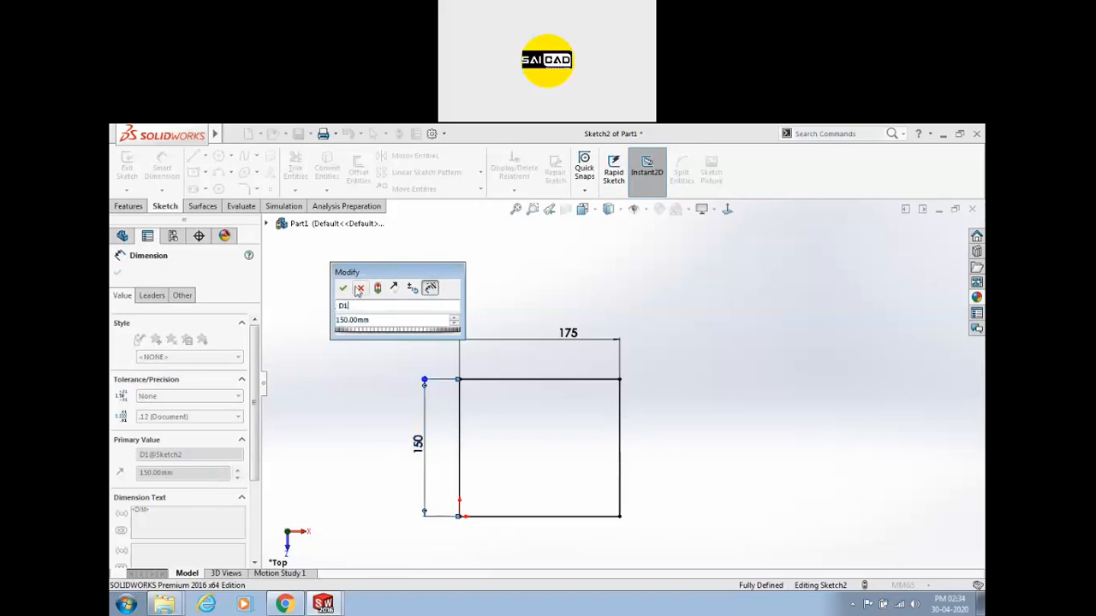
pyautogui.click(342, 288)
pyautogui.click(465, 457)
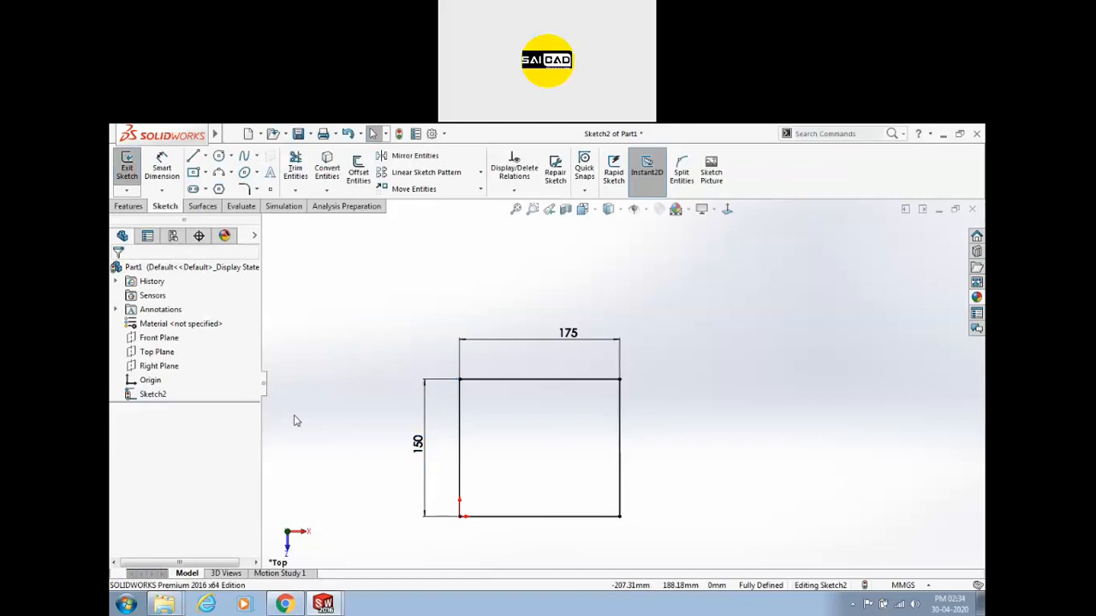
# Zoom the view to frame the fully defined 175 × 150 sketch.
pyautogui.scroll(3, 379, 455)
pyautogui.scroll(-2, 475, 480)
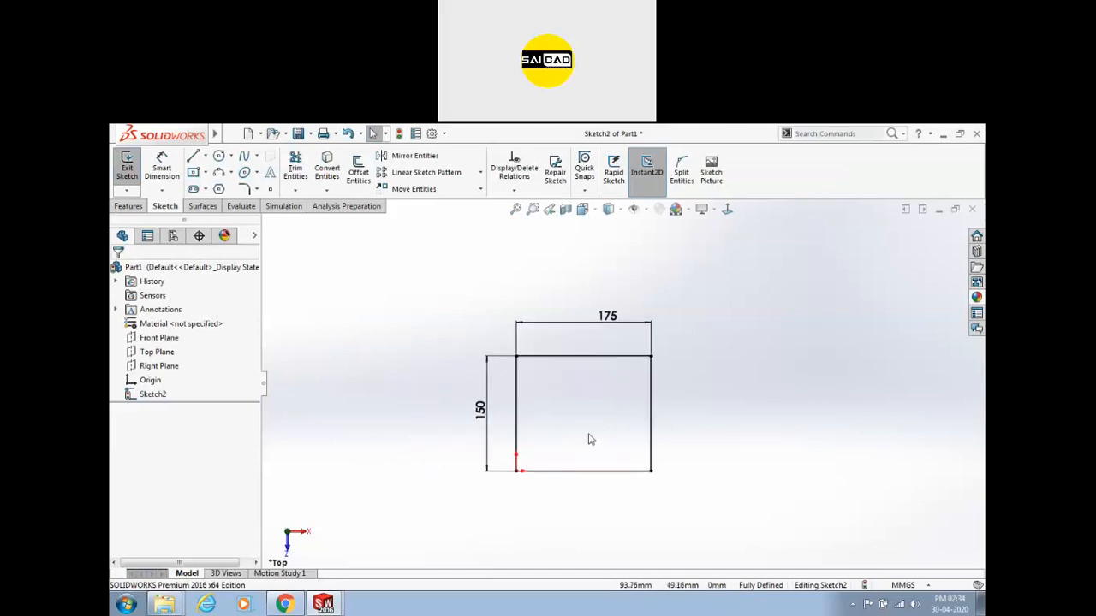
pyautogui.scroll(-1, 632, 371)
pyautogui.scroll(1, 625, 385)
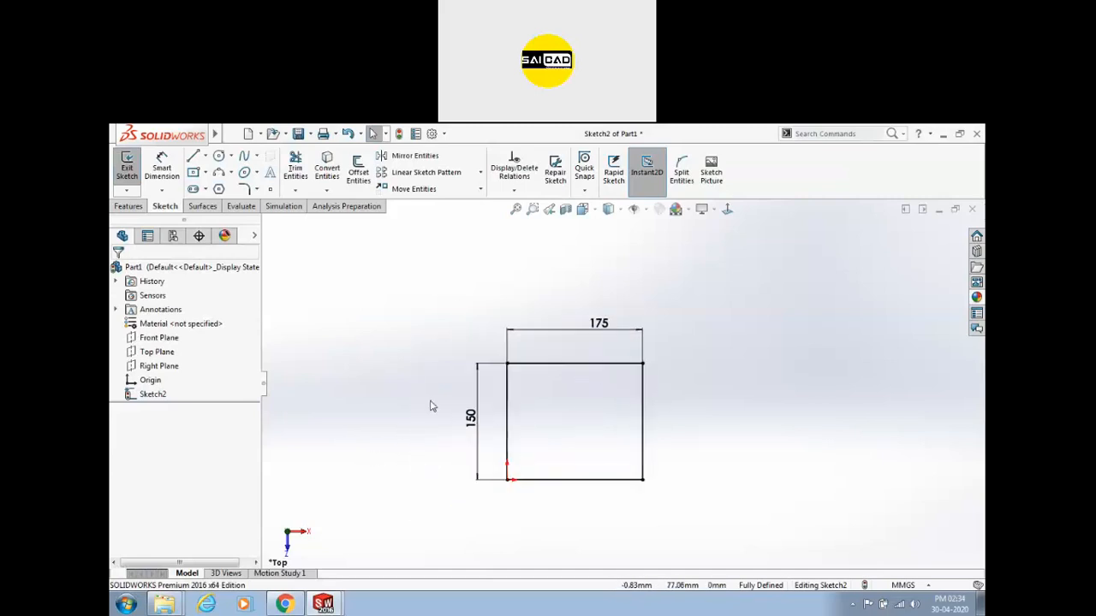
pyautogui.click(231, 134)
pyautogui.click(782, 382)
pyautogui.scroll(-2, 622, 377)
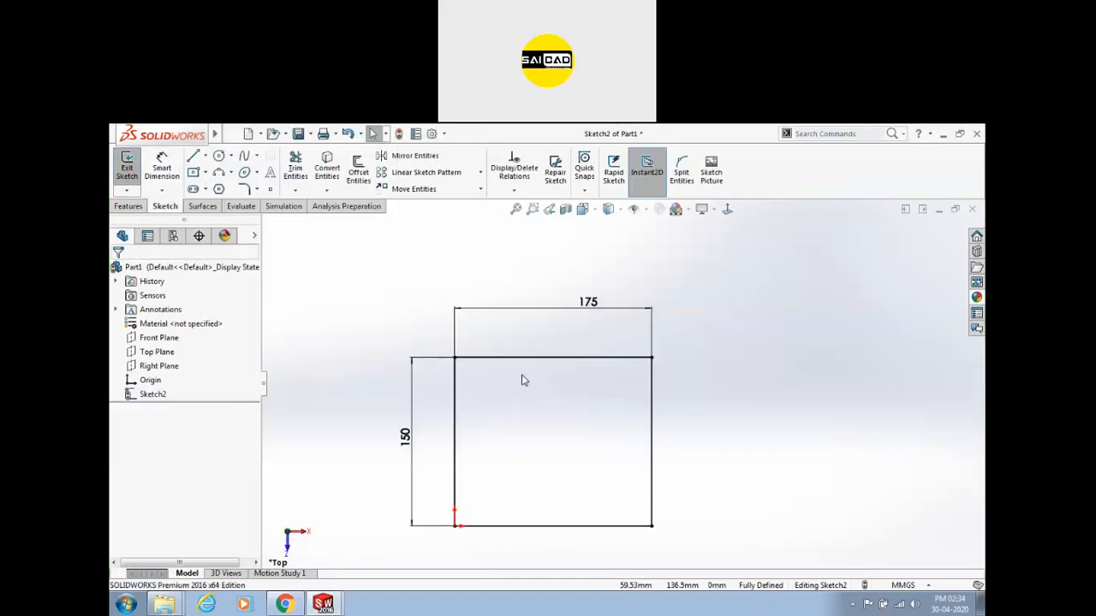
pyautogui.scroll(1, 561, 387)
pyautogui.scroll(-2, 565, 373)
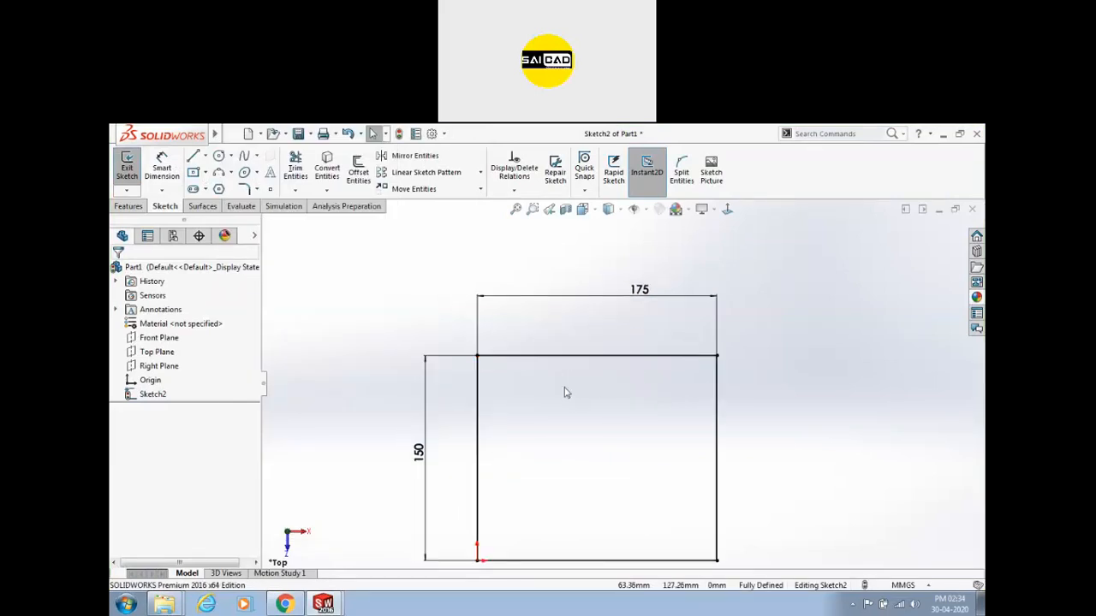
# Draw three lines forming a notch down from the rectangle's top edge.
pyautogui.click(195, 157)
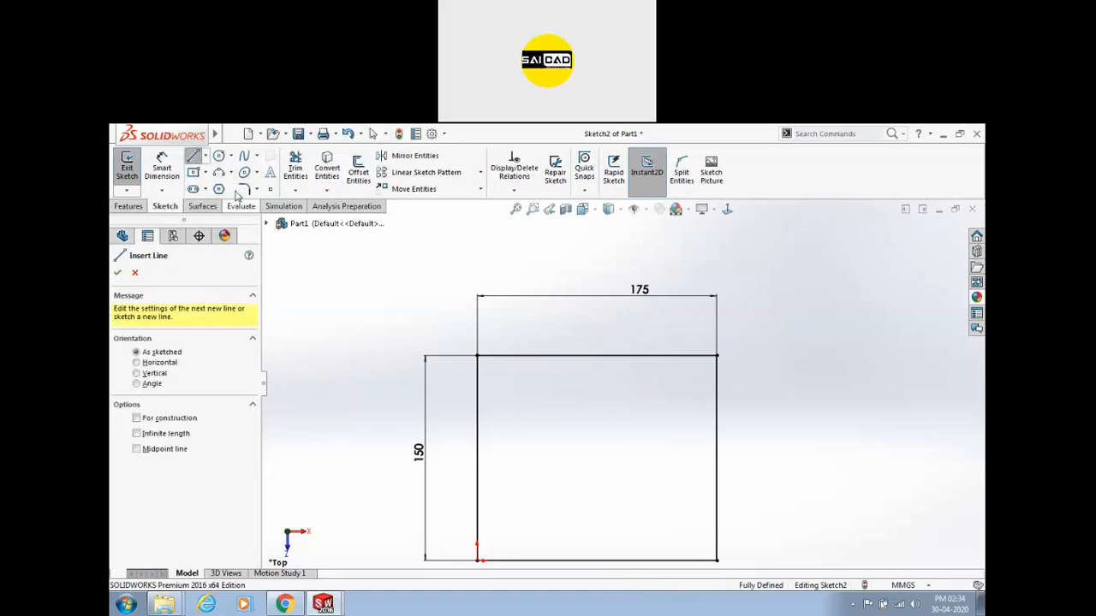
pyautogui.click(578, 355)
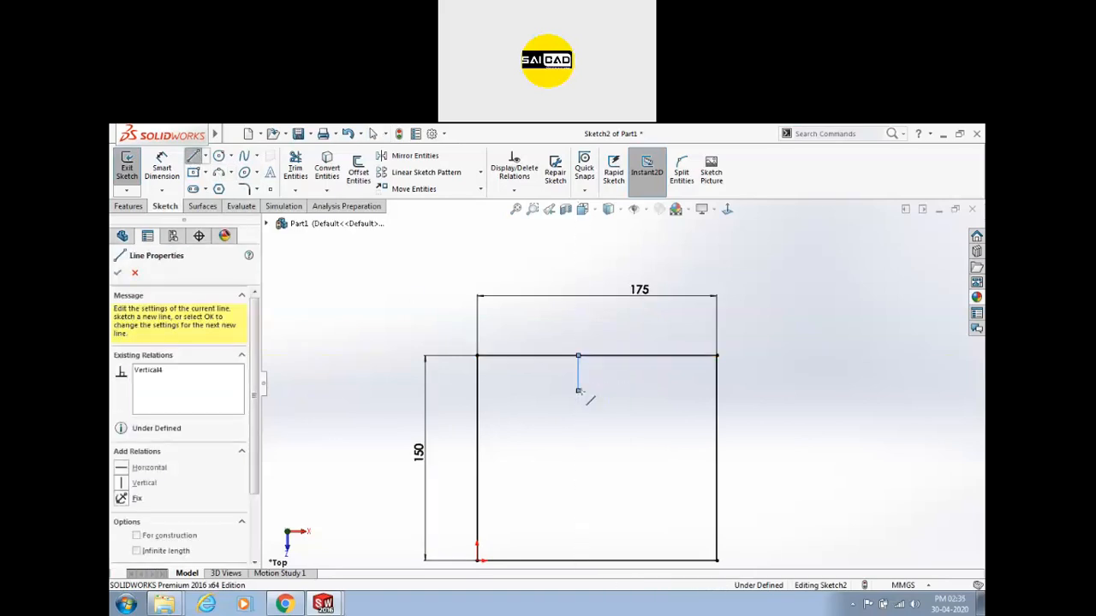
pyautogui.click(578, 391)
pyautogui.click(656, 390)
pyautogui.click(657, 356)
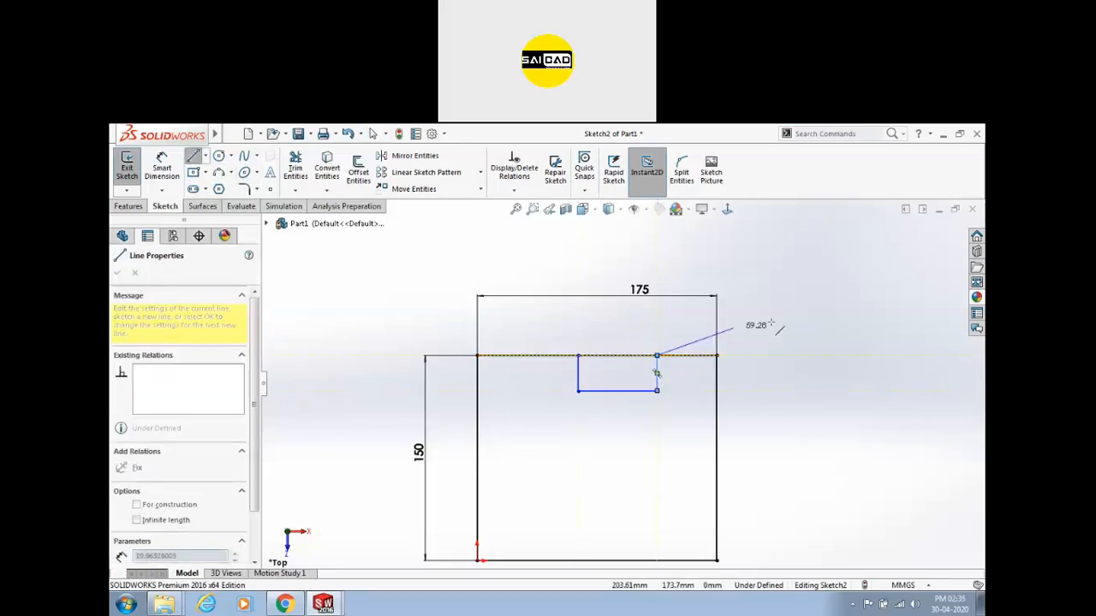
pyautogui.press('Escape')
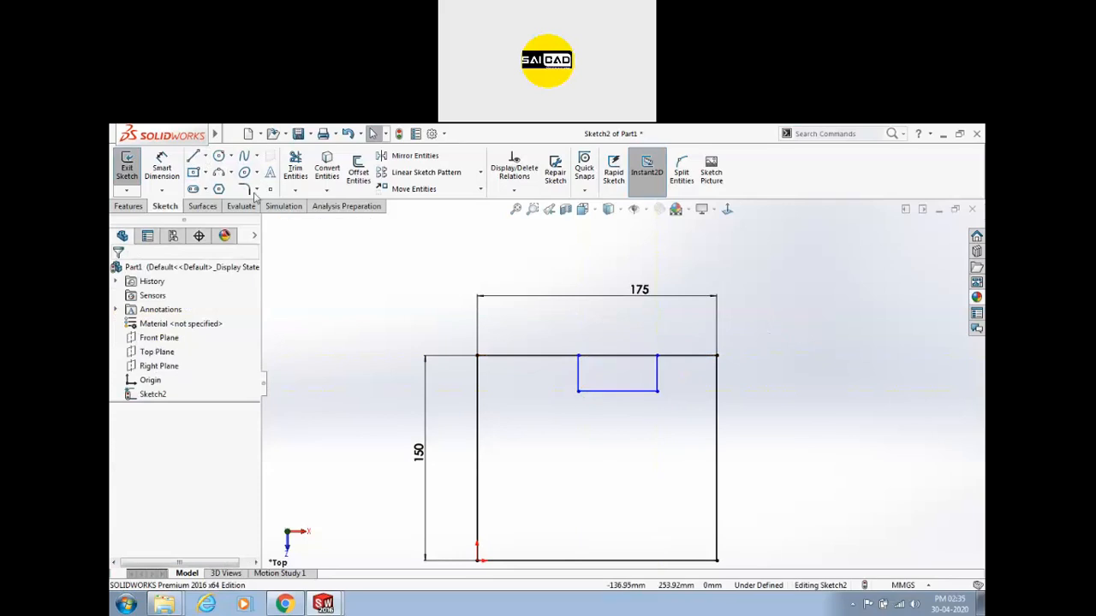
# Dimension the notch 25 mm deep and 50 mm wide.
pyautogui.click(161, 167)
pyautogui.scroll(-3, 556, 351)
pyautogui.click(612, 394)
pyautogui.click(587, 402)
pyautogui.write('25')
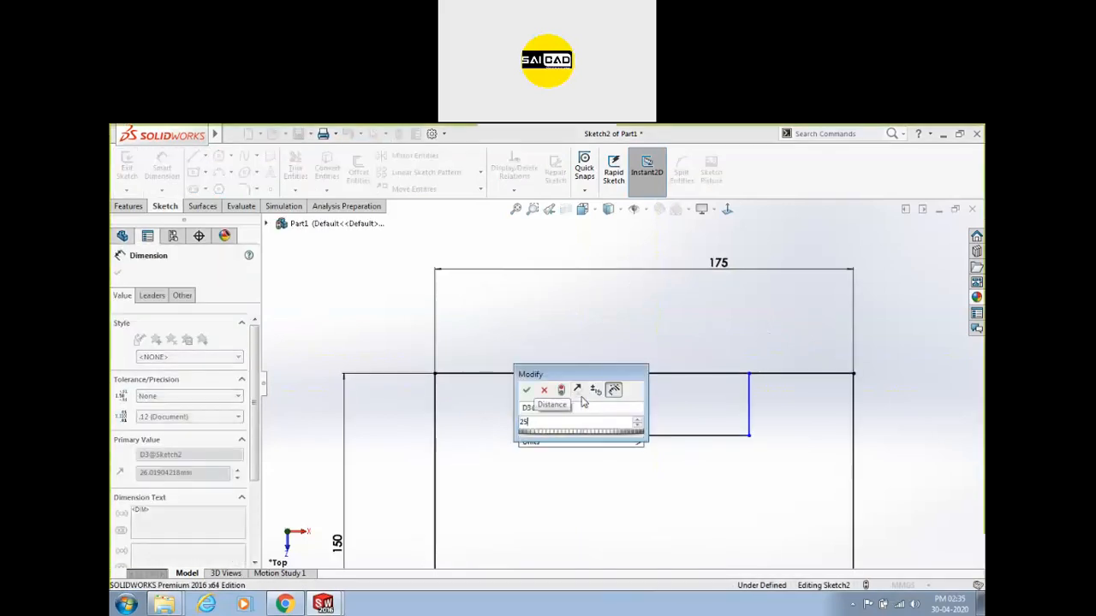
pyautogui.press('Return')
pyautogui.click(689, 435)
pyautogui.click(693, 467)
pyautogui.write('50')
pyautogui.press('Return')
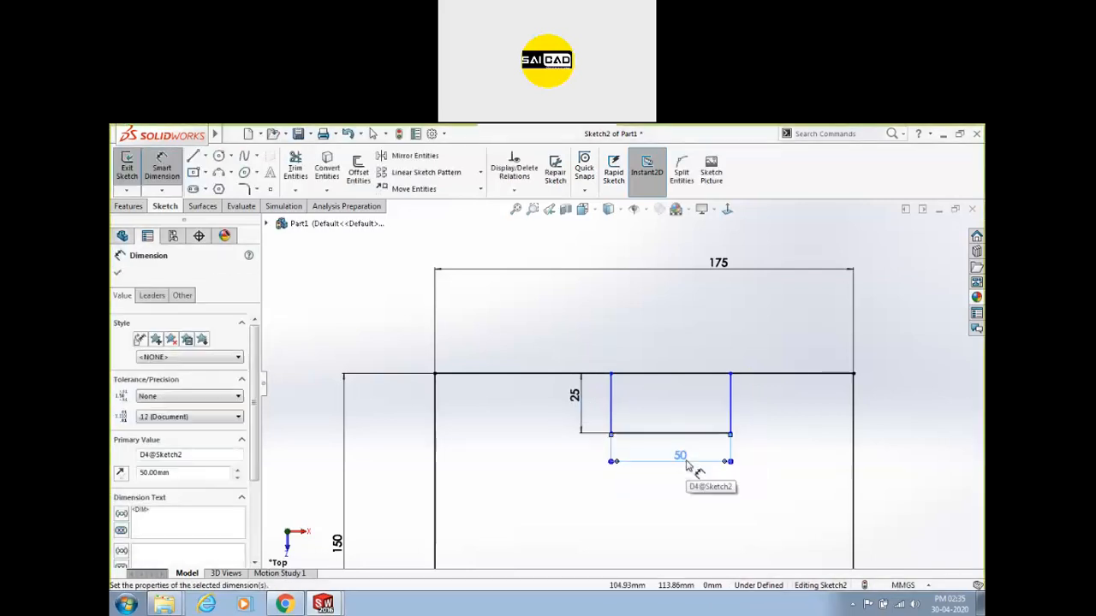
pyautogui.press('Escape')
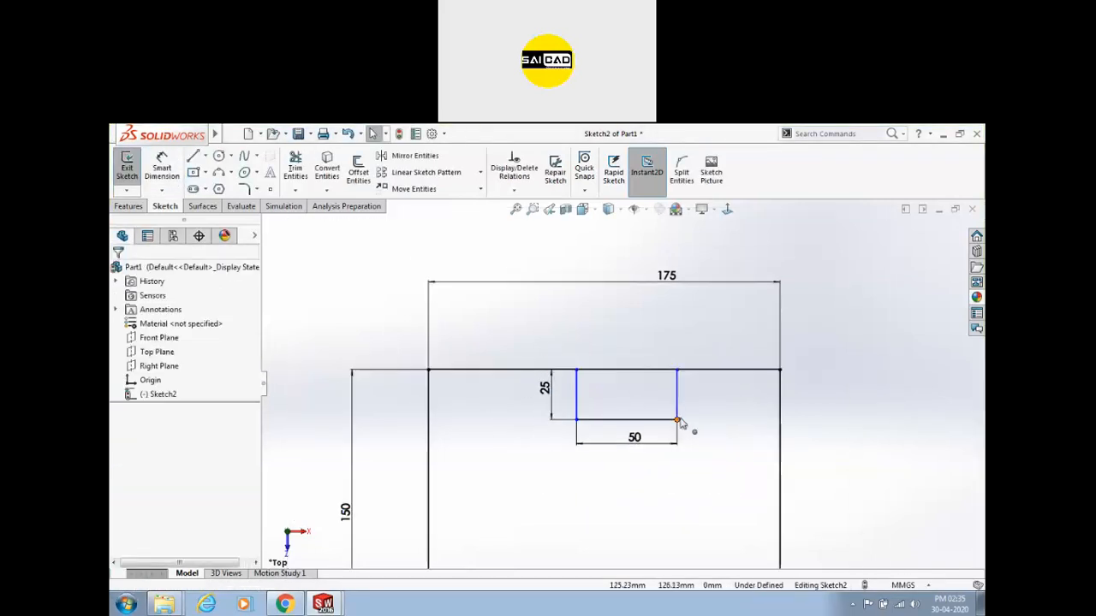
# Dimension the notch from the left edge as 175/2, then reduce it to 62.50 mm.
pyautogui.moveTo(685, 430); pyautogui.dragTo(664, 419)
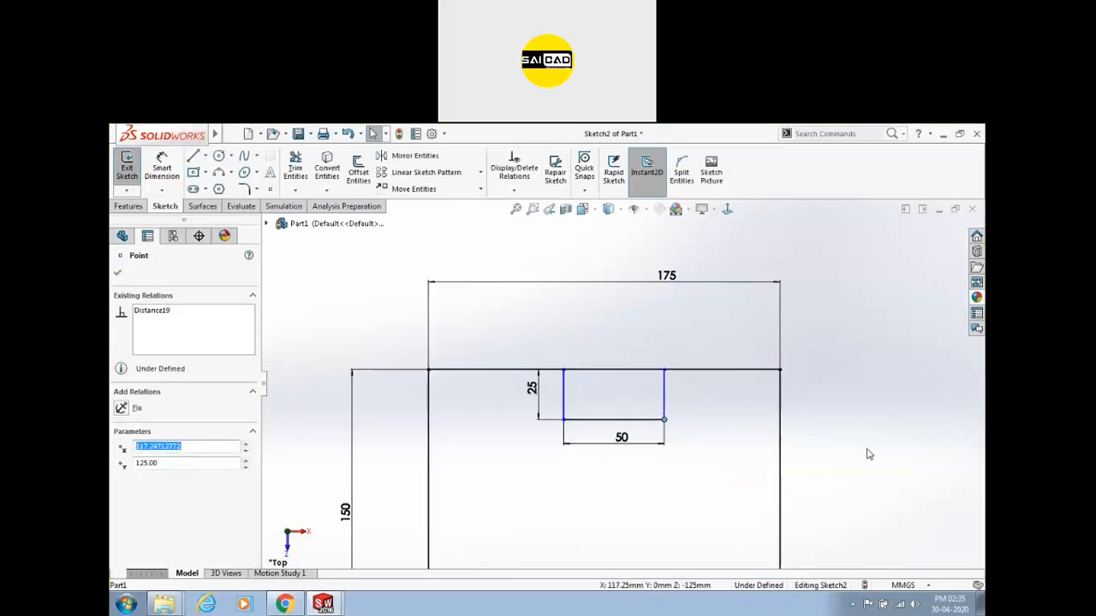
pyautogui.click(867, 454)
pyautogui.click(162, 168)
pyautogui.click(430, 400)
pyautogui.click(563, 394)
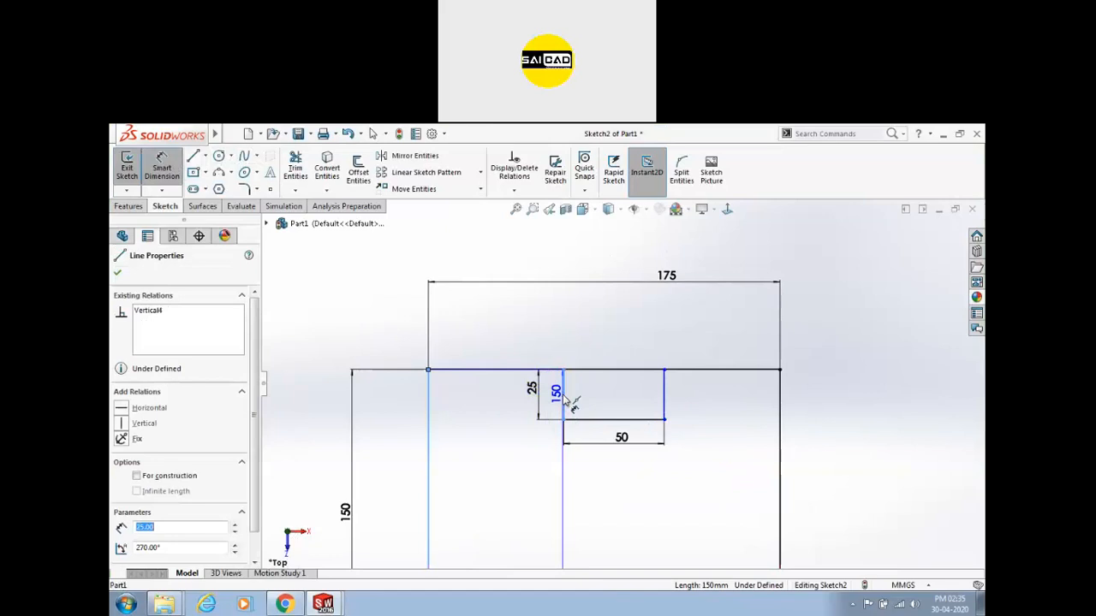
pyautogui.click(513, 470)
pyautogui.write('17')
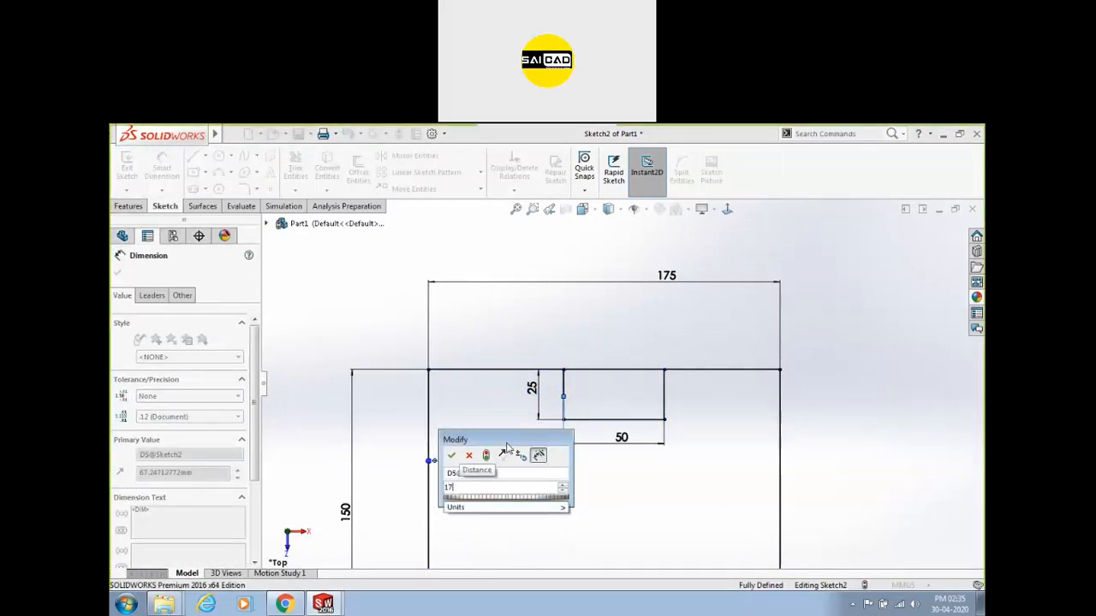
pyautogui.write('5/2')
pyautogui.press('Return')
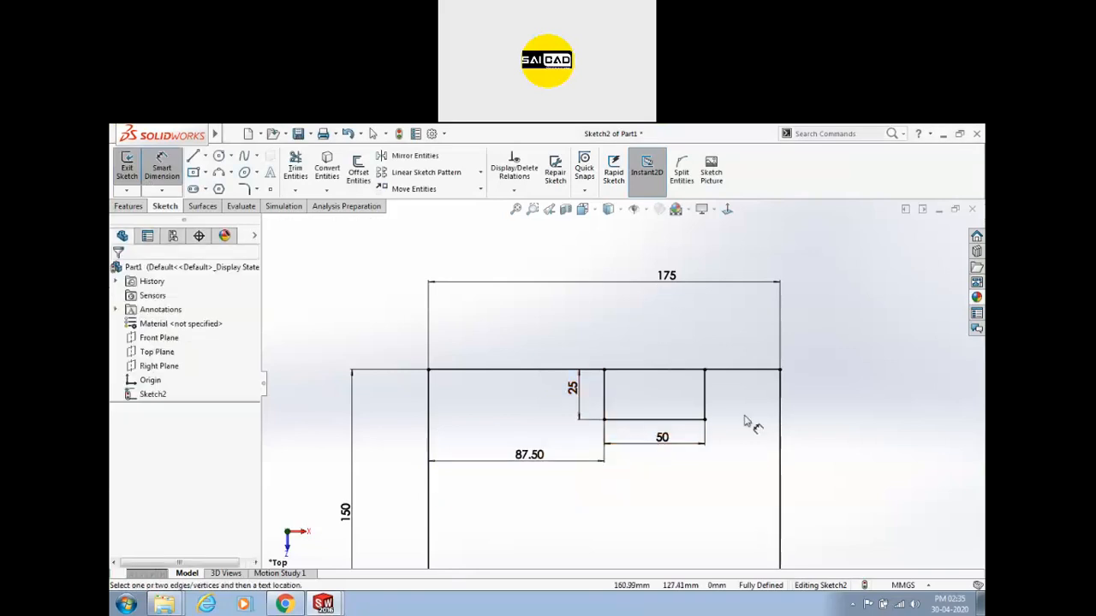
pyautogui.doubleClick(529, 460)
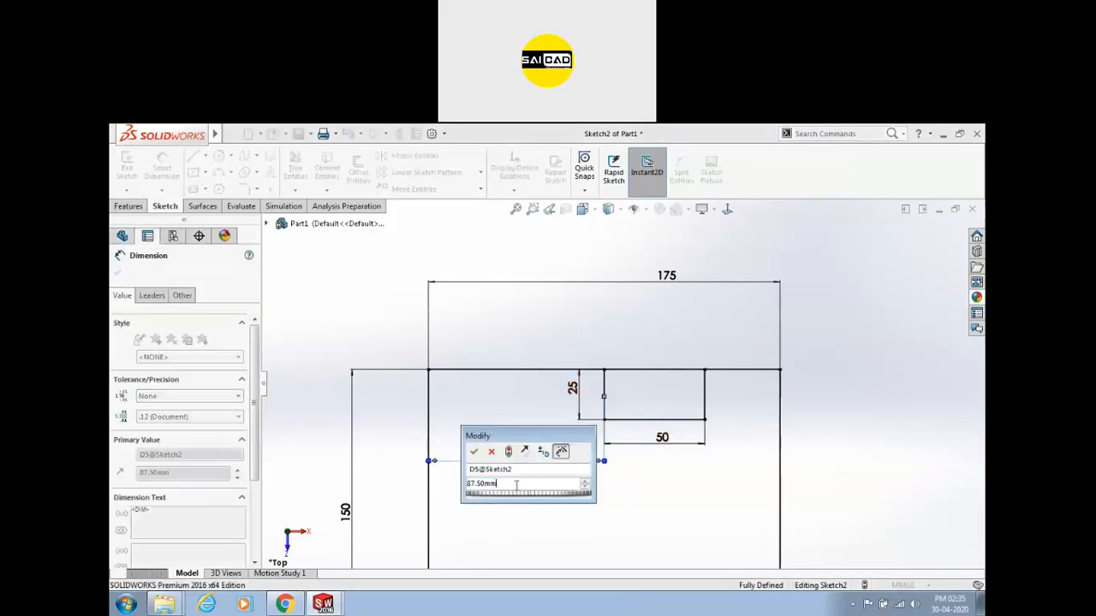
pyautogui.write('-25')
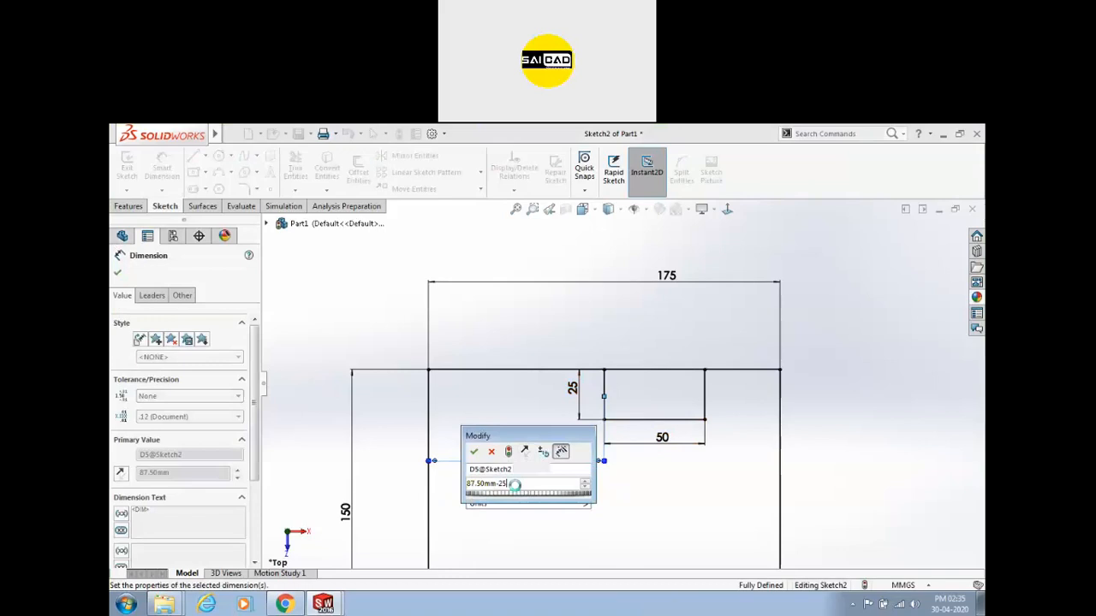
pyautogui.press('Return')
pyautogui.scroll(2, 621, 383)
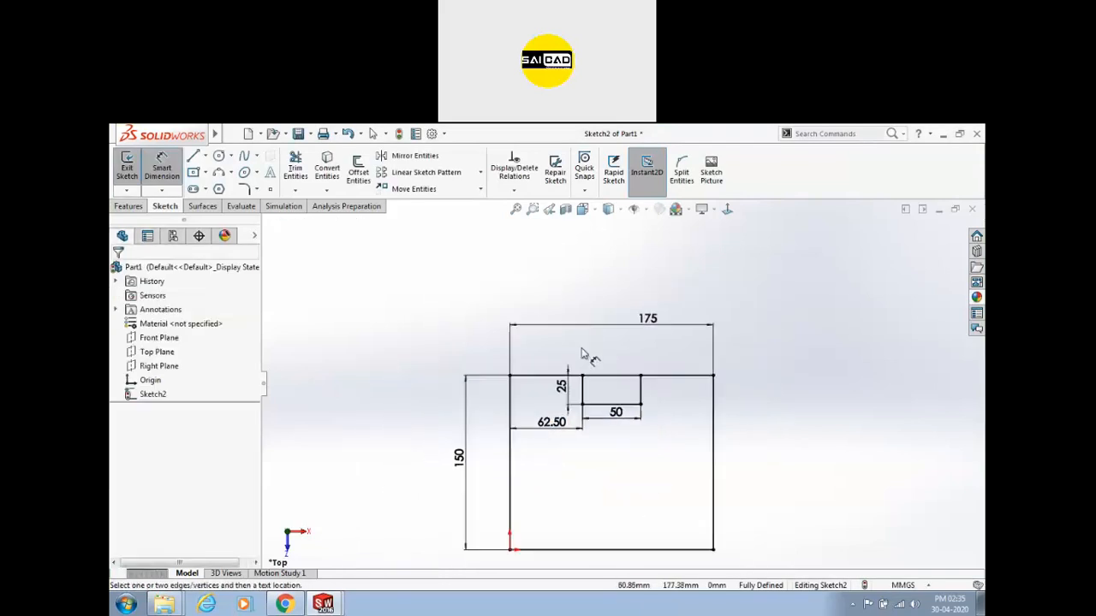
# Change the outer rectangle's 175 width dimension to 200 mm.
pyautogui.rightClick(659, 469)
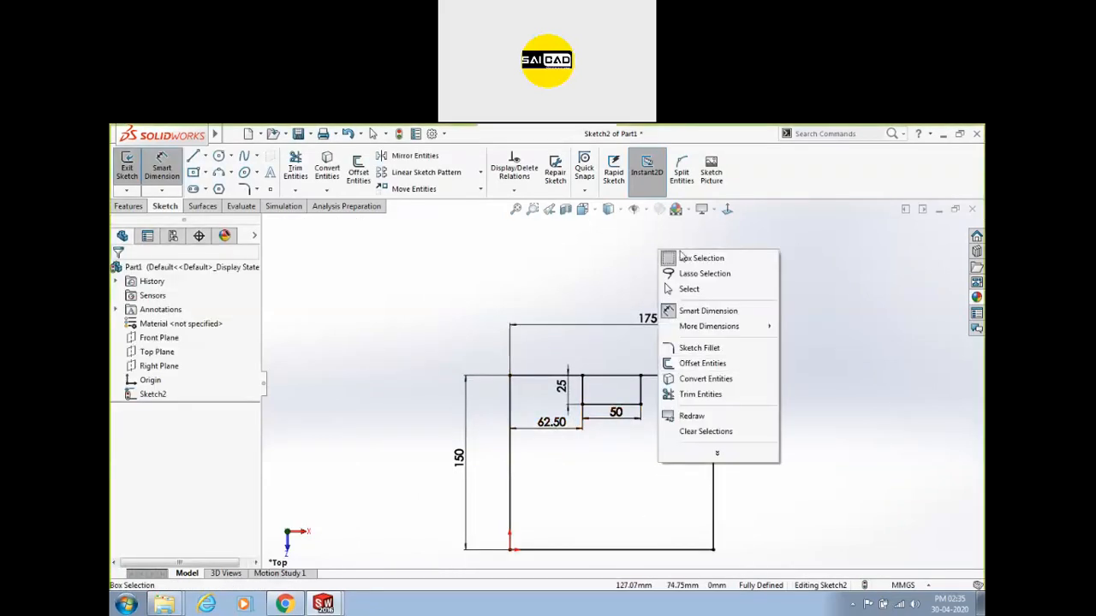
pyautogui.click(677, 289)
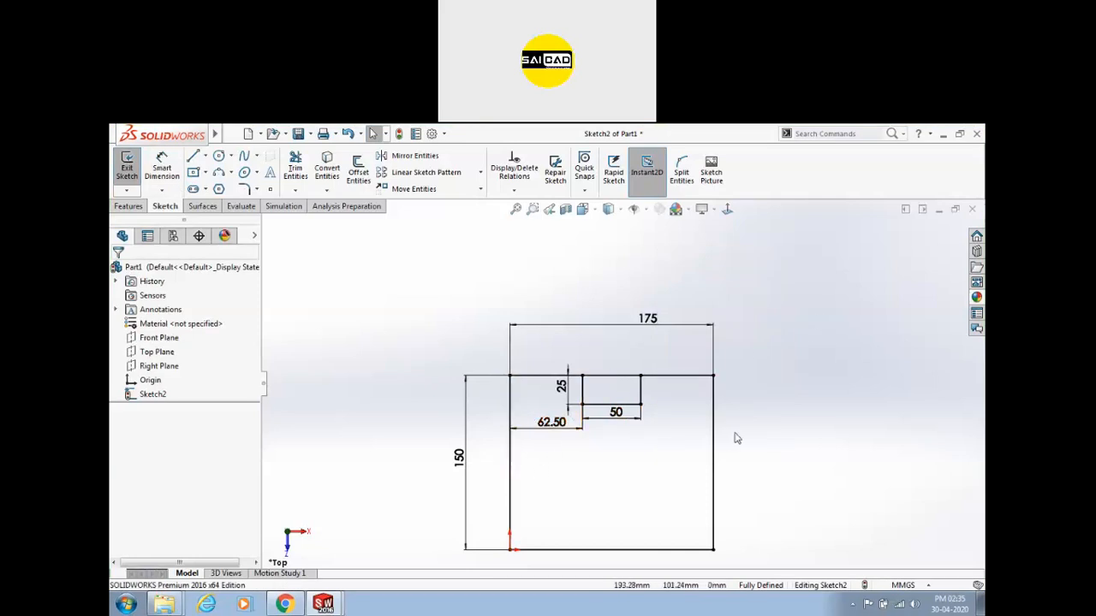
pyautogui.doubleClick(649, 319)
pyautogui.write('200')
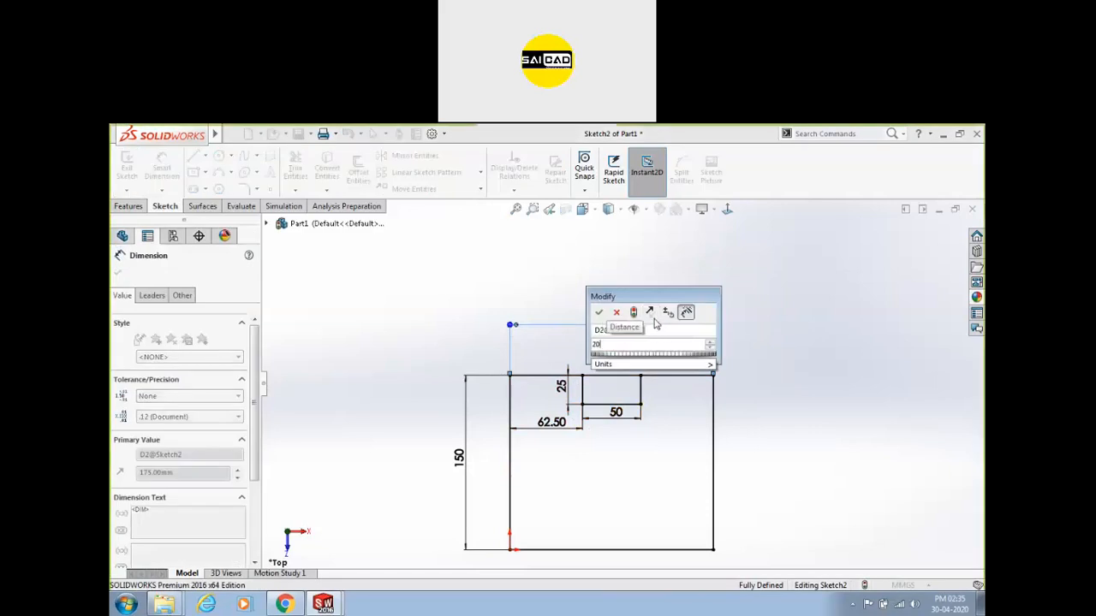
pyautogui.press('Return')
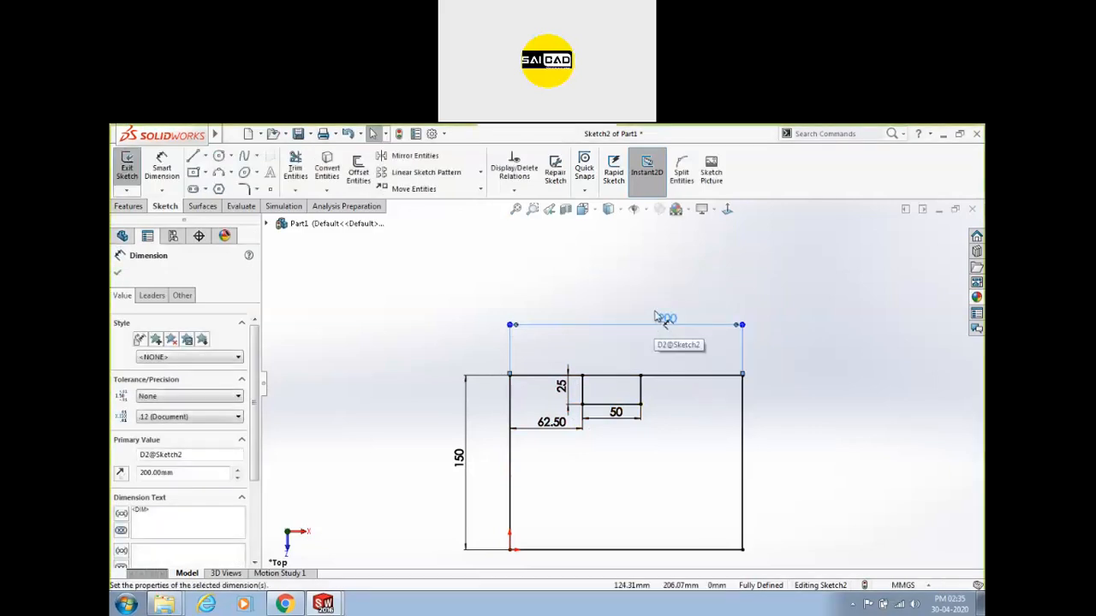
# Select and delete the 62.50 notch offset dimension.
pyautogui.press('Escape')
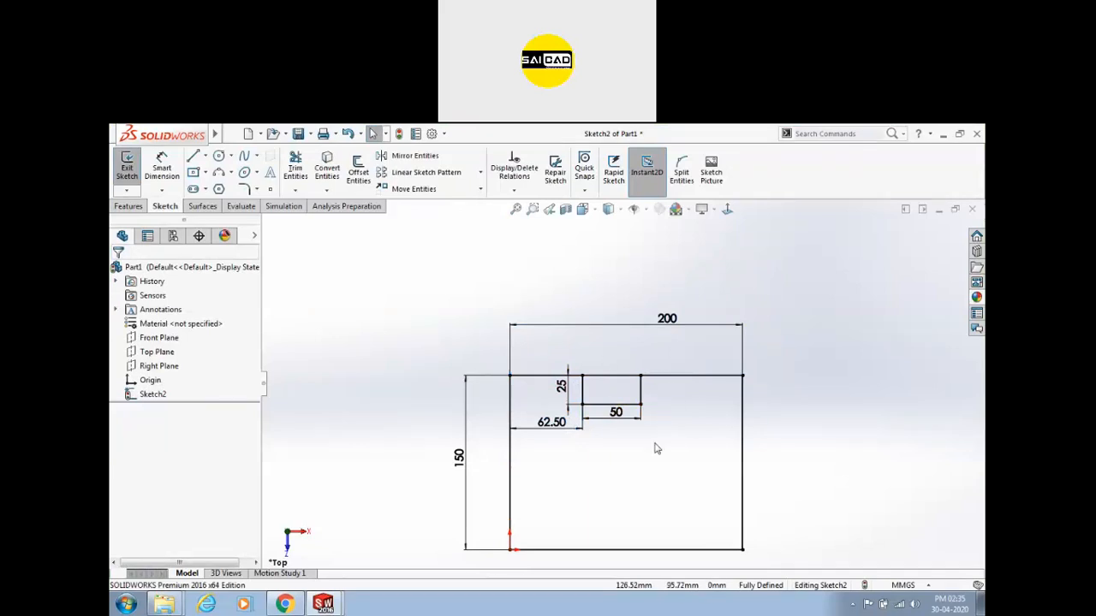
pyautogui.moveTo(593, 471); pyautogui.dragTo(514, 409)
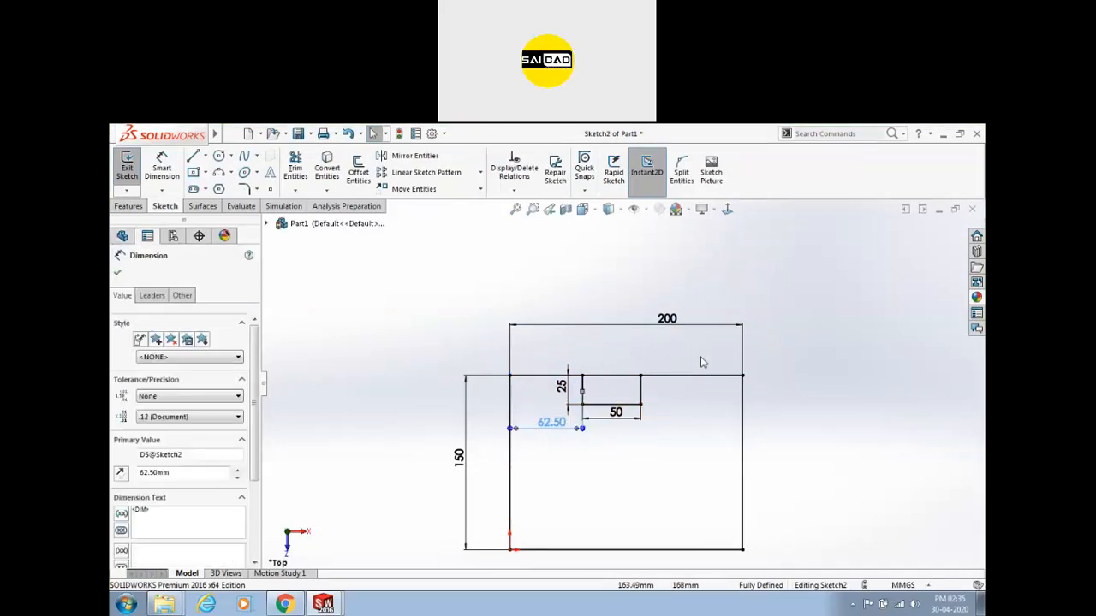
pyautogui.press('Delete')
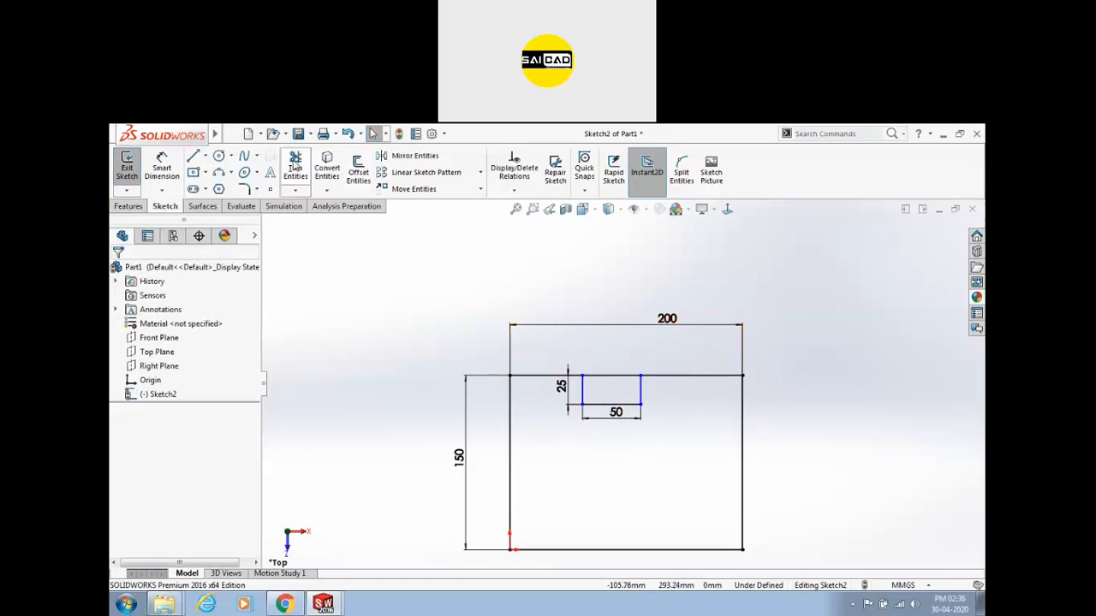
# Draw a centerline from the notch opening to the notch bottom's midpoint.
pyautogui.click(206, 156)
pyautogui.click(225, 187)
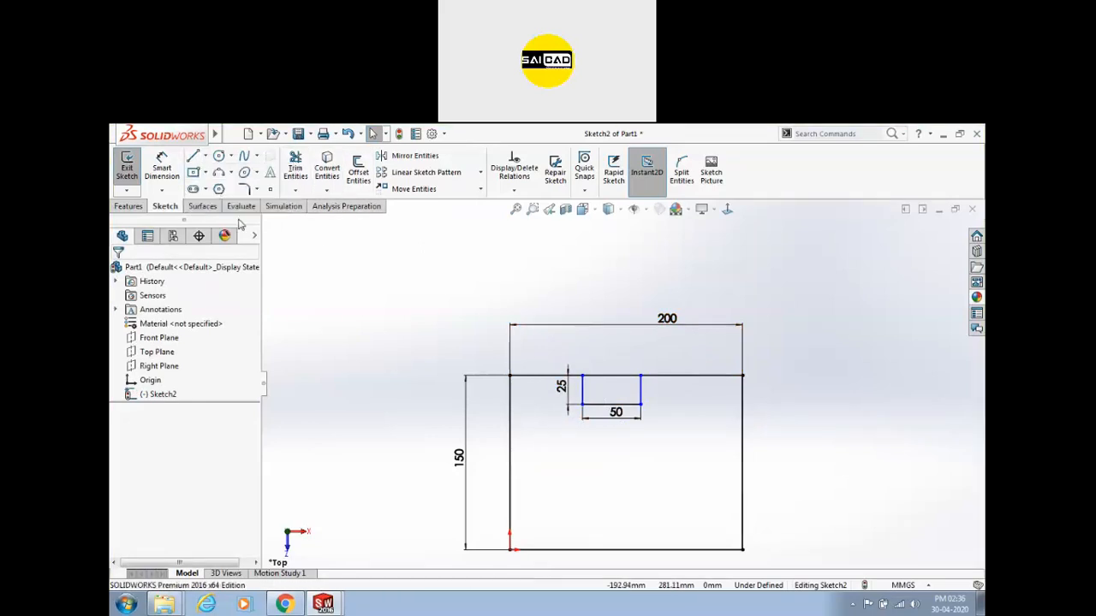
pyautogui.click(638, 376)
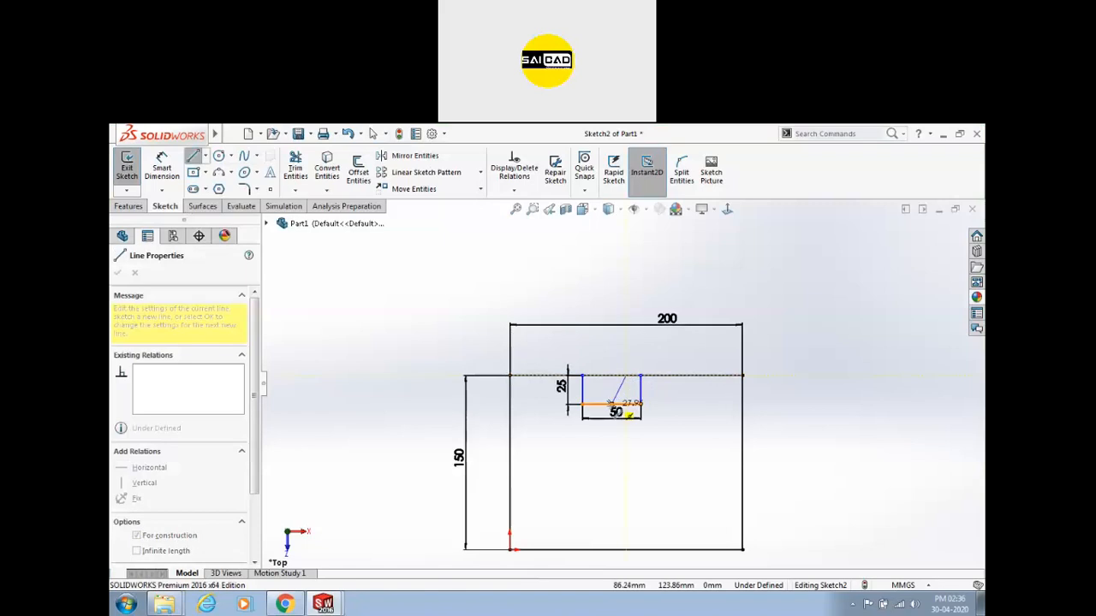
pyautogui.click(611, 403)
pyautogui.press('Escape')
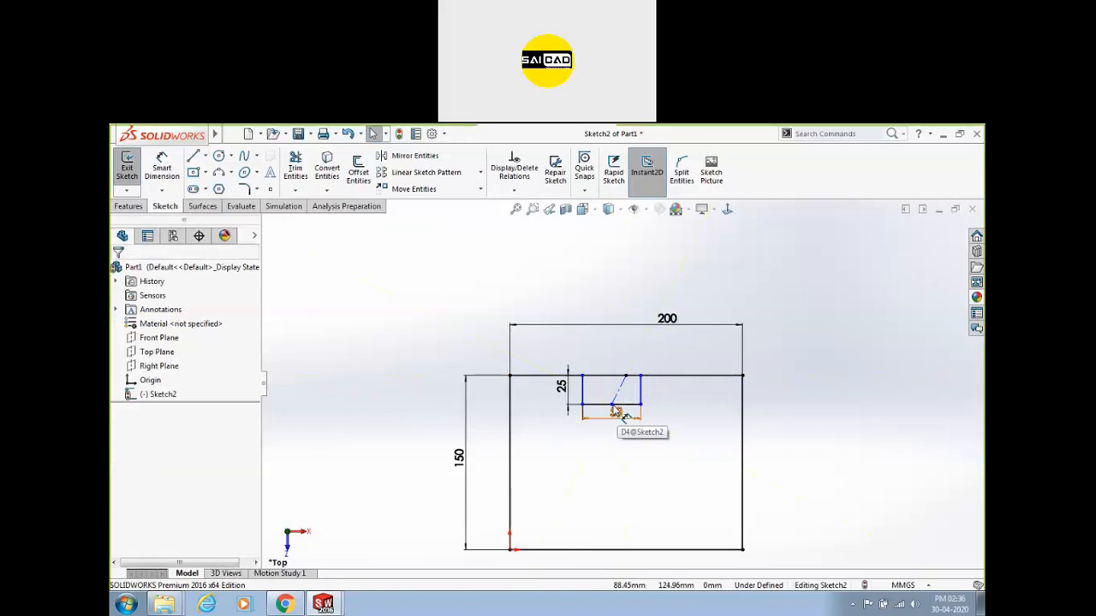
# Drag the notch to test its constraints, then make the notch centerline vertical.
pyautogui.moveTo(643, 408); pyautogui.dragTo(651, 432)
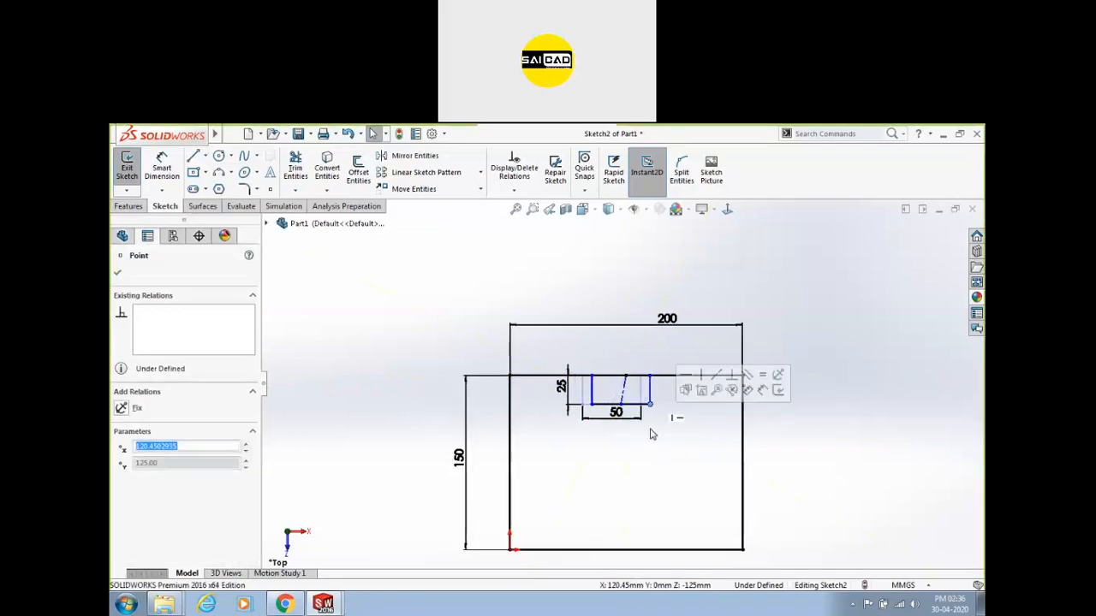
pyautogui.click(625, 386)
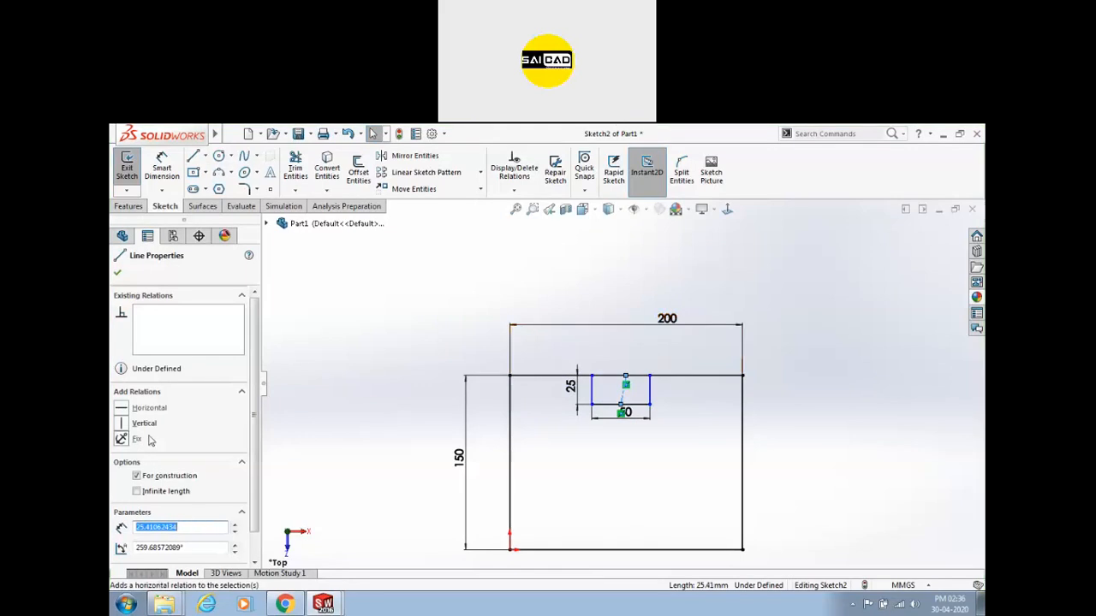
pyautogui.click(127, 423)
pyautogui.click(391, 499)
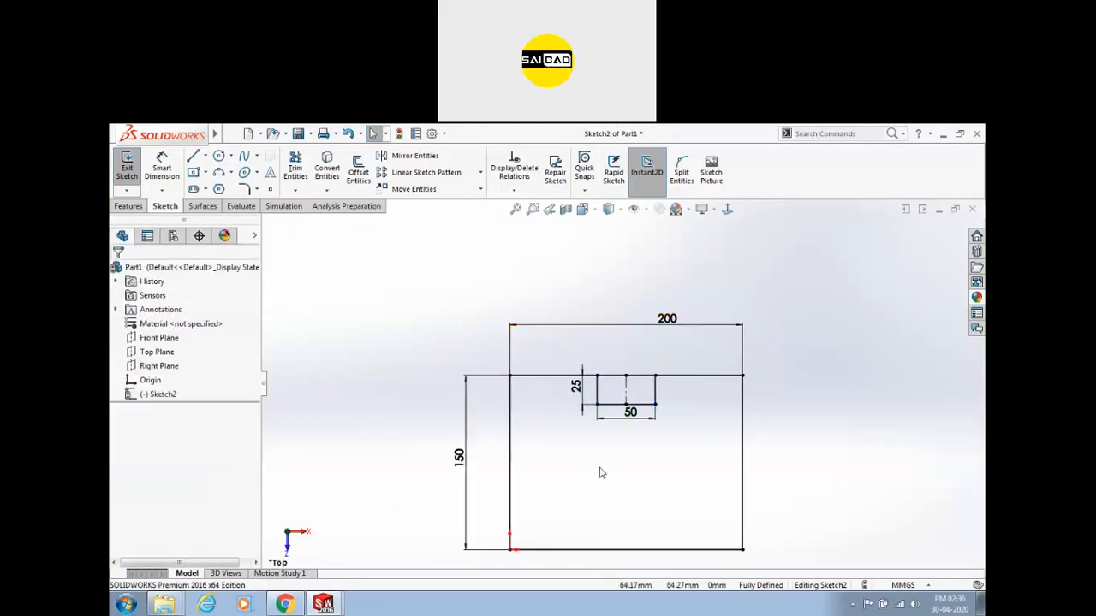
# Trial-change the 200 width dimension to 150, then undo back to 200.
pyautogui.doubleClick(642, 325)
pyautogui.write('150')
pyautogui.press('Return')
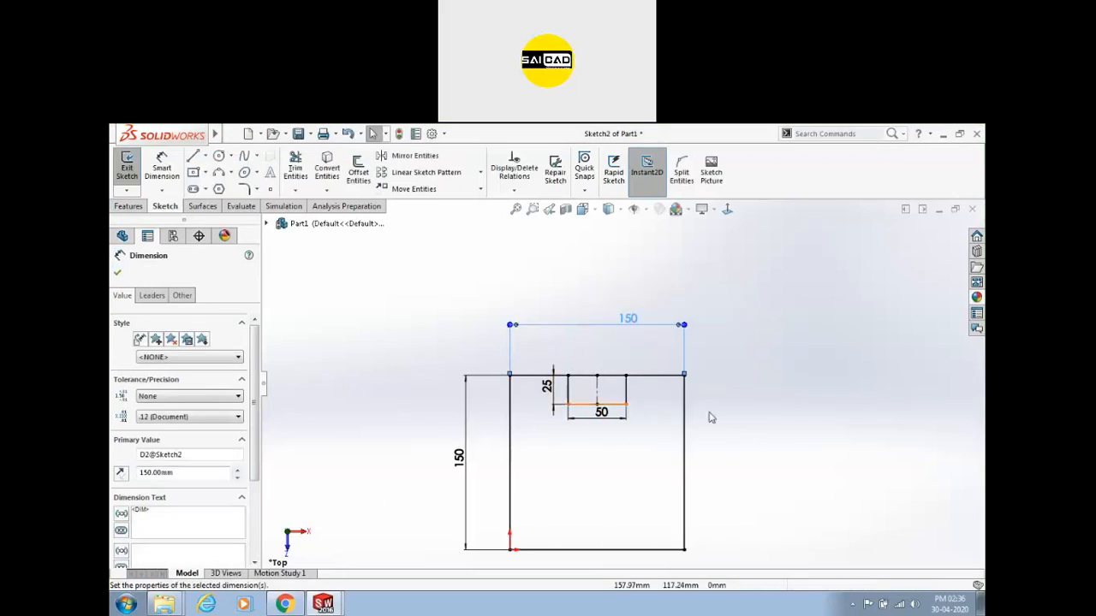
pyautogui.click(775, 415)
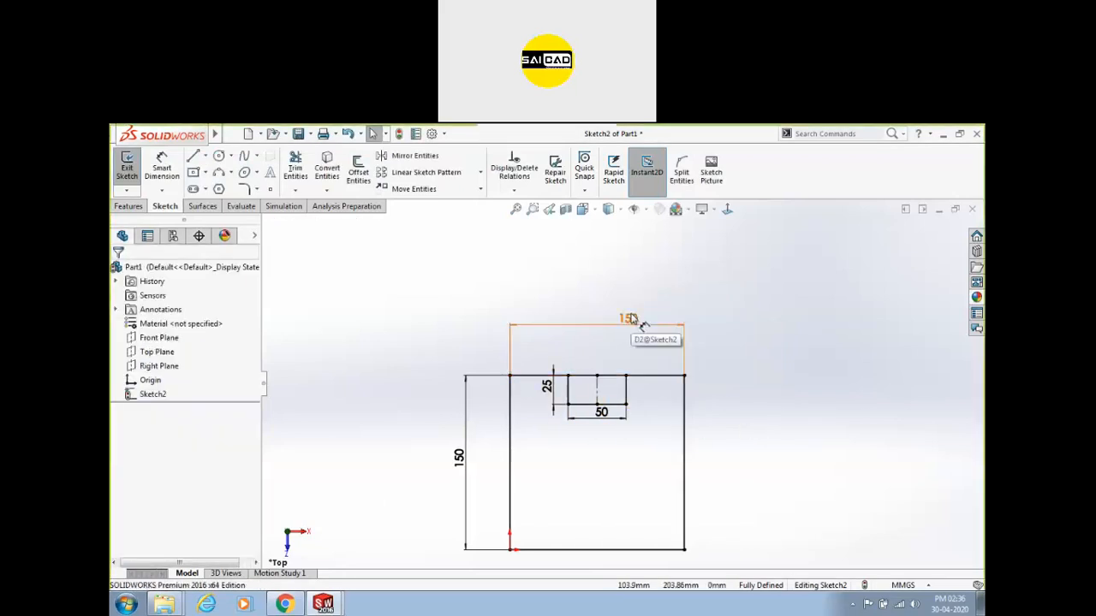
pyautogui.hotkey('ctrl', 'z')
# Delete the vertical centreline through the notch.
pyautogui.scroll(-4, 634, 391)
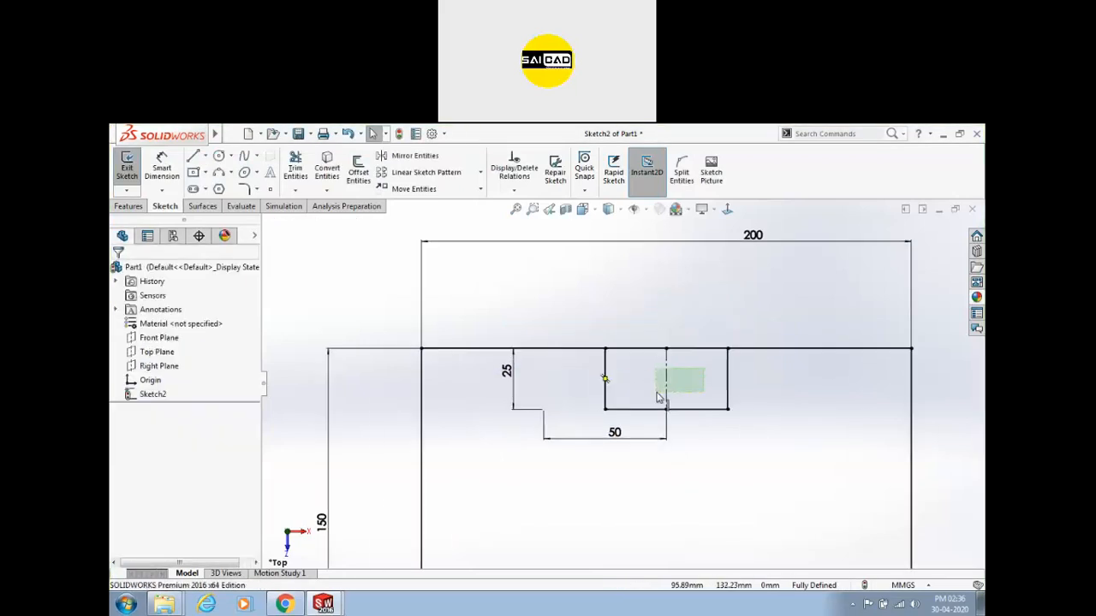
pyautogui.click(667, 395)
pyautogui.press('Delete')
pyautogui.scroll(2, 682, 318)
pyautogui.scroll(-1, 662, 403)
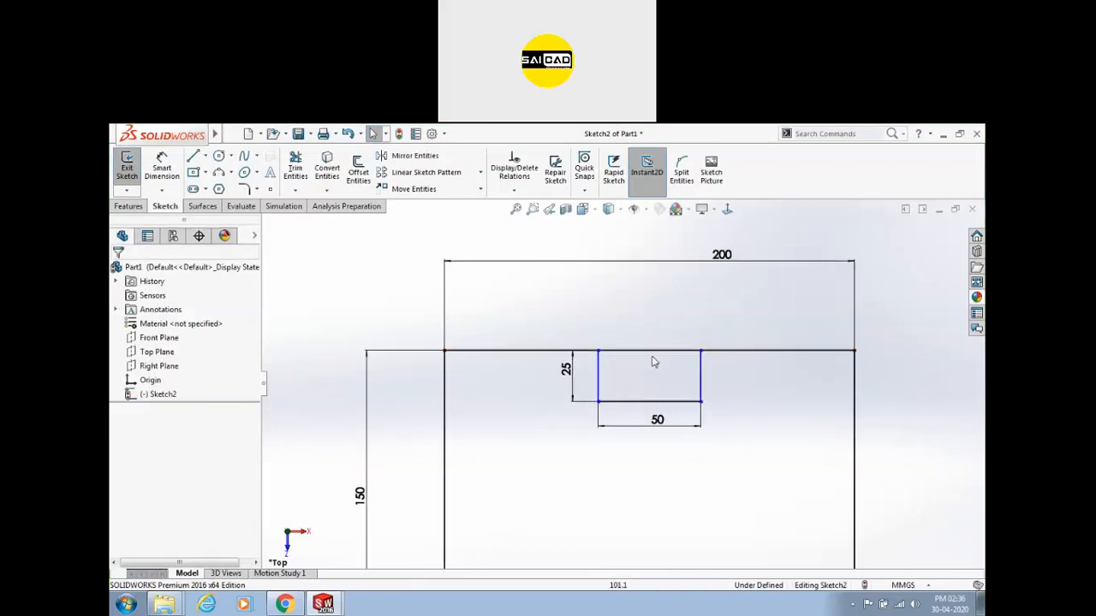
# Draw a vertical line from the top edge's midpoint to the bottom edge, then delete it.
pyautogui.press('l')
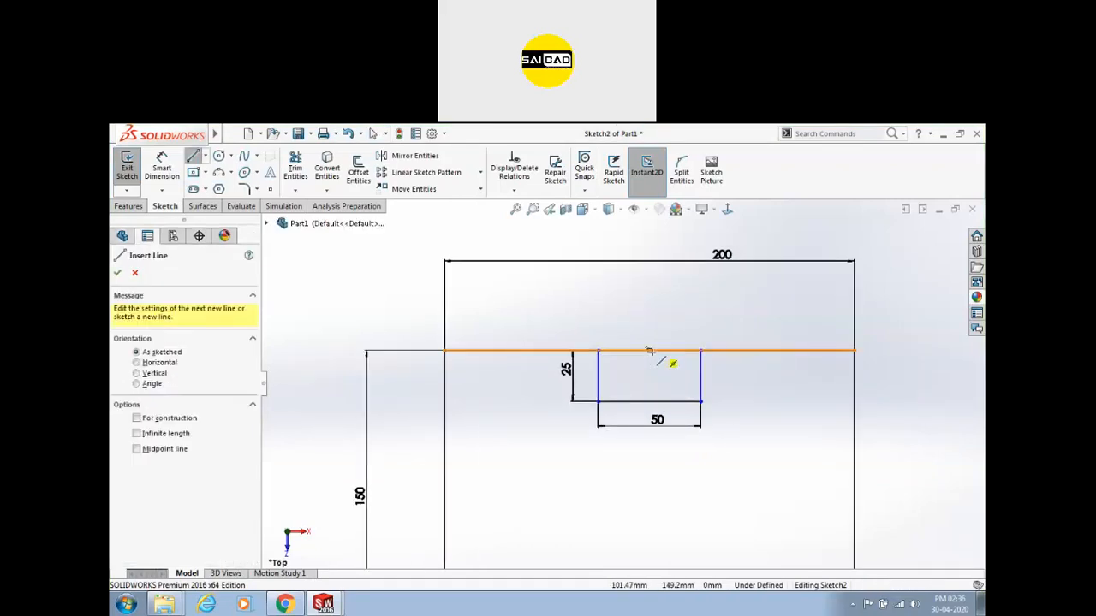
pyautogui.scroll(3, 642, 360)
pyautogui.click(638, 366)
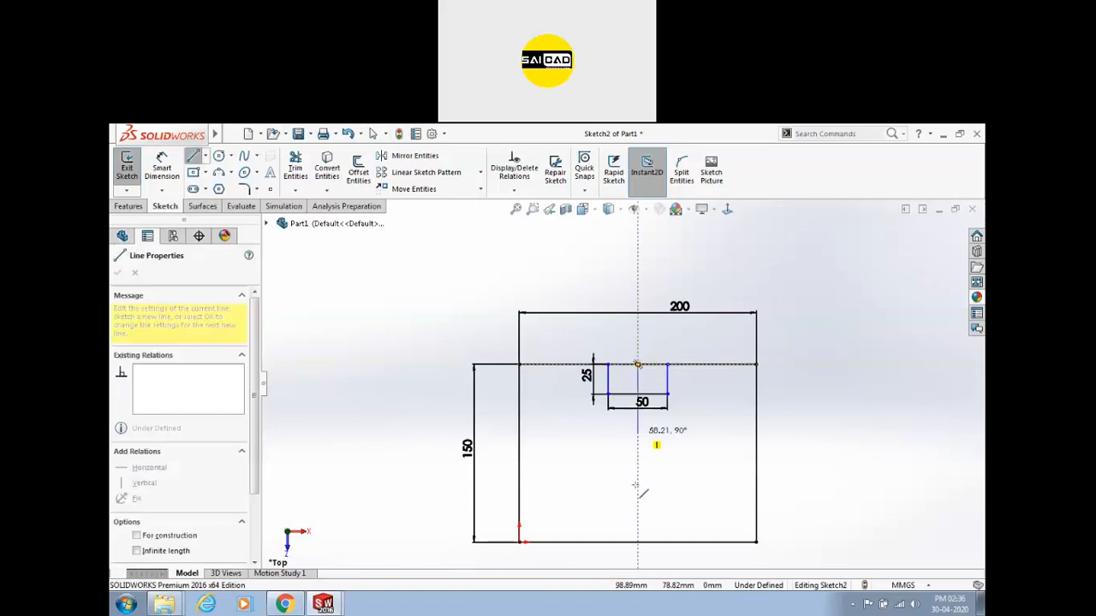
pyautogui.click(638, 542)
pyautogui.press('Escape')
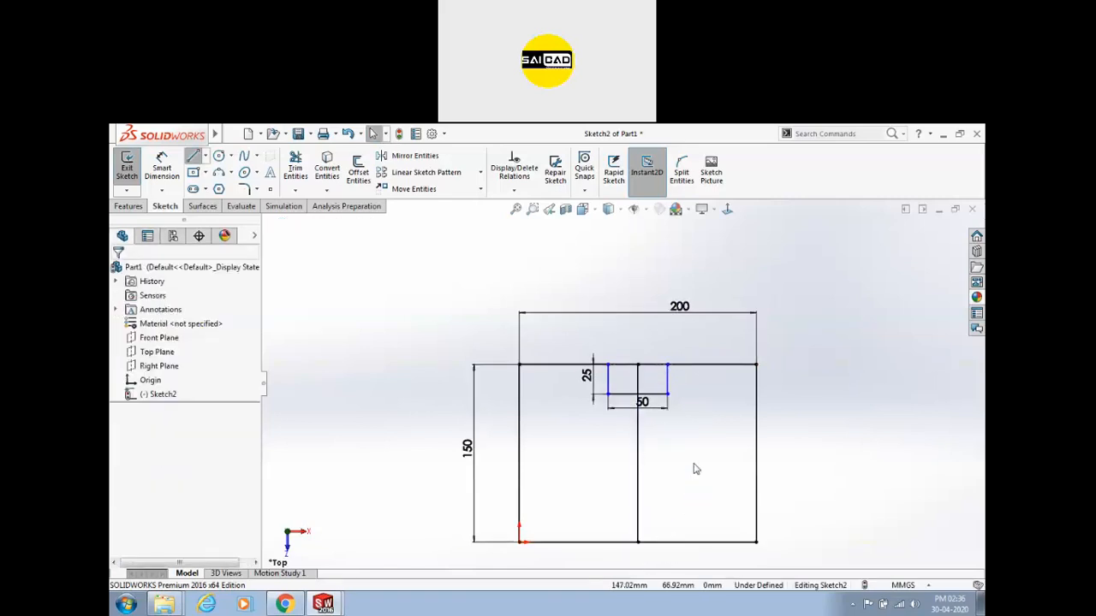
pyautogui.click(639, 453)
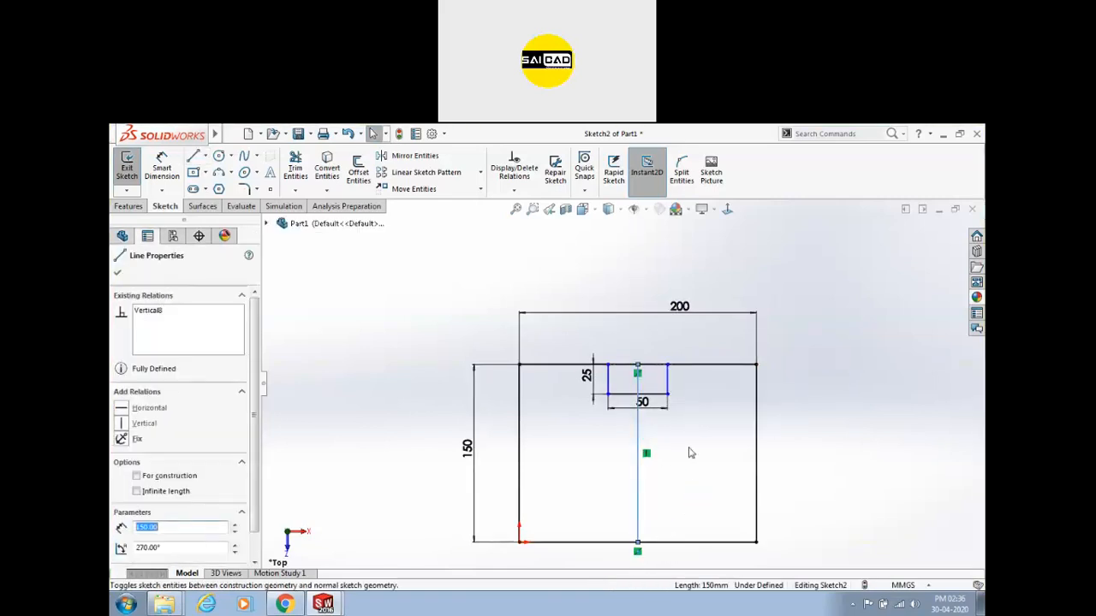
pyautogui.click(636, 454)
pyautogui.click(651, 486)
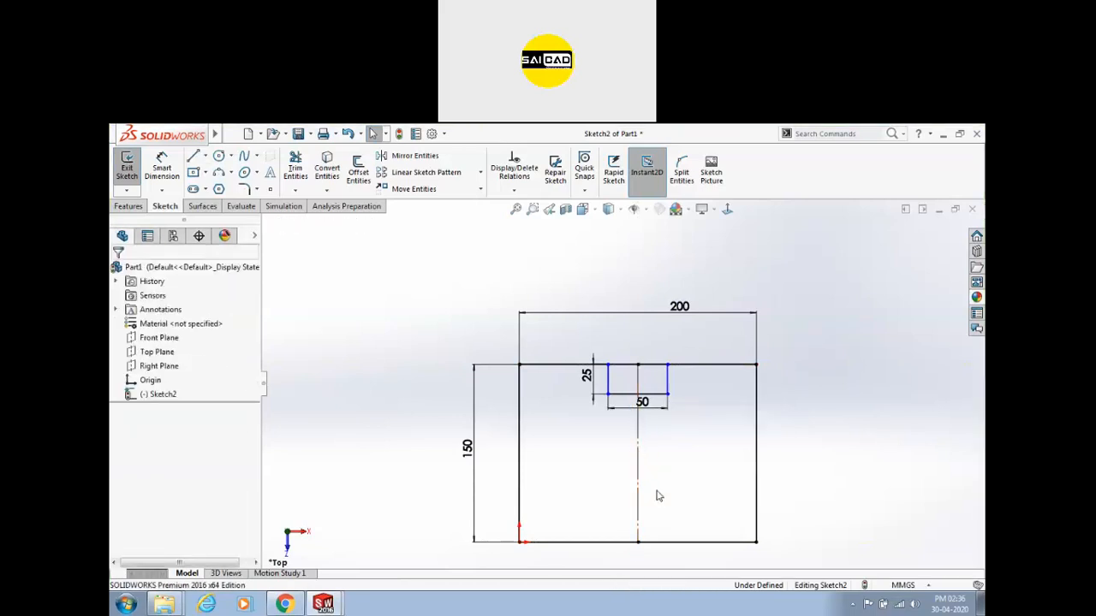
pyautogui.click(645, 476)
pyautogui.press('Delete')
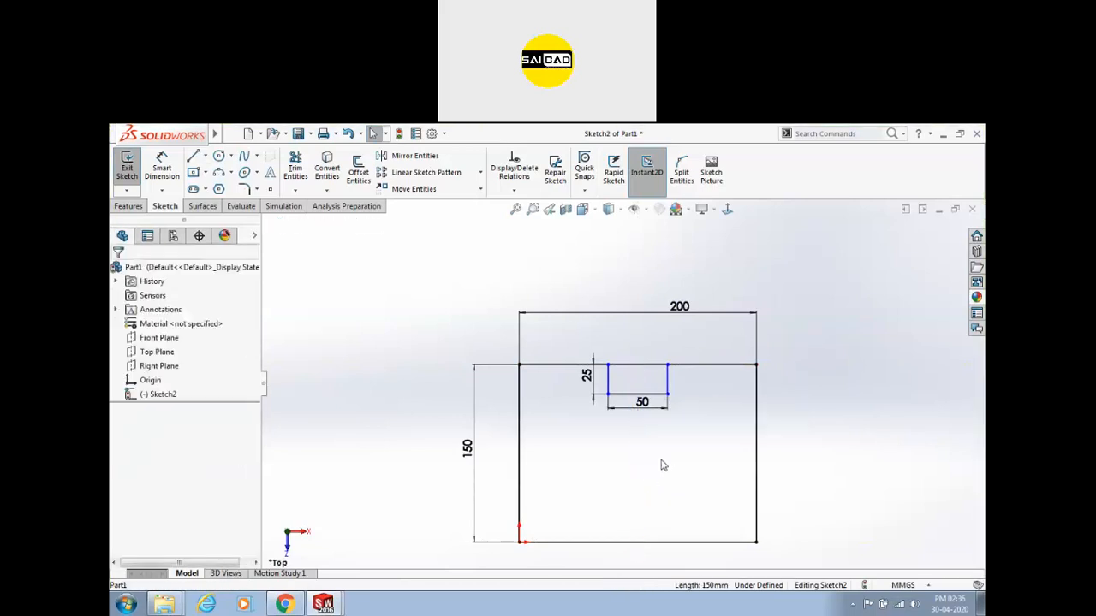
# Draw a vertical line beside the rectangle and delete the stray diagonal line.
pyautogui.press('l')
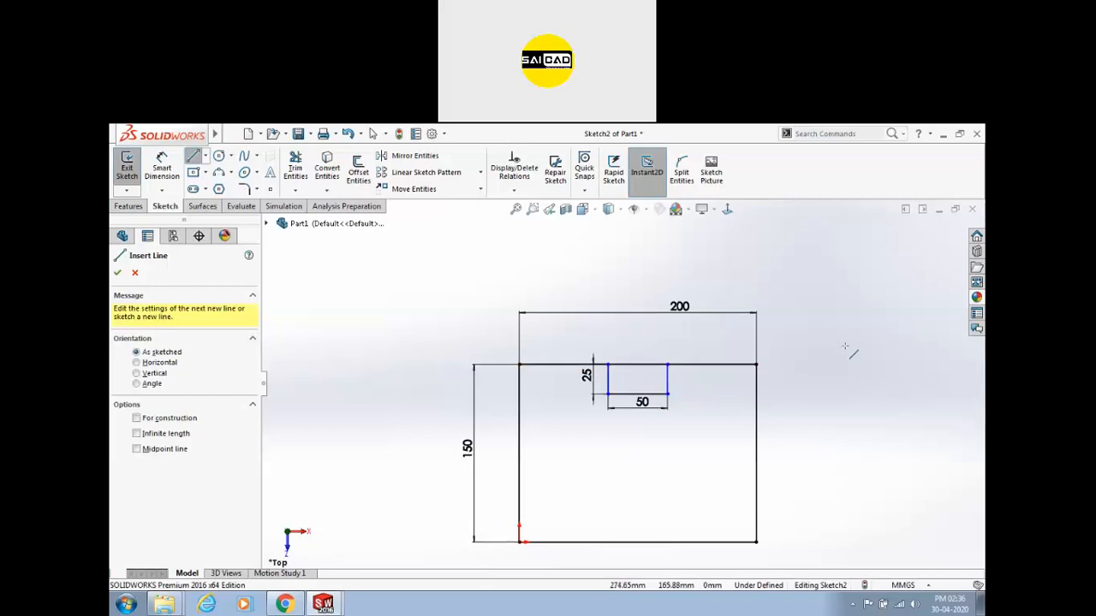
pyautogui.click(845, 347)
pyautogui.click(845, 428)
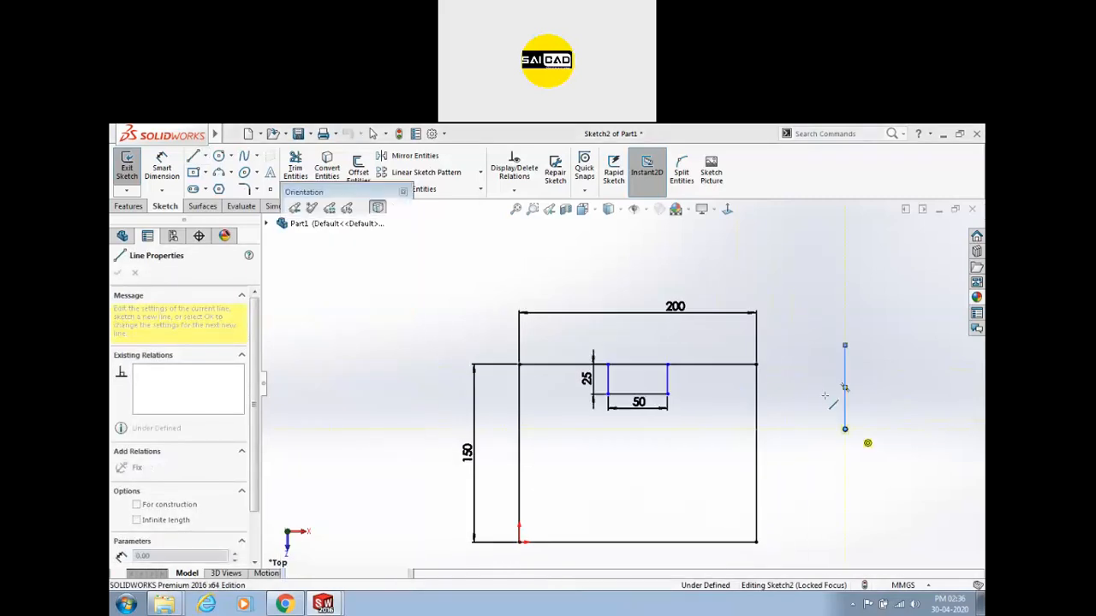
pyautogui.press('Escape')
pyautogui.click(833, 410)
pyautogui.click(820, 419)
pyautogui.click(832, 407)
pyautogui.press('Delete')
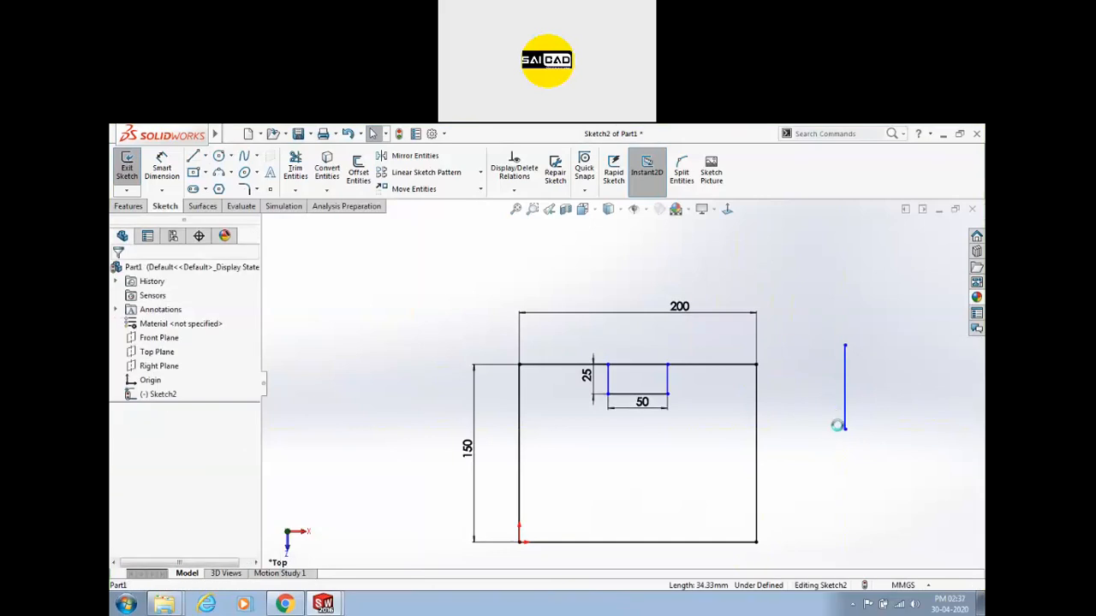
# Make the side line construction geometry, stretch its top end upward, then delete it.
pyautogui.click(846, 421)
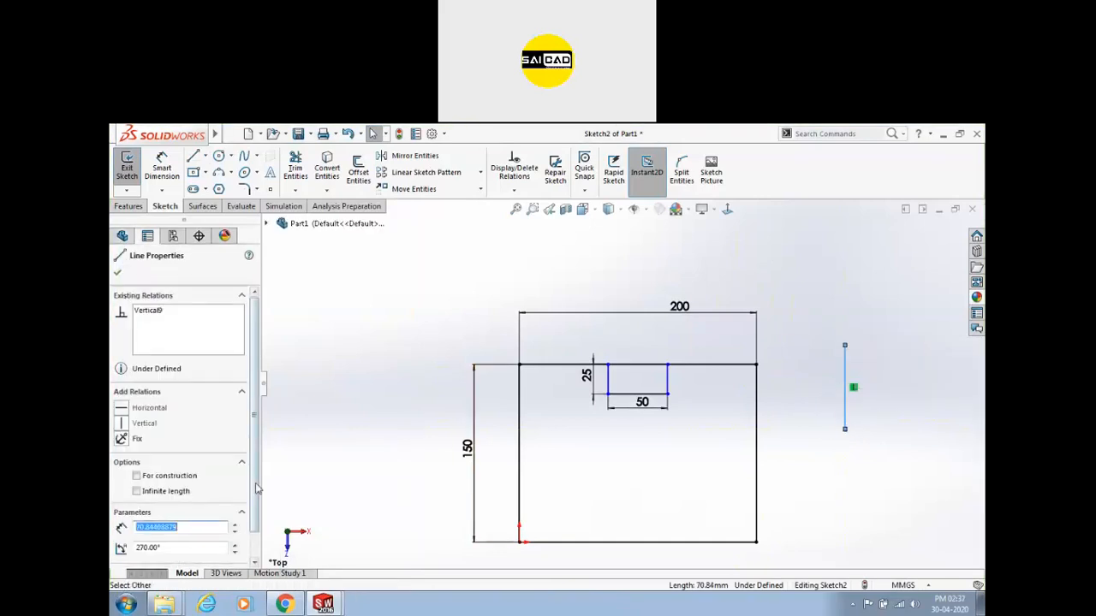
pyautogui.scroll(-1, 155, 464)
pyautogui.click(167, 458)
pyautogui.click(302, 466)
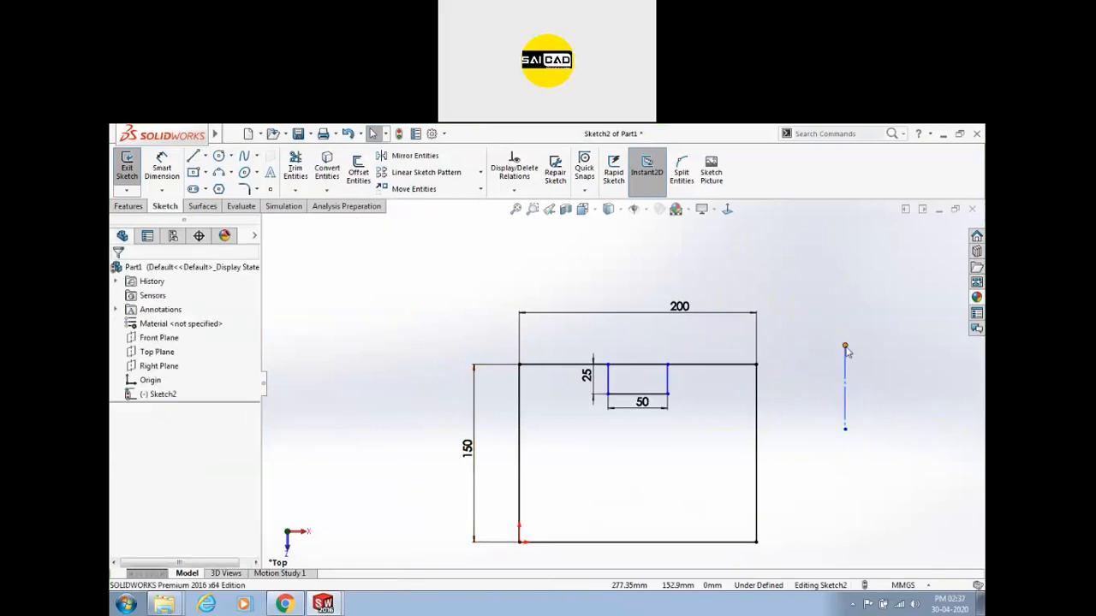
pyautogui.moveTo(844, 346); pyautogui.dragTo(813, 271)
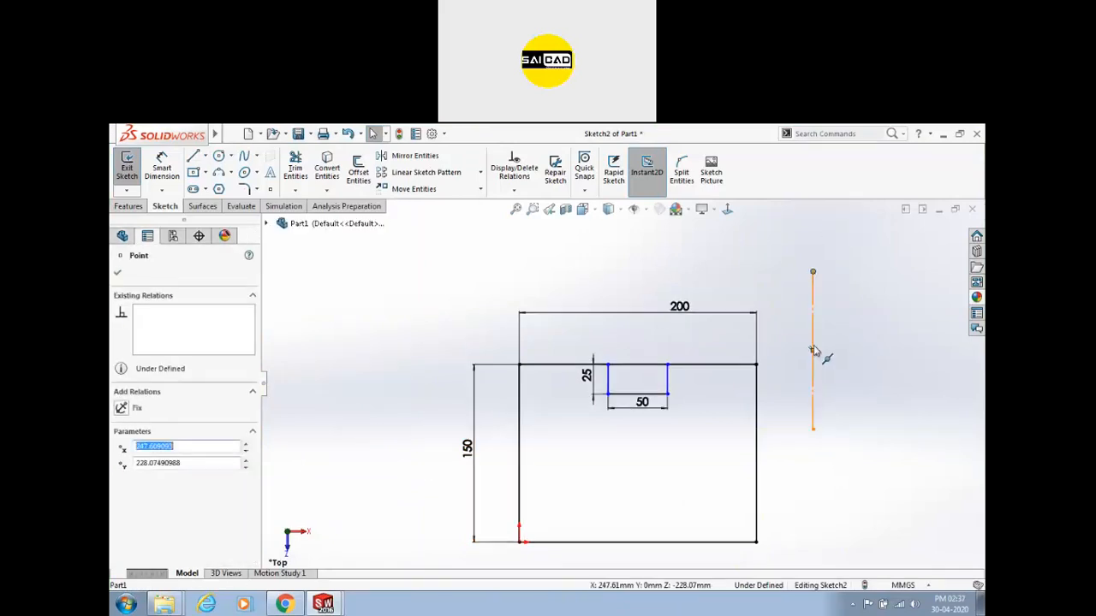
pyautogui.scroll(-1, 762, 357)
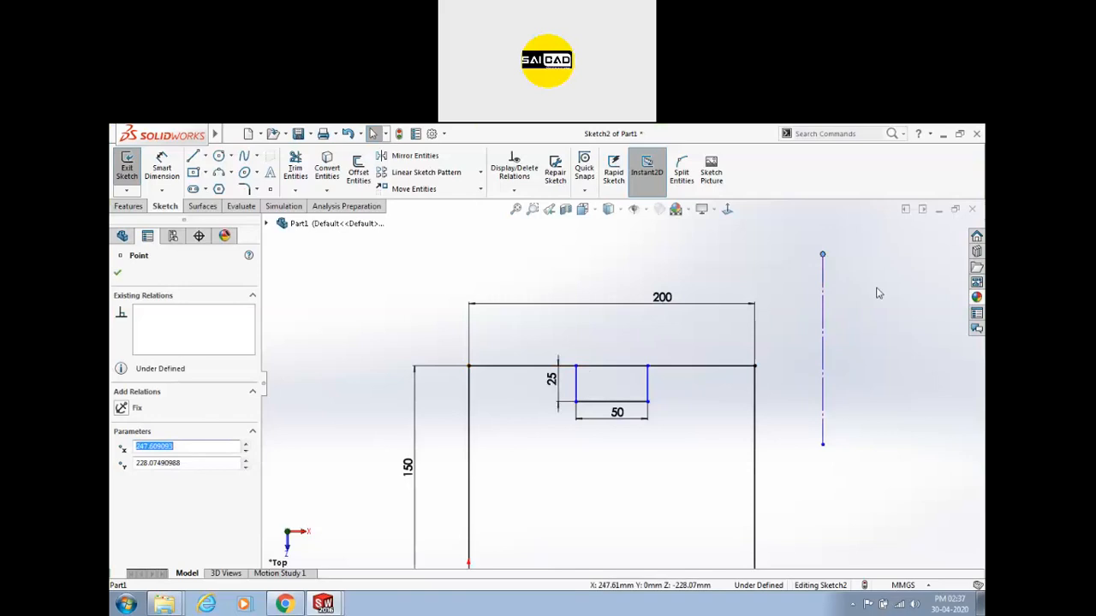
pyautogui.moveTo(862, 299); pyautogui.dragTo(791, 403)
pyautogui.press('Delete')
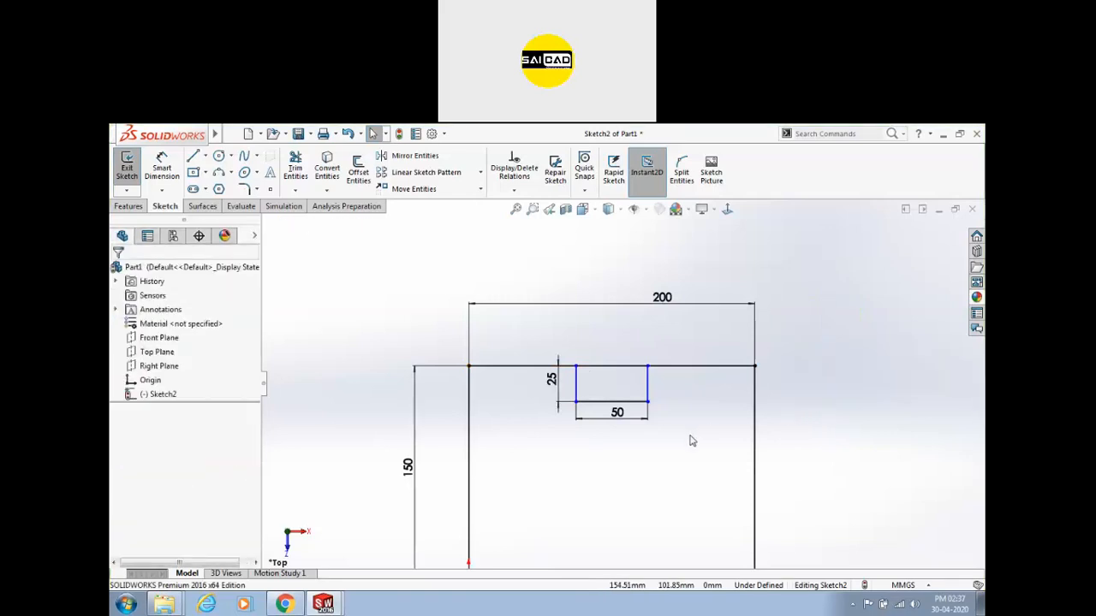
# Draw a construction line from the top edge's midpoint down to the bottom edge.
pyautogui.press('l')
pyautogui.click(611, 367)
pyautogui.scroll(3, 618, 376)
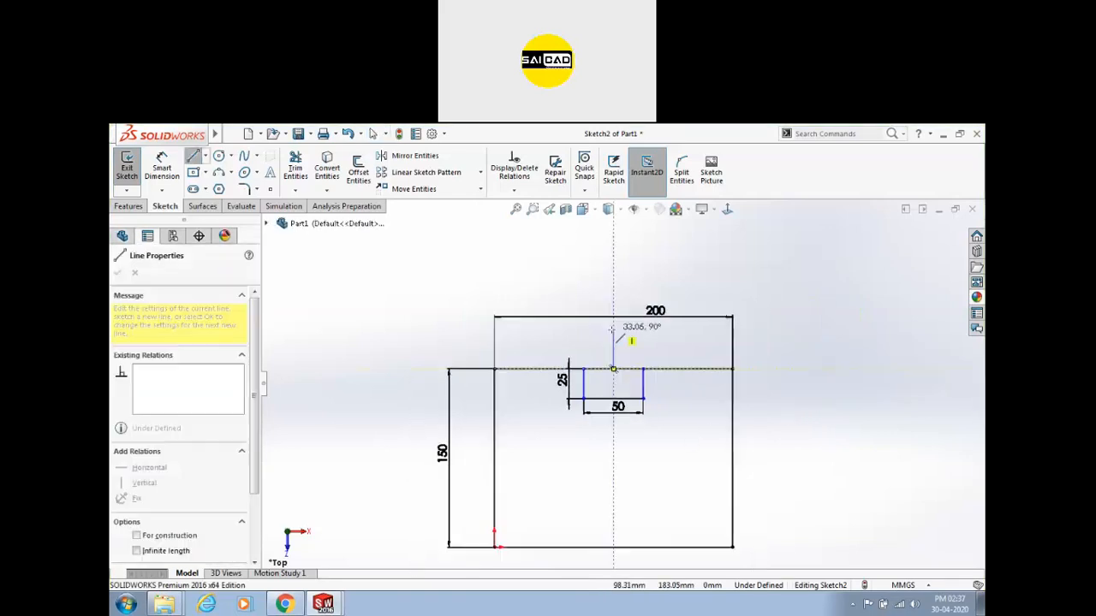
pyautogui.click(616, 496)
pyautogui.press('Escape')
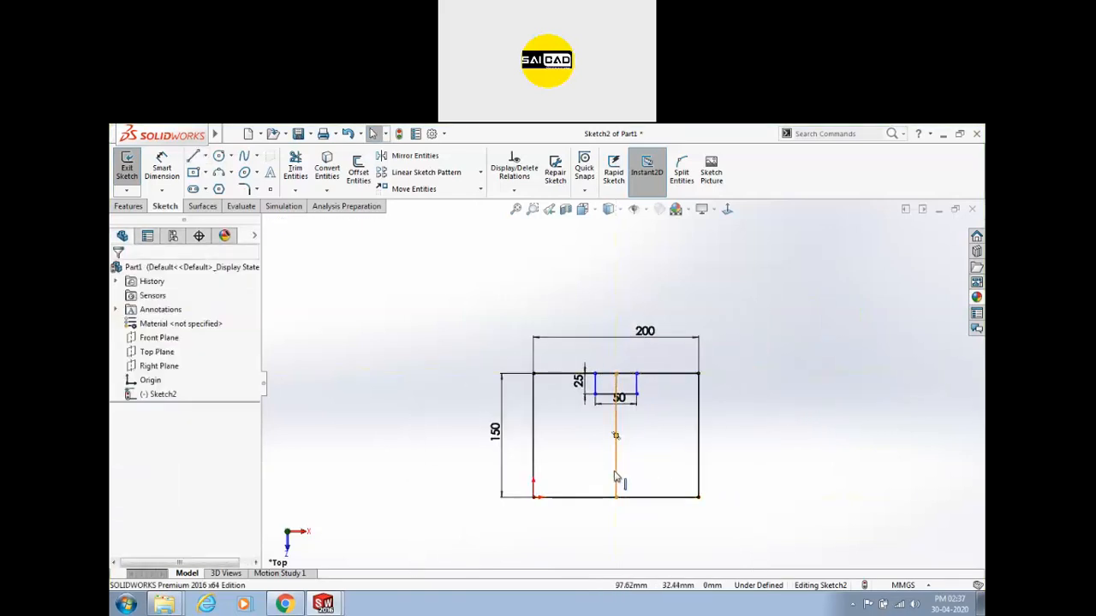
pyautogui.click(616, 438)
pyautogui.click(652, 434)
pyautogui.click(769, 485)
pyautogui.scroll(-5, 625, 420)
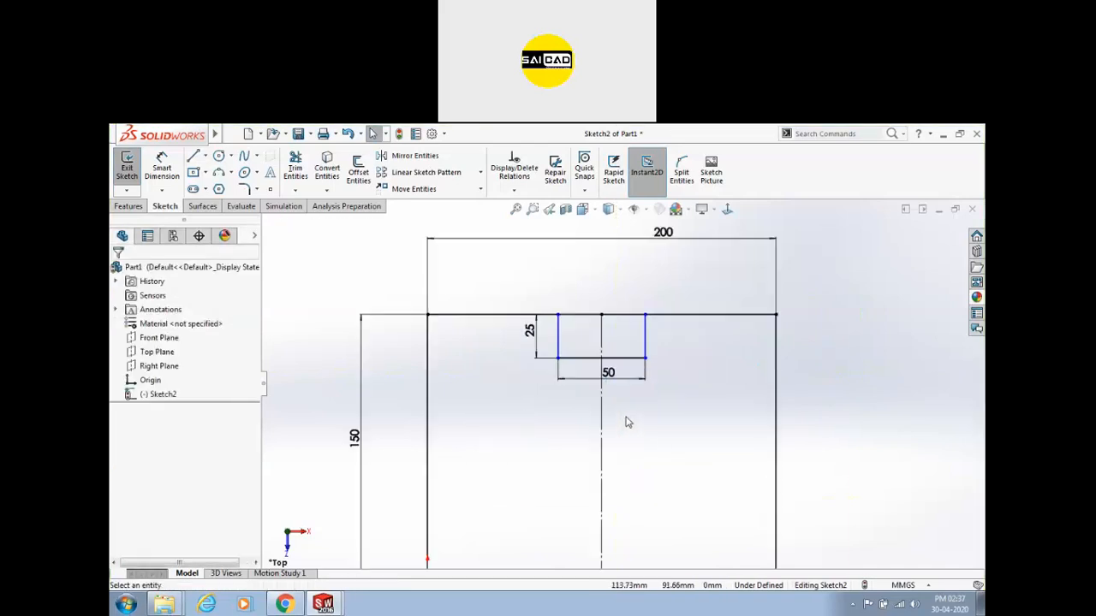
# Drag the notch's top-right corner to shift the notch sideways along the top edge.
pyautogui.click(705, 316)
pyautogui.moveTo(708, 330); pyautogui.dragTo(653, 321)
pyautogui.press('Escape')
pyautogui.click(690, 383)
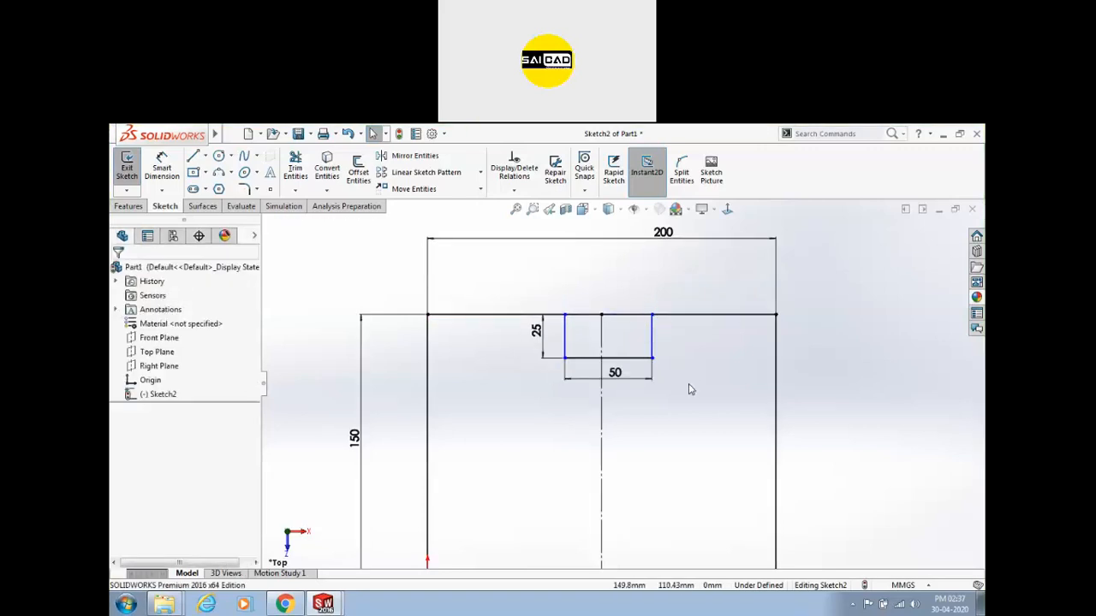
# Make both notch sides symmetric about the vertical centreline.
pyautogui.click(653, 334)
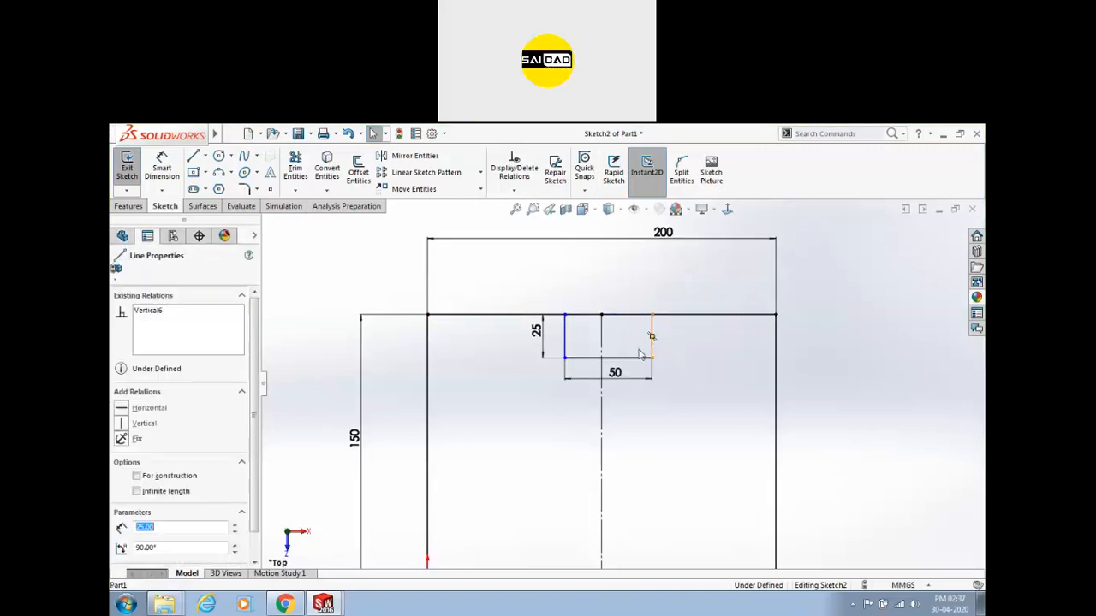
pyautogui.keyDown('ctrl'); pyautogui.click(565, 347); pyautogui.keyUp('ctrl')
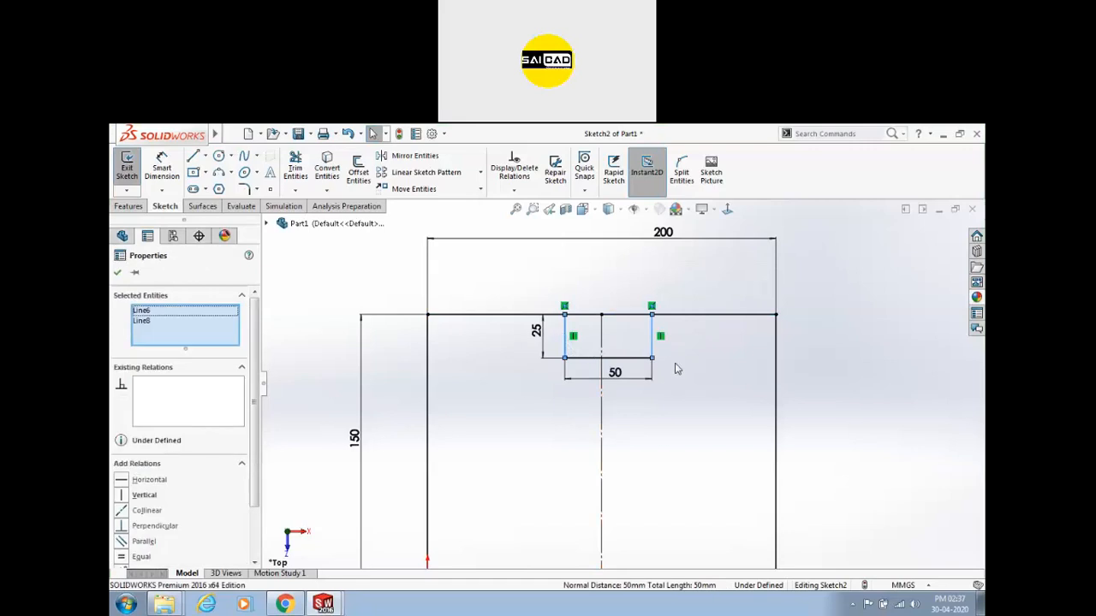
pyautogui.keyDown('ctrl'); pyautogui.click(603, 381); pyautogui.keyUp('ctrl')
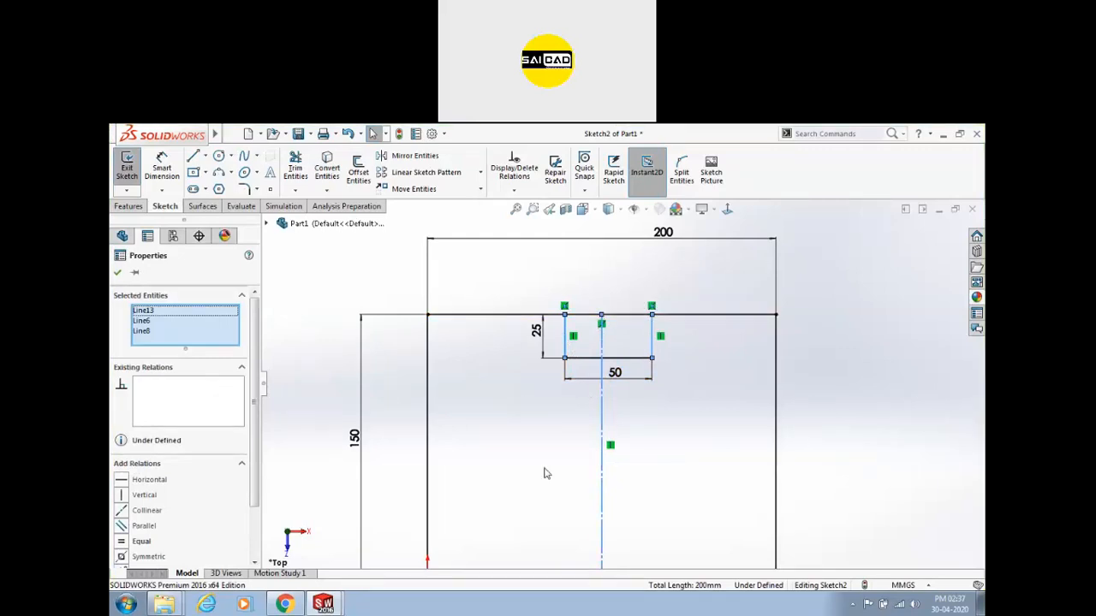
pyautogui.scroll(-2, 214, 479)
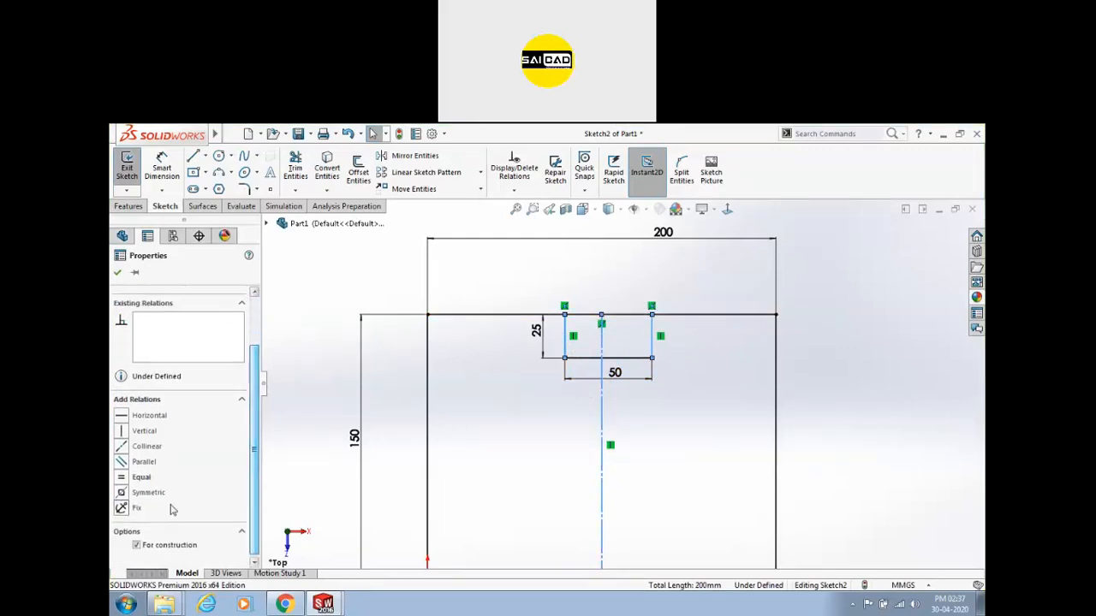
pyautogui.click(121, 493)
pyautogui.click(548, 433)
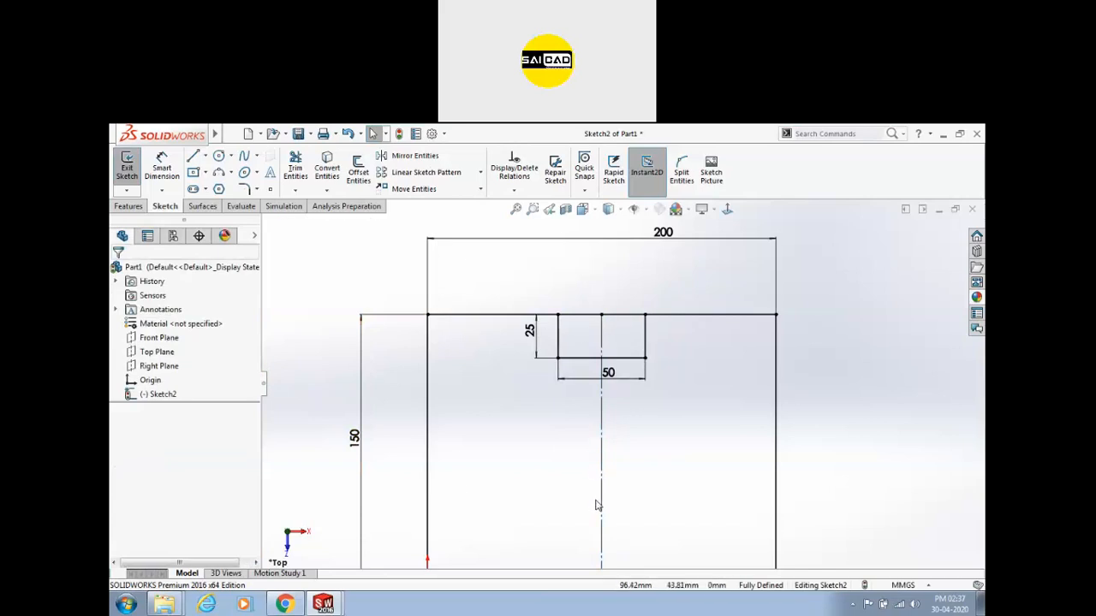
pyautogui.scroll(2, 655, 349)
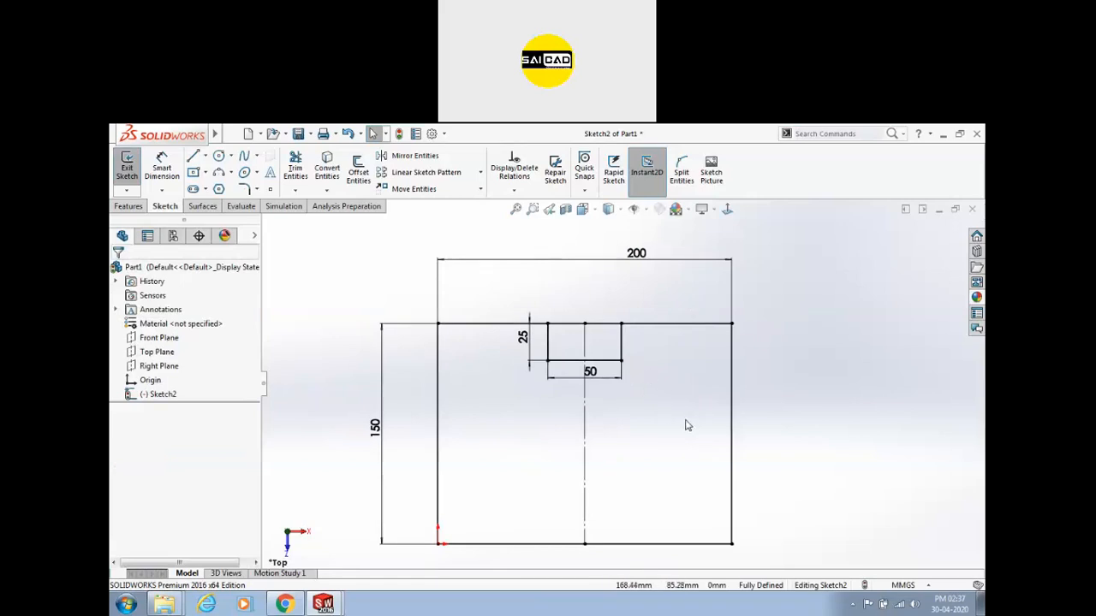
pyautogui.click(587, 421)
# Replace the old centreline with a construction line from top-edge midpoint to bottom edge.
pyautogui.press('Delete')
pyautogui.press('l')
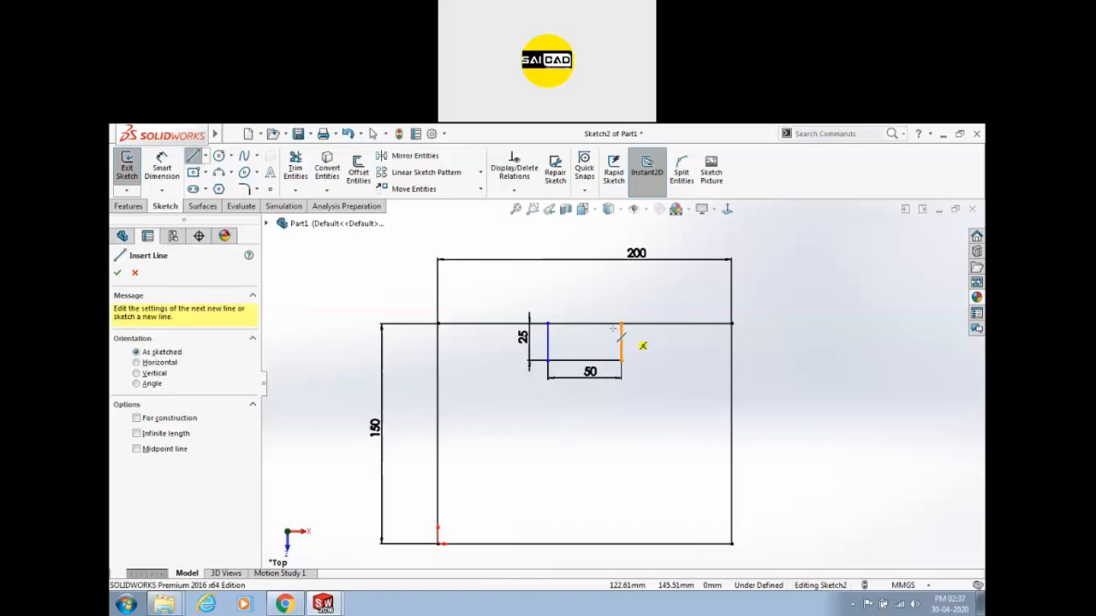
pyautogui.click(584, 323)
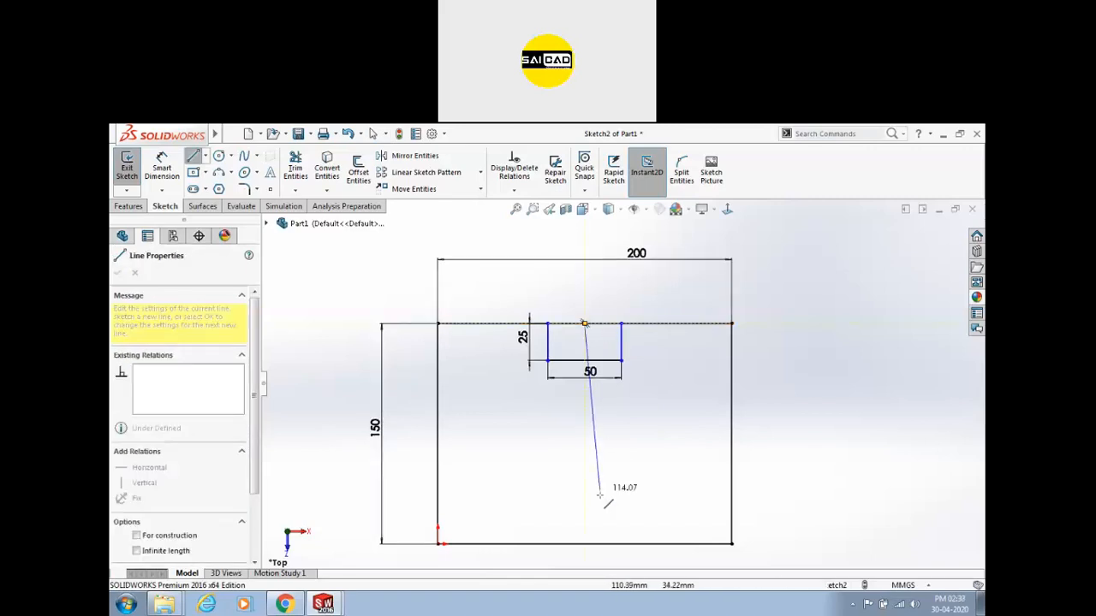
pyautogui.click(584, 544)
pyautogui.press('Escape')
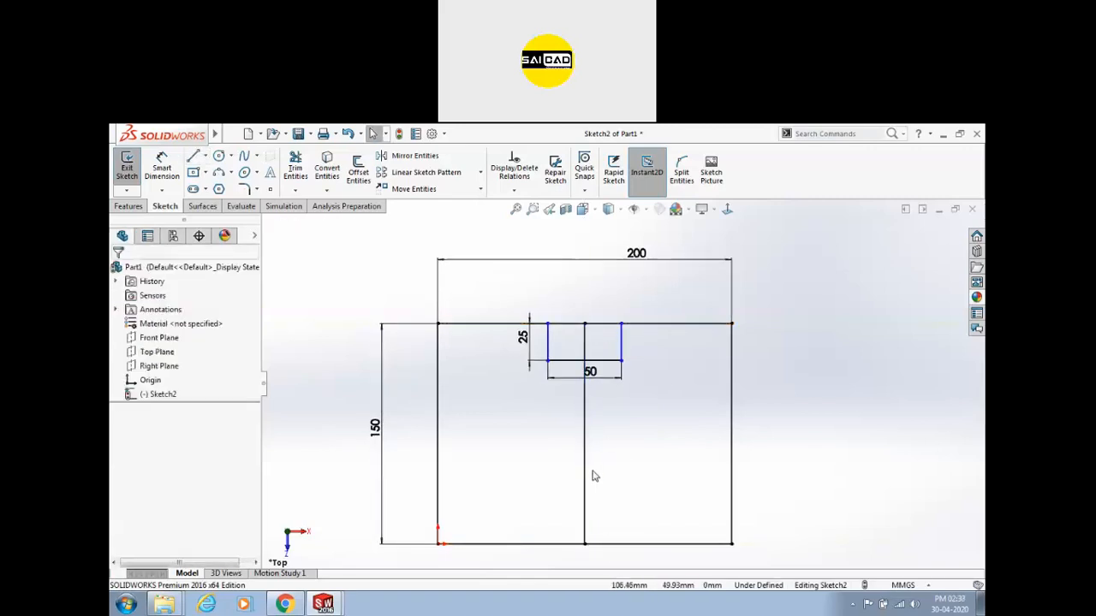
pyautogui.click(585, 437)
pyautogui.click(629, 428)
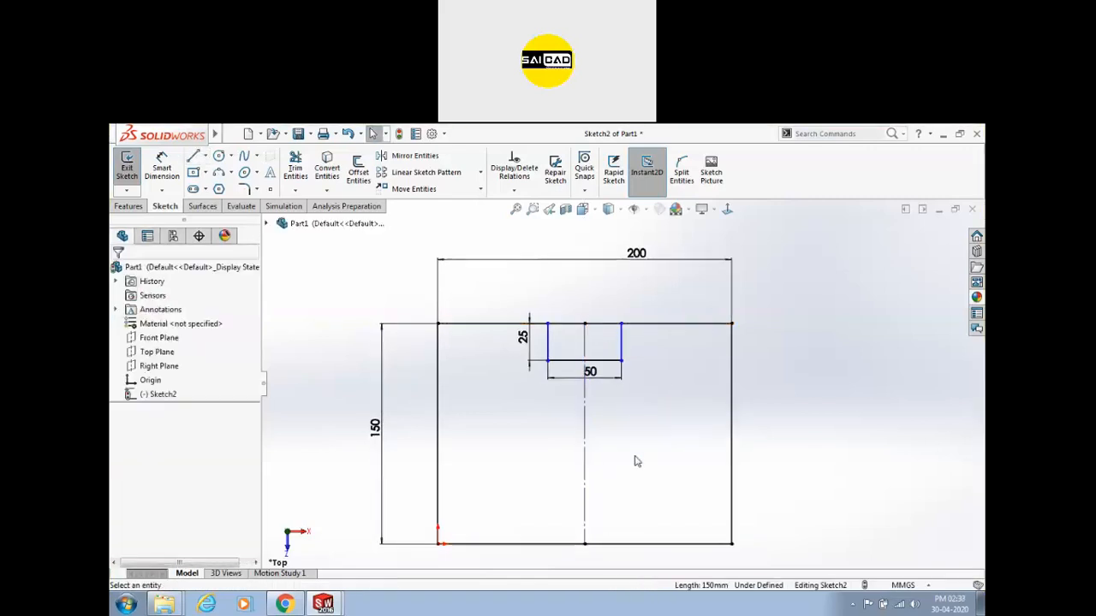
# Add a Symmetric relation between the notch's left and right sides about the centreline.
pyautogui.click(547, 324)
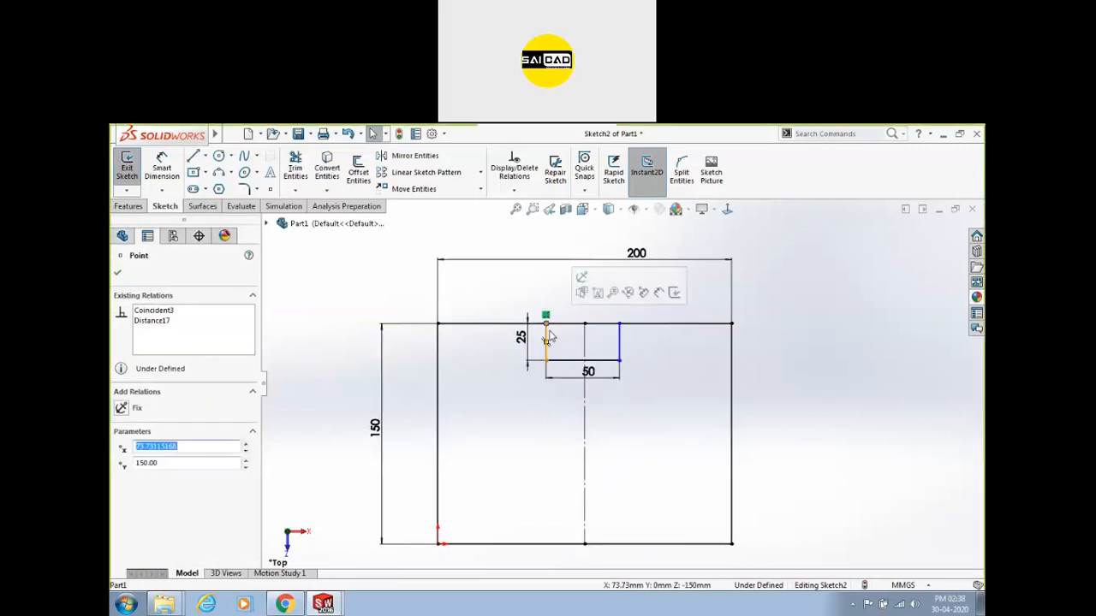
pyautogui.click(547, 342)
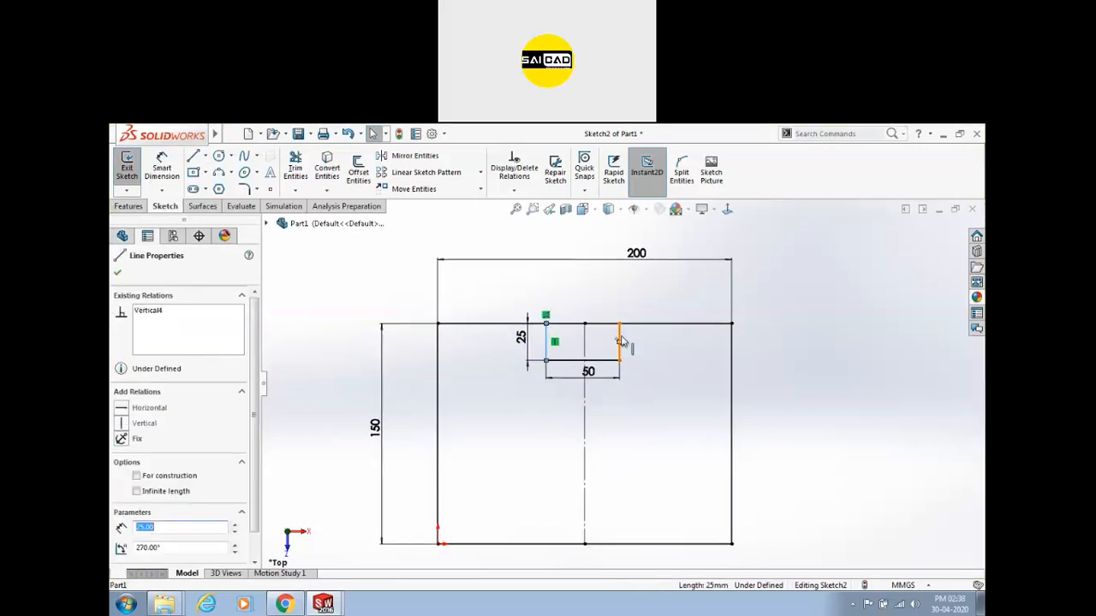
pyautogui.keyDown('ctrl'); pyautogui.click(620, 342); pyautogui.keyUp('ctrl')
pyautogui.keyDown('ctrl'); pyautogui.click(583, 386); pyautogui.keyUp('ctrl')
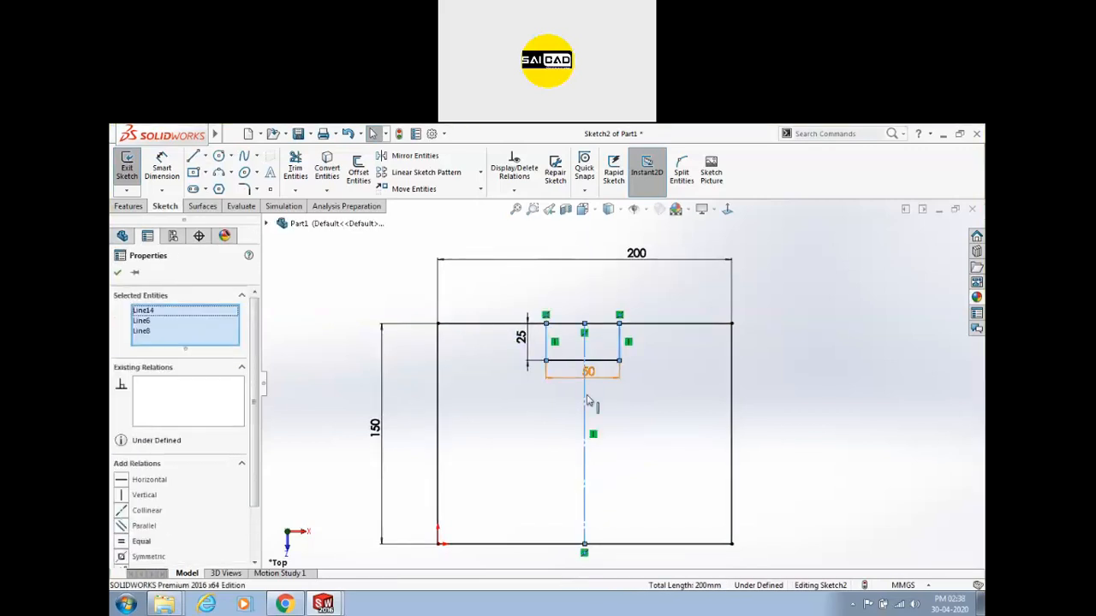
pyautogui.click(141, 556)
pyautogui.click(293, 472)
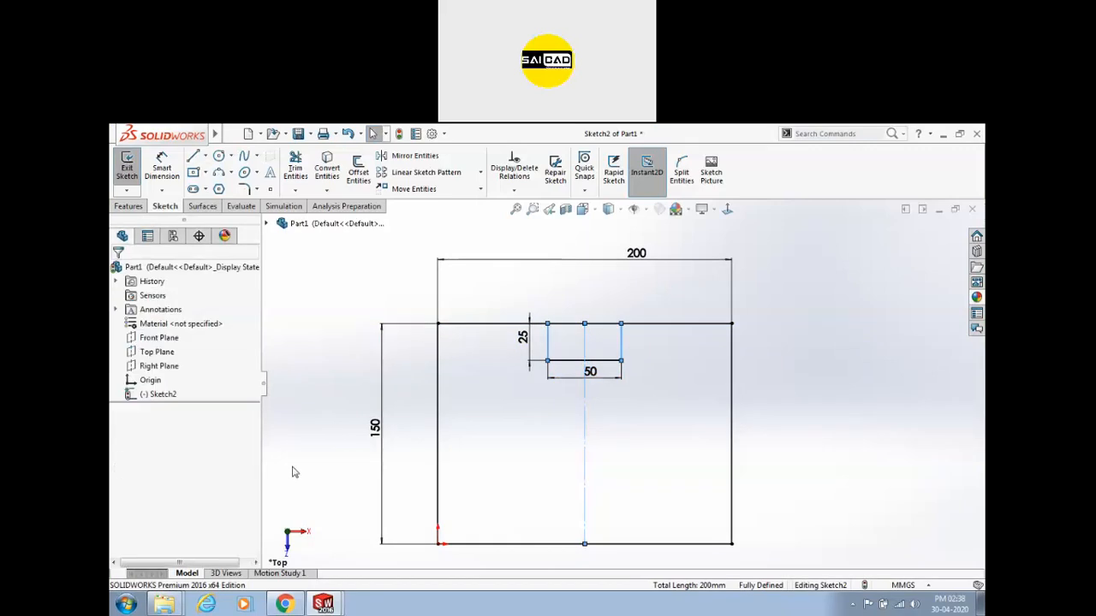
pyautogui.scroll(2, 610, 415)
pyautogui.scroll(-3, 590, 389)
pyautogui.scroll(3, 685, 421)
pyautogui.scroll(-5, 624, 360)
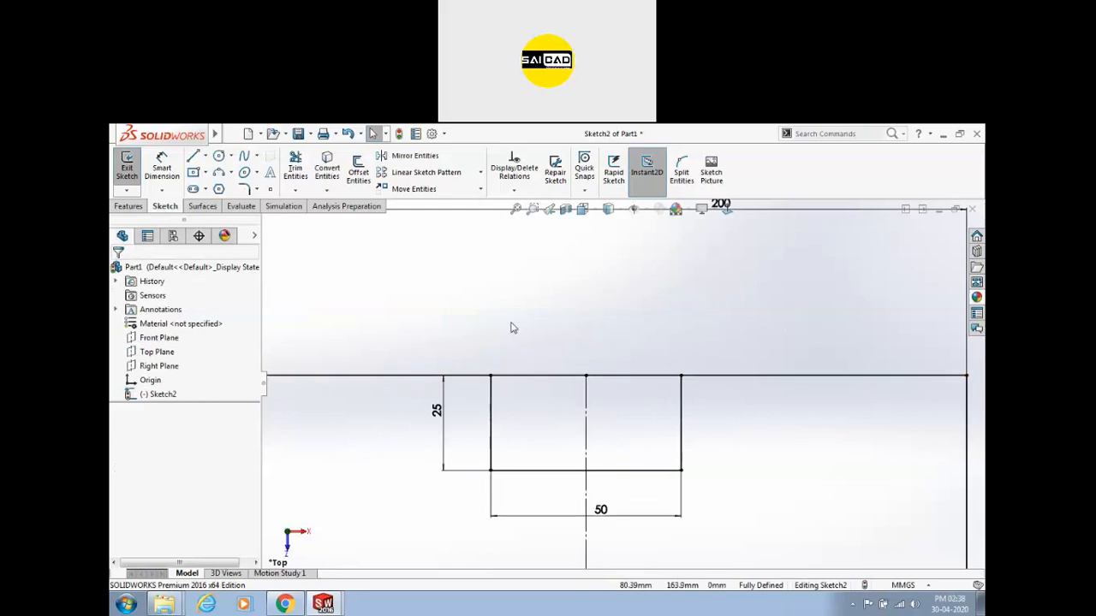
# Trim away the top-edge segment spanning the notch opening using power trim and trim to closest.
pyautogui.click(296, 171)
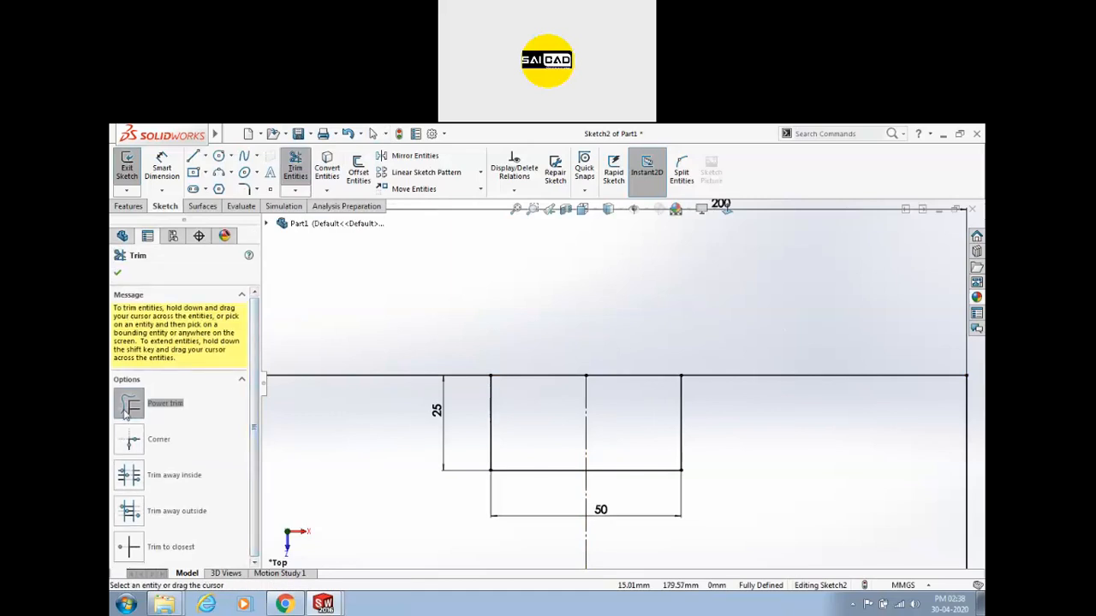
pyautogui.moveTo(514, 360); pyautogui.dragTo(520, 387)
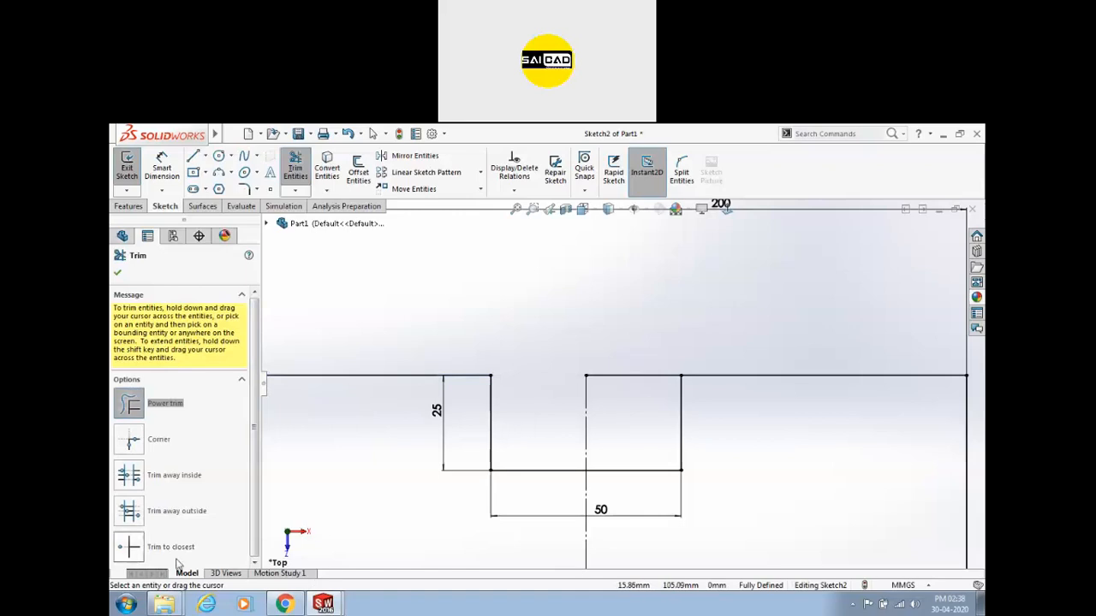
pyautogui.click(130, 553)
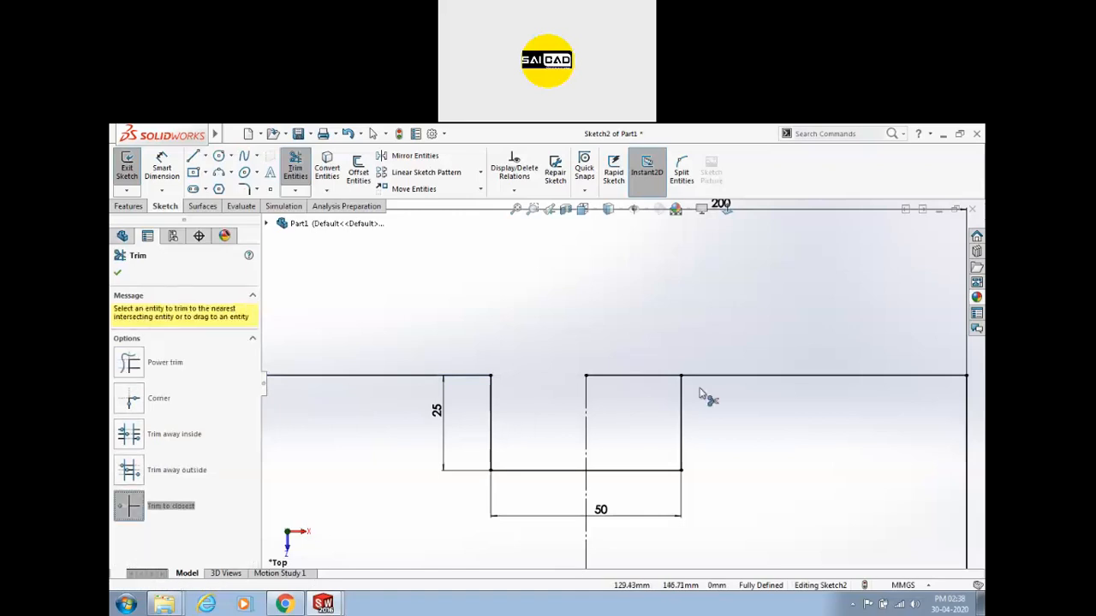
pyautogui.click(661, 383)
pyautogui.press('f')
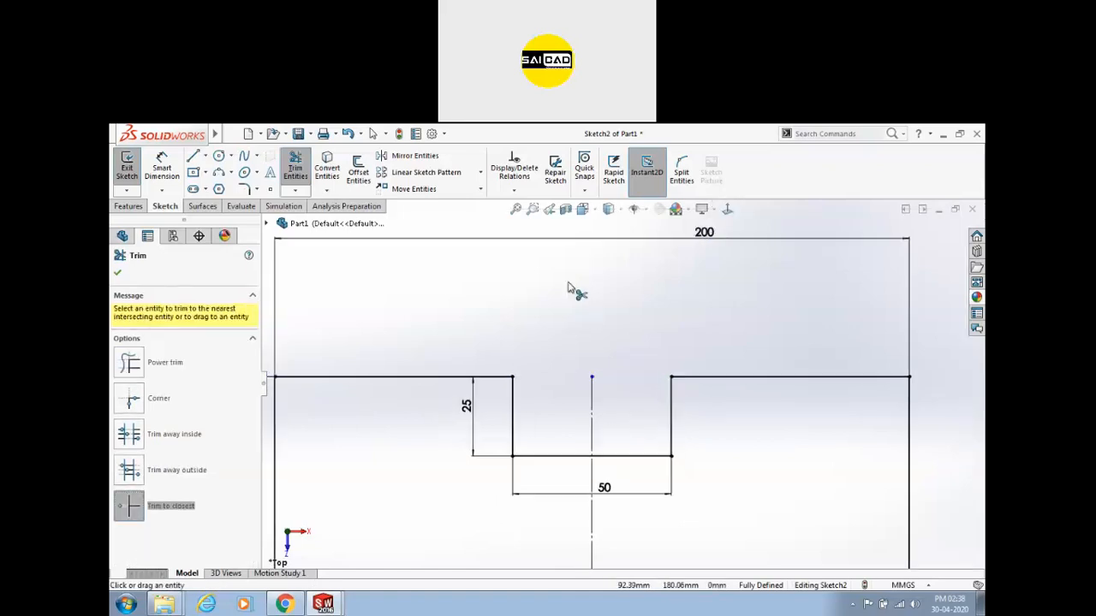
pyautogui.press('Escape')
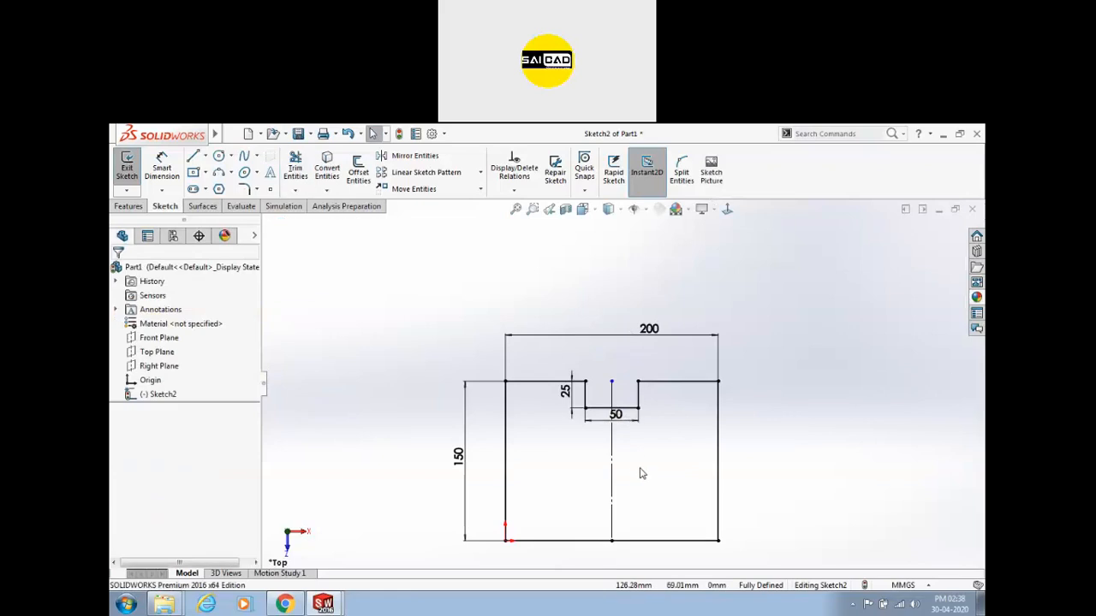
# Drag the centreline's top endpoint upward above the rectangle's top edge.
pyautogui.moveTo(611, 381); pyautogui.dragTo(611, 353)
pyautogui.click(660, 457)
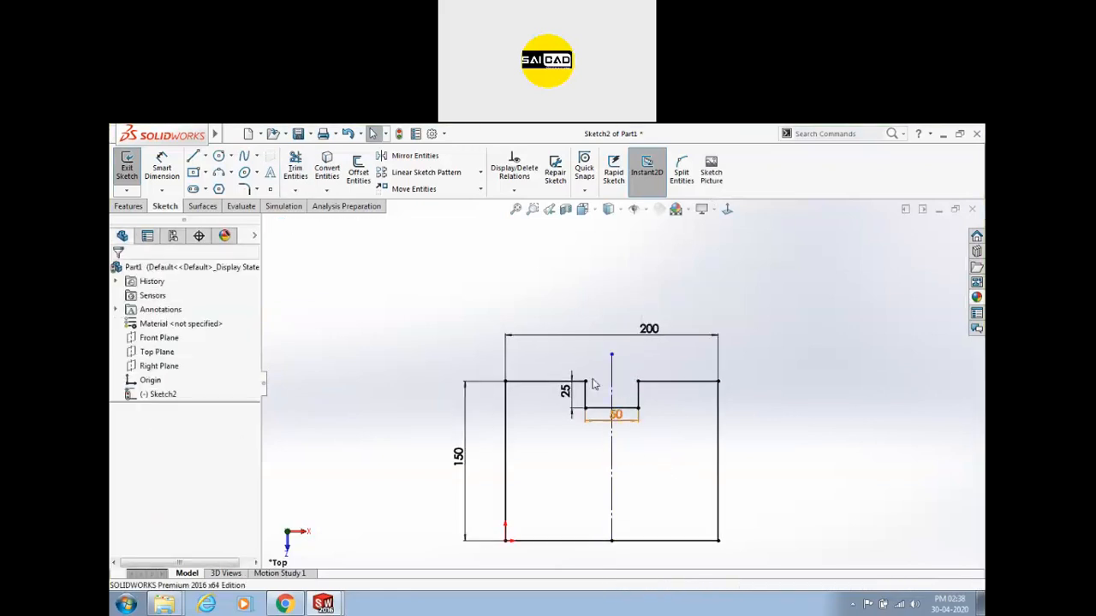
pyautogui.scroll(-3, 589, 414)
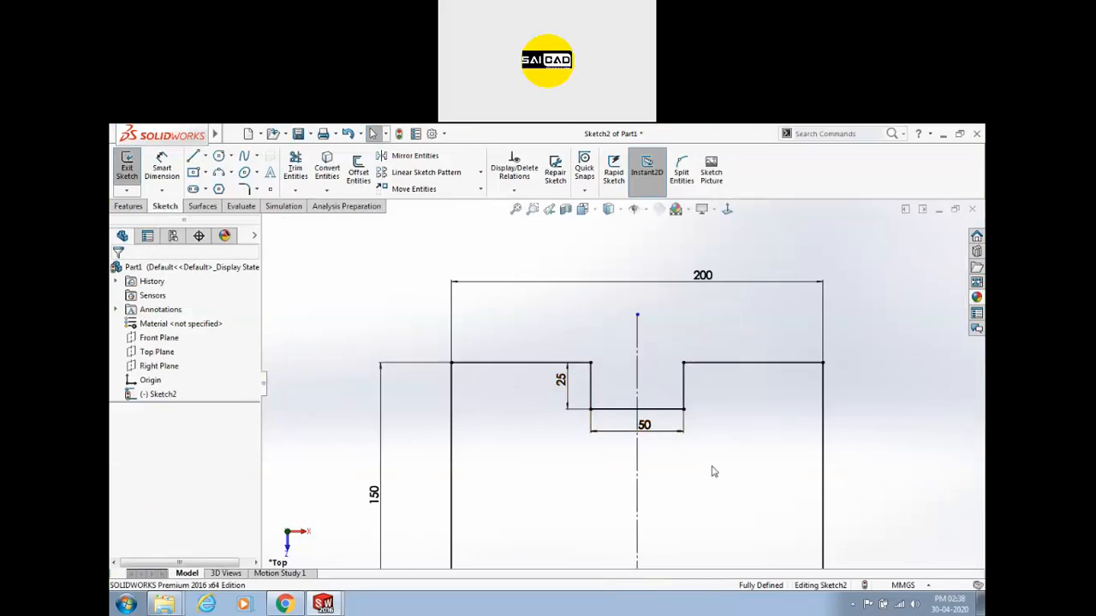
pyautogui.scroll(2, 612, 401)
pyautogui.scroll(-4, 591, 364)
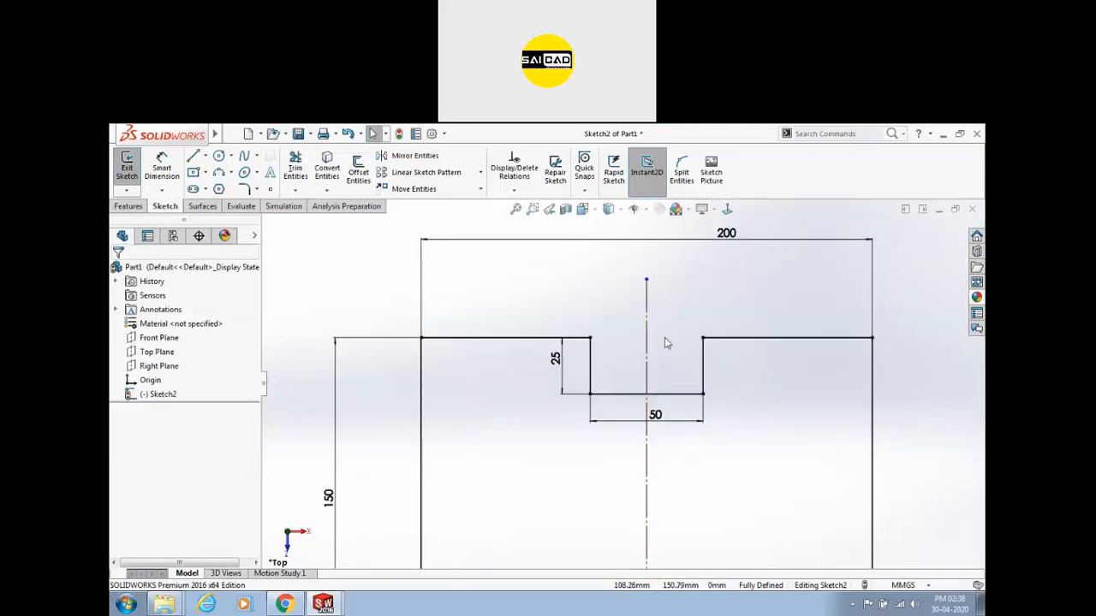
pyautogui.scroll(2, 638, 338)
pyautogui.scroll(4, 719, 408)
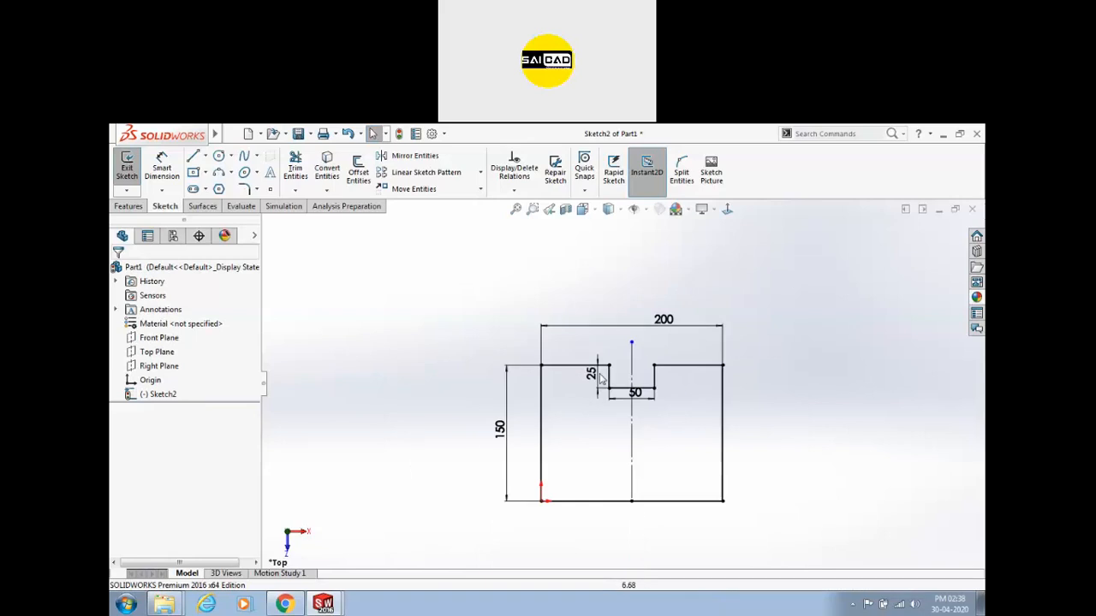
pyautogui.scroll(-4, 627, 485)
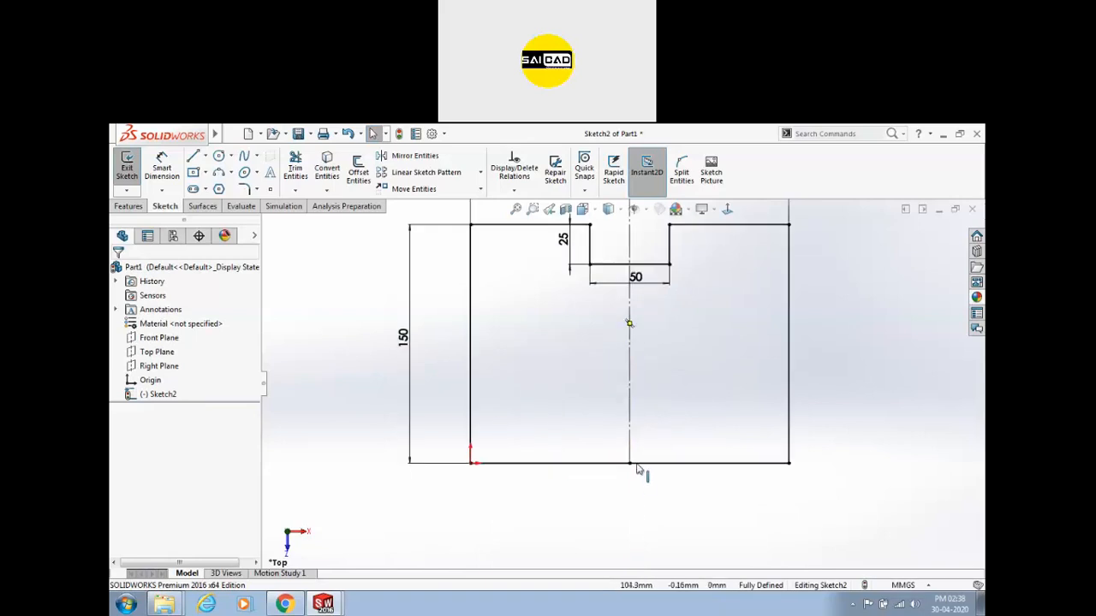
# Zoom to fit and reposition the centreline's top endpoint to X 100, Y 173.45.
pyautogui.press('f')
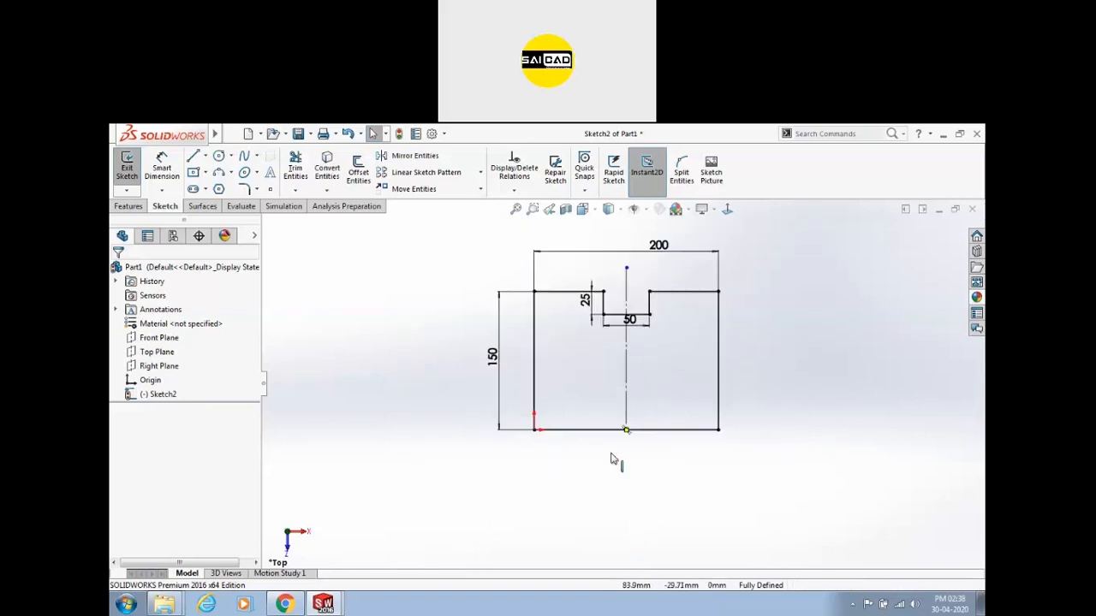
pyautogui.click(638, 291)
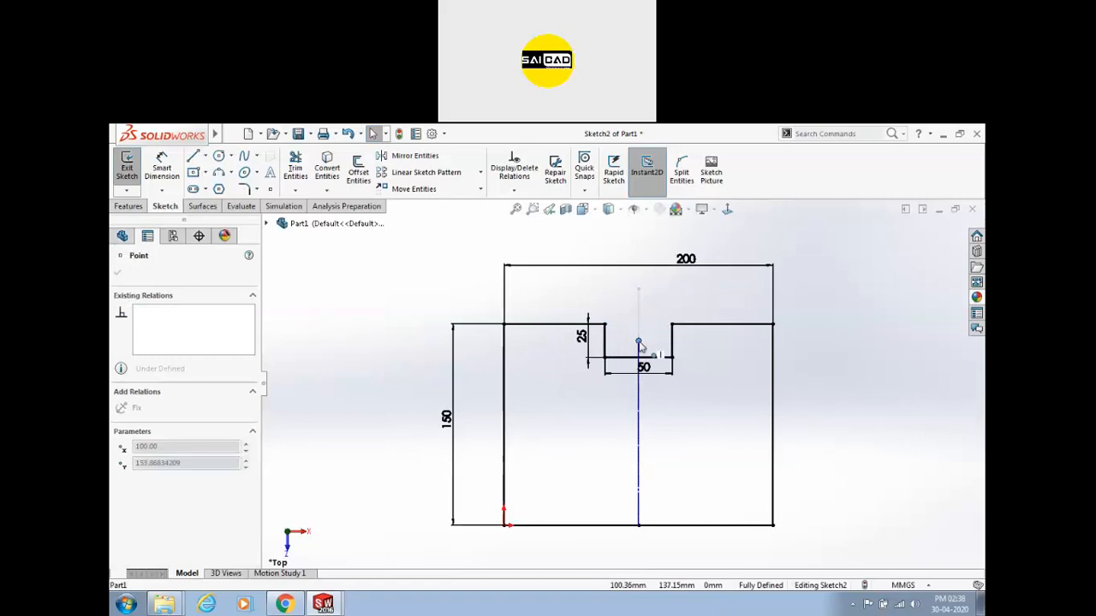
pyautogui.click(626, 305)
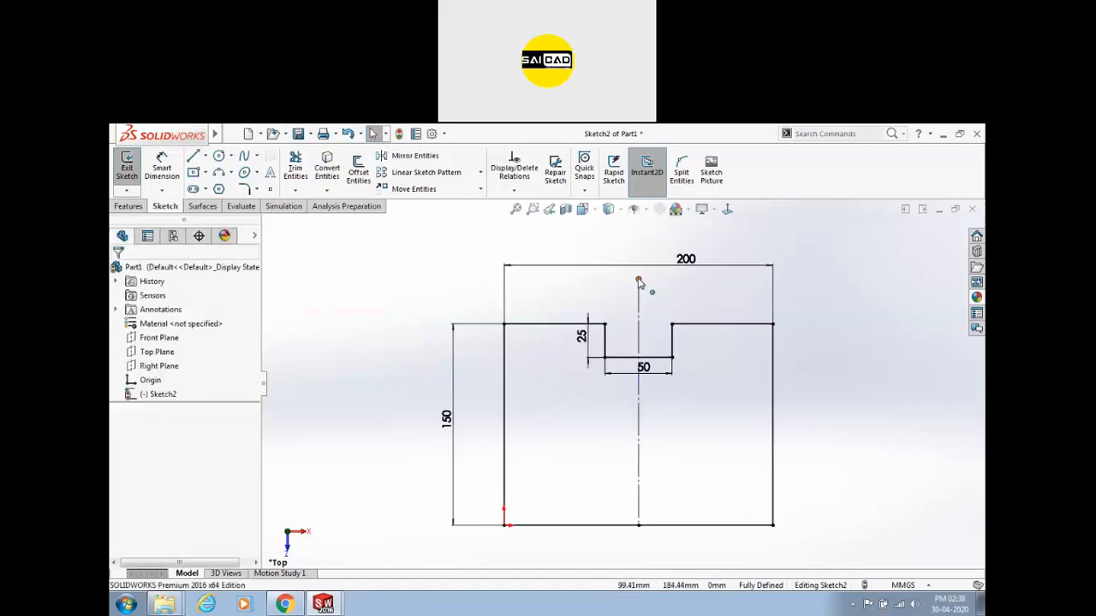
pyautogui.moveTo(637, 280)
pyautogui.mouseDown()
pyautogui.moveTo(644, 317)
pyautogui.moveTo(639, 292)
pyautogui.mouseUp()
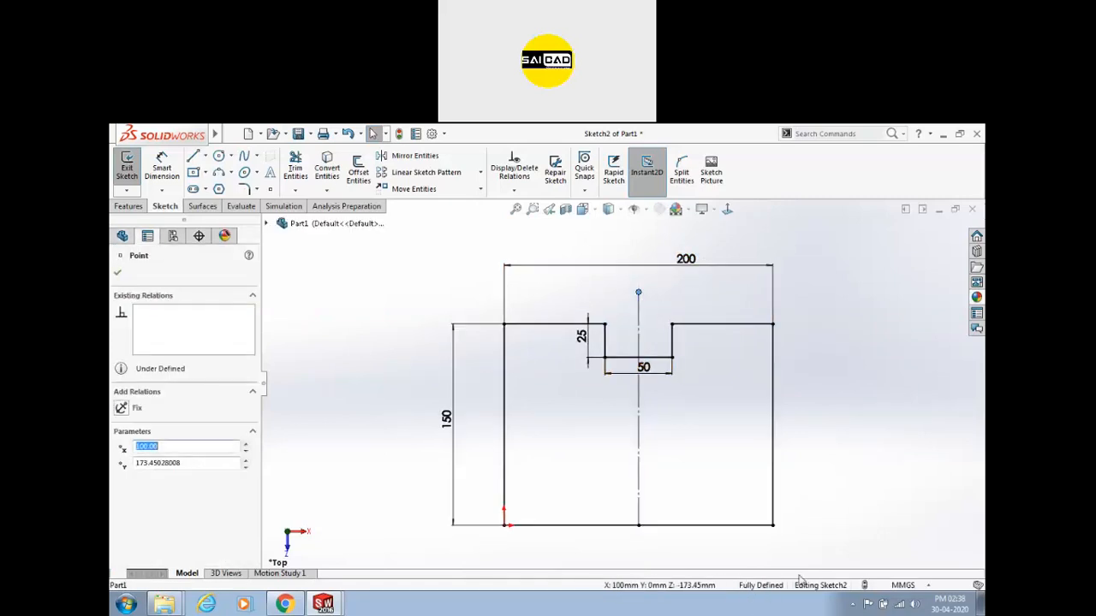
pyautogui.press('Escape')
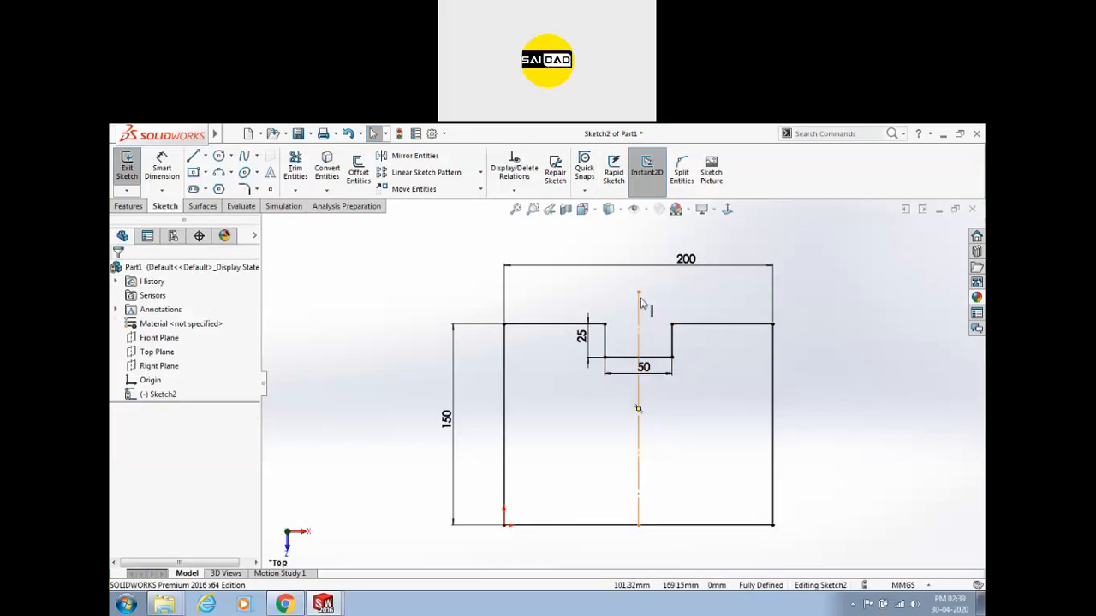
# Pull the centreline's top end down and make it horizontal with the notch's top-right corner.
pyautogui.moveTo(638, 293); pyautogui.dragTo(639, 333)
pyautogui.keyDown('ctrl'); pyautogui.click(672, 323); pyautogui.keyUp('ctrl')
pyautogui.click(707, 270)
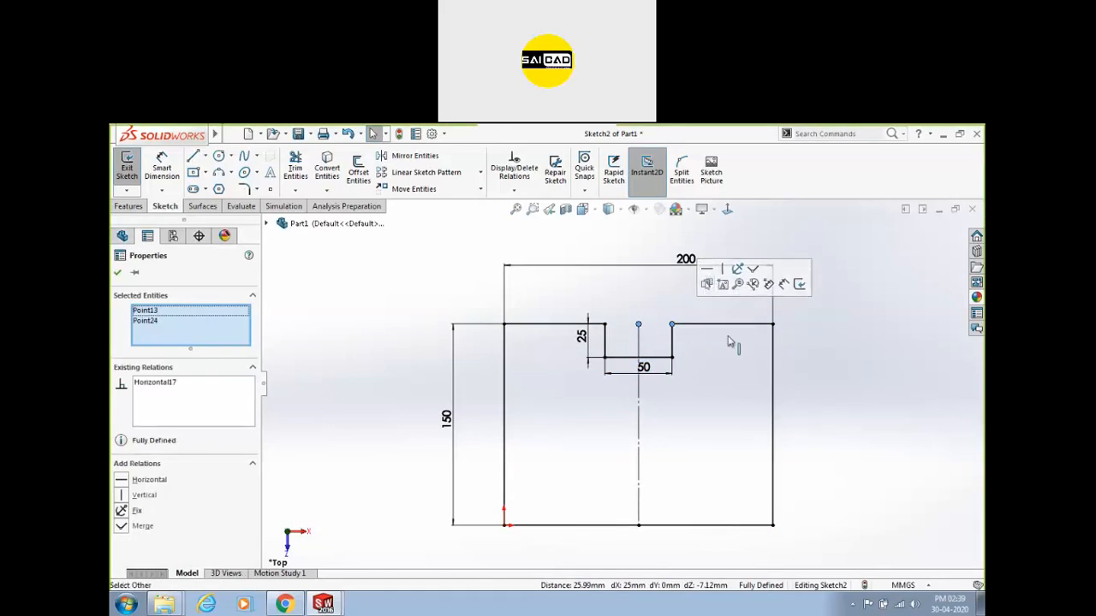
pyautogui.click(839, 387)
pyautogui.scroll(3, 773, 381)
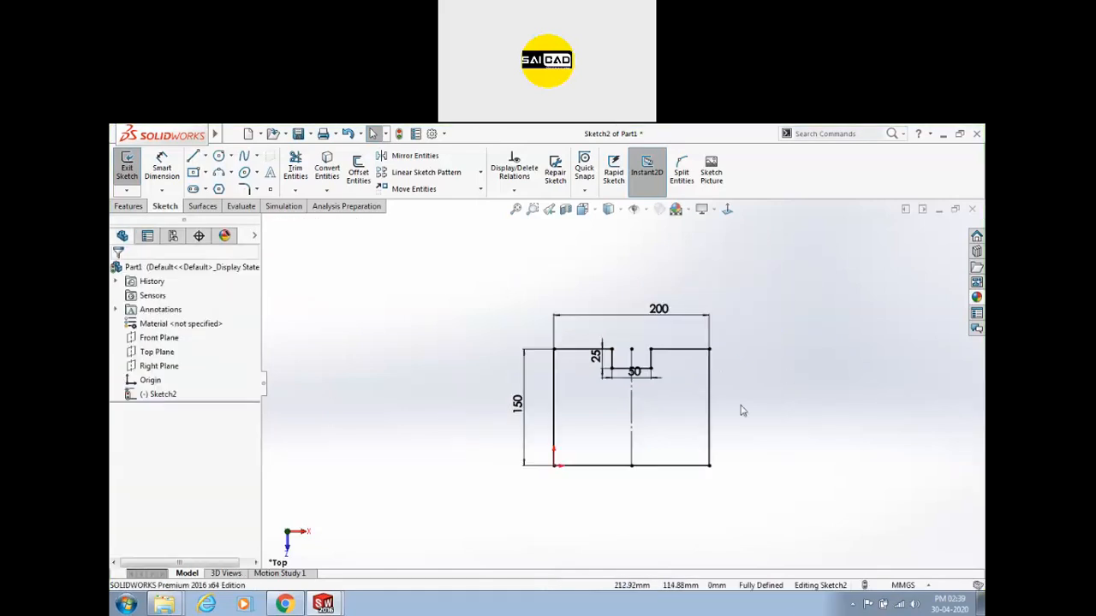
pyautogui.scroll(-2, 759, 404)
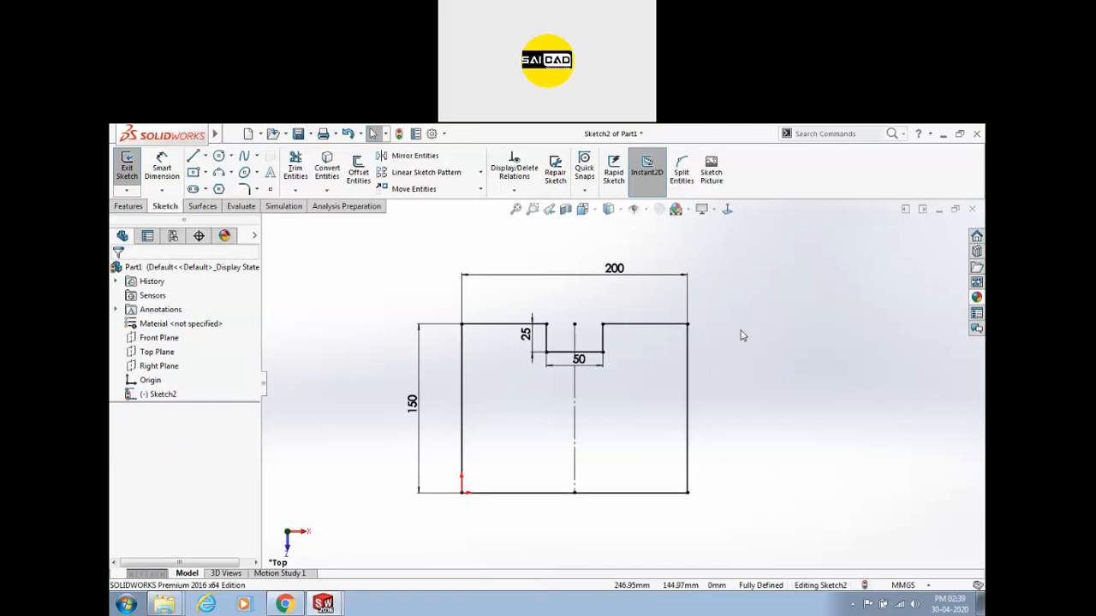
pyautogui.scroll(2, 623, 380)
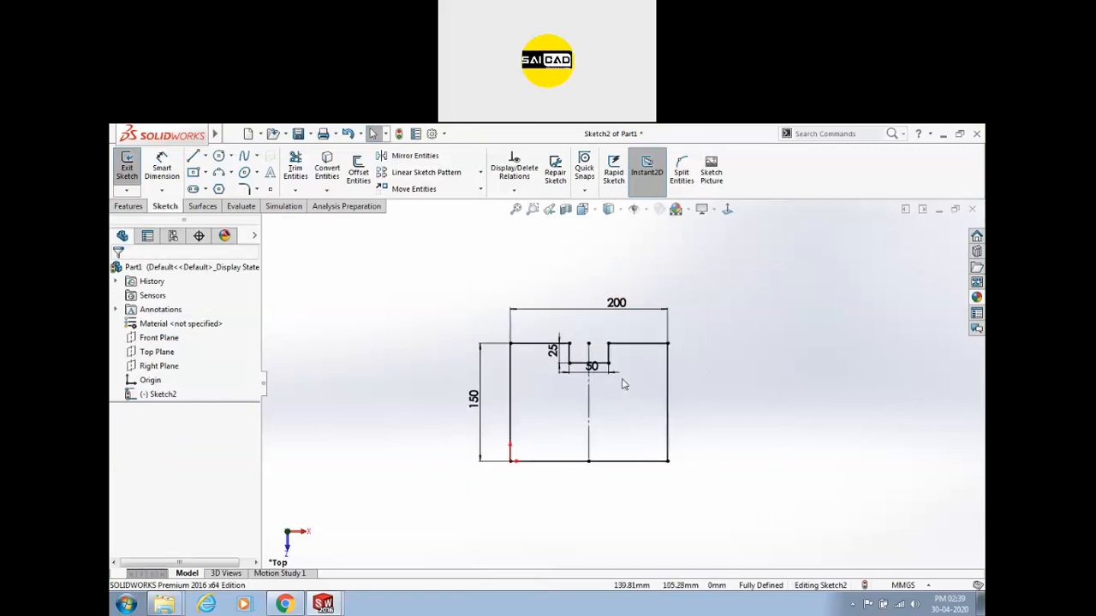
pyautogui.scroll(-3, 862, 384)
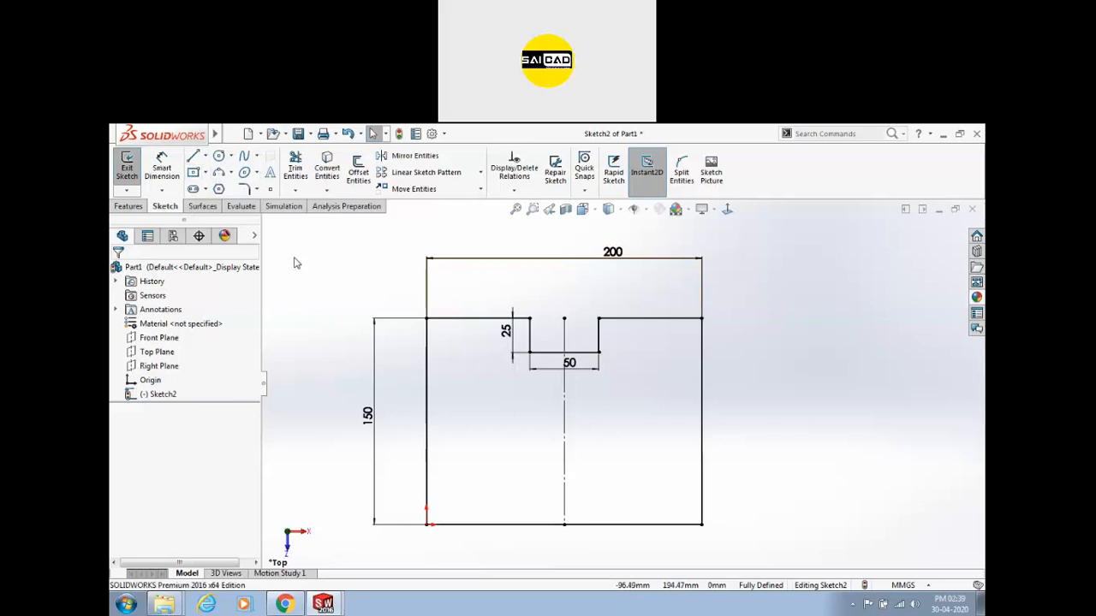
pyautogui.scroll(2, 565, 393)
pyautogui.scroll(-2, 639, 420)
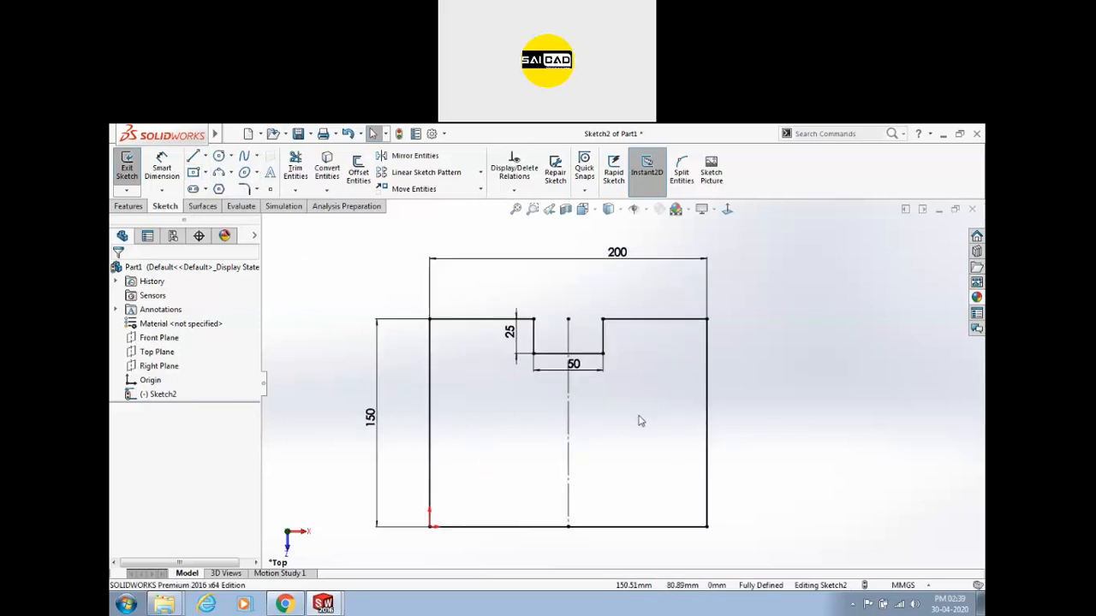
# Trial-trim the top edge right of the notch, then undo the trim.
pyautogui.click(295, 167)
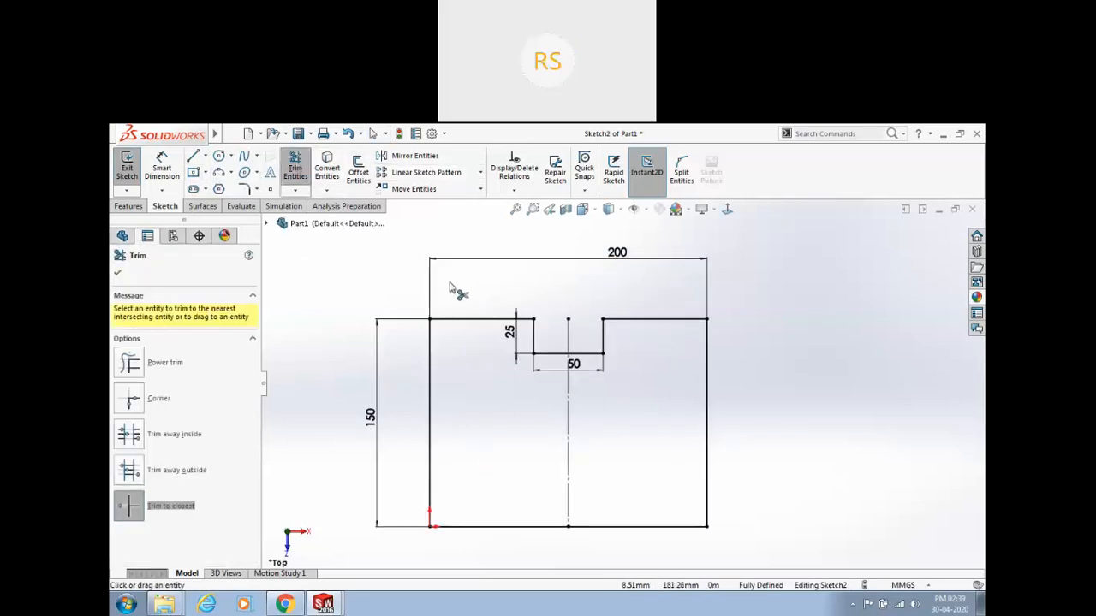
pyautogui.click(128, 362)
pyautogui.moveTo(657, 291)
pyautogui.mouseDown()
pyautogui.moveTo(678, 368)
pyautogui.moveTo(765, 469)
pyautogui.mouseUp()
pyautogui.hotkey('ctrl', 'z')
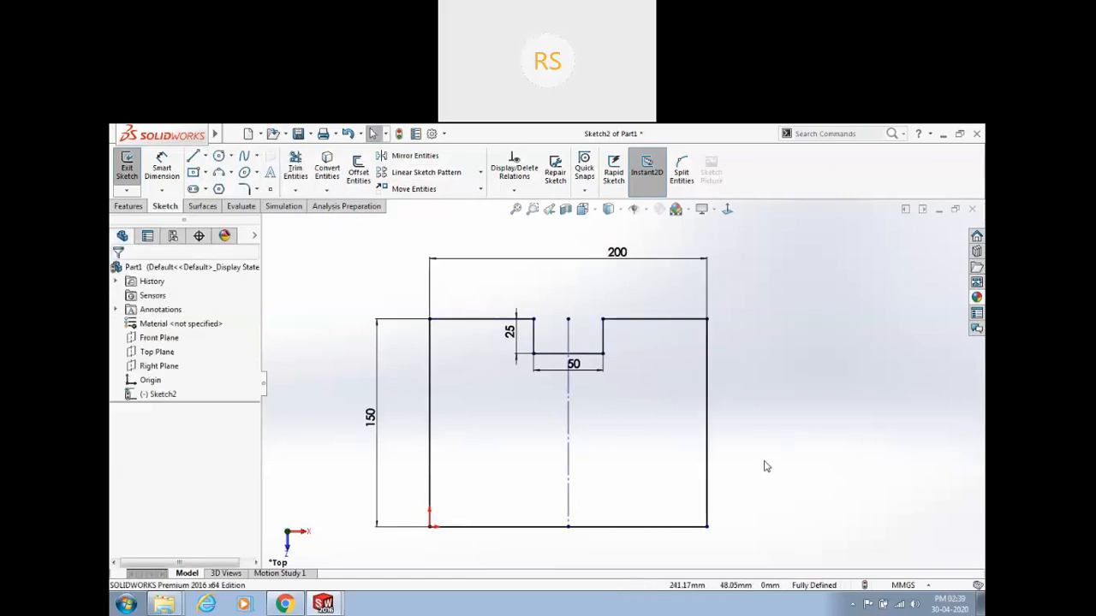
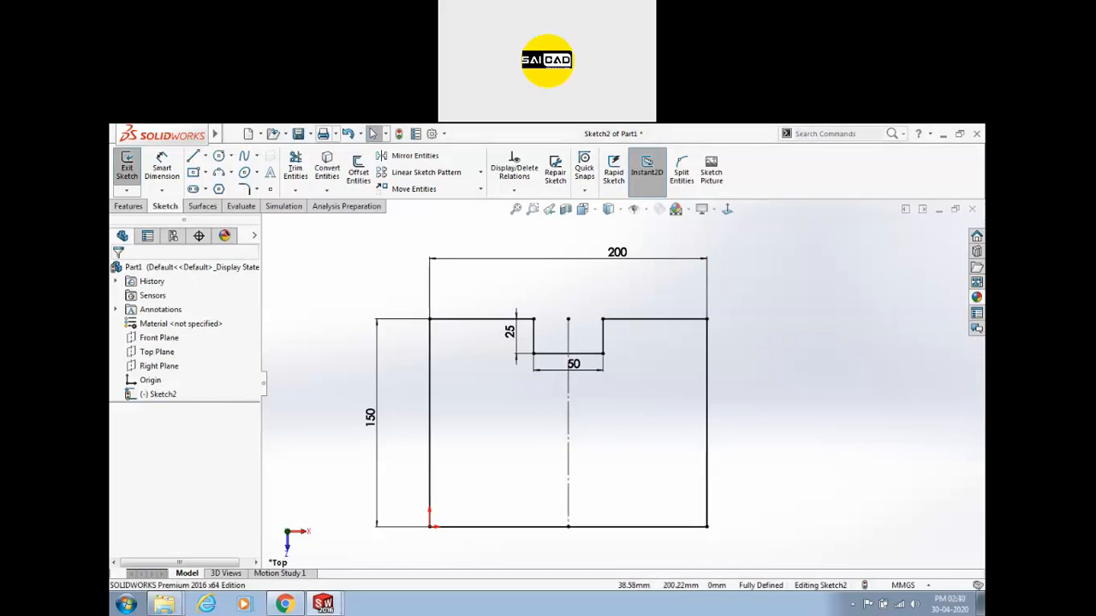
# Draw a vertical construction line to the right of the profile.
pyautogui.click(193, 161)
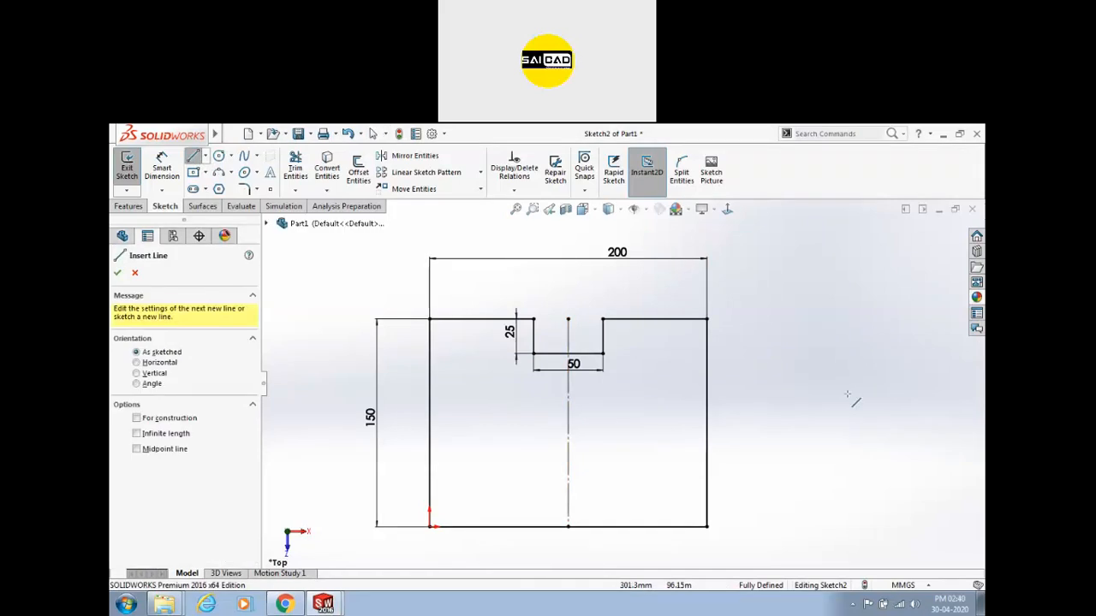
pyautogui.click(829, 272)
pyautogui.click(836, 546)
pyautogui.rightClick(856, 377)
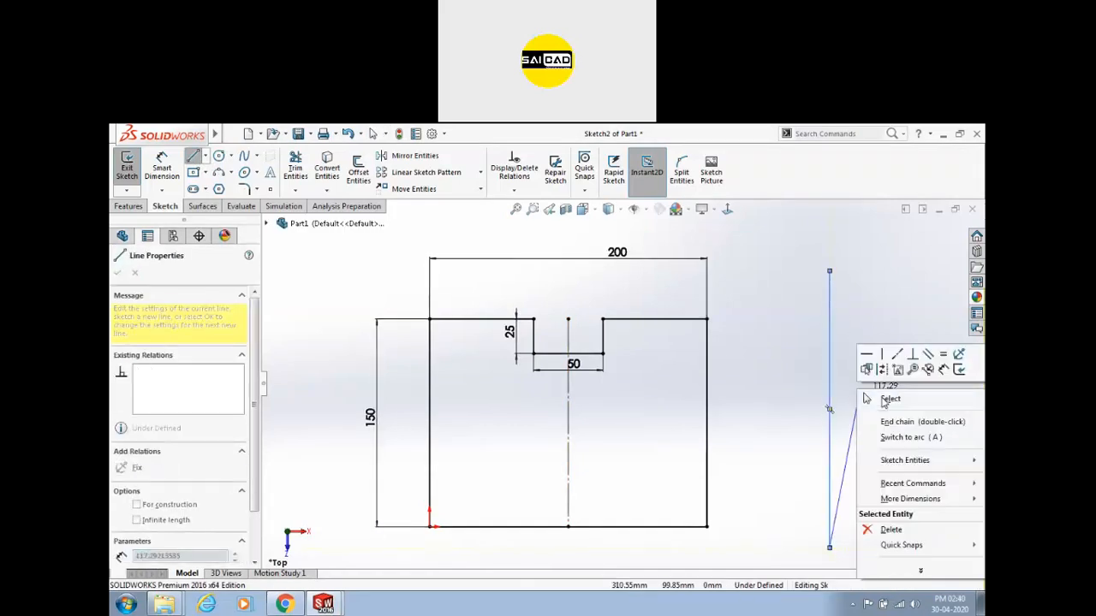
pyautogui.click(875, 396)
pyautogui.click(829, 392)
pyautogui.click(882, 349)
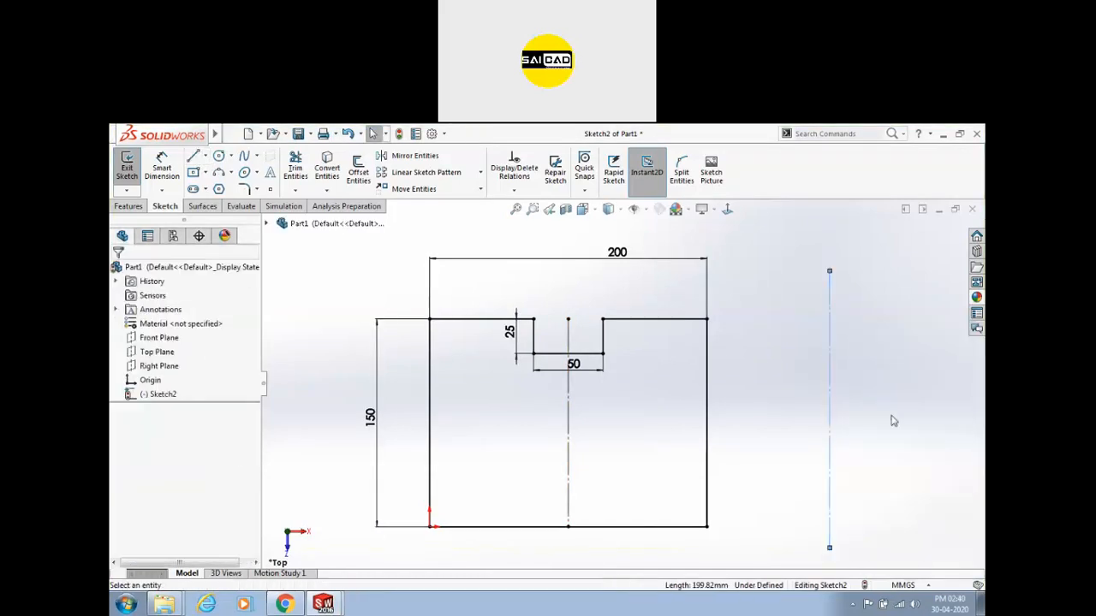
pyautogui.moveTo(886, 386); pyautogui.dragTo(840, 389)
pyautogui.press('Escape')
# Dimension the construction line 300 from the profile's left edge.
pyautogui.click(163, 167)
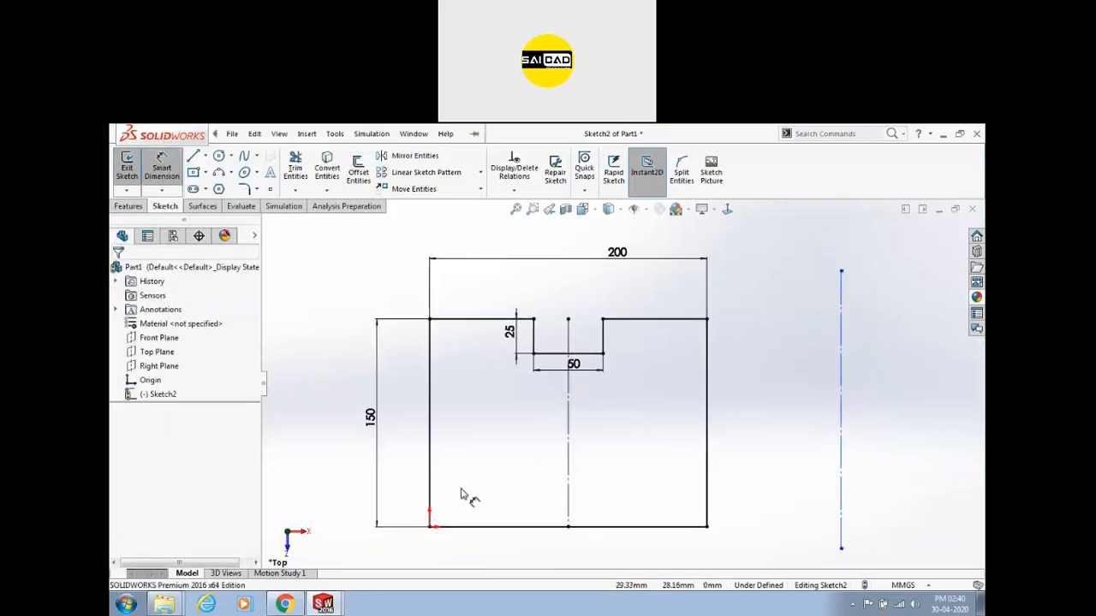
pyautogui.click(429, 485)
pyautogui.click(842, 462)
pyautogui.click(771, 552)
pyautogui.write('300')
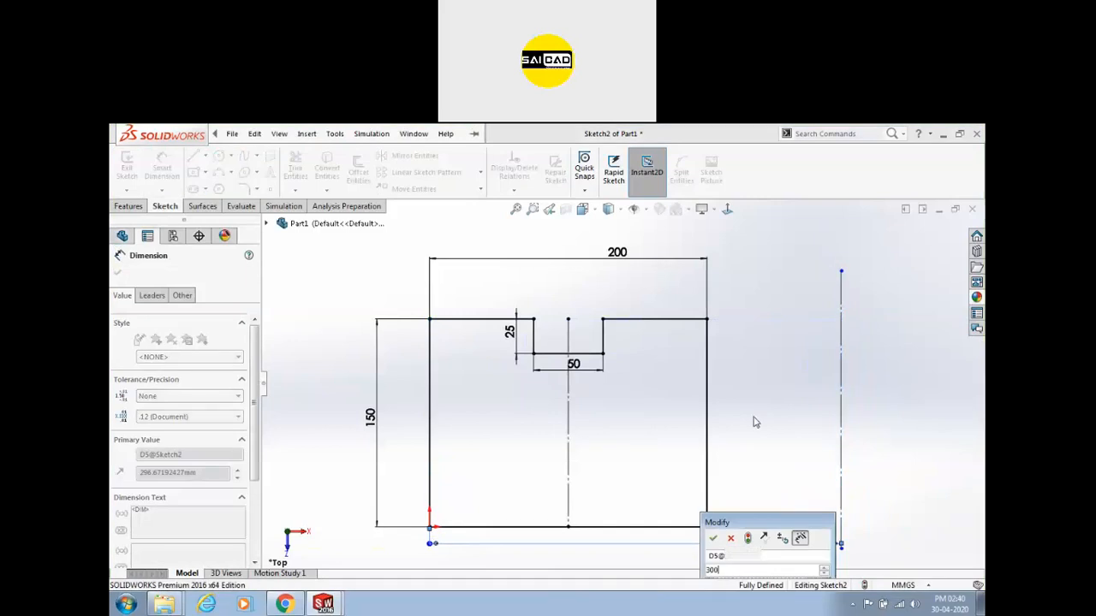
pyautogui.press('Return')
pyautogui.click(769, 422)
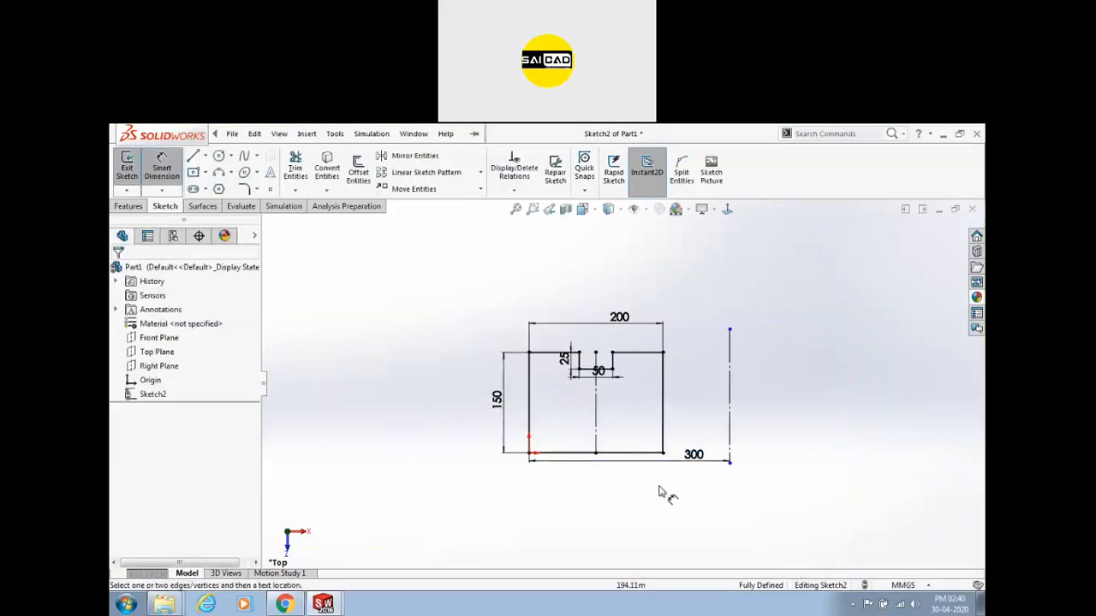
# Delete the 300 dimension and the construction line.
pyautogui.click(730, 464)
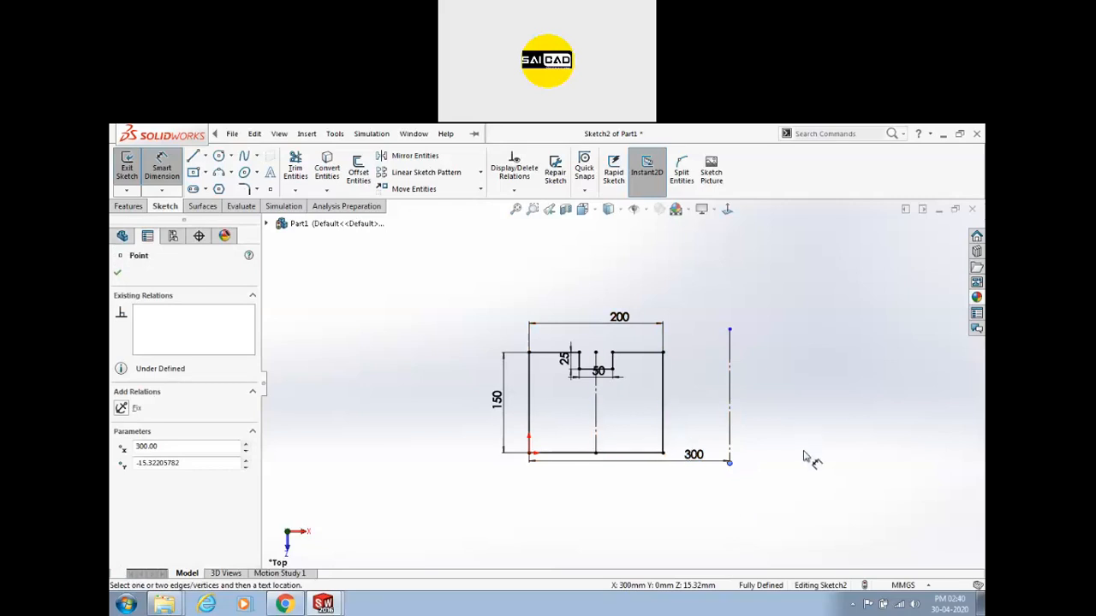
pyautogui.rightClick(793, 384)
pyautogui.click(822, 205)
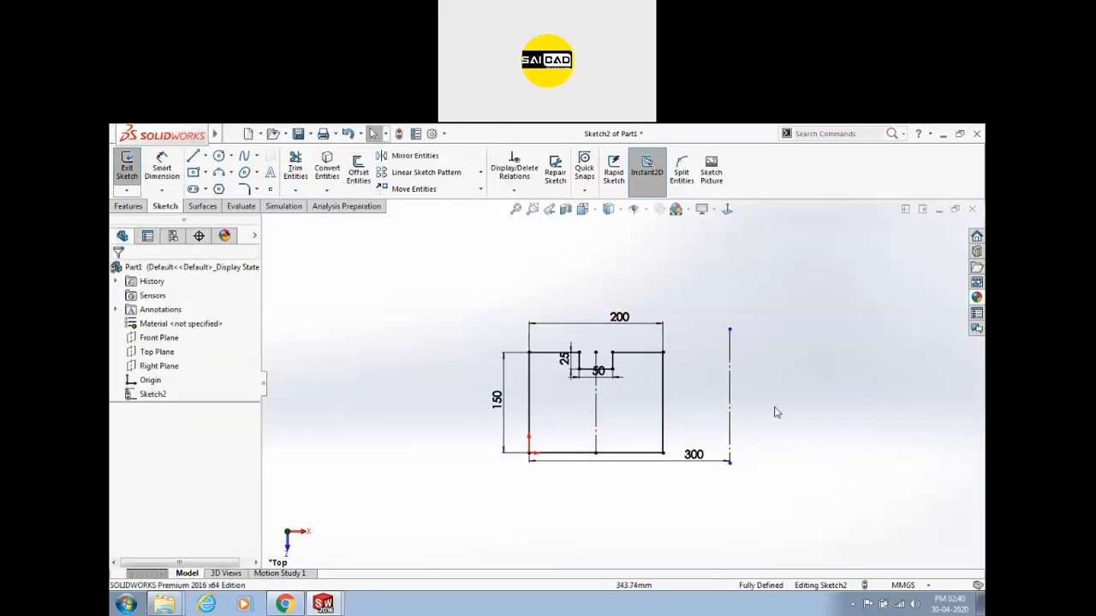
pyautogui.click(686, 469)
pyautogui.click(803, 470)
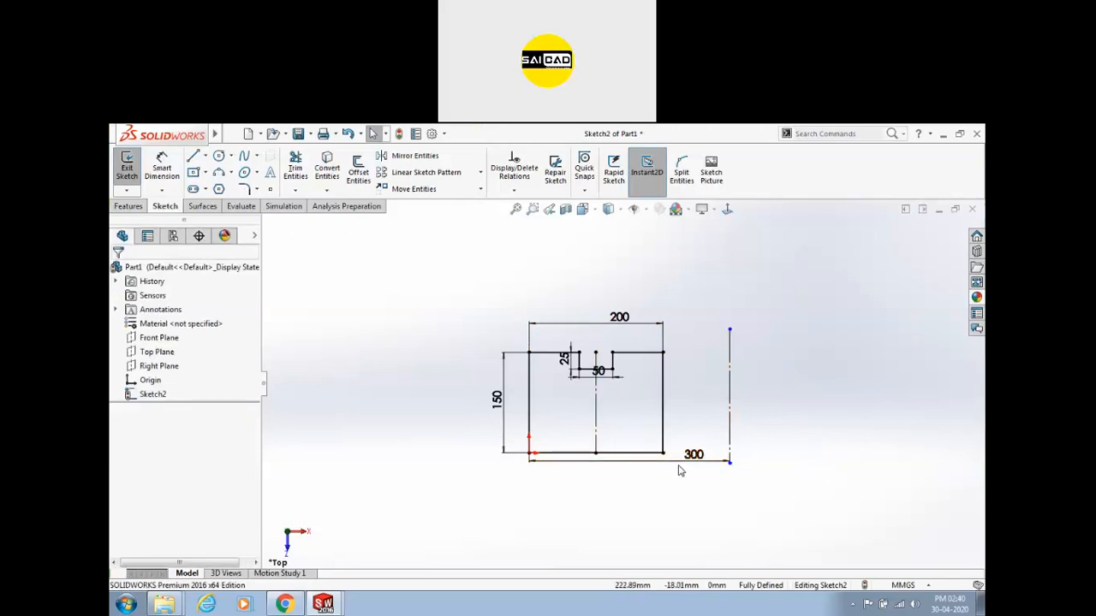
pyautogui.moveTo(759, 399); pyautogui.dragTo(692, 504)
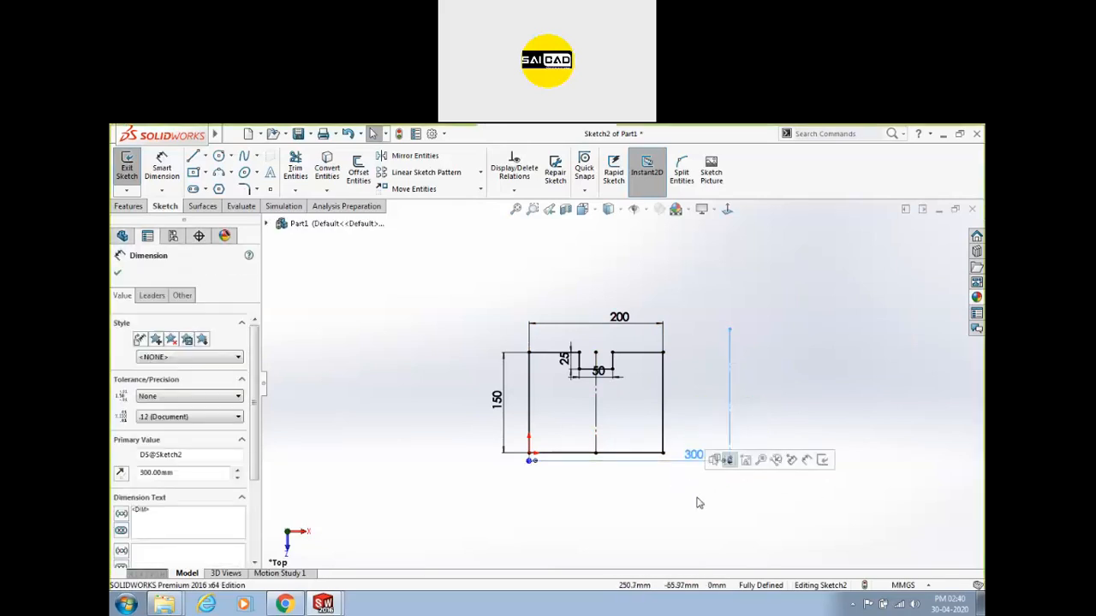
pyautogui.press('Delete')
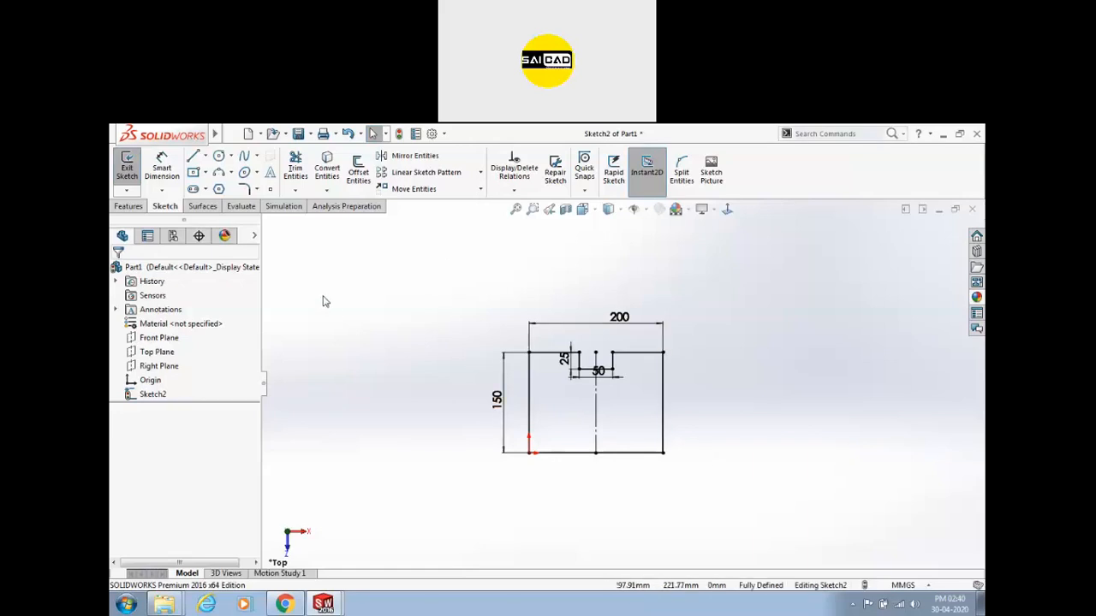
# Draw a trial midpoint line above the profile, then undo it.
pyautogui.click(204, 155)
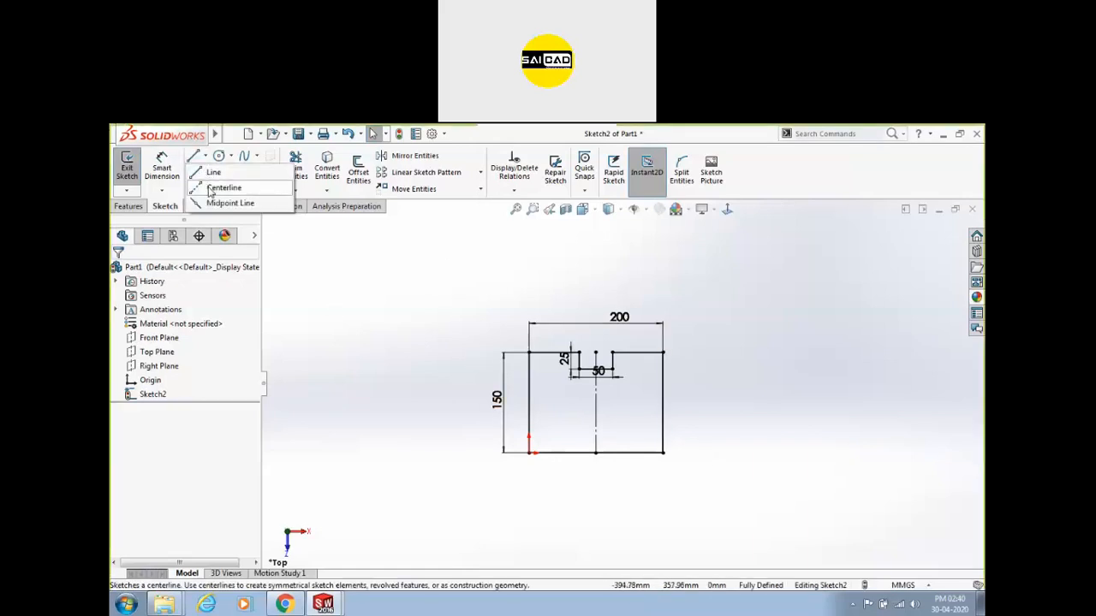
pyautogui.click(229, 203)
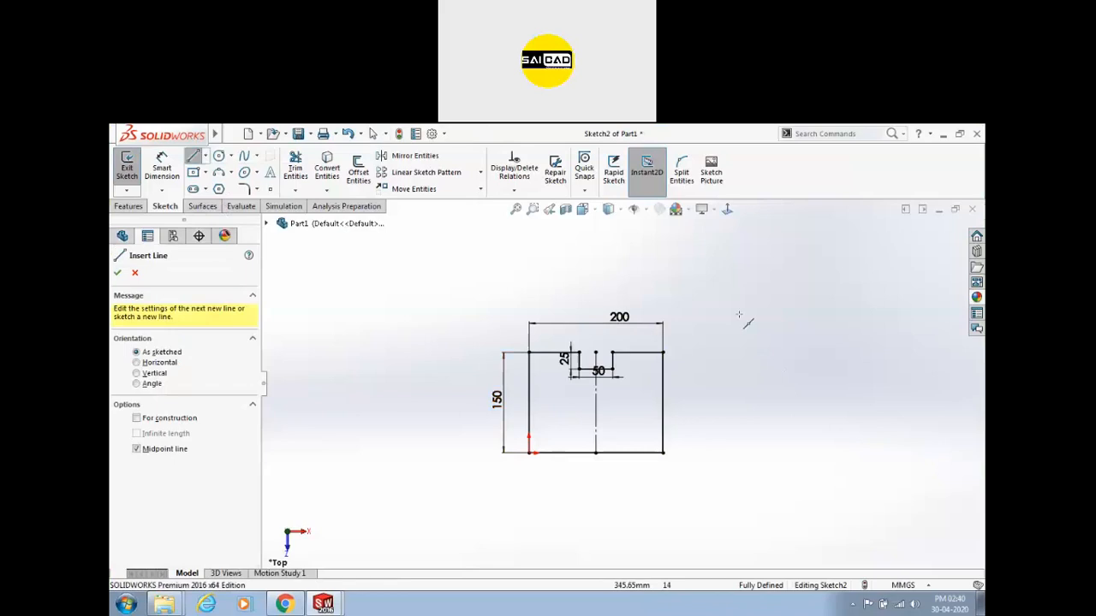
pyautogui.click(732, 299)
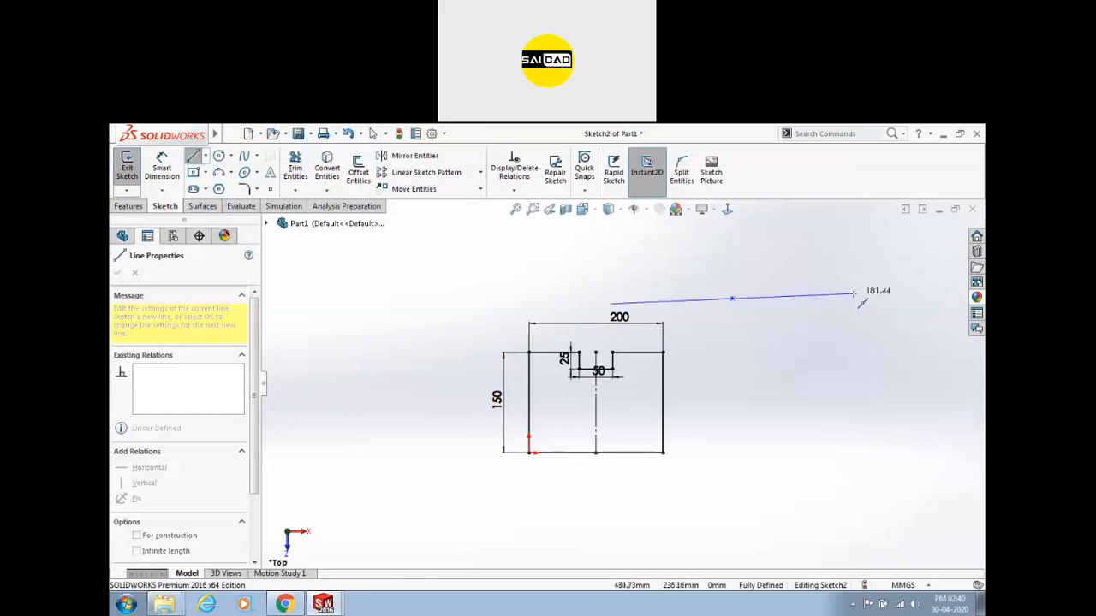
pyautogui.click(853, 298)
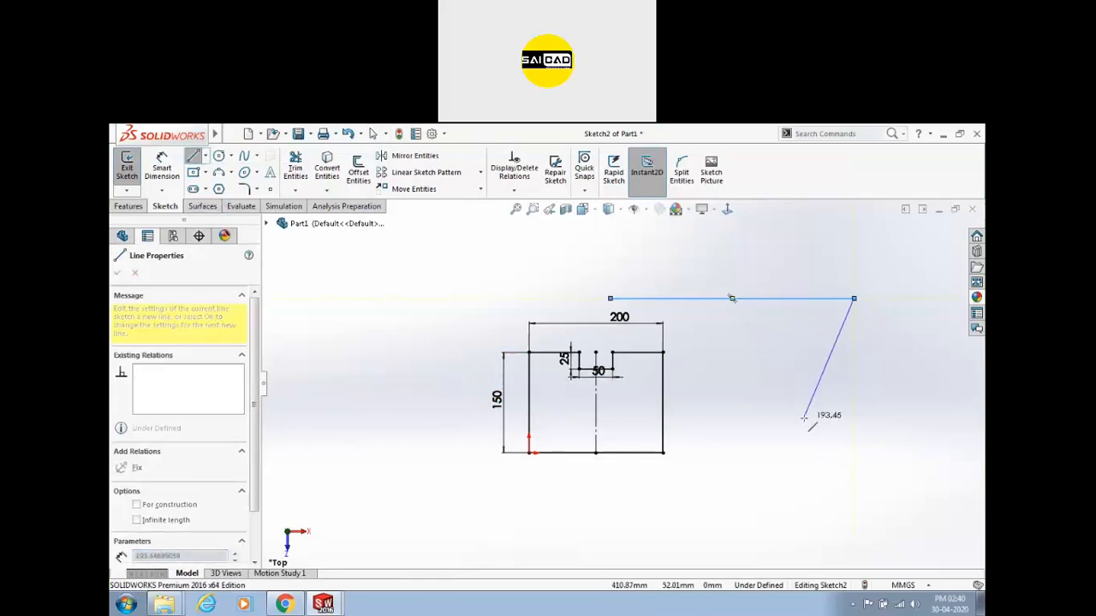
pyautogui.press('Escape')
pyautogui.hotkey('ctrl', 'z')
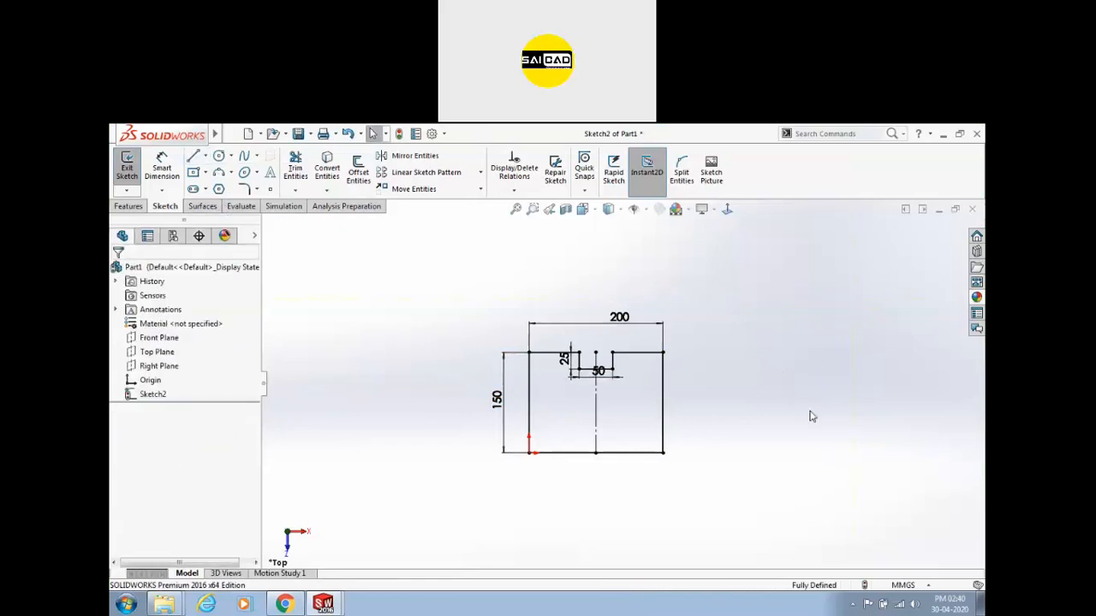
# Draw a practice corner rectangle to the left of the profile.
pyautogui.moveTo(181, 129)
pyautogui.click(205, 173)
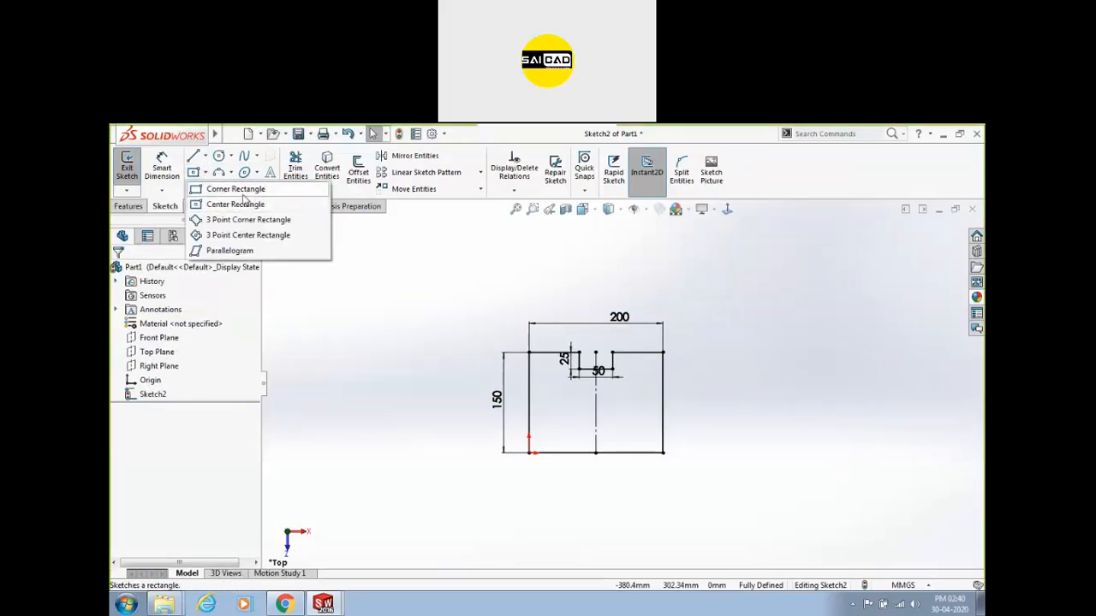
pyautogui.click(234, 192)
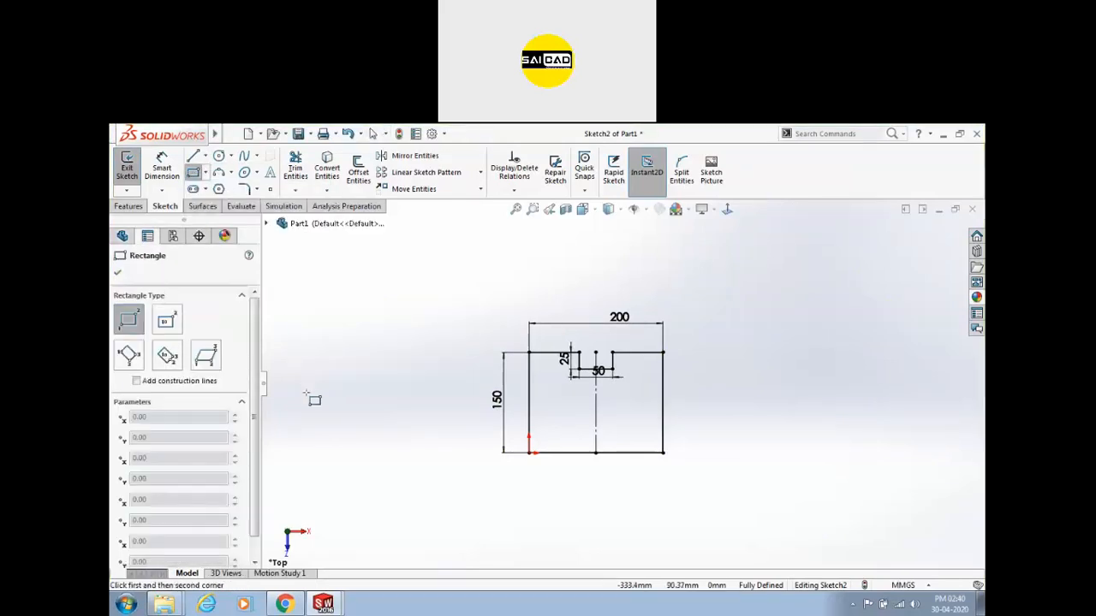
pyautogui.moveTo(307, 398); pyautogui.dragTo(369, 328)
pyautogui.click(451, 266)
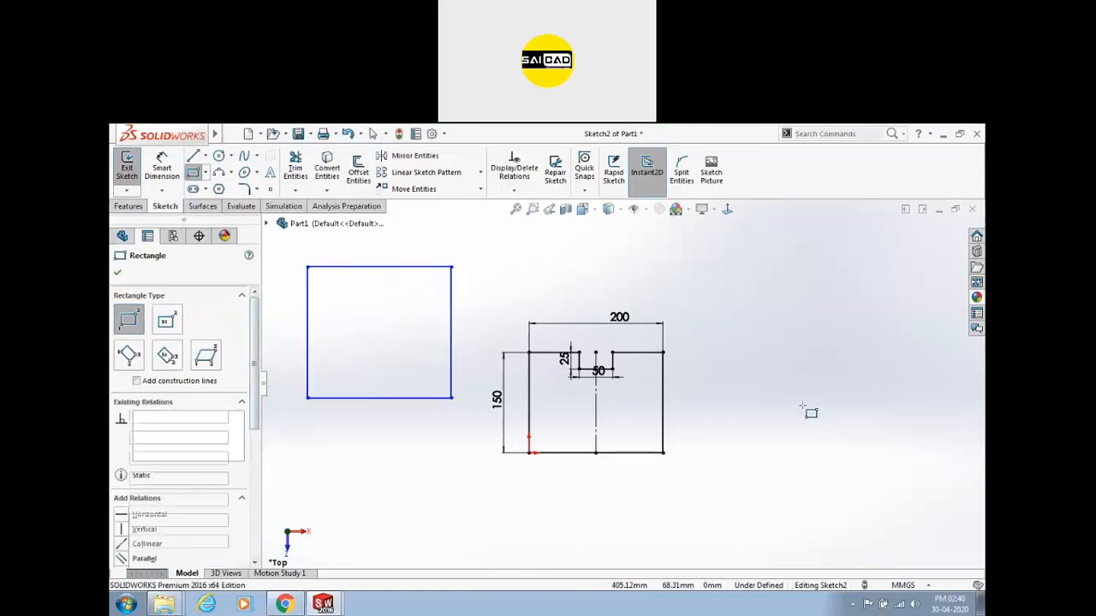
pyautogui.press('Escape')
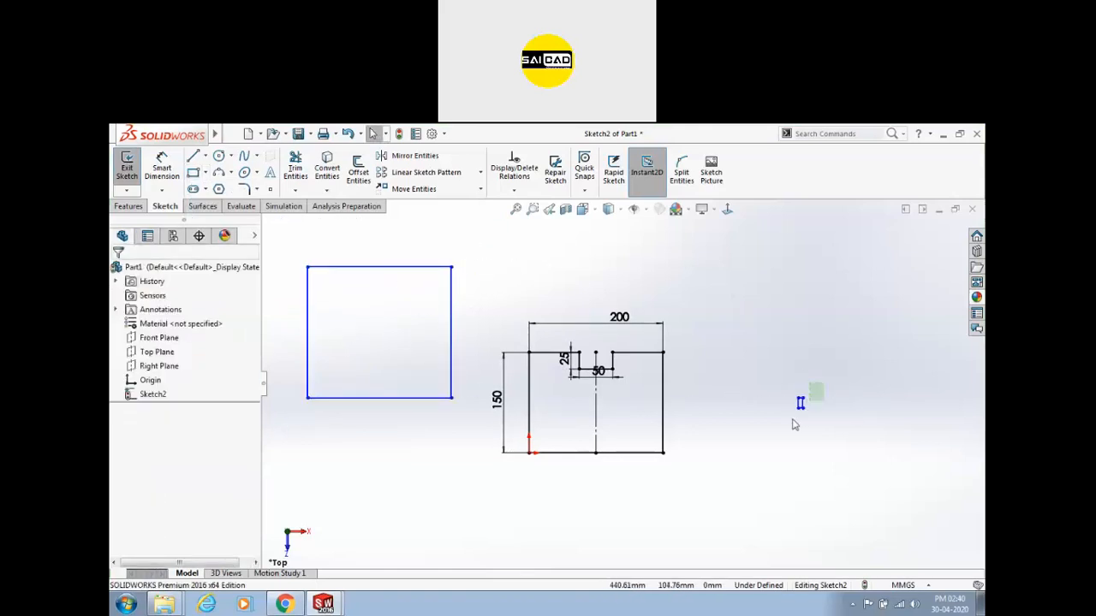
# Delete the practice rectangle's edges and choose the Center Rectangle tool.
pyautogui.moveTo(795, 424); pyautogui.dragTo(777, 430)
pyautogui.press('Delete')
pyautogui.moveTo(458, 247); pyautogui.dragTo(446, 293)
pyautogui.press('Delete')
pyautogui.moveTo(391, 232); pyautogui.dragTo(270, 469)
pyautogui.press('Delete')
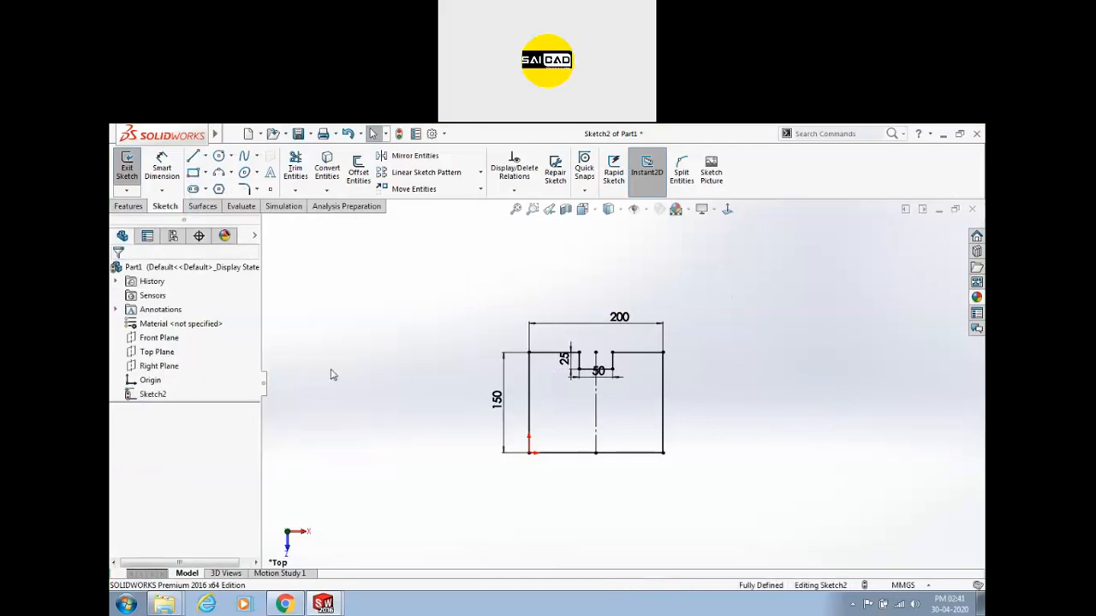
pyautogui.click(205, 172)
pyautogui.click(224, 201)
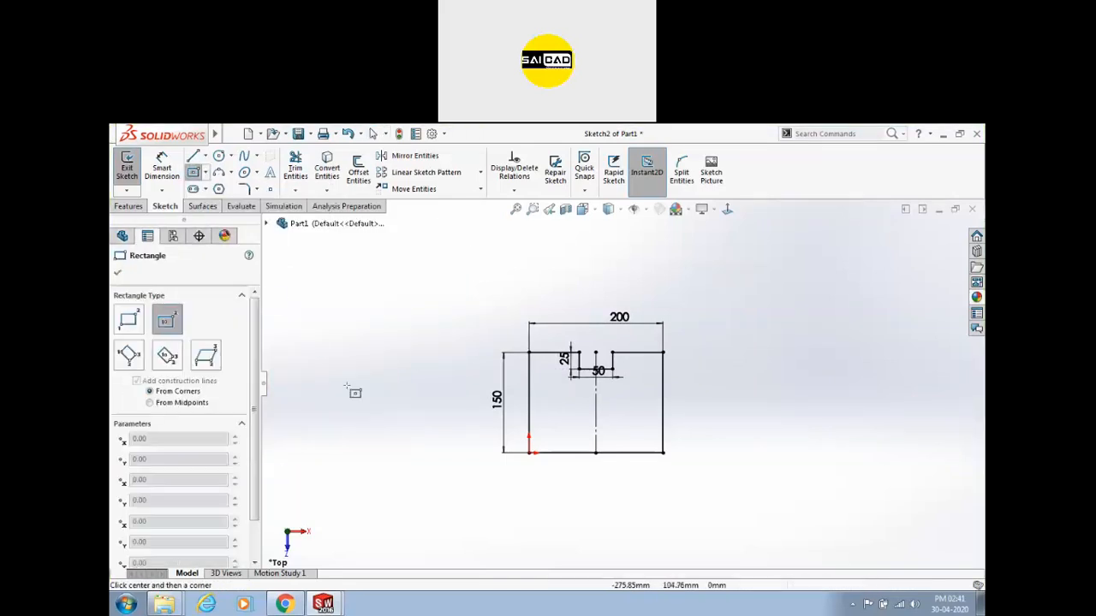
pyautogui.click(663, 452)
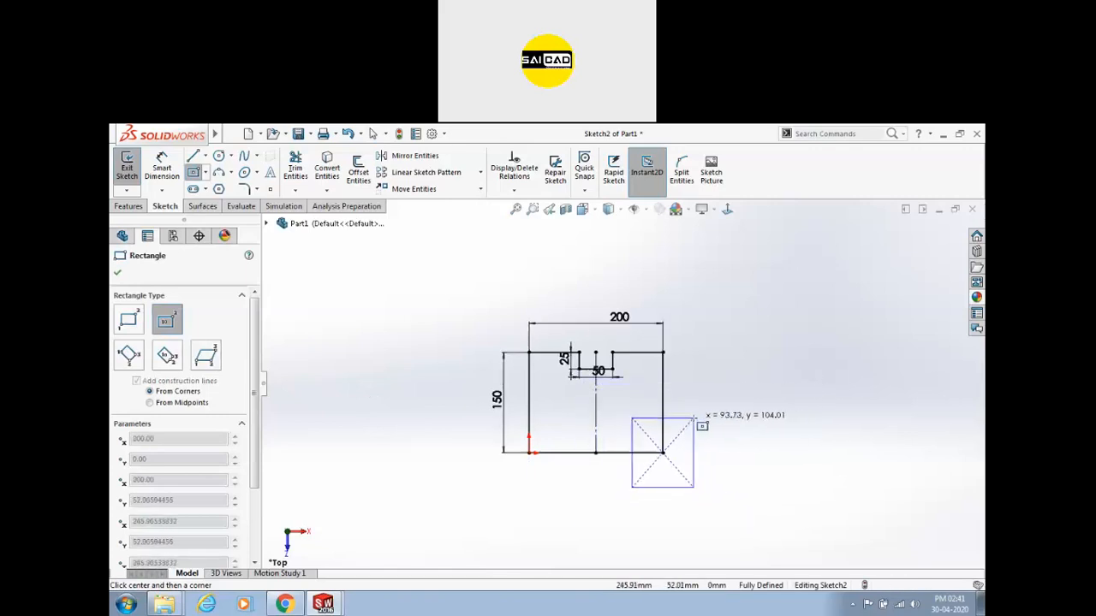
pyautogui.click(694, 418)
pyautogui.scroll(-2, 631, 479)
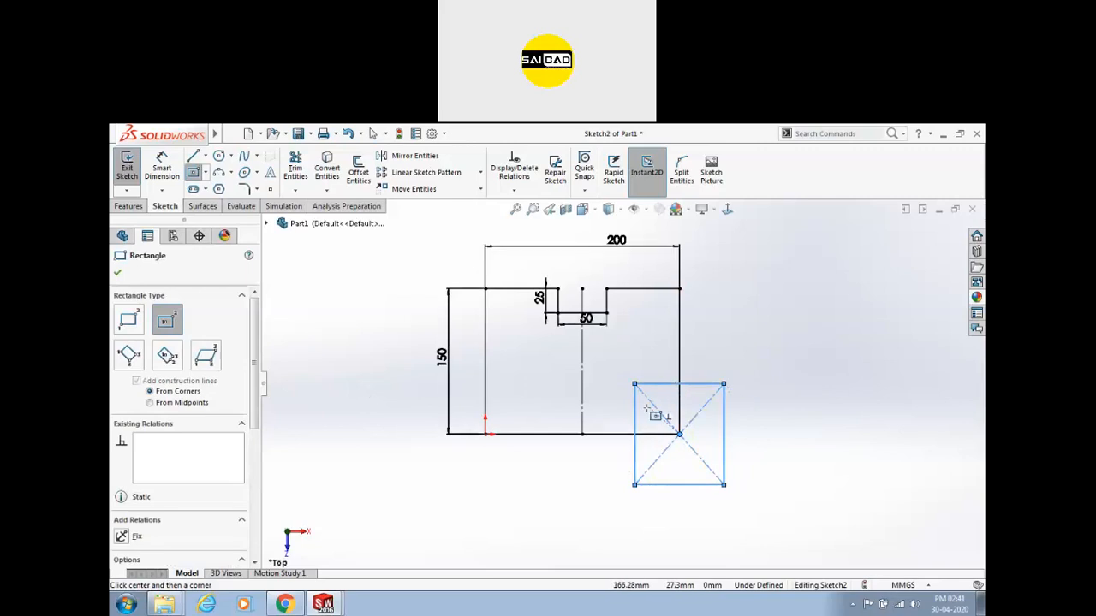
pyautogui.press('Escape')
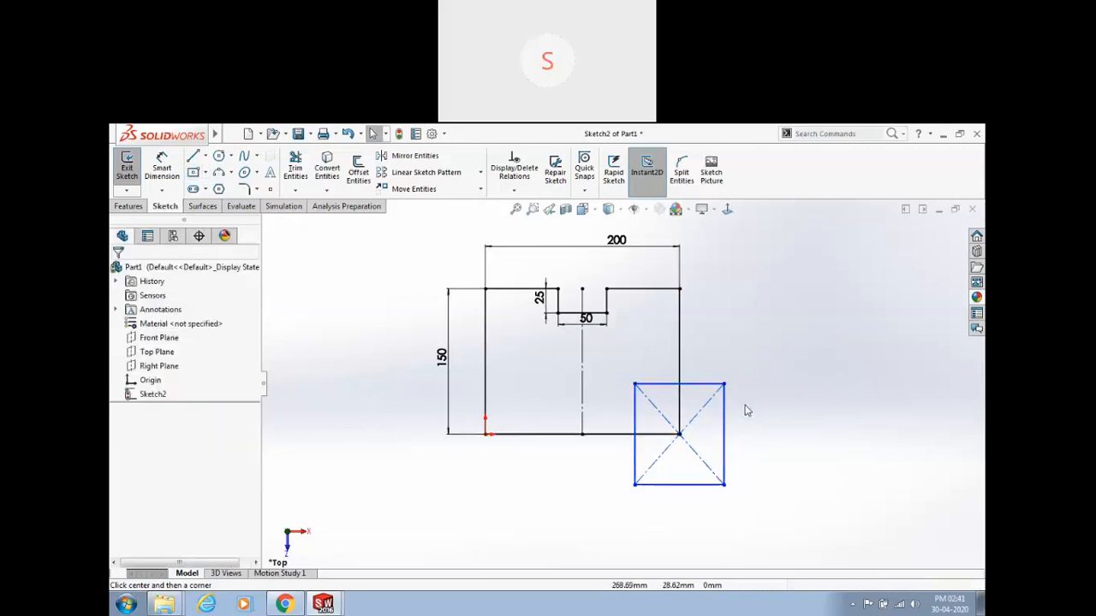
pyautogui.moveTo(725, 388); pyautogui.dragTo(716, 485)
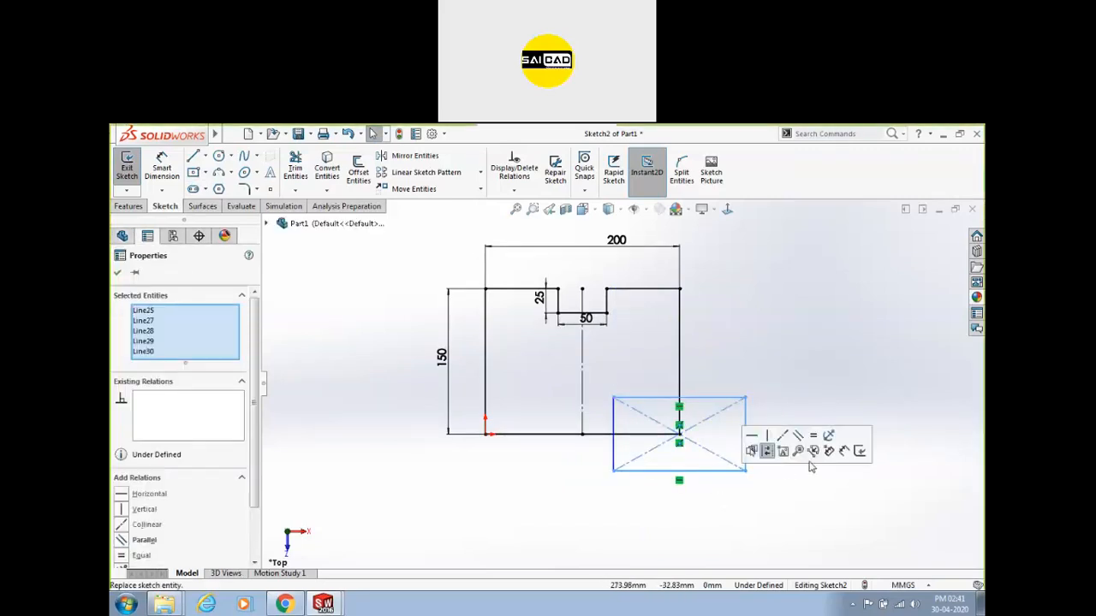
pyautogui.press('Delete')
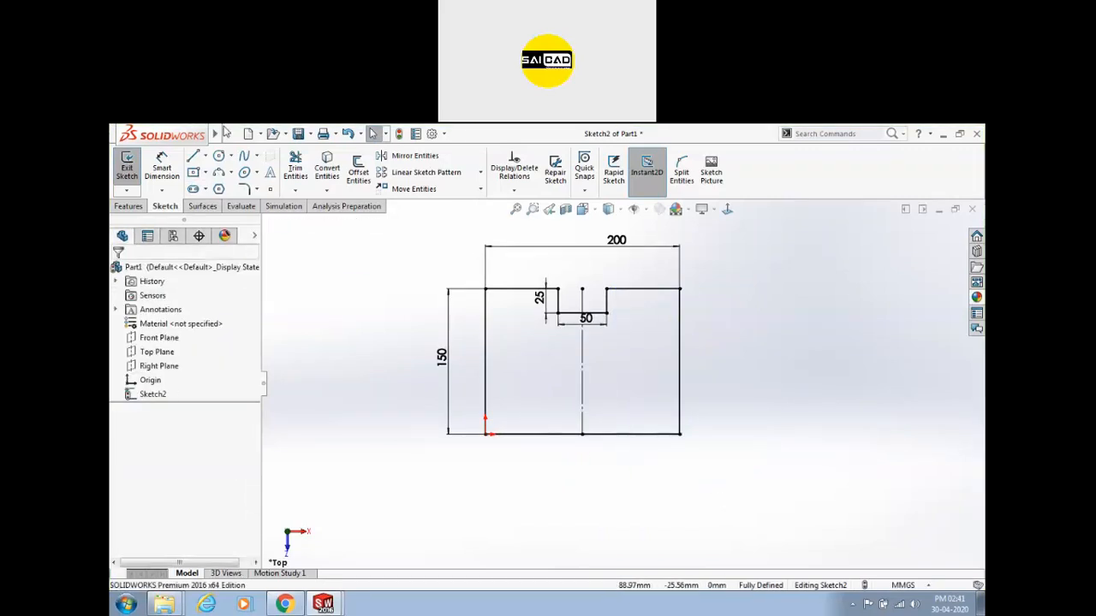
pyautogui.click(205, 173)
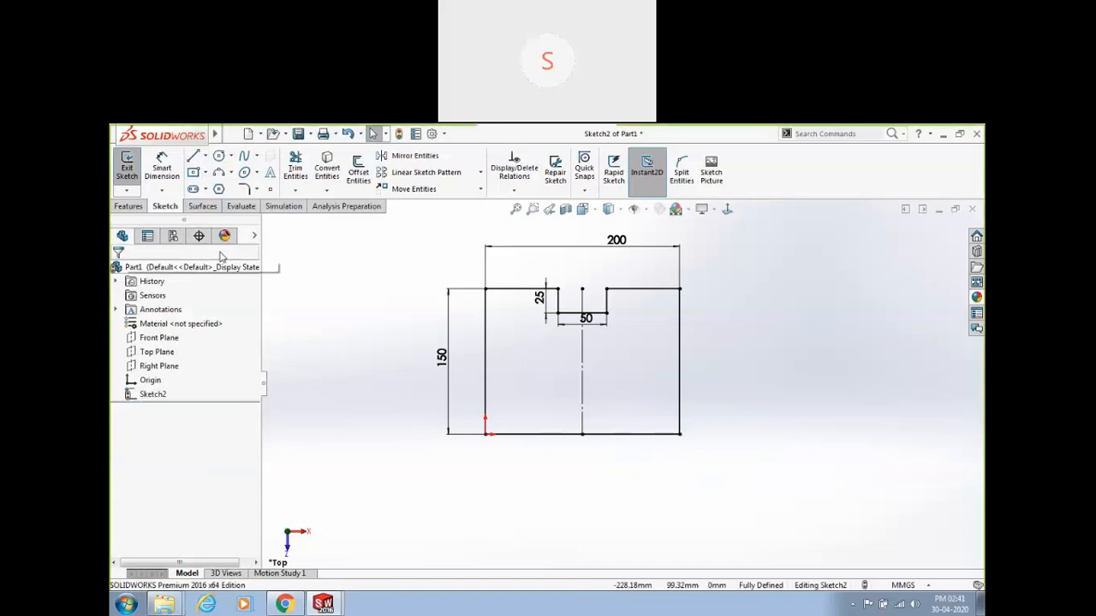
pyautogui.click(193, 173)
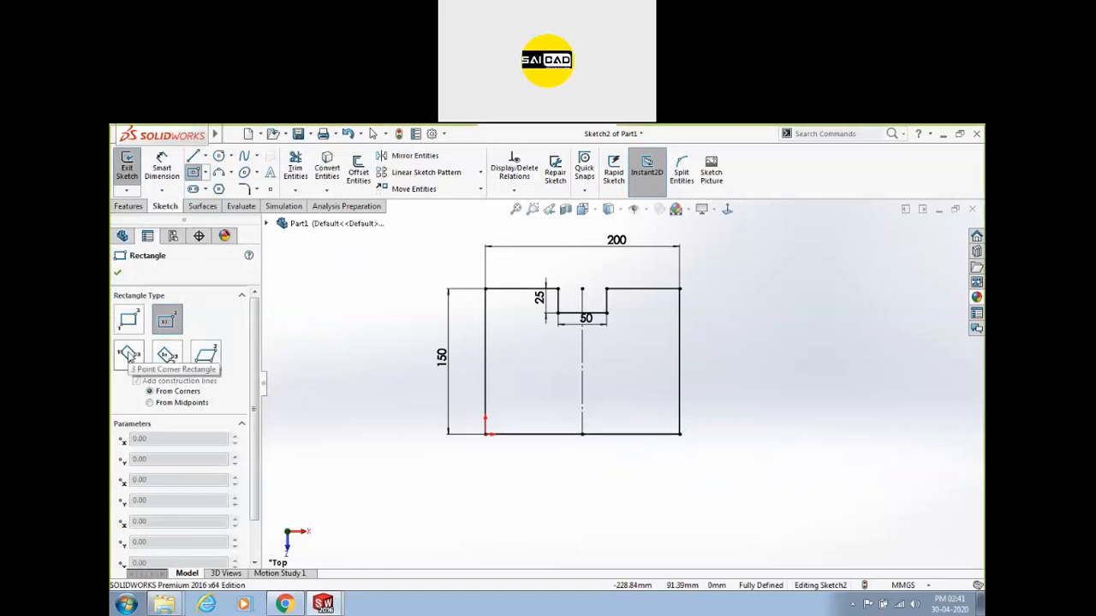
# Draw tilted three-point rectangles to the right of and below the profile.
pyautogui.click(128, 353)
pyautogui.click(744, 367)
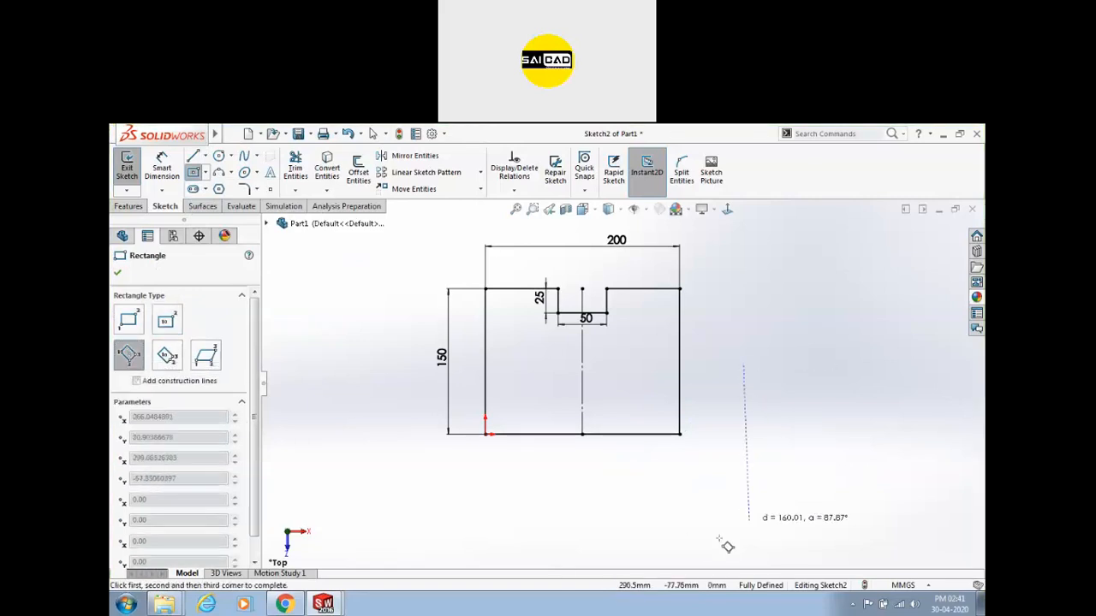
pyautogui.click(827, 480)
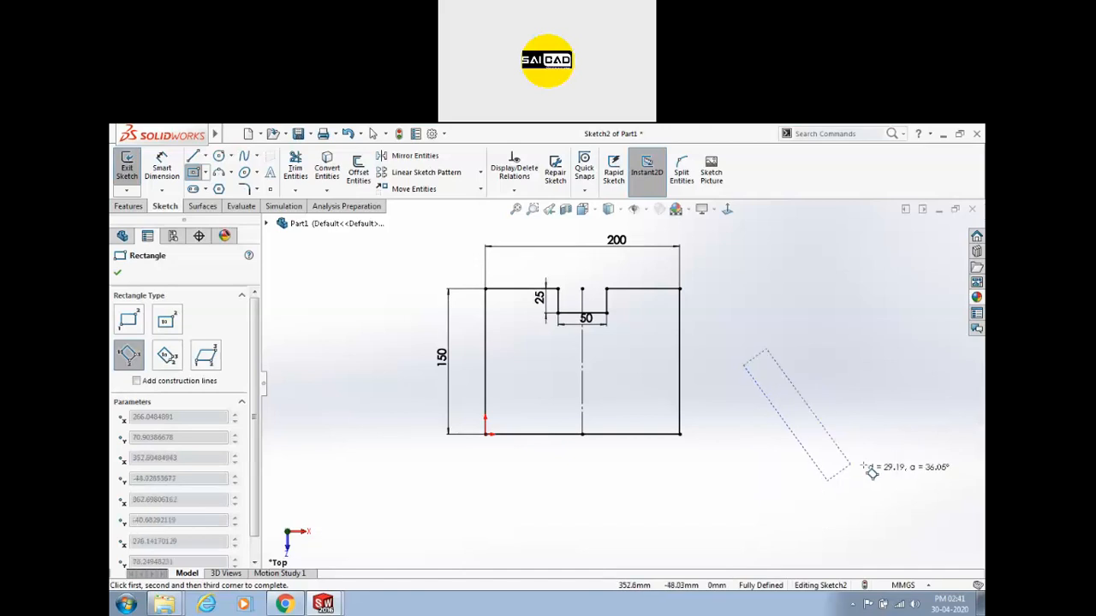
pyautogui.click(916, 416)
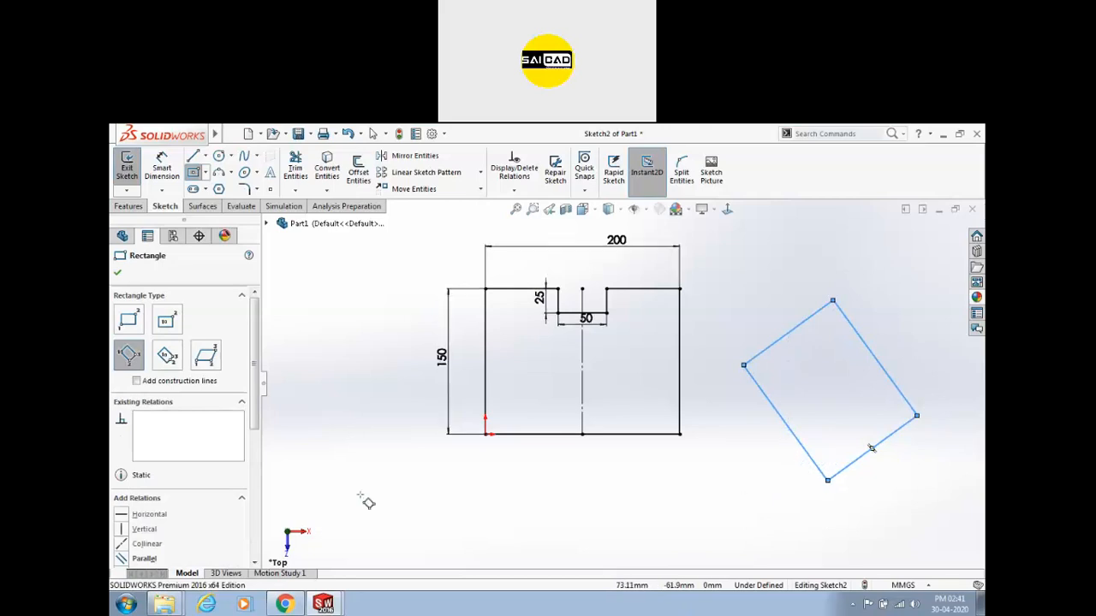
pyautogui.click(168, 357)
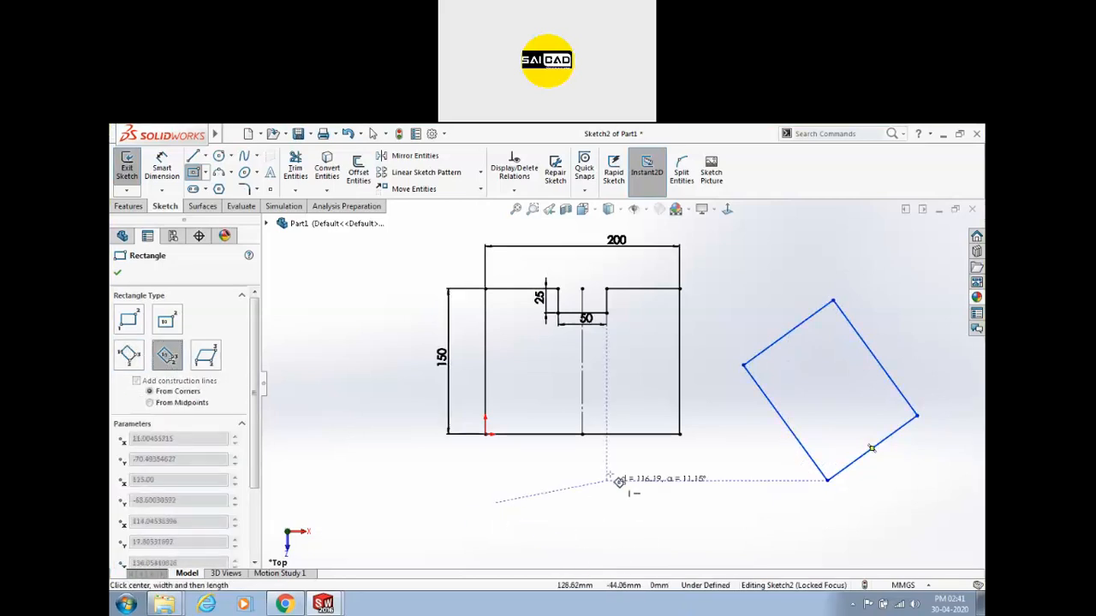
pyautogui.click(540, 548)
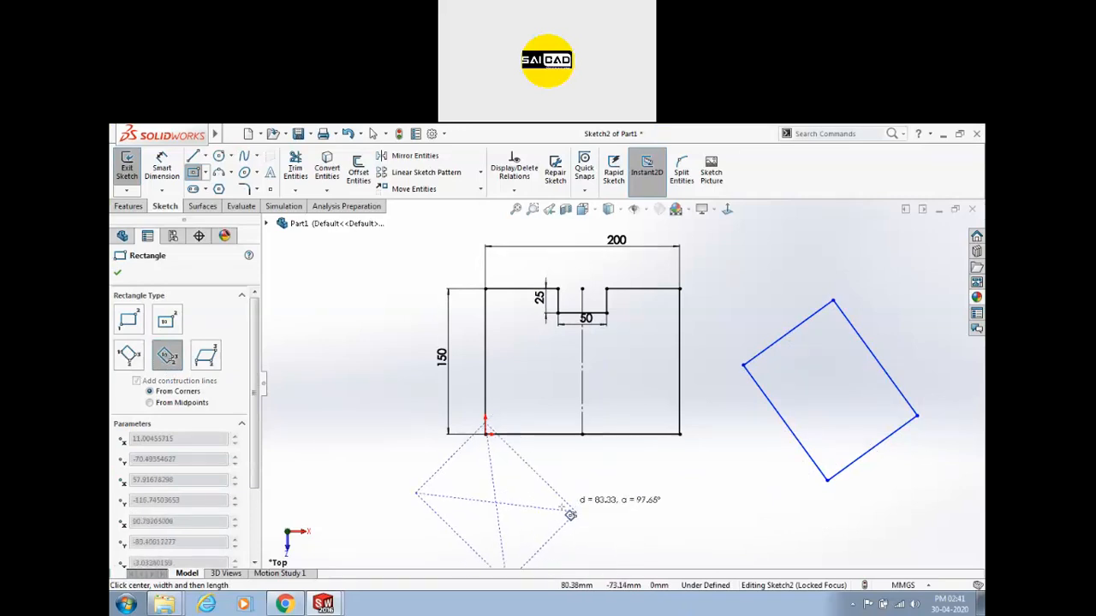
pyautogui.click(540, 546)
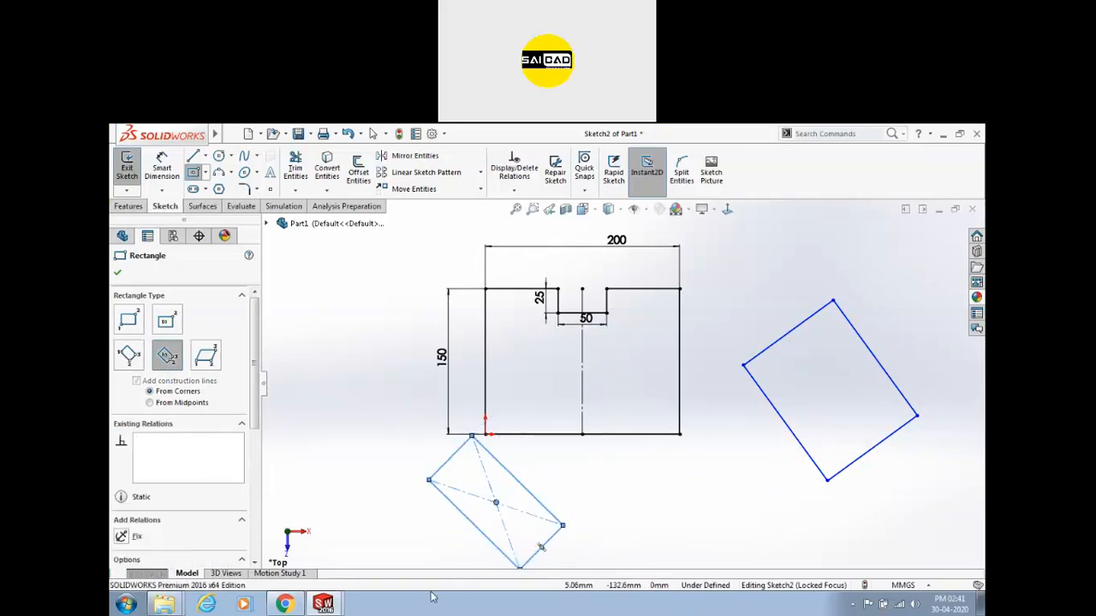
# Draw a three-point corner parallelogram left of the profile, then undo the practice shapes.
pyautogui.click(206, 356)
pyautogui.click(321, 479)
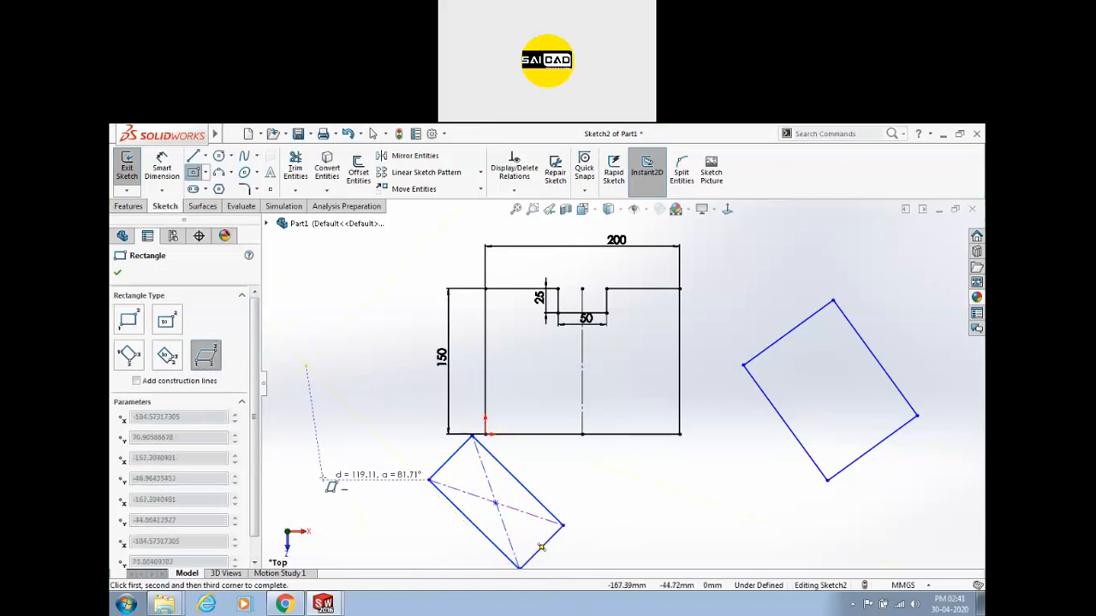
pyautogui.click(373, 512)
pyautogui.press('Escape')
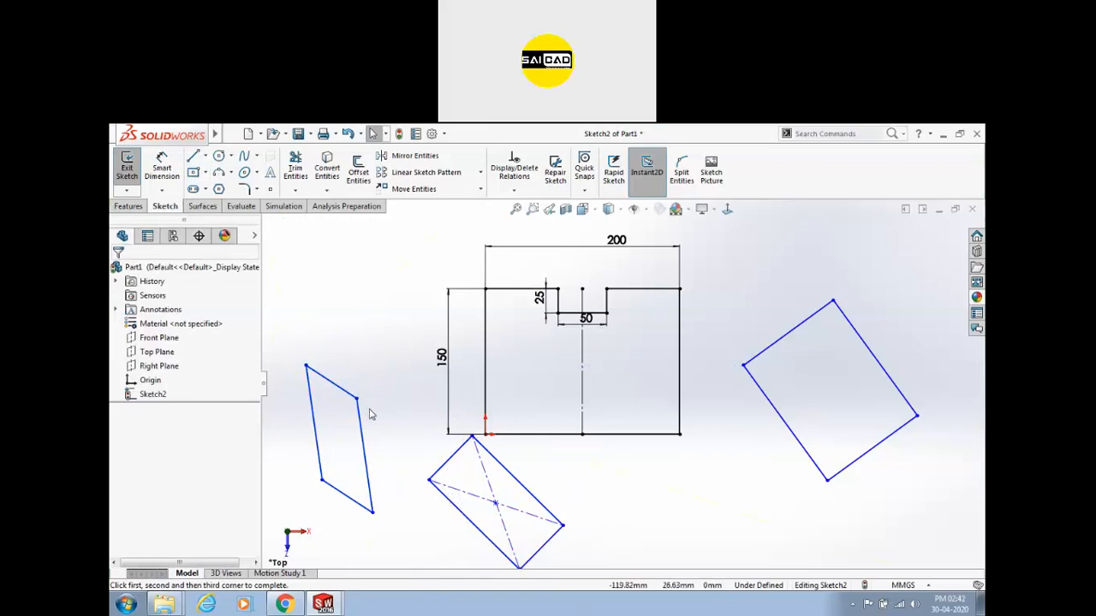
pyautogui.hotkey('ctrl', 'z')
pyautogui.hotkey('ctrl', 'z')
pyautogui.hotkey('ctrl', 'z')
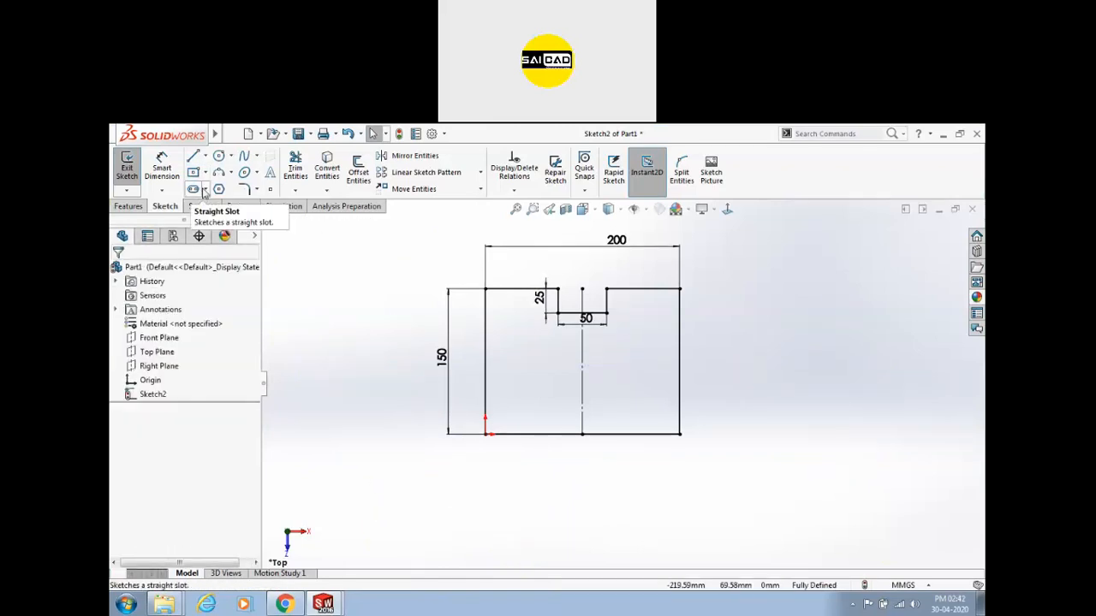
# Draw a centre rectangle to the left of the profile.
pyautogui.click(206, 190)
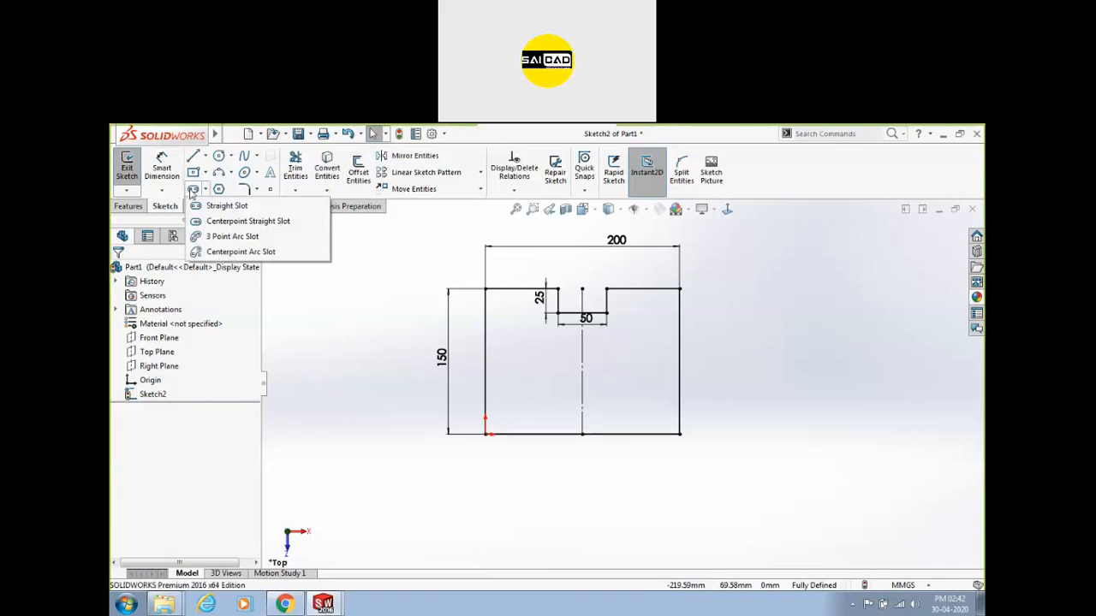
pyautogui.click(204, 172)
pyautogui.click(232, 201)
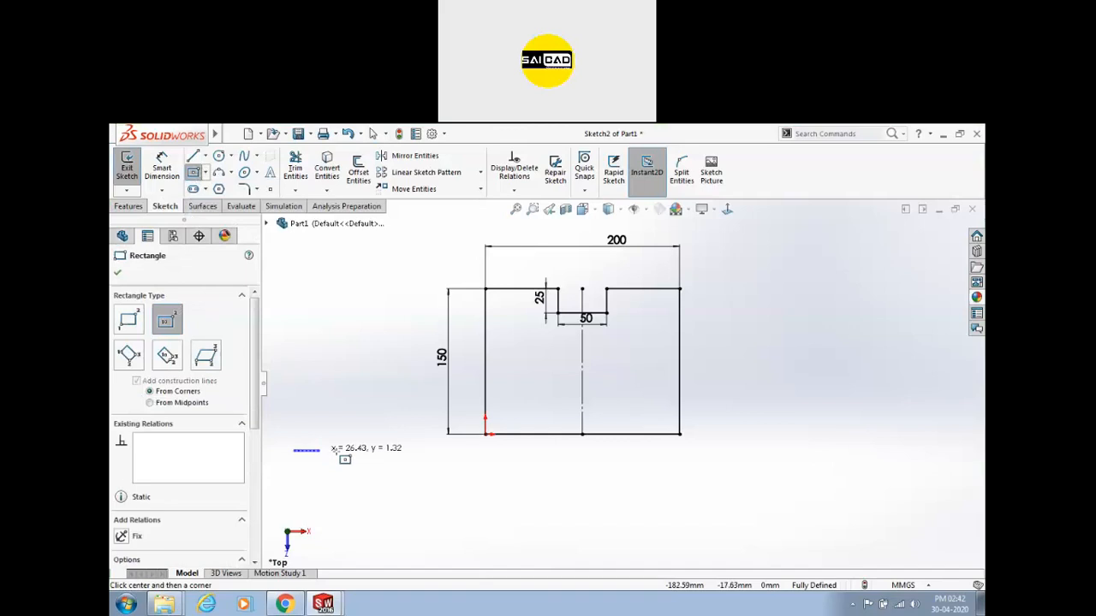
pyautogui.click(319, 399)
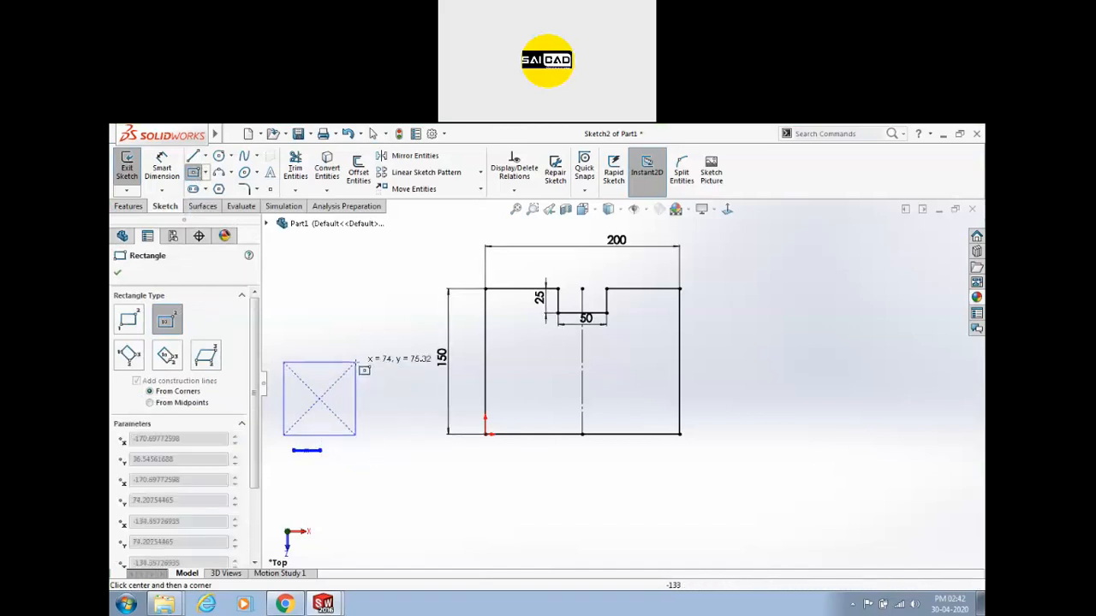
pyautogui.click(366, 370)
# Add circles centred on the rectangle's left and right edges.
pyautogui.click(218, 157)
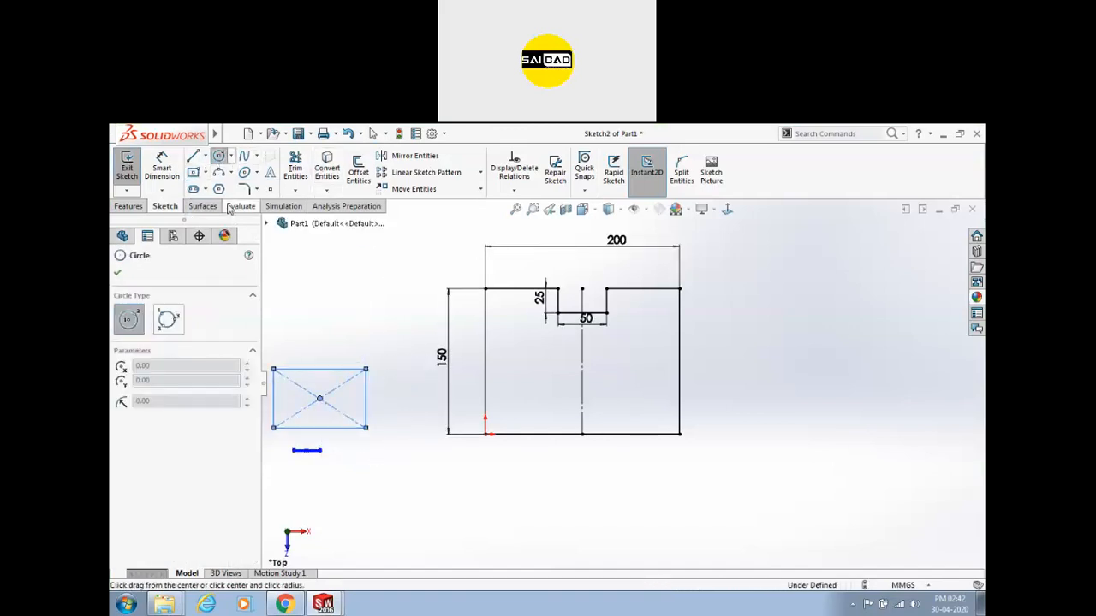
pyautogui.click(367, 399)
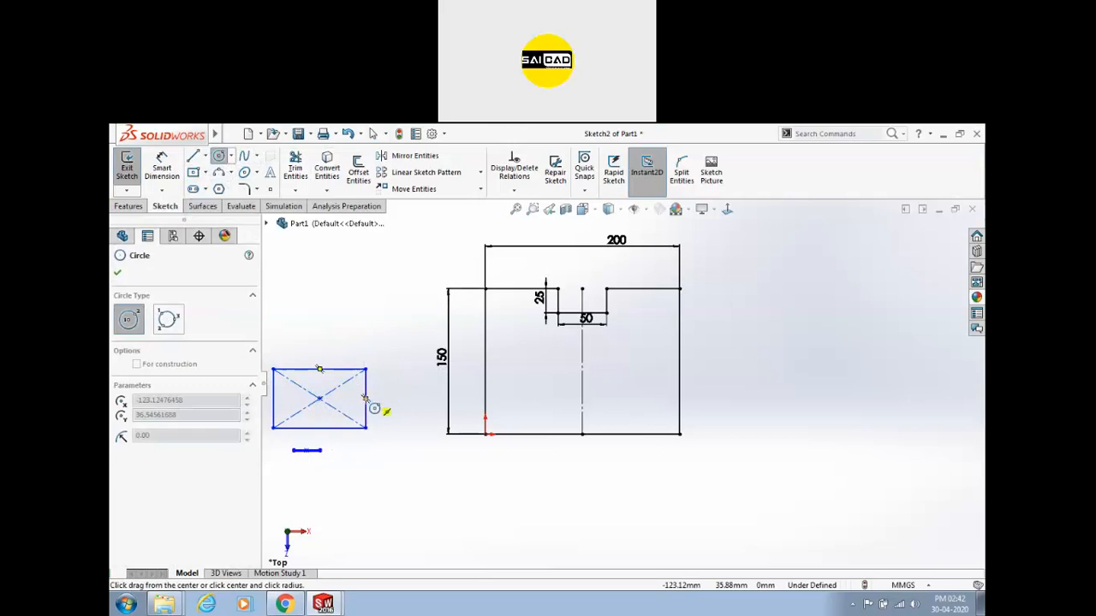
pyautogui.click(377, 370)
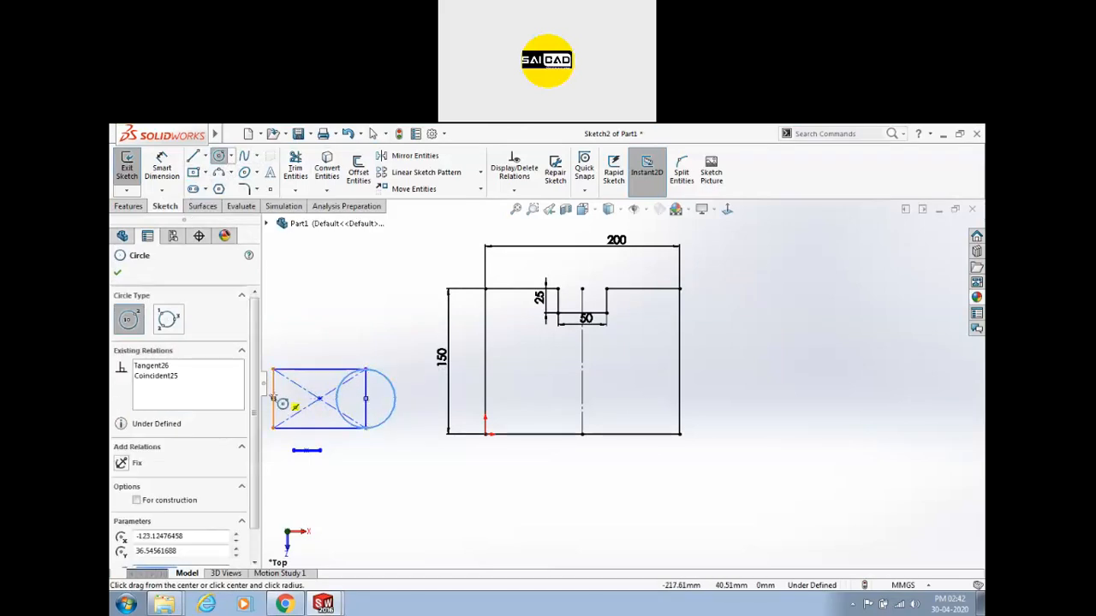
pyautogui.click(273, 399)
pyautogui.click(279, 369)
pyautogui.scroll(3, 309, 382)
pyautogui.scroll(-2, 310, 385)
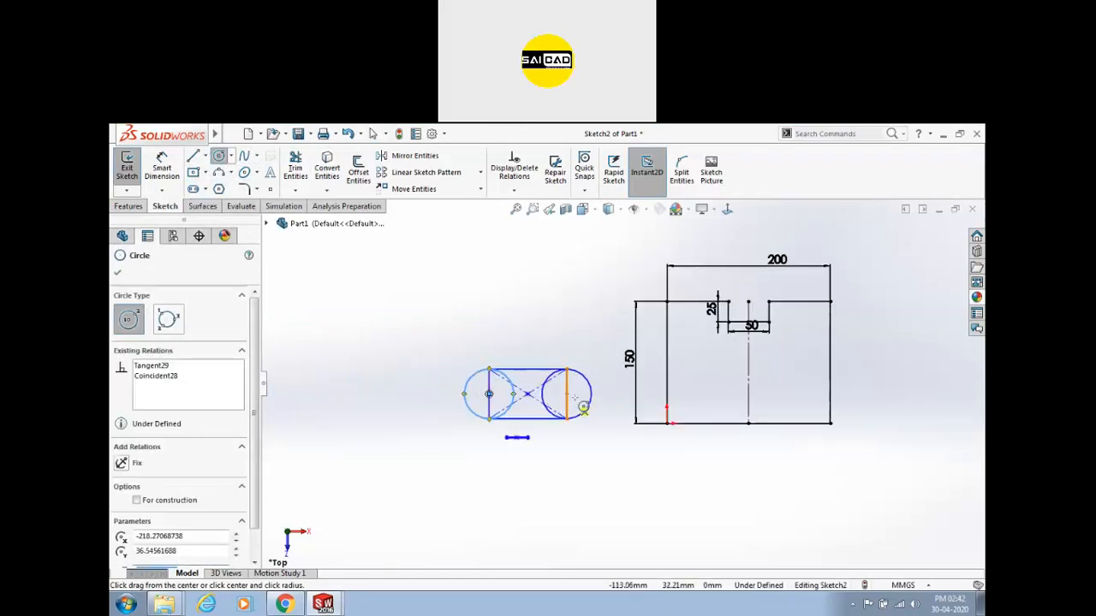
pyautogui.scroll(-1, 583, 409)
# Power-trim the rectangle sides and inner arcs to leave a rounded slot.
pyautogui.click(295, 167)
pyautogui.scroll(-3, 493, 394)
pyautogui.moveTo(359, 333)
pyautogui.mouseDown()
pyautogui.moveTo(391, 313)
pyautogui.moveTo(614, 348)
pyautogui.moveTo(371, 362)
pyautogui.moveTo(536, 384)
pyautogui.mouseUp()
pyautogui.scroll(2, 549, 361)
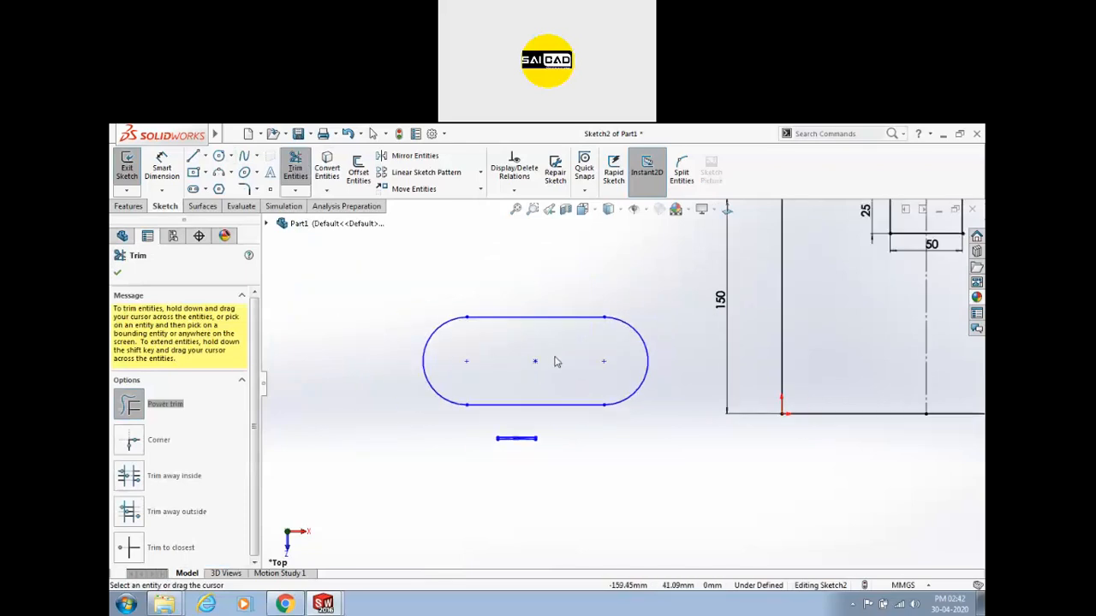
# Trim away the slot's left arc and bottom line.
pyautogui.click(607, 322)
pyautogui.rightClick(645, 273)
pyautogui.click(651, 315)
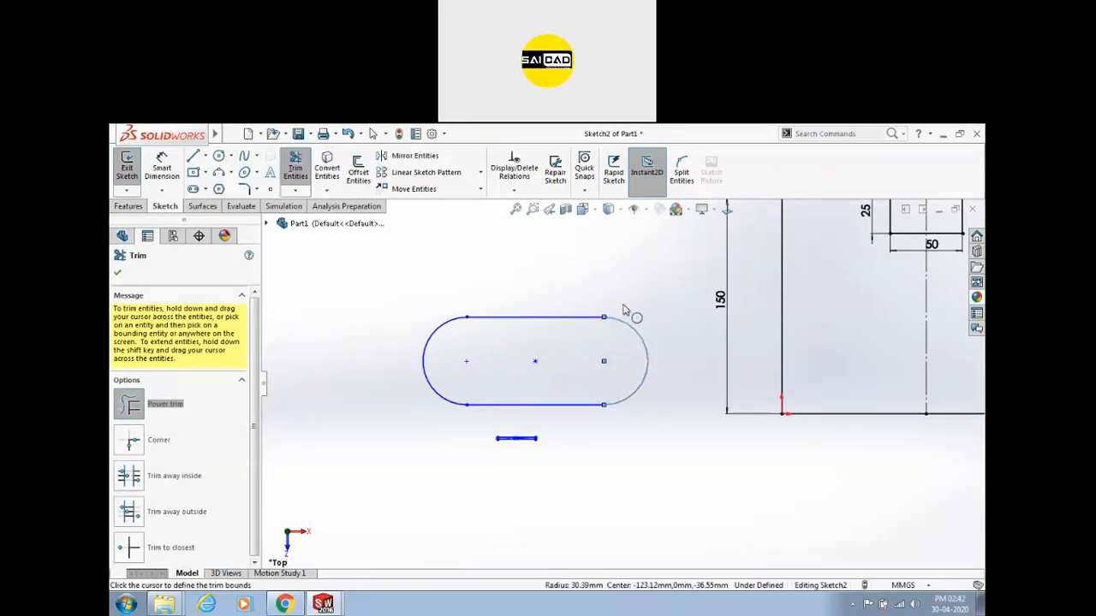
pyautogui.moveTo(529, 316)
pyautogui.mouseDown()
pyautogui.moveTo(505, 377)
pyautogui.moveTo(644, 408)
pyautogui.mouseUp()
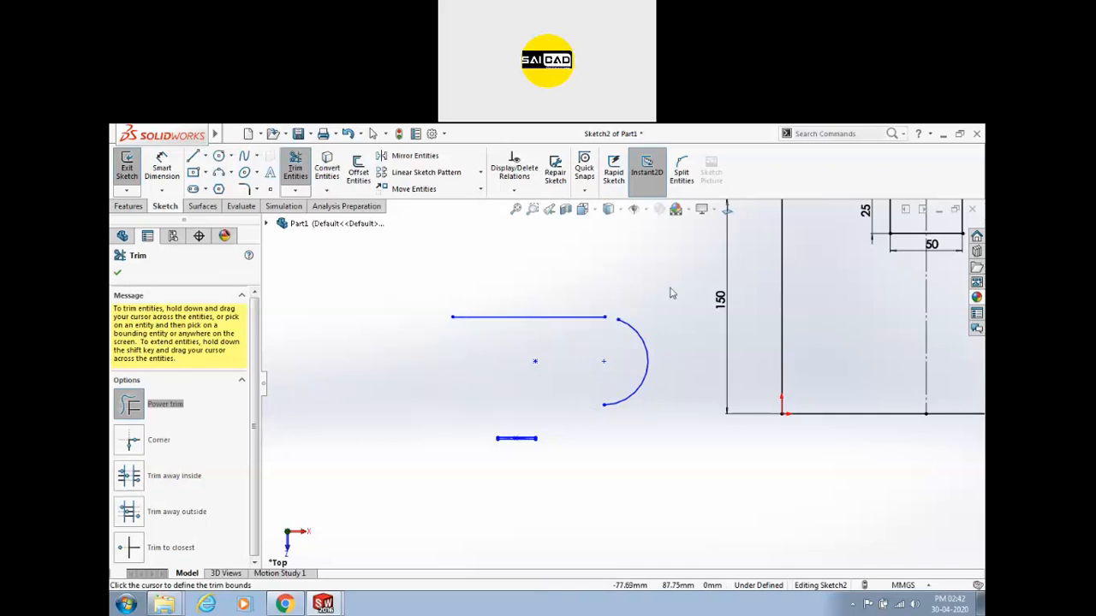
pyautogui.press('Escape')
# Box-select the leftover slot pieces and delete them.
pyautogui.moveTo(684, 281)
pyautogui.mouseDown()
pyautogui.moveTo(426, 465)
pyautogui.moveTo(646, 289)
pyautogui.mouseUp()
pyautogui.click(692, 270)
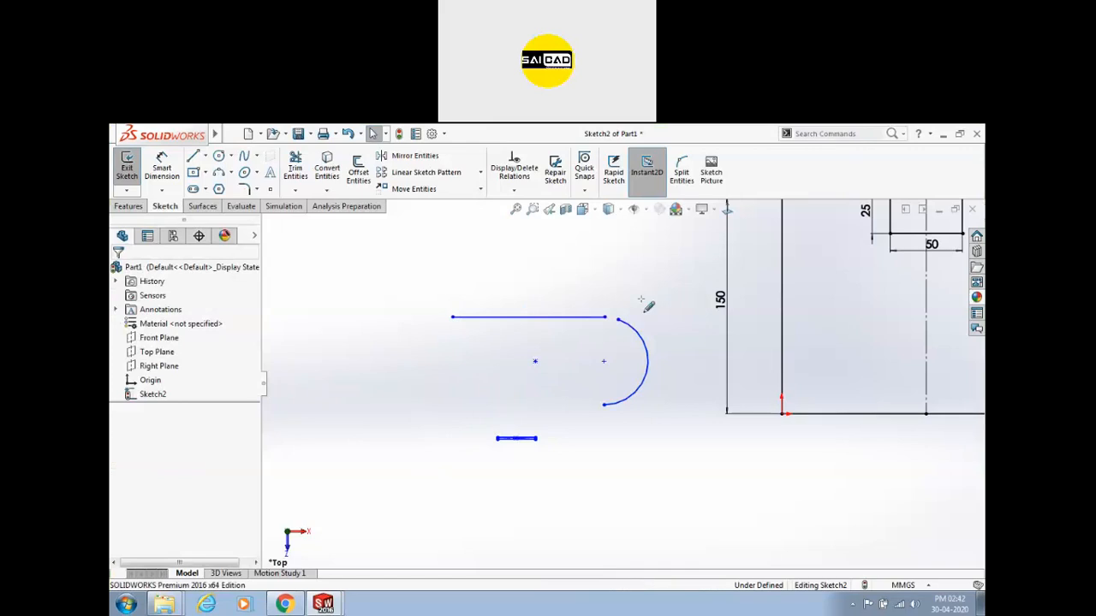
pyautogui.rightClick(580, 251)
pyautogui.click(615, 286)
pyautogui.moveTo(687, 283); pyautogui.dragTo(403, 479)
pyautogui.press('Delete')
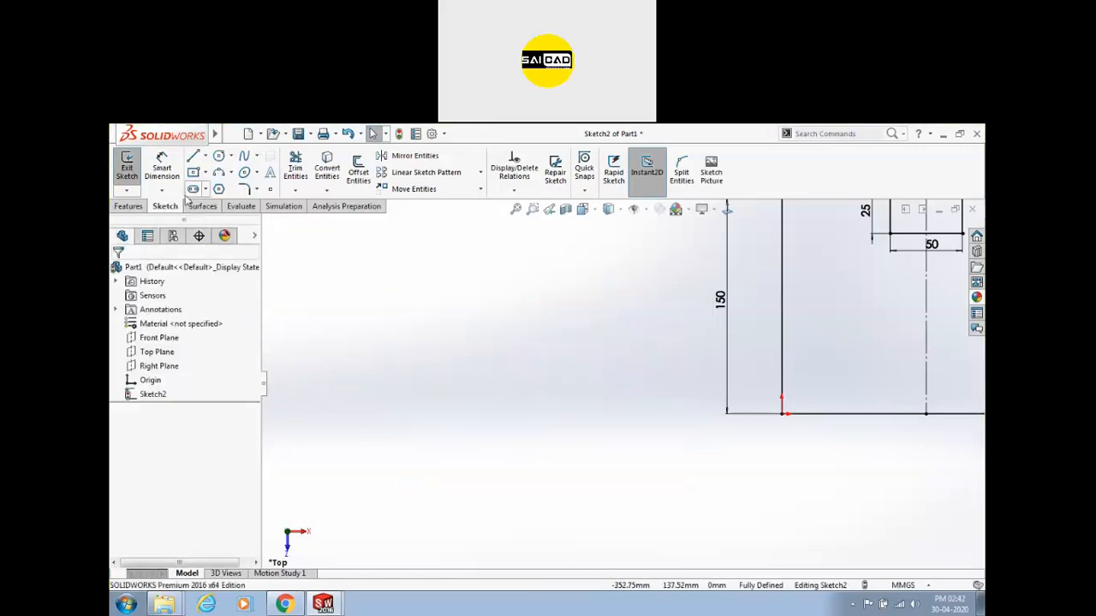
# Draw a horizontal straight slot left of the profile.
pyautogui.click(206, 190)
pyautogui.click(224, 204)
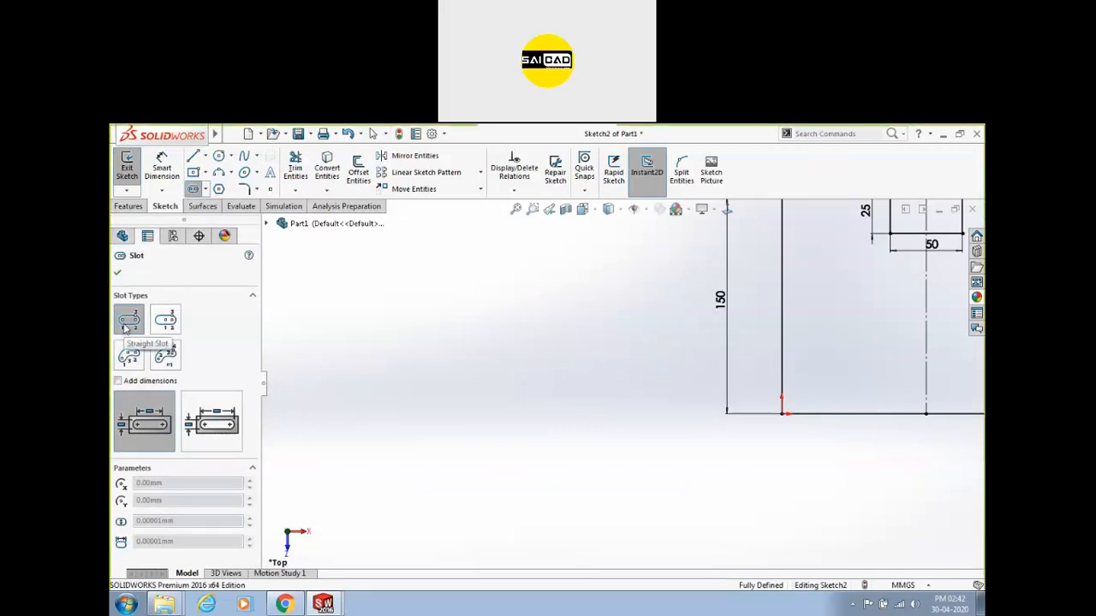
pyautogui.click(359, 419)
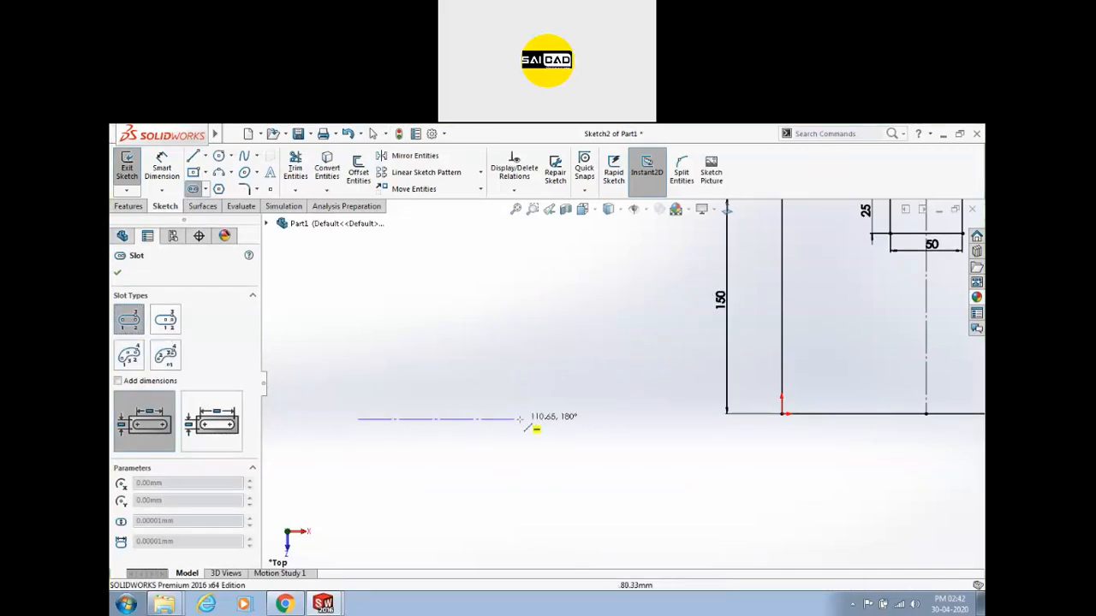
pyautogui.click(534, 420)
pyautogui.click(548, 398)
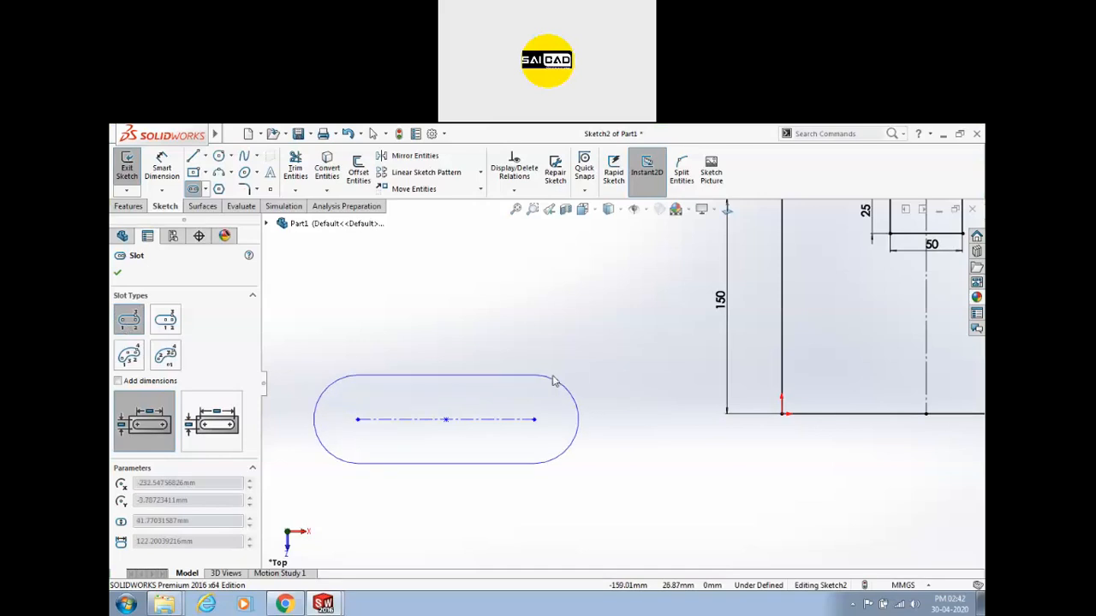
pyautogui.click(557, 385)
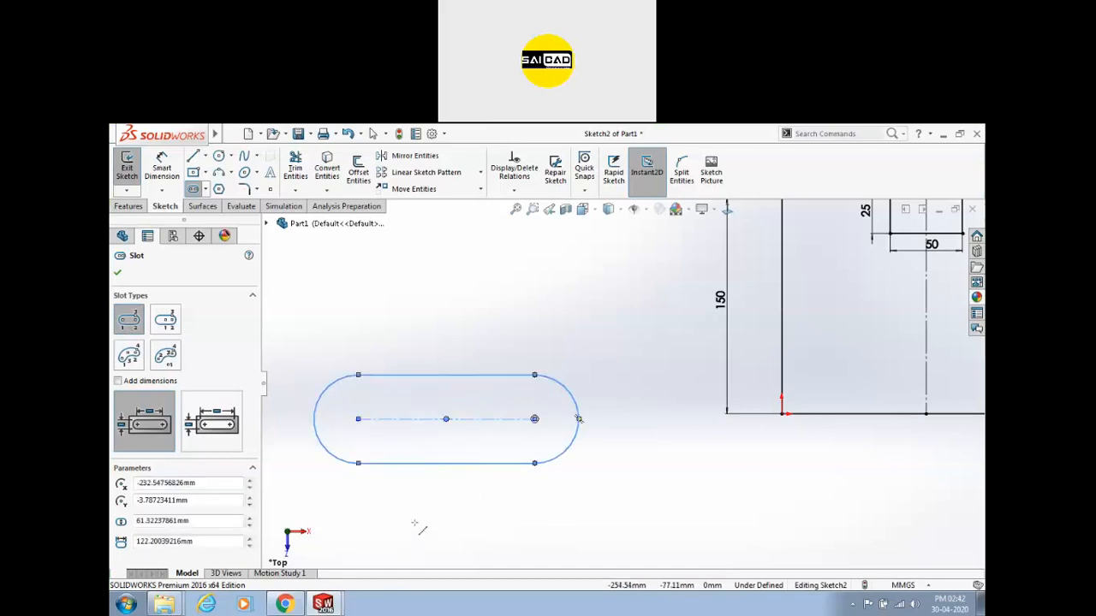
pyautogui.press('Escape')
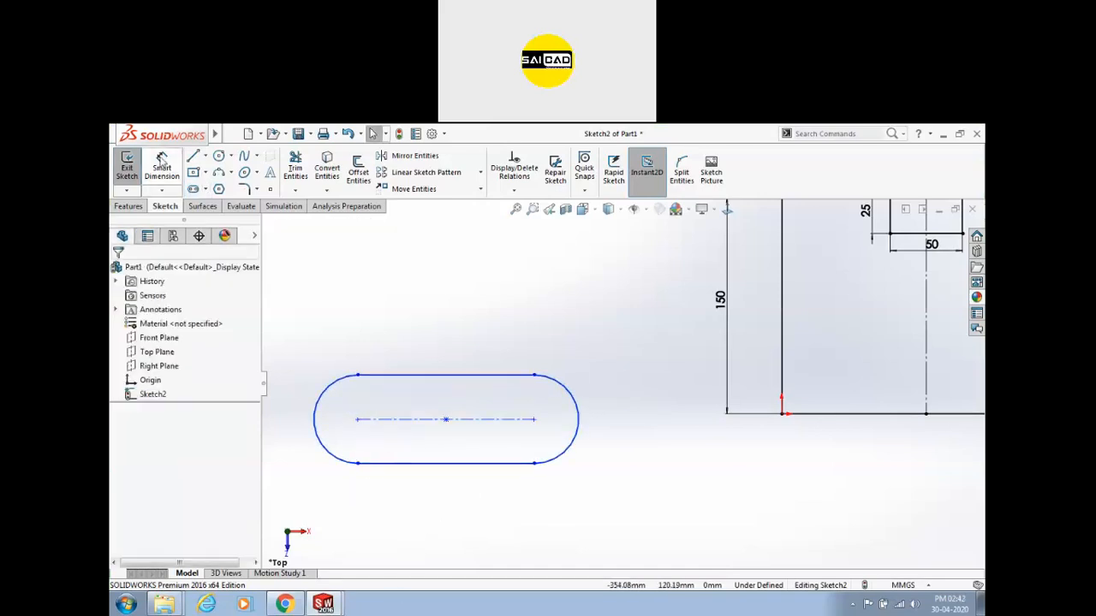
# Draw a second horizontal straight slot above the first.
pyautogui.click(194, 190)
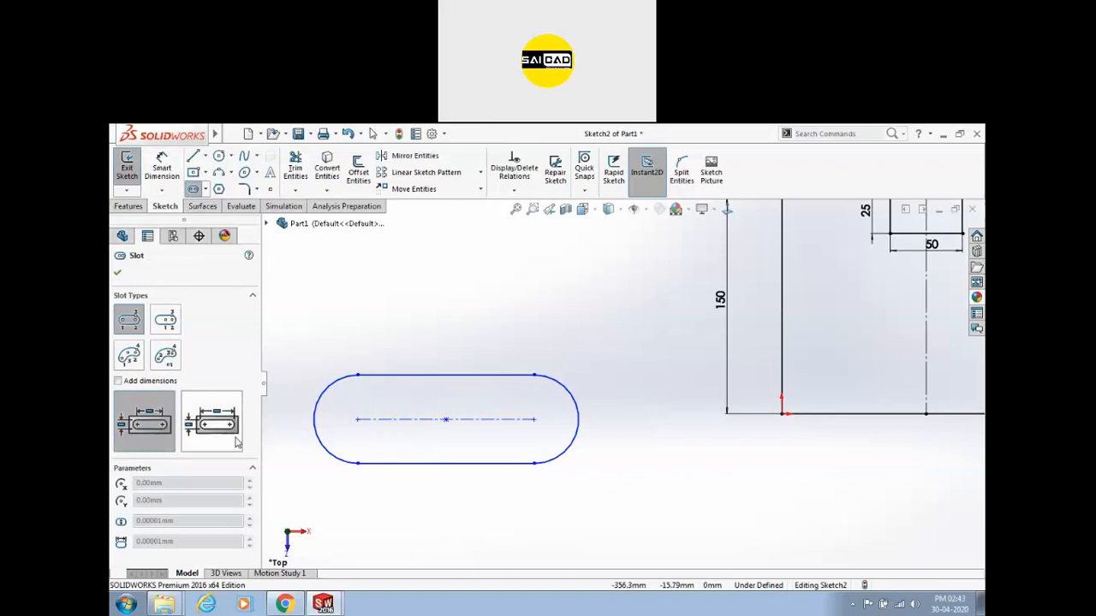
pyautogui.click(386, 303)
pyautogui.click(534, 303)
pyautogui.click(535, 259)
pyautogui.press('Escape')
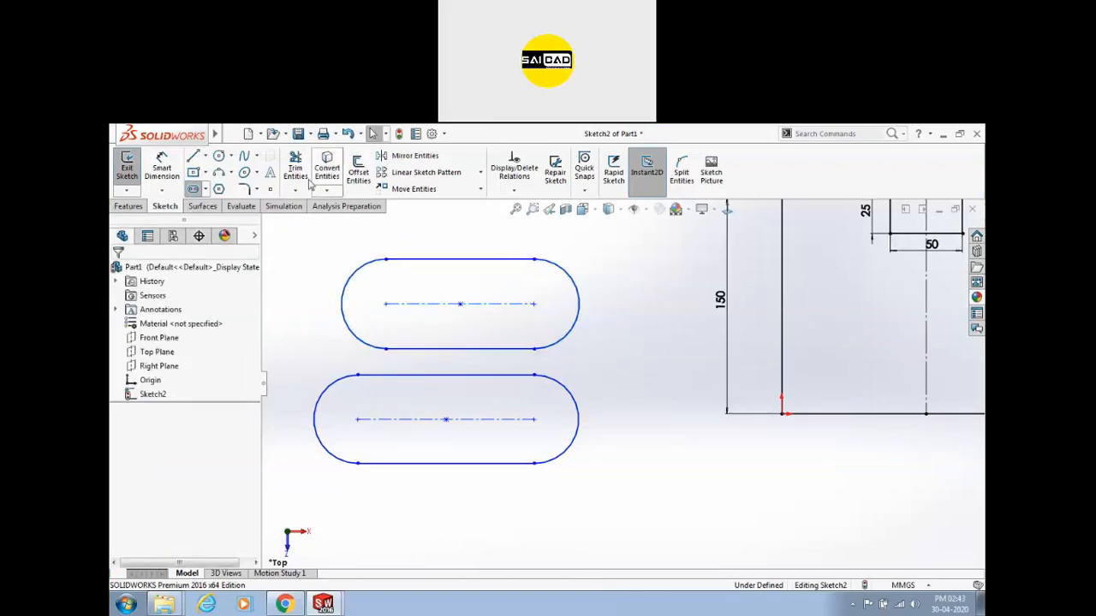
# Dimension the upper slot with radius 30 and centreline length 100.
pyautogui.click(174, 163)
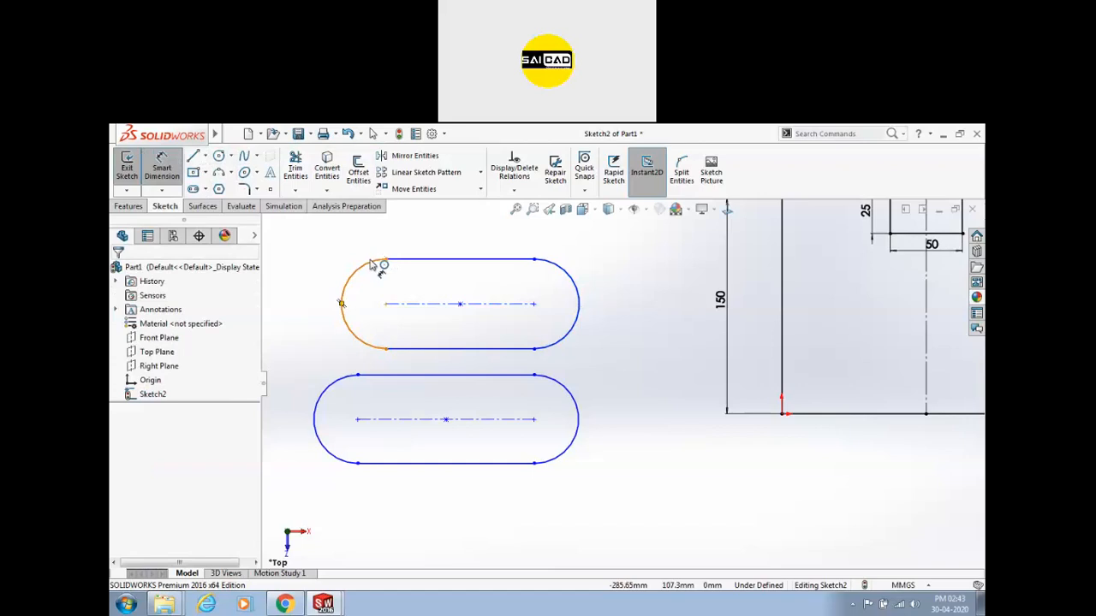
pyautogui.click(376, 262)
pyautogui.click(330, 248)
pyautogui.write('30')
pyautogui.press('Return')
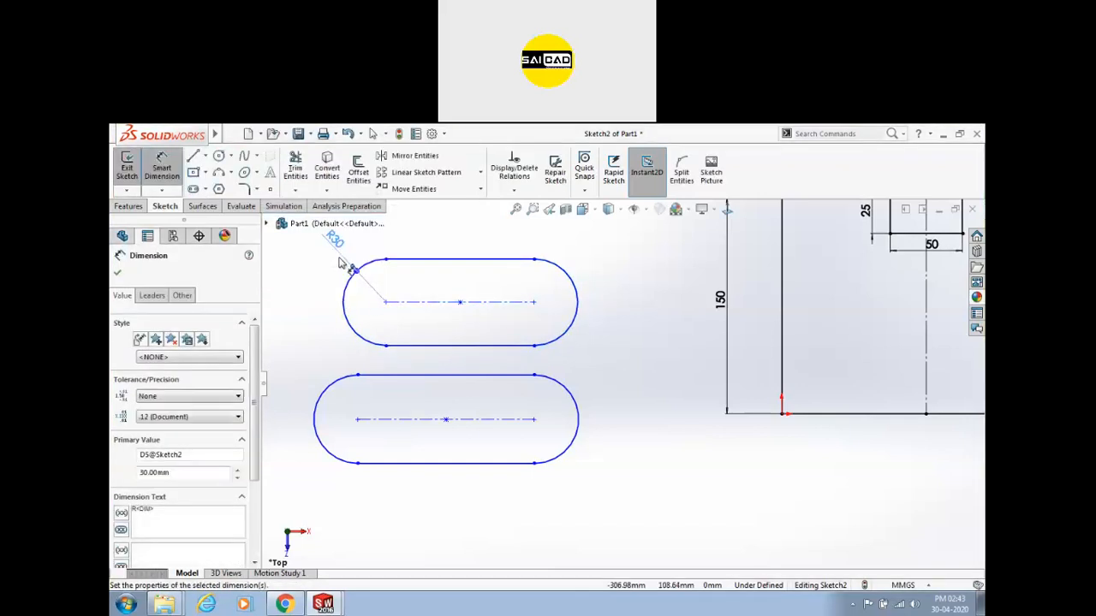
pyautogui.click(411, 302)
pyautogui.click(426, 330)
pyautogui.write('100')
pyautogui.press('Return')
pyautogui.press('Escape')
# Delete the lower slot and attach the upper slot's right end to the rectangle's lower-left corner.
pyautogui.moveTo(610, 365)
pyautogui.mouseDown()
pyautogui.moveTo(345, 510)
pyautogui.moveTo(276, 515)
pyautogui.mouseUp()
pyautogui.press('Delete')
pyautogui.press('z')
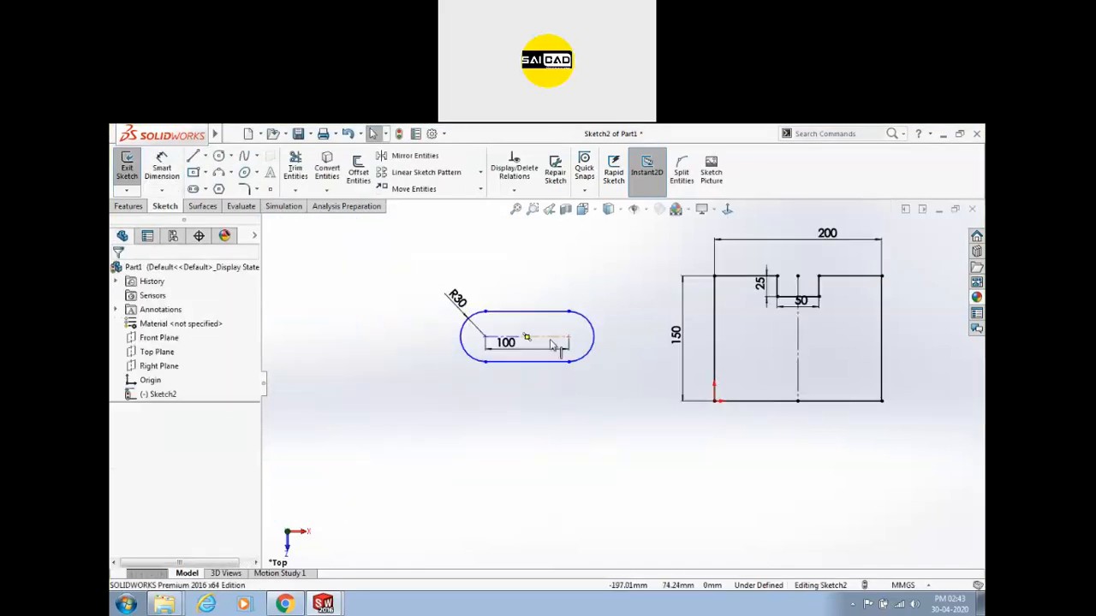
pyautogui.moveTo(570, 341)
pyautogui.mouseDown()
pyautogui.moveTo(607, 460)
pyautogui.moveTo(717, 421)
pyautogui.moveTo(714, 401)
pyautogui.mouseUp()
pyautogui.scroll(3, 773, 442)
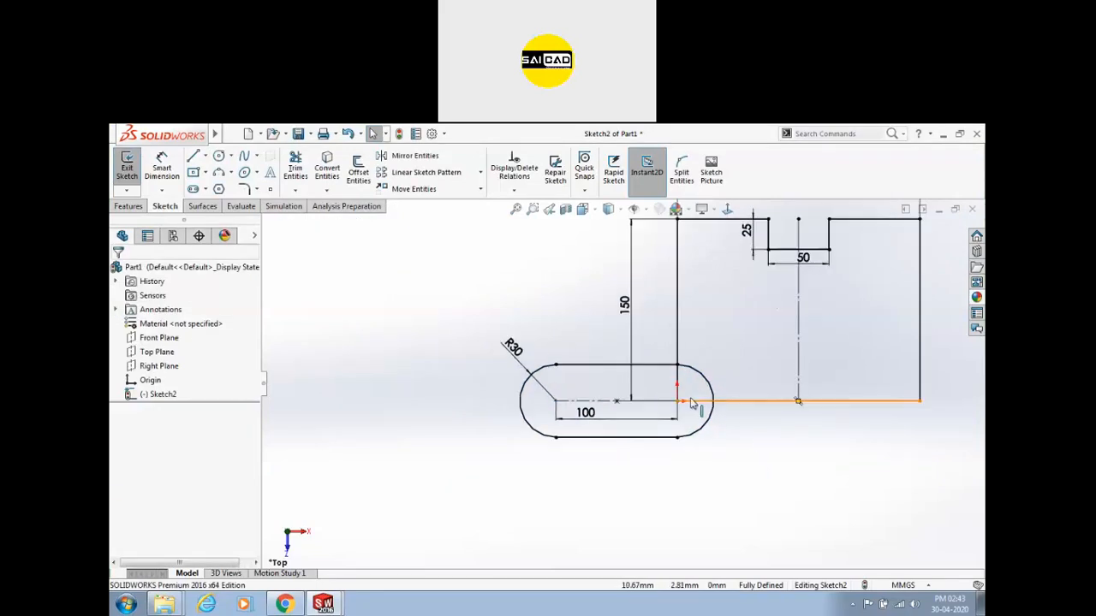
pyautogui.scroll(-4, 533, 444)
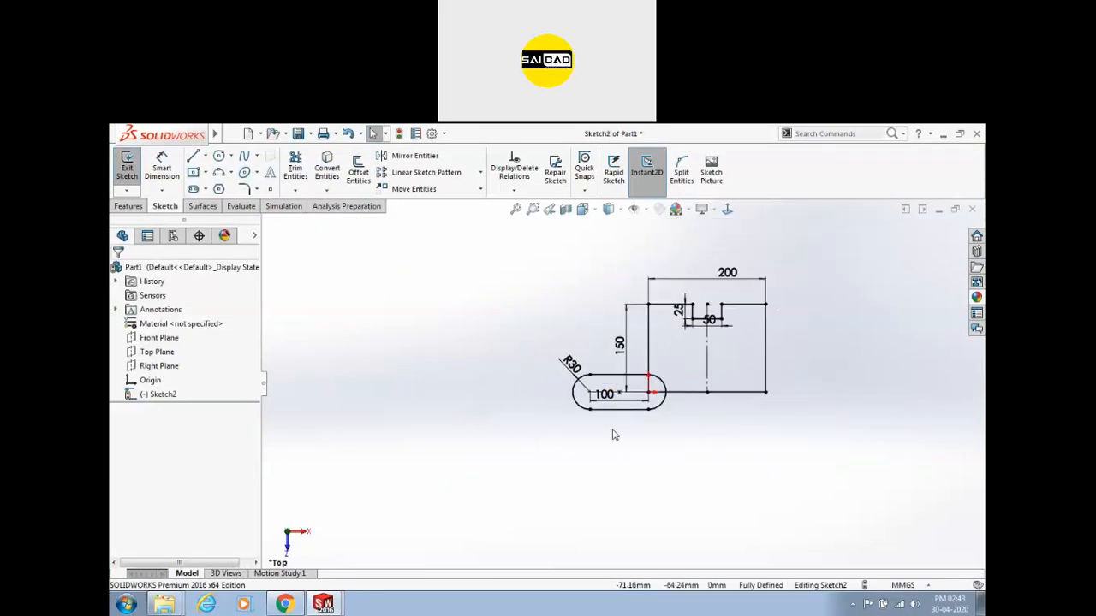
# Delete the rectangle and the dimensioned slot along with their dimensions.
pyautogui.moveTo(625, 285); pyautogui.dragTo(861, 410)
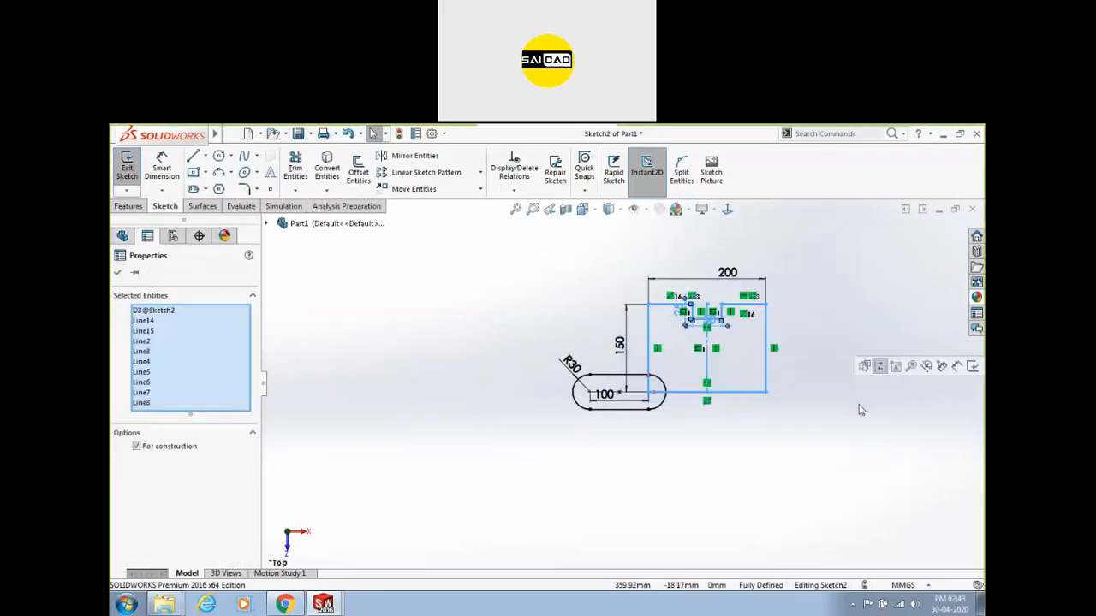
pyautogui.press('Delete')
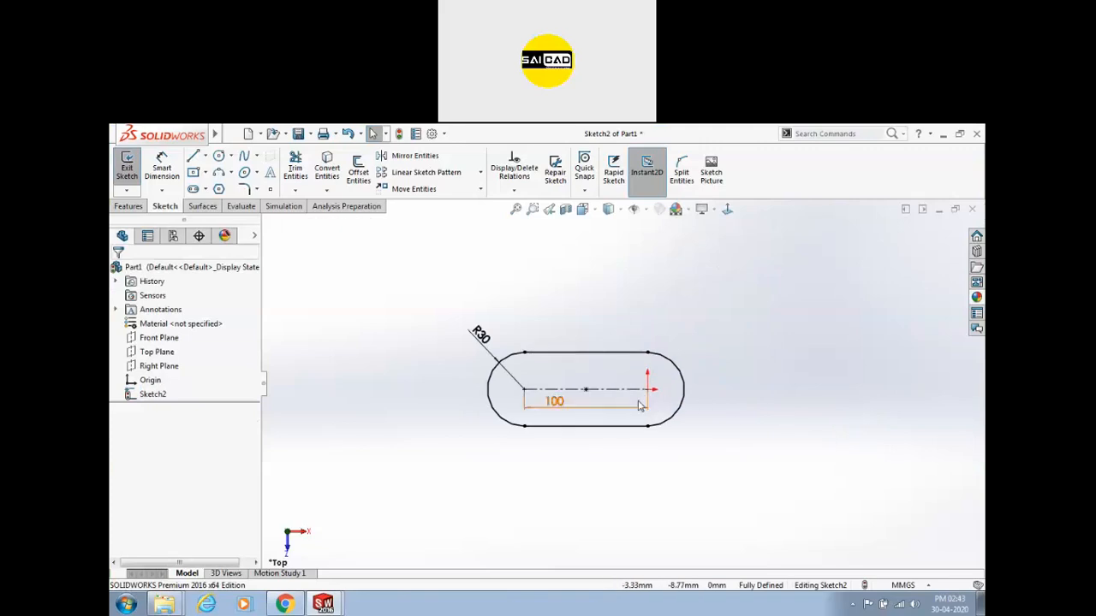
pyautogui.moveTo(413, 293); pyautogui.dragTo(791, 513)
pyautogui.press('Delete')
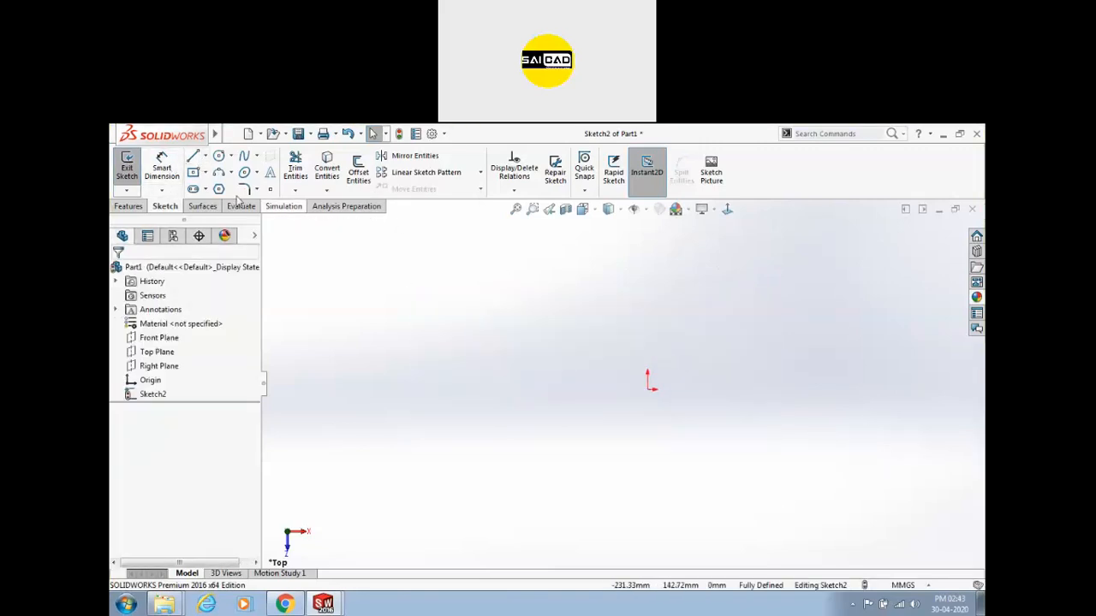
pyautogui.click(195, 188)
pyautogui.click(163, 322)
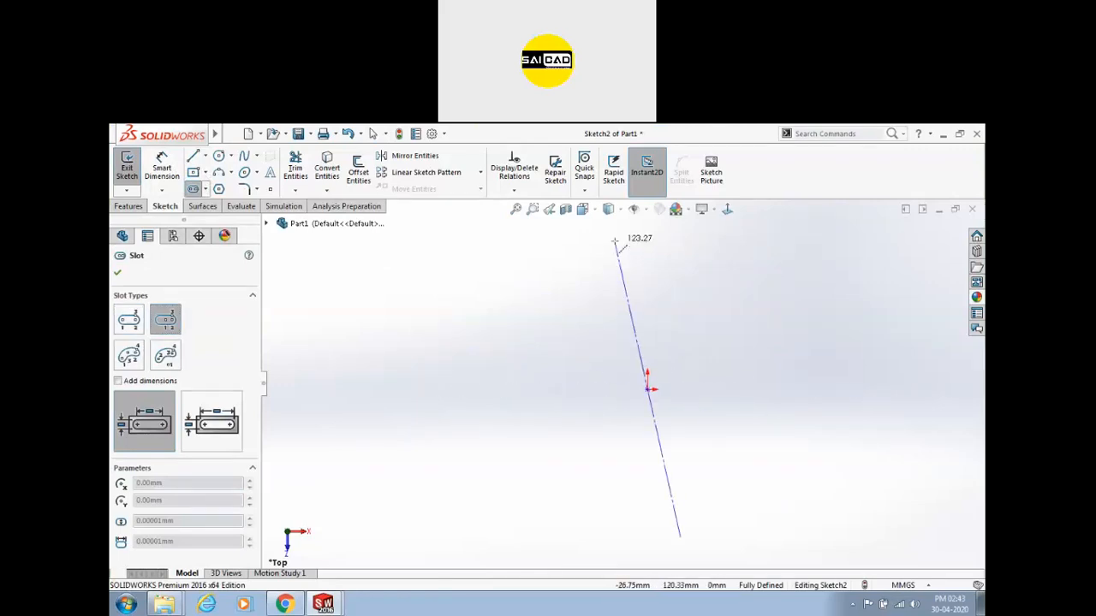
pyautogui.click(754, 389)
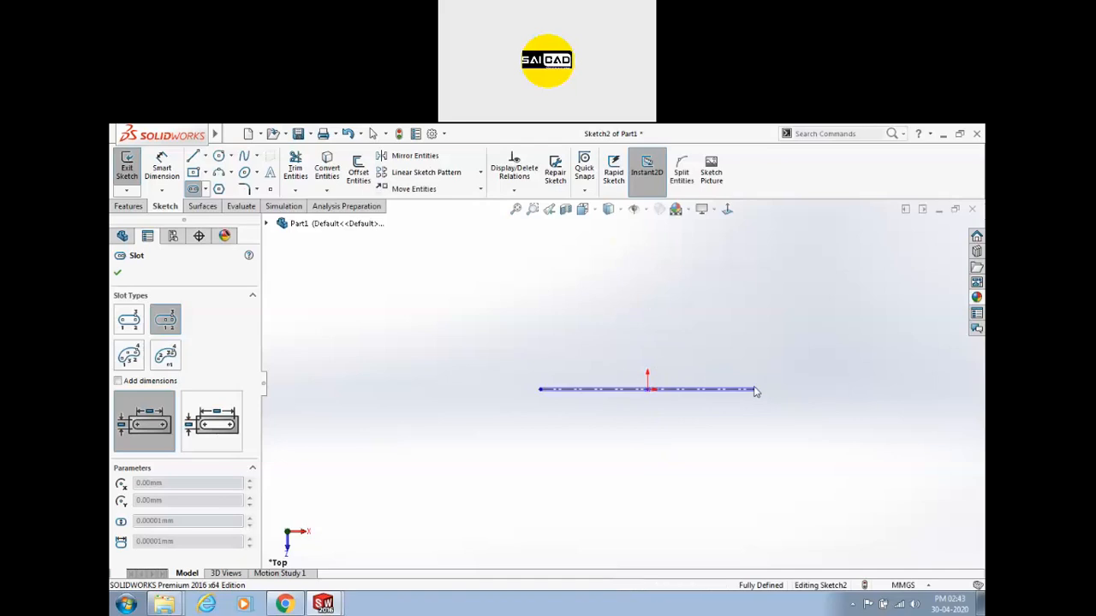
pyautogui.click(798, 389)
pyautogui.click(170, 157)
pyautogui.click(799, 385)
pyautogui.click(826, 347)
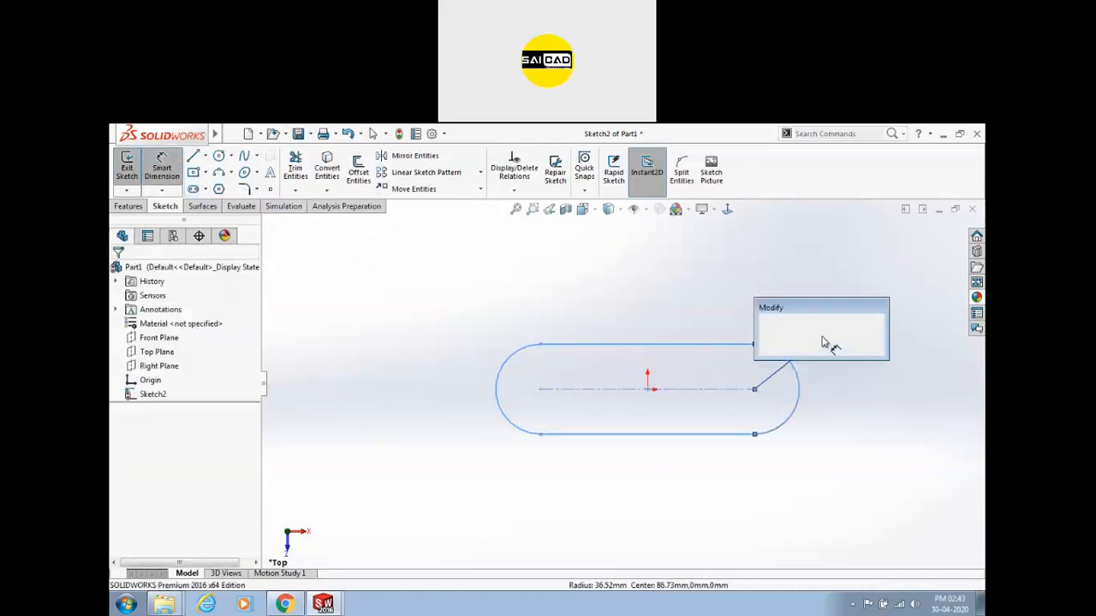
pyautogui.write('35')
pyautogui.press('Return')
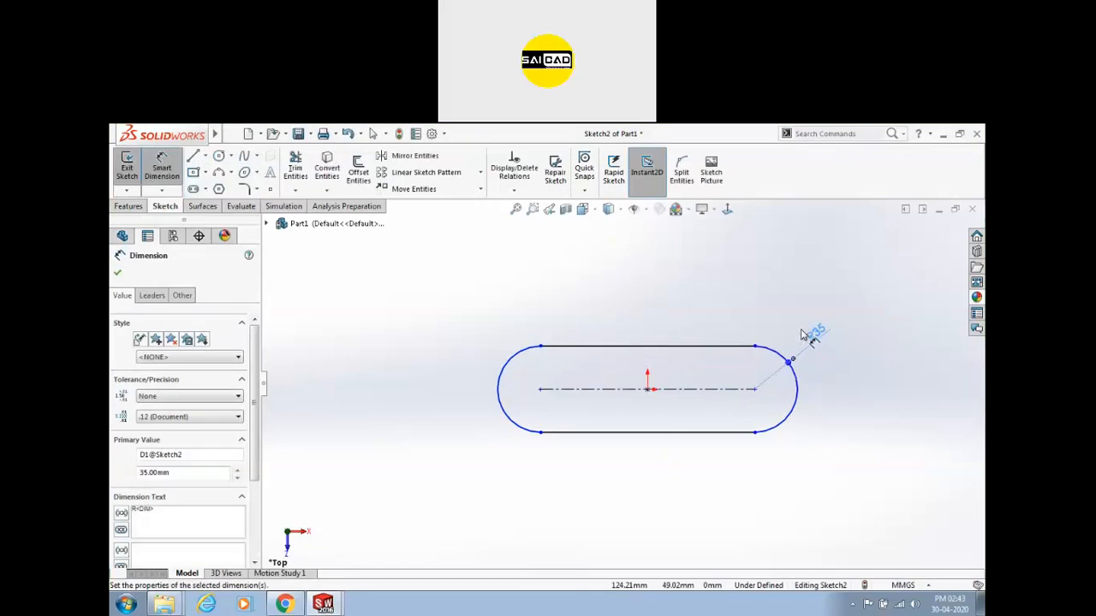
pyautogui.click(698, 391)
pyautogui.click(691, 317)
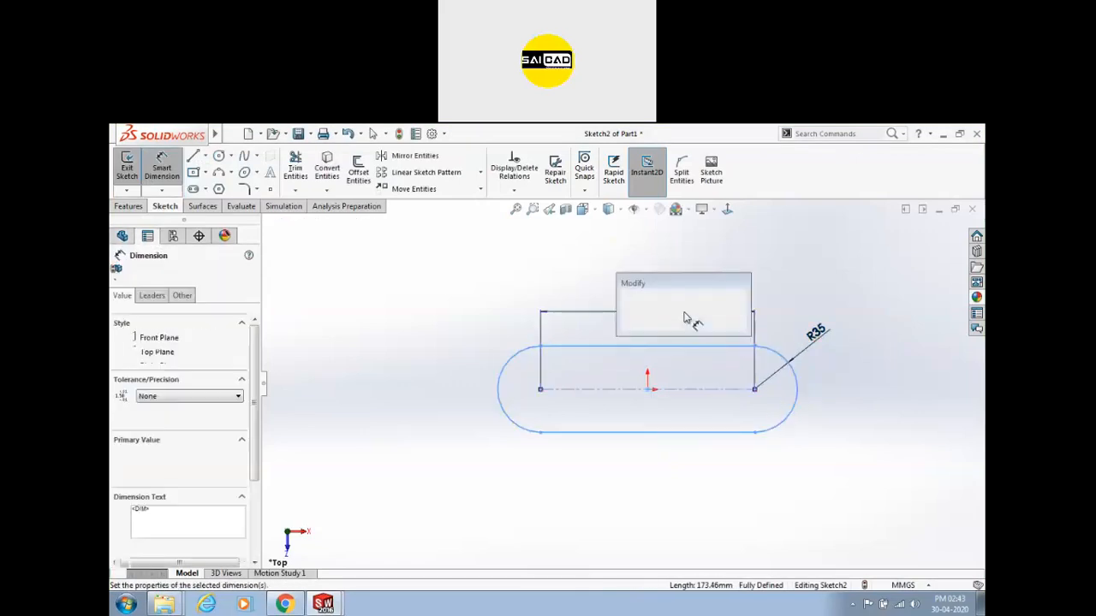
pyautogui.press('Return')
pyautogui.press('Escape')
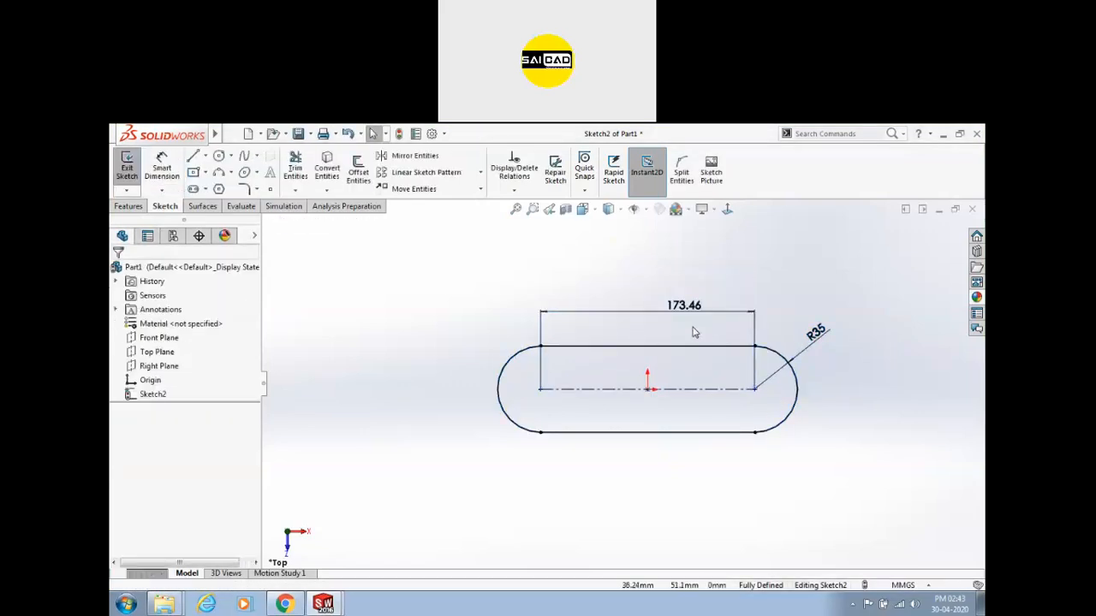
pyautogui.scroll(2, 838, 317)
pyautogui.scroll(-2, 831, 350)
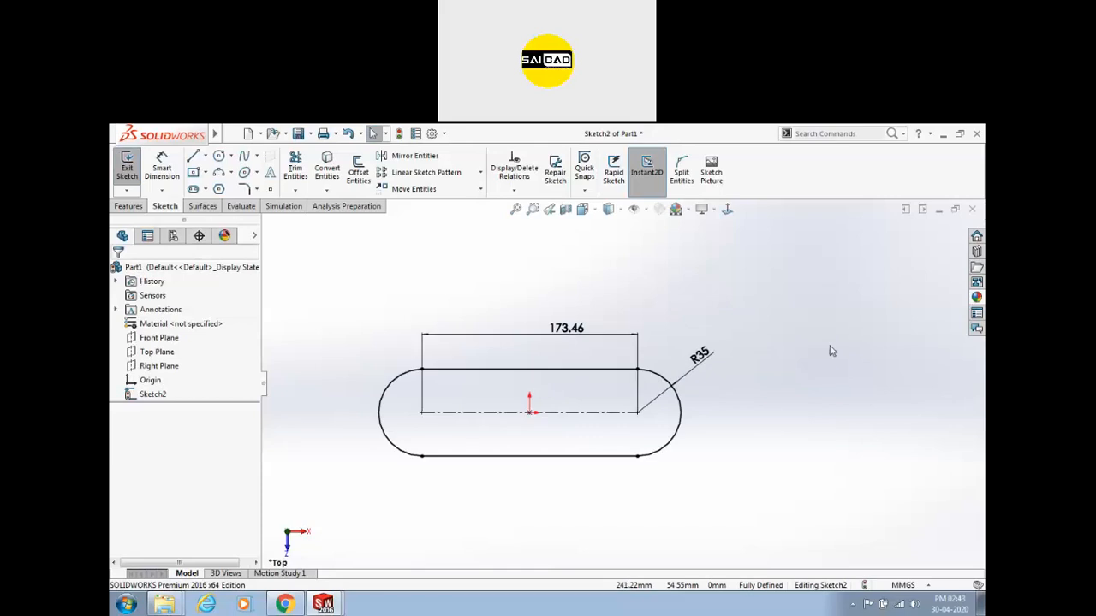
pyautogui.moveTo(306, 293)
pyautogui.mouseDown()
pyautogui.moveTo(690, 465)
pyautogui.moveTo(859, 511)
pyautogui.mouseUp()
pyautogui.press('Delete')
# Draw a three-point arc slot and move its centre onto the origin.
pyautogui.click(194, 190)
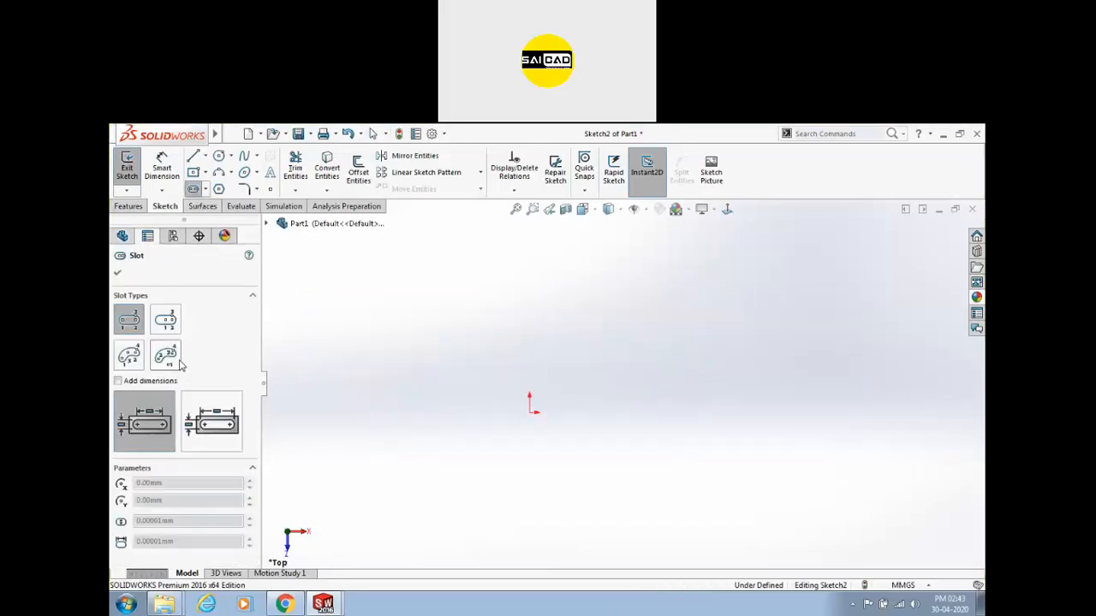
pyautogui.click(128, 359)
pyautogui.click(398, 378)
pyautogui.click(606, 334)
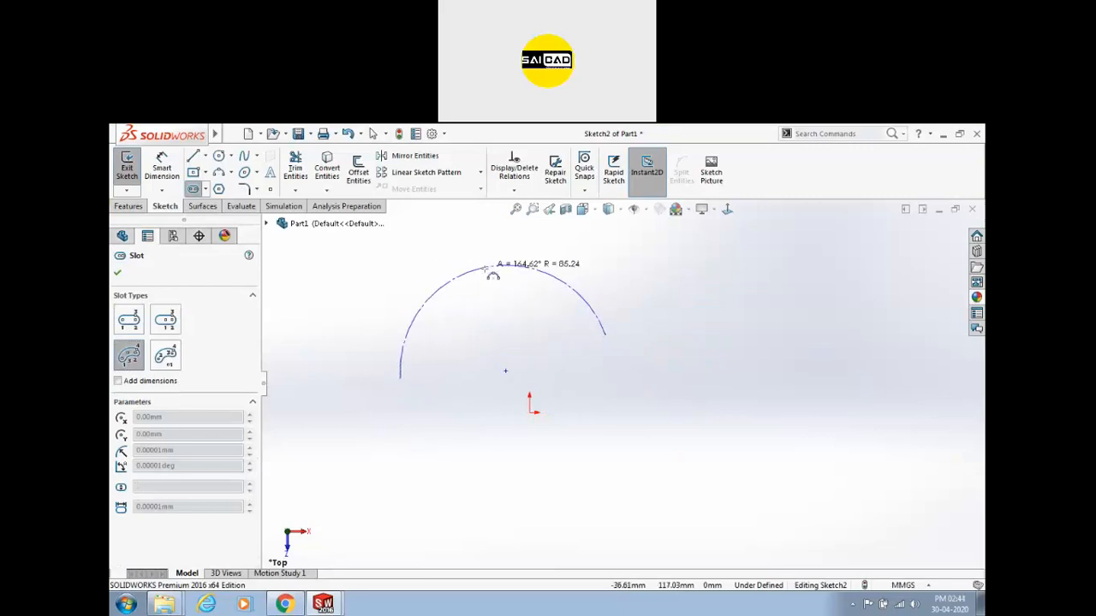
pyautogui.click(490, 295)
pyautogui.click(493, 326)
pyautogui.click(496, 320)
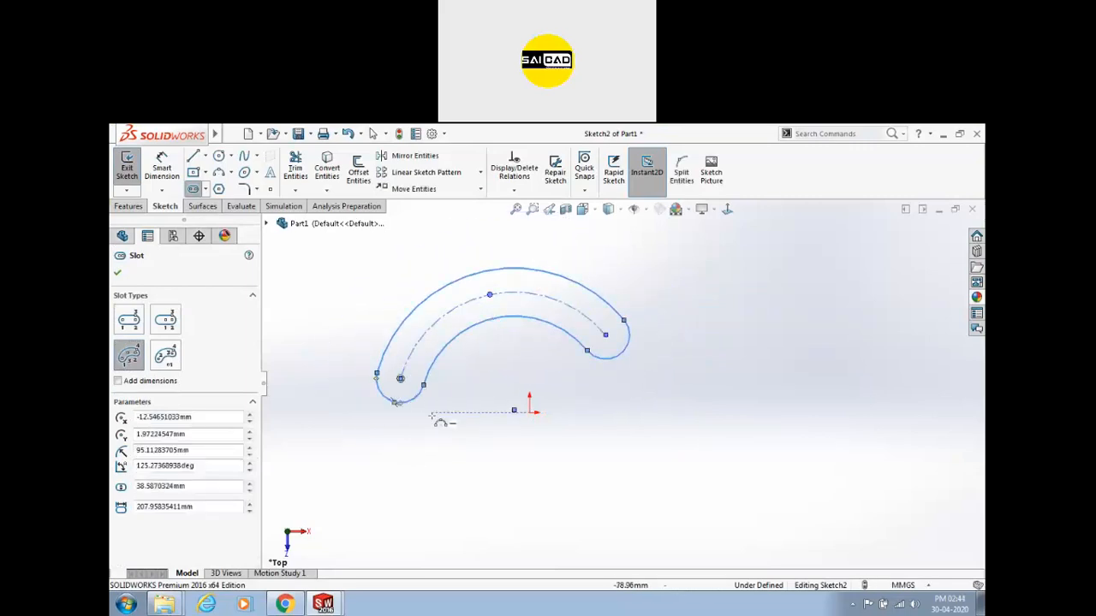
pyautogui.press('Escape')
pyautogui.moveTo(521, 421)
pyautogui.mouseDown()
pyautogui.moveTo(514, 408)
pyautogui.moveTo(530, 413)
pyautogui.mouseUp()
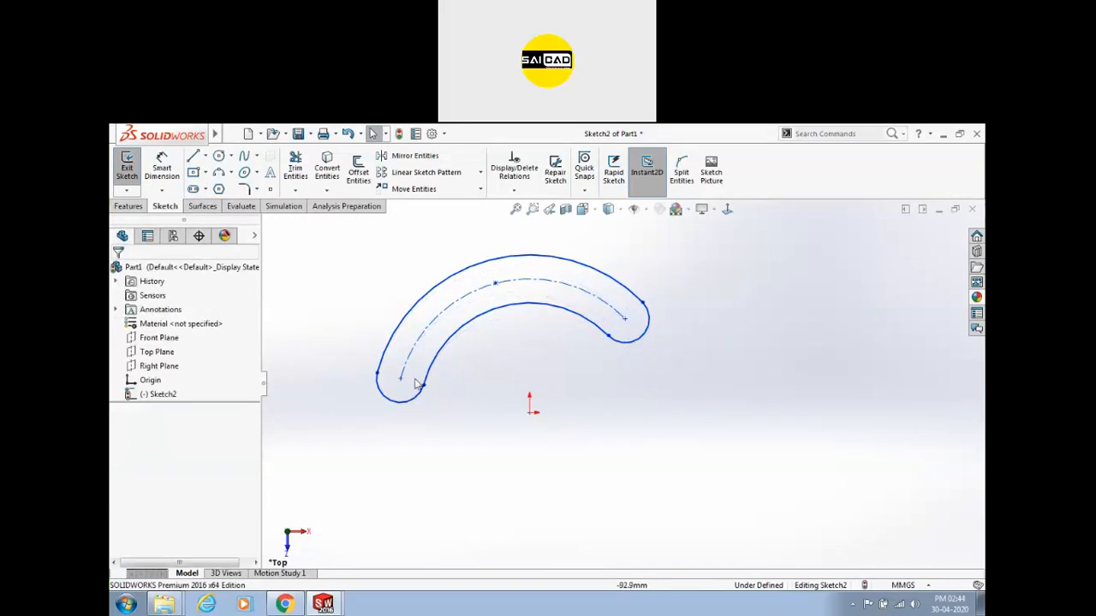
pyautogui.click(400, 381)
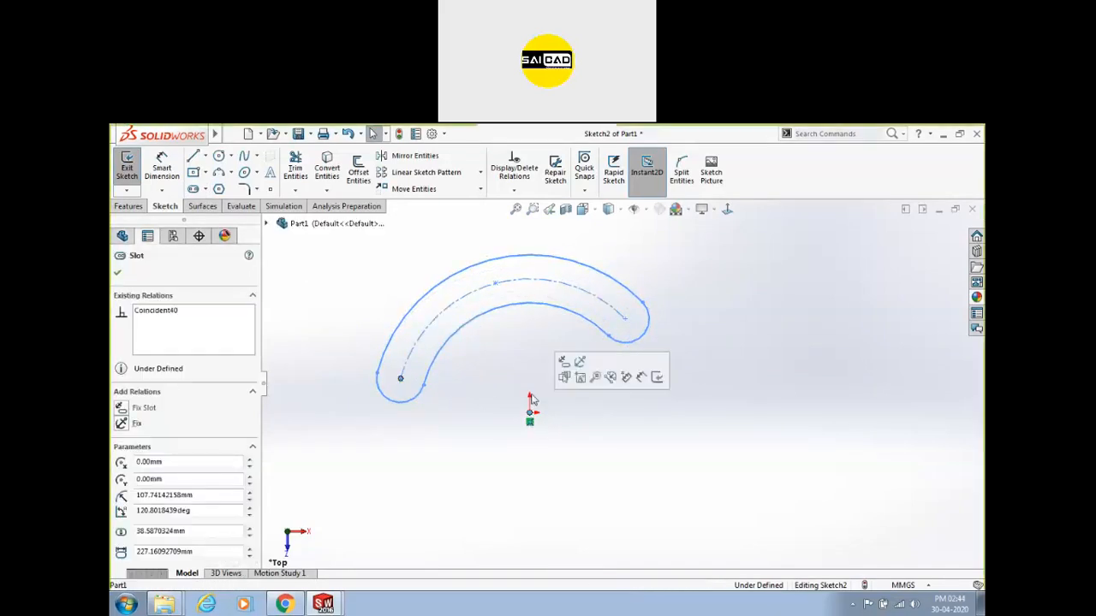
pyautogui.click(461, 415)
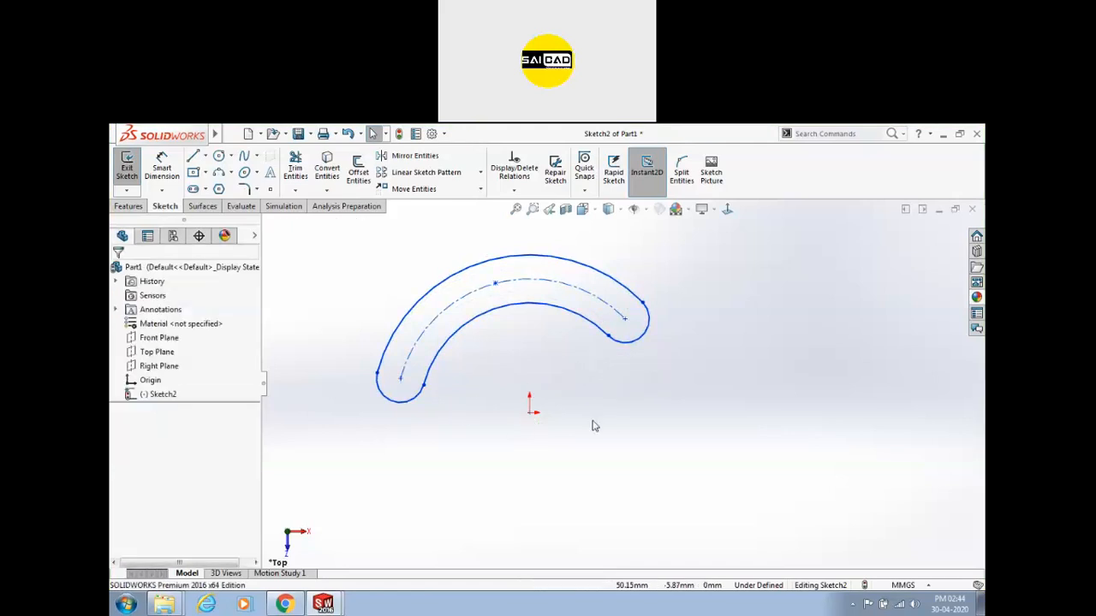
# Draw a horizontal construction line from the origin to the slot's left arc centre.
pyautogui.press('l')
pyautogui.click(531, 412)
pyautogui.click(399, 379)
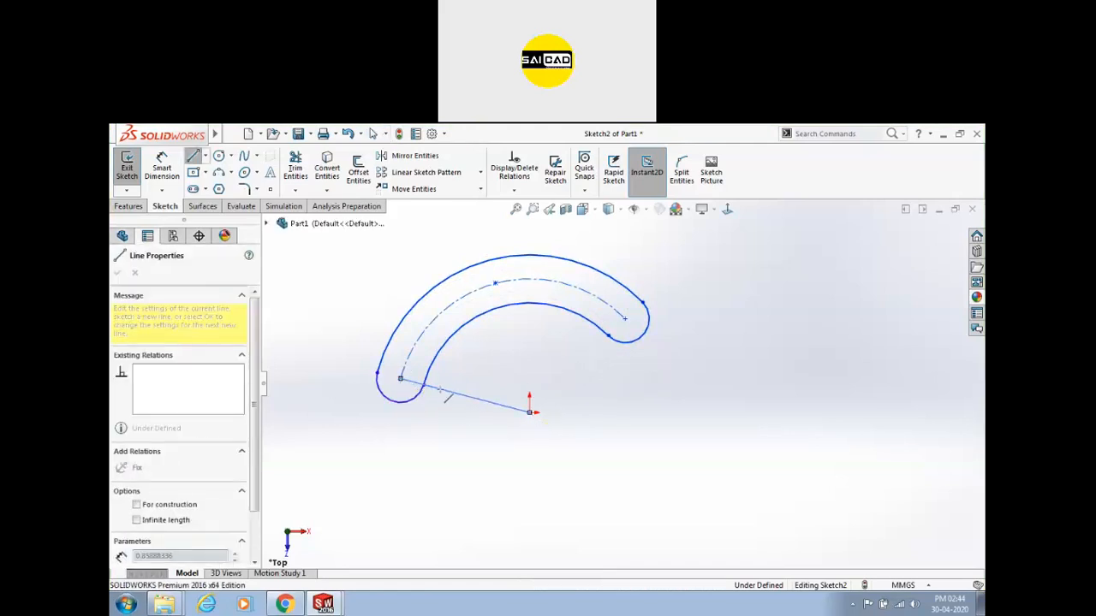
pyautogui.press('Escape')
pyautogui.click(488, 400)
pyautogui.click(538, 358)
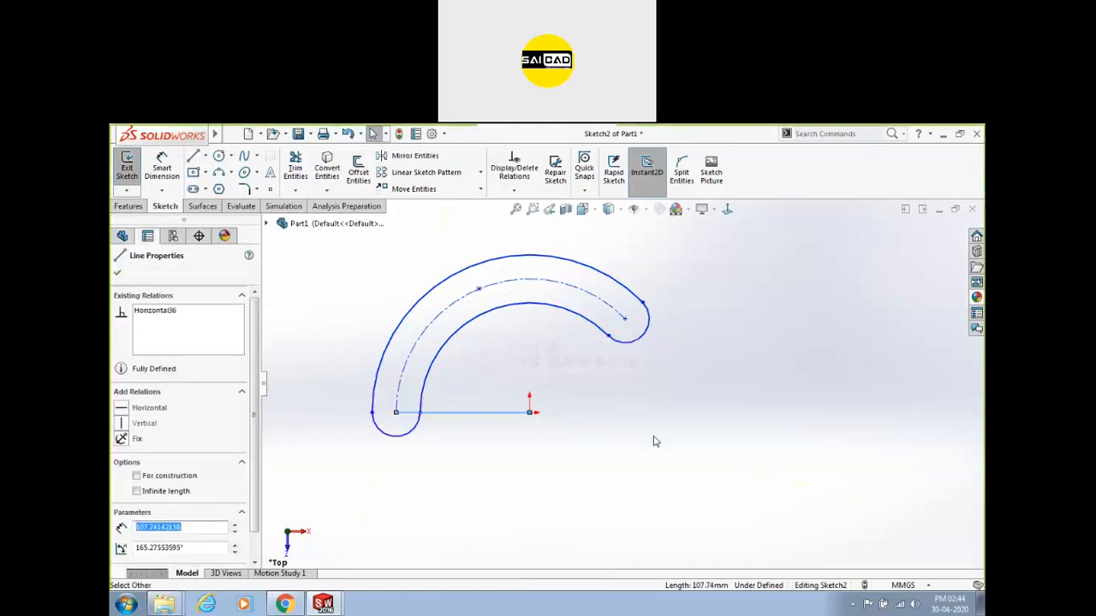
pyautogui.click(653, 440)
pyautogui.click(479, 412)
pyautogui.click(554, 383)
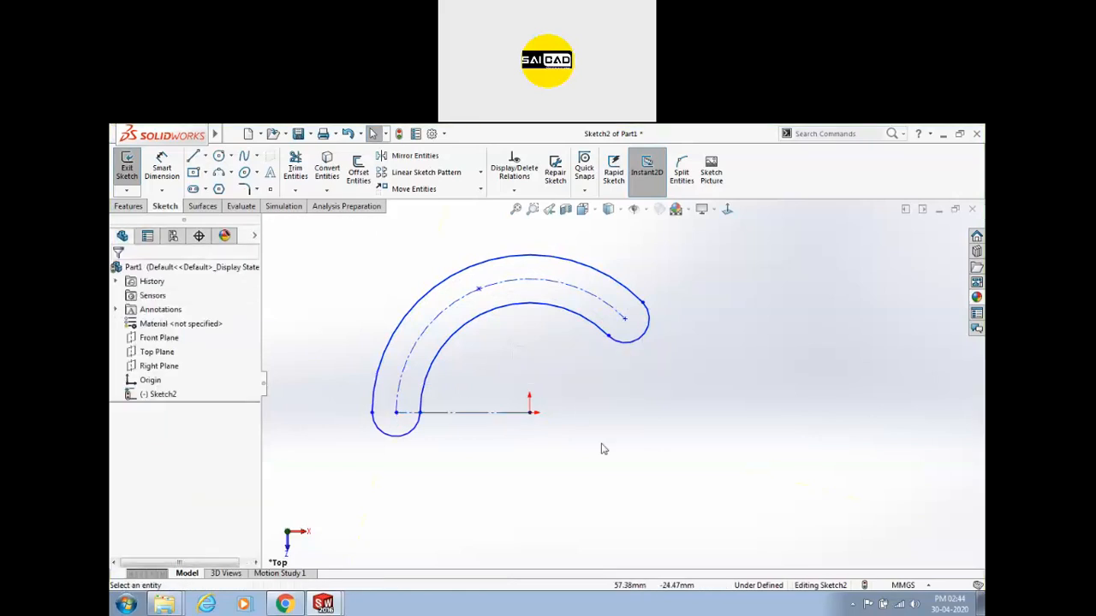
# Dimension the slot's end arc to R20 and drag its right end up to shorten it.
pyautogui.click(170, 177)
pyautogui.click(409, 440)
pyautogui.click(401, 466)
pyautogui.write('20')
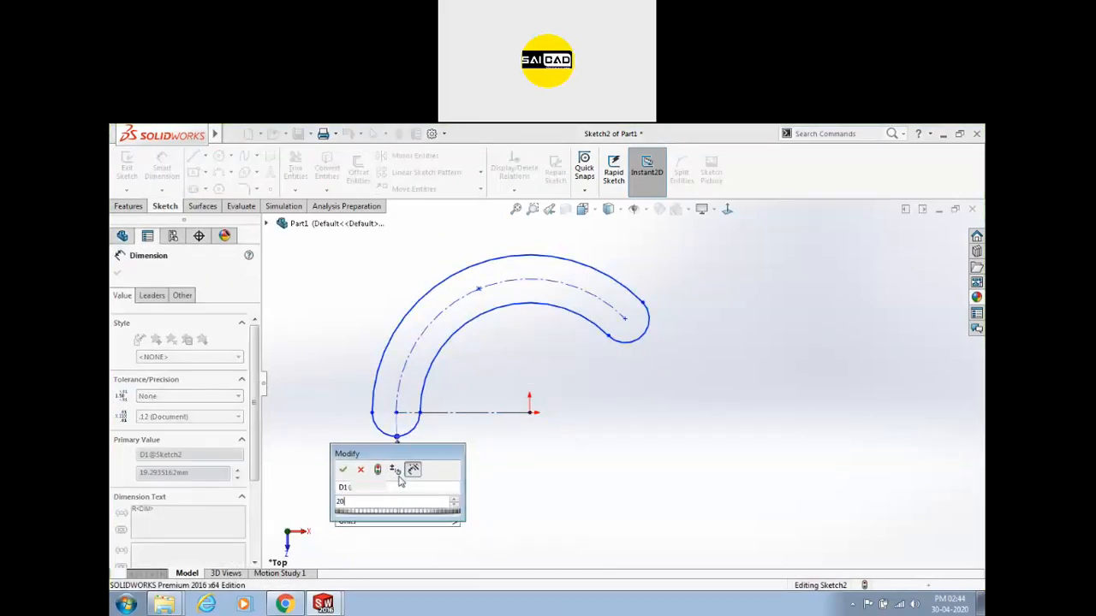
pyautogui.press('Return')
pyautogui.press('Escape')
pyautogui.moveTo(625, 320); pyautogui.dragTo(514, 277)
pyautogui.click(550, 320)
# Dimension the slot's centre arc to R100 and swing its end directly above the origin.
pyautogui.click(162, 166)
pyautogui.click(420, 336)
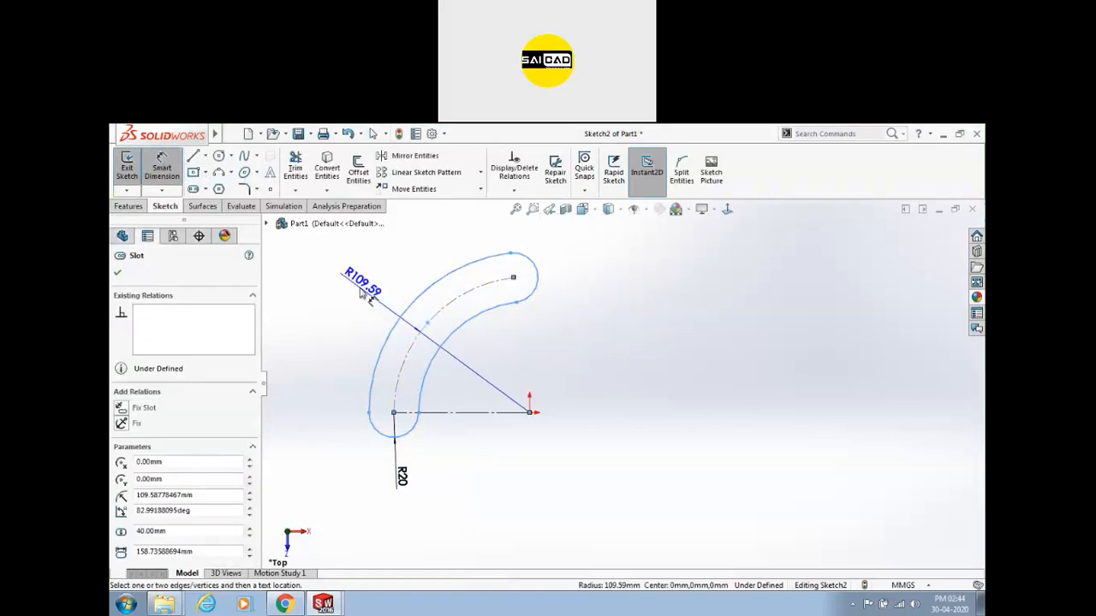
pyautogui.click(362, 291)
pyautogui.write('100')
pyautogui.press('Return')
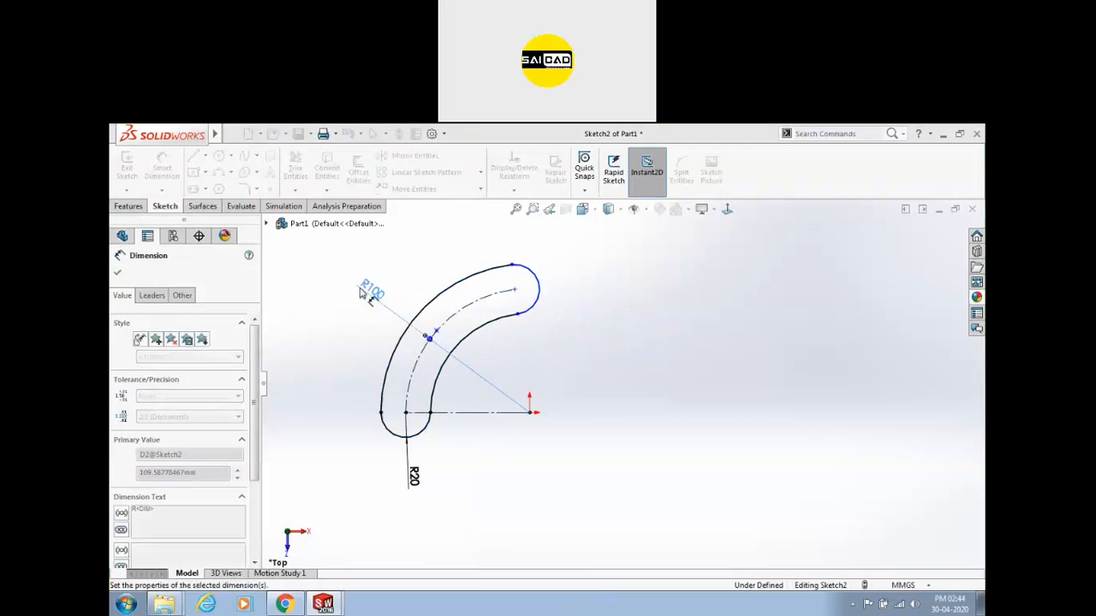
pyautogui.press('Escape')
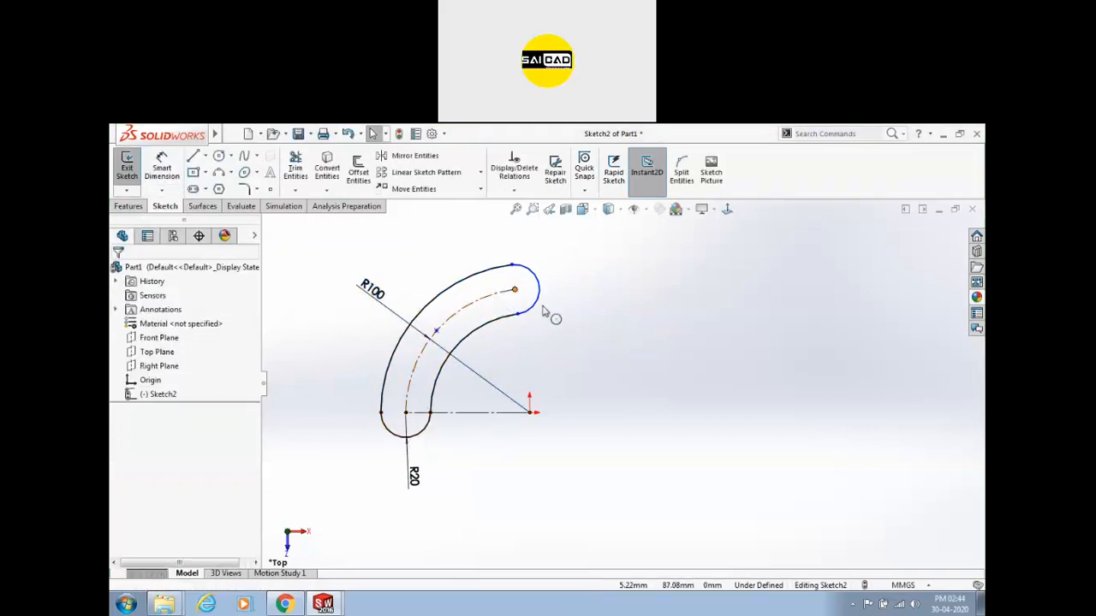
pyautogui.moveTo(515, 290)
pyautogui.mouseDown()
pyautogui.moveTo(546, 290)
pyautogui.moveTo(529, 288)
pyautogui.mouseUp()
pyautogui.click(530, 415)
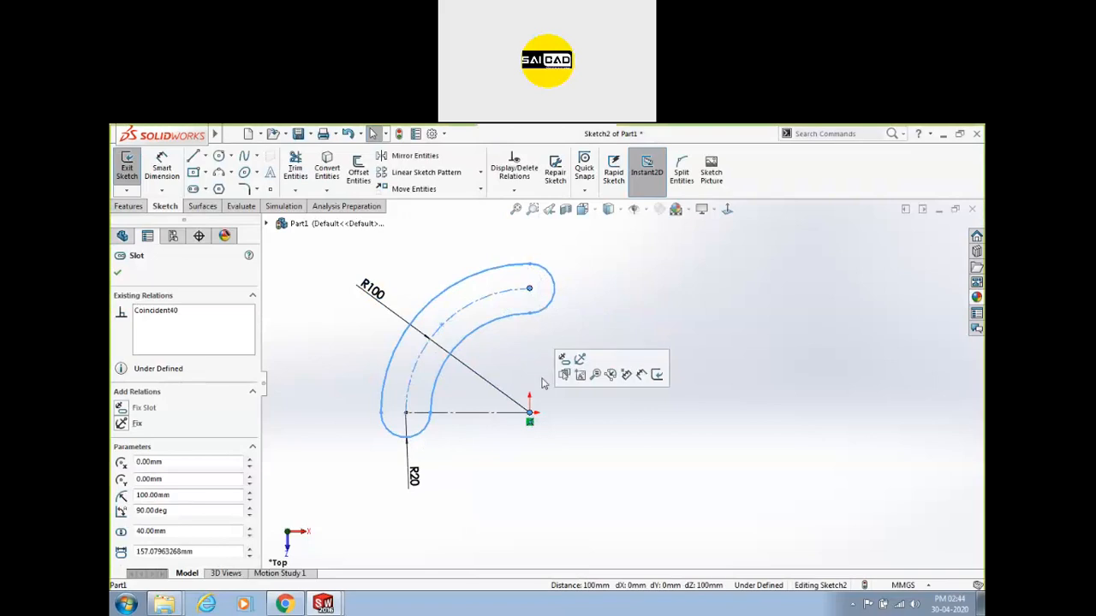
pyautogui.click(523, 339)
# Draw a vertical construction line from the slot's upper end down to the origin.
pyautogui.click(158, 171)
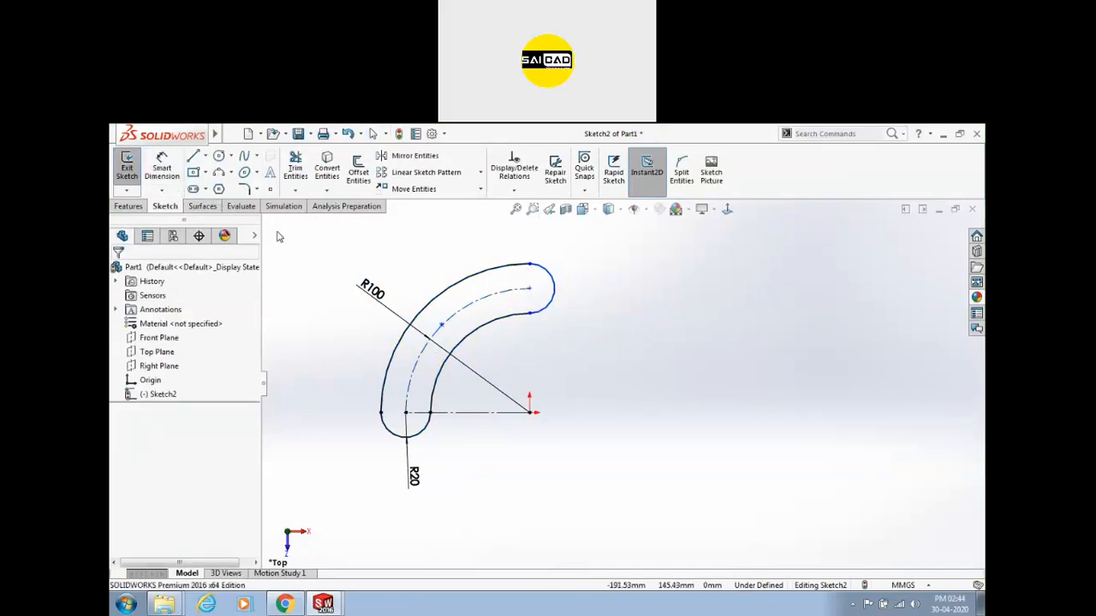
pyautogui.press('l')
pyautogui.click(529, 289)
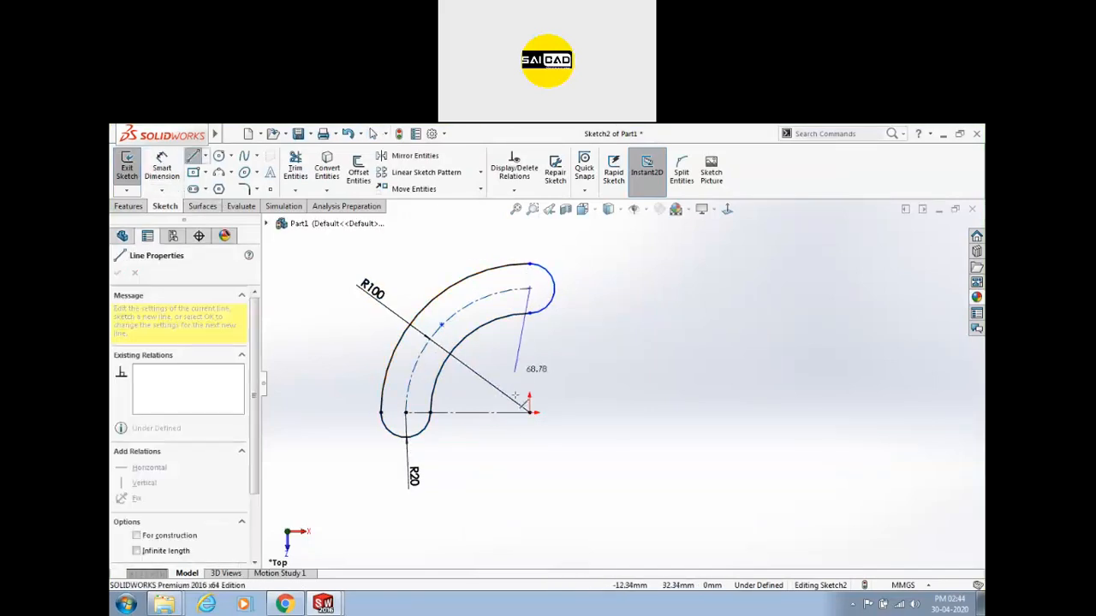
pyautogui.click(529, 412)
pyautogui.press('Escape')
pyautogui.click(530, 414)
pyautogui.click(552, 423)
pyautogui.click(530, 351)
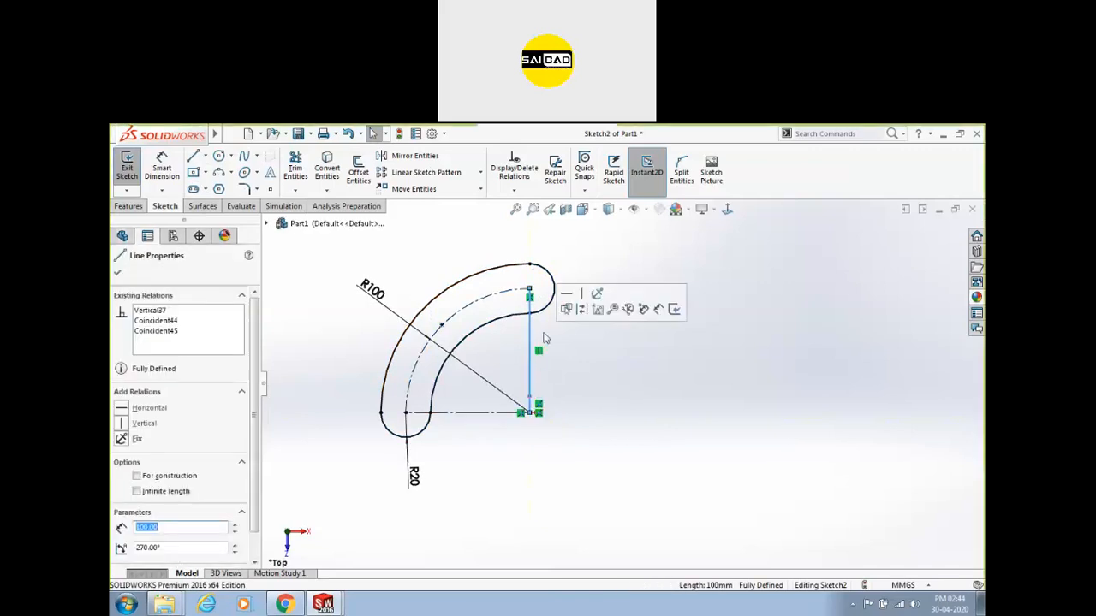
pyautogui.click(581, 309)
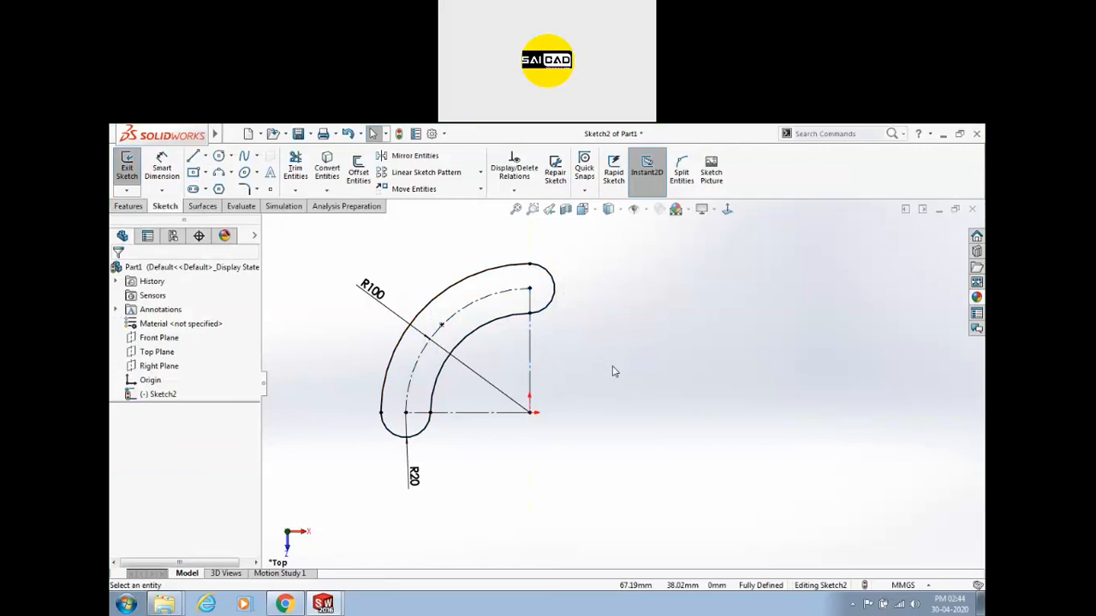
# Draw a second, centrepoint arc slot to the right of the origin.
pyautogui.scroll(3, 623, 373)
pyautogui.scroll(-2, 645, 357)
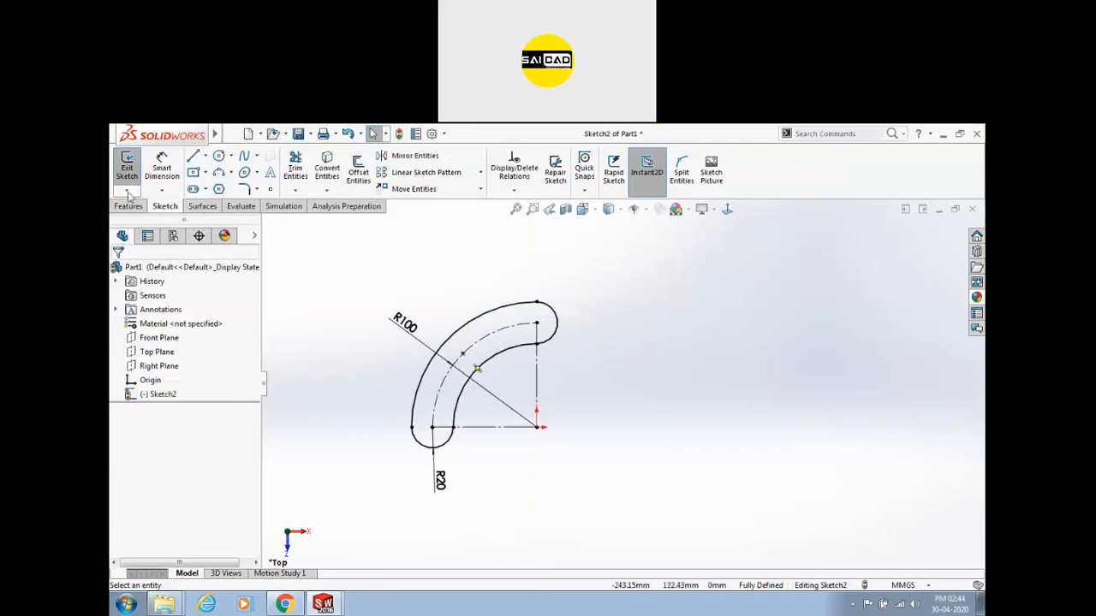
pyautogui.click(205, 190)
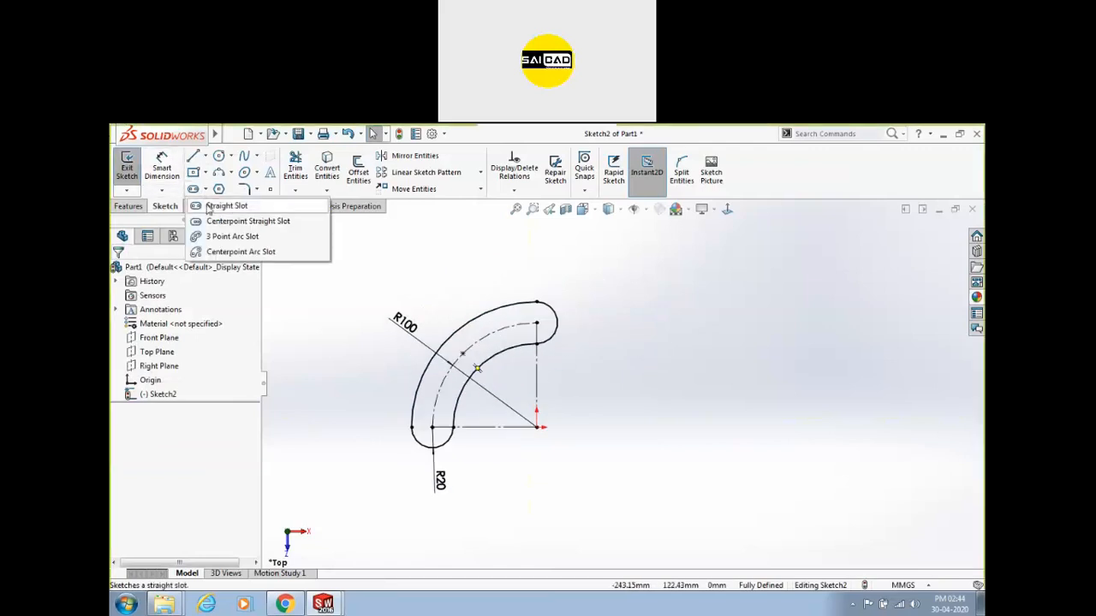
pyautogui.click(227, 252)
pyautogui.click(732, 439)
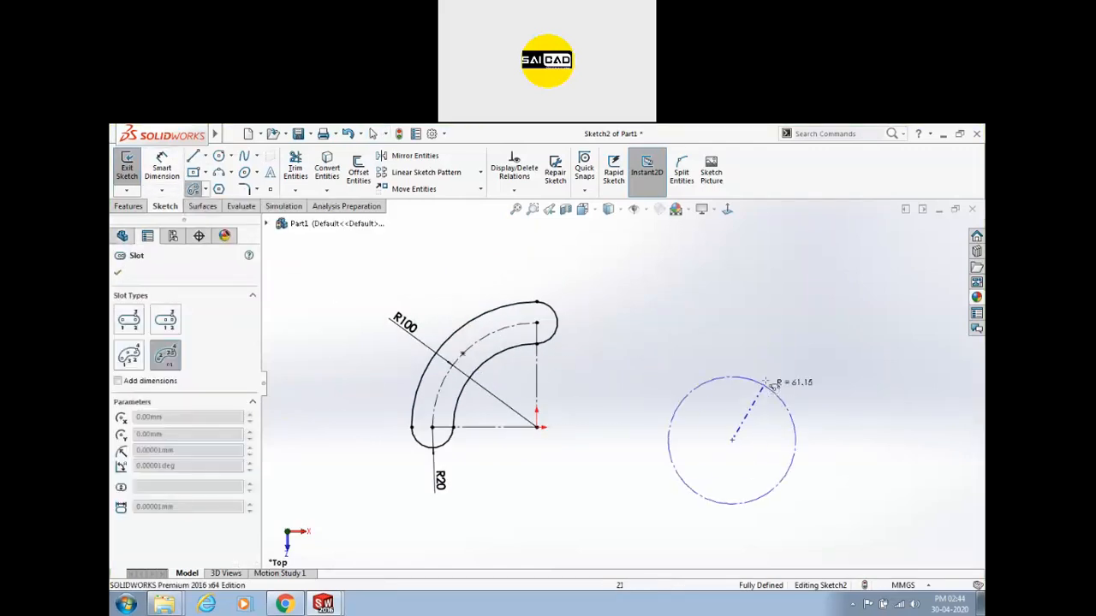
pyautogui.click(930, 425)
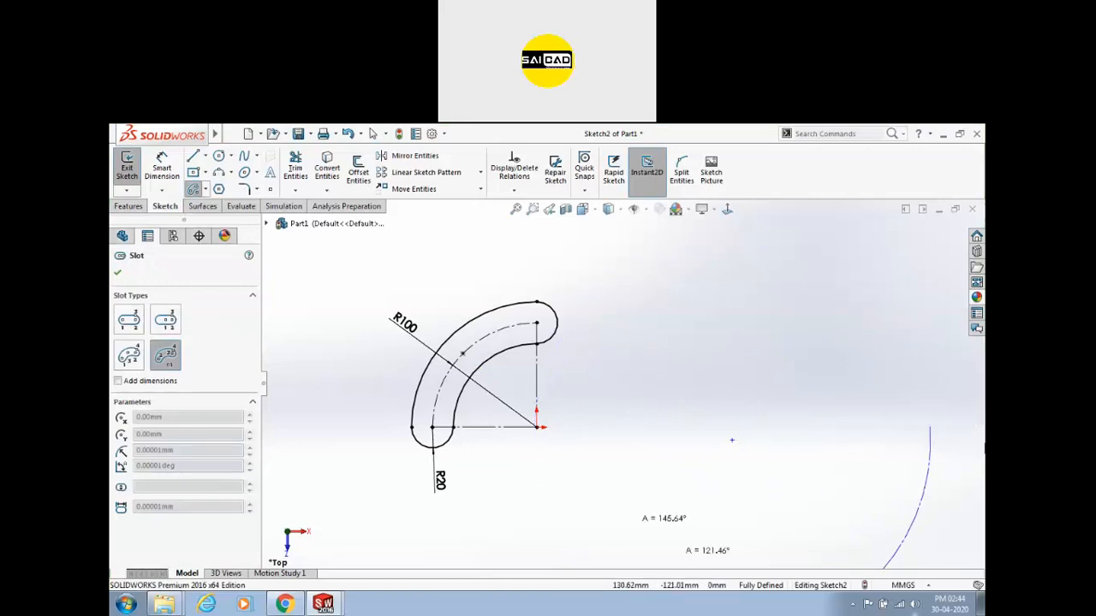
pyautogui.scroll(5, 758, 287)
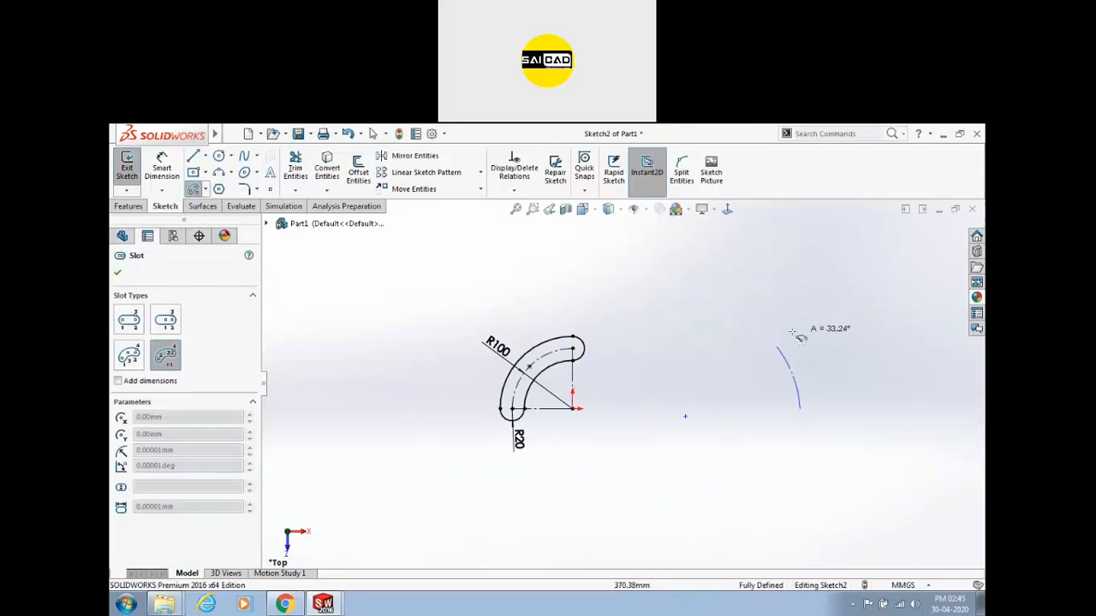
pyautogui.click(760, 329)
pyautogui.click(769, 364)
pyautogui.press('Escape')
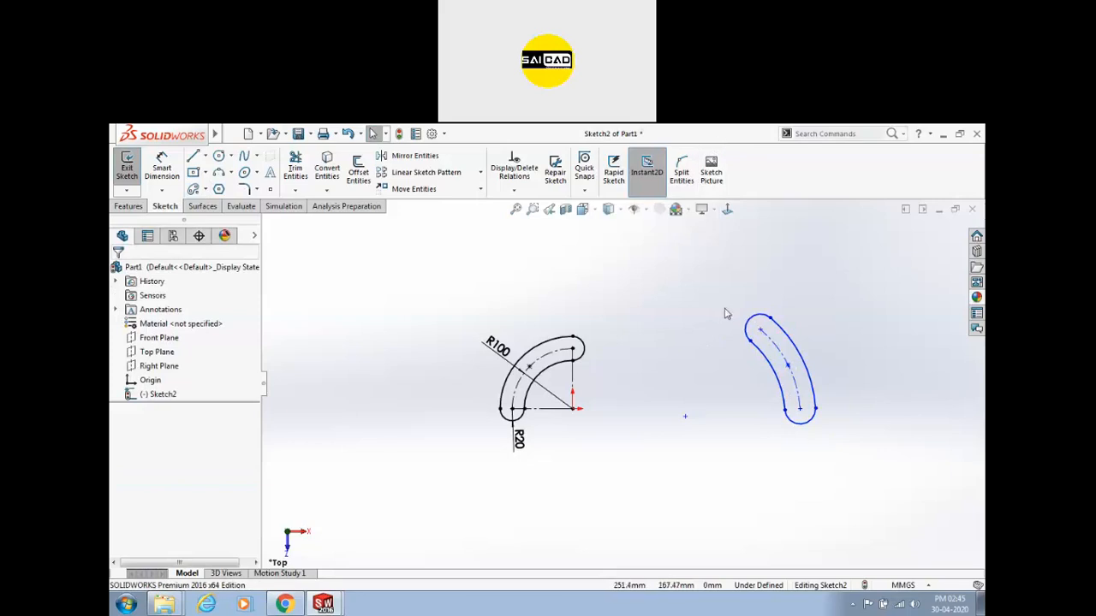
# Box-select and delete both slots and their dimensions.
pyautogui.moveTo(707, 301); pyautogui.dragTo(862, 495)
pyautogui.press('Delete')
pyautogui.moveTo(741, 298); pyautogui.dragTo(381, 482)
pyautogui.press('Delete')
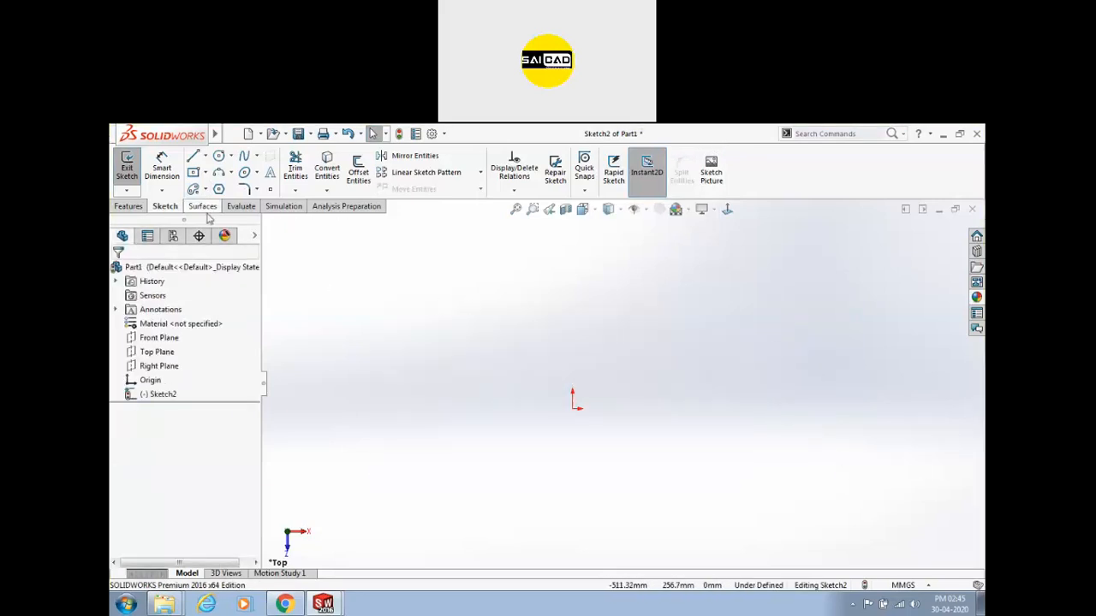
# Draw two circles, one to the left and one centred on the origin.
pyautogui.click(220, 157)
pyautogui.click(229, 156)
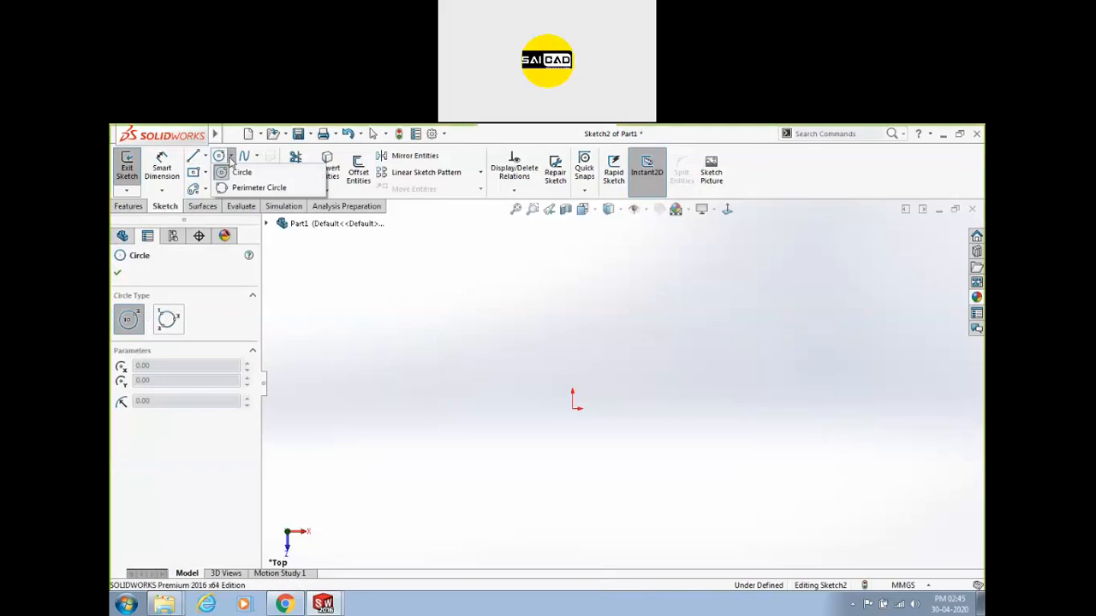
pyautogui.click(456, 341)
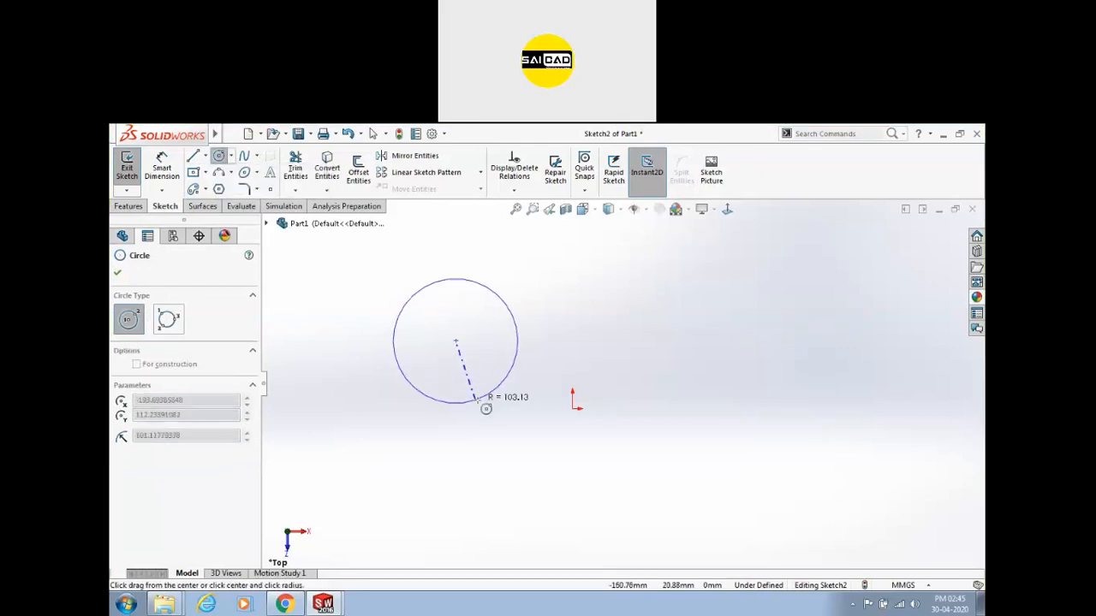
pyautogui.click(446, 400)
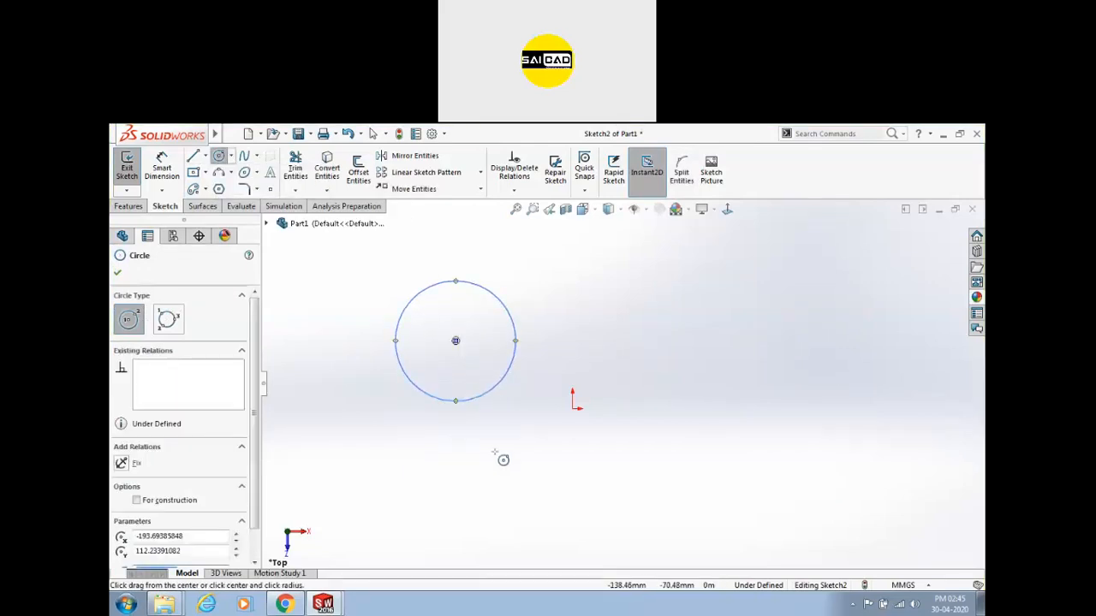
pyautogui.click(572, 408)
pyautogui.click(571, 462)
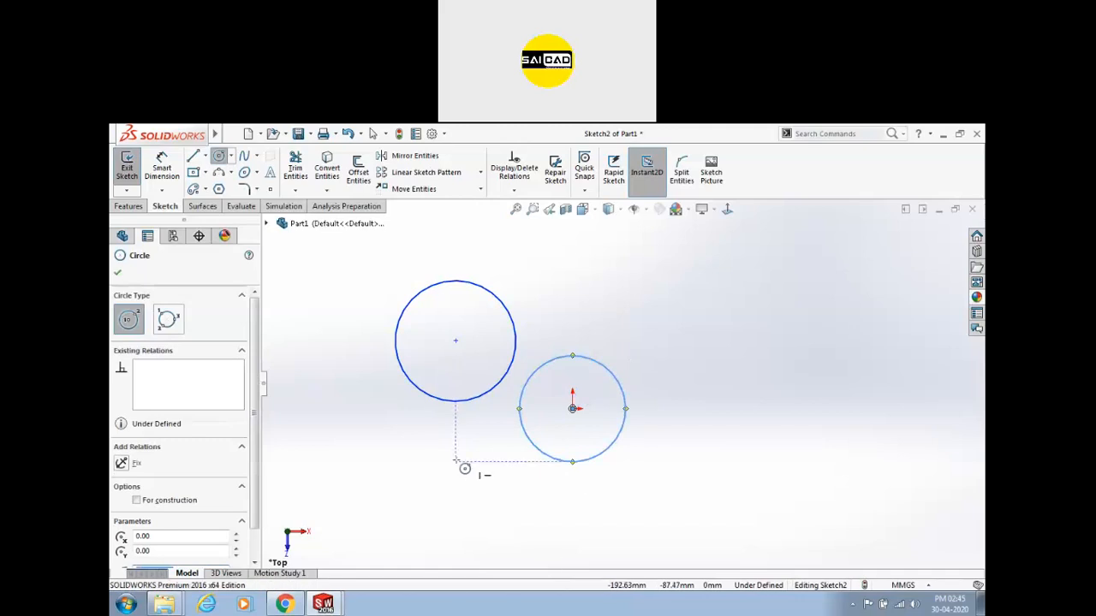
pyautogui.press('Escape')
pyautogui.press('Escape')
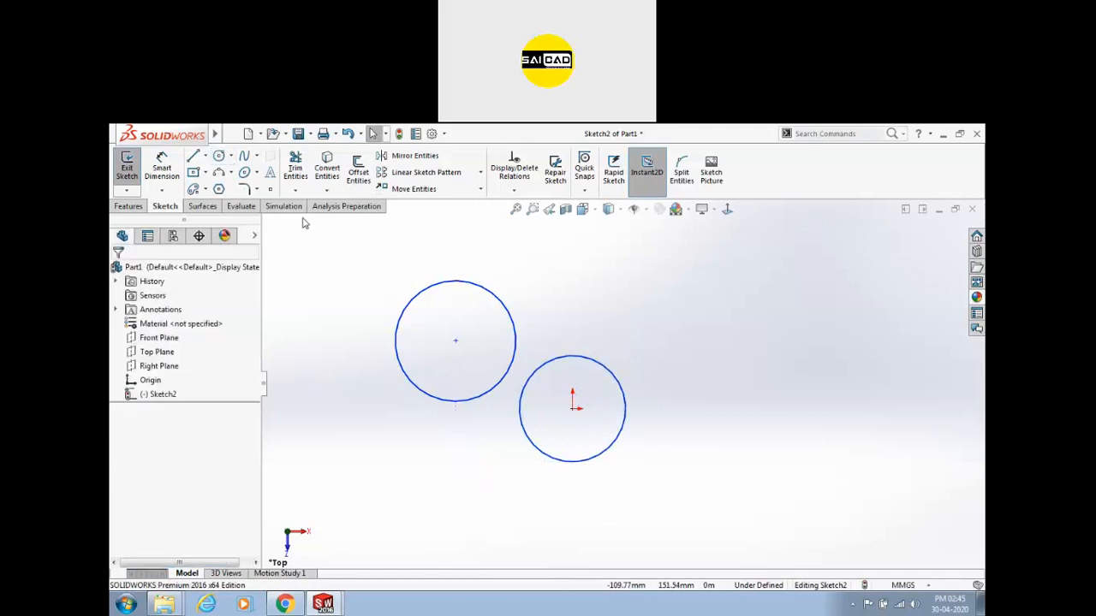
# Dimension the circle diameters as Ø175.88 at the origin and Ø199.67 on the left.
pyautogui.click(176, 181)
pyautogui.click(597, 363)
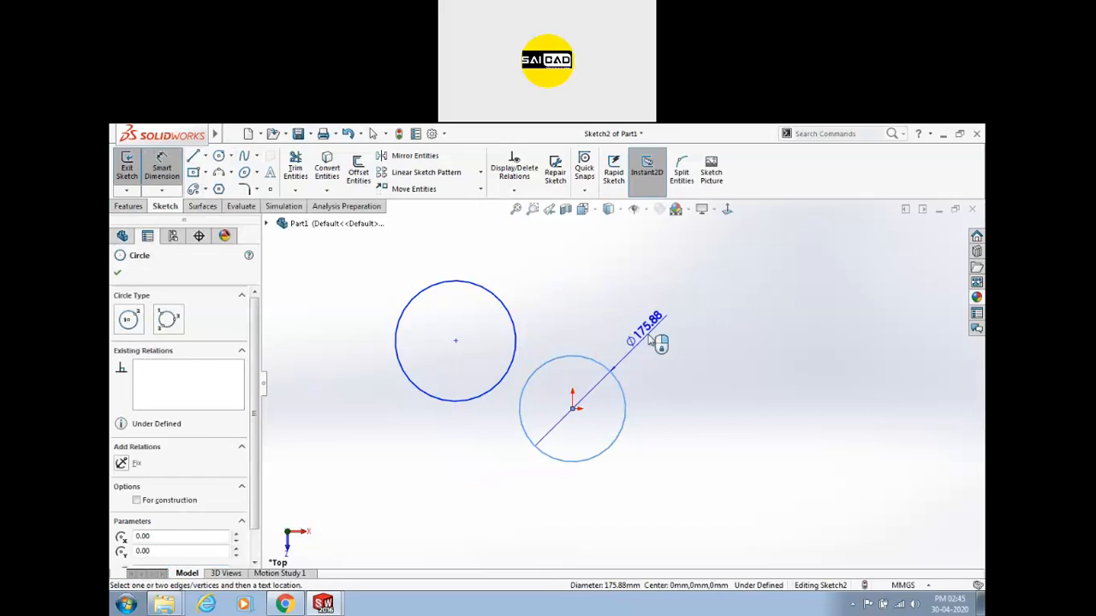
pyautogui.click(655, 340)
pyautogui.press('Return')
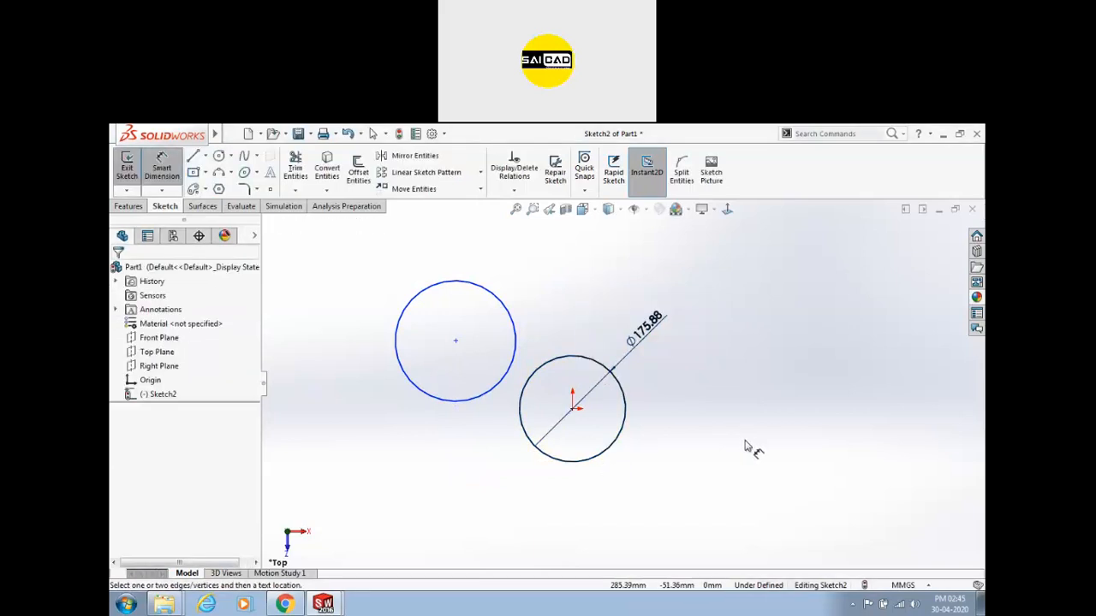
pyautogui.click(514, 327)
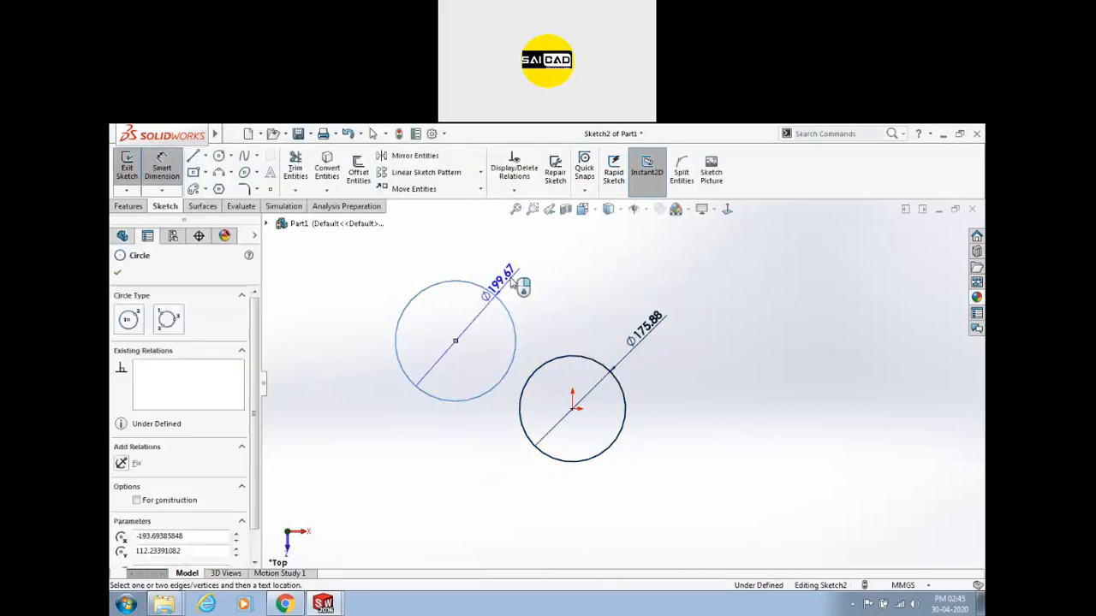
pyautogui.click(524, 265)
pyautogui.press('Return')
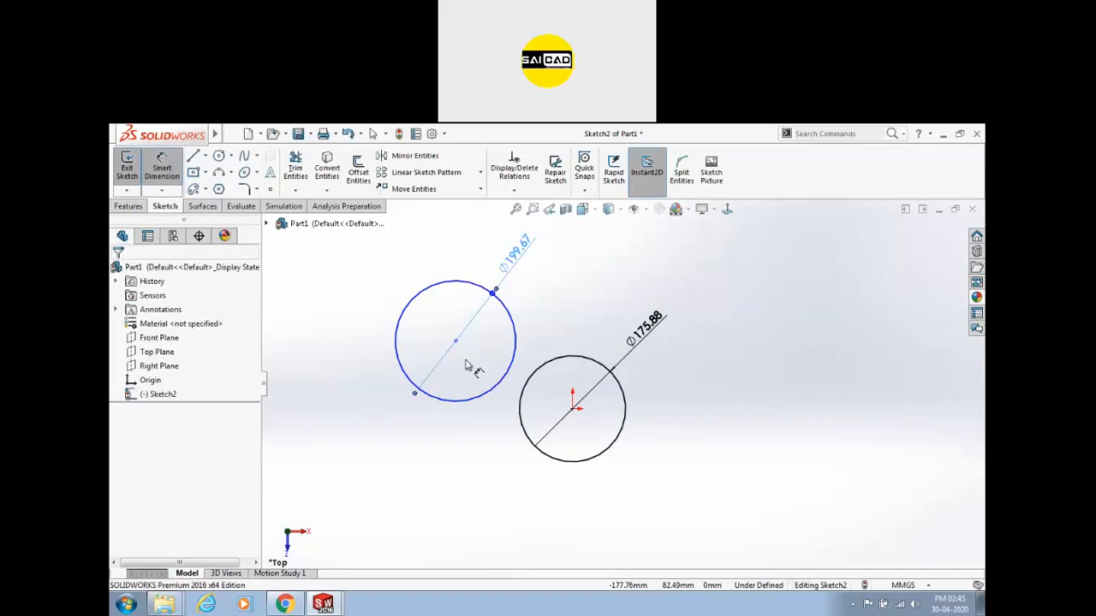
pyautogui.click(454, 343)
pyautogui.press('Escape')
pyautogui.press('Escape')
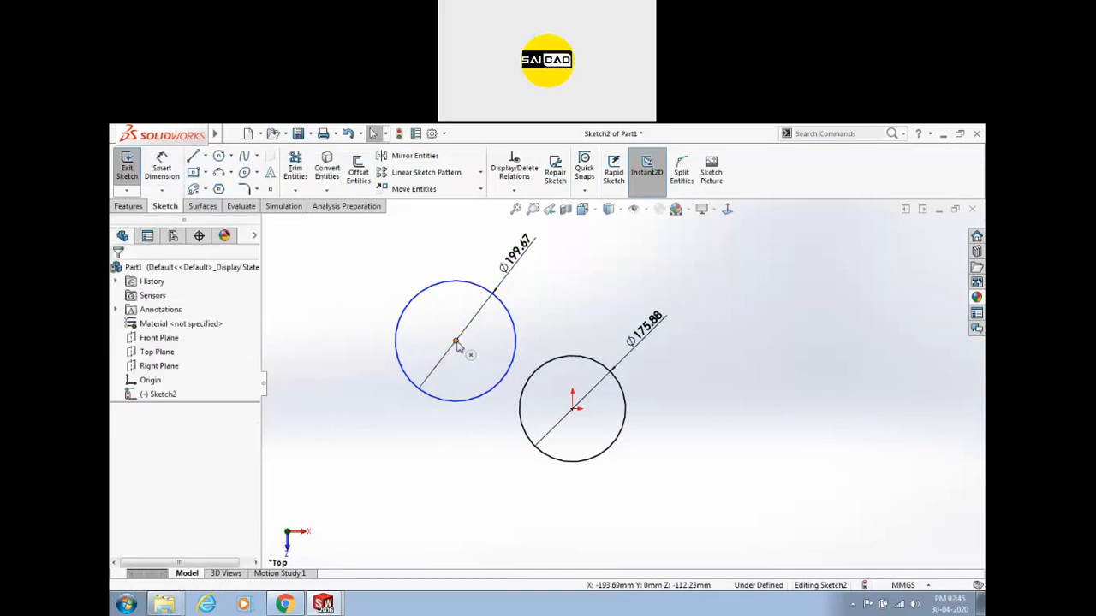
# Make the two circle centres horizontal and dimension their distance to 200.
pyautogui.click(456, 342)
pyautogui.keyDown('ctrl'); pyautogui.click(572, 409); pyautogui.keyUp('ctrl')
pyautogui.click(640, 357)
pyautogui.click(166, 164)
pyautogui.click(457, 411)
pyautogui.click(572, 408)
pyautogui.click(533, 503)
pyautogui.write('200')
pyautogui.press('Return')
pyautogui.press('Escape')
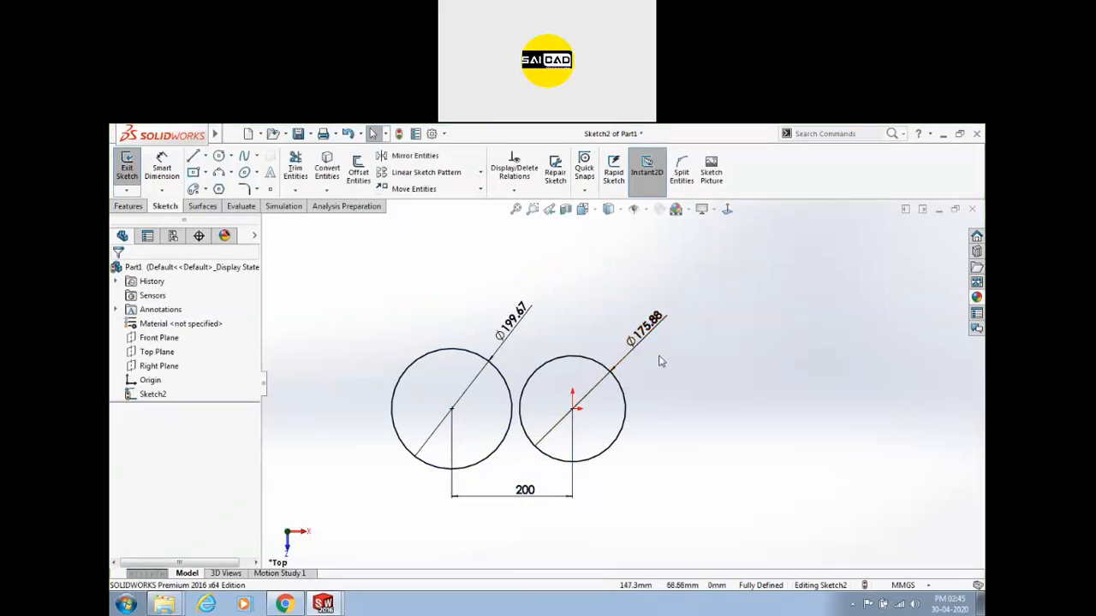
# Try showing the Ø175.88 dimension as linear, then revert it to diameter display.
pyautogui.moveTo(661, 348); pyautogui.dragTo(652, 302)
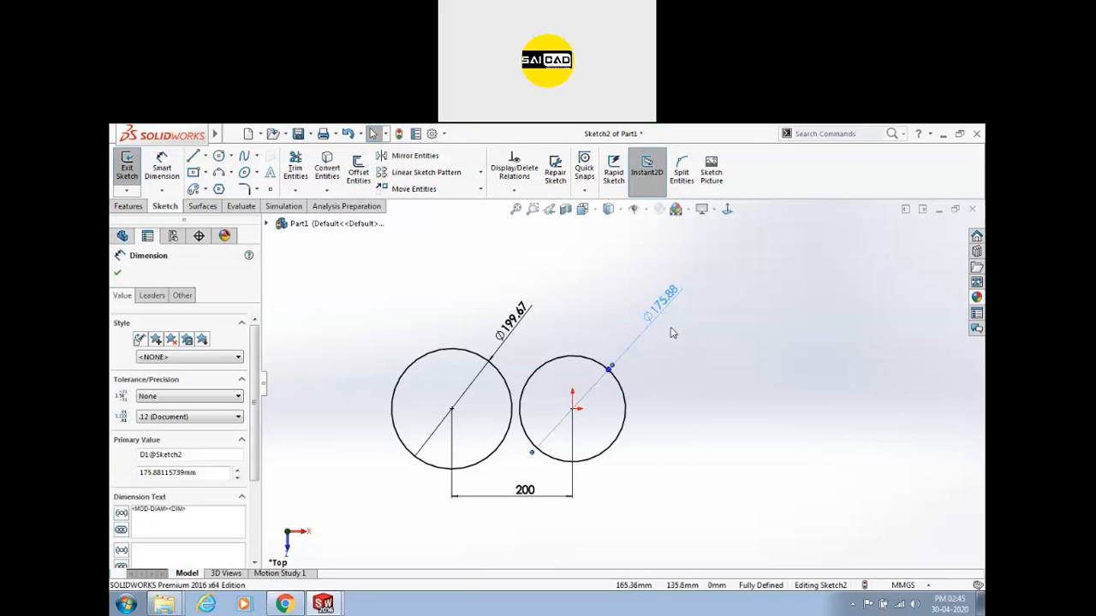
pyautogui.rightClick(657, 316)
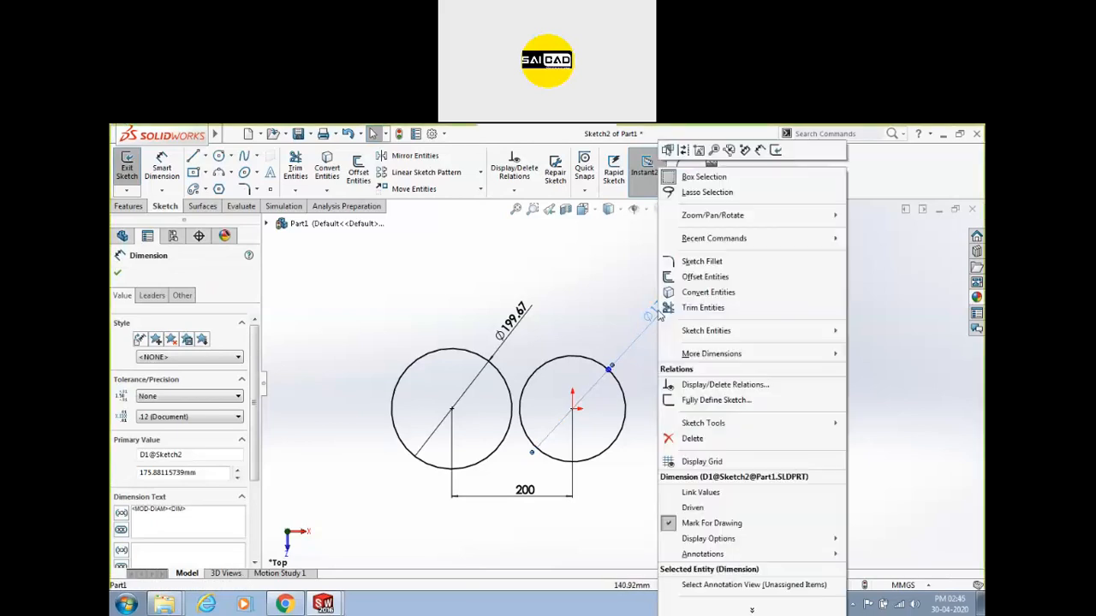
pyautogui.click(639, 310)
pyautogui.rightClick(658, 315)
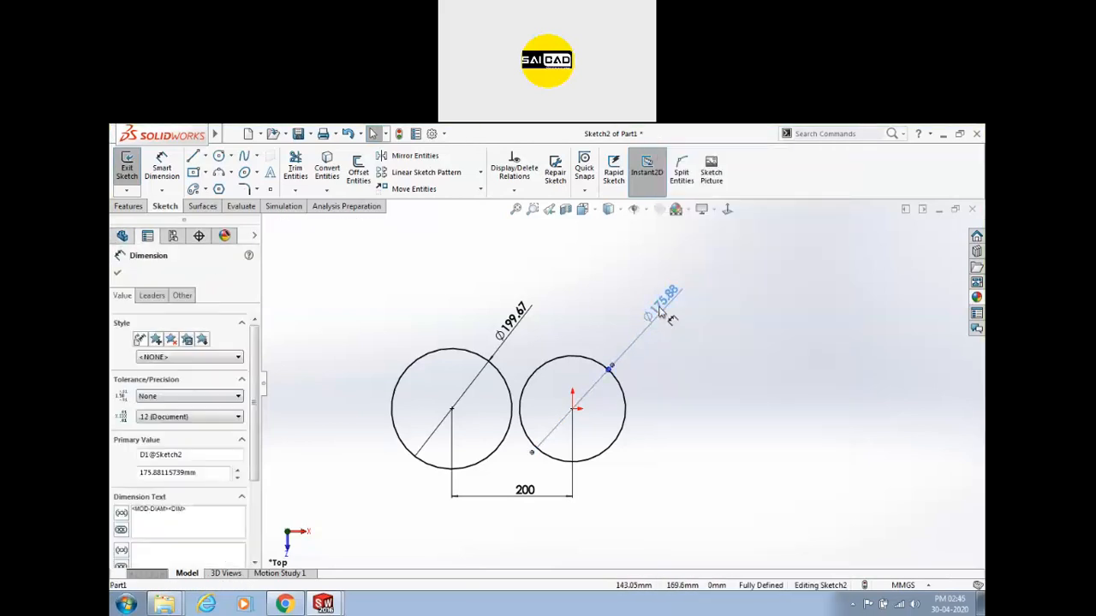
pyautogui.moveTo(709, 546)
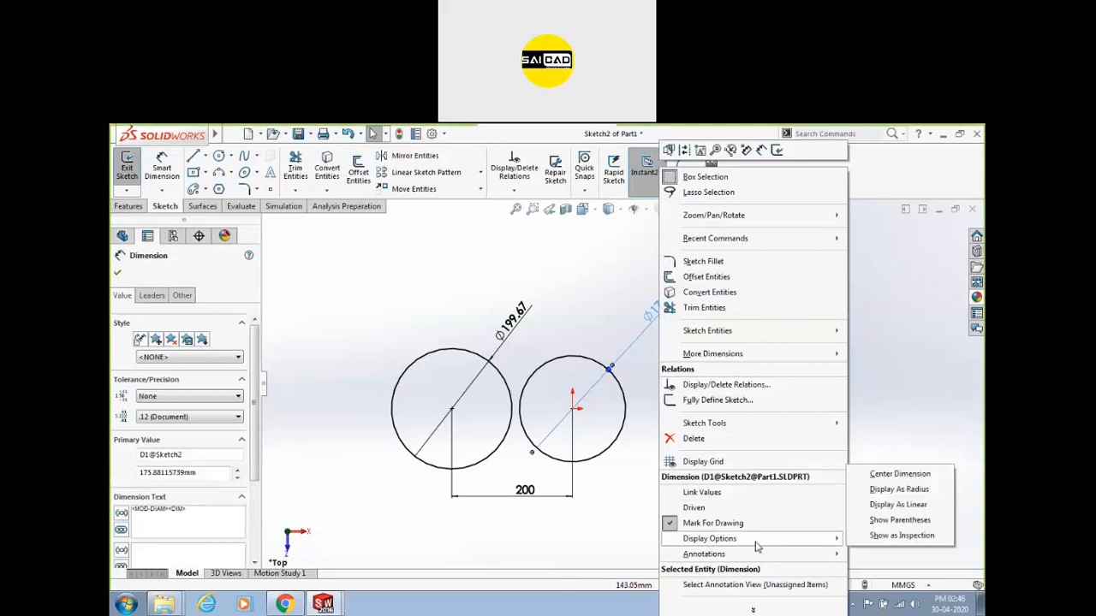
pyautogui.click(916, 507)
pyautogui.click(775, 473)
pyautogui.moveTo(660, 311); pyautogui.dragTo(634, 315)
pyautogui.rightClick(634, 315)
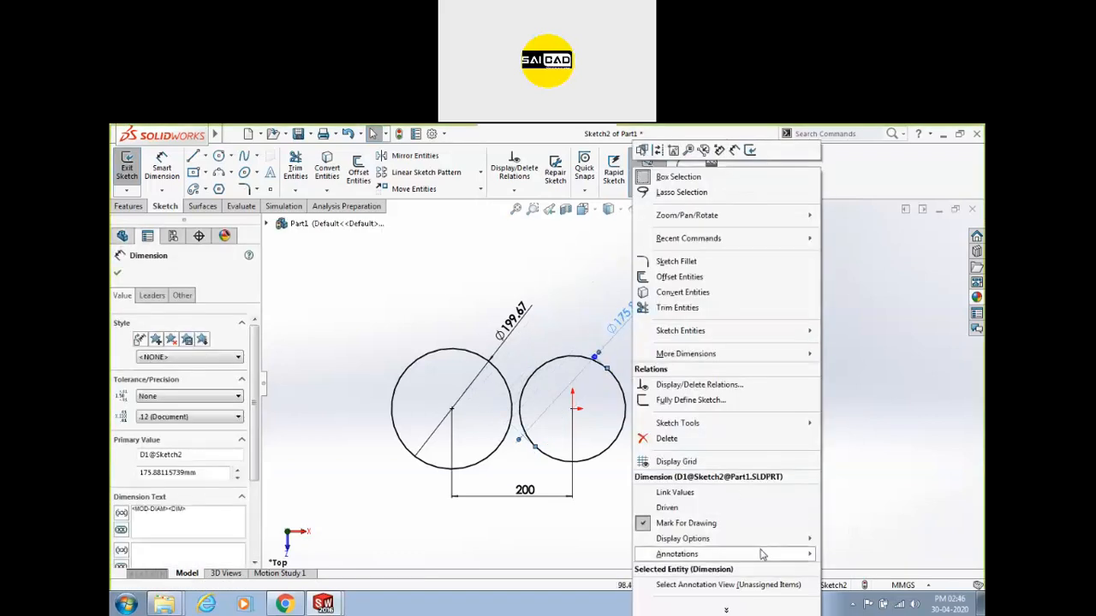
pyautogui.moveTo(758, 541)
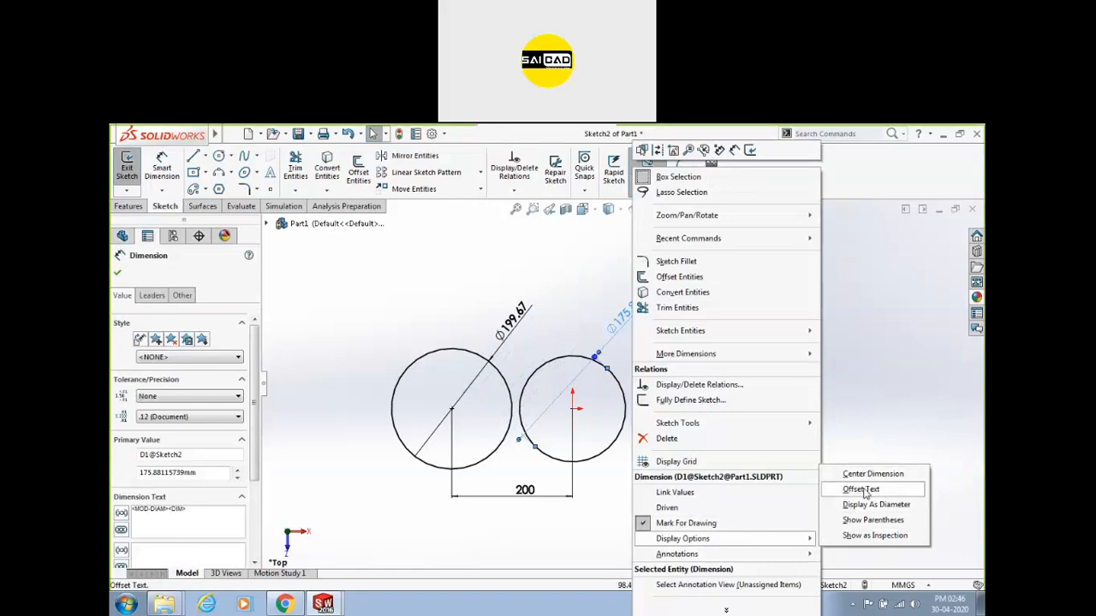
pyautogui.click(860, 506)
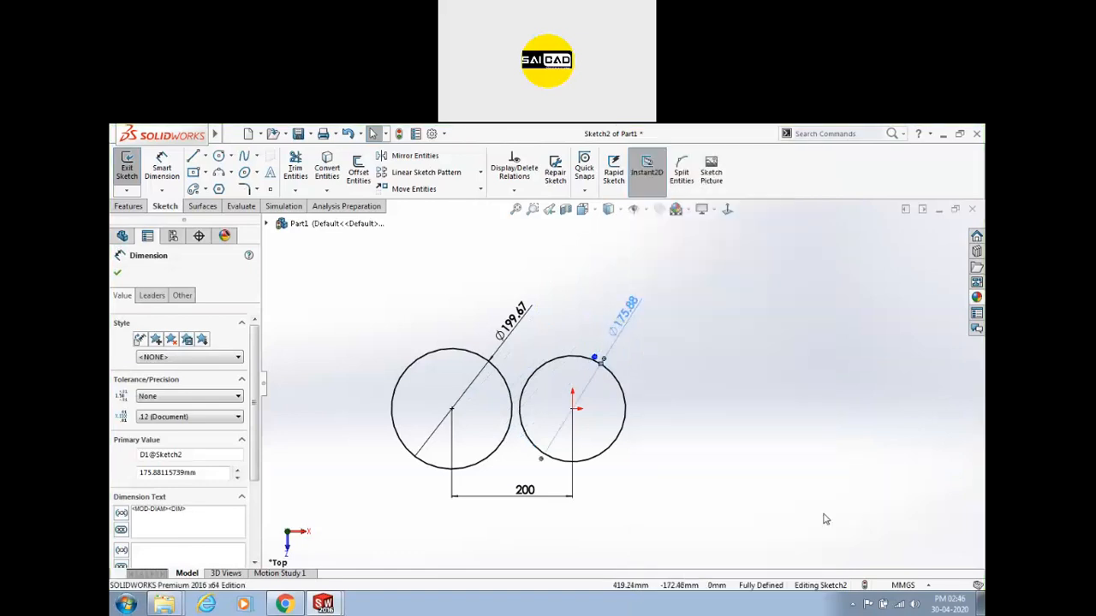
# Display both circle sizes as radii, R87.94 and R99.84, and reposition the dimensions.
pyautogui.rightClick(626, 309)
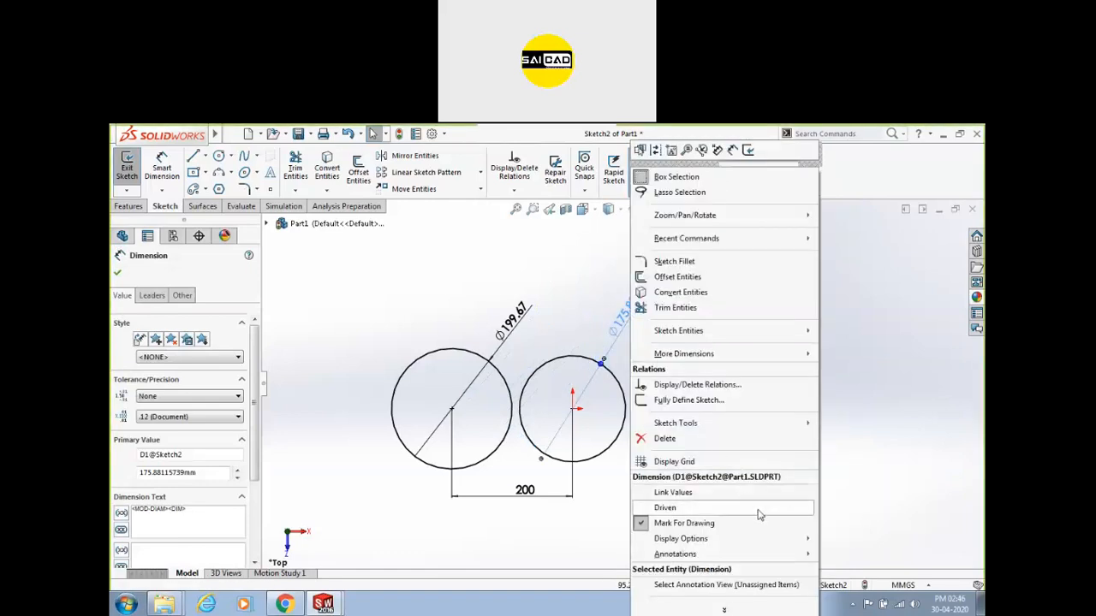
pyautogui.moveTo(768, 541)
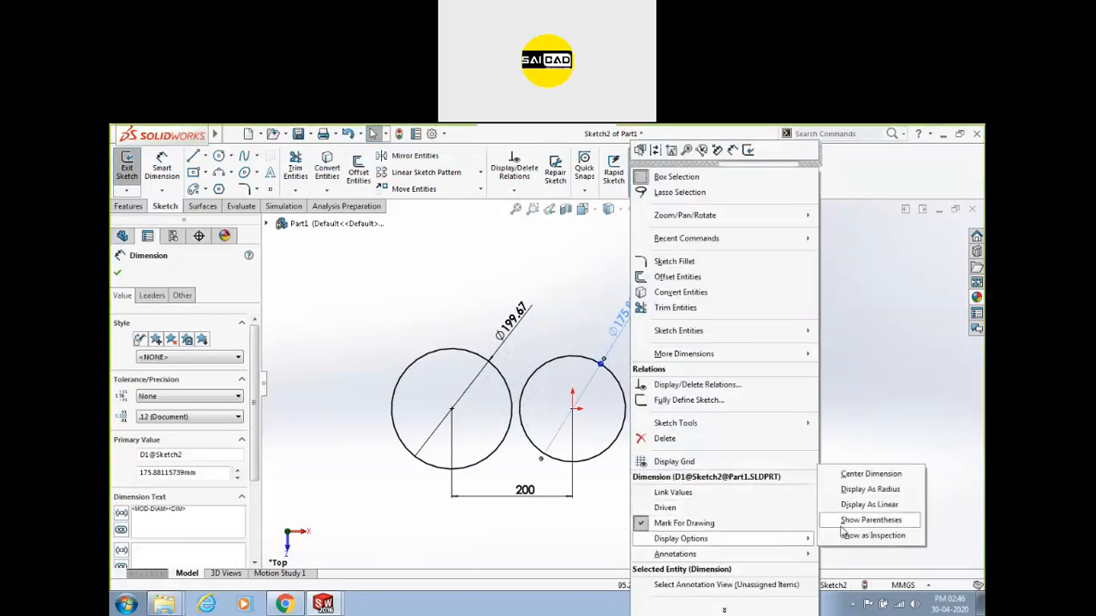
pyautogui.click(864, 489)
pyautogui.moveTo(615, 323)
pyautogui.mouseDown()
pyautogui.moveTo(741, 420)
pyautogui.moveTo(712, 321)
pyautogui.mouseUp()
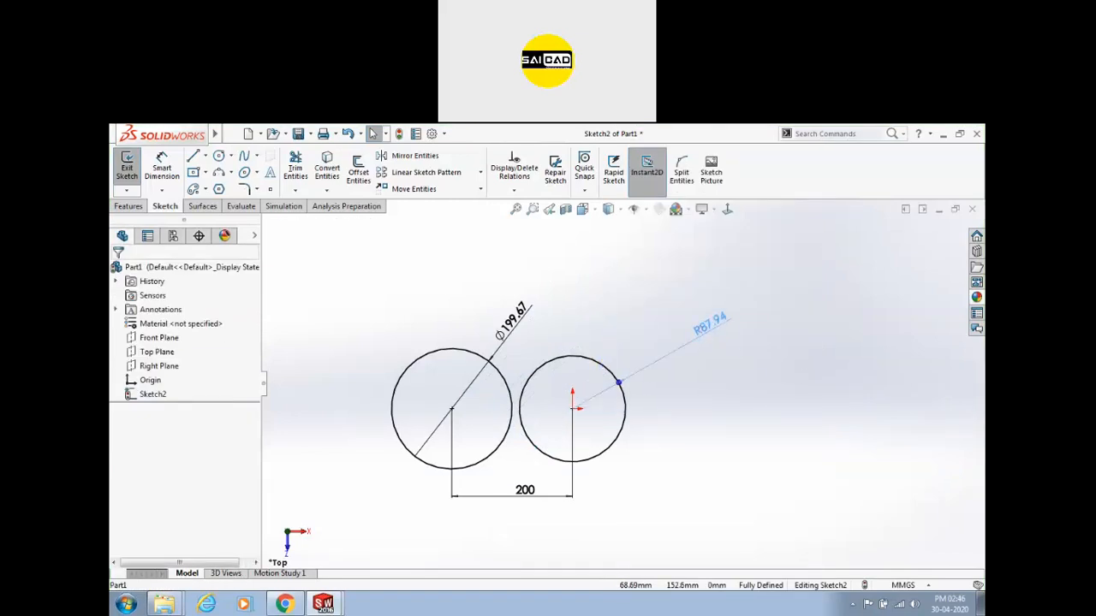
pyautogui.scroll(-2, 660, 416)
pyautogui.rightClick(469, 301)
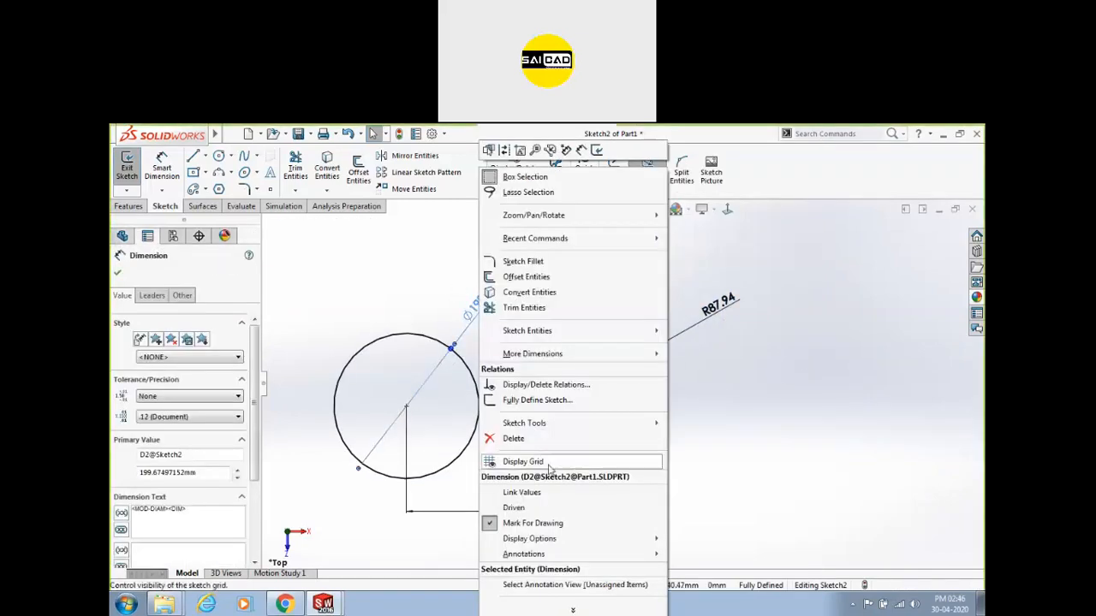
pyautogui.moveTo(591, 541)
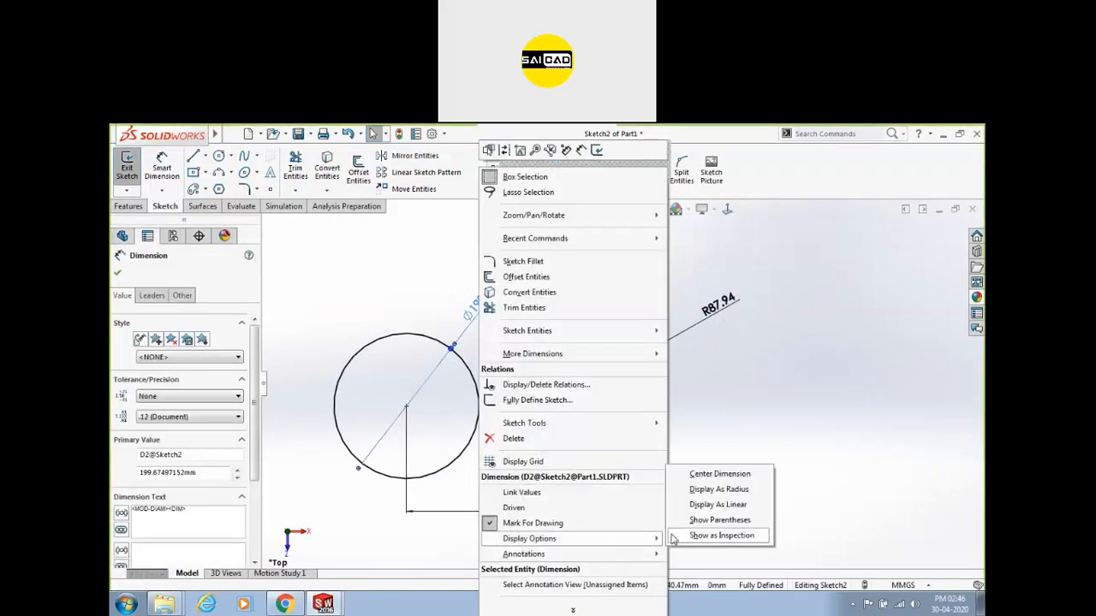
pyautogui.click(706, 488)
pyautogui.moveTo(479, 304); pyautogui.dragTo(442, 291)
pyautogui.click(521, 252)
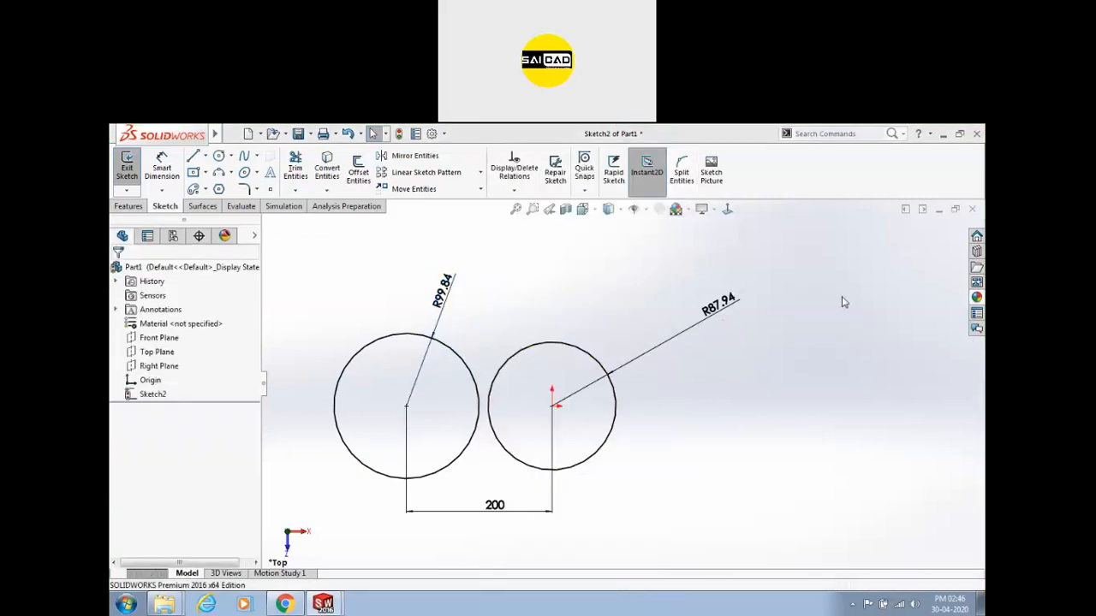
# Box-select and delete both circles along with their dimensions.
pyautogui.scroll(2, 634, 373)
pyautogui.scroll(-1, 381, 377)
pyautogui.moveTo(389, 303)
pyautogui.mouseDown()
pyautogui.moveTo(753, 477)
pyautogui.moveTo(787, 526)
pyautogui.mouseUp()
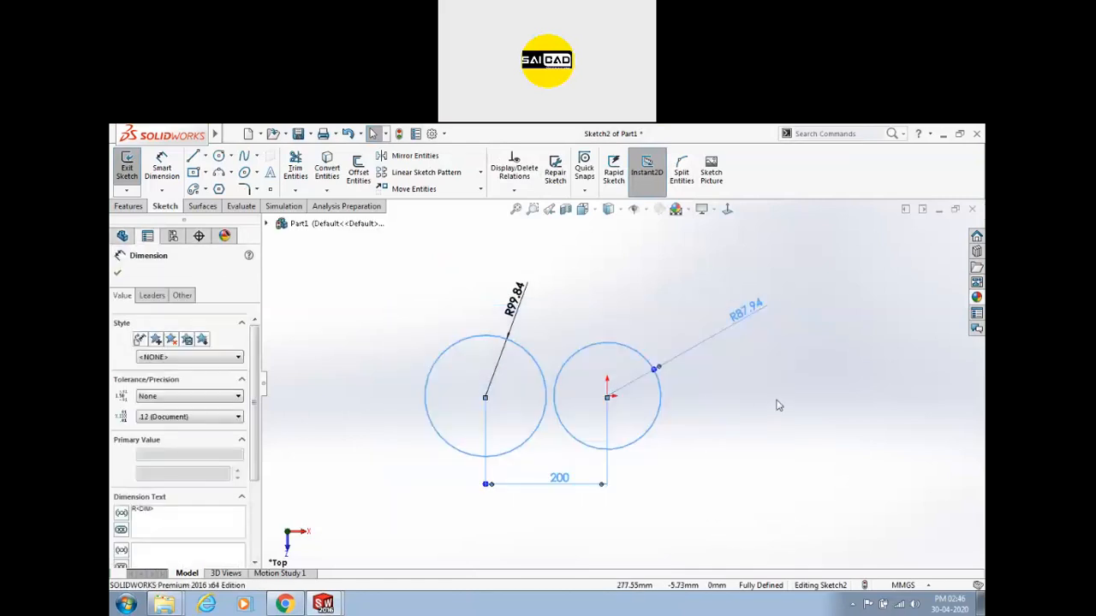
pyautogui.press('Delete')
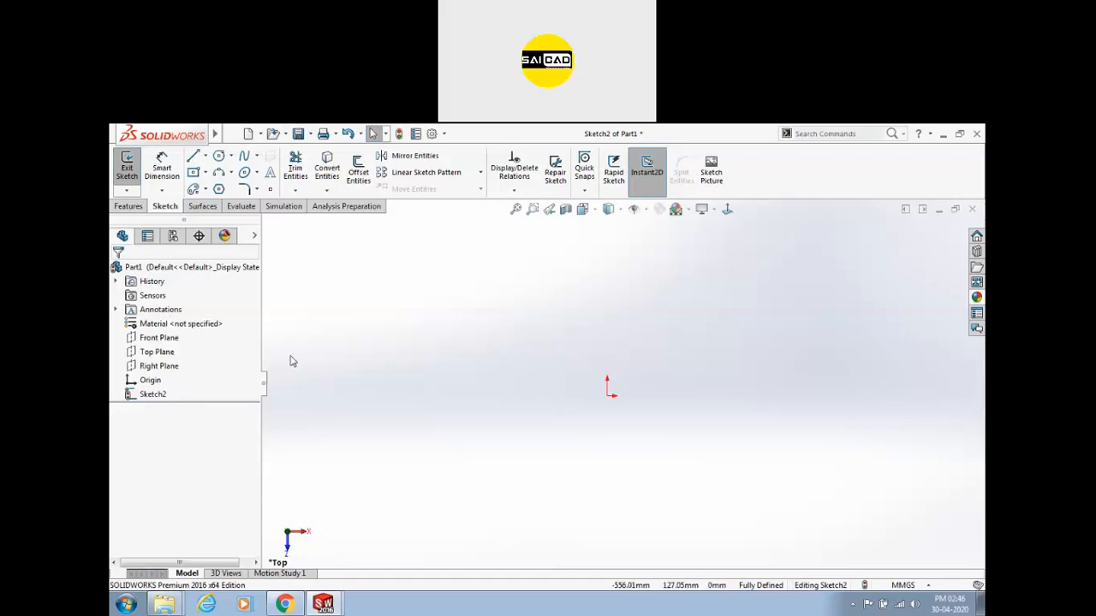
# Draw a centrepoint arc centred on the origin; a tangent-arc attempt ends in a dismissed warning.
pyautogui.scroll(1, 405, 371)
pyautogui.scroll(-1, 623, 387)
pyautogui.click(231, 174)
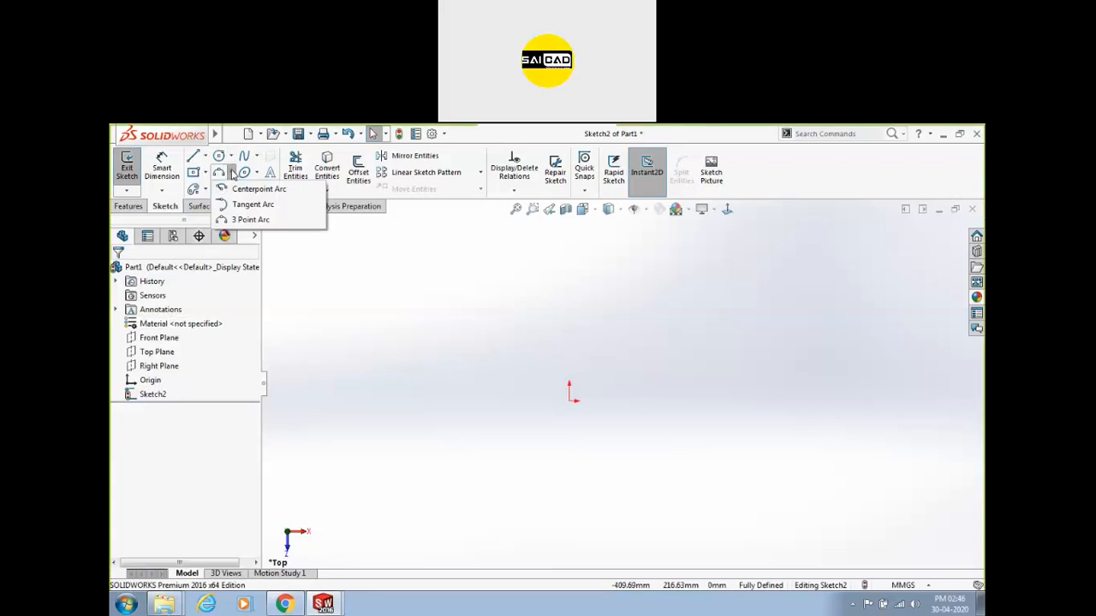
pyautogui.click(238, 190)
pyautogui.click(570, 400)
pyautogui.click(642, 345)
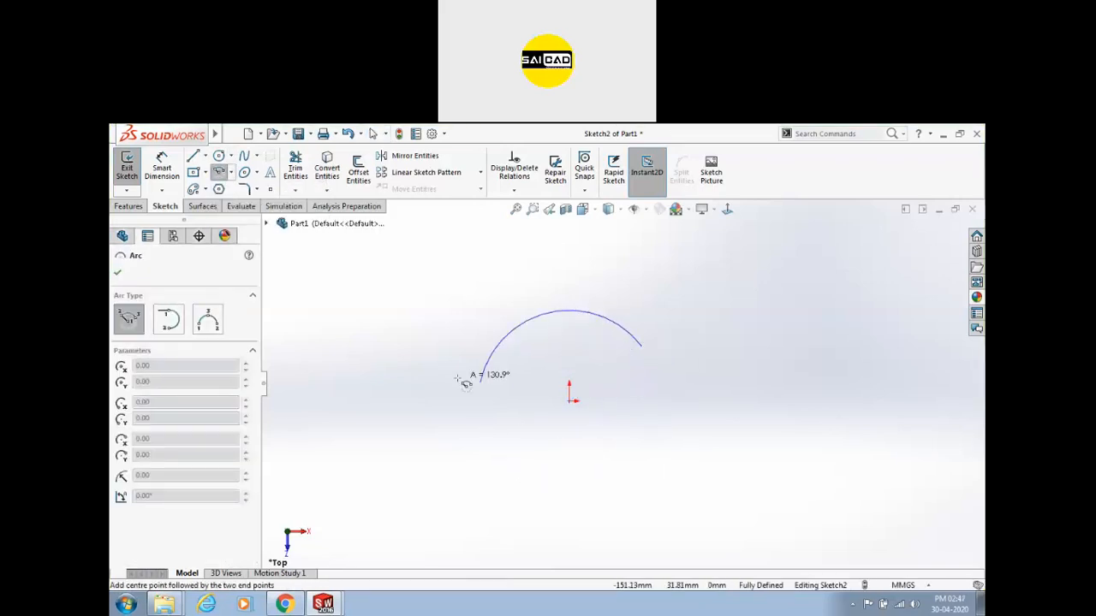
pyautogui.click(602, 485)
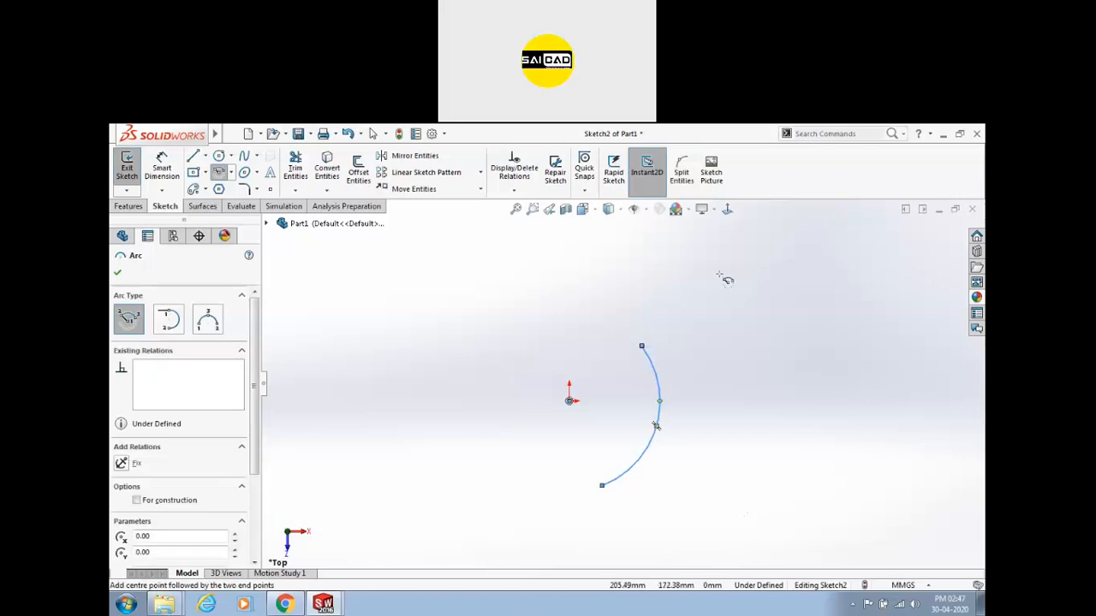
pyautogui.click(168, 322)
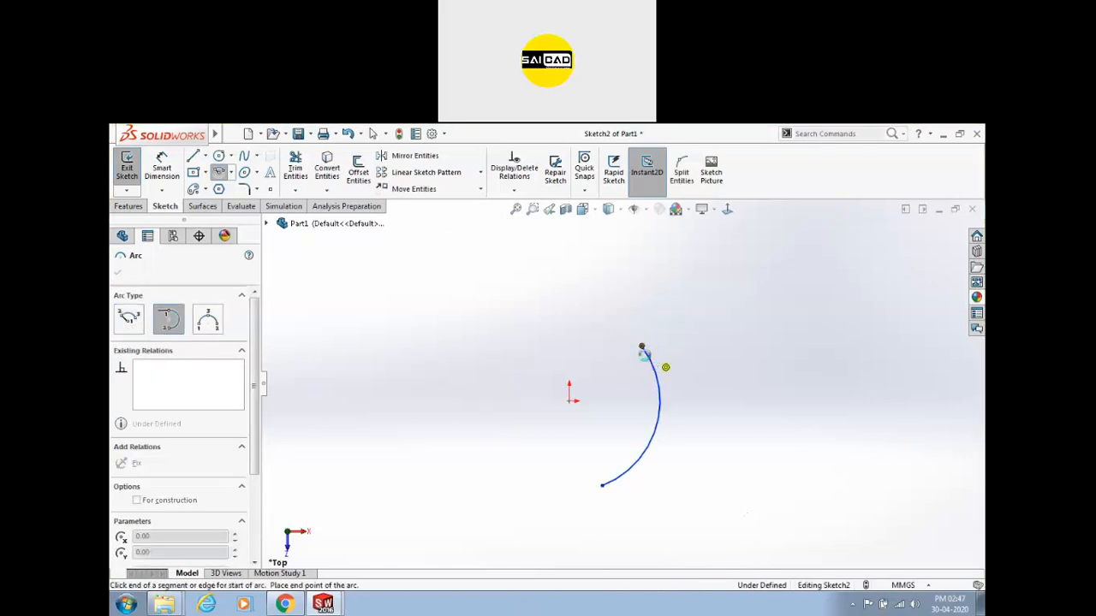
pyautogui.click(654, 363)
pyautogui.click(624, 363)
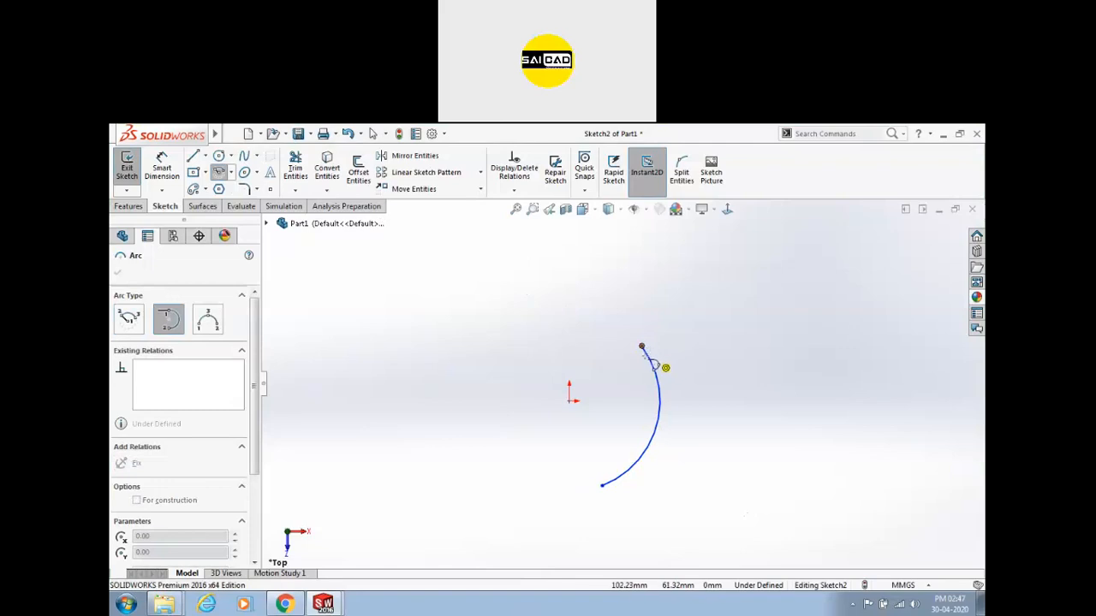
pyautogui.press('Escape')
# Draw a horizontal line above the arc.
pyautogui.click(192, 172)
pyautogui.click(192, 156)
pyautogui.click(392, 256)
pyautogui.click(545, 259)
pyautogui.press('Escape')
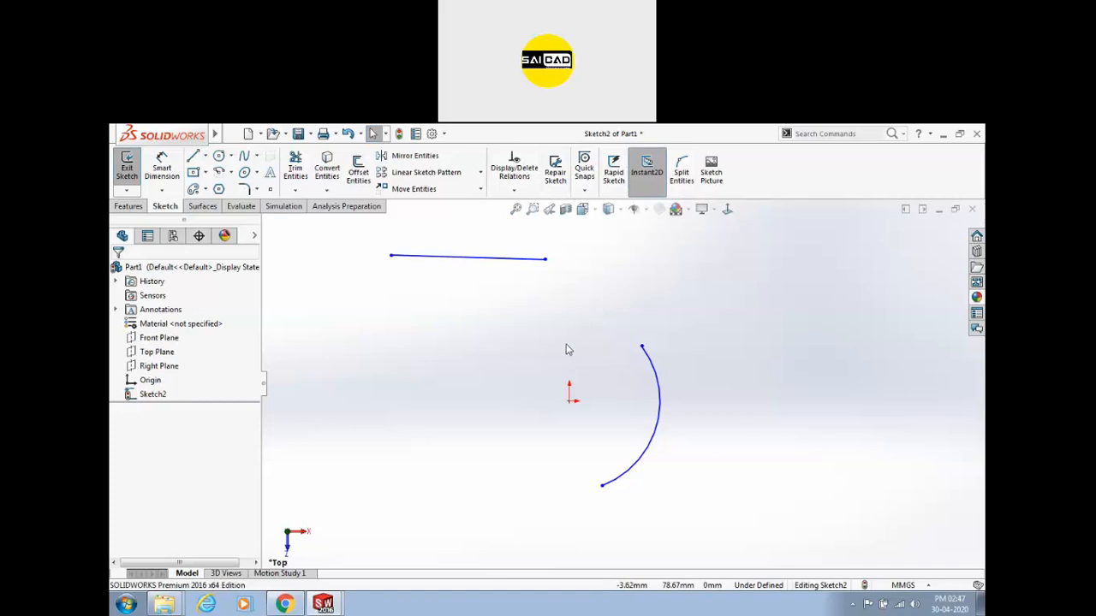
pyautogui.scroll(2, 440, 367)
pyautogui.scroll(-1, 587, 357)
pyautogui.scroll(2, 574, 344)
pyautogui.scroll(-1, 572, 342)
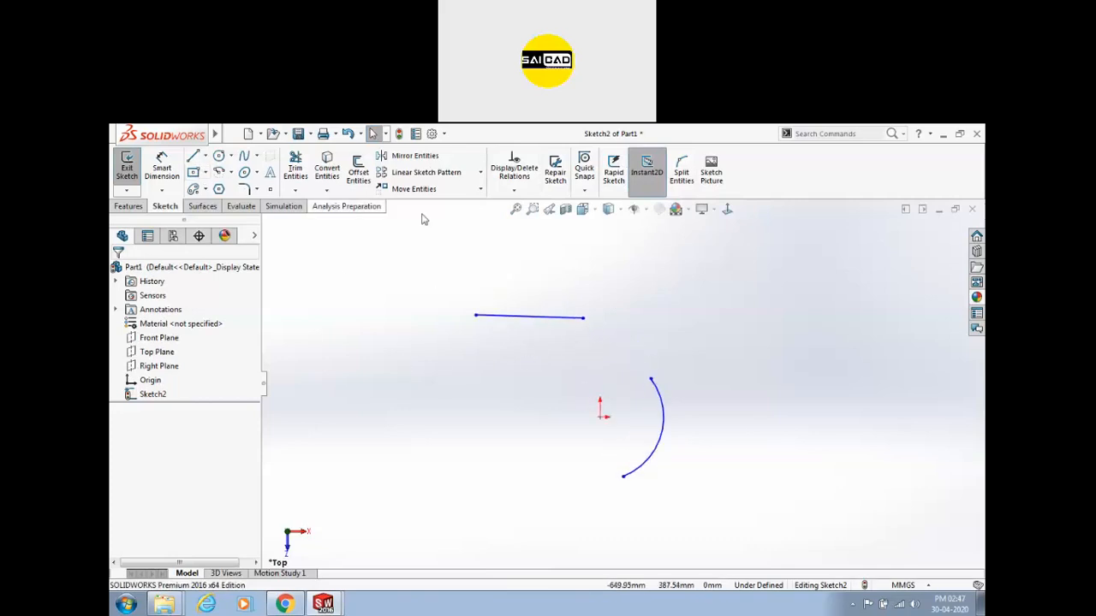
# Turn off Instant2D and chain three tangent arcs from the line's end into a curve.
pyautogui.click(644, 192)
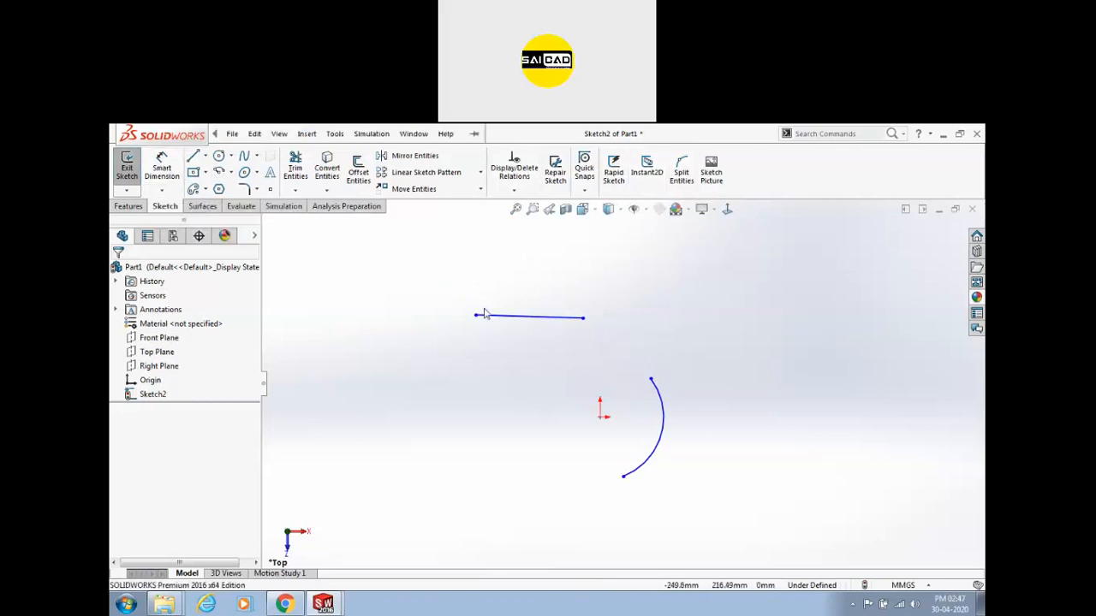
pyautogui.click(219, 173)
pyautogui.click(171, 322)
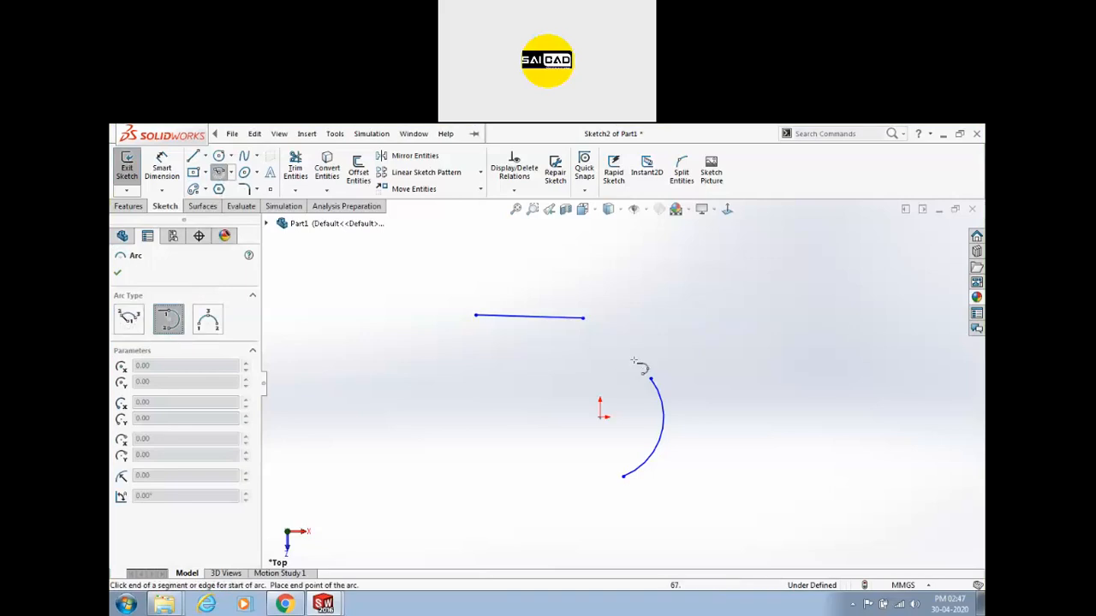
pyautogui.scroll(-4, 587, 331)
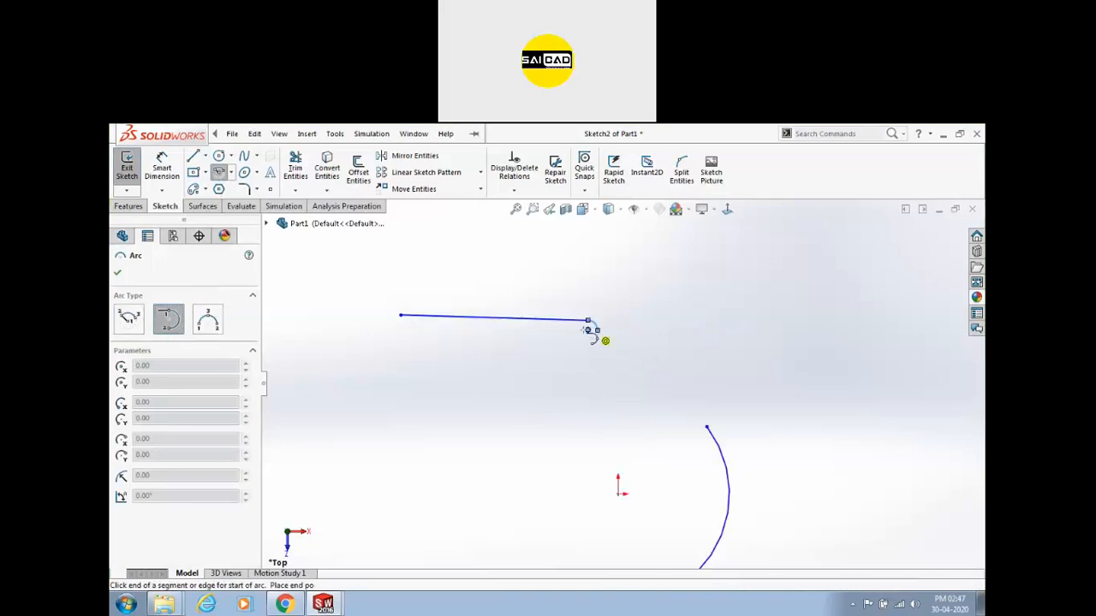
pyautogui.scroll(3, 472, 319)
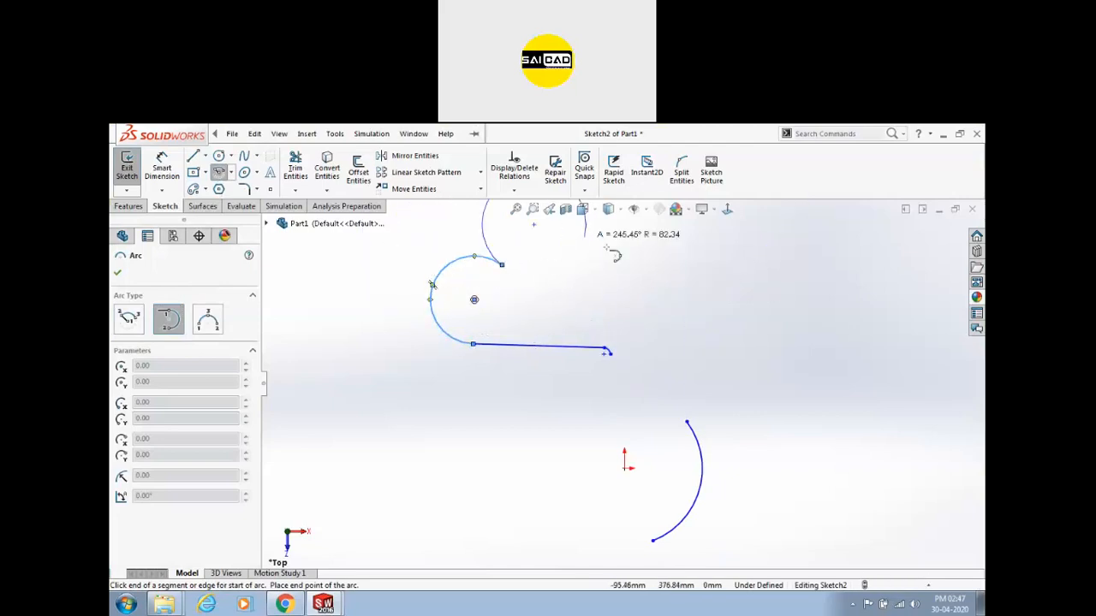
pyautogui.click(502, 264)
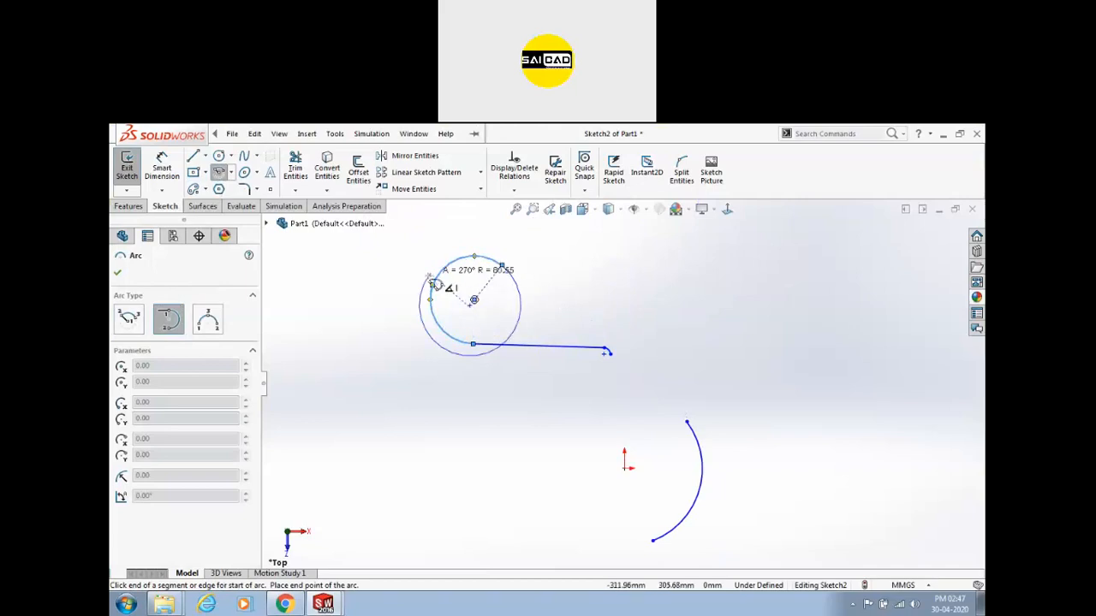
pyautogui.click(604, 265)
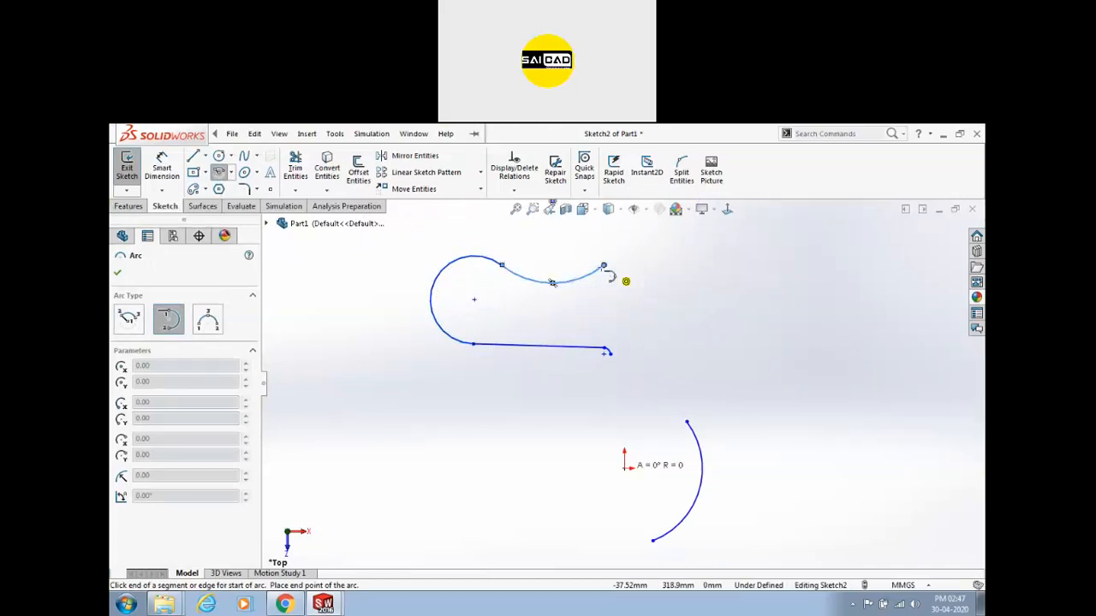
pyautogui.click(640, 310)
pyautogui.press('Escape')
# Start a new horizontal line to the right of the curve.
pyautogui.scroll(2, 496, 363)
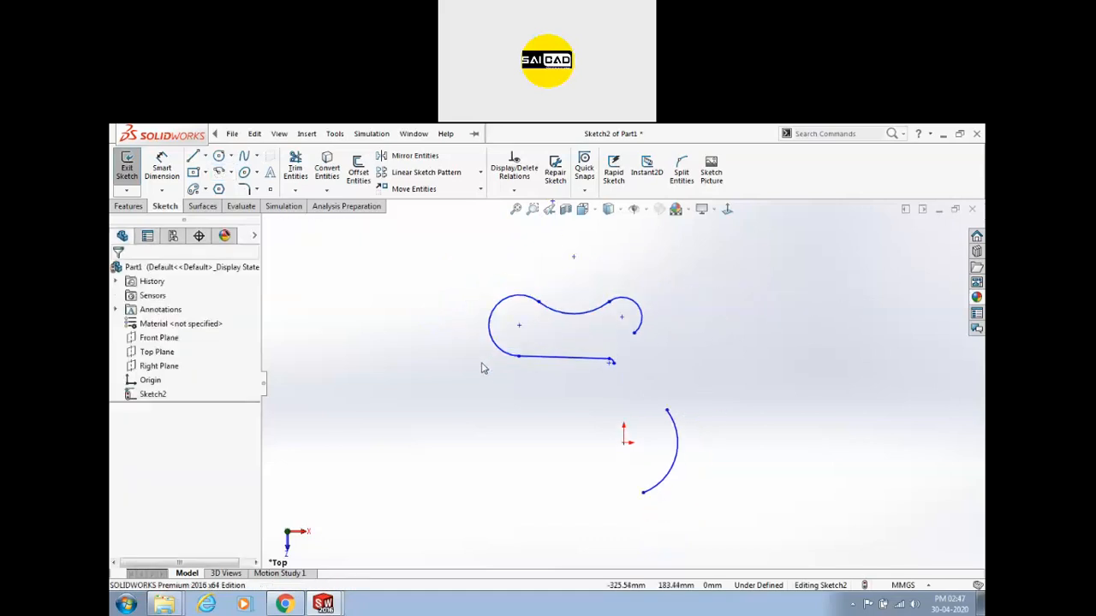
pyautogui.press('l')
pyautogui.click(696, 325)
# Finish the horizontal line, add a slanted line, then box-select and delete every sketch entity.
pyautogui.click(857, 325)
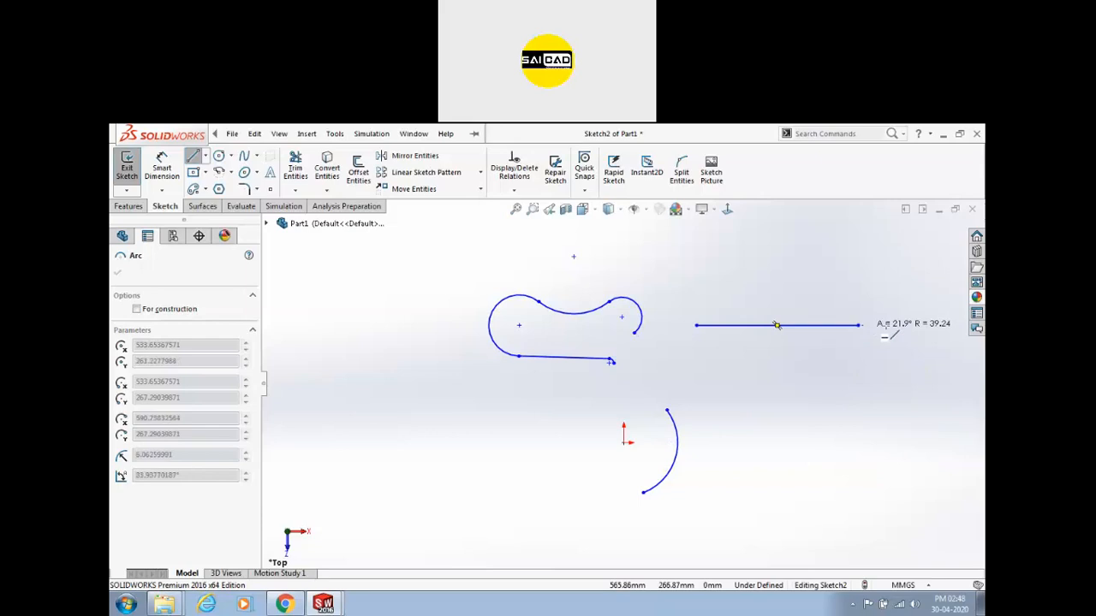
pyautogui.click(922, 326)
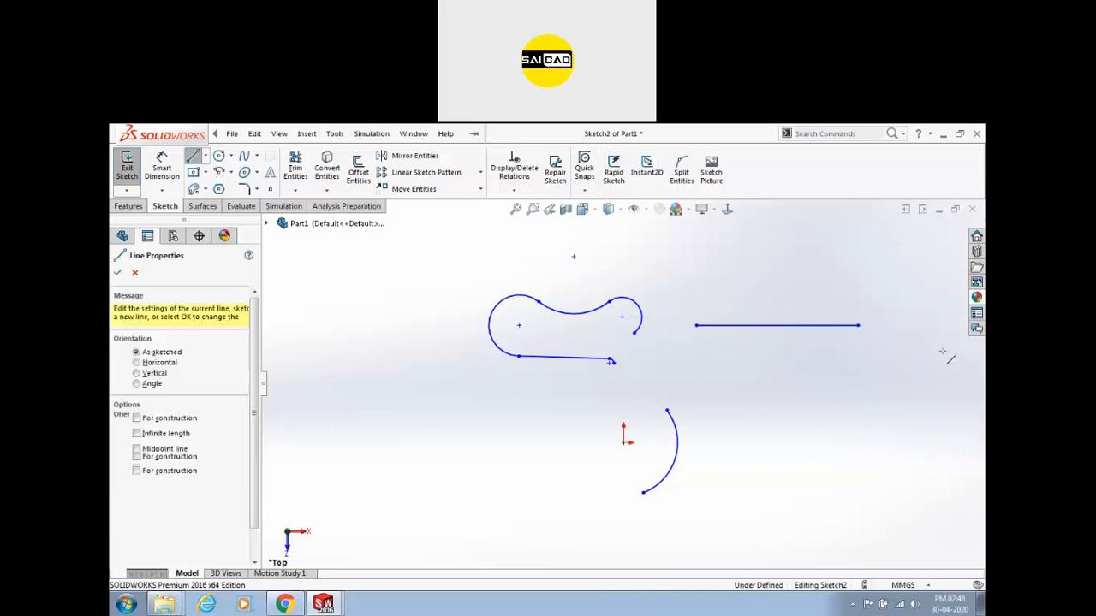
pyautogui.click(943, 396)
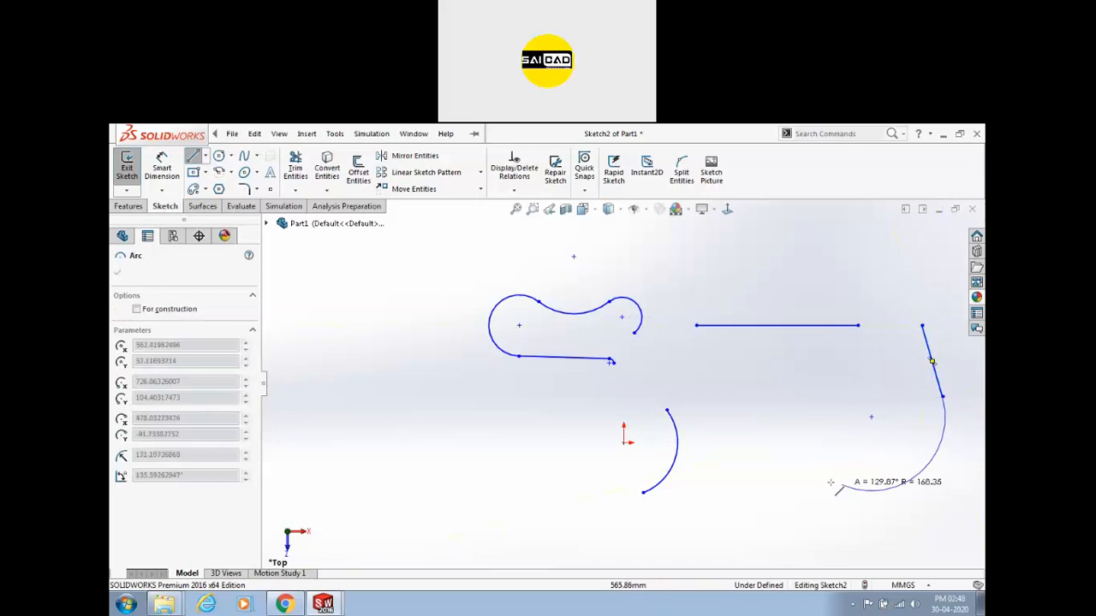
pyautogui.press('Escape')
pyautogui.moveTo(938, 299); pyautogui.dragTo(418, 463)
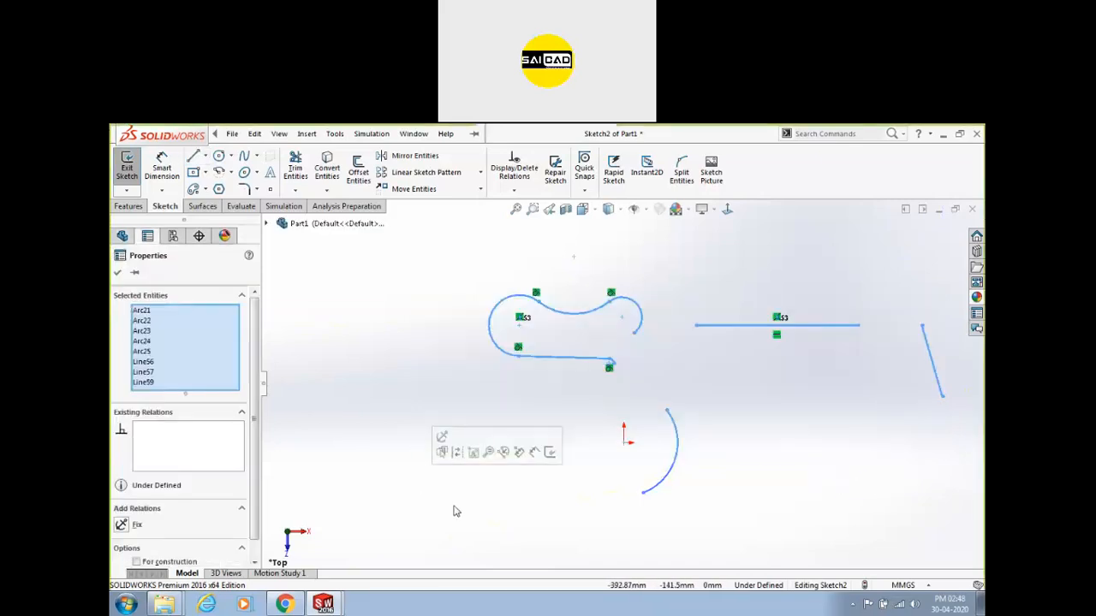
pyautogui.press('Delete')
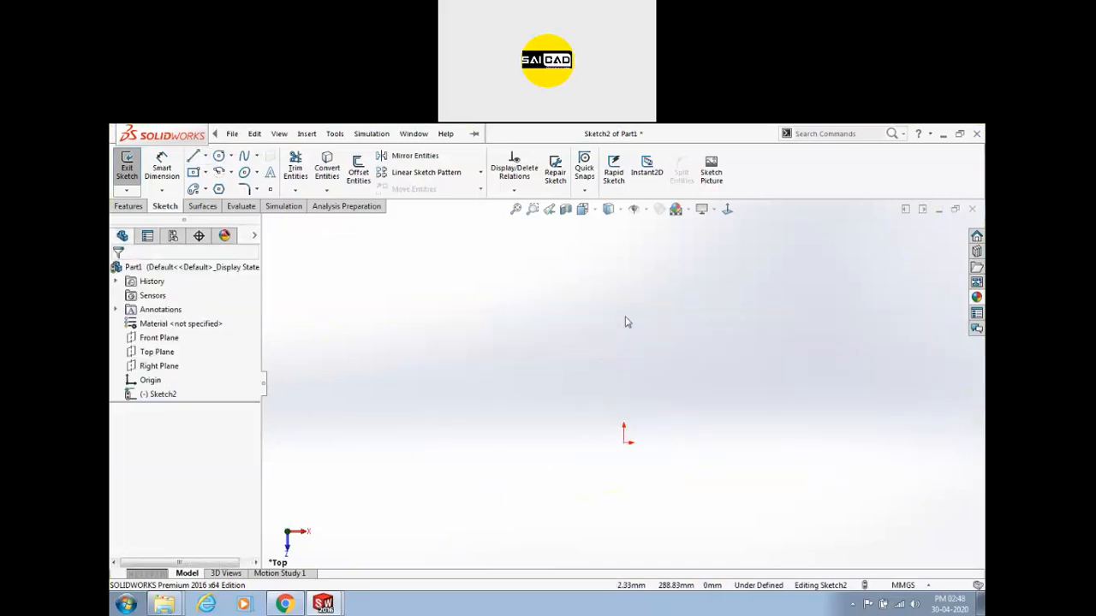
pyautogui.click(220, 173)
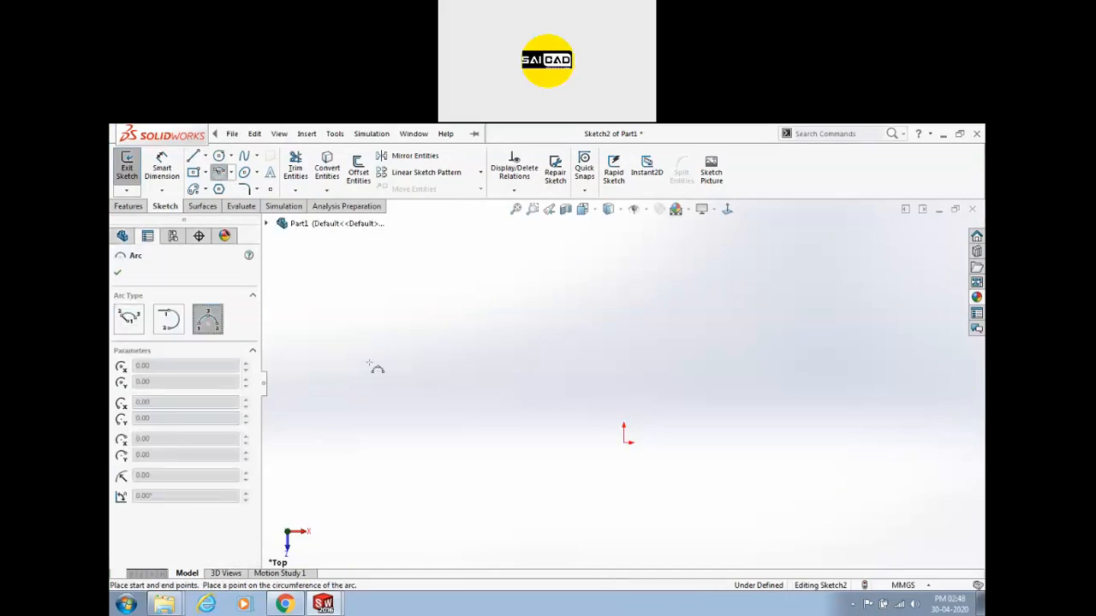
pyautogui.click(640, 394)
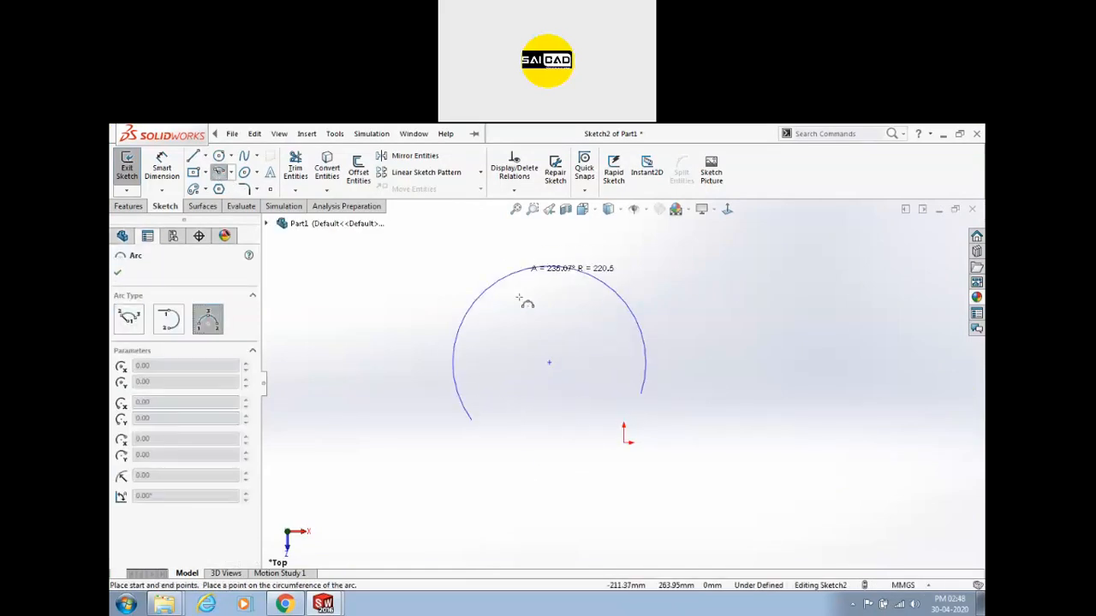
pyautogui.click(531, 334)
pyautogui.press('Escape')
pyautogui.click(471, 389)
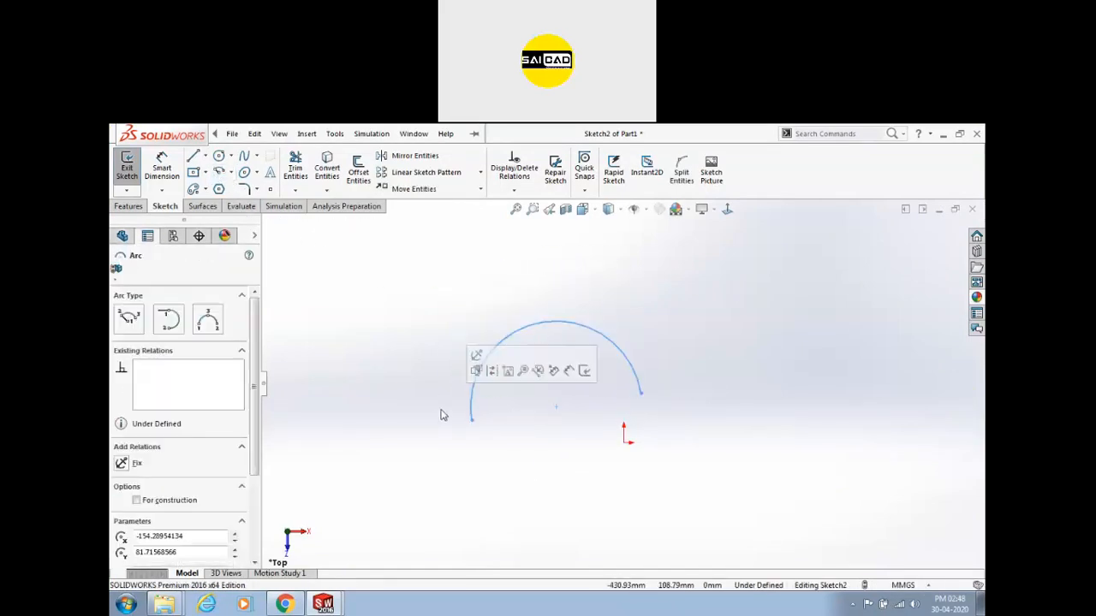
pyautogui.press('Delete')
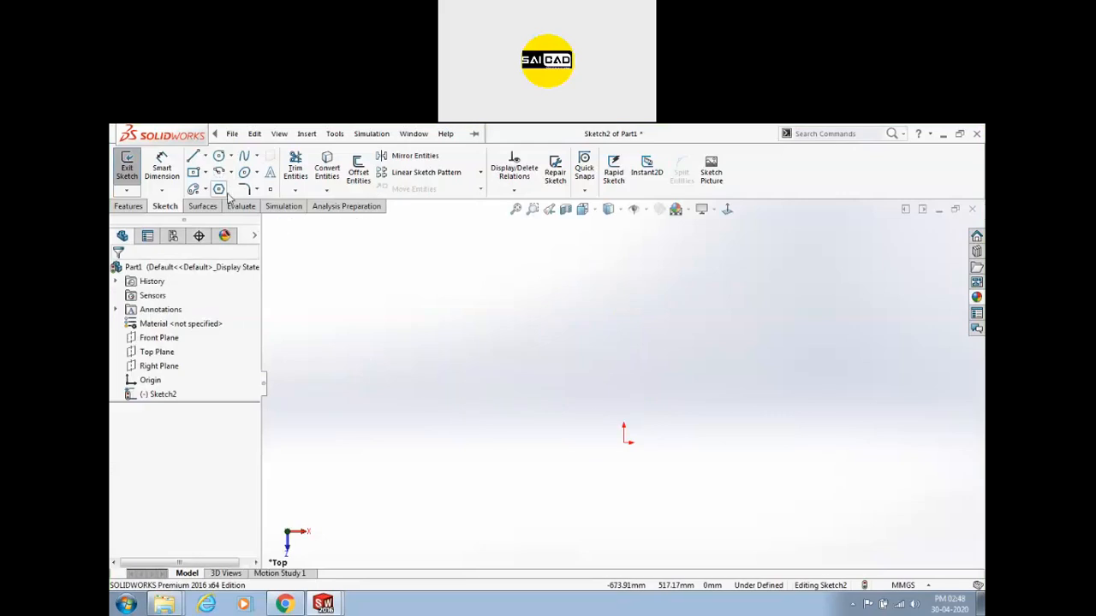
pyautogui.click(221, 192)
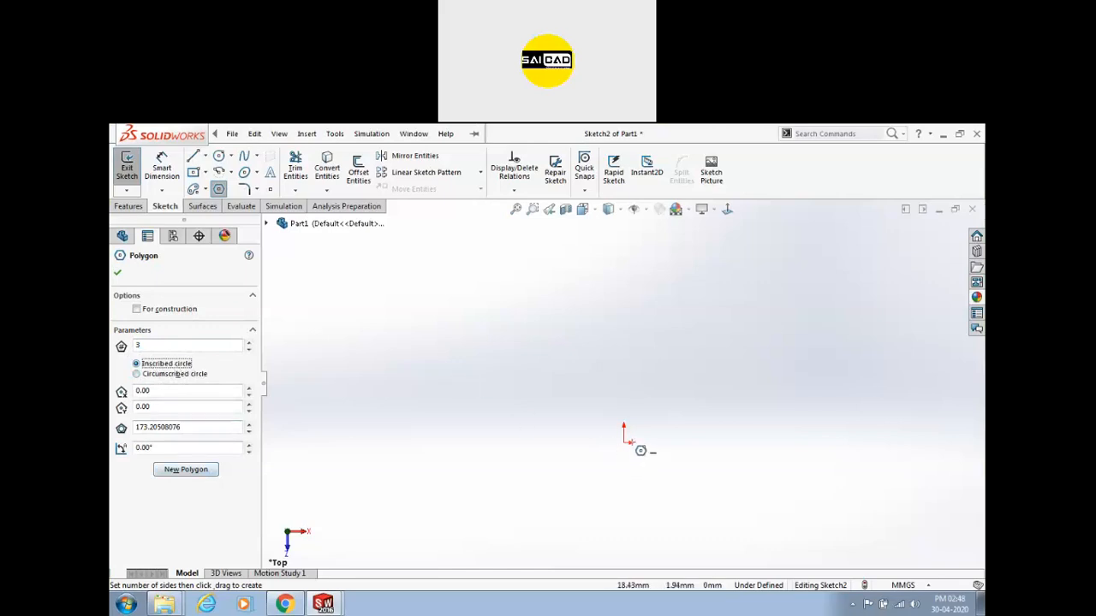
pyautogui.moveTo(624, 443); pyautogui.dragTo(624, 323)
pyautogui.scroll(2, 421, 367)
pyautogui.scroll(-1, 718, 453)
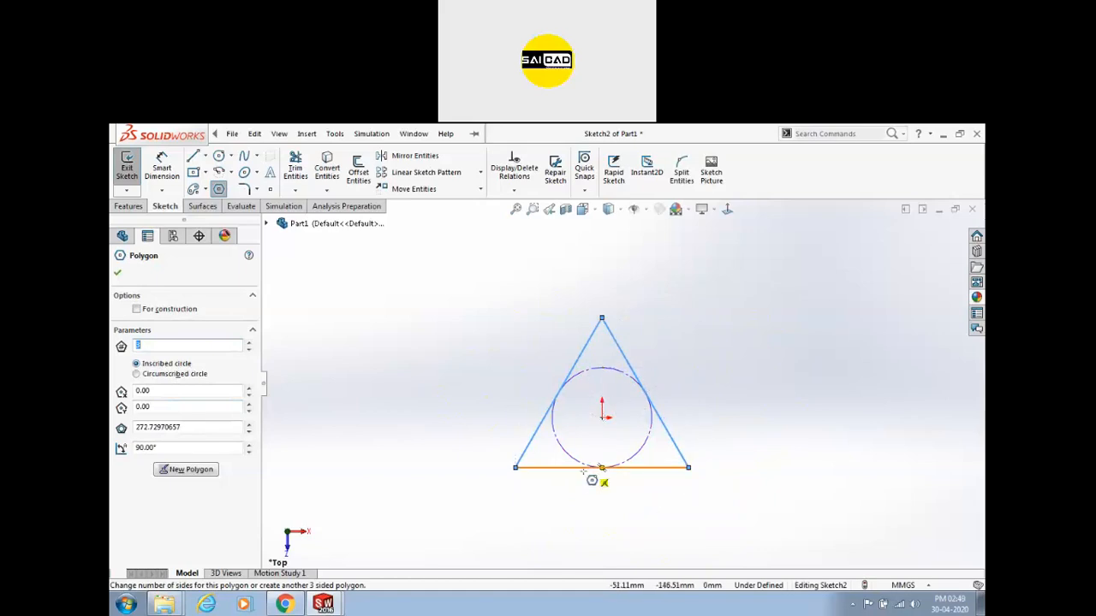
pyautogui.click(161, 167)
pyautogui.click(622, 375)
pyautogui.click(692, 342)
pyautogui.click(697, 333)
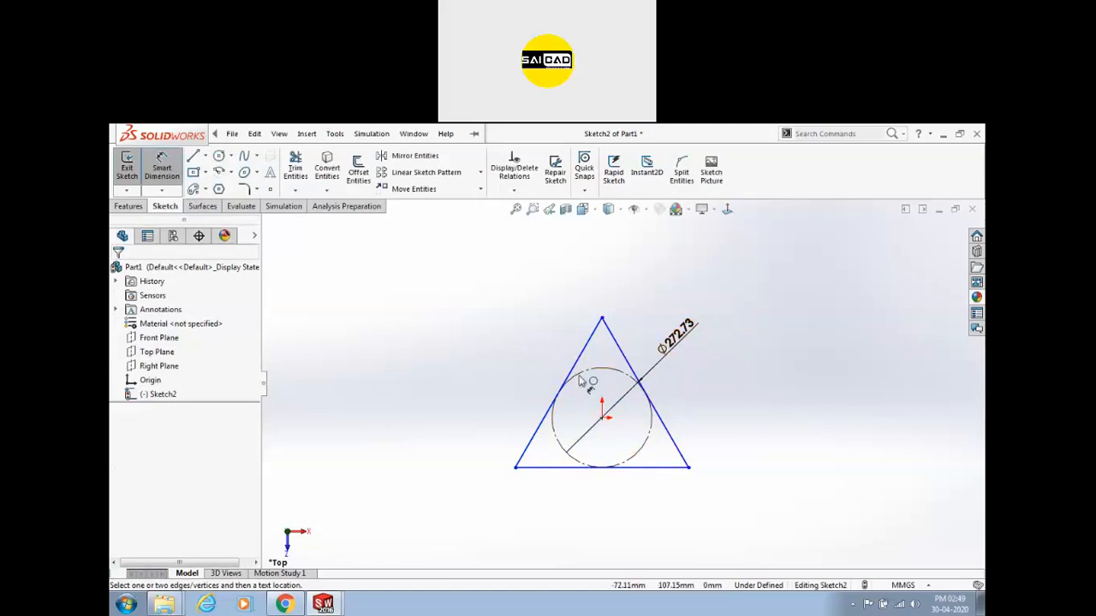
pyautogui.scroll(1, 537, 318)
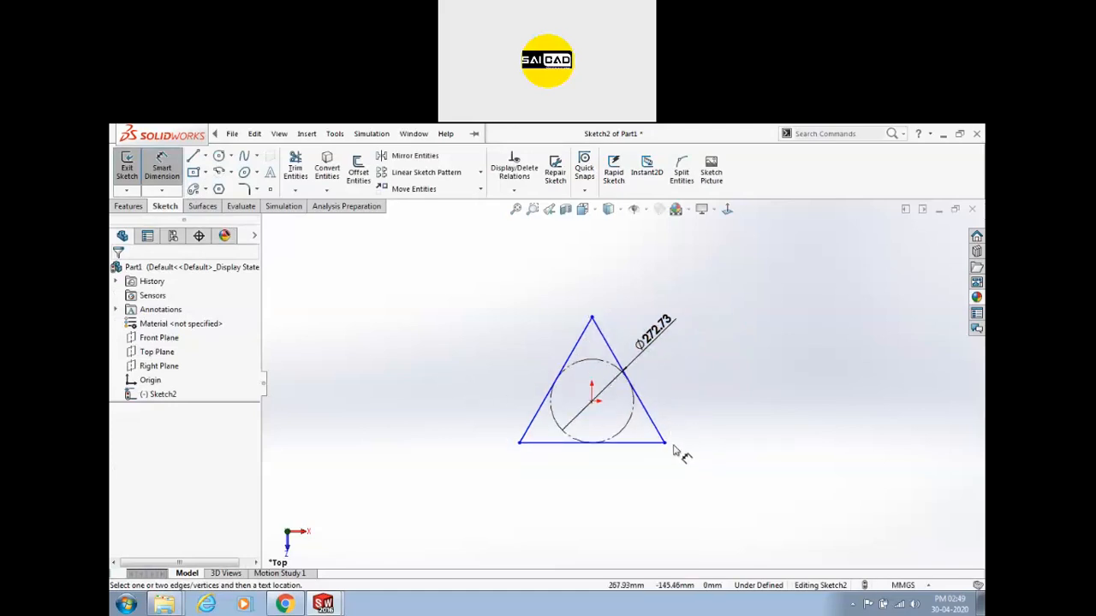
pyautogui.click(219, 189)
pyautogui.click(136, 374)
pyautogui.click(843, 394)
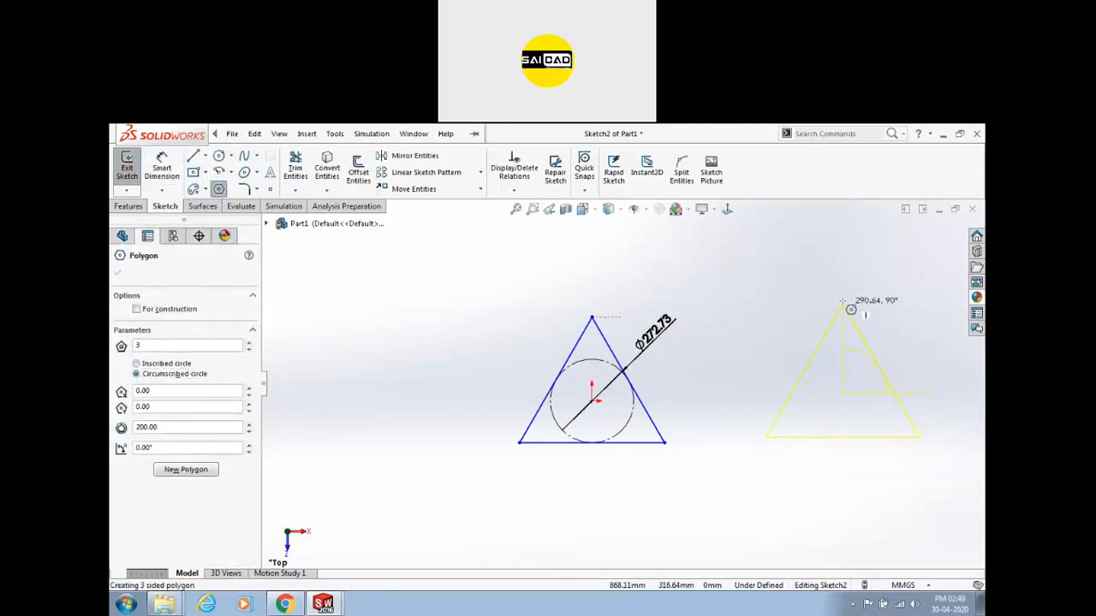
pyautogui.click(843, 302)
pyautogui.rightClick(863, 267)
pyautogui.click(882, 276)
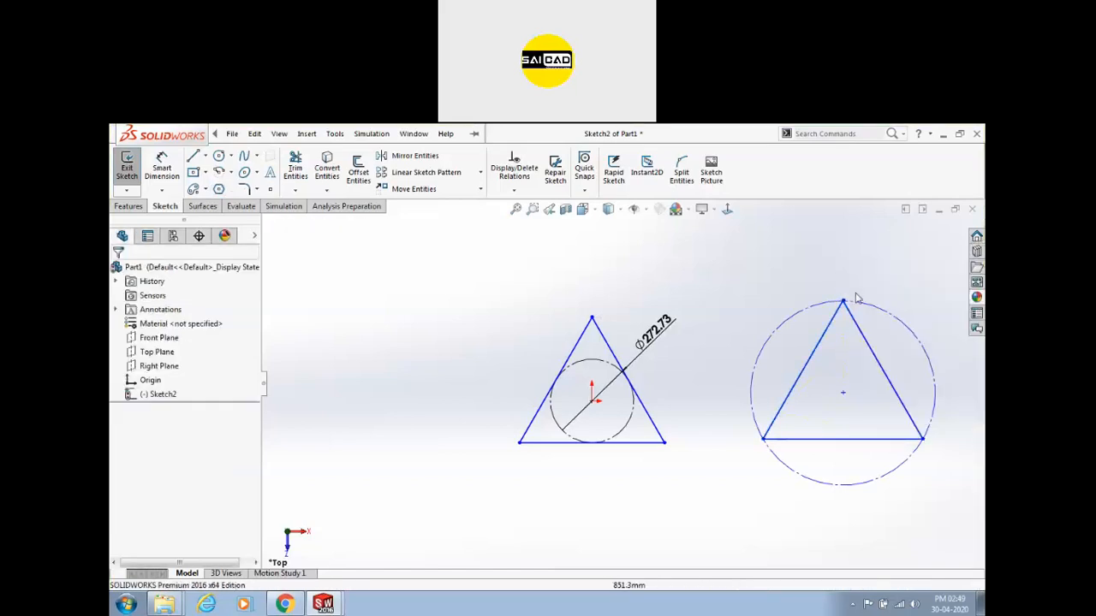
pyautogui.click(867, 306)
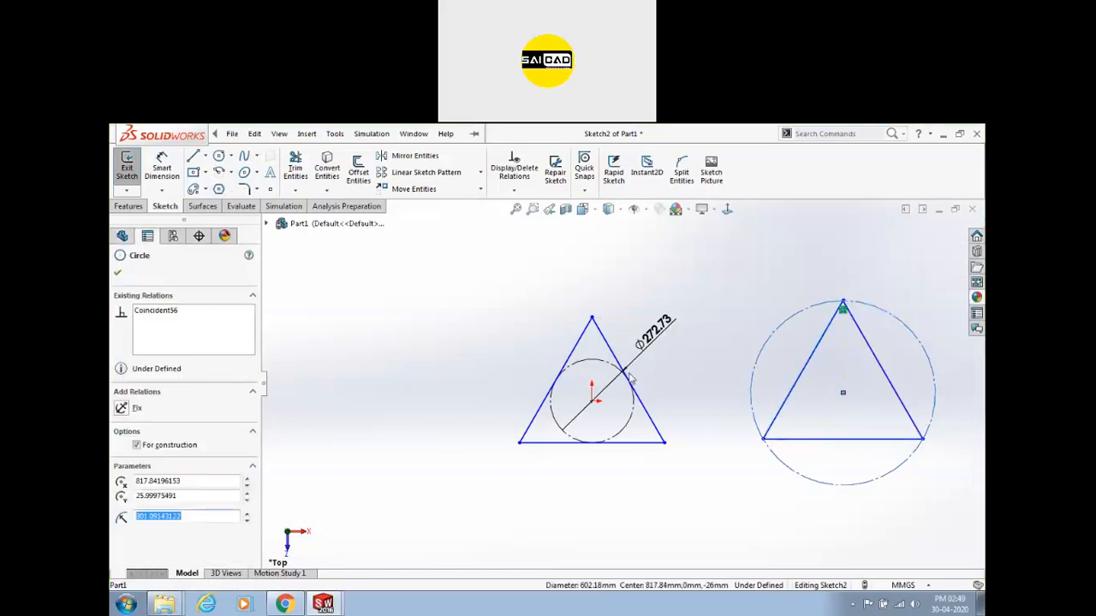
pyautogui.click(626, 421)
pyautogui.click(624, 419)
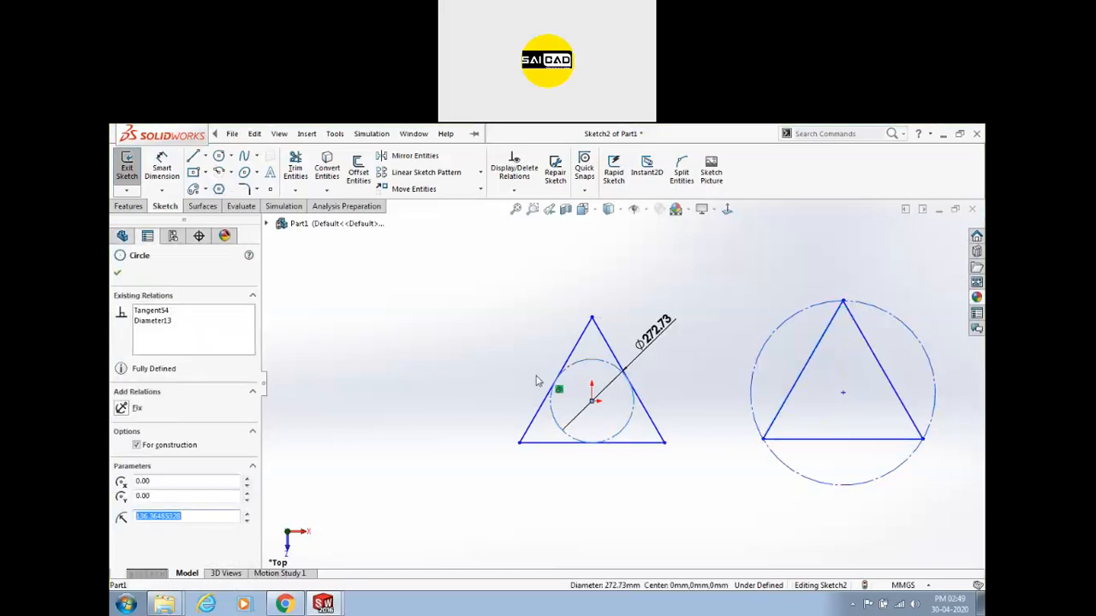
pyautogui.click(704, 404)
pyautogui.scroll(2, 590, 437)
pyautogui.moveTo(632, 288); pyautogui.dragTo(860, 494)
pyautogui.press('Delete')
pyautogui.moveTo(468, 306); pyautogui.dragTo(685, 483)
pyautogui.press('Delete')
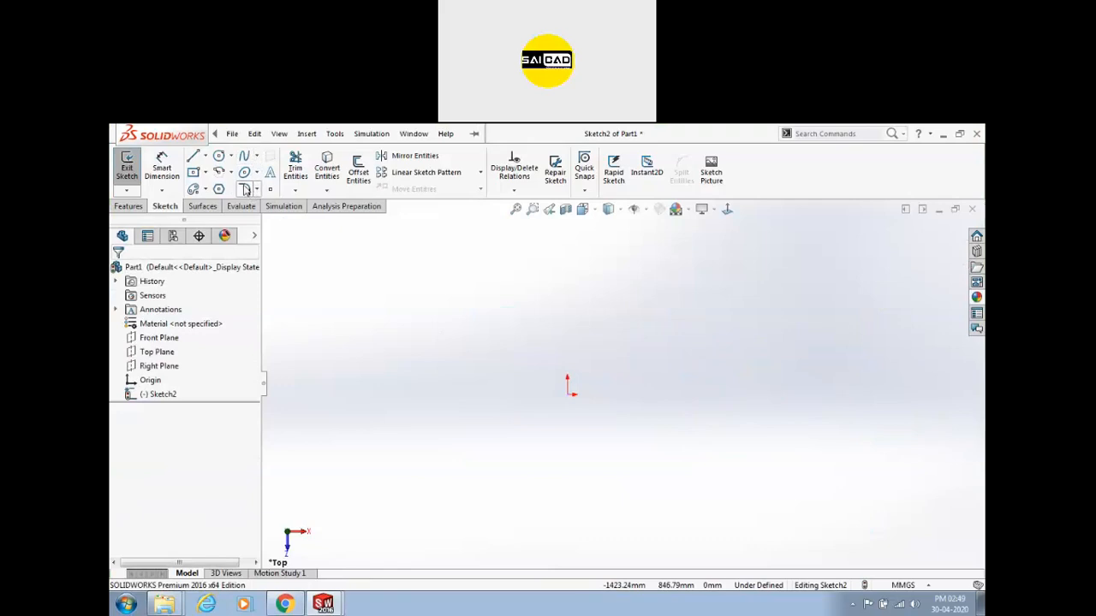
# Draw a corner rectangle starting at the origin.
pyautogui.click(192, 172)
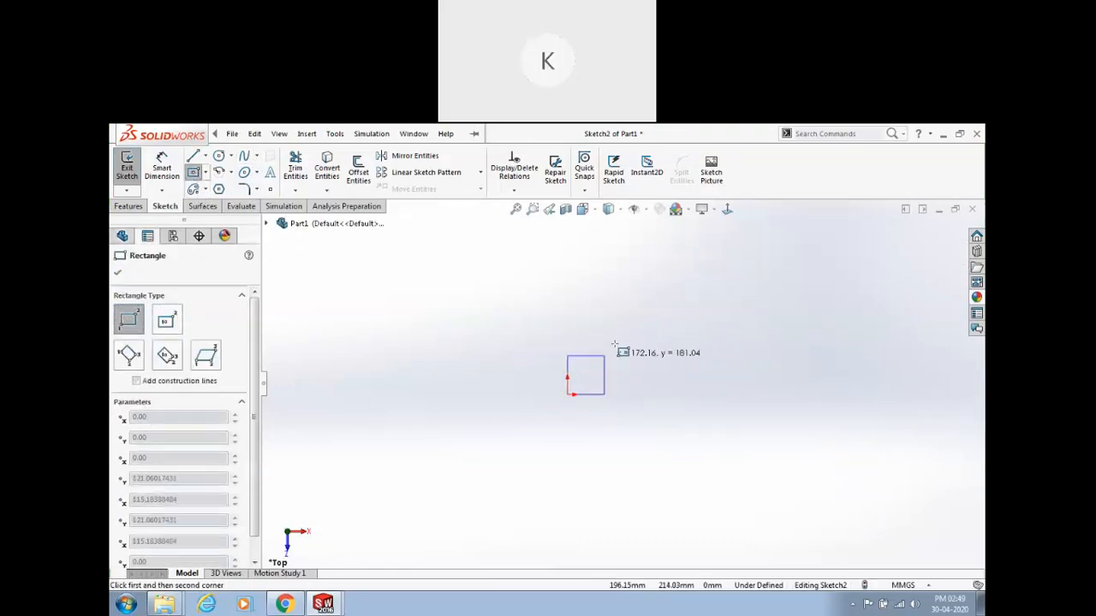
pyautogui.click(567, 394)
pyautogui.click(680, 297)
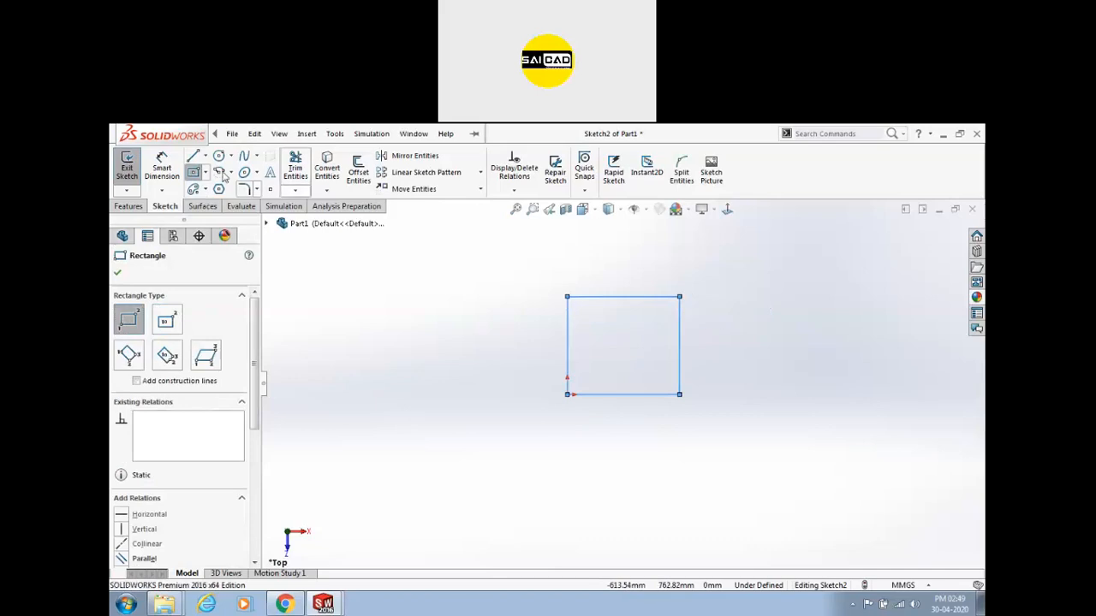
# Dimension the rectangle 50 mm wide and 50 mm tall.
pyautogui.click(162, 167)
pyautogui.click(644, 300)
pyautogui.click(649, 282)
pyautogui.write('50')
pyautogui.press('Return')
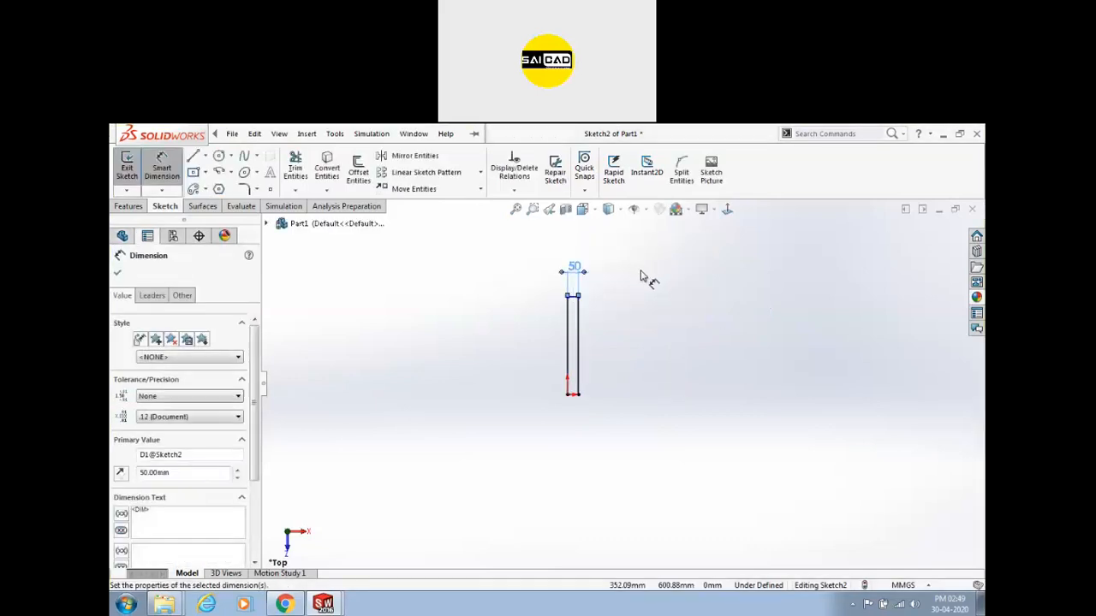
pyautogui.click(564, 314)
pyautogui.click(538, 317)
pyautogui.write('50')
pyautogui.press('Return')
# Exit Smart Dimension and zoom in and out to inspect the fully defined 50 mm square.
pyautogui.scroll(-4, 501, 437)
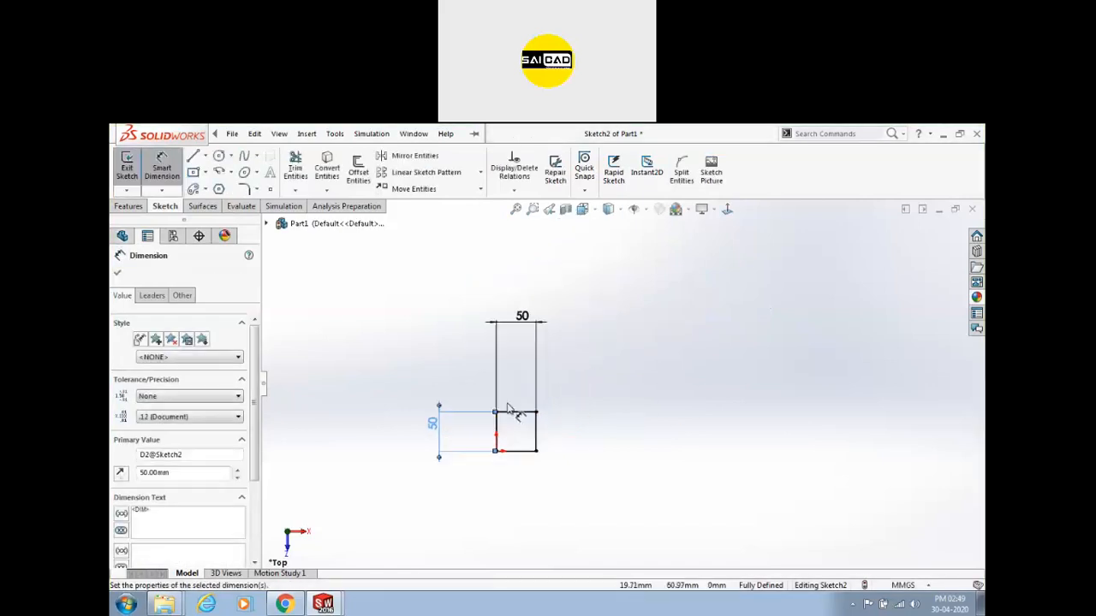
pyautogui.press('Escape')
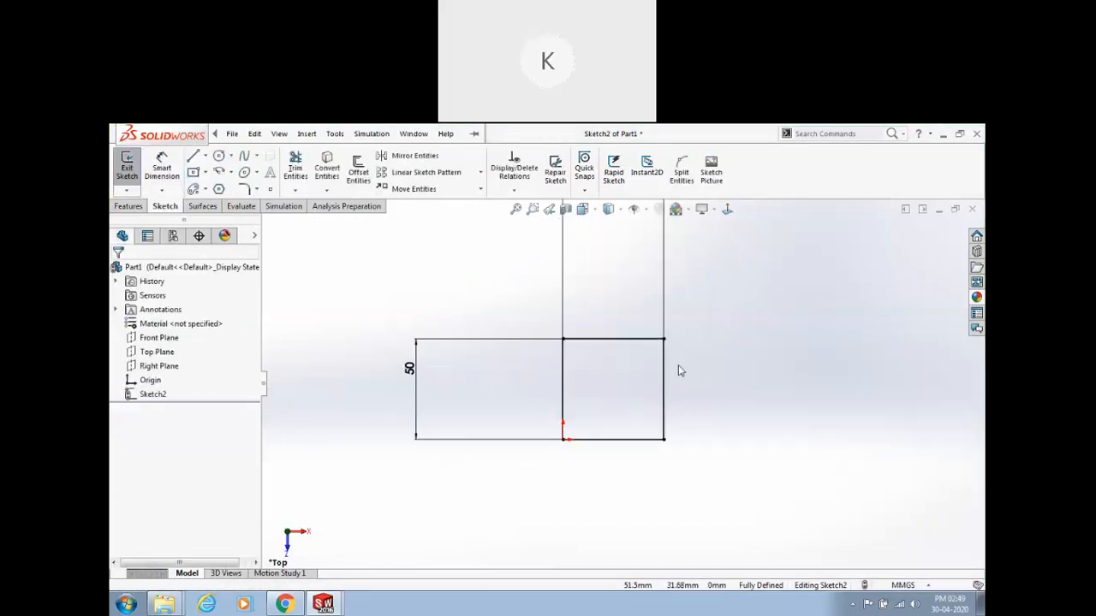
pyautogui.scroll(3, 636, 413)
pyautogui.scroll(-2, 693, 347)
pyautogui.scroll(-2, 626, 487)
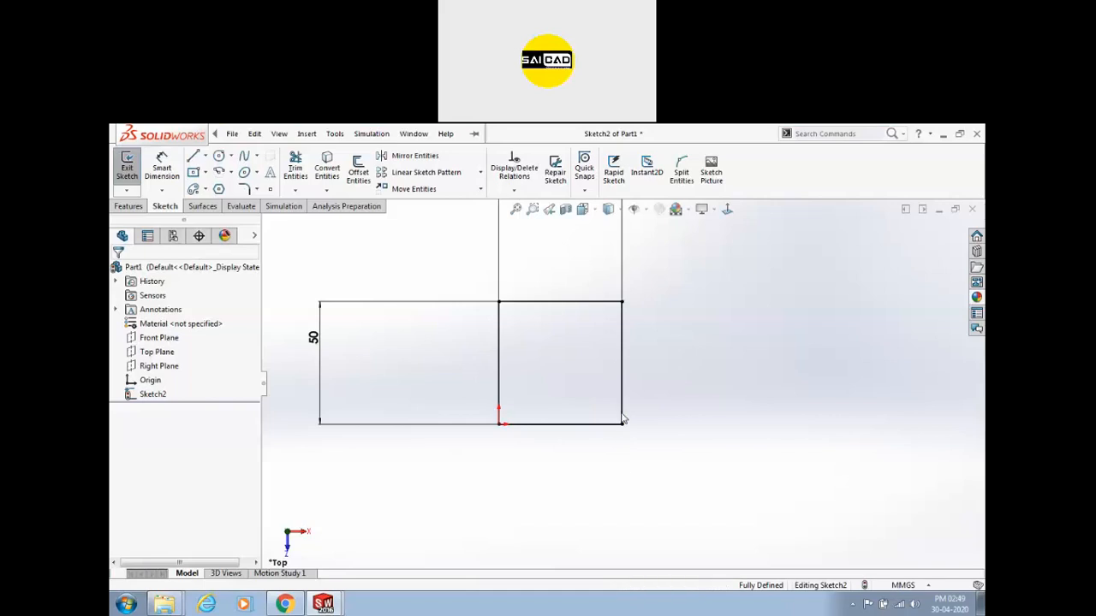
pyautogui.scroll(-3, 623, 418)
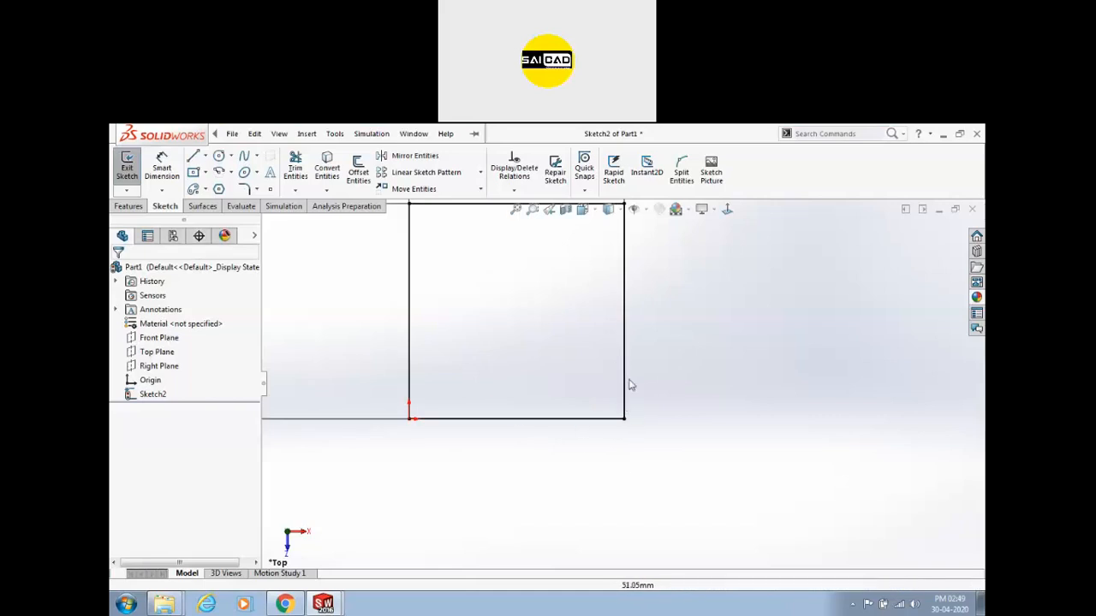
pyautogui.scroll(2, 631, 396)
pyautogui.scroll(1, 637, 381)
pyautogui.scroll(-1, 638, 383)
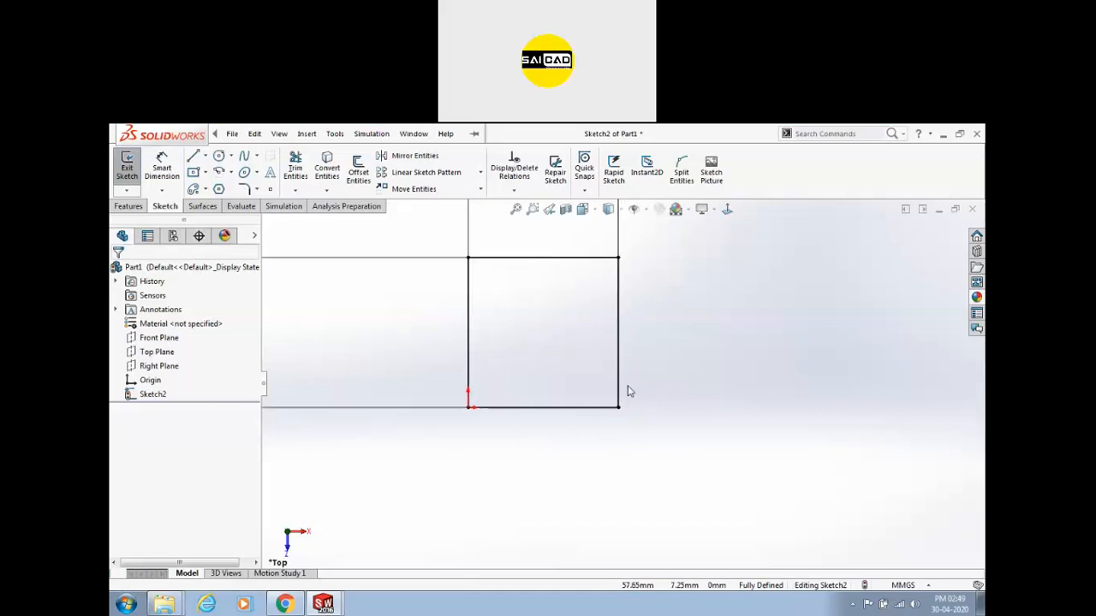
pyautogui.click(257, 190)
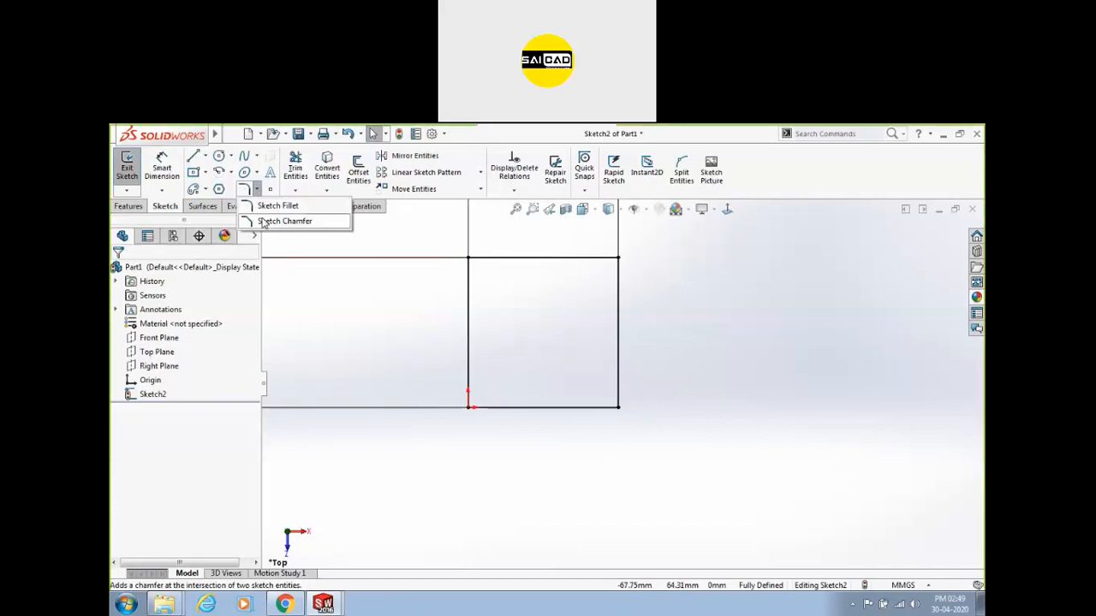
pyautogui.click(270, 208)
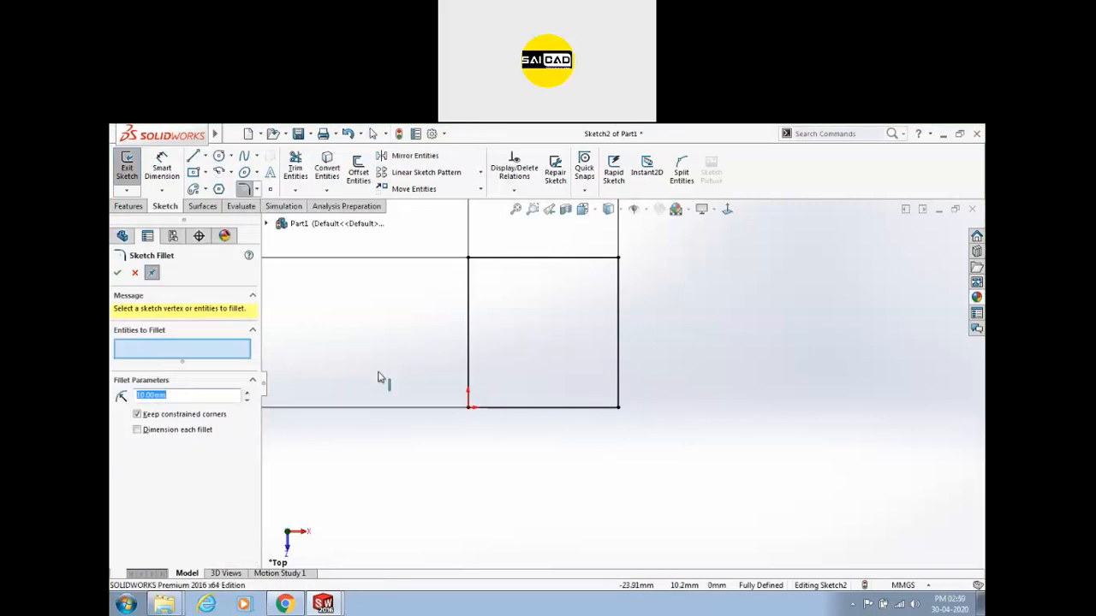
pyautogui.click(548, 413)
pyautogui.click(619, 363)
pyautogui.click(619, 282)
pyautogui.click(604, 258)
pyautogui.click(489, 257)
pyautogui.click(468, 292)
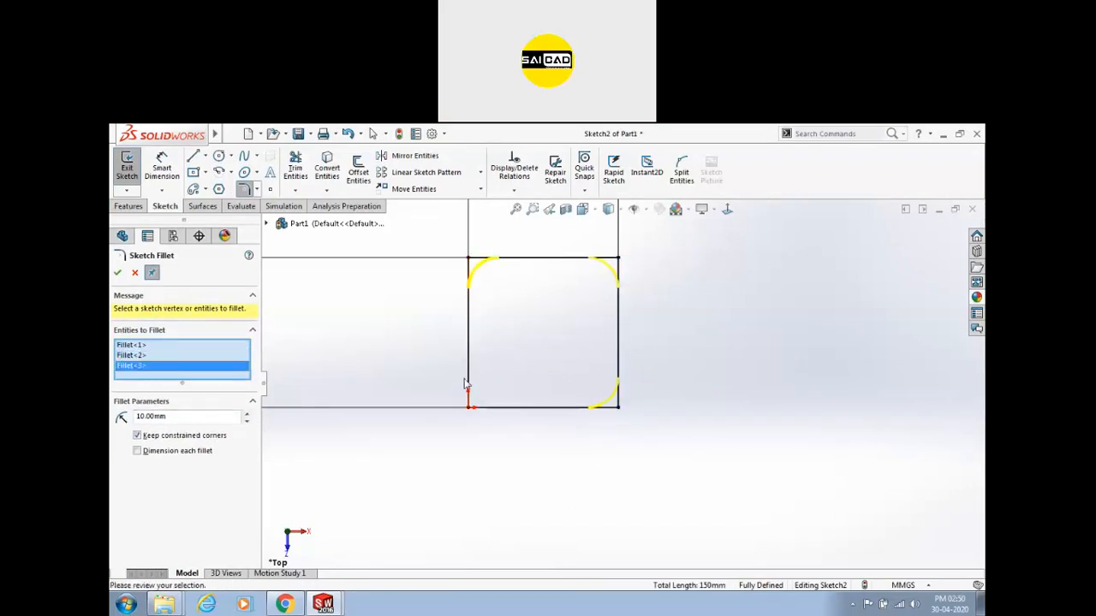
pyautogui.click(493, 408)
pyautogui.click(117, 272)
pyautogui.scroll(2, 445, 425)
pyautogui.scroll(-1, 502, 423)
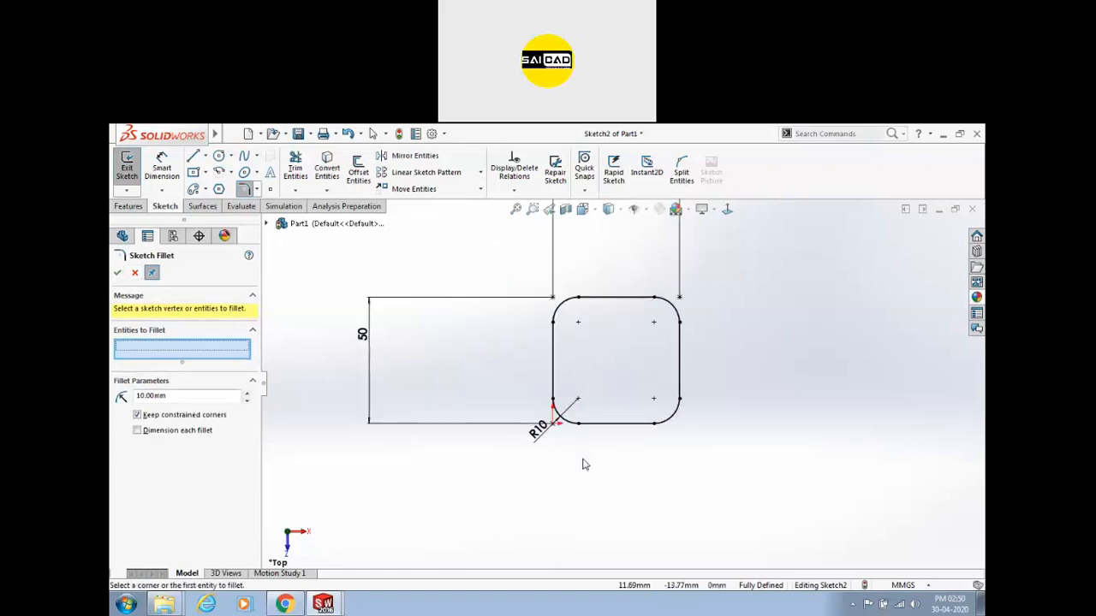
pyautogui.hotkey('ctrl', 'z')
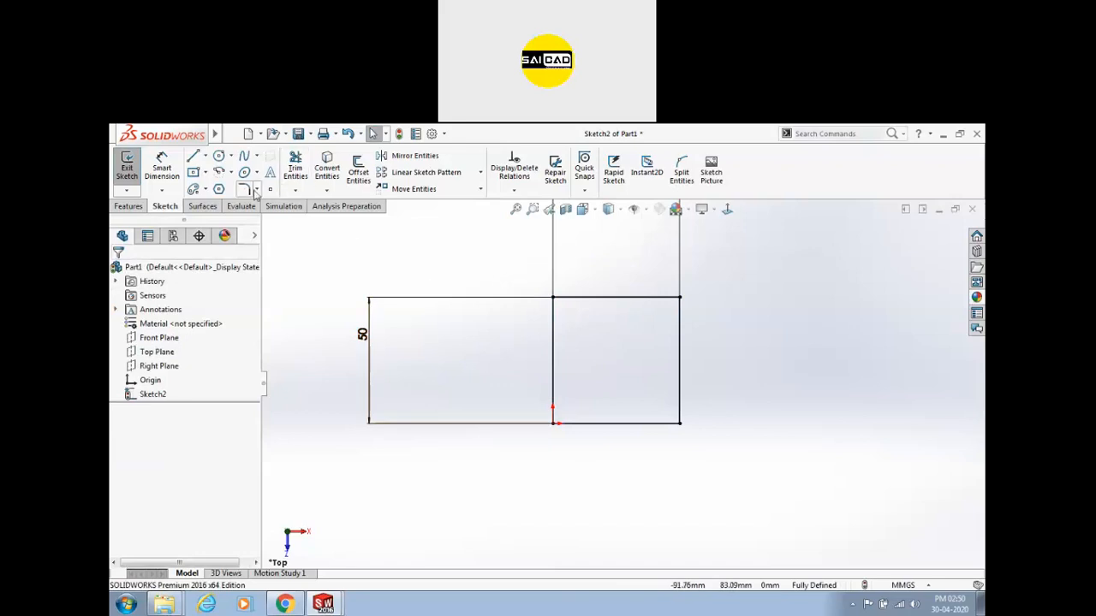
# Chamfer the square's top-left corner 10×10 with Distance-distance.
pyautogui.click(258, 190)
pyautogui.click(283, 221)
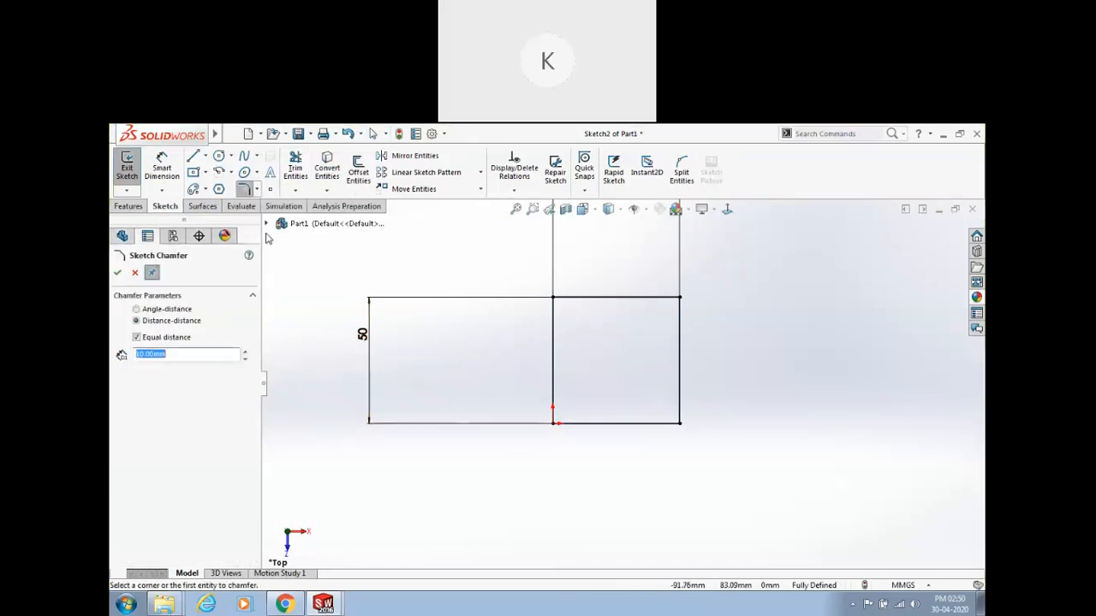
pyautogui.click(136, 321)
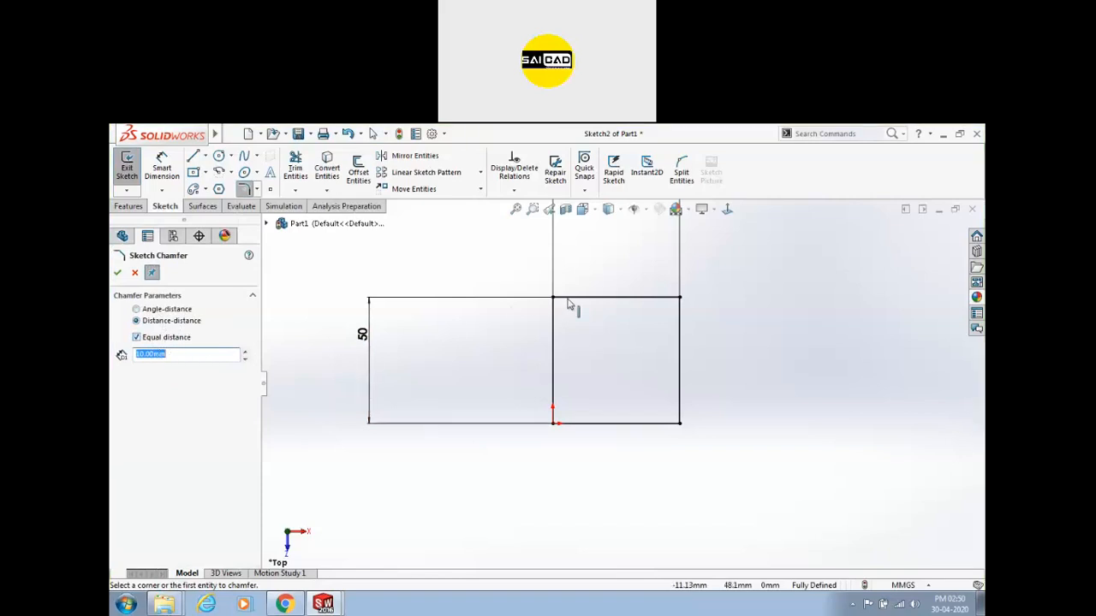
pyautogui.click(553, 326)
pyautogui.click(586, 298)
pyautogui.scroll(-3, 552, 308)
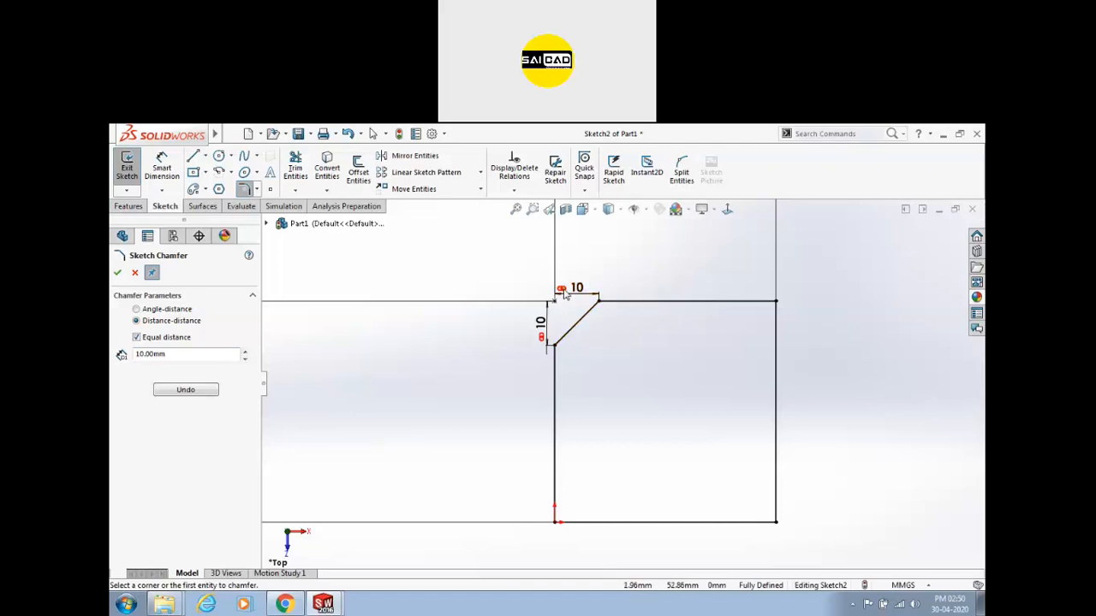
# Chamfer the top-right corner with unequal distances 10×20.
pyautogui.click(151, 339)
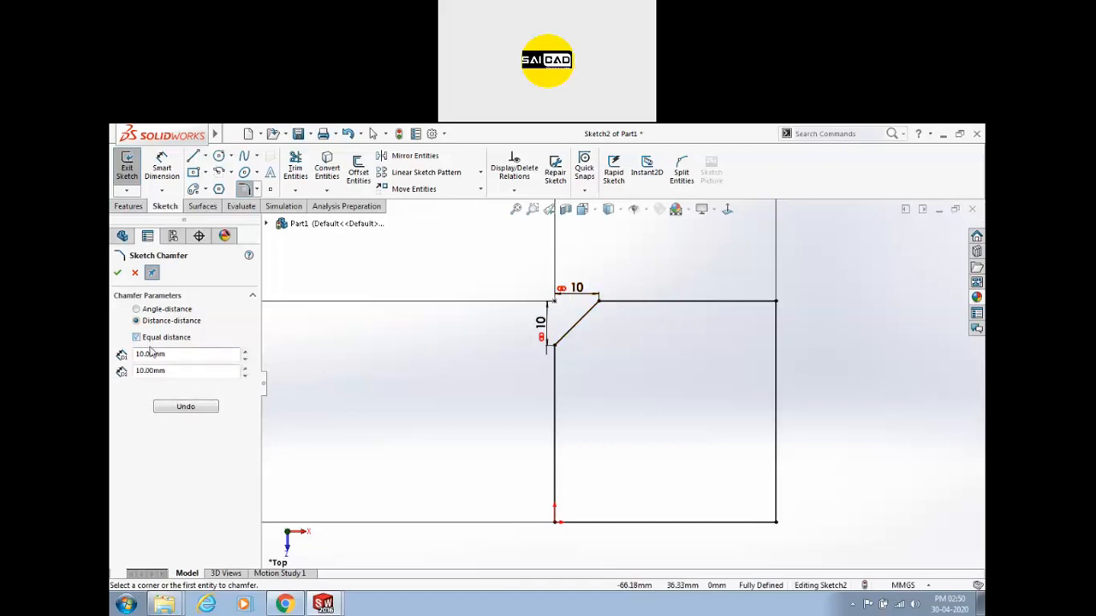
pyautogui.click(178, 370)
pyautogui.write('2')
pyautogui.click(764, 302)
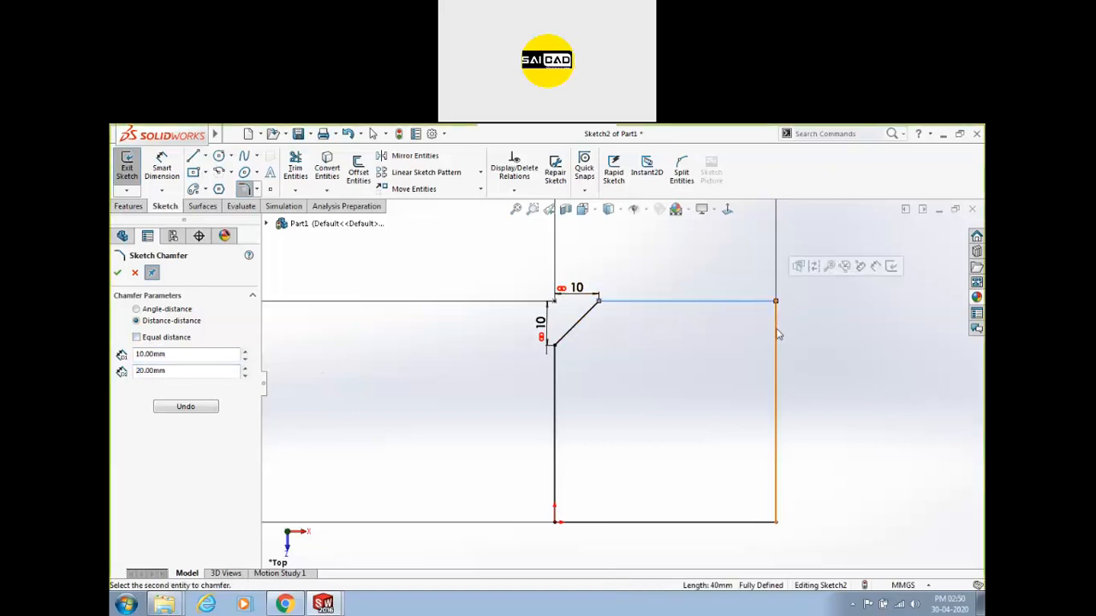
pyautogui.click(776, 338)
# Chamfer the bottom-right corner using Angle-distance, 10 mm at 45°.
pyautogui.scroll(1, 624, 381)
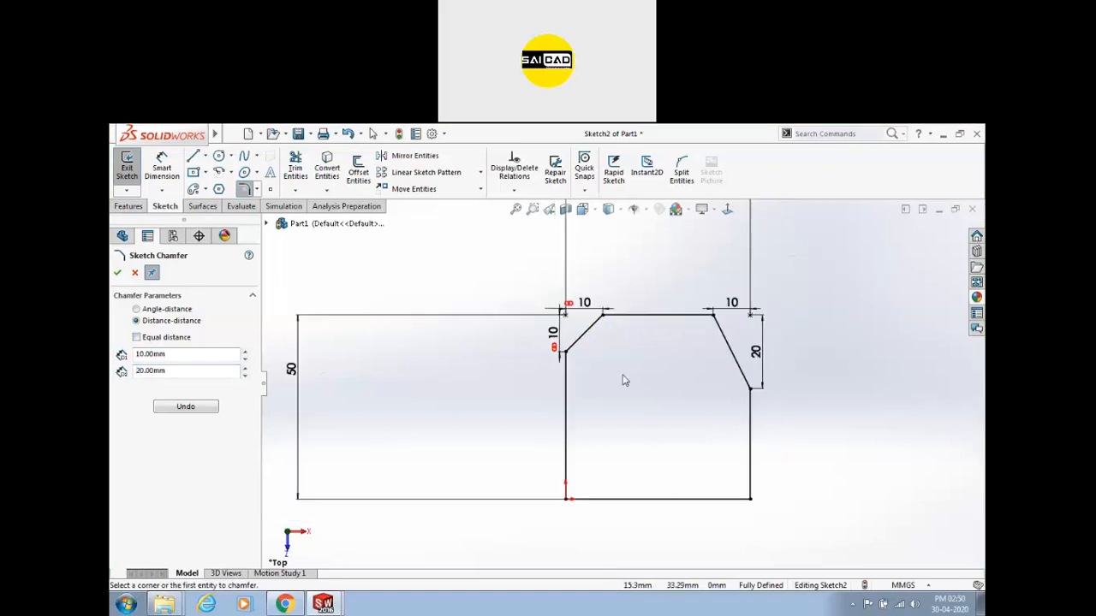
pyautogui.scroll(1, 624, 381)
pyautogui.click(158, 309)
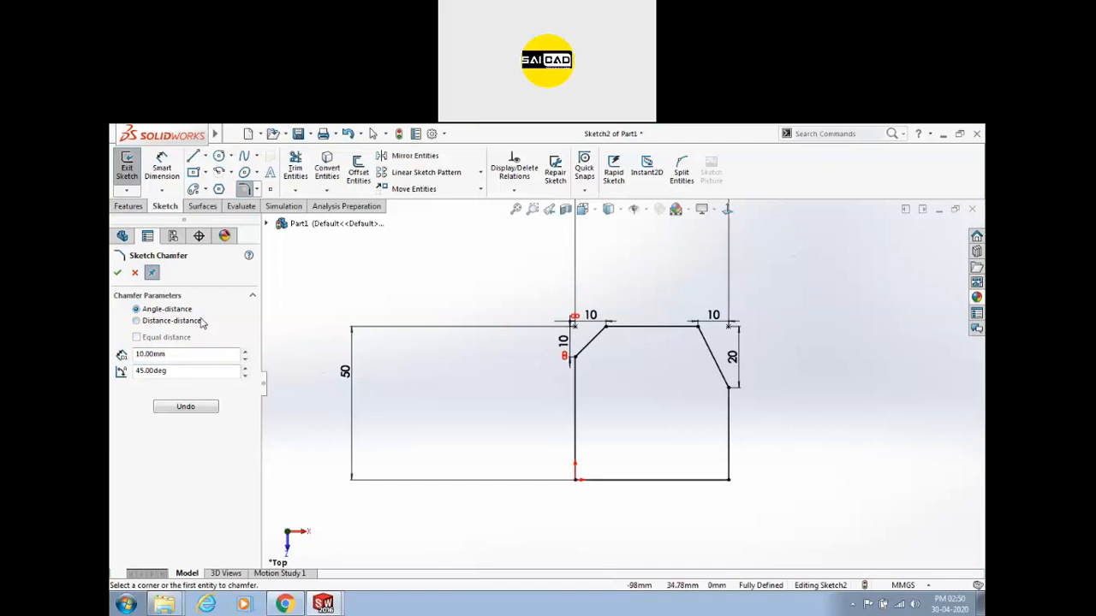
pyautogui.moveTo(176, 370); pyautogui.dragTo(142, 373)
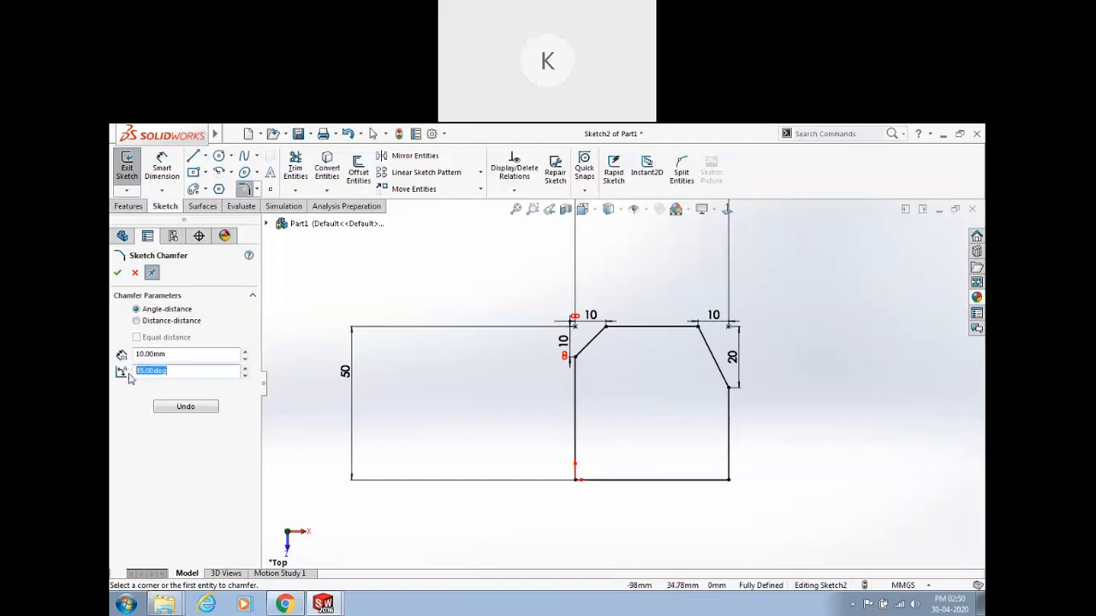
pyautogui.click(715, 479)
pyautogui.click(728, 468)
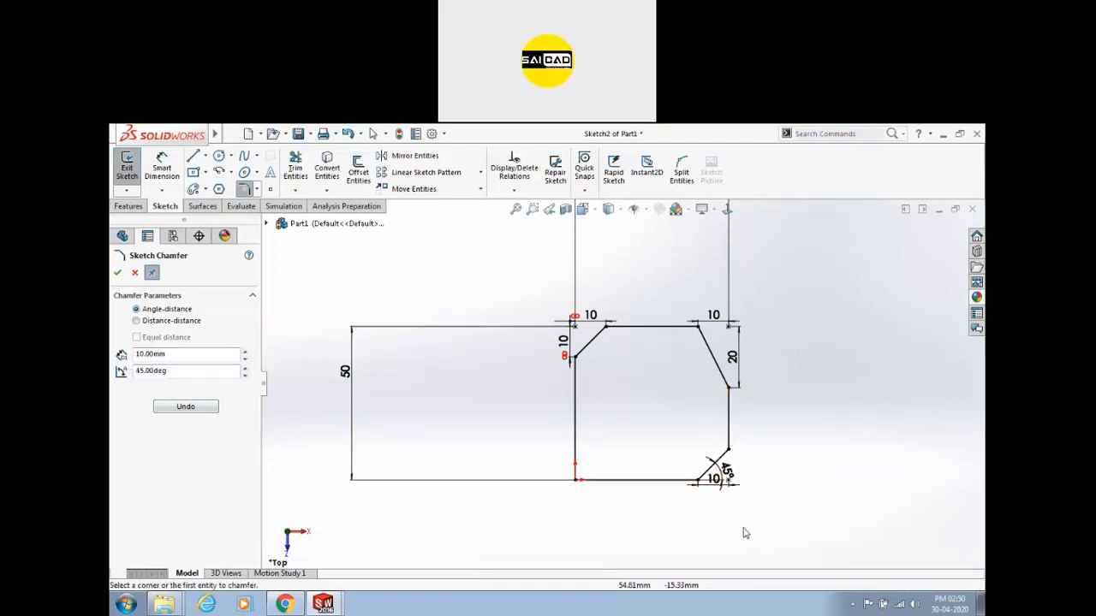
pyautogui.scroll(-3, 744, 531)
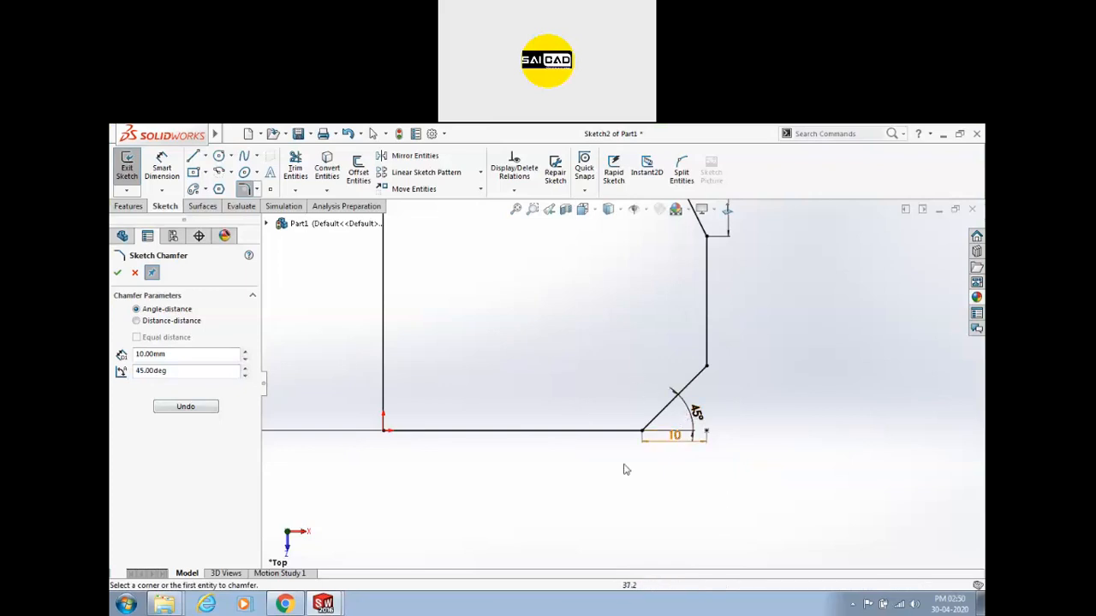
pyautogui.scroll(3, 697, 417)
# Close the chamfer tool and reposition the 45° and bottom 10 dimensions.
pyautogui.click(117, 270)
pyautogui.scroll(-2, 641, 399)
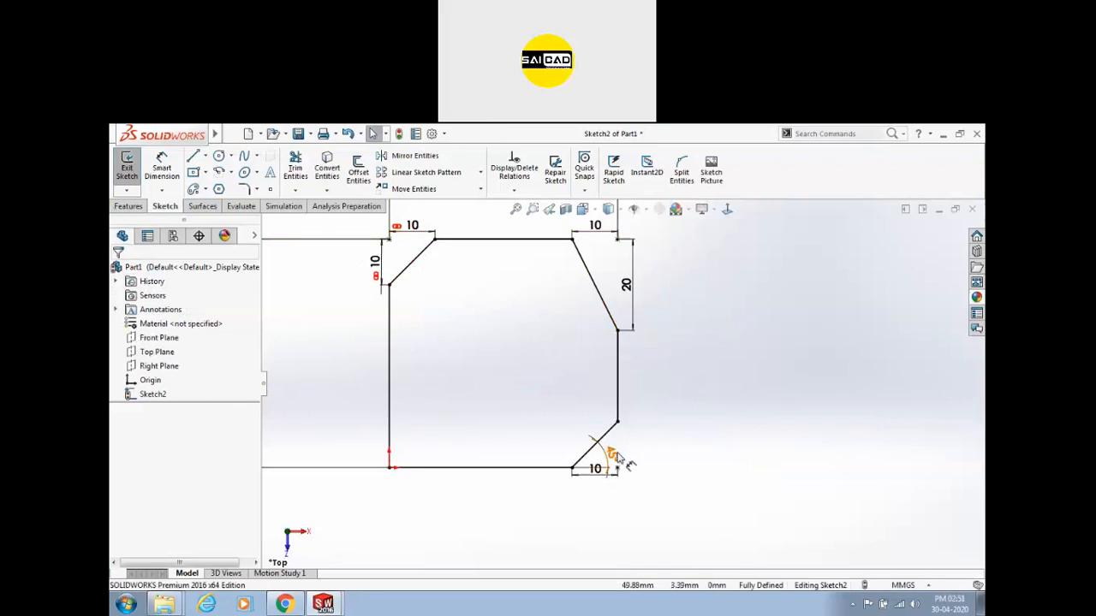
pyautogui.moveTo(626, 460); pyautogui.dragTo(672, 437)
pyautogui.moveTo(611, 478); pyautogui.dragTo(601, 501)
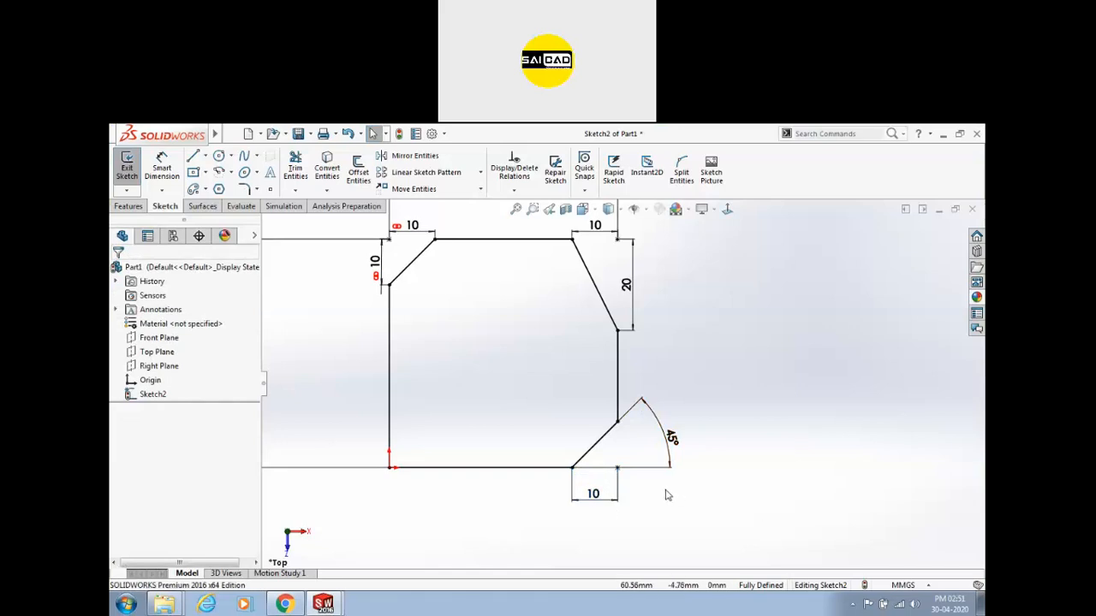
# Box-select all sketch lines and dimensions and delete them.
pyautogui.scroll(2, 673, 492)
pyautogui.scroll(2, 553, 459)
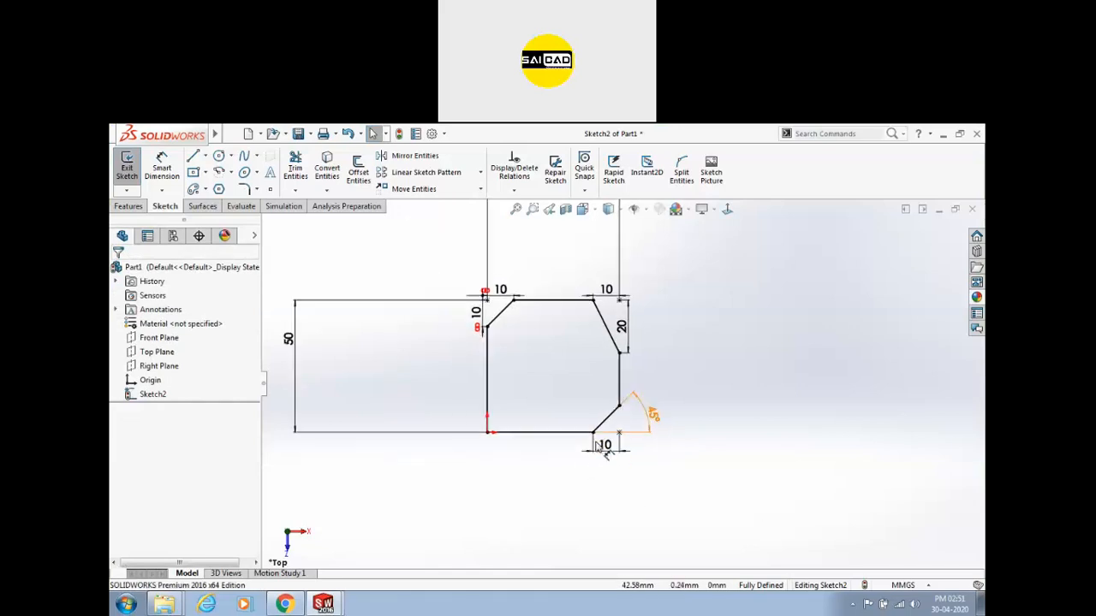
pyautogui.scroll(3, 633, 411)
pyautogui.moveTo(743, 310); pyautogui.dragTo(501, 444)
pyautogui.press('Delete')
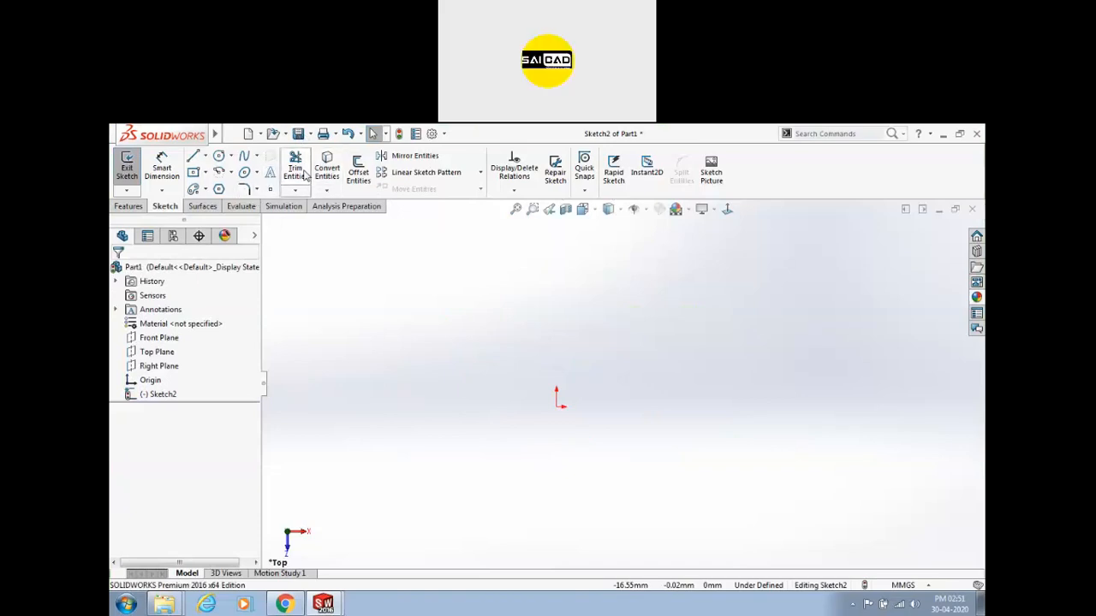
# Draw a center rectangle on the origin.
pyautogui.click(194, 172)
pyautogui.click(557, 406)
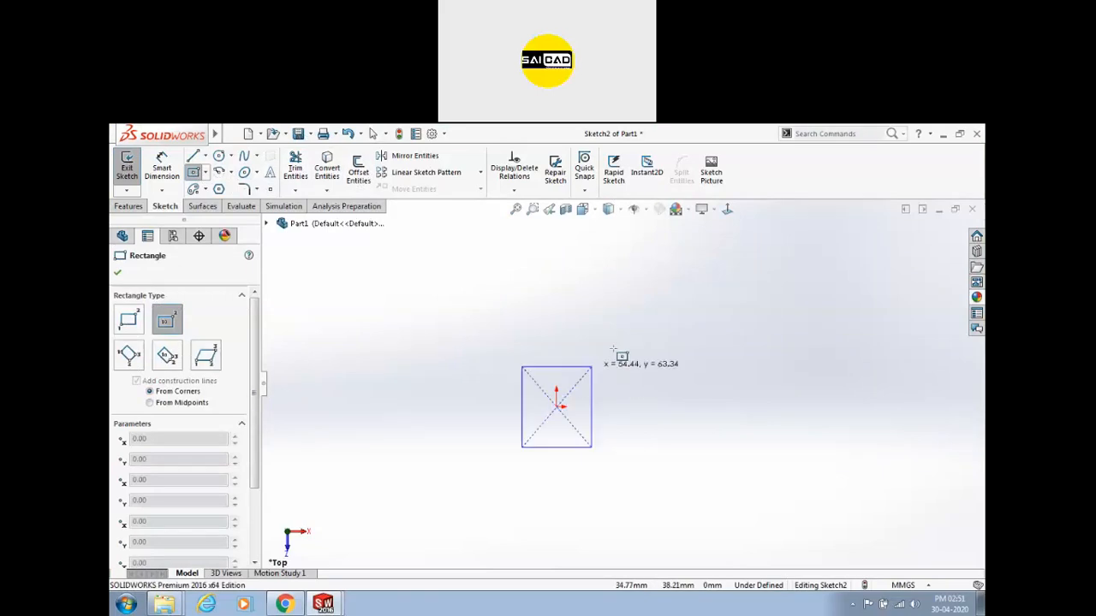
pyautogui.click(638, 328)
# Dimension the rectangle 150 wide by 100 tall to fully define it.
pyautogui.click(163, 163)
pyautogui.click(557, 328)
pyautogui.click(556, 308)
pyautogui.write('150')
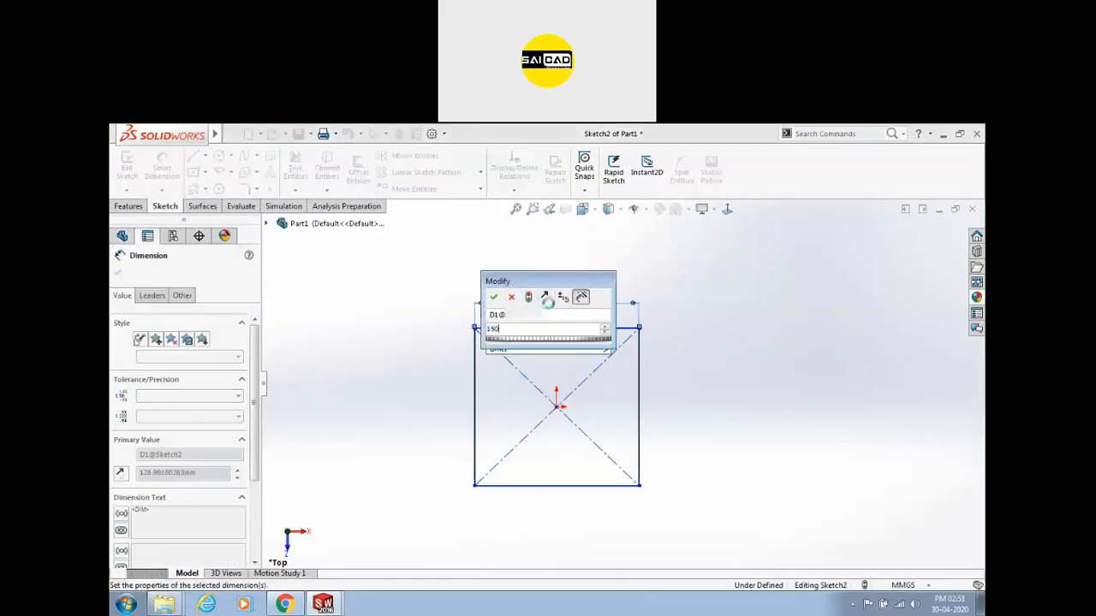
pyautogui.press('Return')
pyautogui.click(462, 366)
pyautogui.click(441, 363)
pyautogui.write('100')
pyautogui.press('Return')
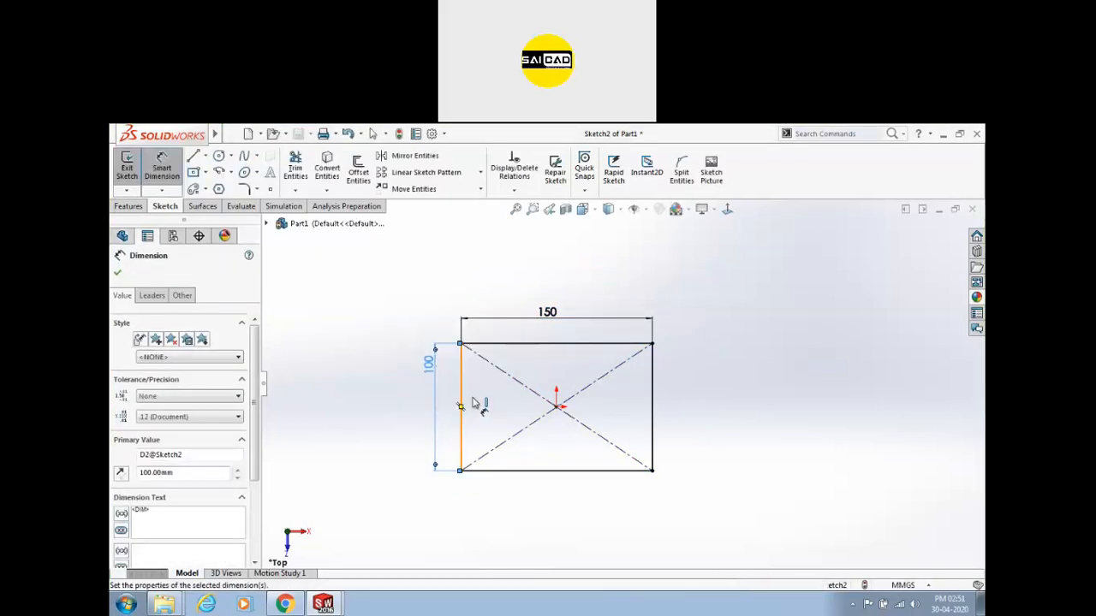
pyautogui.press('Escape')
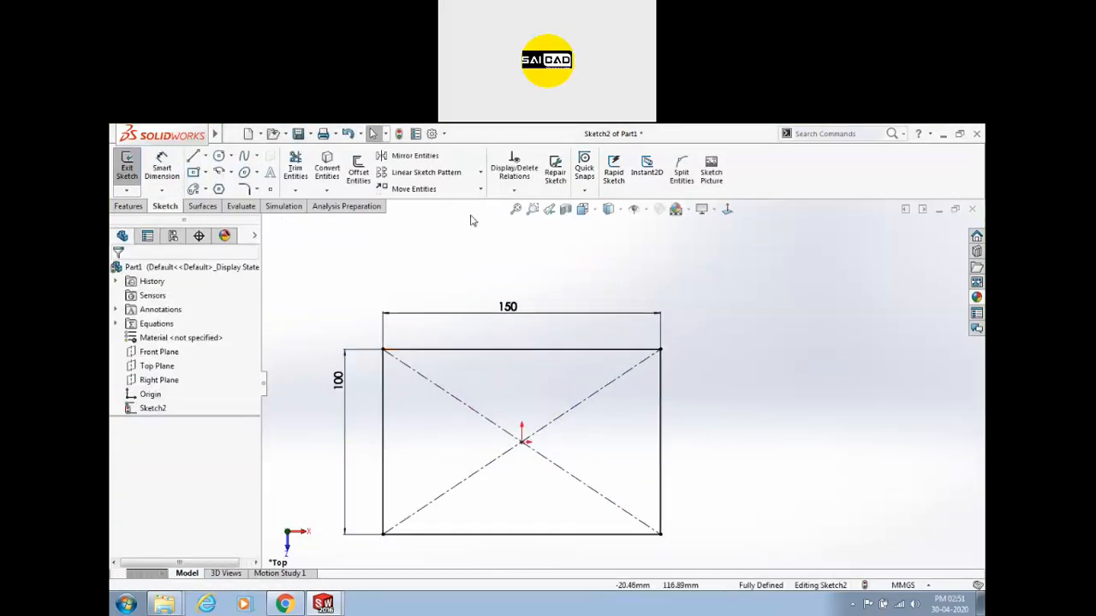
pyautogui.click(359, 176)
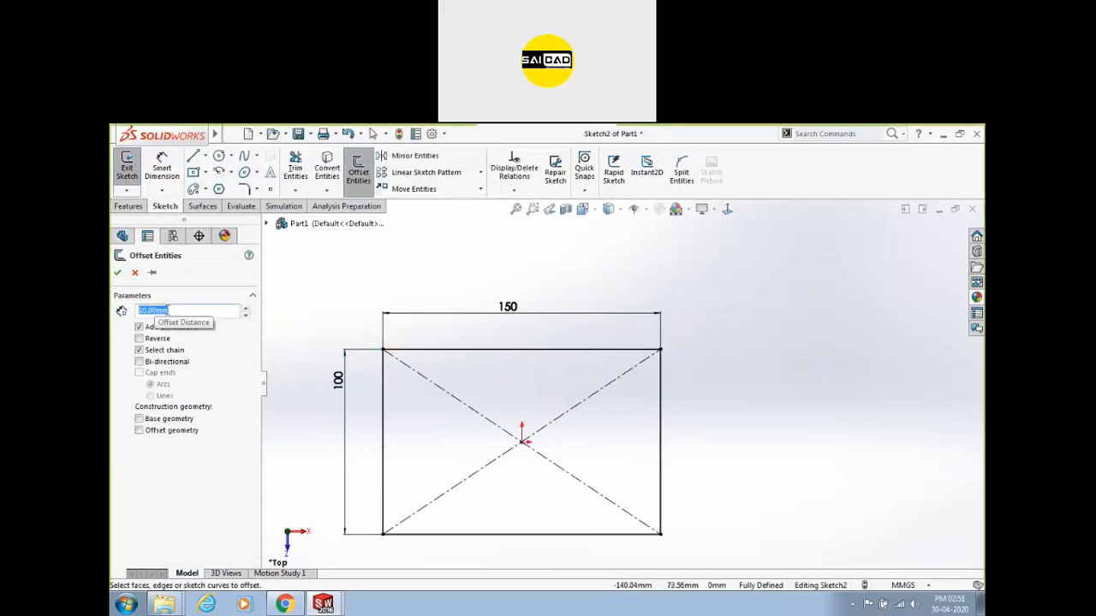
# Offset the full rectangle chain 10.00 mm outward with Reverse unchecked and accept.
pyautogui.click(442, 350)
pyautogui.scroll(3, 442, 415)
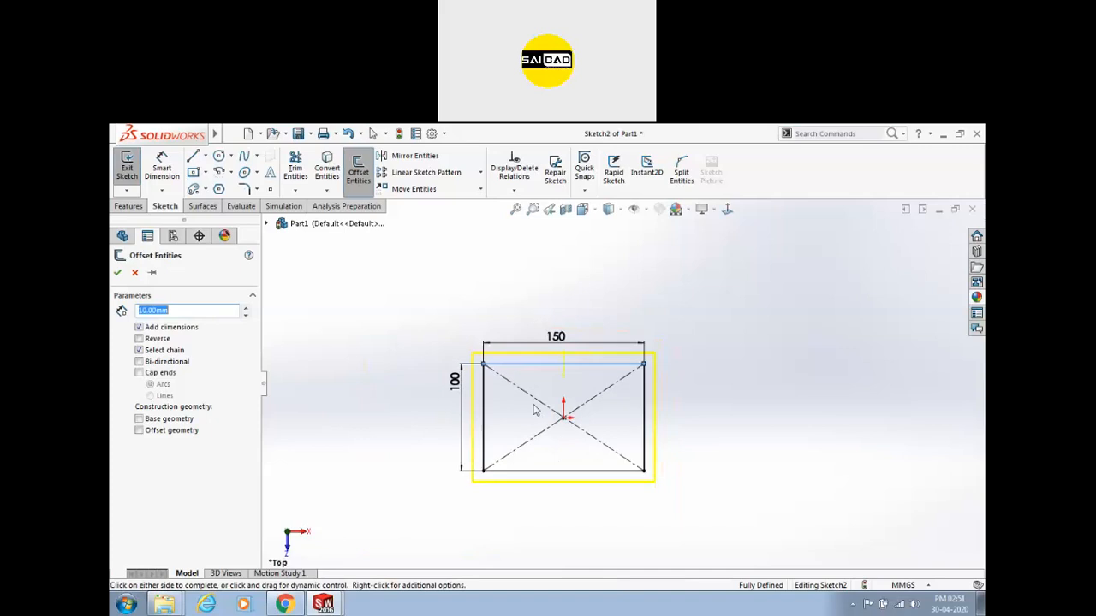
pyautogui.scroll(-2, 530, 460)
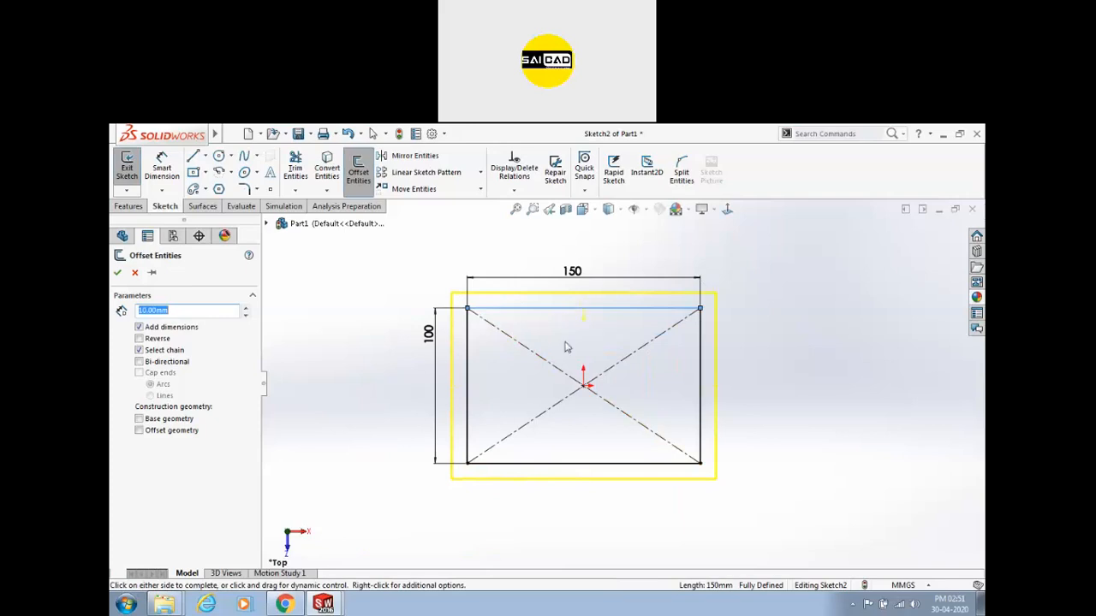
pyautogui.click(140, 339)
pyautogui.click(139, 339)
pyautogui.click(139, 339)
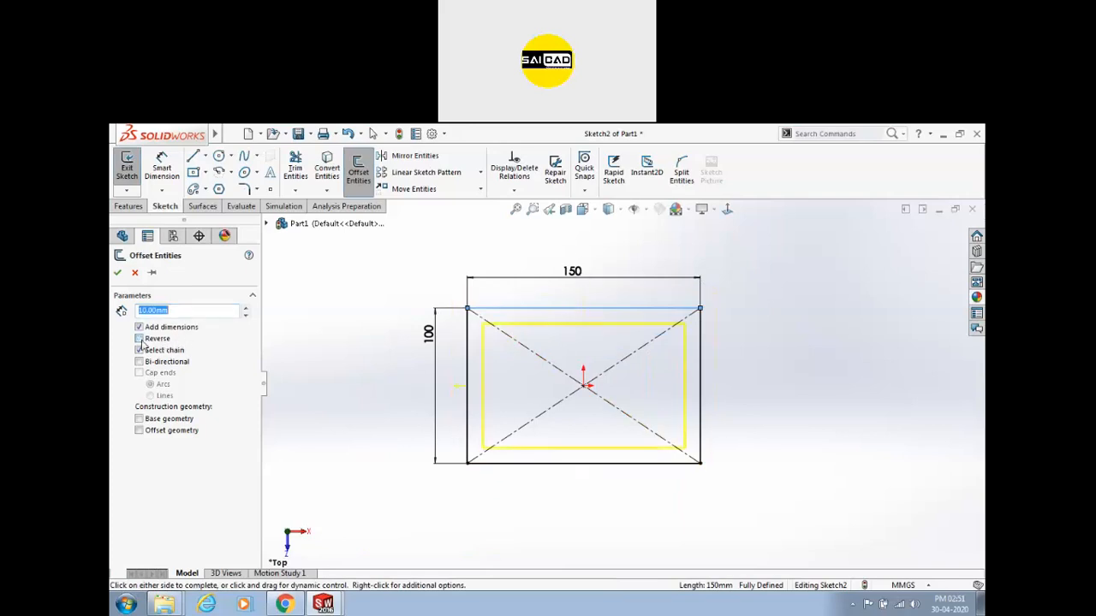
pyautogui.click(139, 339)
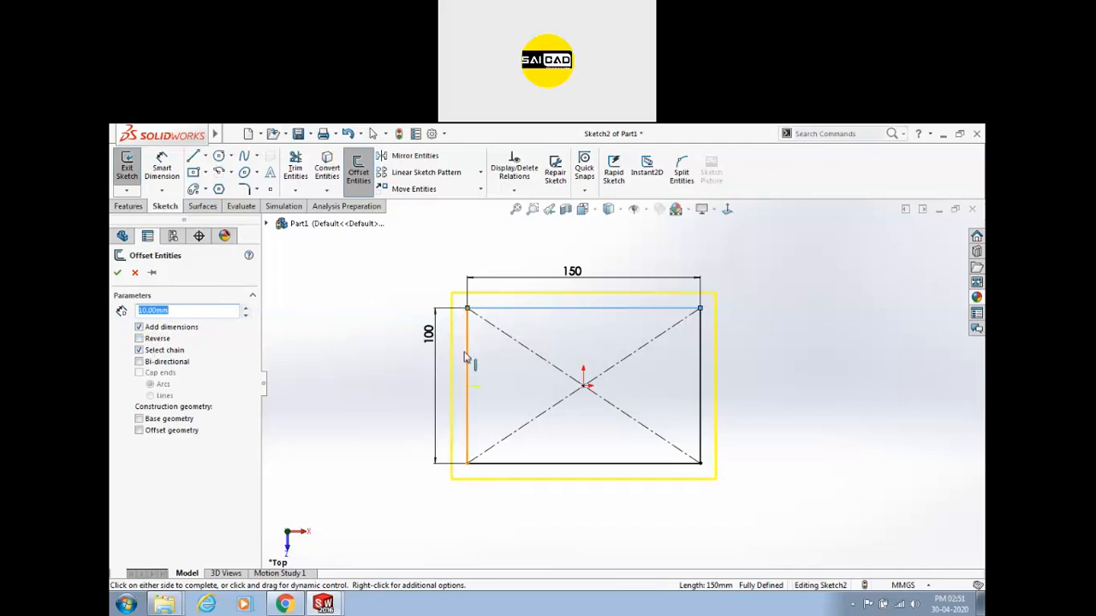
pyautogui.click(139, 351)
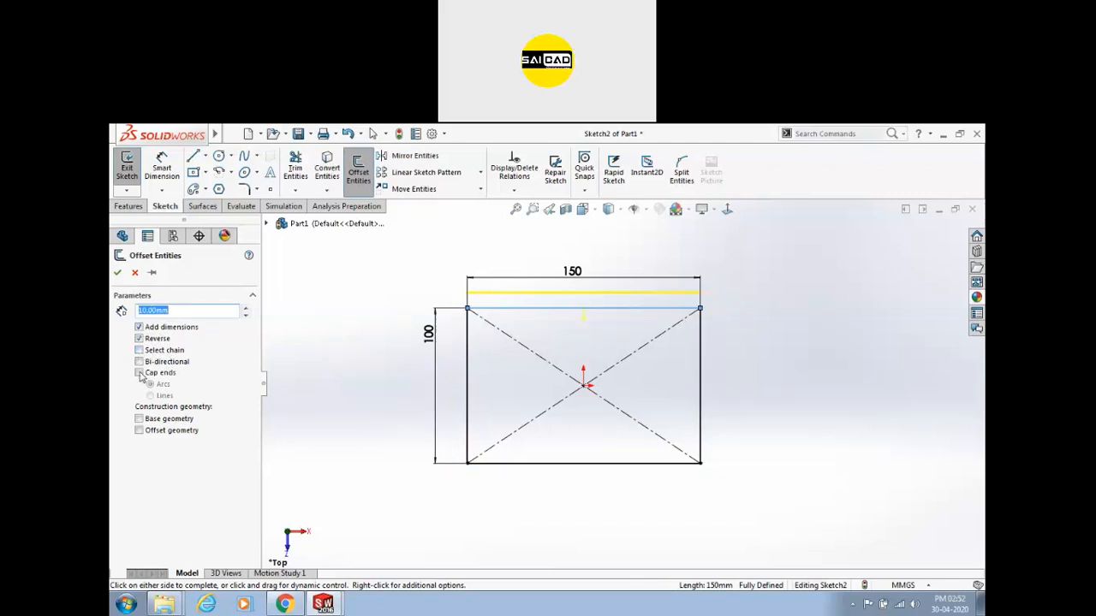
pyautogui.click(140, 351)
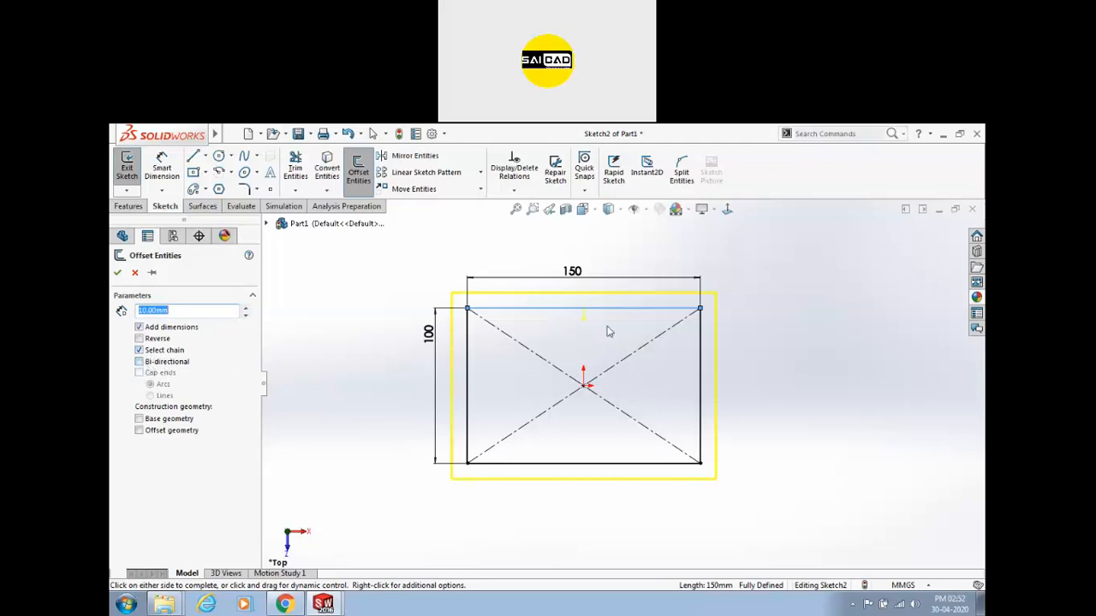
pyautogui.click(710, 133)
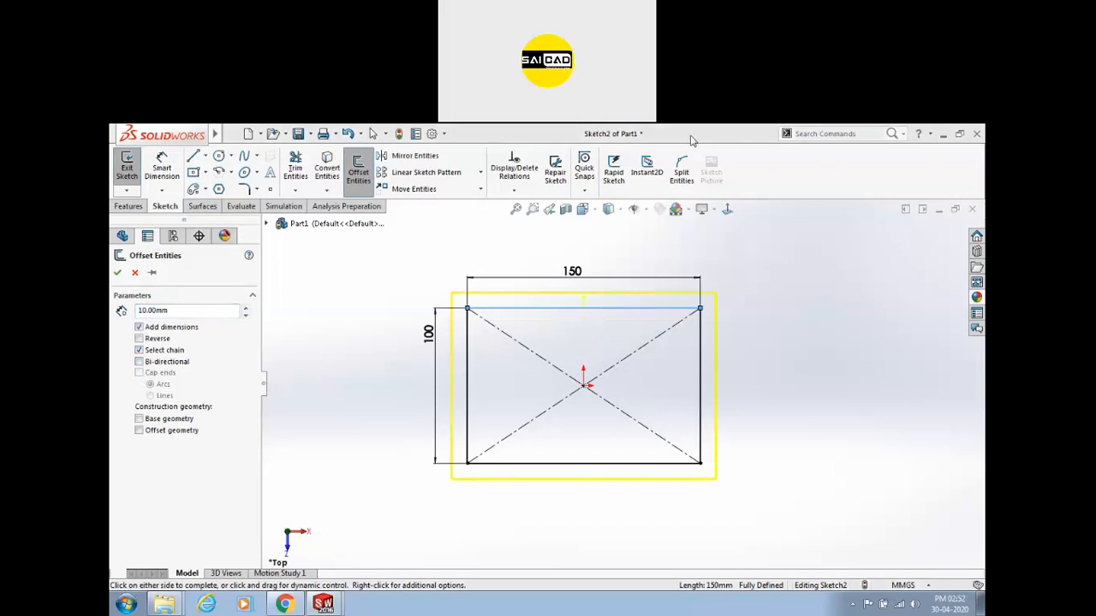
pyautogui.click(697, 247)
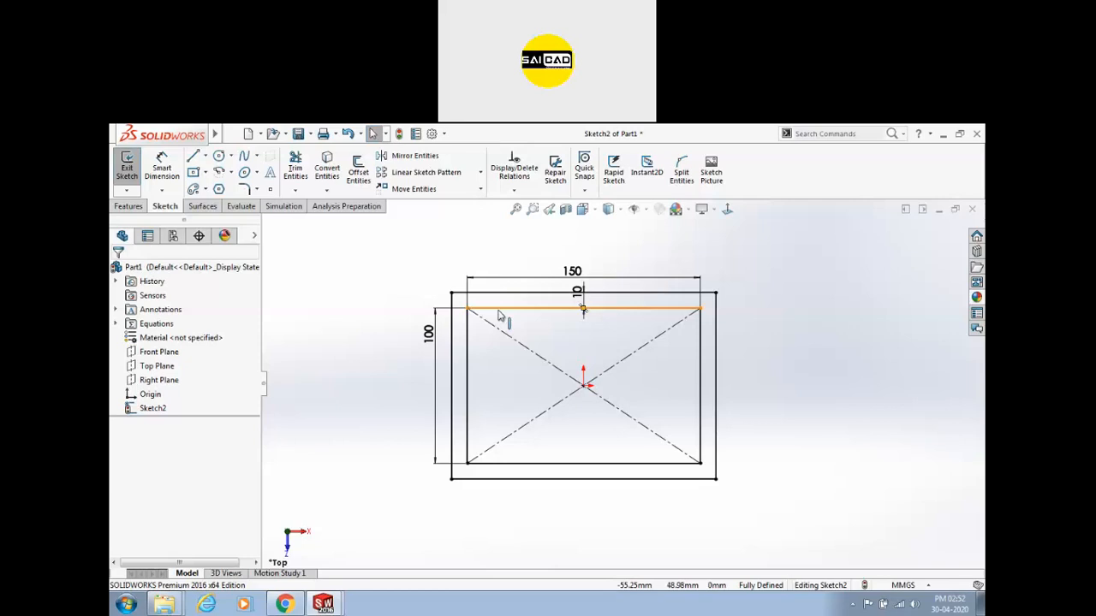
# Undo the offset and redo it, previewing Bi-directional before returning to one-sided outward.
pyautogui.hotkey('ctrl', 'z')
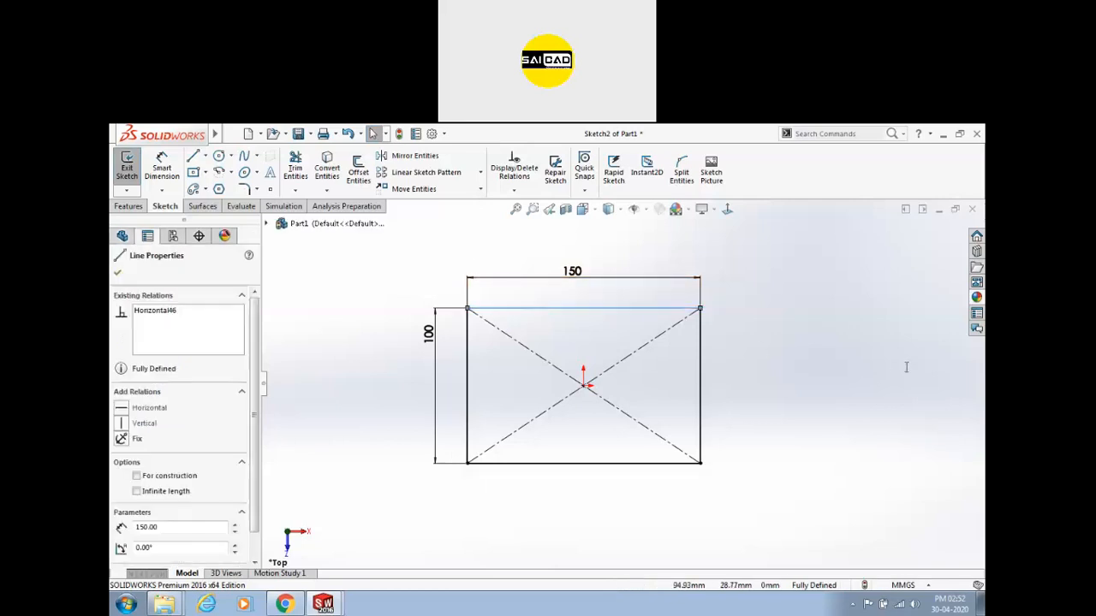
pyautogui.click(360, 183)
pyautogui.click(139, 362)
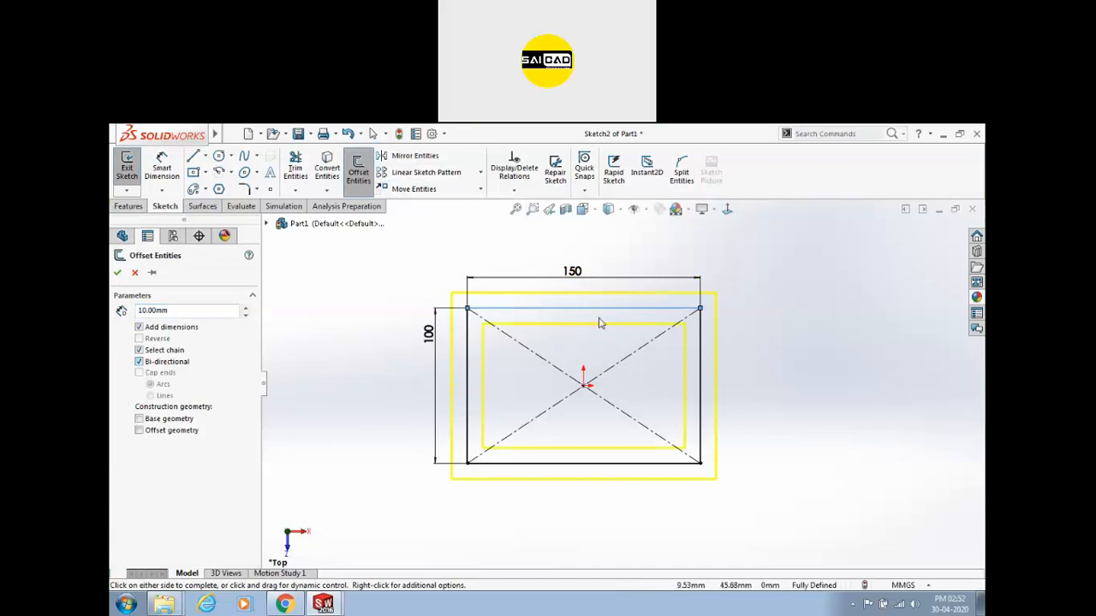
pyautogui.click(140, 362)
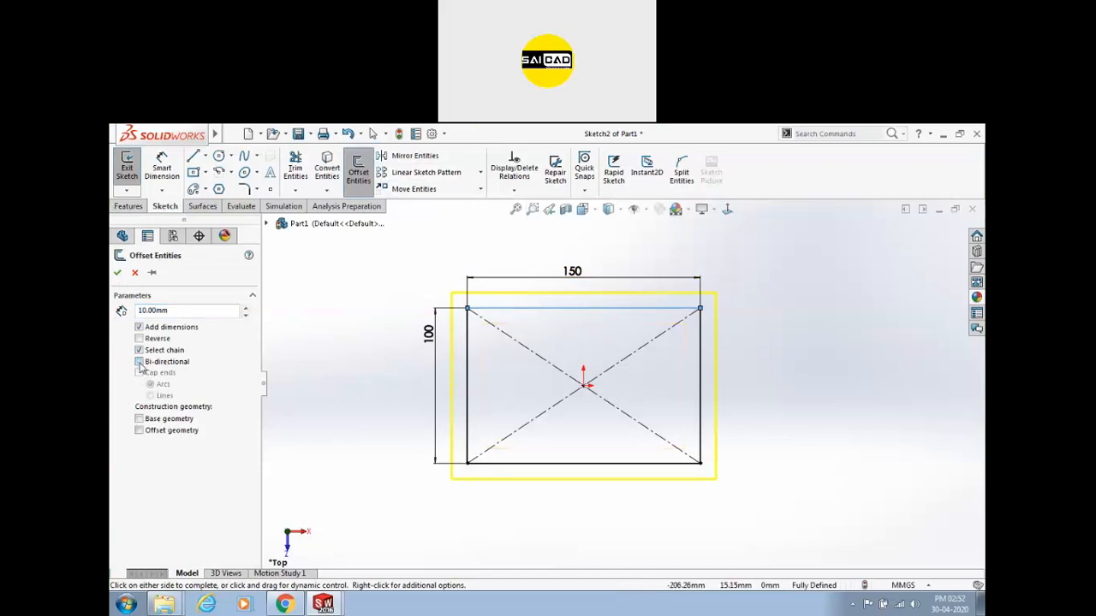
pyautogui.click(140, 362)
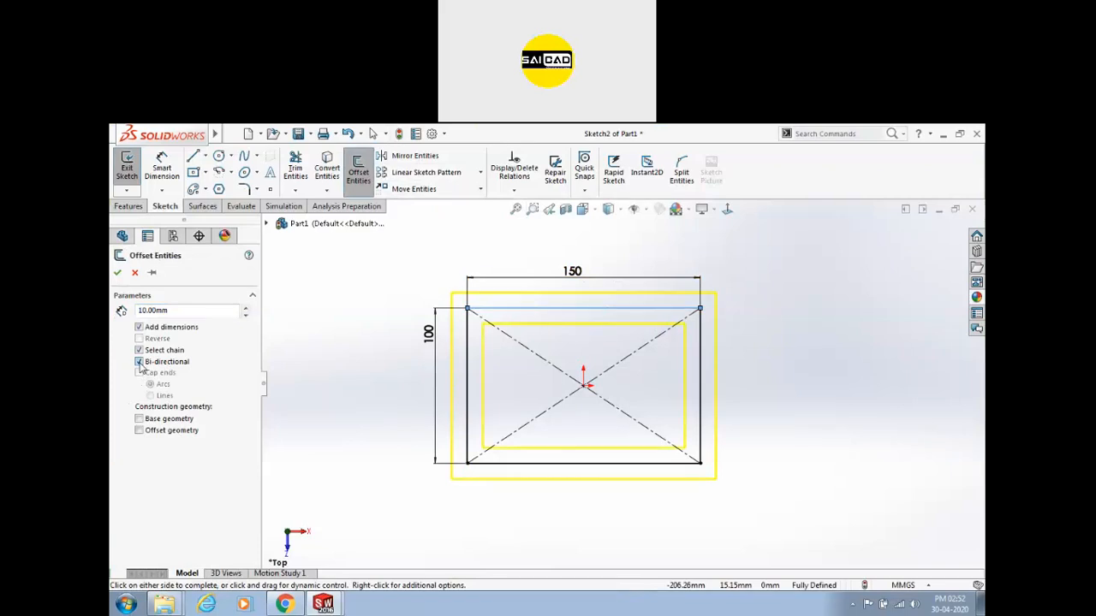
pyautogui.click(140, 362)
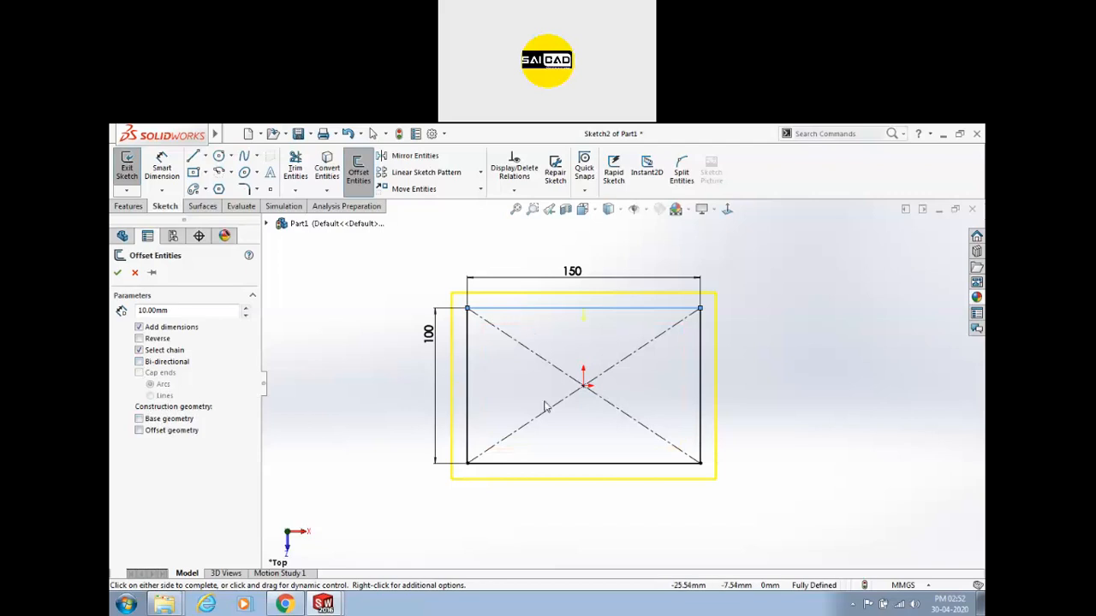
# Make the base rectangle construction geometry and accept the 10 mm outward offset.
pyautogui.scroll(-1, 538, 411)
pyautogui.scroll(2, 668, 437)
pyautogui.scroll(-1, 668, 437)
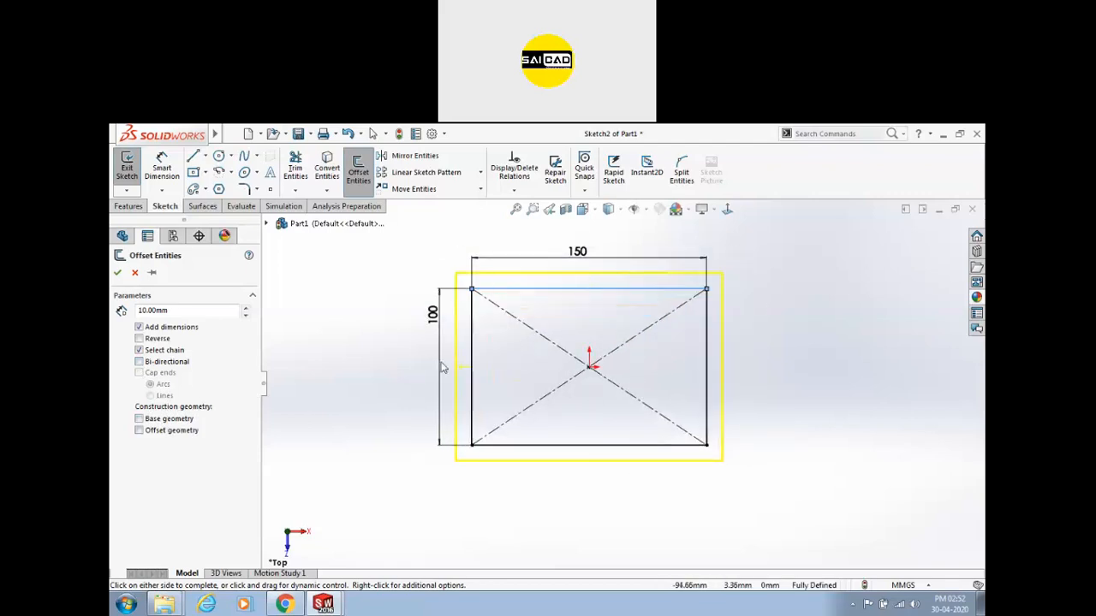
pyautogui.click(171, 431)
pyautogui.scroll(-1, 643, 288)
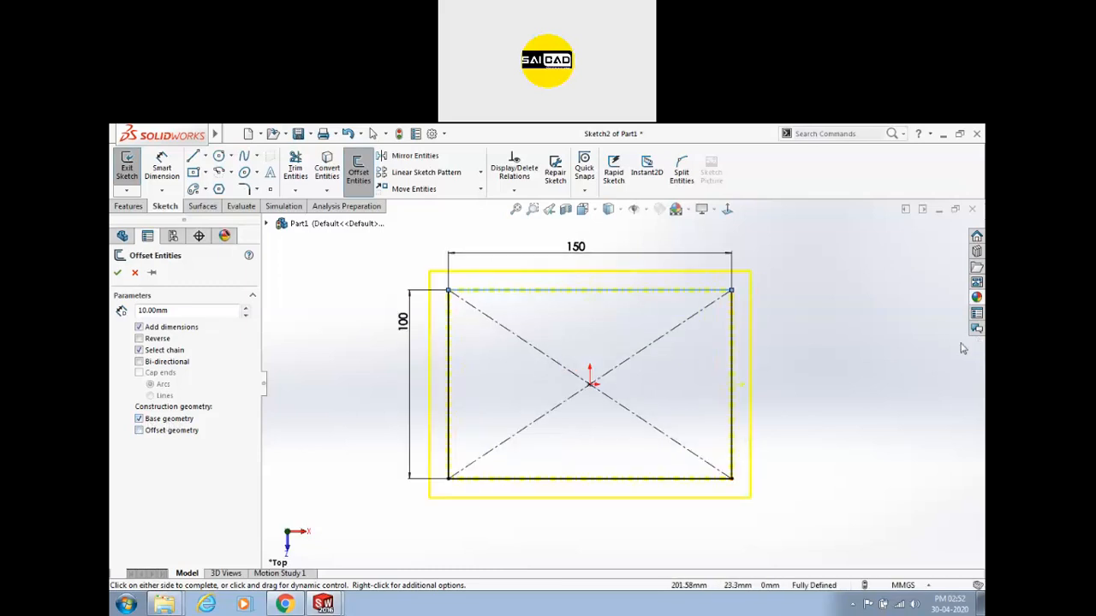
pyautogui.click(172, 432)
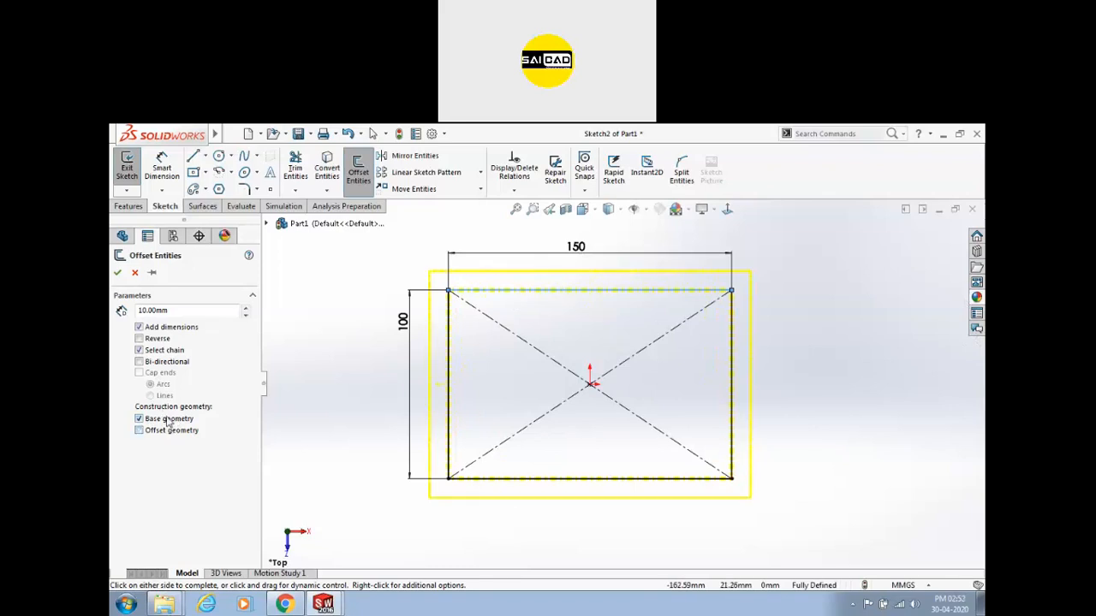
pyautogui.click(118, 272)
pyautogui.scroll(1, 514, 370)
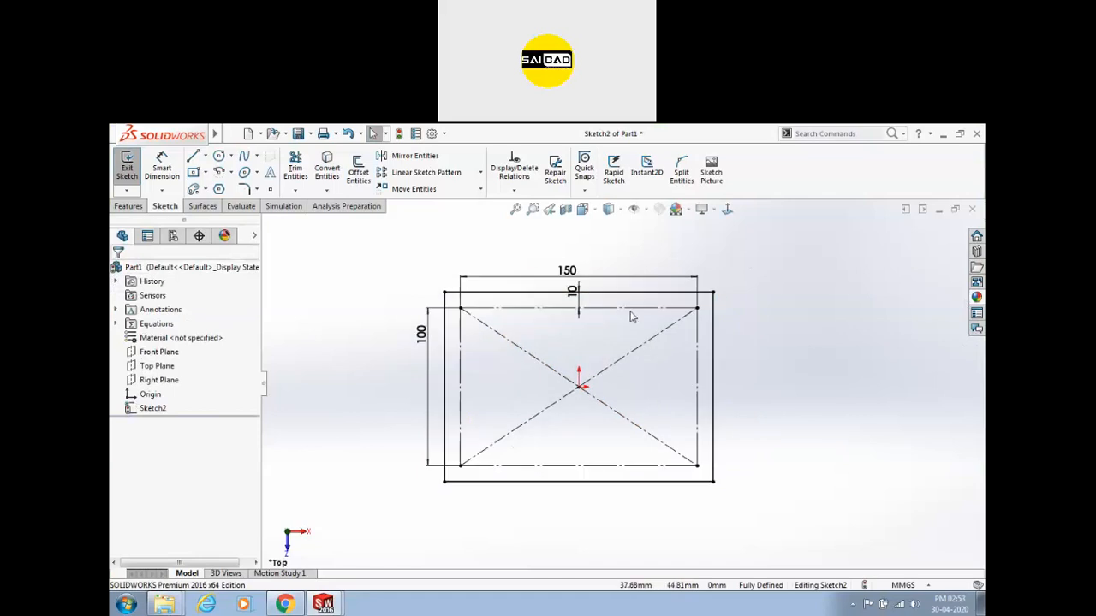
pyautogui.scroll(3, 625, 368)
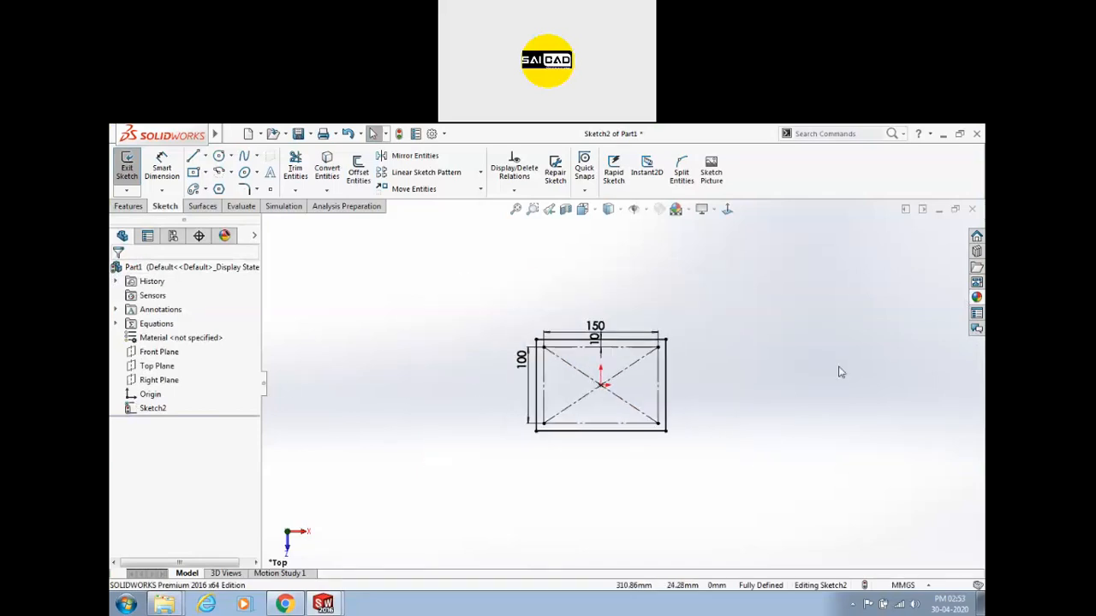
pyautogui.scroll(-2, 839, 371)
# Draw a four-point zigzag polyline with the Line tool.
pyautogui.click(193, 156)
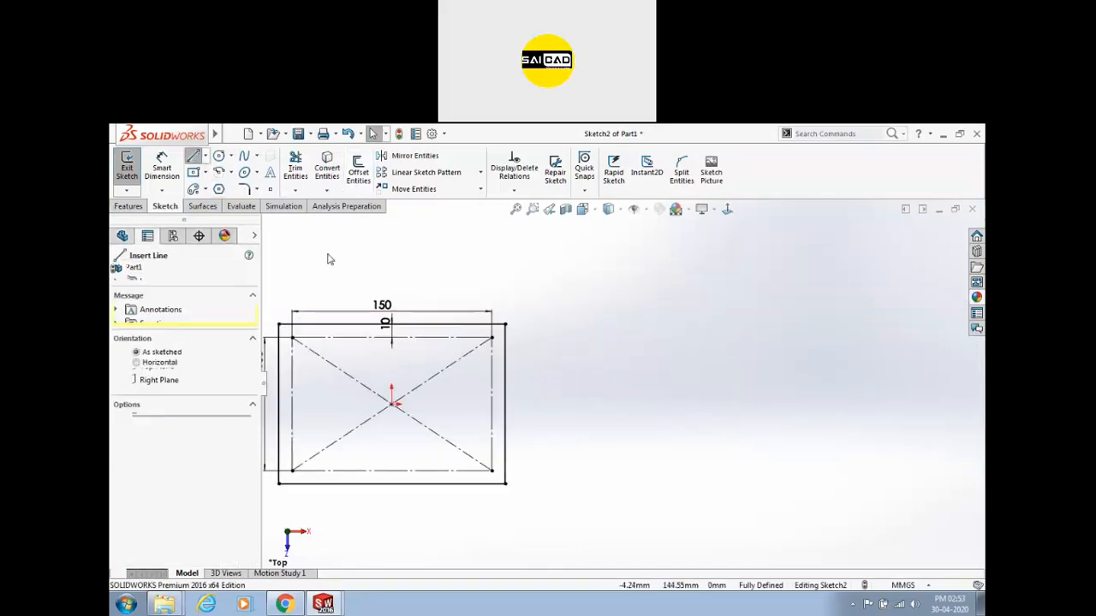
pyautogui.click(577, 371)
pyautogui.click(691, 392)
pyautogui.click(798, 344)
pyautogui.click(876, 374)
pyautogui.rightClick(865, 256)
pyautogui.click(908, 309)
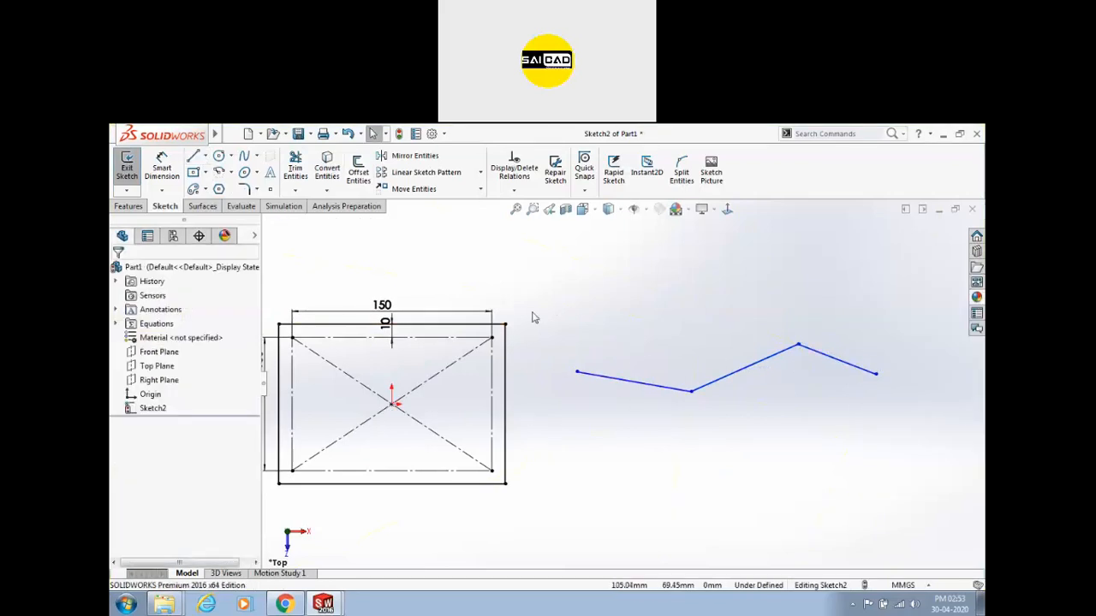
# Start a 10 mm offset of the polyline, keeping the original as regular geometry.
pyautogui.click(357, 171)
pyautogui.click(634, 381)
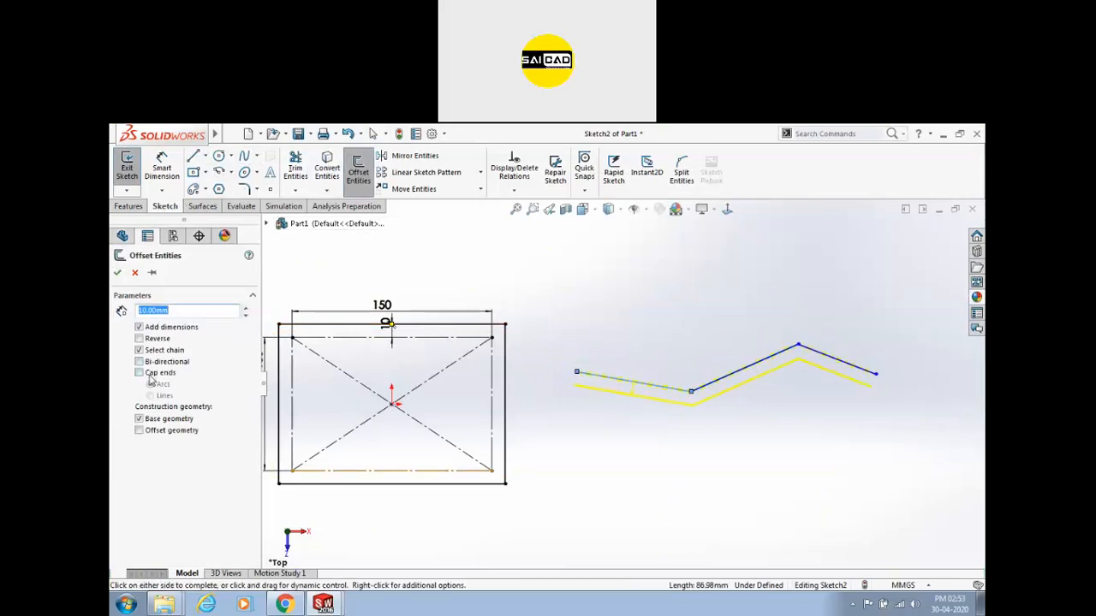
pyautogui.click(158, 420)
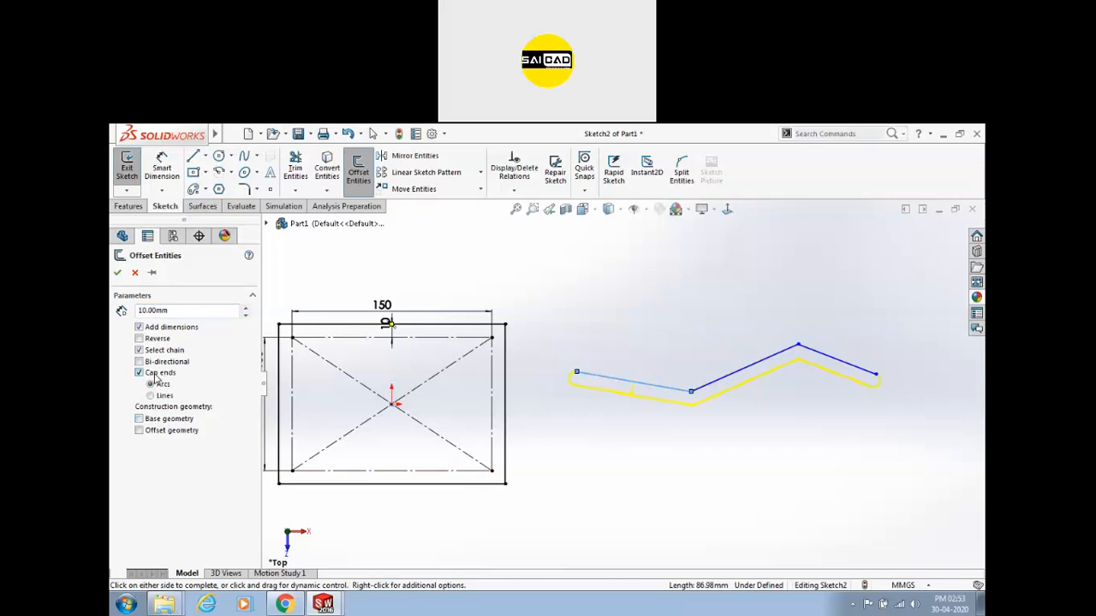
pyautogui.scroll(-5, 565, 363)
pyautogui.scroll(6, 578, 353)
pyautogui.scroll(-4, 705, 385)
pyautogui.scroll(2, 730, 404)
pyautogui.scroll(-4, 394, 405)
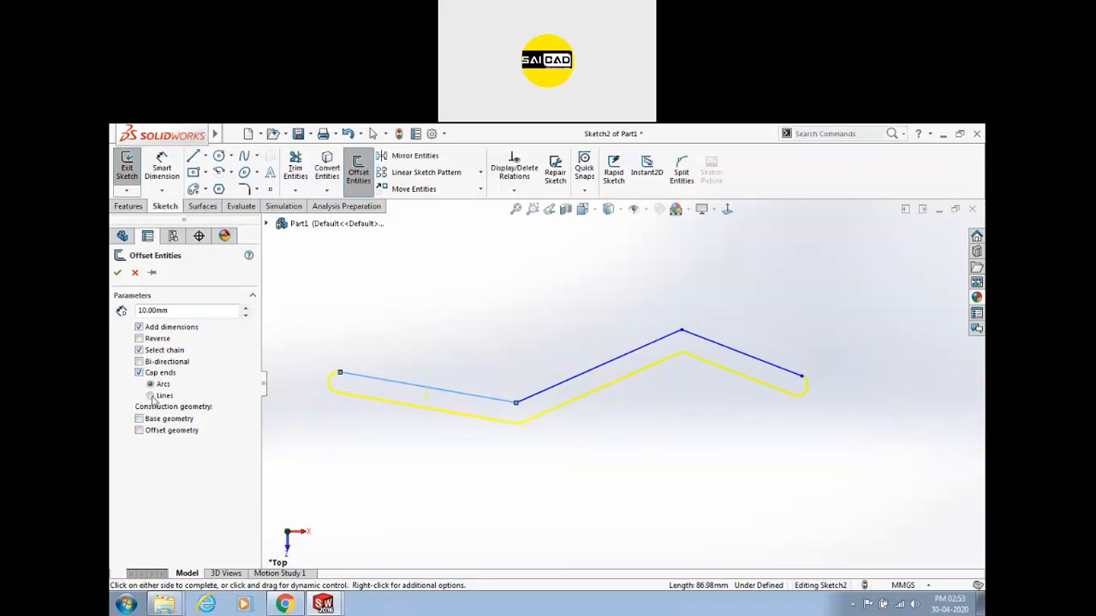
pyautogui.scroll(-3, 332, 399)
pyautogui.scroll(-3, 405, 367)
# Cap the offset ends with arcs and accept the rounded 10 mm slot.
pyautogui.click(160, 386)
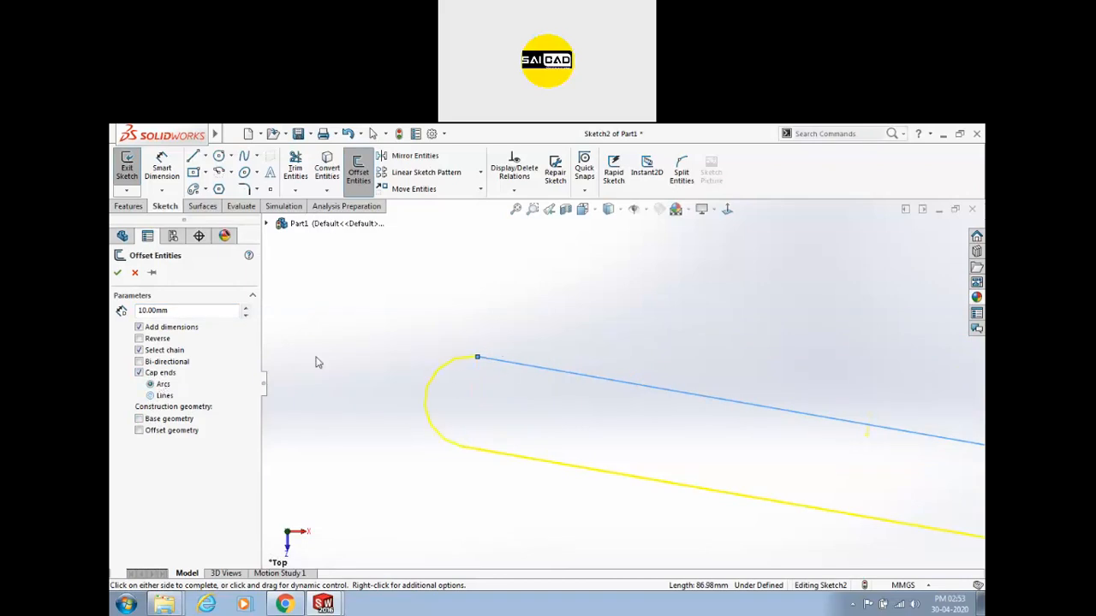
pyautogui.click(151, 396)
pyautogui.click(159, 373)
pyautogui.scroll(5, 315, 346)
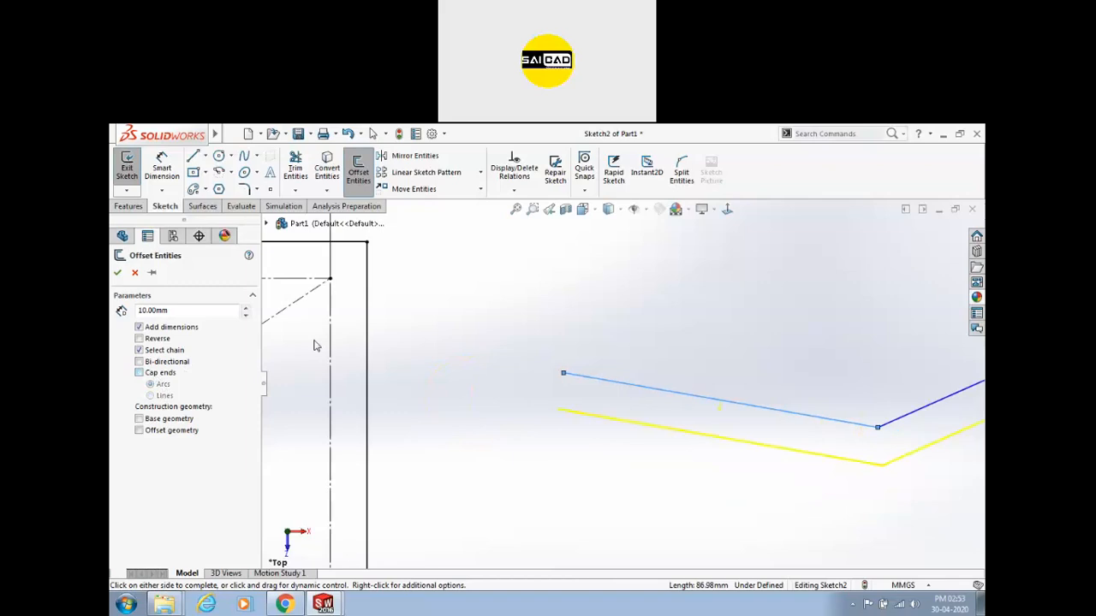
pyautogui.click(147, 375)
pyautogui.click(117, 272)
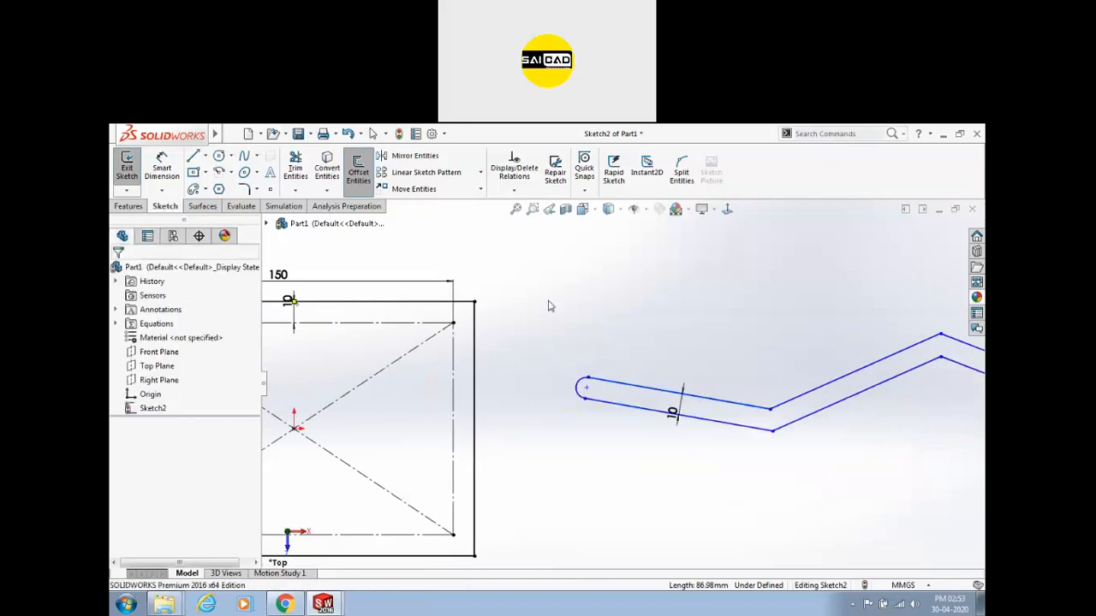
# Move the 10 dimension above the slot.
pyautogui.scroll(3, 503, 337)
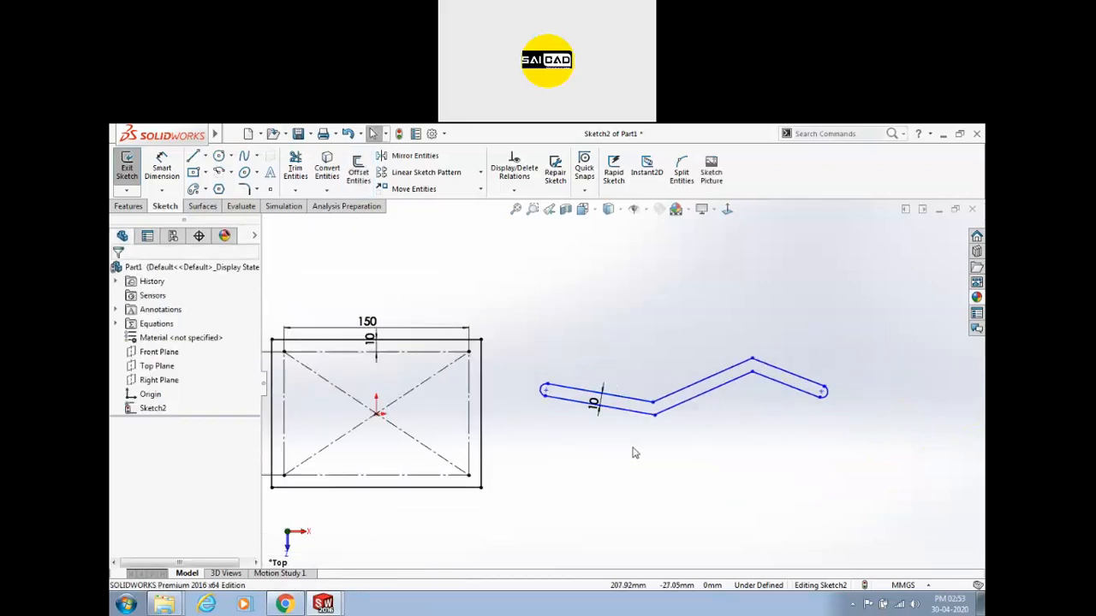
pyautogui.scroll(-5, 606, 441)
pyautogui.moveTo(594, 349); pyautogui.dragTo(616, 273)
pyautogui.scroll(3, 692, 313)
pyautogui.scroll(-1, 702, 291)
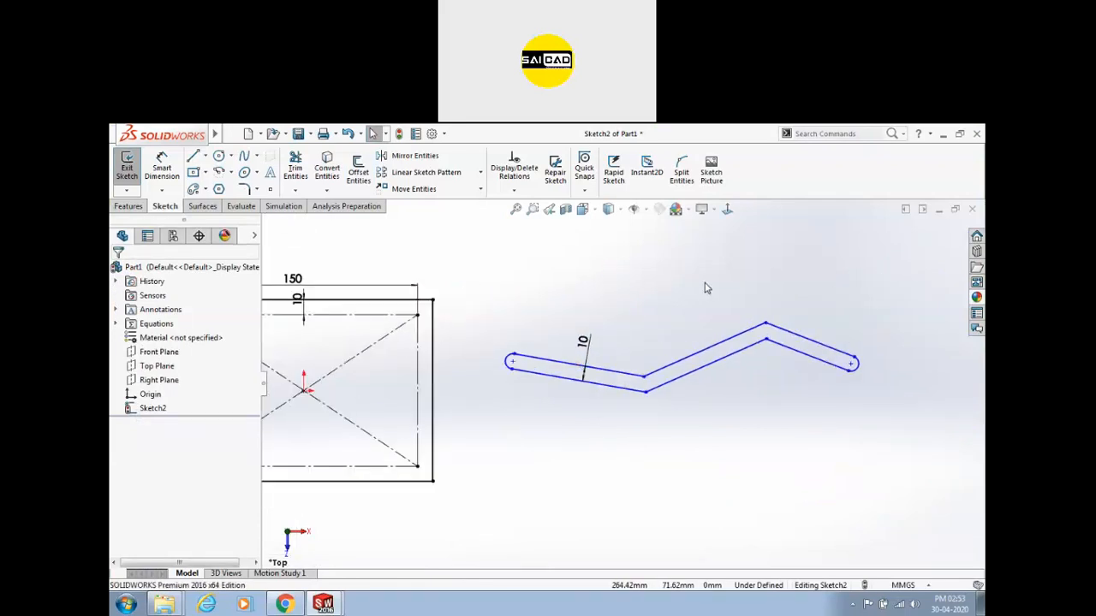
pyautogui.scroll(1, 704, 291)
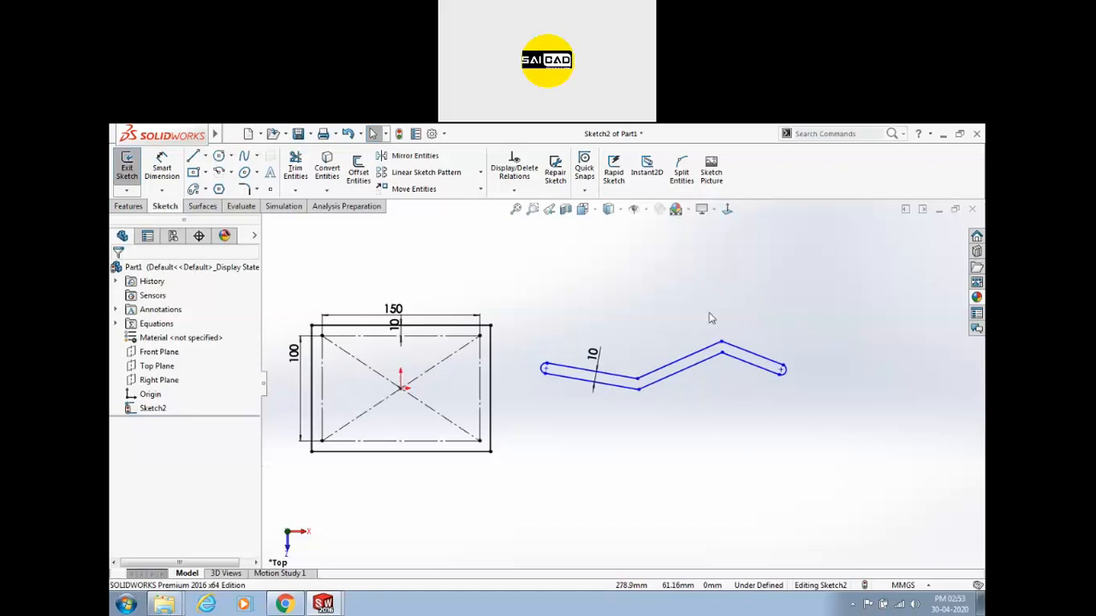
pyautogui.scroll(3, 582, 300)
# Box-select every entity in the sketch and delete it.
pyautogui.moveTo(390, 317); pyautogui.dragTo(844, 470)
pyautogui.press('Delete')
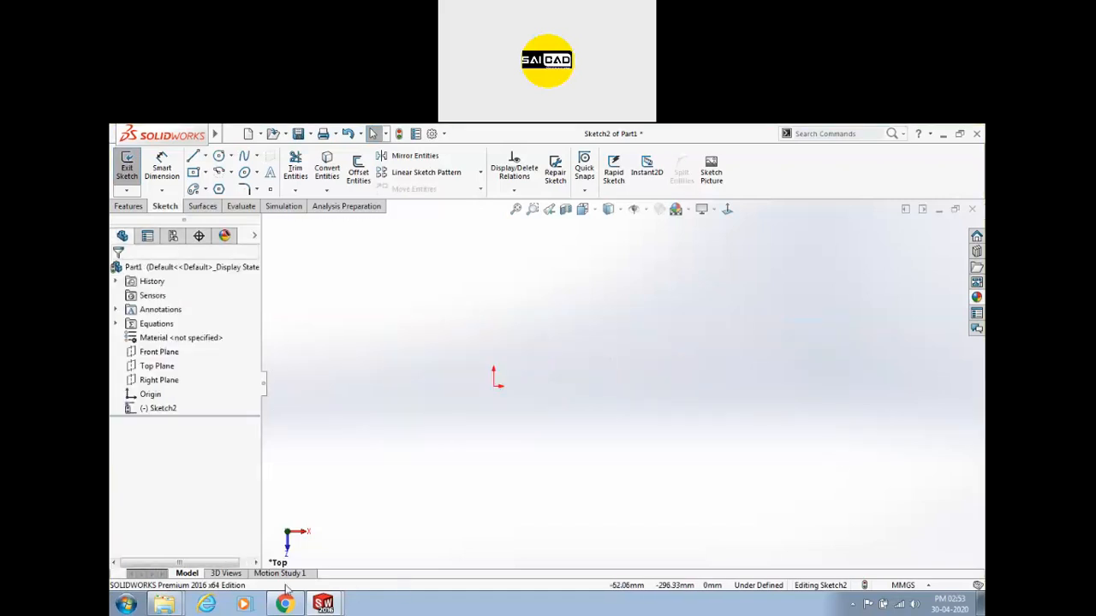
pyautogui.moveTo(163, 605)
pyautogui.click(169, 559)
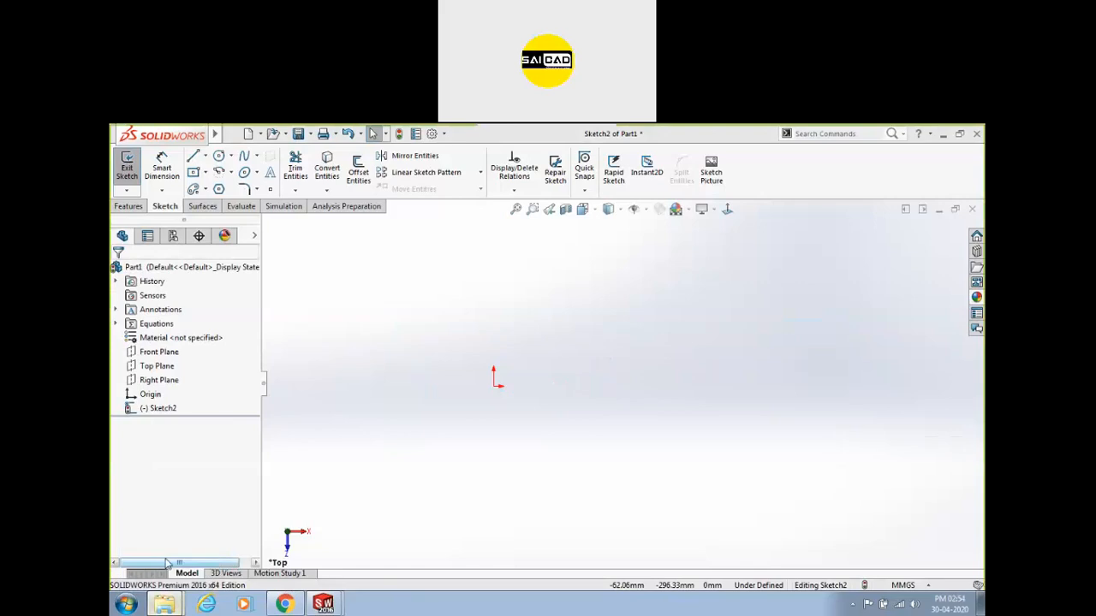
# Open the first practice drawing and step to New Doc 2020-04-23 13.02.43_2, zooming and panning its views.
pyautogui.doubleClick(526, 495)
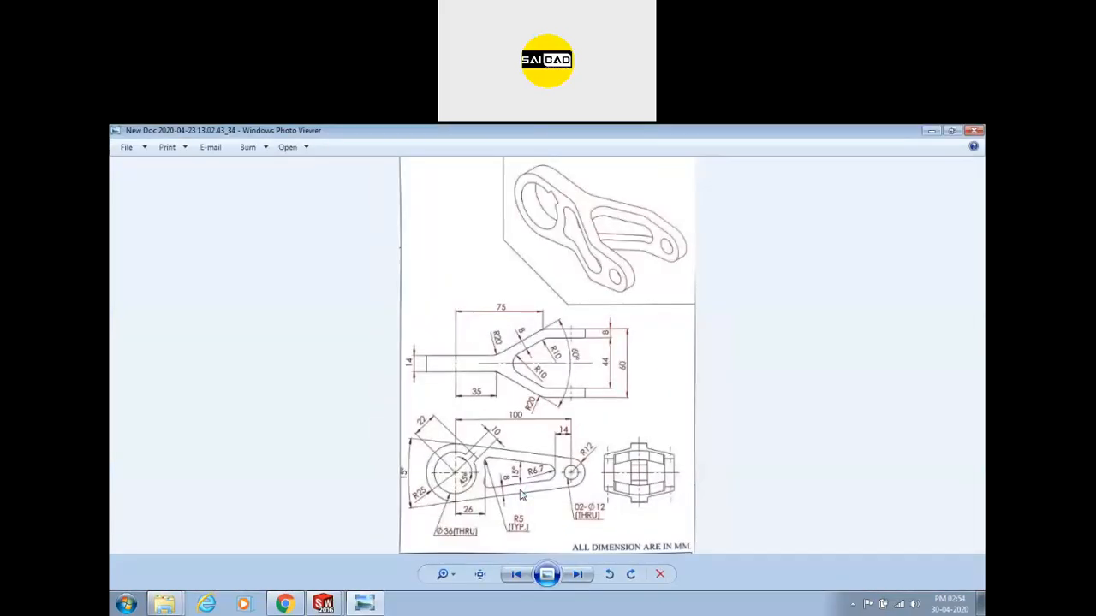
pyautogui.scroll(-2, 522, 495)
pyautogui.scroll(-3, 521, 494)
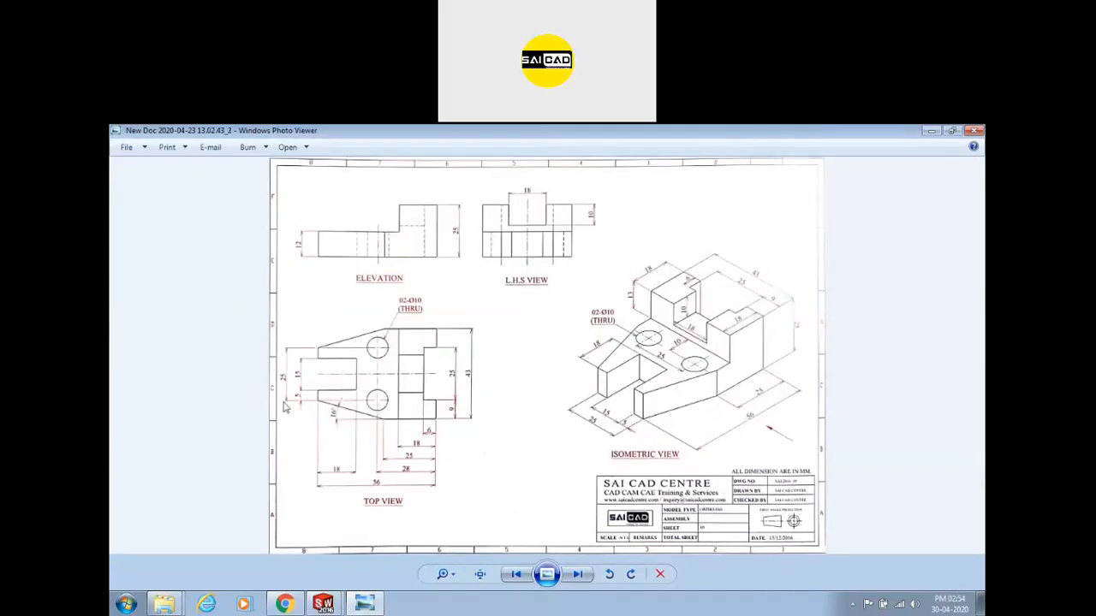
pyautogui.scroll(3, 385, 371)
pyautogui.moveTo(365, 390); pyautogui.dragTo(682, 331)
pyautogui.scroll(-1, 683, 330)
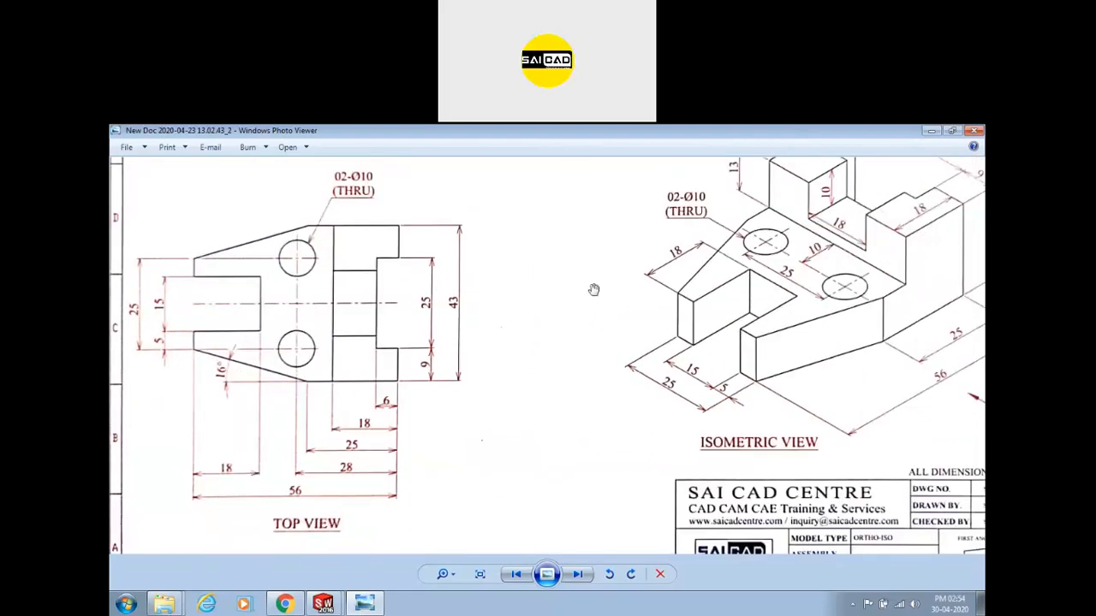
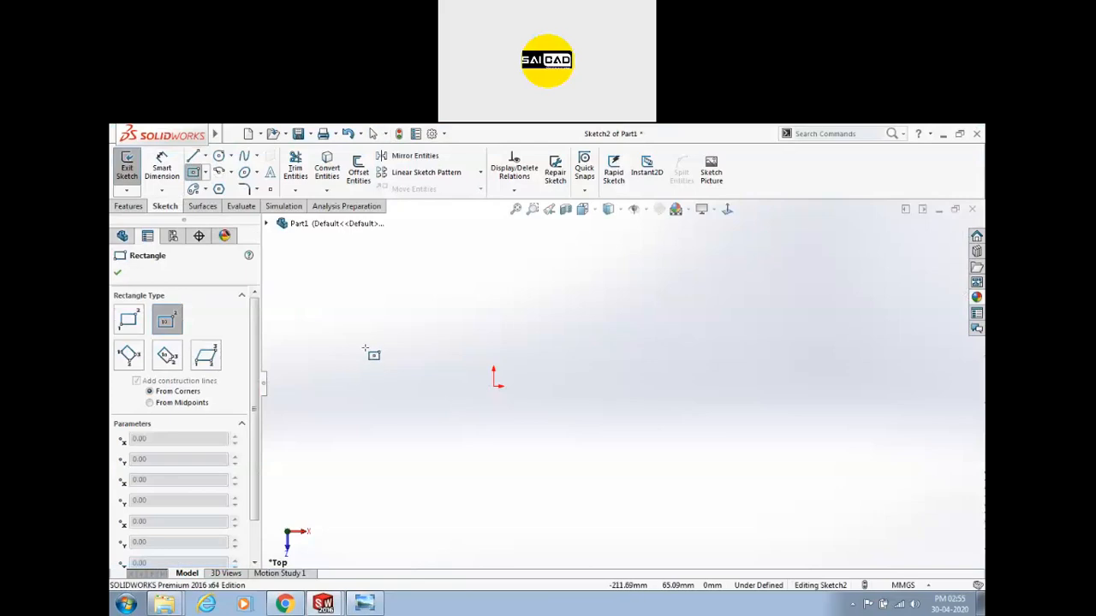
# Complete the centre rectangle and add a circle centred on its left edge.
pyautogui.click(402, 433)
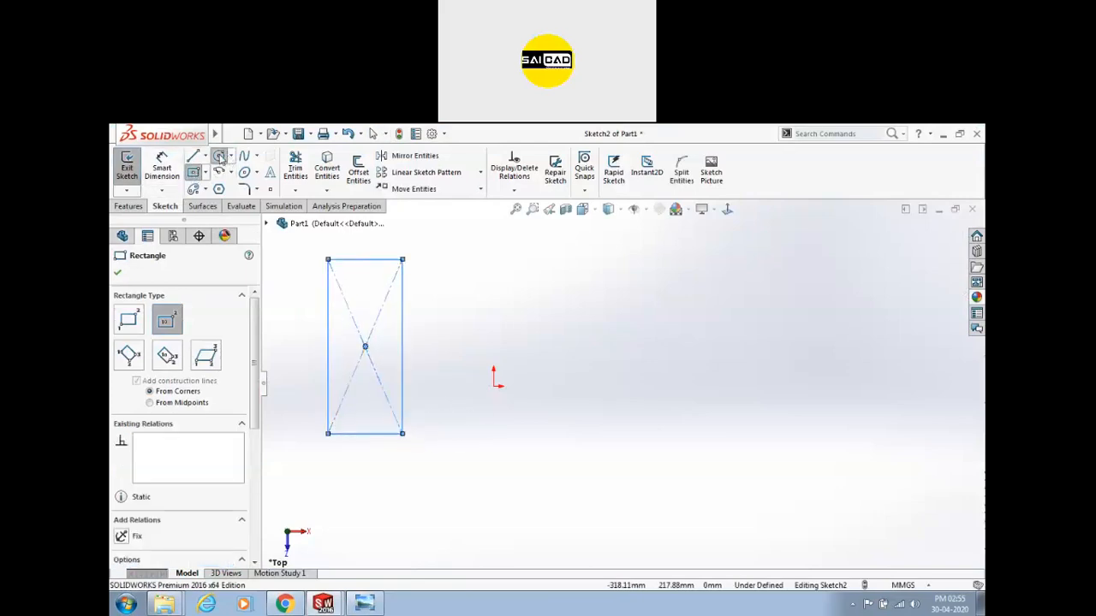
pyautogui.click(219, 157)
pyautogui.click(328, 346)
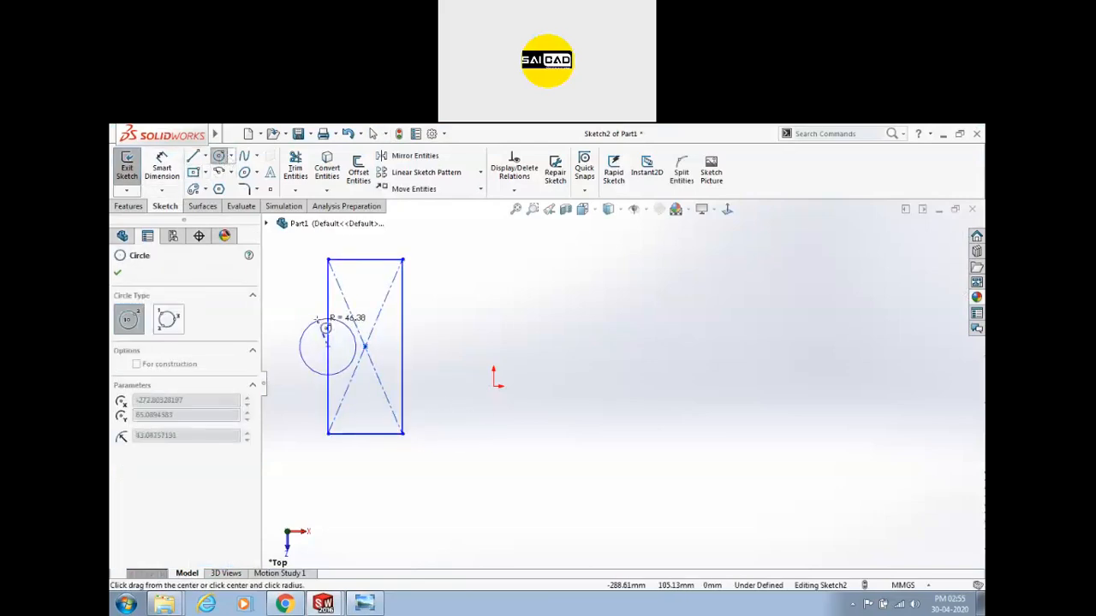
pyautogui.click(301, 318)
pyautogui.press('Escape')
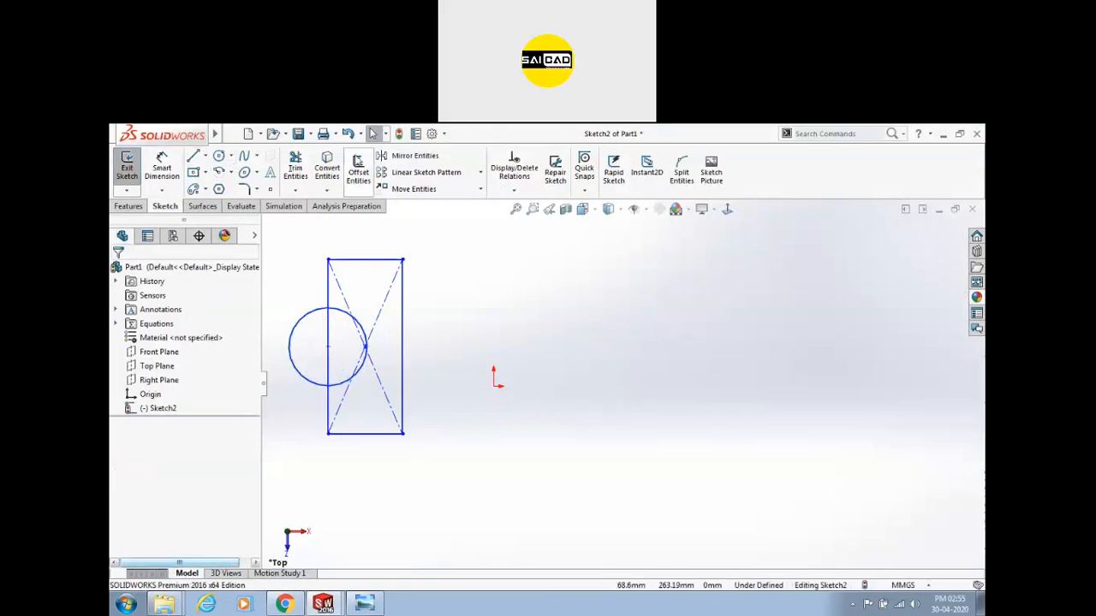
# Draw a vertical centerline up from the origin, then select the rectangle and circle.
pyautogui.click(192, 156)
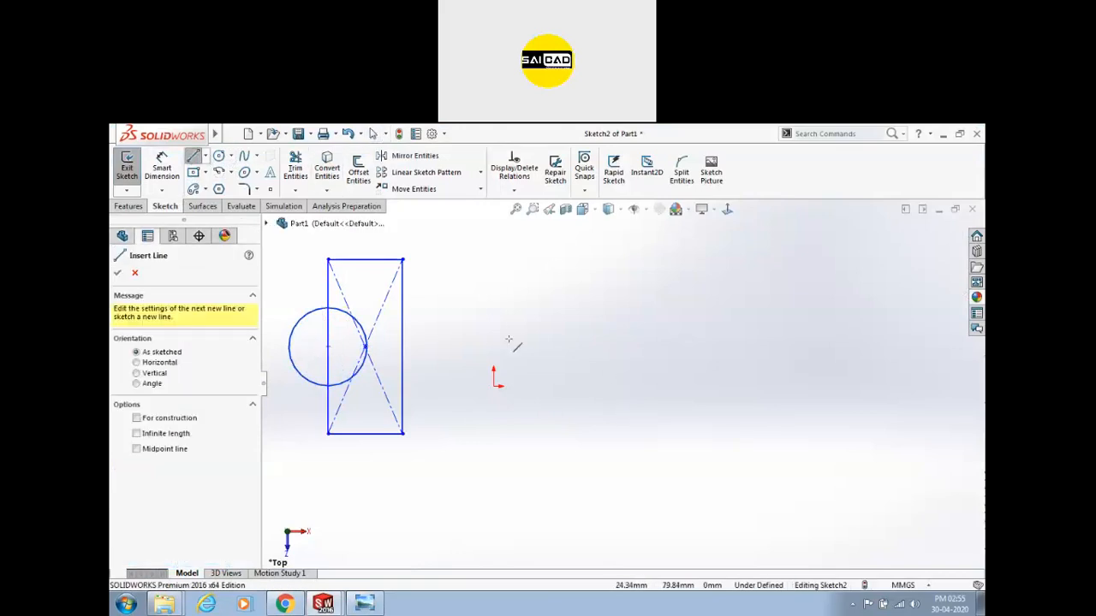
pyautogui.click(494, 386)
pyautogui.click(494, 270)
pyautogui.press('Escape')
pyautogui.click(496, 297)
pyautogui.click(551, 255)
pyautogui.scroll(2, 540, 313)
pyautogui.moveTo(351, 300); pyautogui.dragTo(495, 454)
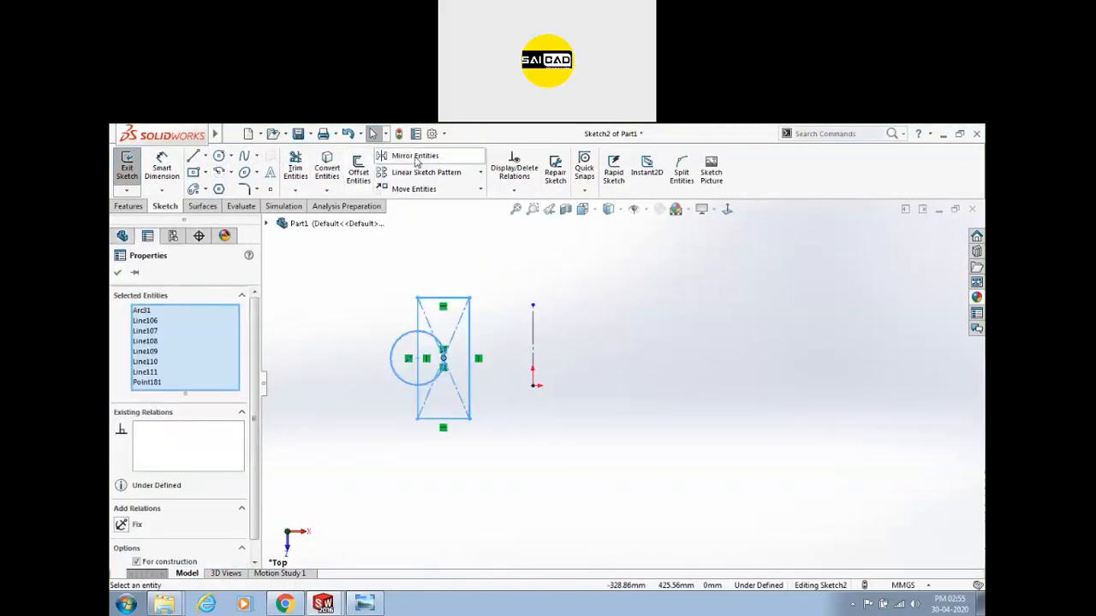
# Mirror the rectangle and circle about the vertical centerline.
pyautogui.click(415, 156)
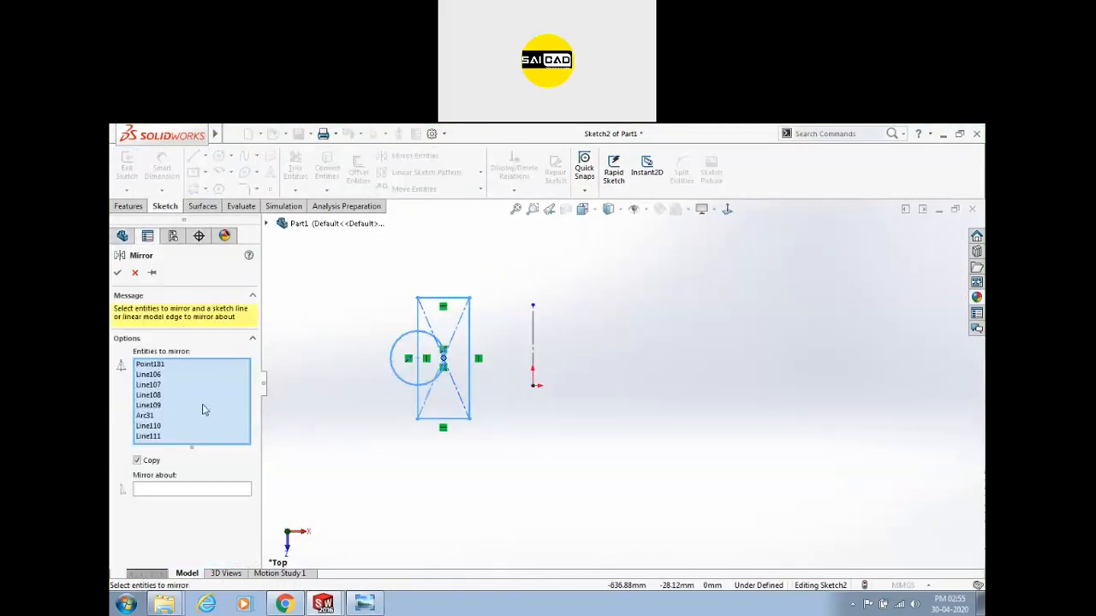
pyautogui.press('Escape')
pyautogui.click(415, 156)
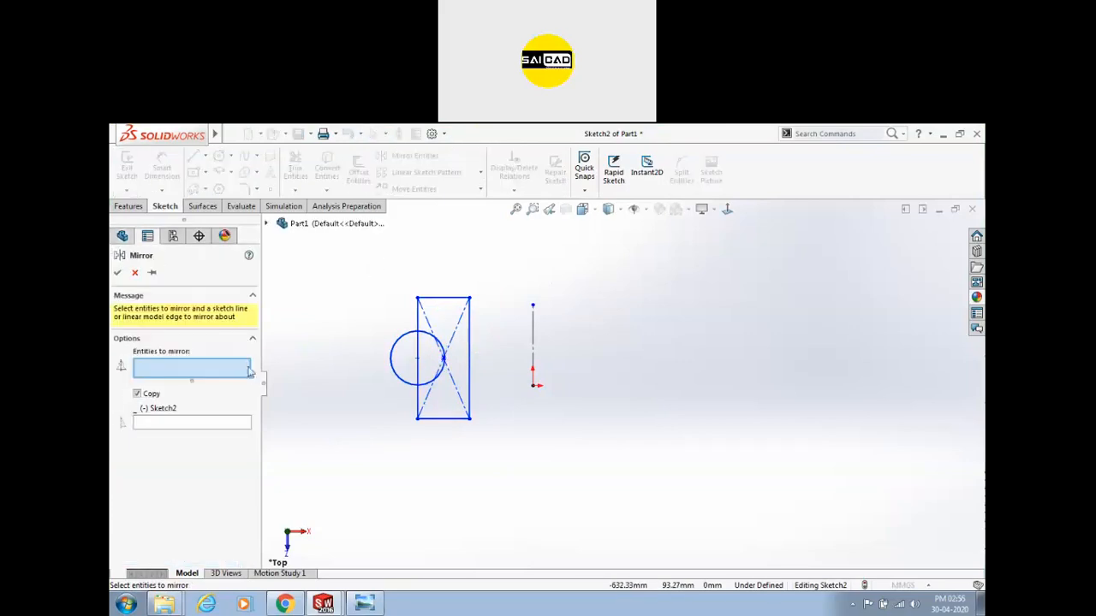
pyautogui.moveTo(321, 258); pyautogui.dragTo(490, 483)
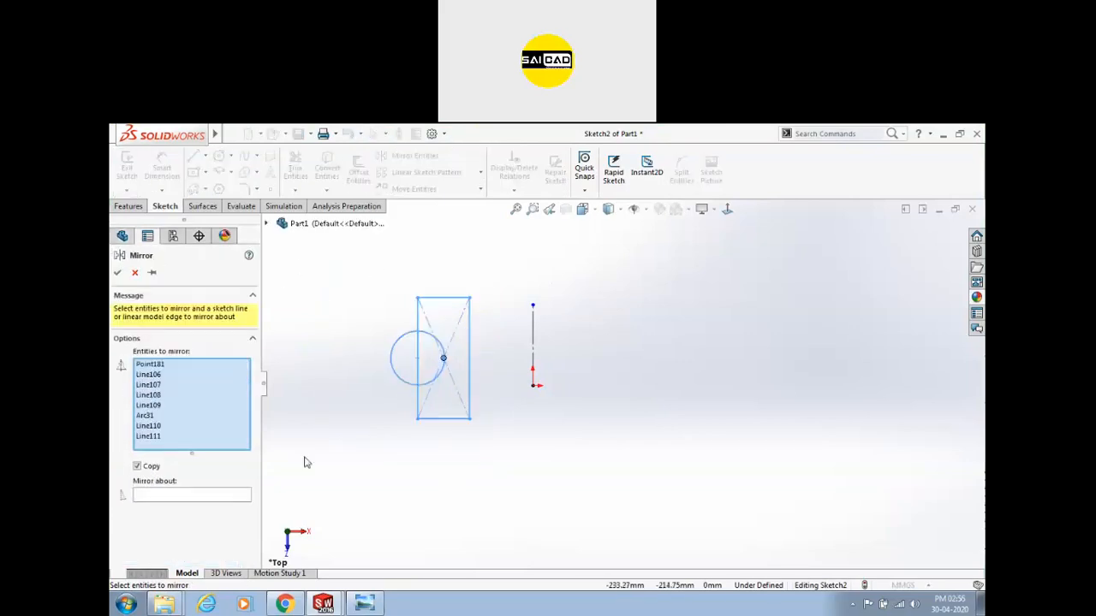
pyautogui.click(175, 500)
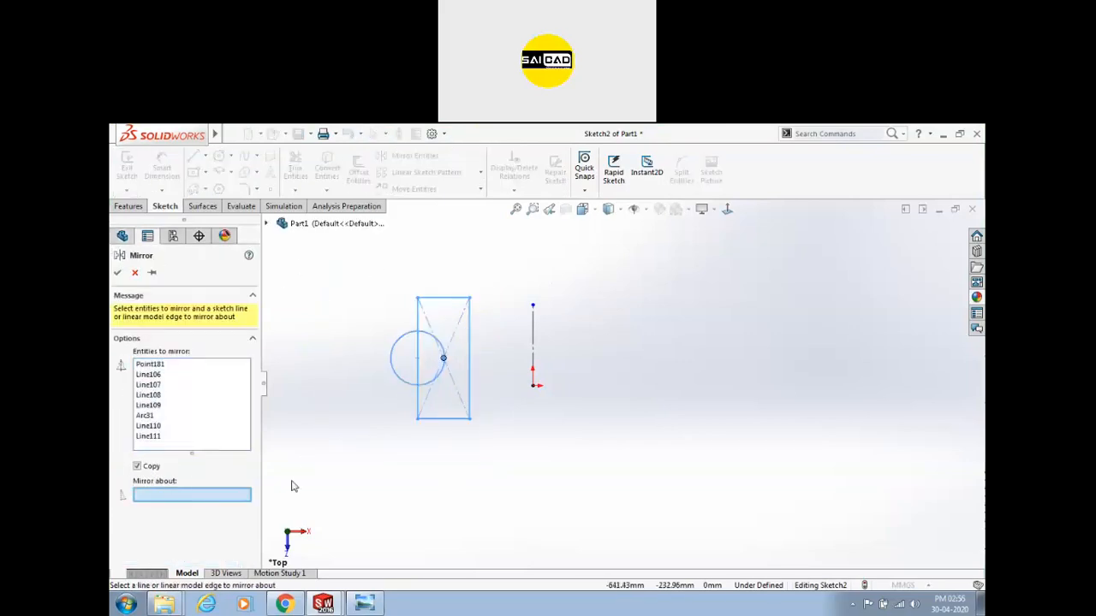
pyautogui.click(533, 343)
pyautogui.click(117, 272)
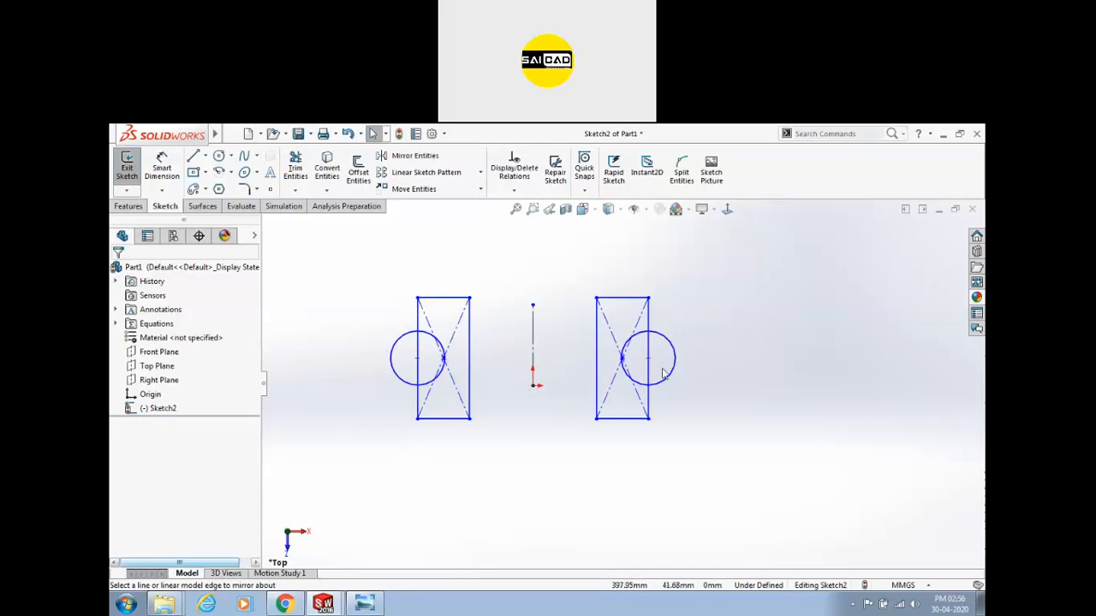
# Try offsetting the left rectangle and circle with reversed direction, then cancel the offset.
pyautogui.click(357, 169)
pyautogui.click(437, 299)
pyautogui.scroll(-3, 448, 318)
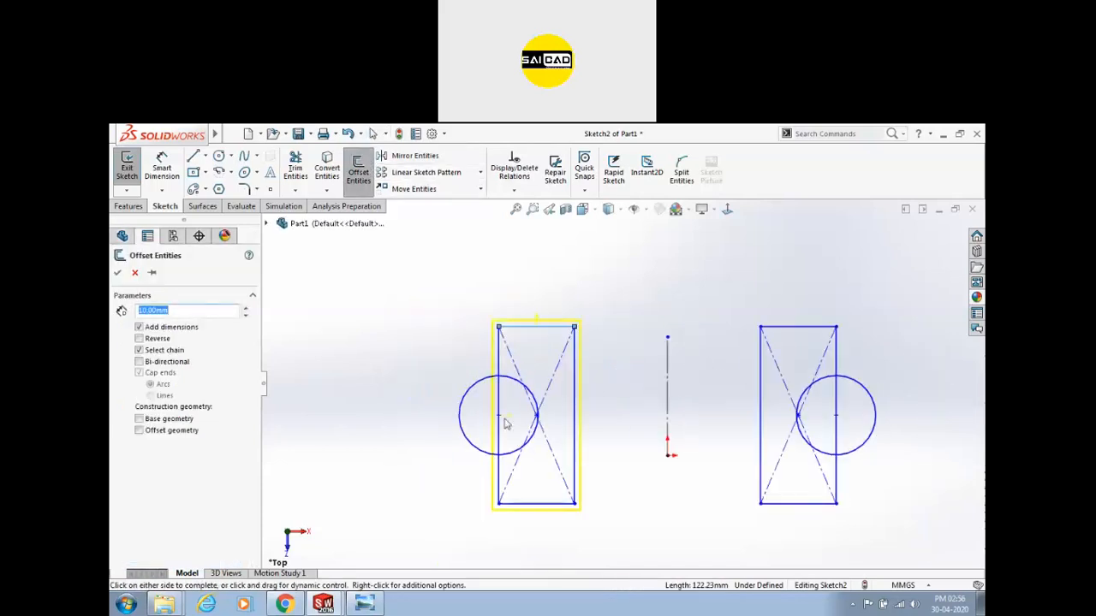
pyautogui.click(463, 403)
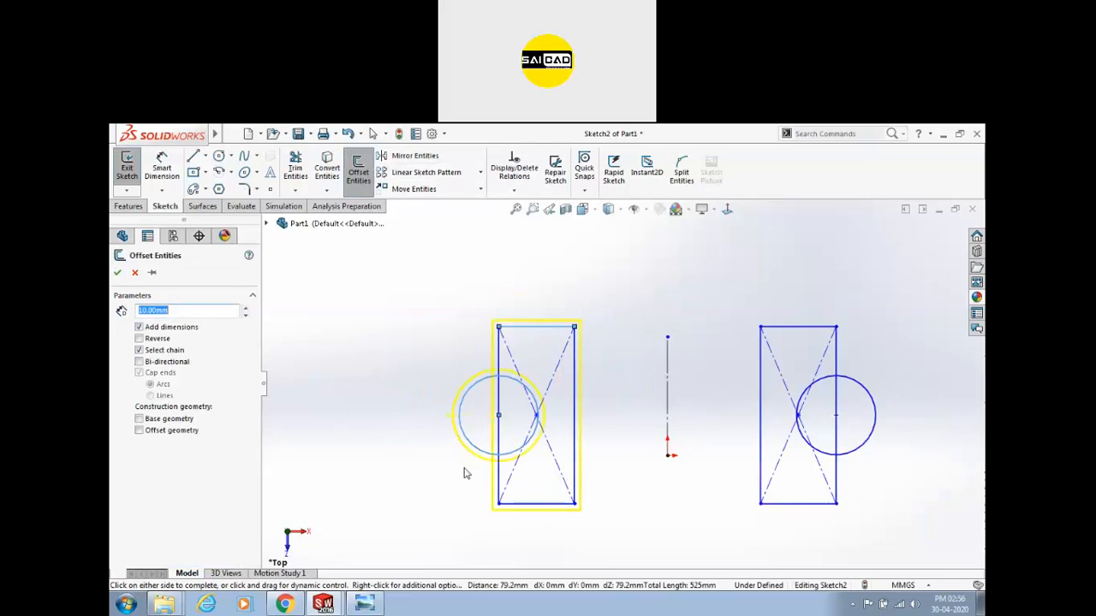
pyautogui.click(139, 339)
pyautogui.click(135, 272)
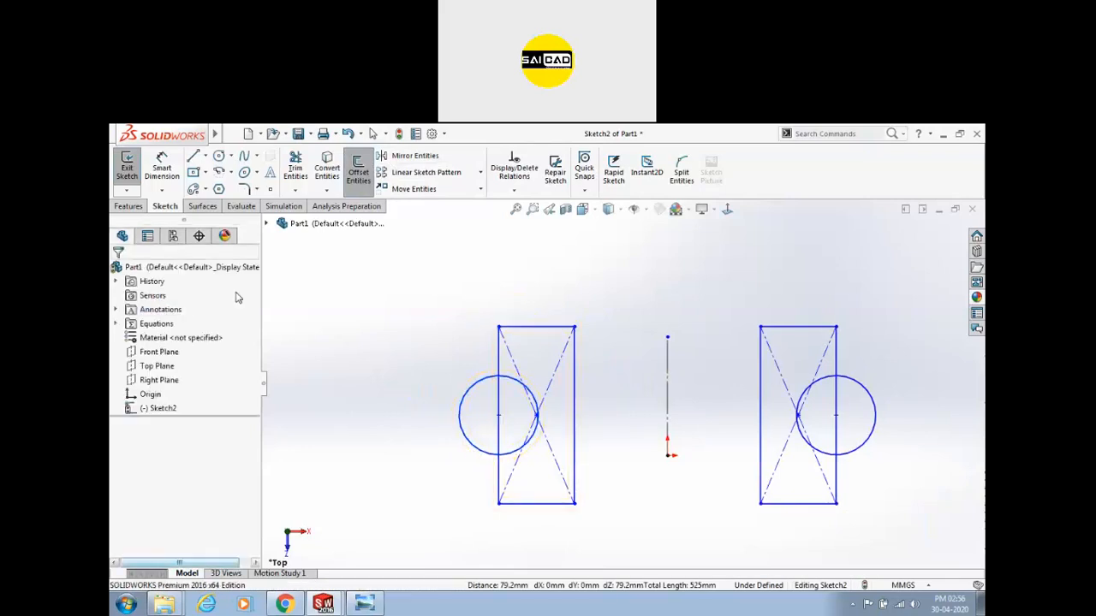
# Box-select the whole sketch and delete every entity.
pyautogui.scroll(3, 428, 328)
pyautogui.moveTo(507, 299)
pyautogui.mouseDown()
pyautogui.moveTo(548, 375)
pyautogui.moveTo(868, 491)
pyautogui.mouseUp()
pyautogui.press('Delete')
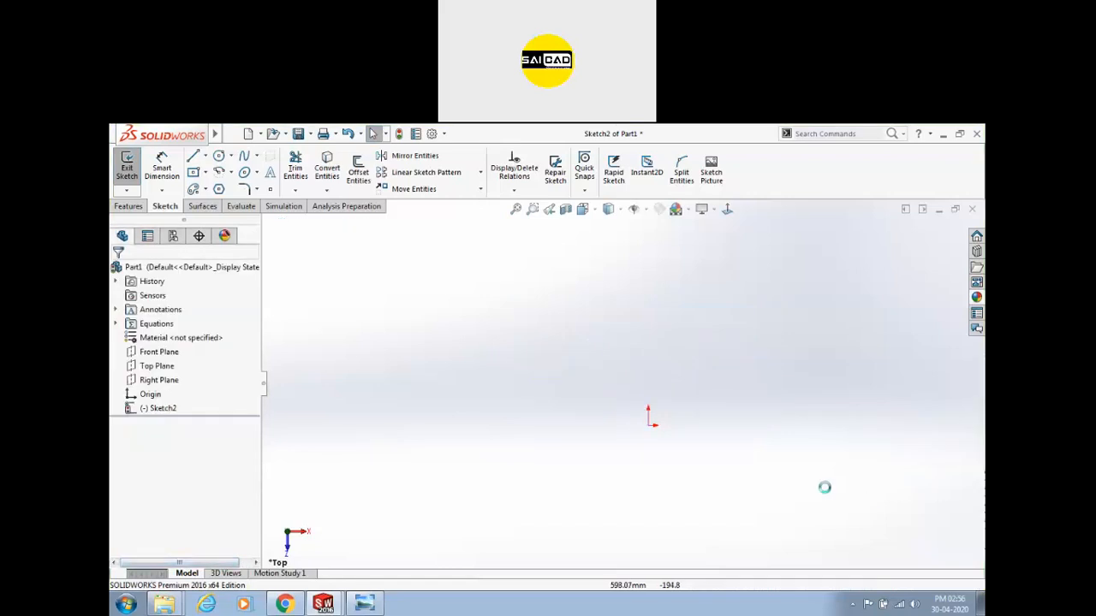
# Draw a vertical line down to the origin and a horizontal line running right from it.
pyautogui.scroll(-2, 715, 385)
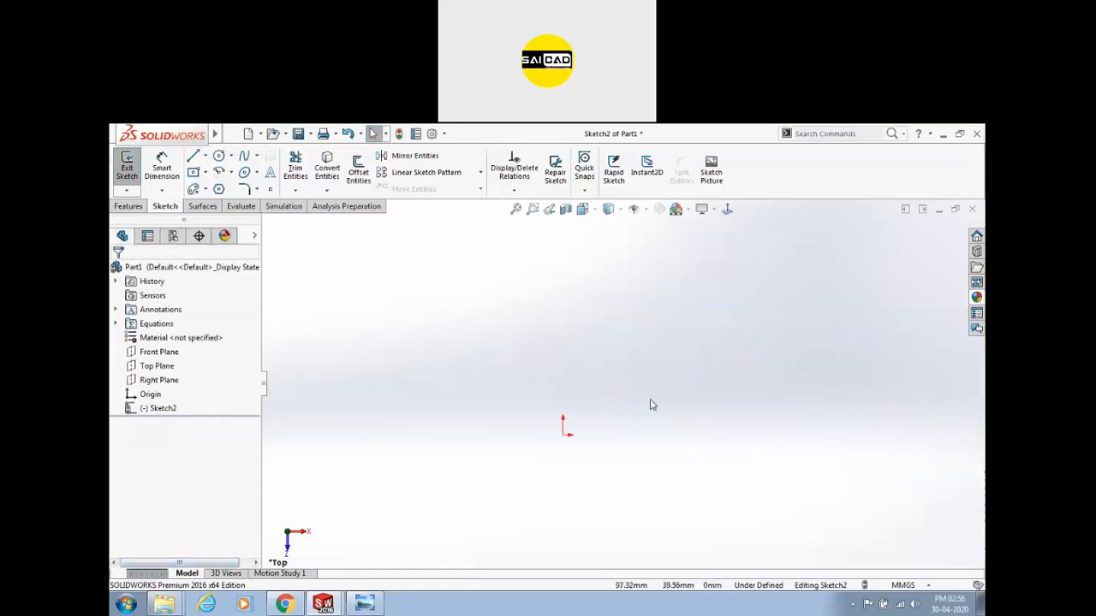
pyautogui.press('l')
pyautogui.click(563, 326)
pyautogui.click(562, 435)
pyautogui.click(745, 435)
pyautogui.press('Escape')
# Convert both lines to construction geometry and bring the reference drawing forward.
pyautogui.moveTo(770, 345); pyautogui.dragTo(561, 453)
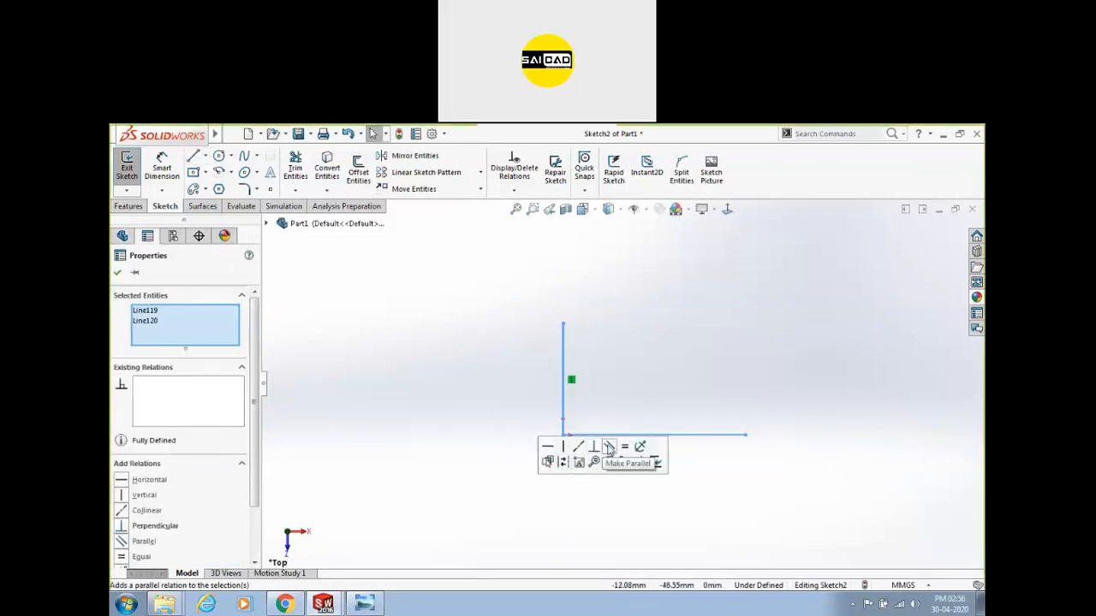
pyautogui.click(563, 464)
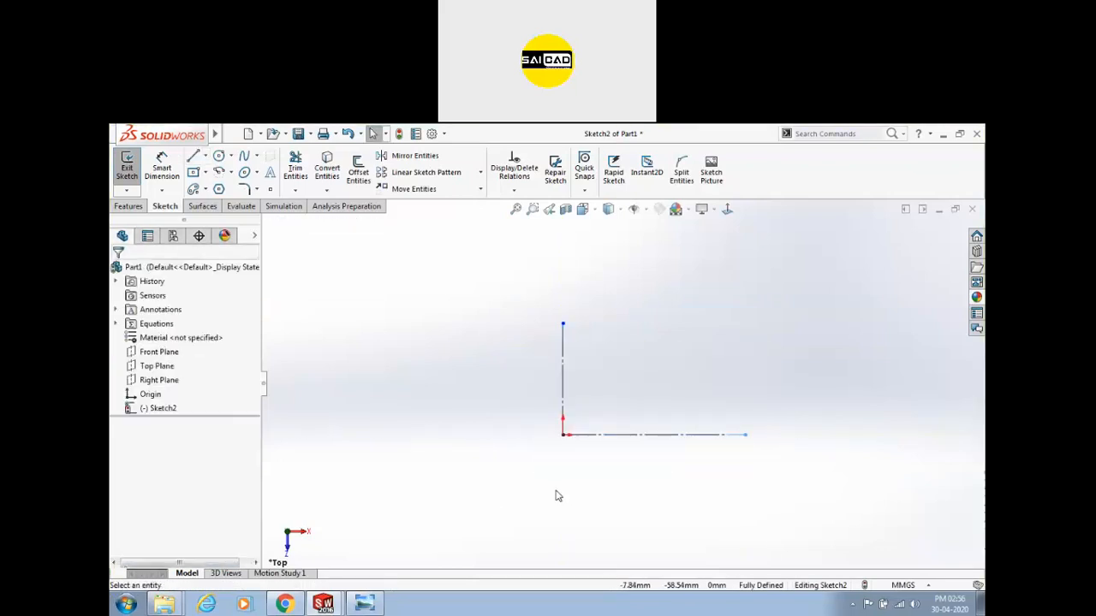
pyautogui.click(563, 327)
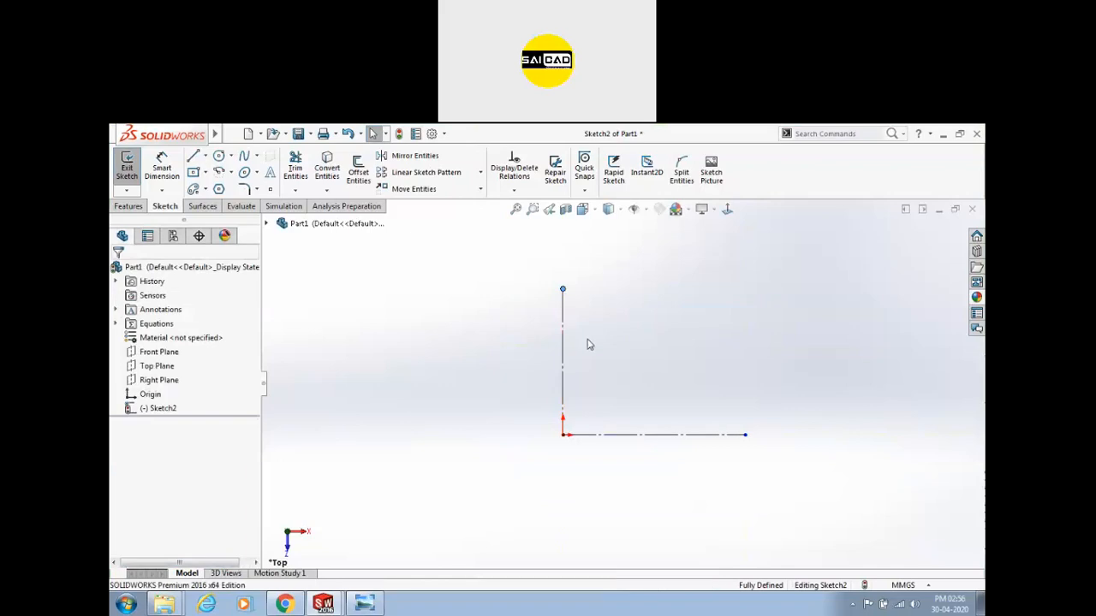
pyautogui.click(365, 604)
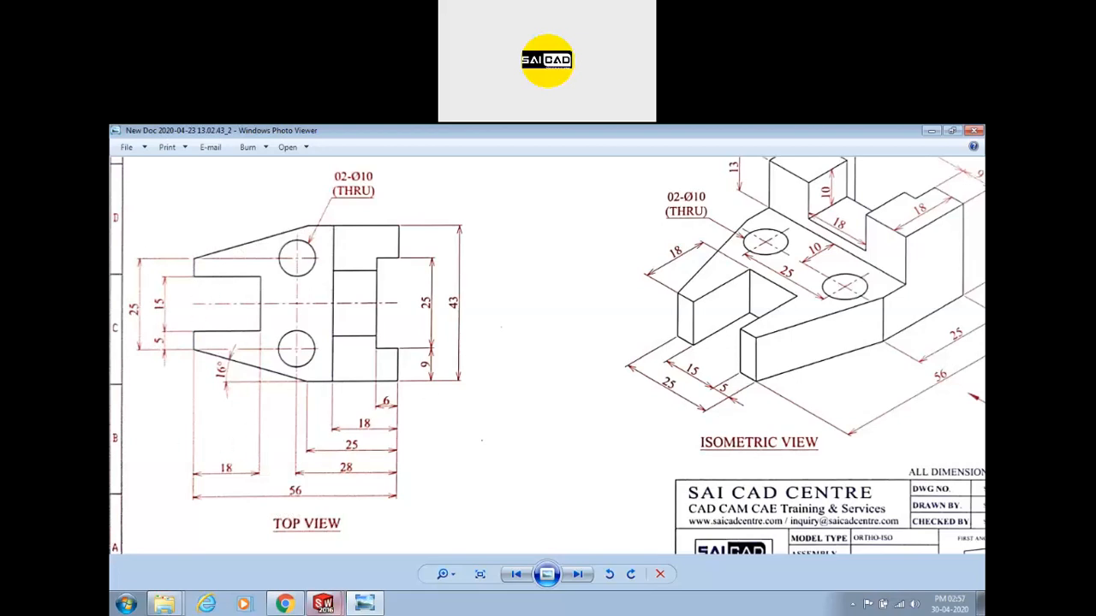
# Sketch the stepped outline with a sloping edge on the horizontal construction line, then revisit the drawing.
pyautogui.click(323, 604)
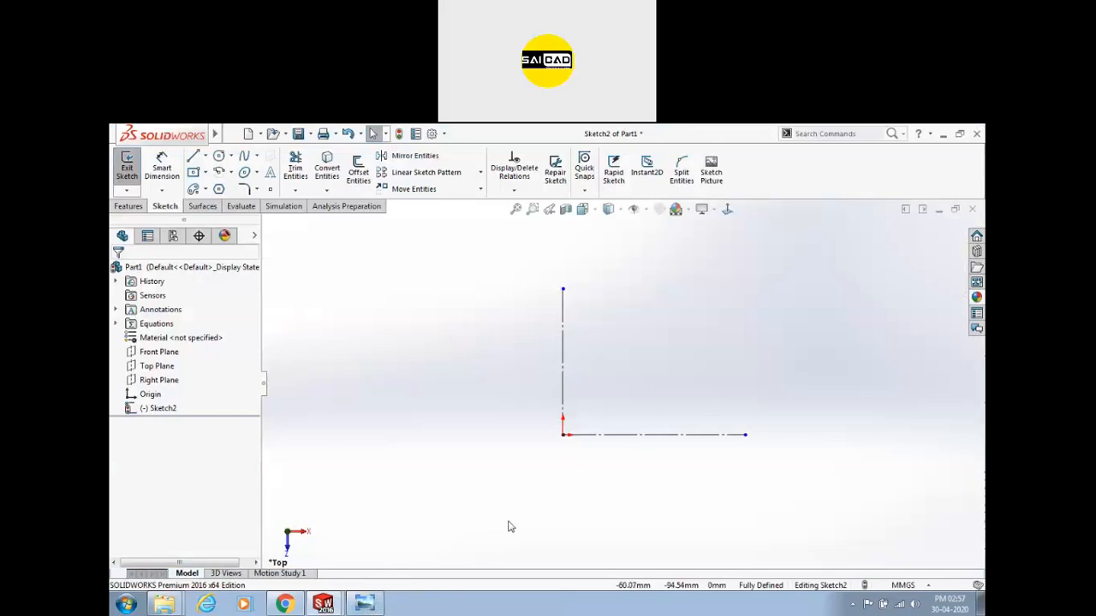
pyautogui.press('l')
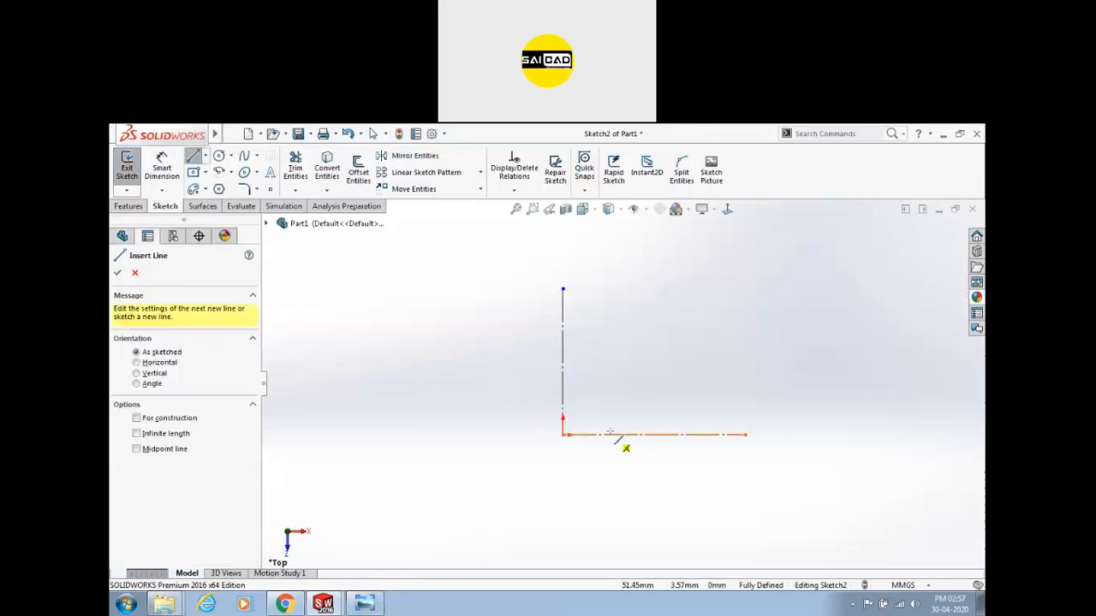
pyautogui.click(717, 435)
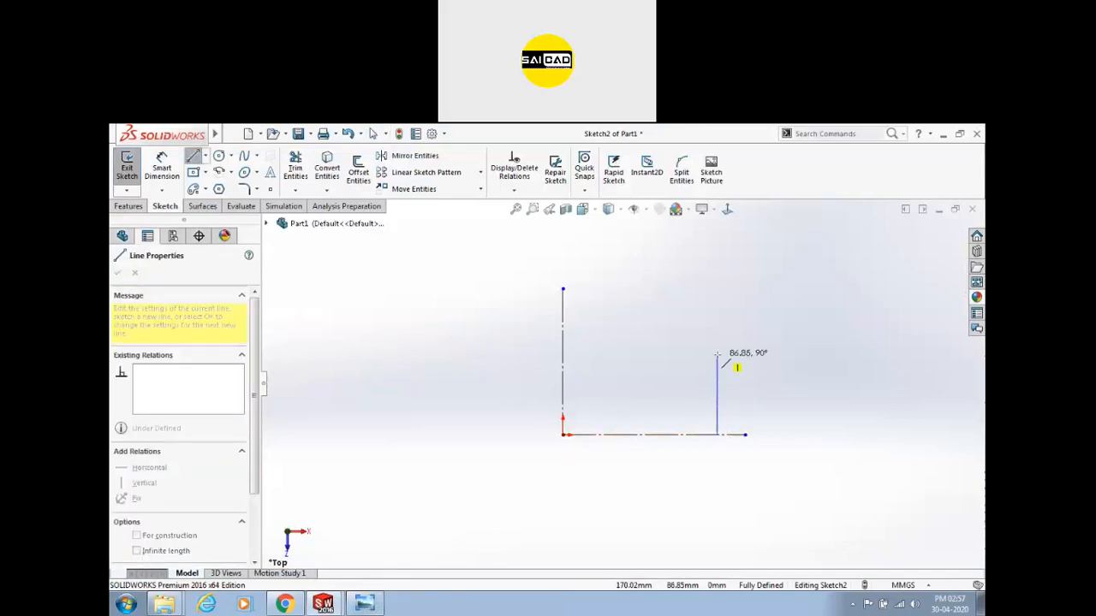
pyautogui.click(718, 354)
pyautogui.click(663, 354)
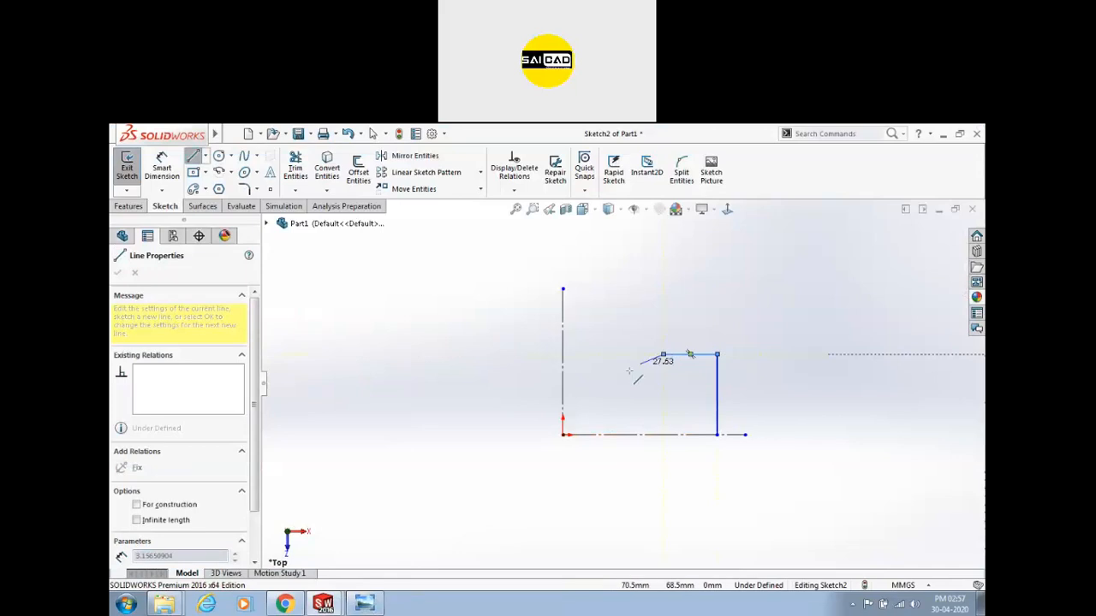
pyautogui.click(578, 400)
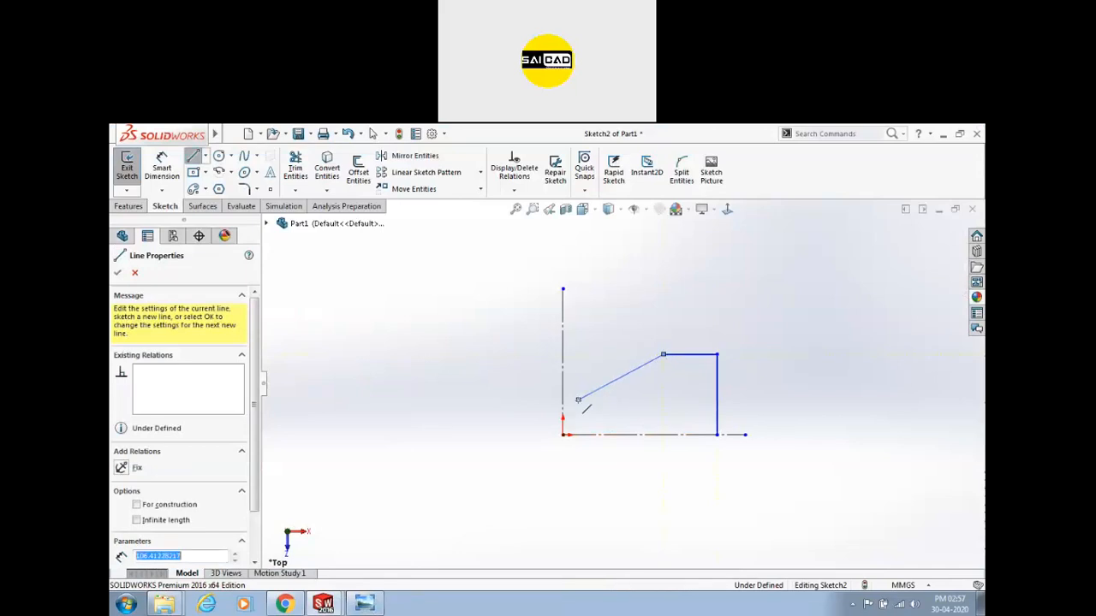
pyautogui.click(578, 421)
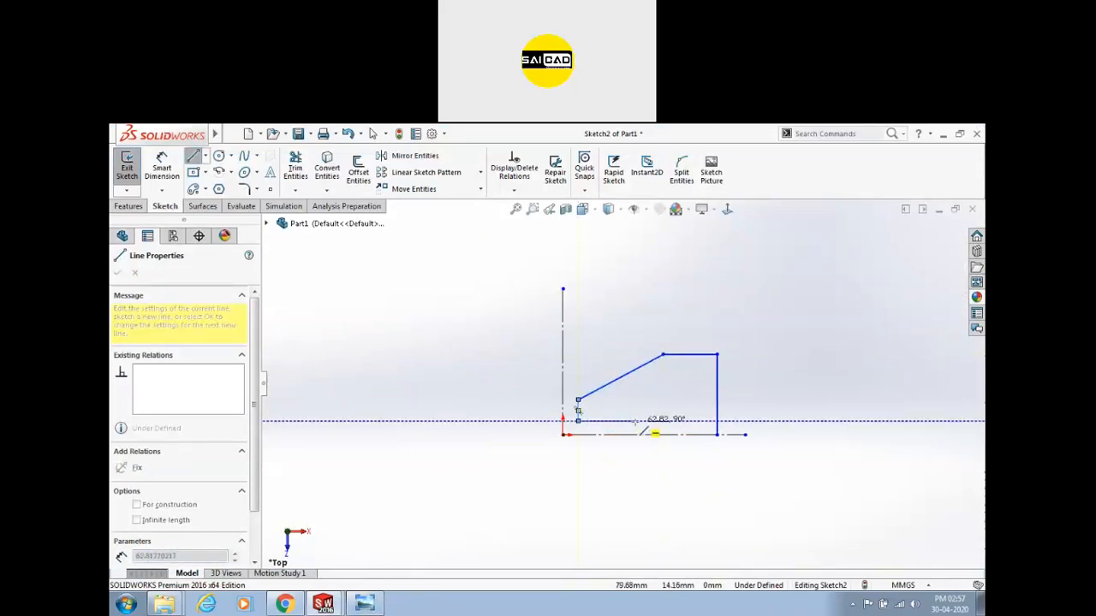
pyautogui.click(636, 434)
pyautogui.press('Escape')
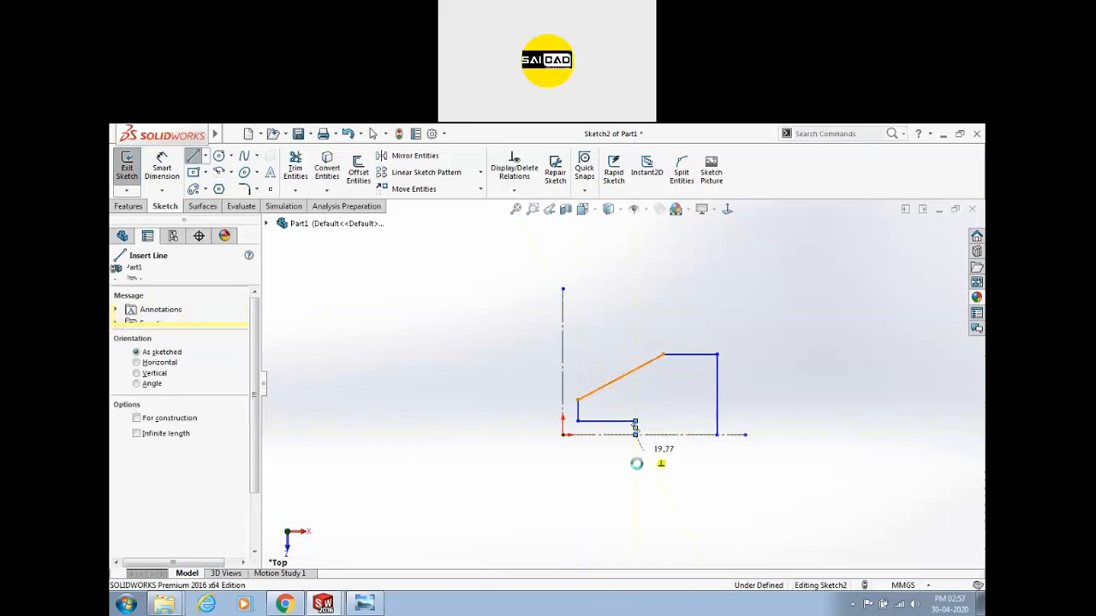
pyautogui.press('Escape')
pyautogui.click(367, 603)
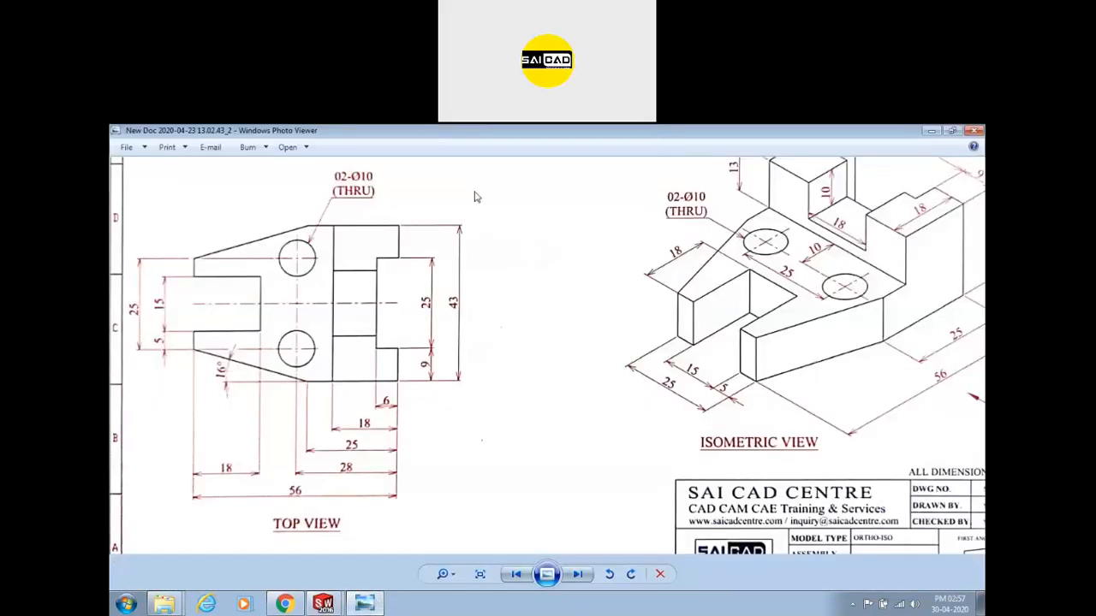
# Dock the drawing viewer left, place the SOLIDWORKS window beside it, and narrow the viewer.
pyautogui.press('super+Left')
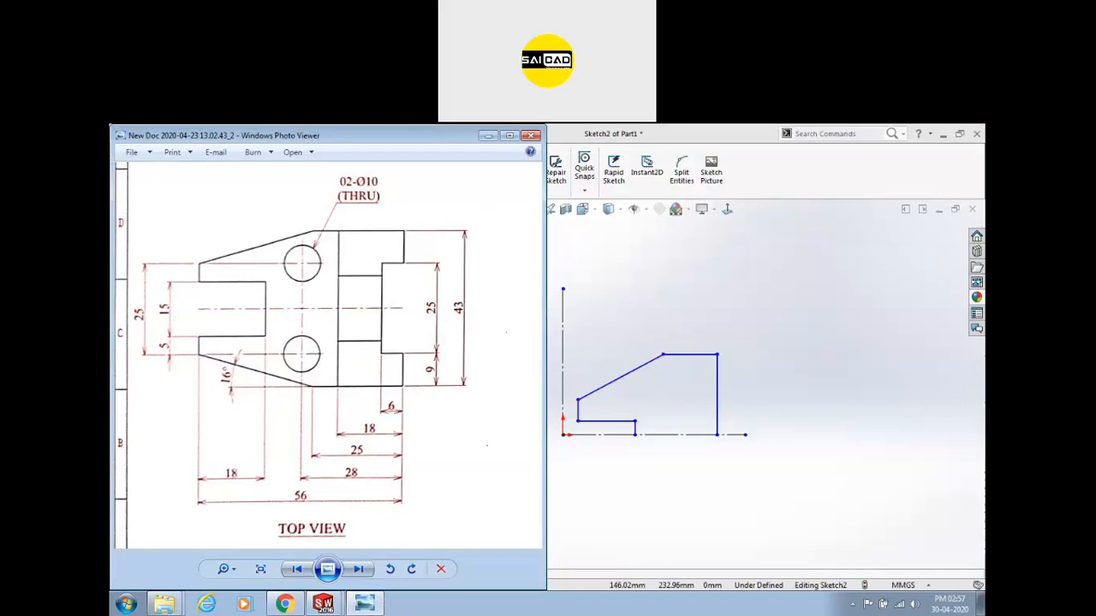
pyautogui.click(748, 137)
pyautogui.moveTo(748, 136)
pyautogui.mouseDown()
pyautogui.moveTo(729, 140)
pyautogui.moveTo(953, 345)
pyautogui.moveTo(983, 330)
pyautogui.mouseUp()
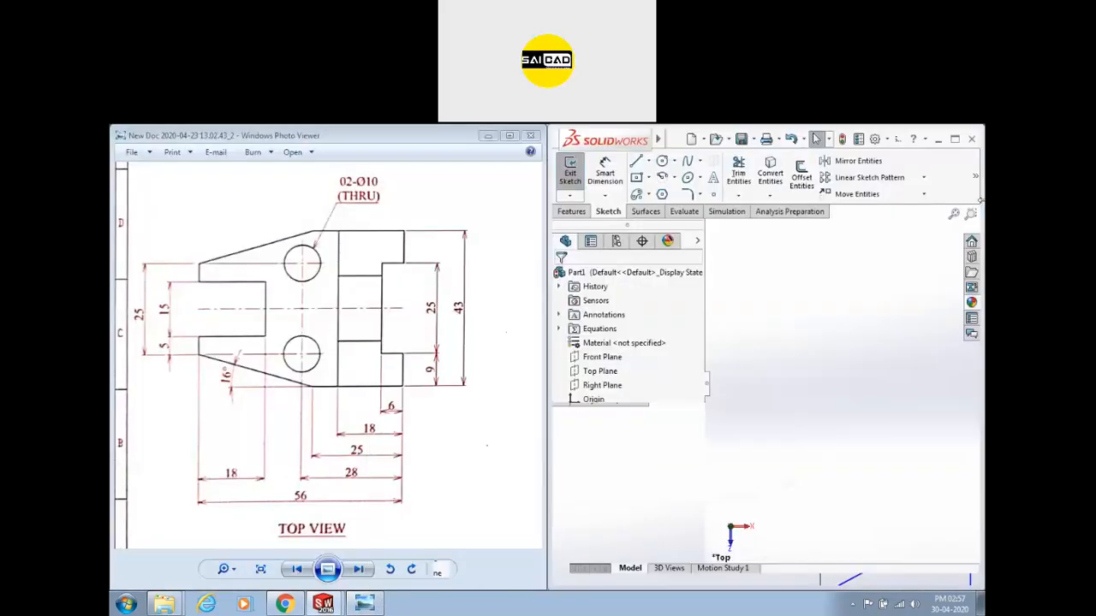
pyautogui.scroll(2, 846, 392)
pyautogui.scroll(-3, 870, 384)
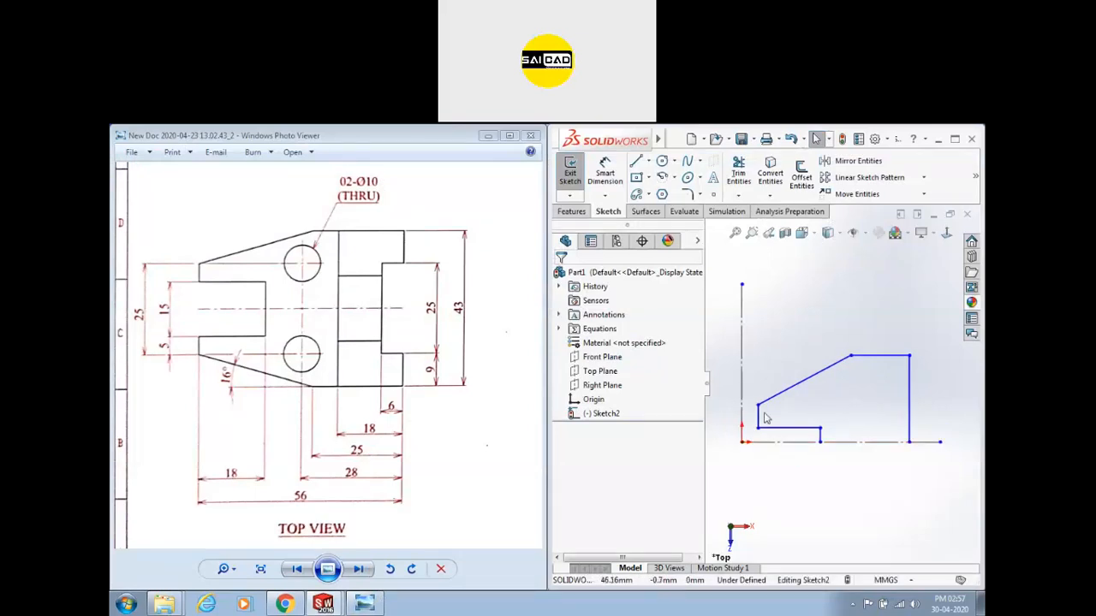
pyautogui.moveTo(544, 255)
pyautogui.mouseDown()
pyautogui.moveTo(496, 257)
pyautogui.moveTo(481, 270)
pyautogui.moveTo(485, 296)
pyautogui.mouseUp()
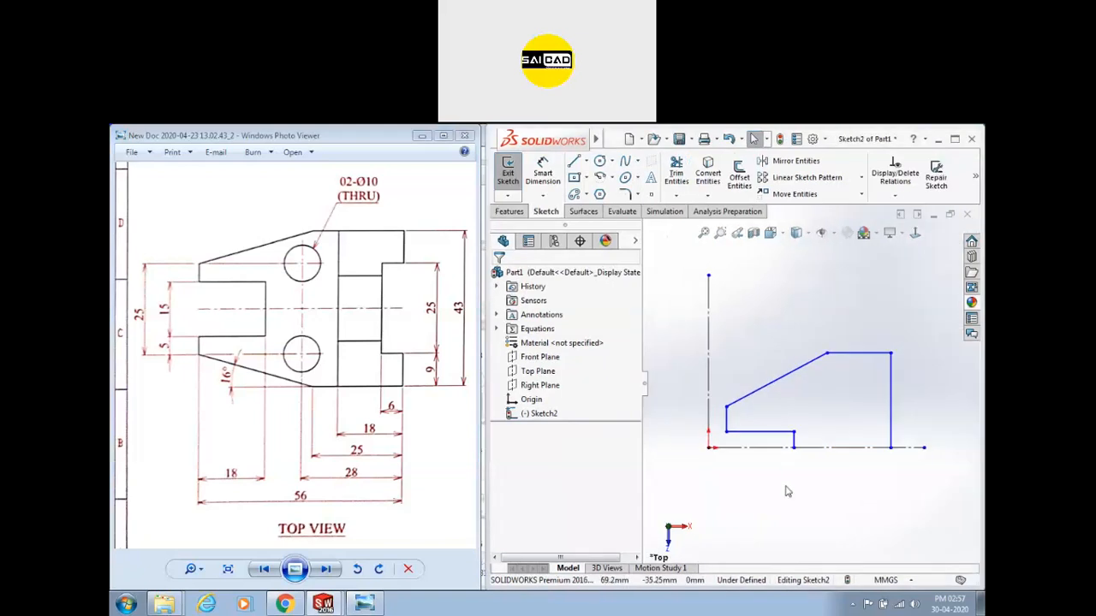
# Dimension the right edge's height as 43/2, giving 21.50.
pyautogui.click(538, 165)
pyautogui.click(887, 367)
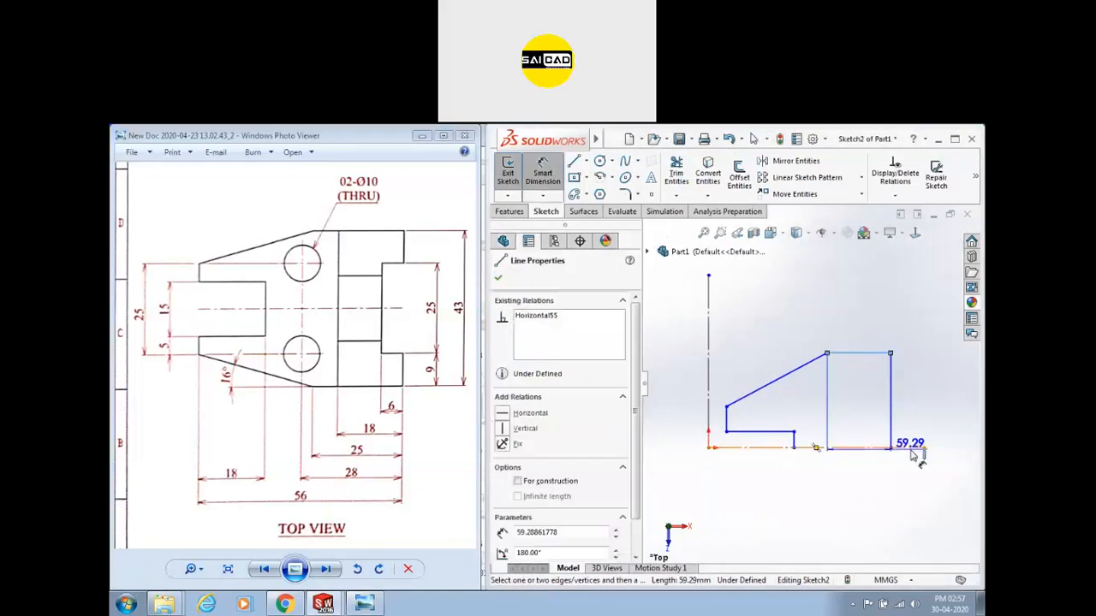
pyautogui.click(950, 430)
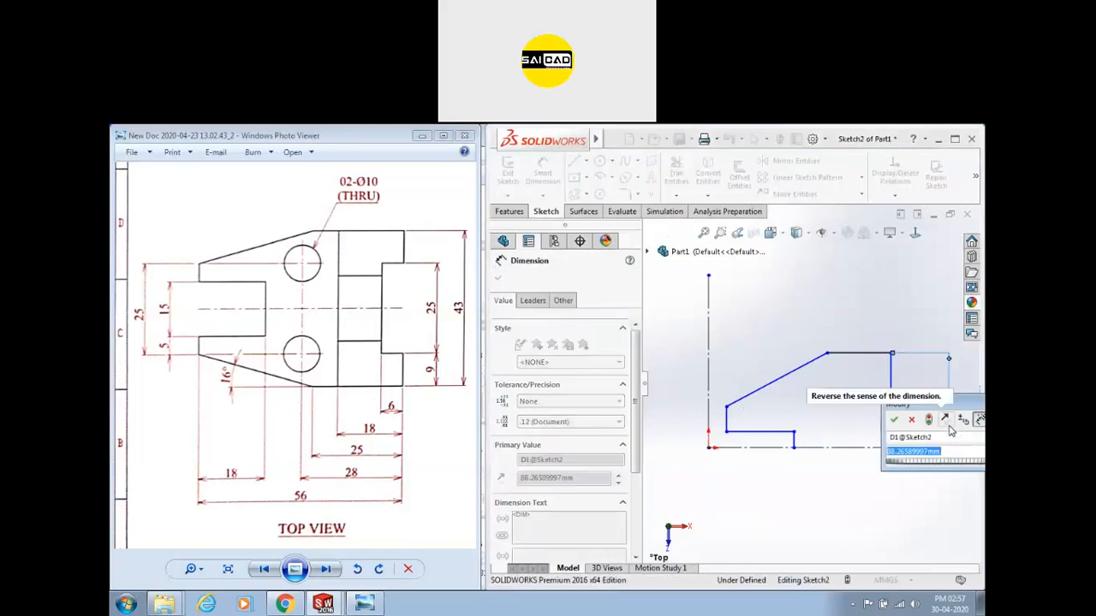
pyautogui.write('43')
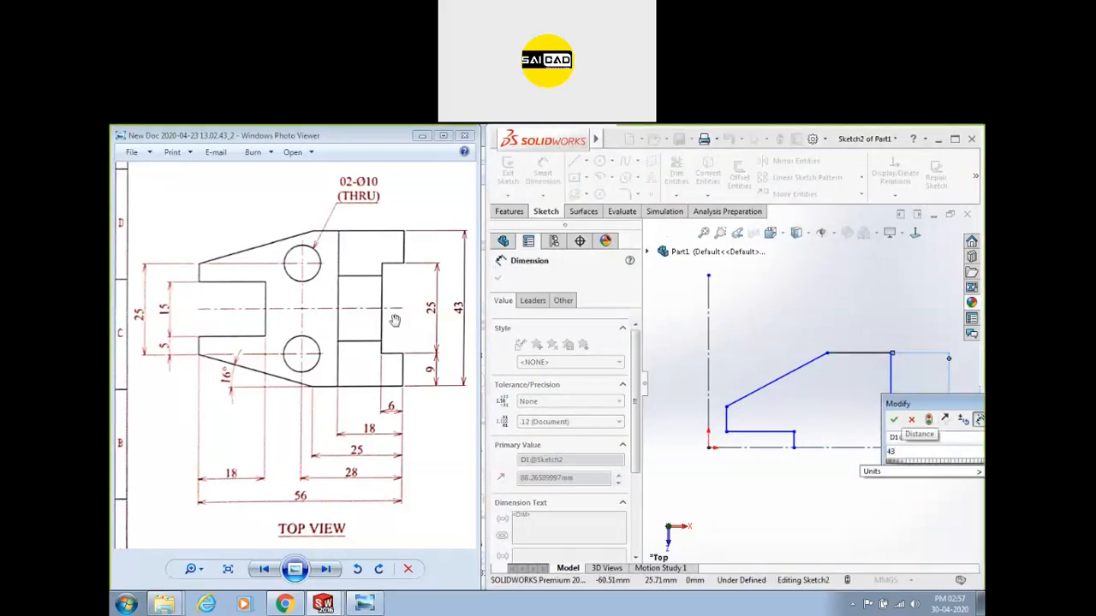
pyautogui.write('/2')
pyautogui.press('Return')
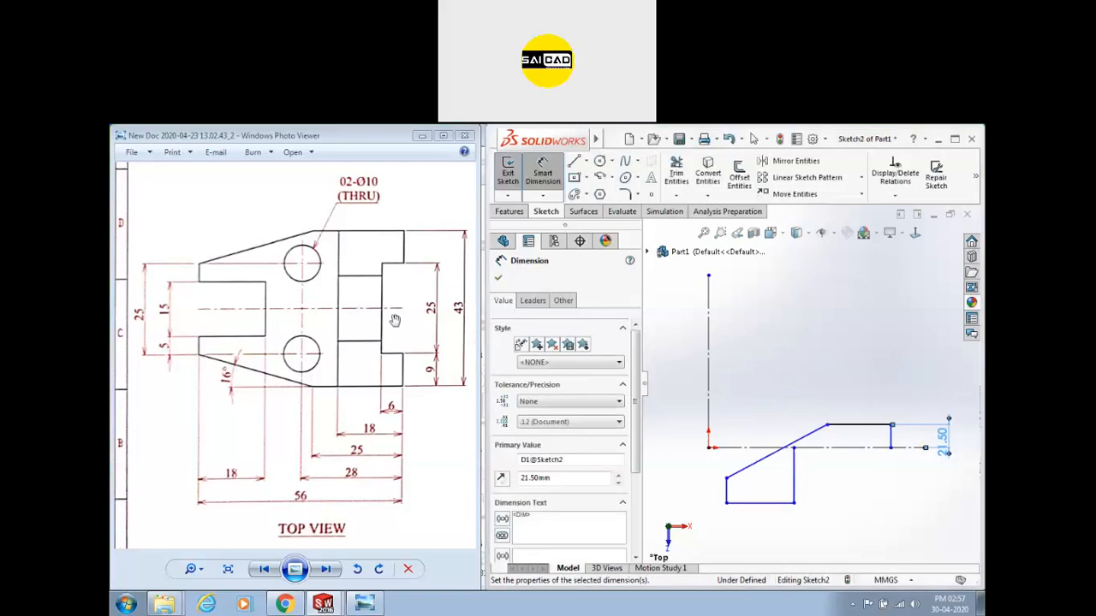
pyautogui.click(927, 475)
pyautogui.rightClick(887, 350)
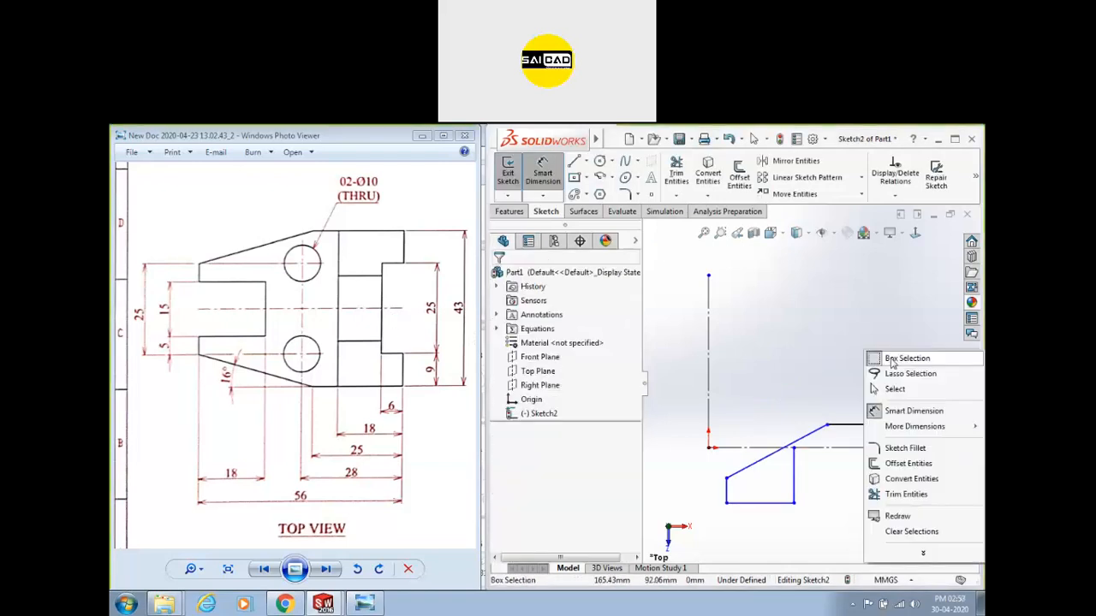
pyautogui.click(888, 388)
# Add a 56 horizontal width dimension and drag the slanted line's top endpoint left.
pyautogui.press('f')
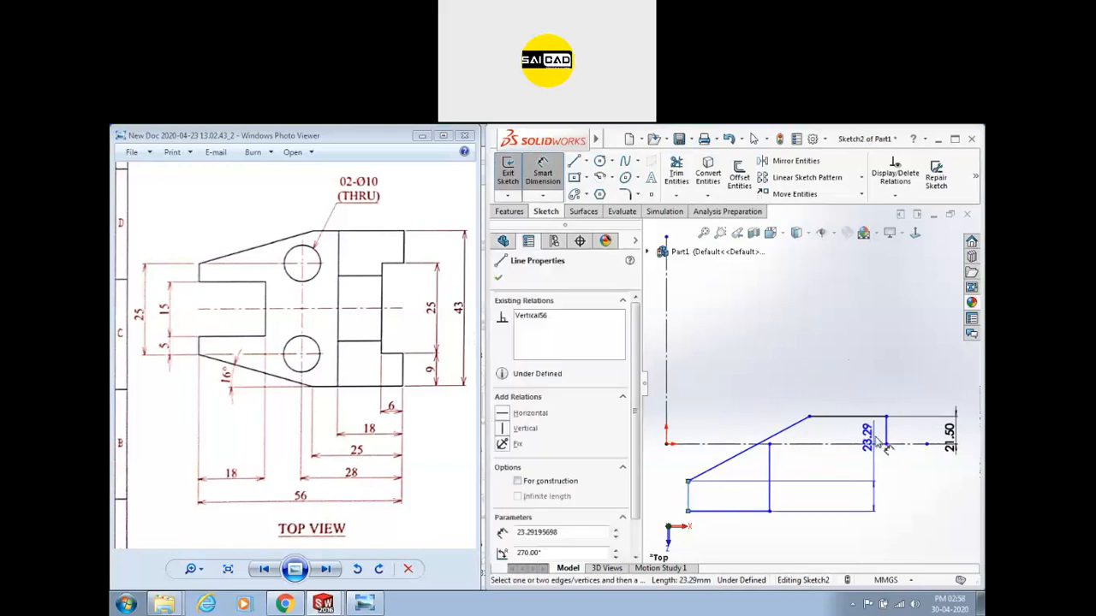
pyautogui.click(886, 431)
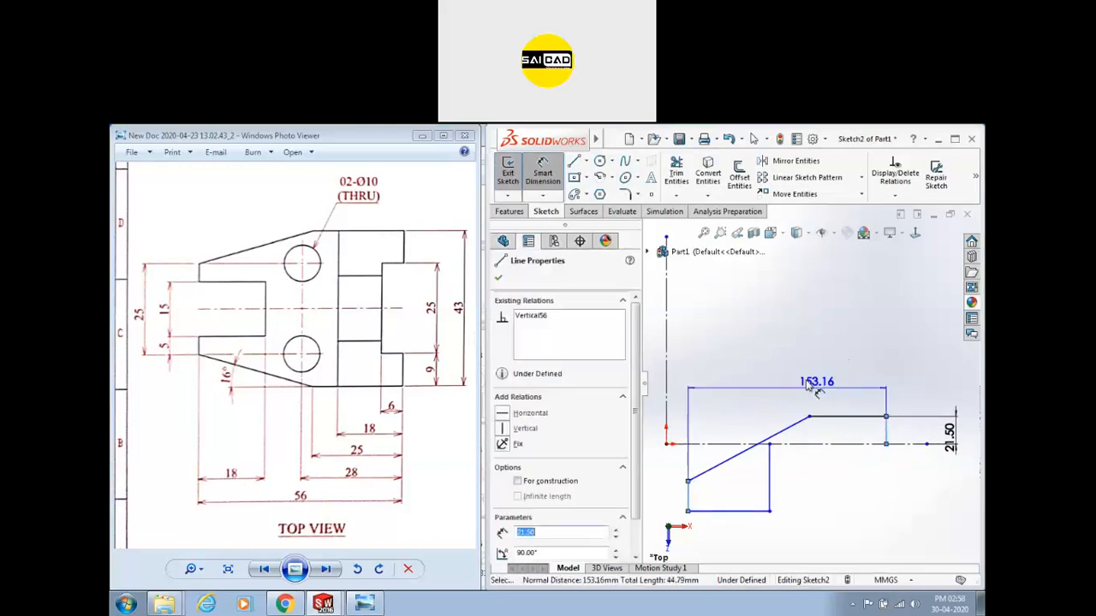
pyautogui.click(783, 345)
pyautogui.write('56')
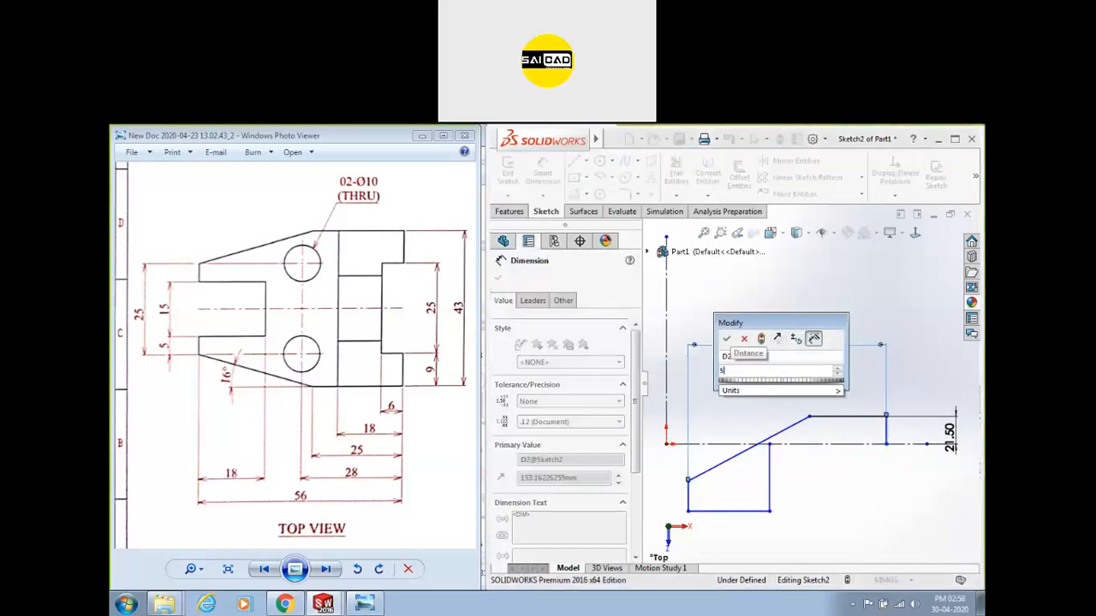
pyautogui.press('Return')
pyautogui.press('Escape')
pyautogui.moveTo(809, 417)
pyautogui.mouseDown()
pyautogui.moveTo(726, 420)
pyautogui.moveTo(736, 417)
pyautogui.mouseUp()
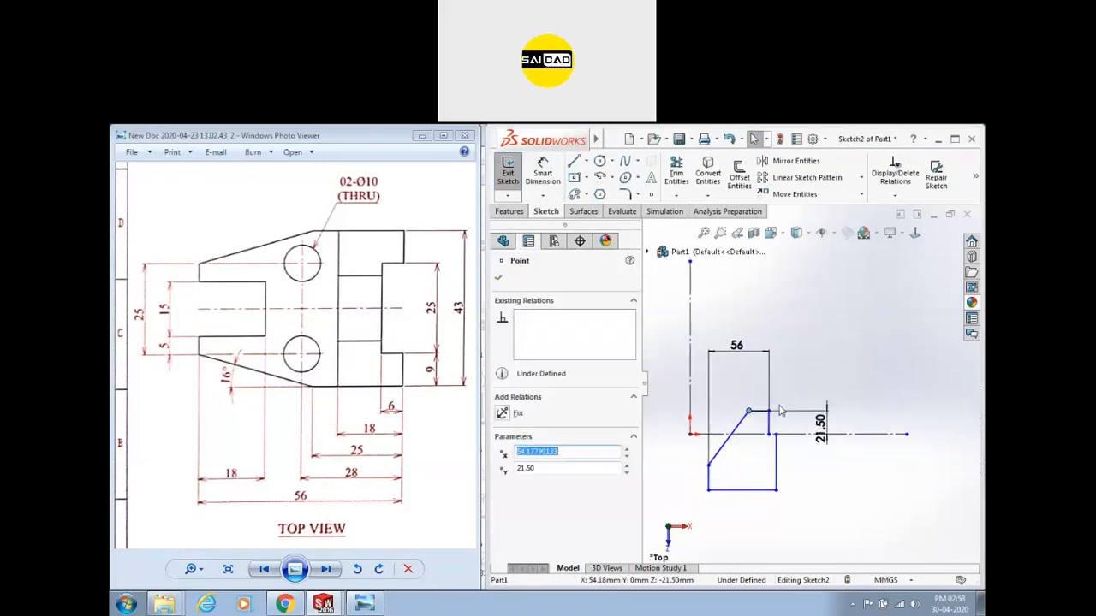
pyautogui.scroll(1, 752, 462)
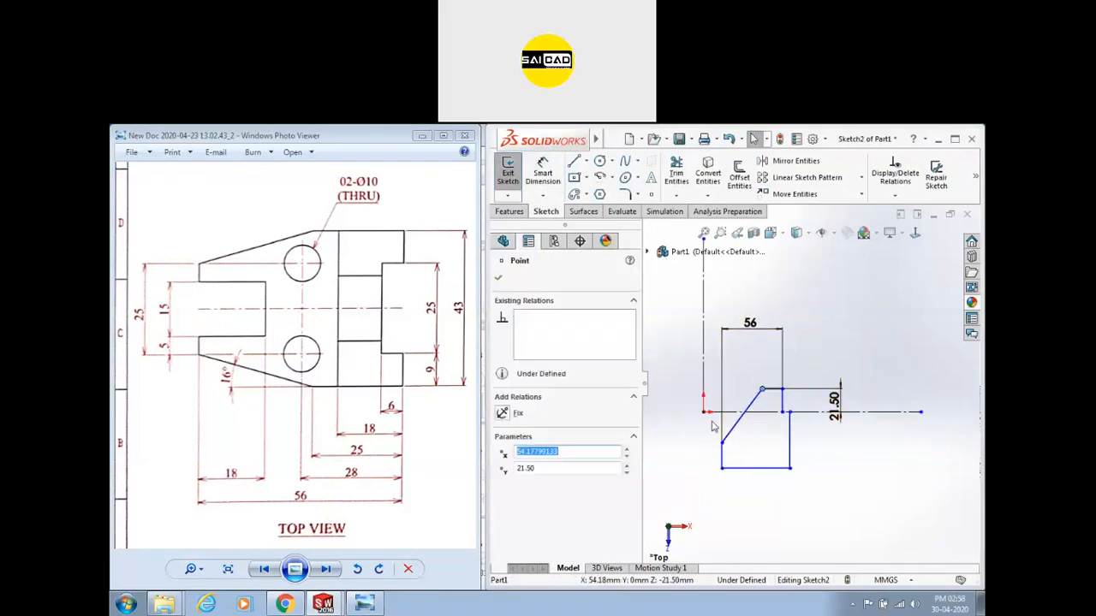
pyautogui.click(902, 292)
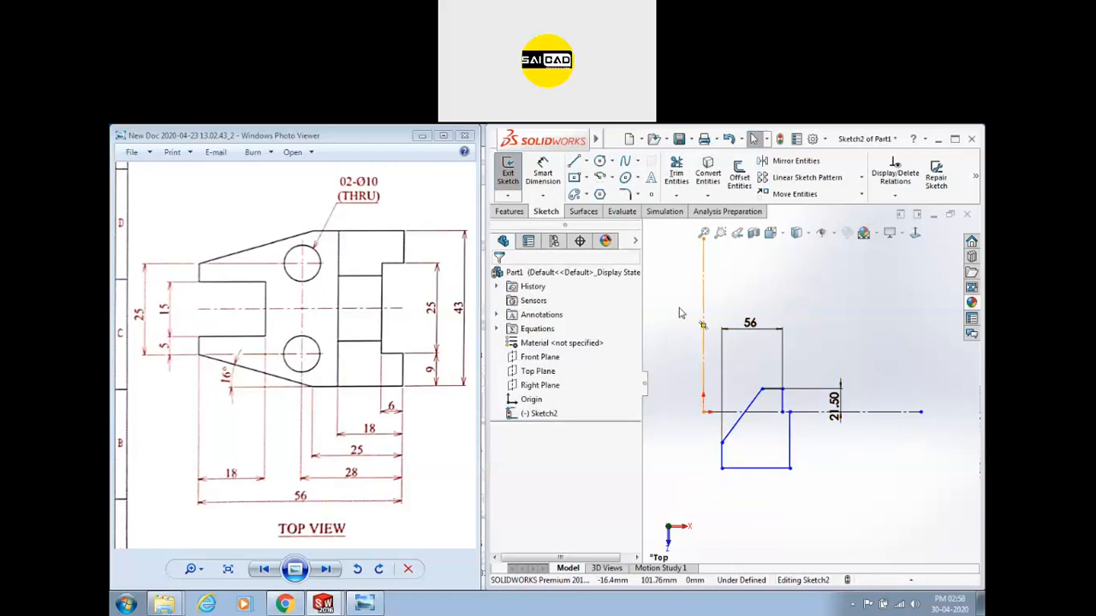
# Close Part1 without saving and create a new part.
pyautogui.click(967, 214)
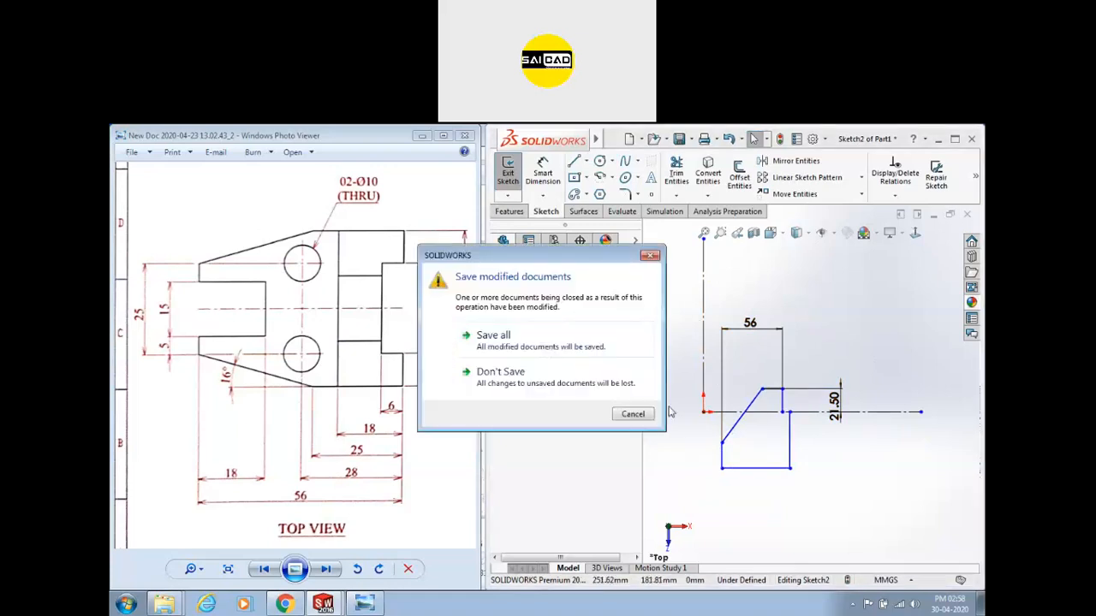
pyautogui.click(589, 379)
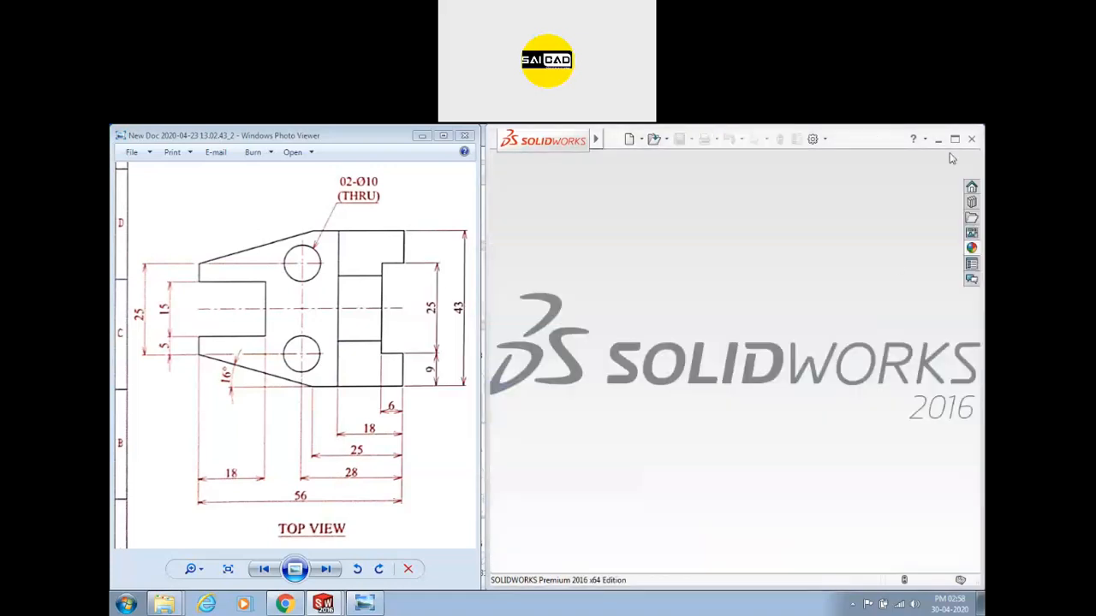
pyautogui.click(953, 141)
pyautogui.click(246, 134)
pyautogui.doubleClick(408, 288)
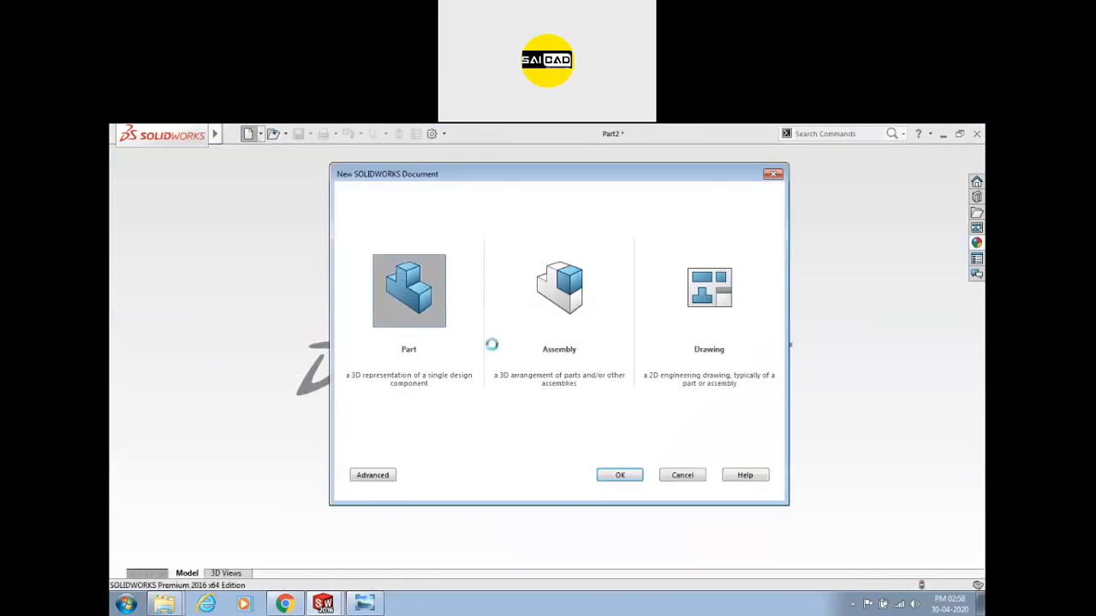
# Start a sketch on the Top Plane with vertical and horizontal construction axis lines.
pyautogui.click(127, 163)
pyautogui.click(471, 377)
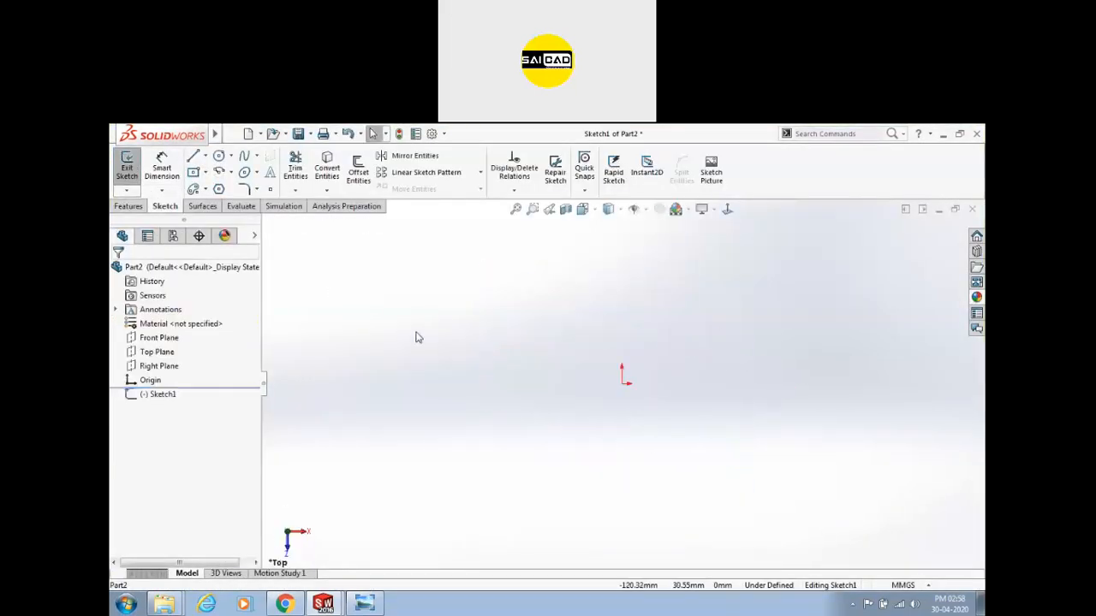
pyautogui.click(193, 157)
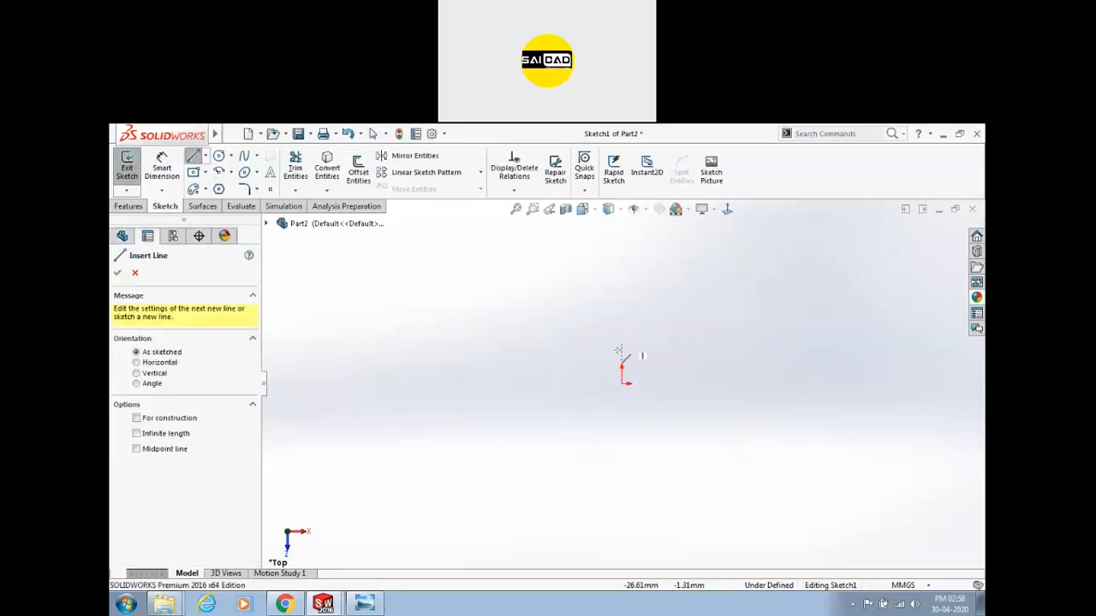
pyautogui.click(622, 327)
pyautogui.click(621, 384)
pyautogui.click(693, 384)
pyautogui.press('Escape')
pyautogui.moveTo(724, 274); pyautogui.dragTo(555, 425)
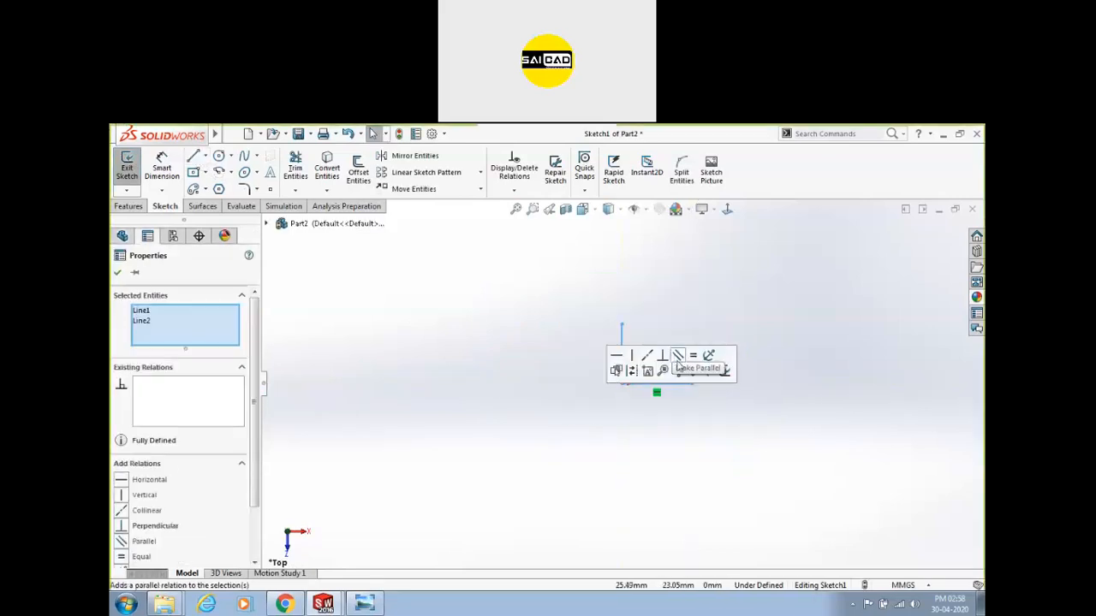
pyautogui.click(632, 371)
pyautogui.scroll(-3, 629, 352)
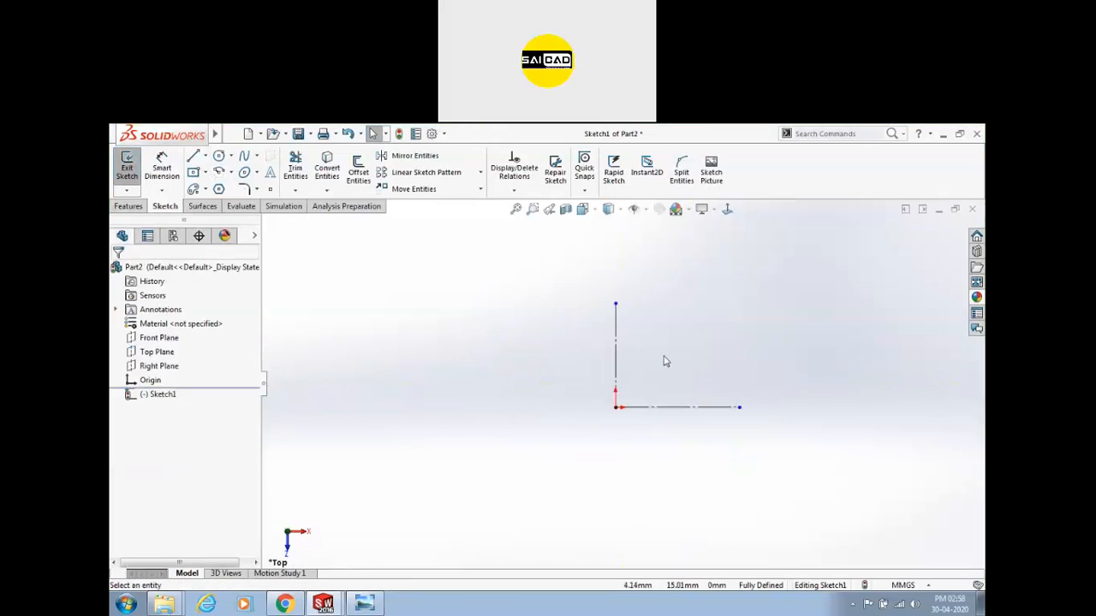
# Draw the stepped half-profile with a slanted edge on the axis and begin dimensioning its right edge.
pyautogui.click(193, 157)
pyautogui.click(719, 406)
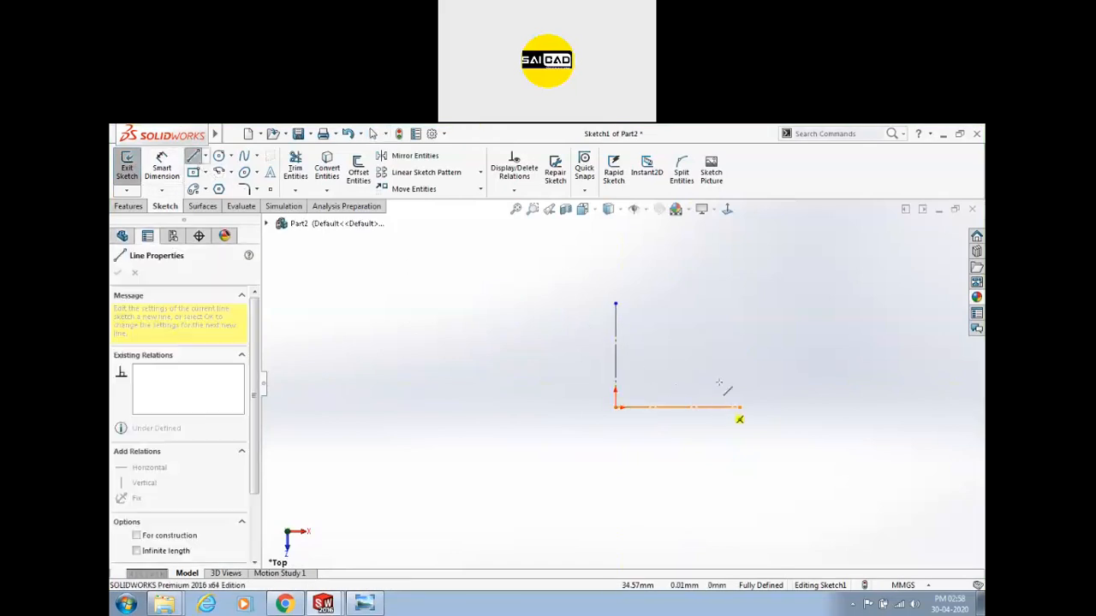
pyautogui.click(719, 346)
pyautogui.click(666, 349)
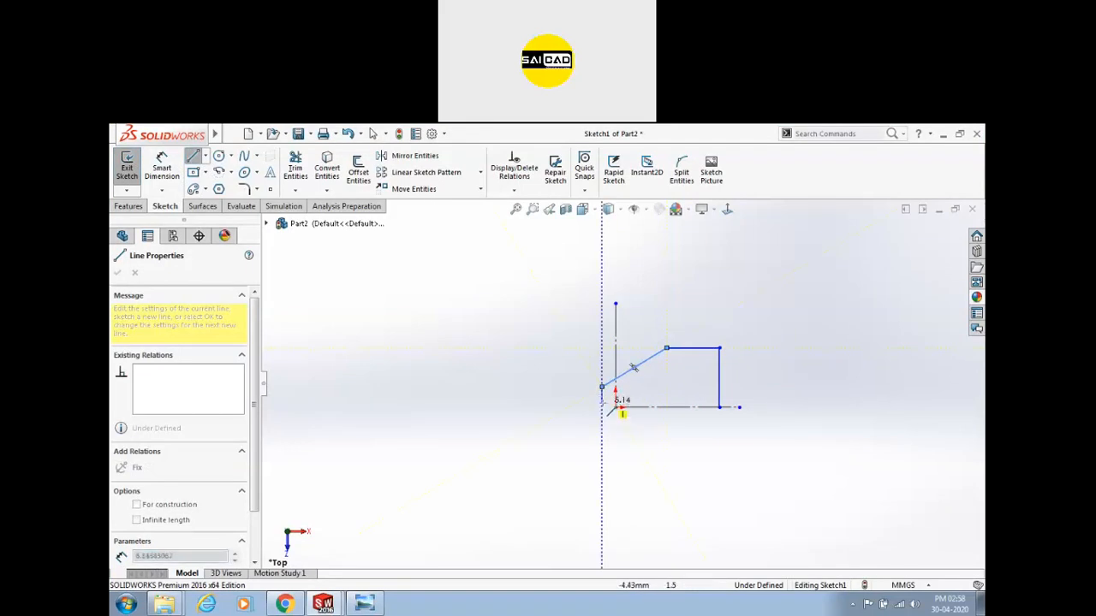
pyautogui.click(602, 387)
pyautogui.click(641, 398)
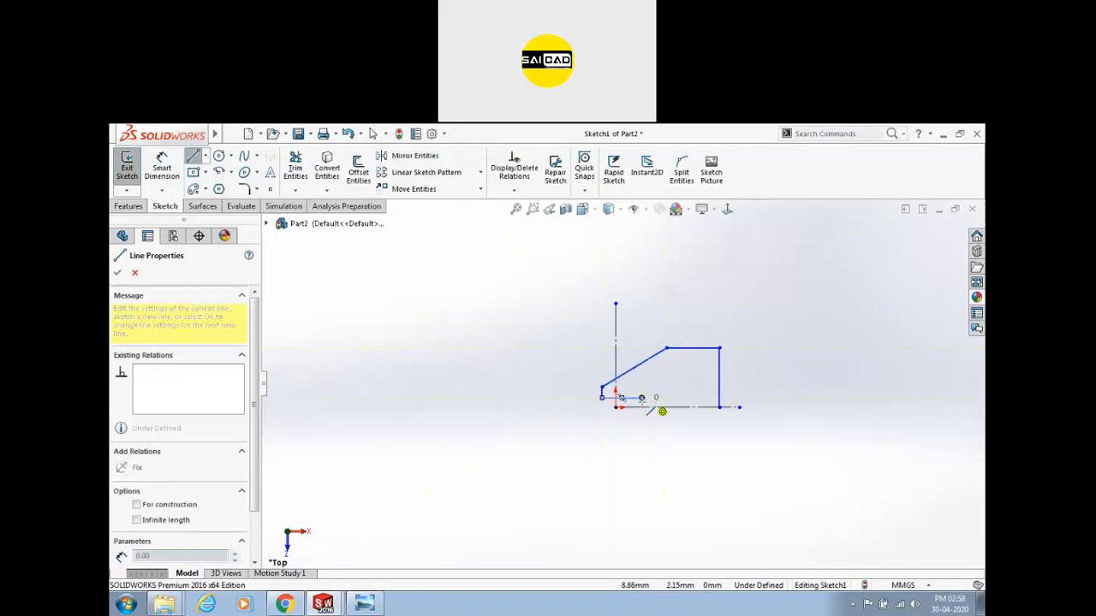
pyautogui.click(641, 407)
pyautogui.press('Escape')
pyautogui.click(162, 167)
pyautogui.click(721, 364)
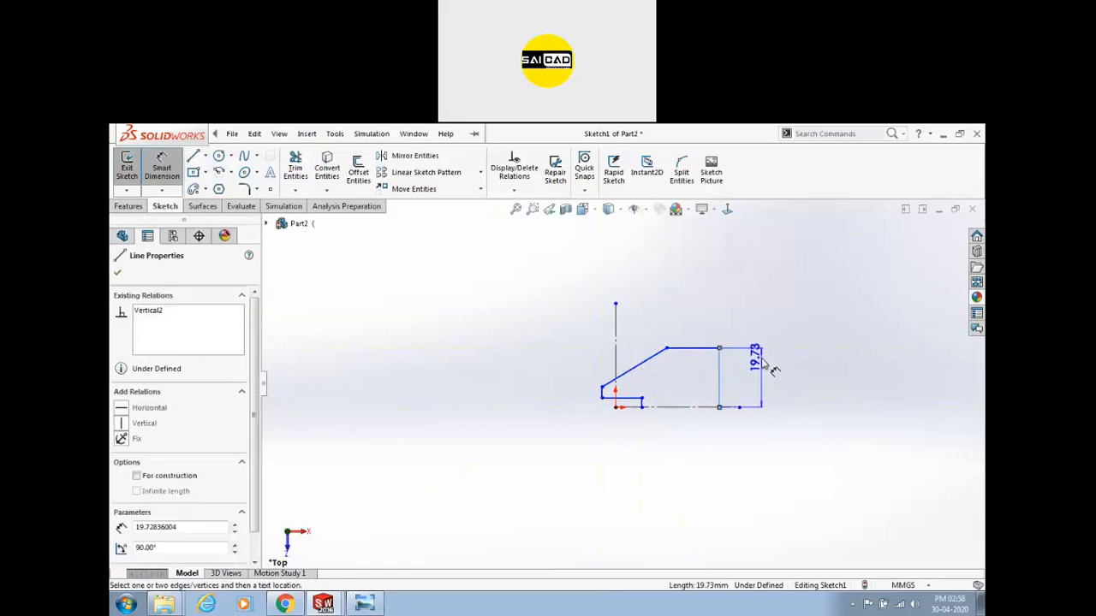
# Dimension the right edge height as 43/2 (21.50 mm).
pyautogui.click(765, 362)
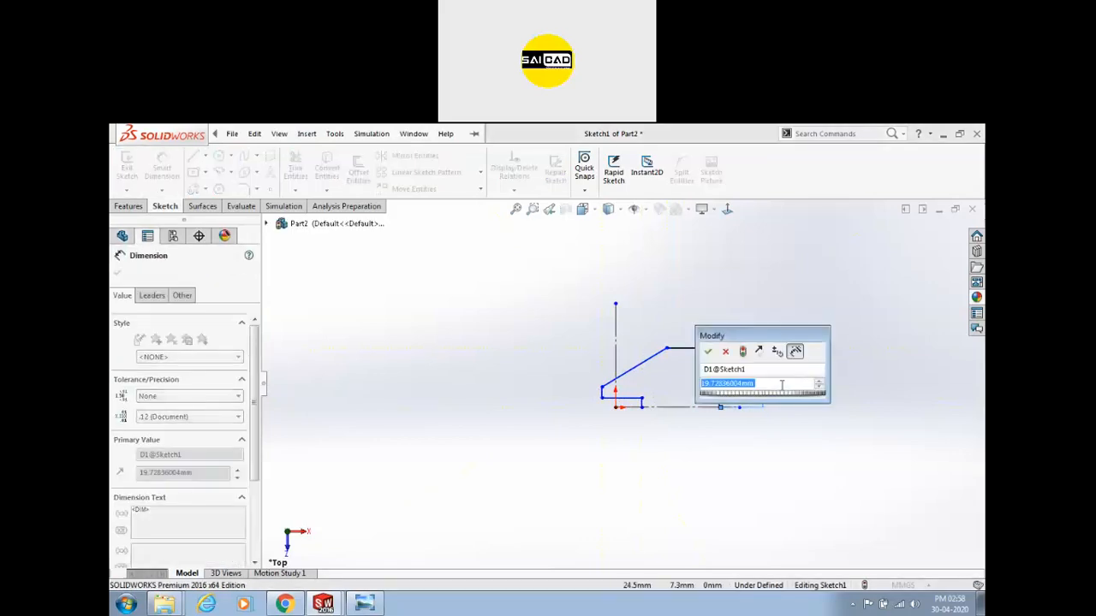
pyautogui.write('43/2')
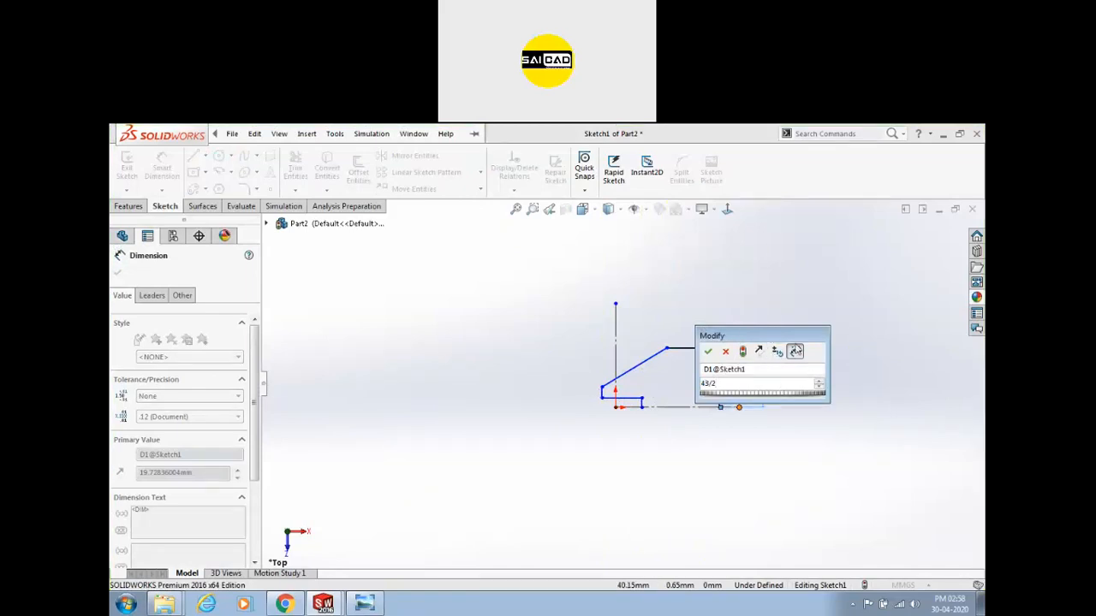
pyautogui.moveTo(793, 338); pyautogui.dragTo(890, 455)
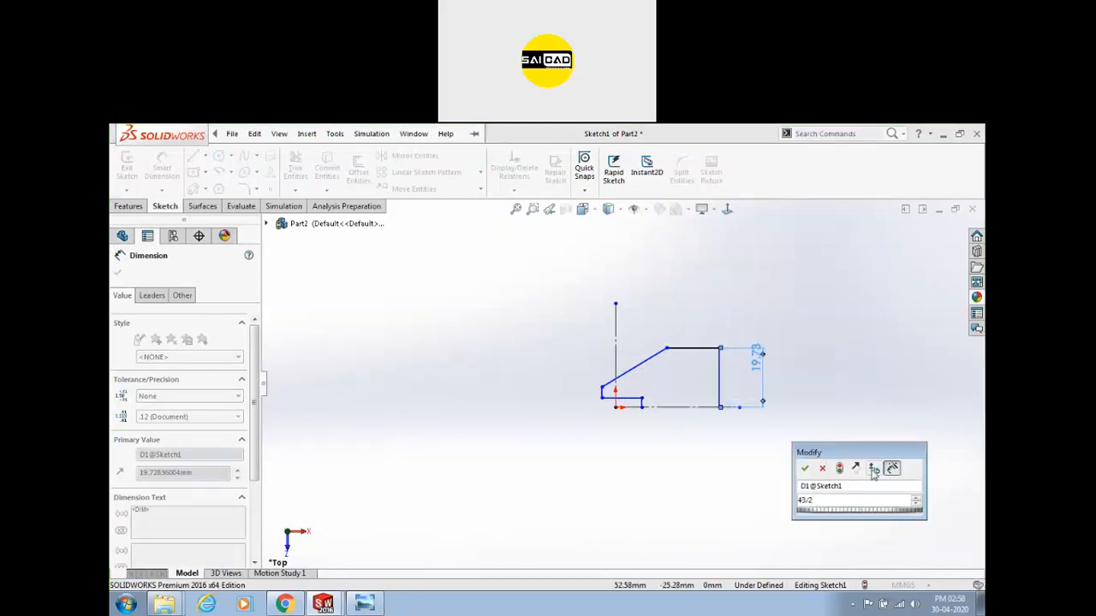
pyautogui.press('Return')
pyautogui.click(829, 479)
pyautogui.scroll(-4, 725, 408)
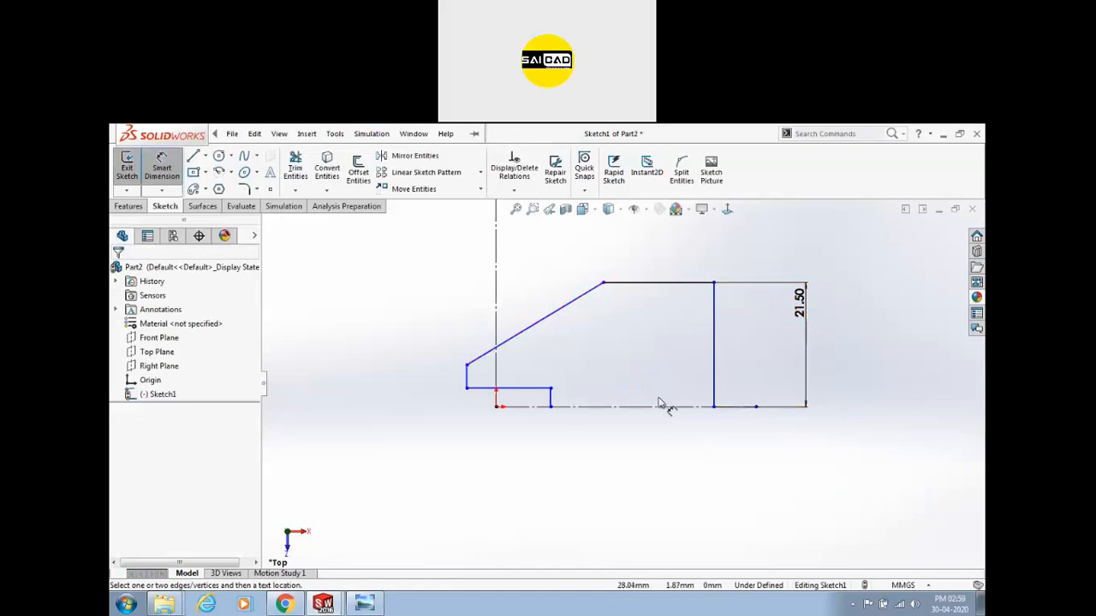
# Add the overall 56 mm width dimension below the sketch.
pyautogui.click(713, 363)
pyautogui.click(467, 377)
pyautogui.click(580, 489)
pyautogui.write('56')
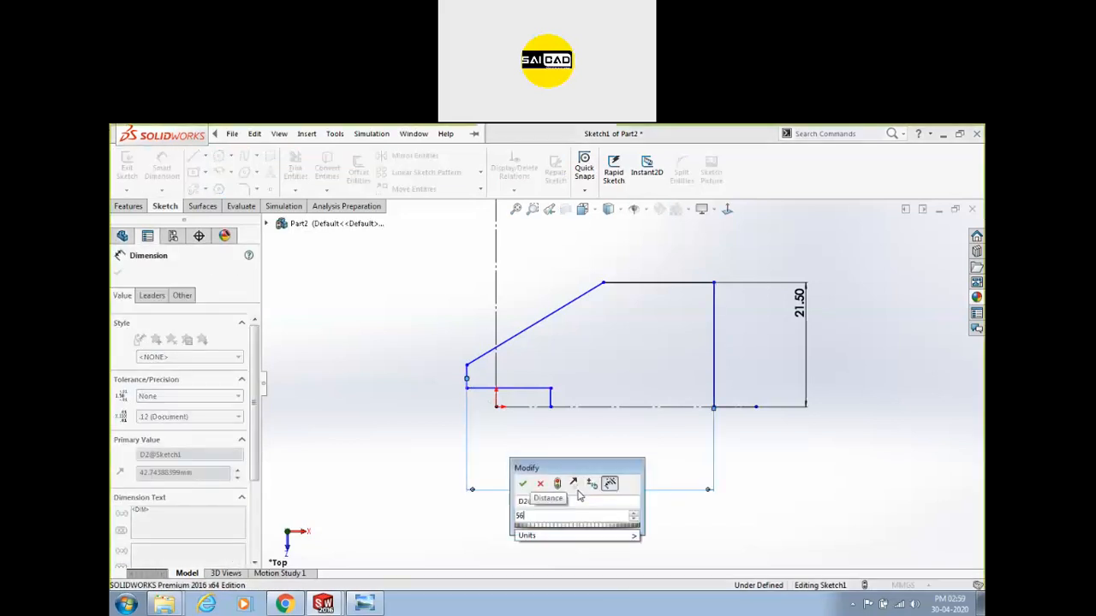
pyautogui.press('Return')
pyautogui.scroll(2, 620, 385)
pyautogui.scroll(-1, 643, 349)
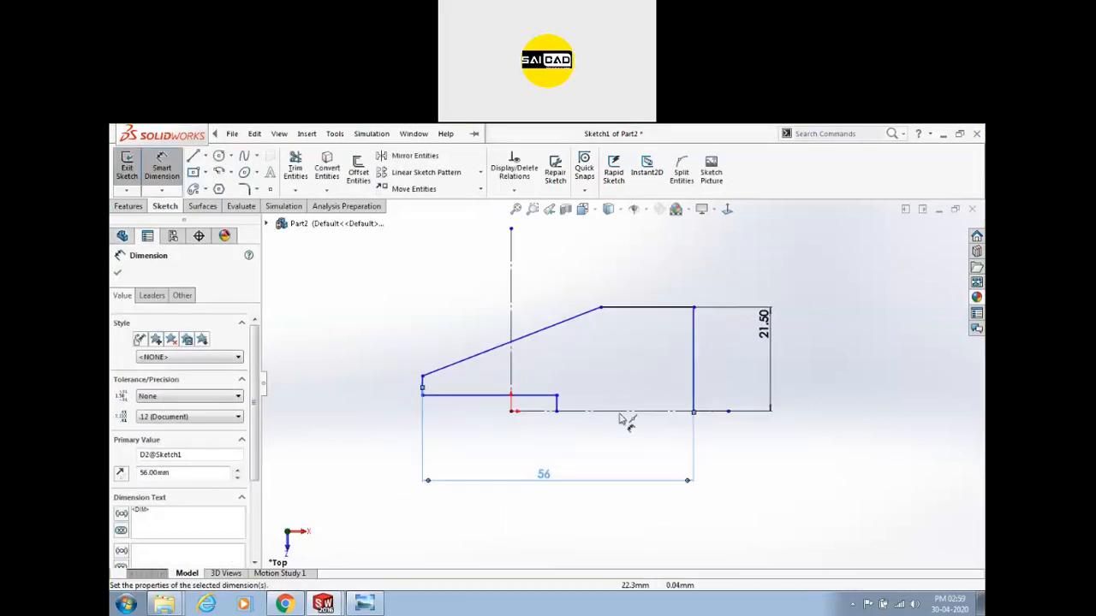
# Dimension the short horizontal line to 18 mm.
pyautogui.click(489, 396)
pyautogui.click(470, 450)
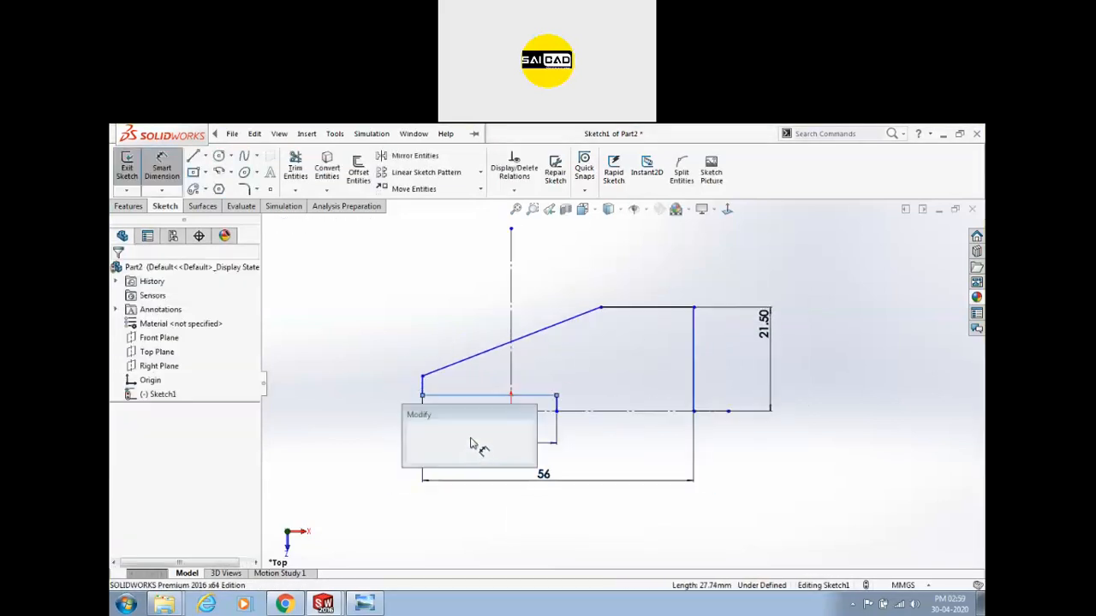
pyautogui.write('18')
pyautogui.press('Return')
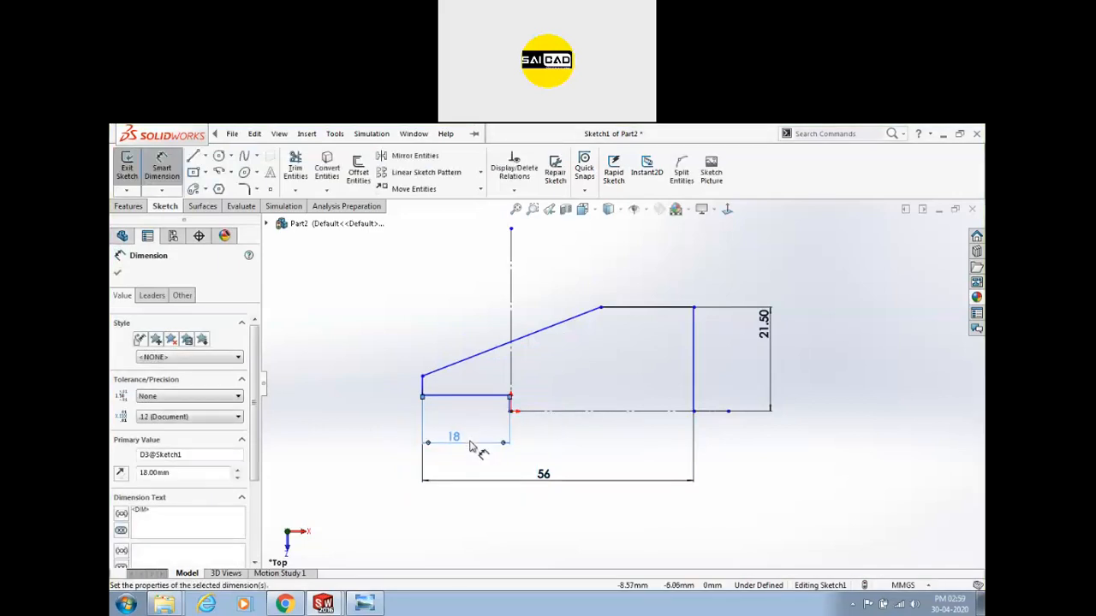
pyautogui.scroll(3, 470, 446)
# Dimension the step height from the baseline as 15, then edit it to 15/2 (7.50).
pyautogui.click(561, 369)
pyautogui.click(619, 394)
pyautogui.click(476, 403)
pyautogui.write('15')
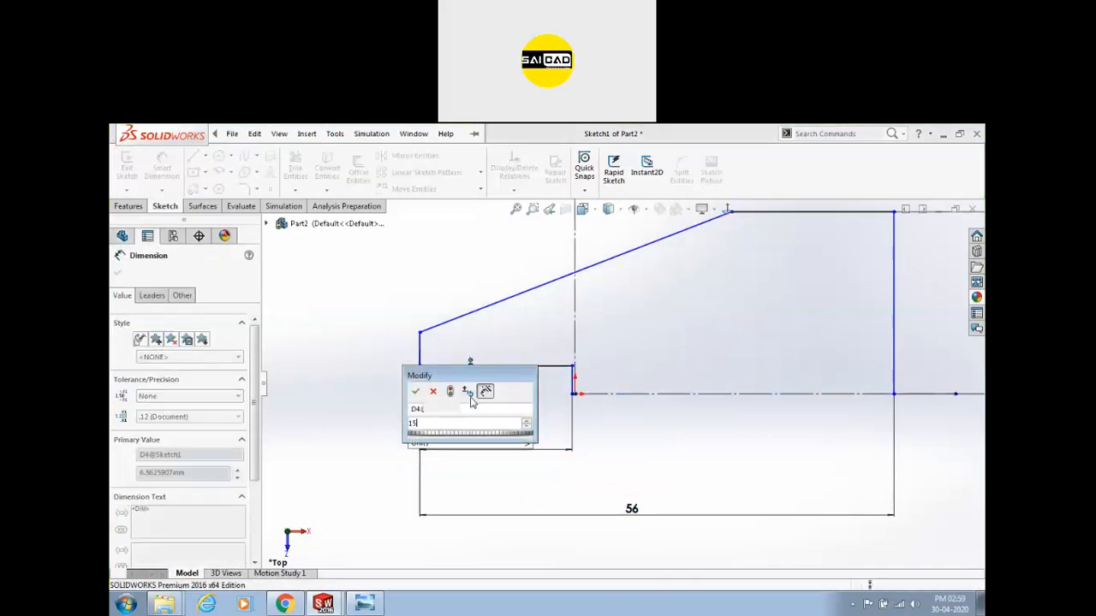
pyautogui.press('Return')
pyautogui.doubleClick(476, 406)
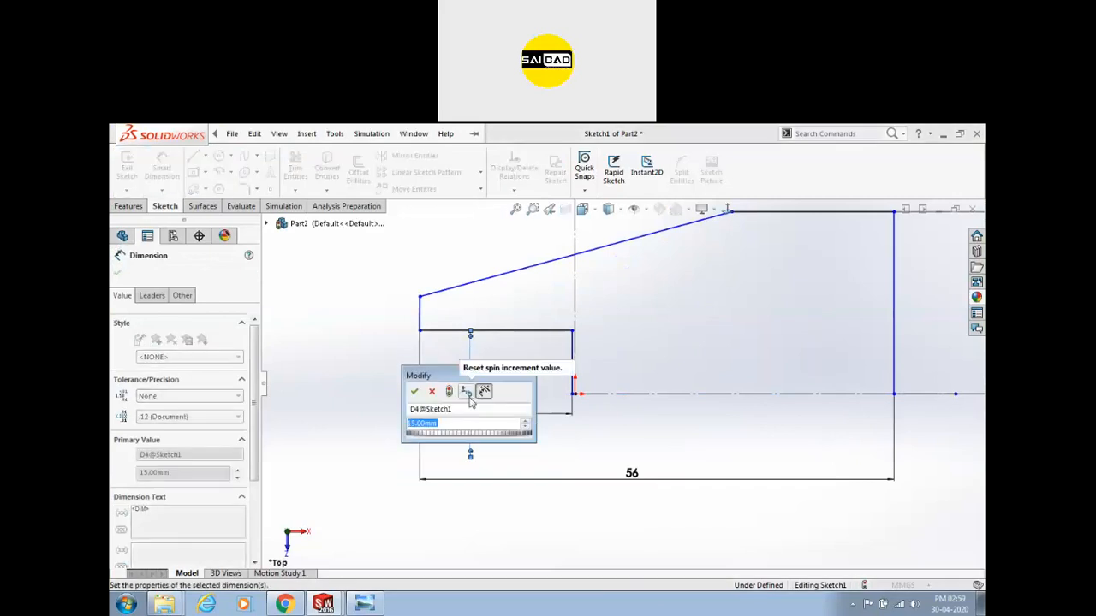
pyautogui.press('BackSpace')
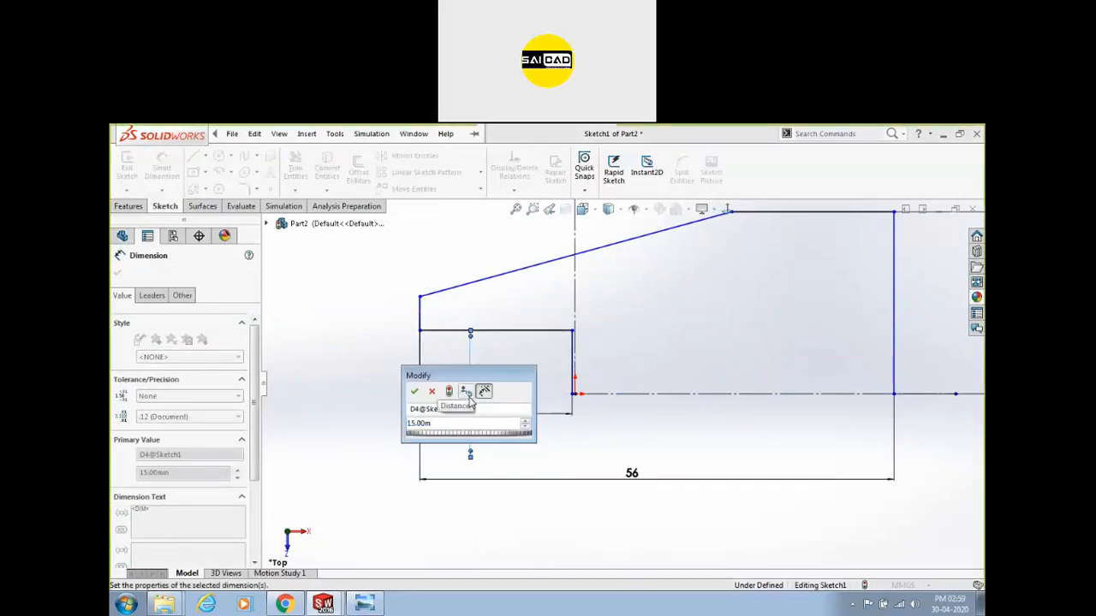
pyautogui.press('BackSpace')
pyautogui.write('/2')
pyautogui.press('Return')
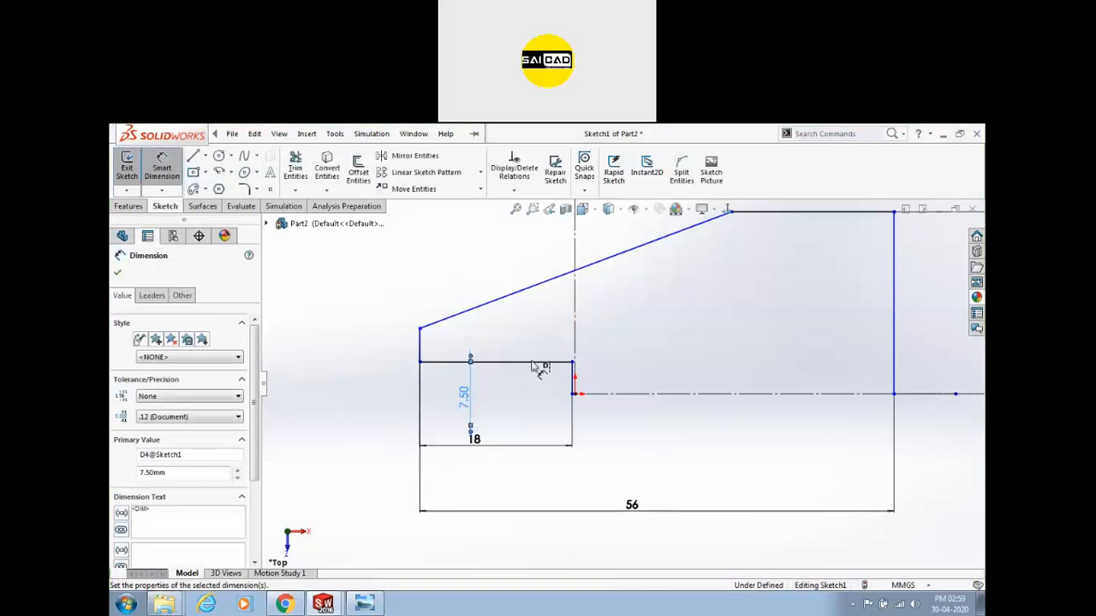
# Delete the 7.50 height dimension.
pyautogui.scroll(-2, 520, 431)
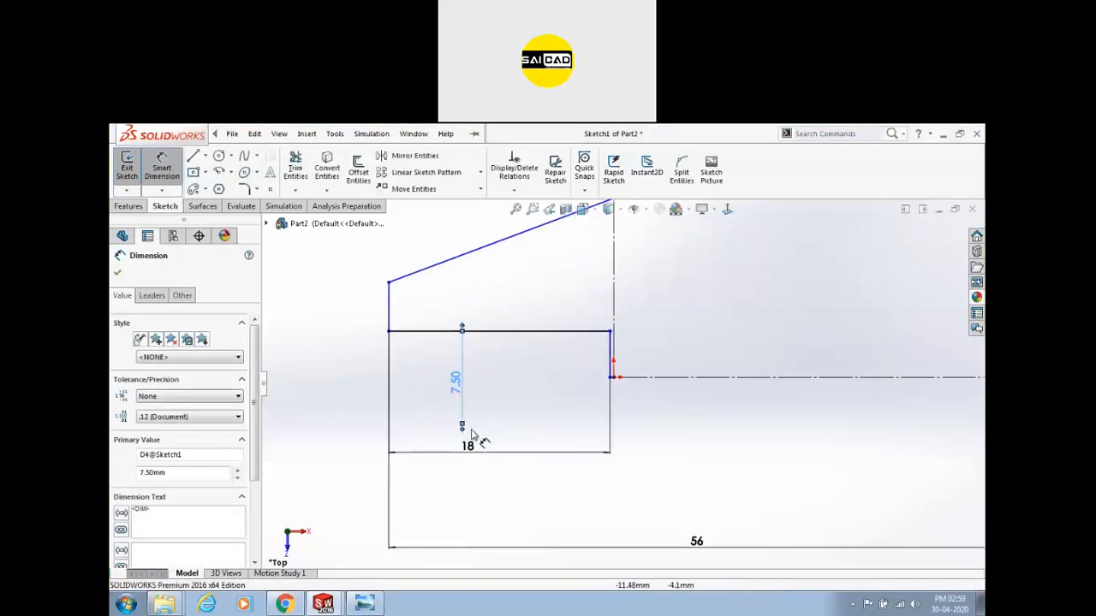
pyautogui.press('Escape')
pyautogui.click(459, 390)
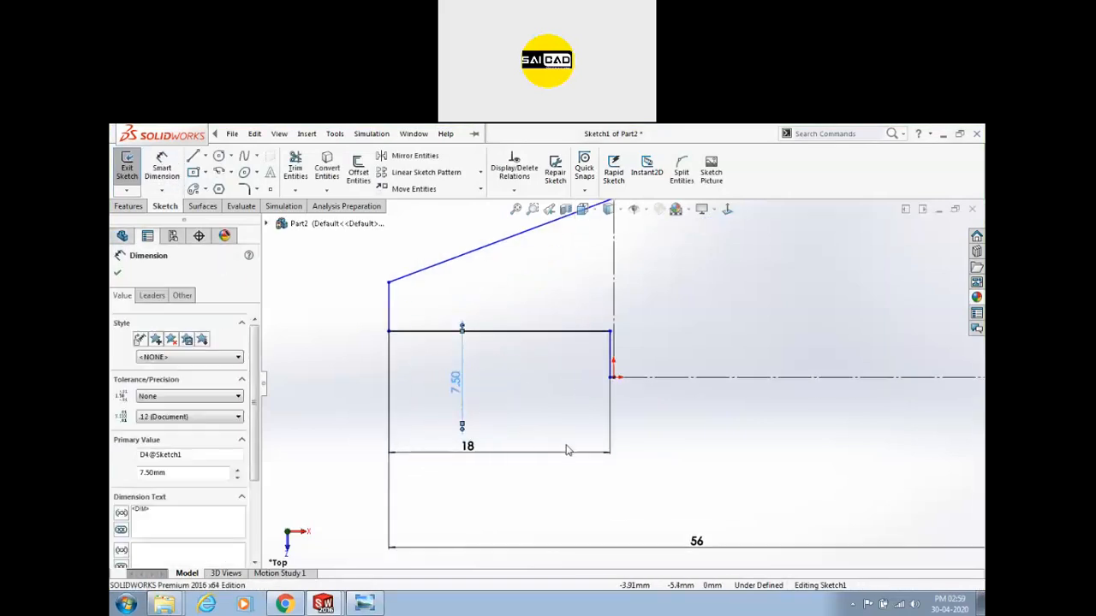
pyautogui.press('Delete')
# Dimension the inner horizontal line 7.5 mm above the centreline.
pyautogui.click(161, 166)
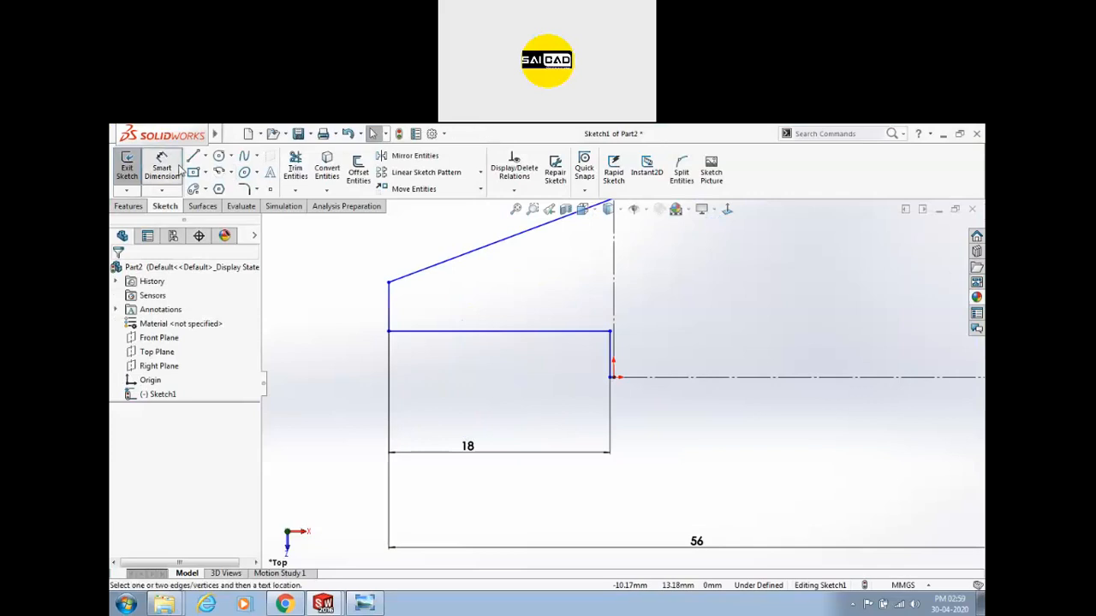
pyautogui.click(599, 333)
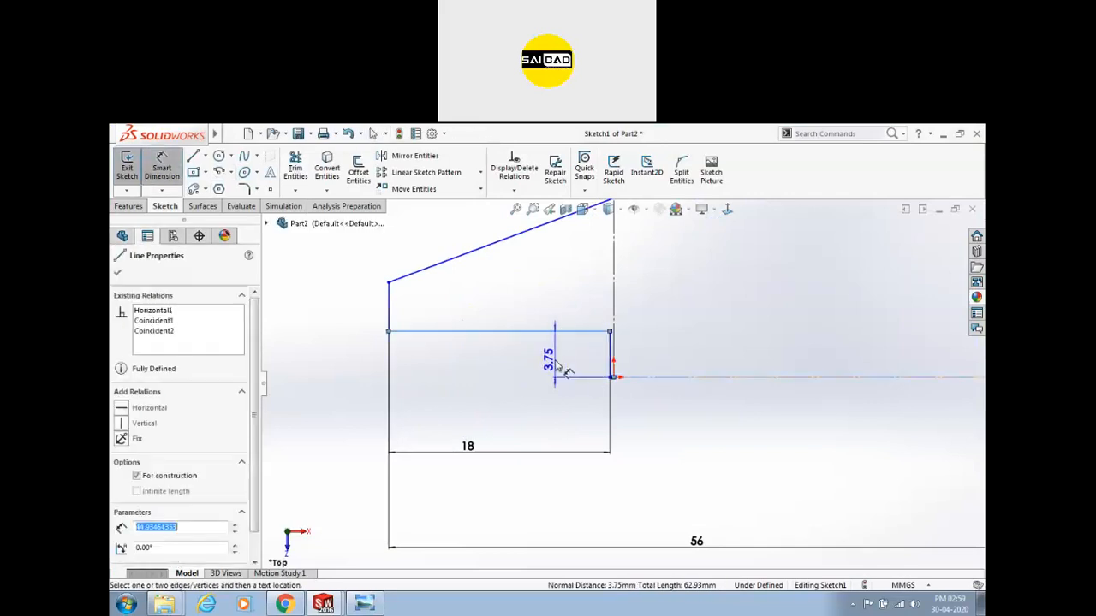
pyautogui.click(558, 367)
pyautogui.write('7.5')
pyautogui.press('Return')
pyautogui.press('z')
# Dimension the profile's left endpoint 12.50 mm from the centreline.
pyautogui.click(487, 300)
pyautogui.click(664, 379)
pyautogui.click(440, 333)
pyautogui.write('25/2')
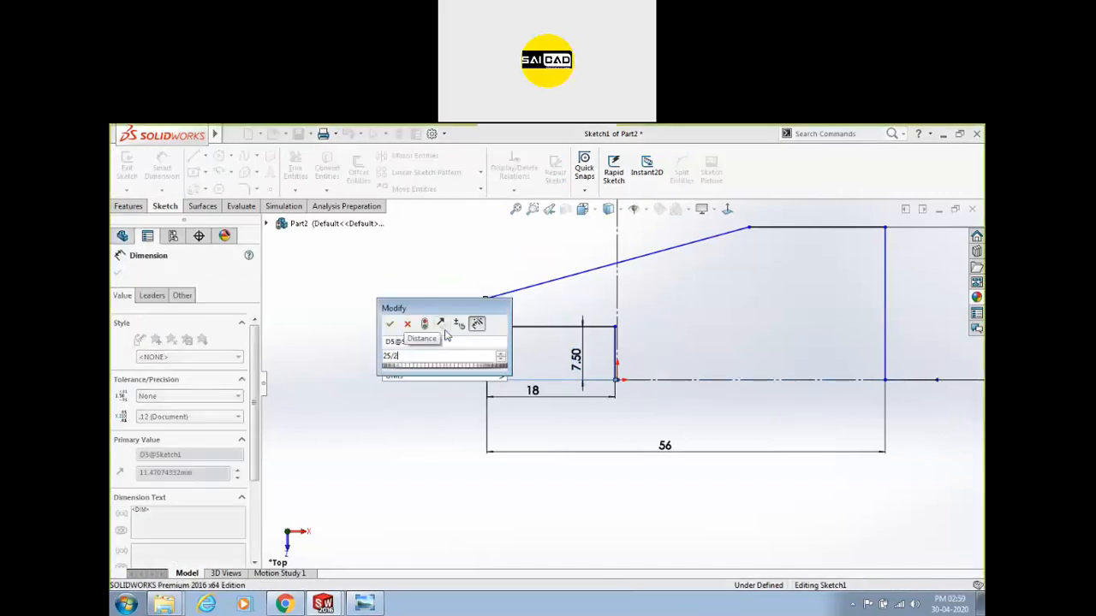
pyautogui.press('Return')
pyautogui.press('Escape')
# Move the 7.50 dimension left and the 18 dimension lower, then view the reference drawing.
pyautogui.moveTo(578, 360); pyautogui.dragTo(467, 355)
pyautogui.moveTo(535, 396); pyautogui.dragTo(535, 416)
pyautogui.click(445, 400)
pyautogui.scroll(2, 462, 402)
pyautogui.scroll(-2, 724, 349)
pyautogui.scroll(2, 604, 360)
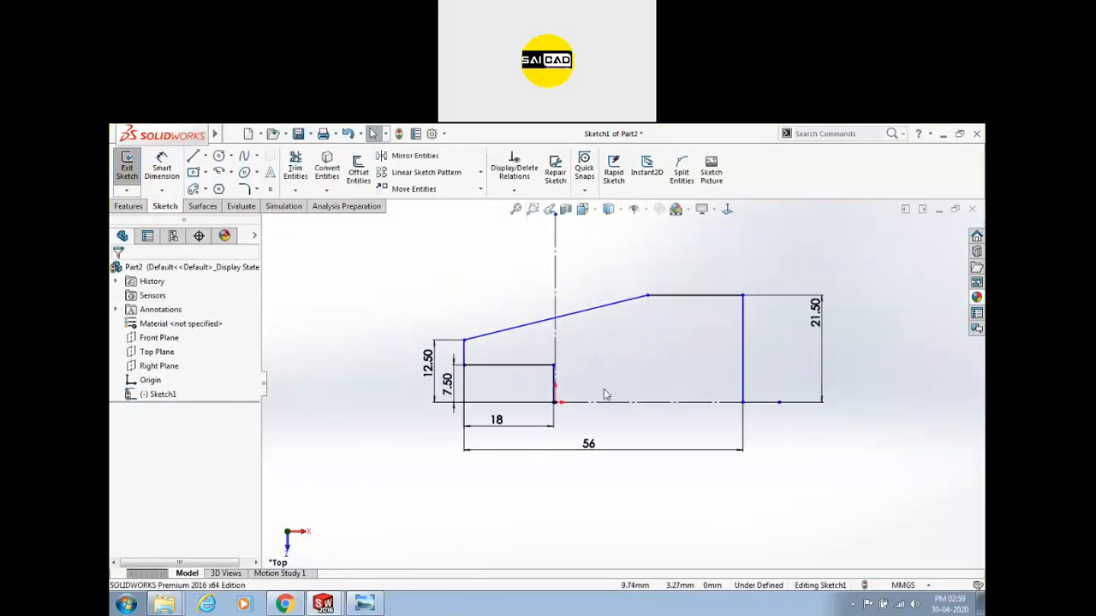
pyautogui.click(366, 604)
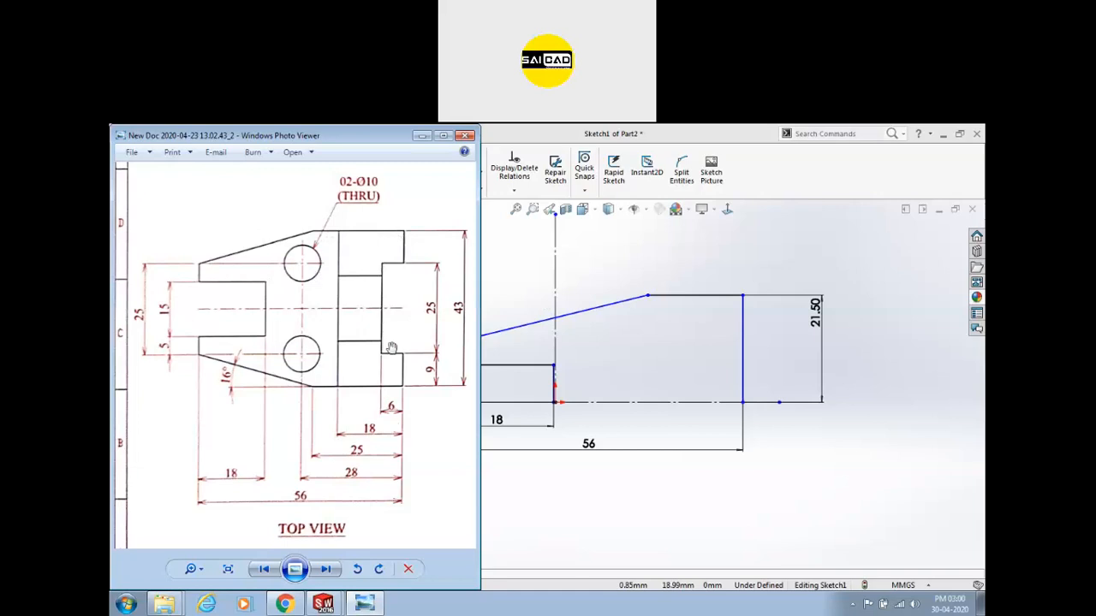
# Draw a short step line and a vertical down to the baseline, making the step line horizontal.
pyautogui.click(631, 377)
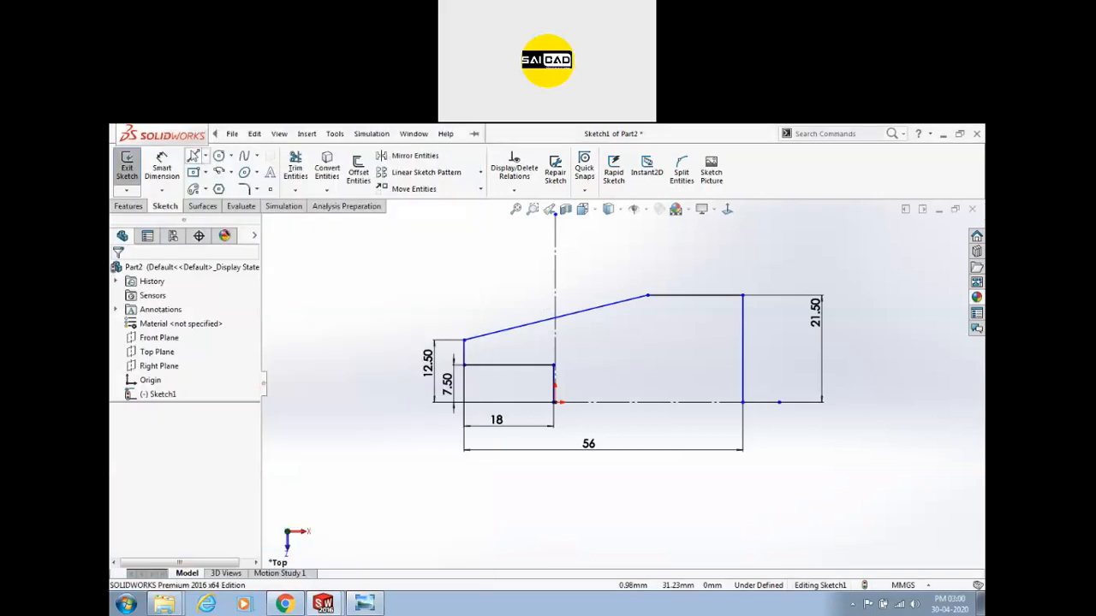
pyautogui.click(193, 156)
pyautogui.click(743, 326)
pyautogui.click(708, 329)
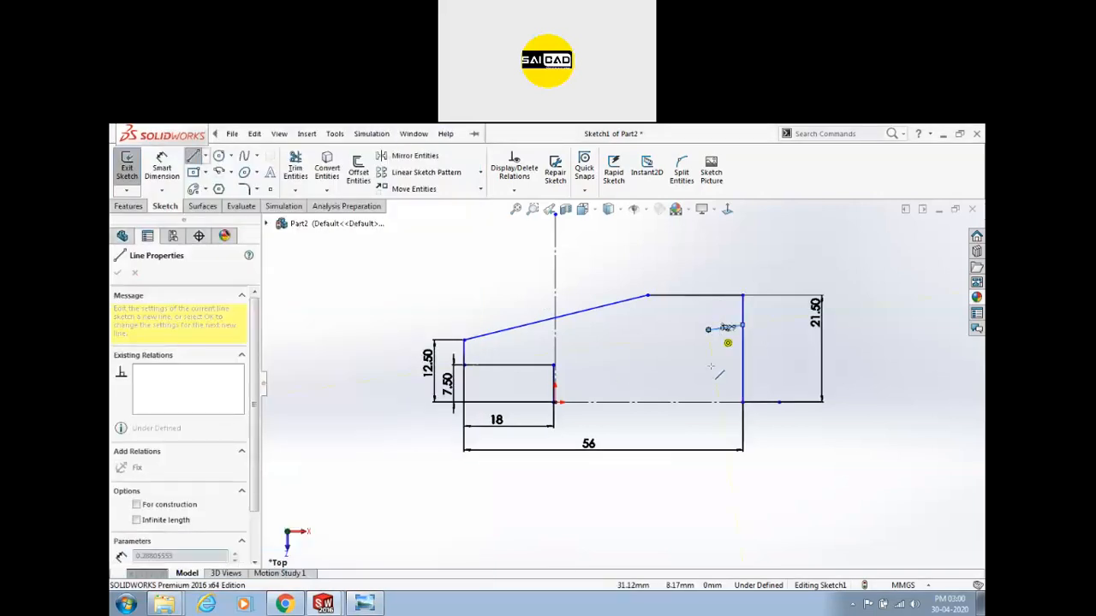
pyautogui.click(708, 401)
pyautogui.press('Escape')
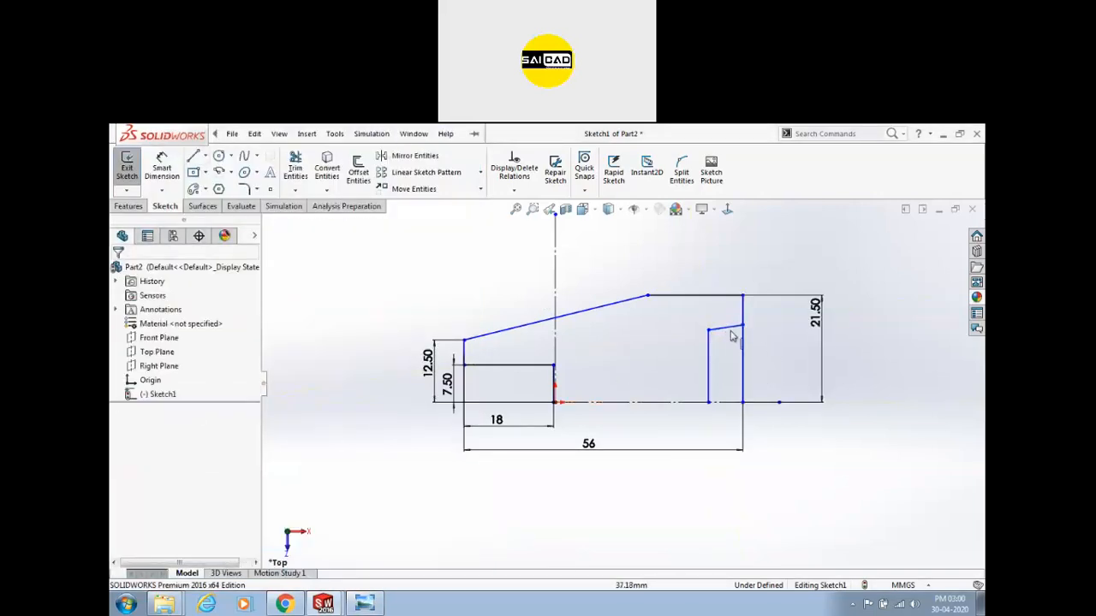
pyautogui.click(734, 328)
pyautogui.click(762, 290)
pyautogui.click(768, 369)
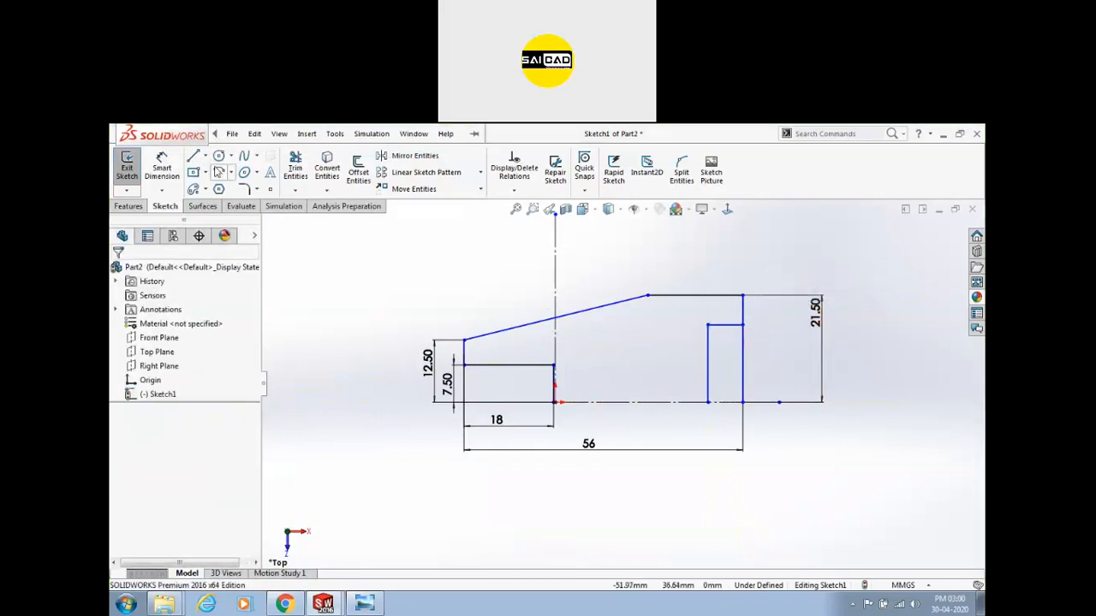
# Dimension the step height to 12.5 mm above the baseline.
pyautogui.click(164, 164)
pyautogui.click(733, 328)
pyautogui.click(738, 401)
pyautogui.click(786, 363)
pyautogui.write('12.5')
pyautogui.press('Return')
pyautogui.scroll(-3, 779, 368)
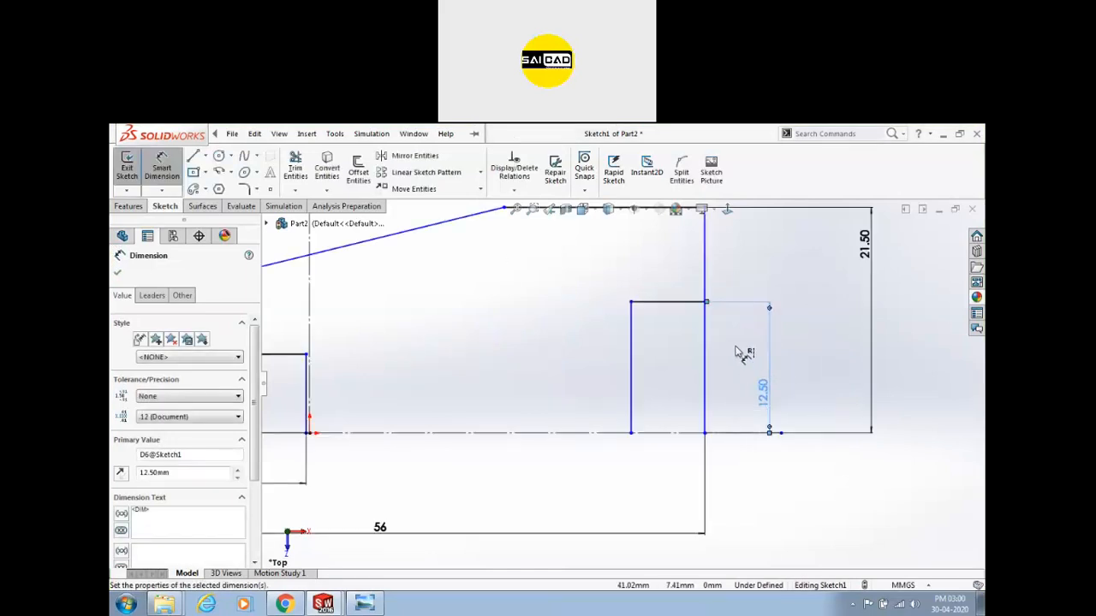
# Dimension the step's top line width to 6 mm.
pyautogui.click(655, 301)
pyautogui.click(660, 274)
pyautogui.press('Escape')
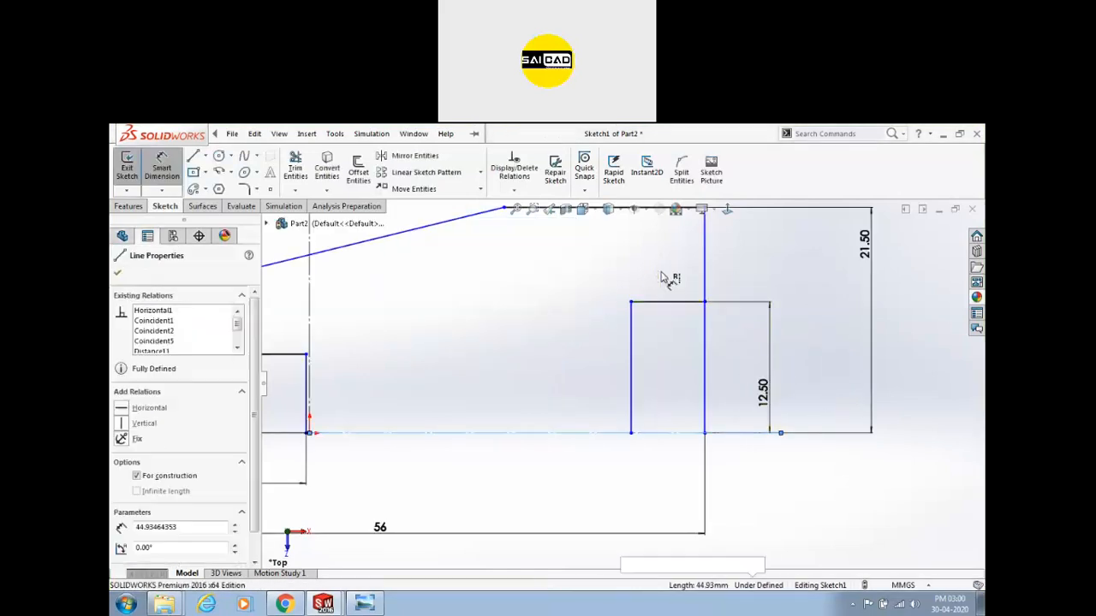
pyautogui.click(658, 301)
pyautogui.press('Escape')
pyautogui.click(658, 299)
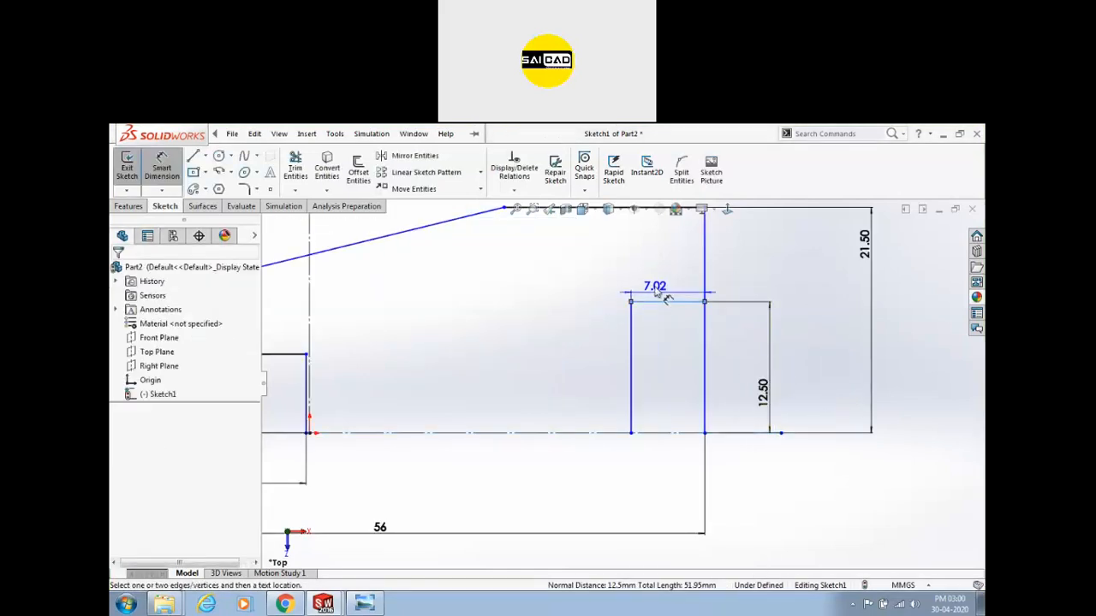
pyautogui.click(656, 289)
pyautogui.write('6')
pyautogui.press('Return')
pyautogui.press('Escape')
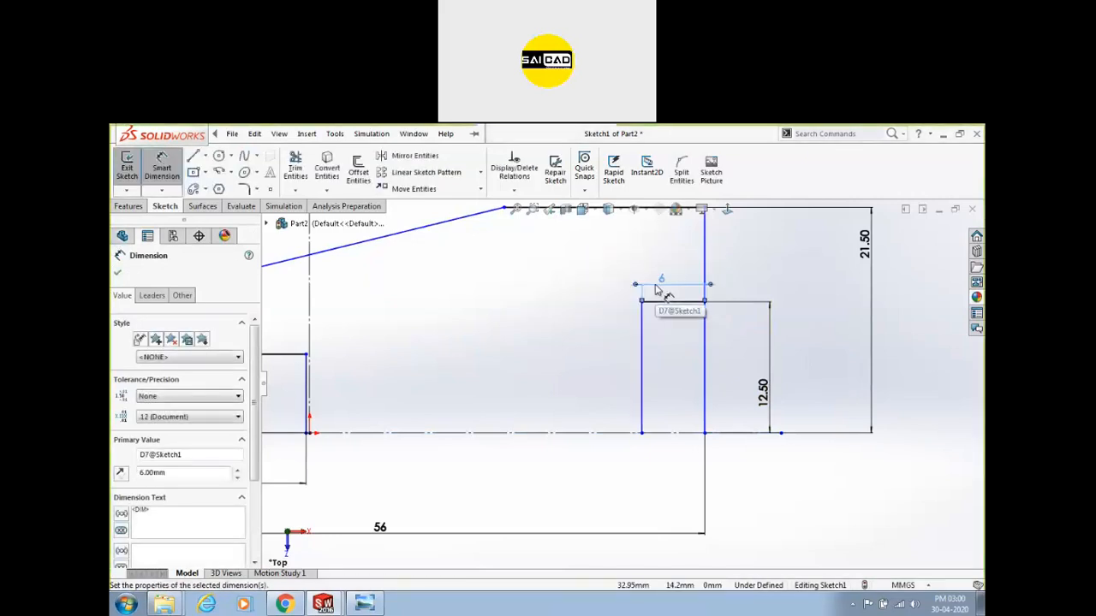
pyautogui.press('Escape')
# Trim away the outer right edge below the step.
pyautogui.scroll(2, 600, 368)
pyautogui.click(371, 134)
pyautogui.click(659, 370)
pyautogui.scroll(2, 665, 364)
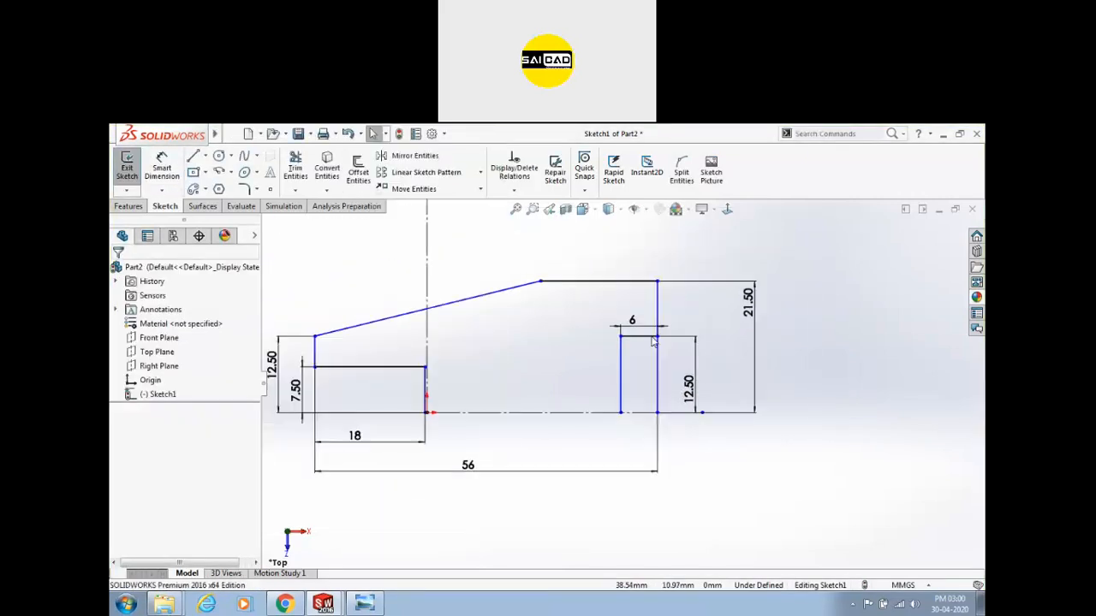
pyautogui.click(295, 166)
pyautogui.moveTo(655, 378); pyautogui.dragTo(702, 386)
pyautogui.scroll(3, 642, 394)
pyautogui.scroll(-2, 608, 399)
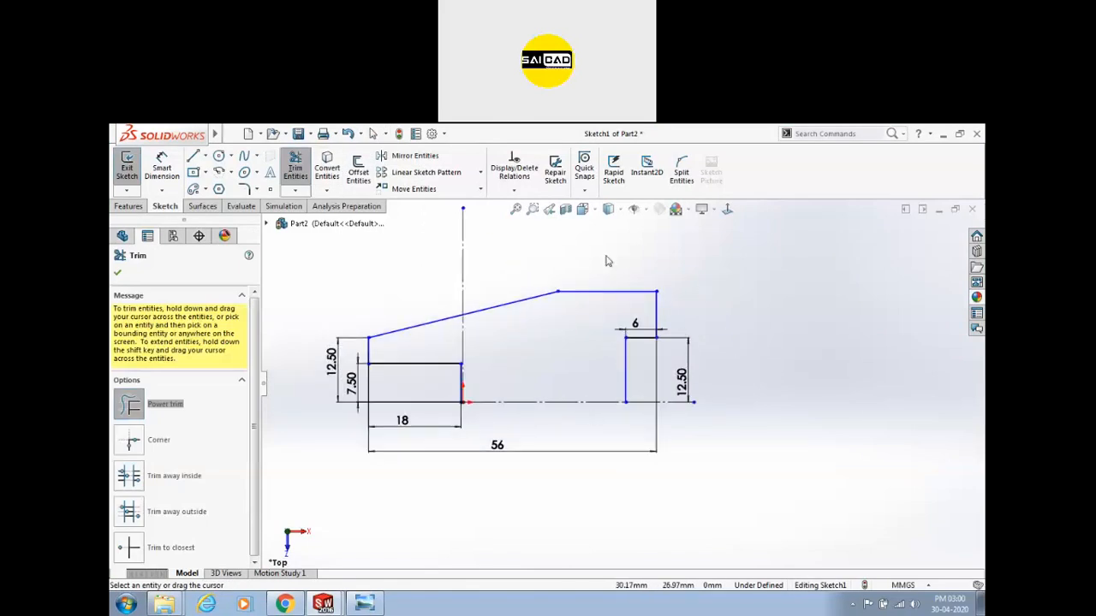
# Re-add the 21.50 mm height dimension on the outer right edge.
pyautogui.click(295, 166)
pyautogui.click(162, 167)
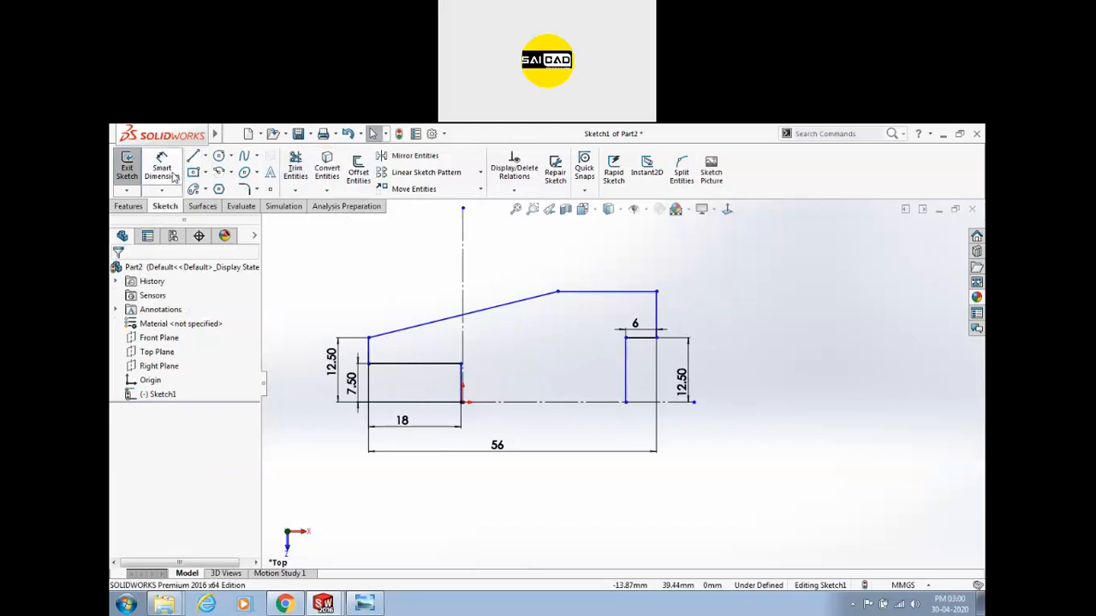
pyautogui.click(654, 299)
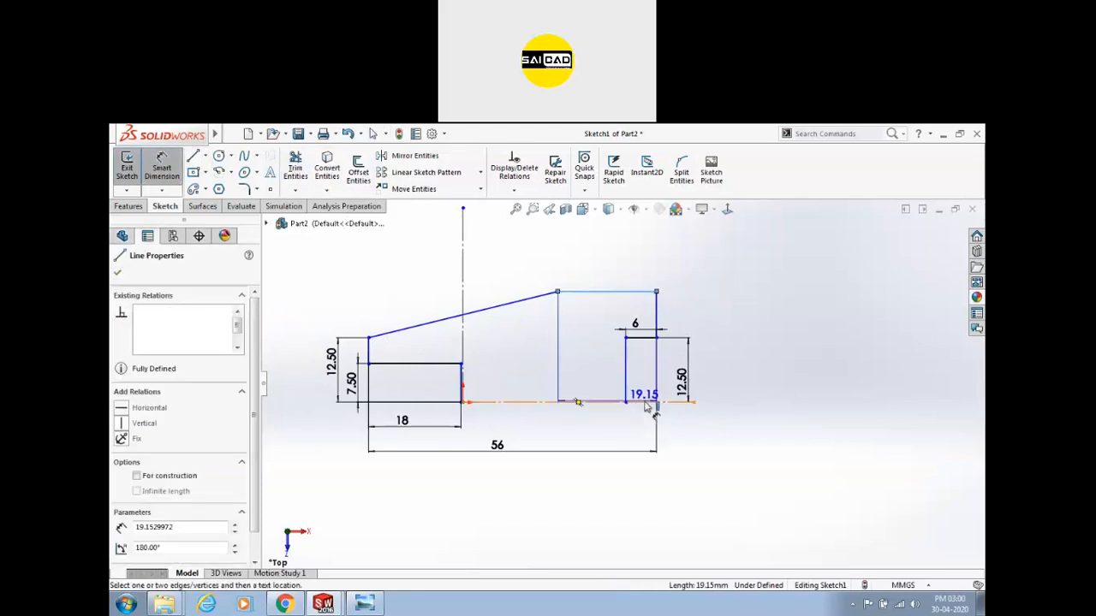
pyautogui.click(758, 368)
pyautogui.press('Return')
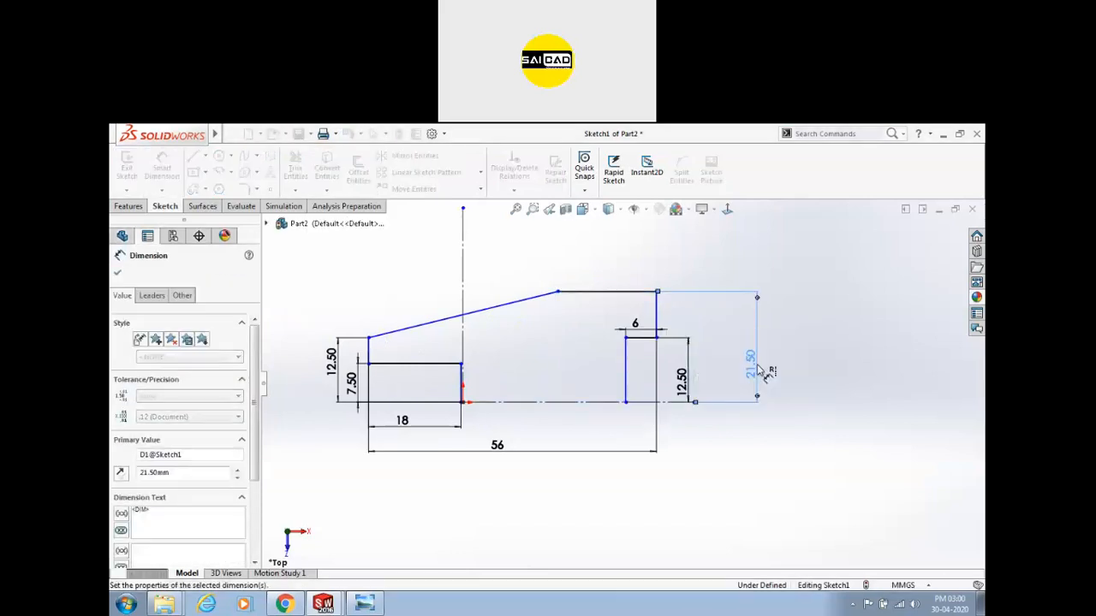
pyautogui.scroll(-2, 668, 373)
pyautogui.press('Escape')
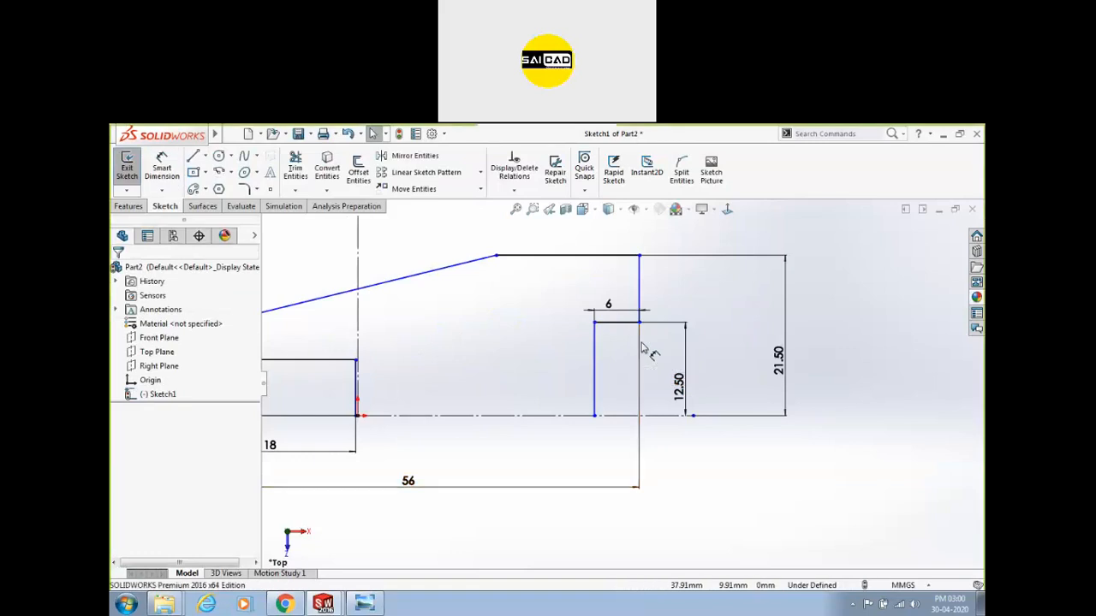
pyautogui.hotkey('ctrl', 'z')
pyautogui.hotkey('ctrl', 'y')
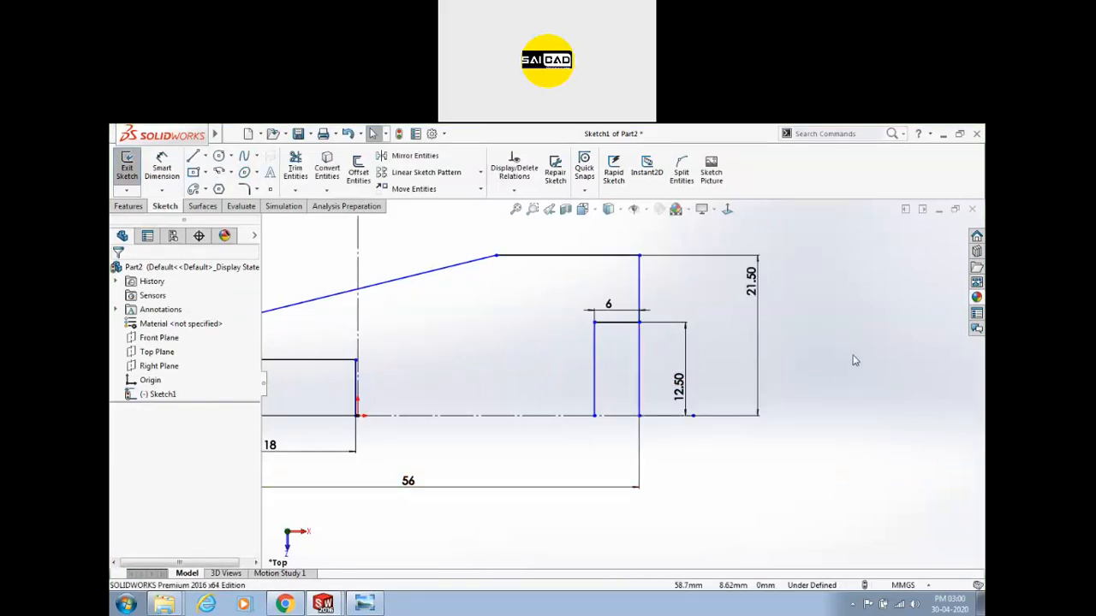
# Look for the Split Entities command via the toolbar and a 'split' command search.
pyautogui.click(682, 178)
pyautogui.rightClick(683, 178)
pyautogui.click(739, 164)
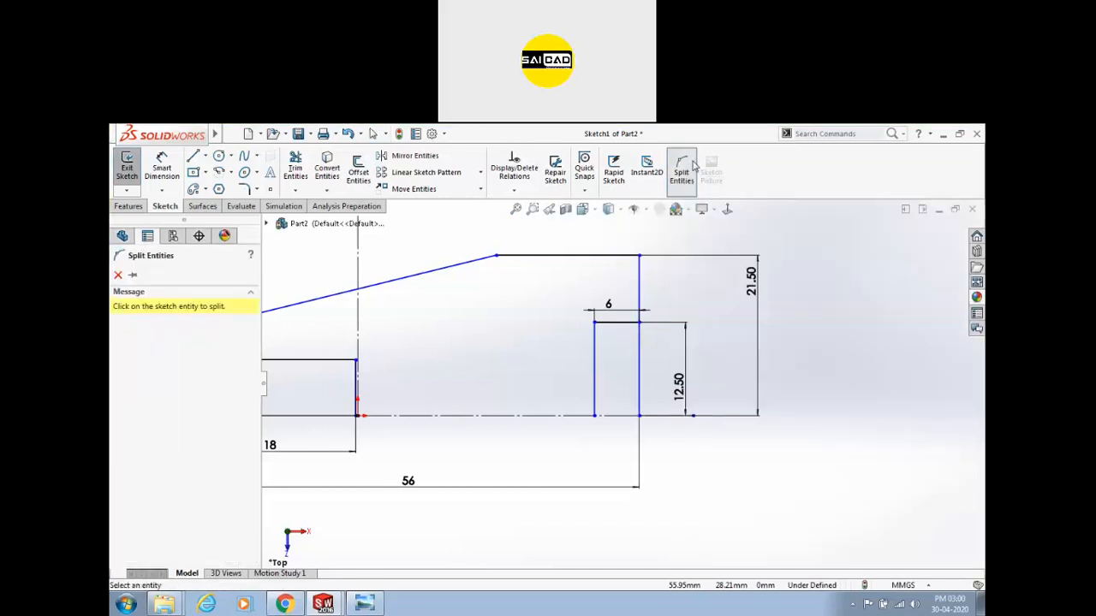
pyautogui.click(827, 135)
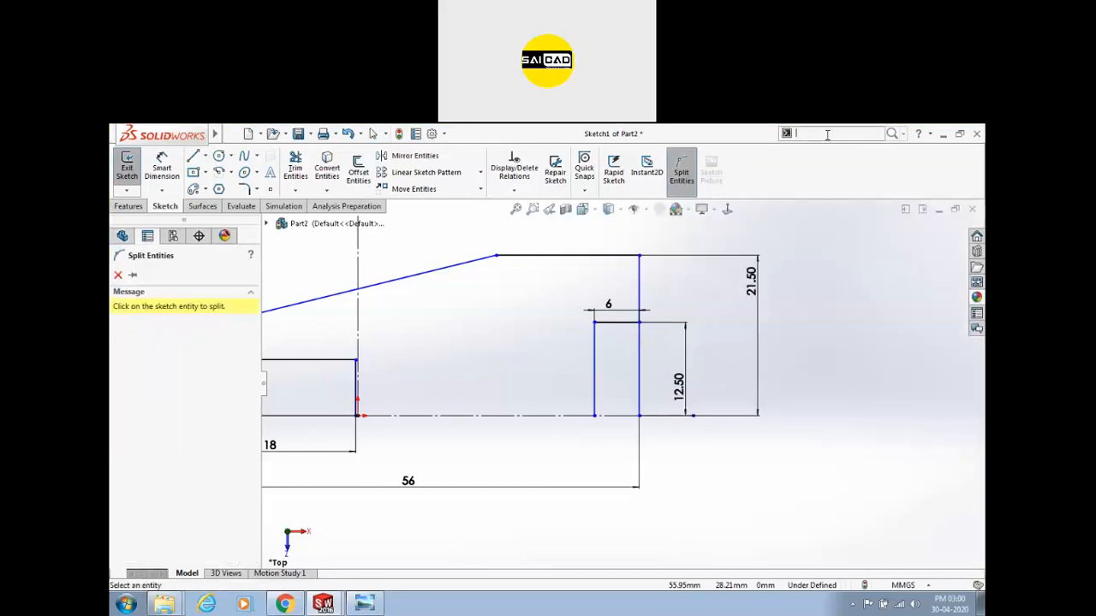
pyautogui.click(903, 134)
pyautogui.click(827, 161)
pyautogui.click(823, 135)
pyautogui.write('split')
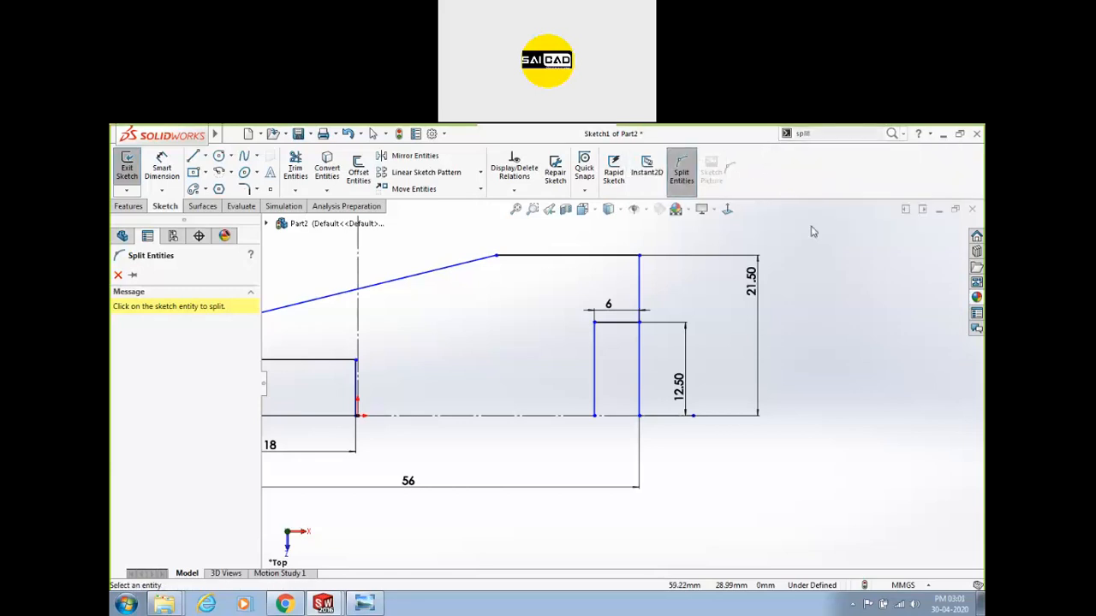
pyautogui.press('Escape')
pyautogui.rightClick(732, 168)
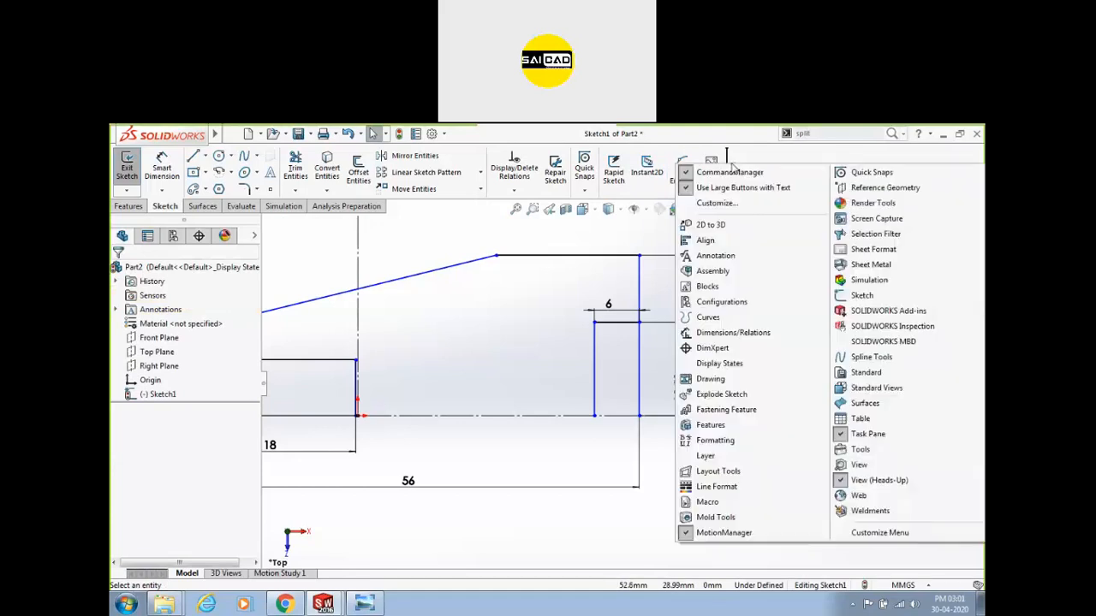
pyautogui.press('Escape')
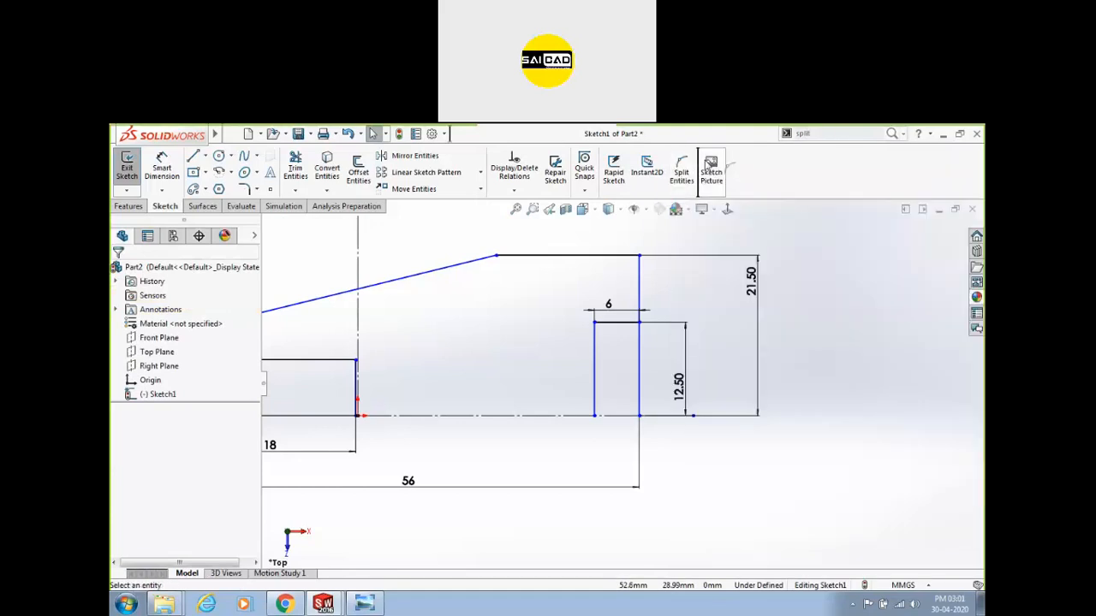
# Split the right vertical line and move the split point up to the 12.50 corner.
pyautogui.click(684, 172)
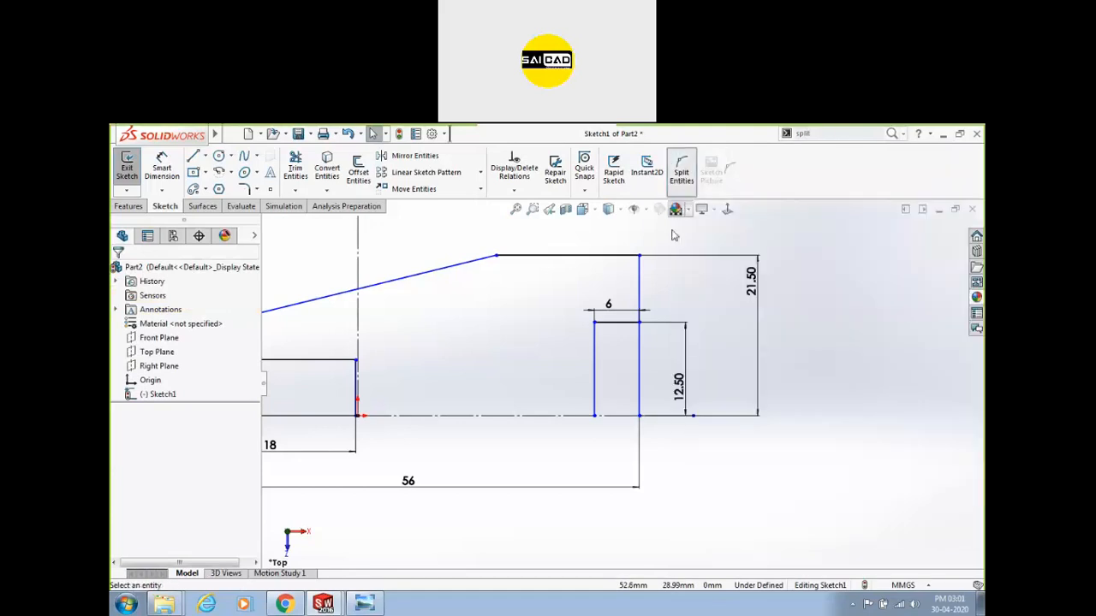
pyautogui.click(647, 344)
pyautogui.click(640, 364)
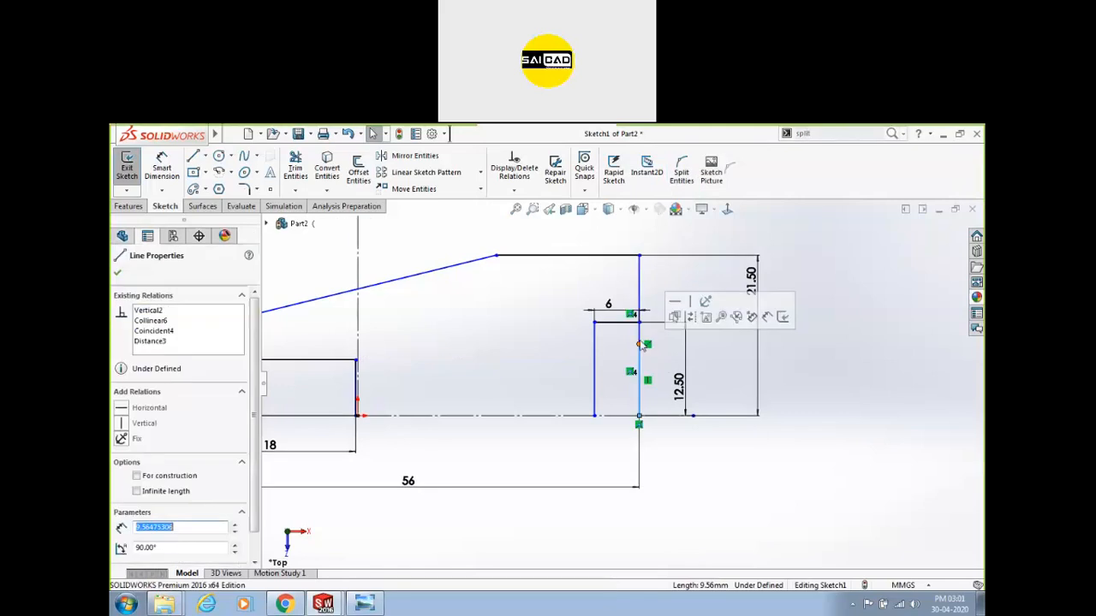
pyautogui.moveTo(640, 344); pyautogui.dragTo(641, 323)
pyautogui.click(637, 357)
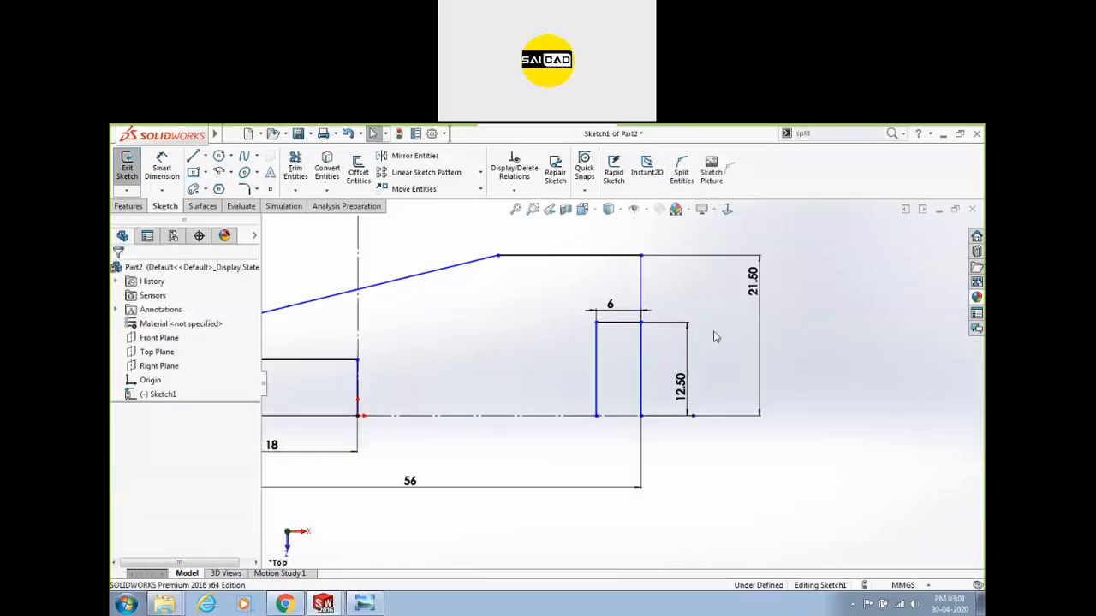
pyautogui.scroll(3, 706, 357)
pyautogui.scroll(-4, 701, 381)
pyautogui.scroll(4, 809, 317)
pyautogui.scroll(-1, 629, 321)
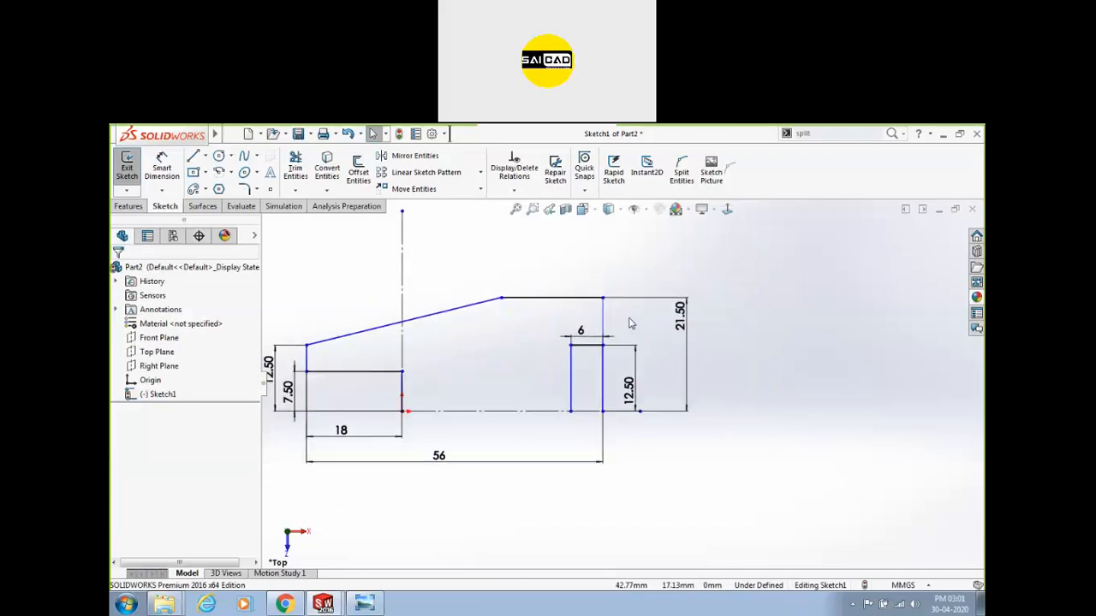
pyautogui.scroll(-2, 629, 323)
# Check the upper and lower parts of the split right edge.
pyautogui.click(602, 323)
pyautogui.scroll(2, 616, 343)
pyautogui.click(602, 414)
pyautogui.click(838, 413)
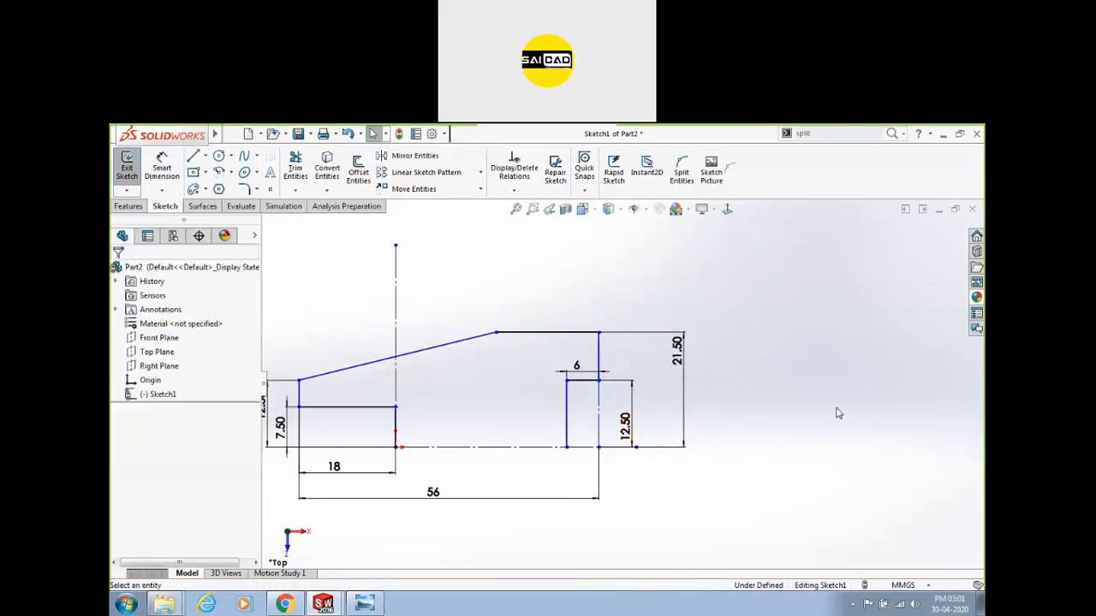
pyautogui.scroll(2, 640, 433)
pyautogui.scroll(-1, 611, 454)
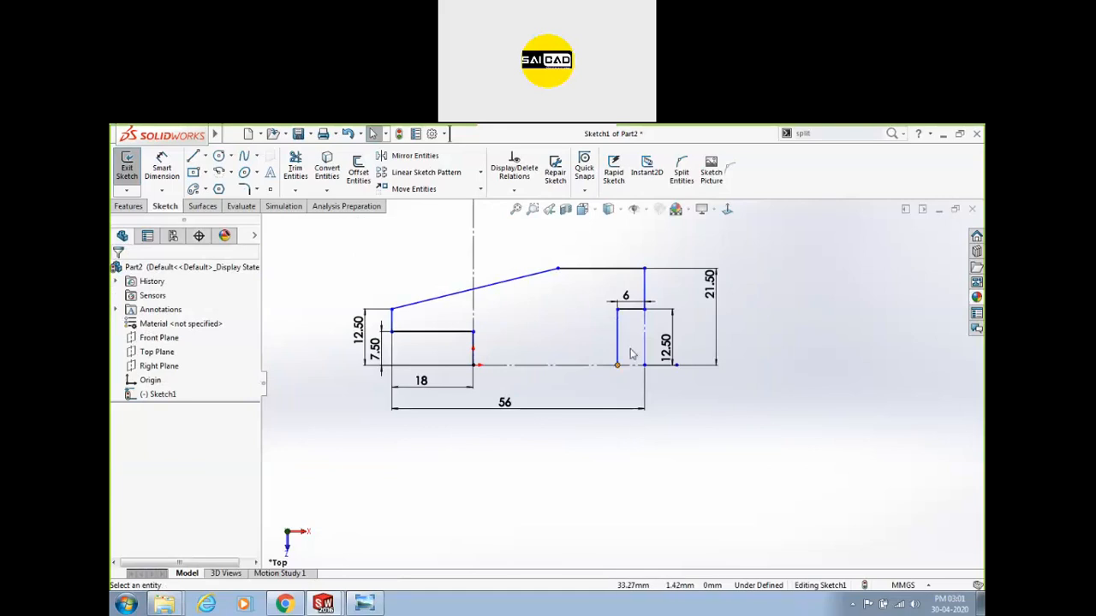
# Slide the slope's top endpoint left along the top edge and compare with the reference drawing.
pyautogui.click(476, 367)
pyautogui.press('Escape')
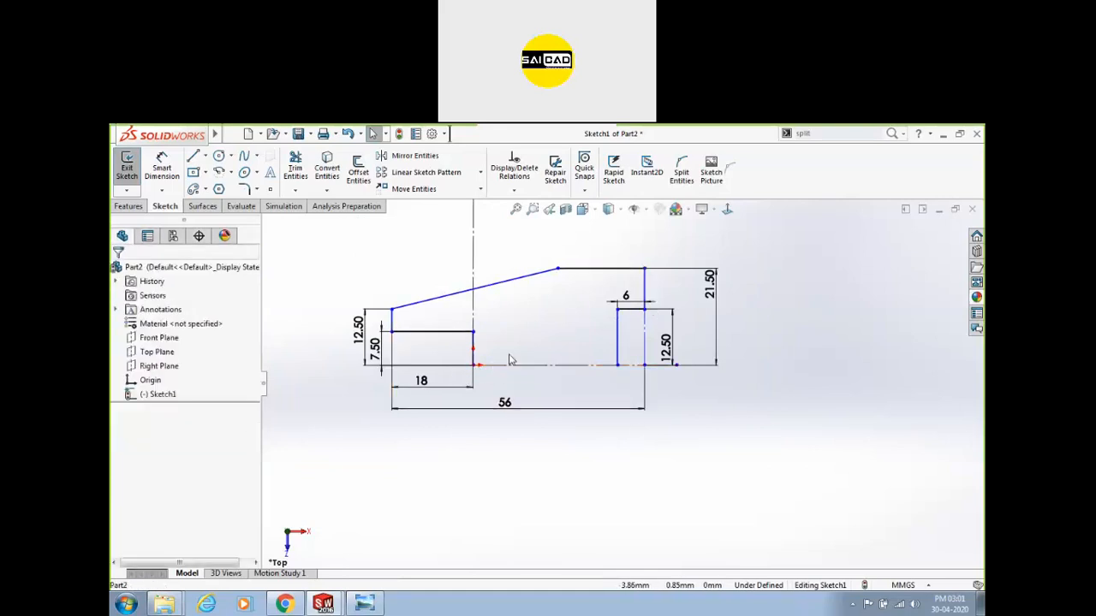
pyautogui.moveTo(558, 271)
pyautogui.mouseDown()
pyautogui.moveTo(568, 214)
pyautogui.moveTo(546, 261)
pyautogui.moveTo(519, 276)
pyautogui.moveTo(553, 270)
pyautogui.mouseUp()
pyautogui.press('Escape')
pyautogui.scroll(3, 634, 404)
pyautogui.scroll(-3, 532, 402)
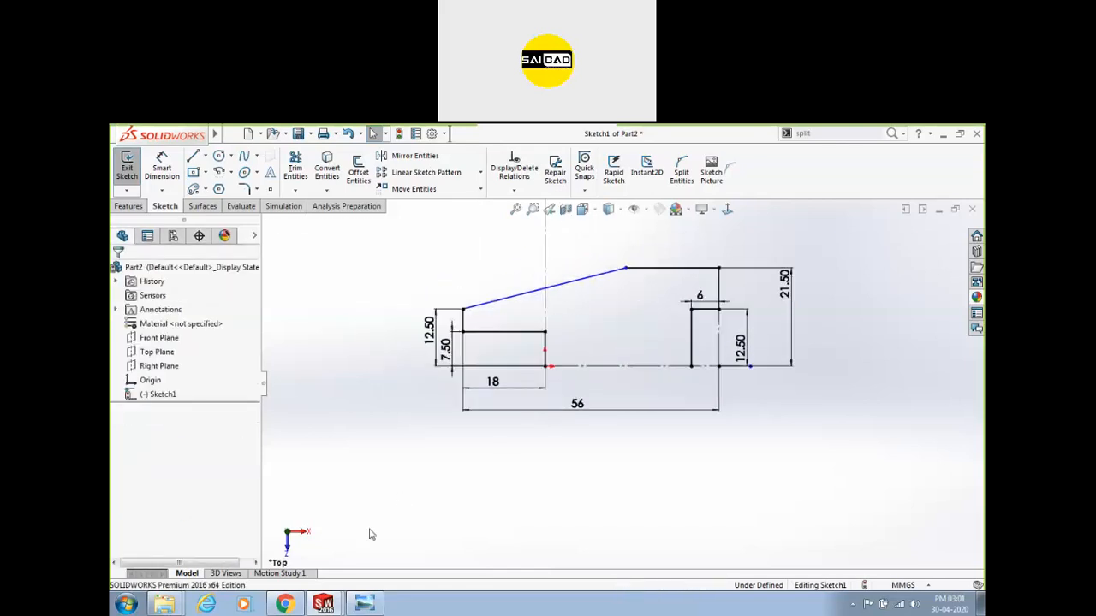
pyautogui.click(374, 605)
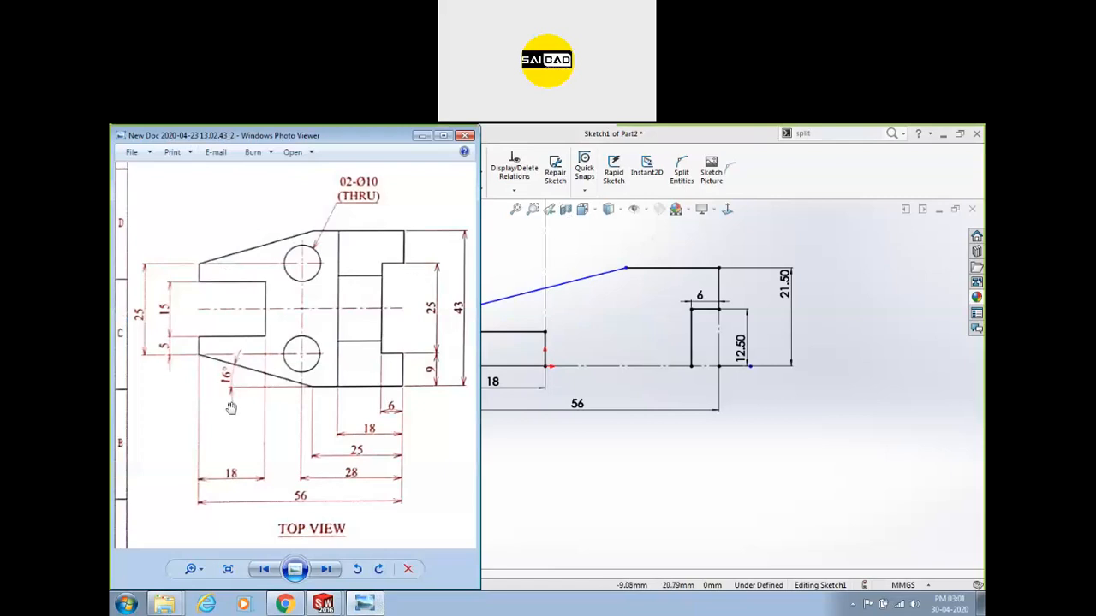
# Add a 16° angle dimension between the sloped edge and the top edge.
pyautogui.click(563, 259)
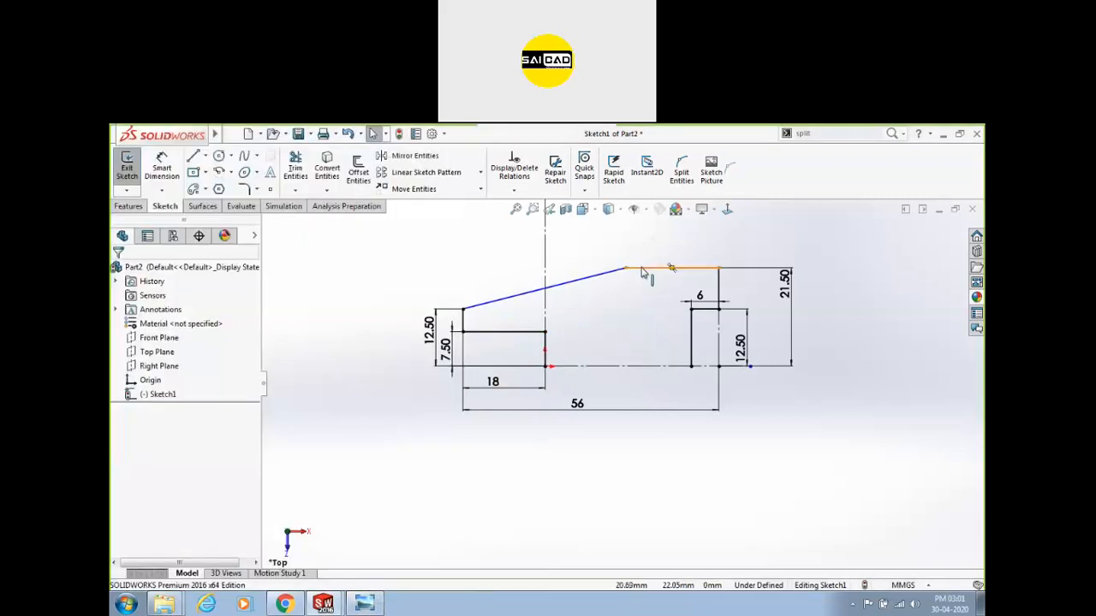
pyautogui.click(161, 167)
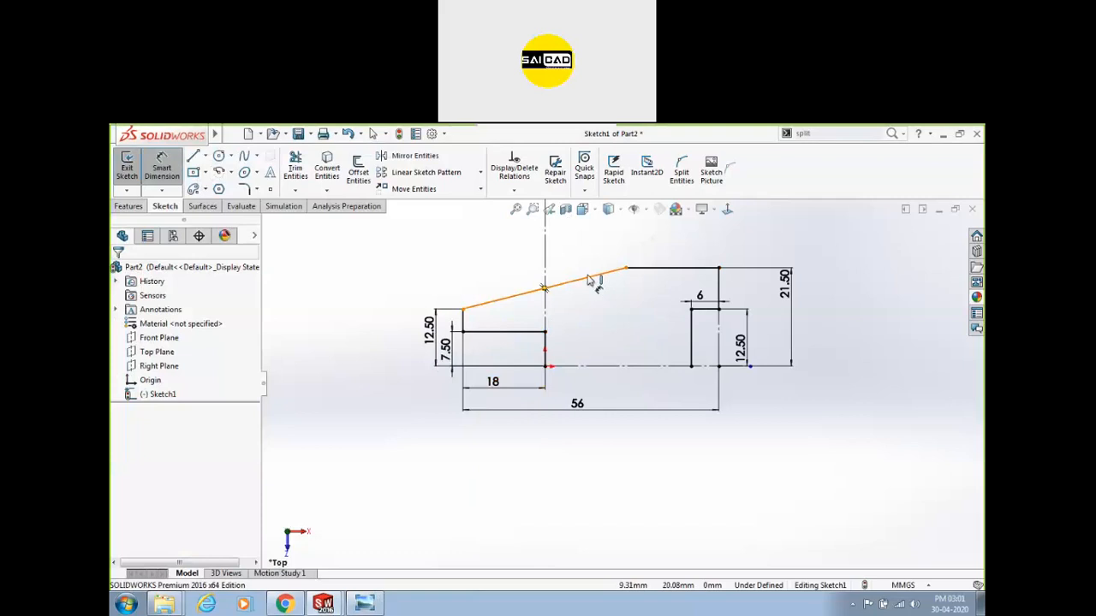
pyautogui.click(590, 281)
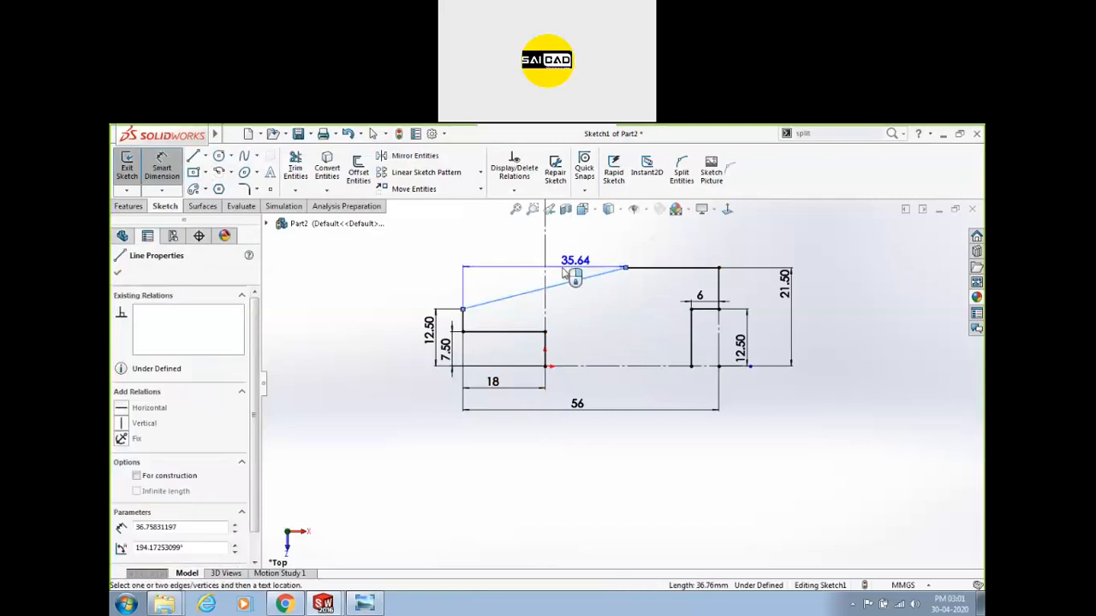
pyautogui.click(650, 272)
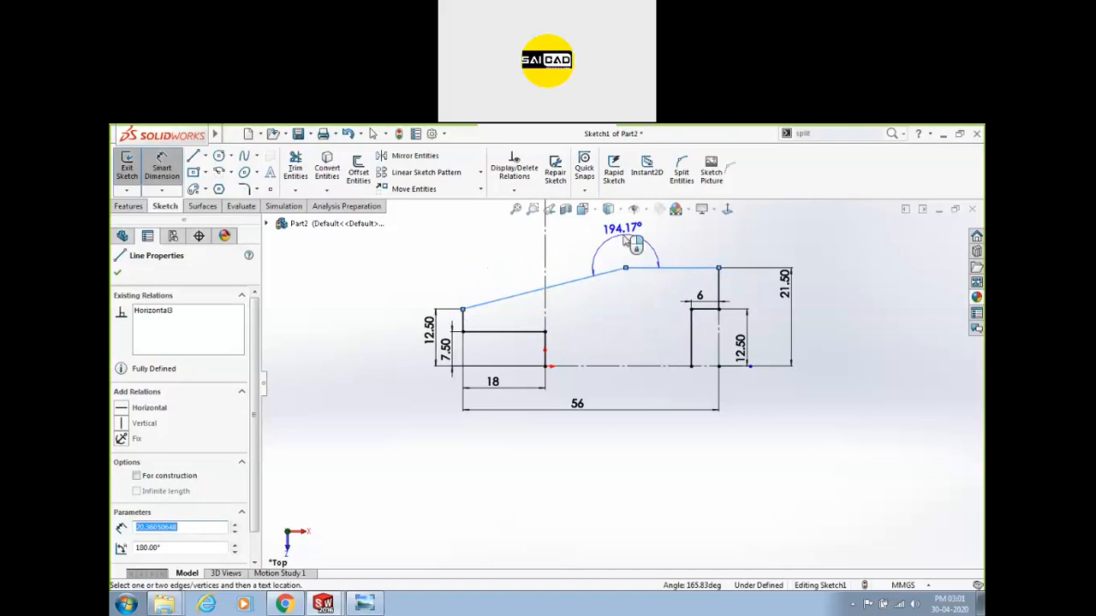
pyautogui.click(524, 285)
pyautogui.write('16')
pyautogui.press('Return')
# Slide the 16° label along the sloped edge and bring the reference drawing to the front.
pyautogui.scroll(-2, 519, 302)
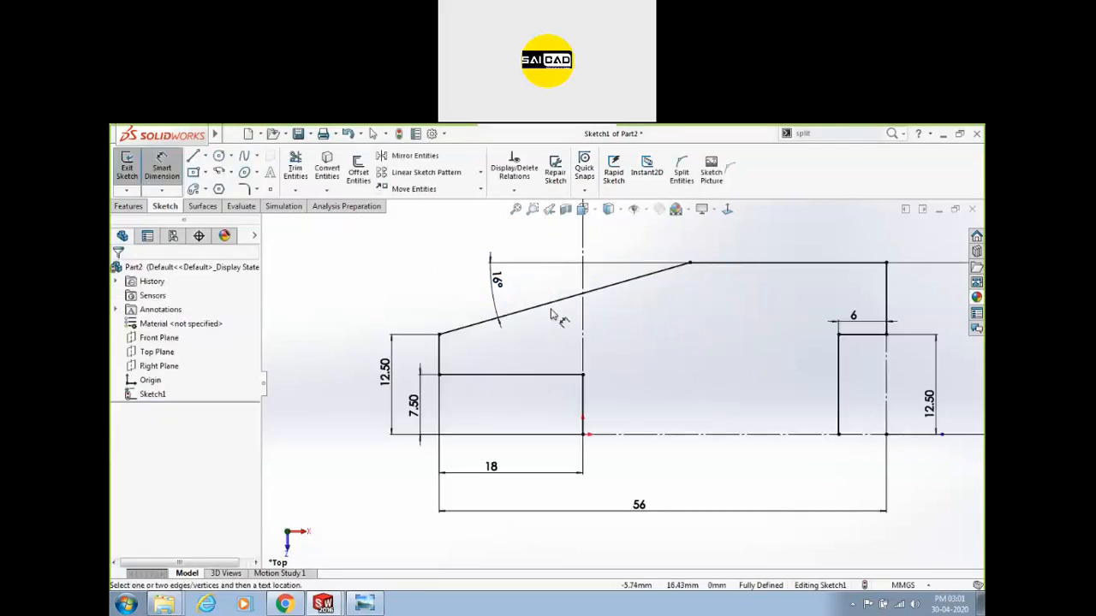
pyautogui.rightClick(632, 314)
pyautogui.click(651, 356)
pyautogui.moveTo(527, 291); pyautogui.dragTo(563, 291)
pyautogui.click(432, 341)
pyautogui.scroll(2, 432, 341)
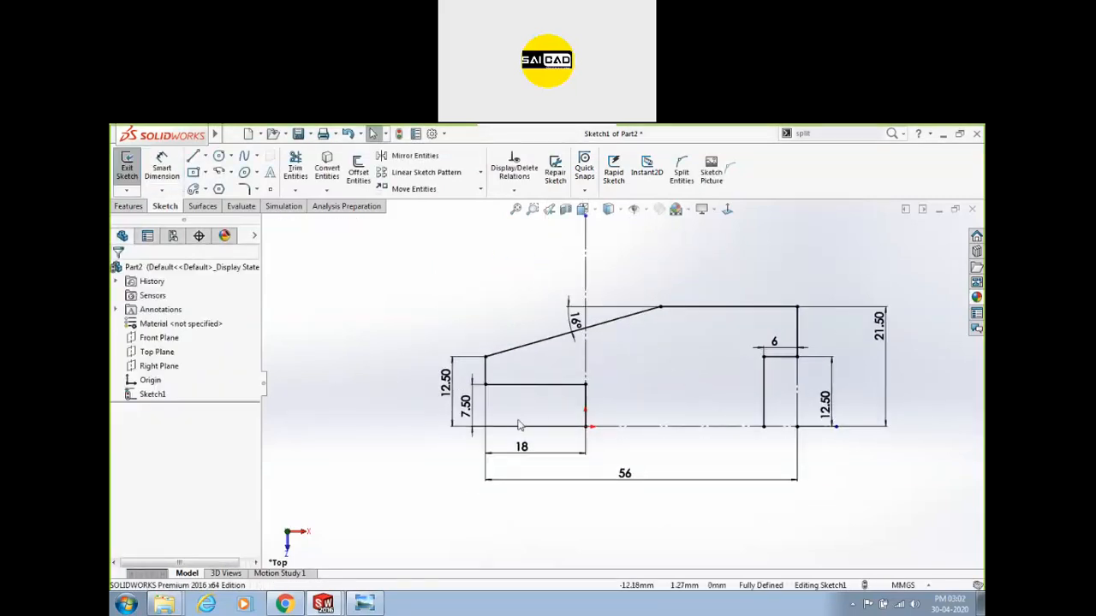
pyautogui.click(364, 605)
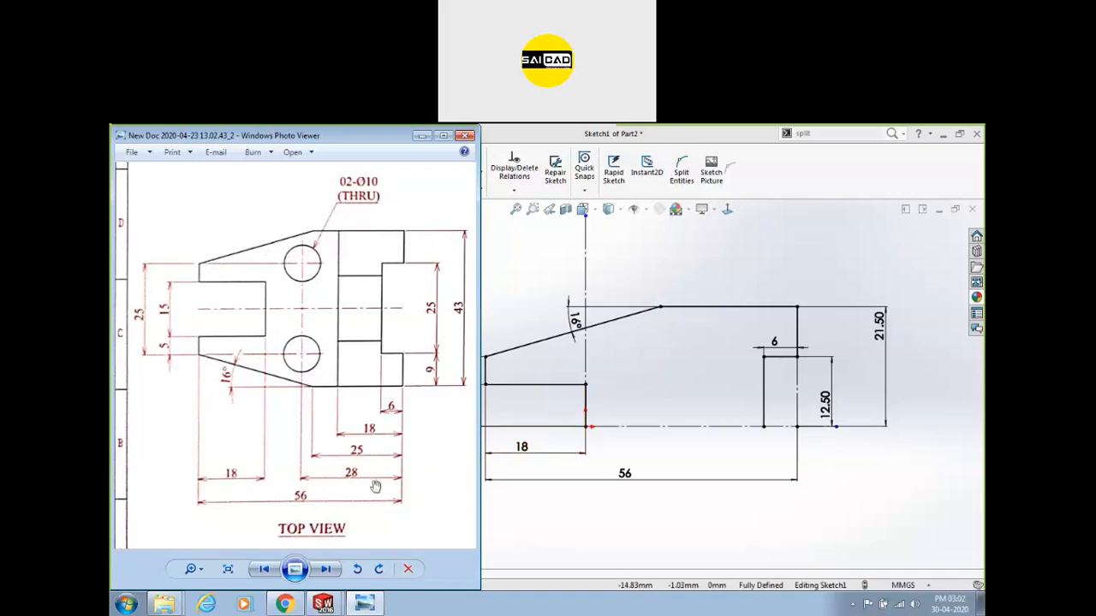
# Draw a vertical line from the top edge down to the bottom edge.
pyautogui.click(728, 347)
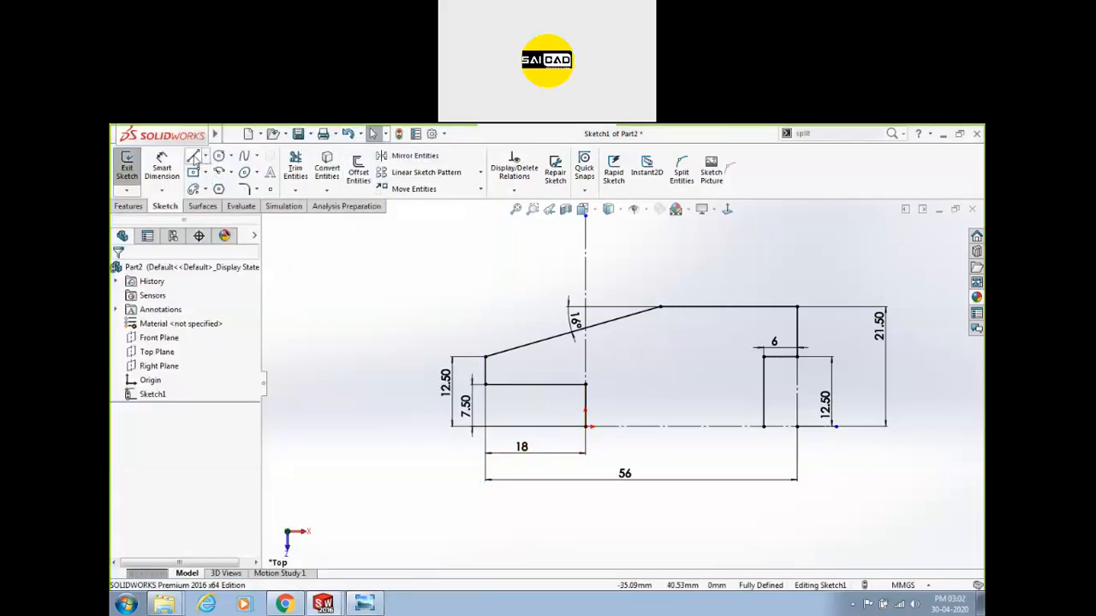
pyautogui.click(193, 156)
pyautogui.click(711, 307)
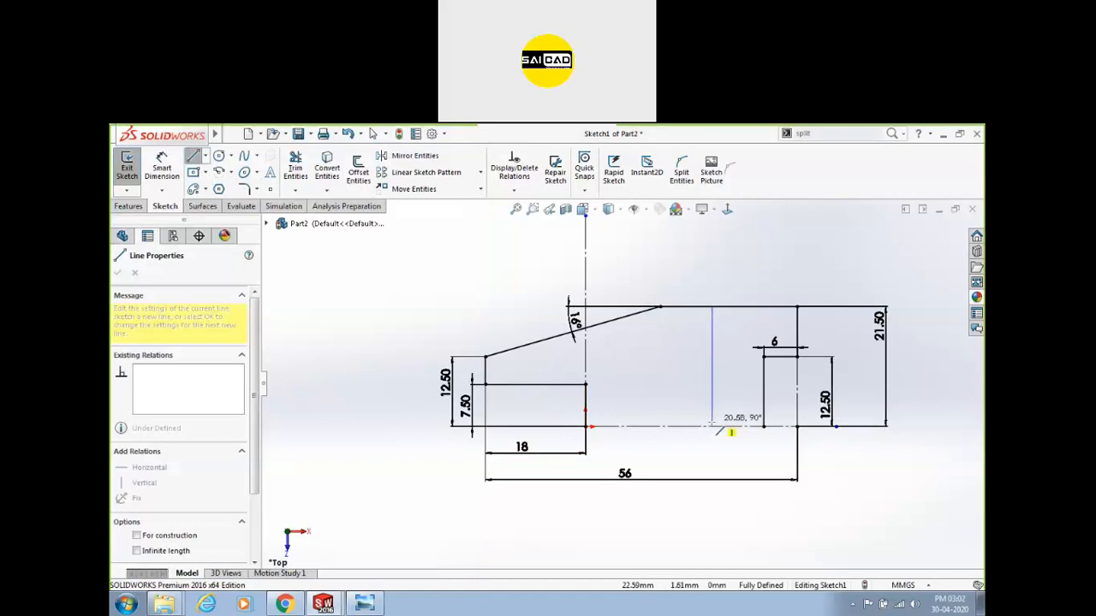
pyautogui.click(717, 433)
pyautogui.press('Escape')
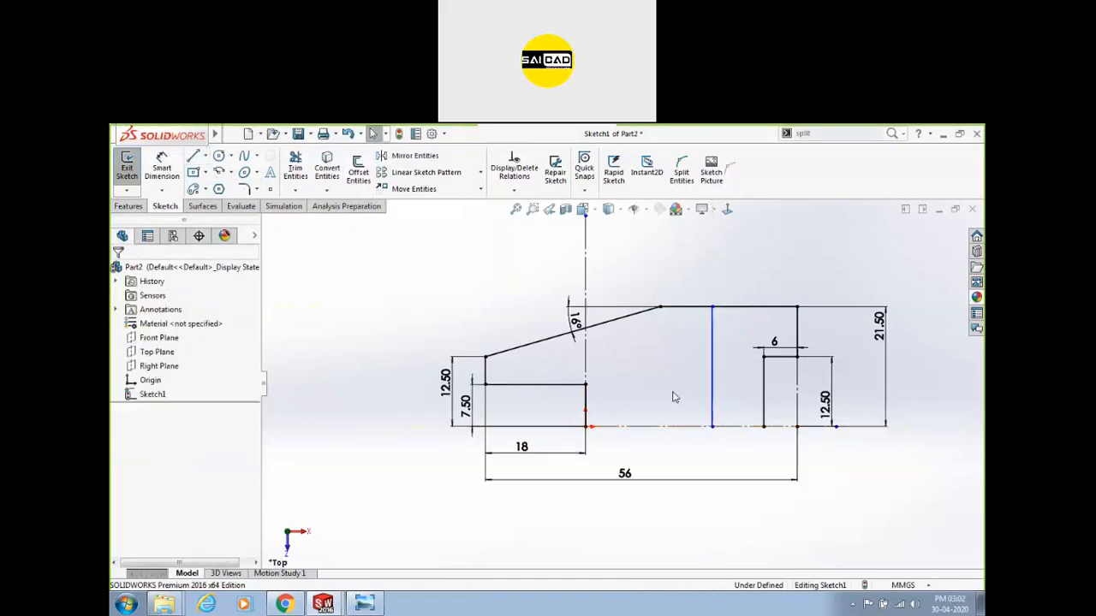
# Sketch a small circle inside the profile.
pyautogui.click(218, 156)
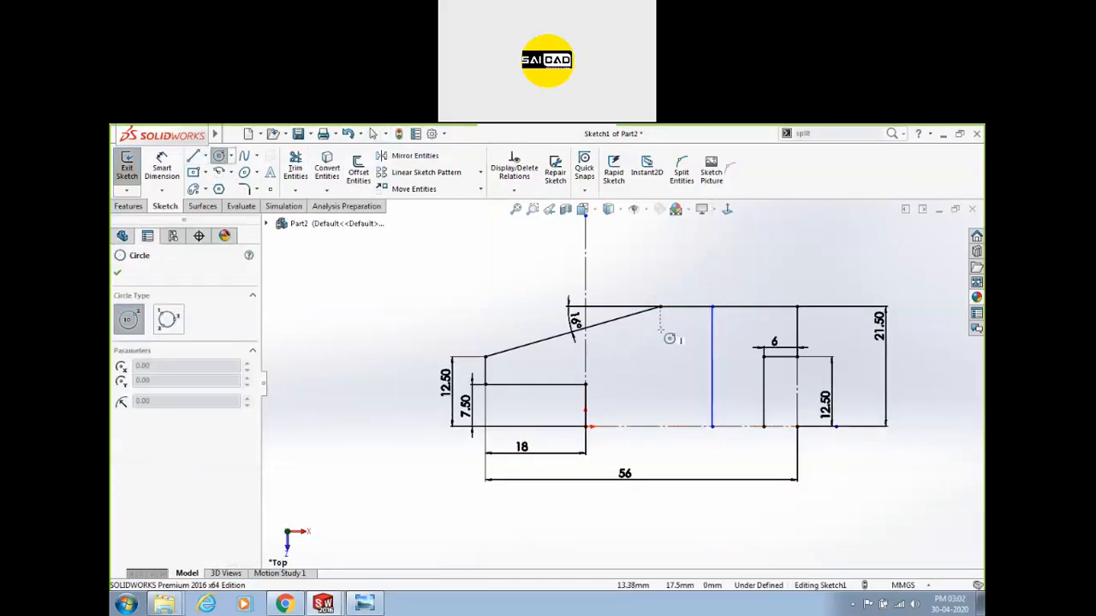
pyautogui.click(673, 339)
pyautogui.click(661, 331)
pyautogui.press('Escape')
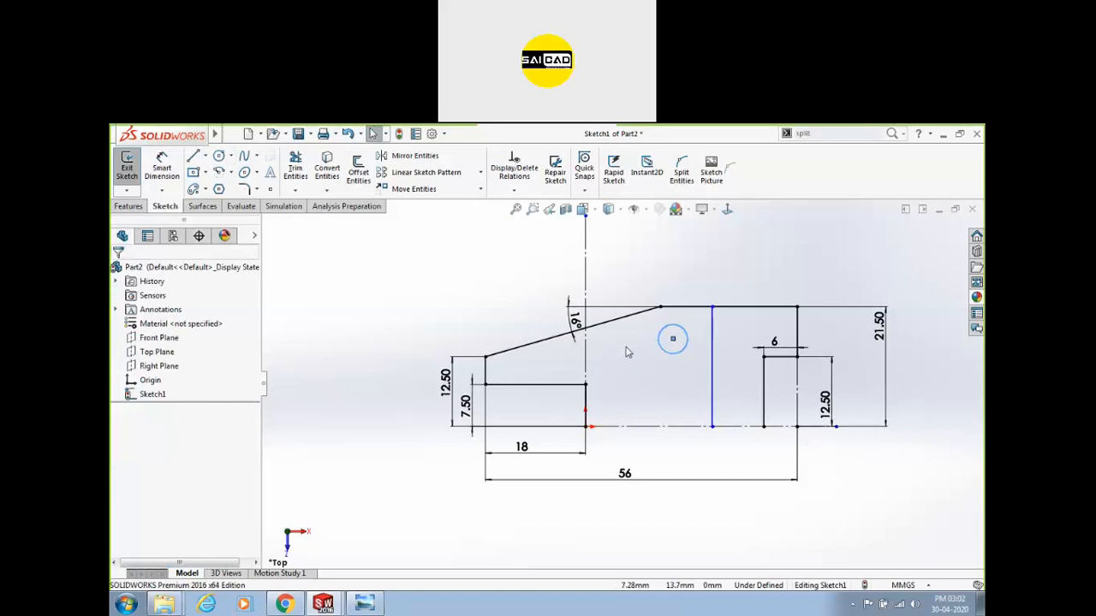
# Locate the circle 28 from the right edge and give it a Ø10 diameter.
pyautogui.click(162, 167)
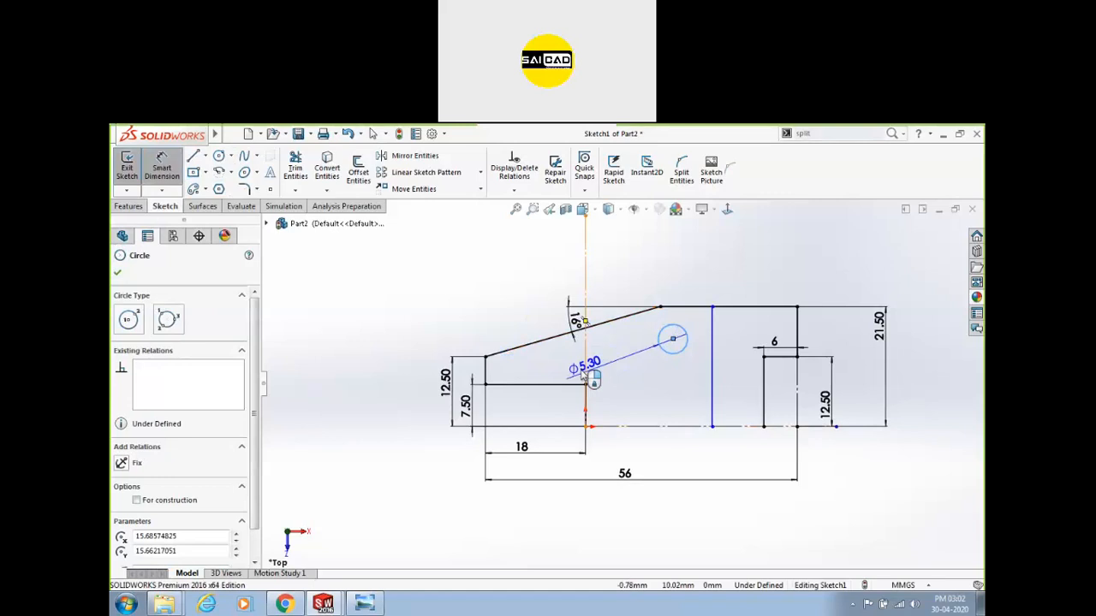
pyautogui.click(800, 360)
pyautogui.click(765, 282)
pyautogui.write('28')
pyautogui.press('Return')
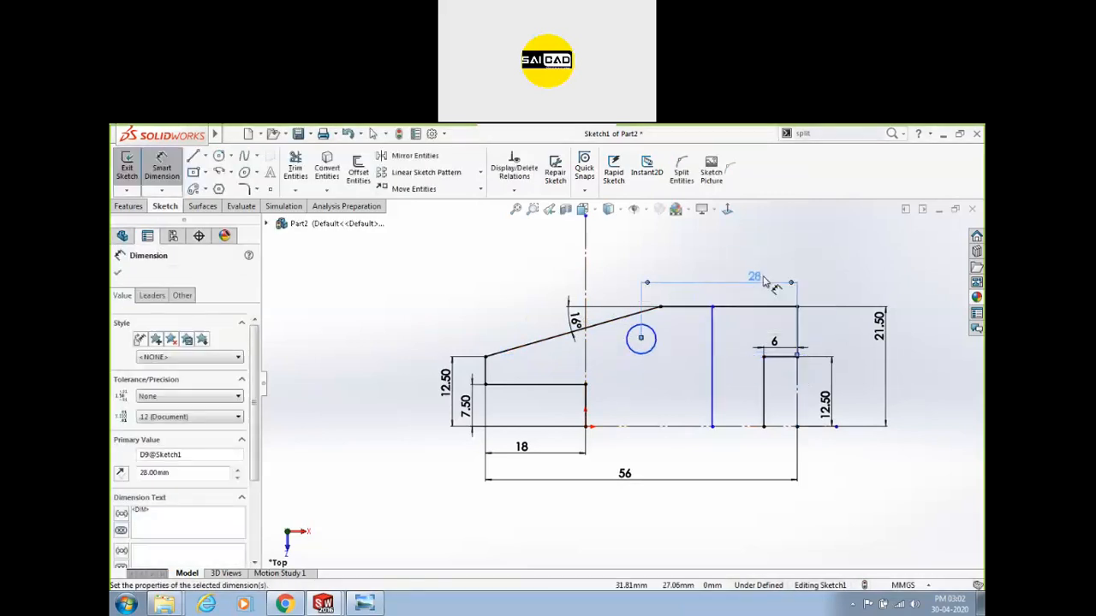
pyautogui.click(656, 338)
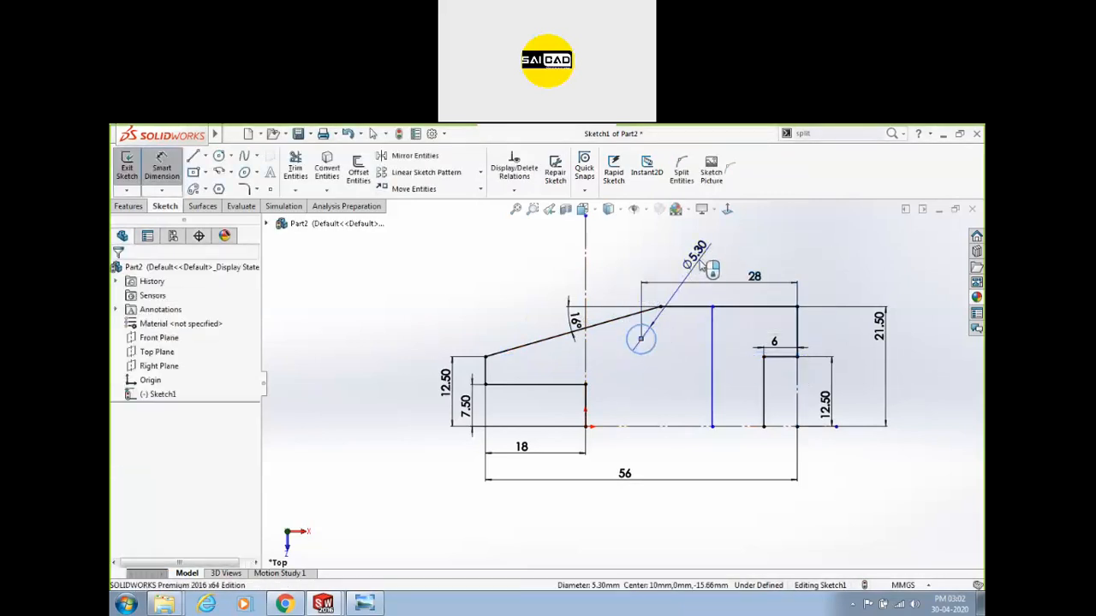
pyautogui.click(708, 267)
pyautogui.write('10')
pyautogui.press('Return')
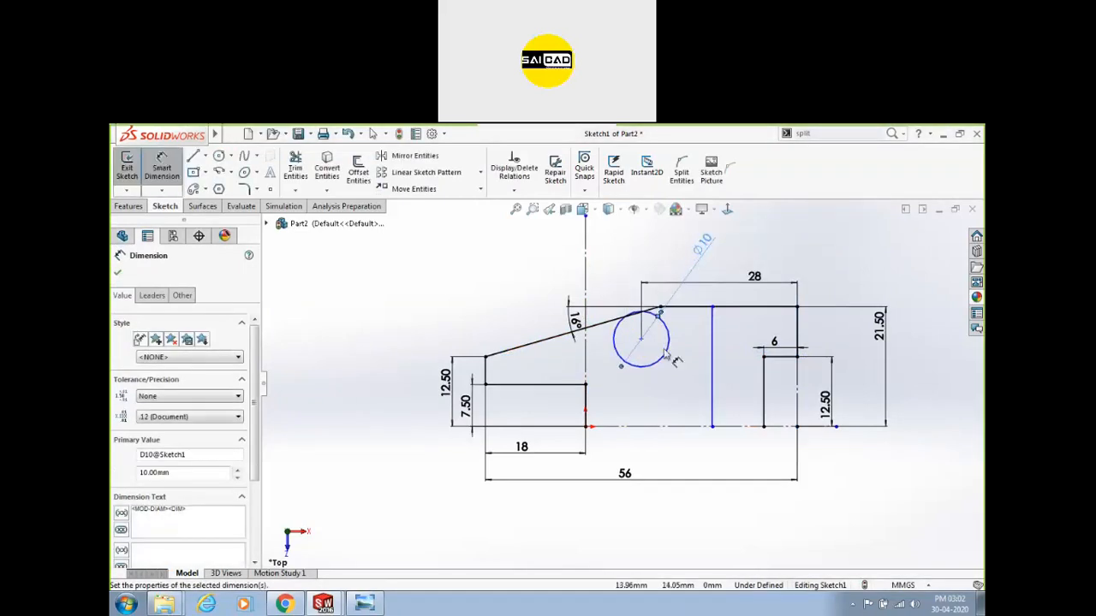
pyautogui.press('Escape')
# Pull the circle centre down and align it horizontally with another point.
pyautogui.moveTo(636, 351); pyautogui.dragTo(634, 379)
pyautogui.keyDown('ctrl'); pyautogui.click(474, 365); pyautogui.keyUp('ctrl')
pyautogui.click(510, 317)
pyautogui.click(440, 327)
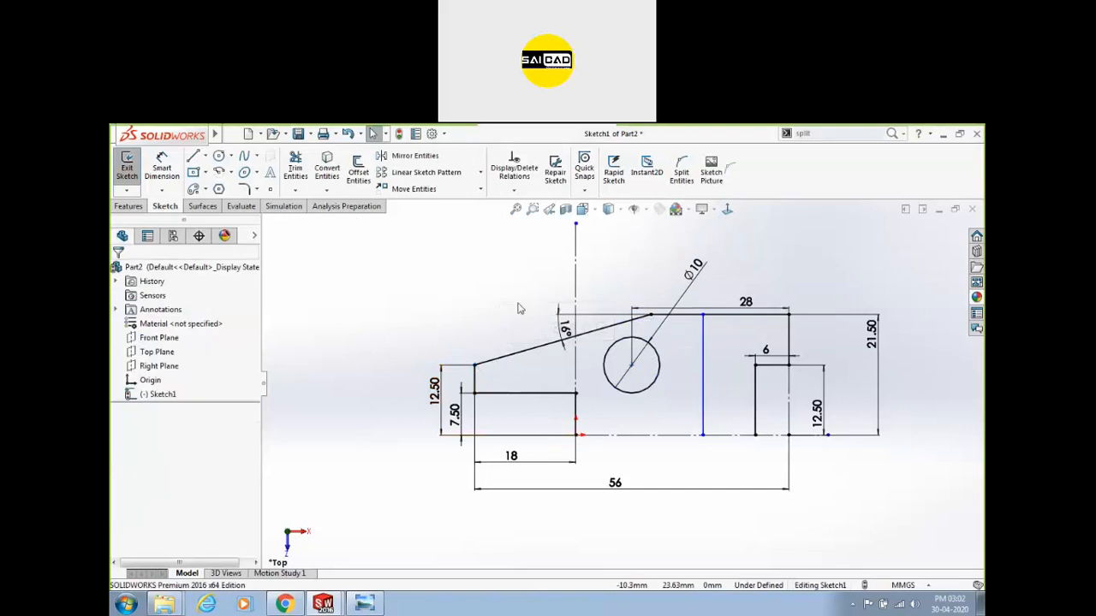
pyautogui.scroll(2, 526, 313)
# Dimension the right block width between the two vertical lines as 18.
pyautogui.click(162, 166)
pyautogui.click(679, 346)
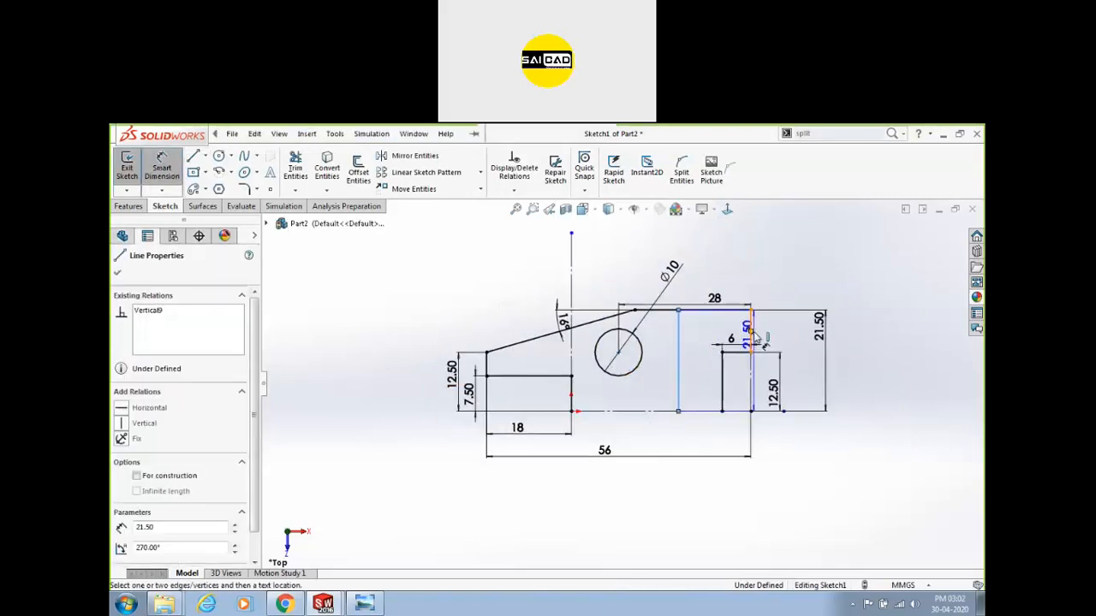
pyautogui.click(751, 359)
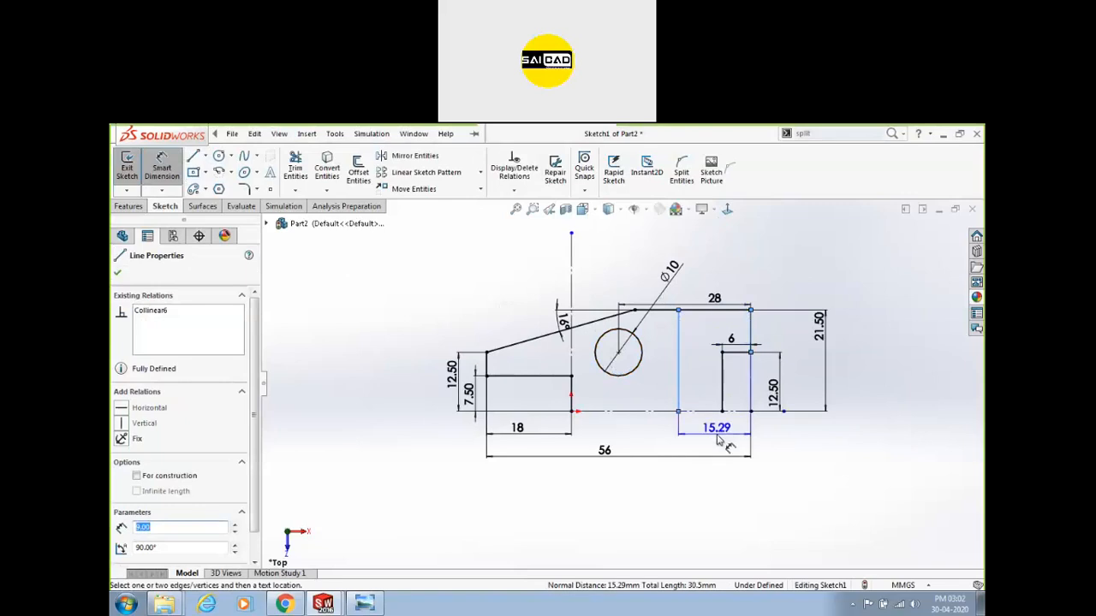
pyautogui.click(728, 434)
pyautogui.write('18')
pyautogui.press('Return')
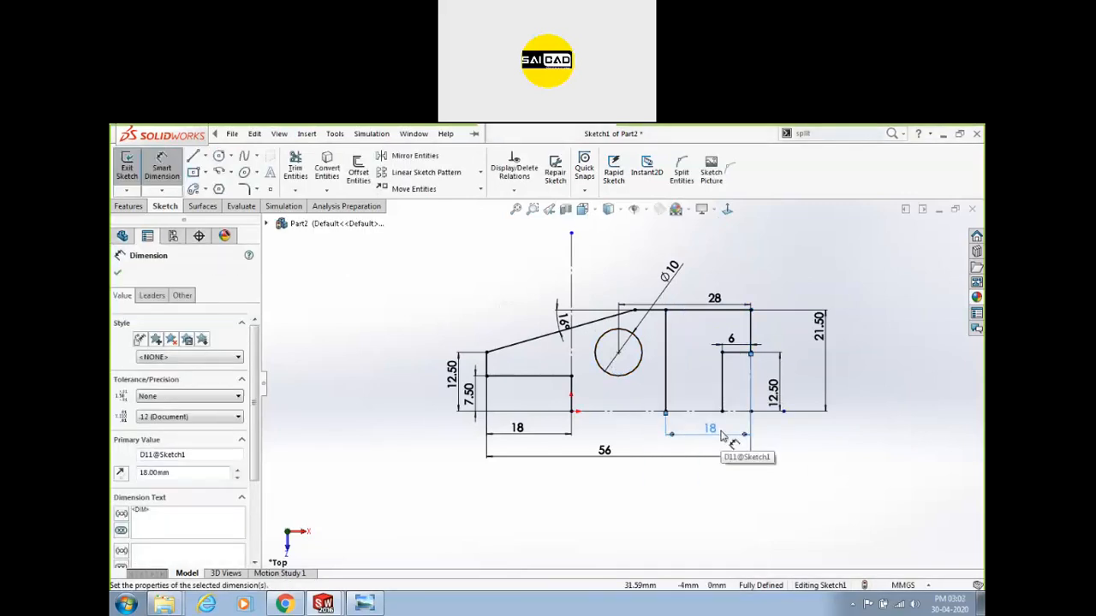
pyautogui.press('Escape')
# Move the 28, 18, Ø10 and 16° dimensions neatly above the profile.
pyautogui.moveTo(712, 301); pyautogui.dragTo(699, 247)
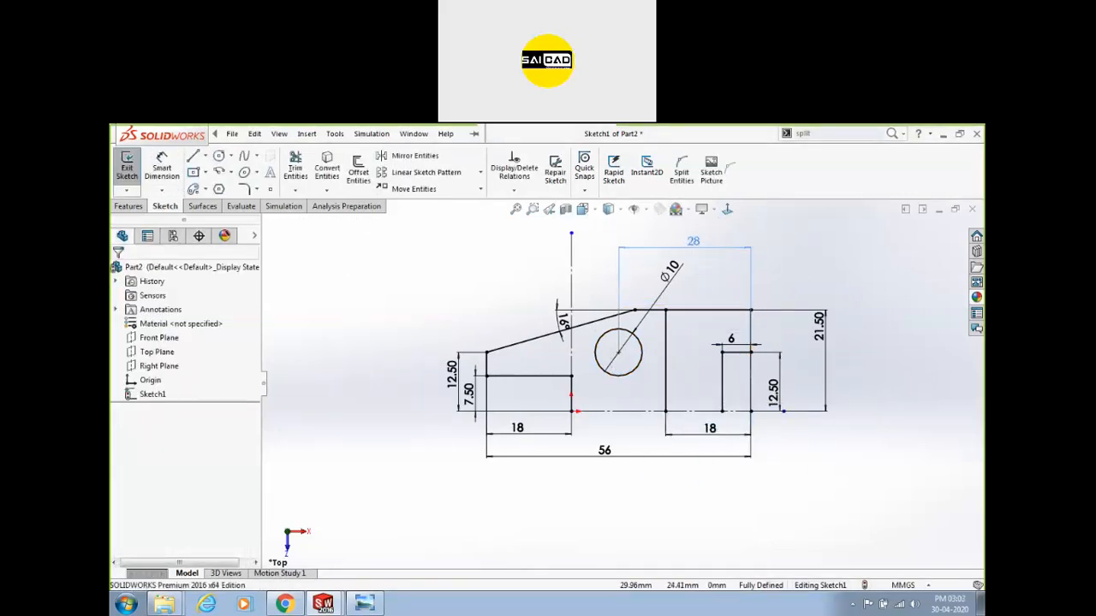
pyautogui.scroll(1, 719, 373)
pyautogui.scroll(-1, 729, 380)
pyautogui.moveTo(697, 433); pyautogui.dragTo(697, 290)
pyautogui.moveTo(587, 269); pyautogui.dragTo(563, 263)
pyautogui.click(472, 289)
pyautogui.moveTo(539, 322); pyautogui.dragTo(525, 278)
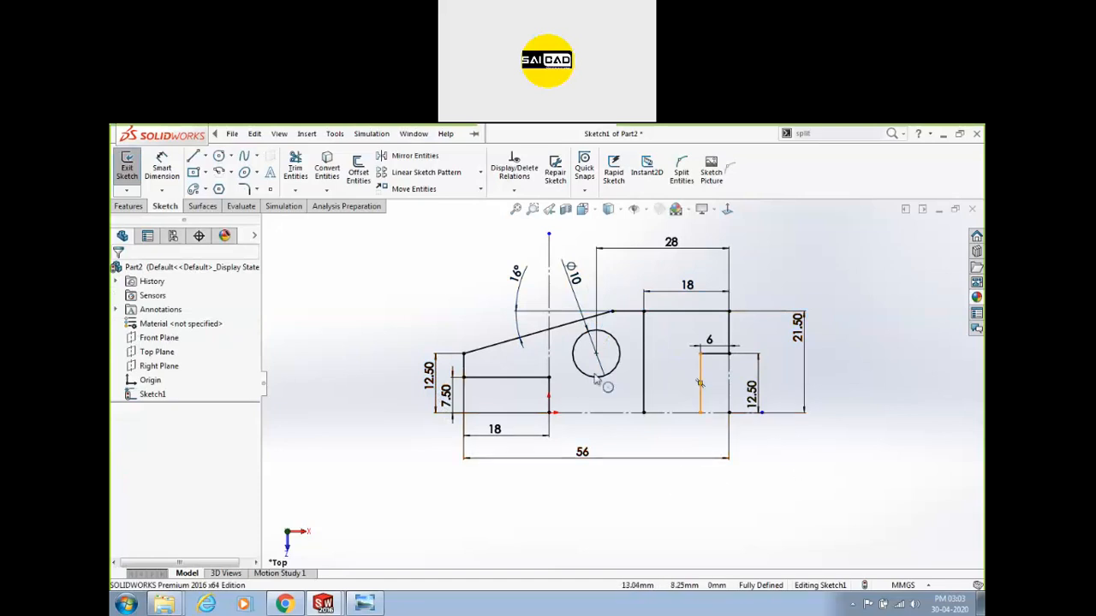
# Draw a short horizontal line from the vertical edge to the inner vertical line.
pyautogui.press('l')
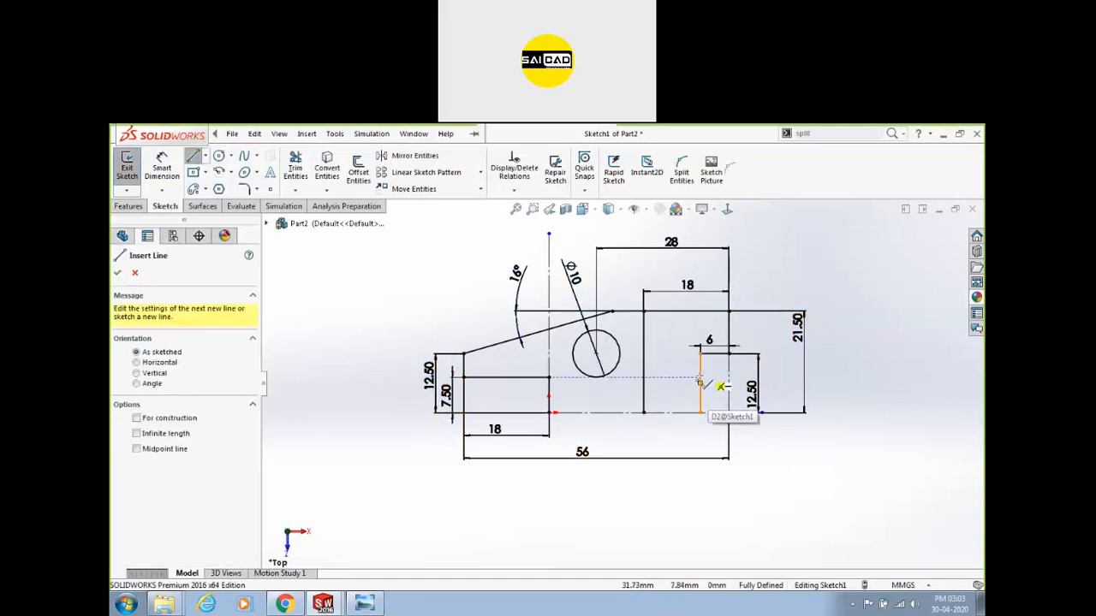
pyautogui.click(699, 368)
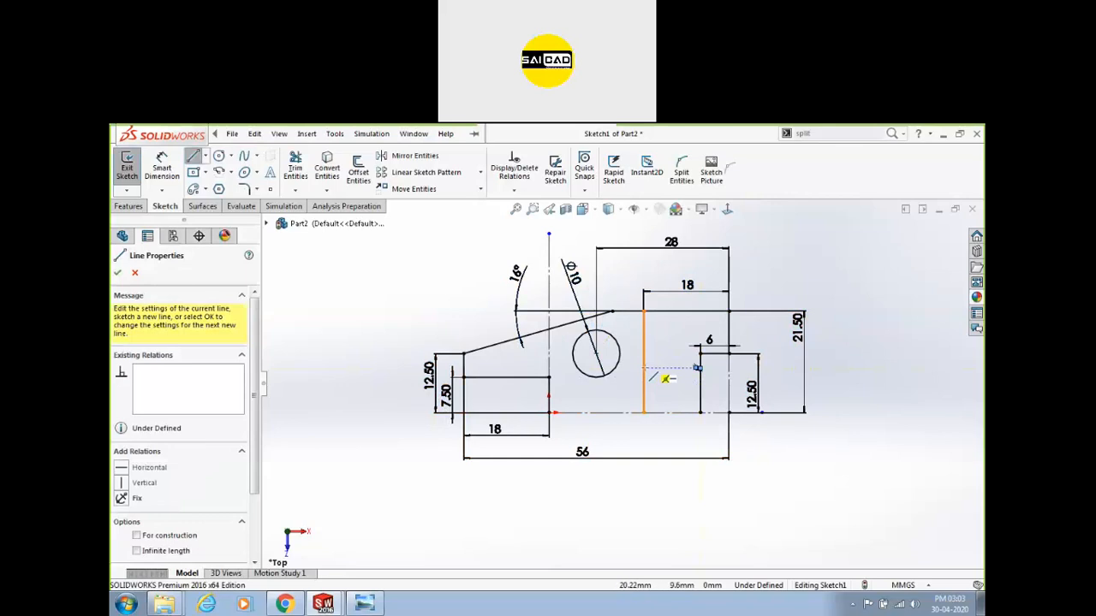
pyautogui.press('Escape')
pyautogui.moveTo(699, 368); pyautogui.dragTo(644, 370)
pyautogui.click(787, 431)
# Bring the reference drawing to the front.
pyautogui.scroll(1, 670, 388)
pyautogui.scroll(-3, 673, 385)
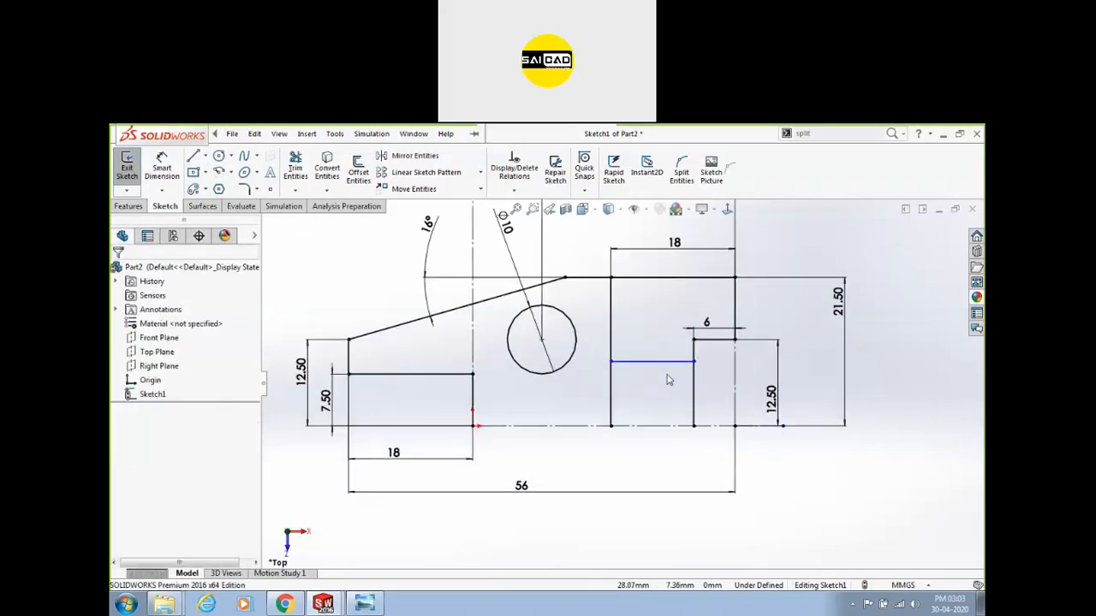
pyautogui.click(363, 603)
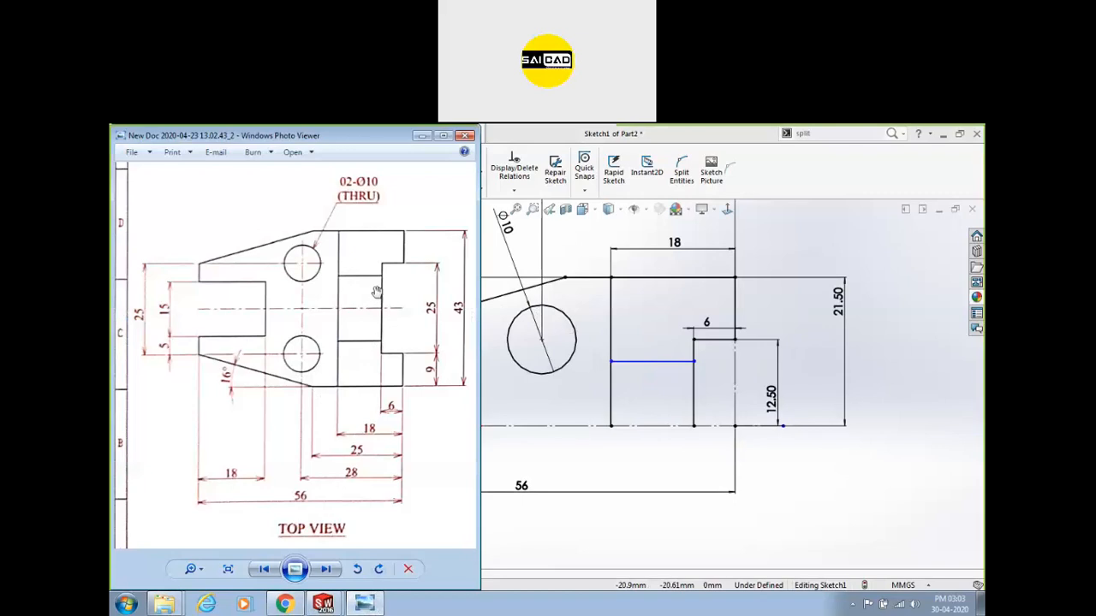
# Pan the reference drawing past the elevation and L.H.S views to the isometric view, then return to the sketch.
pyautogui.moveTo(382, 308); pyautogui.dragTo(303, 347)
pyautogui.scroll(-2, 299, 352)
pyautogui.moveTo(379, 305)
pyautogui.mouseDown()
pyautogui.moveTo(318, 396)
pyautogui.moveTo(340, 396)
pyautogui.mouseUp()
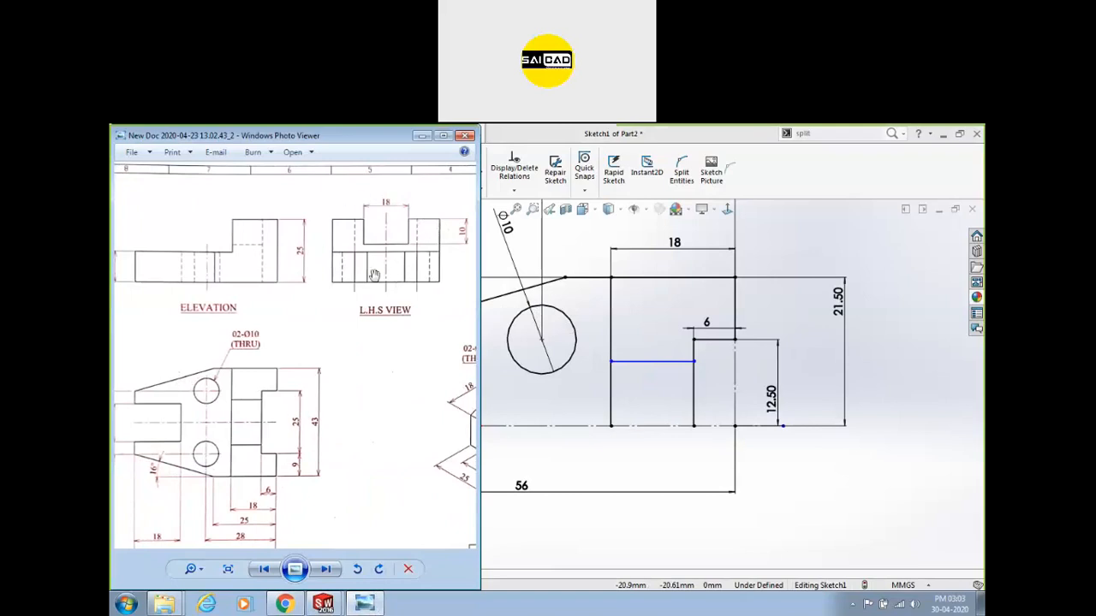
pyautogui.moveTo(391, 379); pyautogui.dragTo(218, 382)
pyautogui.moveTo(334, 397); pyautogui.dragTo(275, 384)
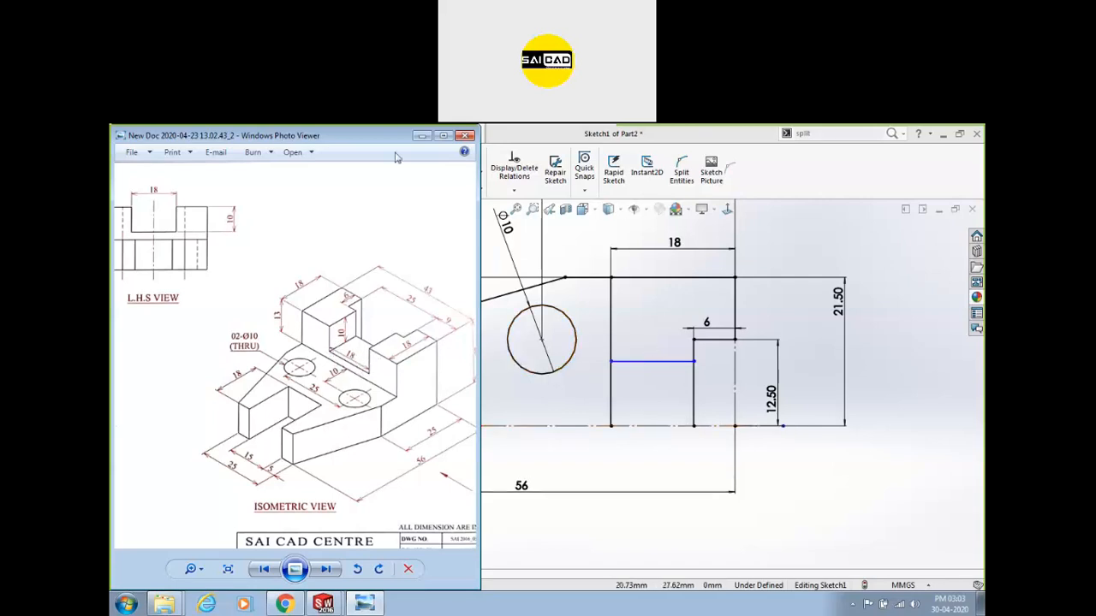
pyautogui.click(488, 202)
# Dimension the new horizontal line 9 from the centreline.
pyautogui.click(163, 168)
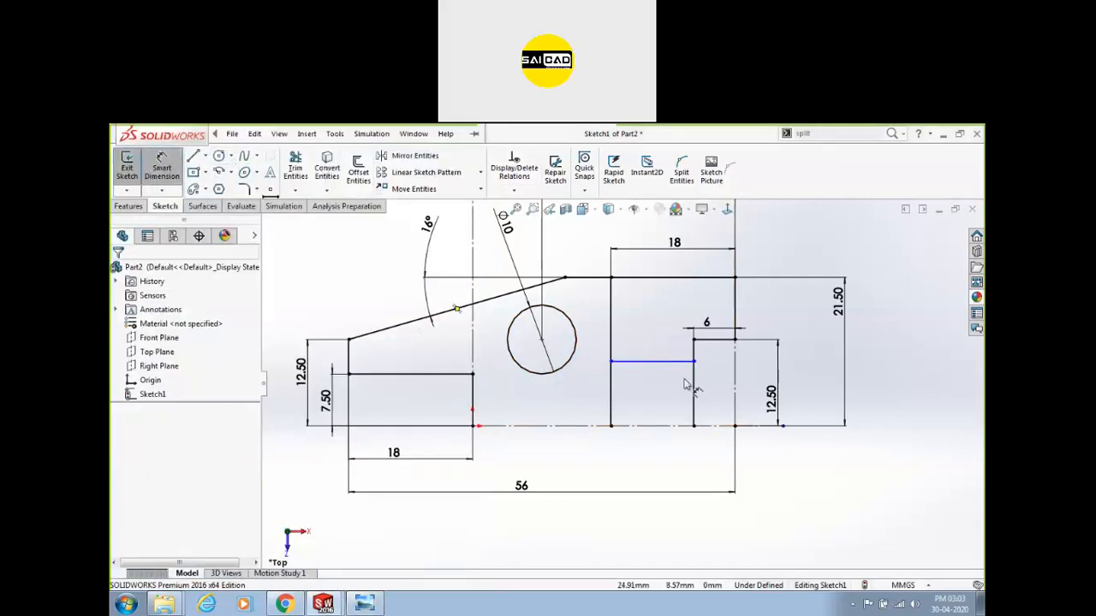
pyautogui.click(682, 426)
pyautogui.click(672, 362)
pyautogui.click(684, 381)
pyautogui.write('9')
pyautogui.press('Return')
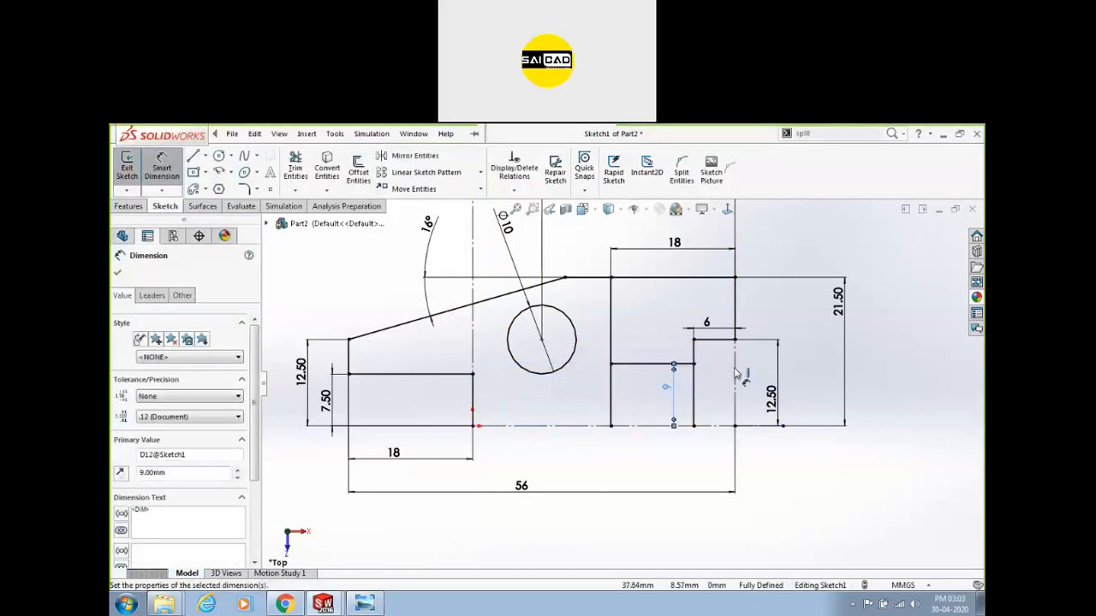
pyautogui.click(796, 344)
pyautogui.scroll(2, 807, 320)
pyautogui.scroll(-1, 689, 361)
pyautogui.scroll(2, 822, 337)
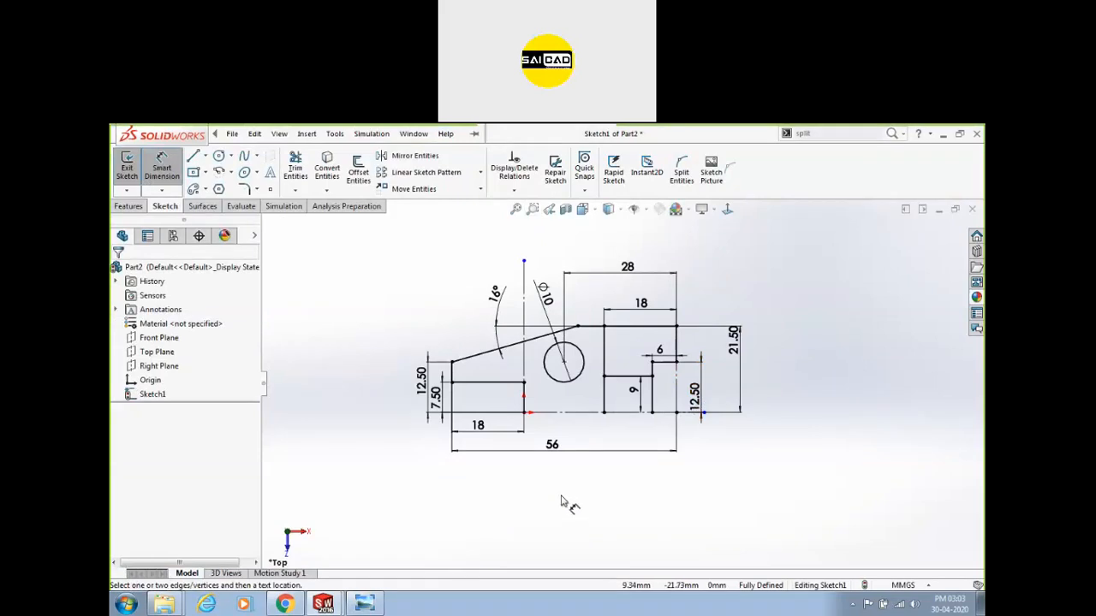
pyautogui.press('Escape')
# Mirror the whole half profile about the horizontal centreline.
pyautogui.moveTo(386, 293)
pyautogui.mouseDown()
pyautogui.moveTo(611, 423)
pyautogui.moveTo(714, 425)
pyautogui.mouseUp()
pyautogui.click(414, 156)
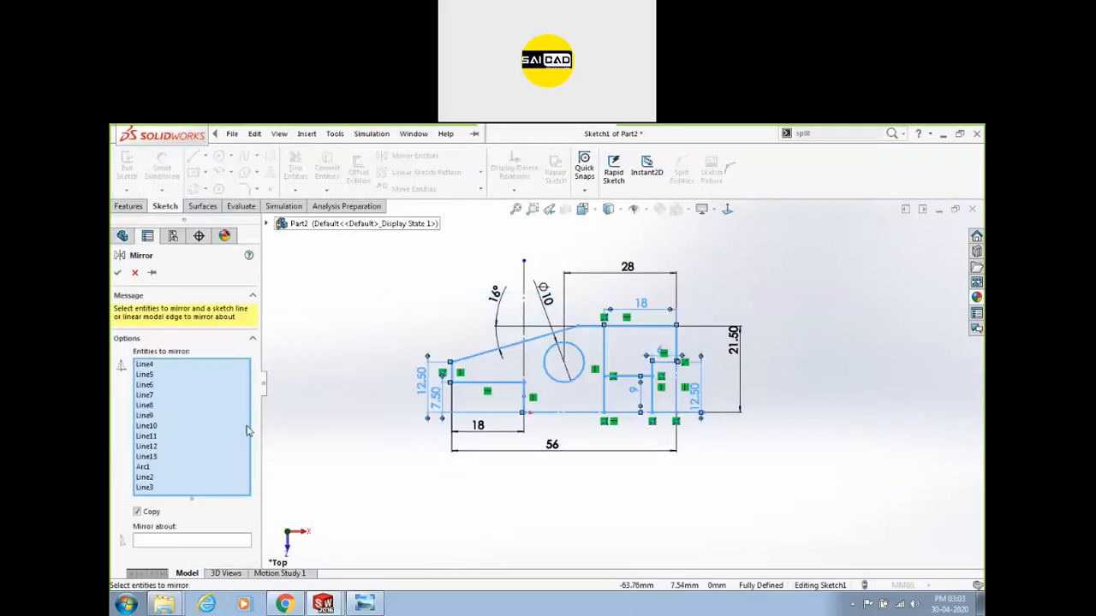
pyautogui.click(205, 542)
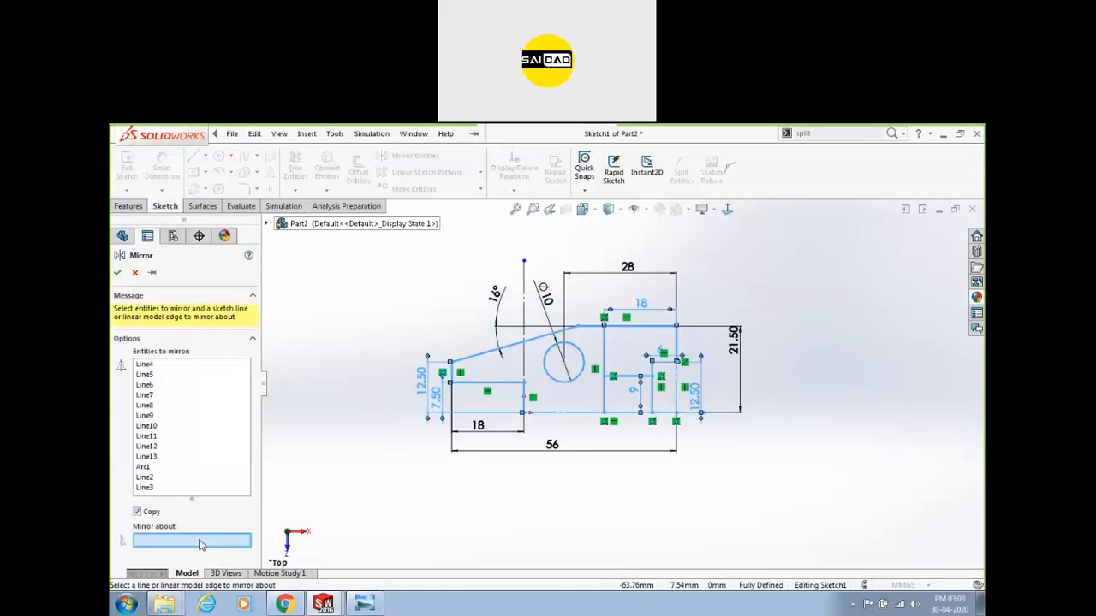
pyautogui.click(569, 415)
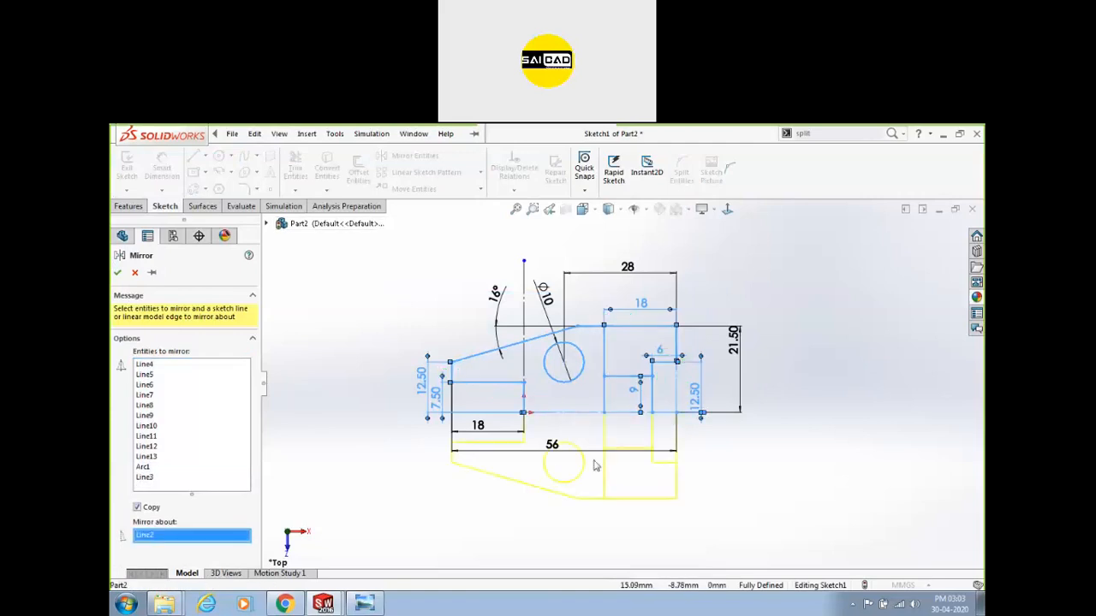
pyautogui.click(119, 272)
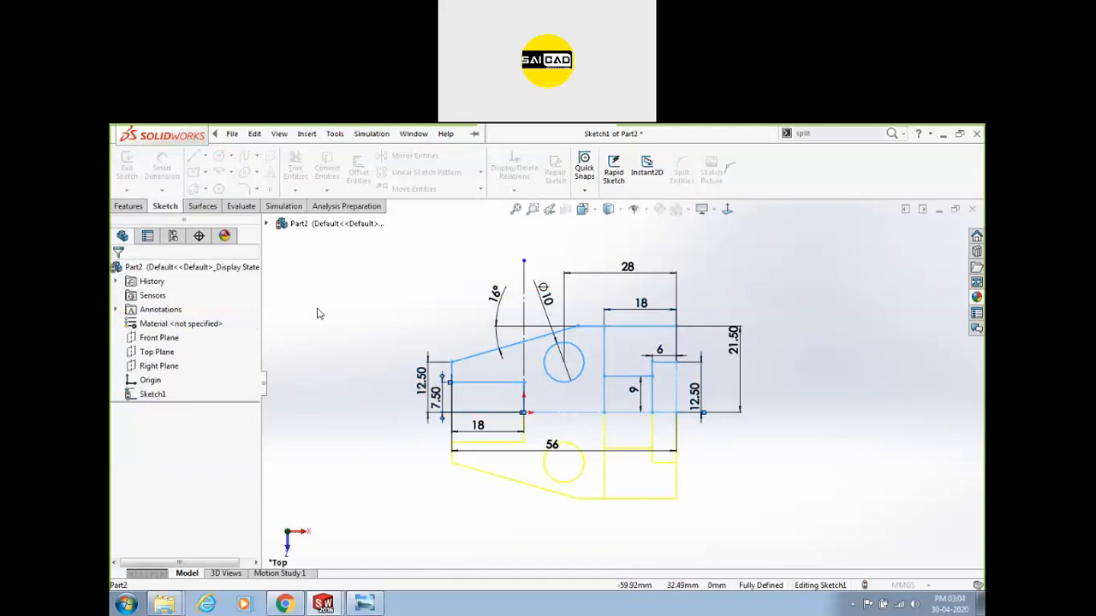
# Move the 56 dimension below the sketch and nudge the 18 dimension up.
pyautogui.scroll(-1, 502, 499)
pyautogui.moveTo(569, 432)
pyautogui.mouseDown()
pyautogui.moveTo(580, 447)
pyautogui.moveTo(567, 549)
pyautogui.mouseUp()
pyautogui.moveTo(483, 409); pyautogui.dragTo(483, 401)
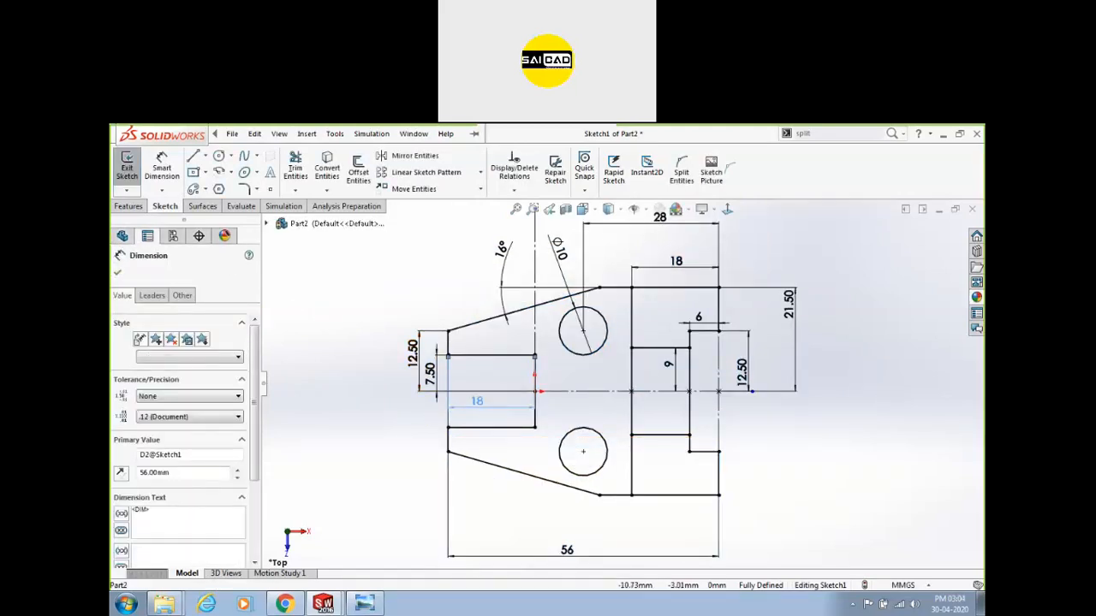
pyautogui.click(523, 409)
pyautogui.scroll(3, 622, 382)
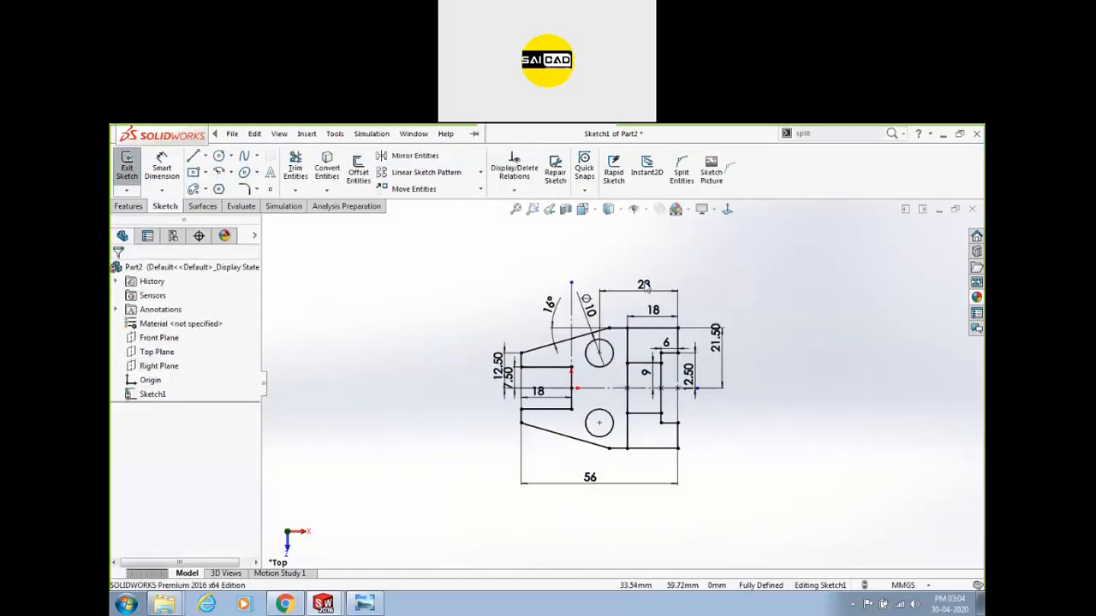
# Hide all sketch dimensions with View Sketch Dimensions.
pyautogui.click(645, 211)
pyautogui.click(635, 336)
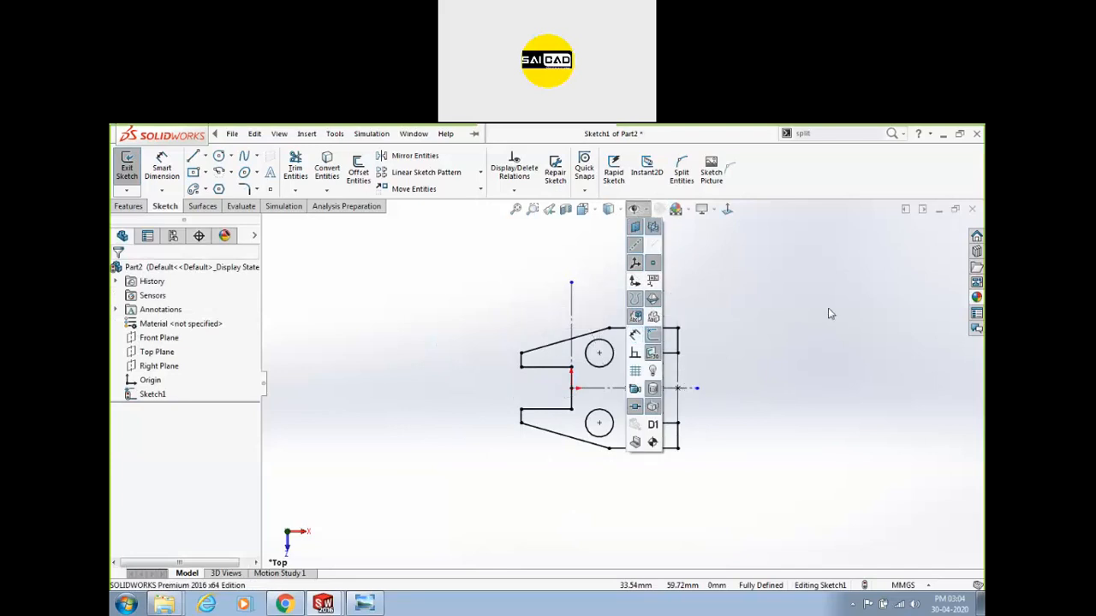
pyautogui.scroll(-3, 768, 338)
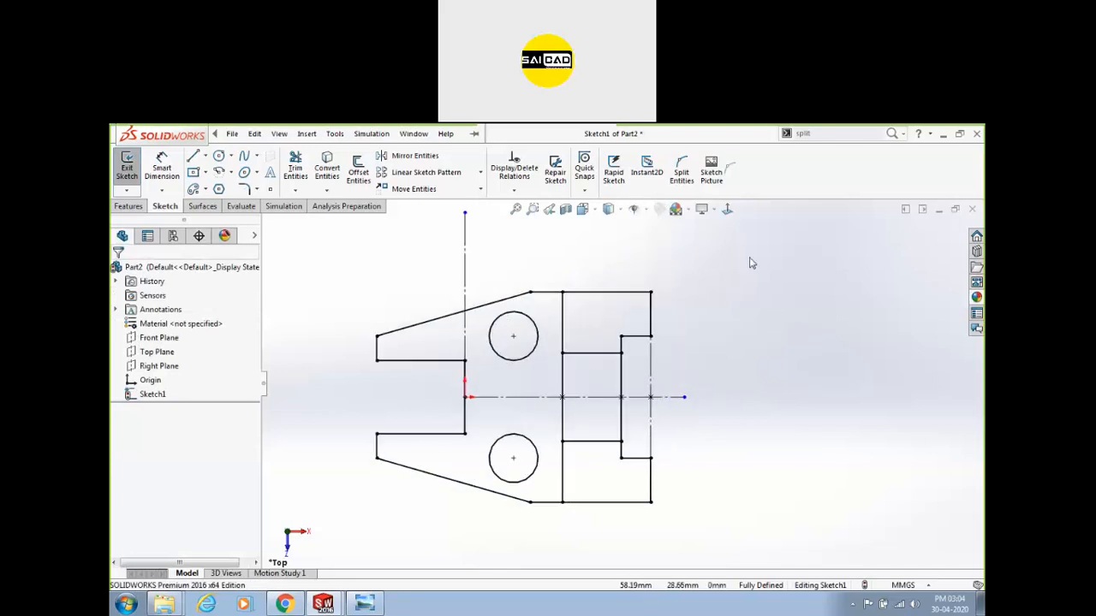
pyautogui.scroll(3, 616, 387)
pyautogui.scroll(-3, 456, 394)
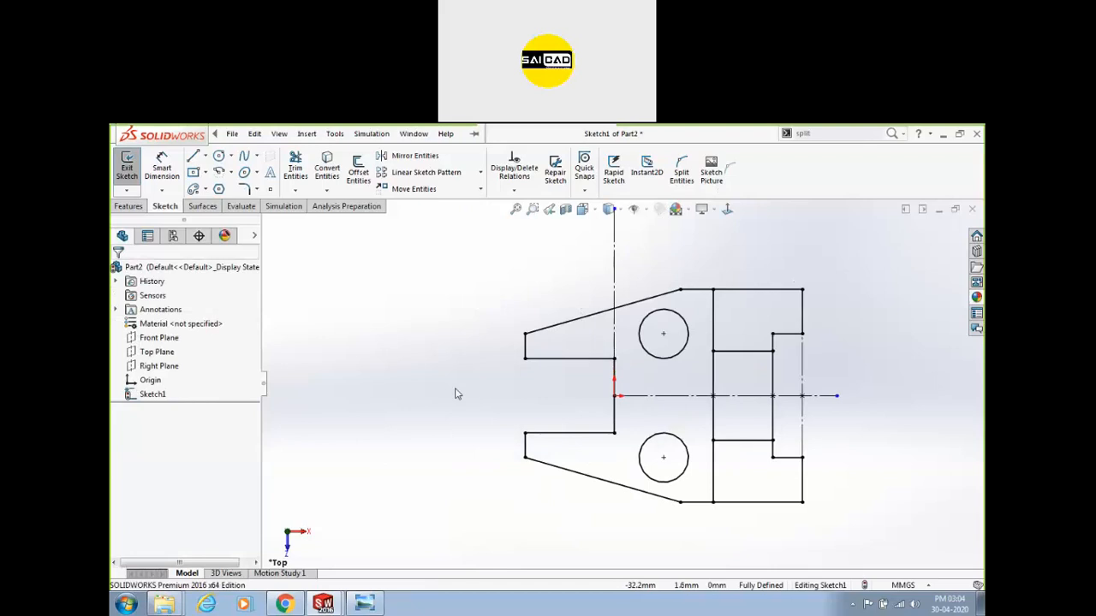
pyautogui.scroll(-1, 455, 401)
# Compare with the reference drawing, panning across the elevation, top and L.H.S views.
pyautogui.click(364, 604)
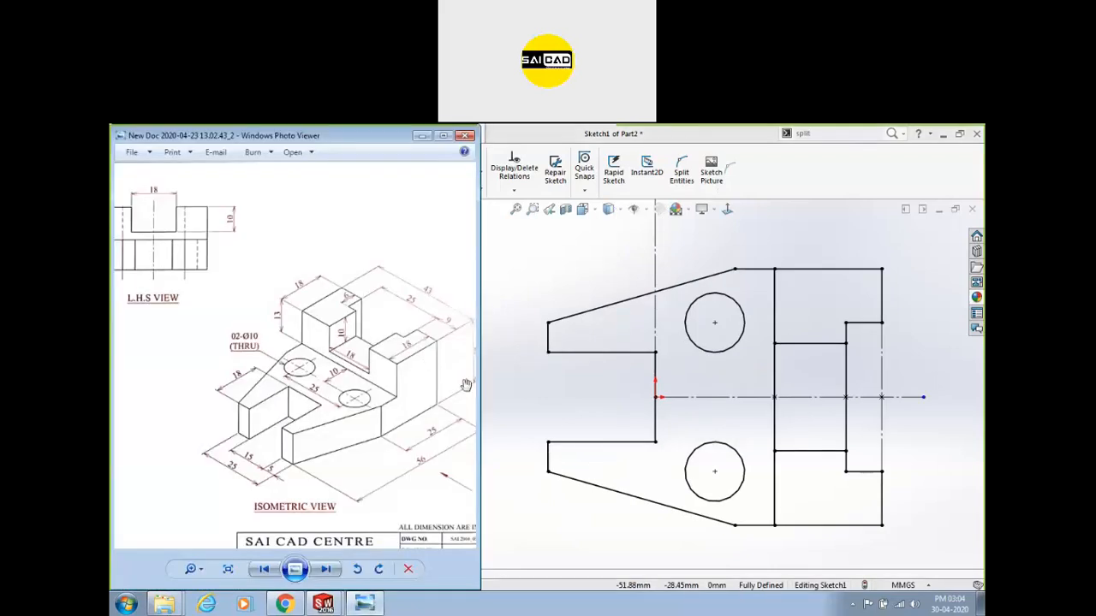
pyautogui.moveTo(257, 409); pyautogui.dragTo(391, 362)
pyautogui.moveTo(143, 381); pyautogui.dragTo(279, 408)
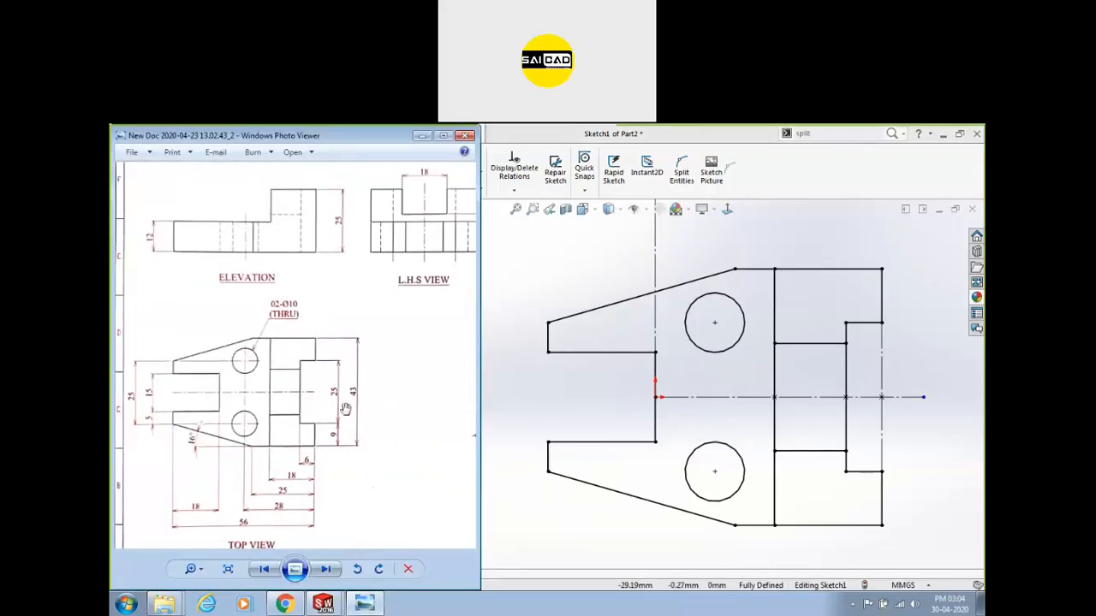
pyautogui.scroll(1, 286, 397)
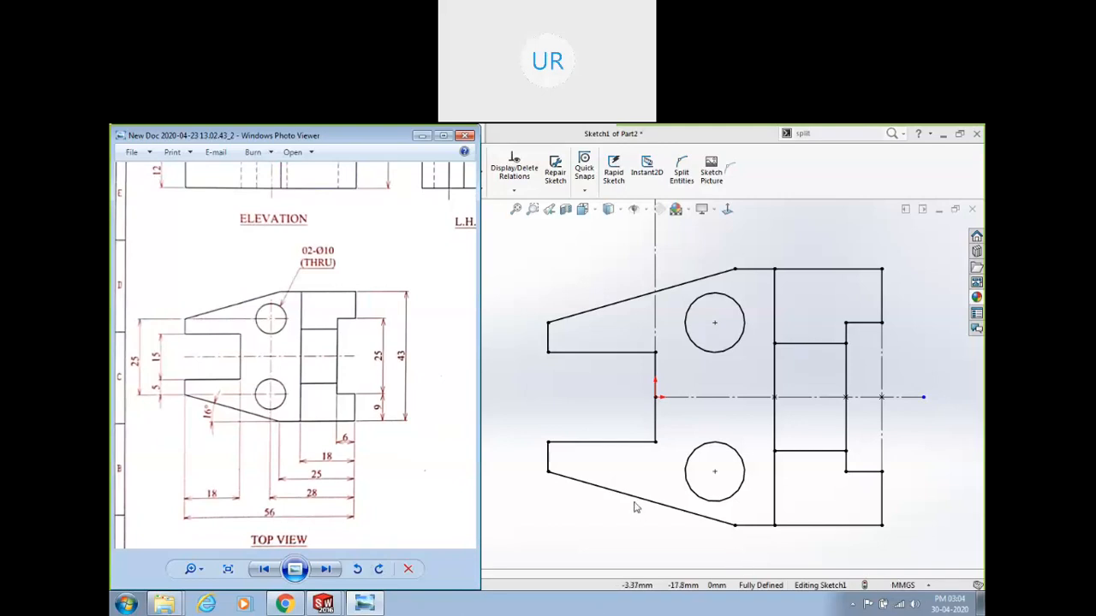
pyautogui.moveTo(435, 214); pyautogui.dragTo(289, 422)
pyautogui.scroll(-3, 290, 423)
pyautogui.scroll(3, 303, 414)
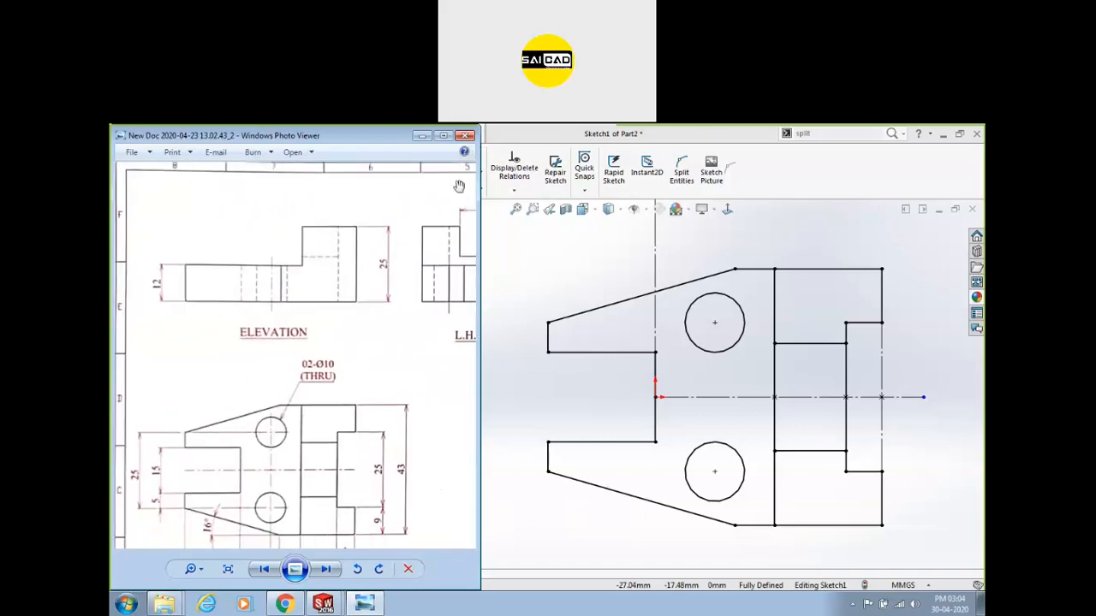
# Return to the SOLIDWORKS sketch and open the Hide/Show Items options.
pyautogui.click(599, 394)
pyautogui.scroll(-2, 587, 299)
pyautogui.scroll(2, 494, 392)
pyautogui.scroll(3, 622, 381)
pyautogui.scroll(-1, 844, 352)
pyautogui.click(643, 210)
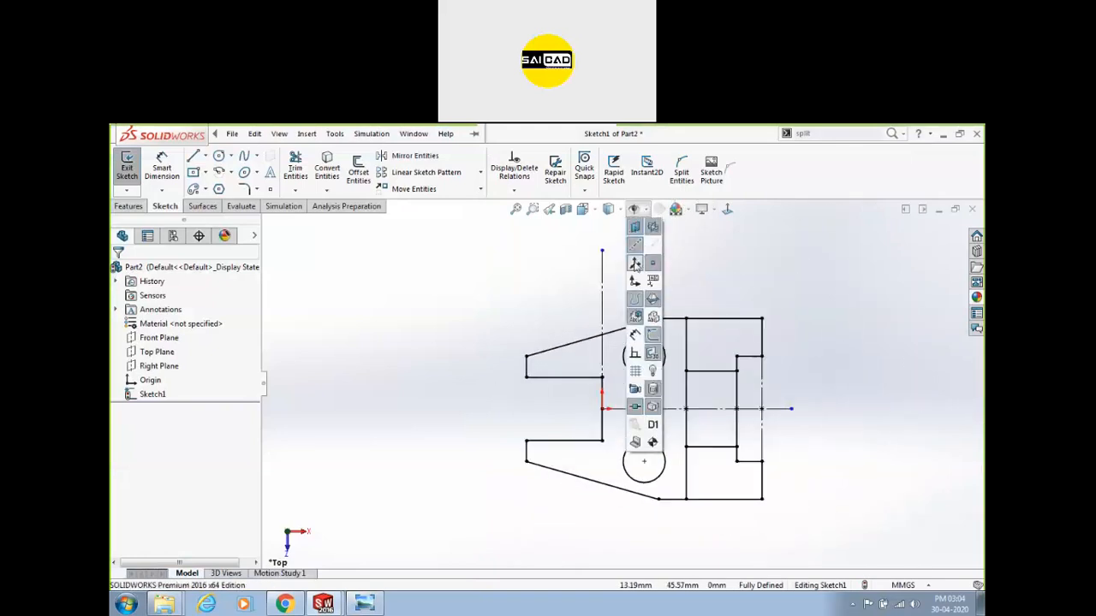
# Show the sketch dimensions again, exit the sketch and reopen Sketch1 for editing.
pyautogui.click(635, 331)
pyautogui.scroll(3, 886, 254)
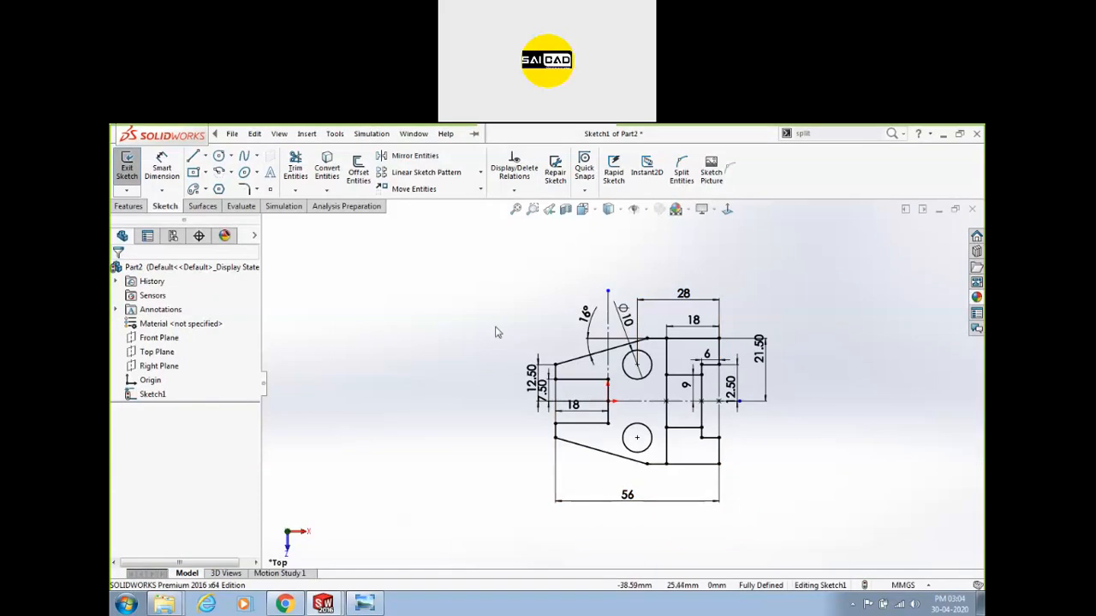
pyautogui.click(127, 171)
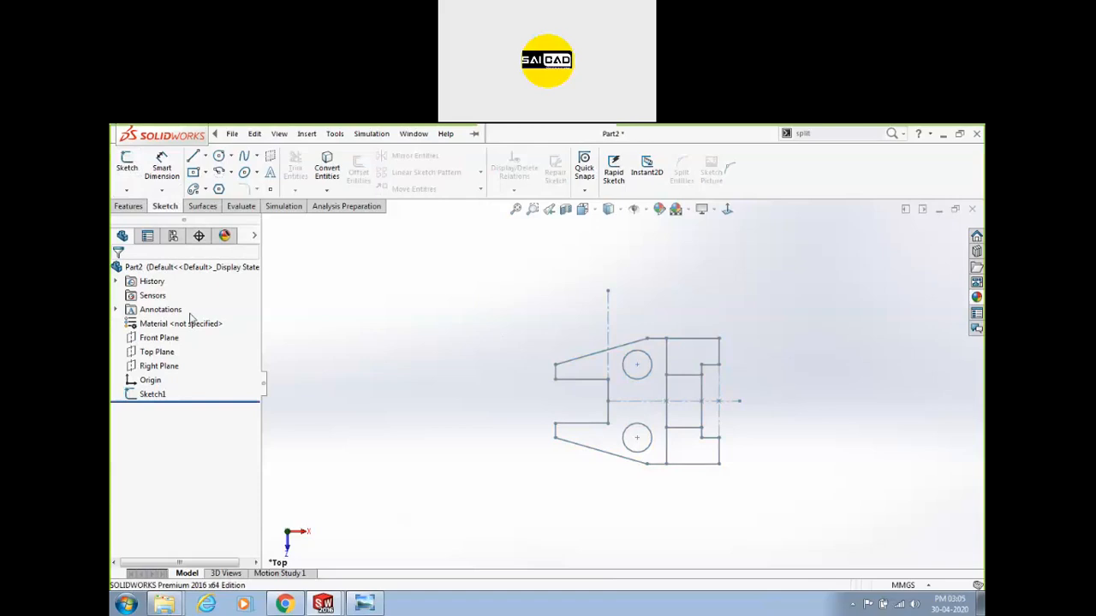
pyautogui.click(168, 391)
pyautogui.click(183, 360)
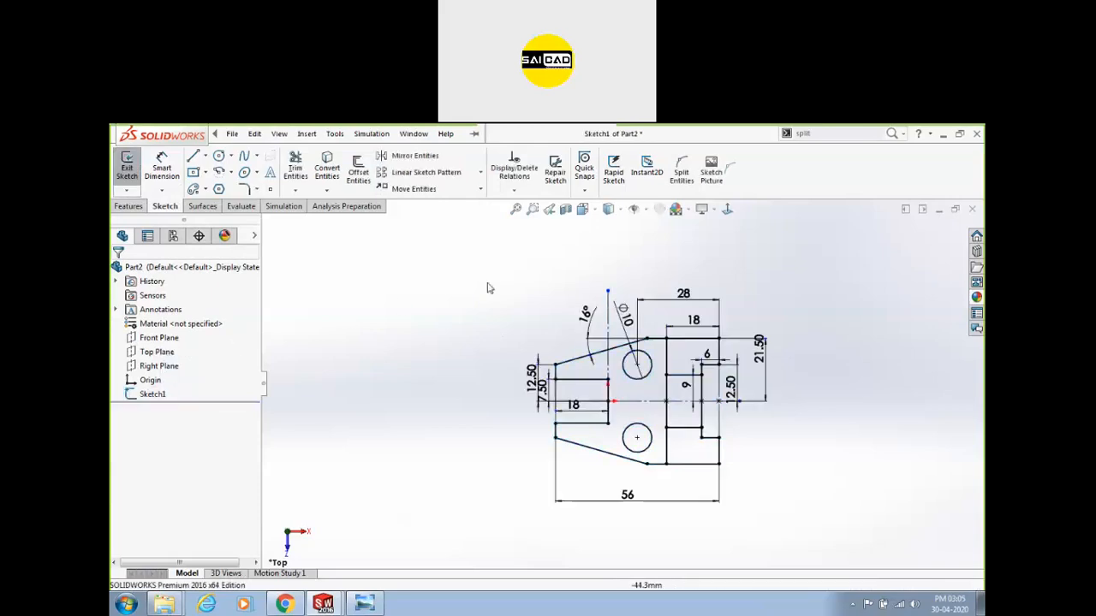
# Toggle the sketch dimensions off and back on, then fit the sketch in view.
pyautogui.click(646, 208)
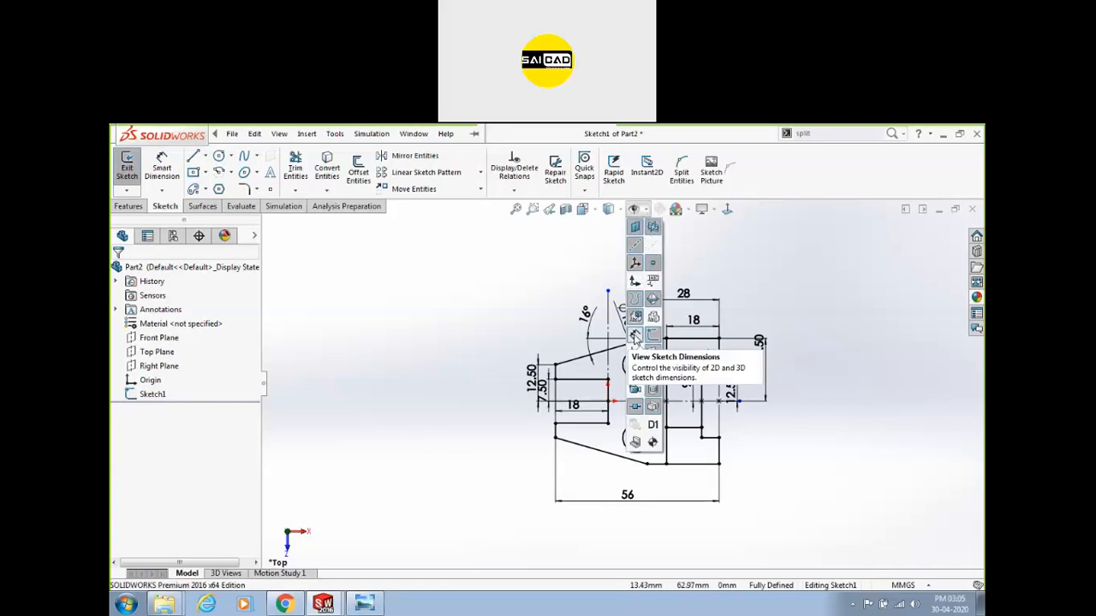
pyautogui.click(635, 336)
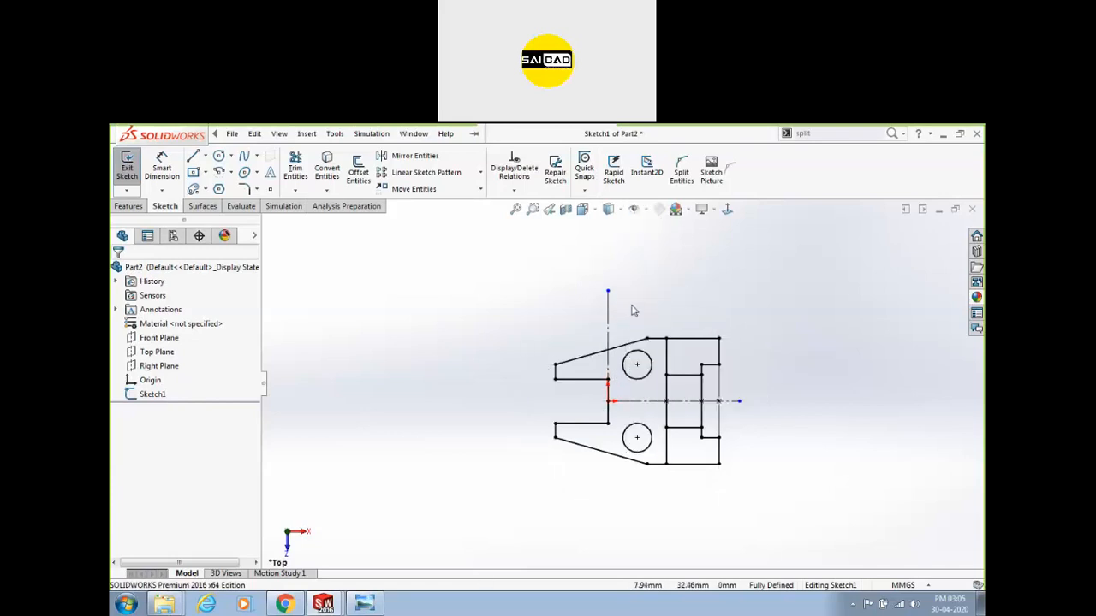
pyautogui.click(635, 210)
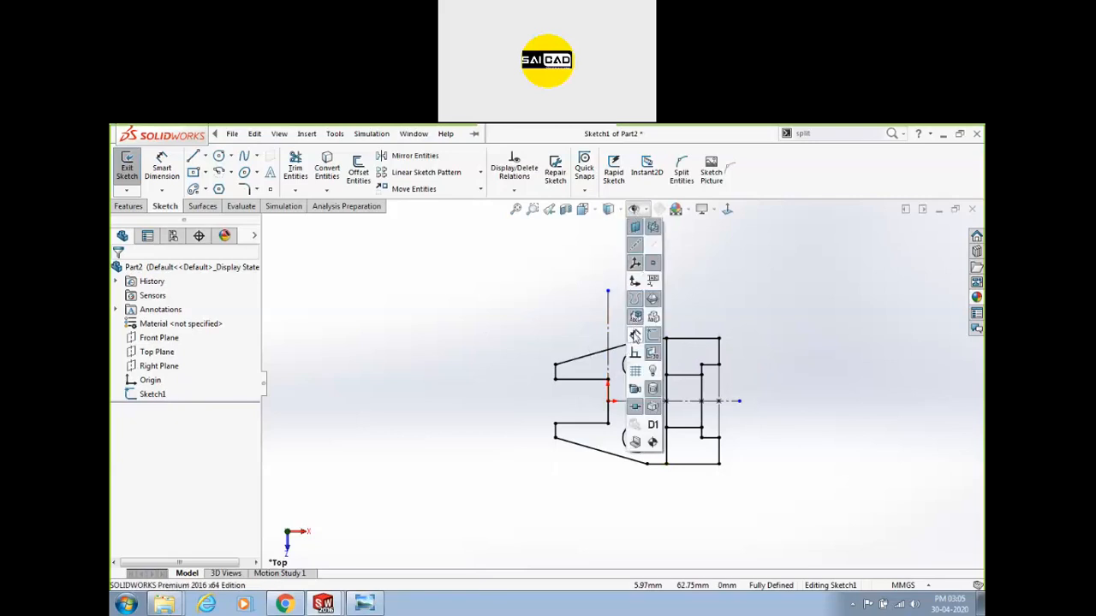
pyautogui.click(634, 336)
pyautogui.press('f')
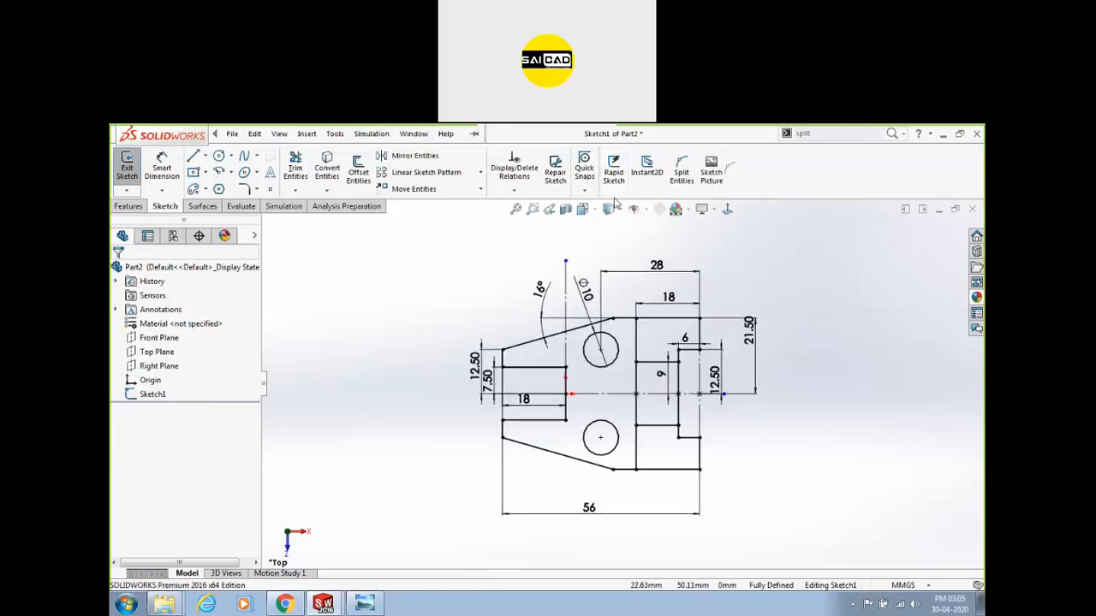
# Turn on the sketch relation markers and fit the whole sketch in view.
pyautogui.click(611, 209)
pyautogui.click(635, 210)
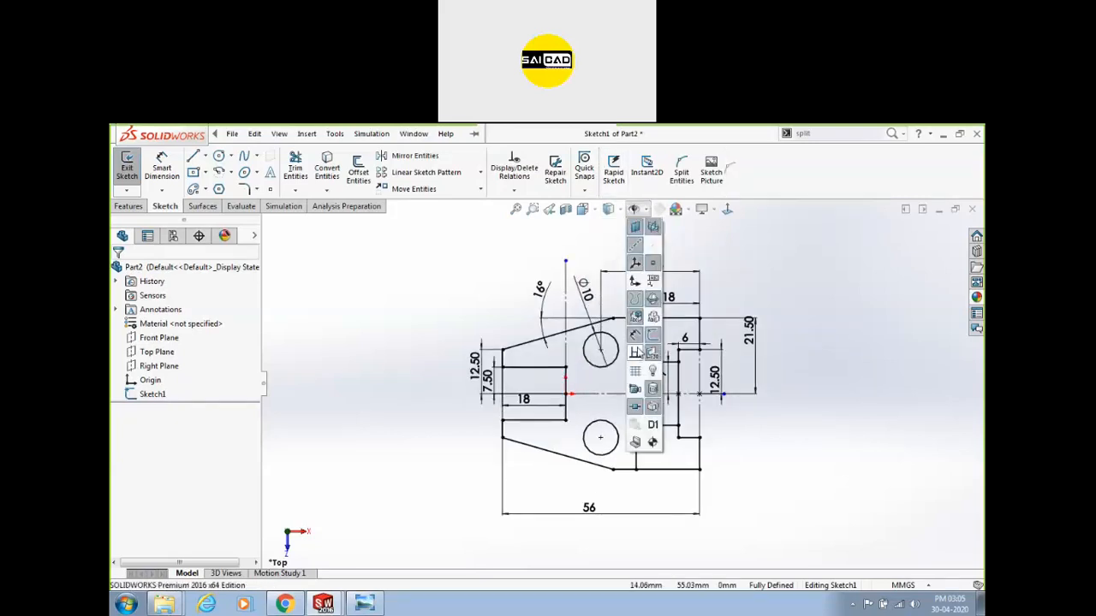
pyautogui.click(634, 354)
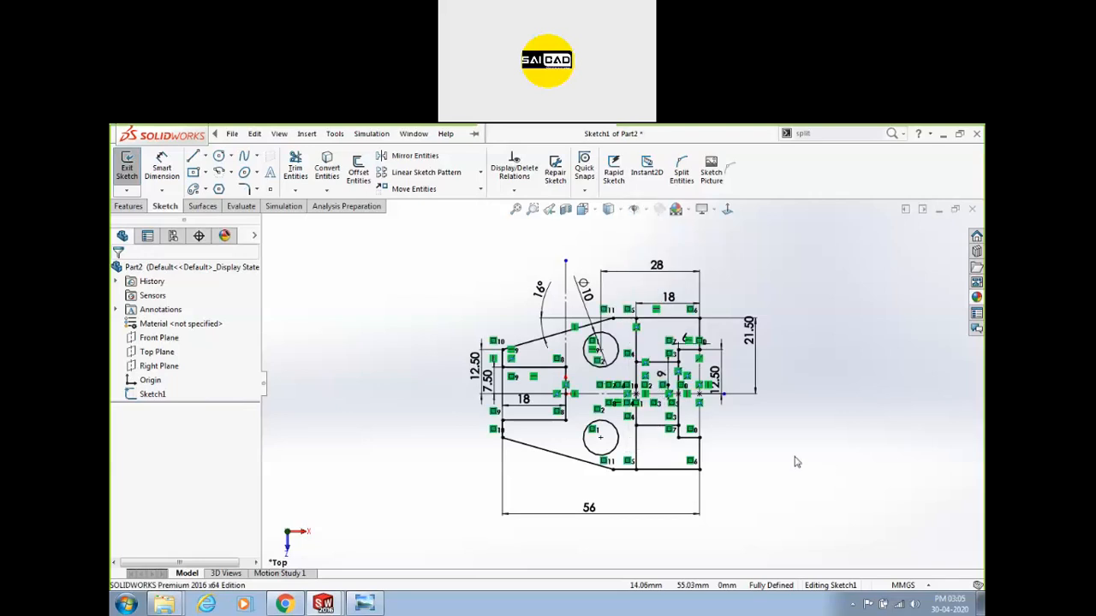
pyautogui.press('f')
pyautogui.scroll(-1, 696, 442)
pyautogui.scroll(2, 587, 399)
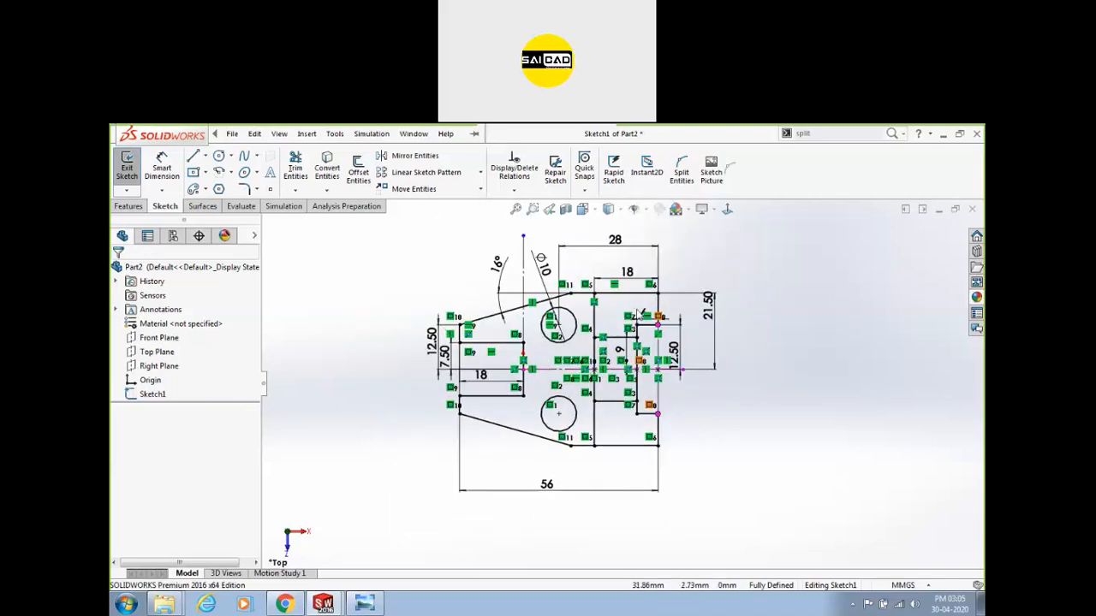
# Hide both the relation markers and sketch dimensions, then bring up the reference drawing.
pyautogui.click(634, 210)
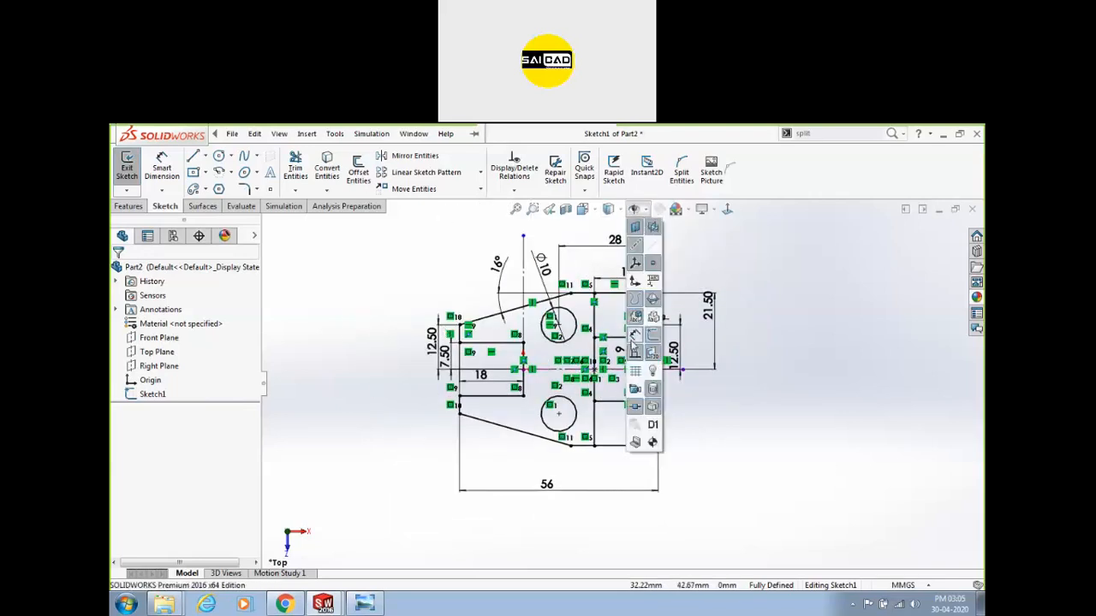
pyautogui.click(636, 354)
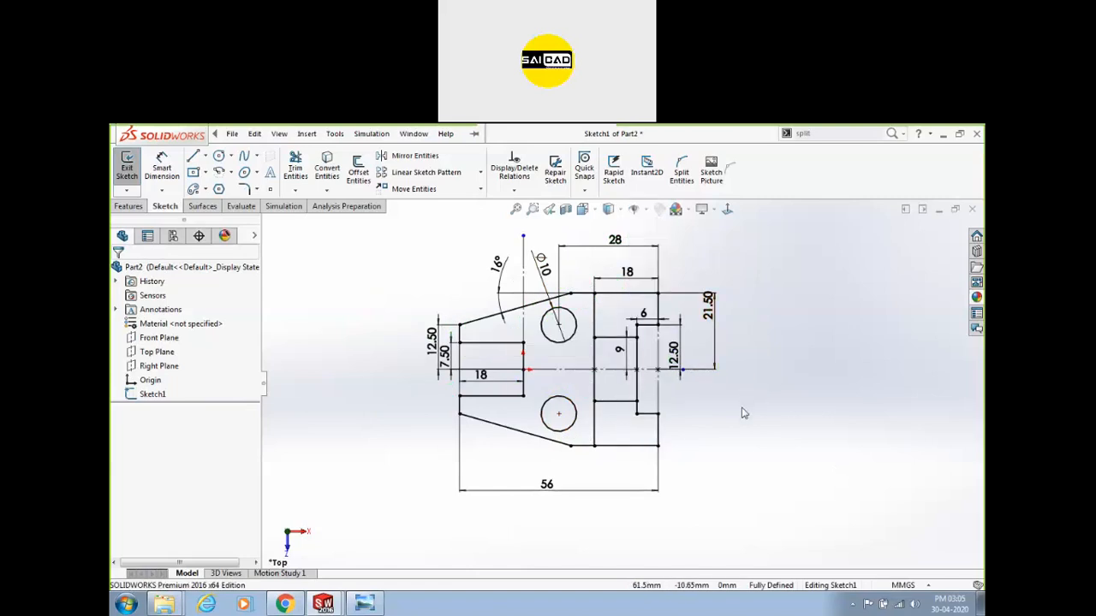
pyautogui.click(634, 209)
pyautogui.click(635, 336)
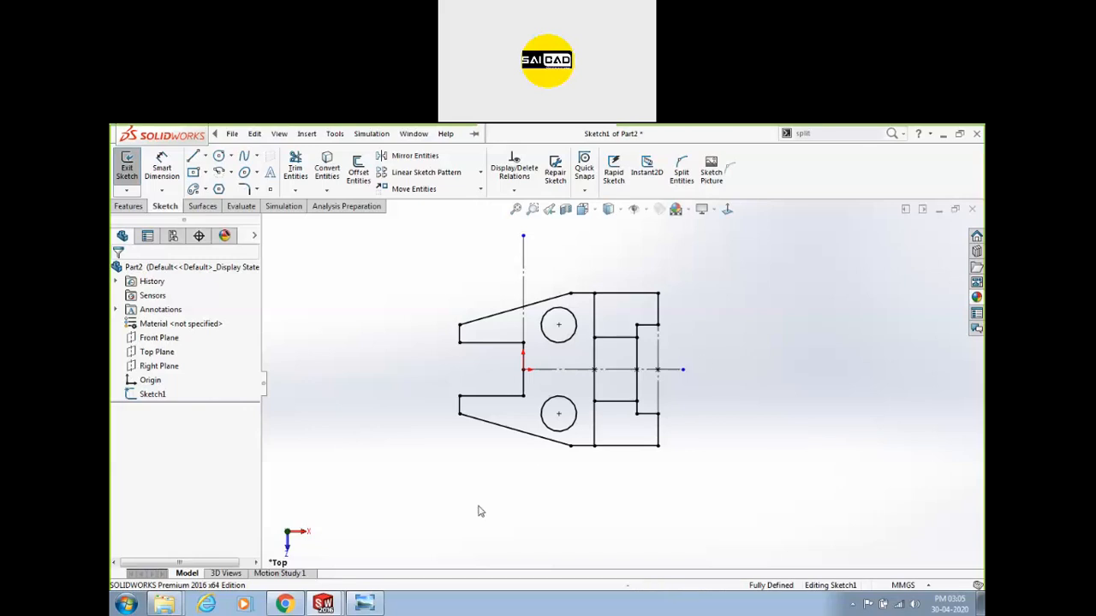
pyautogui.click(365, 605)
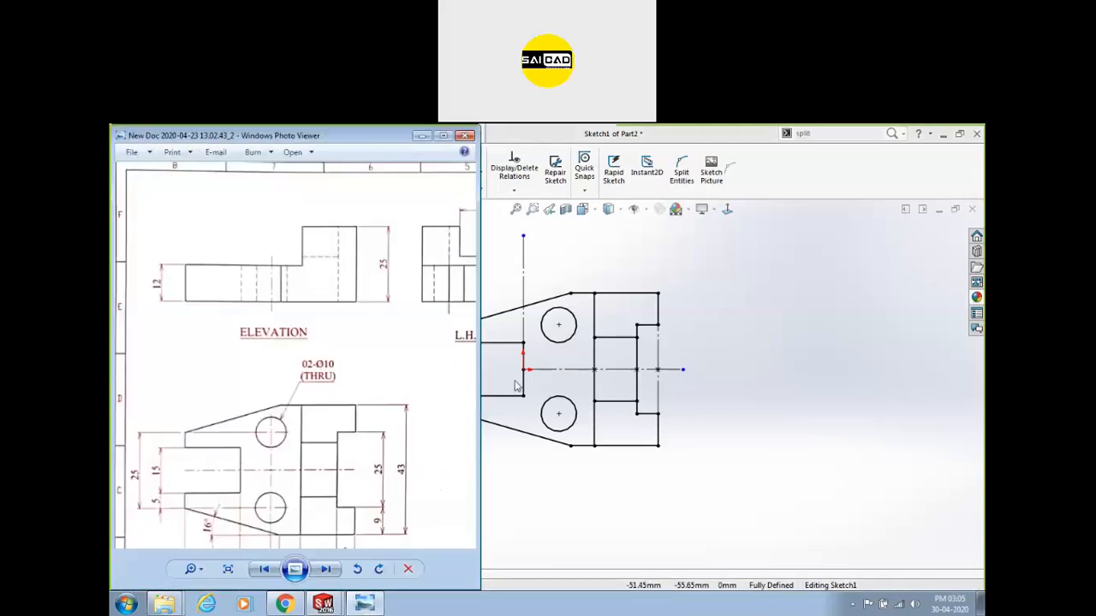
# Back in SOLIDWORKS, exit Sketch1 and zoom to view the profile.
pyautogui.click(672, 335)
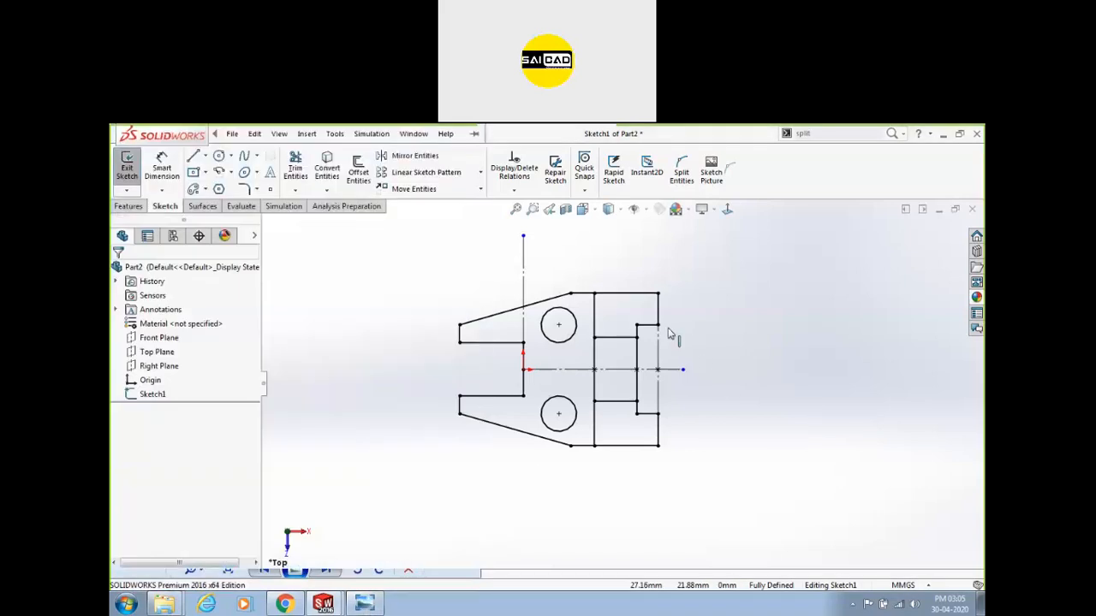
pyautogui.click(127, 165)
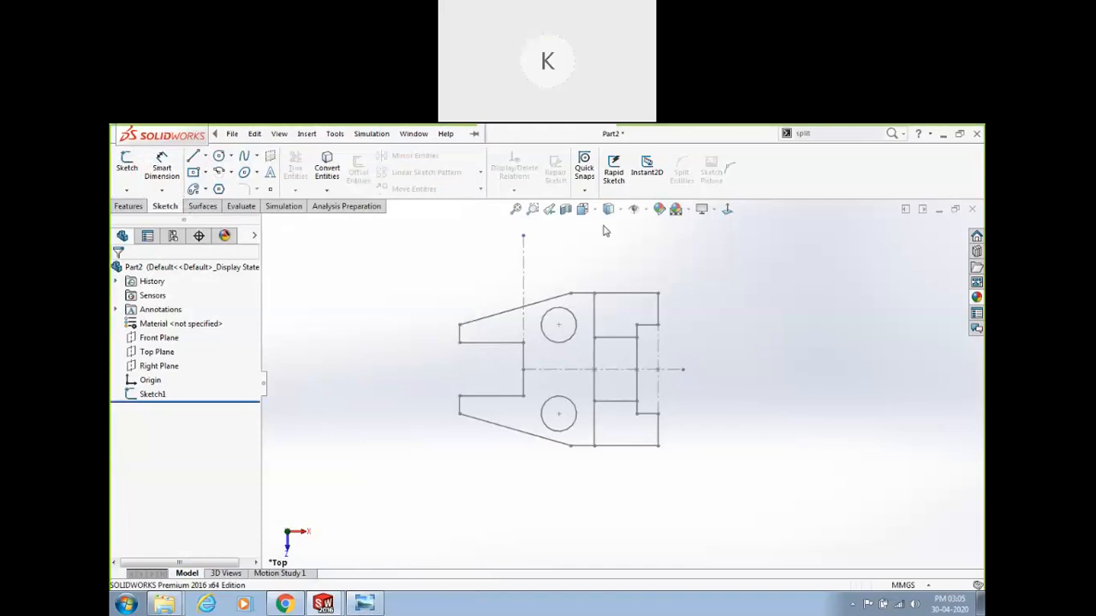
pyautogui.scroll(3, 588, 393)
pyautogui.scroll(-1, 588, 393)
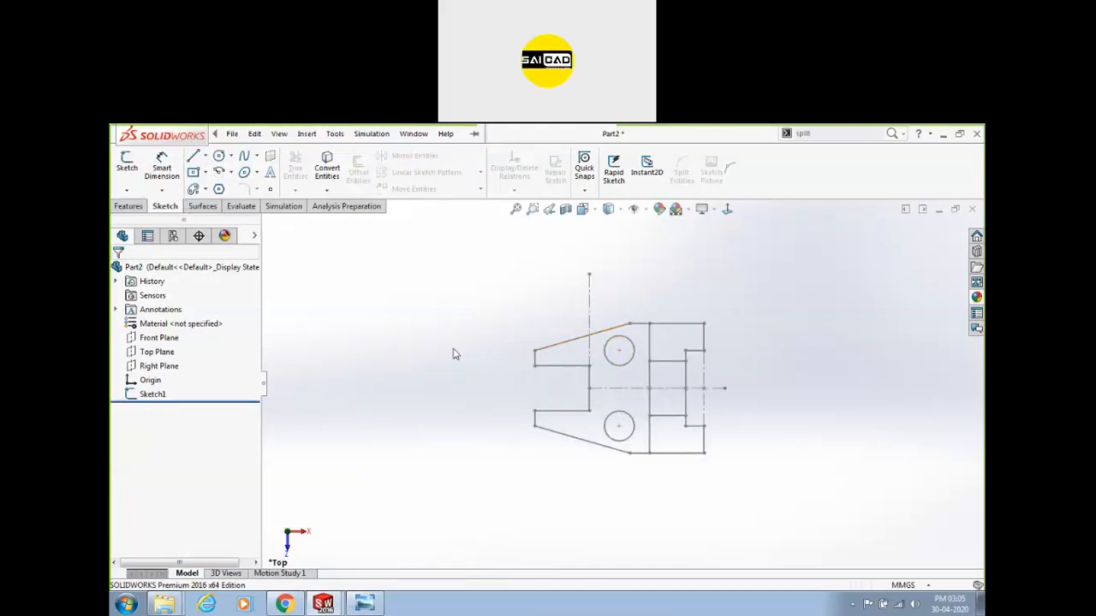
pyautogui.scroll(1, 594, 353)
pyautogui.scroll(-1, 750, 347)
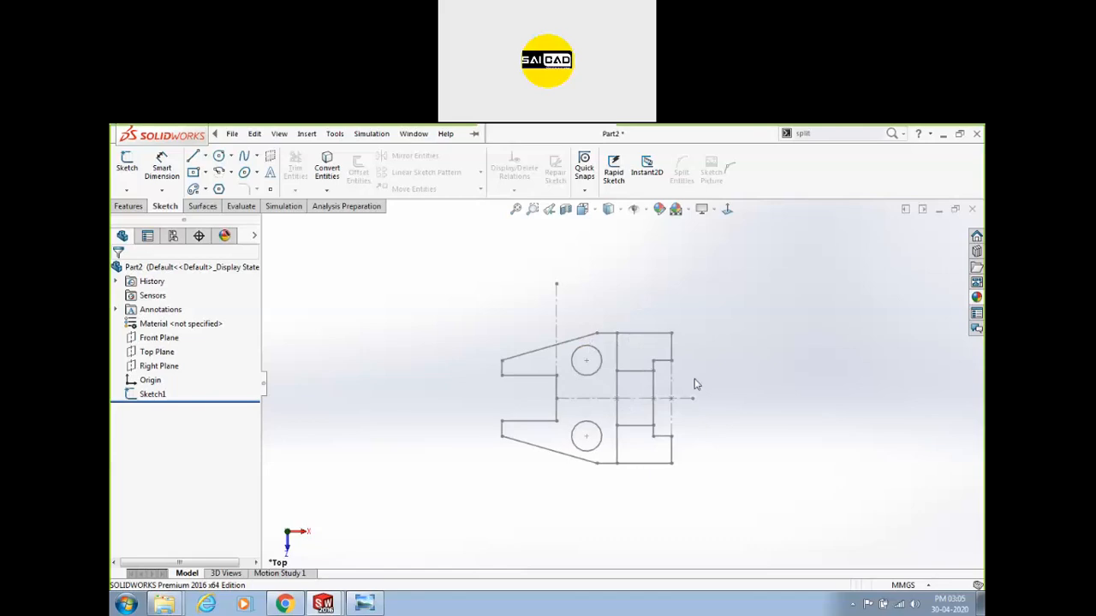
pyautogui.scroll(2, 681, 394)
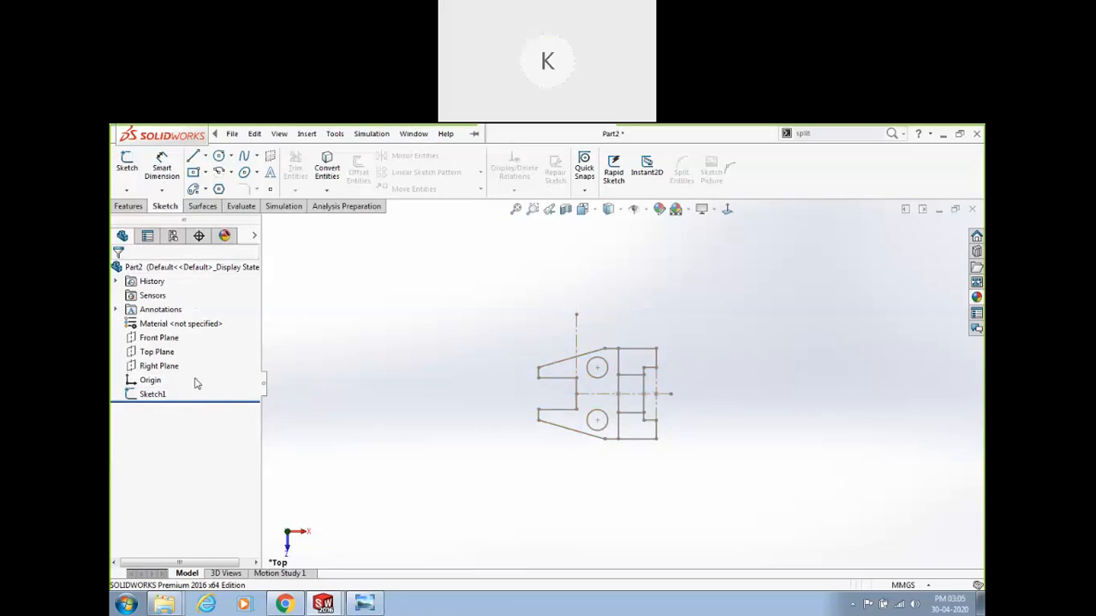
# Select Sketch1 in the FeatureManager tree.
pyautogui.click(171, 399)
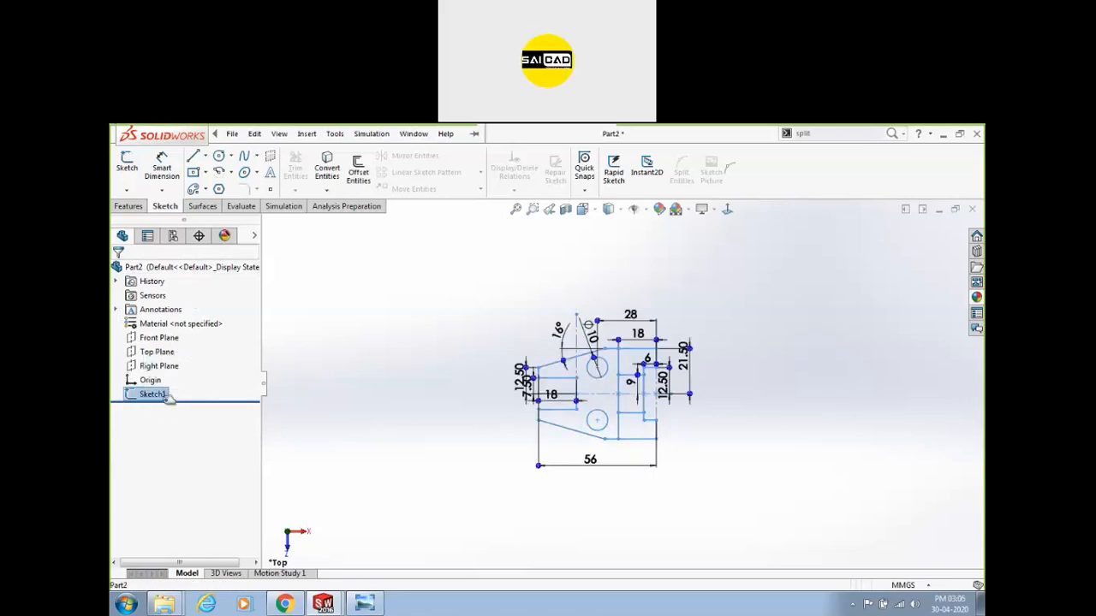
pyautogui.click(180, 423)
pyautogui.click(154, 394)
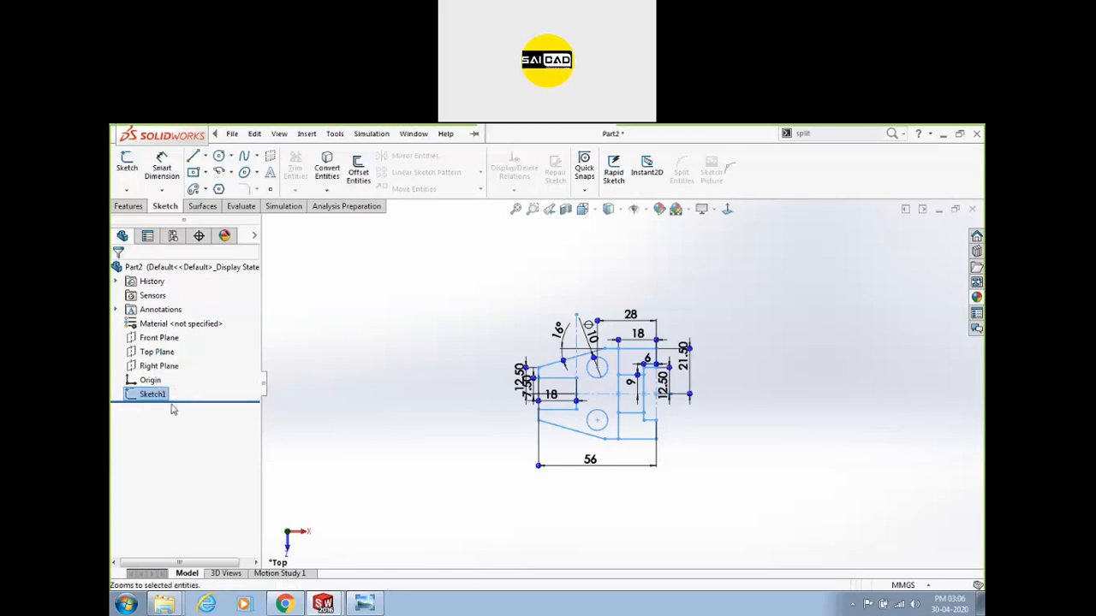
# Re-edit Sketch1, turn on display of its sketch dimensions, and exit the sketch.
pyautogui.rightClick(155, 394)
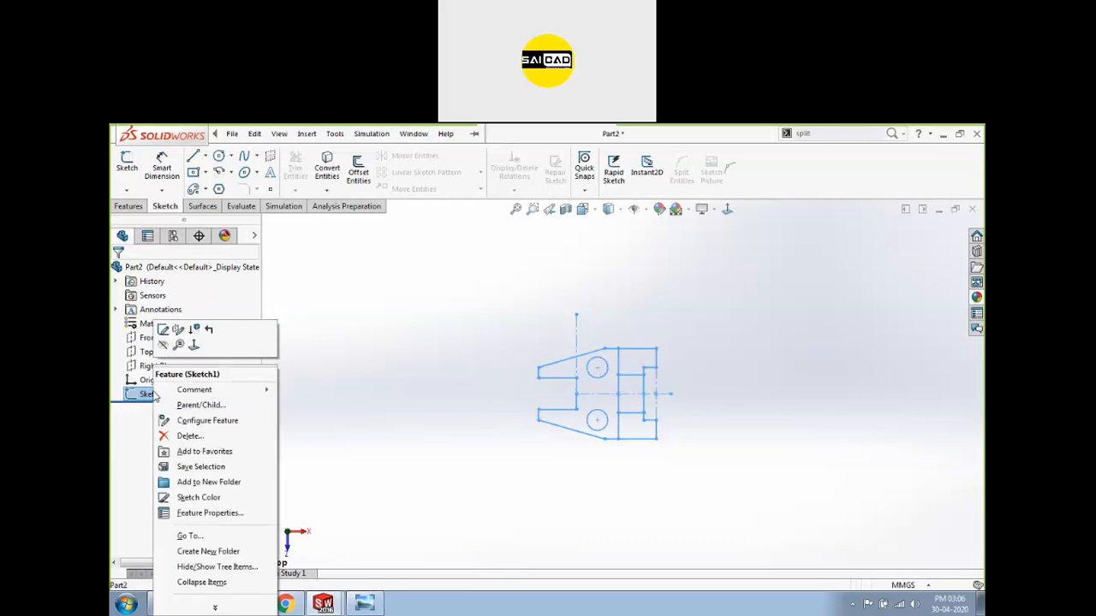
pyautogui.click(164, 331)
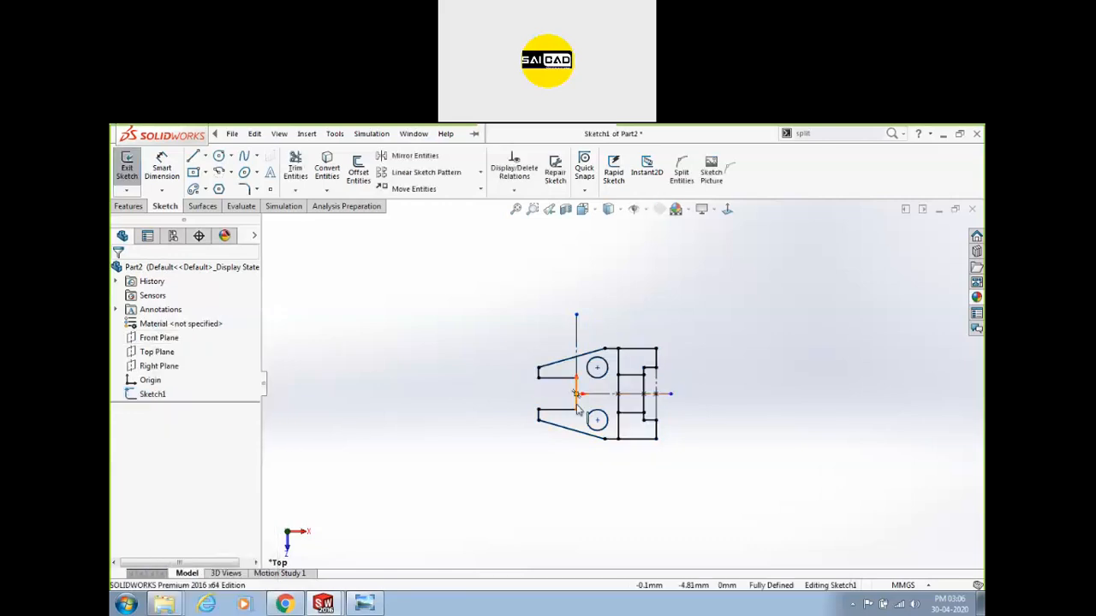
pyautogui.scroll(-2, 581, 392)
pyautogui.click(646, 210)
pyautogui.click(641, 340)
pyautogui.click(126, 165)
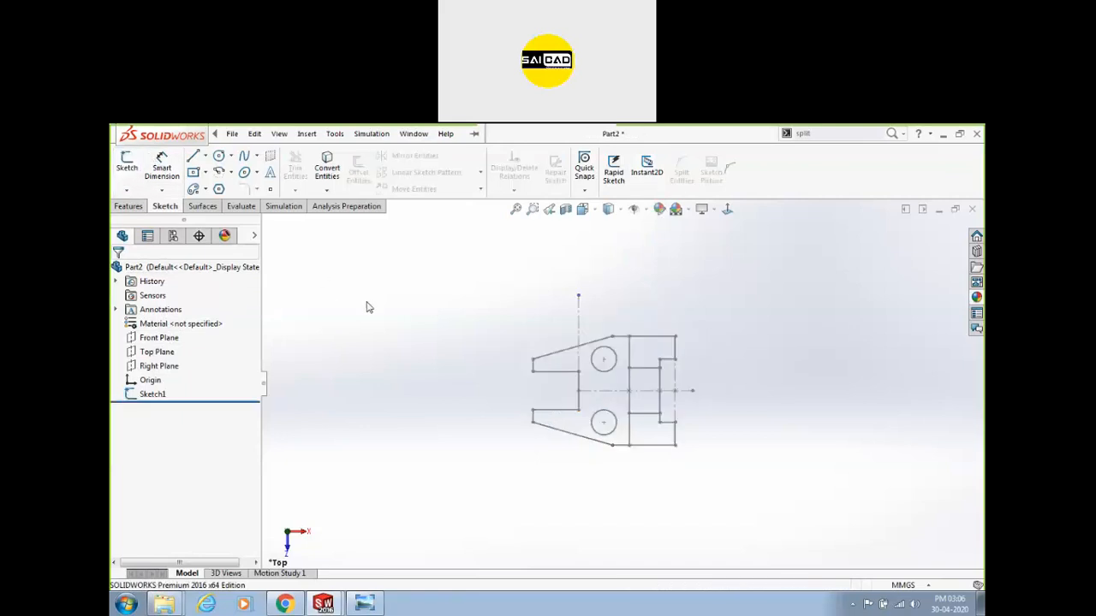
# Edit and exit Sketch1 once more, then zoom in on the sketch.
pyautogui.click(153, 395)
pyautogui.click(163, 362)
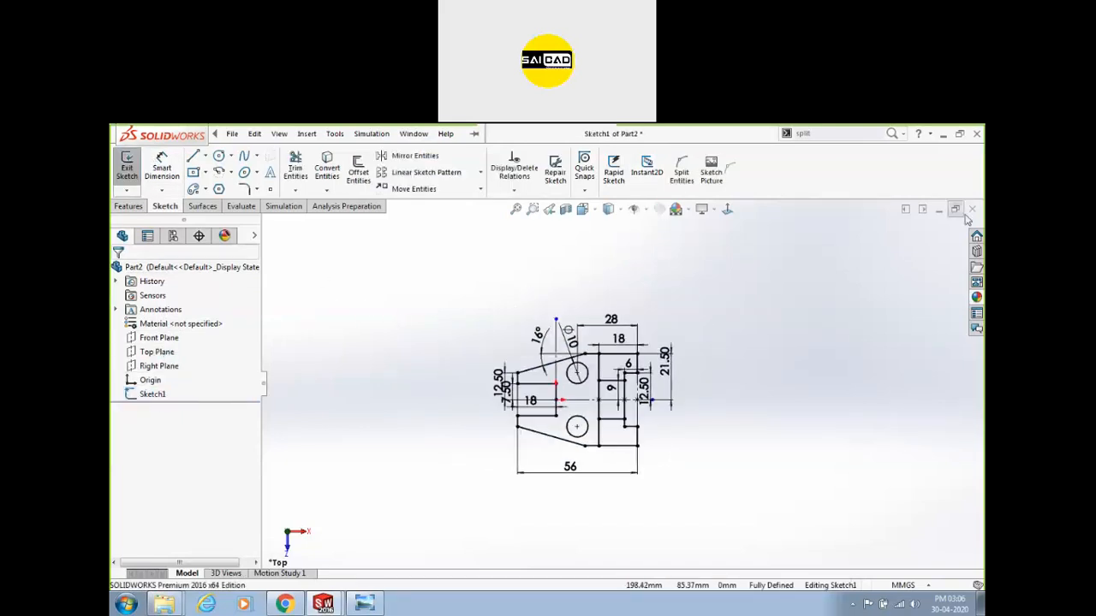
pyautogui.click(127, 165)
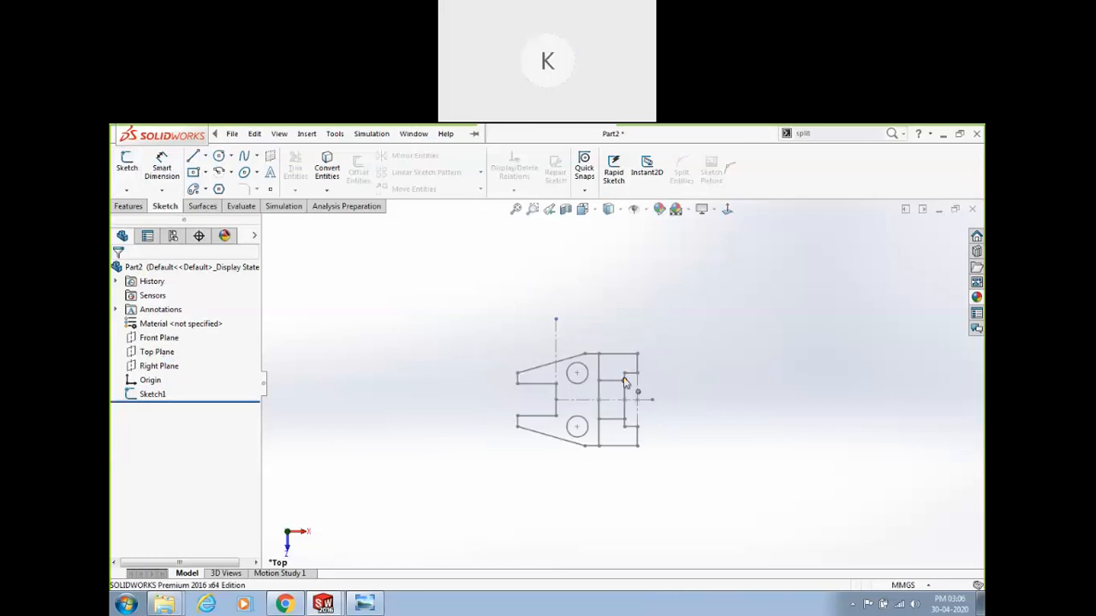
pyautogui.scroll(-3, 624, 382)
pyautogui.scroll(-2, 650, 373)
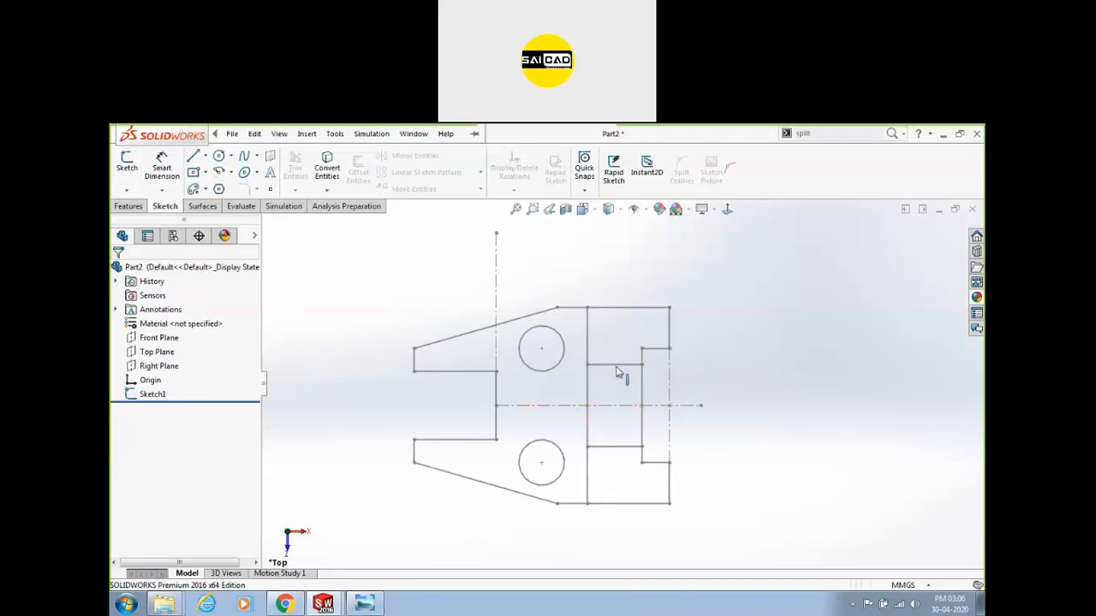
pyautogui.scroll(-2, 582, 406)
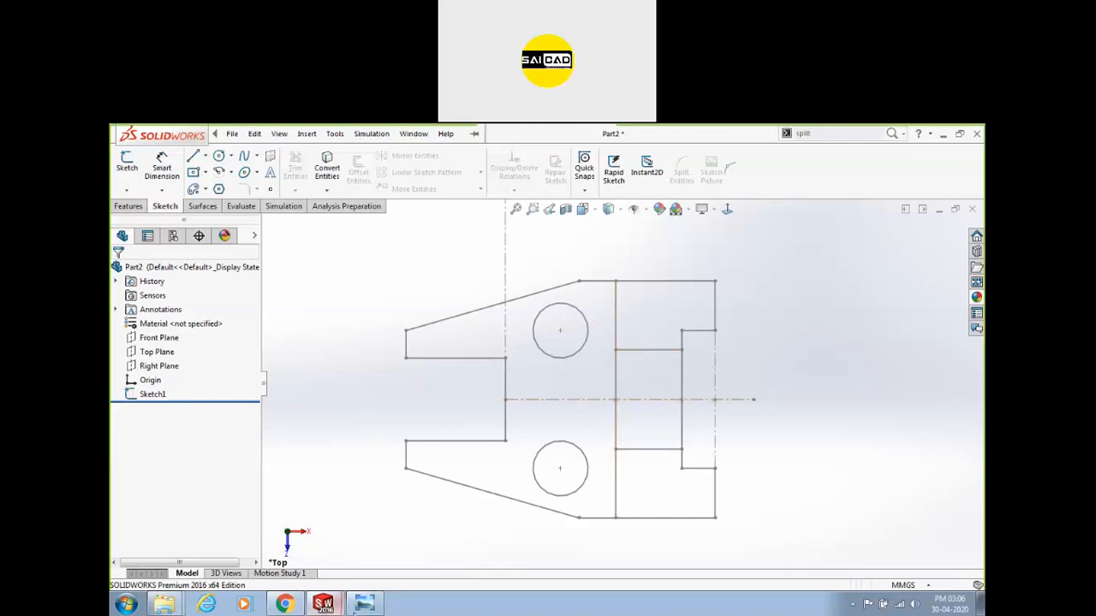
# Pan the reference drawing in Photo Viewer over to its isometric view.
pyautogui.click(363, 604)
pyautogui.moveTo(385, 320); pyautogui.dragTo(170, 451)
pyautogui.moveTo(345, 321); pyautogui.dragTo(208, 323)
pyautogui.moveTo(341, 421)
pyautogui.mouseDown()
pyautogui.moveTo(331, 279)
pyautogui.moveTo(294, 294)
pyautogui.mouseUp()
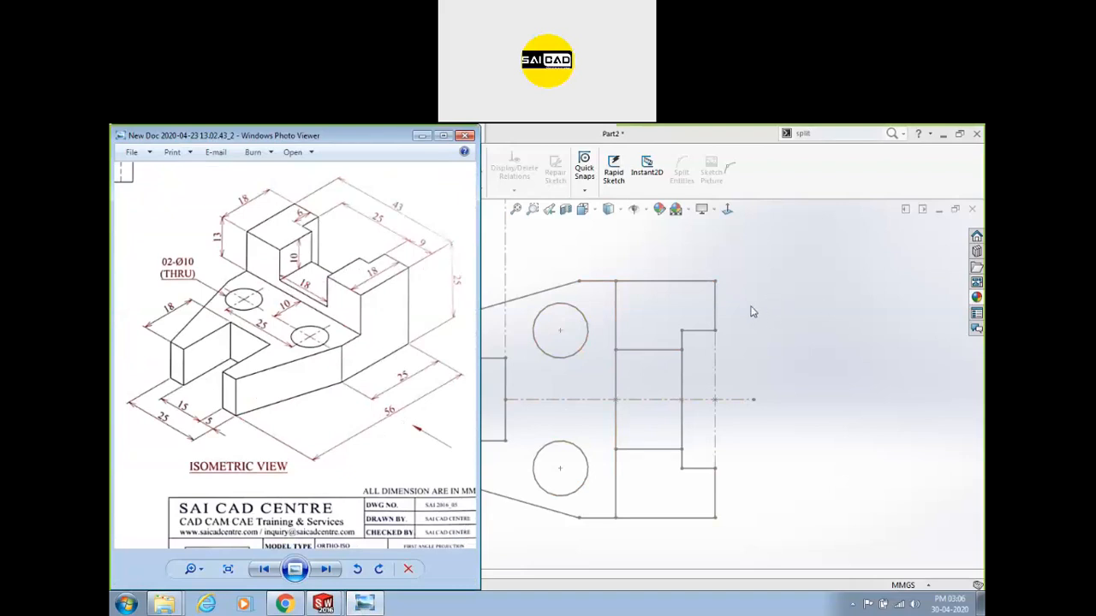
# Page forward through the reference images until the spoked wheel drawing with Detail B appears.
pyautogui.click(330, 569)
pyautogui.click(330, 570)
pyautogui.click(330, 569)
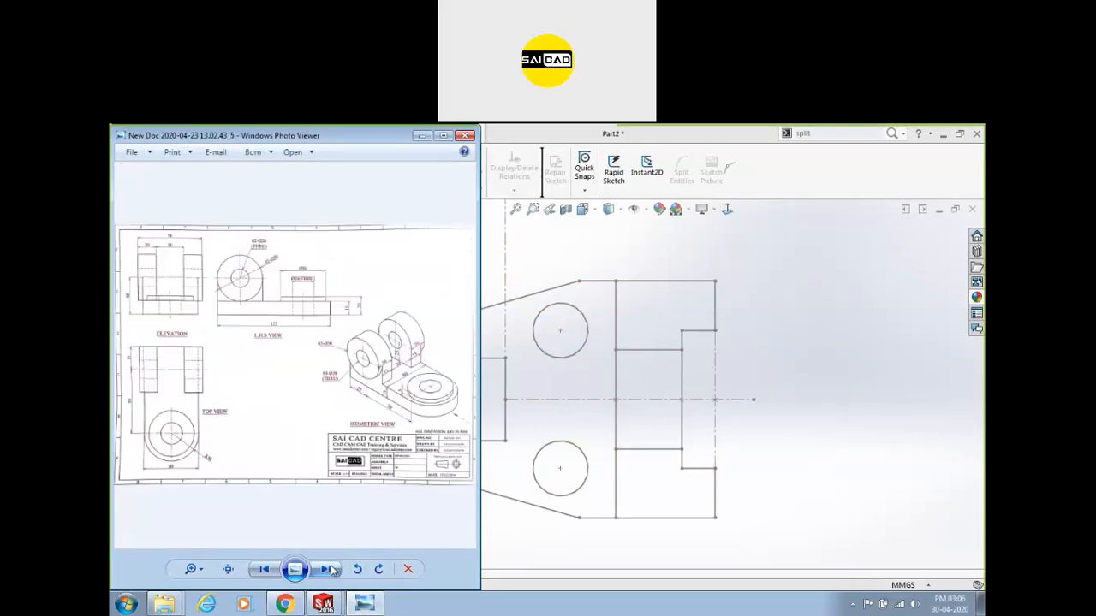
pyautogui.click(330, 570)
pyautogui.click(331, 569)
pyautogui.click(331, 569)
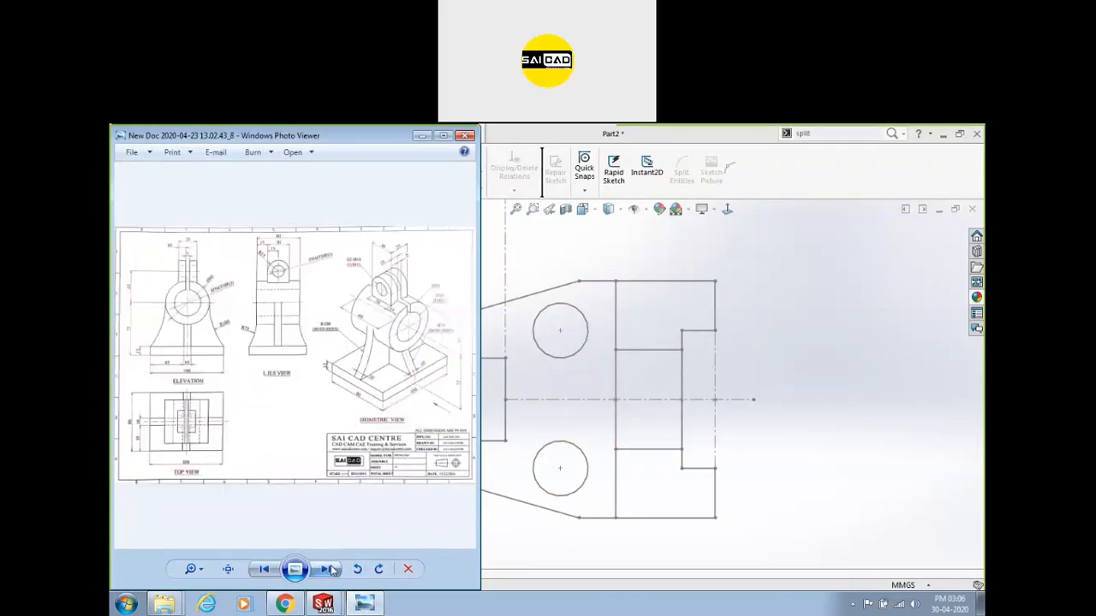
pyautogui.click(331, 569)
pyautogui.click(331, 569)
pyautogui.click(331, 569)
pyautogui.click(331, 569)
pyautogui.click(330, 570)
pyautogui.click(330, 570)
pyautogui.click(330, 569)
pyautogui.click(330, 569)
pyautogui.click(331, 570)
pyautogui.click(330, 569)
pyautogui.click(330, 570)
pyautogui.click(330, 570)
pyautogui.click(330, 569)
pyautogui.click(331, 569)
pyautogui.click(331, 569)
pyautogui.click(330, 570)
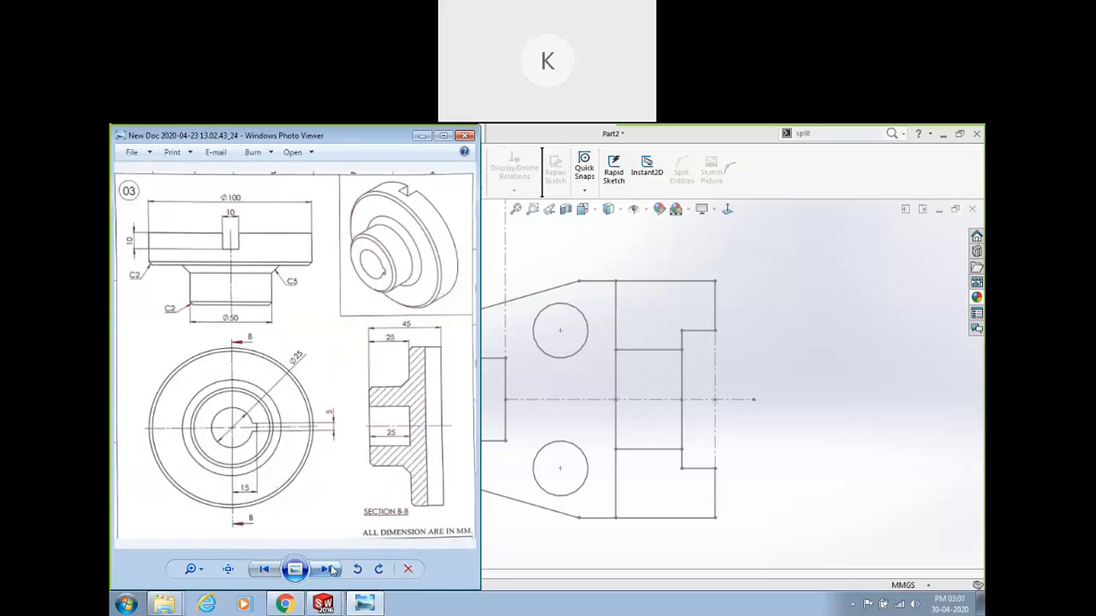
pyautogui.click(331, 569)
pyautogui.click(330, 569)
pyautogui.click(331, 569)
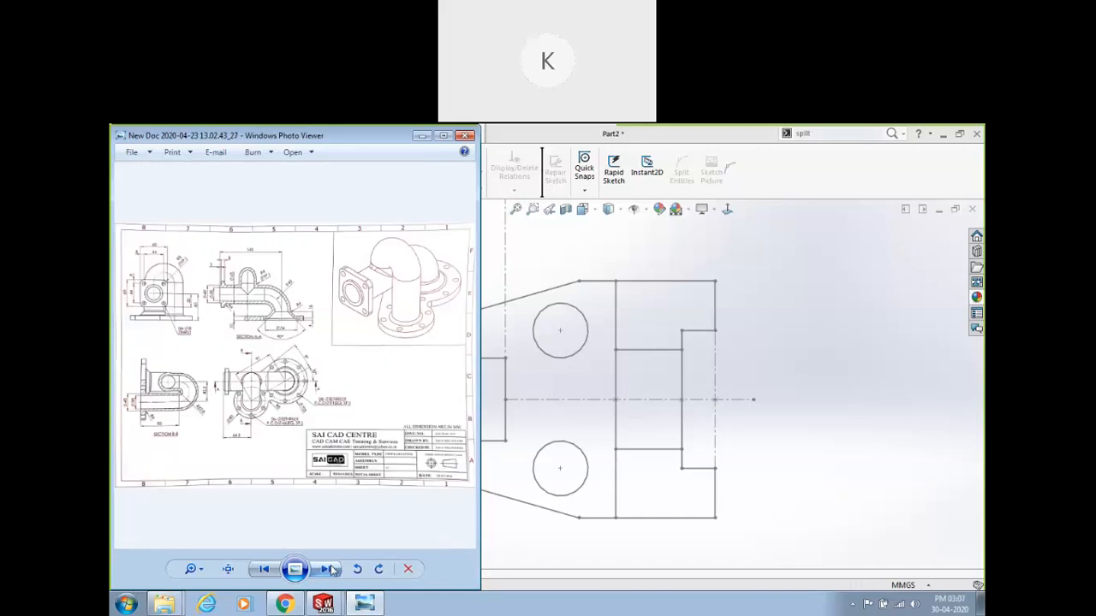
pyautogui.click(331, 569)
pyautogui.click(331, 569)
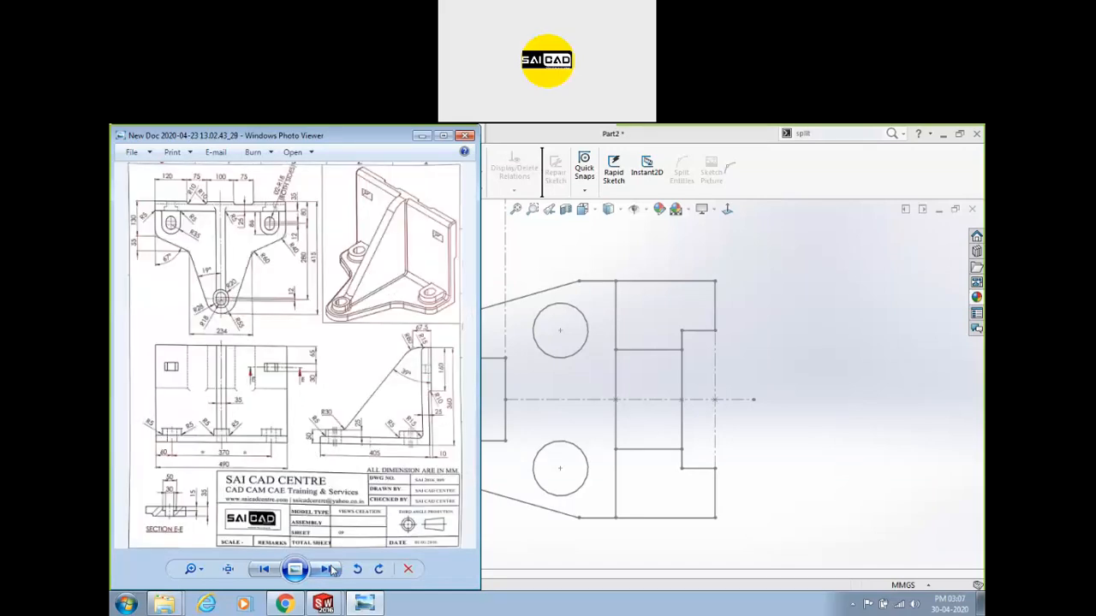
pyautogui.click(330, 569)
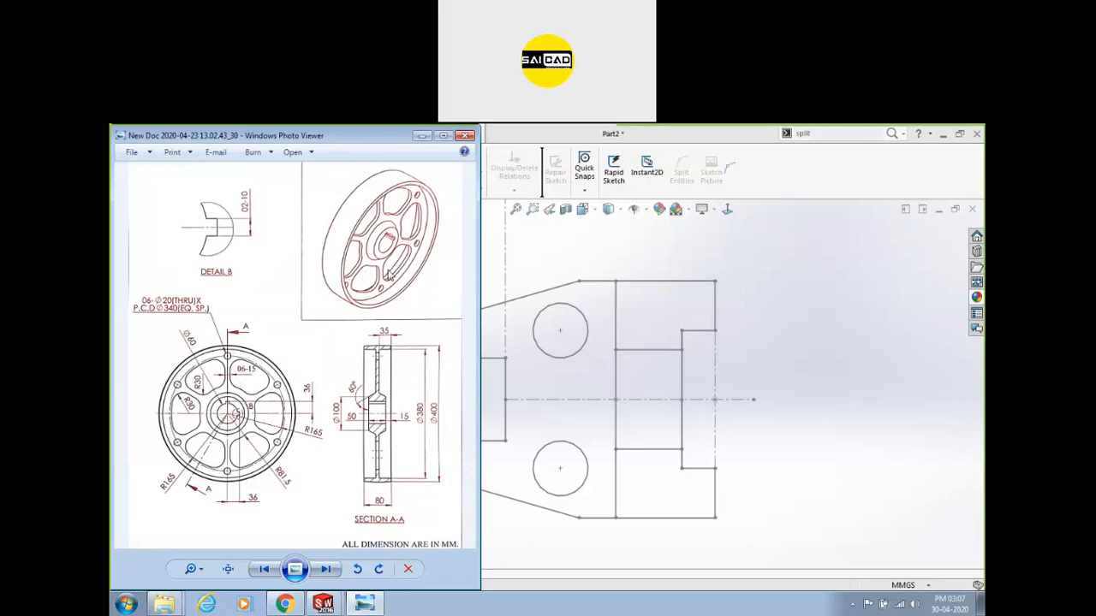
# Zoom and pan around the wheel drawing to study its hub, Detail B and Section A-A.
pyautogui.scroll(3, 257, 385)
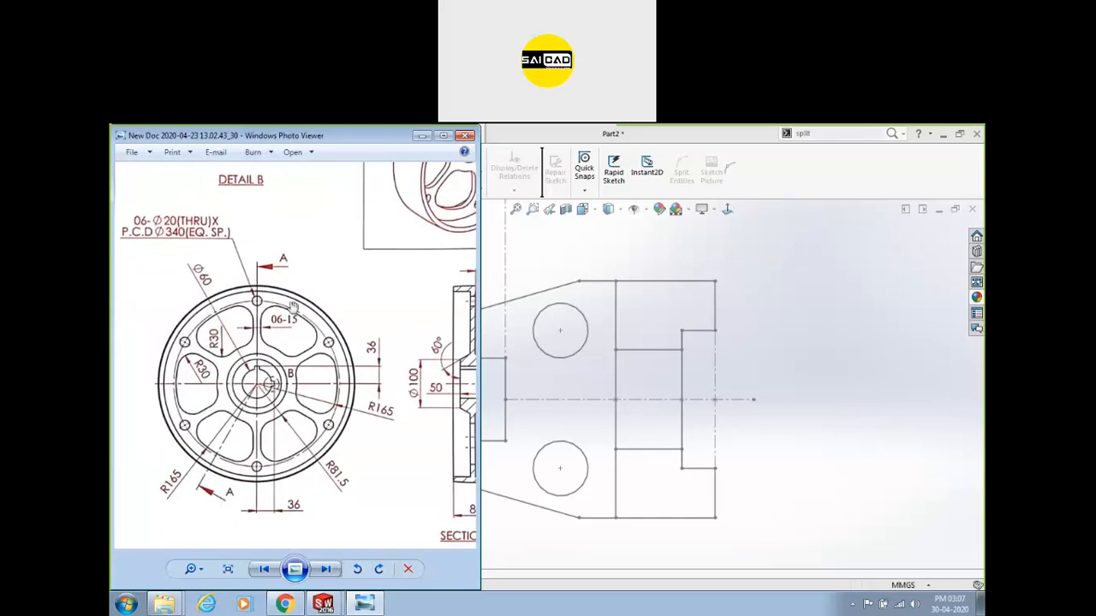
pyautogui.scroll(-3, 295, 373)
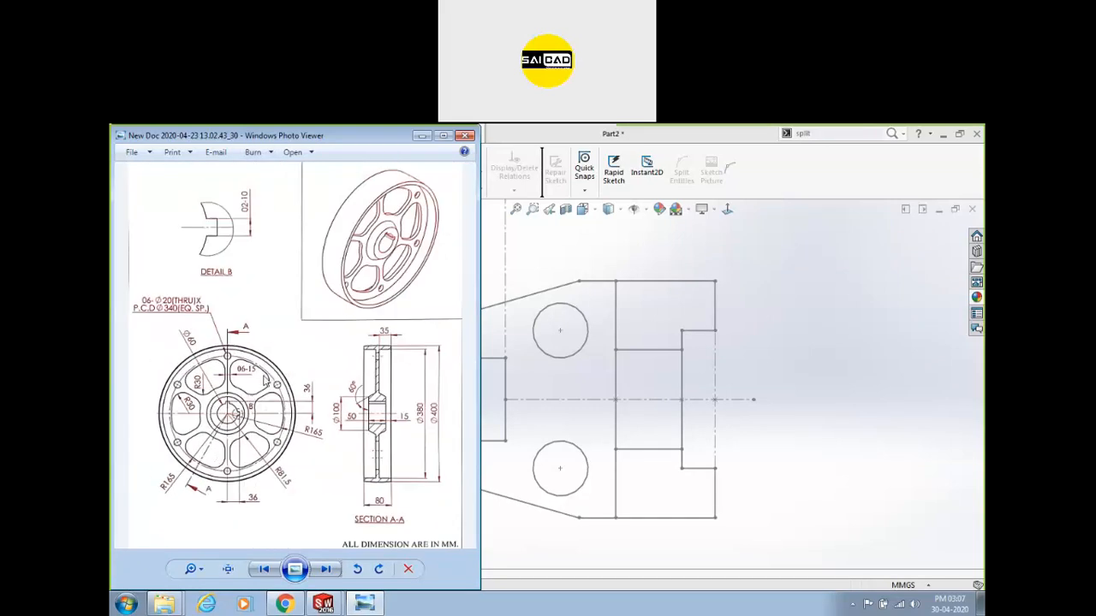
pyautogui.scroll(1, 235, 412)
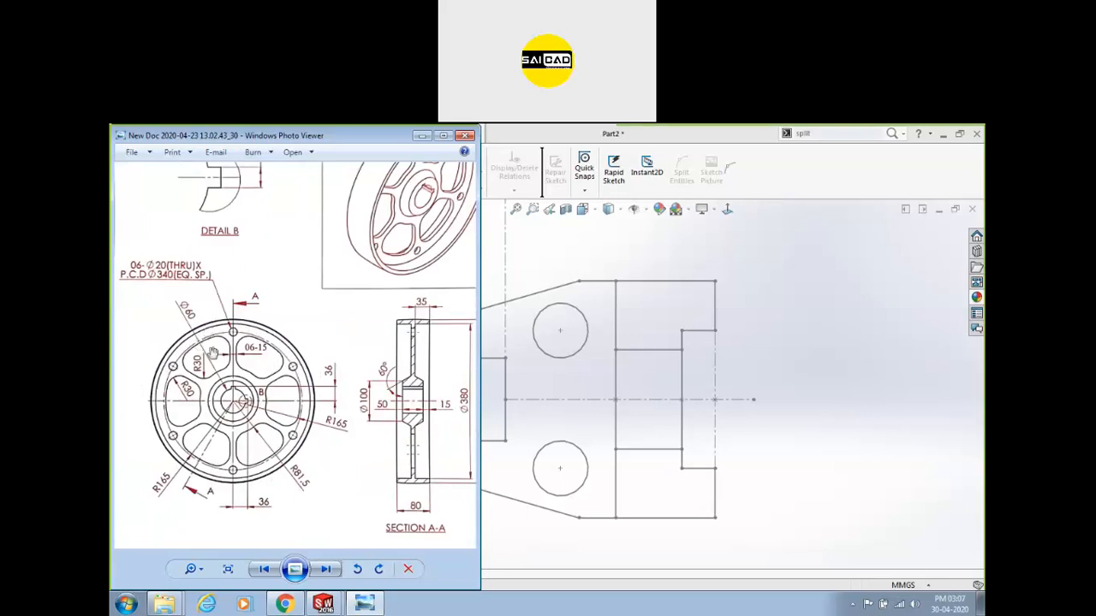
pyautogui.scroll(3, 226, 384)
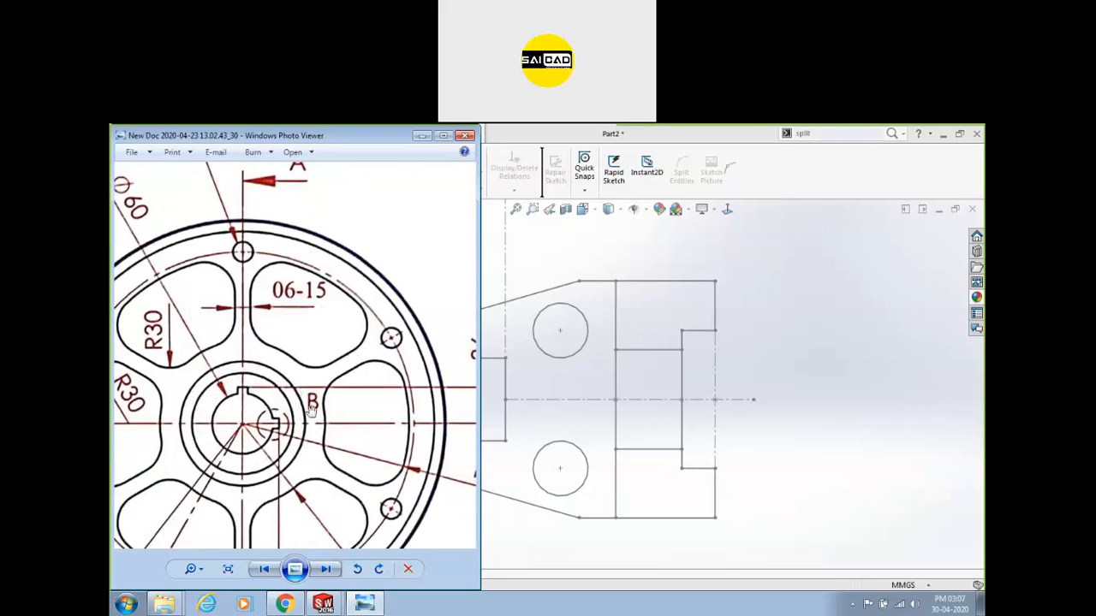
pyautogui.moveTo(281, 361); pyautogui.dragTo(248, 375)
pyautogui.scroll(-3, 230, 357)
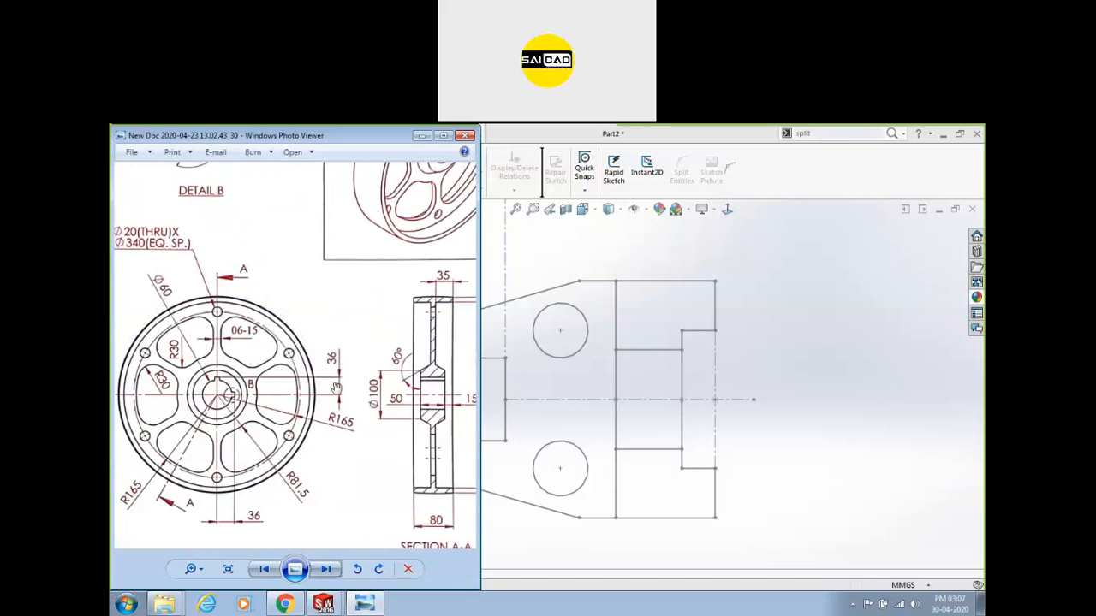
pyautogui.moveTo(325, 268); pyautogui.dragTo(318, 403)
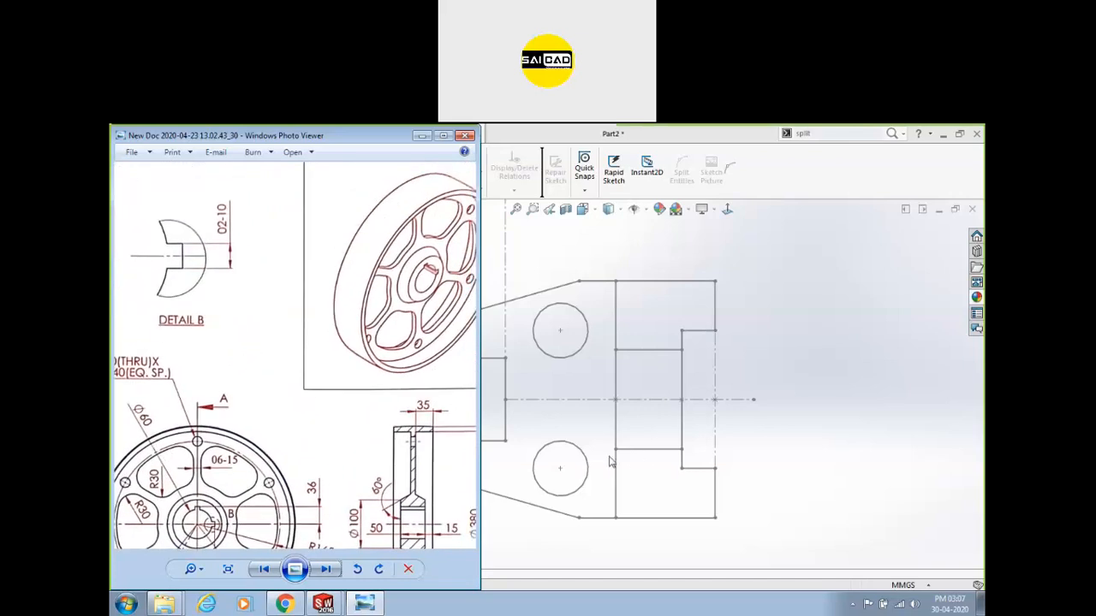
pyautogui.moveTo(303, 418)
pyautogui.mouseDown()
pyautogui.moveTo(282, 263)
pyautogui.moveTo(355, 267)
pyautogui.mouseUp()
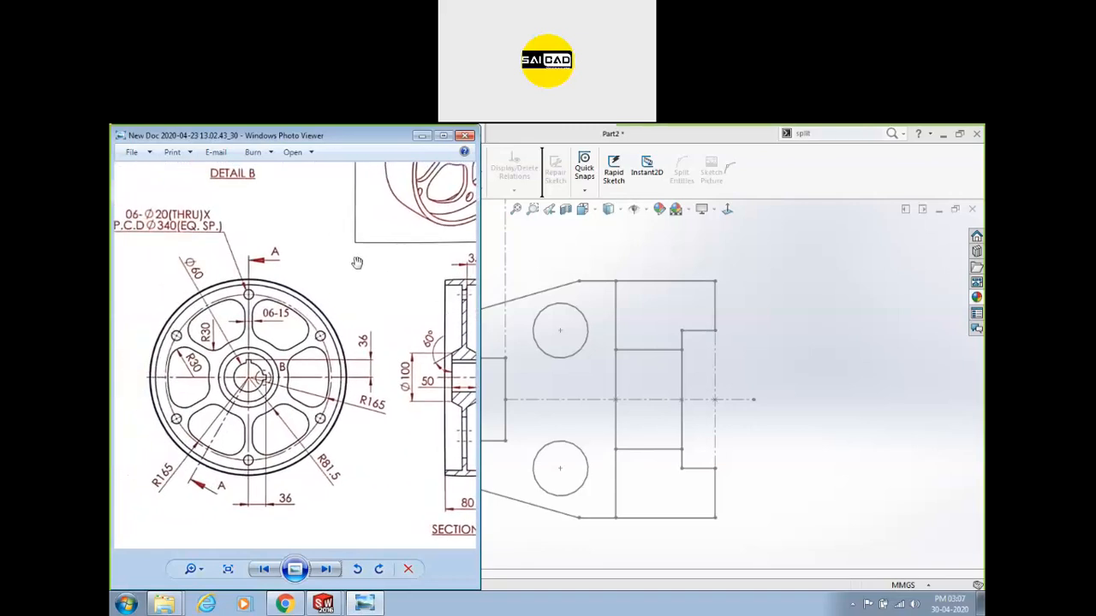
pyautogui.moveTo(357, 309); pyautogui.dragTo(347, 281)
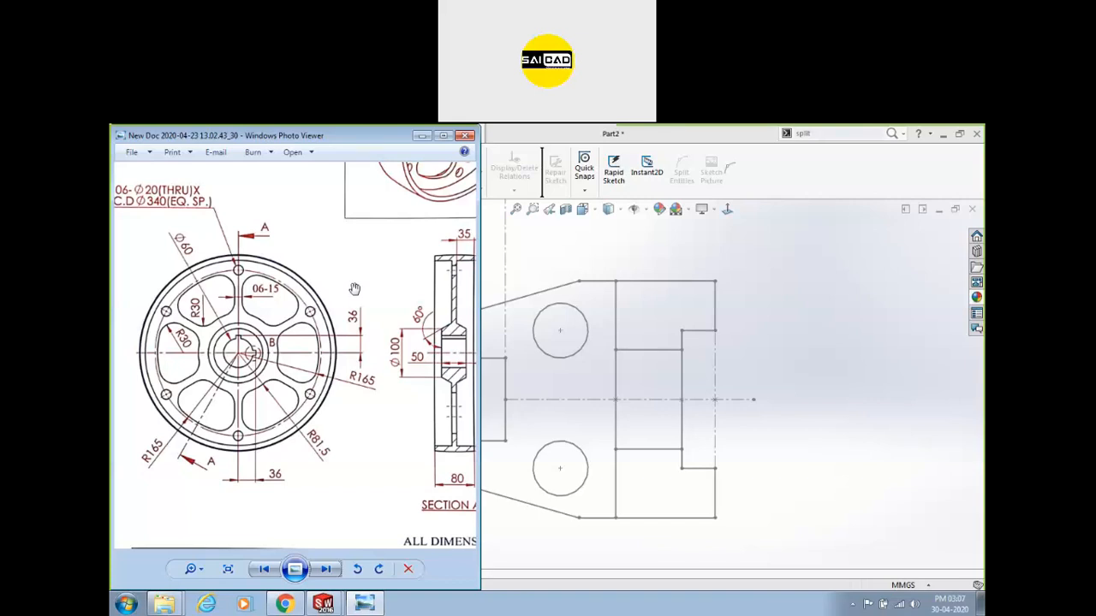
pyautogui.scroll(-2, 355, 288)
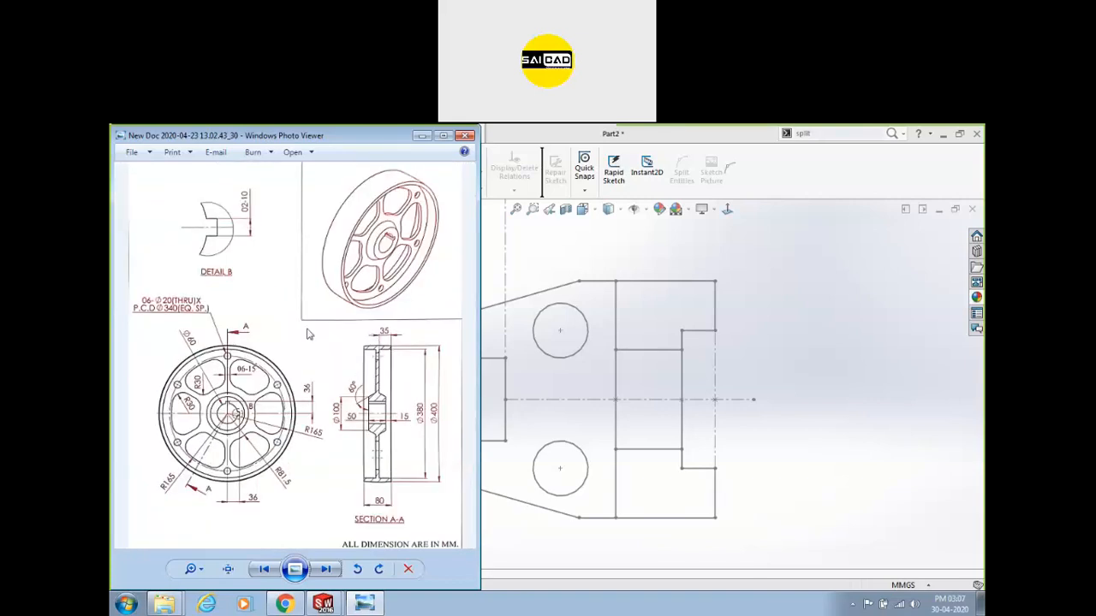
# Advance to the flange drawing and zoom in on its Section A-A.
pyautogui.click(325, 569)
pyautogui.click(325, 569)
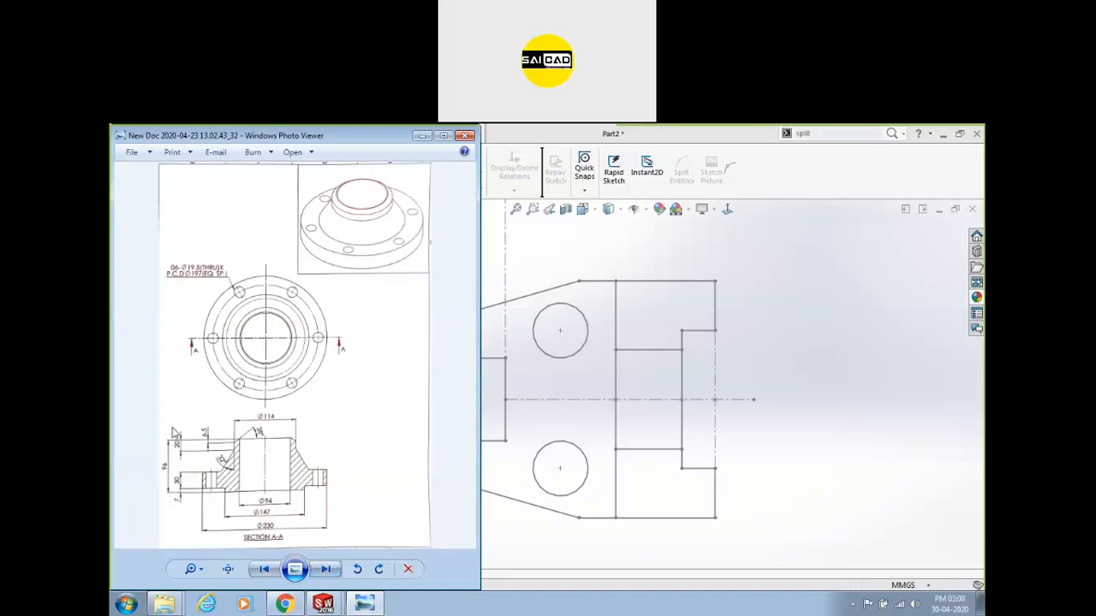
pyautogui.scroll(3, 204, 496)
pyautogui.moveTo(290, 445); pyautogui.dragTo(384, 314)
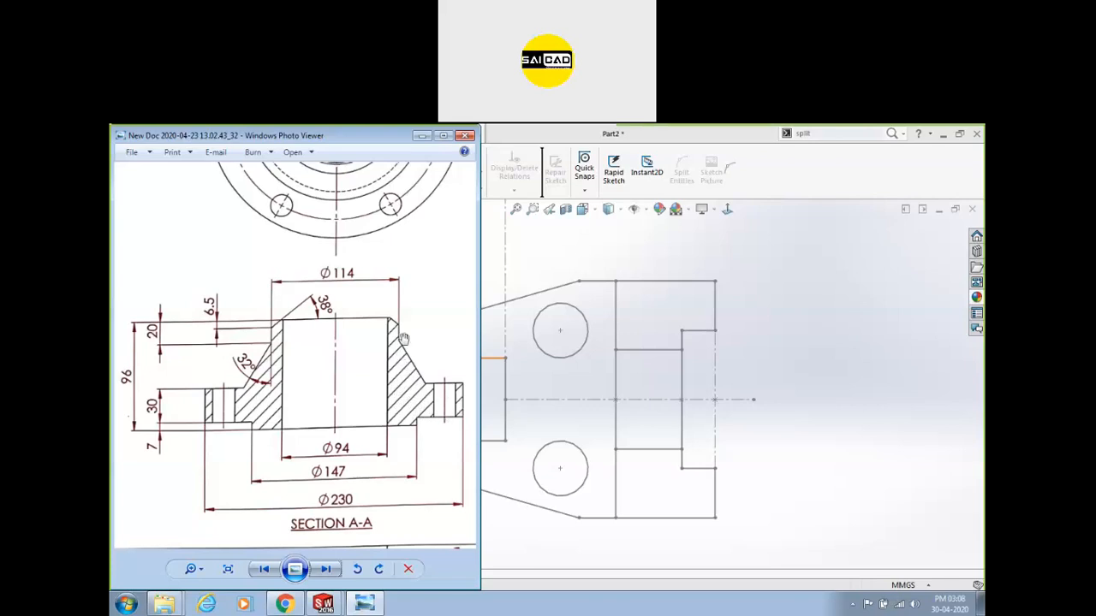
# Return to Part2, zoom out and orbit the sketch, select Front Plane, then start a new document.
pyautogui.click(837, 341)
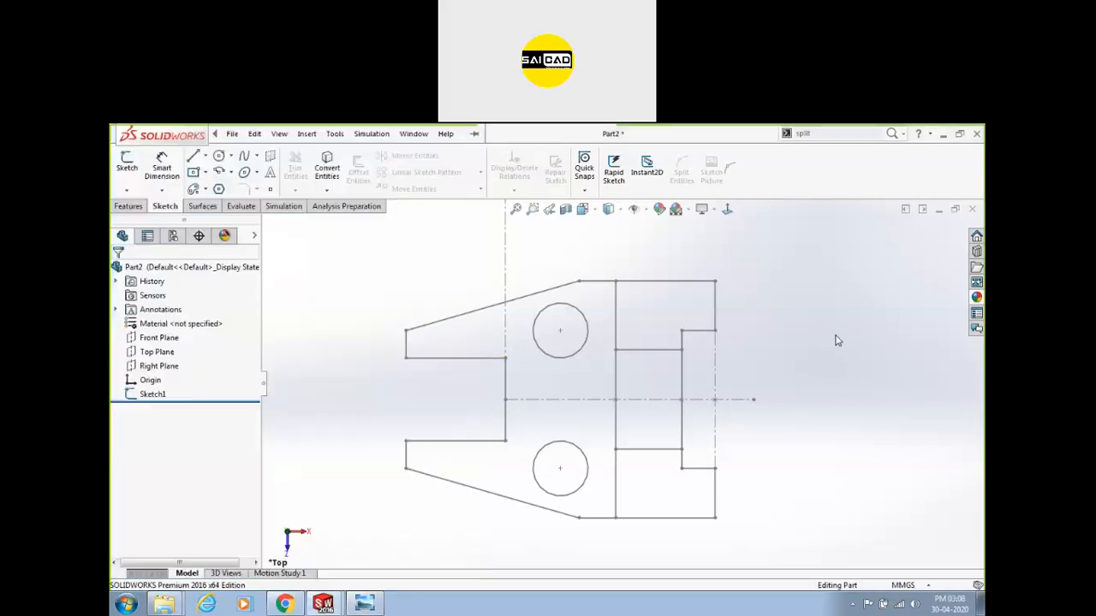
pyautogui.moveTo(841, 250)
pyautogui.mouseDown()
pyautogui.moveTo(458, 485)
pyautogui.moveTo(788, 329)
pyautogui.mouseUp()
pyautogui.scroll(2, 696, 316)
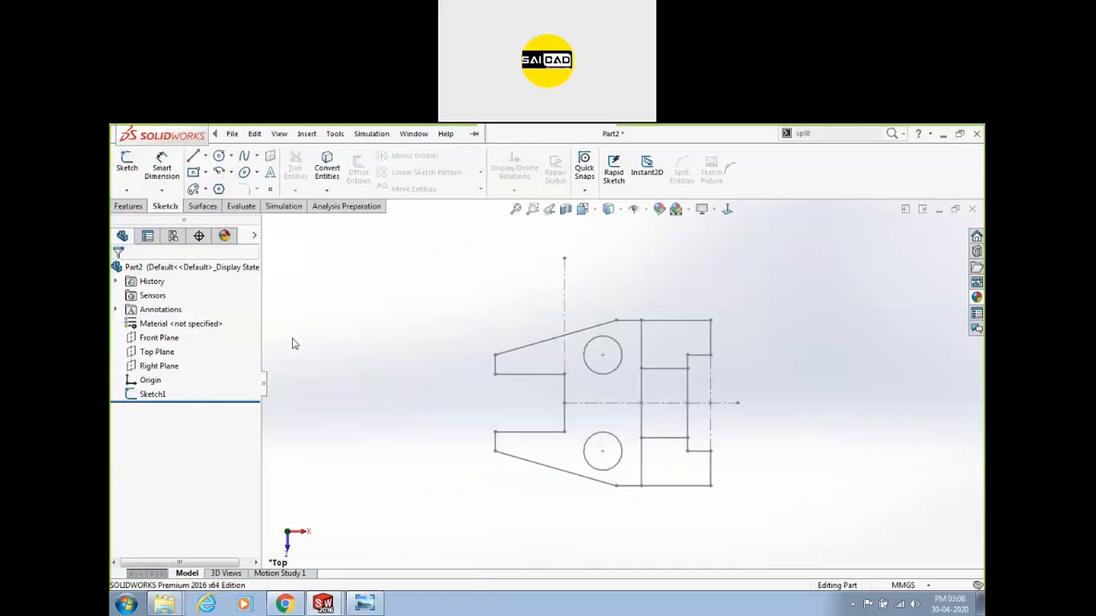
pyautogui.scroll(3, 371, 360)
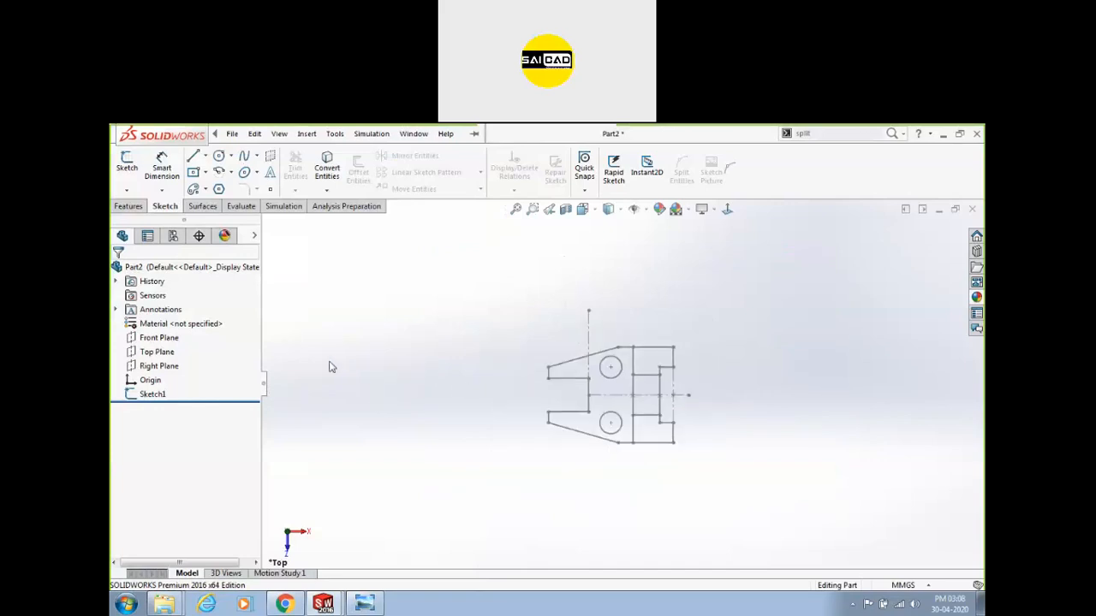
pyautogui.moveTo(475, 444); pyautogui.dragTo(502, 296, button='middle')
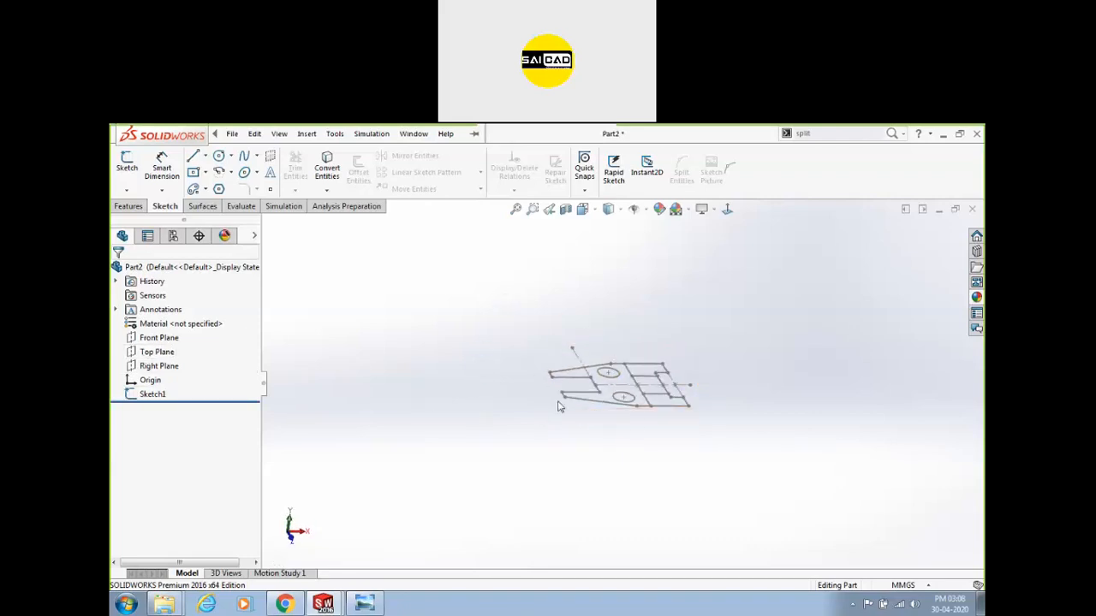
pyautogui.click(156, 337)
pyautogui.moveTo(453, 421)
pyautogui.mouseDown(button='middle')
pyautogui.moveTo(489, 391)
pyautogui.moveTo(490, 358)
pyautogui.moveTo(490, 367)
pyautogui.mouseUp(button='middle')
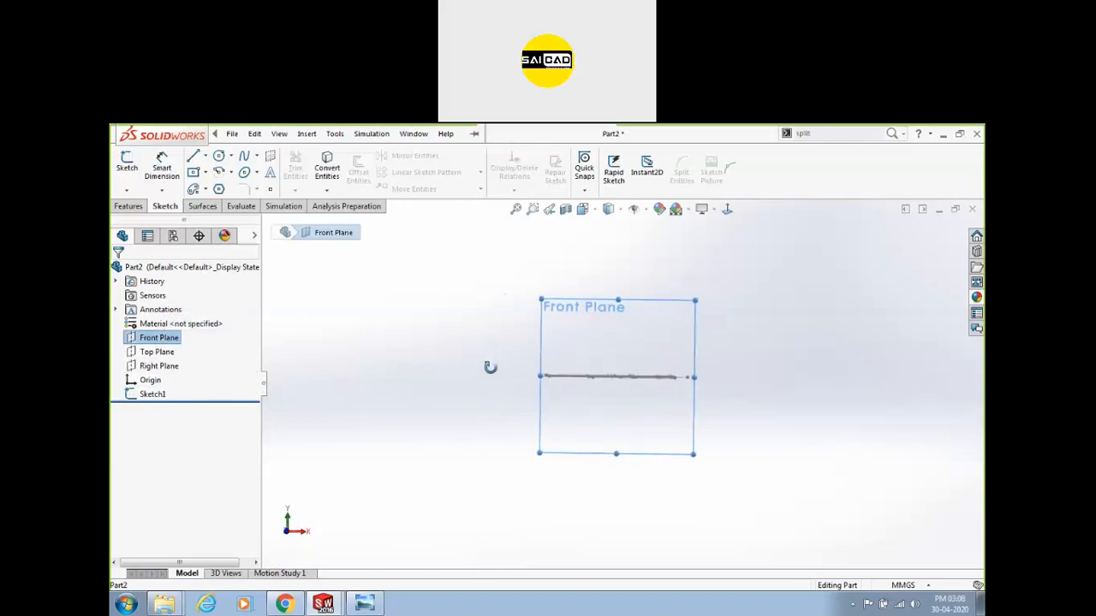
pyautogui.click(428, 326)
# Create a new part and start Sketch2 on the Front Plane, discarding an accidental Top Plane sketch.
pyautogui.hotkey('ctrl', 'n')
pyautogui.press('Return')
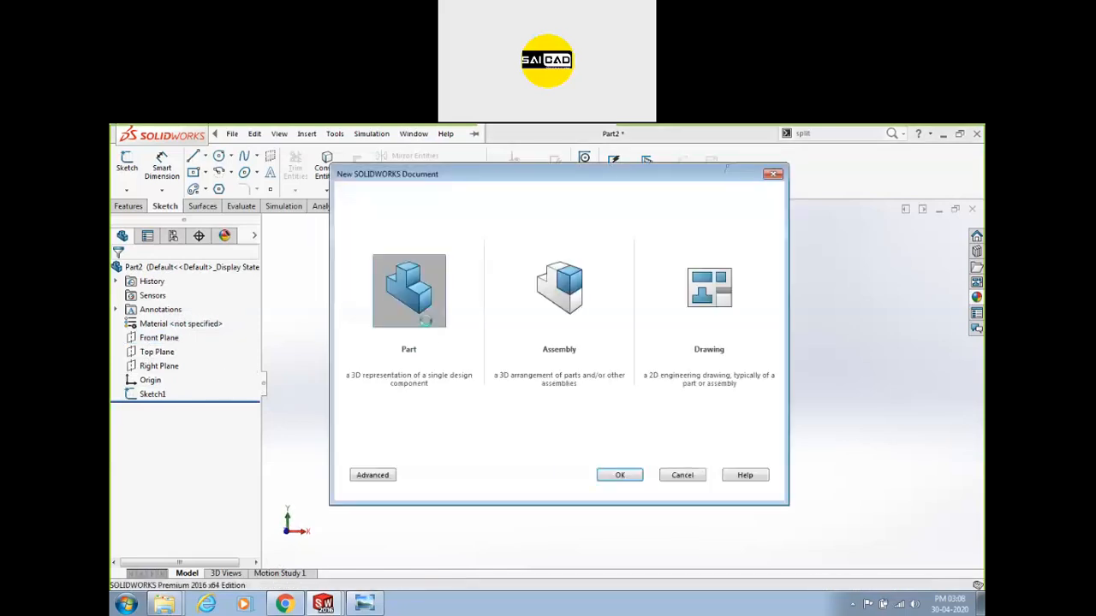
pyautogui.click(126, 162)
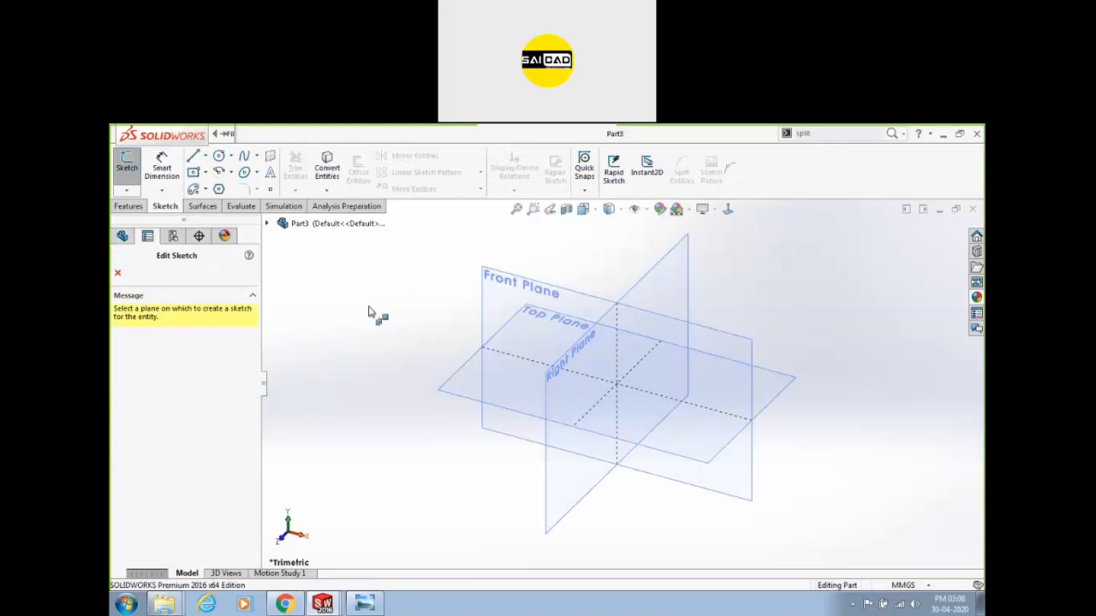
pyautogui.click(467, 370)
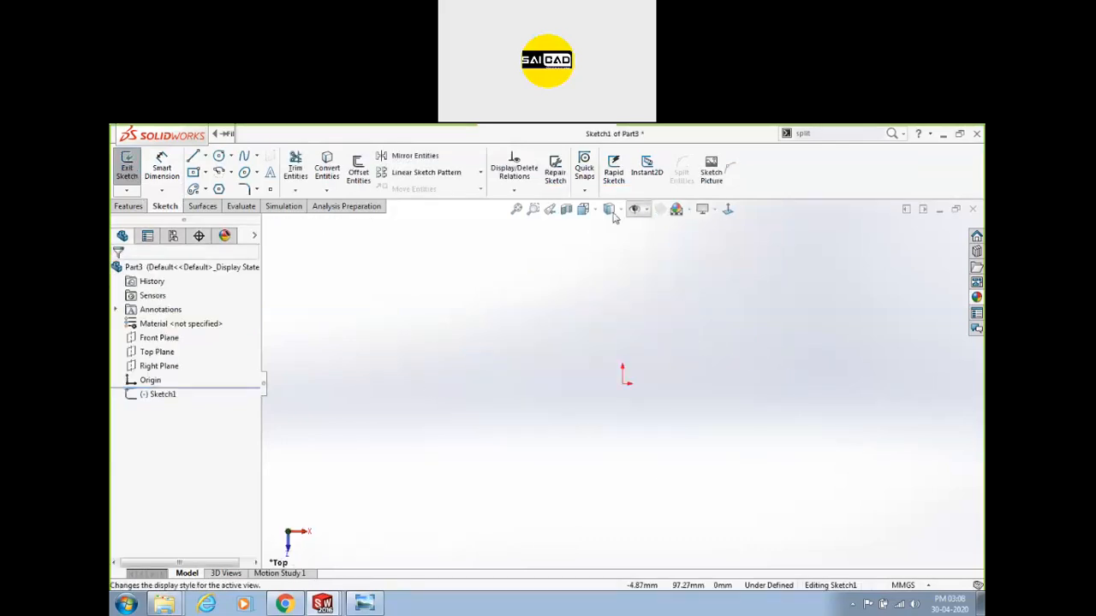
pyautogui.click(127, 167)
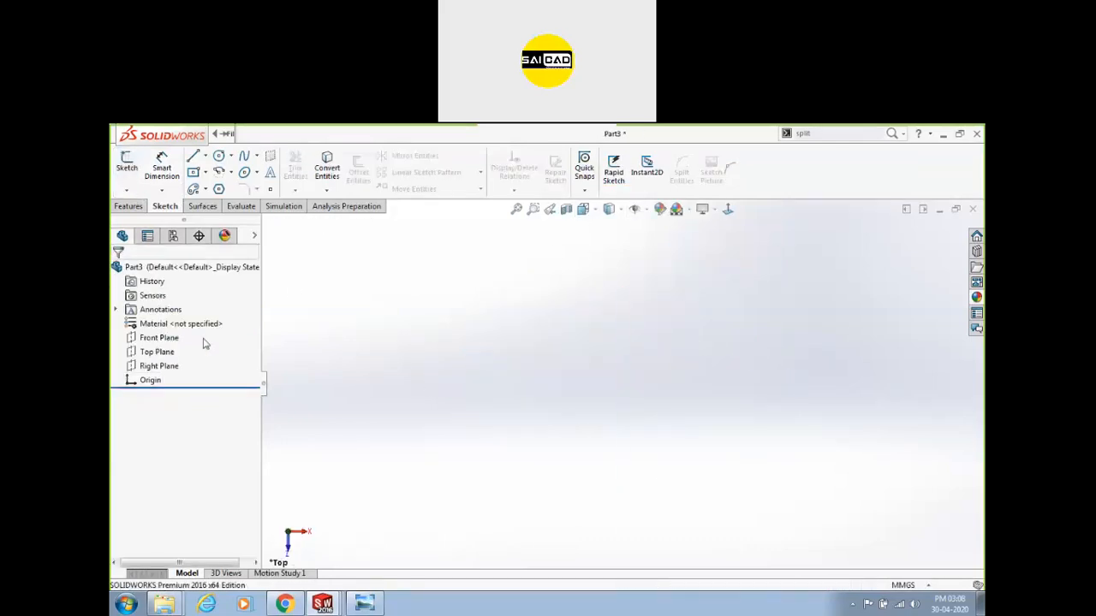
pyautogui.click(160, 339)
pyautogui.click(126, 167)
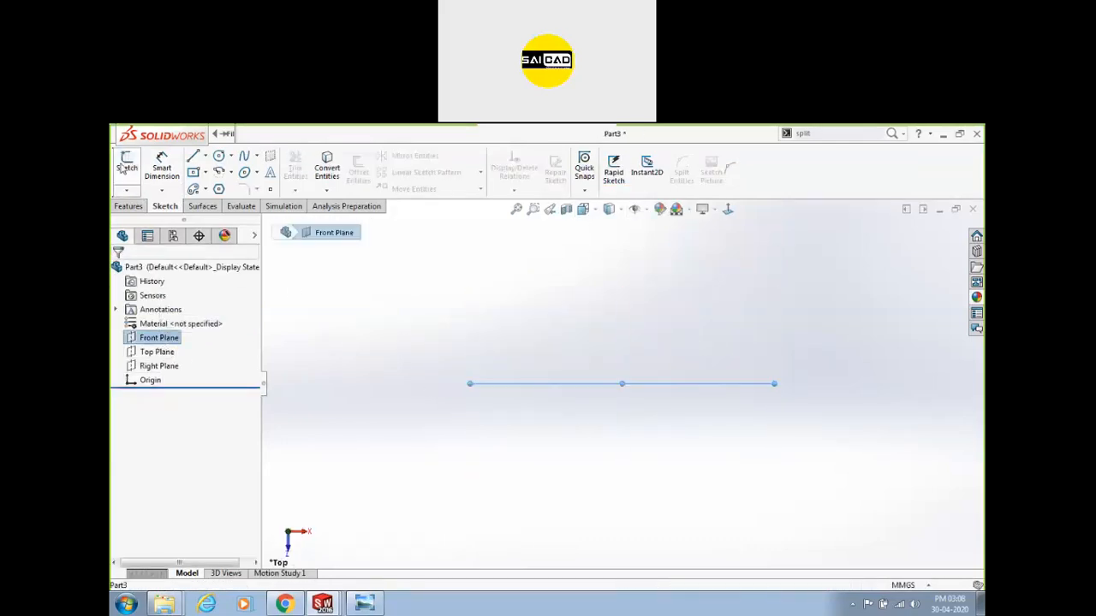
pyautogui.click(406, 299)
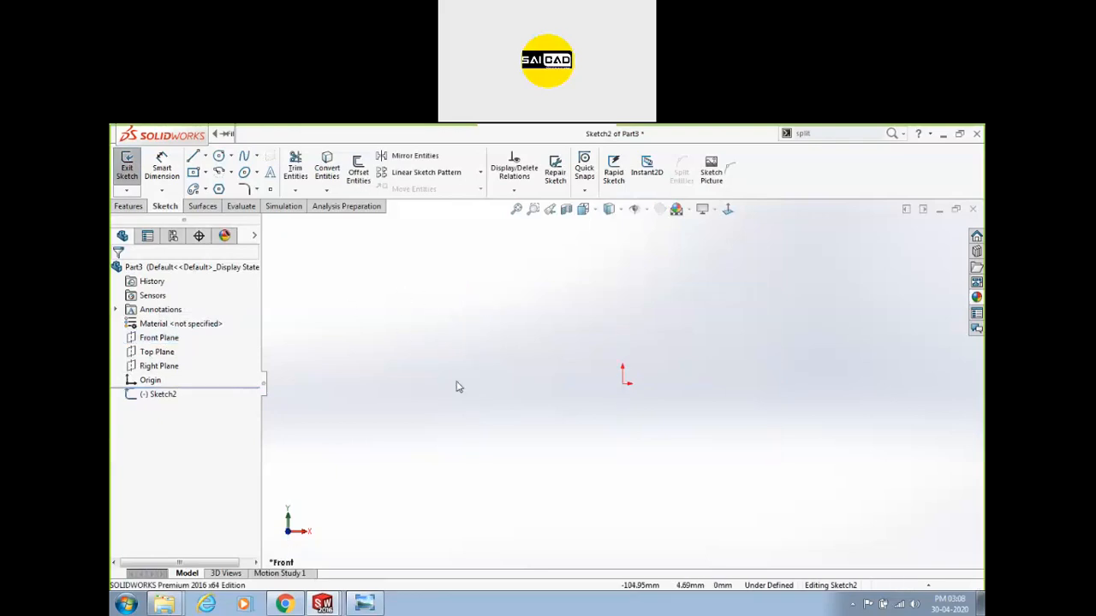
# Frame the flange's full Section A-A profile in Photo Viewer, then return to the sketch.
pyautogui.click(364, 605)
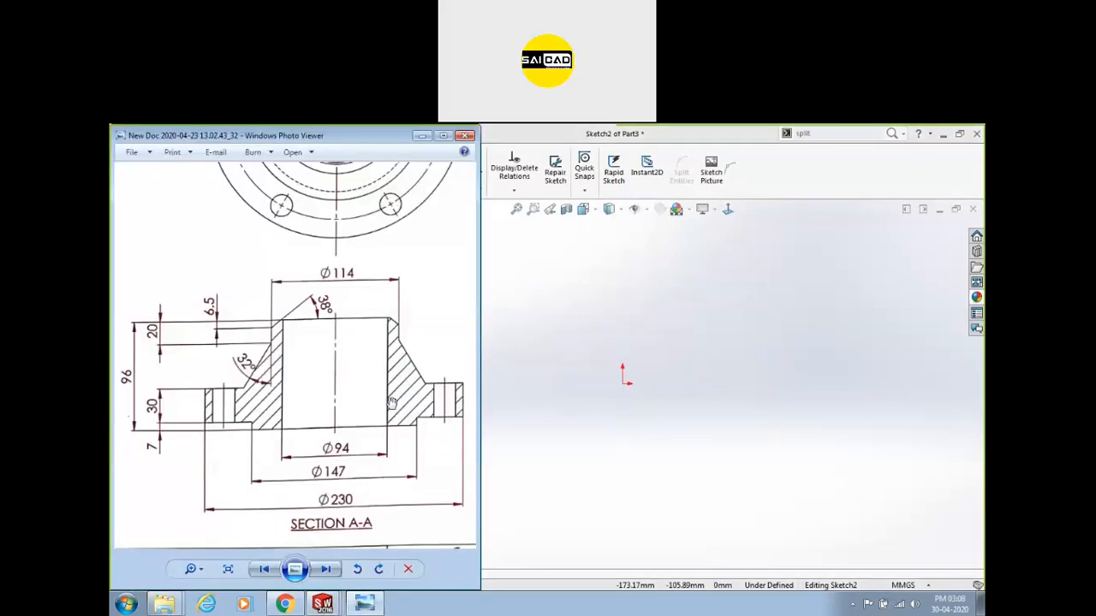
pyautogui.moveTo(337, 290)
pyautogui.mouseDown()
pyautogui.moveTo(303, 539)
pyautogui.moveTo(179, 490)
pyautogui.mouseUp()
pyautogui.moveTo(361, 271); pyautogui.dragTo(322, 483)
pyautogui.scroll(-3, 392, 284)
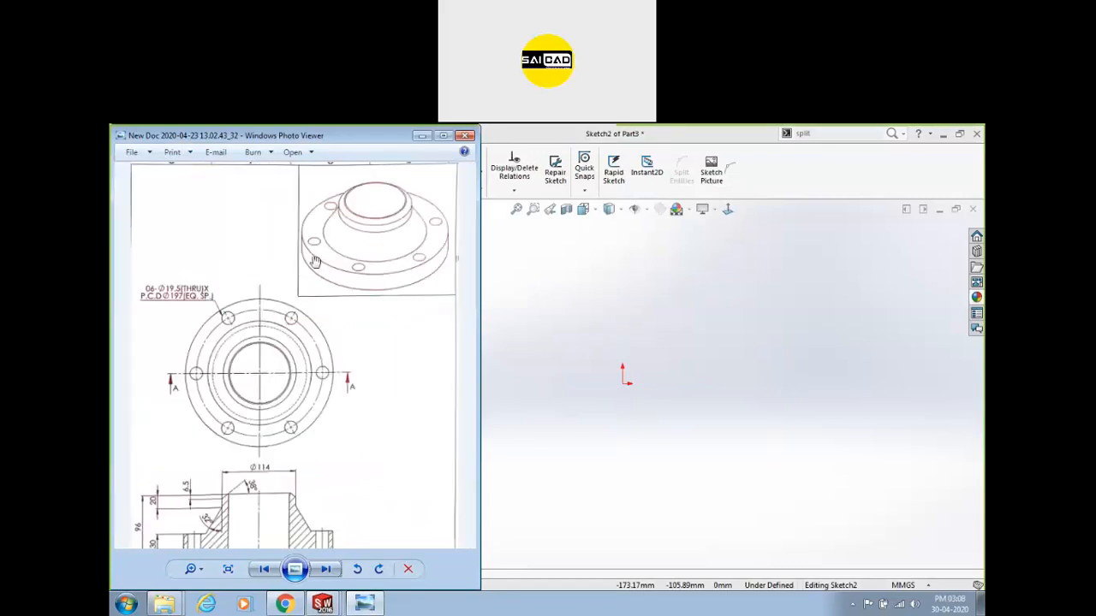
pyautogui.moveTo(356, 409); pyautogui.dragTo(385, 328)
pyautogui.scroll(1, 256, 480)
pyautogui.scroll(1, 282, 492)
pyautogui.moveTo(282, 492); pyautogui.dragTo(331, 443)
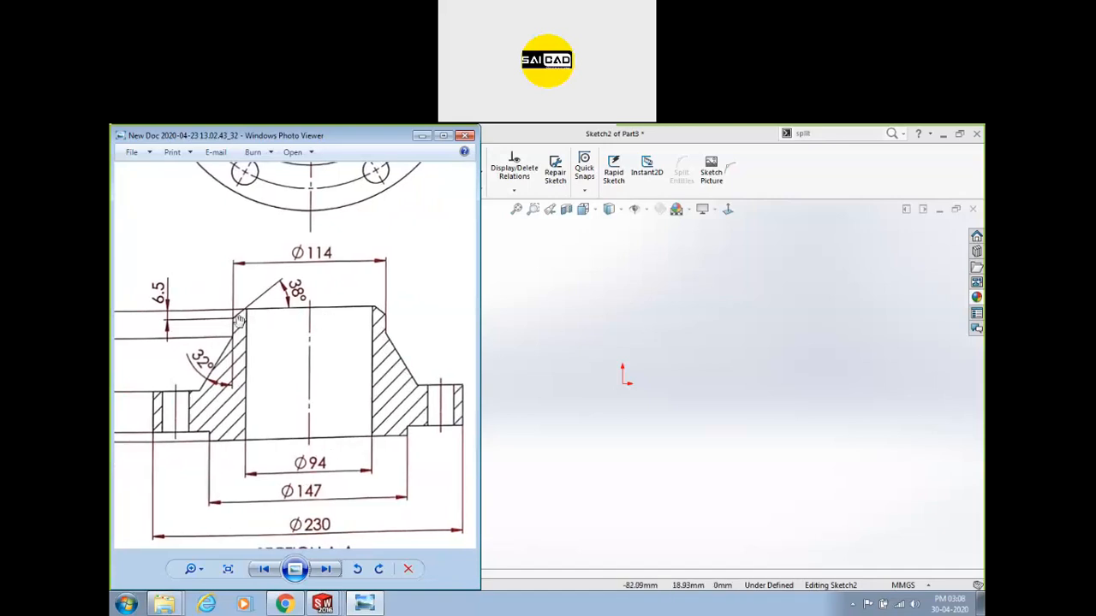
pyautogui.moveTo(321, 434); pyautogui.dragTo(330, 355)
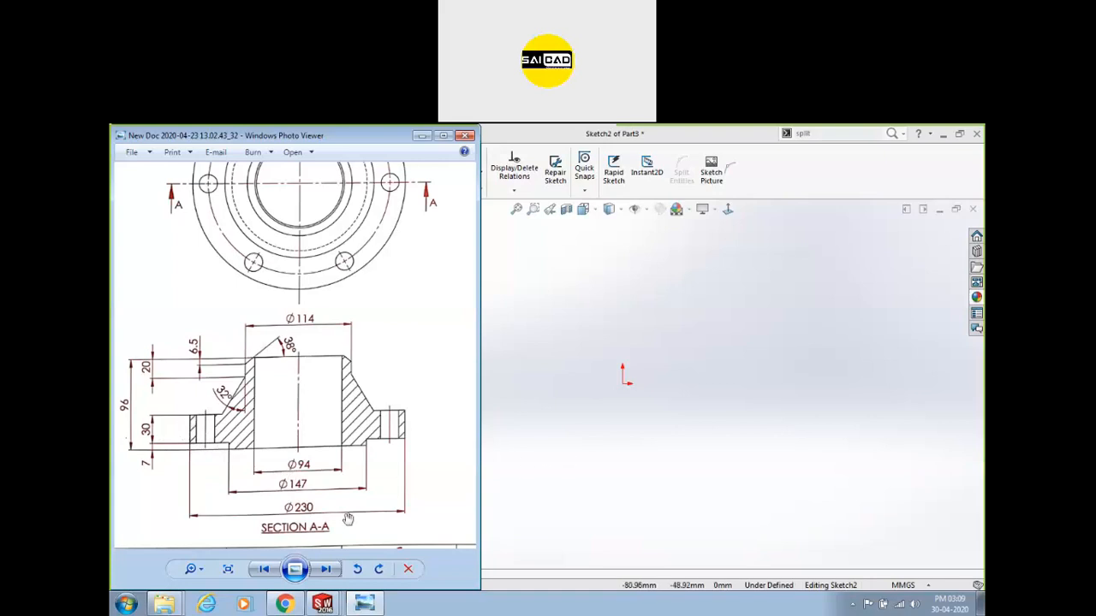
pyautogui.click(531, 479)
# Draw a vertical and a horizontal line at the origin and convert both to construction geometry.
pyautogui.click(193, 156)
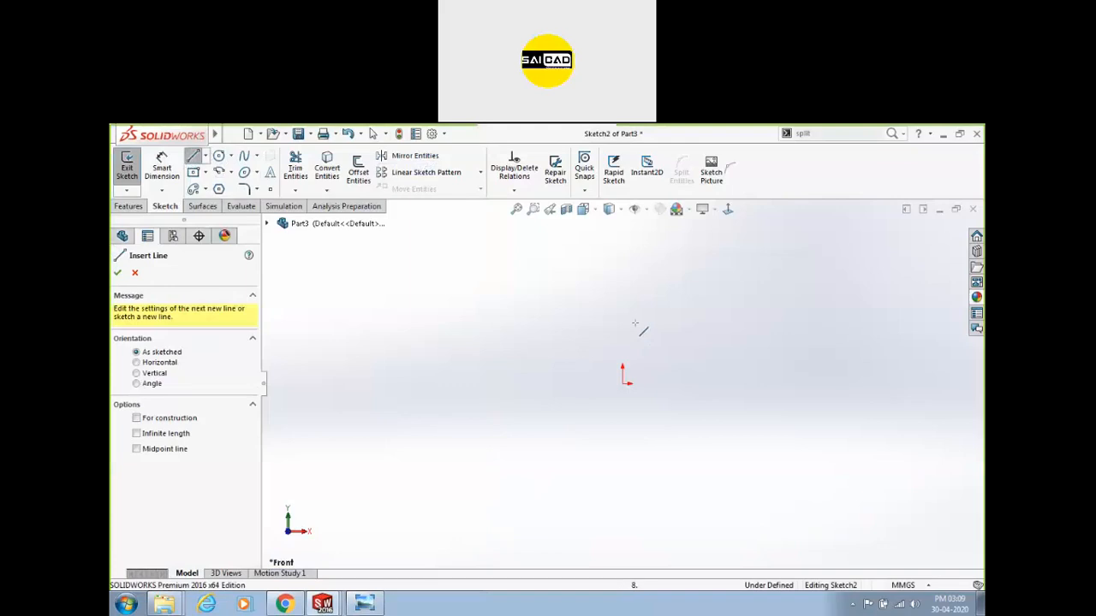
pyautogui.moveTo(622, 306); pyautogui.dragTo(622, 383)
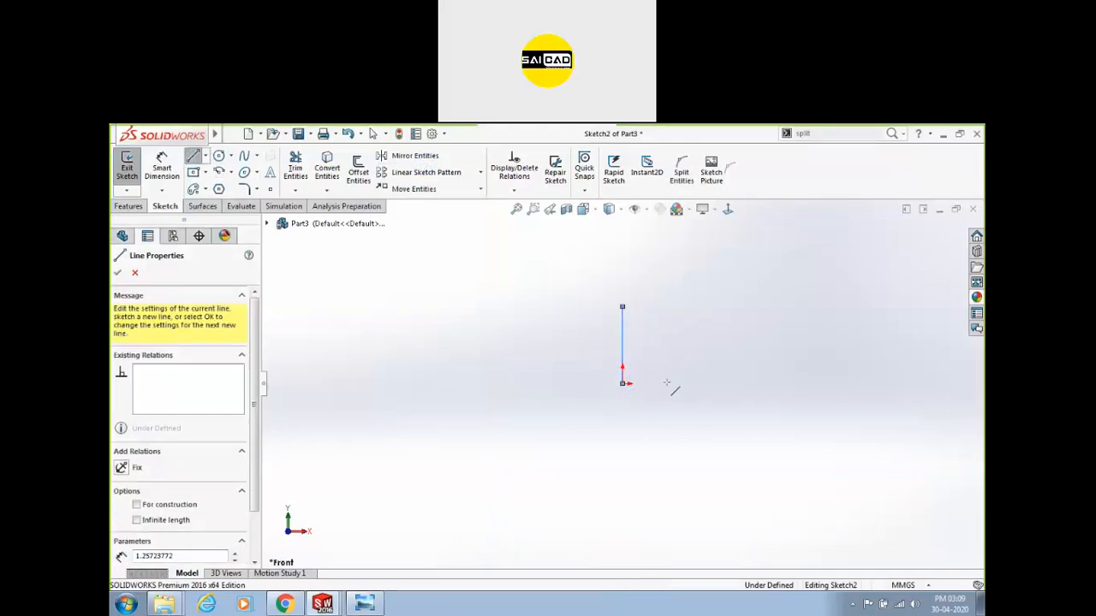
pyautogui.click(710, 384)
pyautogui.press('Escape')
pyautogui.moveTo(764, 294); pyautogui.dragTo(571, 421)
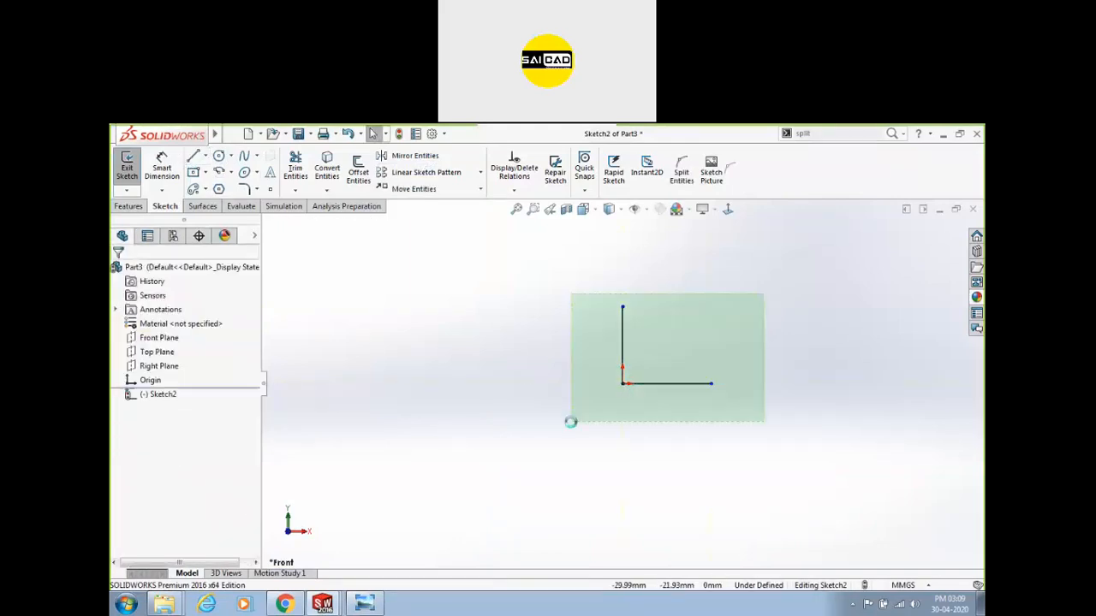
pyautogui.click(680, 364)
pyautogui.scroll(-2, 704, 299)
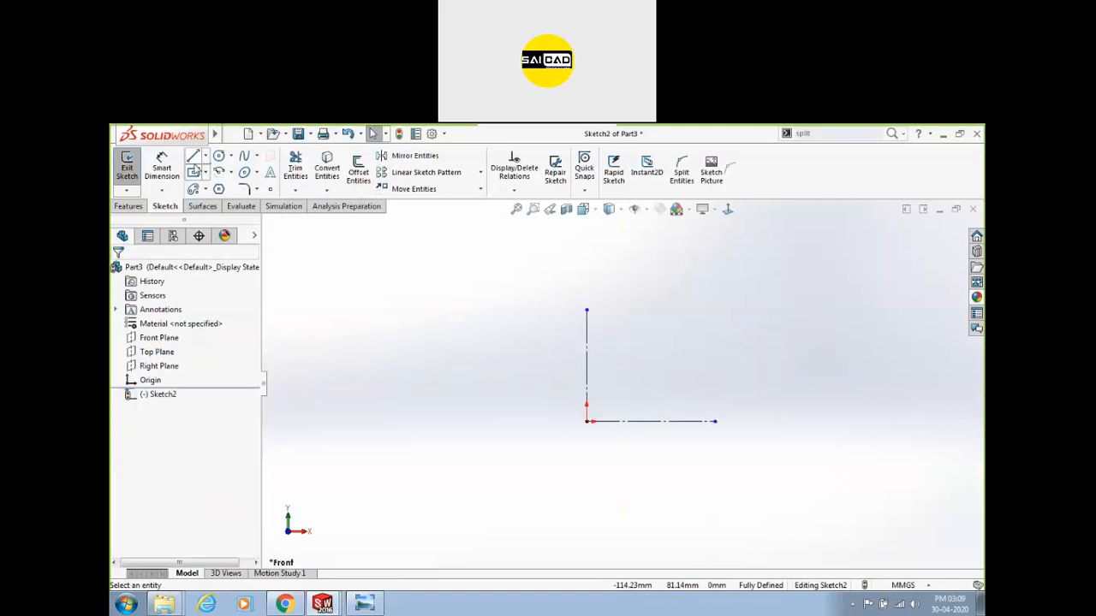
# Draw the stepped flange outline: a tall vertical line, then bottom edge, steps and top edge.
pyautogui.click(194, 155)
pyautogui.click(660, 298)
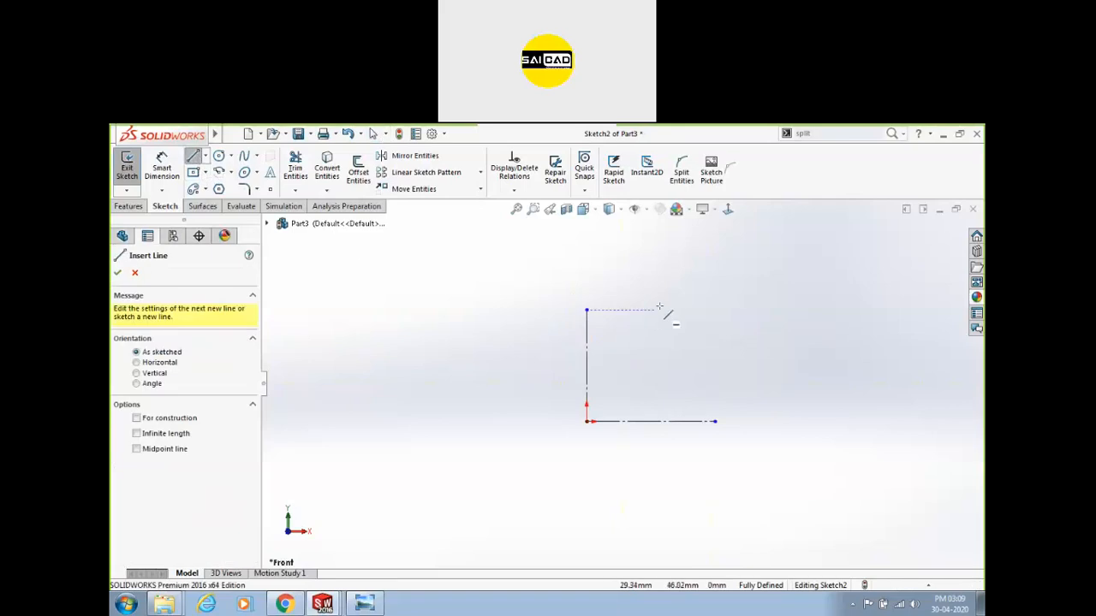
pyautogui.click(659, 420)
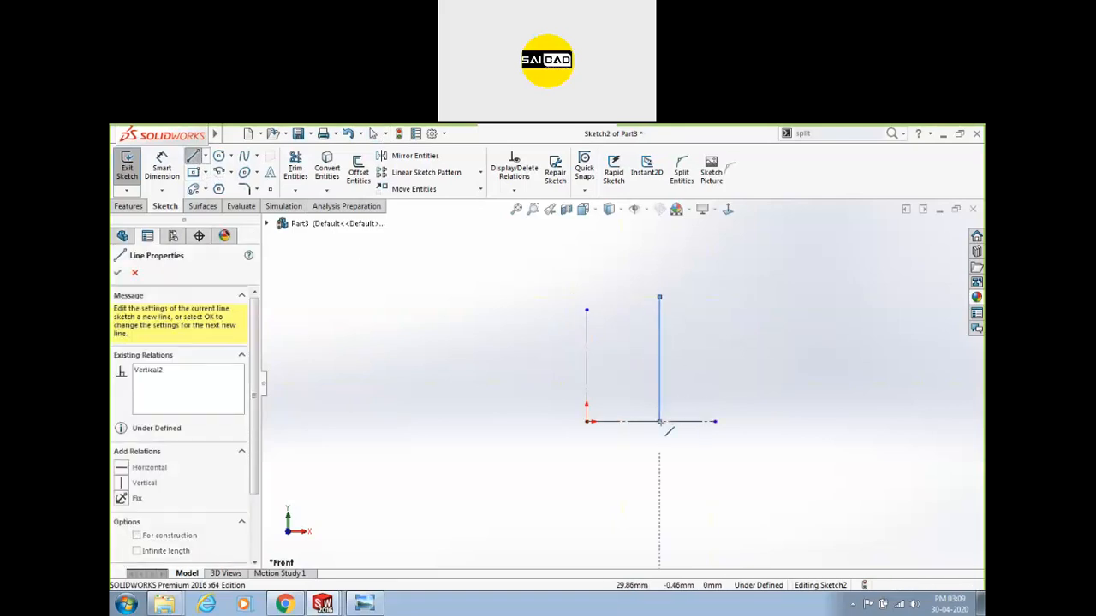
pyautogui.click(776, 420)
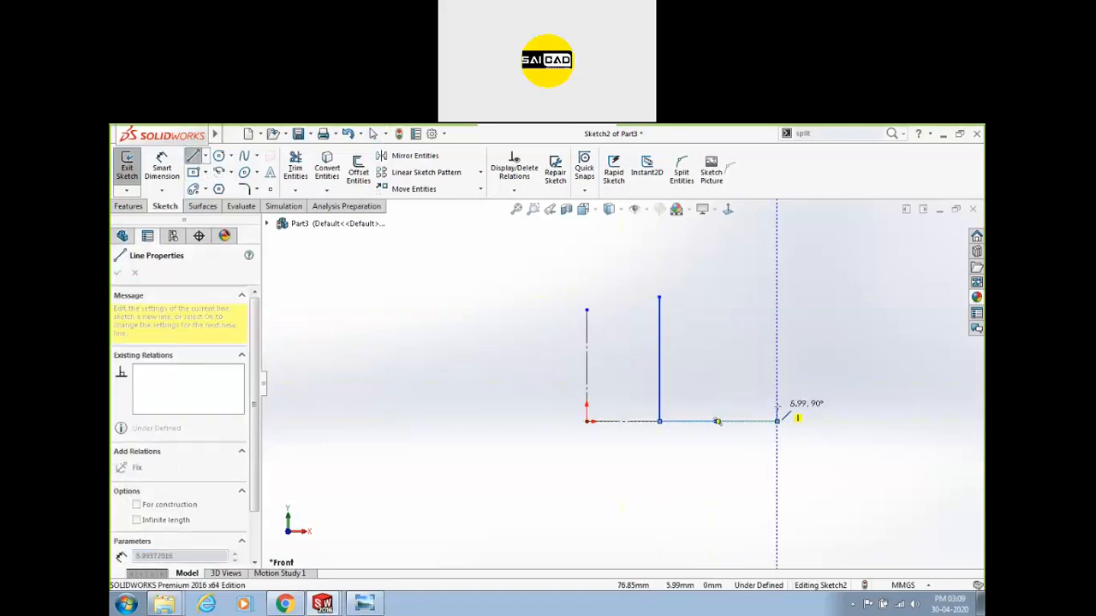
pyautogui.click(776, 408)
pyautogui.click(823, 407)
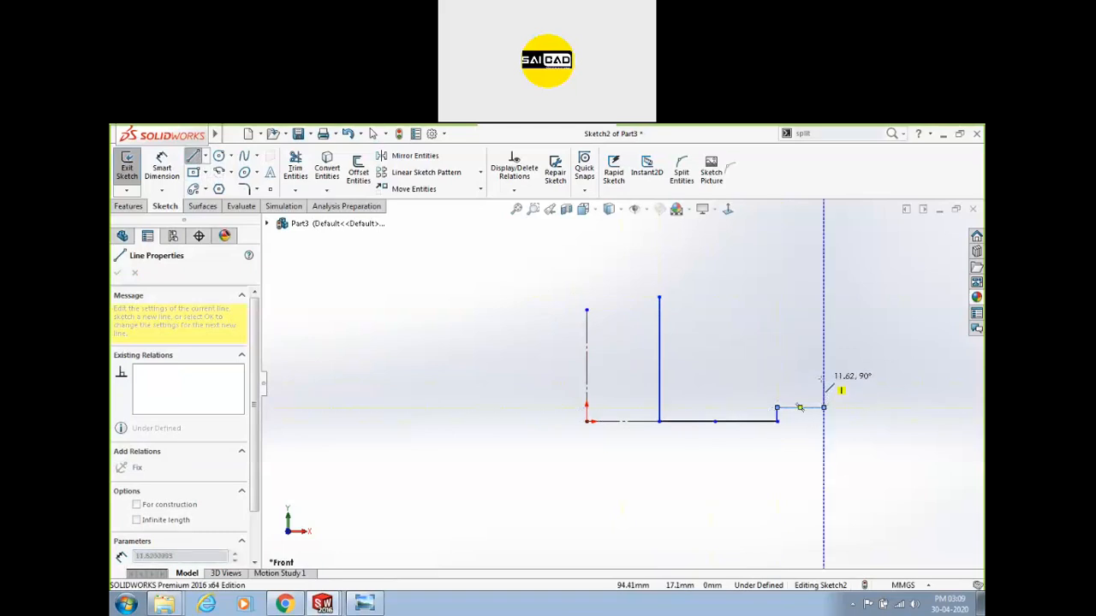
pyautogui.click(824, 366)
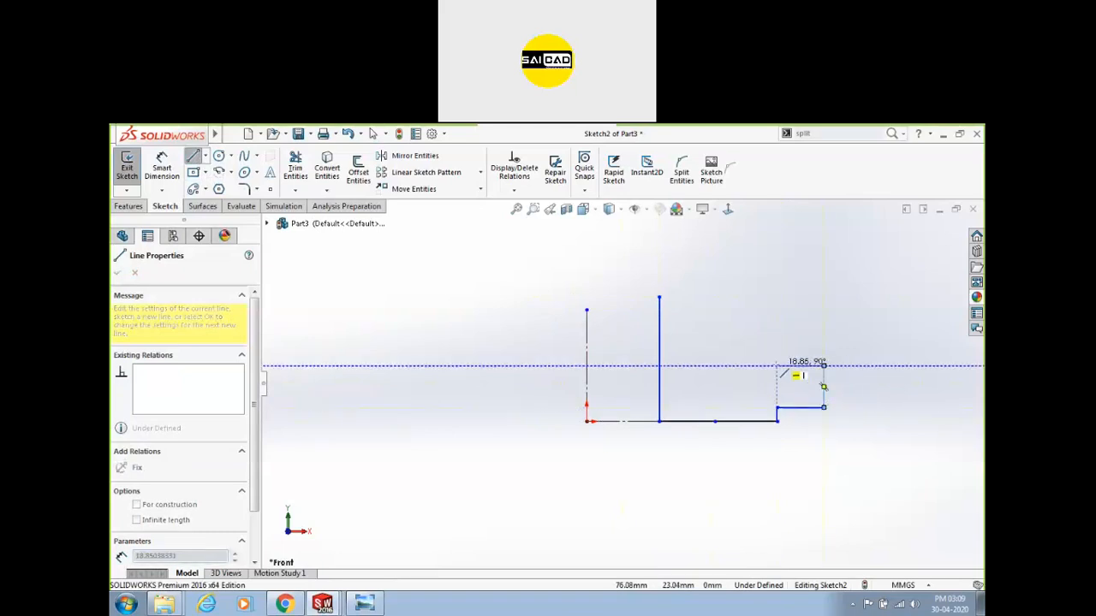
pyautogui.click(777, 365)
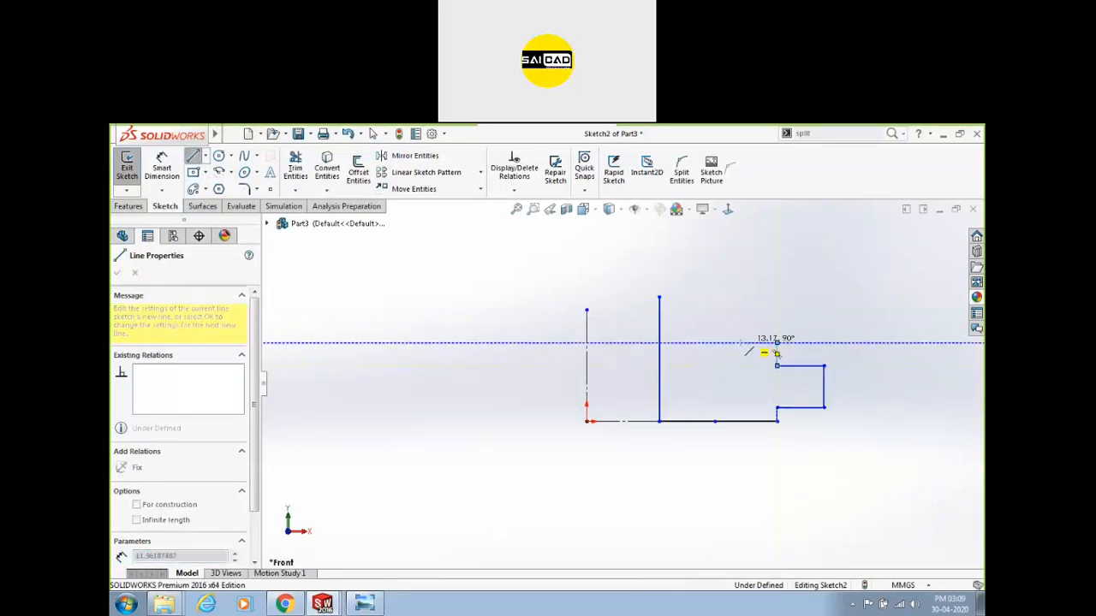
pyautogui.click(776, 342)
pyautogui.click(714, 342)
pyautogui.press('Escape')
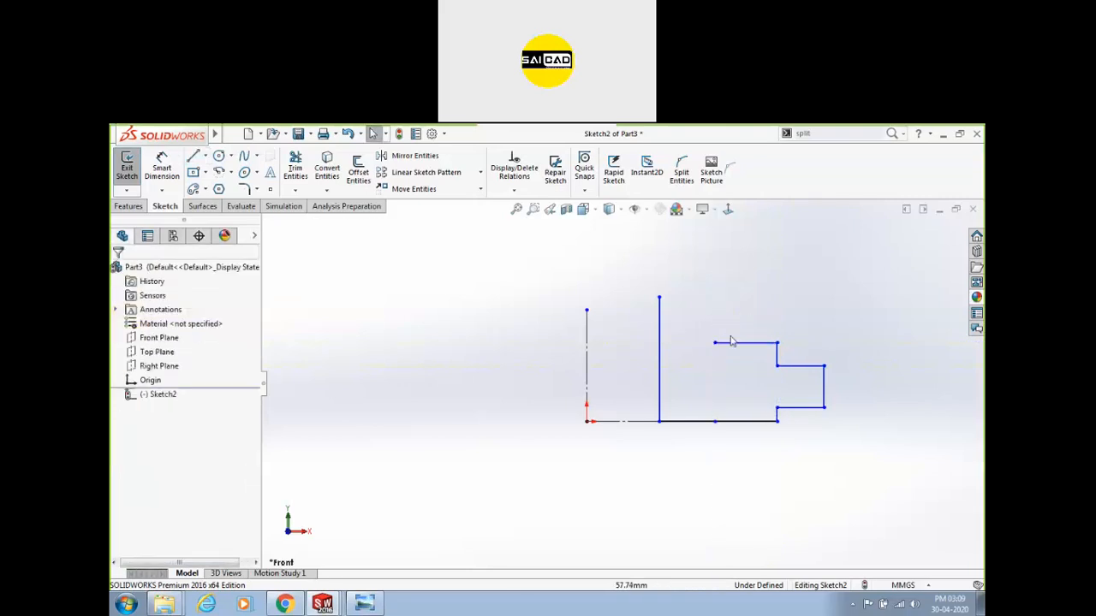
# Compare against Section A-A and delete the two uppermost outline lines.
pyautogui.click(370, 603)
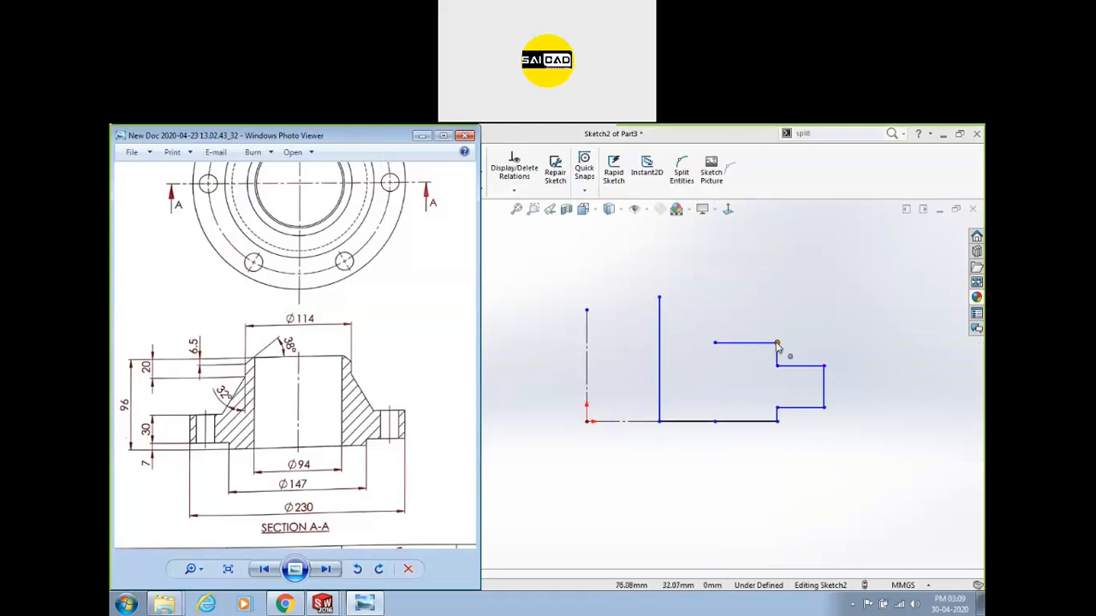
pyautogui.moveTo(803, 337); pyautogui.dragTo(762, 320)
pyautogui.press('Delete')
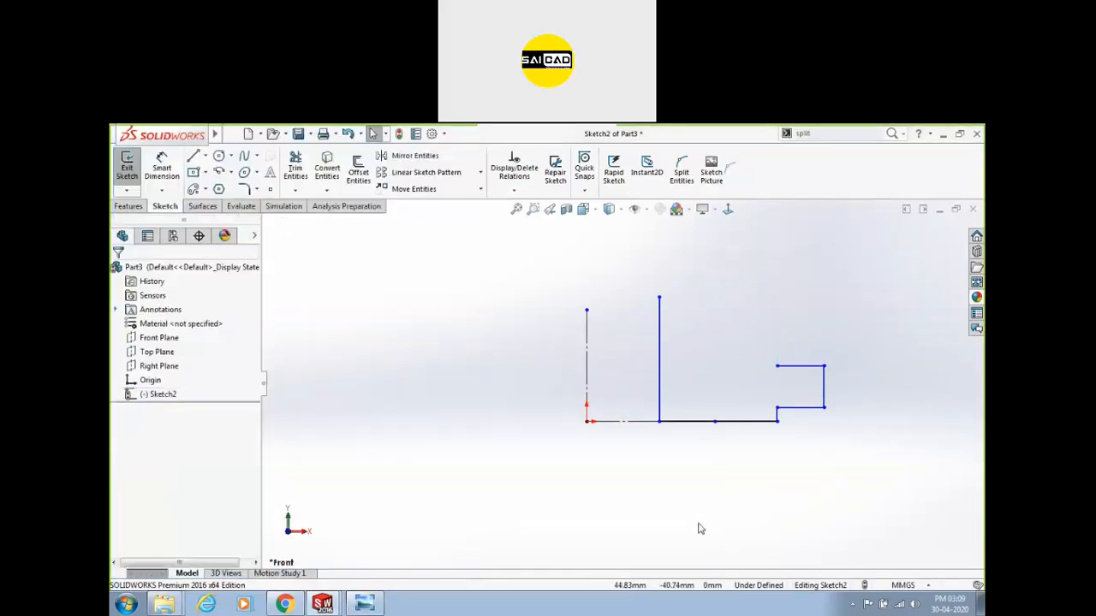
# Dimension the tall line 47 from the centerline and the bottom edge 73.50 long.
pyautogui.click(161, 167)
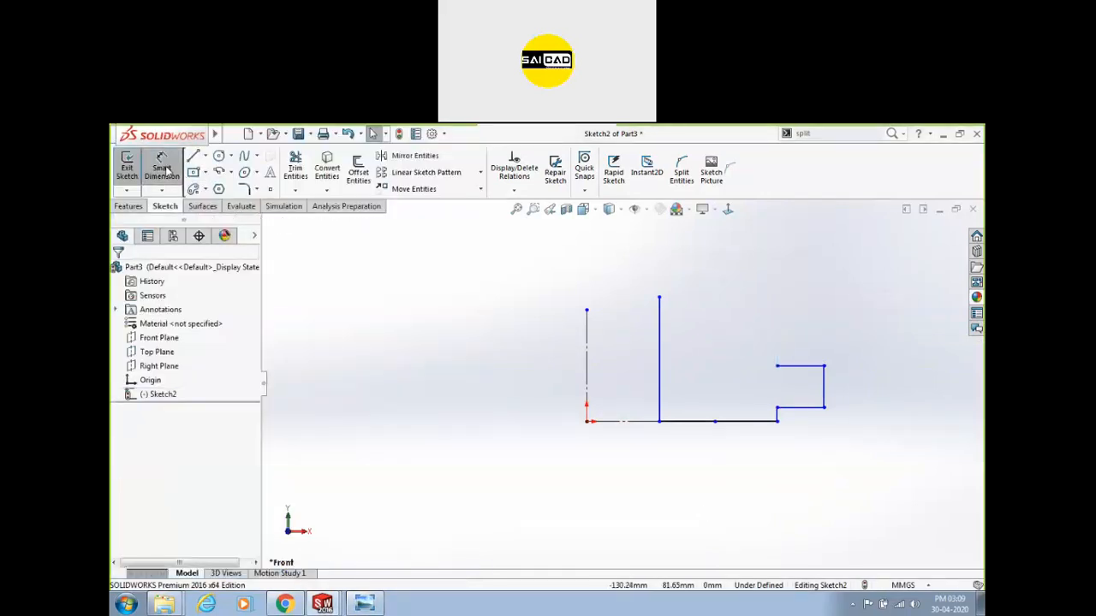
pyautogui.click(588, 355)
pyautogui.click(660, 351)
pyautogui.click(631, 355)
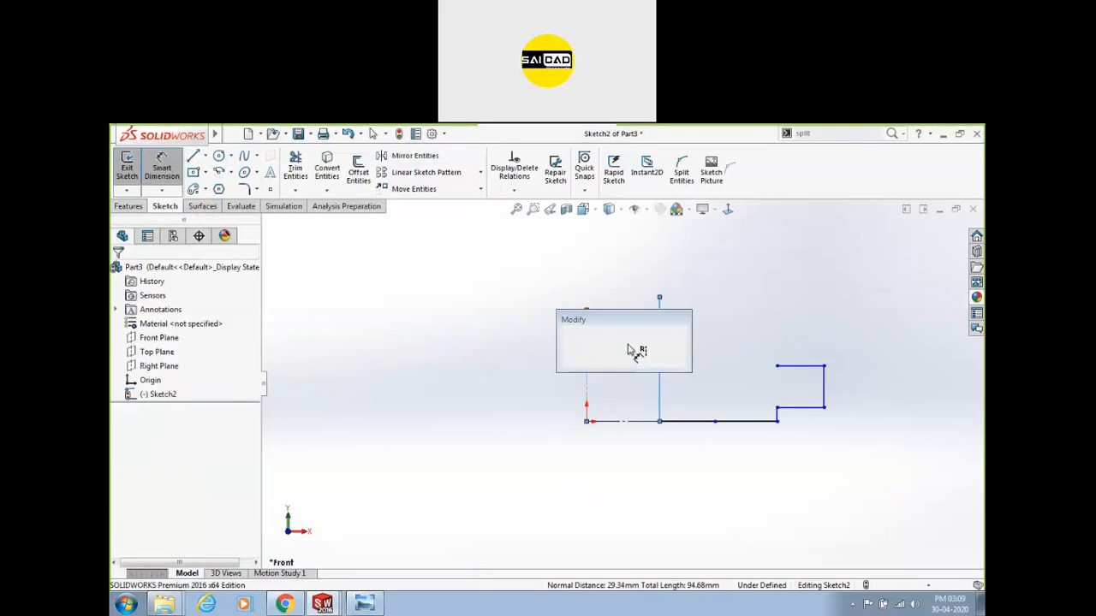
pyautogui.write('97')
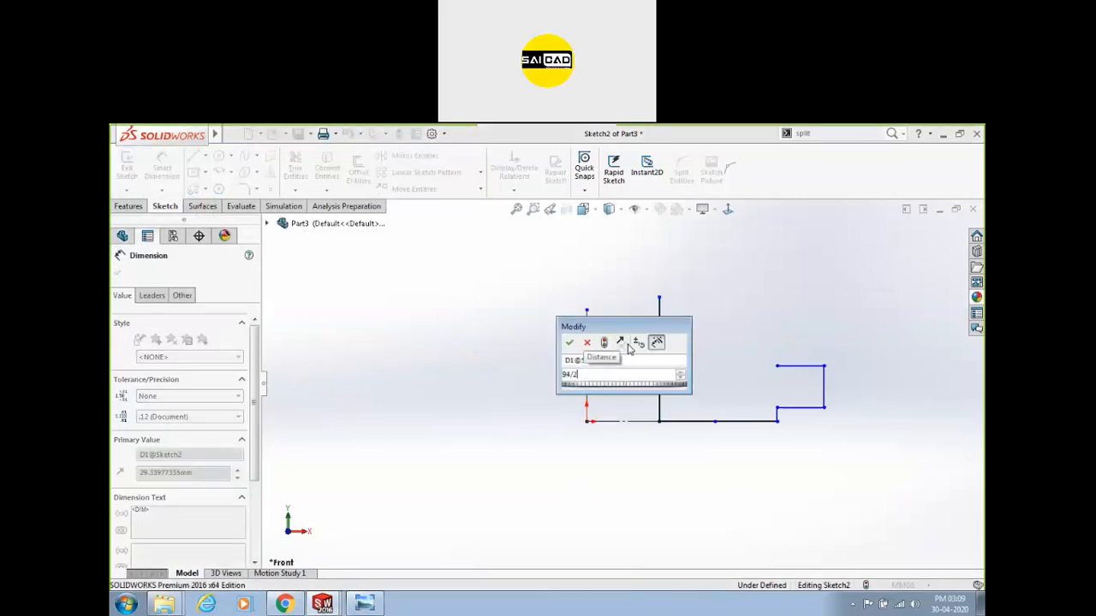
pyautogui.press('Return')
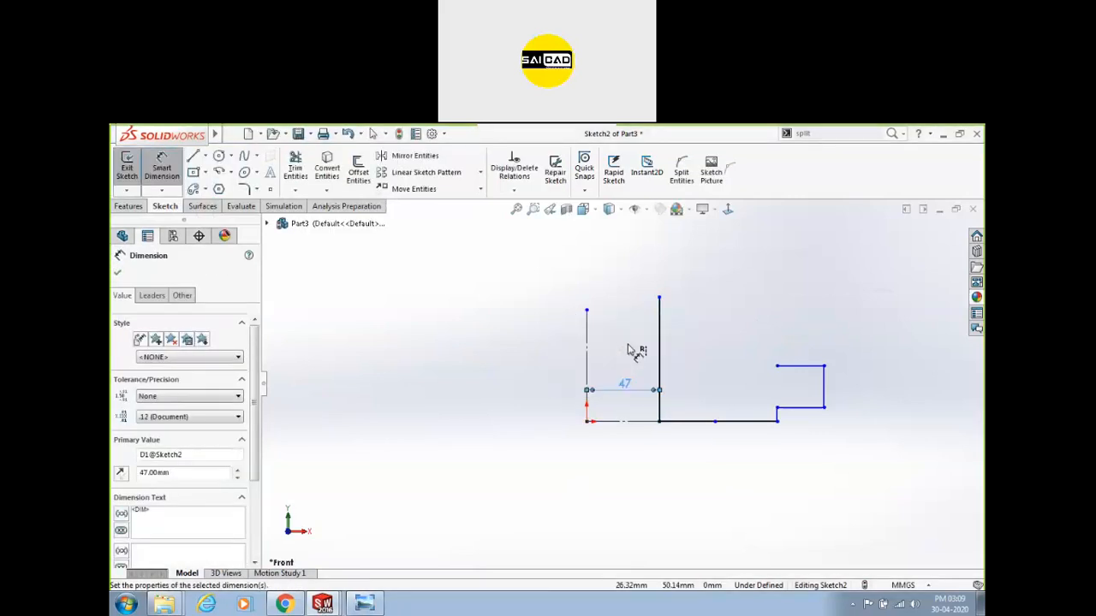
pyautogui.click(778, 422)
pyautogui.click(656, 456)
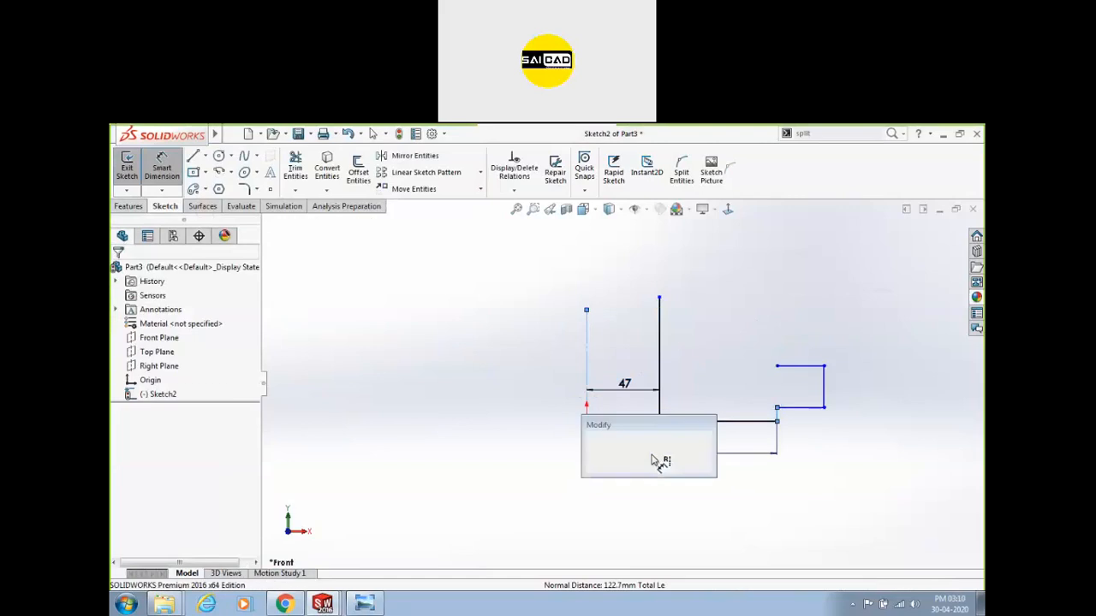
pyautogui.write('73.5')
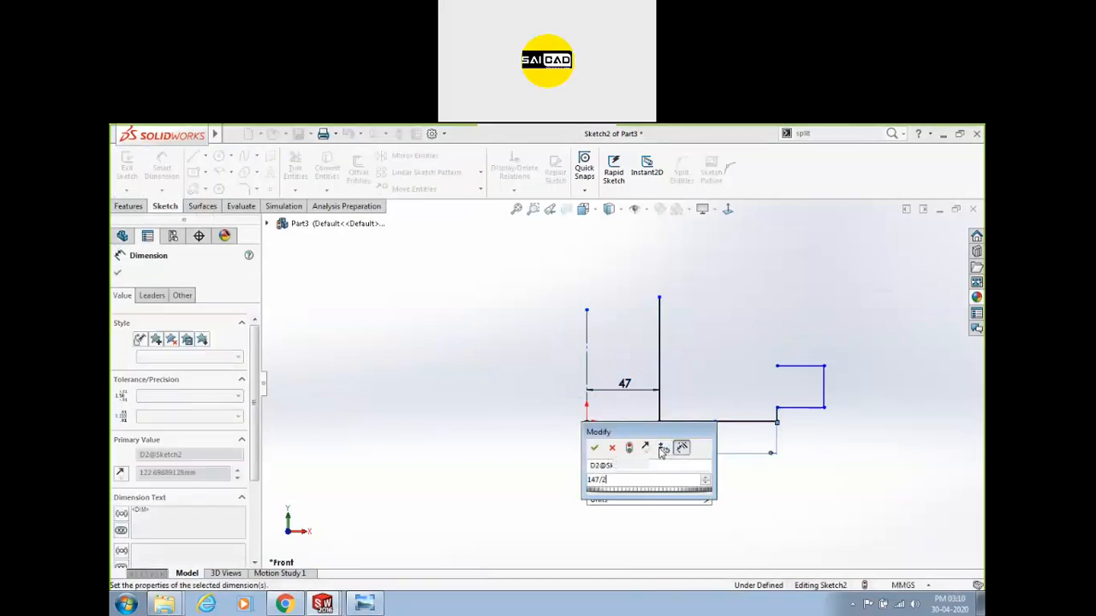
pyautogui.press('Return')
# Check the drawing and set the overall width from the centerline to 115.
pyautogui.click(749, 384)
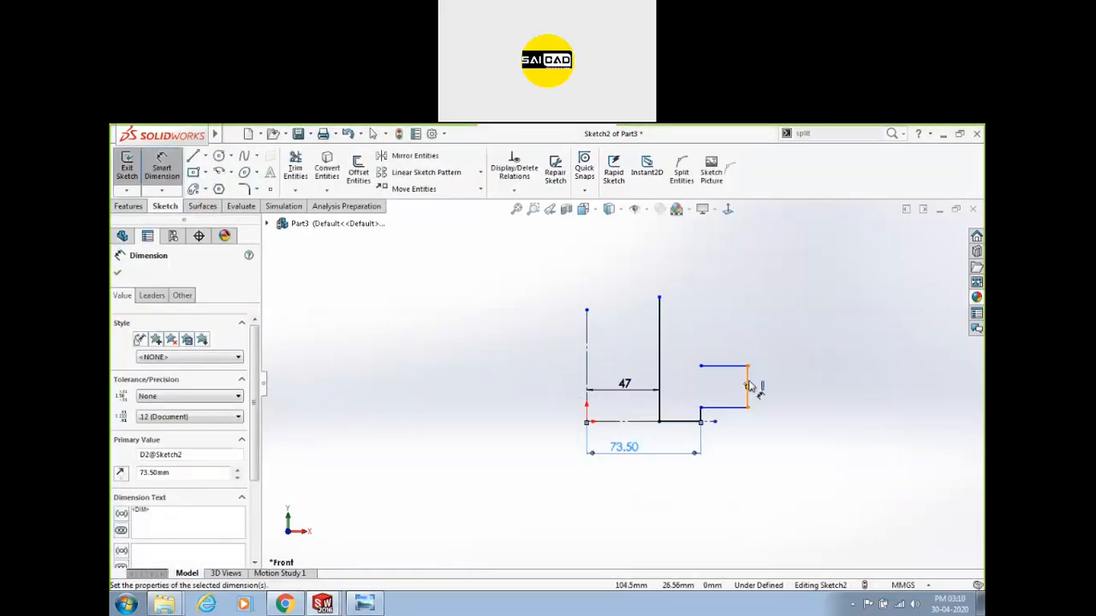
pyautogui.click(648, 495)
pyautogui.moveTo(353, 606)
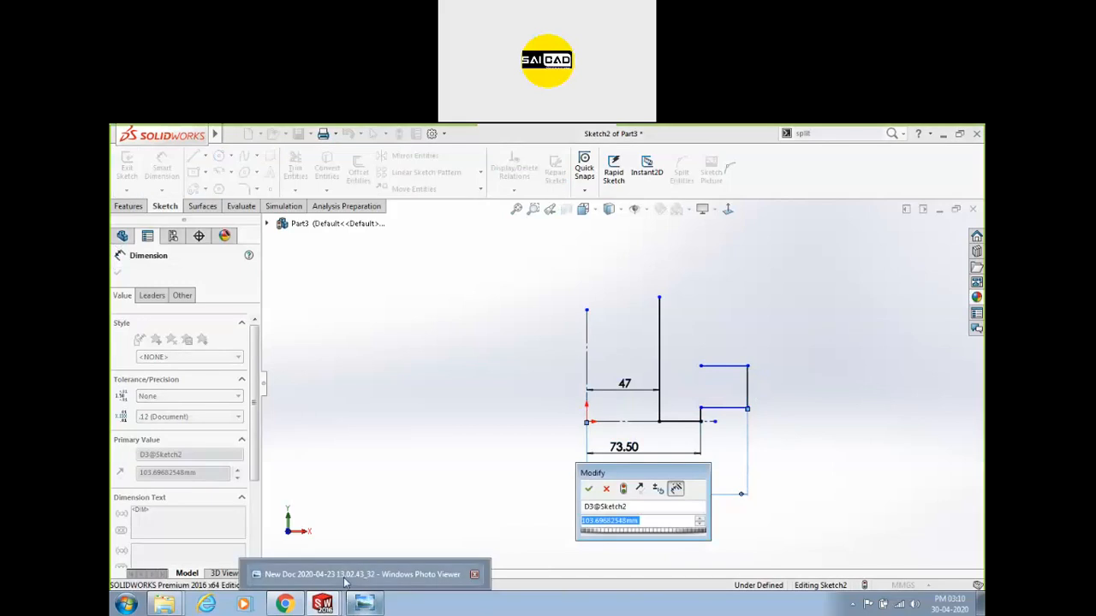
pyautogui.click(345, 575)
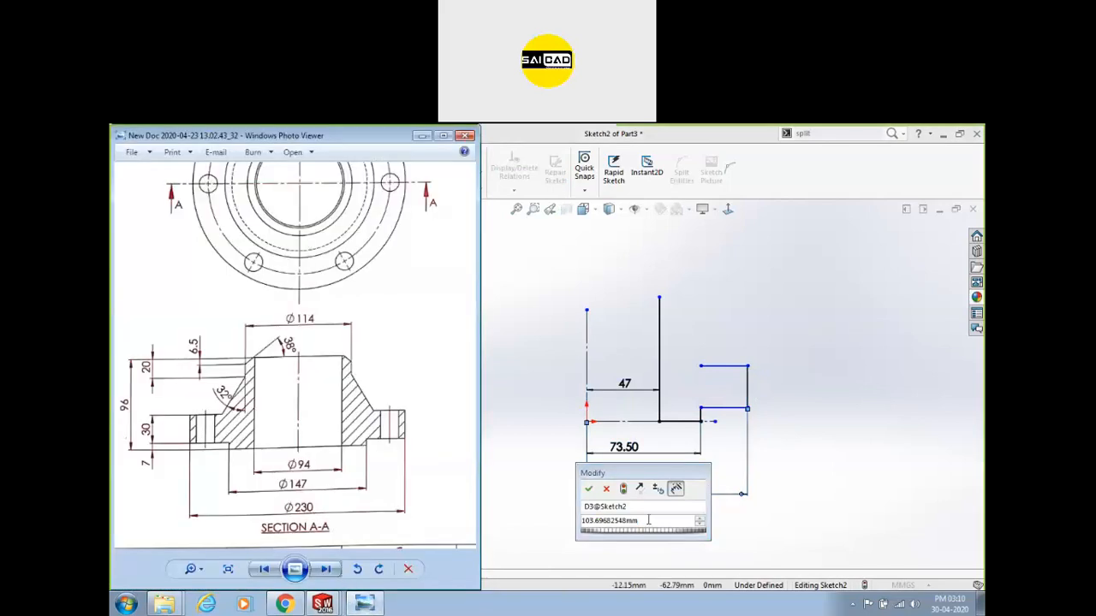
pyautogui.click(555, 526)
pyautogui.write('215')
pyautogui.press('Return')
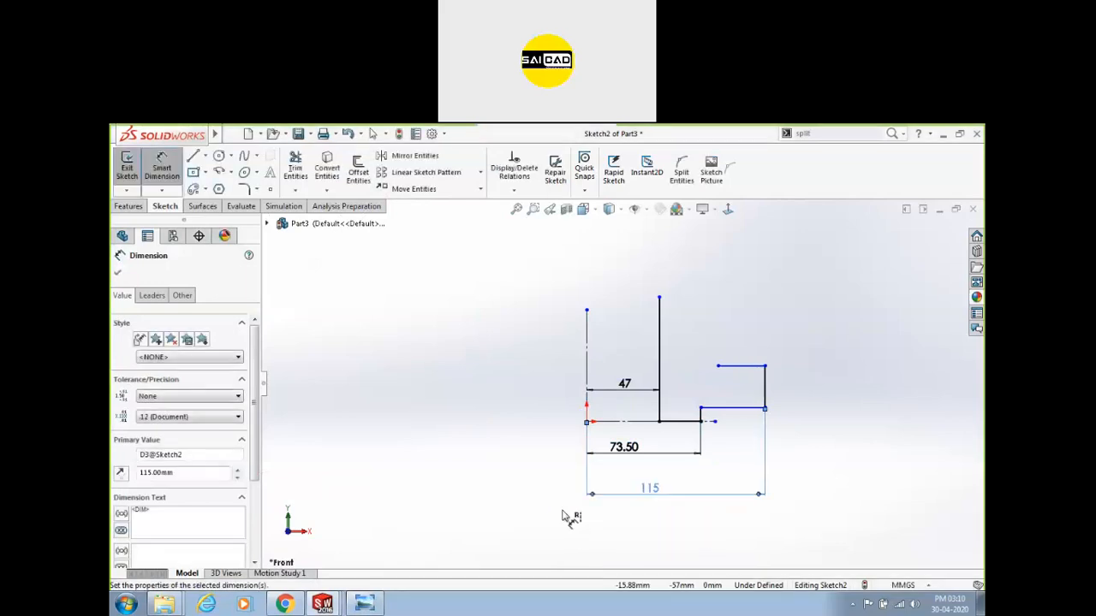
pyautogui.click(502, 467)
# Dimension the short vertical step height as 7.
pyautogui.scroll(2, 652, 403)
pyautogui.scroll(-7, 673, 434)
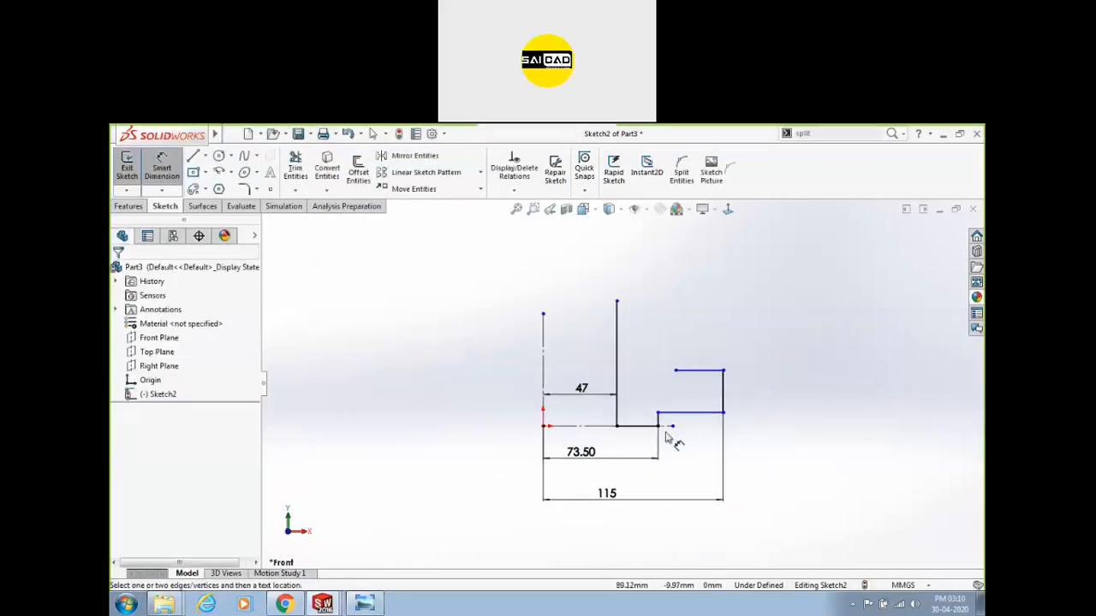
pyautogui.click(634, 381)
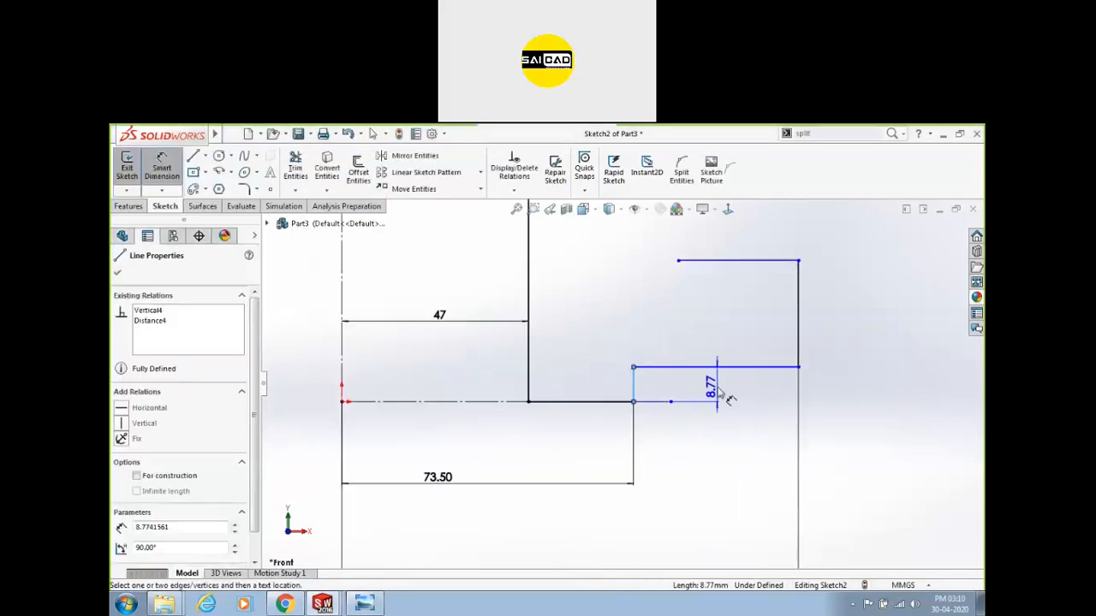
pyautogui.click(708, 441)
pyautogui.write('7')
pyautogui.press('Return')
# Dimension the right edge height as 30, move the 7 label lower, and show Section A-A.
pyautogui.scroll(4, 710, 436)
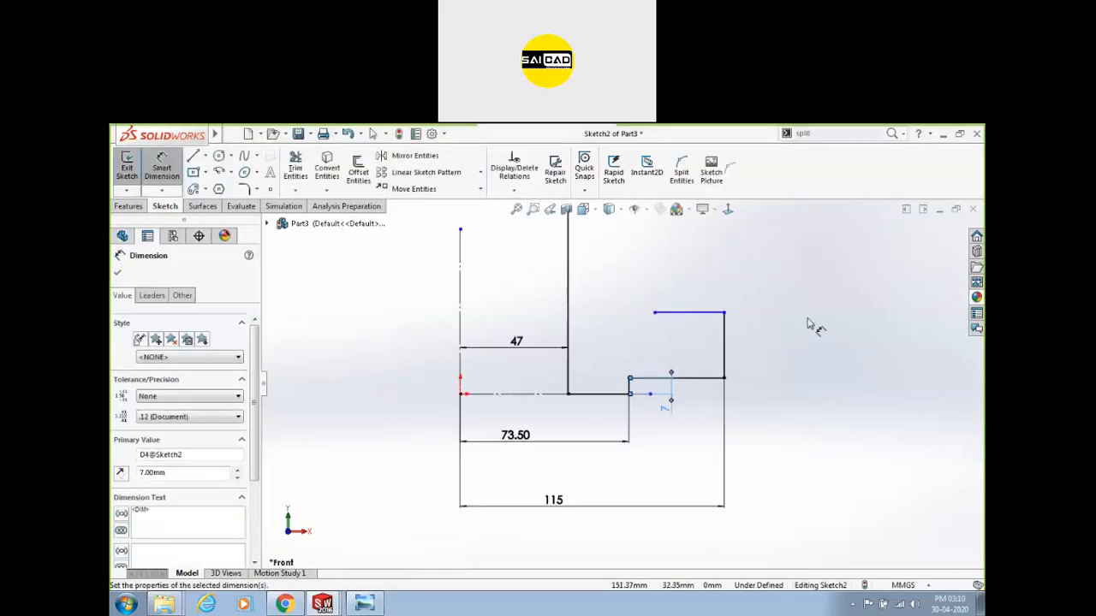
pyautogui.click(725, 335)
pyautogui.click(789, 327)
pyautogui.write('30')
pyautogui.press('Return')
pyautogui.scroll(4, 704, 386)
pyautogui.scroll(-2, 601, 346)
pyautogui.press('Escape')
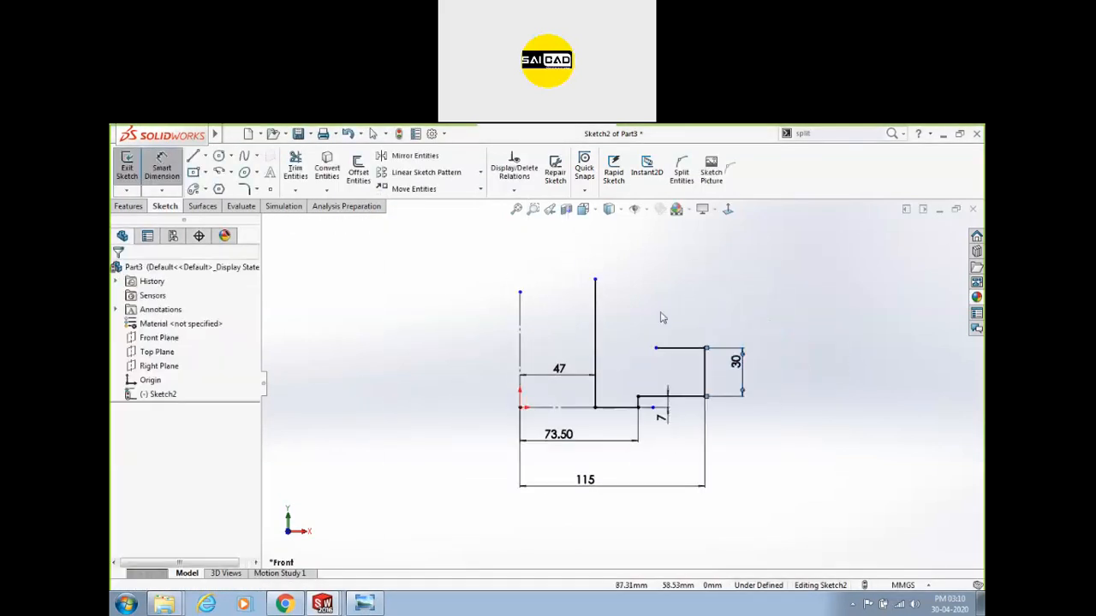
pyautogui.moveTo(662, 417); pyautogui.dragTo(667, 439)
pyautogui.click(364, 604)
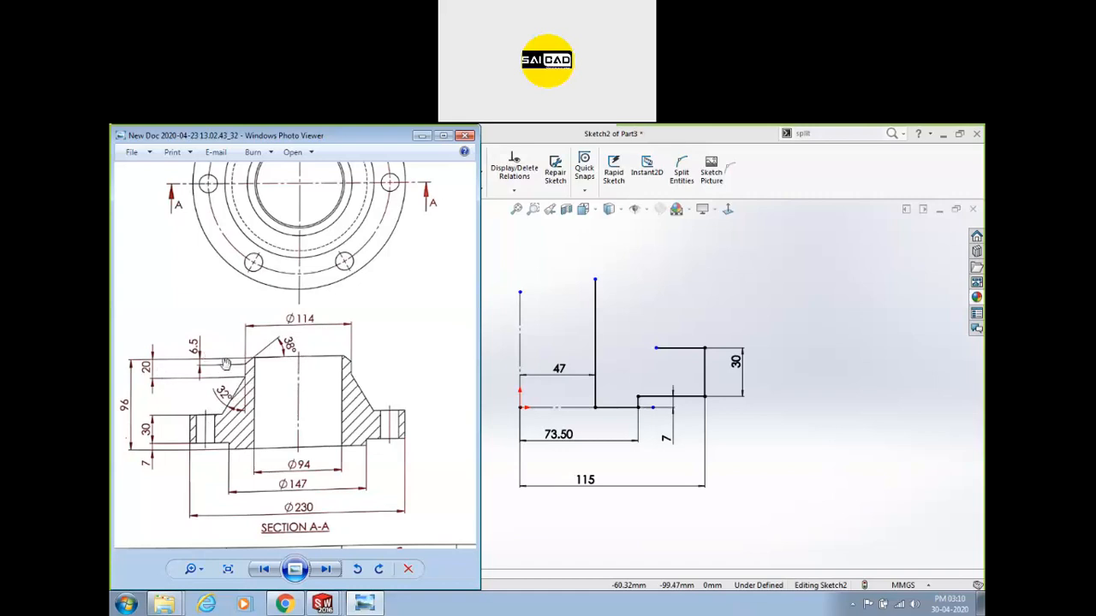
# Draw slanted, vertical and diagonal lines from the tall vertical line's top to the step corner.
pyautogui.click(488, 205)
pyautogui.click(194, 156)
pyautogui.scroll(-1, 634, 261)
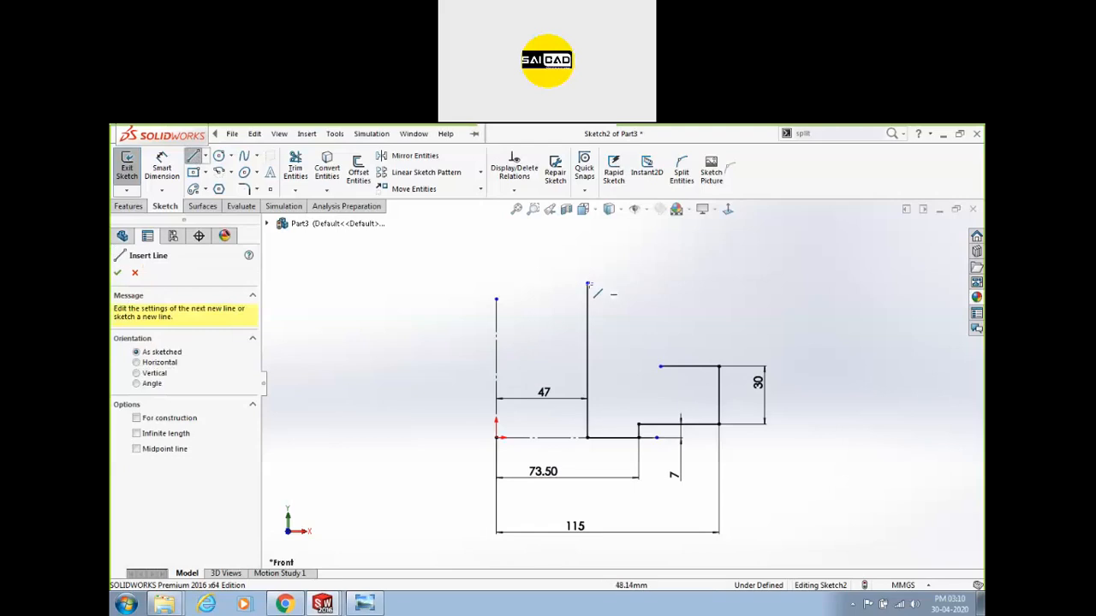
pyautogui.click(588, 283)
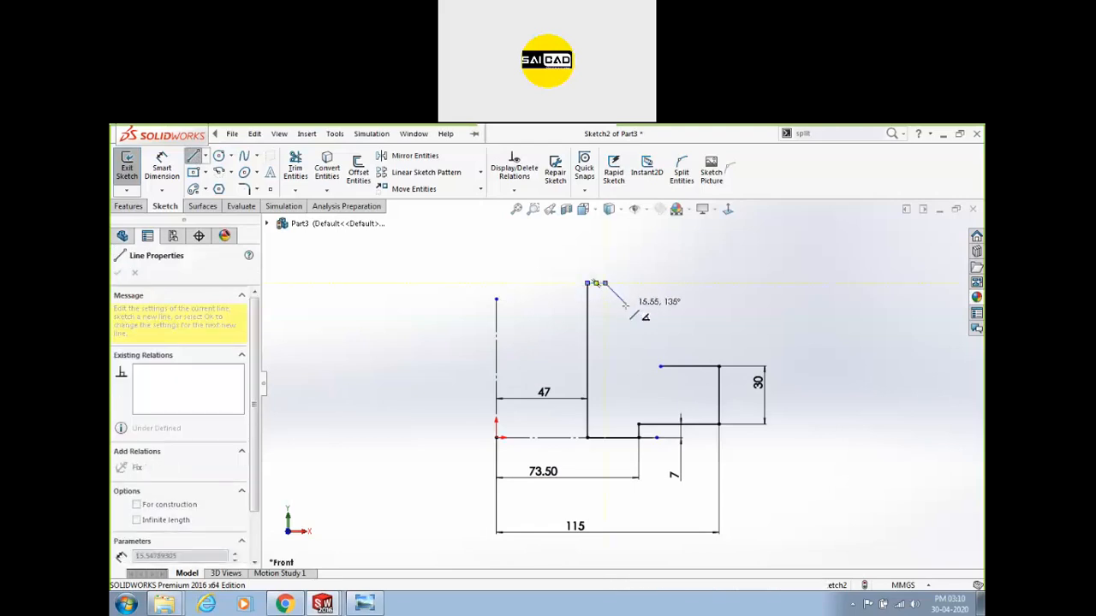
pyautogui.click(627, 306)
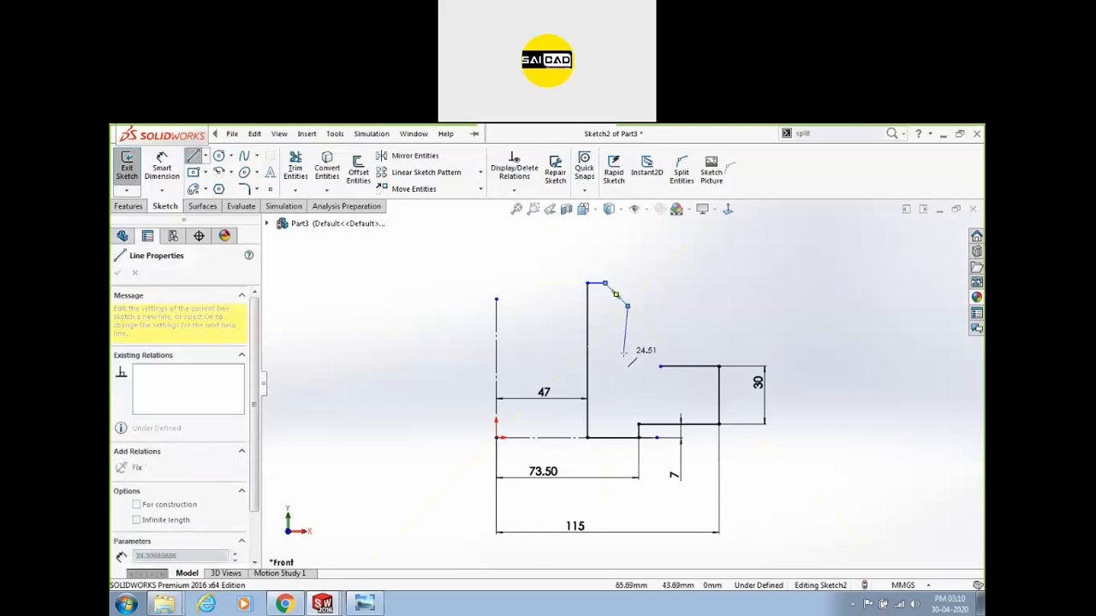
pyautogui.click(627, 334)
pyautogui.click(659, 367)
pyautogui.press('Escape')
# Pull the short segment's end up to the corner and delete the stray segment.
pyautogui.click(660, 369)
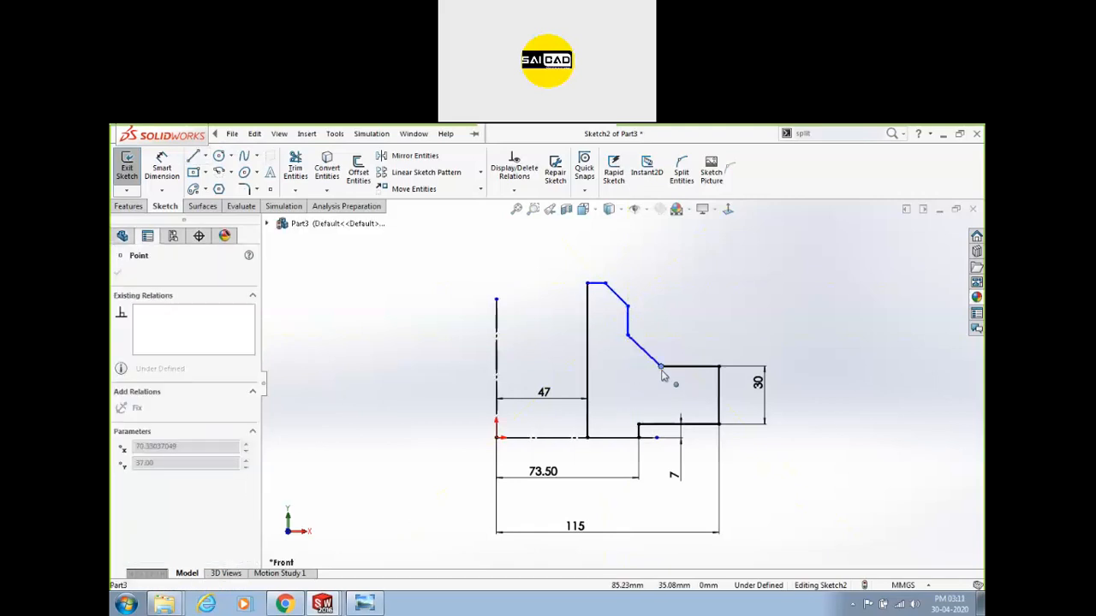
pyautogui.moveTo(656, 368); pyautogui.dragTo(662, 342)
pyautogui.click(656, 352)
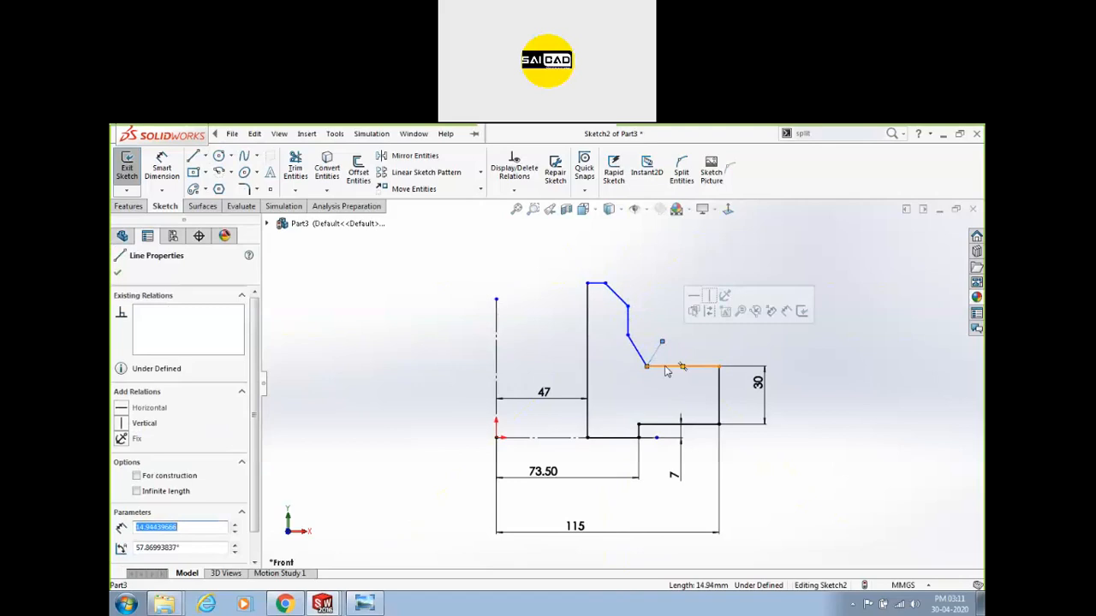
pyautogui.press('Delete')
pyautogui.scroll(-1, 634, 330)
pyautogui.click(160, 169)
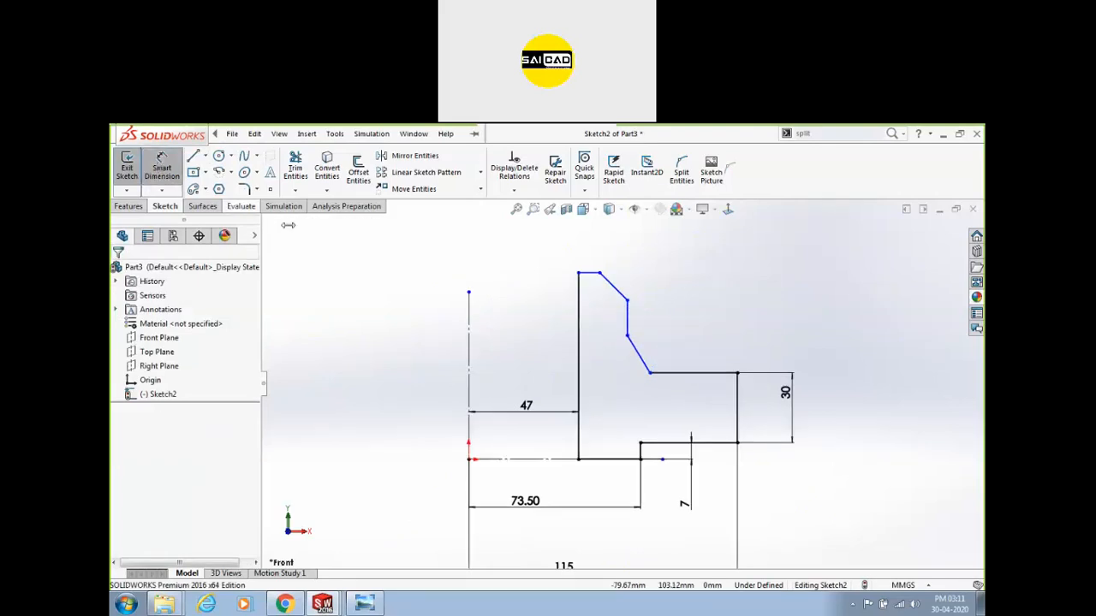
# Dimension the top width from the left vertical line as 57.
pyautogui.click(627, 316)
pyautogui.click(468, 330)
pyautogui.click(522, 254)
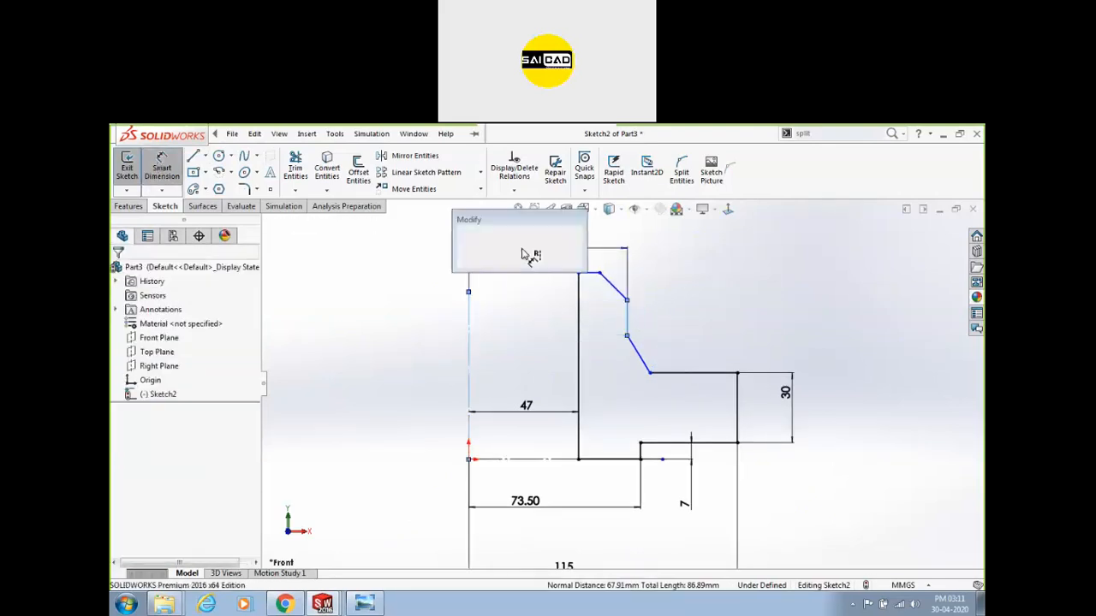
pyautogui.write('57')
pyautogui.press('Return')
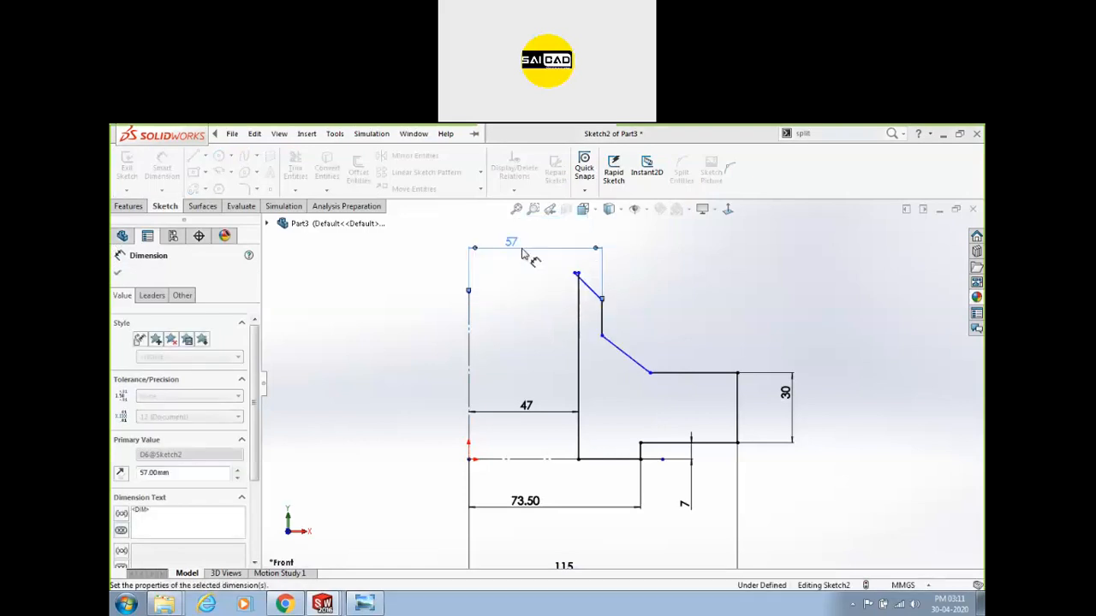
pyautogui.scroll(-3, 568, 277)
pyautogui.scroll(1, 661, 386)
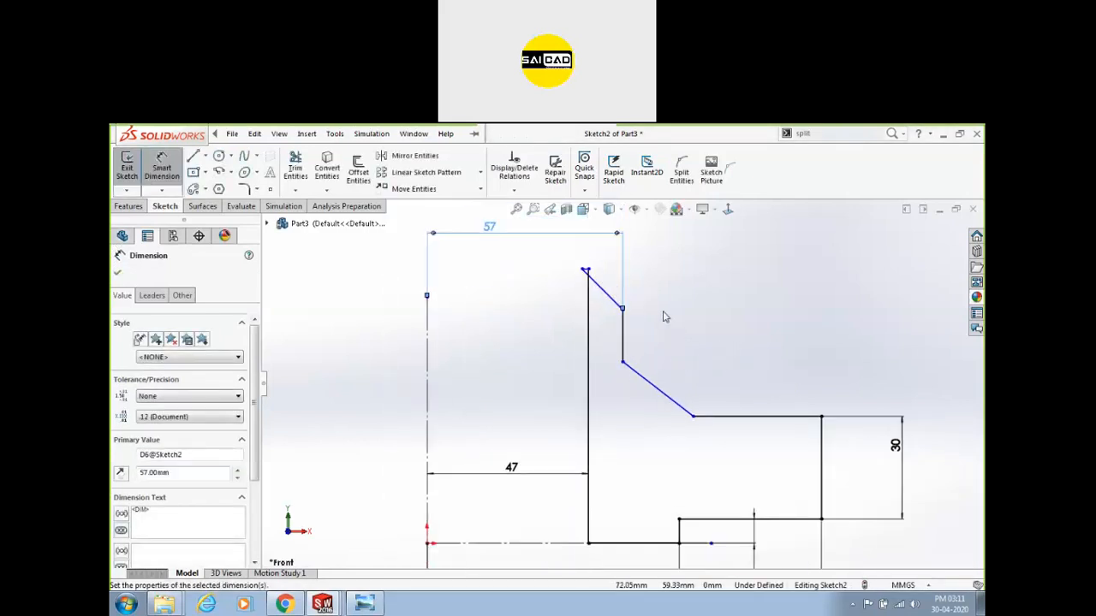
# Drag the slanted line's top vertex right to form a short top edge.
pyautogui.click(585, 270)
pyautogui.press('Escape')
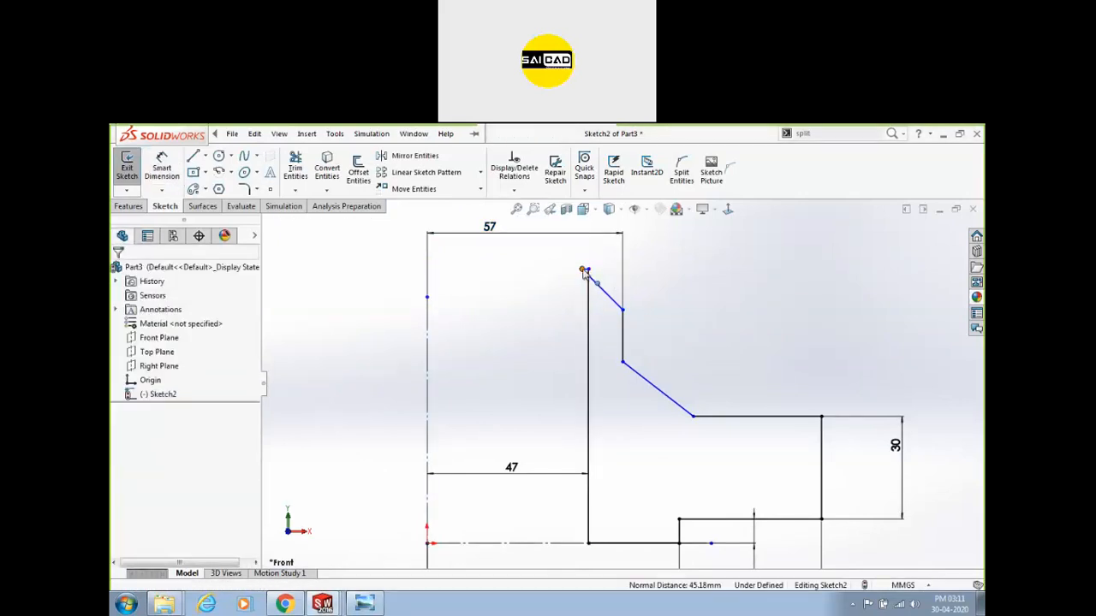
pyautogui.moveTo(585, 271); pyautogui.dragTo(607, 270)
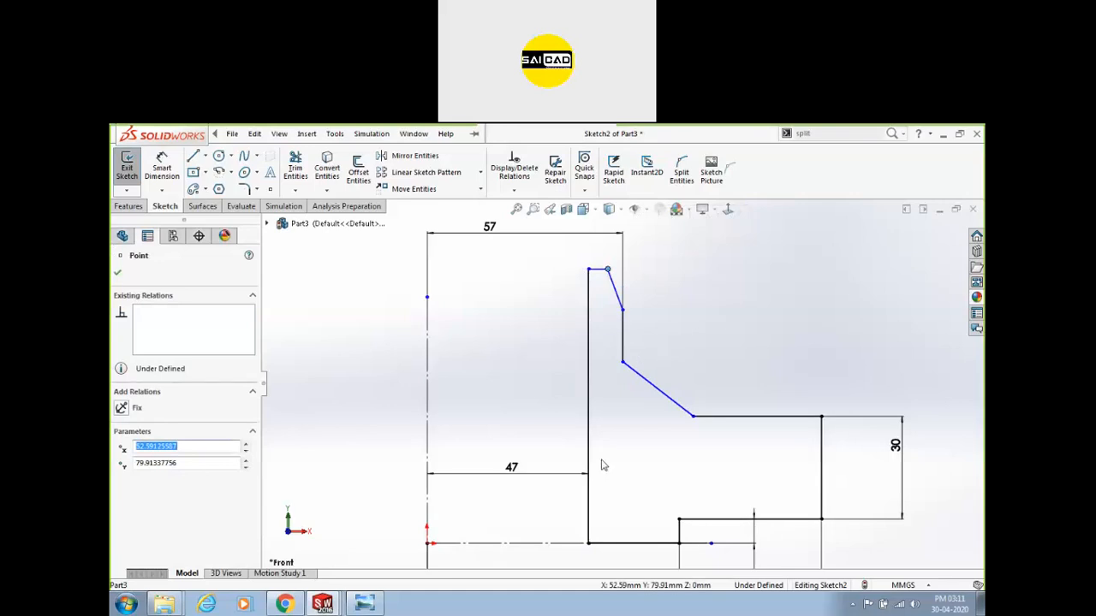
pyautogui.click(698, 379)
pyautogui.click(608, 270)
pyautogui.press('Escape')
# Dimension the slanted segment's vertical height as 20.
pyautogui.click(161, 169)
pyautogui.click(623, 312)
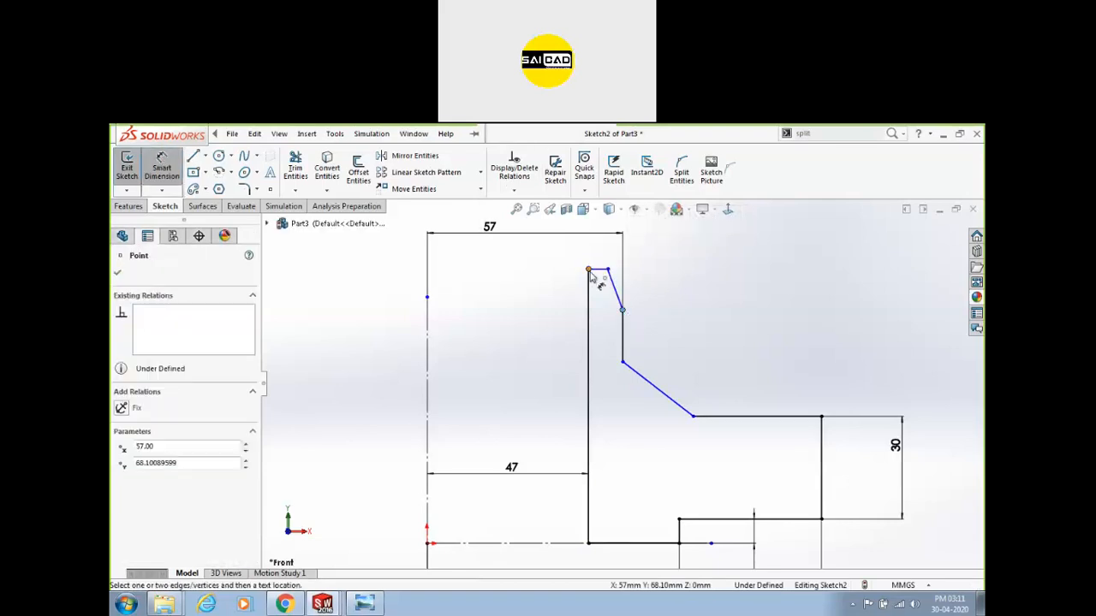
pyautogui.click(589, 271)
pyautogui.click(721, 289)
pyautogui.write('20')
pyautogui.press('Return')
pyautogui.scroll(-1, 612, 250)
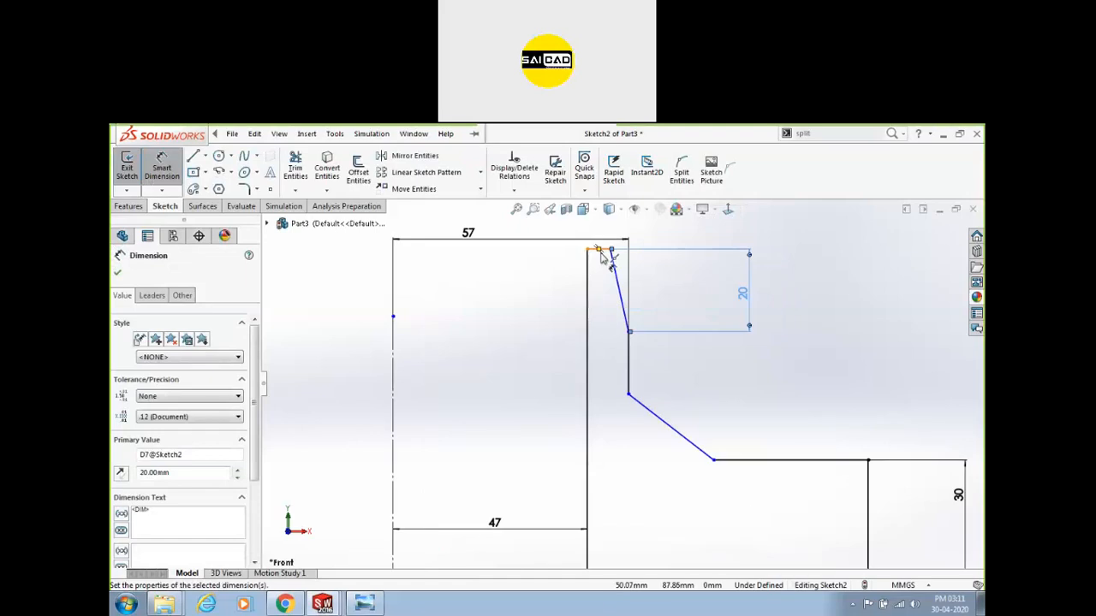
pyautogui.scroll(2, 612, 257)
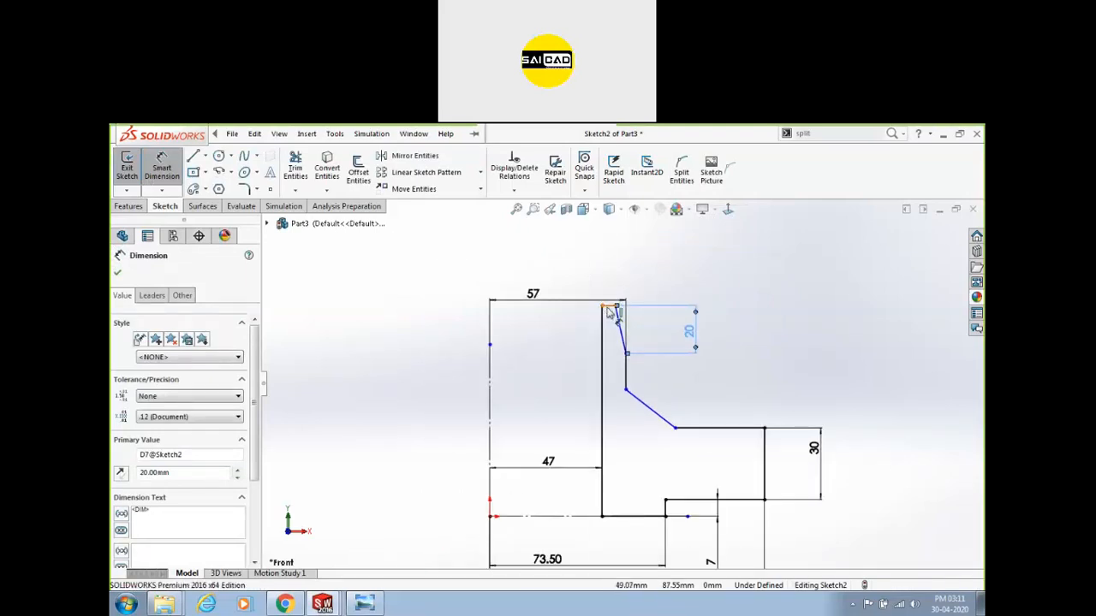
# Add the overall height from the bottom line, set to 96 after checking the drawing.
pyautogui.click(651, 517)
pyautogui.click(614, 305)
pyautogui.click(899, 436)
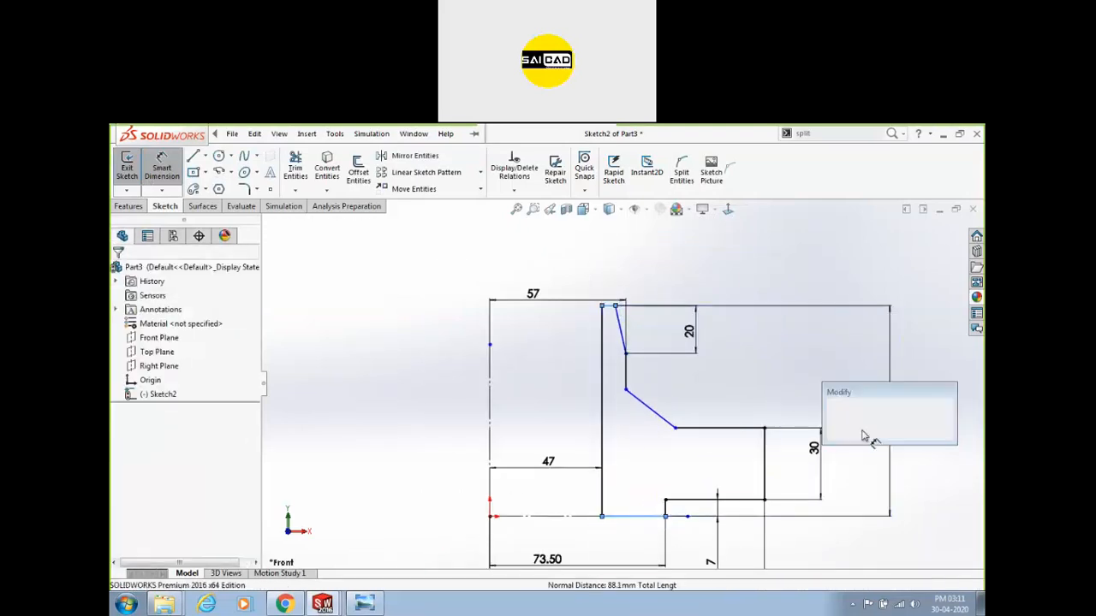
pyautogui.click(361, 604)
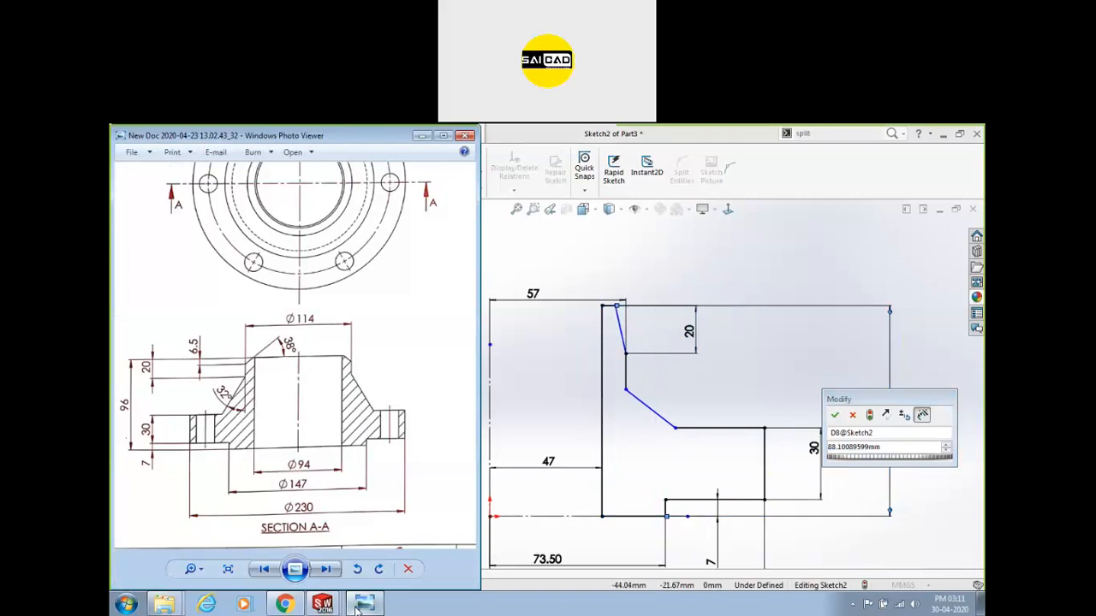
pyautogui.click(360, 604)
pyautogui.click(890, 446)
pyautogui.write('96')
pyautogui.press('Return')
pyautogui.click(413, 133)
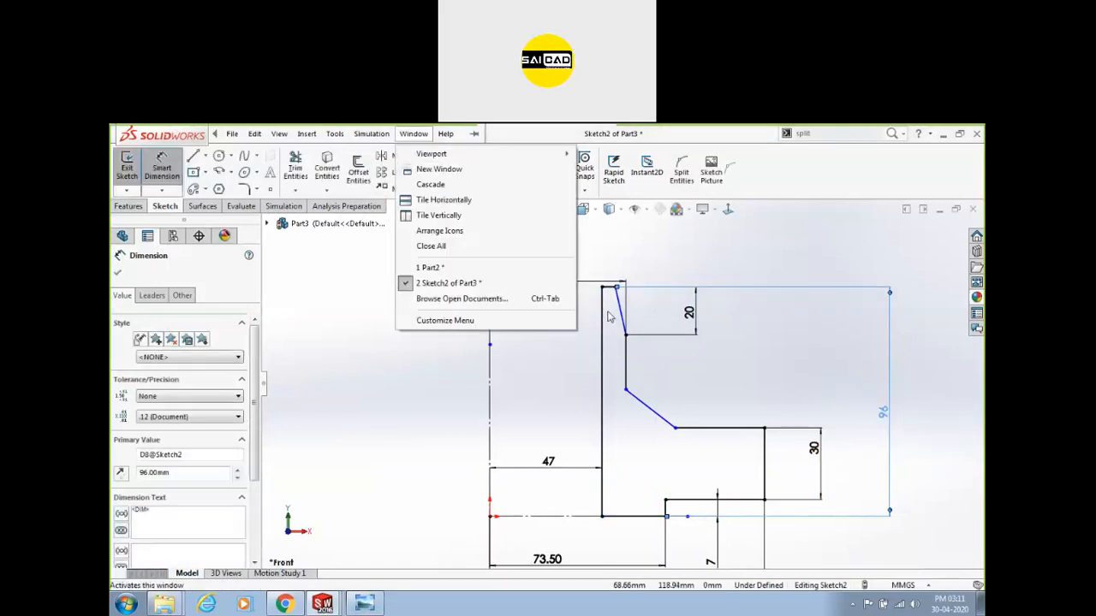
pyautogui.click(612, 329)
pyautogui.scroll(-3, 612, 294)
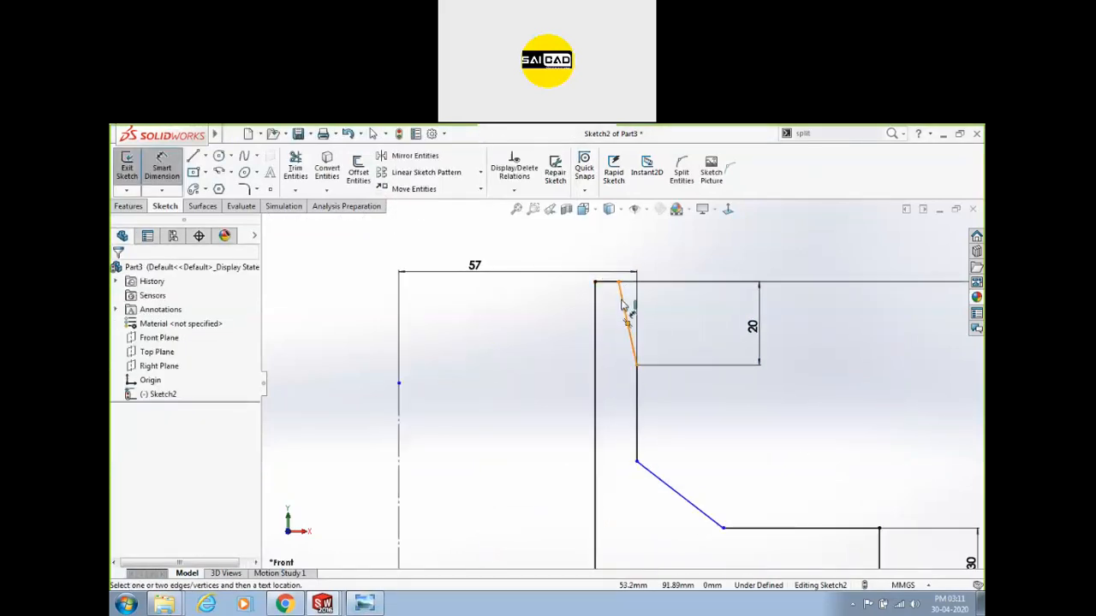
# Add a 38° angle between the slanted line and the vertical line.
pyautogui.click(623, 305)
pyautogui.click(638, 382)
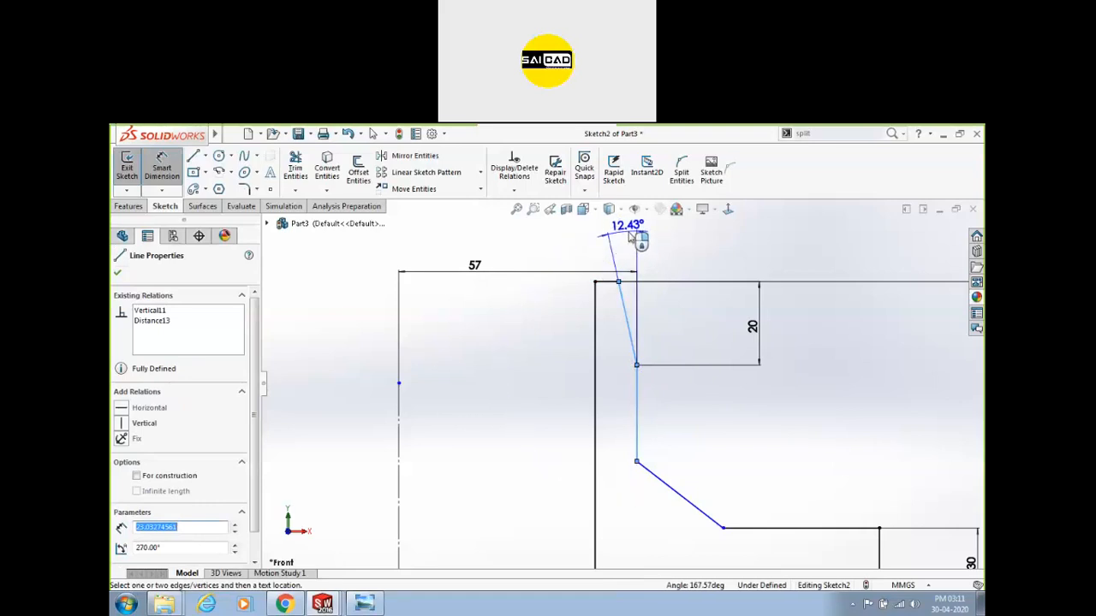
pyautogui.click(629, 242)
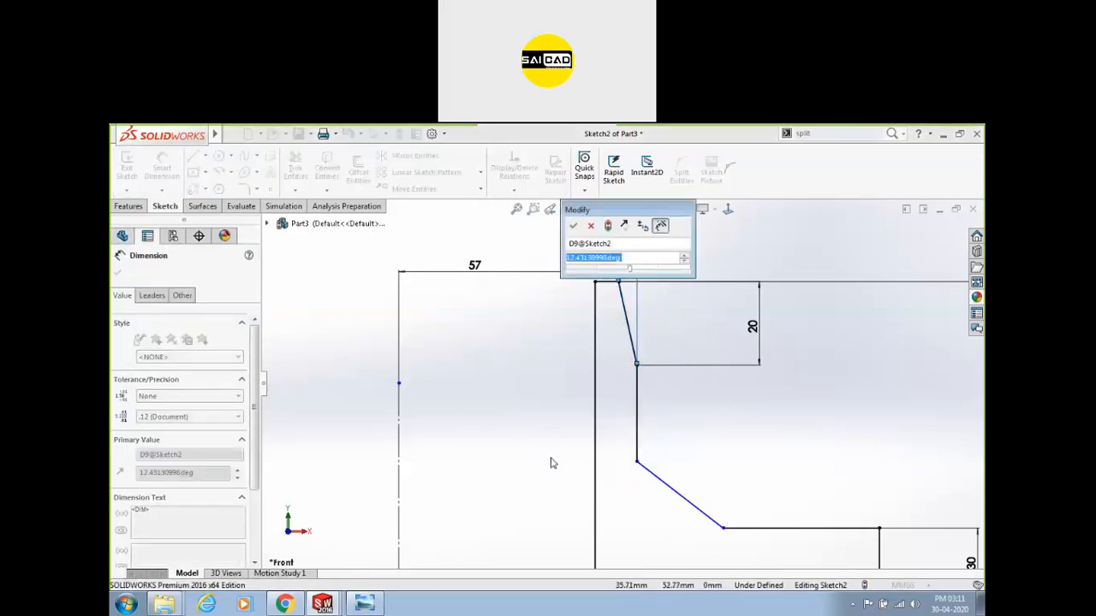
pyautogui.write('38')
pyautogui.press('Return')
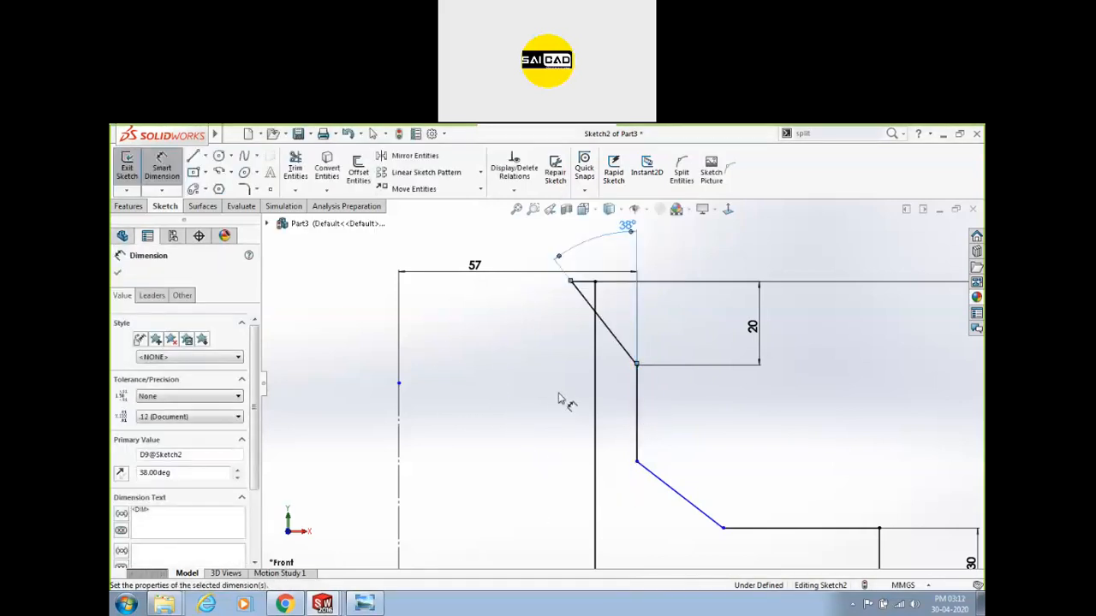
pyautogui.press('Escape')
# After checking the drawing, delete the 38° angle dimension, then undo.
pyautogui.scroll(3, 665, 428)
pyautogui.scroll(-2, 667, 453)
pyautogui.scroll(2, 533, 394)
pyautogui.click(365, 604)
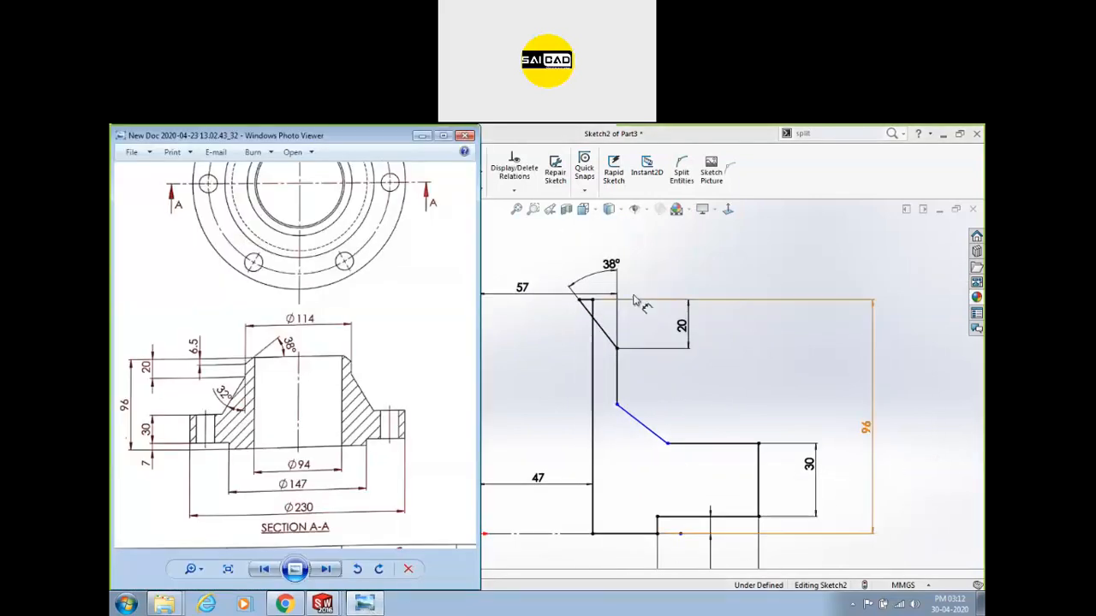
pyautogui.click(615, 265)
pyautogui.press('Delete')
pyautogui.hotkey('ctrl', 'z')
pyautogui.hotkey('ctrl', 'z')
pyautogui.hotkey('ctrl', 'z')
pyautogui.hotkey('ctrl', 'z')
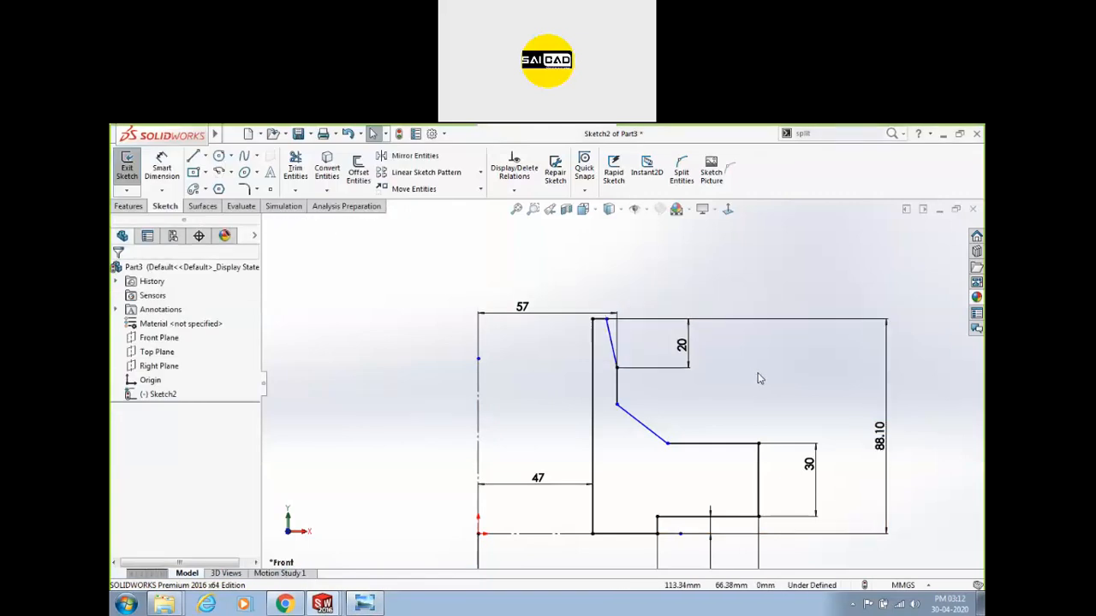
# Start an angle dimension between the slanted line and the short top edge.
pyautogui.scroll(-3, 621, 315)
pyautogui.click(163, 169)
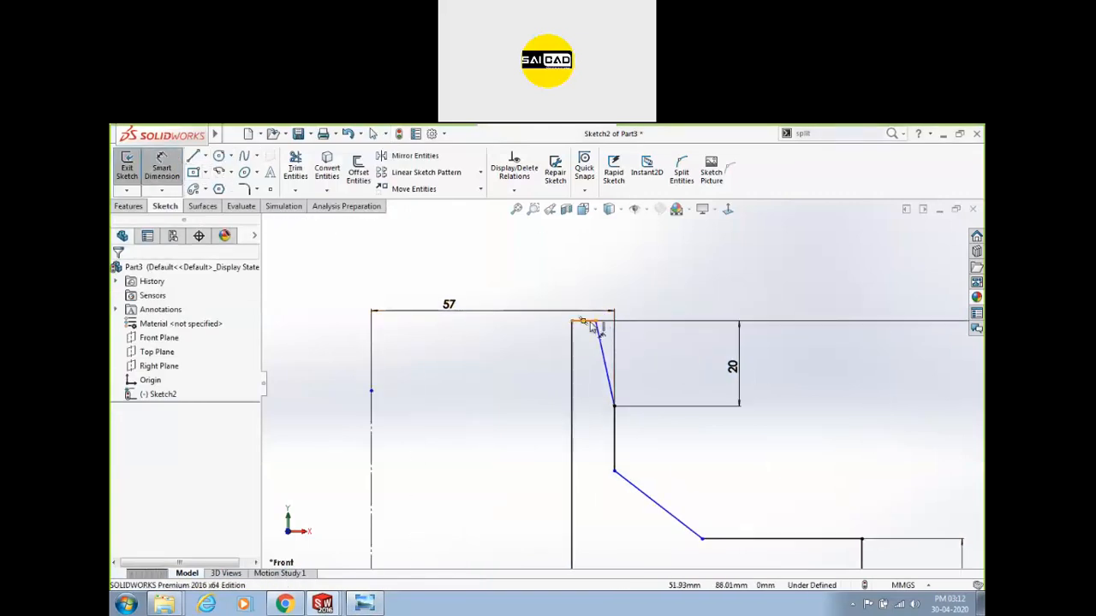
pyautogui.click(603, 351)
pyautogui.scroll(-2, 597, 334)
pyautogui.press('Escape')
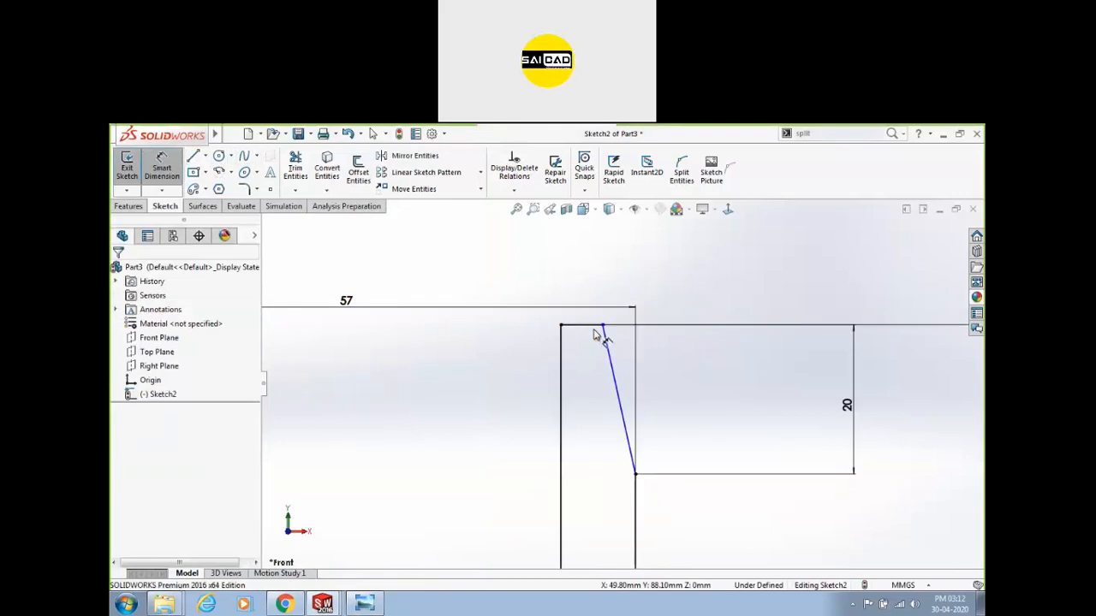
pyautogui.click(609, 347)
pyautogui.click(597, 326)
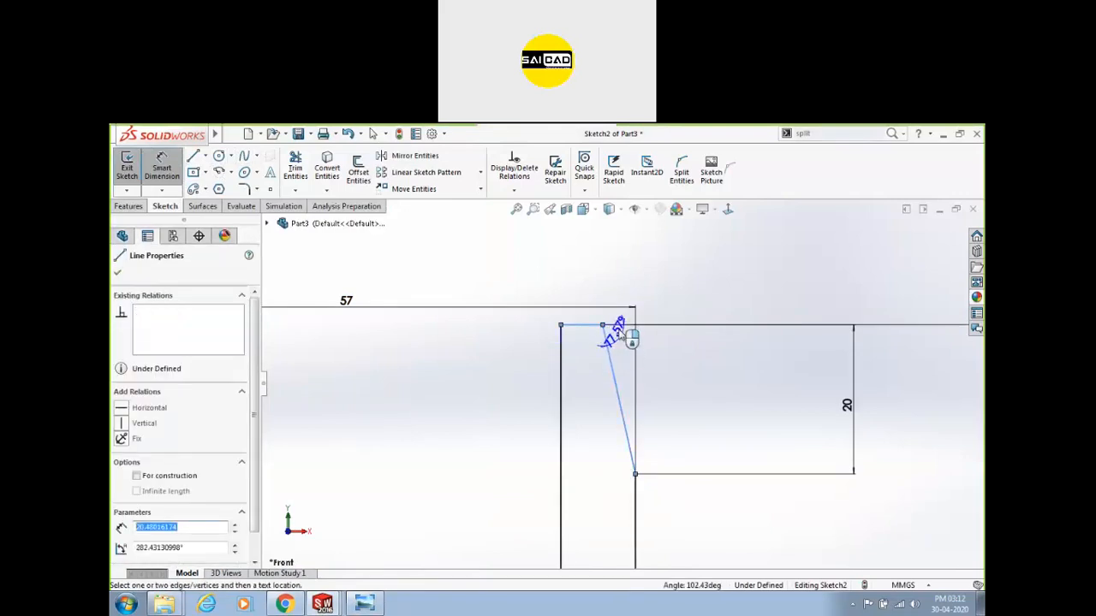
pyautogui.click(591, 318)
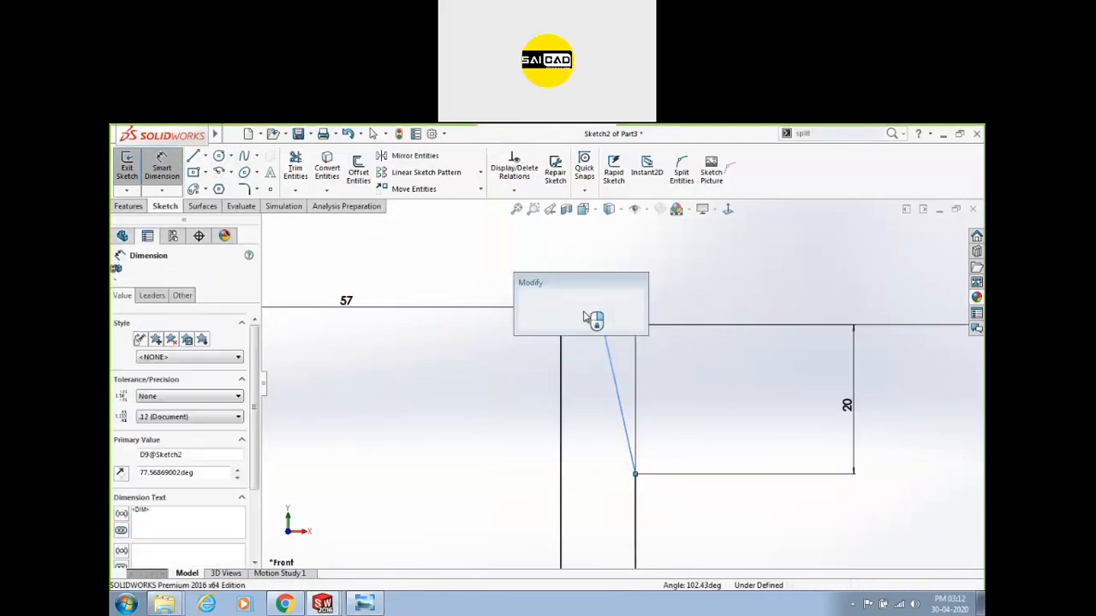
pyautogui.write('38.00deg')
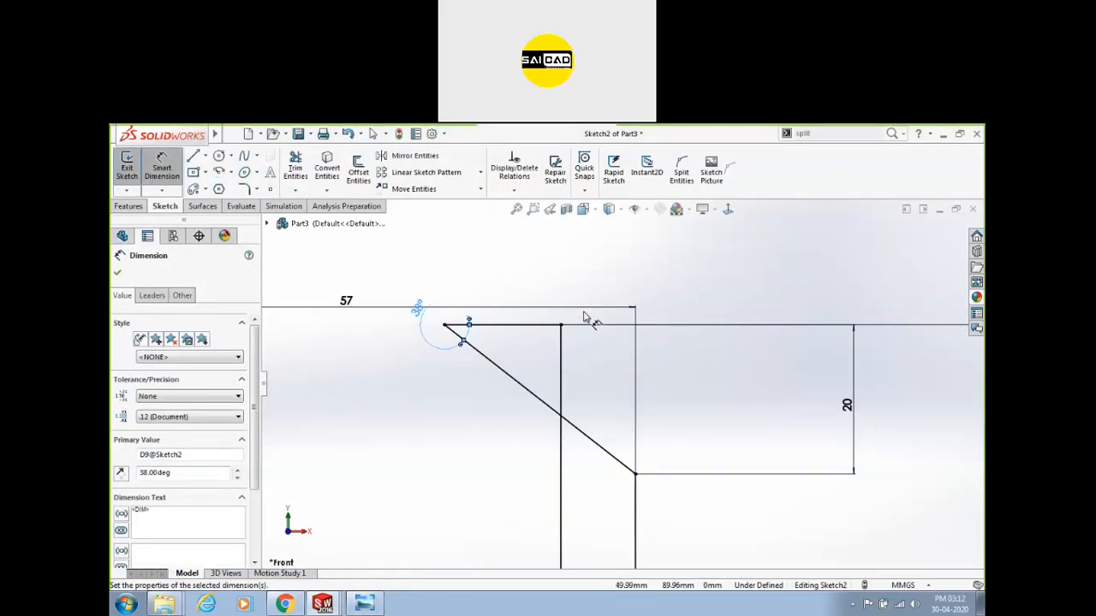
pyautogui.hotkey('ctrl', 'z')
# Change the 20 height to 6.5 and set the chamfer angle to 38°.
pyautogui.click(370, 605)
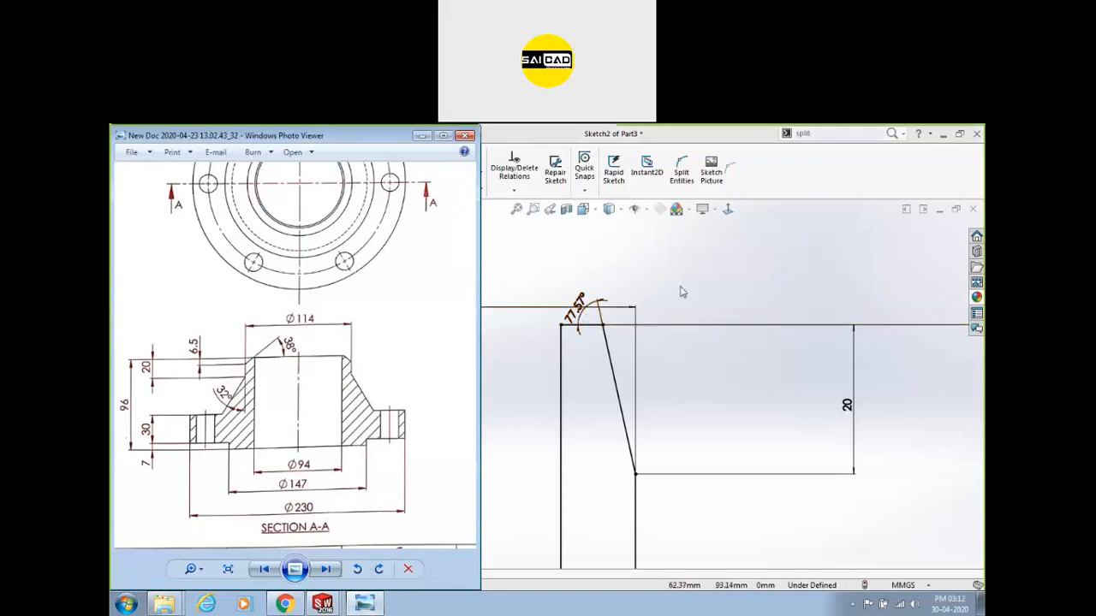
pyautogui.doubleClick(847, 405)
pyautogui.write('6.5')
pyautogui.press('Return')
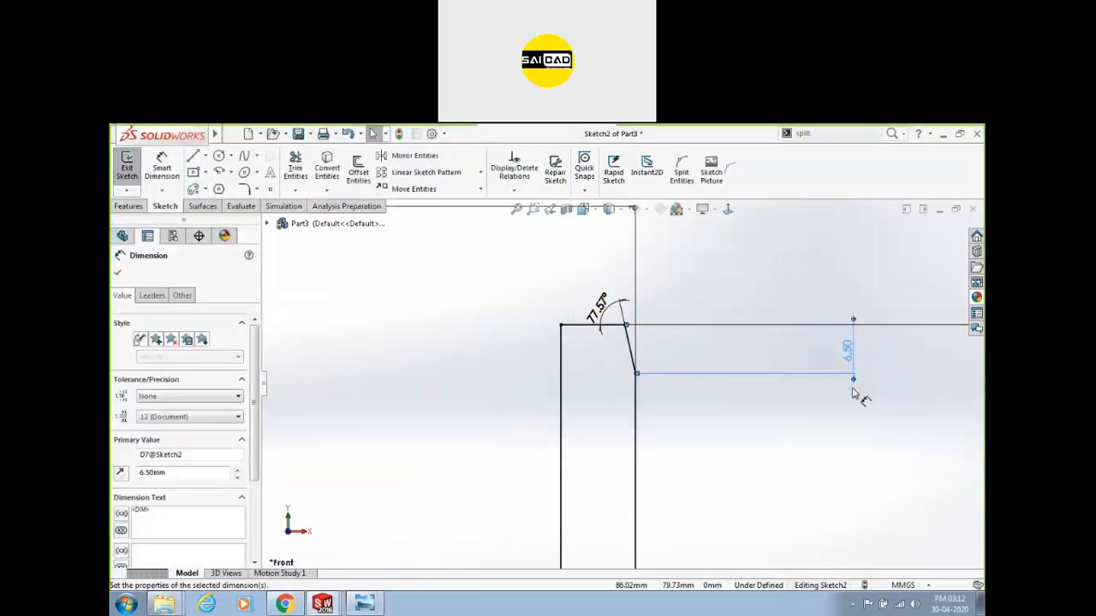
pyautogui.doubleClick(599, 304)
pyautogui.write('38')
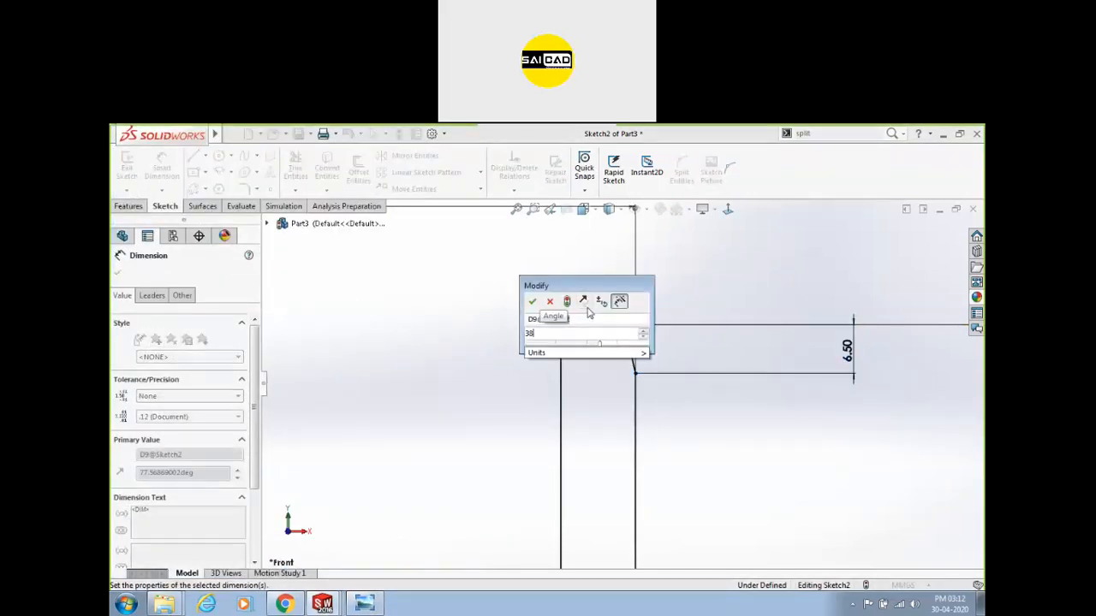
pyautogui.press('Return')
pyautogui.scroll(3, 600, 385)
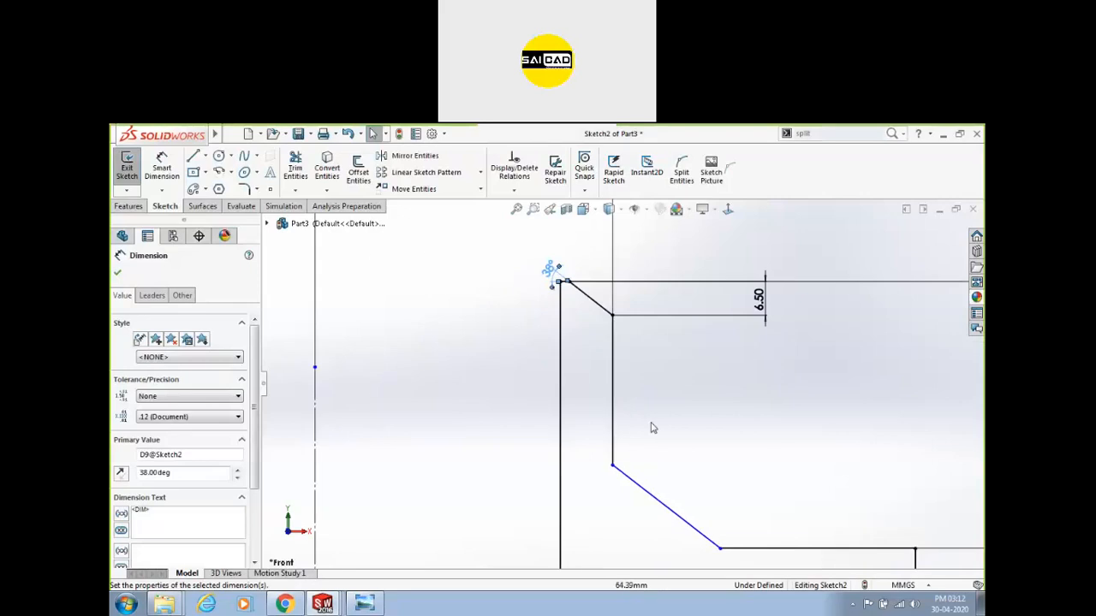
pyautogui.click(625, 481)
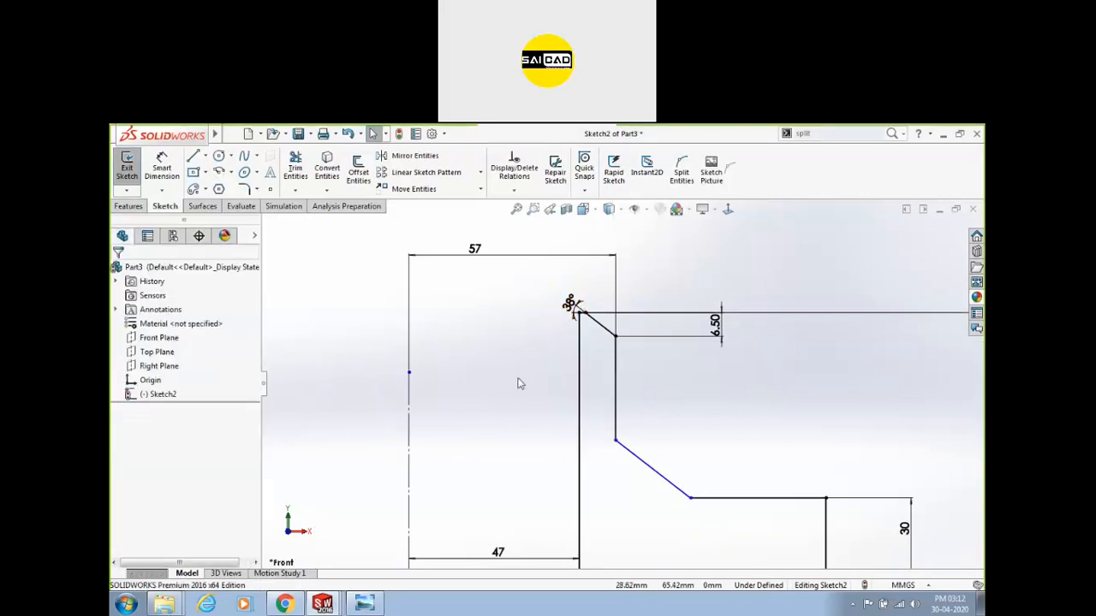
# Dimension the vertical step from the short slanted line as 20.
pyautogui.click(154, 162)
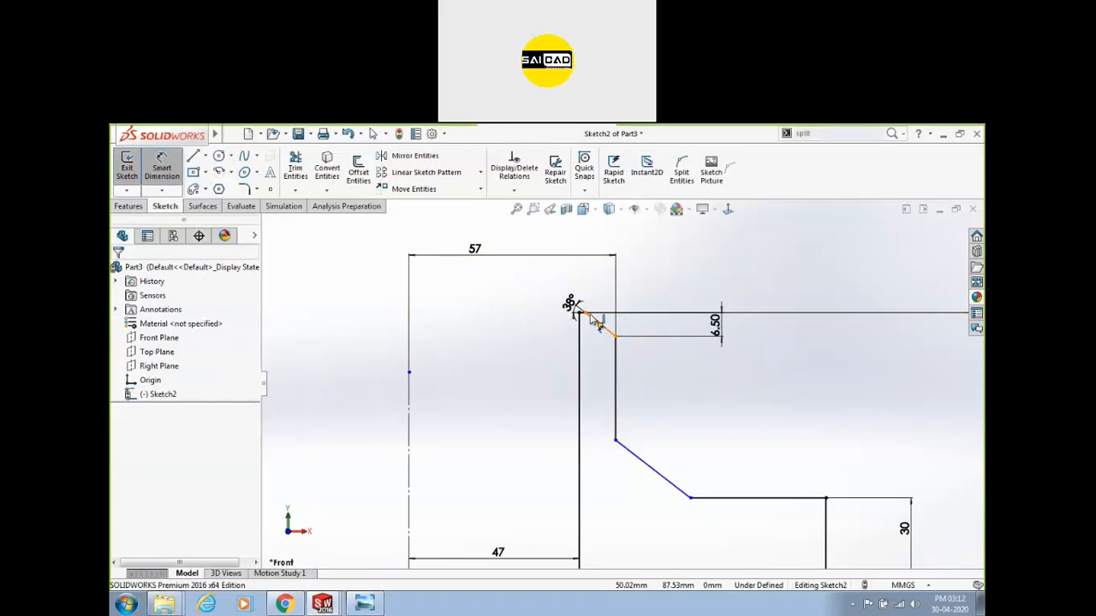
pyautogui.scroll(-5, 585, 315)
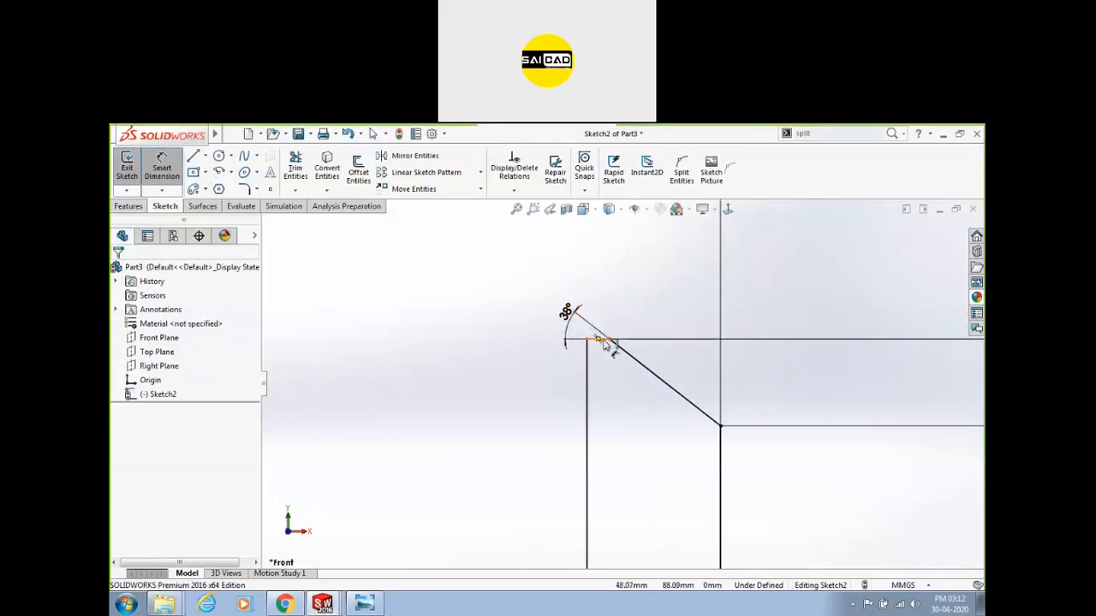
pyautogui.click(605, 343)
pyautogui.scroll(6, 605, 342)
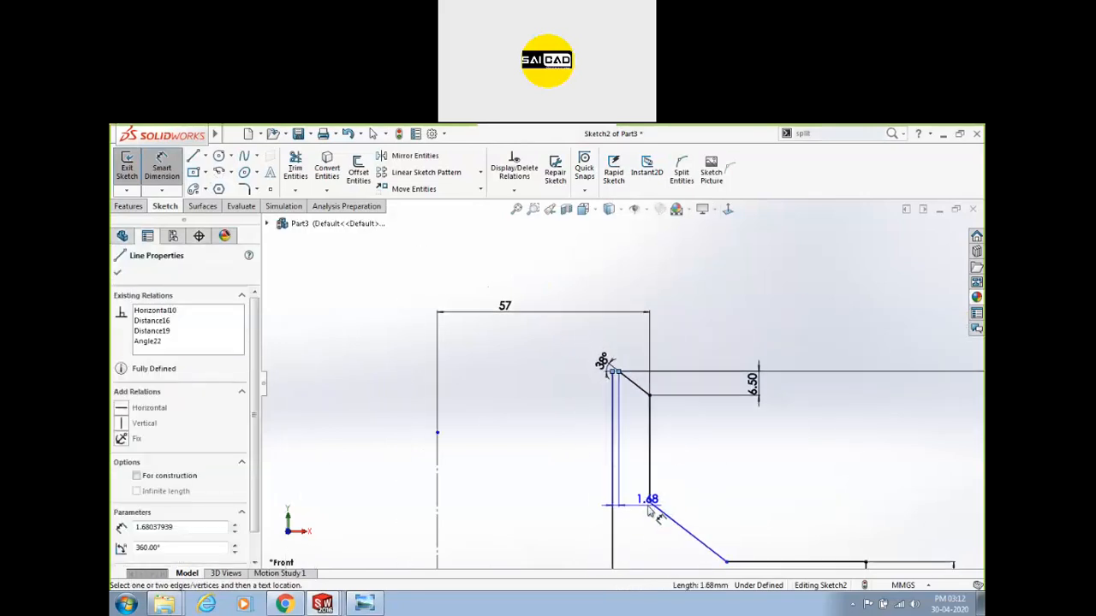
pyautogui.click(650, 503)
pyautogui.click(839, 435)
pyautogui.write('20')
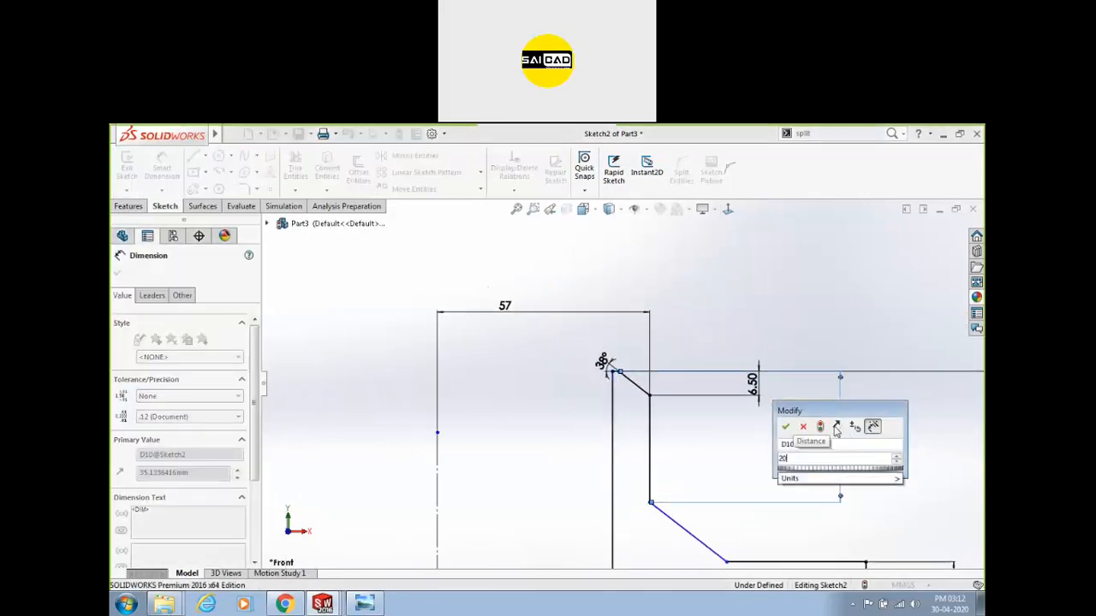
pyautogui.press('Return')
# Add a 32° angle between the lower slanted line and the vertical line.
pyautogui.click(363, 603)
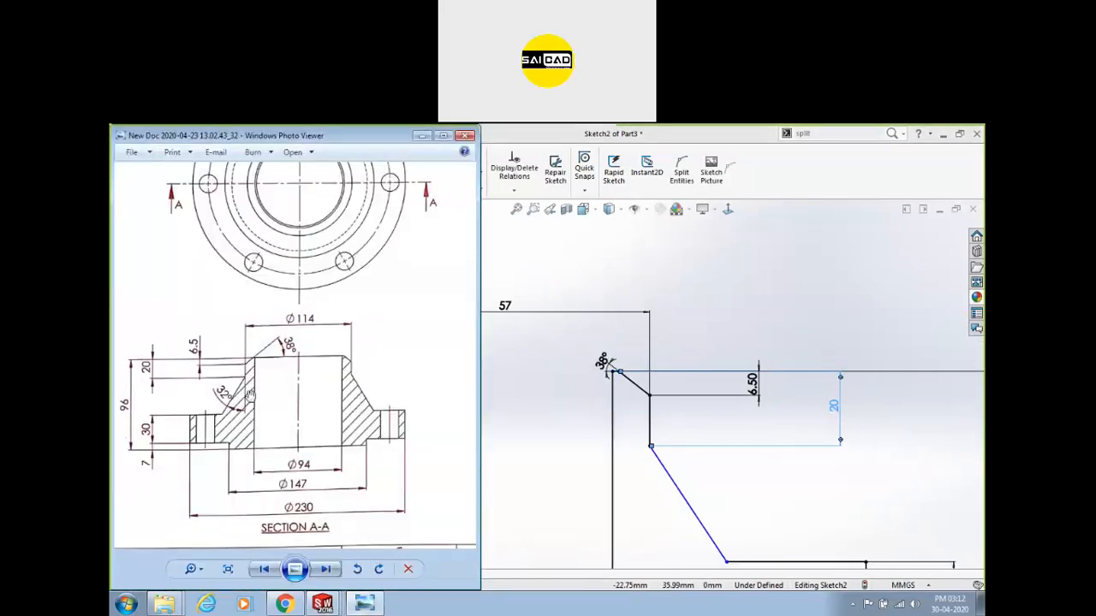
pyautogui.click(682, 485)
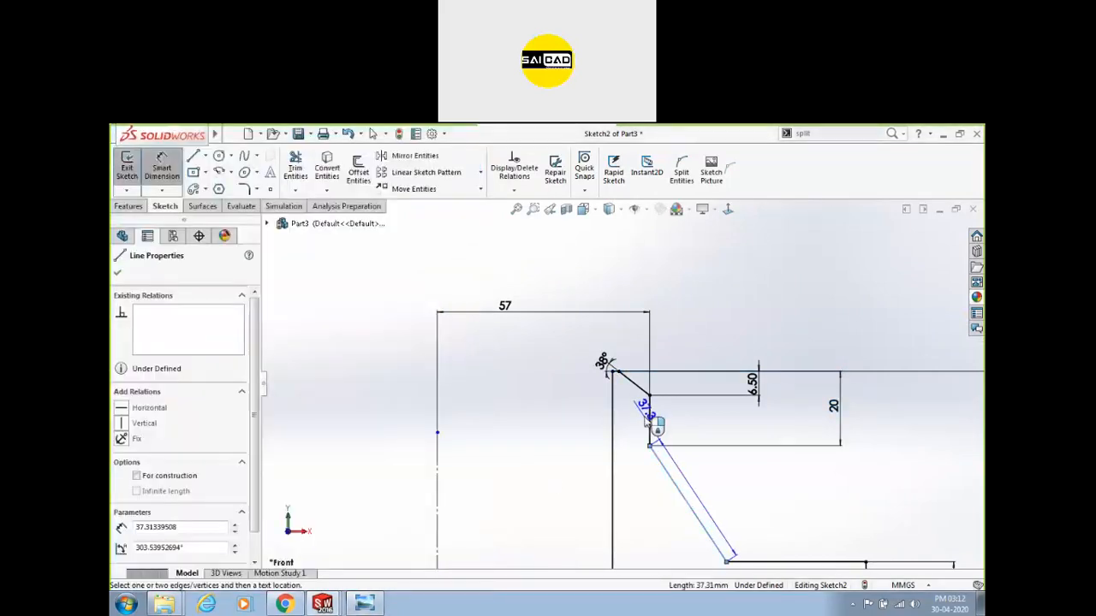
pyautogui.click(650, 417)
pyautogui.click(661, 514)
pyautogui.write('32')
pyautogui.press('Return')
pyautogui.scroll(4, 665, 501)
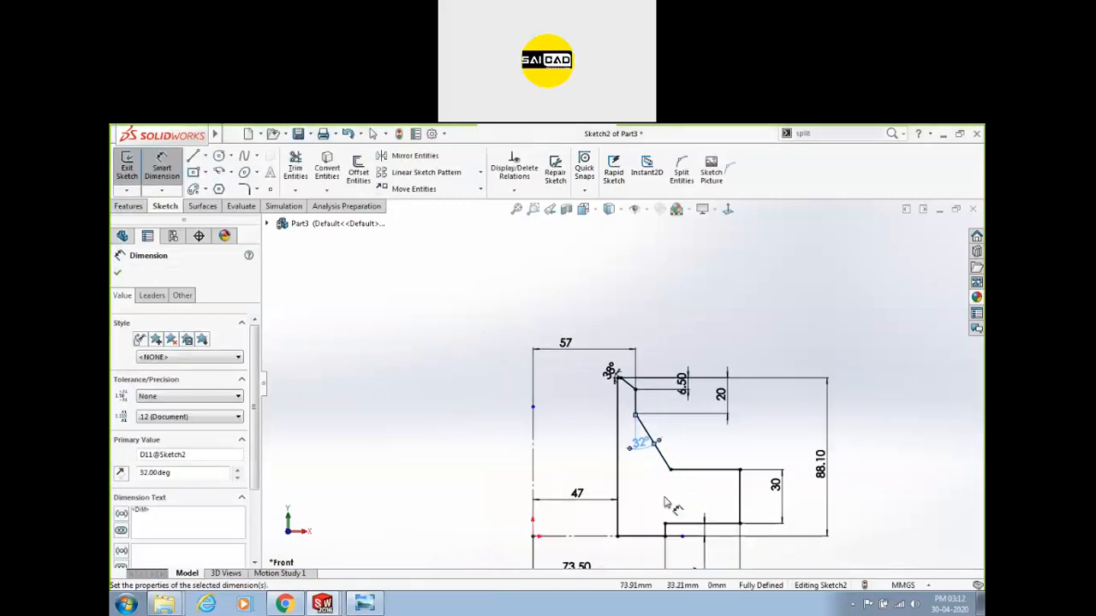
pyautogui.scroll(-3, 675, 520)
pyautogui.press('Escape')
# Move the 38° dimension up and left of the profile.
pyautogui.scroll(2, 627, 312)
pyautogui.scroll(-2, 603, 334)
pyautogui.moveTo(579, 295); pyautogui.dragTo(531, 279)
pyautogui.scroll(4, 643, 241)
pyautogui.scroll(-5, 637, 355)
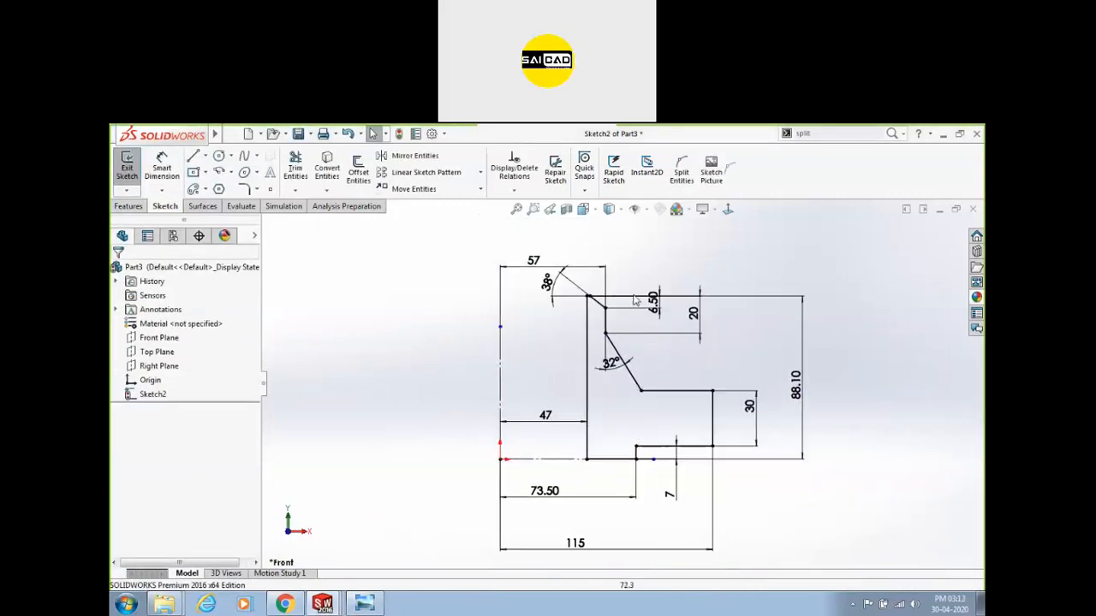
pyautogui.scroll(2, 689, 386)
pyautogui.scroll(-5, 656, 501)
# Box-select the right half of the profile together with its dimensions.
pyautogui.click(769, 484)
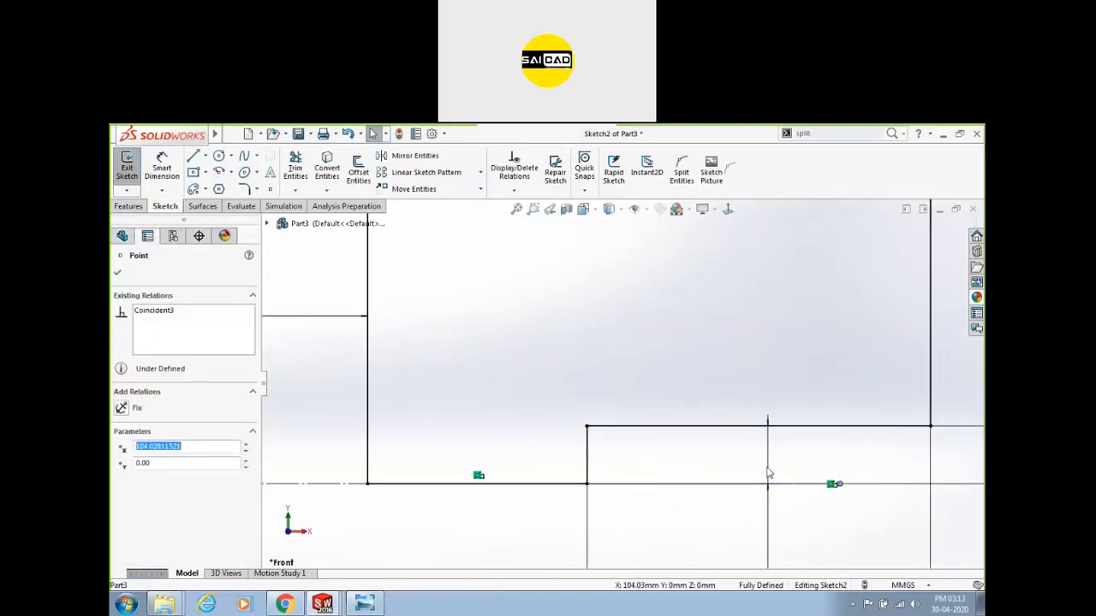
pyautogui.press('Escape')
pyautogui.scroll(6, 761, 450)
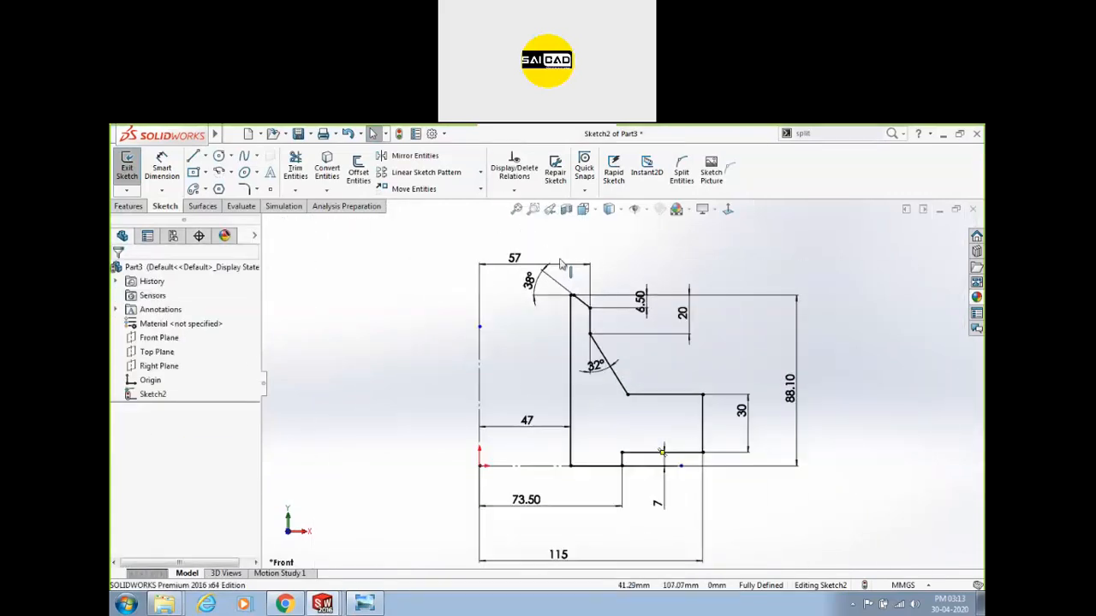
pyautogui.moveTo(548, 244)
pyautogui.mouseDown()
pyautogui.moveTo(589, 342)
pyautogui.moveTo(794, 529)
pyautogui.mouseUp()
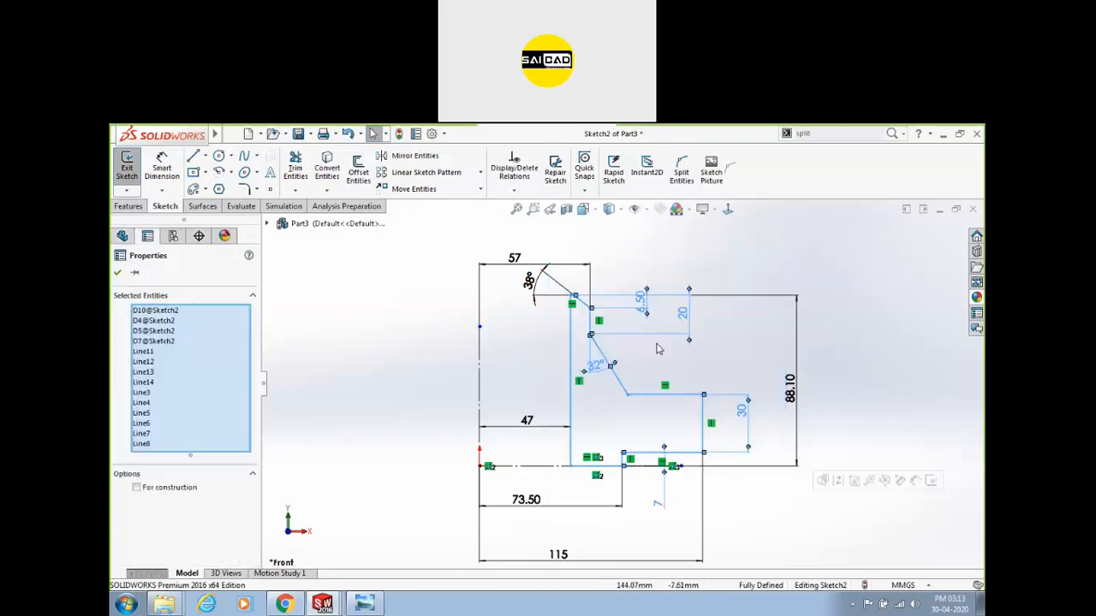
# Mirror the selected profile about the centreline Line1.
pyautogui.click(404, 158)
pyautogui.click(193, 510)
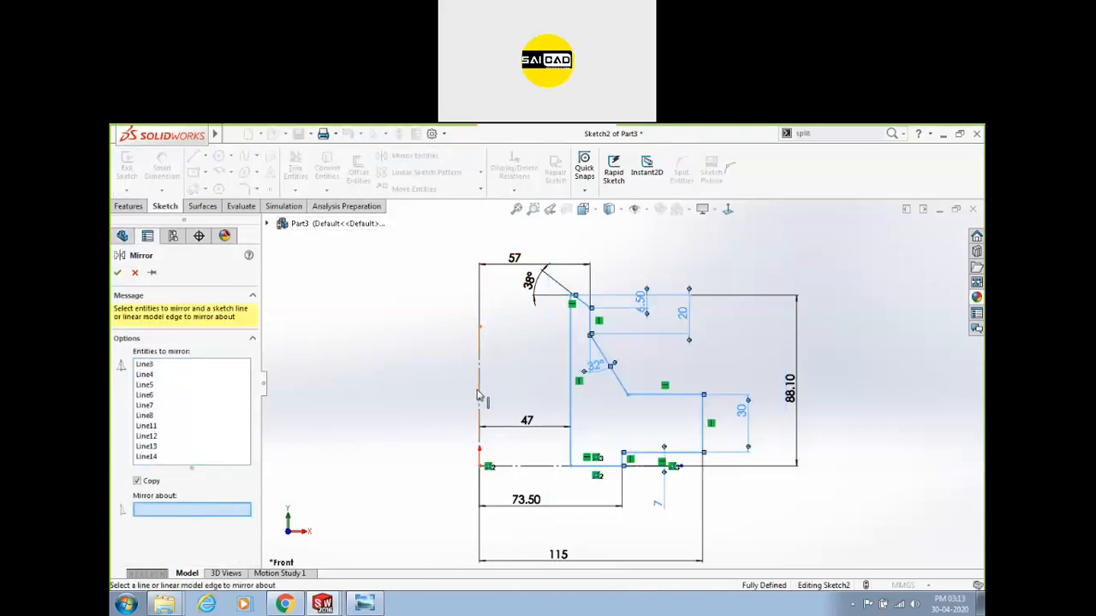
pyautogui.click(479, 394)
pyautogui.scroll(3, 405, 386)
pyautogui.scroll(-2, 384, 368)
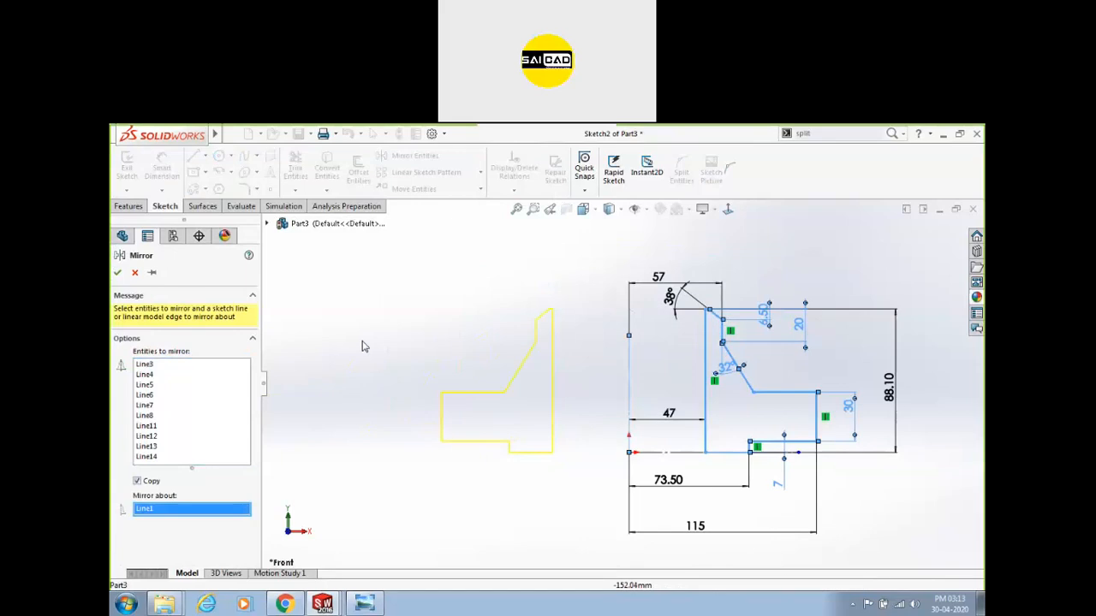
pyautogui.click(117, 273)
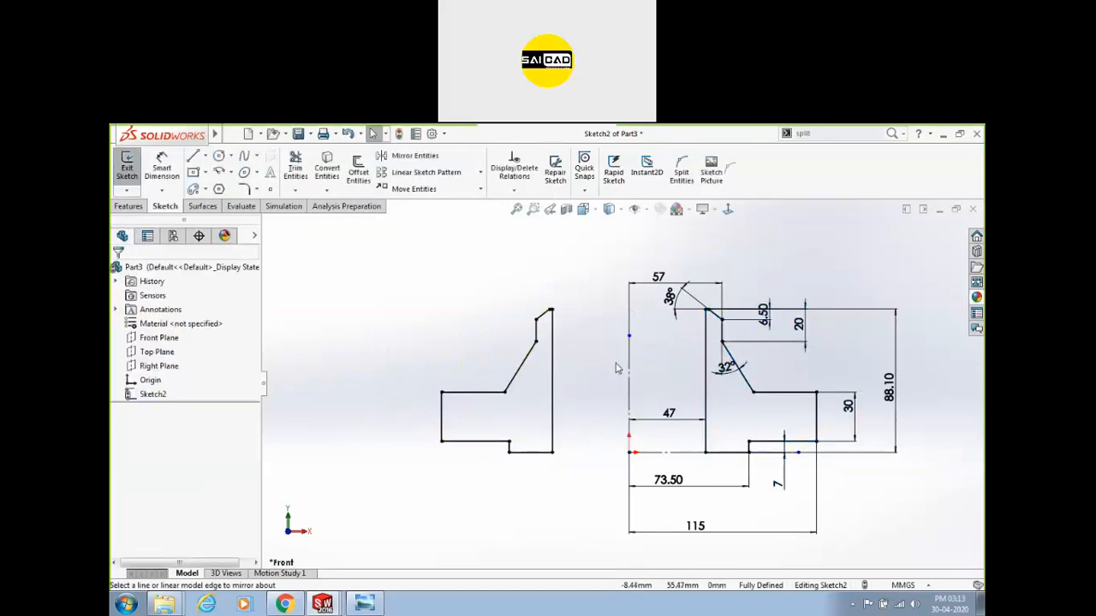
# Draw top and bottom lines joining the mirrored and original profiles.
pyautogui.press('l')
pyautogui.click(552, 310)
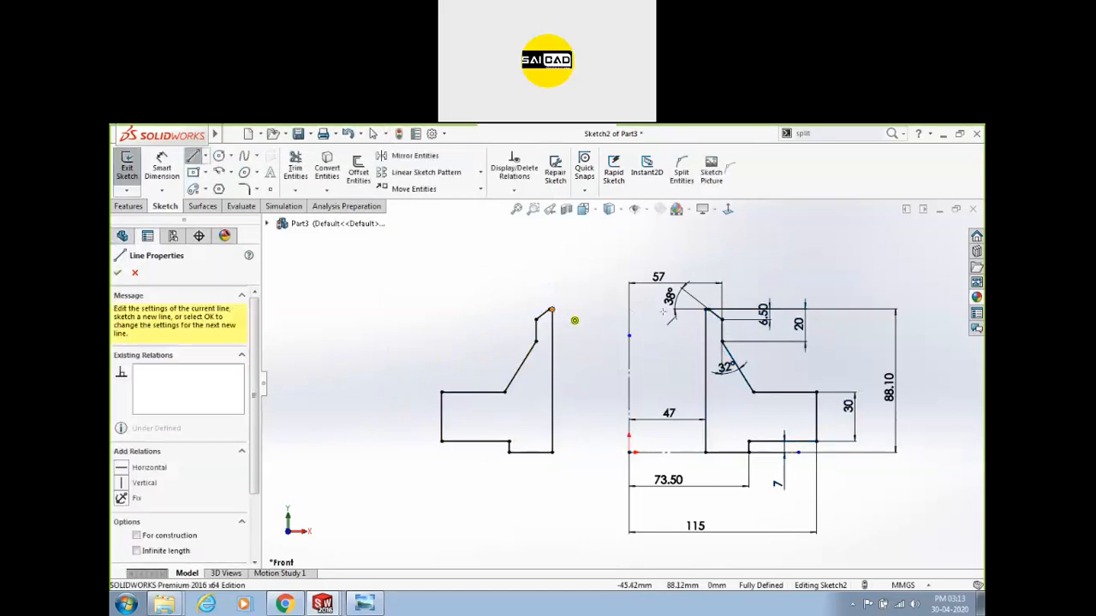
pyautogui.click(706, 309)
pyautogui.press('Escape')
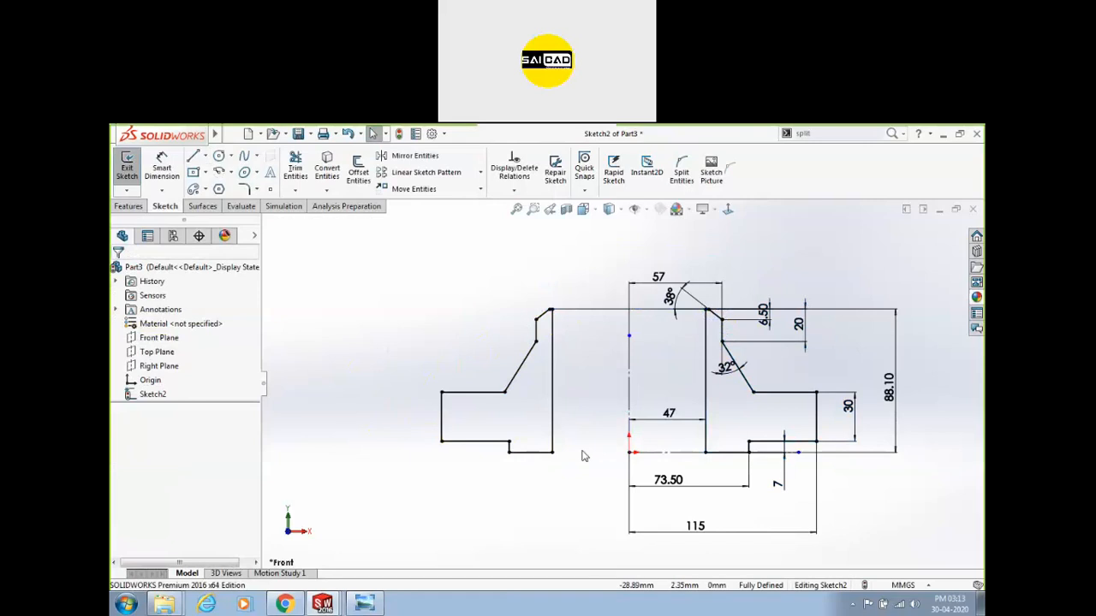
pyautogui.press('l')
pyautogui.click(557, 453)
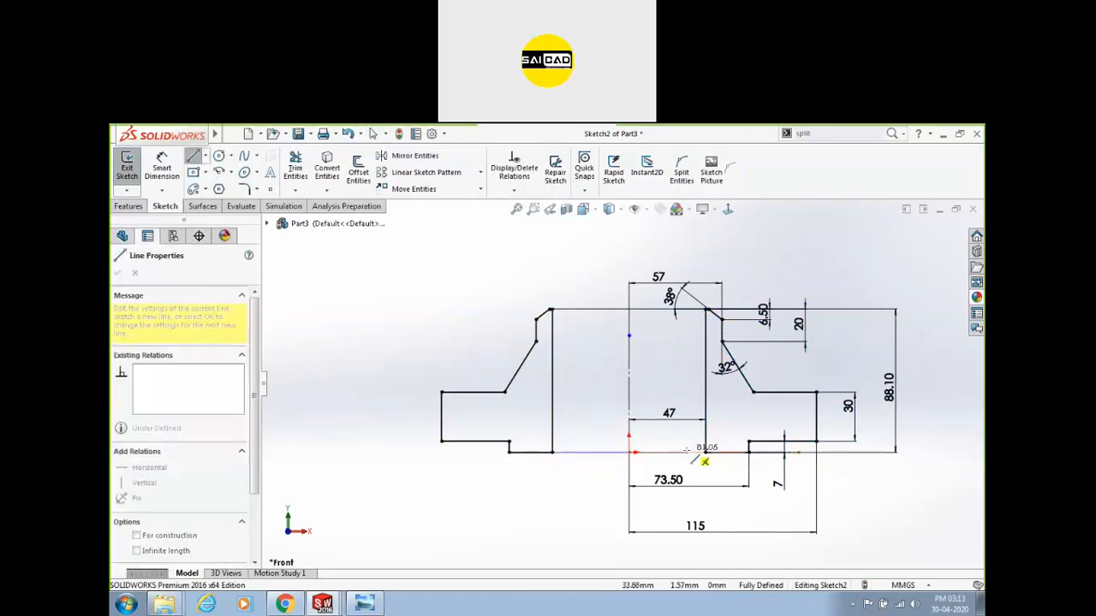
pyautogui.click(705, 452)
pyautogui.press('Escape')
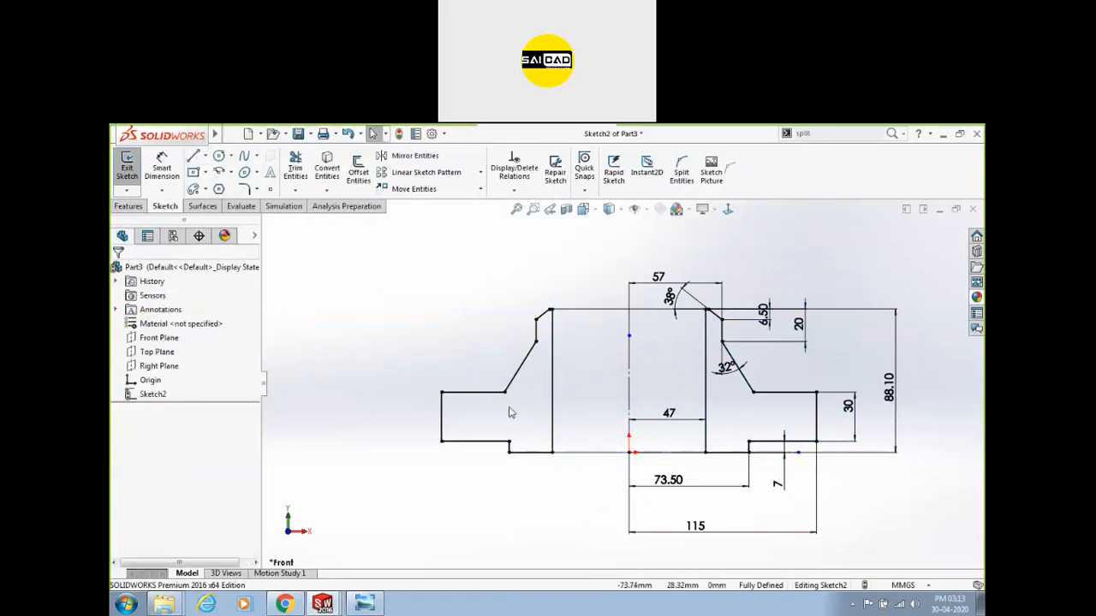
# Bring the flange section drawing back up for comparison.
pyautogui.scroll(2, 510, 408)
pyautogui.scroll(-1, 632, 450)
pyautogui.click(365, 604)
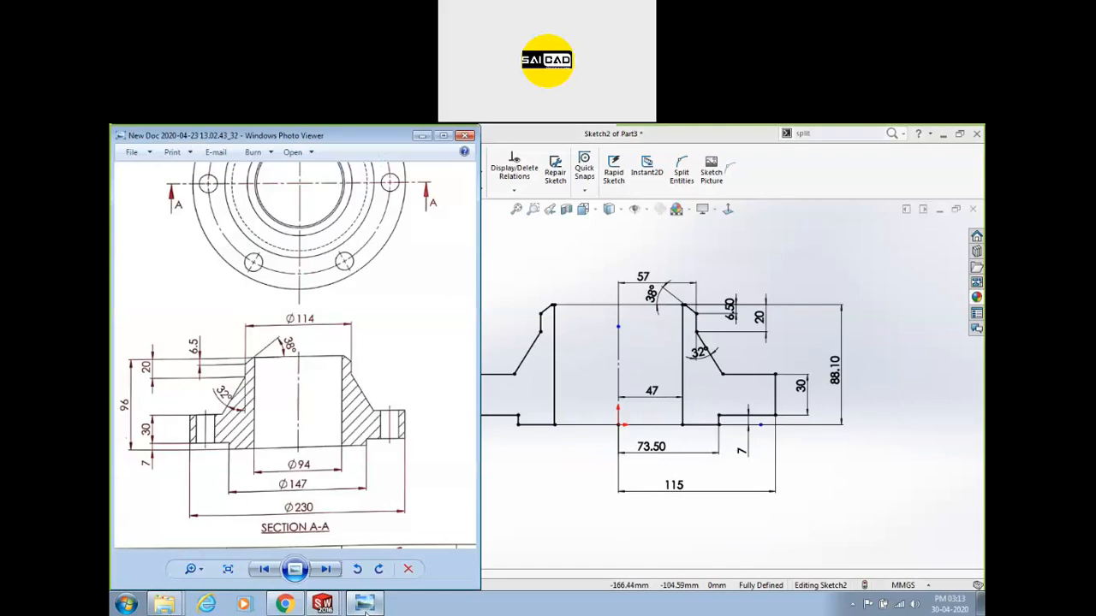
# Change the overall height dimension from 88.10 to 96.
pyautogui.click(881, 464)
pyautogui.scroll(4, 627, 380)
pyautogui.scroll(-4, 645, 364)
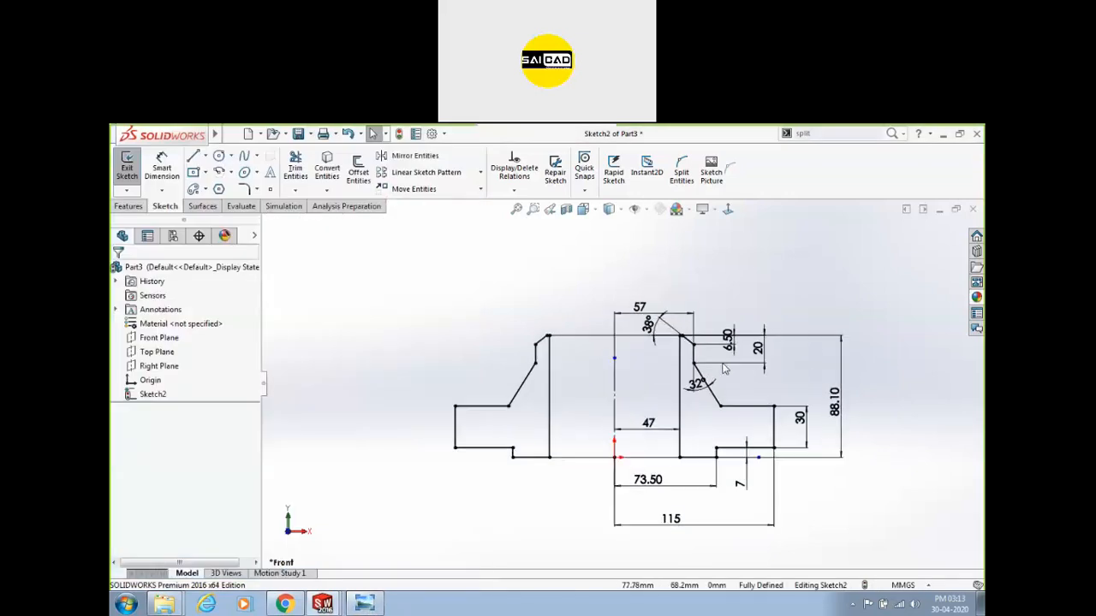
pyautogui.click(364, 604)
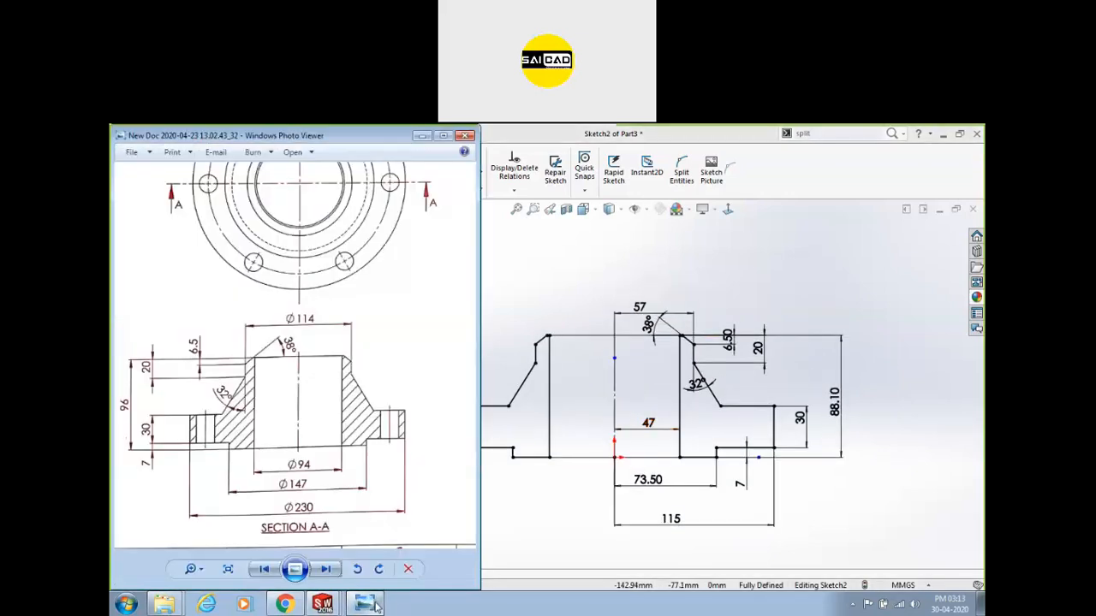
pyautogui.click(837, 446)
pyautogui.doubleClick(840, 441)
pyautogui.write('96')
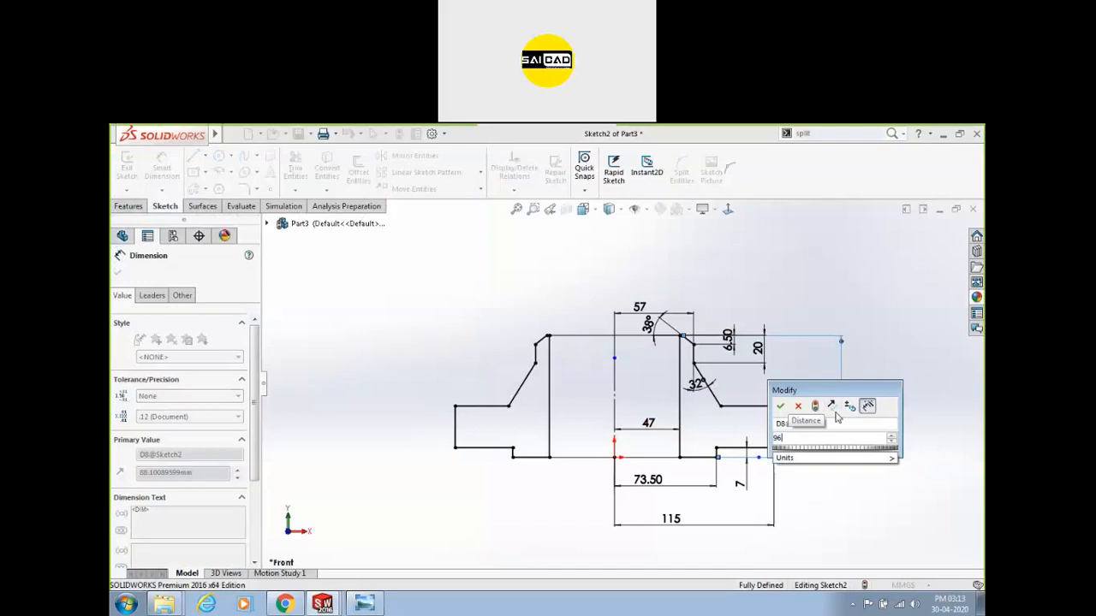
pyautogui.press('Return')
pyautogui.press('Escape')
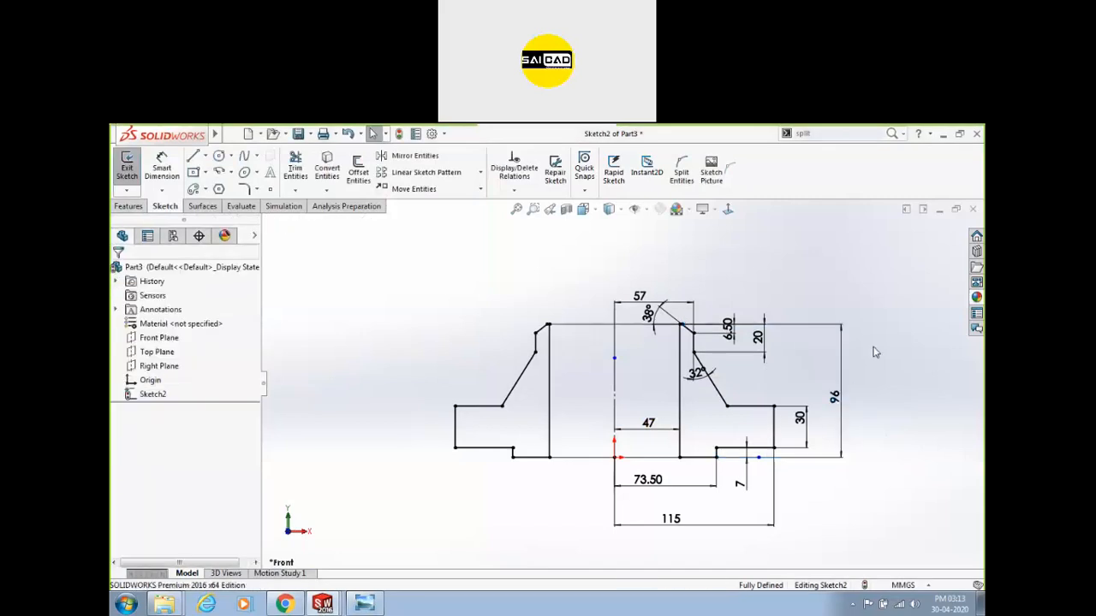
# Move the 6.50 and 57 dimensions higher above the sketch.
pyautogui.scroll(-1, 786, 248)
pyautogui.rightClick(755, 282)
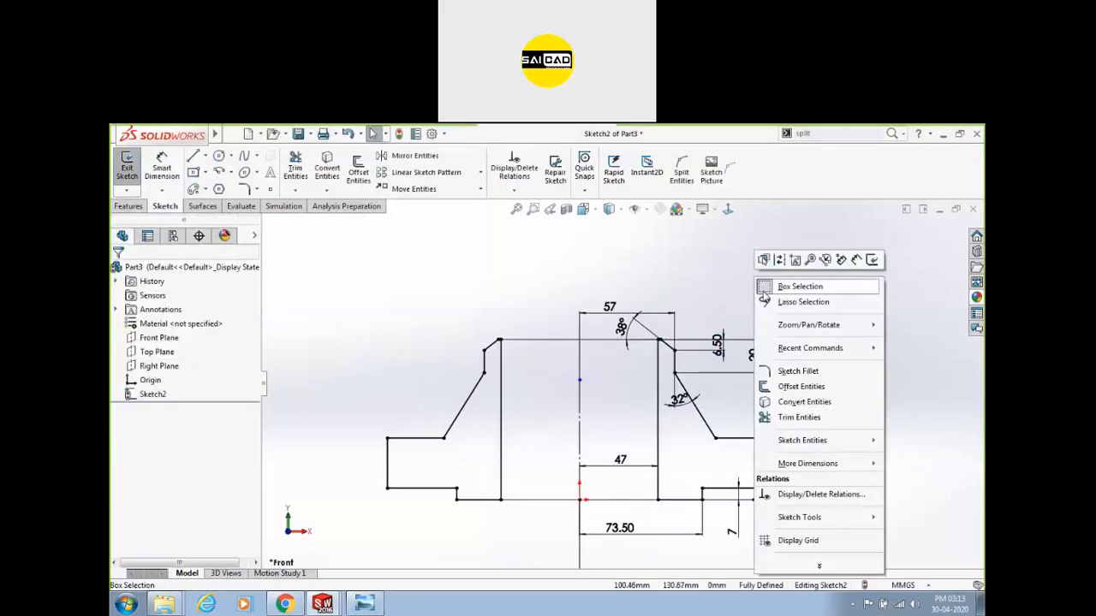
pyautogui.click(717, 293)
pyautogui.moveTo(717, 345); pyautogui.dragTo(708, 291)
pyautogui.click(796, 378)
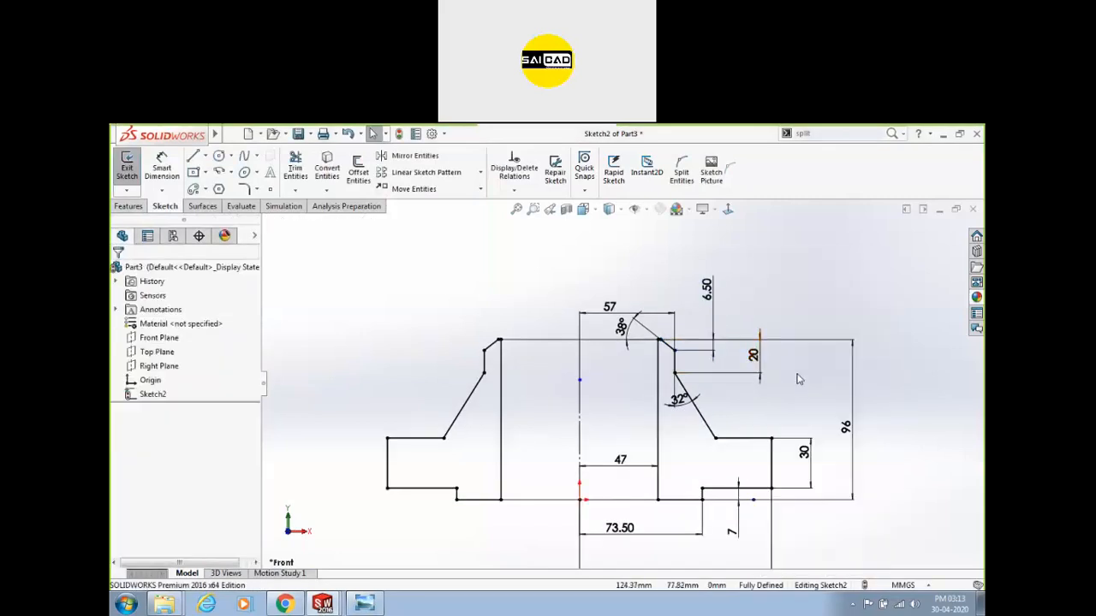
pyautogui.moveTo(616, 319); pyautogui.dragTo(613, 293)
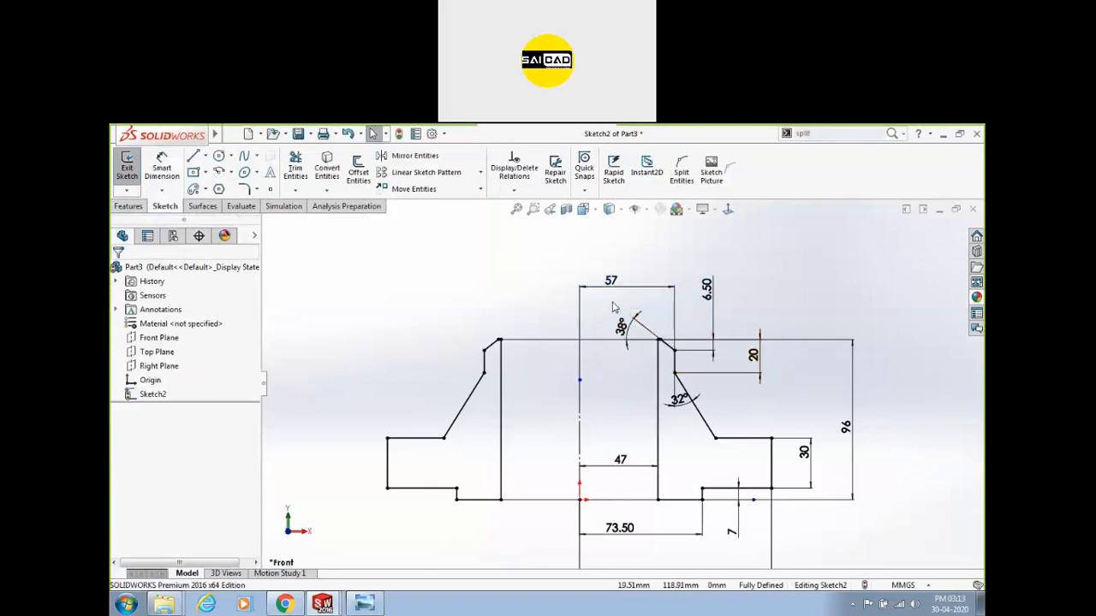
pyautogui.scroll(2, 620, 381)
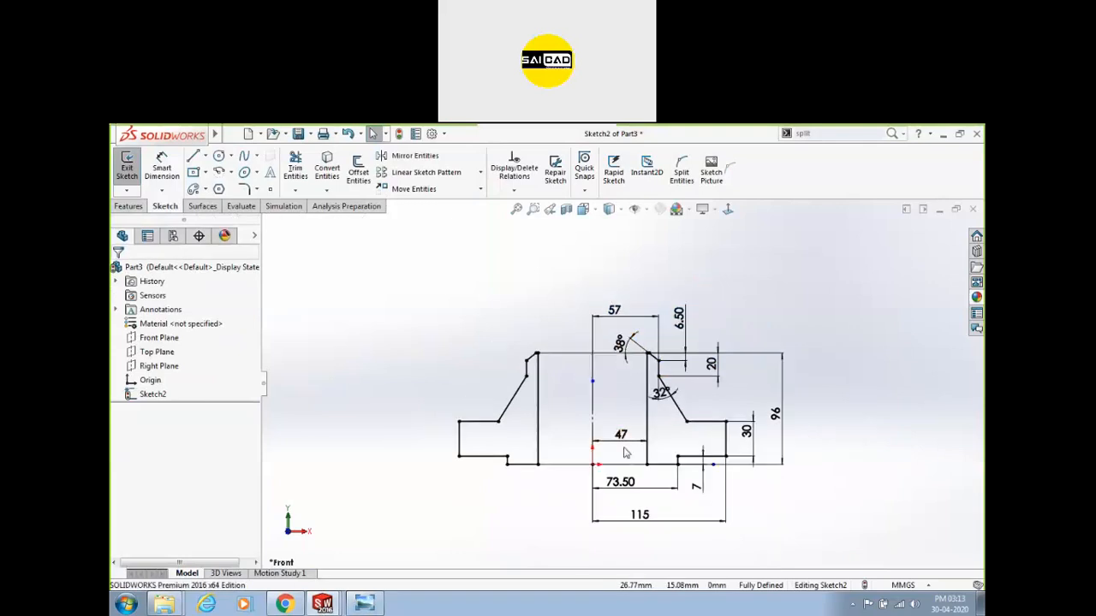
pyautogui.scroll(-1, 672, 417)
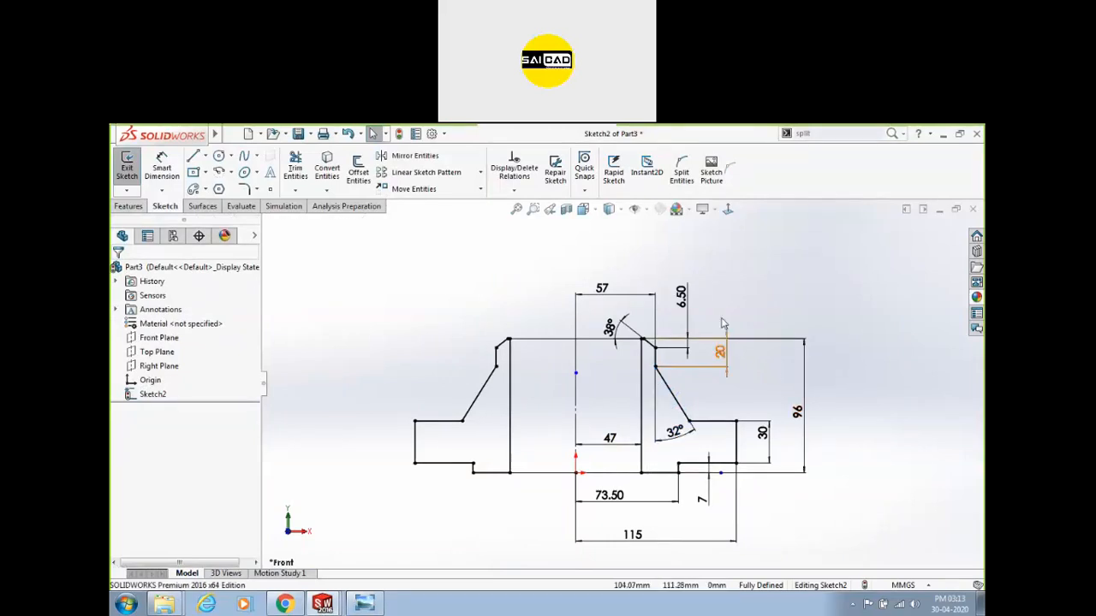
pyautogui.scroll(2, 727, 350)
pyautogui.scroll(-3, 678, 368)
pyautogui.scroll(3, 675, 259)
pyautogui.scroll(-3, 665, 424)
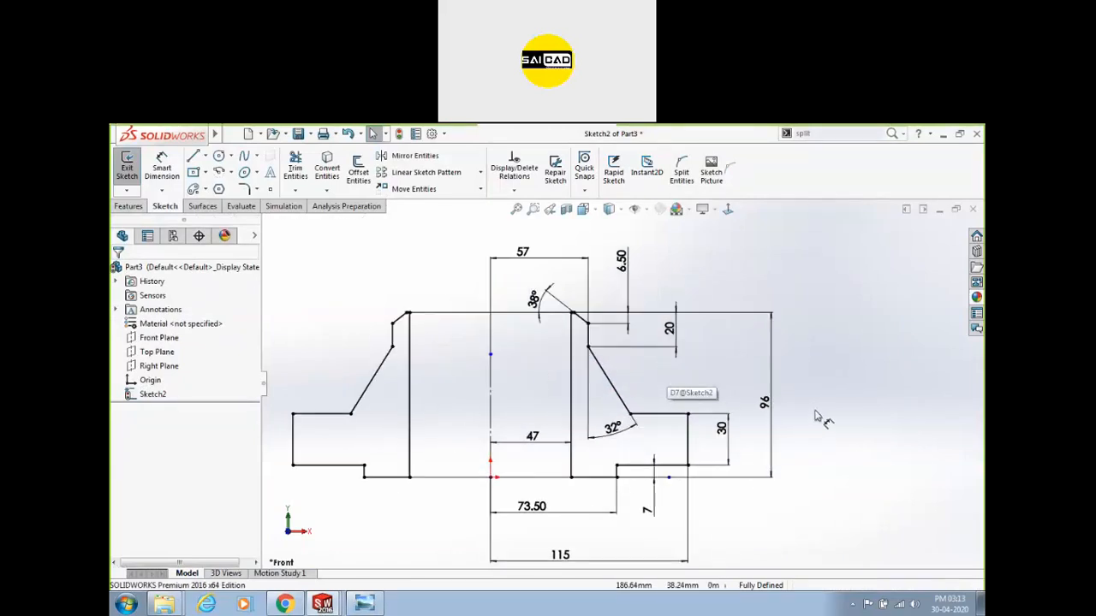
pyautogui.scroll(2, 824, 402)
# Check the top view with bolt holes on the reference drawing, then return to the sketch.
pyautogui.click(377, 603)
pyautogui.moveTo(391, 333); pyautogui.dragTo(383, 455)
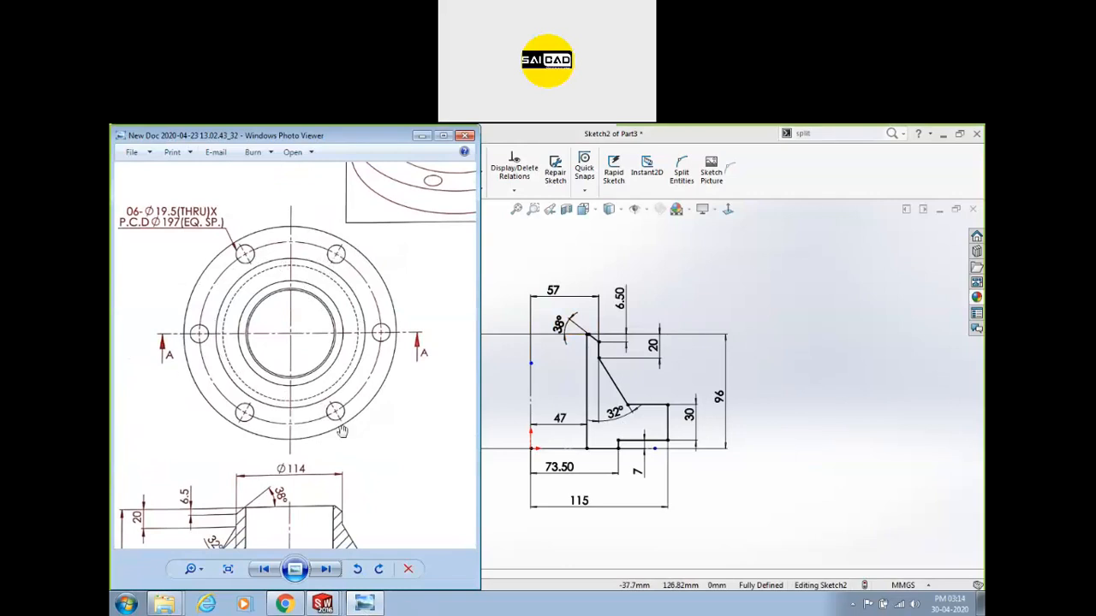
pyautogui.moveTo(358, 321); pyautogui.dragTo(348, 328)
pyautogui.click(741, 345)
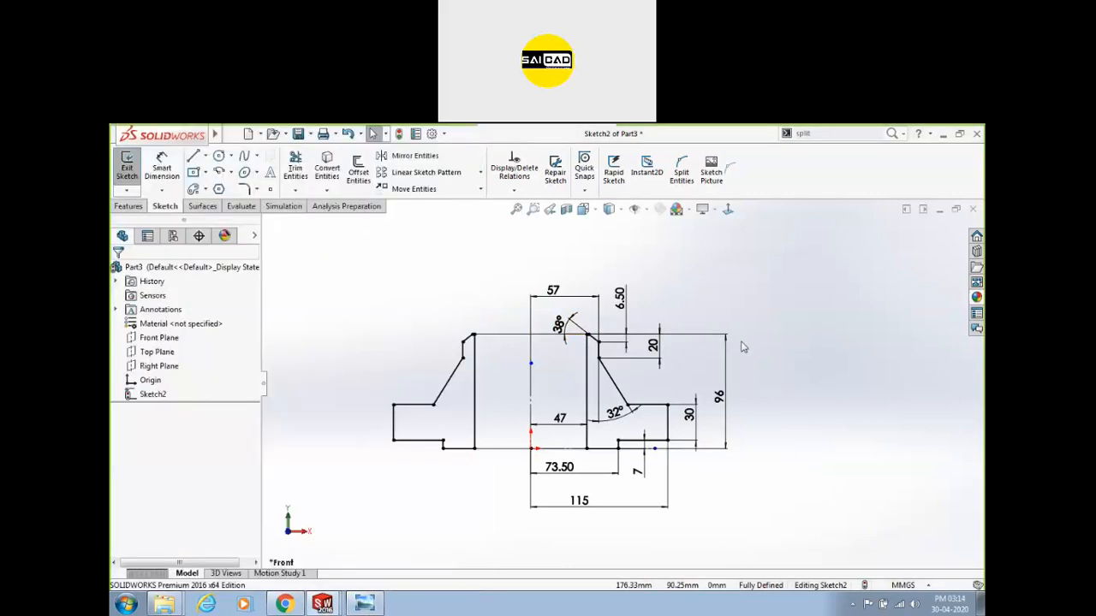
pyautogui.scroll(4, 758, 352)
pyautogui.scroll(-4, 608, 284)
pyautogui.scroll(2, 606, 284)
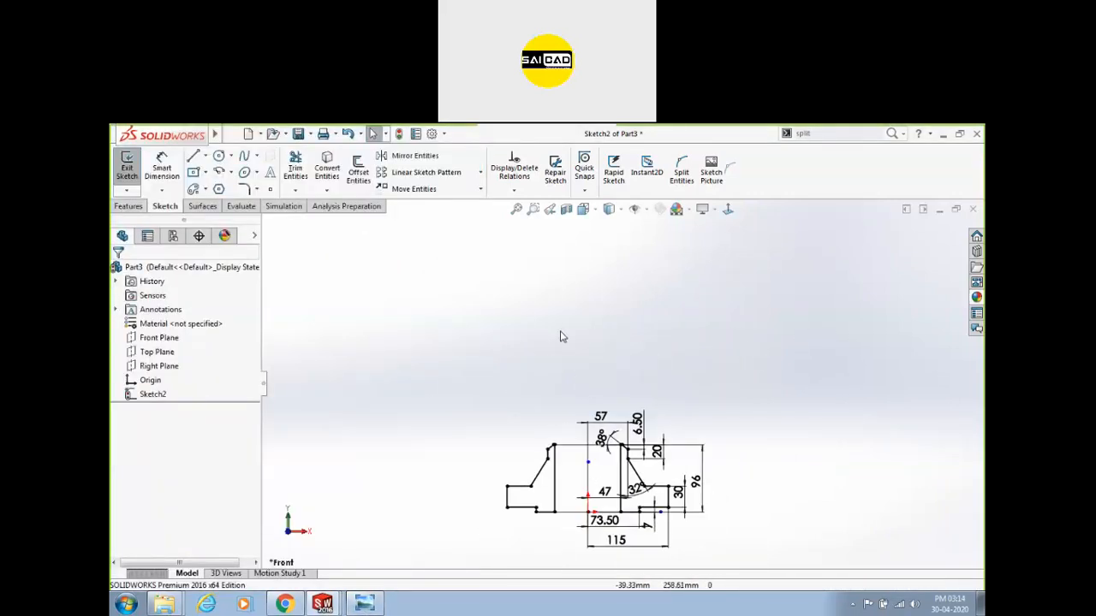
# Draw a larger outer circle and a smaller inner circle on one centre above the profile.
pyautogui.click(220, 156)
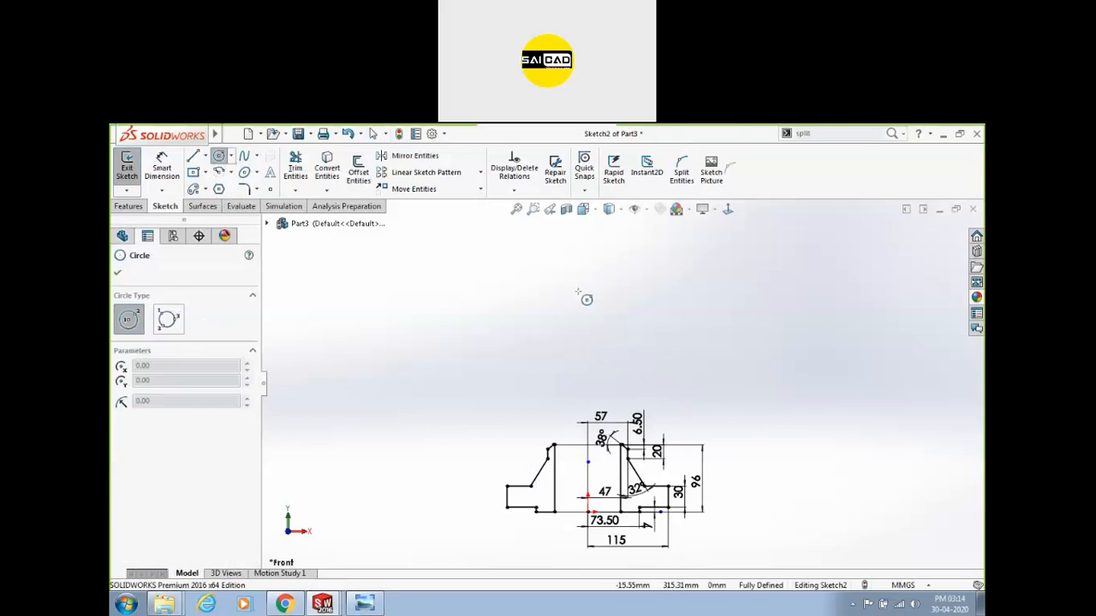
pyautogui.click(588, 289)
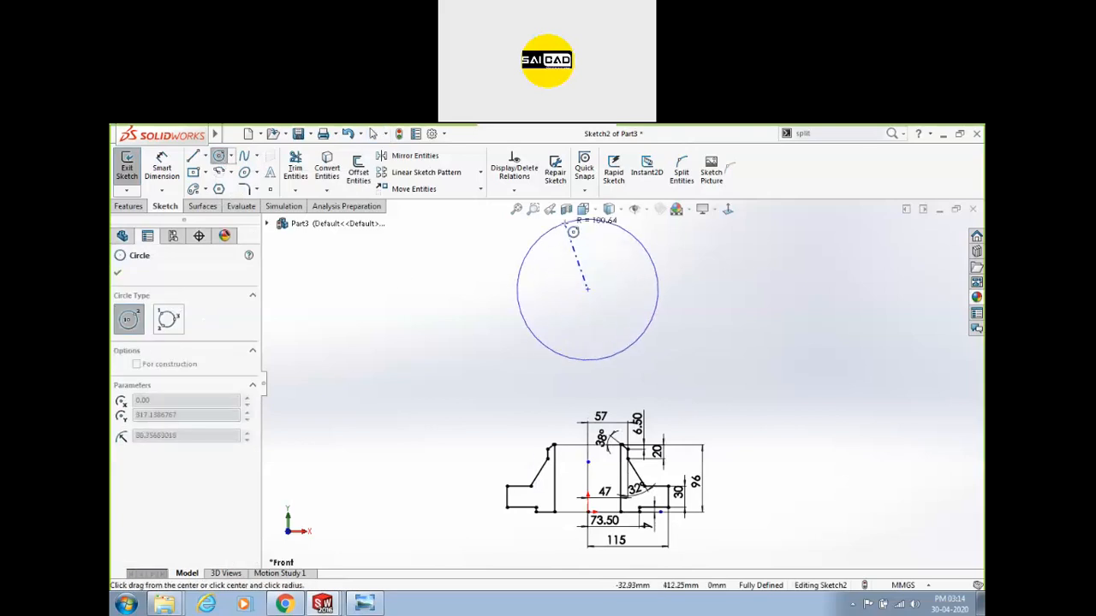
pyautogui.click(587, 220)
pyautogui.click(587, 289)
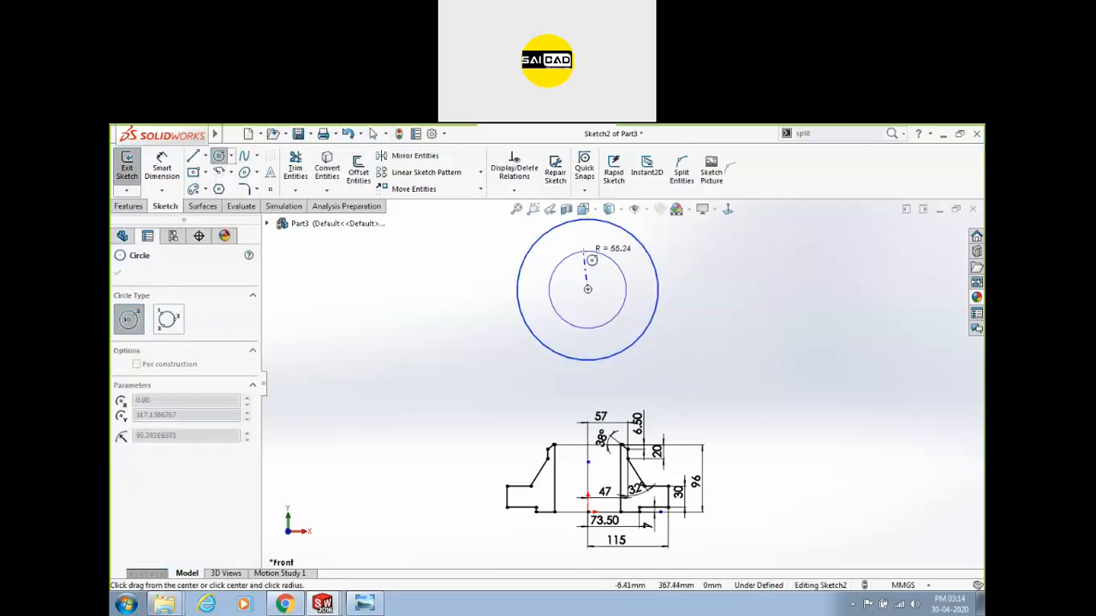
pyautogui.click(591, 252)
pyautogui.press('Escape')
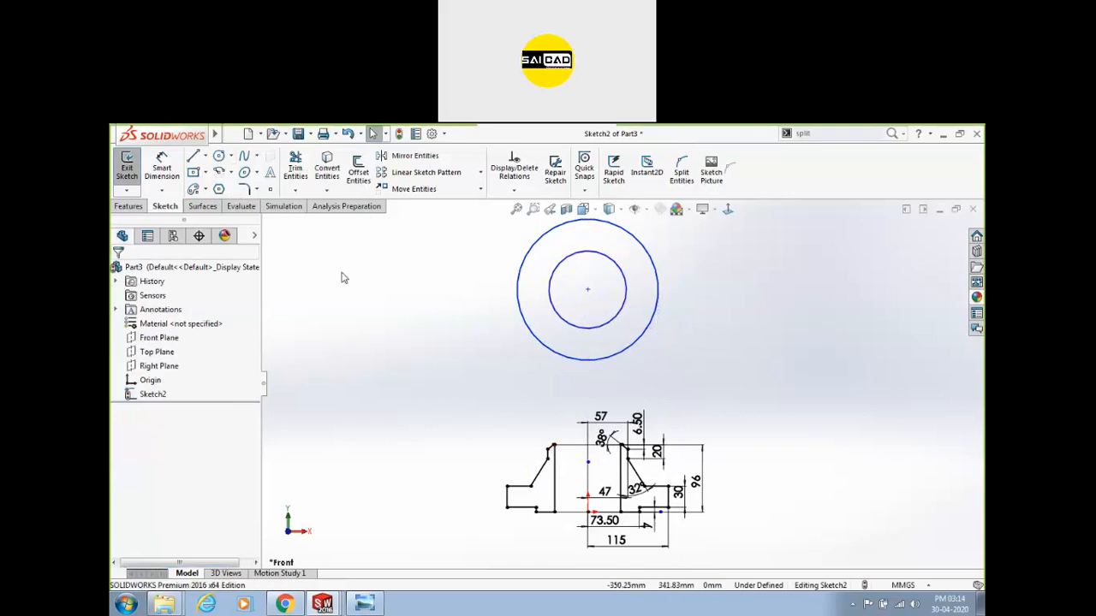
# Draw a vertical centreline from the profile origin up to the circles' centre.
pyautogui.click(206, 156)
pyautogui.click(224, 187)
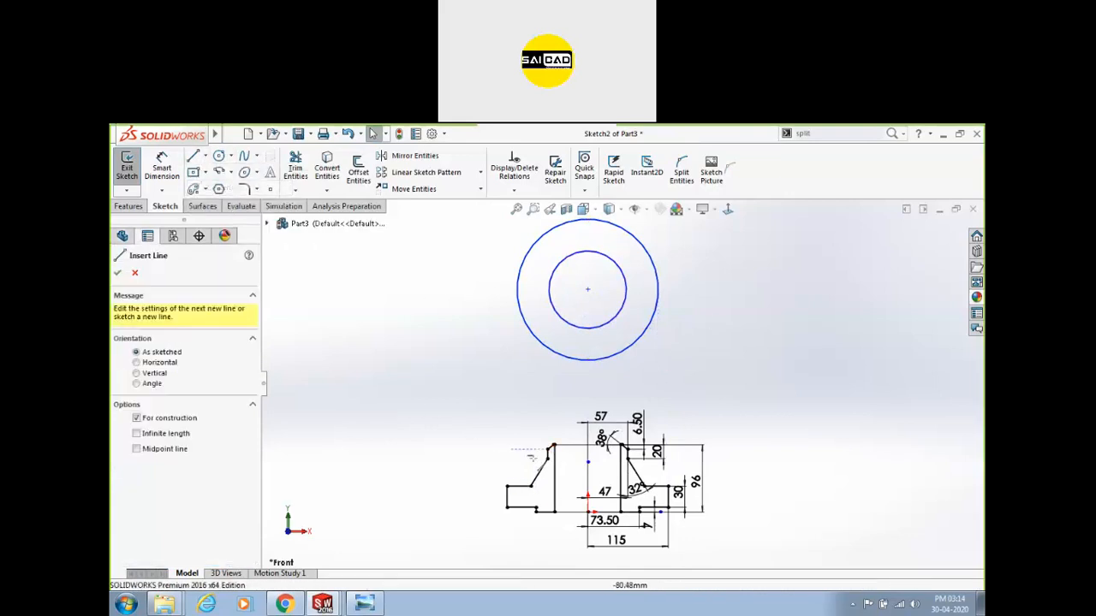
pyautogui.click(587, 462)
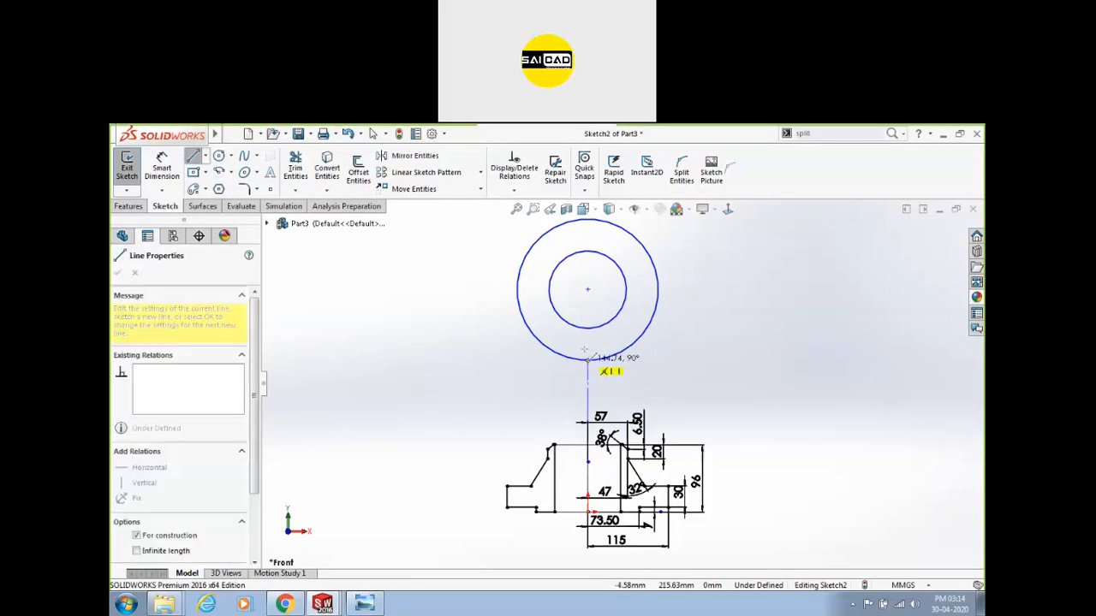
pyautogui.click(587, 290)
pyautogui.press('Escape')
# Make the outer circle tangent to the profile's left end line.
pyautogui.press('l')
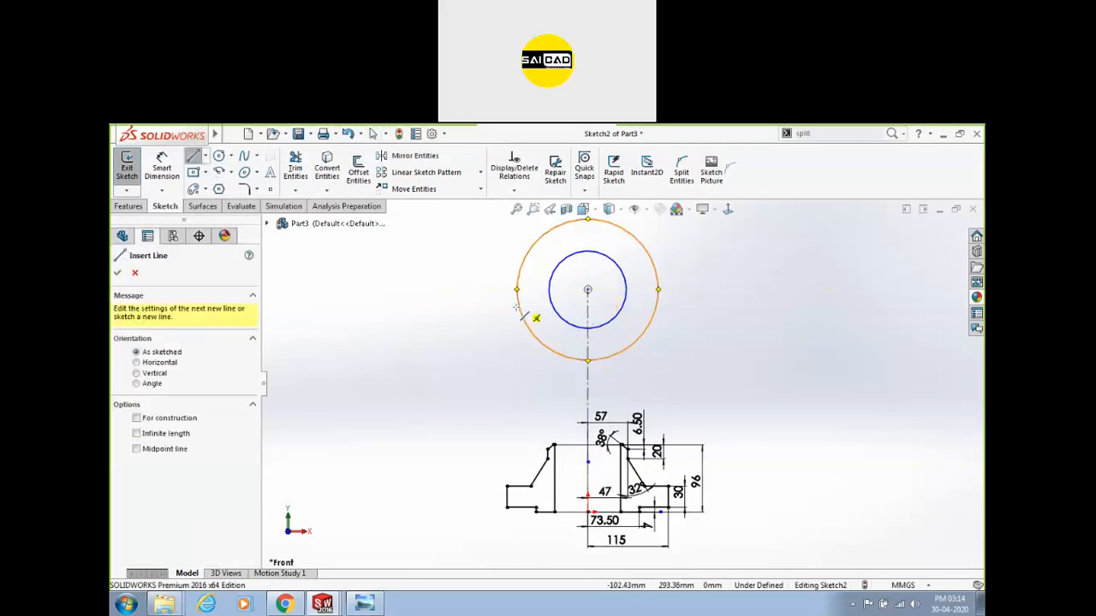
pyautogui.press('Escape')
pyautogui.click(509, 496)
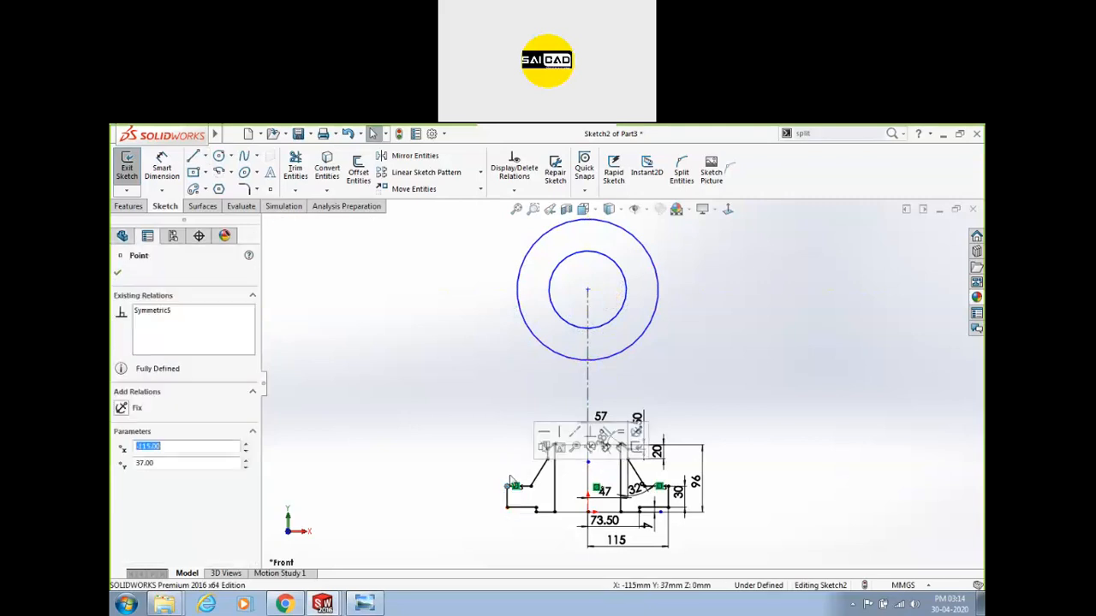
pyautogui.press('Escape')
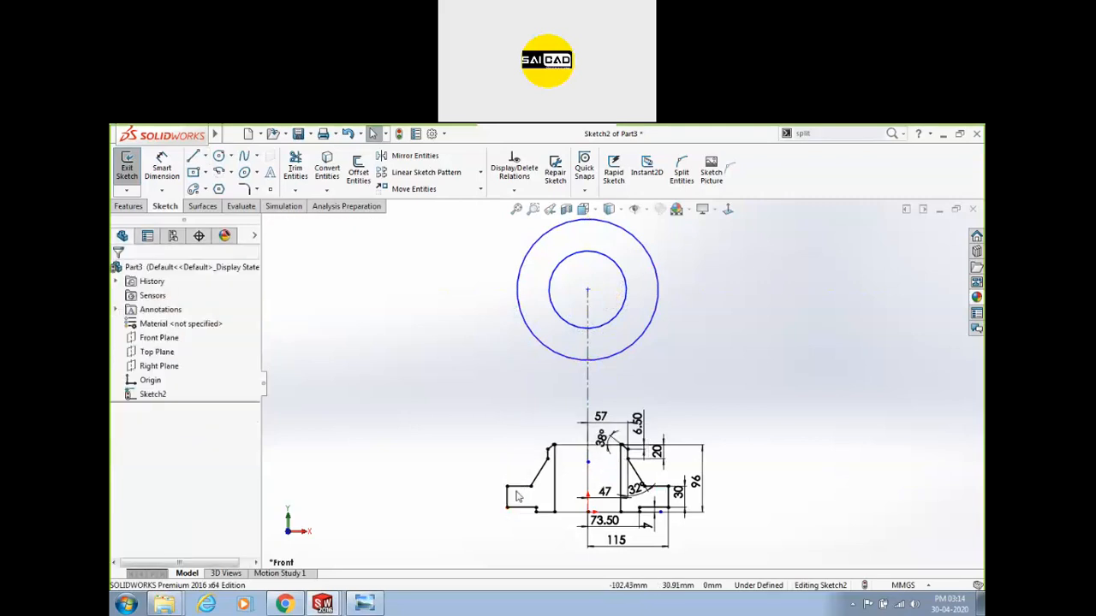
pyautogui.click(534, 337)
pyautogui.scroll(-5, 526, 460)
pyautogui.keyDown('ctrl'); pyautogui.click(521, 471); pyautogui.keyUp('ctrl')
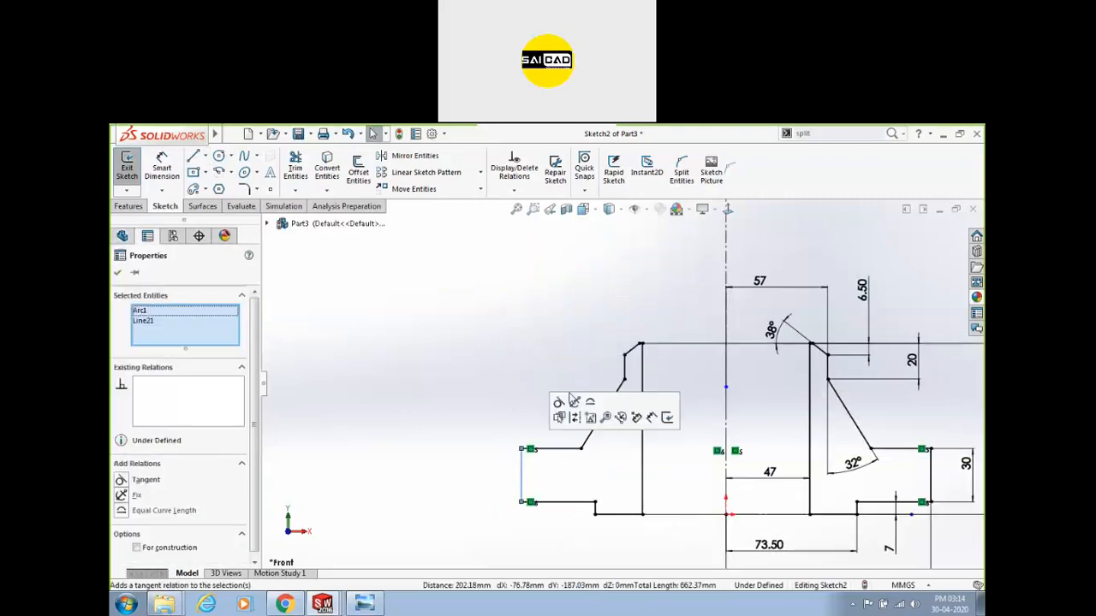
pyautogui.click(568, 403)
pyautogui.press('f')
pyautogui.scroll(3, 458, 458)
pyautogui.press('Escape')
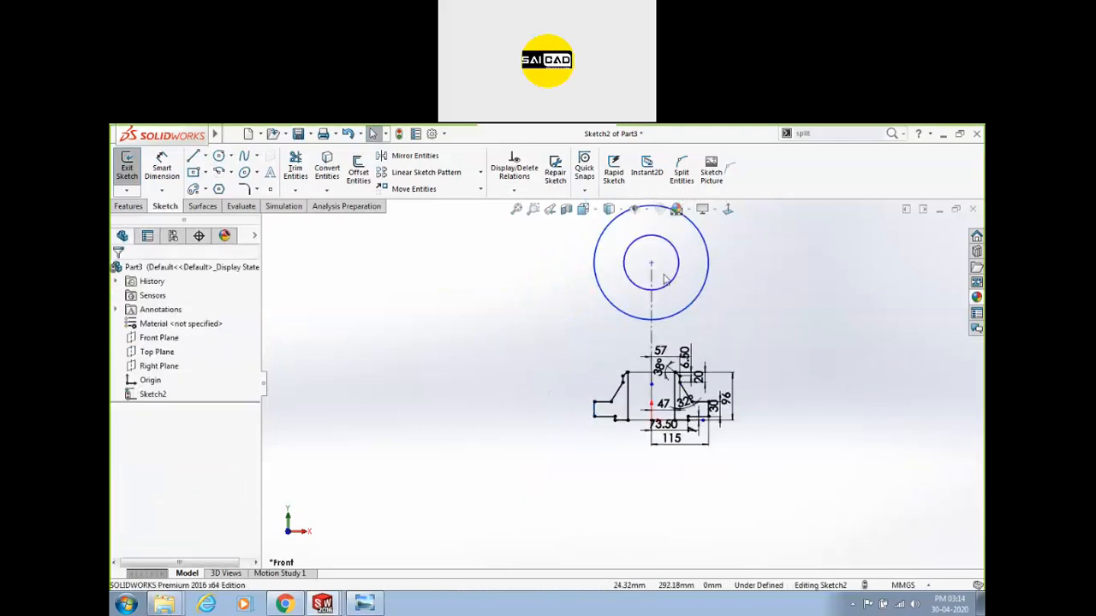
# Select the circles' centre and outer circle to check their existing relations.
pyautogui.click(654, 266)
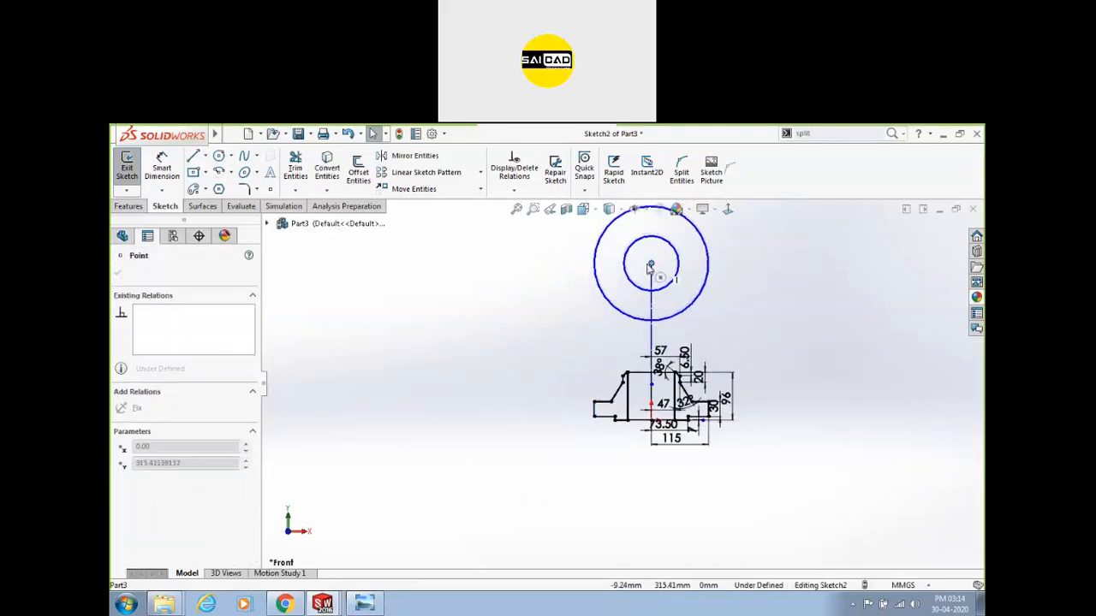
pyautogui.click(587, 302)
pyautogui.click(601, 288)
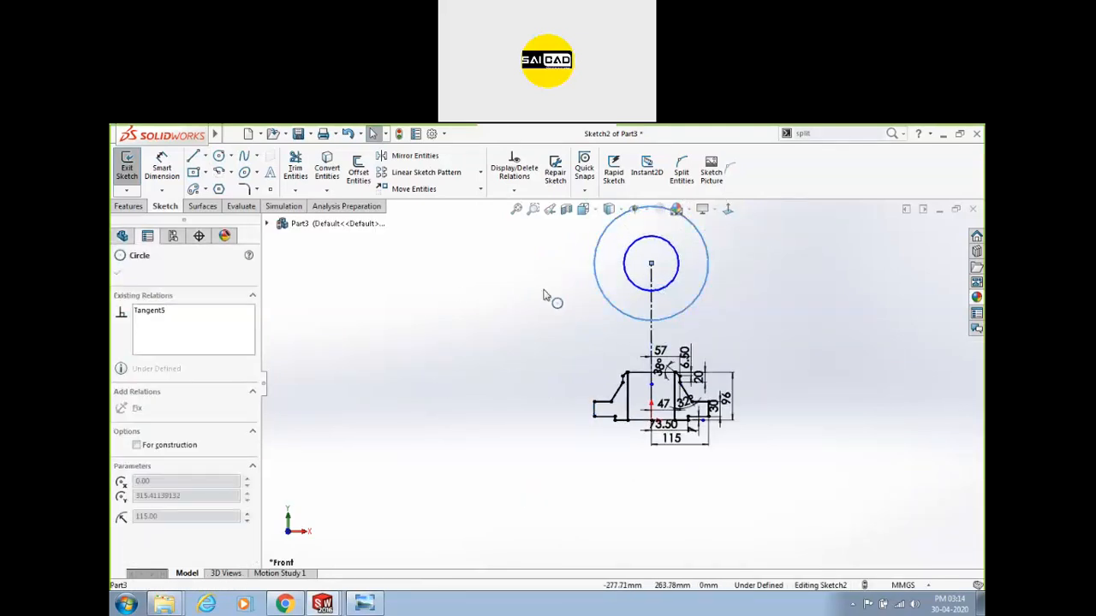
pyautogui.moveTo(543, 295); pyautogui.dragTo(528, 304)
pyautogui.click(541, 300)
pyautogui.scroll(1, 699, 329)
# Dimension the circles' centre 300 above the profile's bottom edge.
pyautogui.click(162, 168)
pyautogui.click(622, 344)
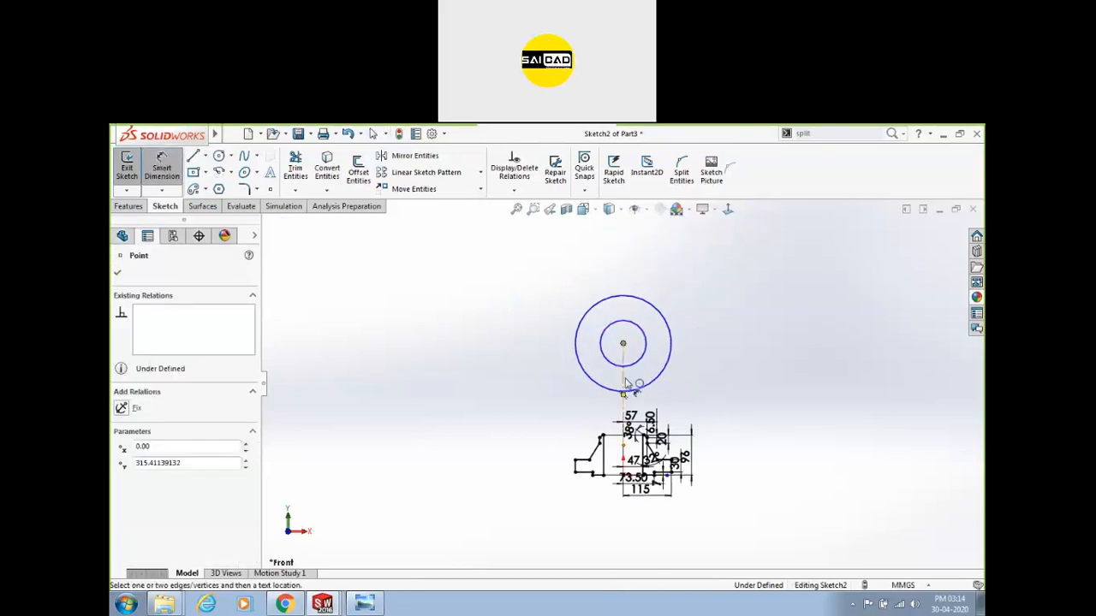
pyautogui.click(668, 473)
pyautogui.click(818, 428)
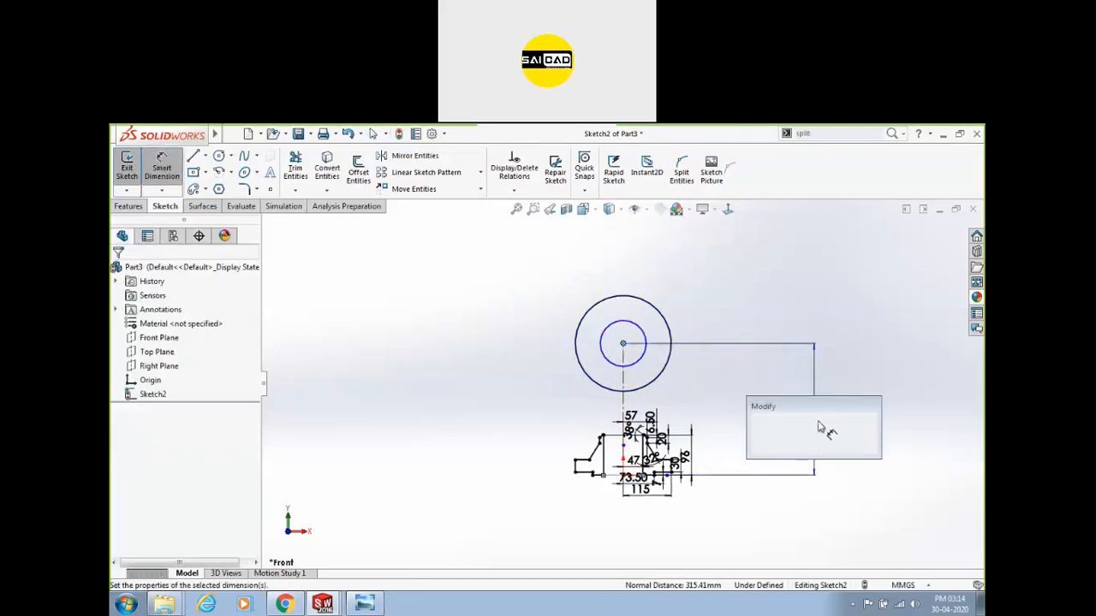
pyautogui.write('300')
pyautogui.press('Return')
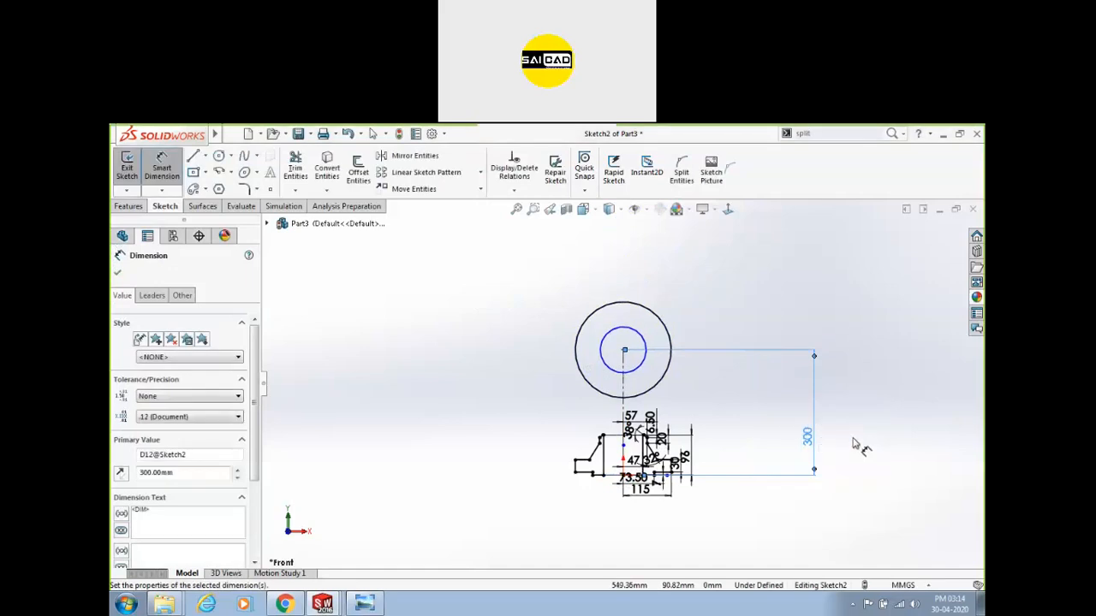
pyautogui.click(854, 443)
pyautogui.scroll(-3, 700, 333)
pyautogui.scroll(2, 574, 385)
pyautogui.scroll(-4, 592, 379)
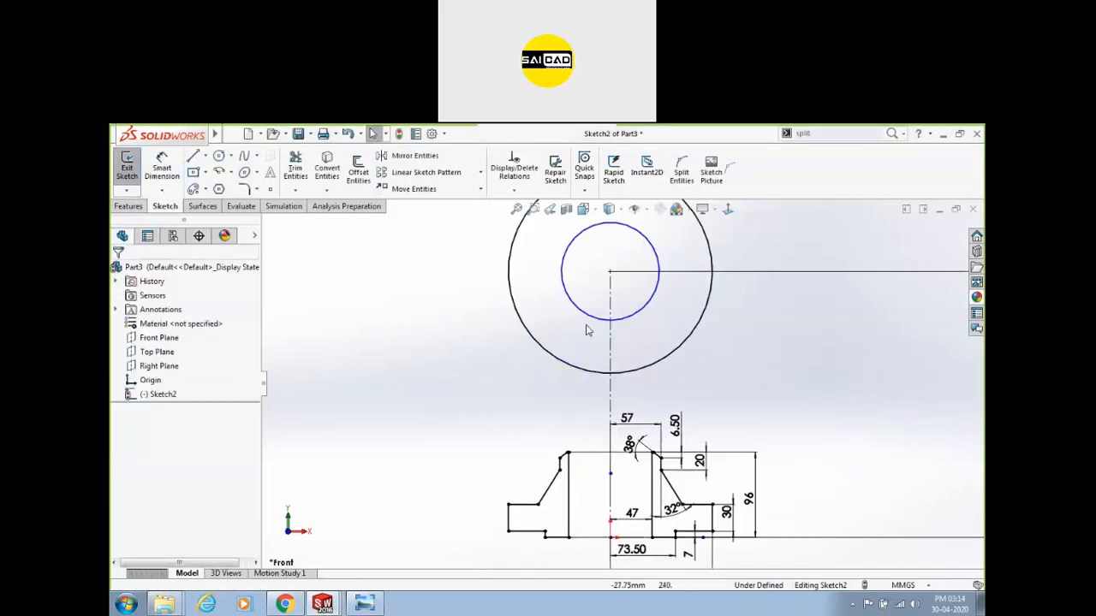
# Make the inner circle tangent to a vertical edge of the profile.
pyautogui.click(642, 312)
pyautogui.keyDown('ctrl'); pyautogui.click(568, 479); pyautogui.keyUp('ctrl')
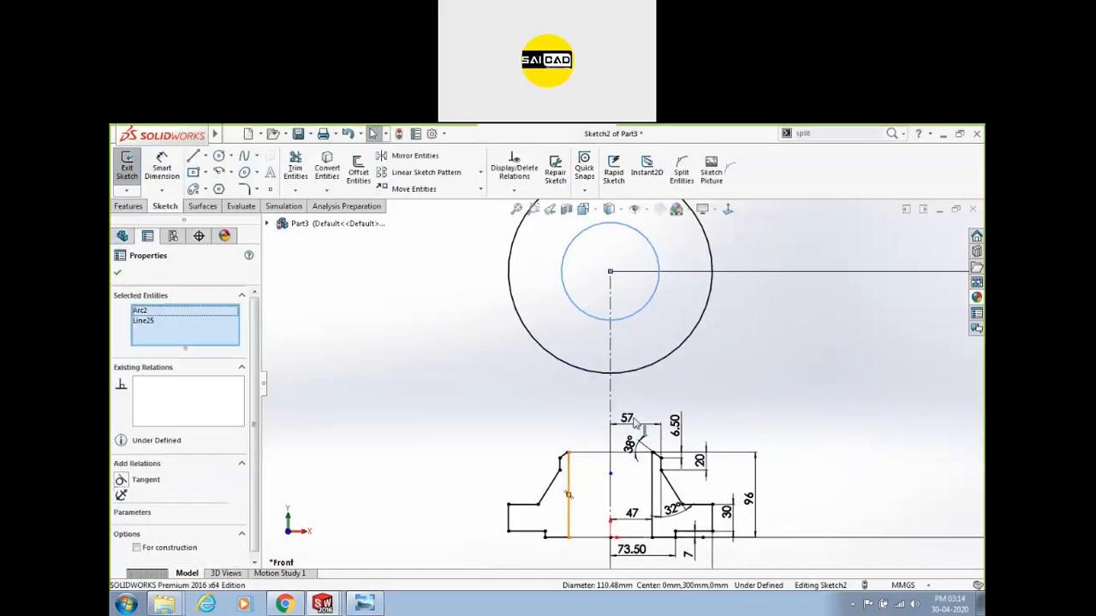
pyautogui.click(620, 422)
pyautogui.click(484, 398)
pyautogui.scroll(2, 478, 371)
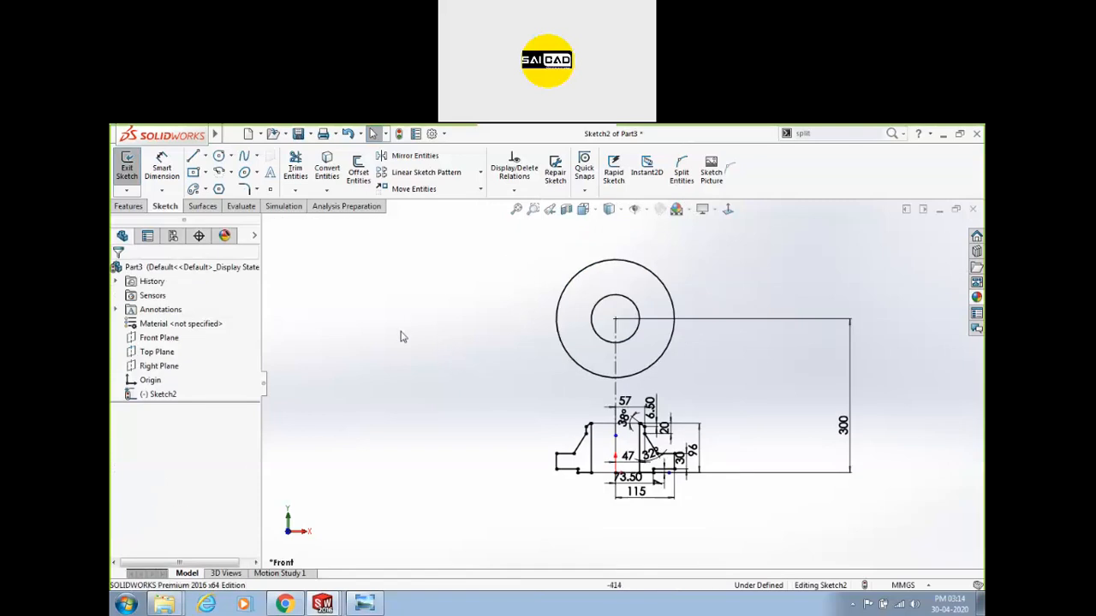
pyautogui.scroll(-2, 646, 418)
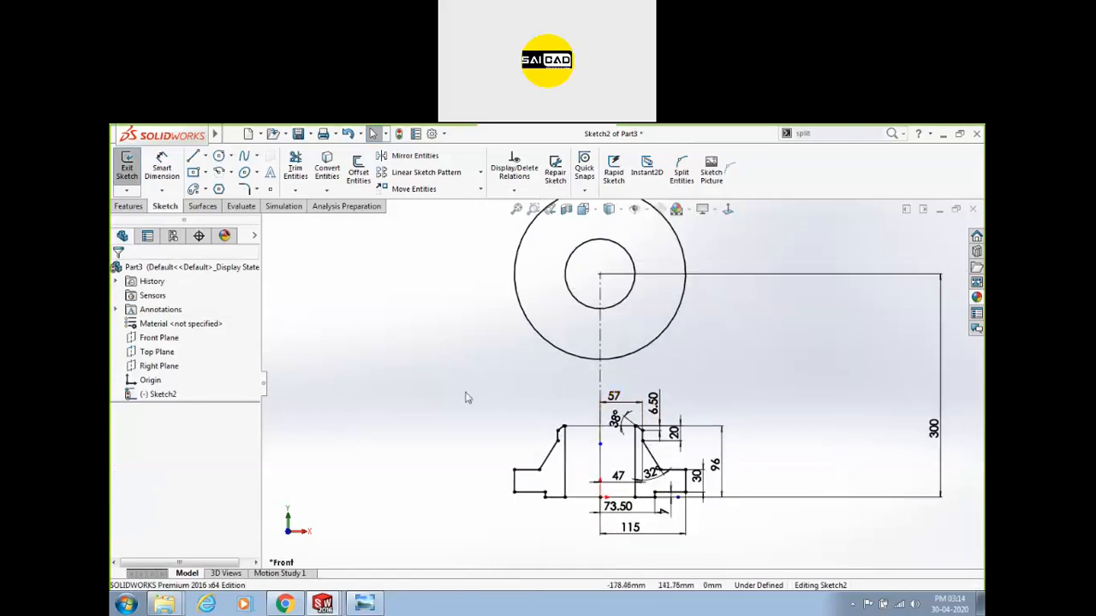
pyautogui.scroll(1, 460, 416)
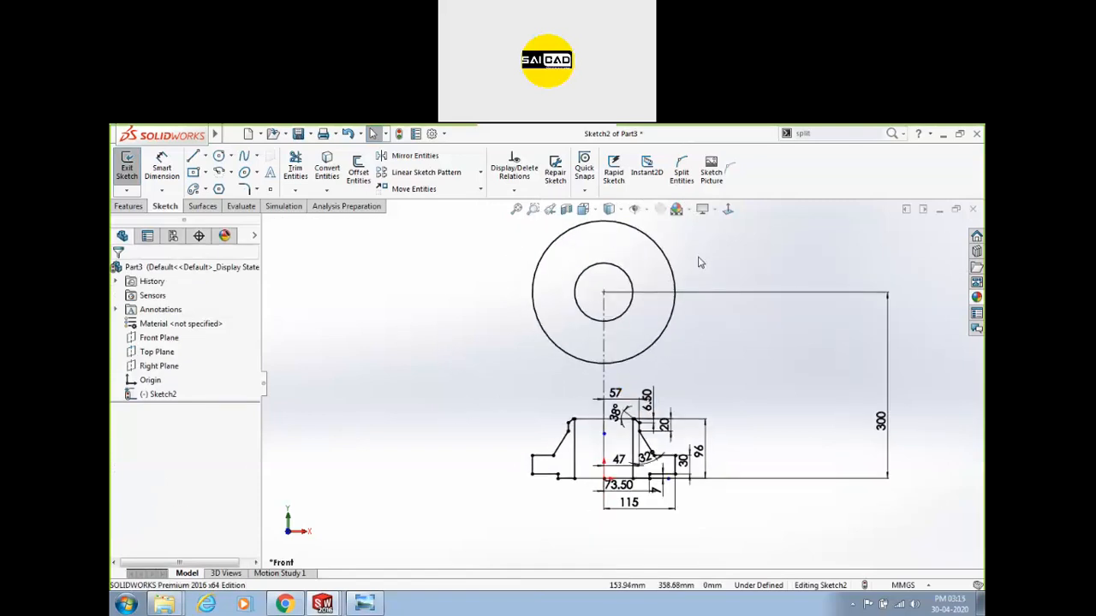
# Review the flange drawing's section A-A and top view with its hole note.
pyautogui.click(363, 604)
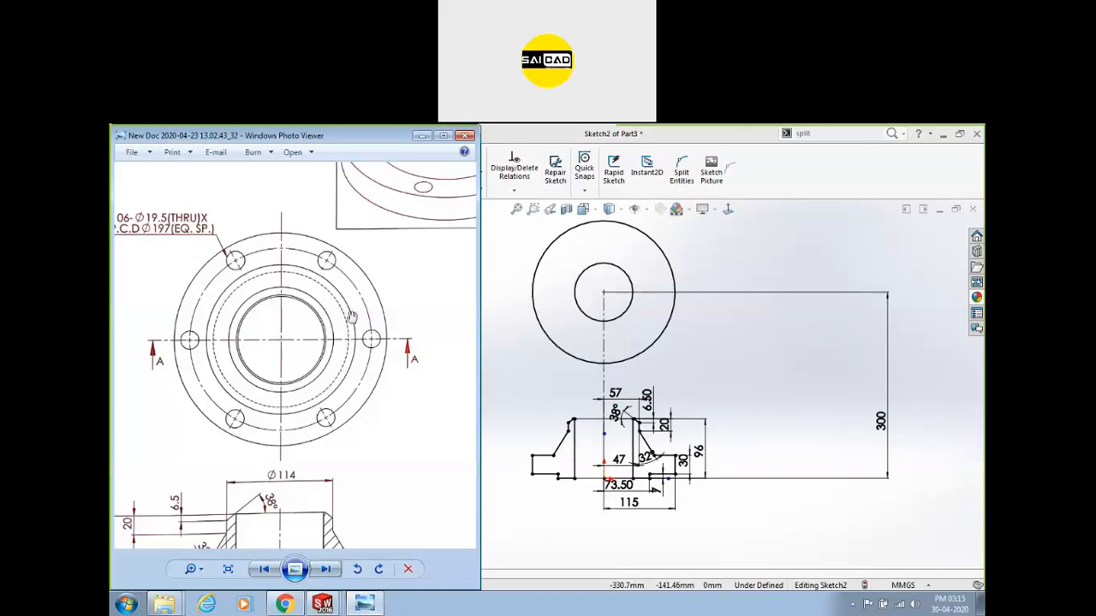
pyautogui.click(532, 330)
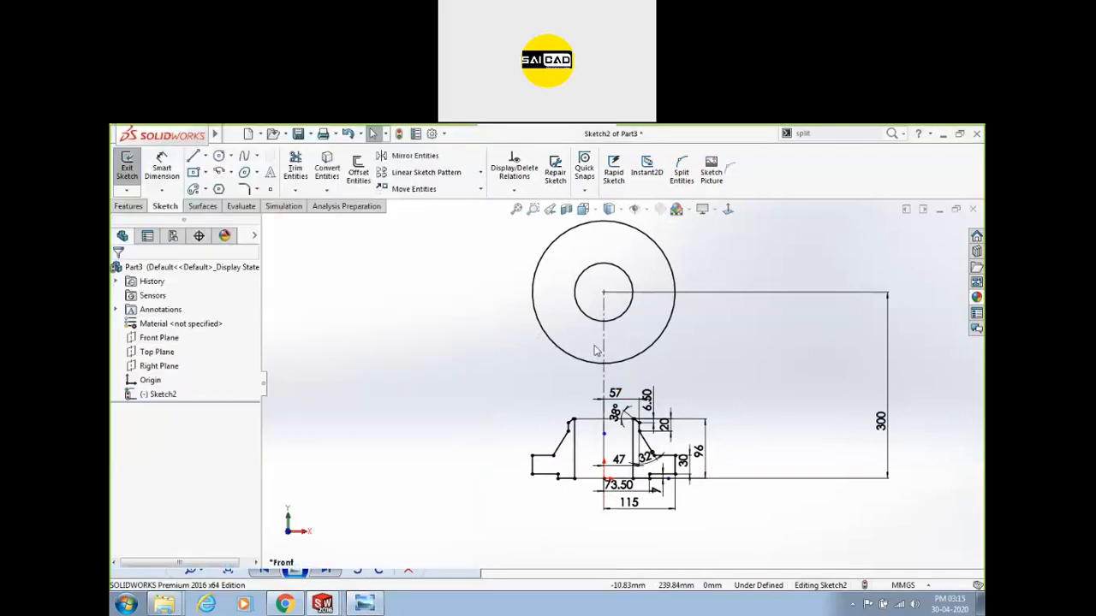
pyautogui.click(364, 604)
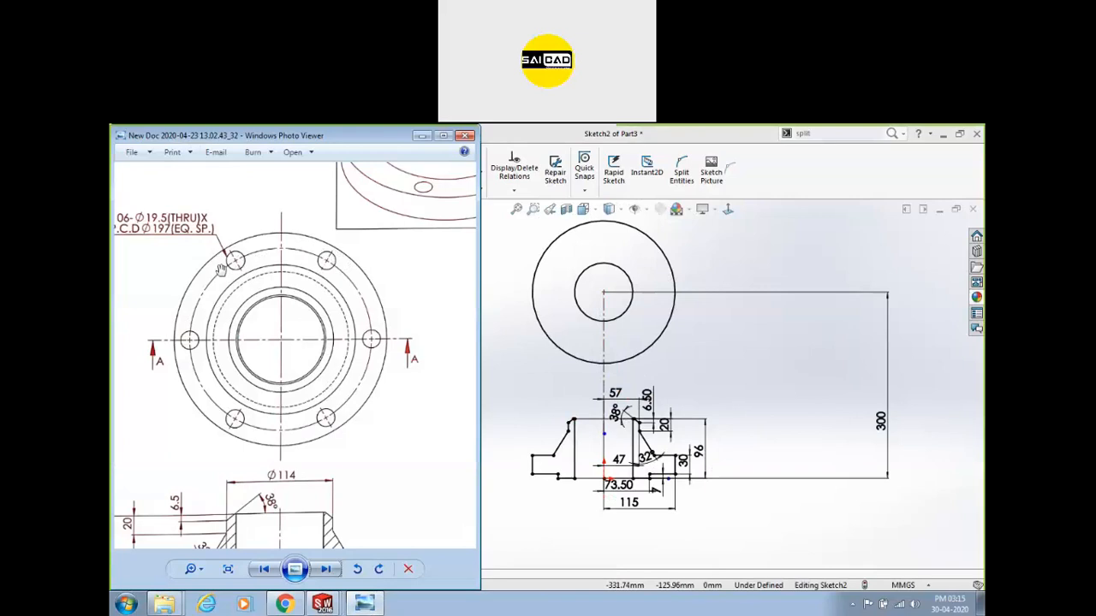
pyautogui.moveTo(254, 261); pyautogui.dragTo(276, 278)
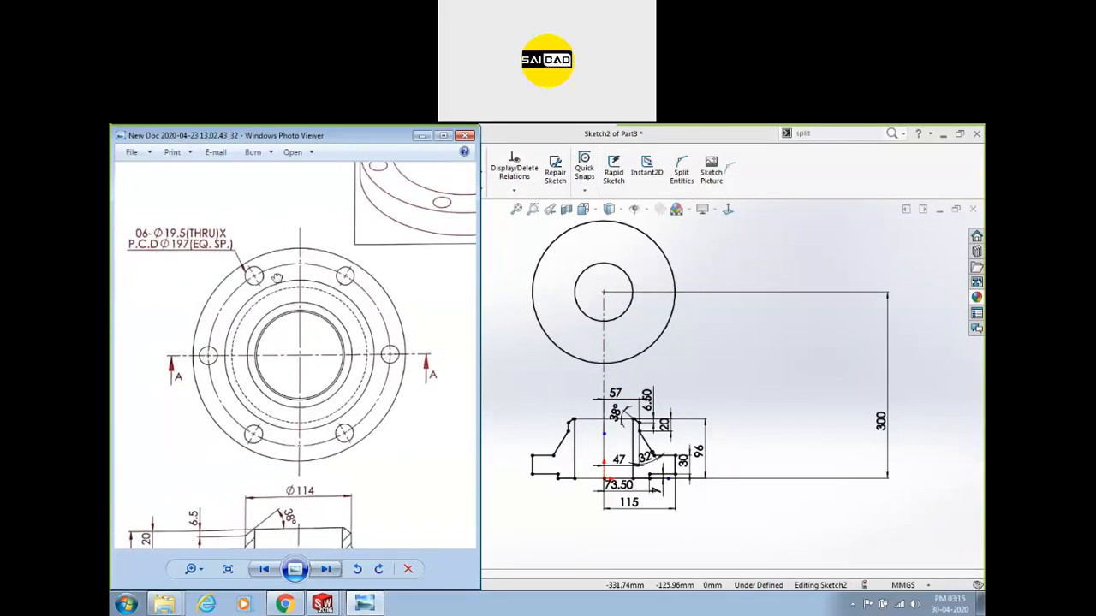
pyautogui.moveTo(303, 504); pyautogui.dragTo(303, 365)
pyautogui.moveTo(358, 236); pyautogui.dragTo(379, 299)
pyautogui.moveTo(295, 376)
pyautogui.mouseDown()
pyautogui.moveTo(304, 275)
pyautogui.moveTo(348, 345)
pyautogui.moveTo(325, 273)
pyautogui.mouseUp()
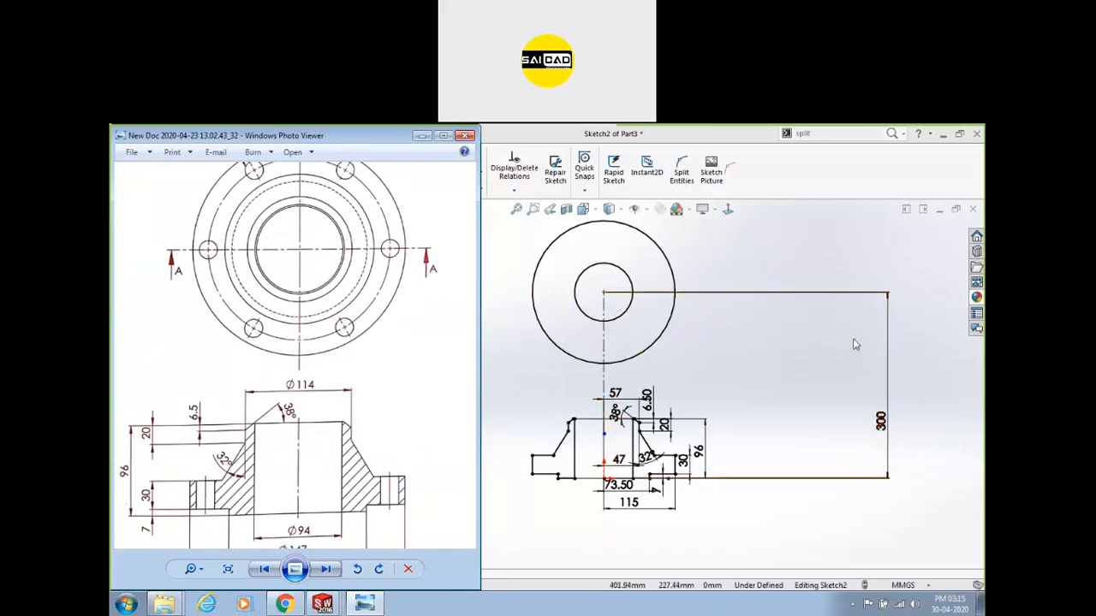
pyautogui.scroll(3, 419, 274)
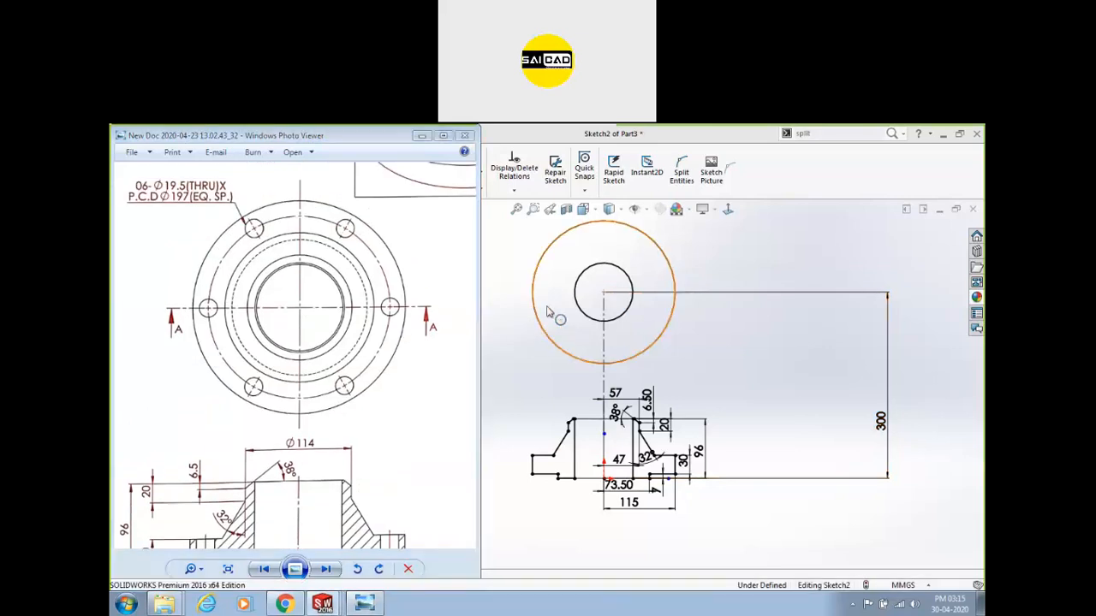
# Enlarge the outer circle and make it tangent to the vertical line.
pyautogui.click(541, 316)
pyautogui.click(526, 303)
pyautogui.click(543, 332)
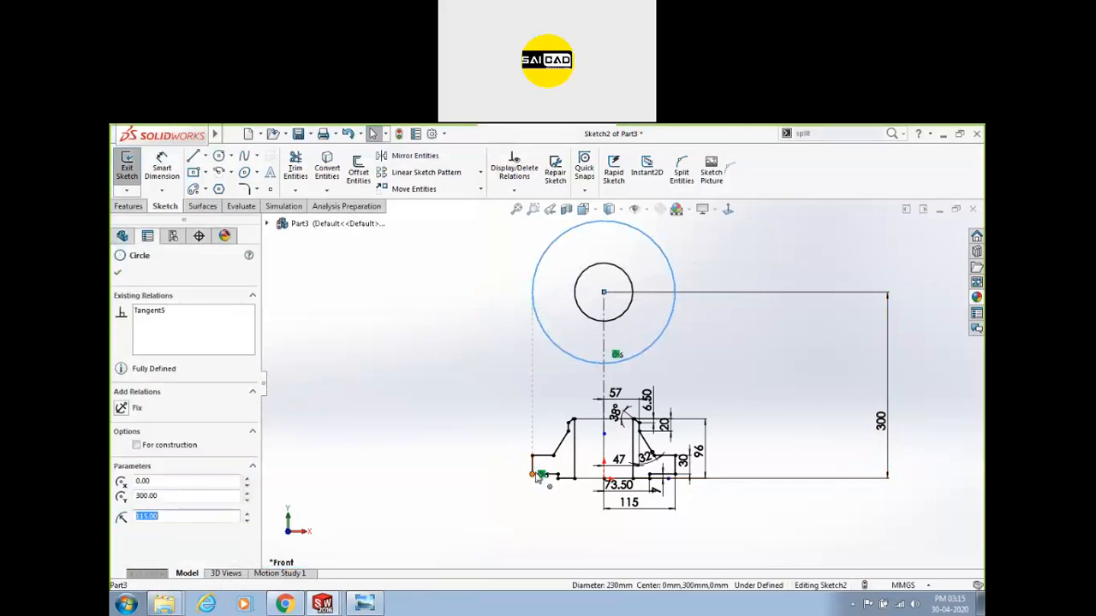
pyautogui.click(540, 474)
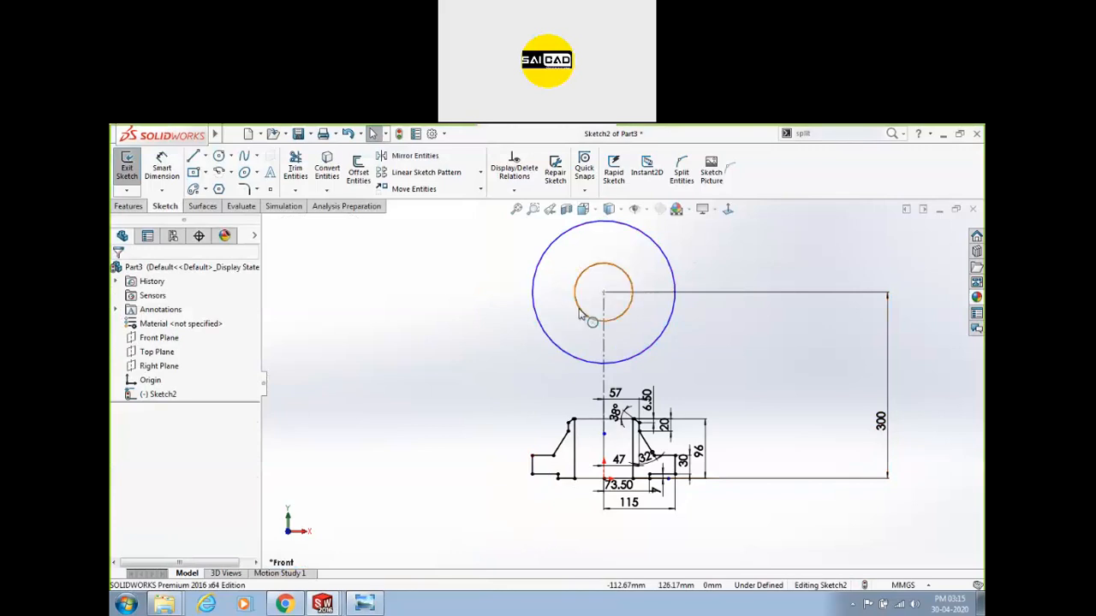
pyautogui.moveTo(533, 323); pyautogui.dragTo(489, 319)
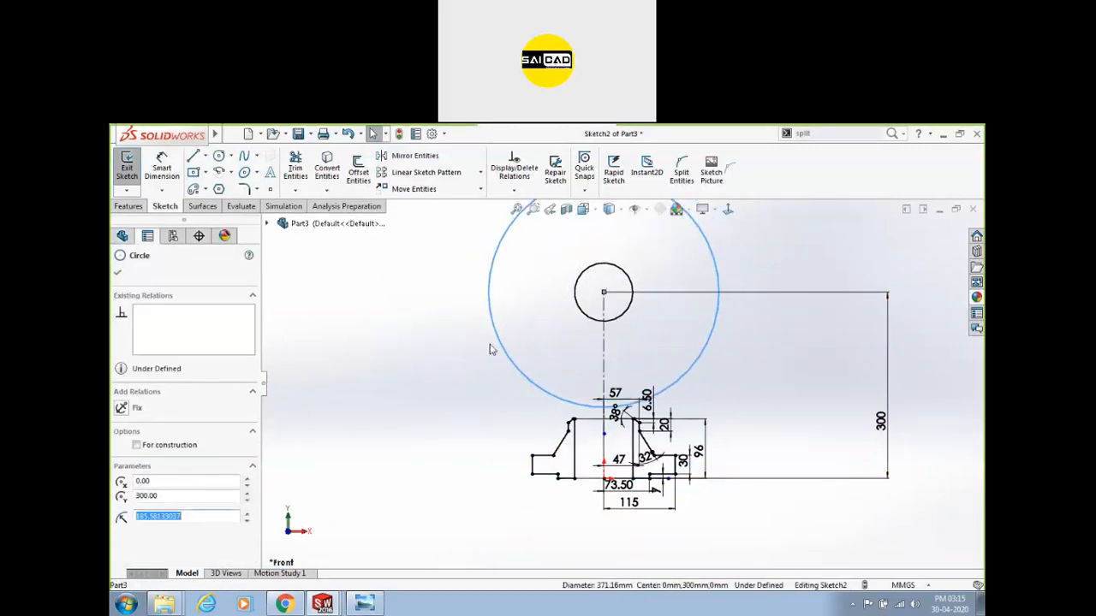
pyautogui.click(533, 476)
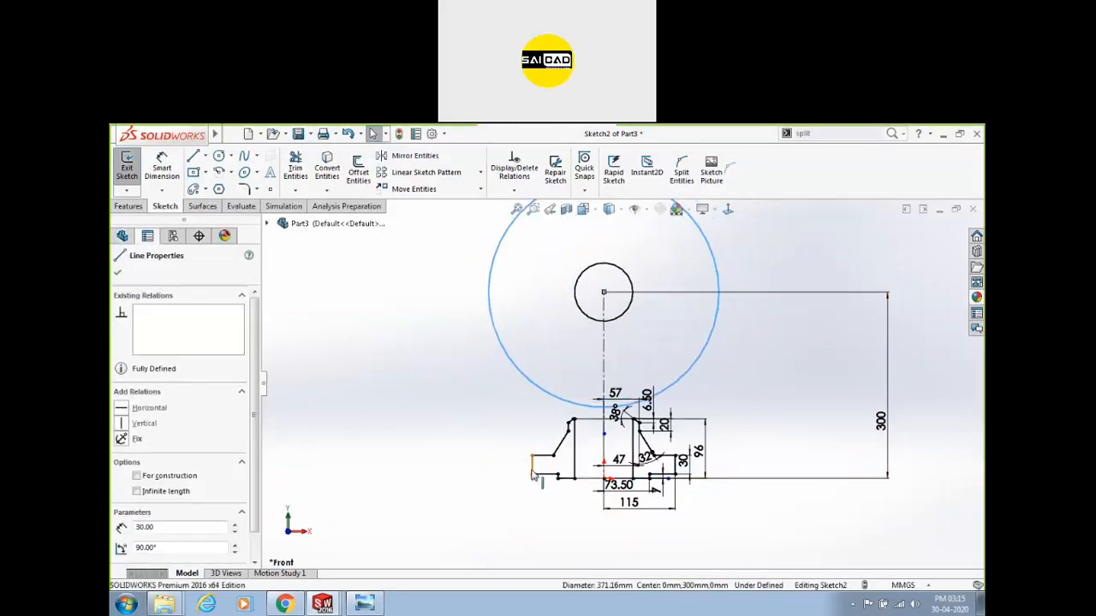
pyautogui.keyDown('ctrl'); pyautogui.click(532, 467); pyautogui.keyUp('ctrl')
pyautogui.click(121, 481)
pyautogui.press('Escape')
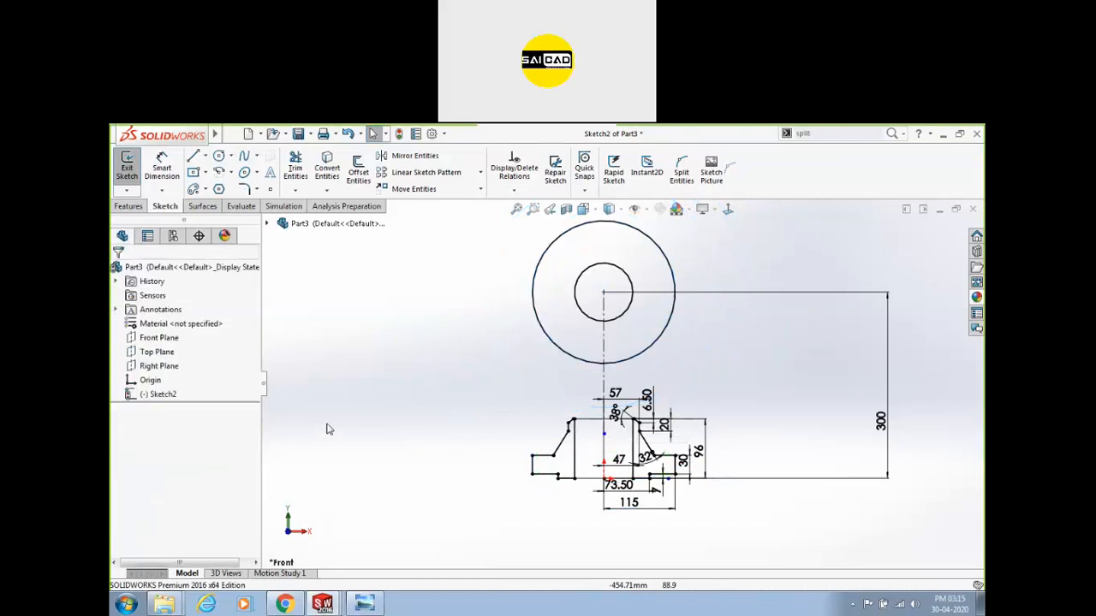
# Draw a vertical line up from the lower profile's outer corner.
pyautogui.scroll(-3, 595, 287)
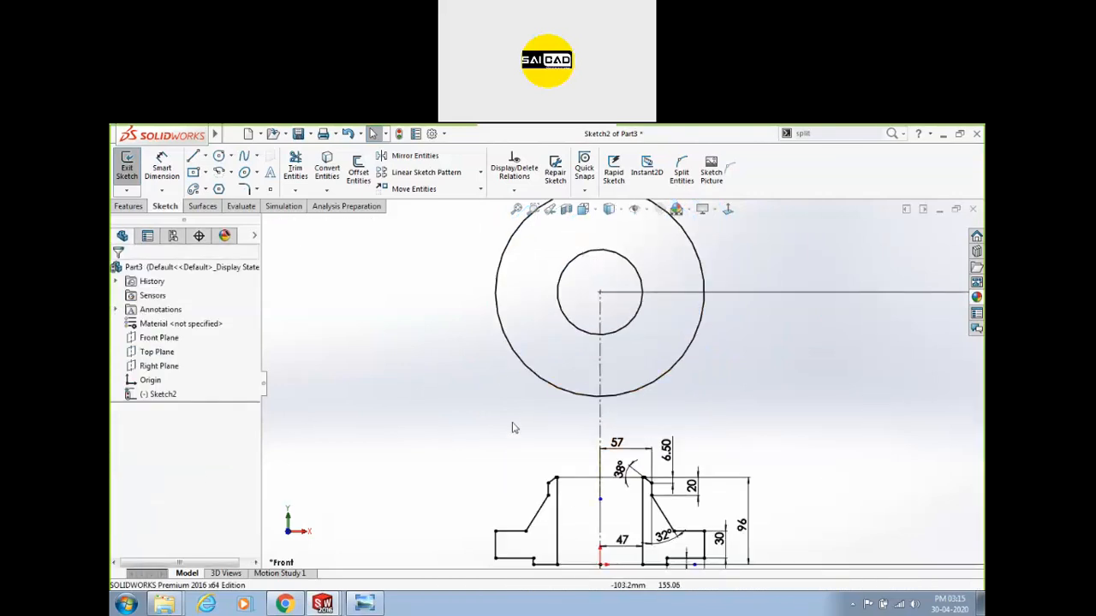
pyautogui.click(527, 533)
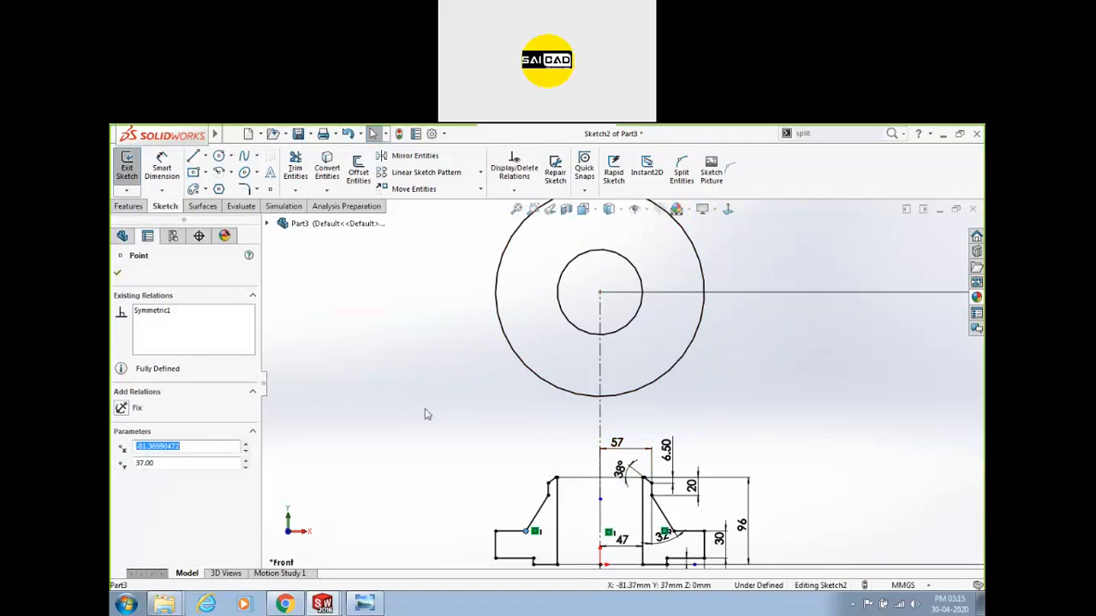
pyautogui.press('Escape')
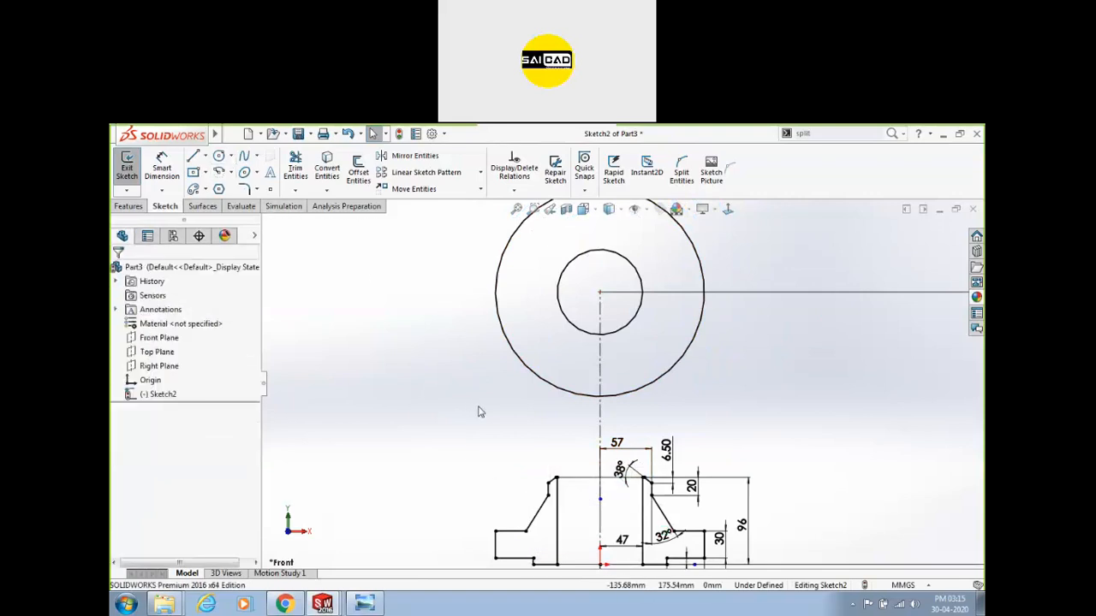
pyautogui.press('l')
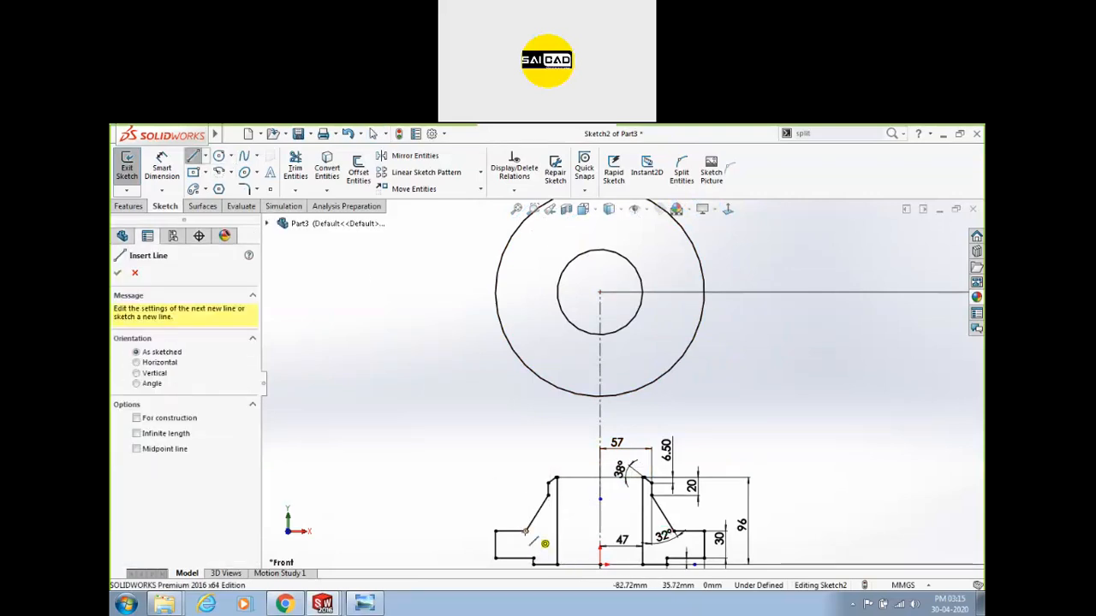
pyautogui.click(526, 532)
pyautogui.click(526, 412)
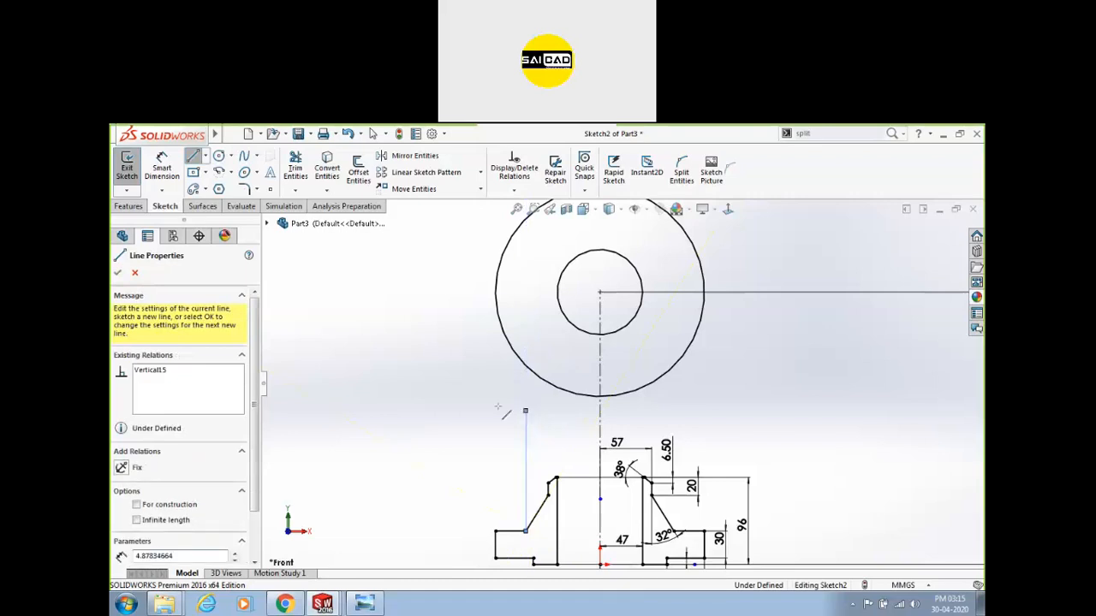
pyautogui.press('Escape')
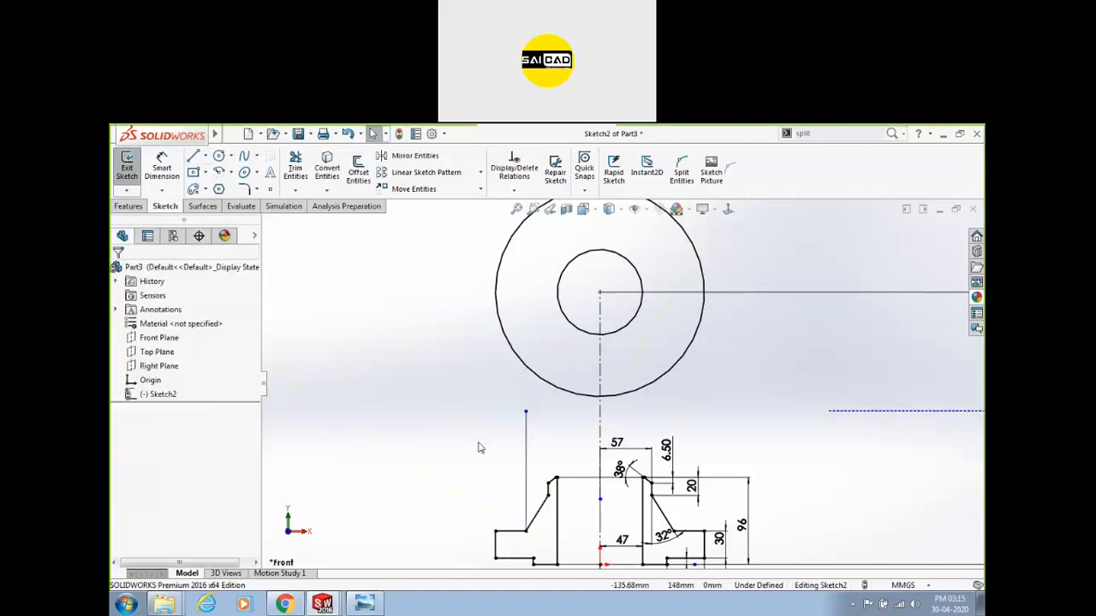
# Draw a third circle, radius about 75, at the origin tangent to the new vertical line.
pyautogui.click(219, 160)
pyautogui.click(599, 293)
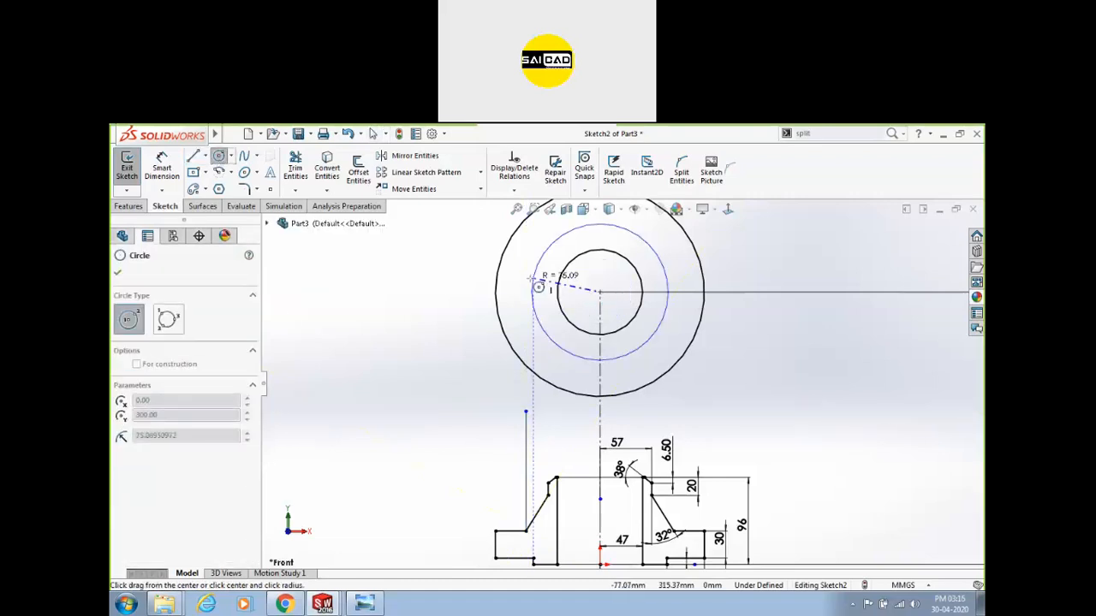
pyautogui.click(531, 279)
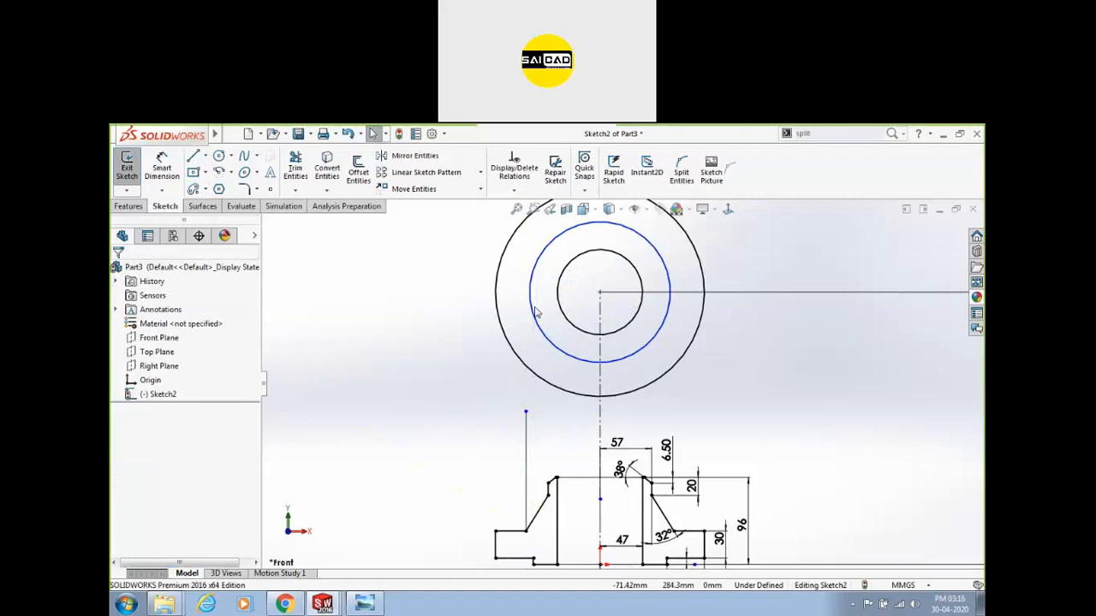
pyautogui.keyDown('ctrl'); pyautogui.click(526, 440); pyautogui.keyUp('ctrl')
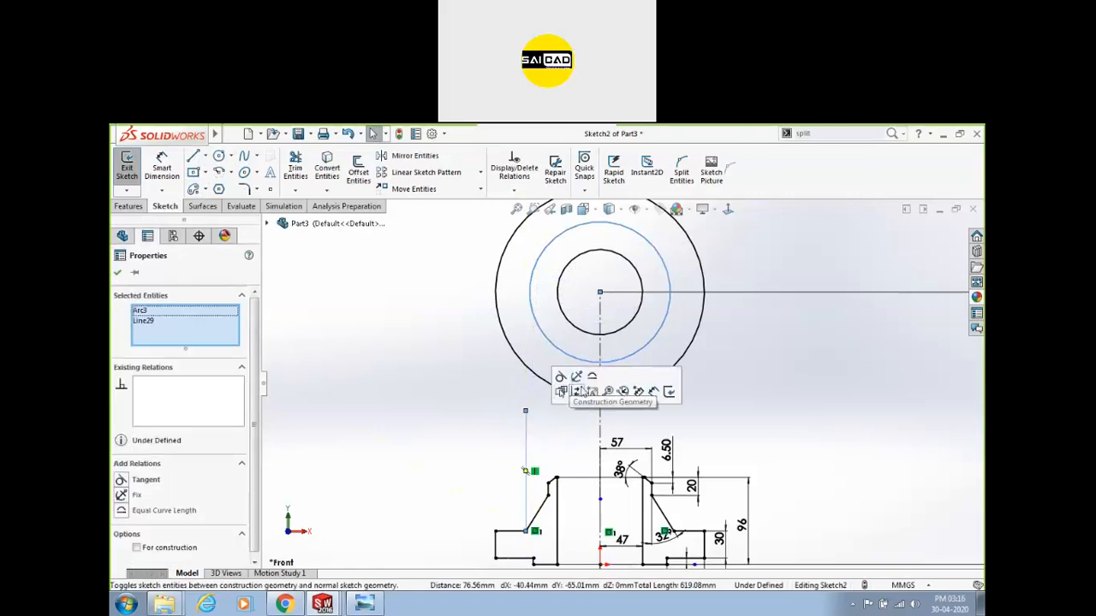
pyautogui.click(563, 379)
pyautogui.click(465, 440)
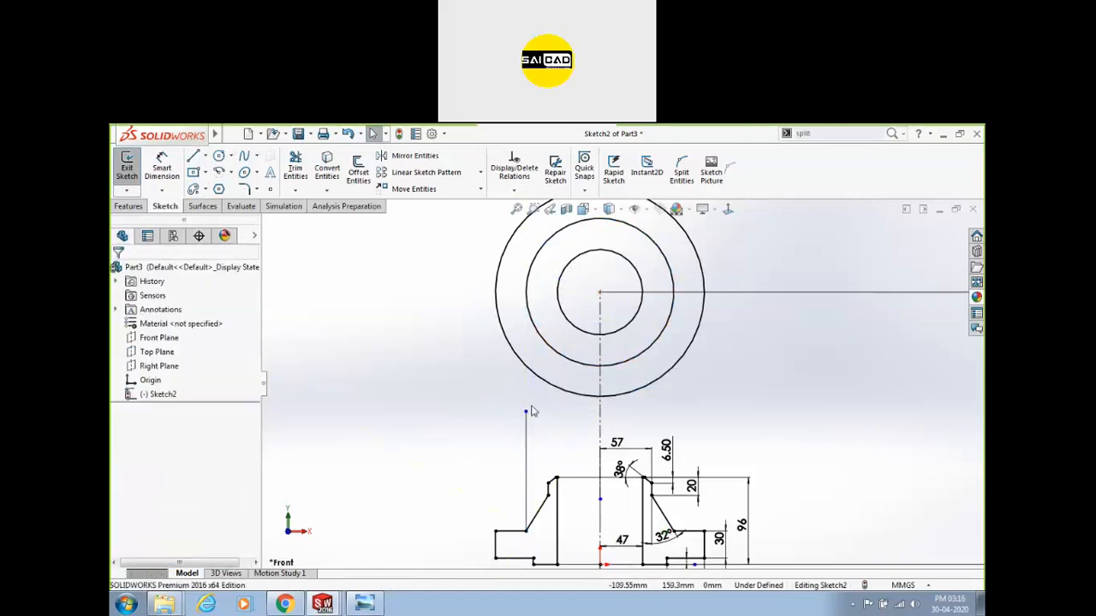
# Convert the vertical line to construction geometry.
pyautogui.click(525, 452)
pyautogui.click(577, 395)
pyautogui.scroll(-2, 668, 267)
pyautogui.scroll(2, 579, 418)
pyautogui.scroll(3, 572, 318)
pyautogui.scroll(-4, 523, 491)
pyautogui.scroll(4, 577, 506)
pyautogui.scroll(-4, 659, 274)
pyautogui.scroll(1, 633, 291)
pyautogui.scroll(-3, 591, 326)
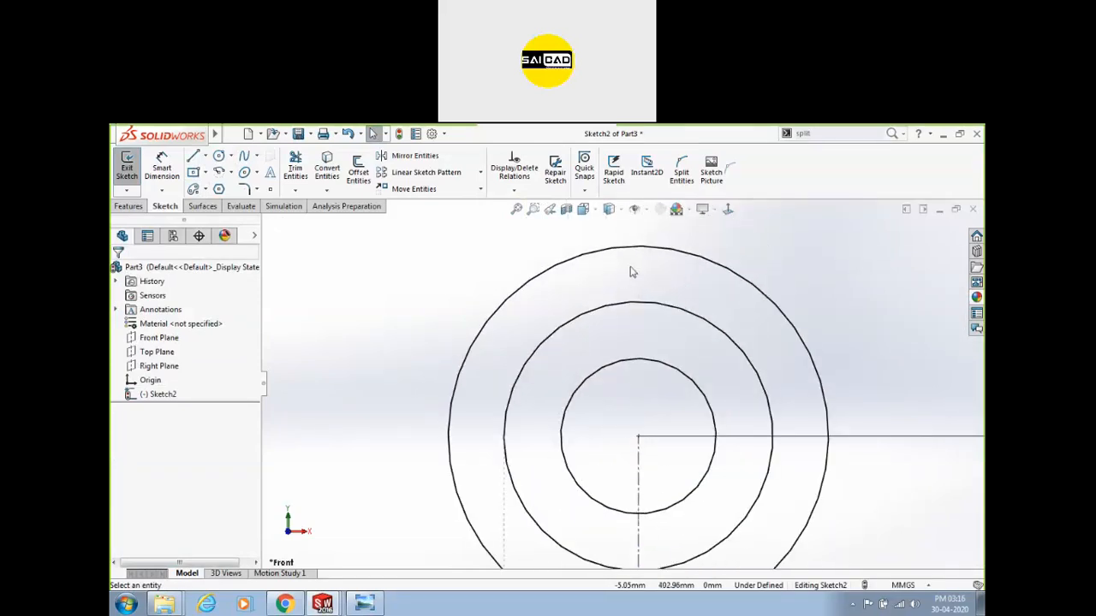
pyautogui.scroll(1, 631, 268)
pyautogui.click(359, 605)
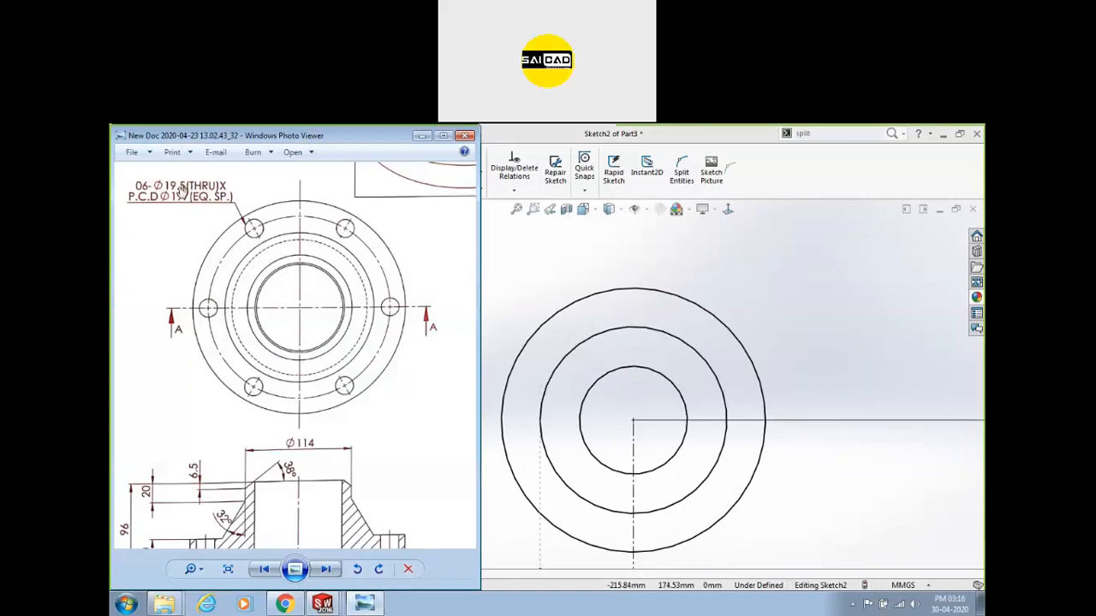
pyautogui.scroll(3, 157, 187)
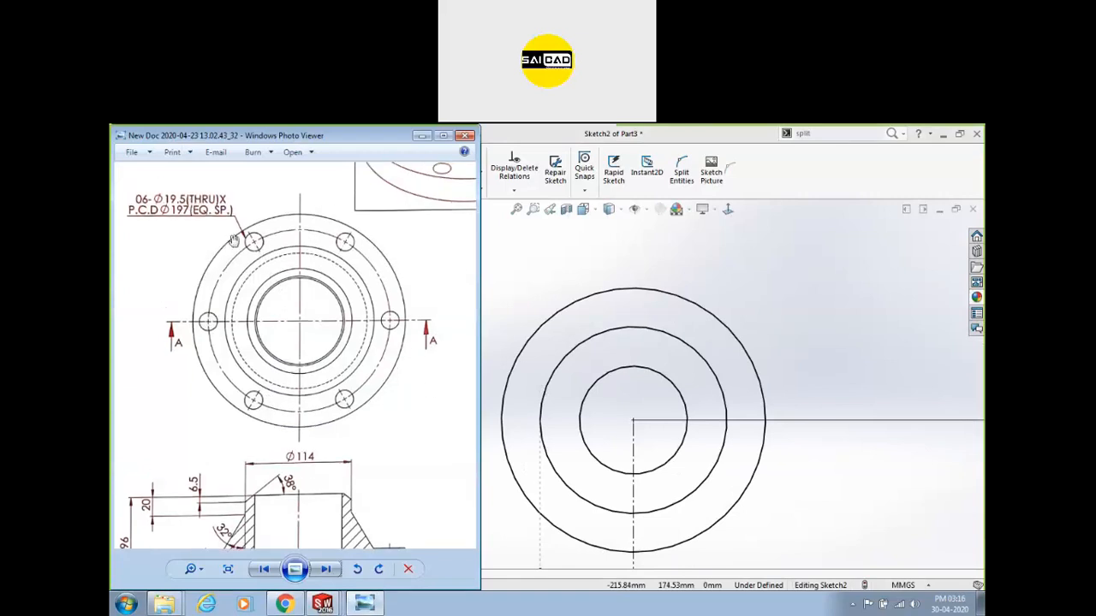
pyautogui.scroll(-3, 167, 210)
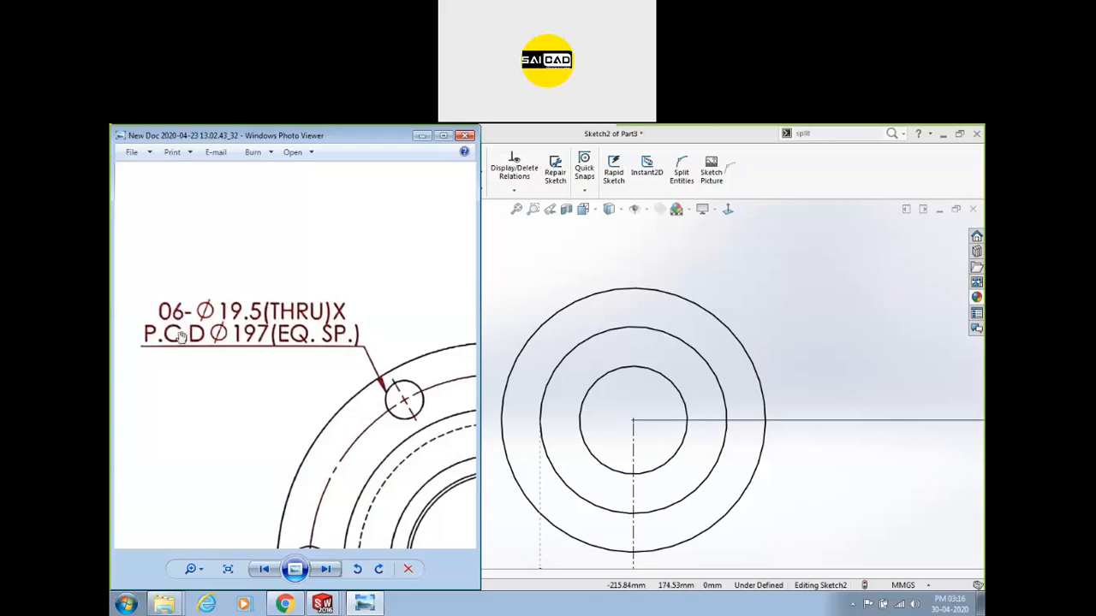
pyautogui.moveTo(299, 410)
pyautogui.mouseDown()
pyautogui.moveTo(258, 339)
pyautogui.moveTo(350, 376)
pyautogui.mouseUp()
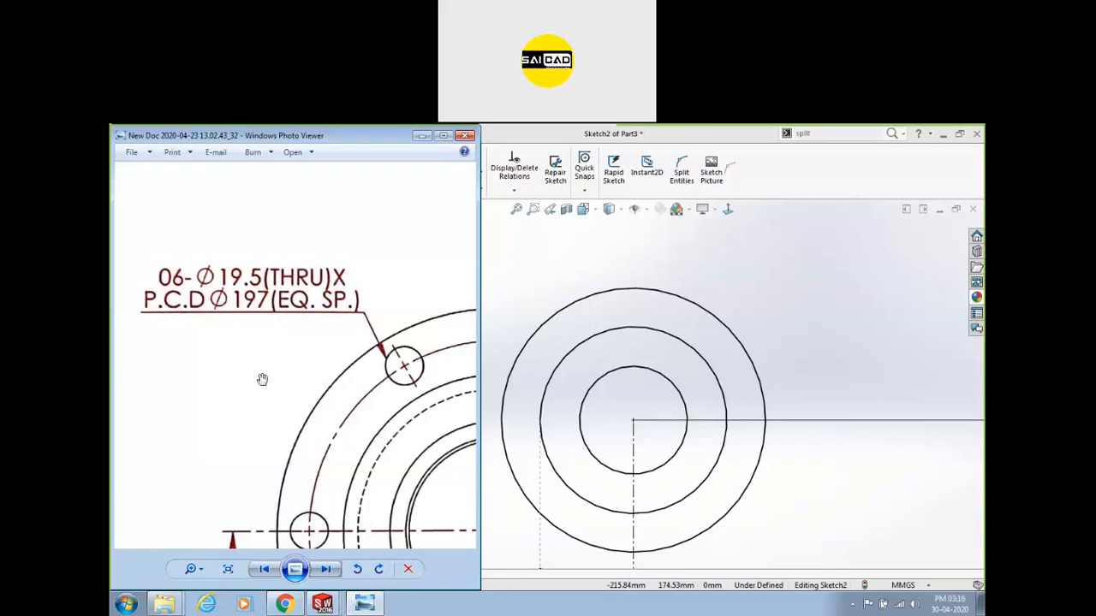
pyautogui.moveTo(372, 422); pyautogui.dragTo(301, 304)
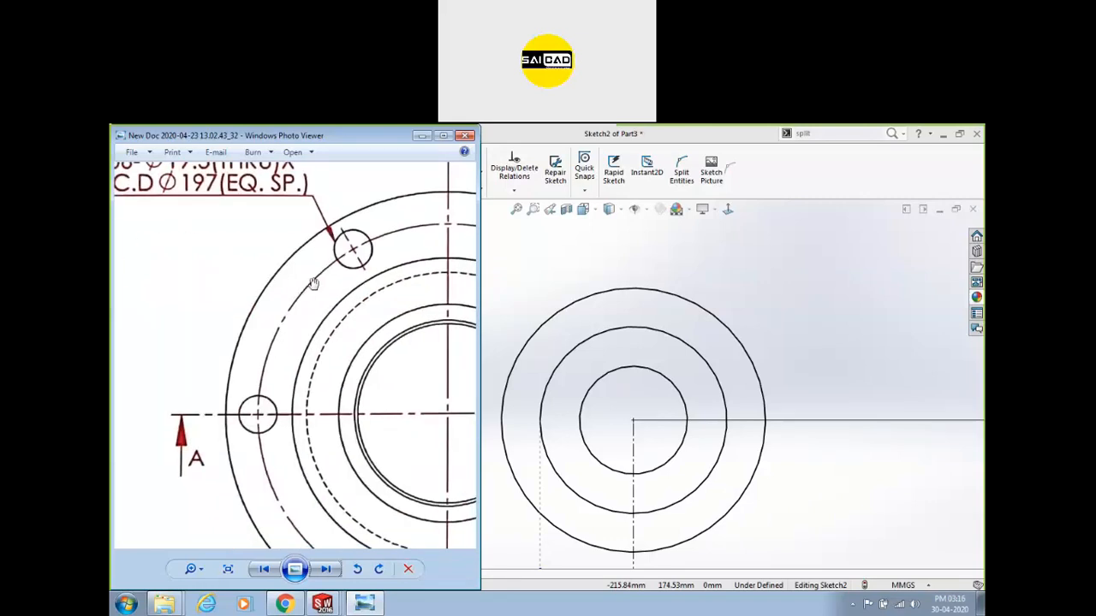
pyautogui.moveTo(373, 247); pyautogui.dragTo(427, 376)
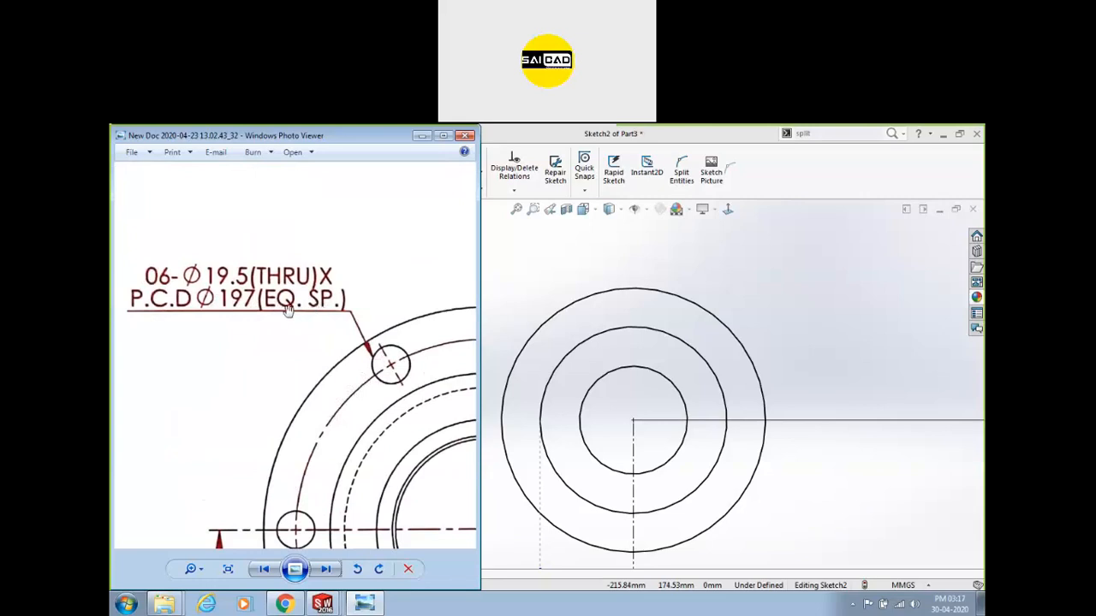
pyautogui.moveTo(301, 335); pyautogui.dragTo(285, 259)
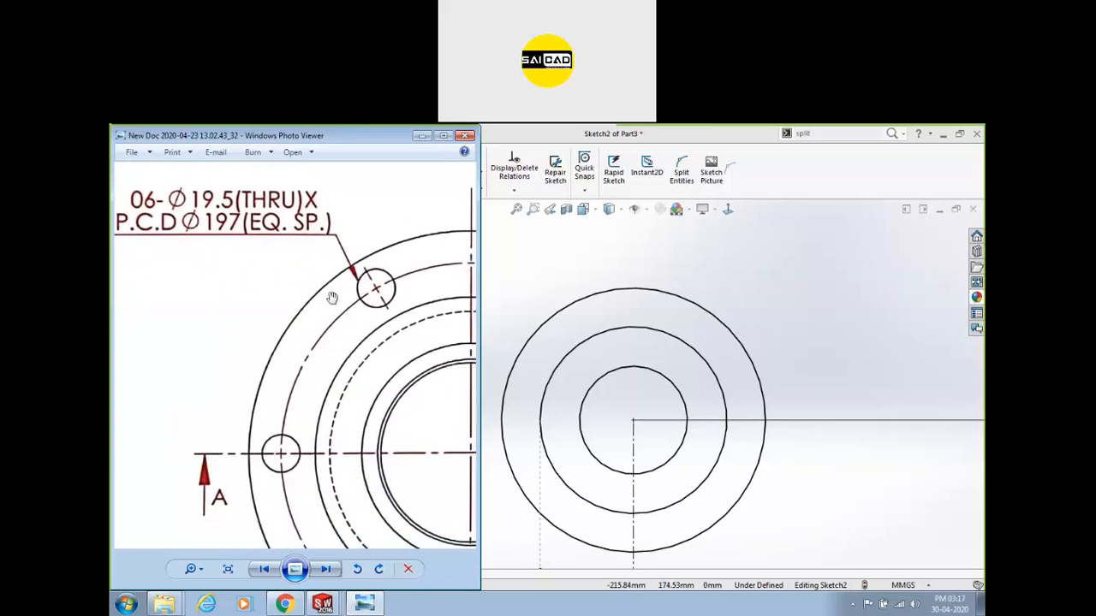
pyautogui.scroll(-2, 311, 383)
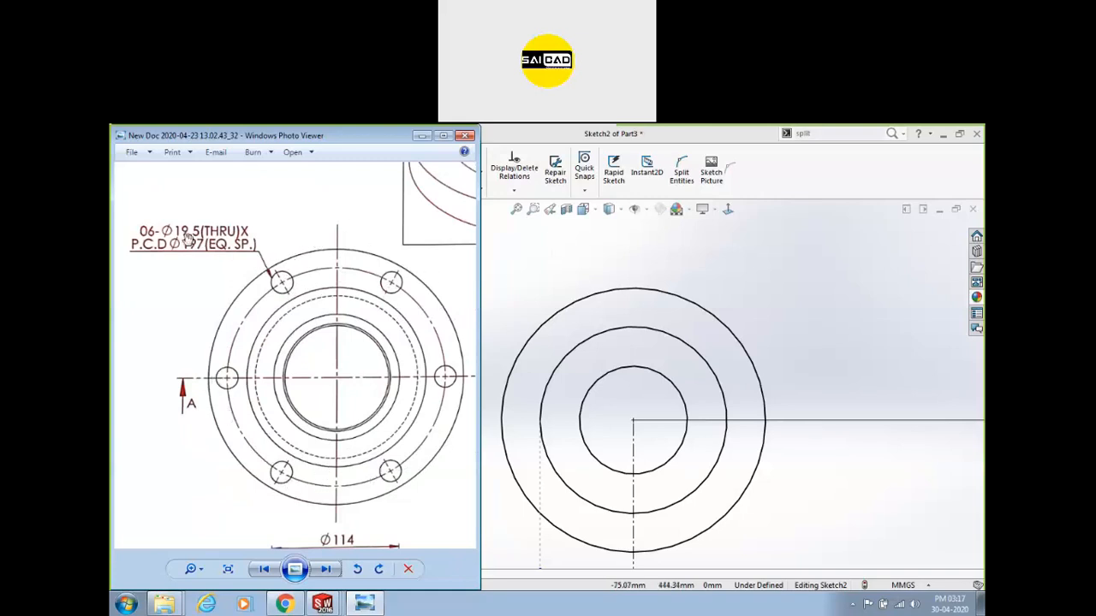
pyautogui.click(616, 273)
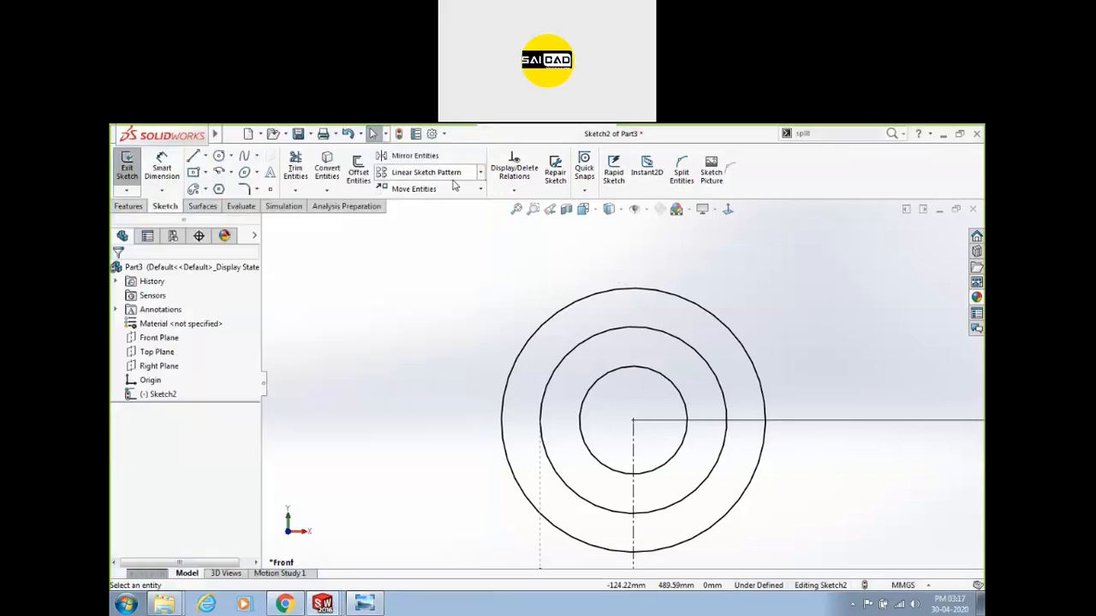
# Draw a small bolt-hole circle beside the outer ring and dimension it Ø19.5.
pyautogui.click(218, 156)
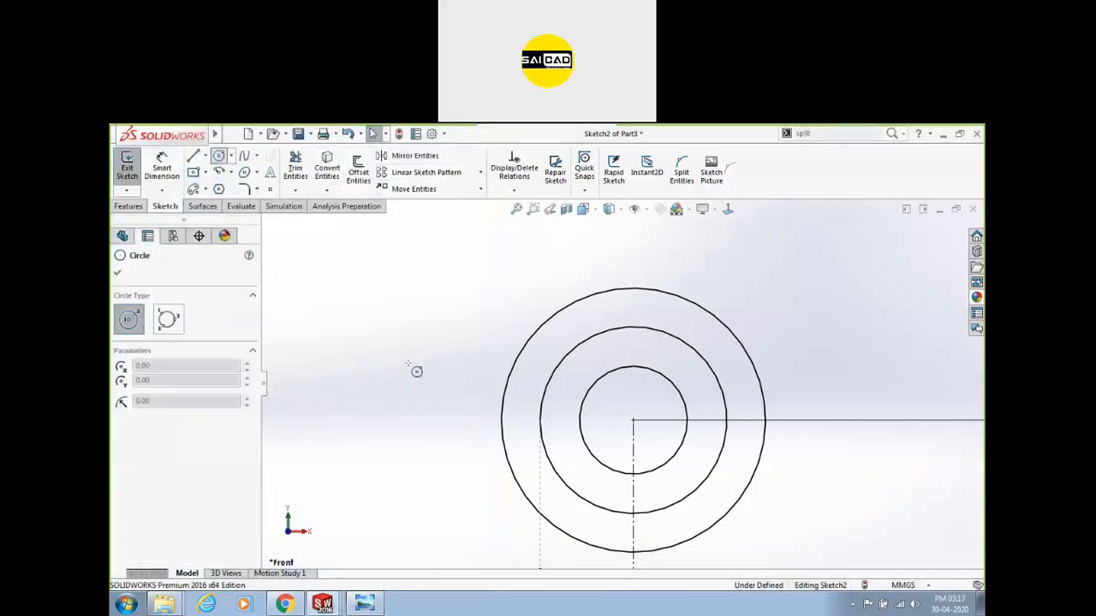
pyautogui.click(522, 430)
pyautogui.click(534, 430)
pyautogui.scroll(-3, 523, 430)
pyautogui.press('Escape')
pyautogui.click(166, 167)
pyautogui.click(503, 404)
pyautogui.click(451, 354)
pyautogui.write('19.5')
pyautogui.press('Return')
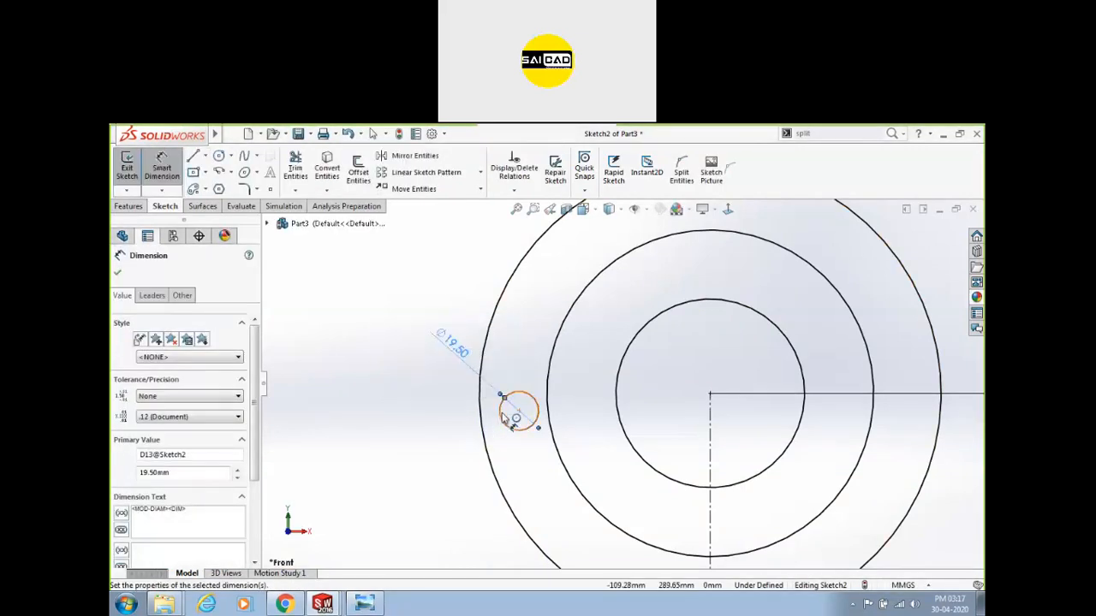
pyautogui.scroll(3, 445, 368)
pyautogui.press('Escape')
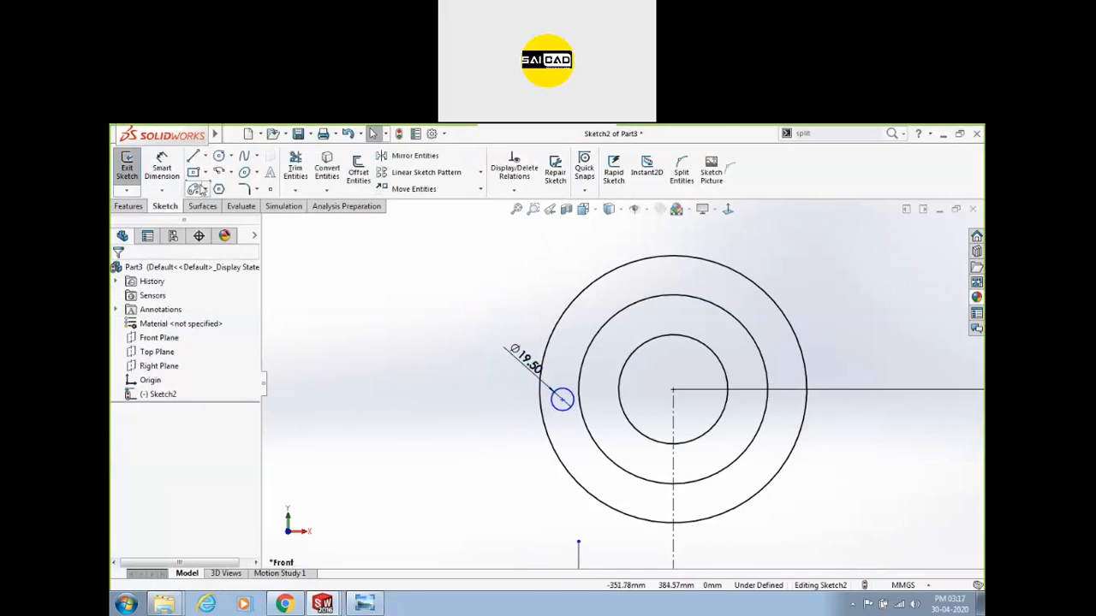
# Add a construction circle at the origin and dimension it as the Ø197 pitch circle.
pyautogui.click(219, 157)
pyautogui.click(672, 390)
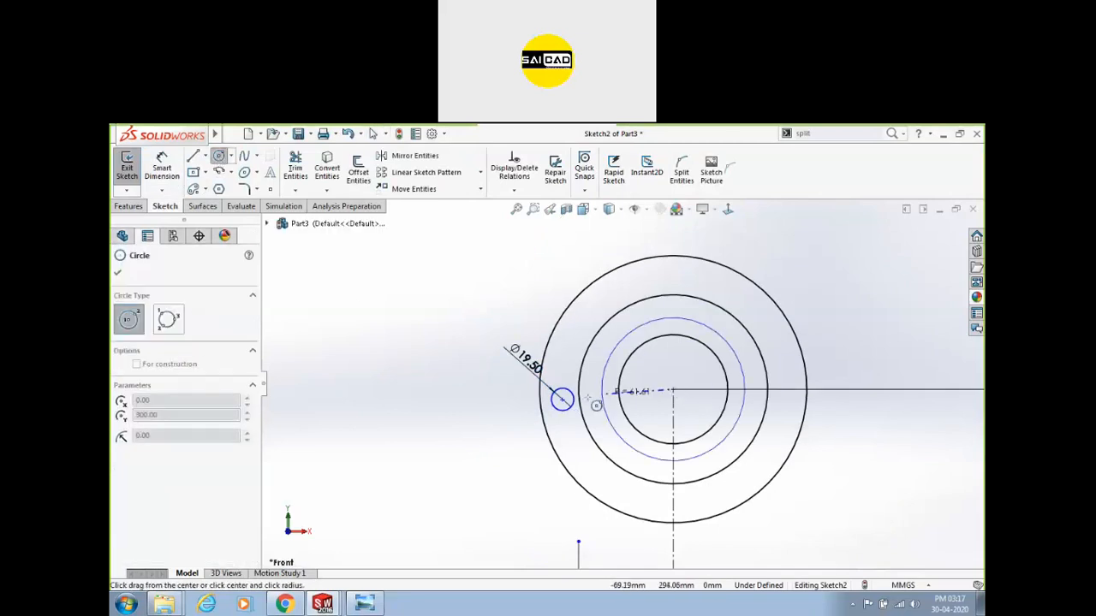
pyautogui.click(564, 398)
pyautogui.press('Escape')
pyautogui.click(568, 429)
pyautogui.click(628, 384)
pyautogui.click(161, 168)
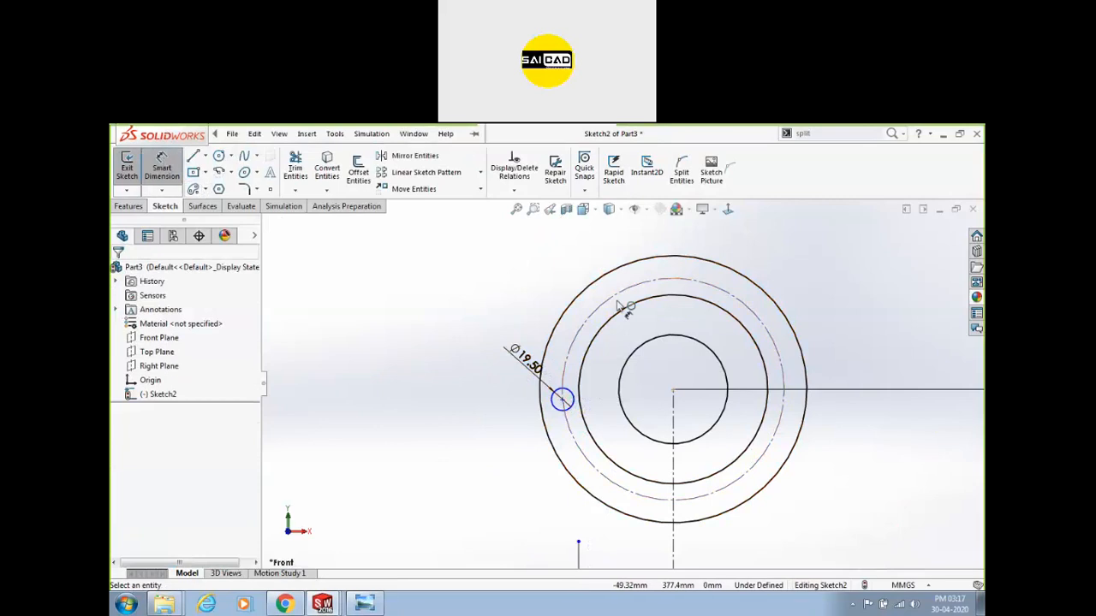
pyautogui.click(600, 308)
pyautogui.click(470, 272)
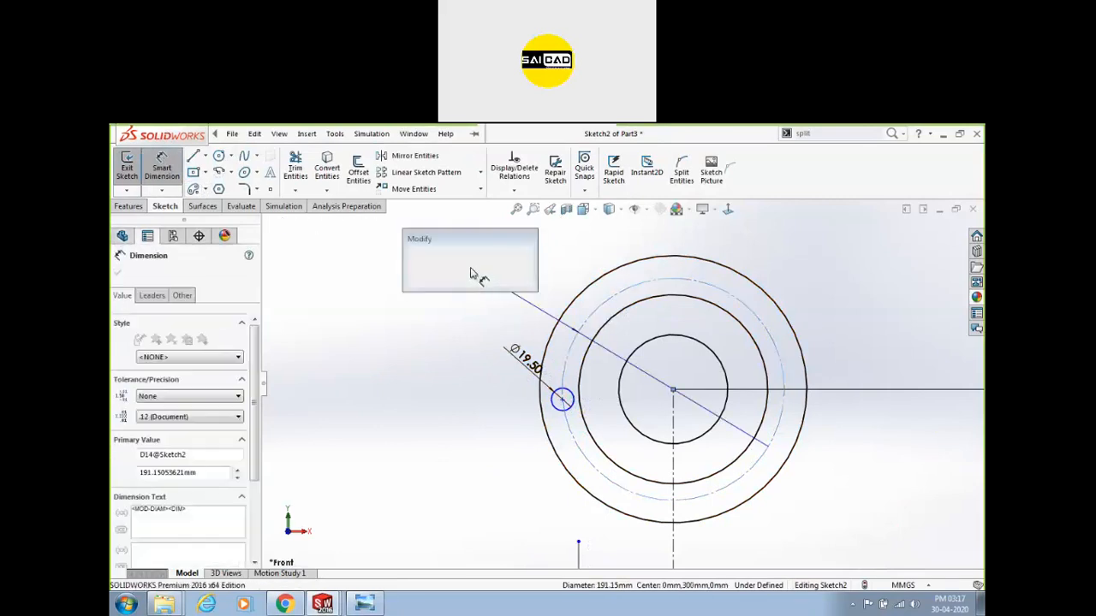
pyautogui.write('197')
pyautogui.press('Return')
pyautogui.press('Escape')
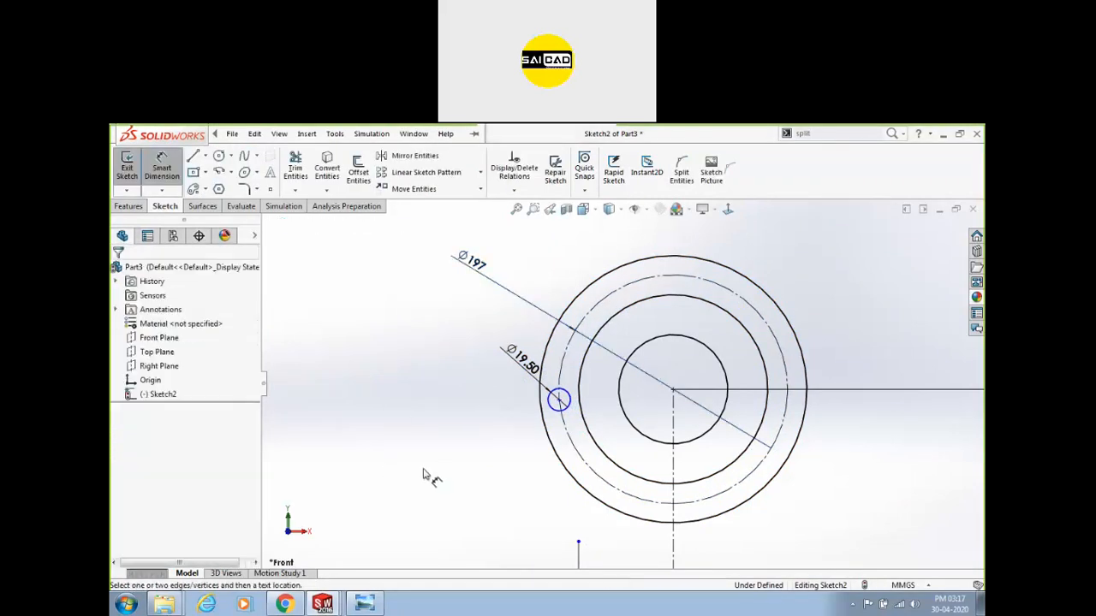
pyautogui.scroll(-3, 541, 446)
pyautogui.press('Escape')
# Snap the bolt hole's centre onto the Ø197 circle, then undo a trial horizontal relation.
pyautogui.click(577, 343)
pyautogui.moveTo(577, 342); pyautogui.dragTo(583, 278)
pyautogui.keyDown('ctrl'); pyautogui.click(819, 323); pyautogui.keyUp('ctrl')
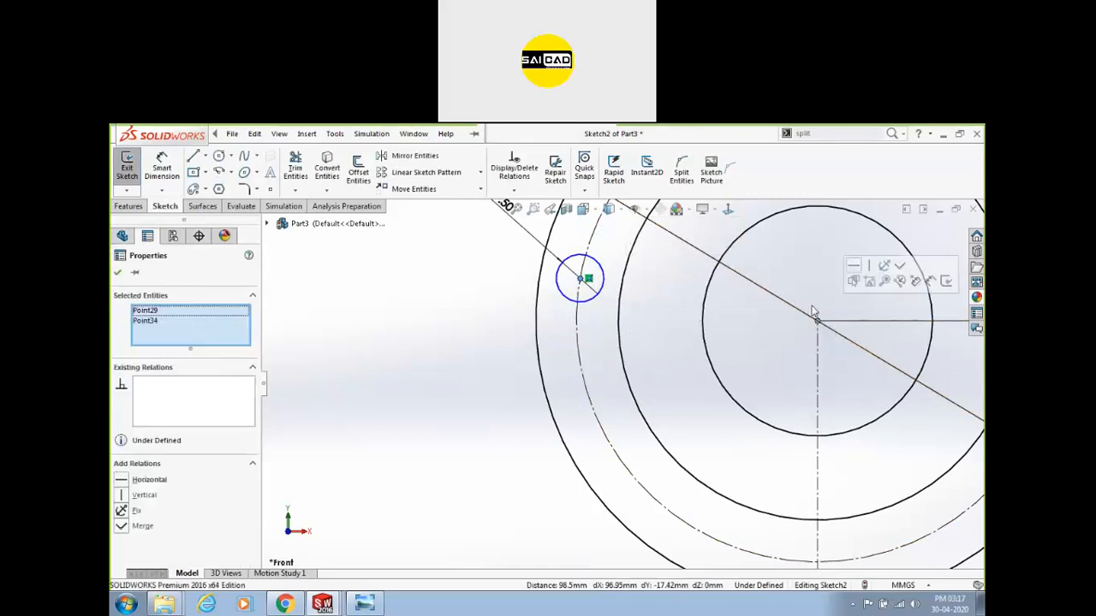
pyautogui.click(858, 275)
pyautogui.press('Escape')
pyautogui.scroll(3, 610, 386)
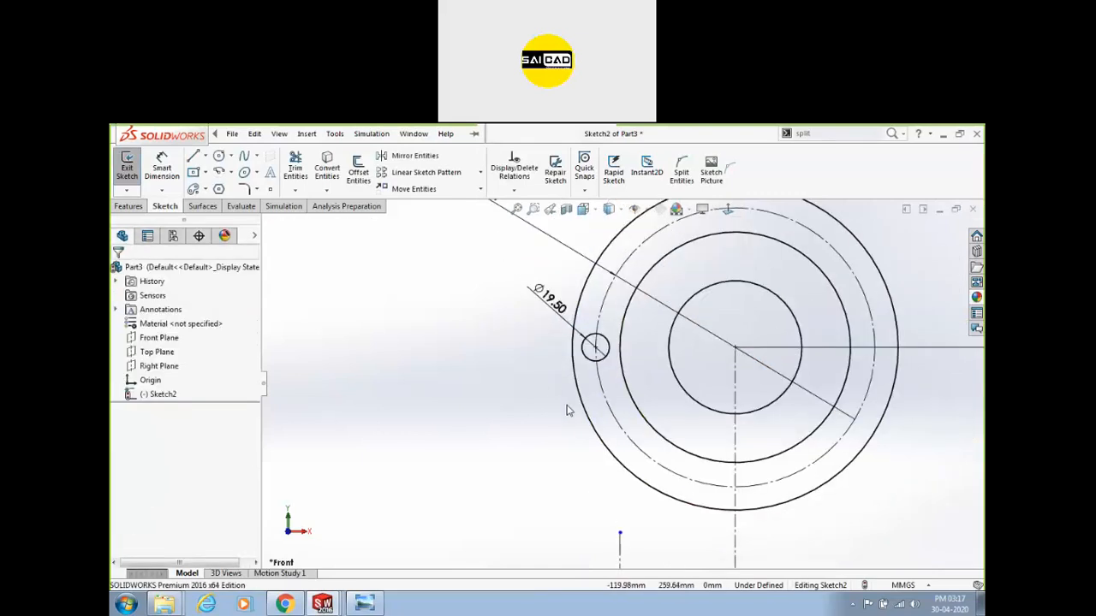
pyautogui.hotkey('ctrl', 'z')
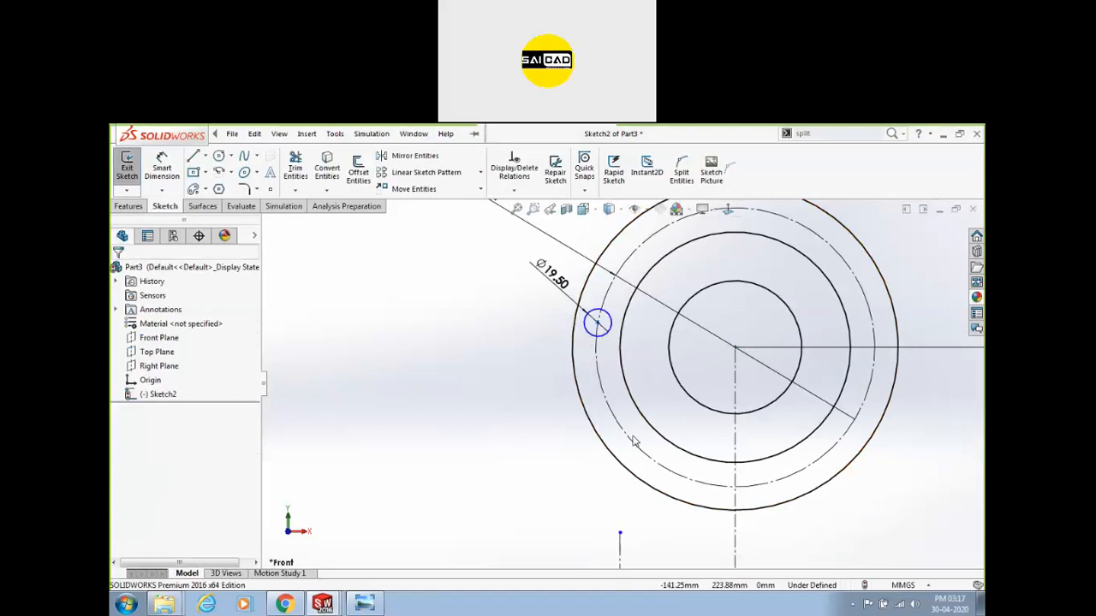
# Draw a line from the flange centre to the bolt hole's centre and make it construction.
pyautogui.press('l')
pyautogui.click(734, 348)
pyautogui.click(598, 322)
pyautogui.press('Escape')
pyautogui.click(648, 332)
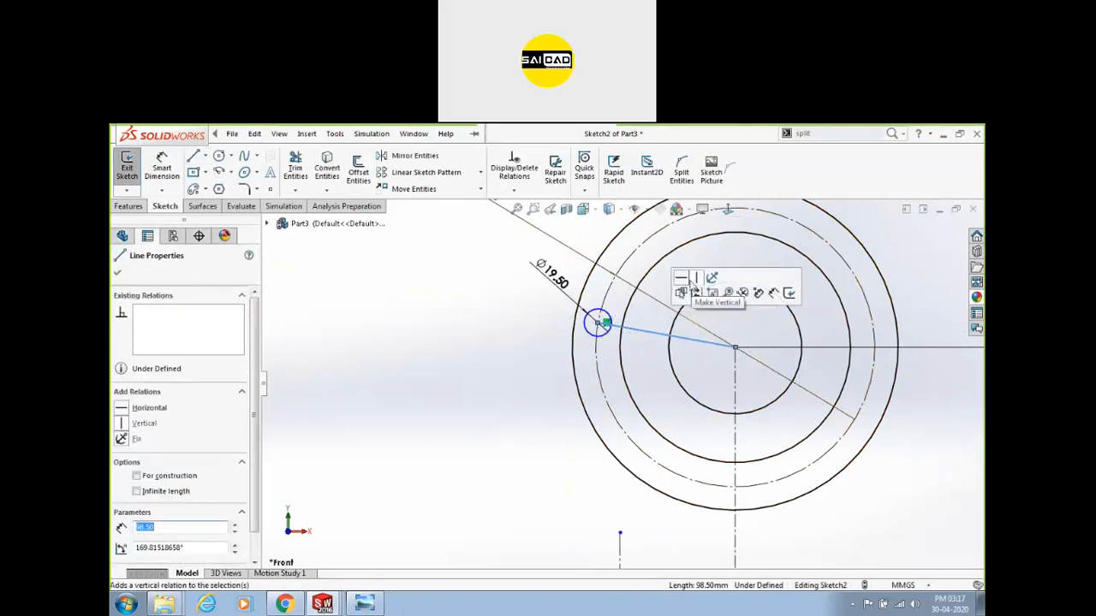
pyautogui.press('Escape')
pyautogui.click(662, 337)
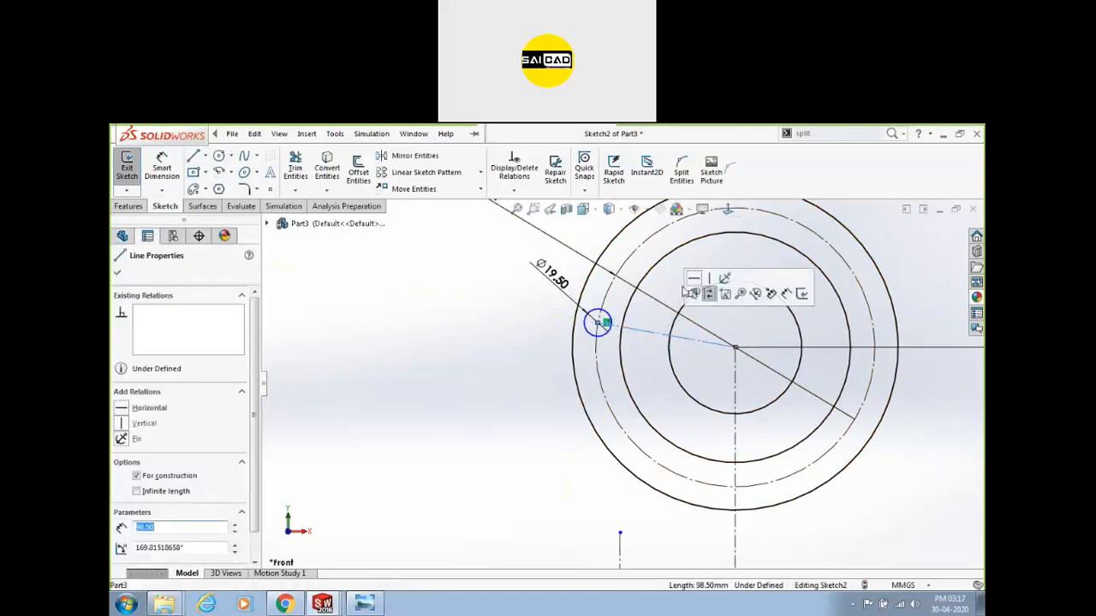
pyautogui.click(484, 423)
pyautogui.scroll(3, 618, 400)
pyautogui.scroll(-1, 618, 400)
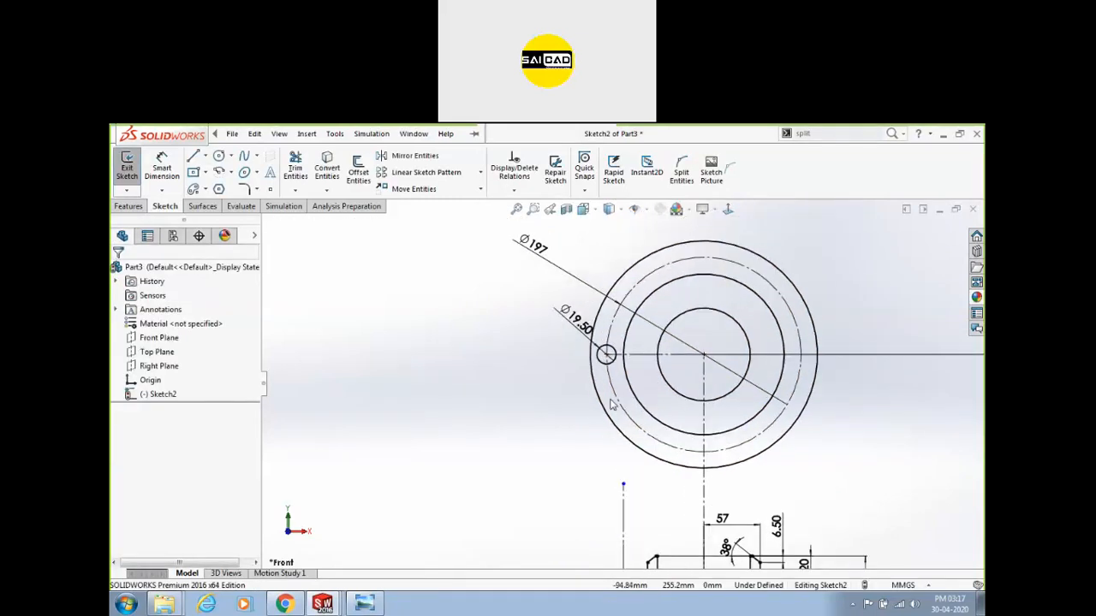
pyautogui.click(363, 604)
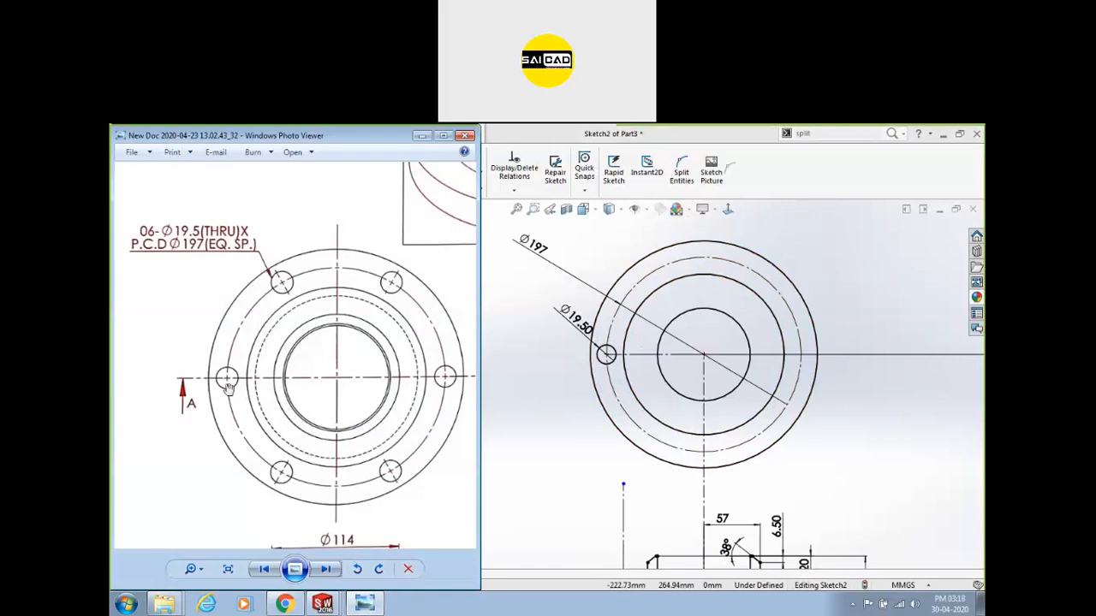
pyautogui.click(553, 386)
pyautogui.scroll(-2, 650, 362)
pyautogui.scroll(3, 611, 388)
pyautogui.scroll(-2, 834, 333)
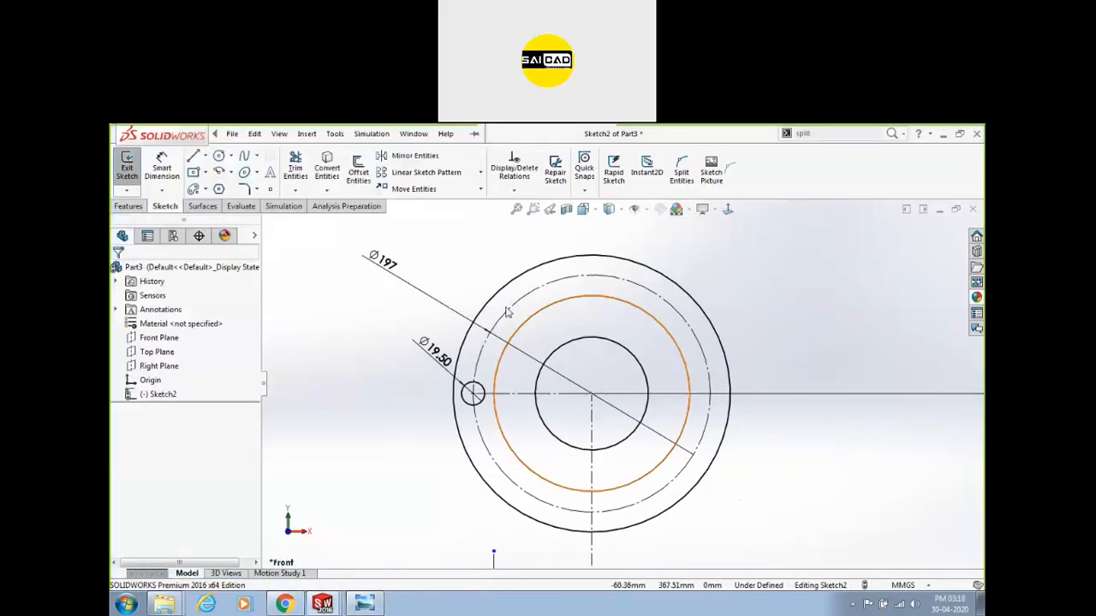
pyautogui.moveTo(398, 270); pyautogui.dragTo(386, 275)
pyautogui.click(407, 402)
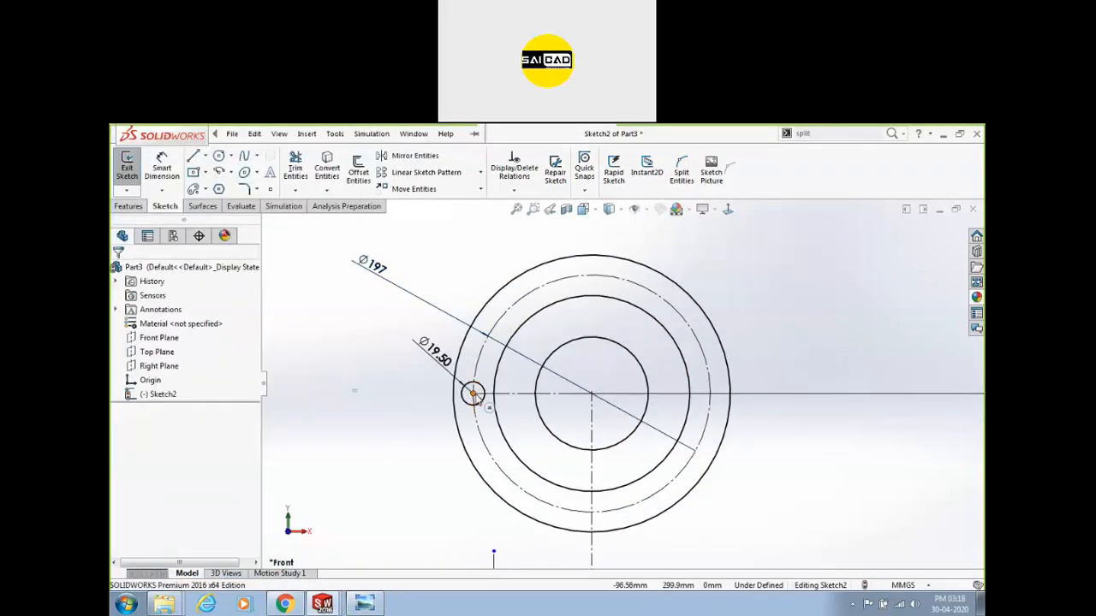
pyautogui.click(476, 397)
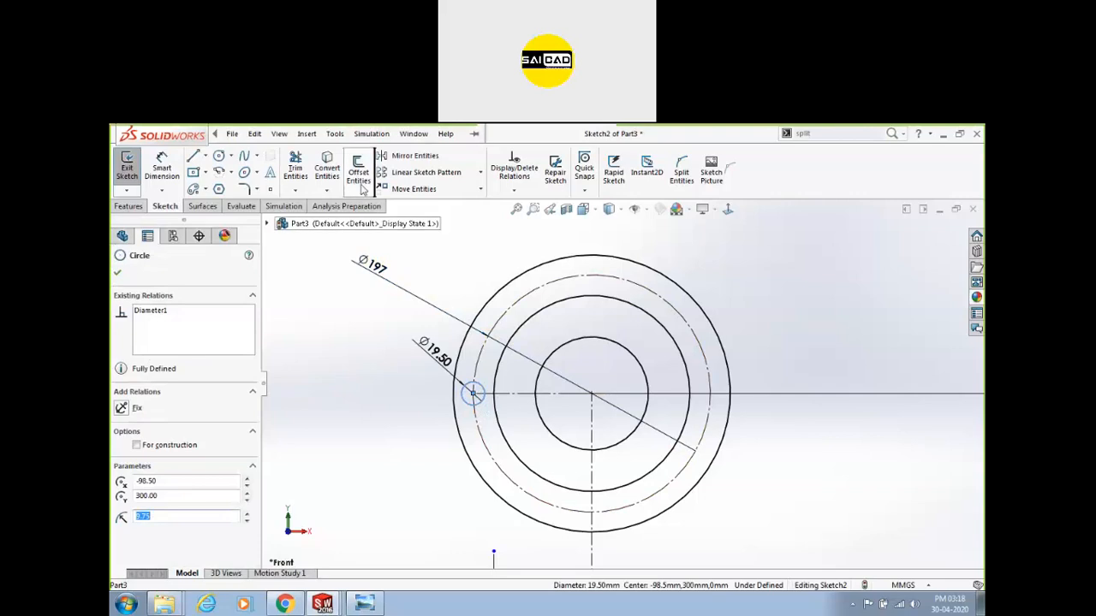
pyautogui.click(480, 172)
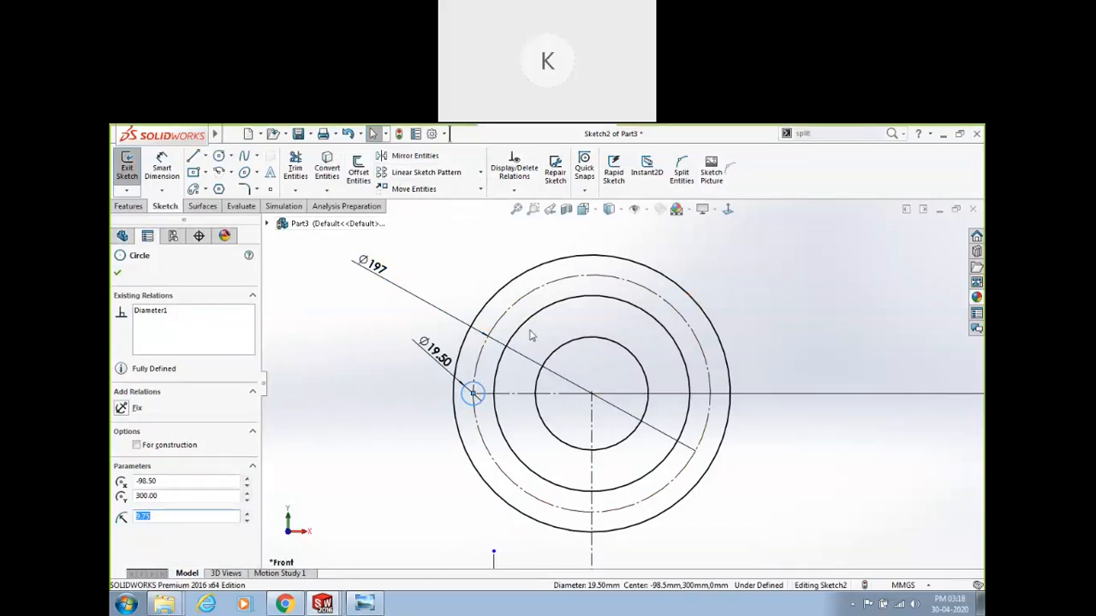
pyautogui.click(480, 173)
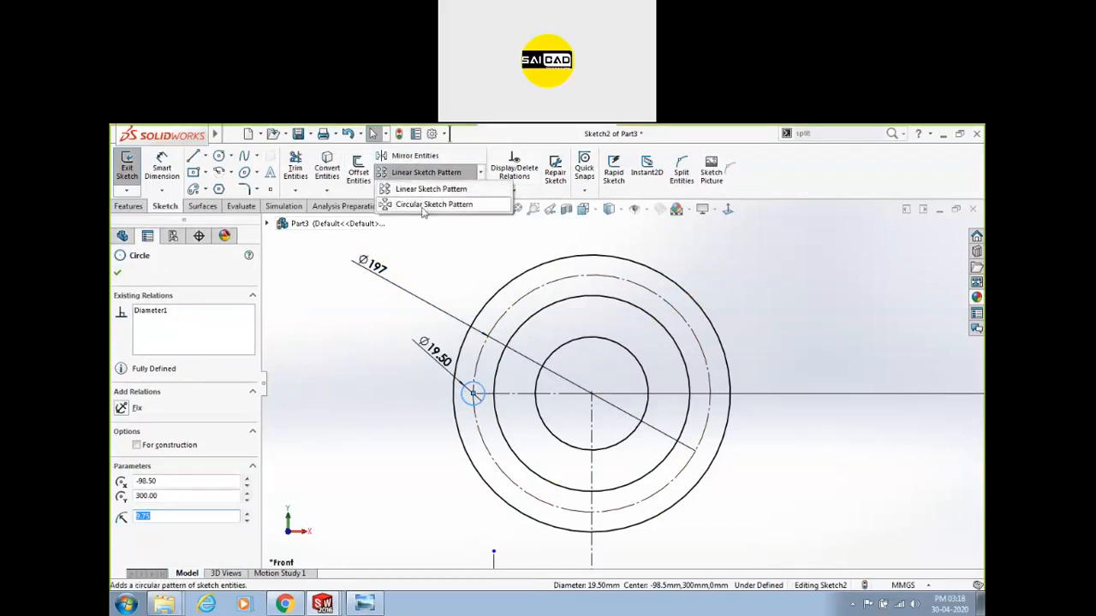
pyautogui.click(346, 383)
pyautogui.scroll(3, 355, 391)
pyautogui.scroll(-2, 819, 391)
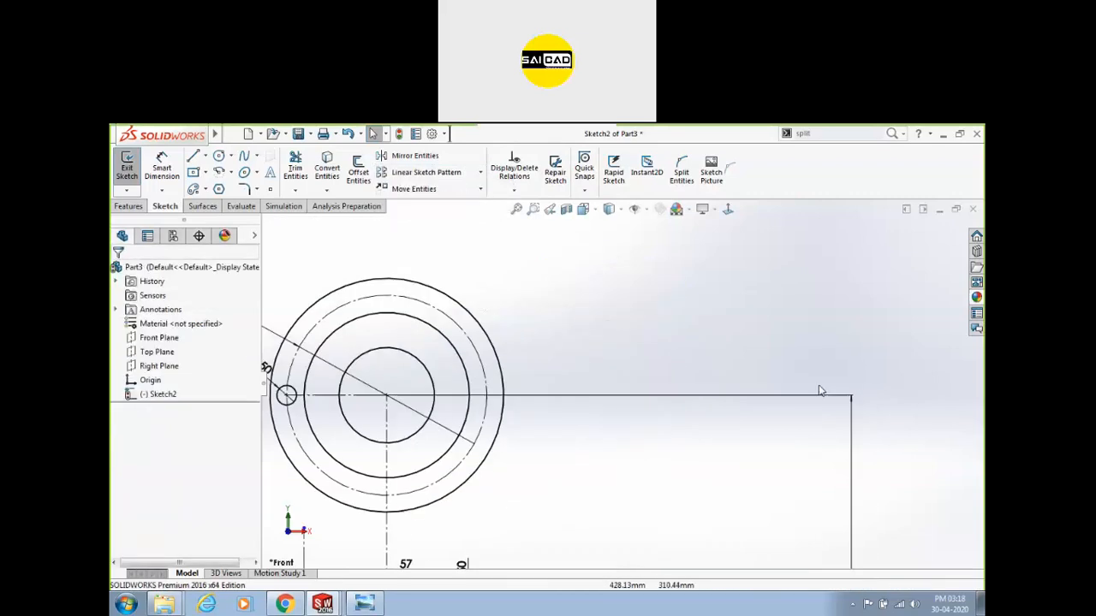
# Draw a small circle to the right of the flange sketch.
pyautogui.click(220, 158)
pyautogui.click(646, 331)
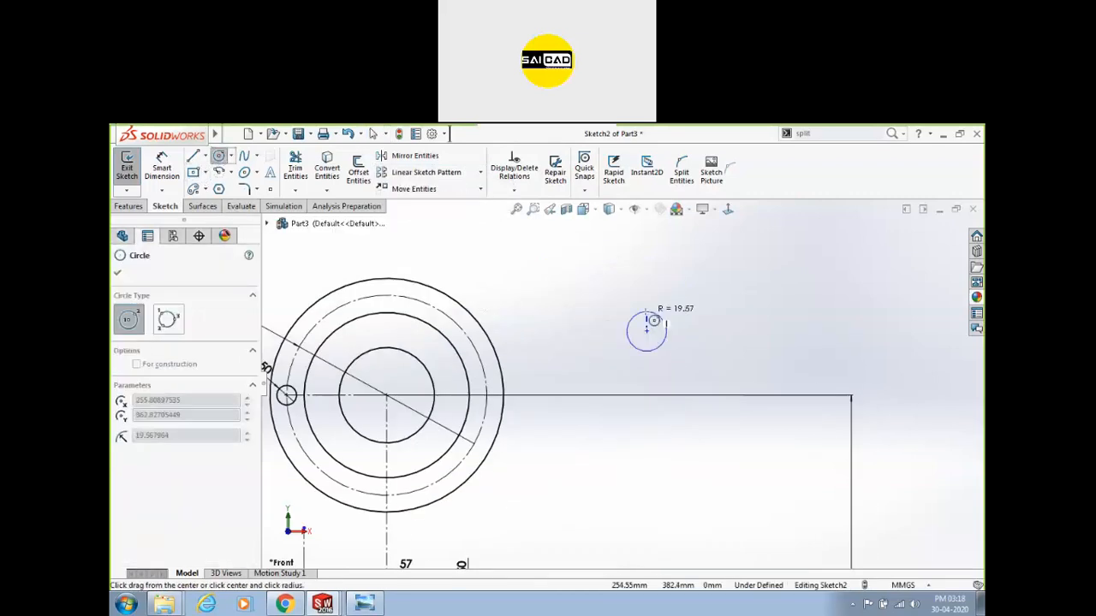
pyautogui.click(646, 311)
# Draw a centre rectangle around the circle, widen it, and box-select both shapes.
pyautogui.click(194, 172)
pyautogui.click(646, 332)
pyautogui.click(676, 301)
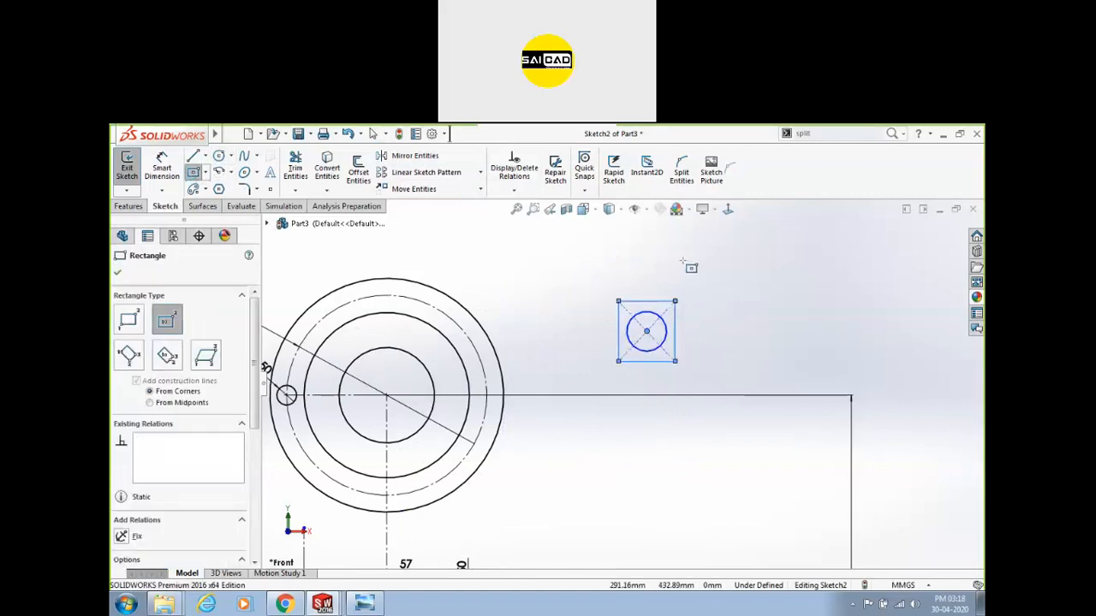
pyautogui.rightClick(703, 270)
pyautogui.click(723, 273)
pyautogui.moveTo(676, 303); pyautogui.dragTo(750, 310)
pyautogui.scroll(5, 742, 335)
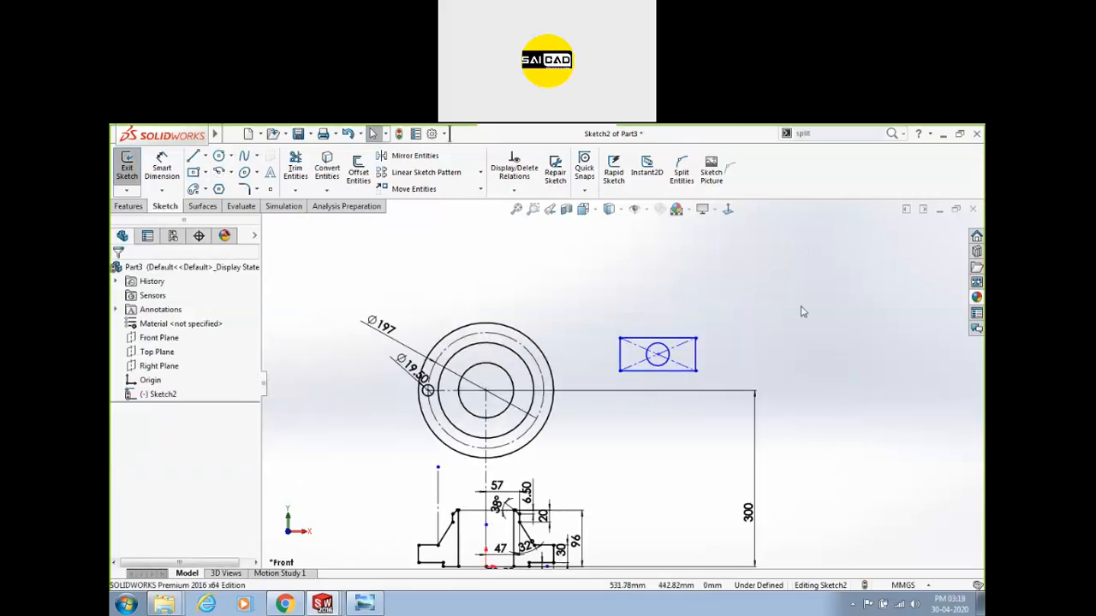
pyautogui.scroll(-3, 607, 384)
pyautogui.moveTo(587, 396); pyautogui.dragTo(485, 455)
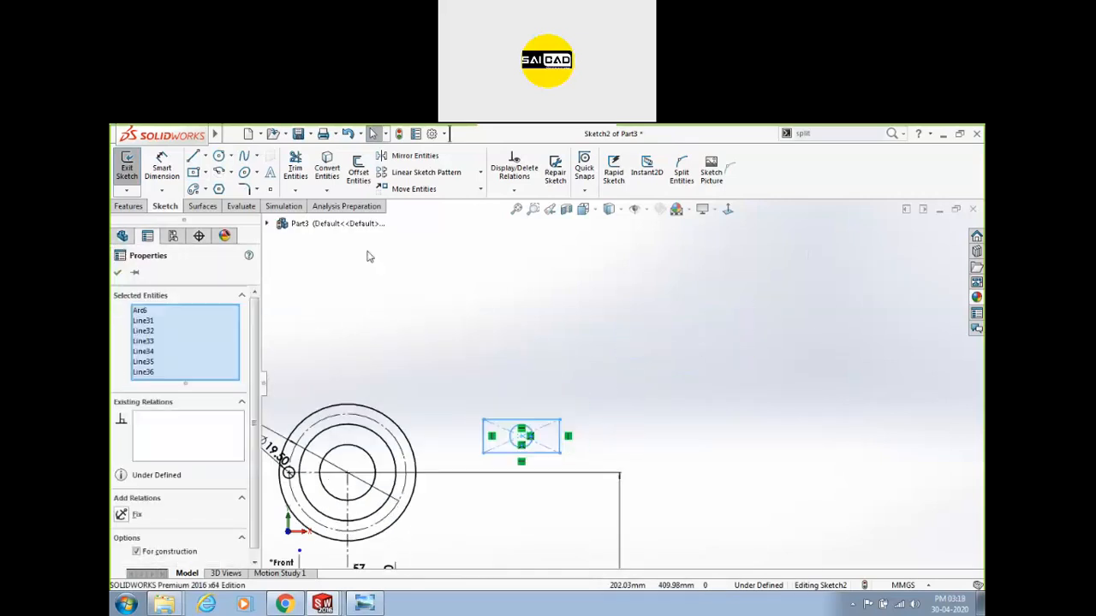
# Start a linear sketch pattern and set Direction 1 spacing to 250 mm.
pyautogui.click(444, 173)
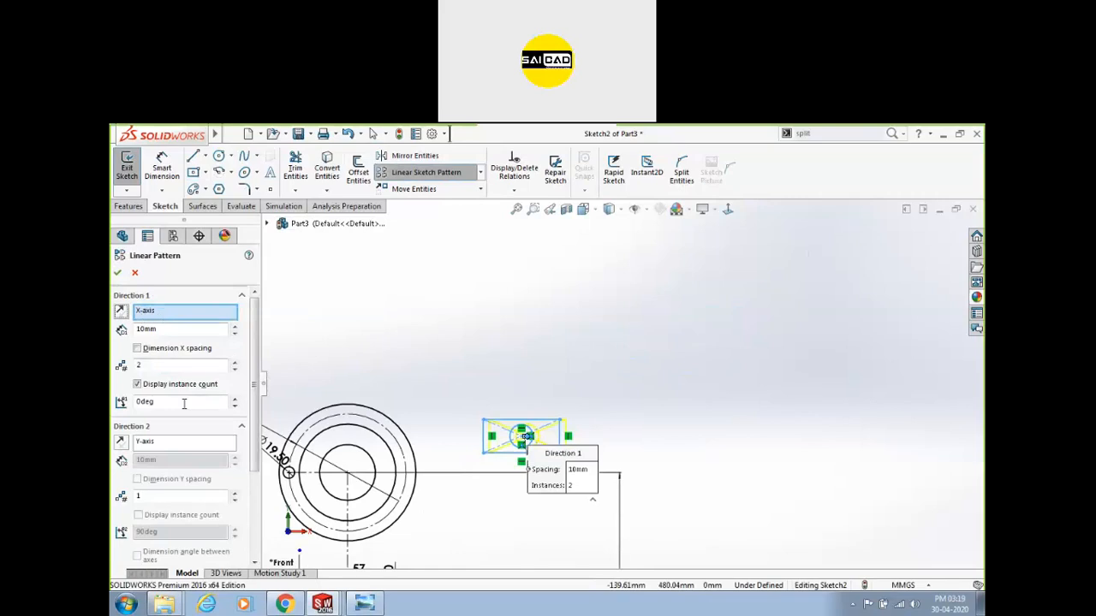
pyautogui.click(235, 326)
pyautogui.moveTo(235, 328); pyautogui.dragTo(238, 335)
pyautogui.click(205, 332)
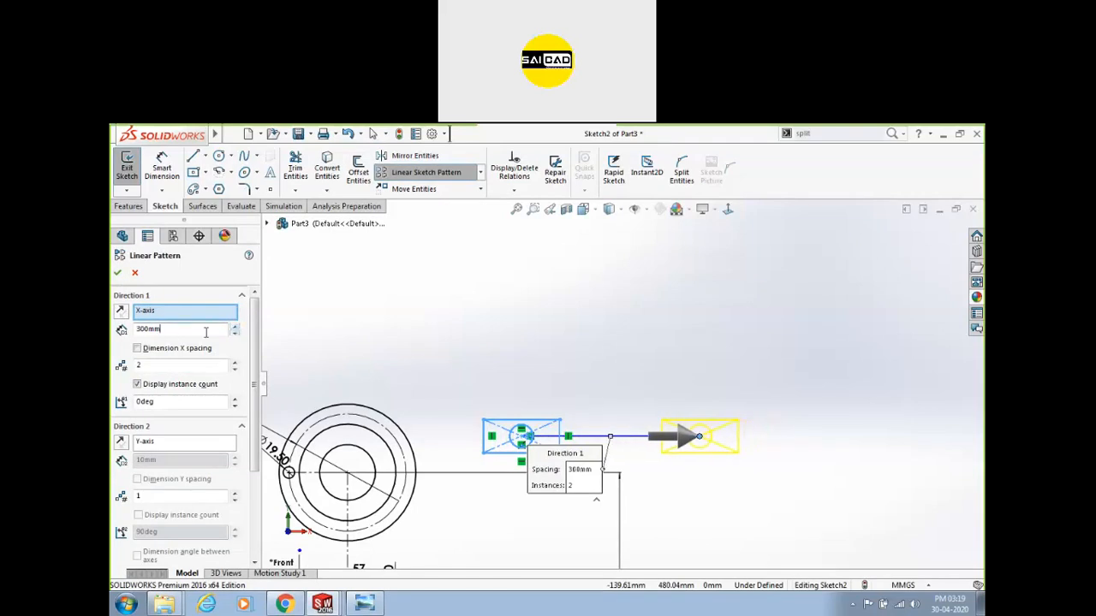
pyautogui.write('250')
pyautogui.press('Return')
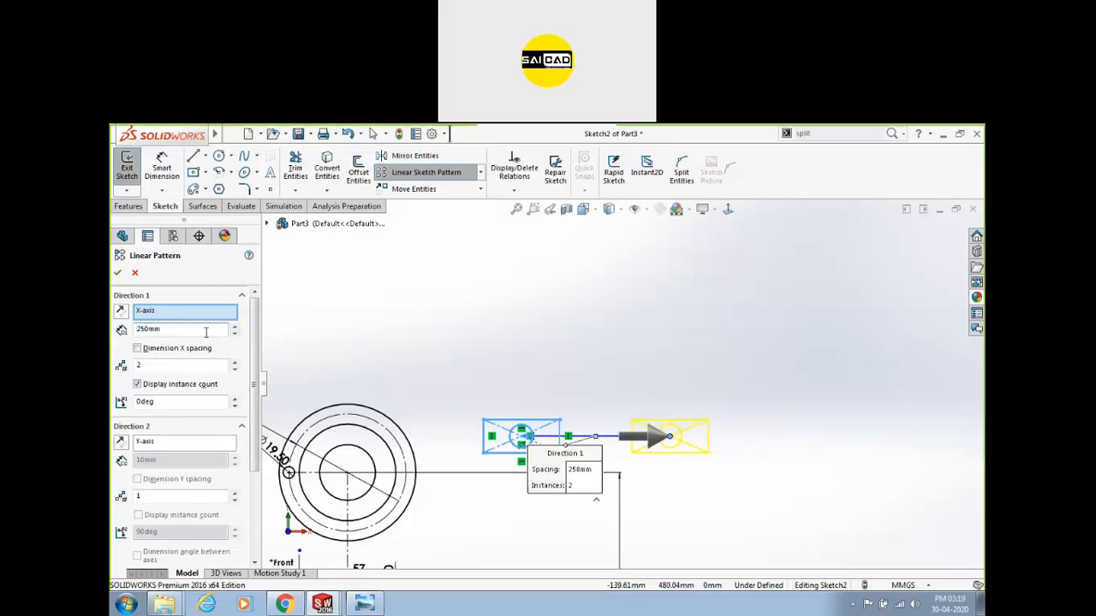
pyautogui.doubleClick(149, 365)
pyautogui.write('6')
pyautogui.scroll(3, 399, 410)
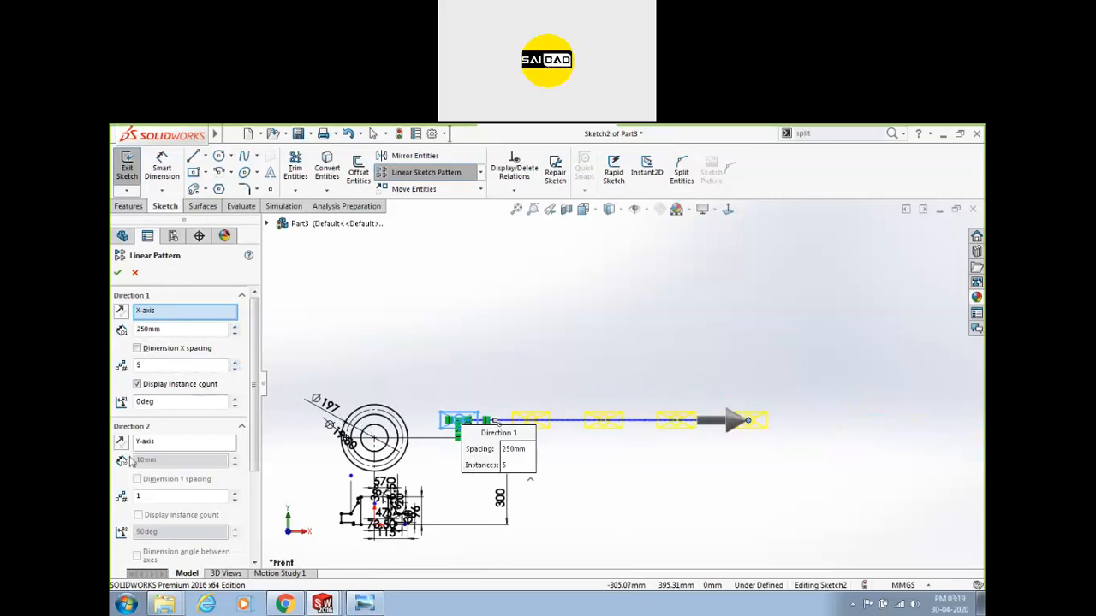
# Set Direction 2 to 5 instances spaced 130 mm apart.
pyautogui.click(235, 494)
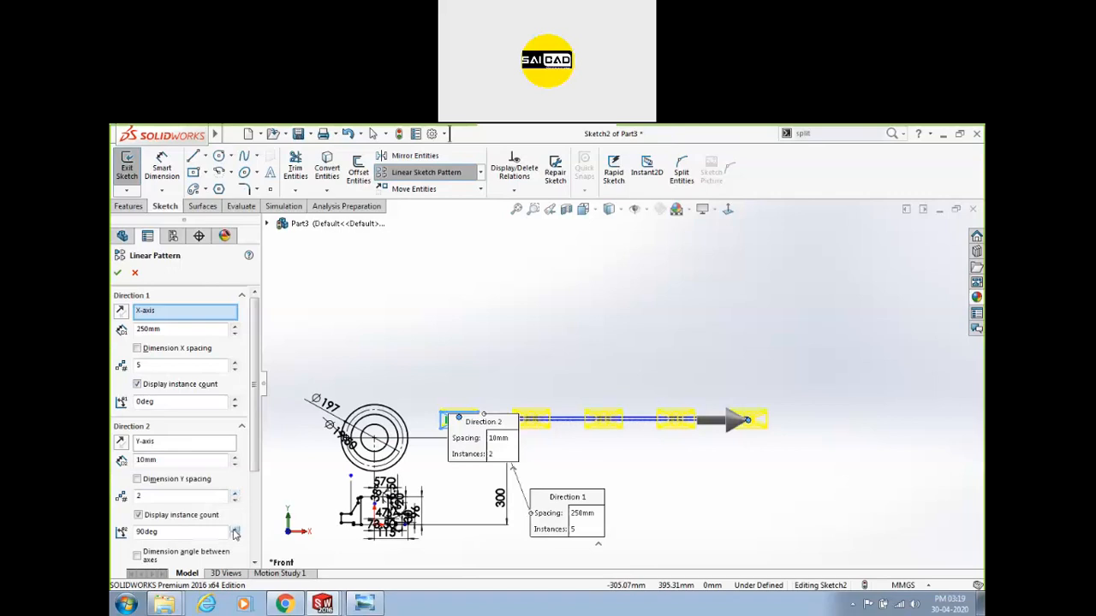
pyautogui.click(234, 456)
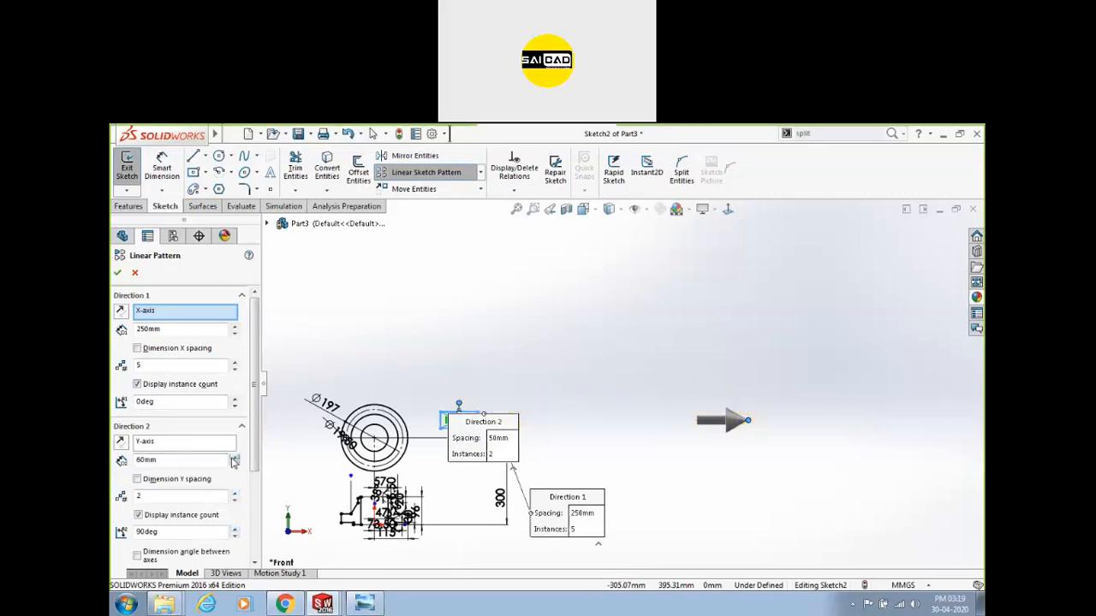
pyautogui.click(236, 460)
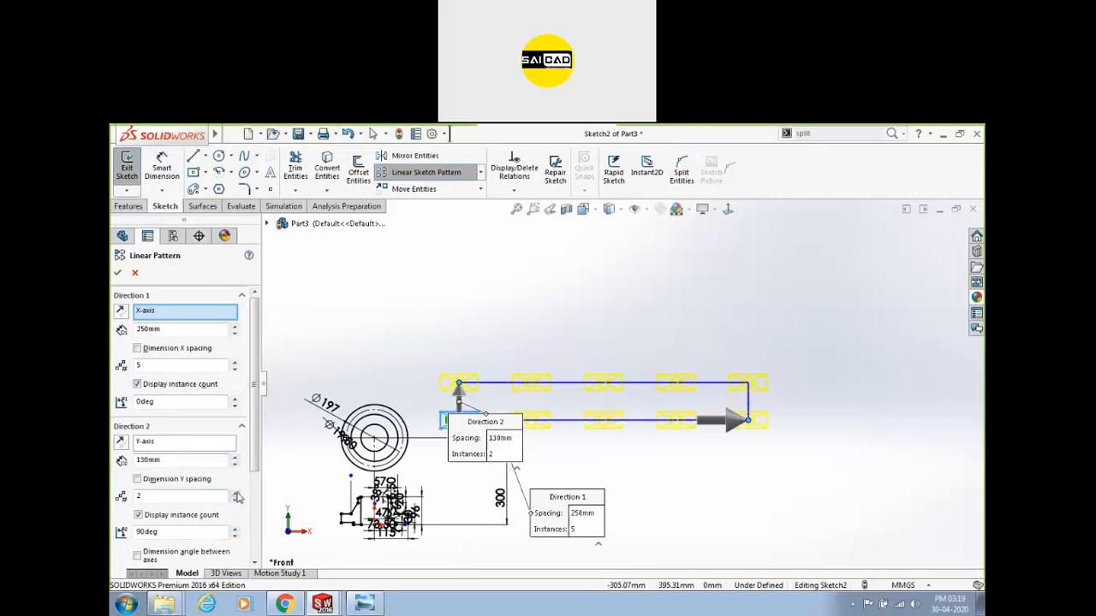
pyautogui.click(236, 494)
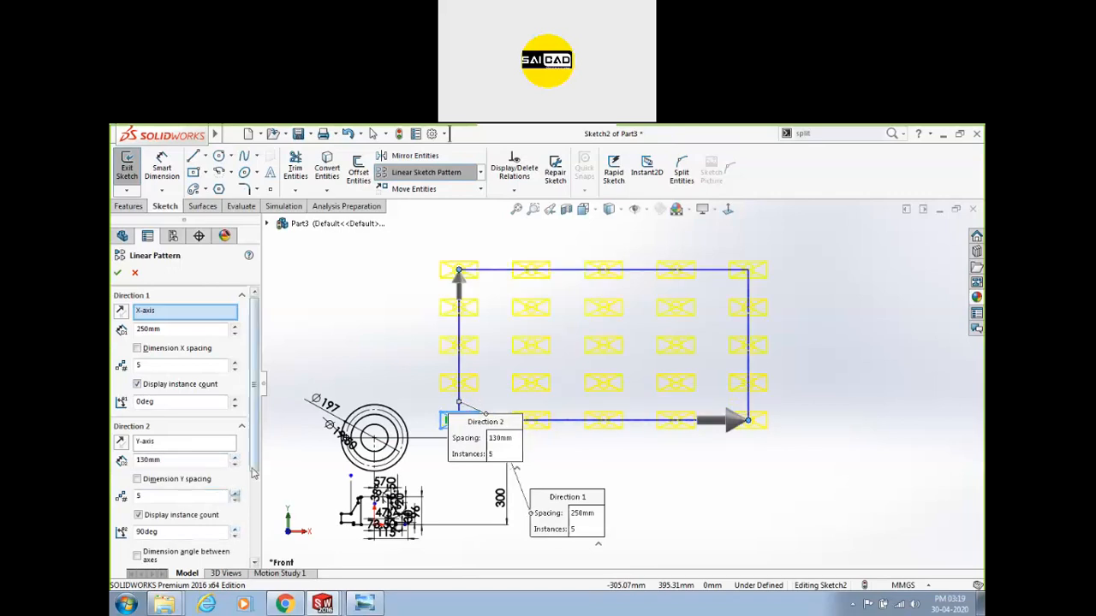
pyautogui.moveTo(254, 460); pyautogui.dragTo(255, 499)
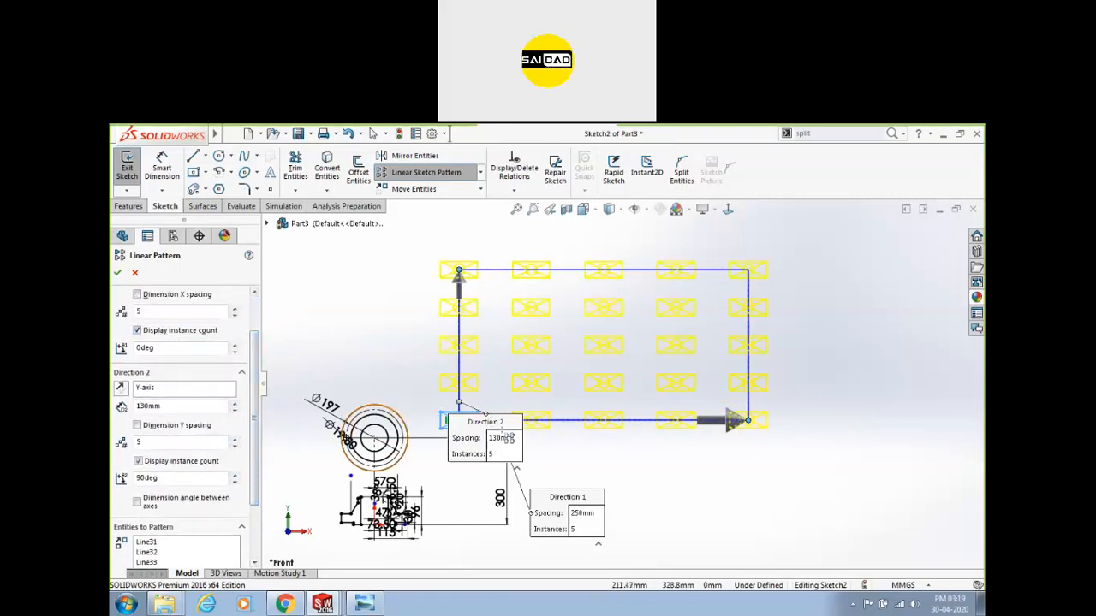
# Try Direction 1 angles of 30° and 45°, then return it to 0°.
pyautogui.click(171, 348)
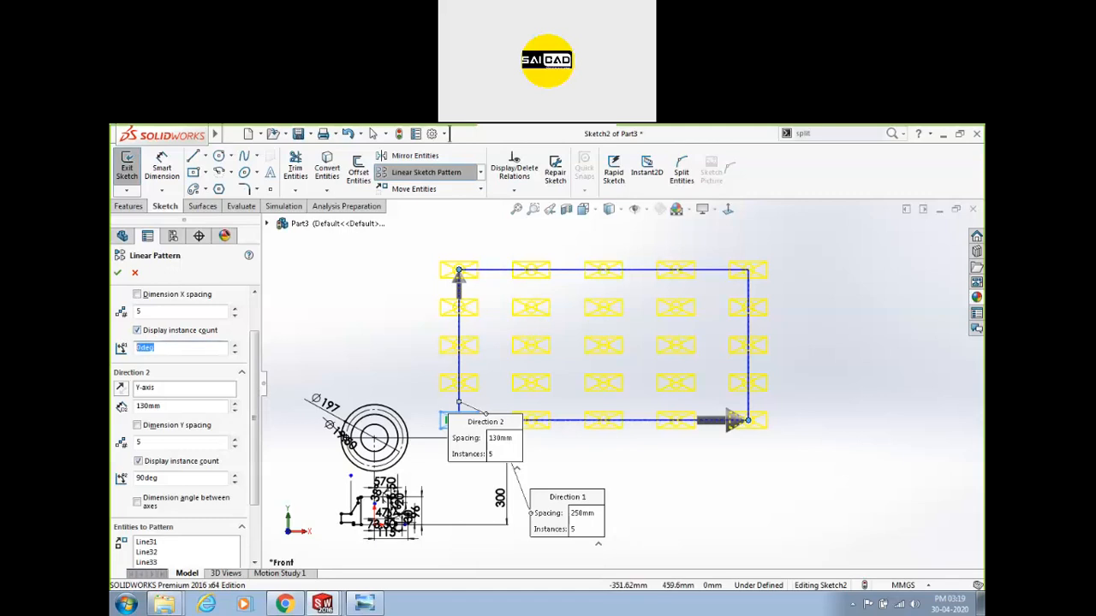
pyautogui.press('Return')
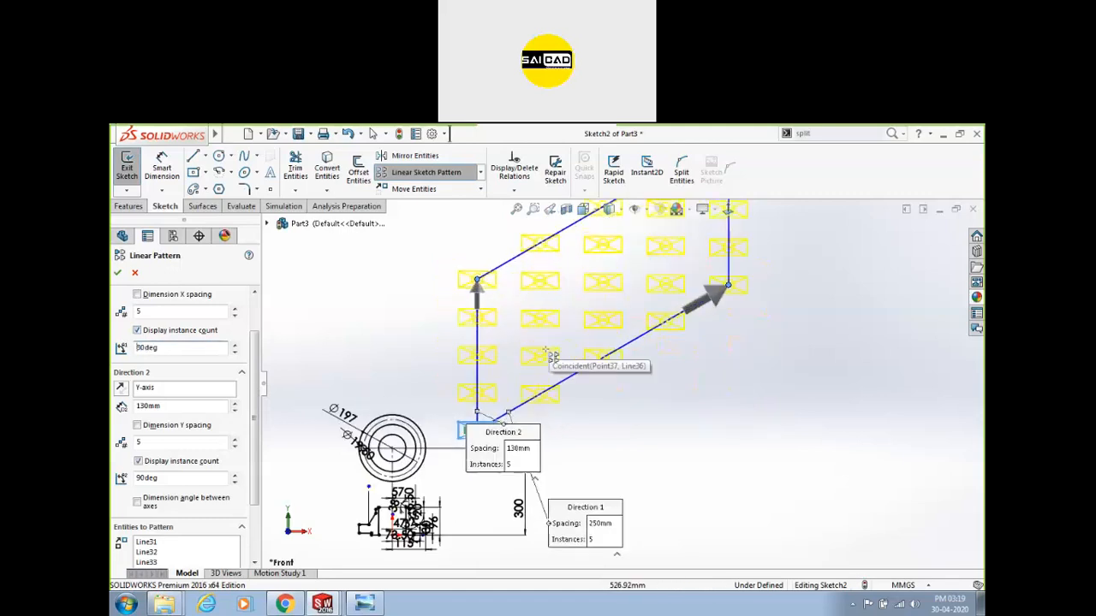
pyautogui.scroll(3, 587, 410)
pyautogui.scroll(-2, 702, 286)
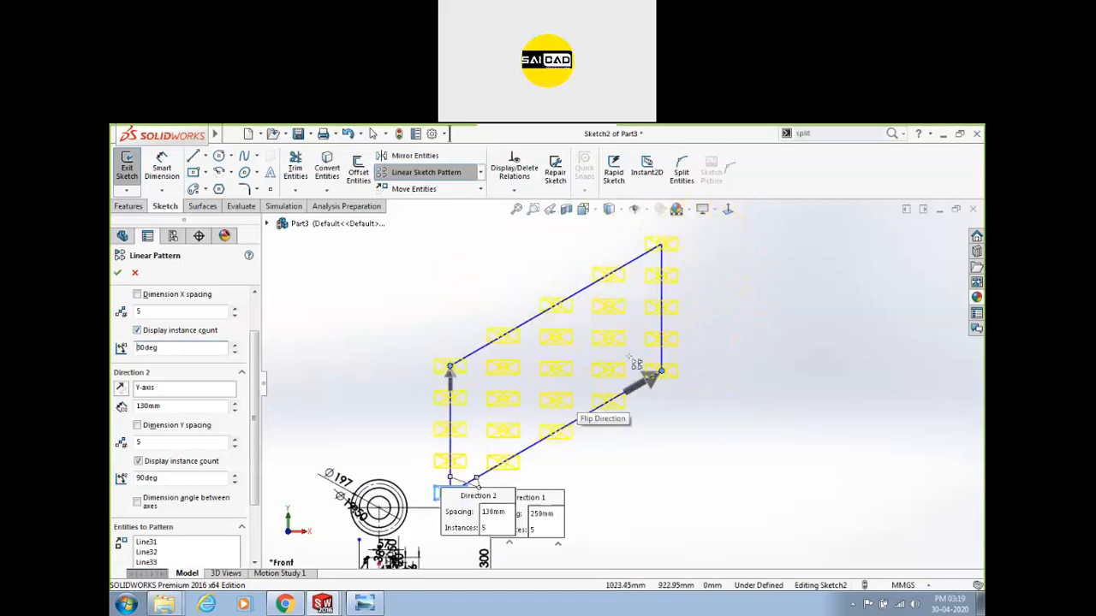
pyautogui.click(171, 345)
pyautogui.press('Return')
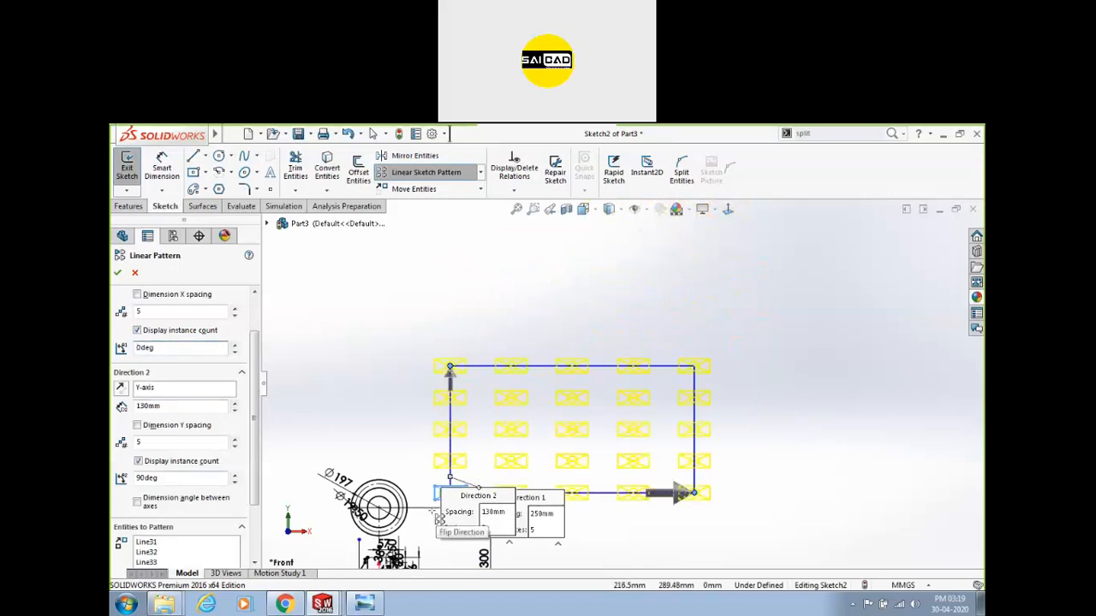
pyautogui.moveTo(467, 532); pyautogui.dragTo(320, 419)
pyautogui.moveTo(511, 540)
pyautogui.mouseDown()
pyautogui.moveTo(485, 554)
pyautogui.moveTo(363, 562)
pyautogui.moveTo(511, 539)
pyautogui.mouseUp()
pyautogui.moveTo(550, 597); pyautogui.dragTo(517, 513)
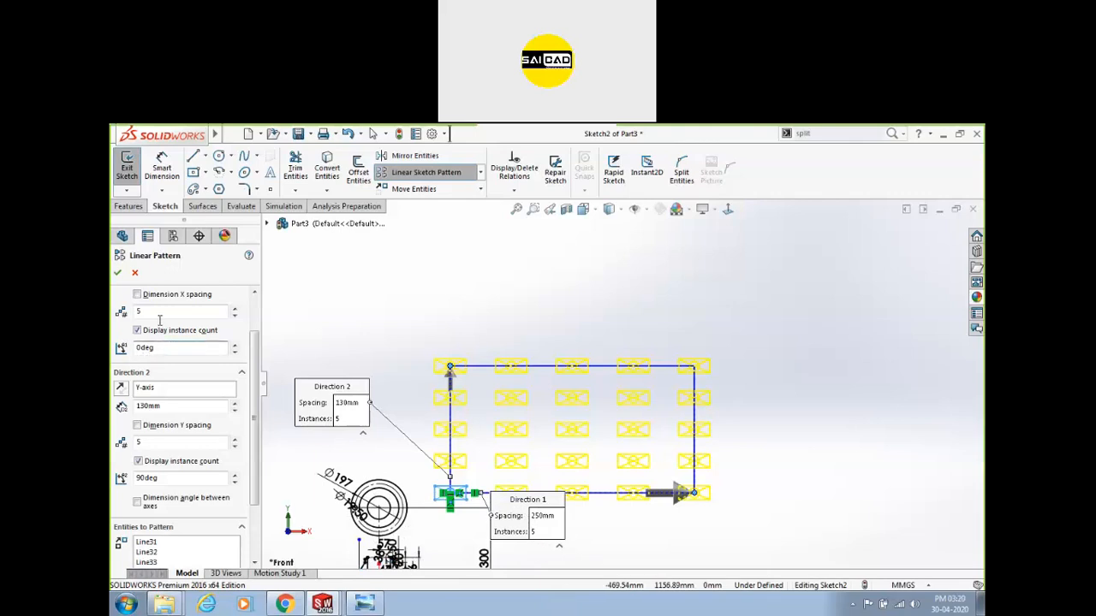
pyautogui.moveTo(255, 383); pyautogui.dragTo(254, 351)
pyautogui.moveTo(176, 397); pyautogui.dragTo(137, 398)
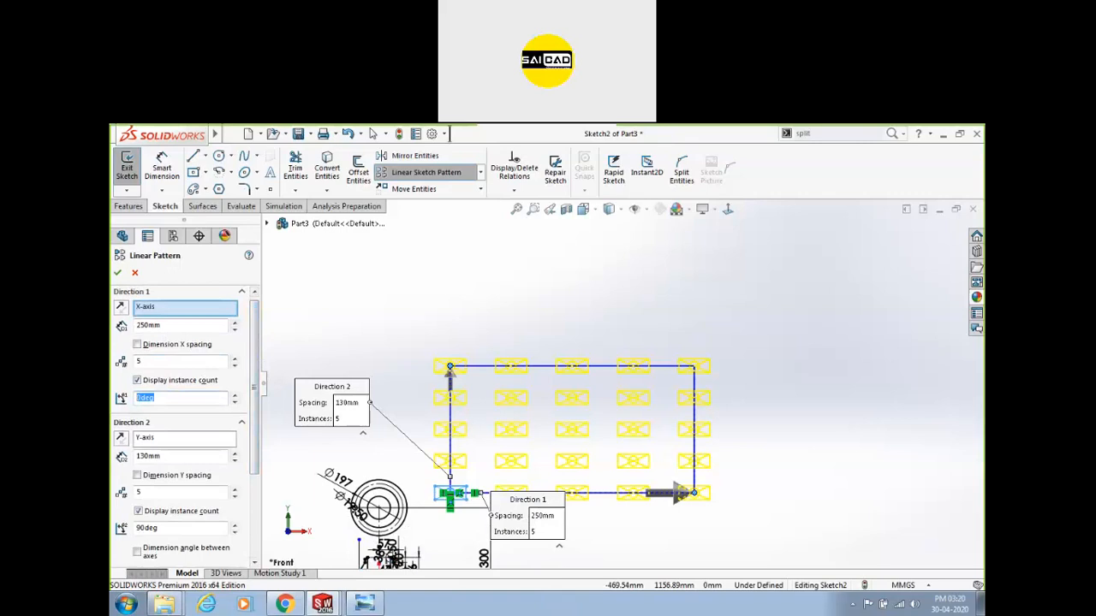
pyautogui.write('45')
pyautogui.press('Return')
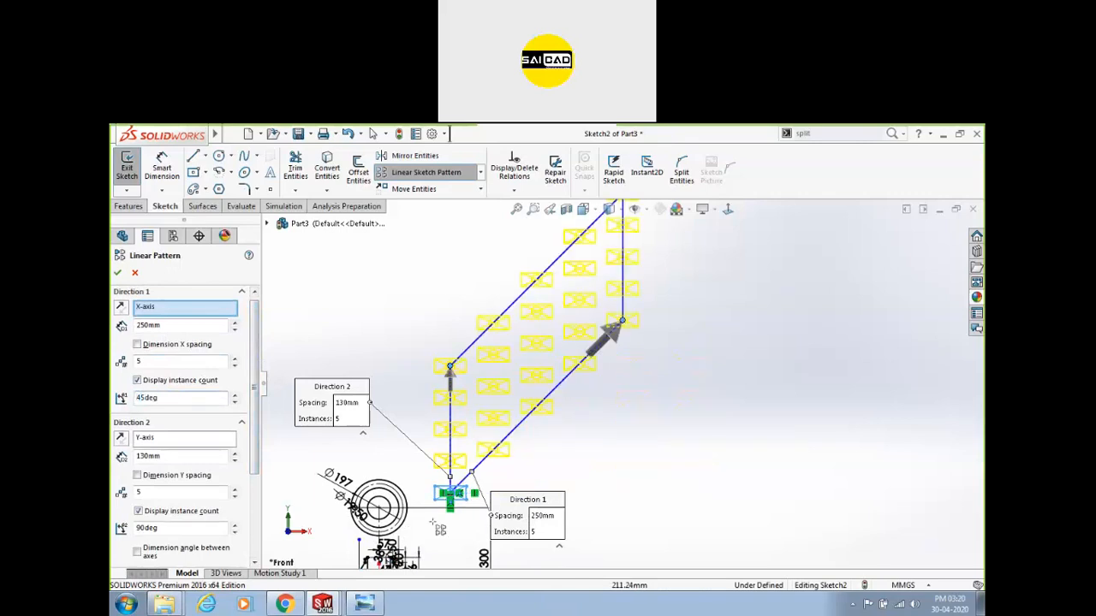
pyautogui.moveTo(171, 398); pyautogui.dragTo(135, 399)
pyautogui.write('0')
pyautogui.press('Return')
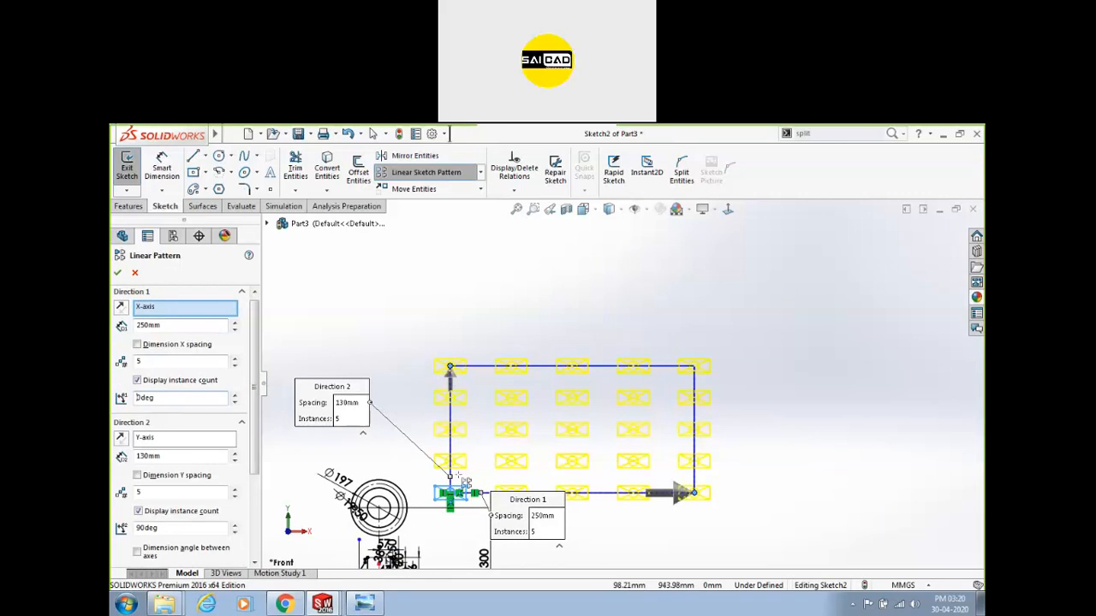
# Set Direction 2 angle to 90° with 5 instances and apply the grid pattern.
pyautogui.moveTo(174, 527); pyautogui.dragTo(135, 528)
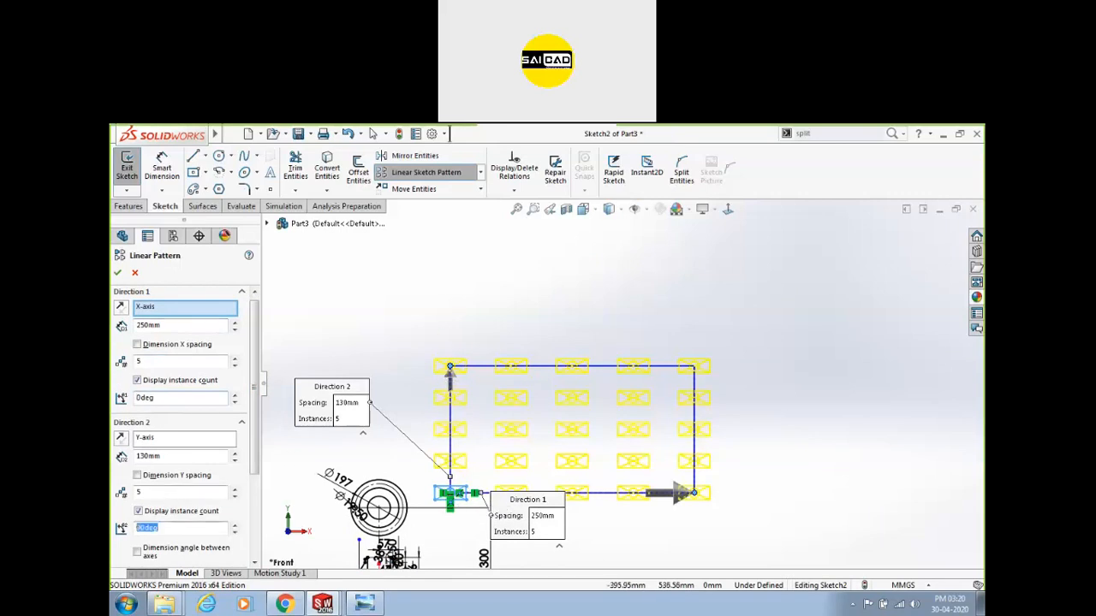
pyautogui.write('135')
pyautogui.press('Return')
pyautogui.scroll(-2, 598, 353)
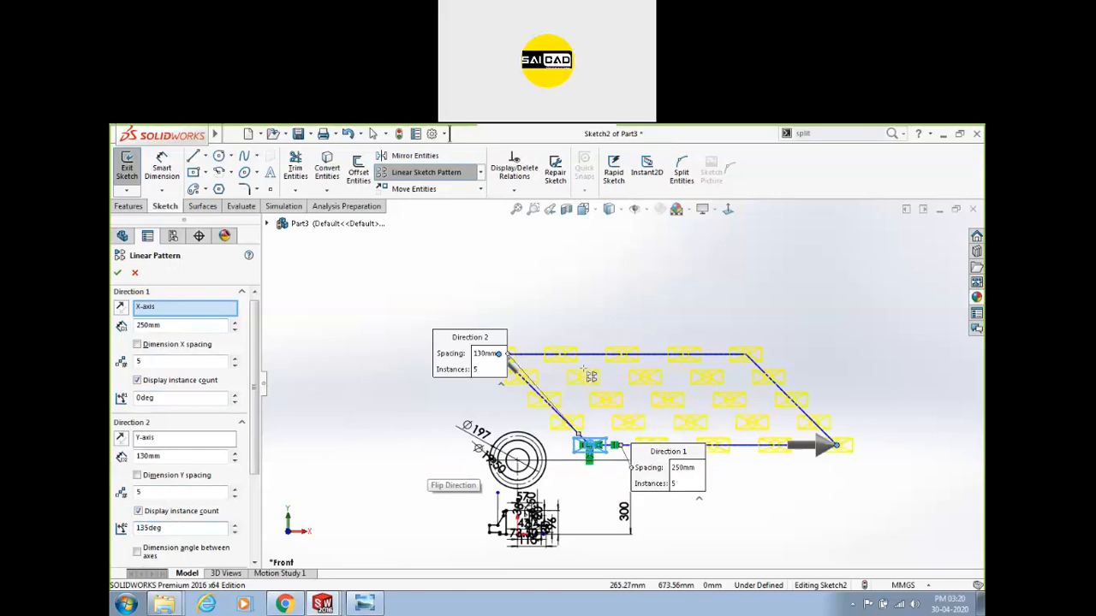
pyautogui.moveTo(469, 354); pyautogui.dragTo(368, 320)
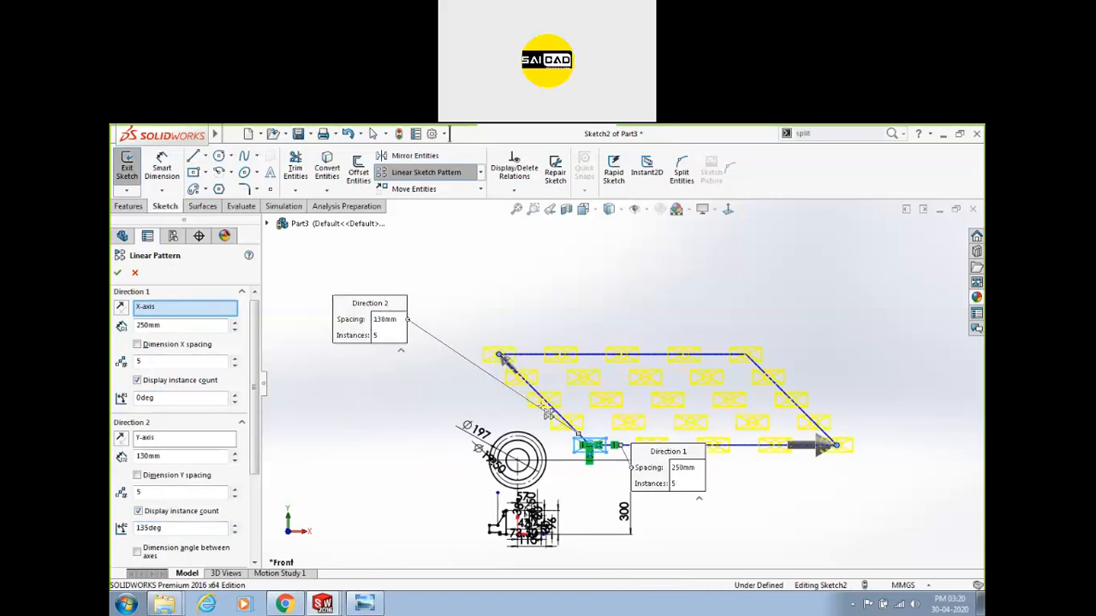
pyautogui.moveTo(656, 470); pyautogui.dragTo(738, 534)
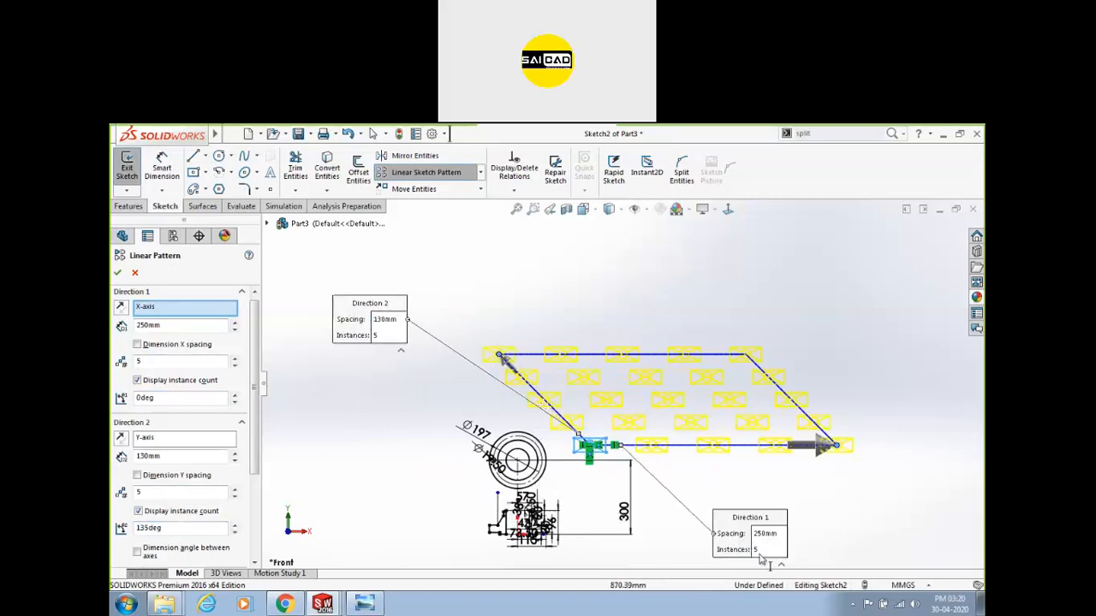
pyautogui.click(377, 337)
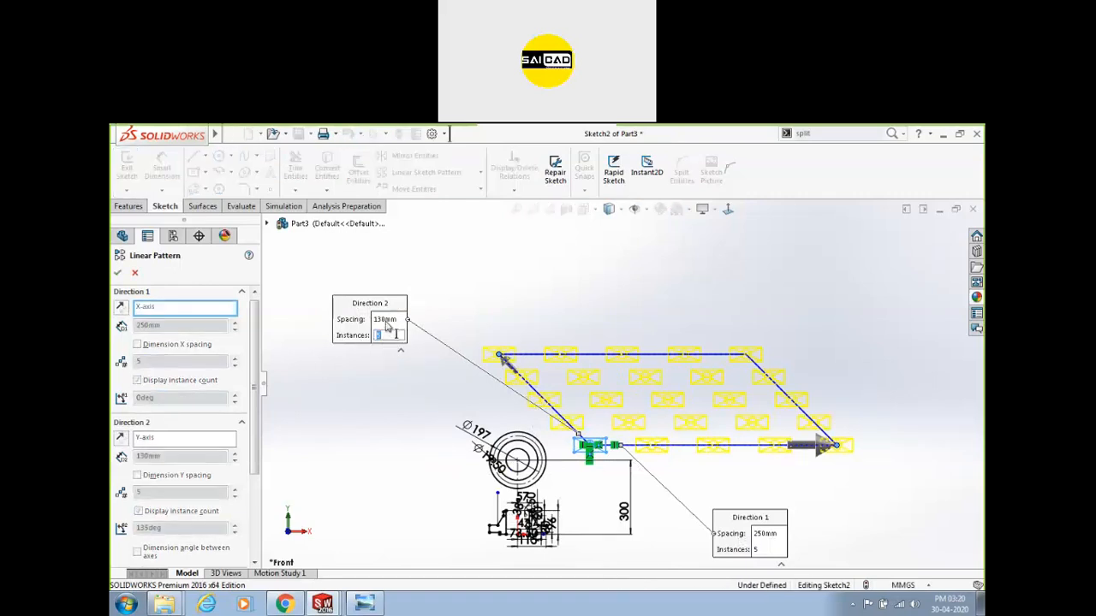
pyautogui.press('Return')
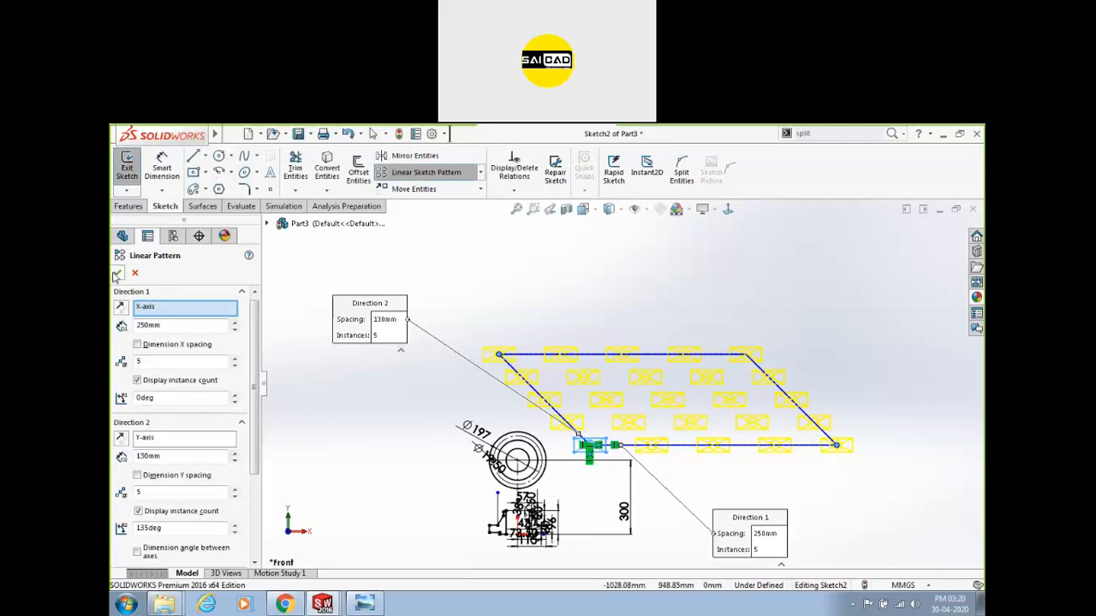
pyautogui.doubleClick(188, 527)
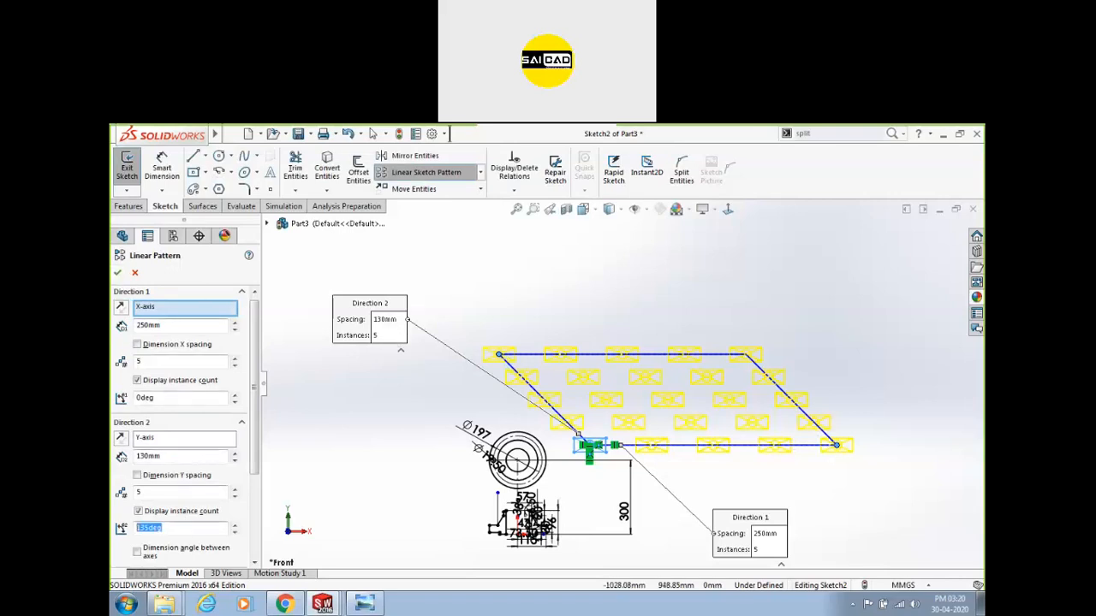
pyautogui.write('90')
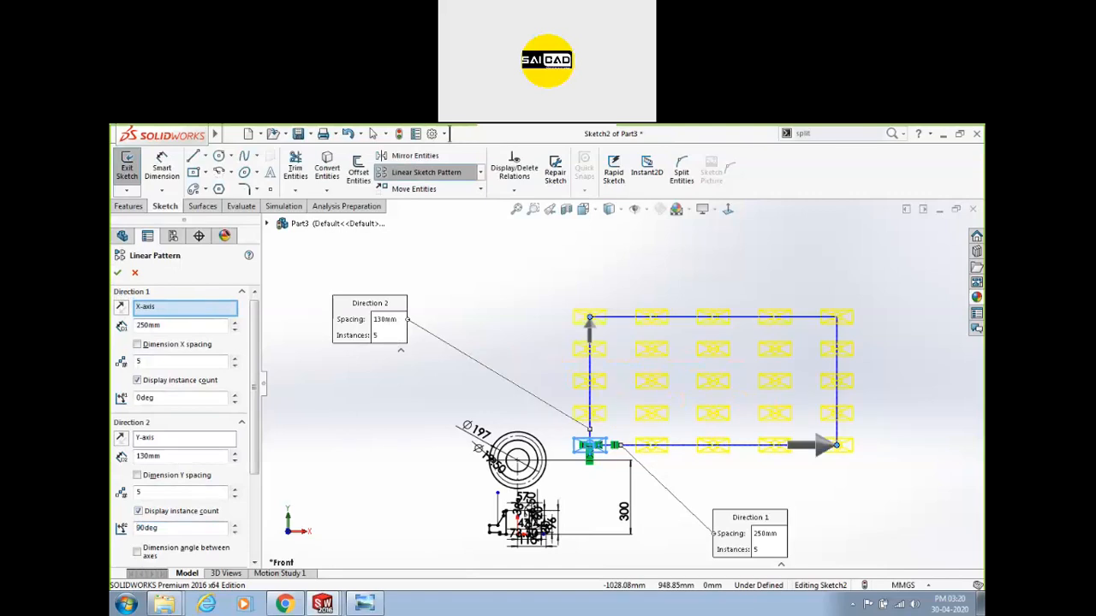
pyautogui.click(117, 273)
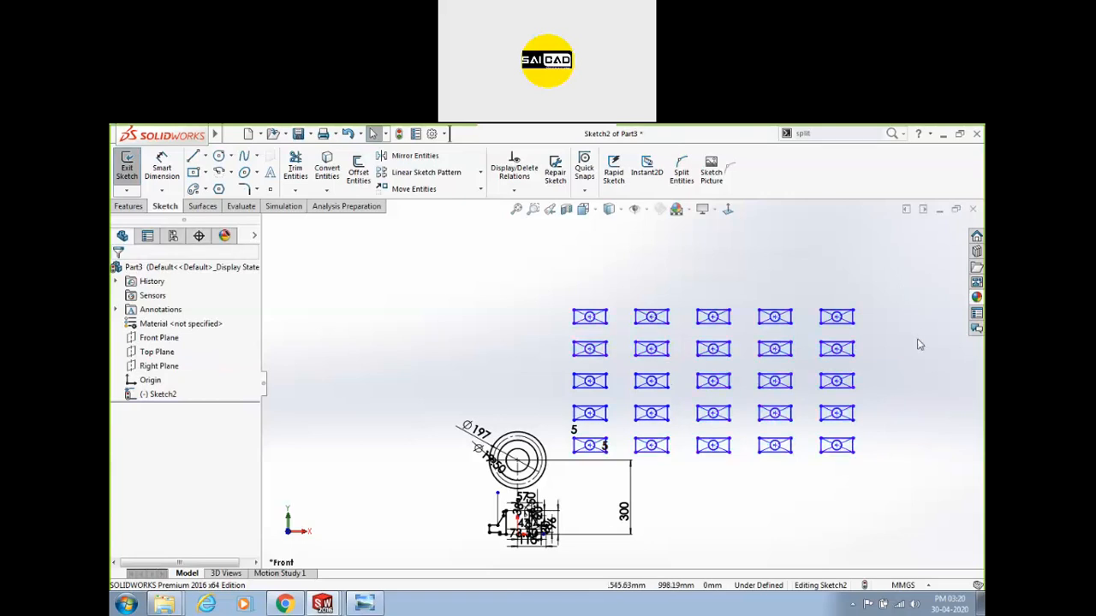
# Undo the rectangle grid pattern and leftover shapes.
pyautogui.hotkey('ctrl', 'z')
pyautogui.hotkey('ctrl', 'z')
pyautogui.hotkey('ctrl', 'z')
pyautogui.hotkey('ctrl', 'z')
pyautogui.hotkey('ctrl', 'z')
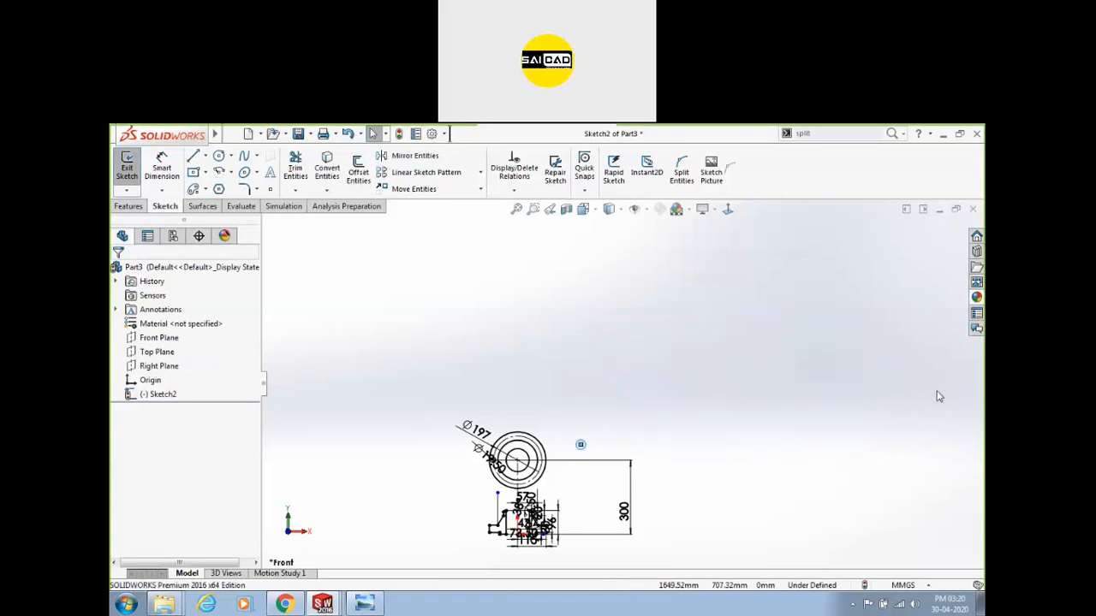
pyautogui.press('Escape')
pyautogui.scroll(-2, 519, 466)
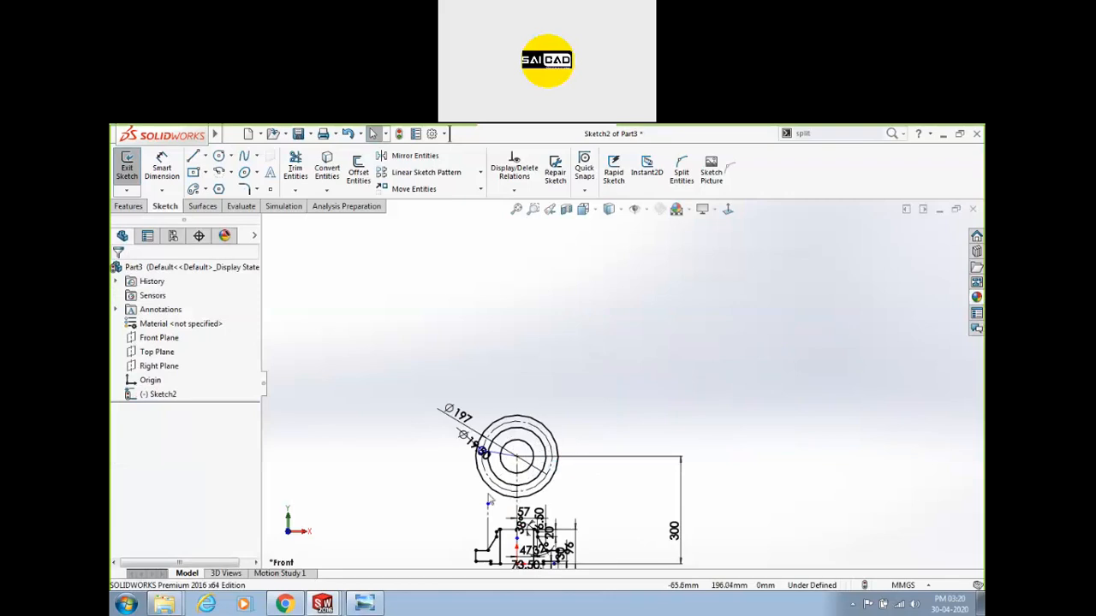
pyautogui.scroll(-4, 454, 502)
pyautogui.click(480, 172)
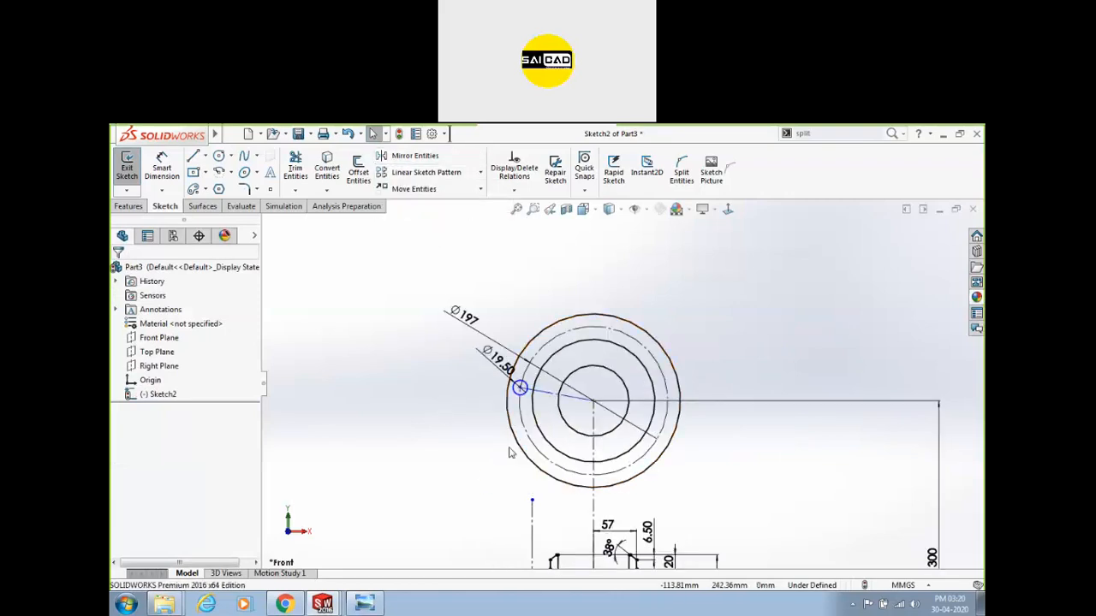
pyautogui.scroll(-1, 552, 396)
# Make the construction line horizontal and select the Ø19.50 bolt-hole circle.
pyautogui.click(553, 396)
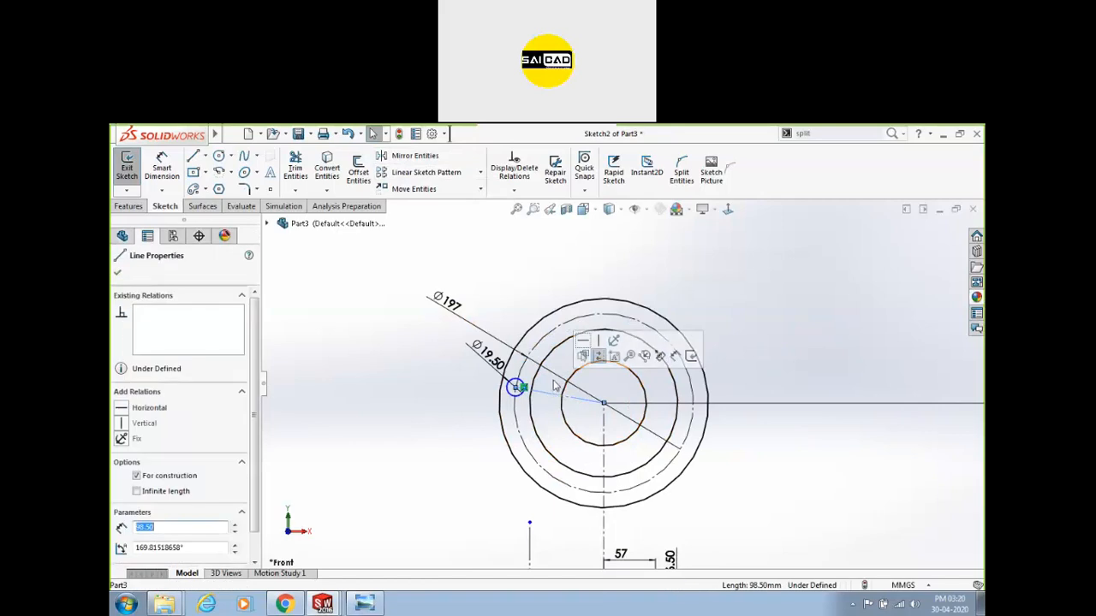
pyautogui.click(583, 340)
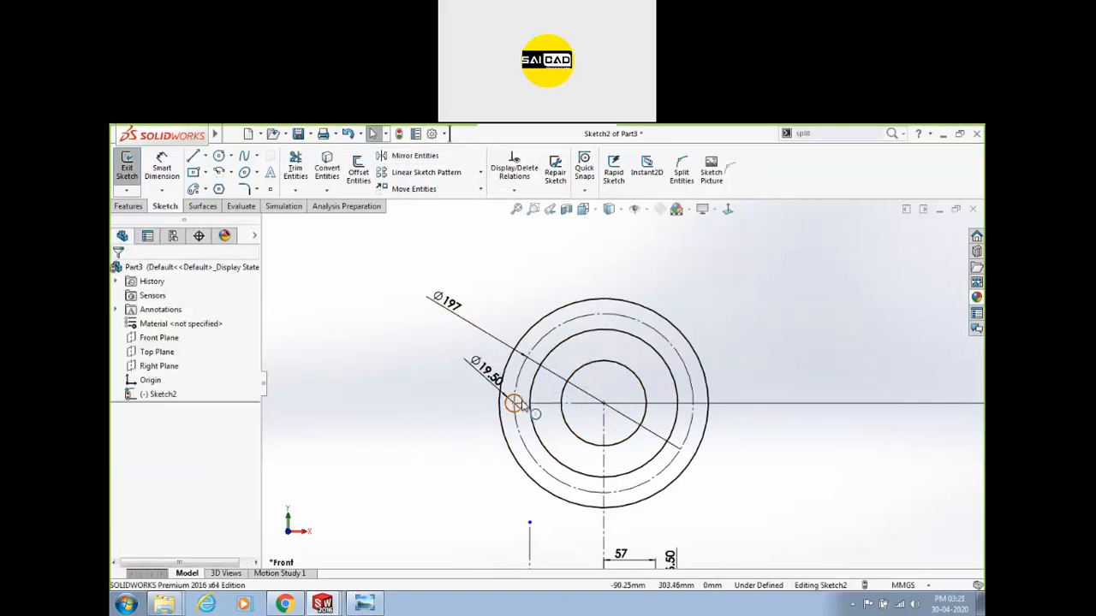
pyautogui.click(515, 403)
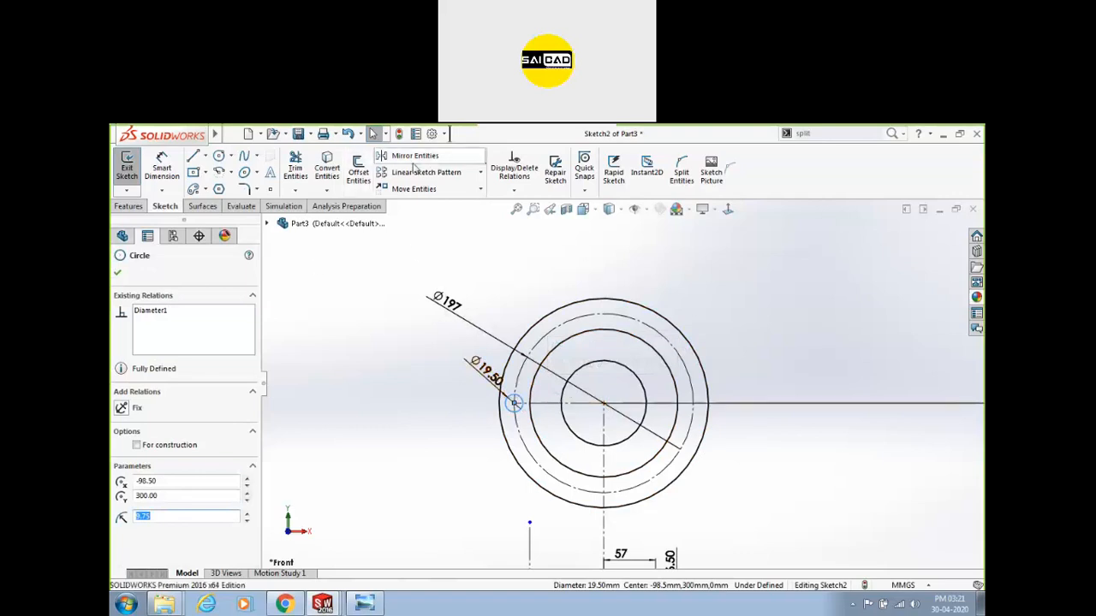
pyautogui.click(480, 172)
# Start a circular sketch pattern of the hole centred on the flange centre point.
pyautogui.click(433, 204)
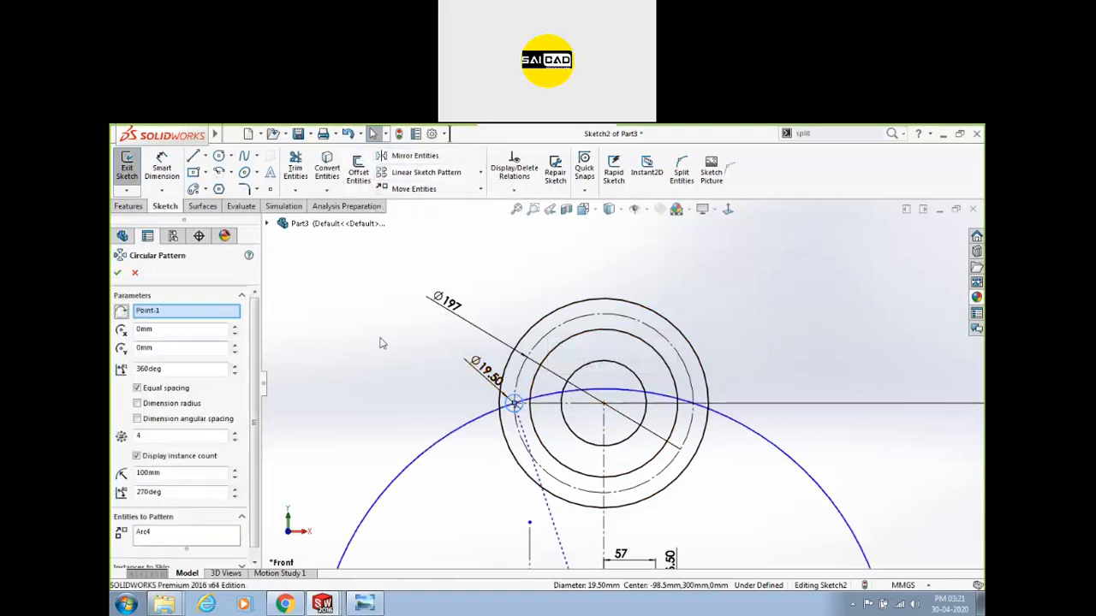
pyautogui.scroll(3, 447, 322)
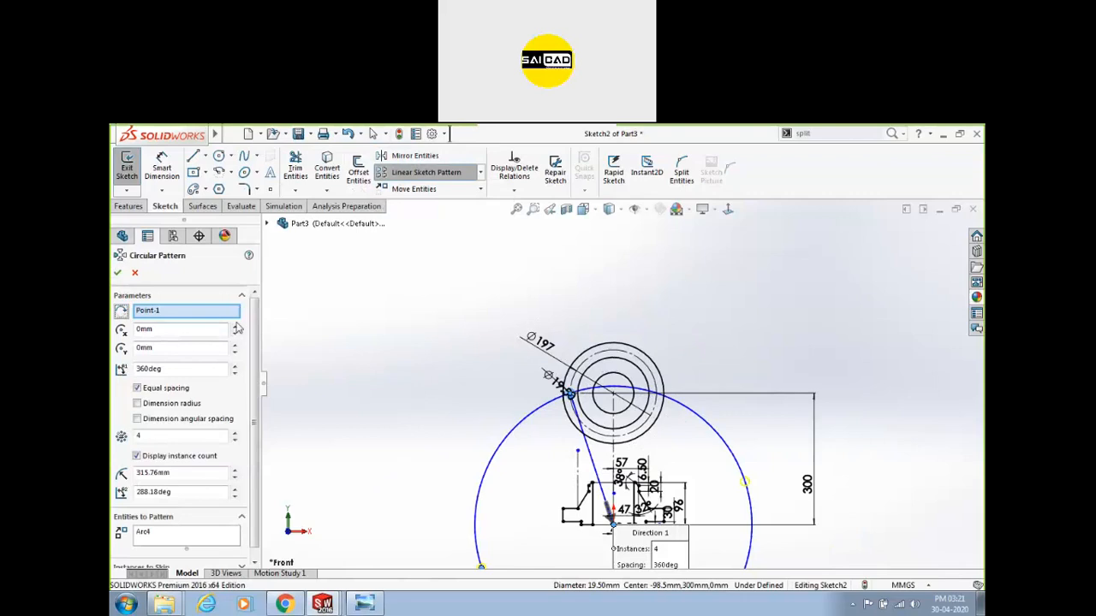
pyautogui.scroll(2, 450, 341)
pyautogui.scroll(-2, 614, 420)
pyautogui.scroll(-2, 597, 414)
pyautogui.scroll(1, 599, 412)
pyautogui.scroll(-1, 663, 252)
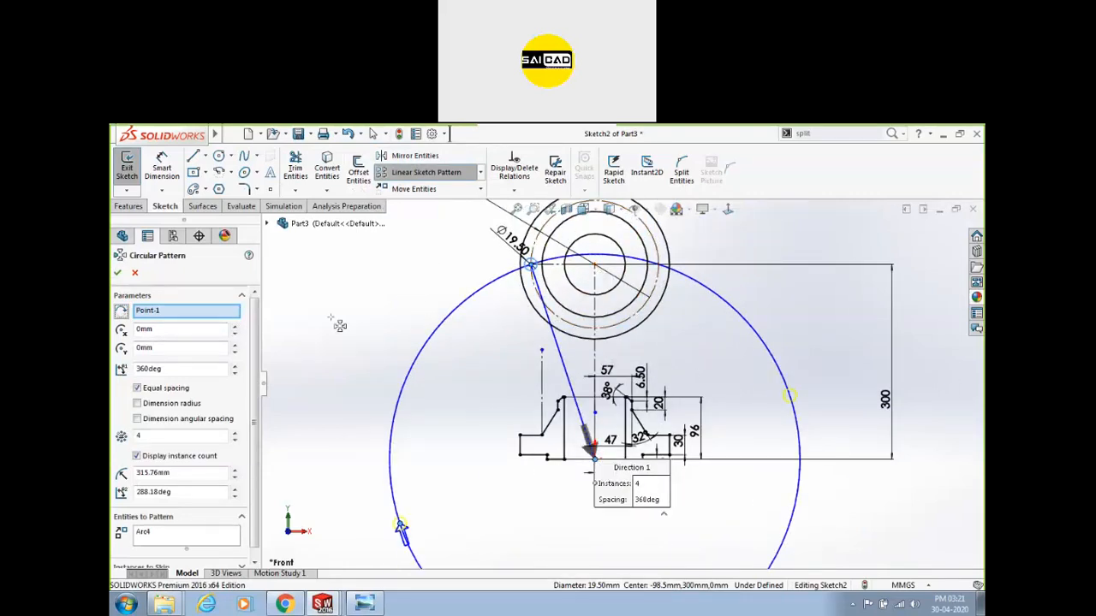
pyautogui.click(147, 311)
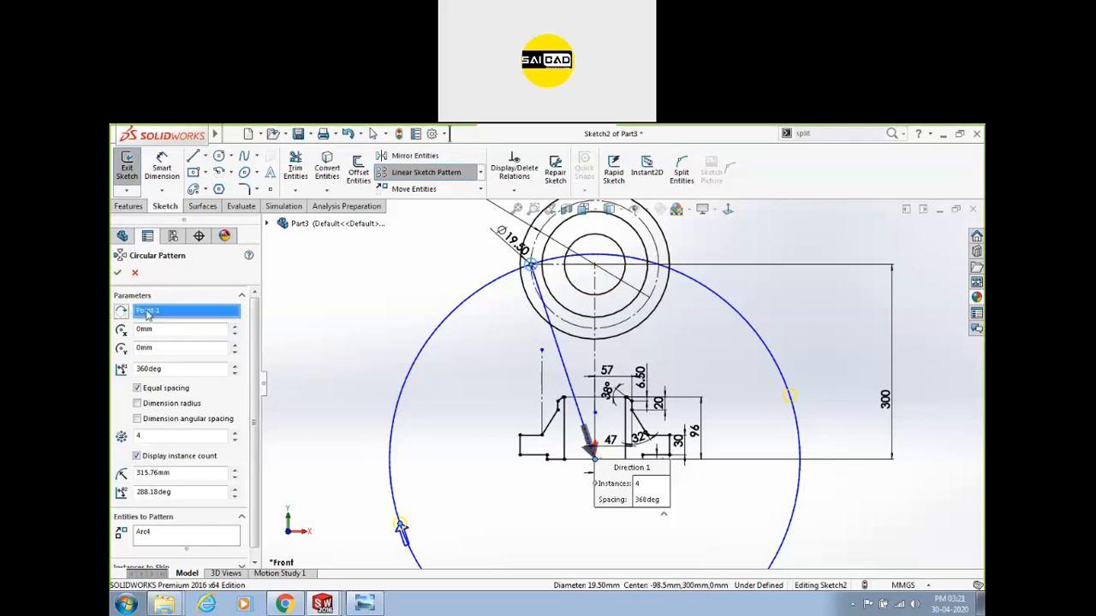
pyautogui.click(595, 267)
pyautogui.scroll(-5, 525, 384)
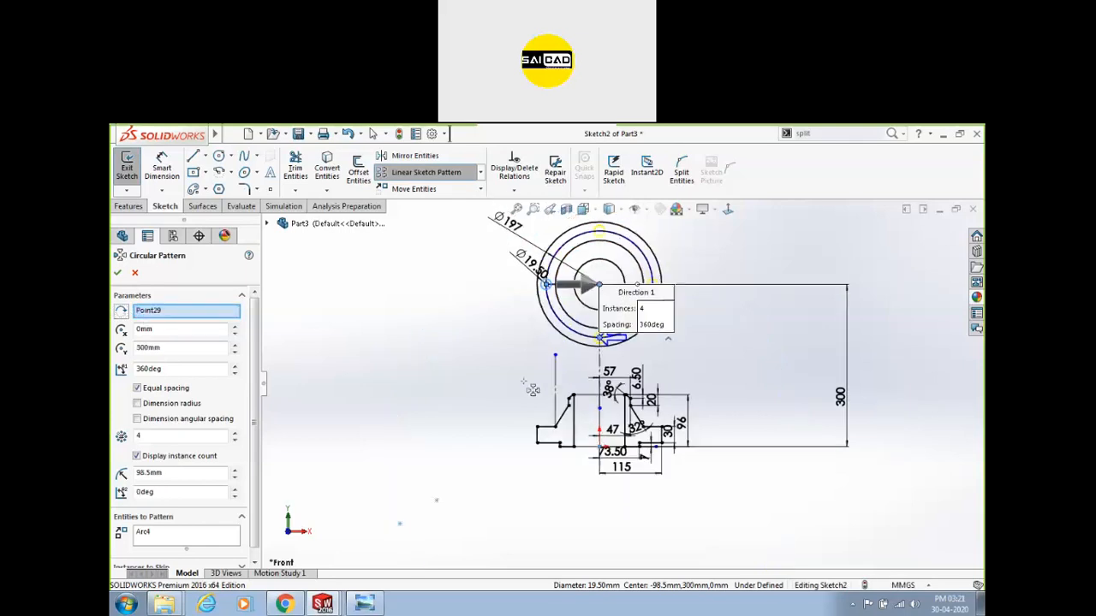
pyautogui.moveTo(609, 402); pyautogui.dragTo(335, 514)
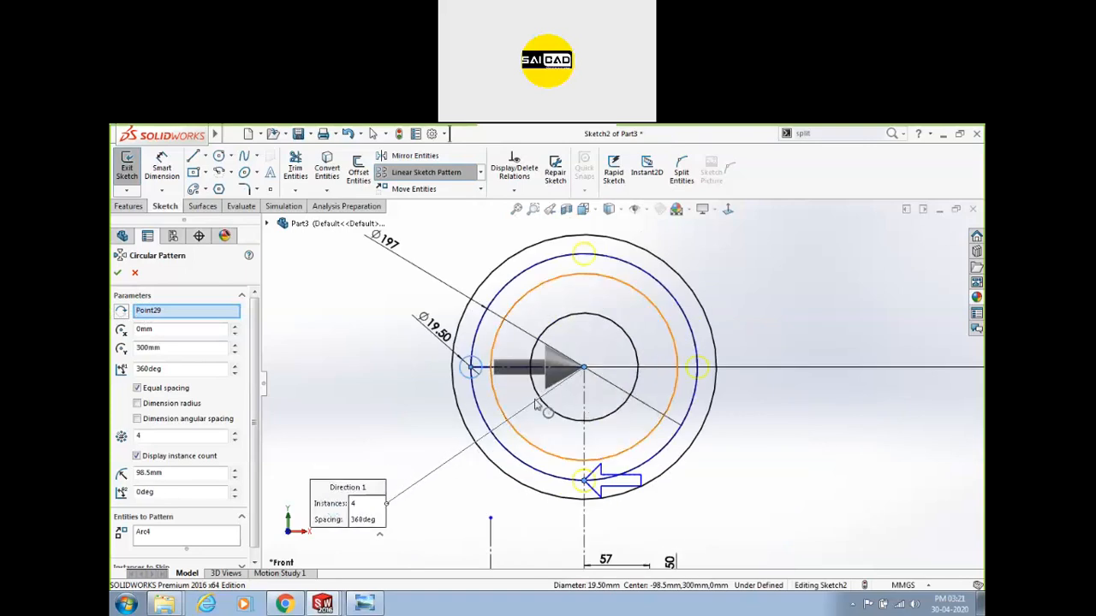
pyautogui.click(159, 315)
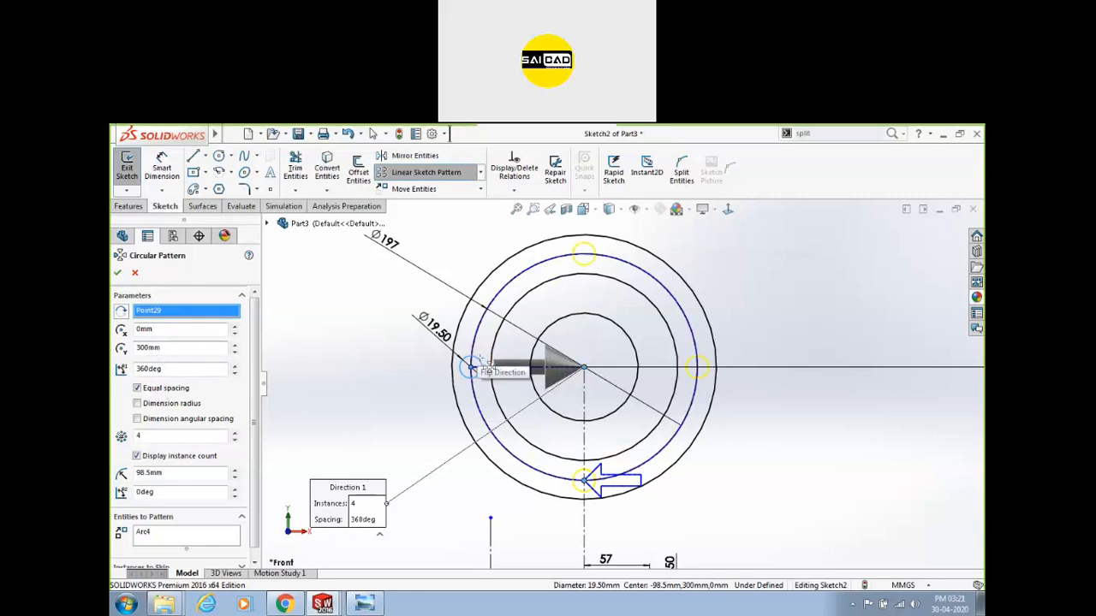
# Set the pattern to 6 instances with equal spacing over 360°.
pyautogui.doubleClick(144, 436)
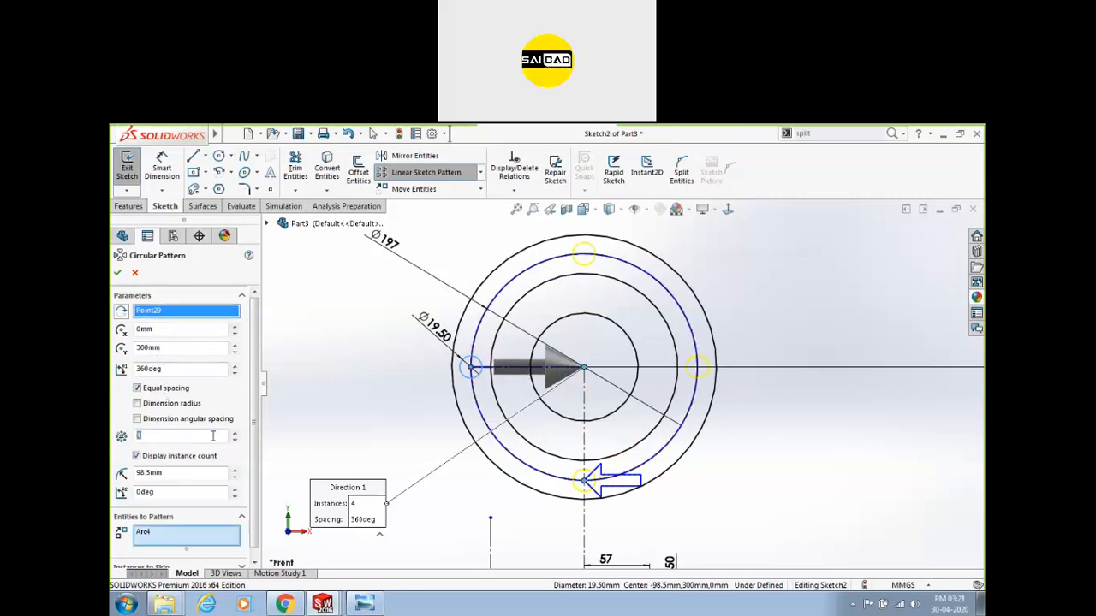
pyautogui.click(235, 434)
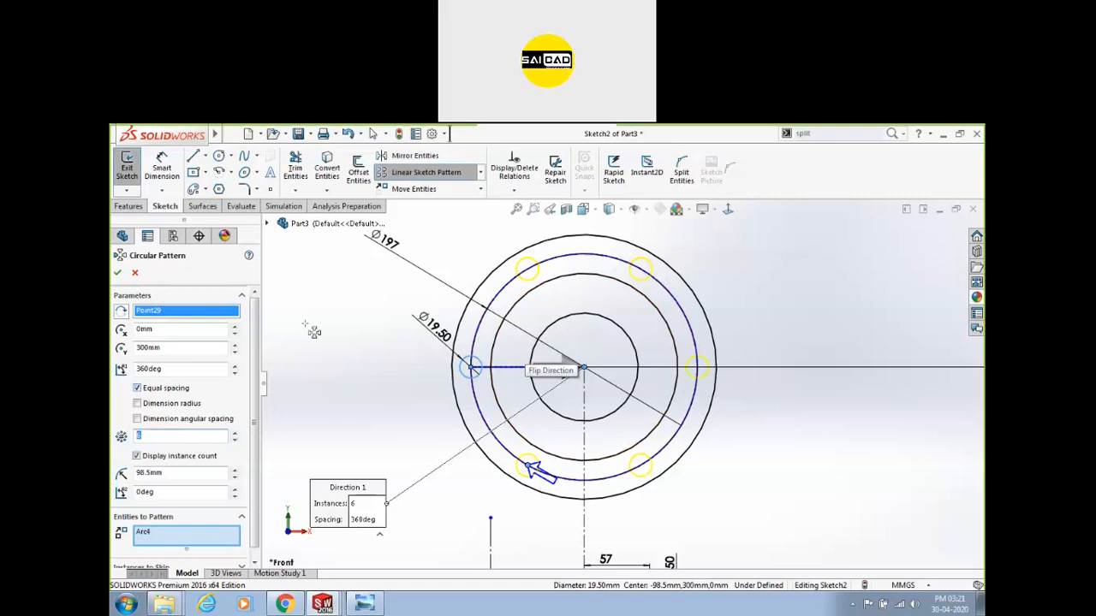
pyautogui.click(137, 389)
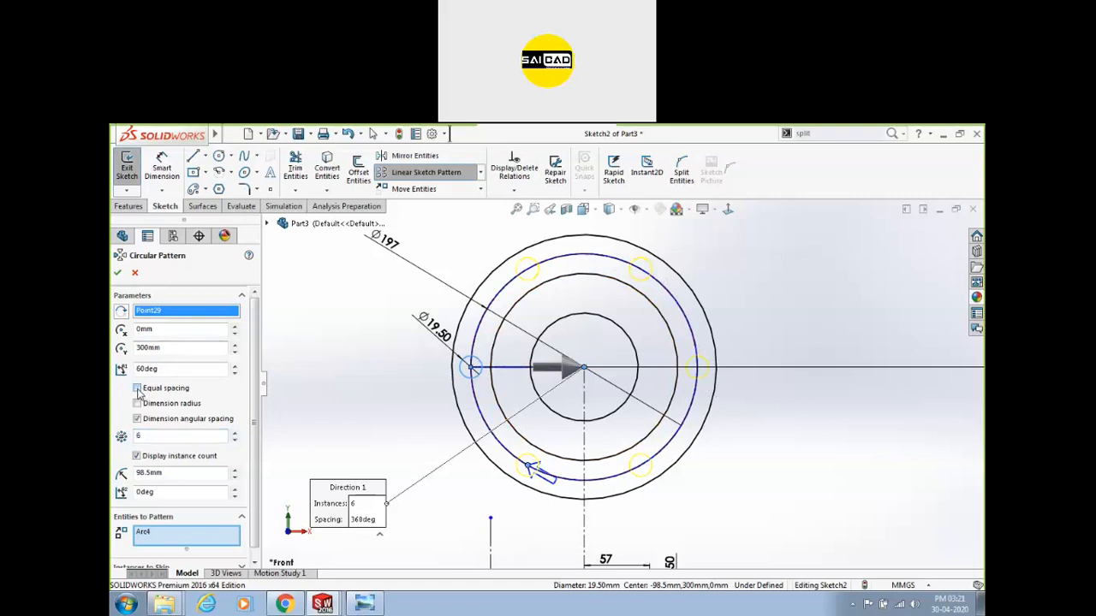
pyautogui.moveTo(168, 369); pyautogui.dragTo(135, 369)
pyautogui.write('50')
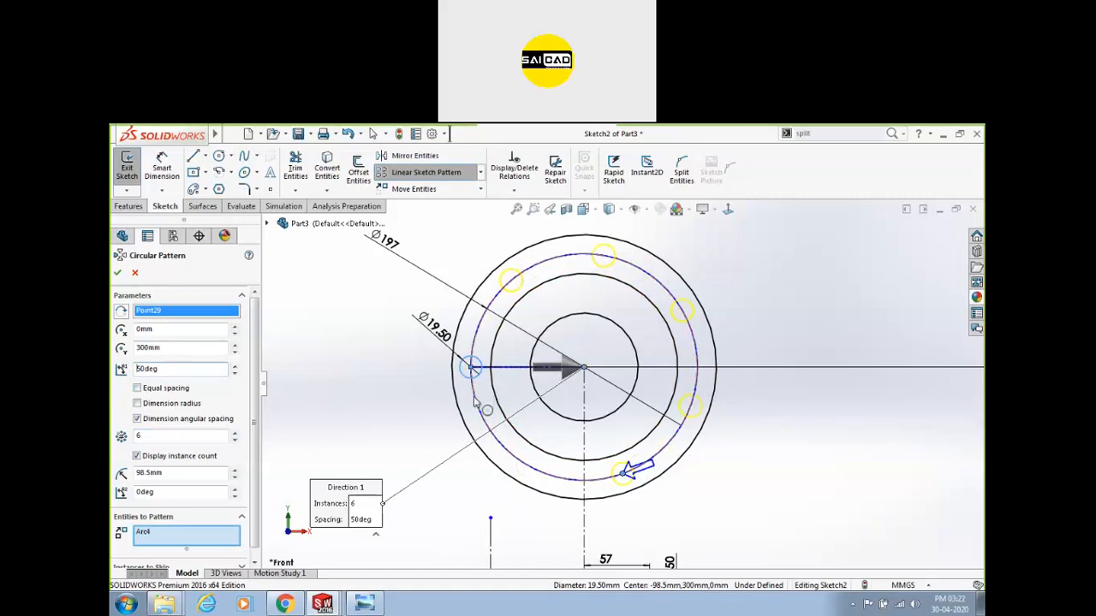
pyautogui.click(121, 311)
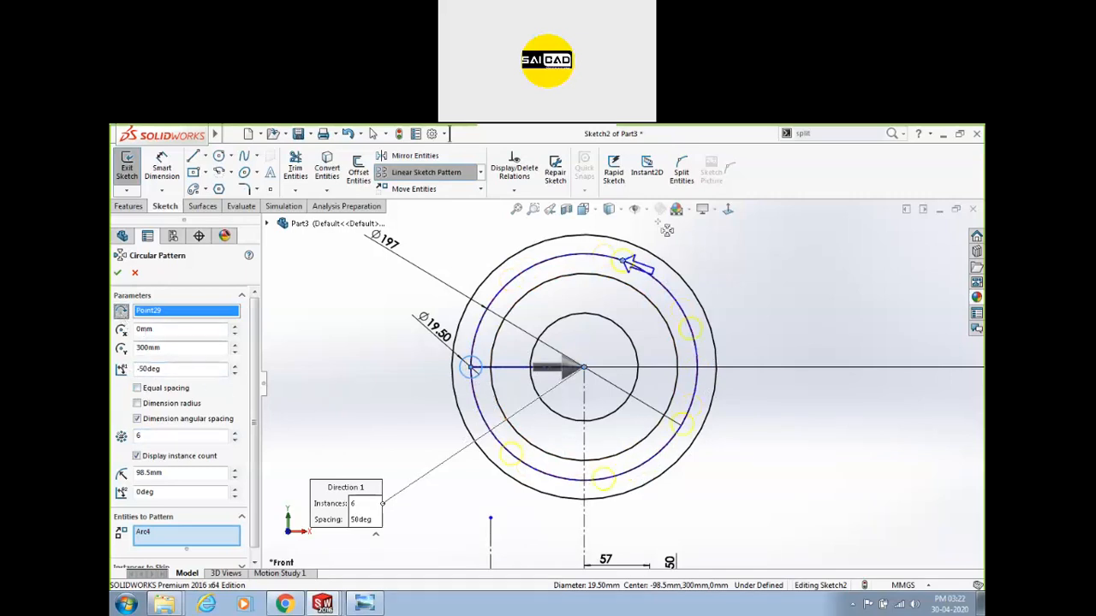
pyautogui.click(169, 390)
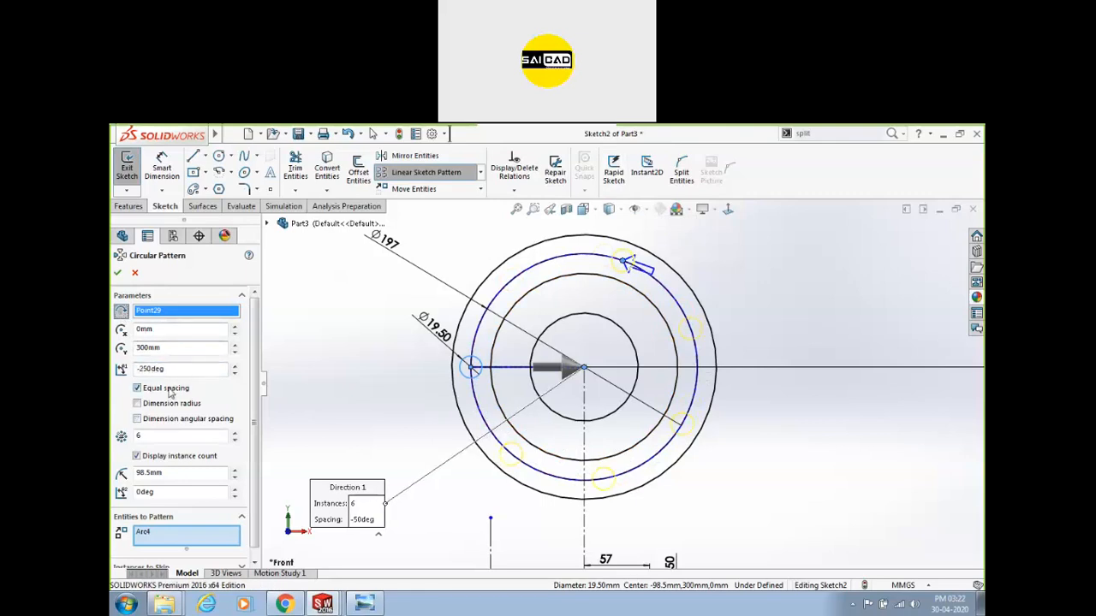
pyautogui.doubleClick(176, 368)
pyautogui.write('360')
pyautogui.press('Return')
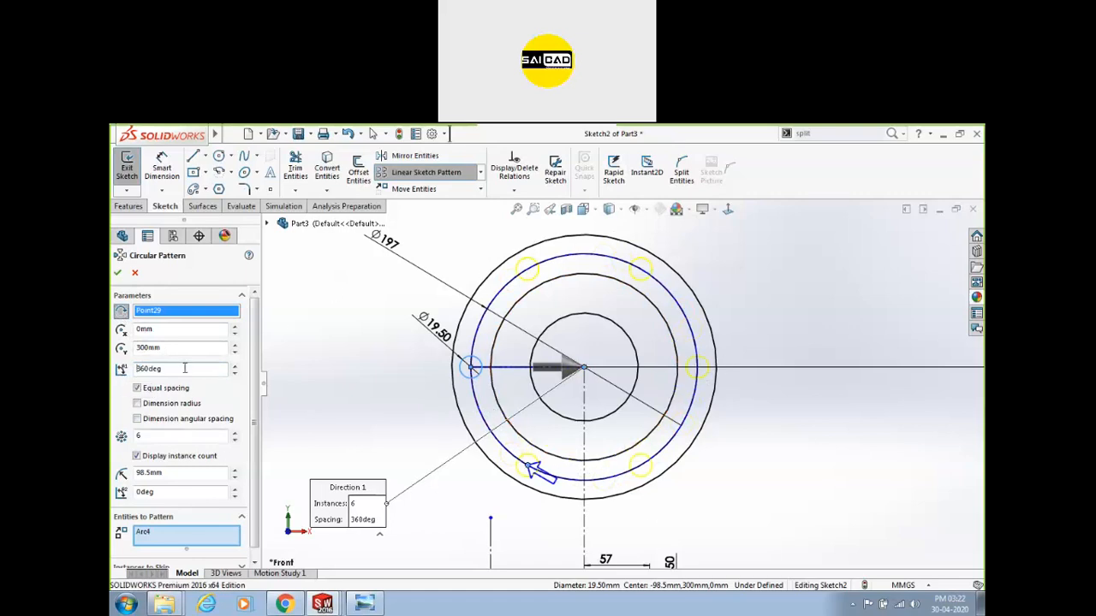
pyautogui.doubleClick(147, 366)
pyautogui.doubleClick(162, 436)
pyautogui.moveTo(253, 440); pyautogui.dragTo(252, 459)
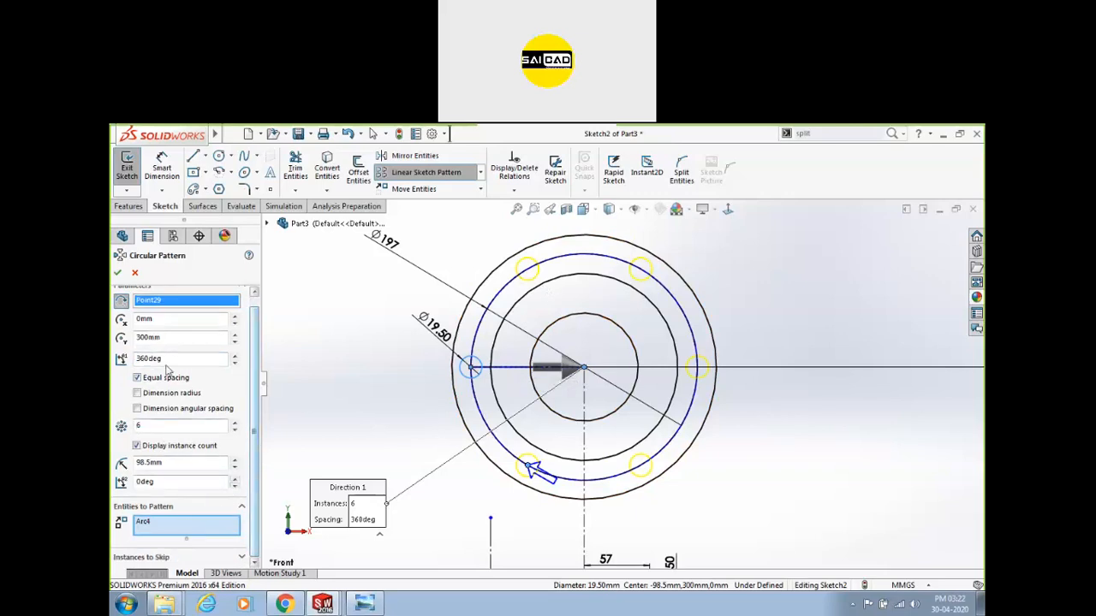
# Apply the six-hole circular pattern and add a Vertical relation between the hole centres.
pyautogui.click(119, 274)
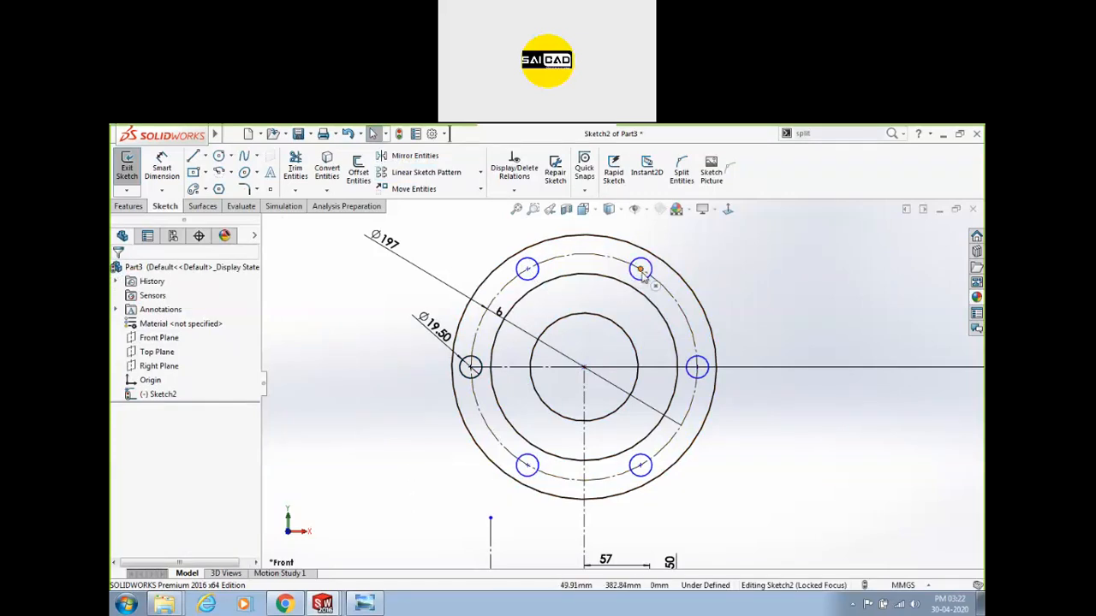
pyautogui.moveTo(640, 270); pyautogui.dragTo(710, 247)
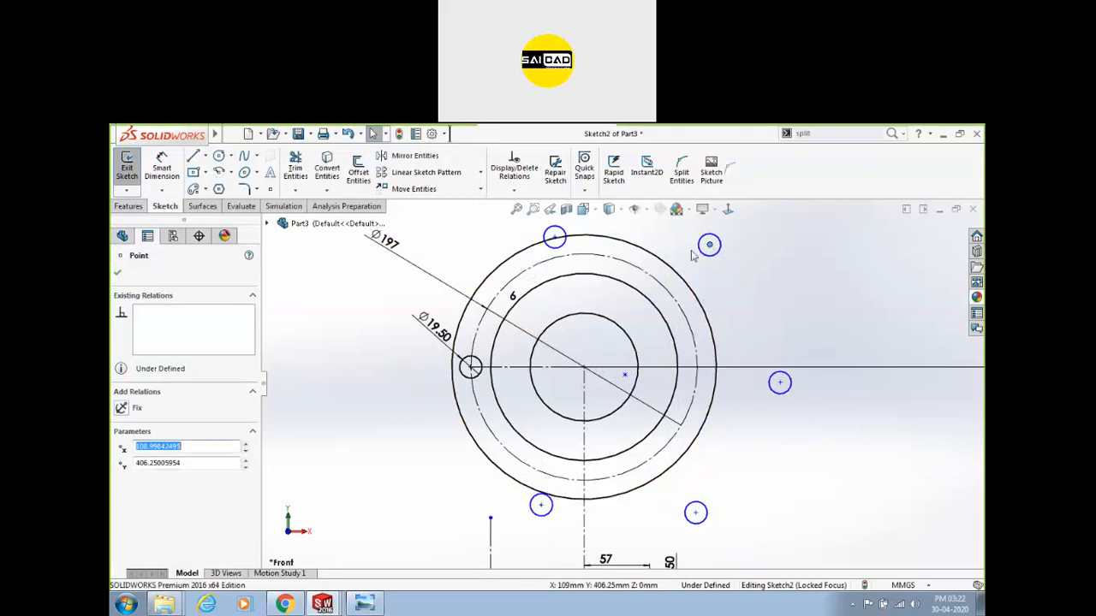
pyautogui.moveTo(624, 379)
pyautogui.mouseDown()
pyautogui.moveTo(587, 377)
pyautogui.moveTo(601, 385)
pyautogui.mouseUp()
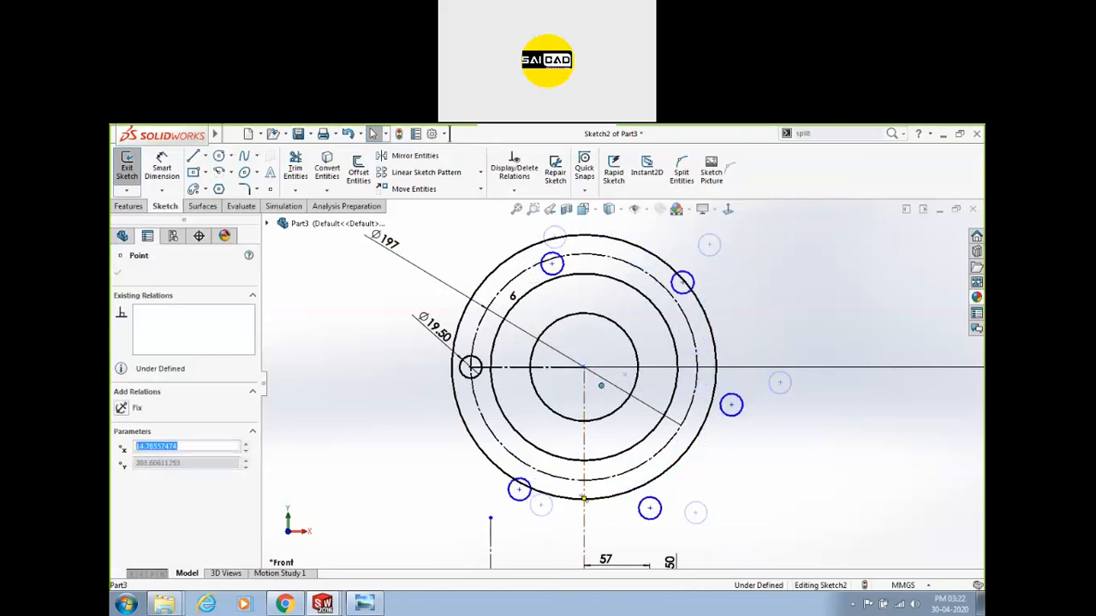
pyautogui.keyDown('ctrl'); pyautogui.click(584, 368); pyautogui.keyUp('ctrl')
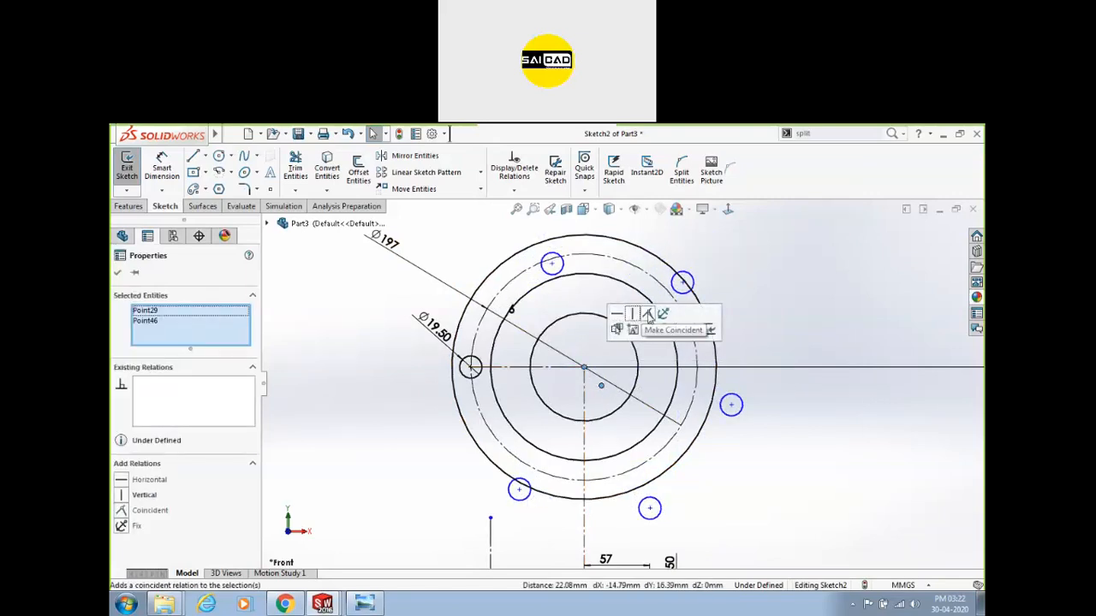
pyautogui.click(631, 315)
pyautogui.click(771, 454)
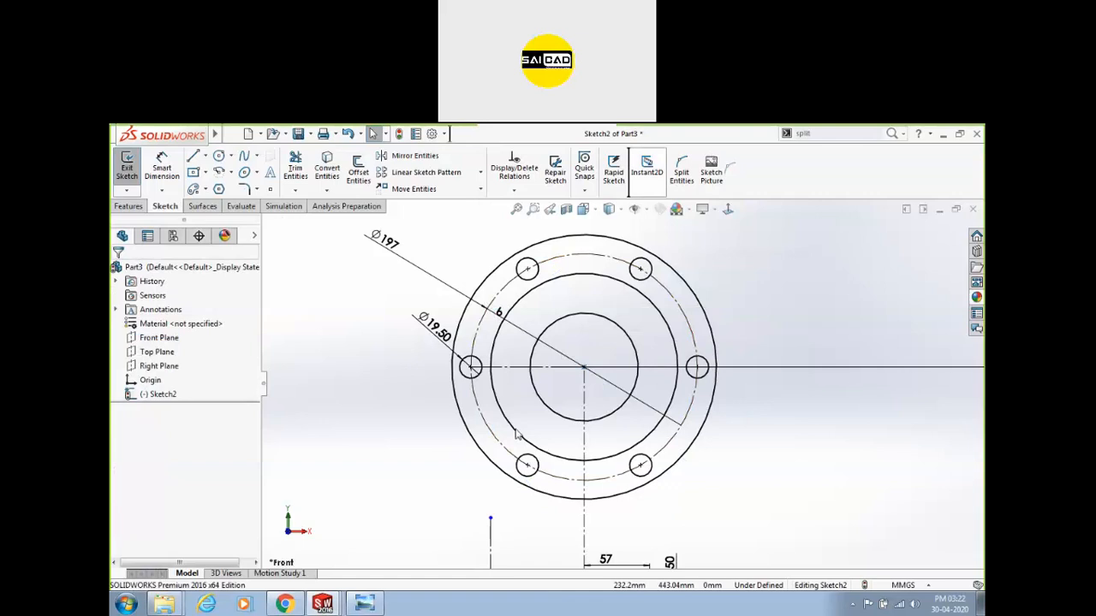
pyautogui.scroll(3, 655, 391)
pyautogui.scroll(-4, 698, 375)
pyautogui.scroll(2, 700, 379)
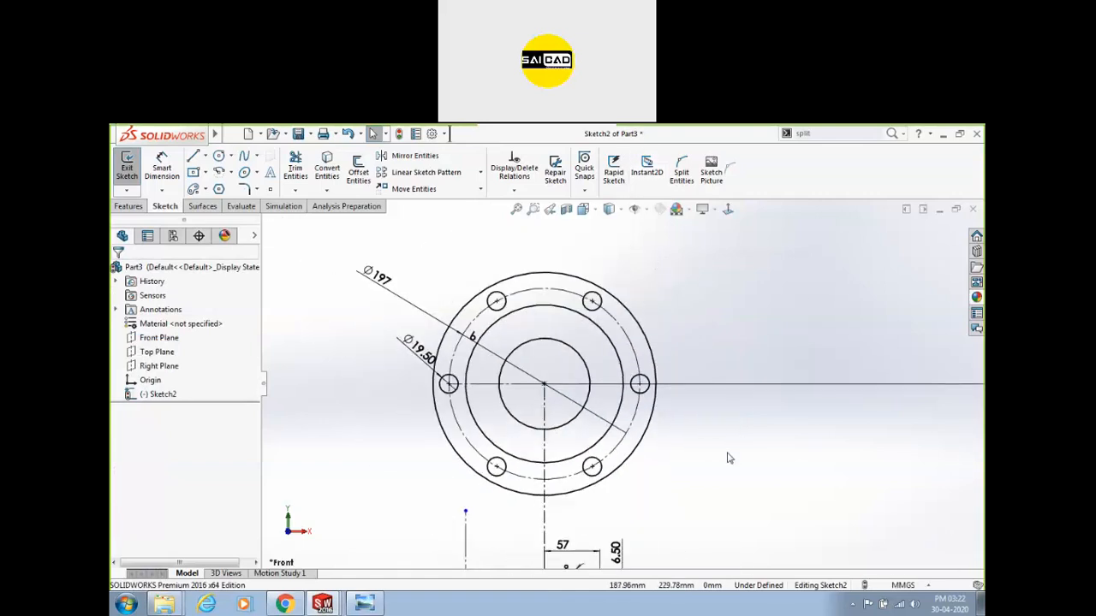
pyautogui.scroll(2, 561, 458)
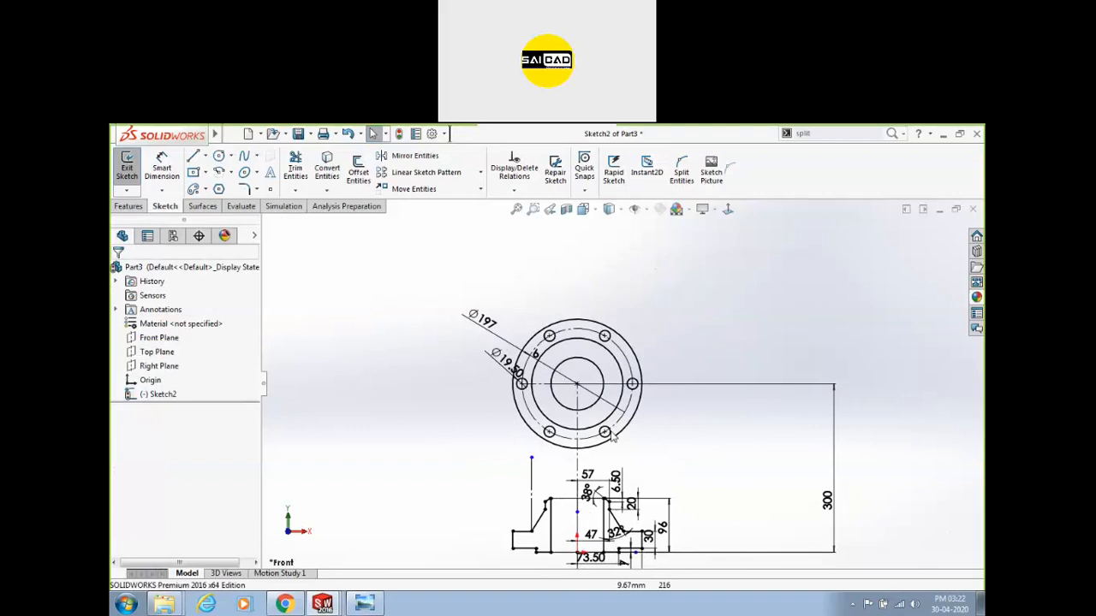
pyautogui.scroll(-2, 638, 420)
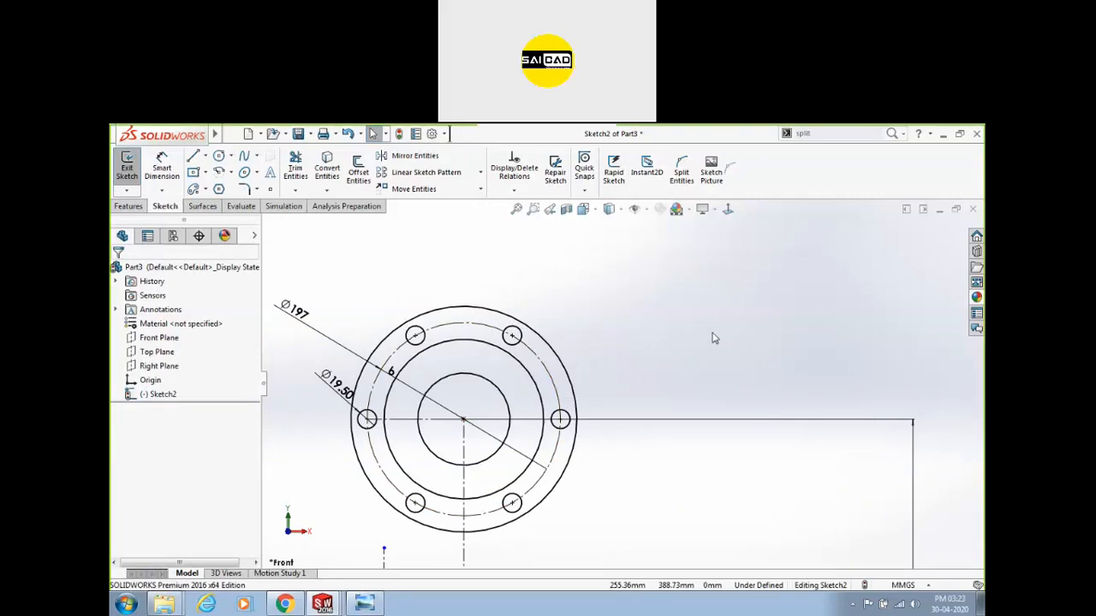
pyautogui.scroll(3, 594, 354)
pyautogui.scroll(-1, 478, 482)
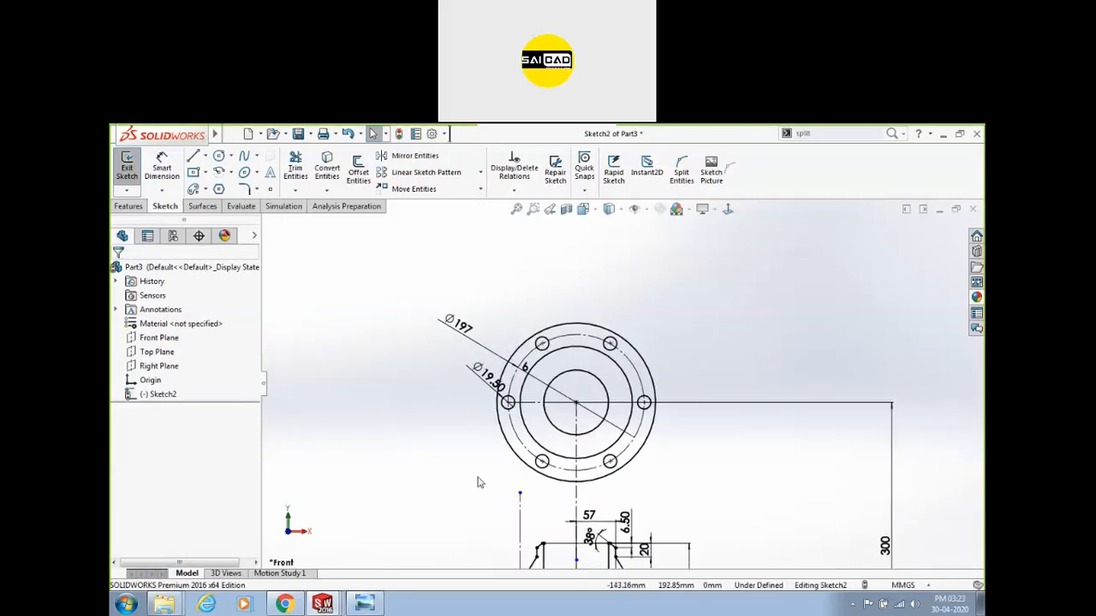
# Maximize Windows Photo Viewer and browse back to the stepped-block exercise drawing.
pyautogui.click(364, 604)
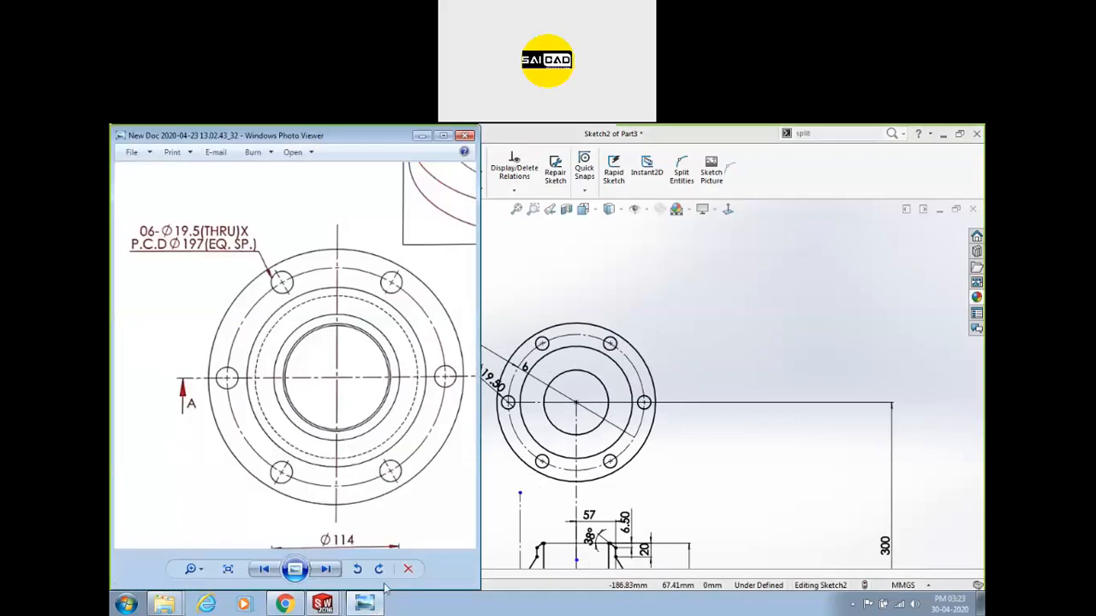
pyautogui.press('super+Up')
pyautogui.press('Left')
pyautogui.press('Left')
pyautogui.press('Left')
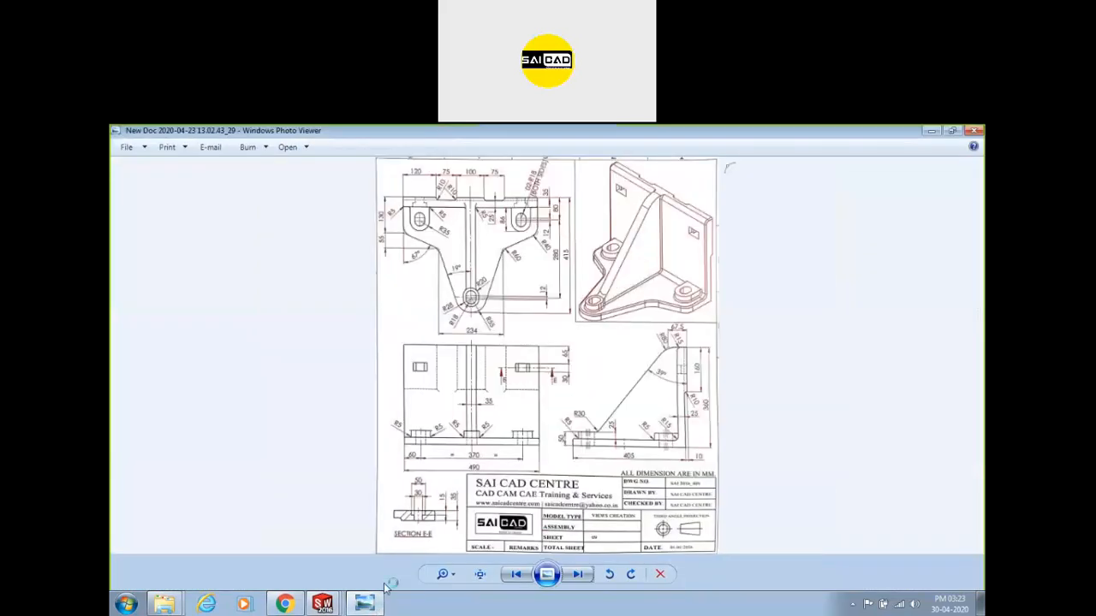
pyautogui.press('Left')
pyautogui.press('Left')
pyautogui.press('Left')
pyautogui.press('Left')
pyautogui.press('Left')
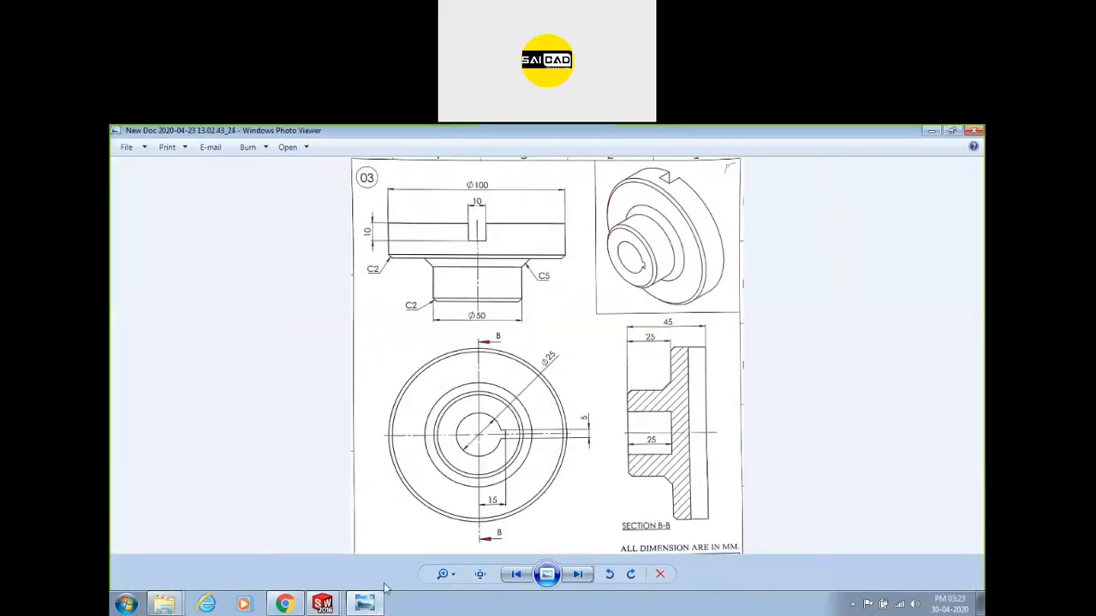
pyautogui.press('Left')
pyautogui.press('Left')
pyautogui.press('Left')
pyautogui.press('Left')
pyautogui.press('Left')
pyautogui.press('Left')
pyautogui.press('Right')
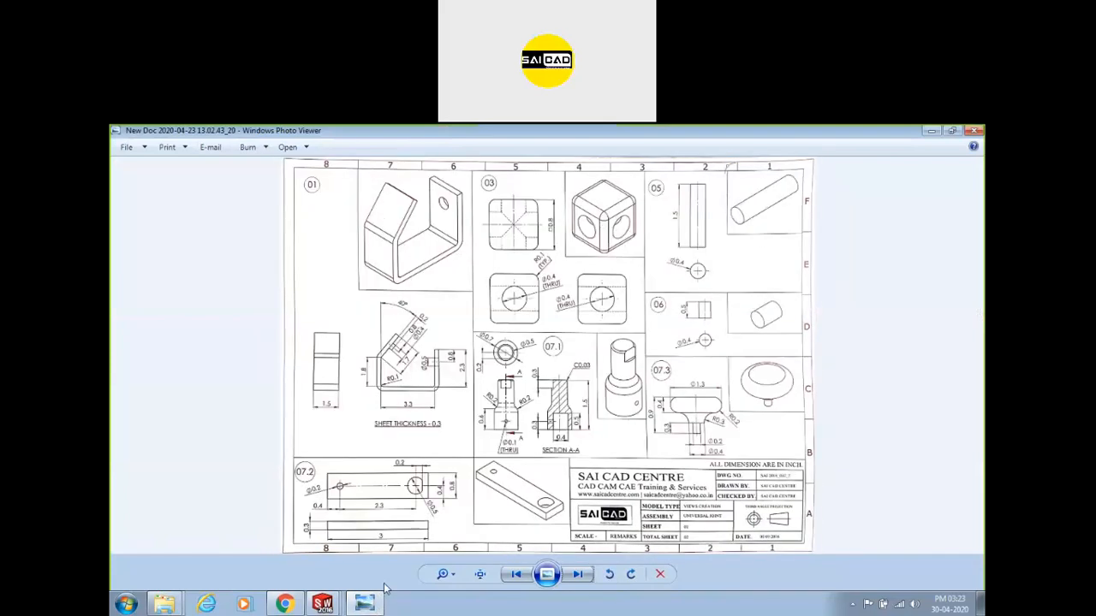
pyautogui.press('Left')
pyautogui.press('Left')
pyautogui.press('Left')
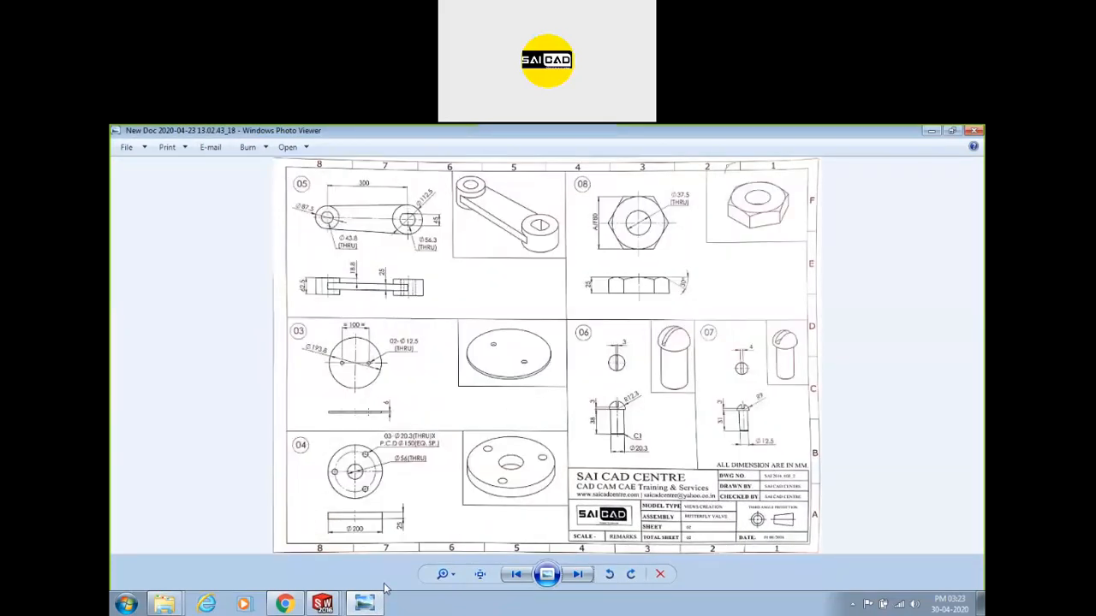
pyautogui.press('Left')
pyautogui.press('Left')
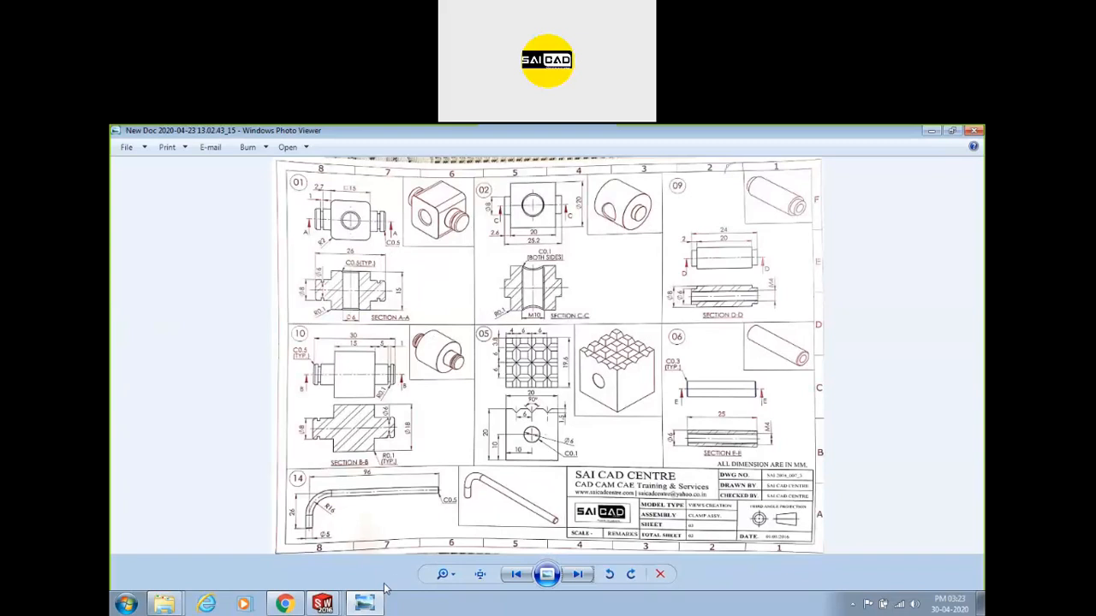
pyautogui.press('Left')
pyautogui.press('Left')
pyautogui.press('Left')
pyautogui.press('Left')
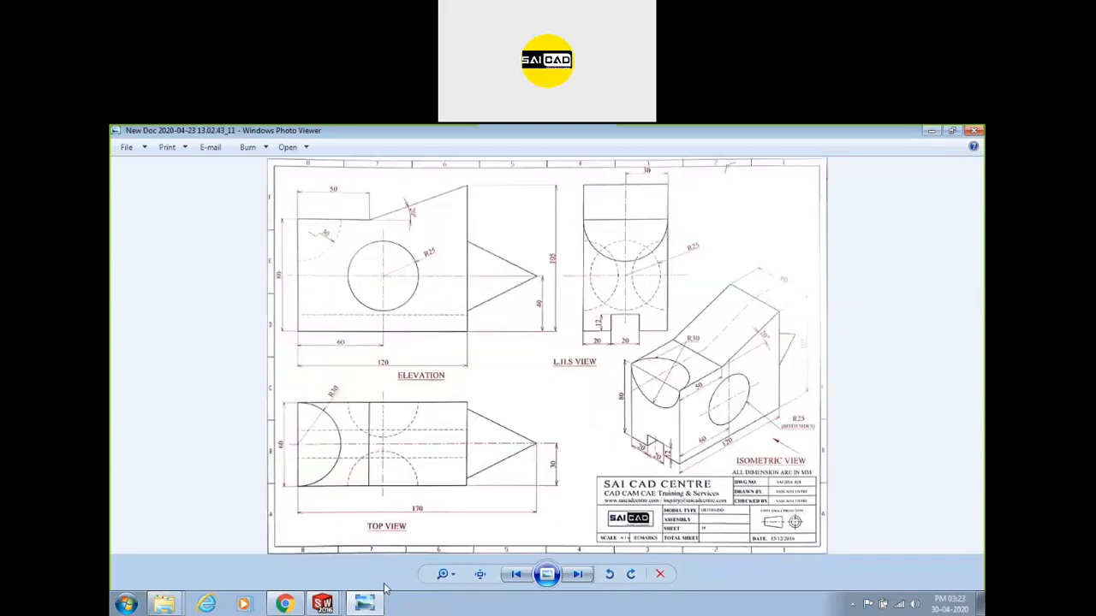
pyautogui.press('Right')
pyautogui.press('Right')
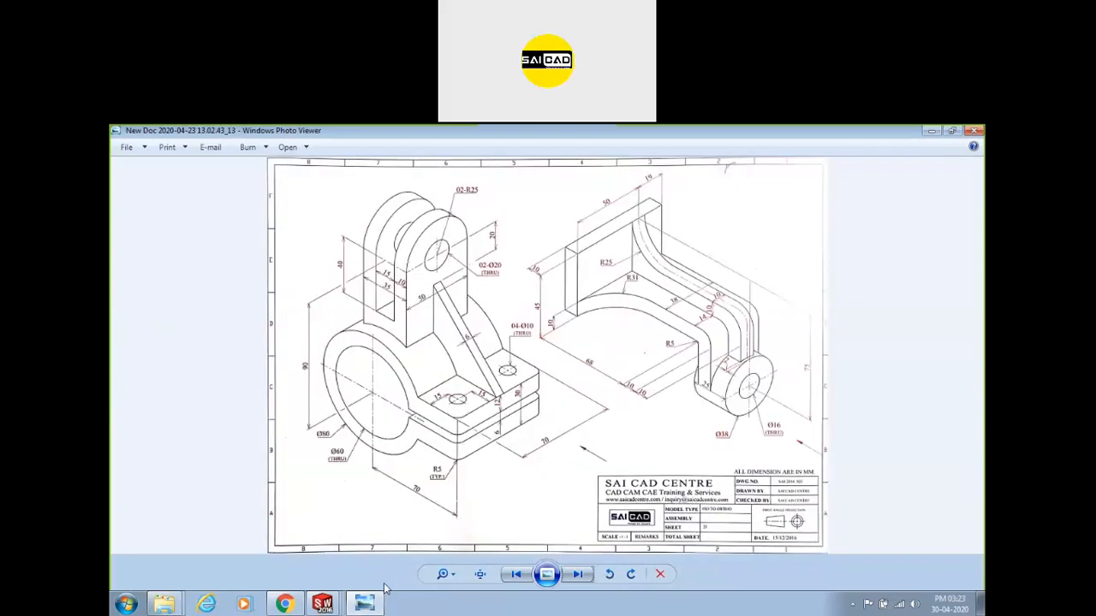
pyautogui.press('Left')
pyautogui.press('Left')
pyautogui.press('Left')
pyautogui.press('Left')
pyautogui.press('Left')
pyautogui.press('Left')
pyautogui.press('Left')
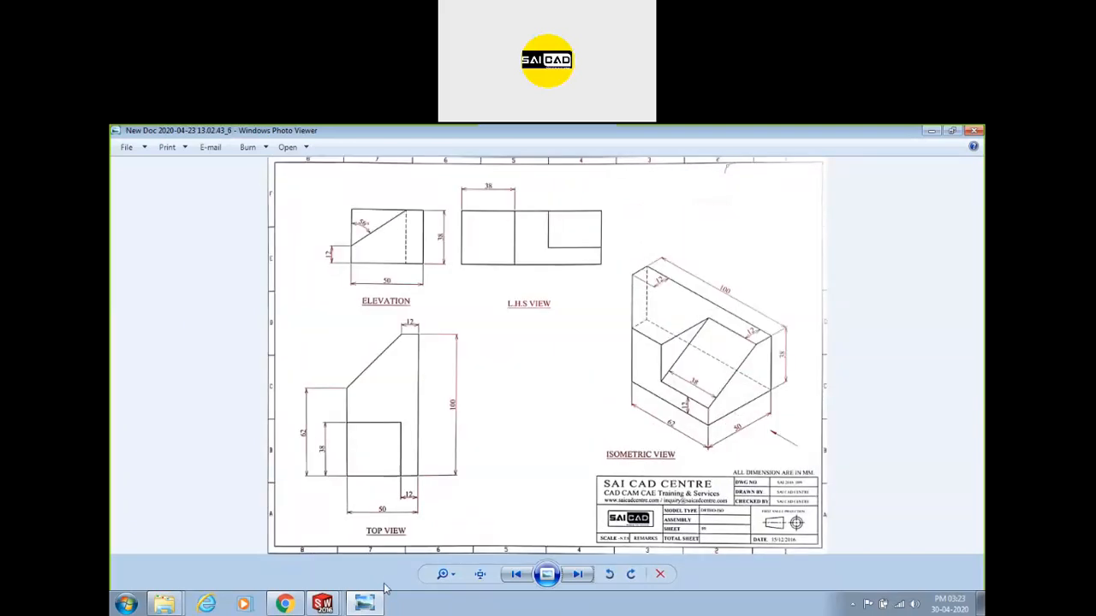
# Zoom into the block's isometric view and snap the viewer to the left half beside SOLIDWORKS.
pyautogui.scroll(3, 794, 337)
pyautogui.moveTo(790, 354)
pyautogui.mouseDown()
pyautogui.moveTo(422, 357)
pyautogui.moveTo(454, 350)
pyautogui.mouseUp()
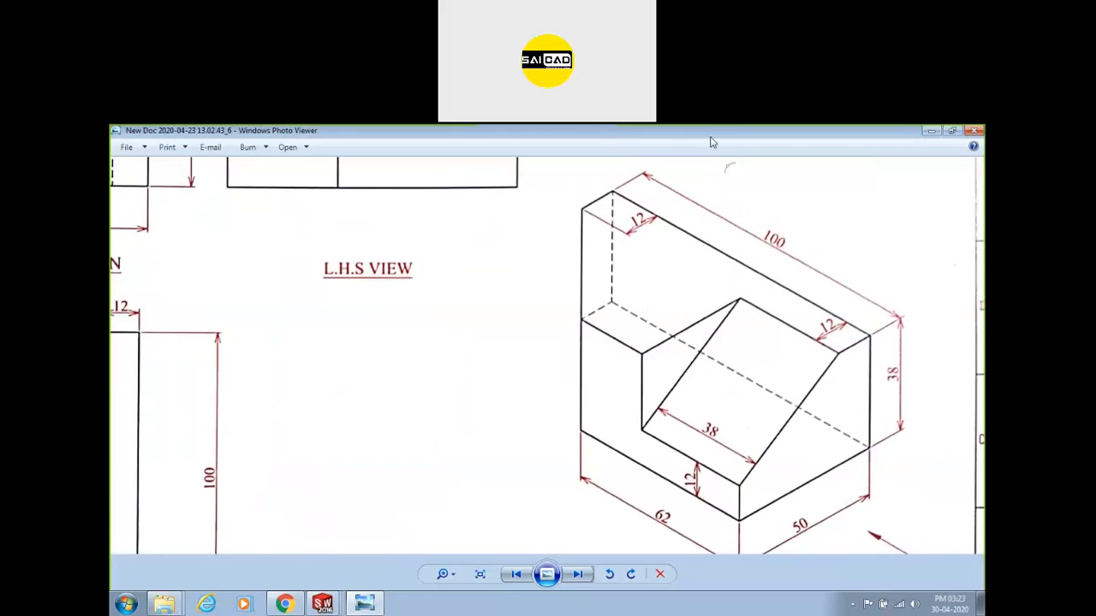
pyautogui.press('super+Left')
pyautogui.moveTo(402, 348); pyautogui.dragTo(113, 357)
pyautogui.moveTo(435, 346)
pyautogui.mouseDown()
pyautogui.moveTo(287, 334)
pyautogui.moveTo(303, 333)
pyautogui.mouseUp()
pyautogui.scroll(-1, 356, 333)
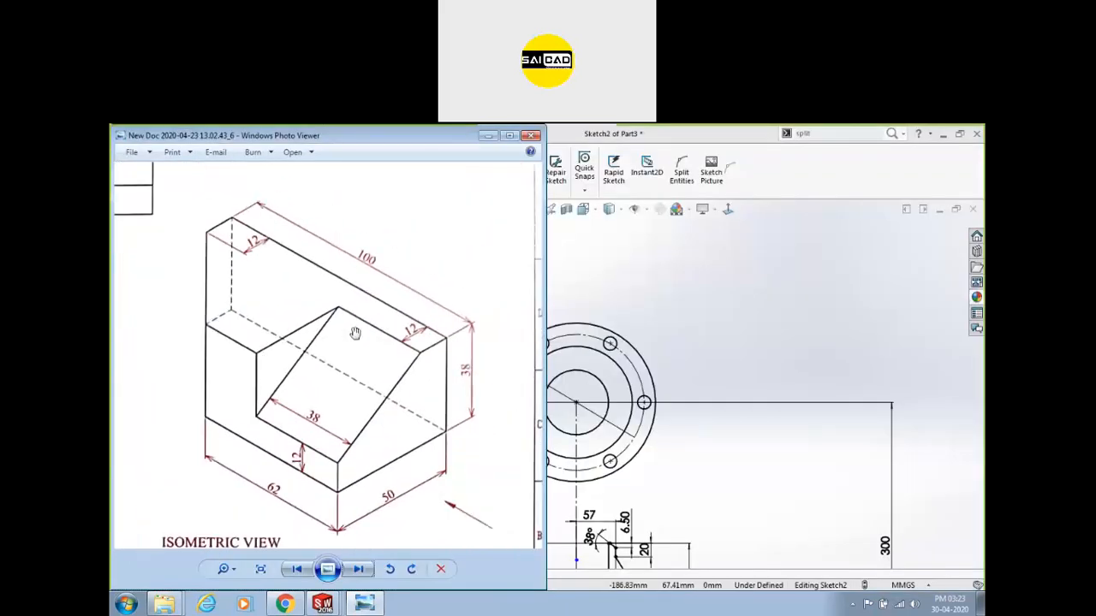
pyautogui.moveTo(394, 377); pyautogui.dragTo(381, 368)
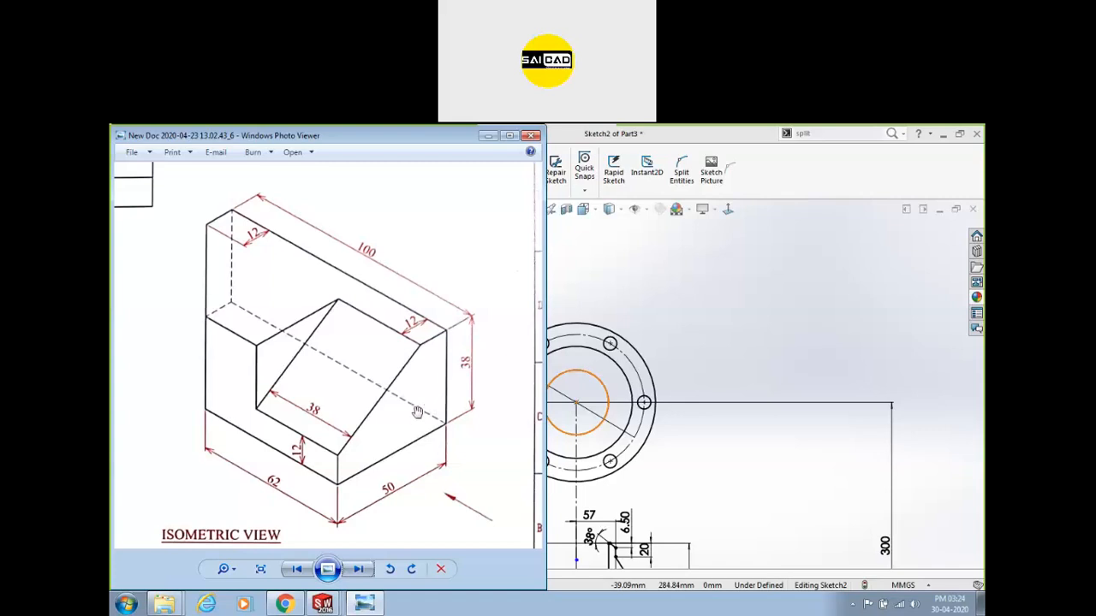
# Pan across the elevation, side views and title block, then return to the isometric view.
pyautogui.scroll(-2, 409, 458)
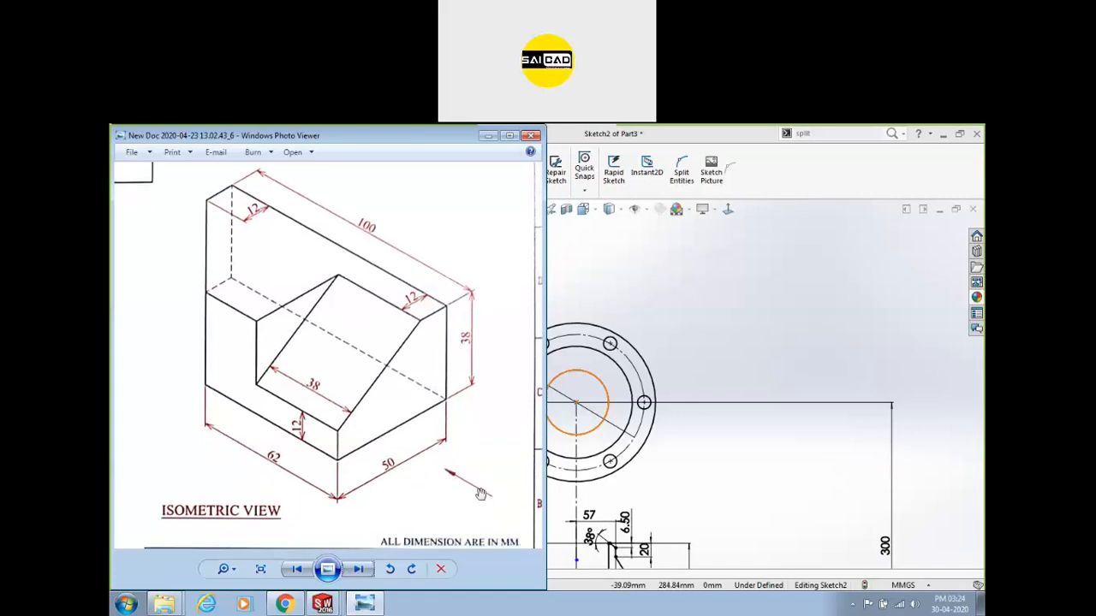
pyautogui.moveTo(324, 435); pyautogui.dragTo(619, 414)
pyautogui.moveTo(349, 411)
pyautogui.mouseDown()
pyautogui.moveTo(567, 403)
pyautogui.moveTo(536, 540)
pyautogui.moveTo(398, 541)
pyautogui.moveTo(112, 458)
pyautogui.mouseUp()
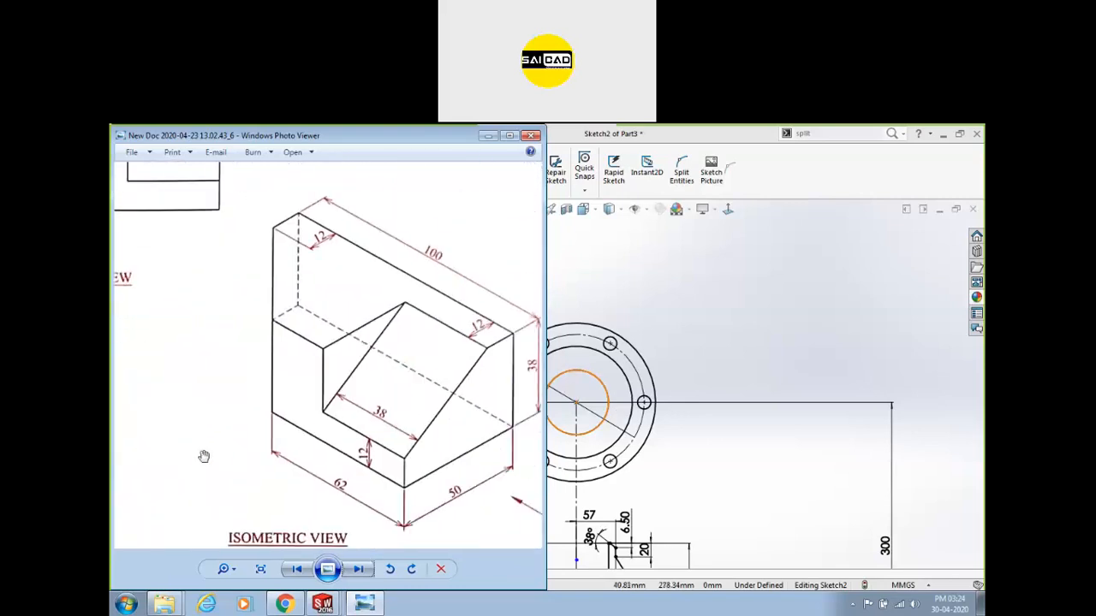
pyautogui.moveTo(204, 456); pyautogui.dragTo(153, 407)
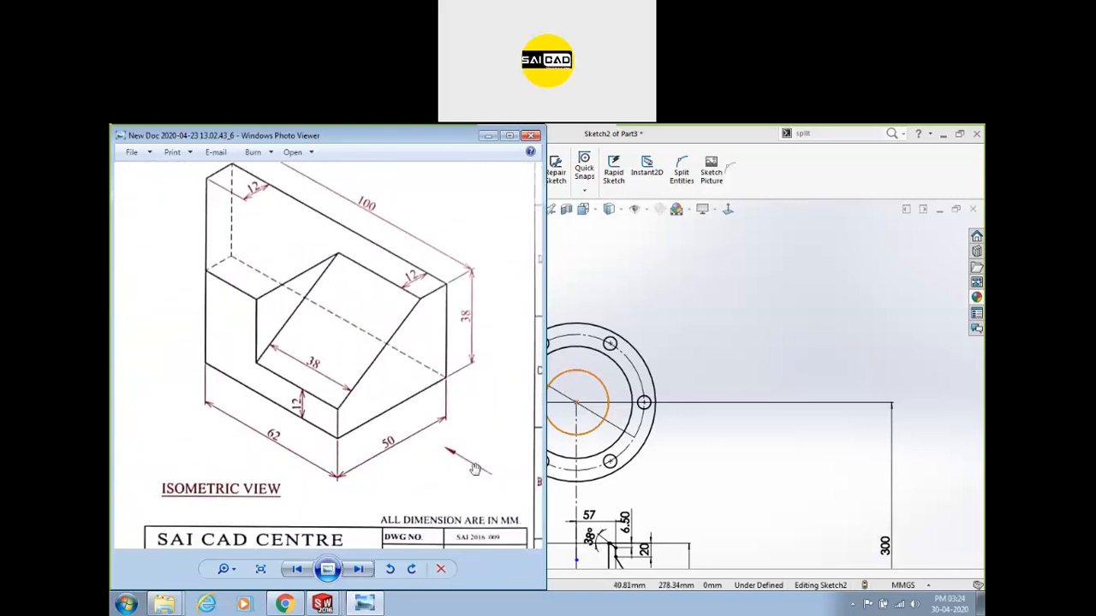
pyautogui.moveTo(439, 460); pyautogui.dragTo(419, 435)
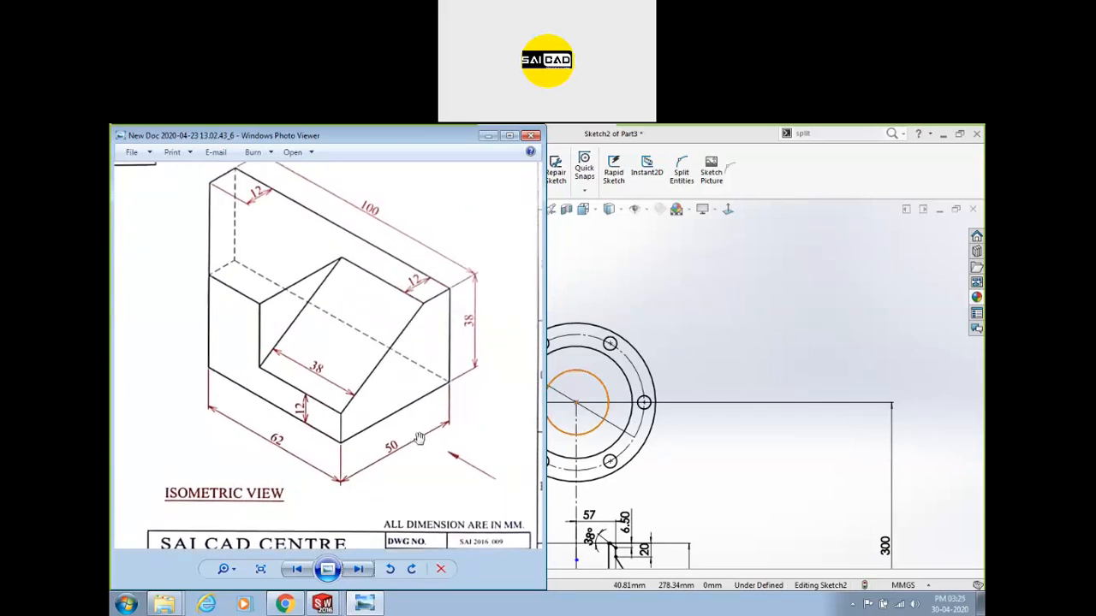
pyautogui.moveTo(416, 420); pyautogui.dragTo(411, 438)
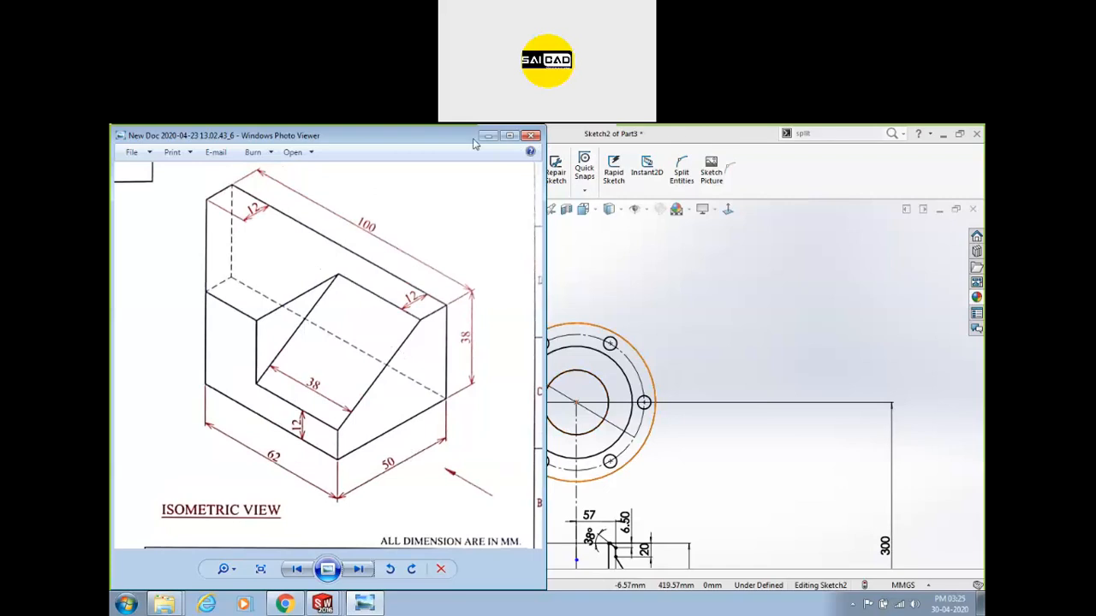
# Maximize the viewer and recentre the enlarged isometric view of the block.
pyautogui.moveTo(506, 136); pyautogui.dragTo(514, 172)
pyautogui.click(516, 172)
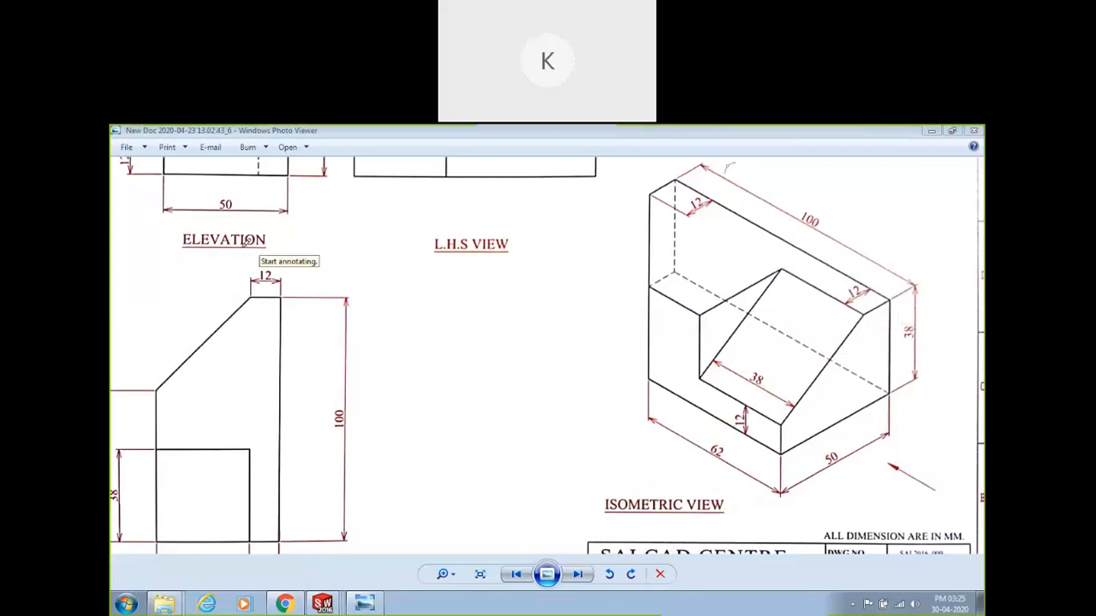
pyautogui.moveTo(260, 259)
pyautogui.mouseDown()
pyautogui.moveTo(591, 340)
pyautogui.moveTo(827, 335)
pyautogui.mouseUp()
pyautogui.scroll(2, 884, 331)
pyautogui.moveTo(845, 386)
pyautogui.mouseDown()
pyautogui.moveTo(782, 364)
pyautogui.moveTo(568, 347)
pyautogui.mouseUp()
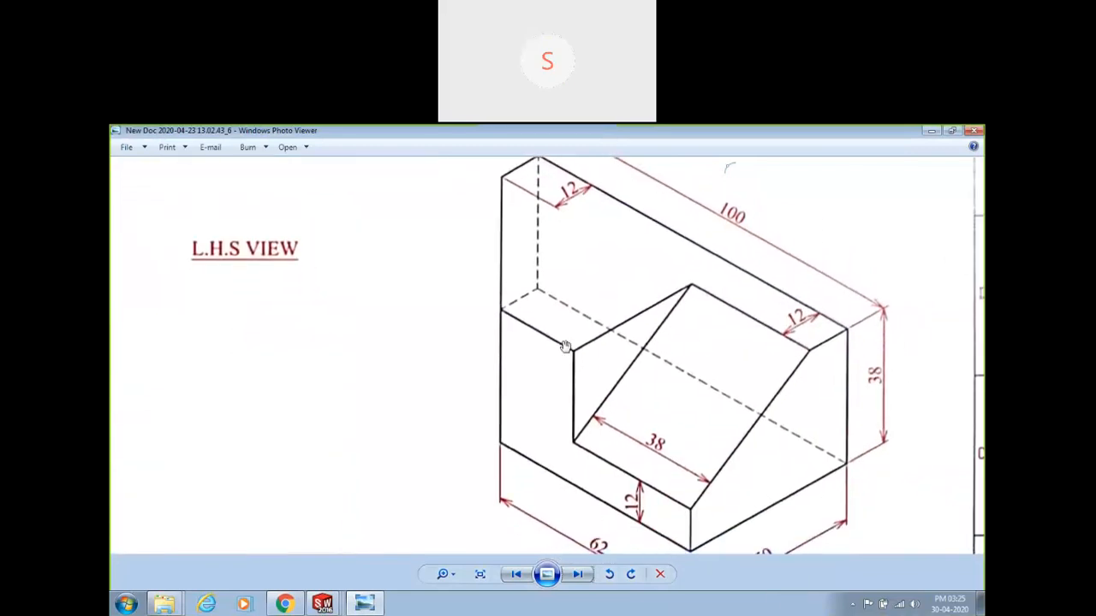
pyautogui.scroll(-1, 568, 347)
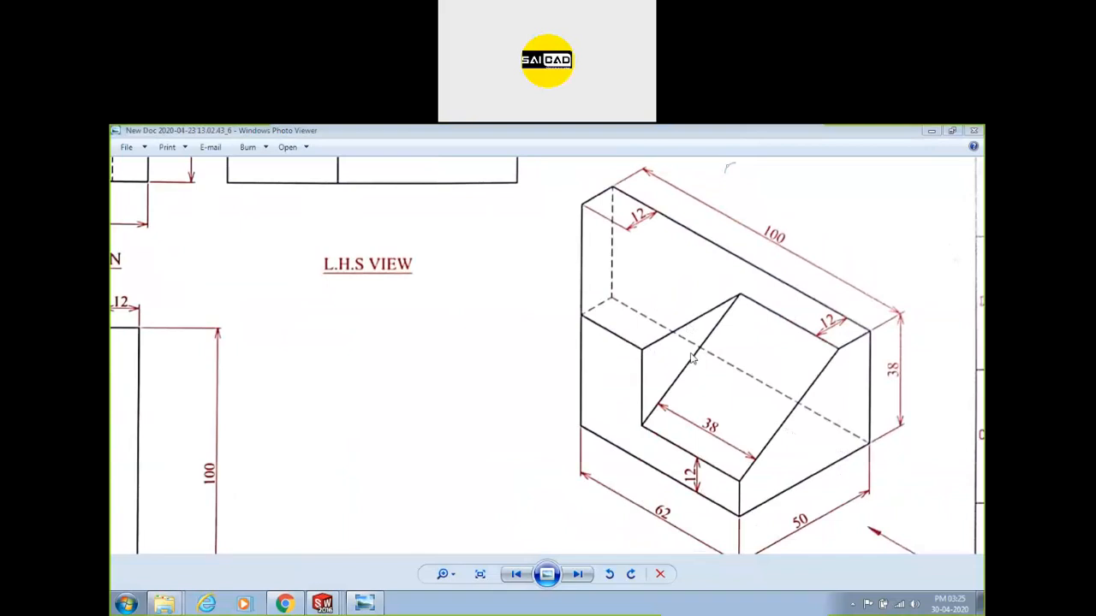
# Mark the sloped face, triangular face and lower-left edge in yellow, with an arrow near the 50 dimension.
pyautogui.moveTo(936, 525)
pyautogui.mouseDown()
pyautogui.moveTo(844, 476)
pyautogui.moveTo(861, 519)
pyautogui.mouseUp()
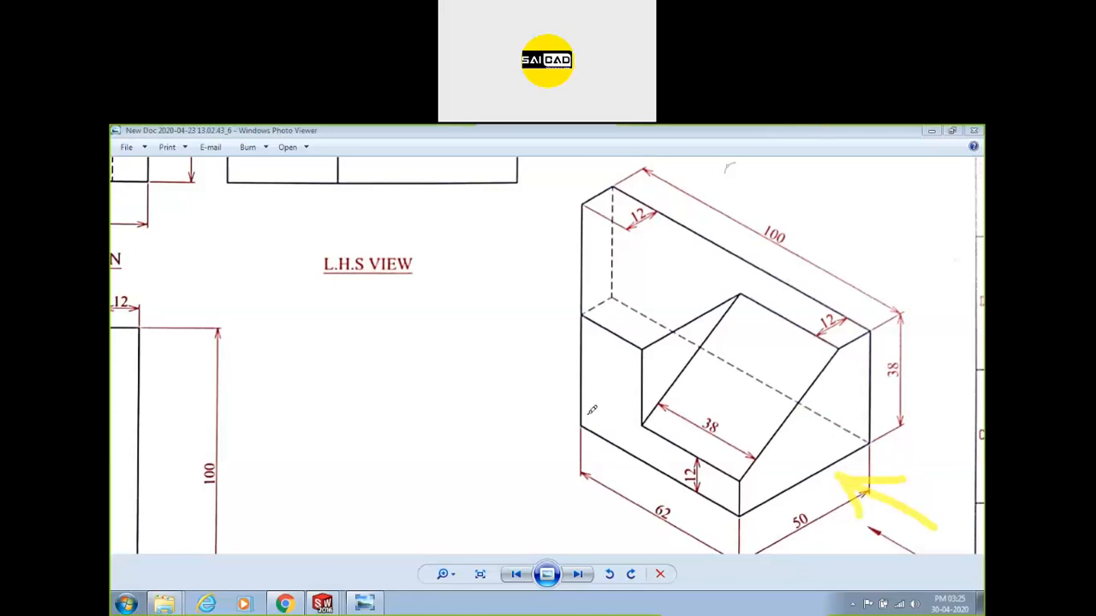
pyautogui.moveTo(854, 362)
pyautogui.mouseDown()
pyautogui.moveTo(820, 450)
pyautogui.moveTo(847, 354)
pyautogui.moveTo(763, 478)
pyautogui.moveTo(853, 363)
pyautogui.moveTo(789, 471)
pyautogui.mouseUp()
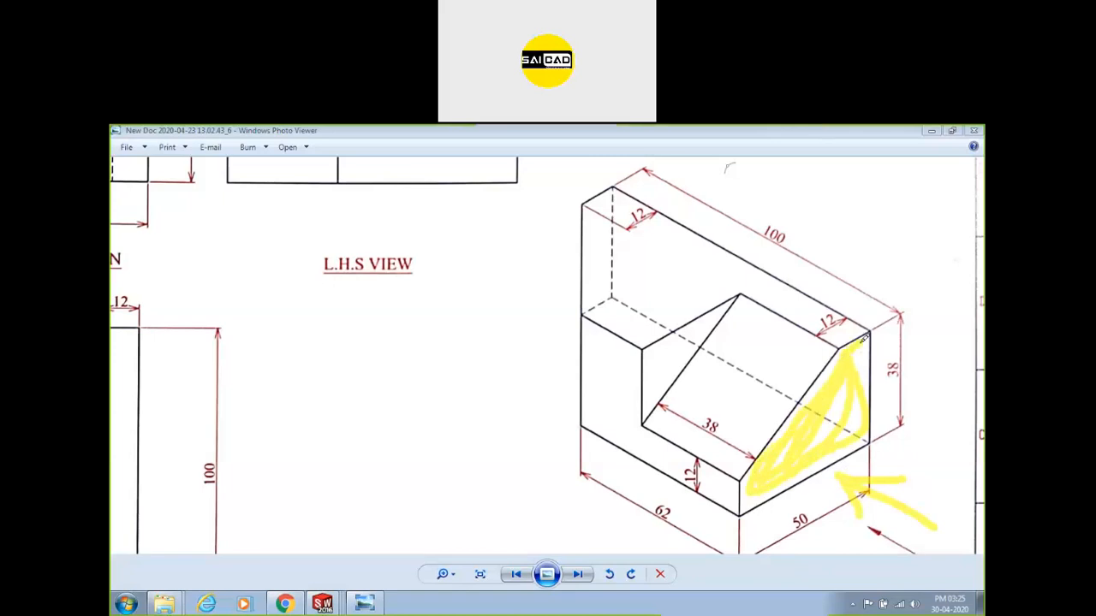
pyautogui.moveTo(717, 320)
pyautogui.mouseDown()
pyautogui.moveTo(661, 364)
pyautogui.moveTo(650, 360)
pyautogui.mouseUp()
pyautogui.moveTo(912, 513)
pyautogui.mouseDown()
pyautogui.moveTo(870, 482)
pyautogui.moveTo(913, 513)
pyautogui.mouseUp()
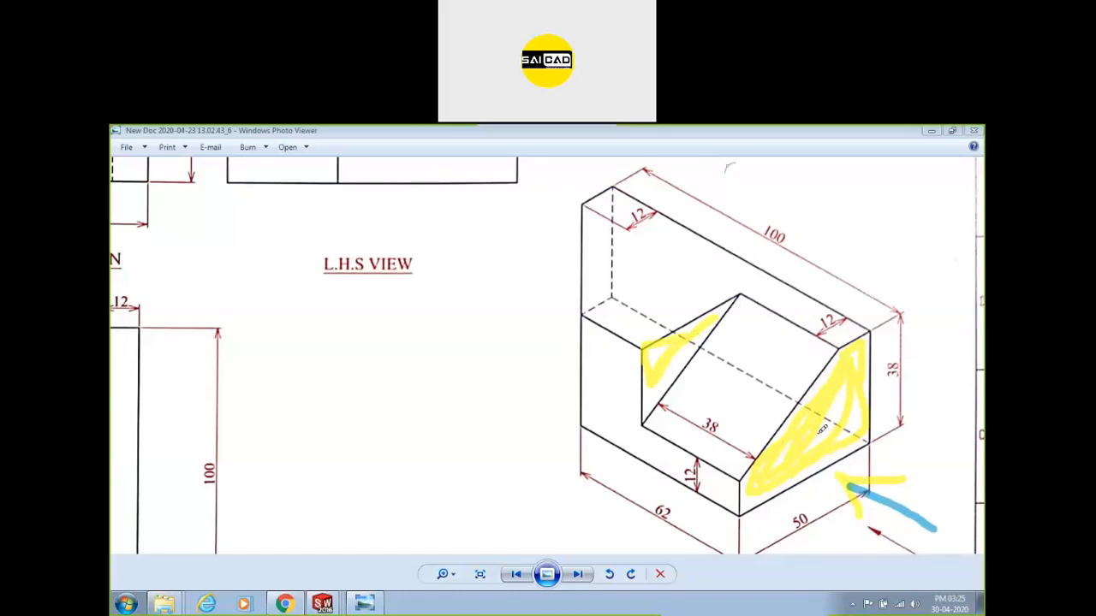
pyautogui.click(686, 342)
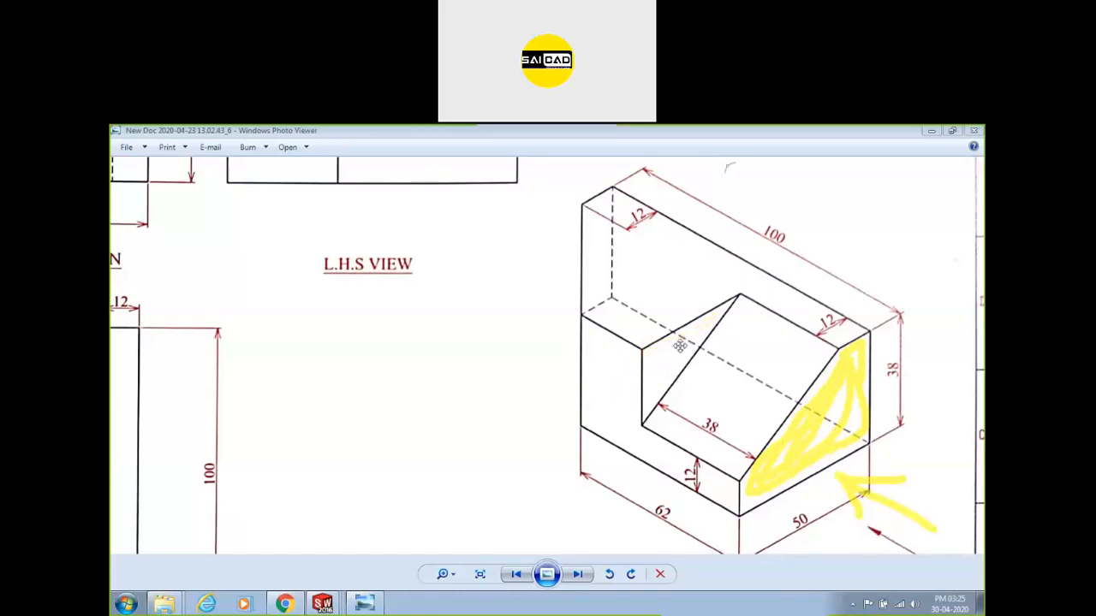
pyautogui.moveTo(774, 353)
pyautogui.mouseDown()
pyautogui.moveTo(727, 414)
pyautogui.moveTo(751, 380)
pyautogui.moveTo(732, 424)
pyautogui.mouseUp()
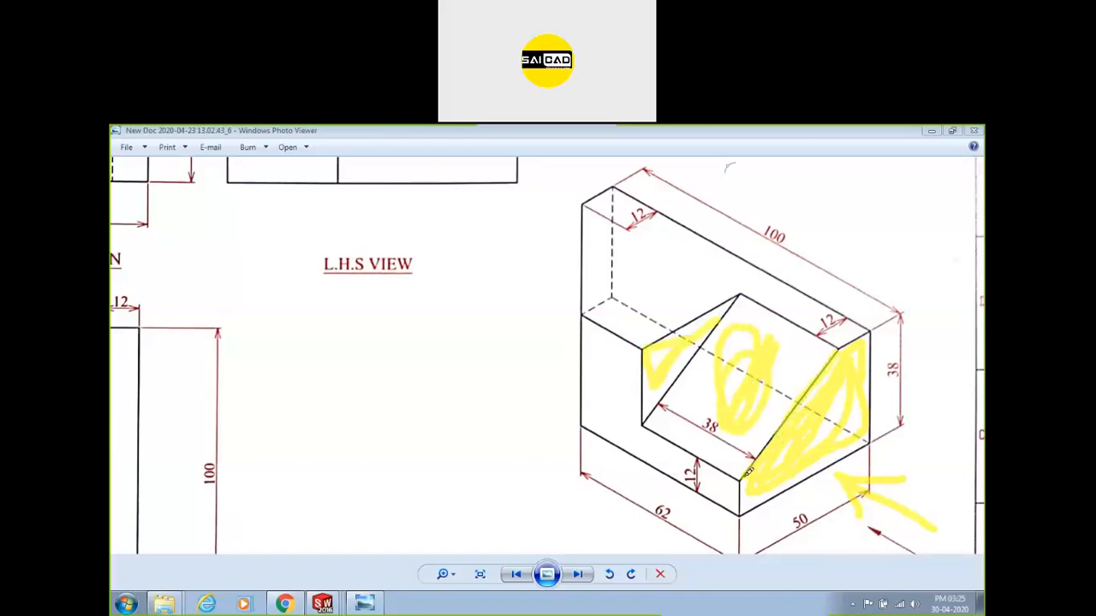
pyautogui.moveTo(736, 483); pyautogui.dragTo(618, 432)
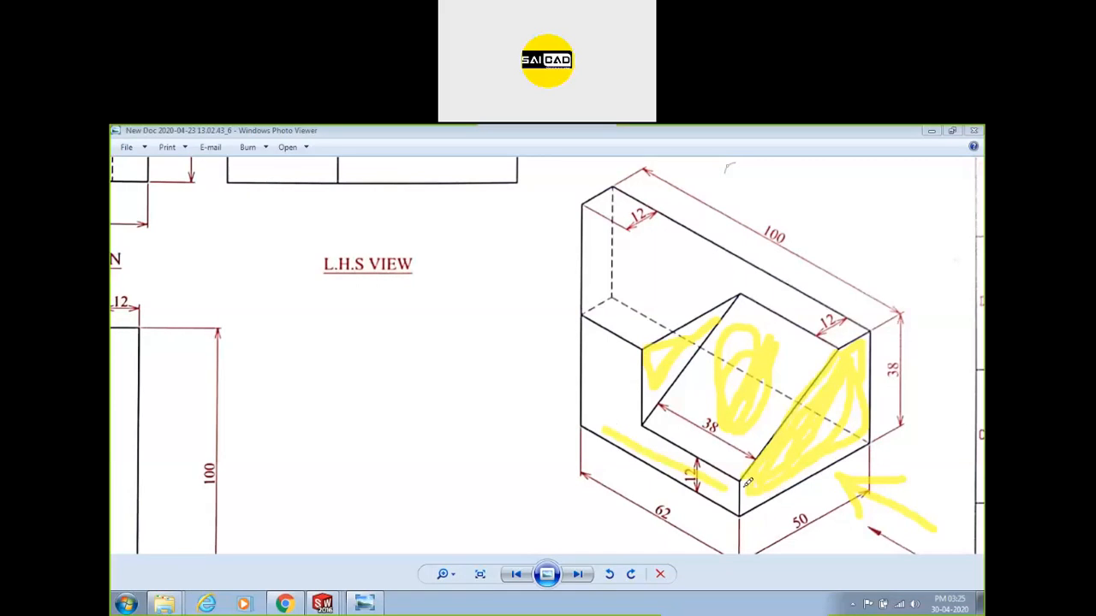
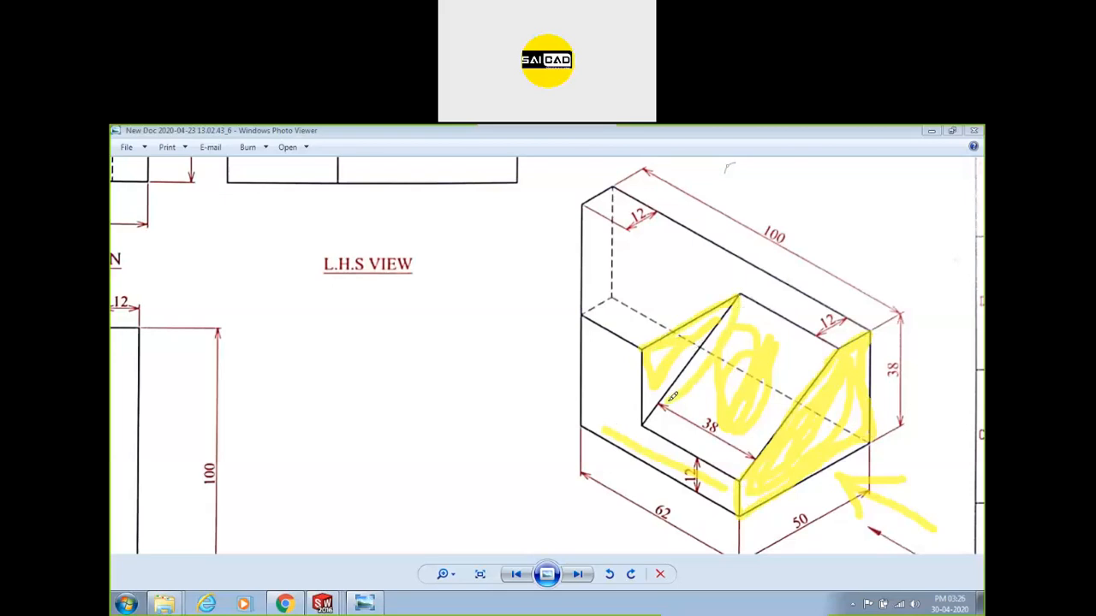
# Mark the slot edge, then arrow the block's lower-left corner and left edge and highlight its edges.
pyautogui.moveTo(646, 422); pyautogui.dragTo(705, 315)
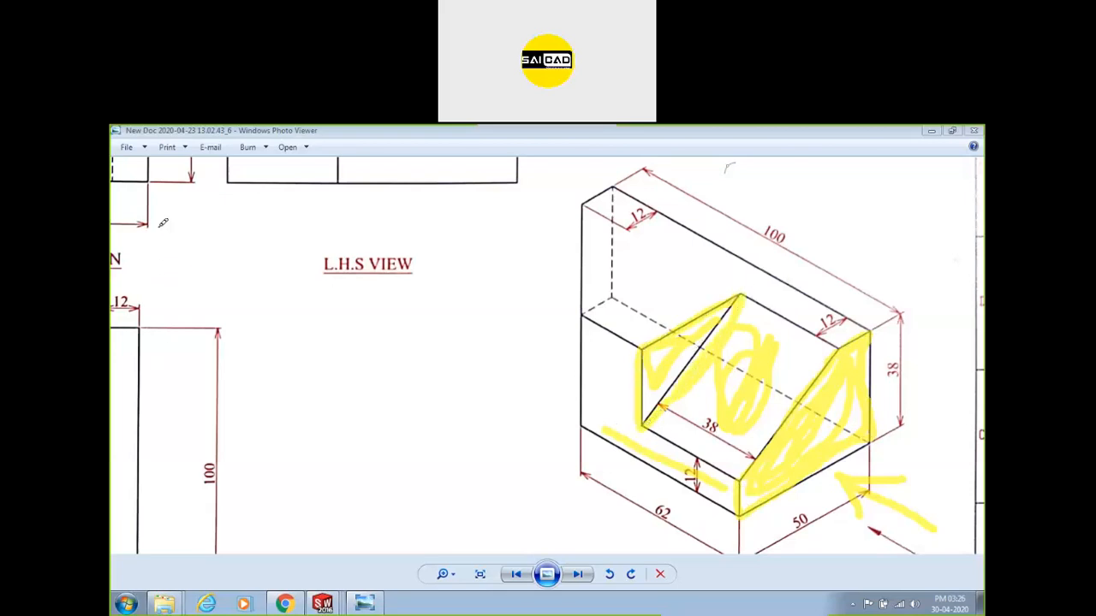
pyautogui.press('Escape')
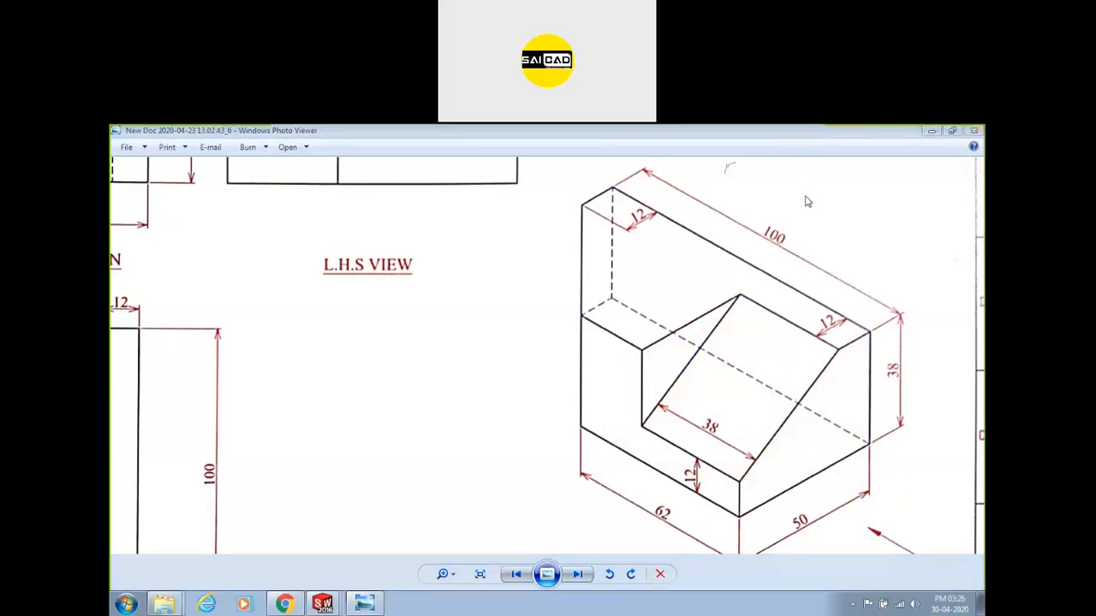
pyautogui.moveTo(406, 504); pyautogui.dragTo(525, 453)
pyautogui.moveTo(515, 491); pyautogui.dragTo(511, 497)
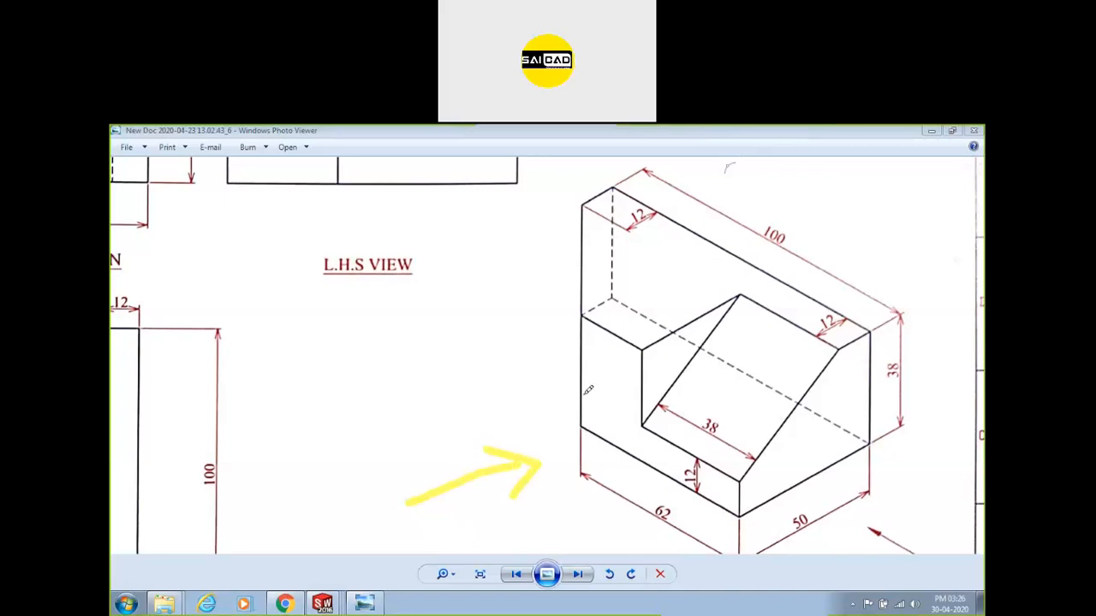
pyautogui.moveTo(517, 302); pyautogui.dragTo(583, 293)
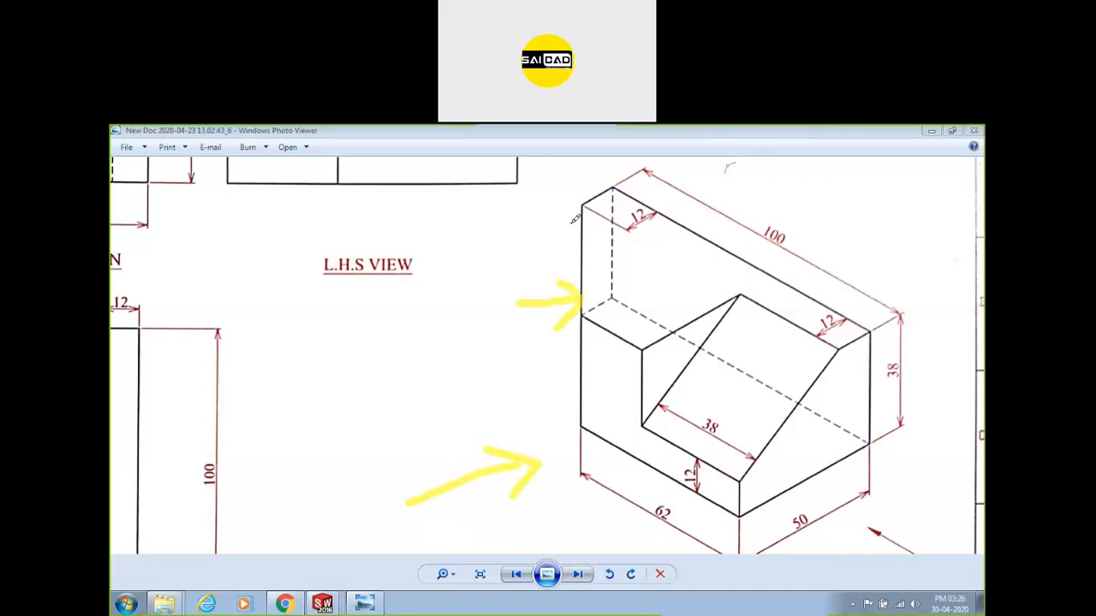
pyautogui.moveTo(569, 230); pyautogui.dragTo(566, 361)
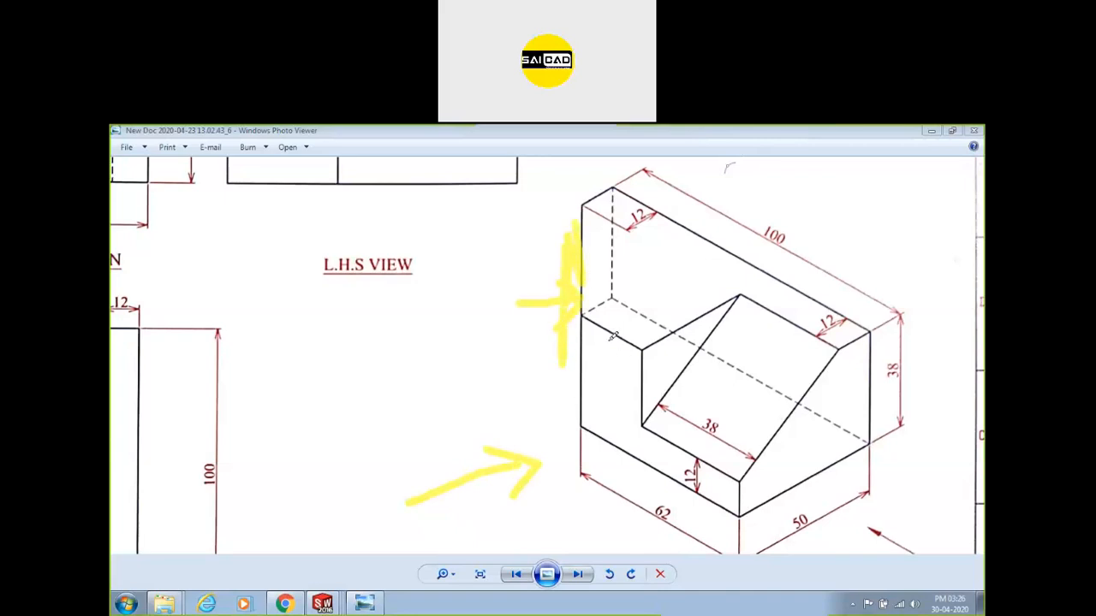
pyautogui.moveTo(627, 426)
pyautogui.mouseDown()
pyautogui.moveTo(685, 458)
pyautogui.moveTo(597, 387)
pyautogui.mouseUp()
pyautogui.moveTo(712, 366)
pyautogui.mouseDown()
pyautogui.moveTo(736, 390)
pyautogui.moveTo(710, 428)
pyautogui.moveTo(753, 360)
pyautogui.moveTo(732, 394)
pyautogui.mouseUp()
pyautogui.moveTo(601, 369)
pyautogui.mouseDown()
pyautogui.moveTo(612, 416)
pyautogui.moveTo(591, 372)
pyautogui.moveTo(602, 379)
pyautogui.mouseUp()
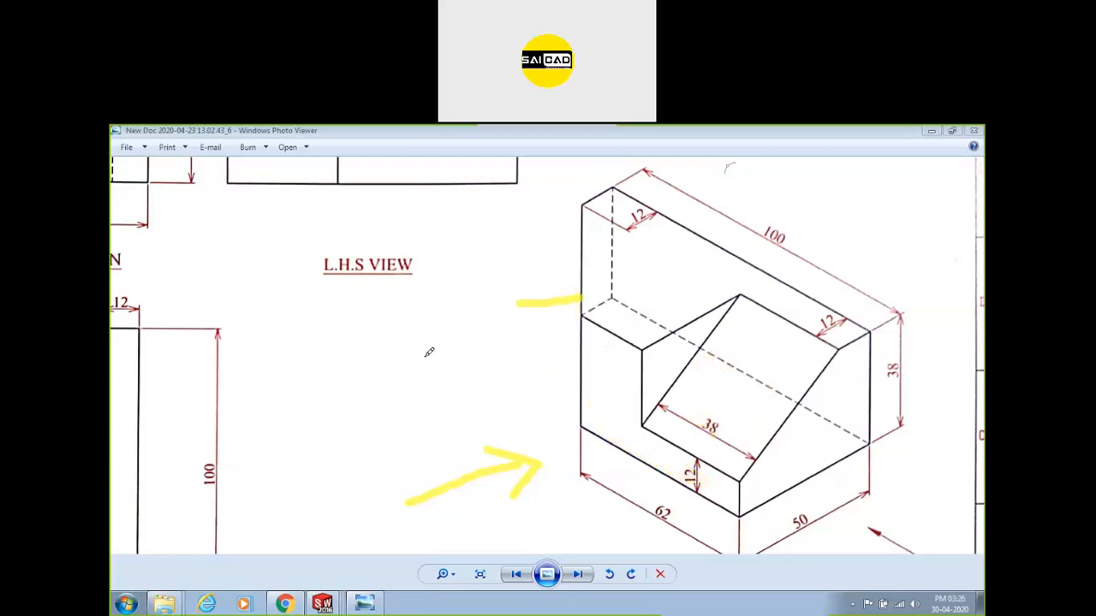
# Arrow beside the 100 dimension, highlight the top and sloped faces, then clear the marks.
pyautogui.moveTo(832, 177); pyautogui.dragTo(852, 255)
pyautogui.moveTo(810, 212); pyautogui.dragTo(894, 208)
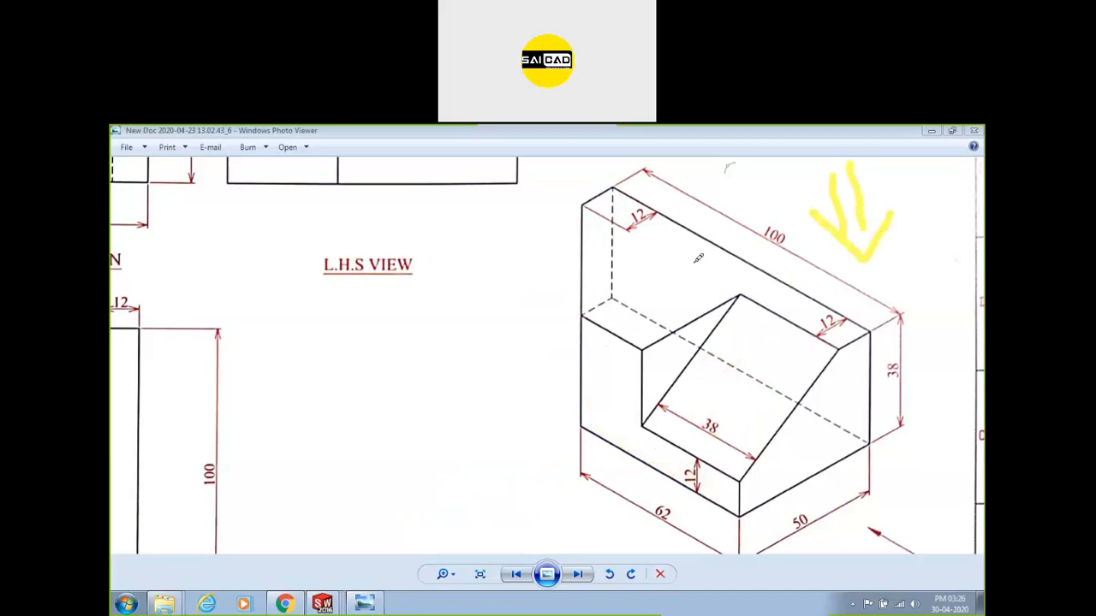
pyautogui.moveTo(611, 200)
pyautogui.mouseDown()
pyautogui.moveTo(701, 260)
pyautogui.moveTo(818, 295)
pyautogui.moveTo(644, 244)
pyautogui.moveTo(773, 295)
pyautogui.mouseUp()
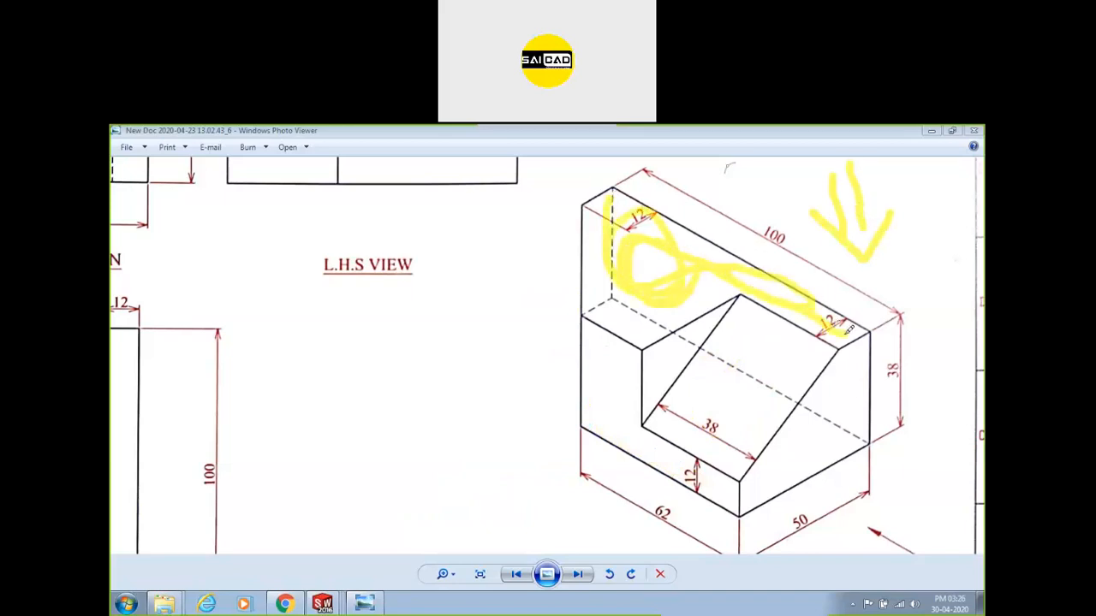
pyautogui.moveTo(776, 354)
pyautogui.mouseDown()
pyautogui.moveTo(736, 402)
pyautogui.moveTo(790, 375)
pyautogui.mouseUp()
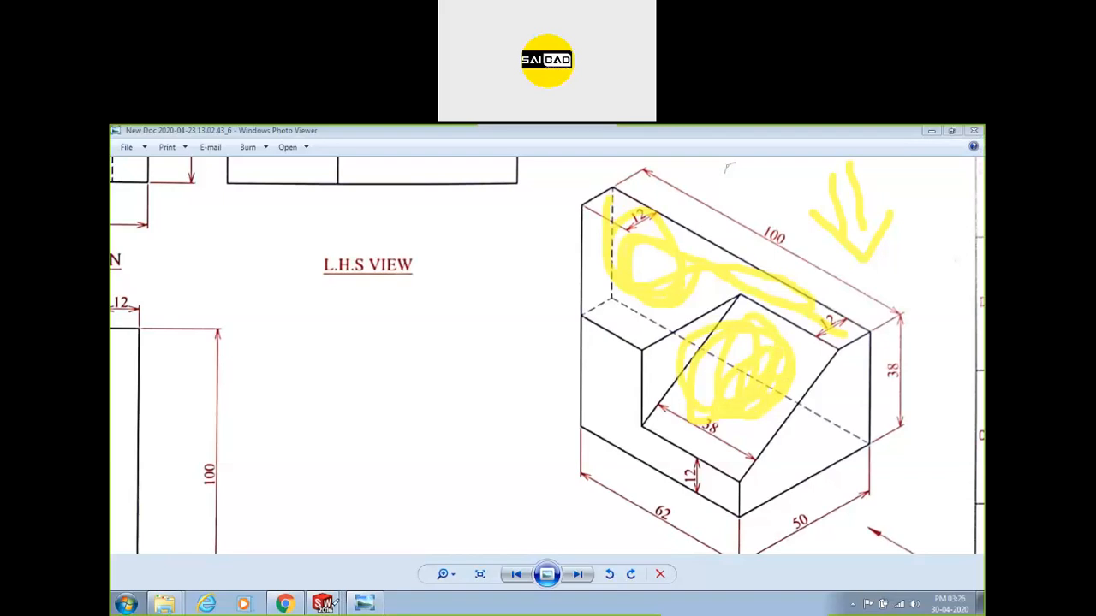
pyautogui.moveTo(355, 443); pyautogui.dragTo(357, 445)
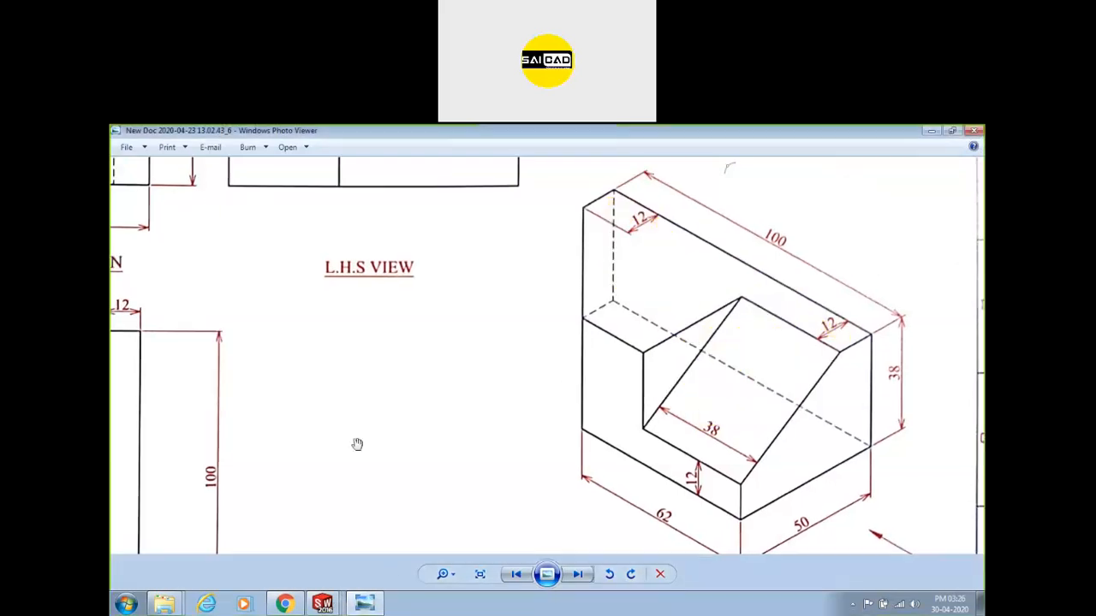
# Close Part3 and Part2 in SOLIDWORKS without saving.
pyautogui.click(329, 599)
pyautogui.click(302, 574)
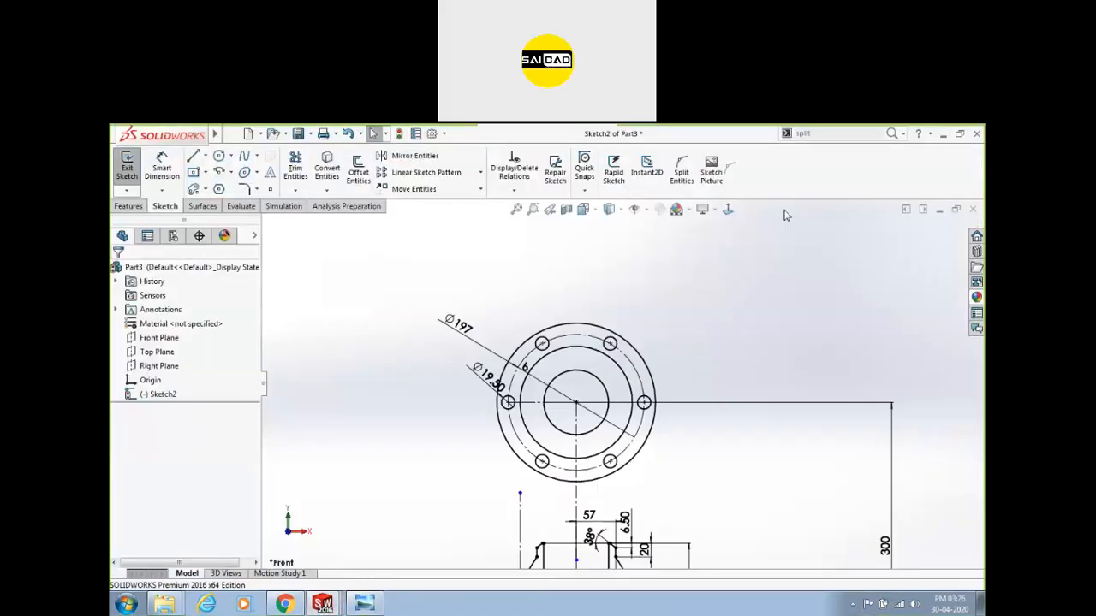
pyautogui.click(973, 211)
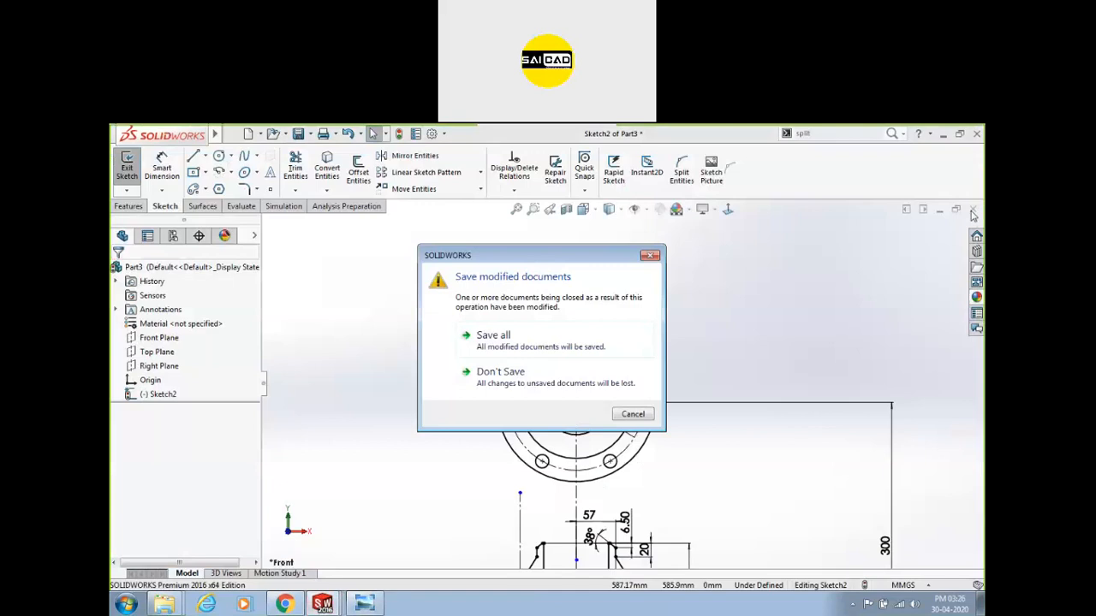
pyautogui.click(519, 378)
pyautogui.click(972, 211)
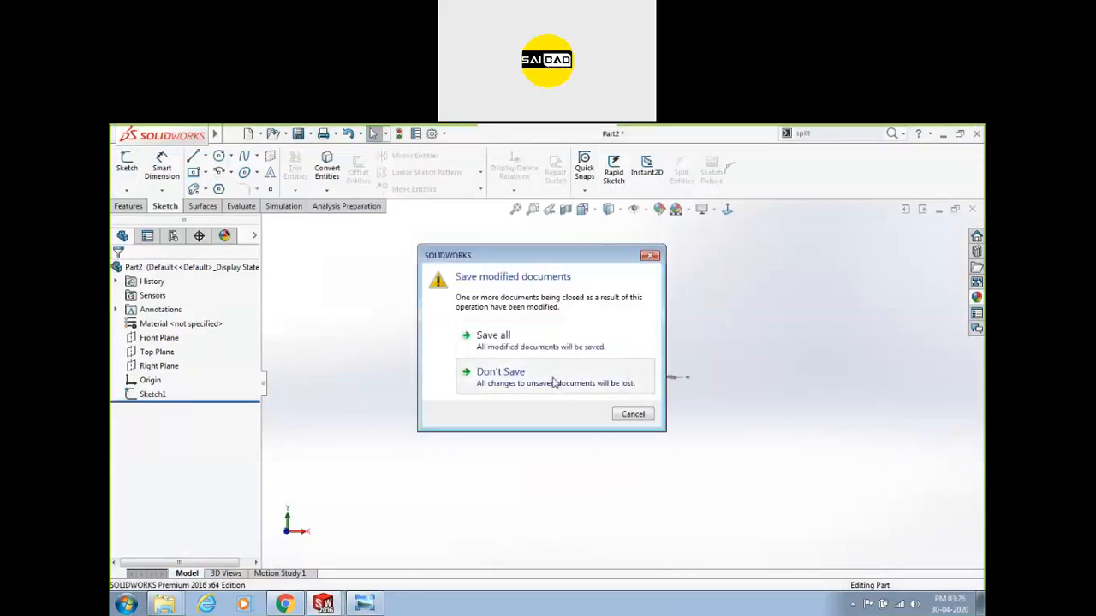
pyautogui.click(555, 383)
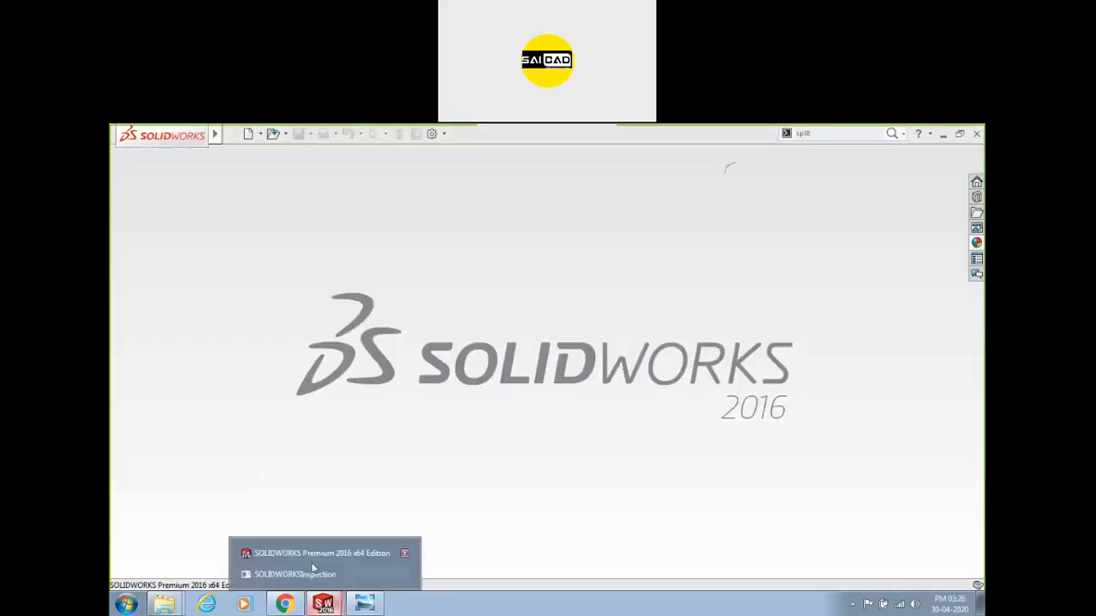
# Dismiss the log file message and create a new Part document.
pyautogui.click(317, 574)
pyautogui.click(578, 386)
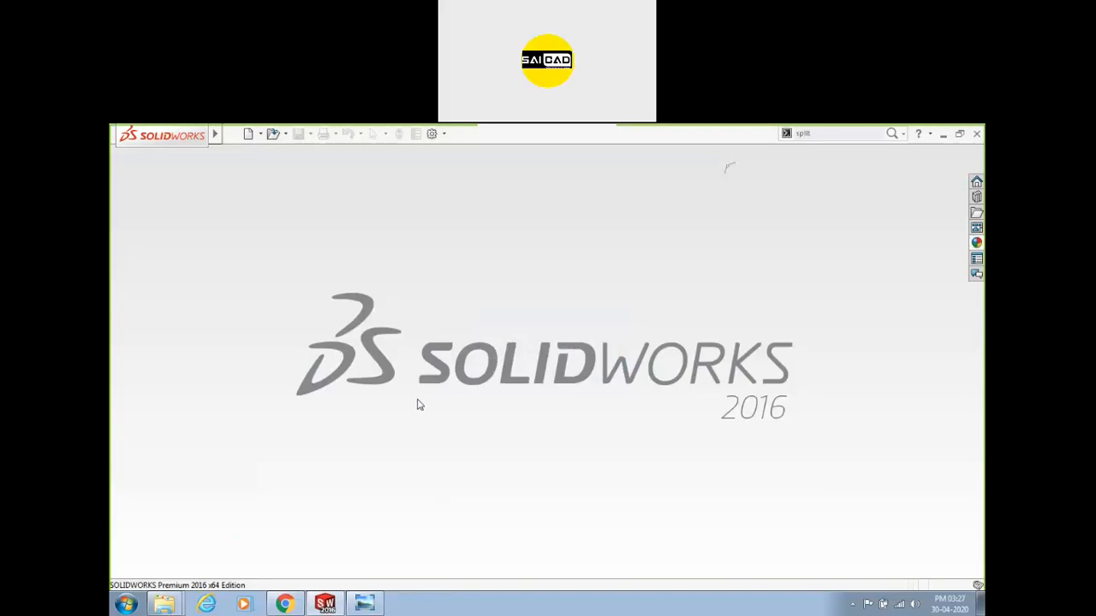
pyautogui.click(247, 133)
pyautogui.click(614, 474)
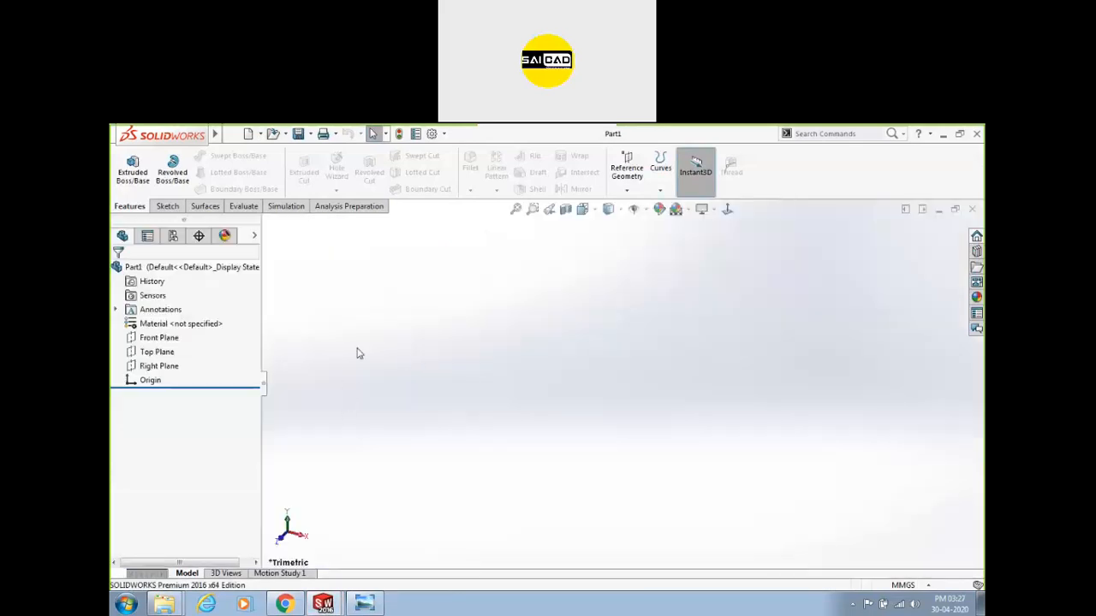
# Sketch a center rectangle on Top Plane, centred on the origin.
pyautogui.click(149, 352)
pyautogui.click(167, 206)
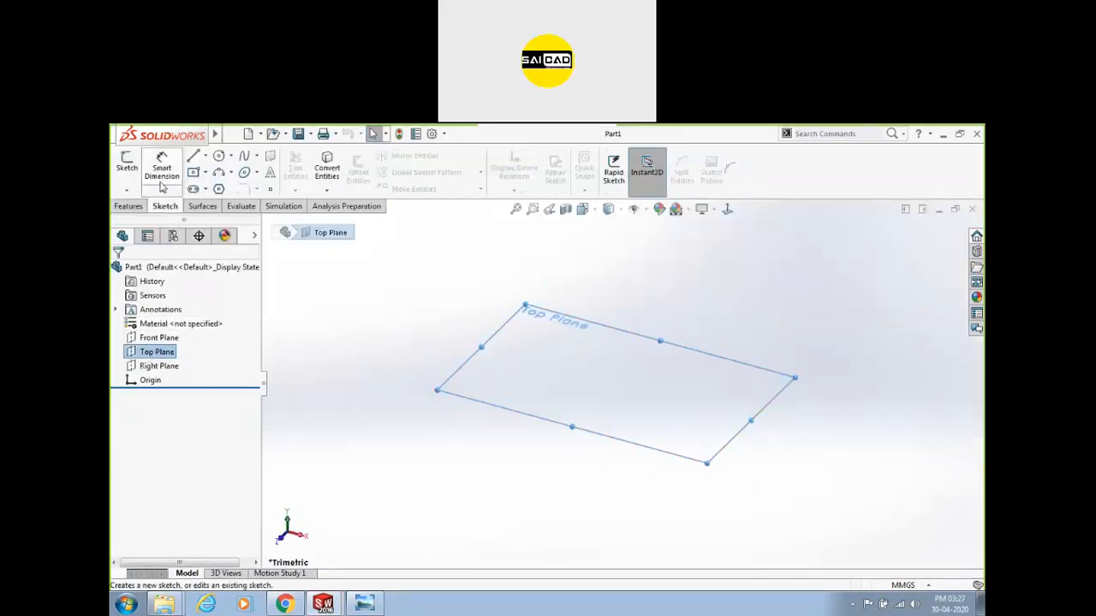
pyautogui.click(126, 167)
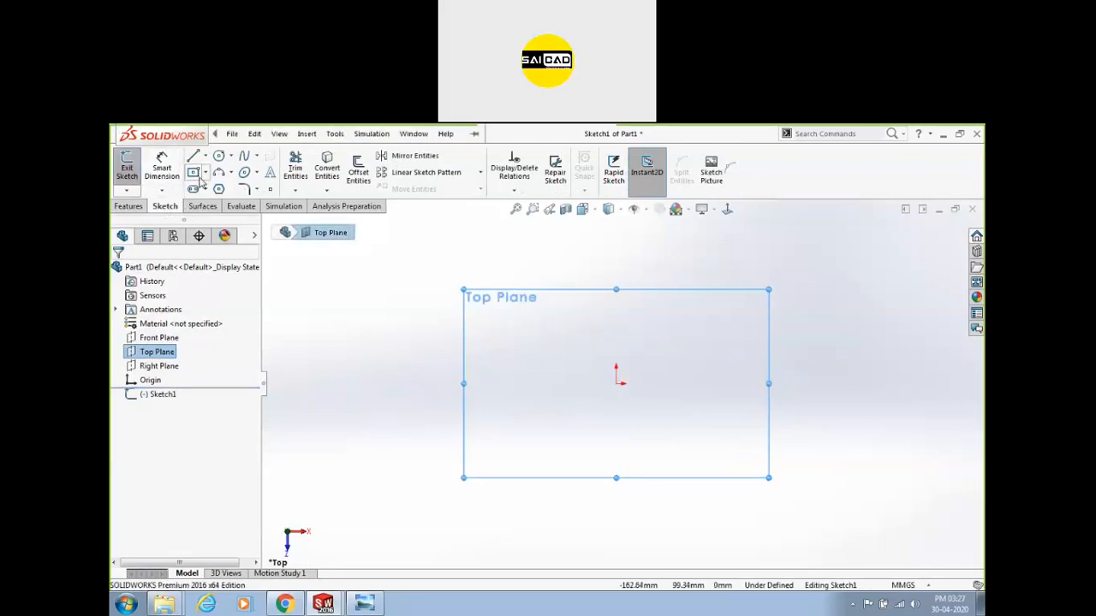
pyautogui.click(193, 172)
pyautogui.click(617, 383)
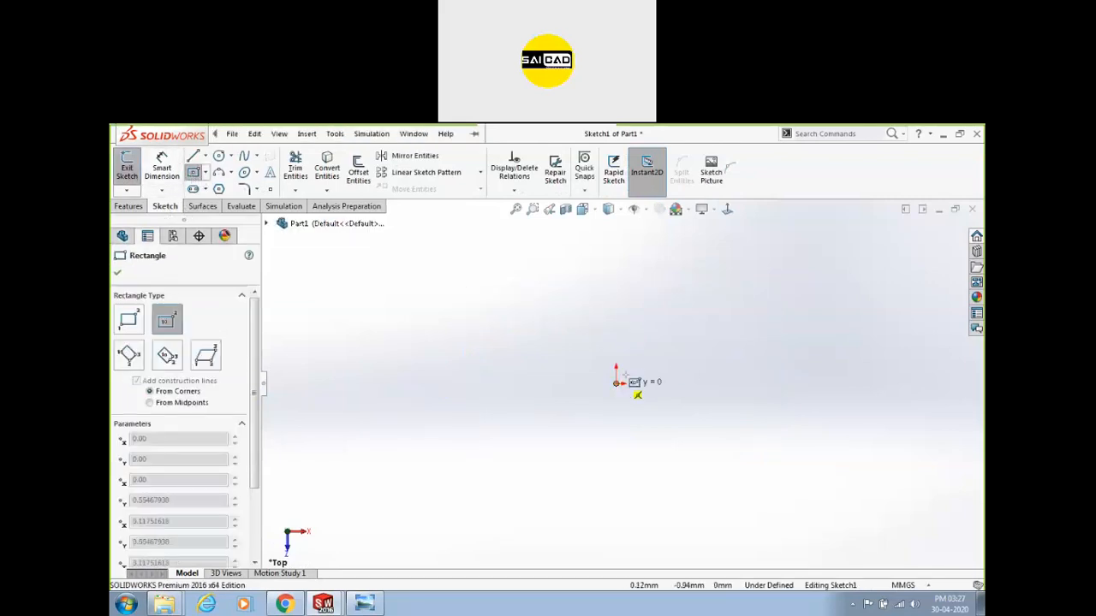
pyautogui.click(685, 350)
pyautogui.scroll(-2, 704, 361)
pyautogui.press('Escape')
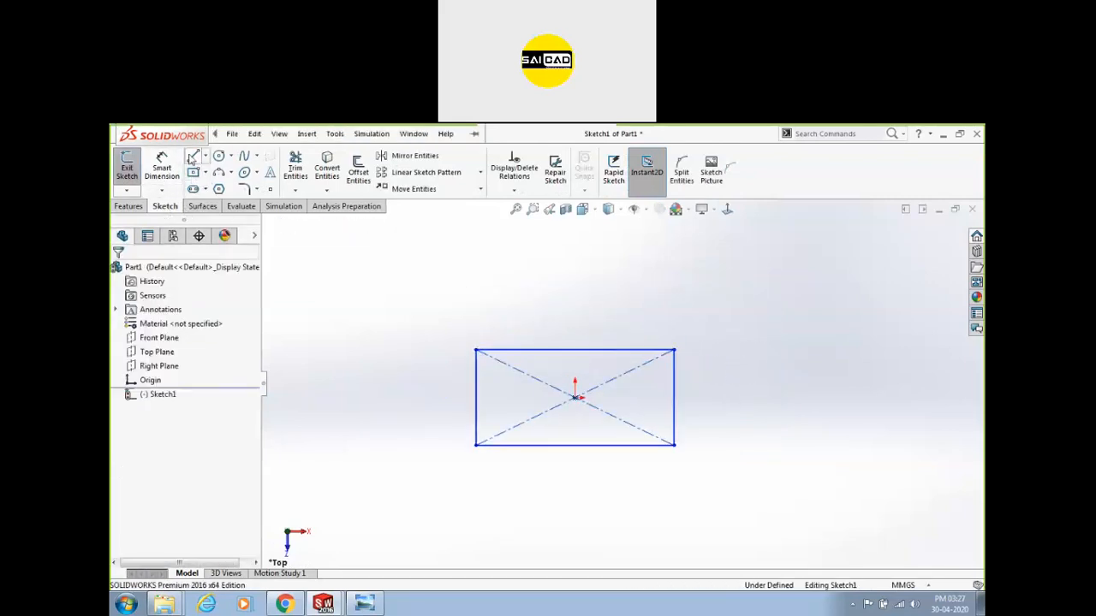
# Draw a diagonal line across the lower-left corner, trim that corner off, and exit the sketch.
pyautogui.click(193, 155)
pyautogui.click(476, 397)
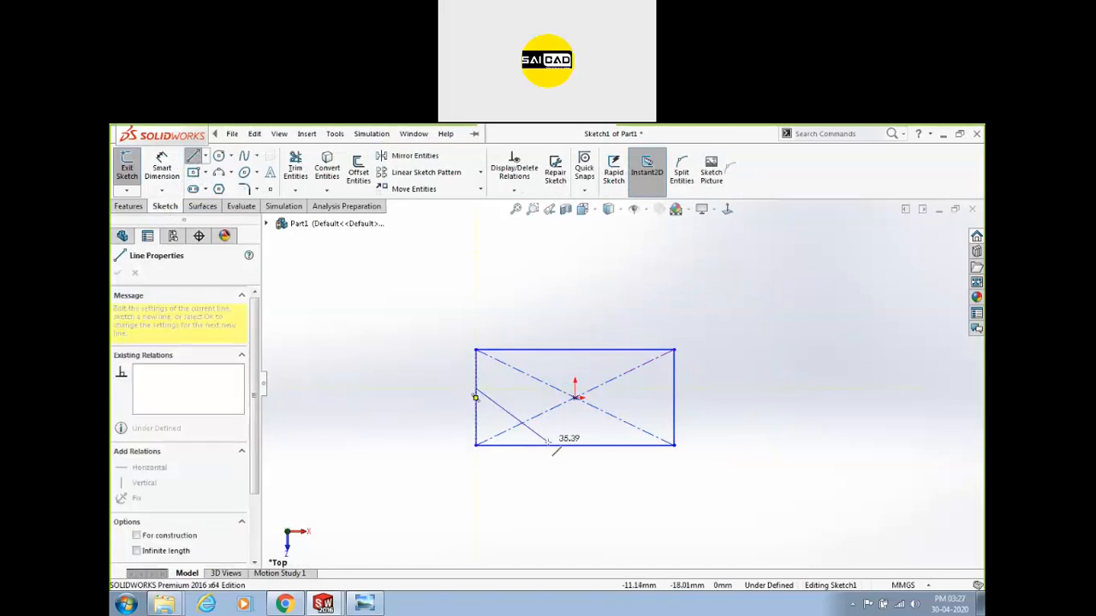
pyautogui.click(544, 444)
pyautogui.press('Escape')
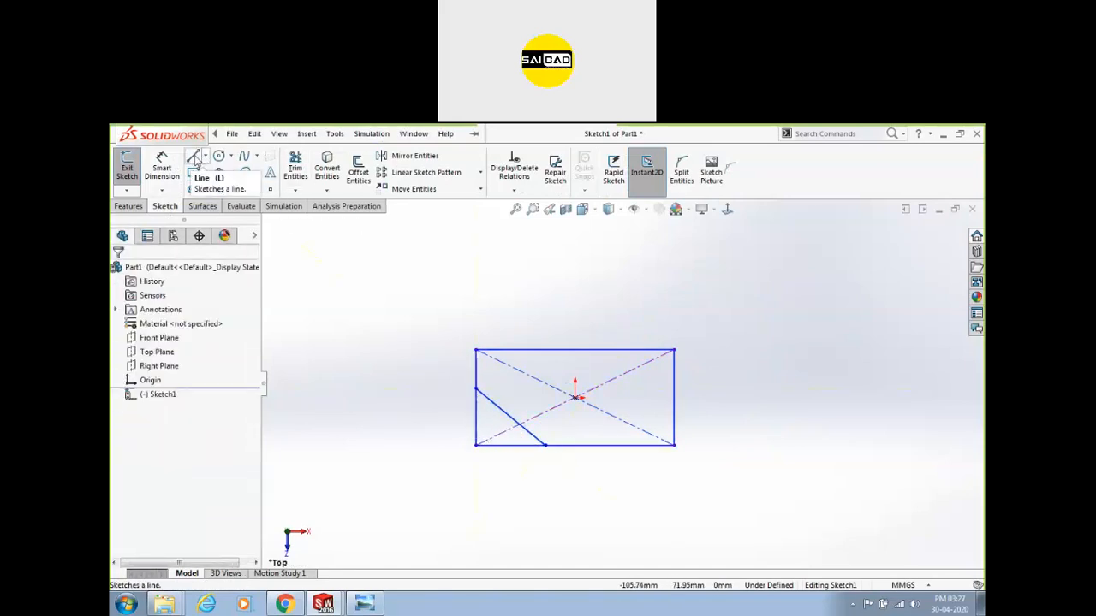
pyautogui.click(295, 167)
pyautogui.moveTo(454, 398); pyautogui.dragTo(508, 454)
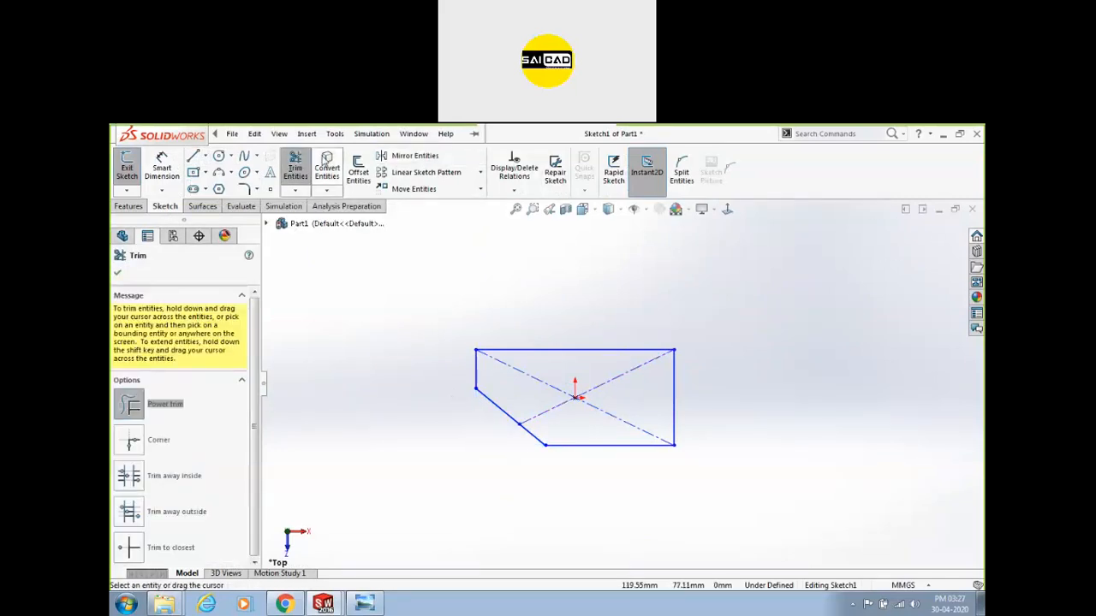
pyautogui.click(127, 164)
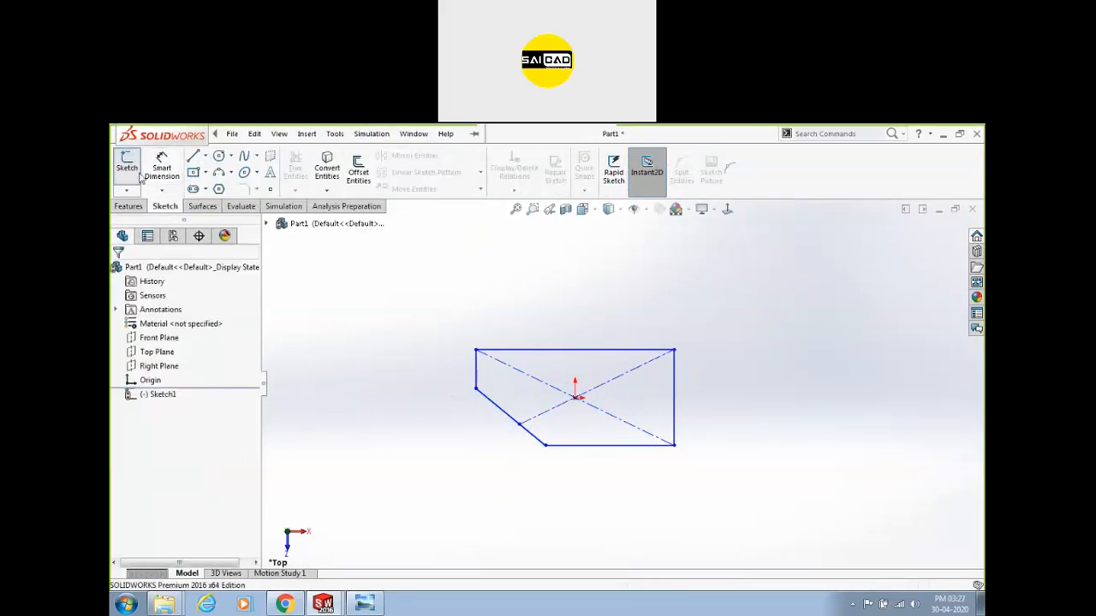
# Extrude the sketch 29 mm as Boss-Extrude1, then select the block's right end face.
pyautogui.click(128, 206)
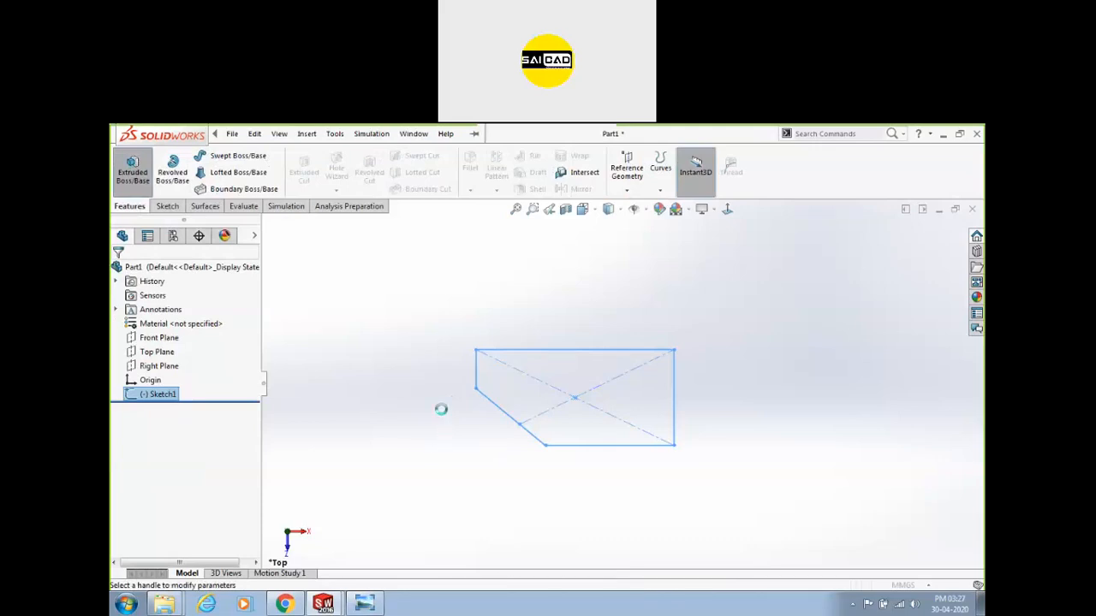
pyautogui.moveTo(622, 330); pyautogui.dragTo(623, 257)
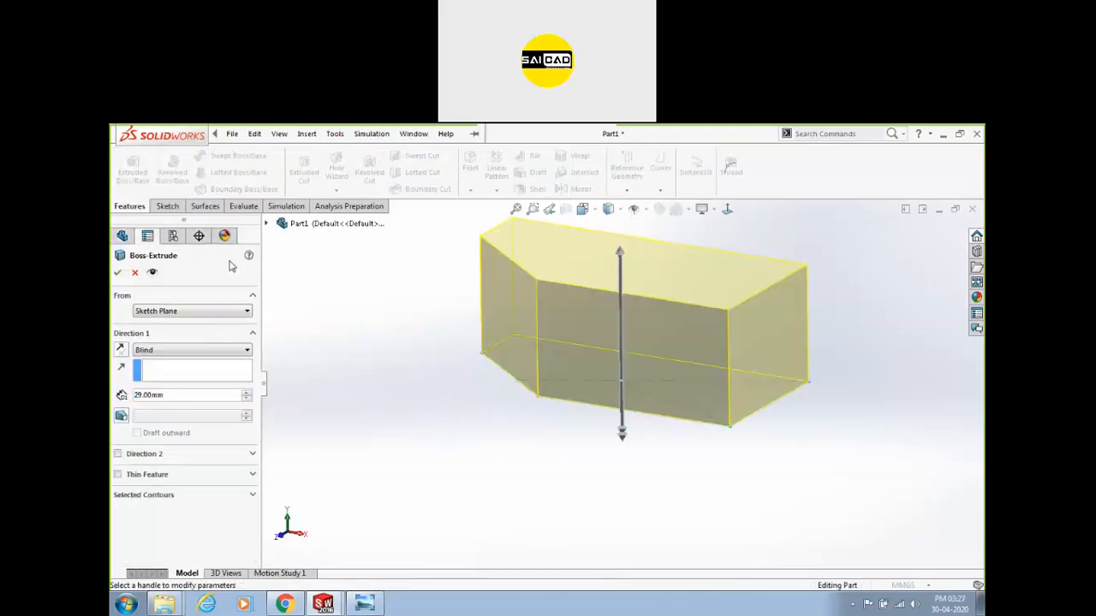
pyautogui.click(119, 273)
pyautogui.click(771, 342)
pyautogui.click(167, 206)
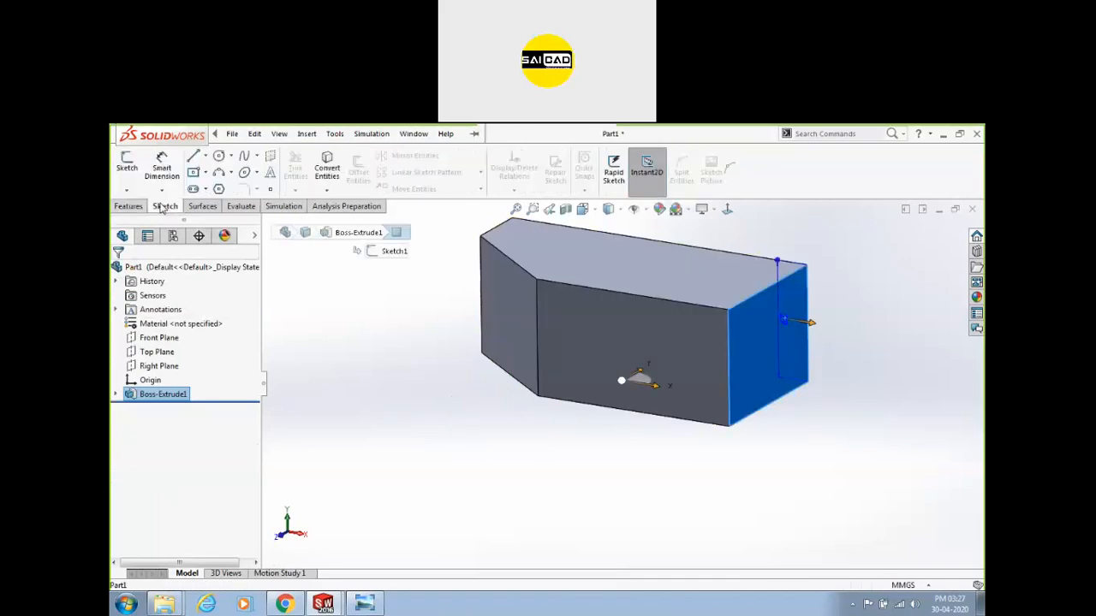
# Sketch lines on the right end face, ending with a diagonal from the top edge to the left edge.
pyautogui.click(127, 163)
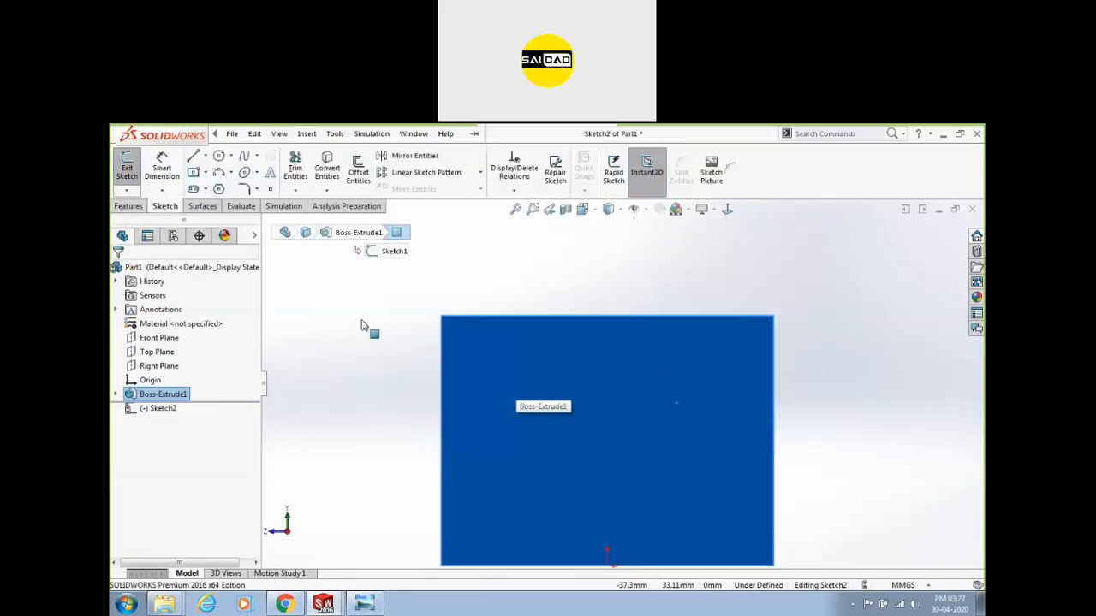
pyautogui.click(194, 155)
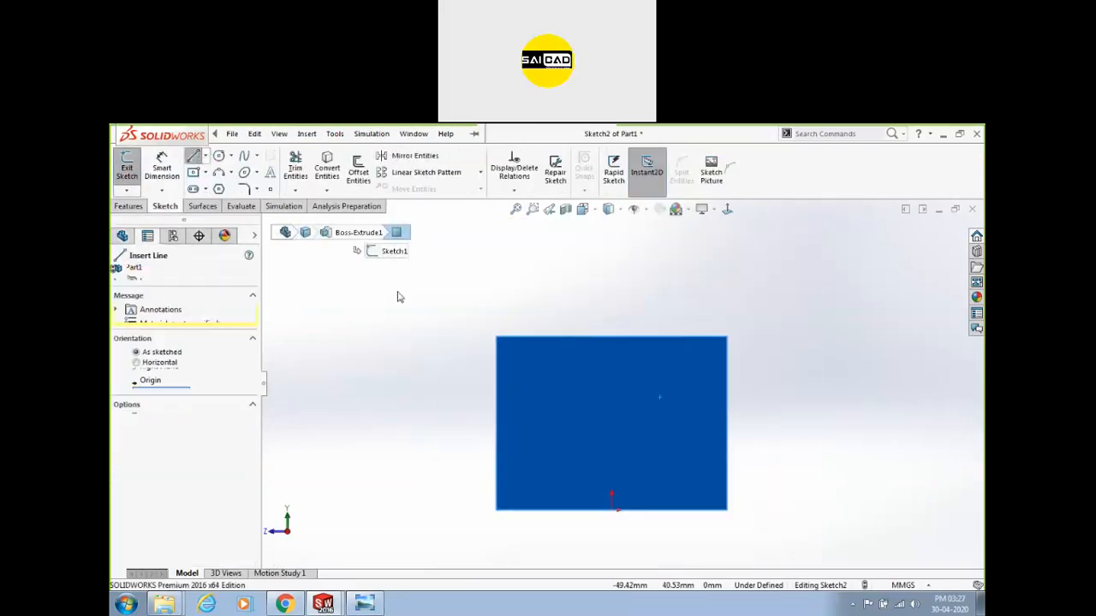
pyautogui.click(495, 336)
pyautogui.click(603, 337)
pyautogui.click(496, 442)
pyautogui.press('Escape')
pyautogui.press('Escape')
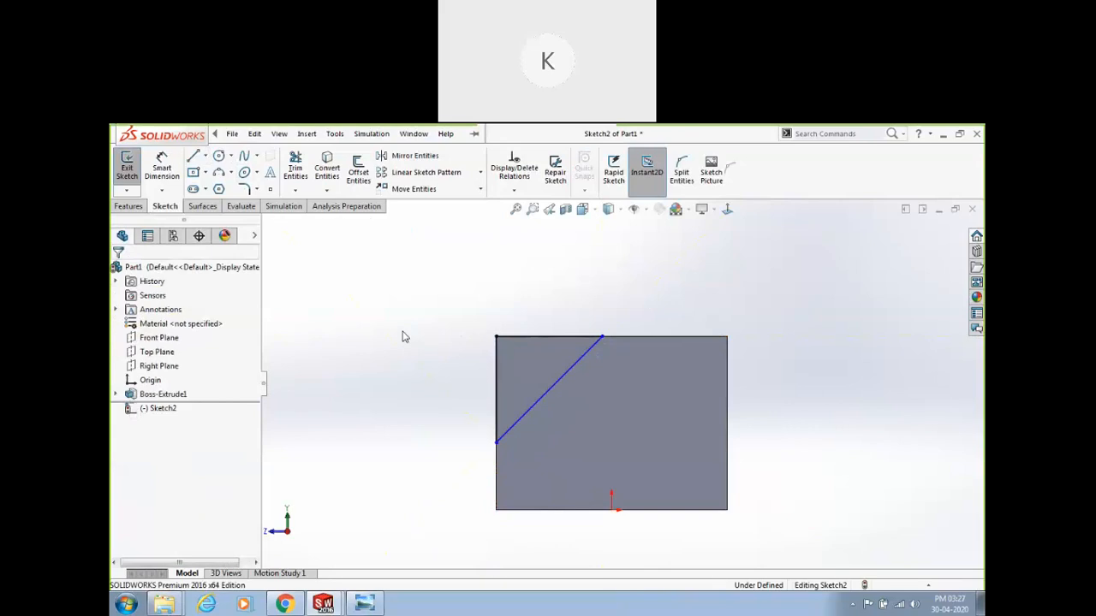
# Slide the diagonal line's endpoints along the face's top and left edges.
pyautogui.moveTo(603, 339)
pyautogui.mouseDown()
pyautogui.moveTo(628, 339)
pyautogui.moveTo(602, 338)
pyautogui.mouseUp()
pyautogui.click(753, 354)
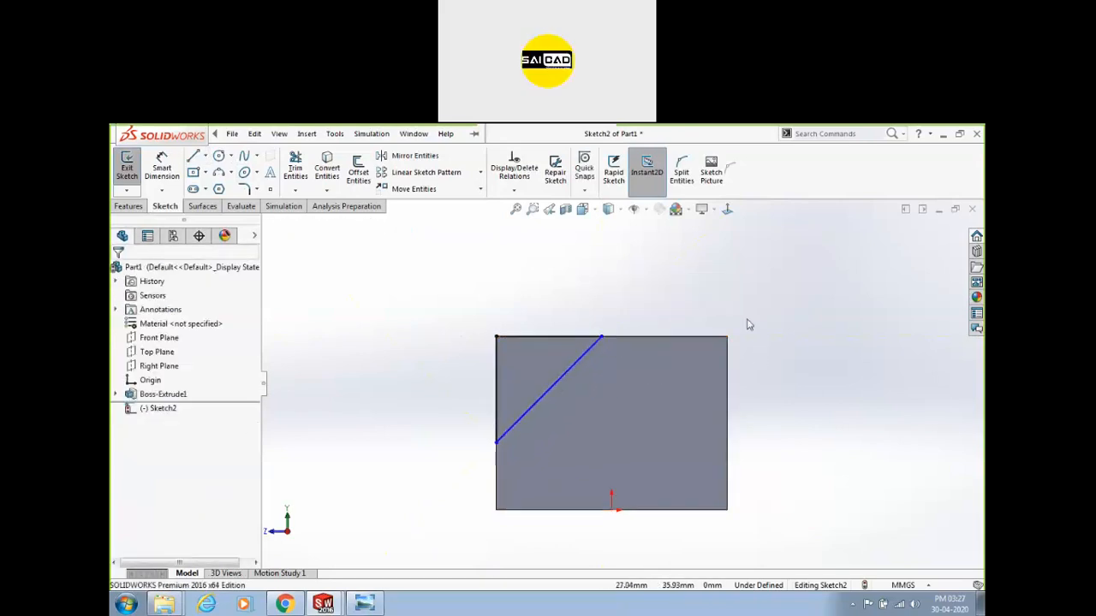
pyautogui.moveTo(603, 338); pyautogui.dragTo(695, 347)
pyautogui.click(762, 362)
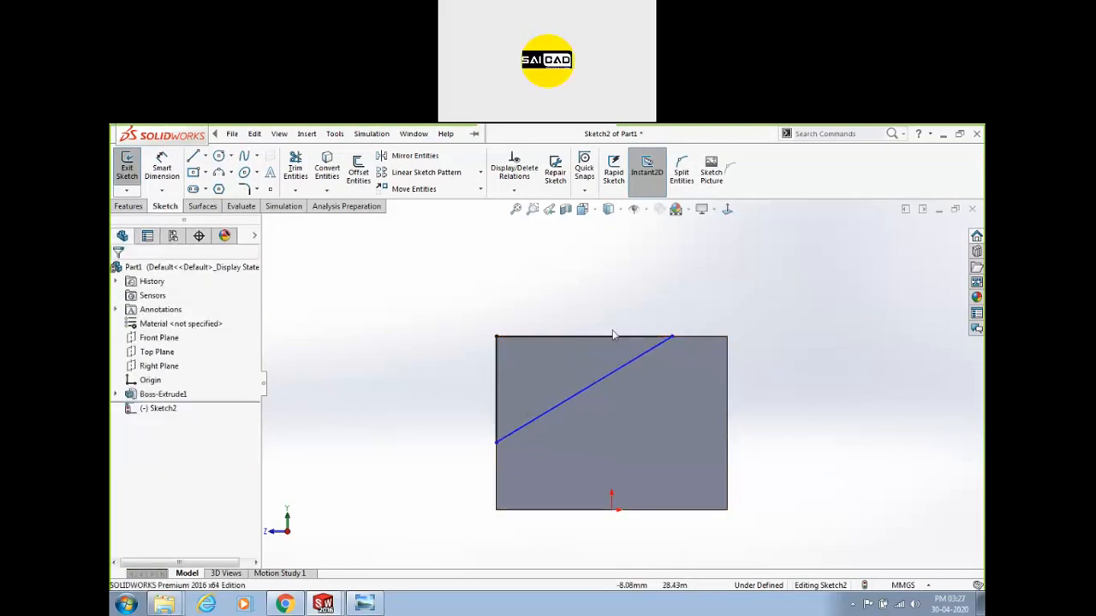
pyautogui.moveTo(496, 443); pyautogui.dragTo(499, 456)
# Exit the sketch and cut Sketch2 into the block as Cut-Extrude1.
pyautogui.click(449, 435)
pyautogui.click(127, 169)
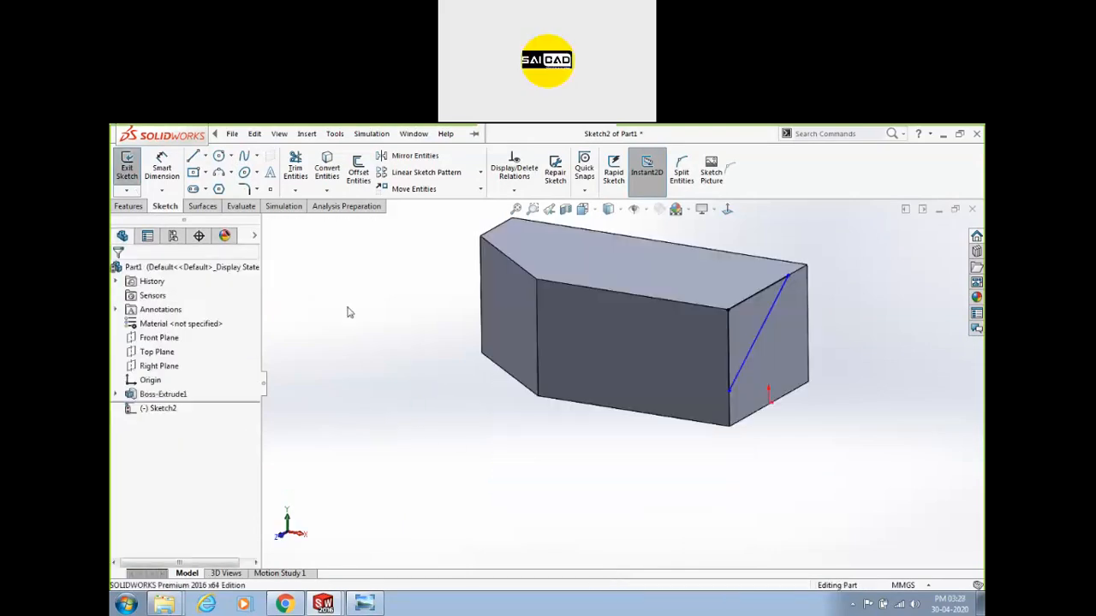
pyautogui.click(752, 321)
pyautogui.click(173, 423)
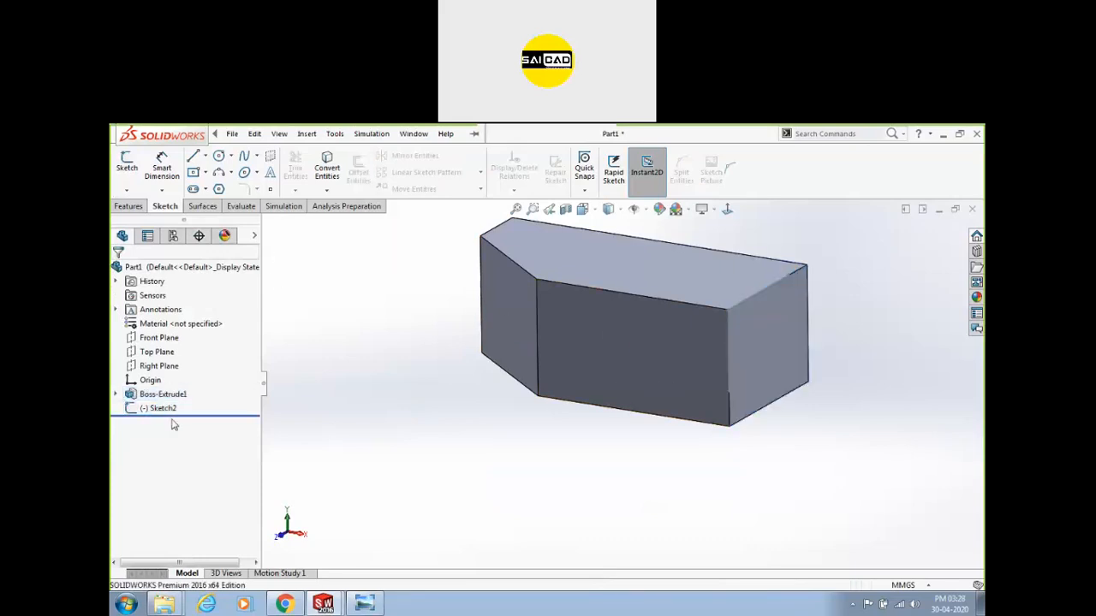
pyautogui.click(148, 409)
pyautogui.click(128, 206)
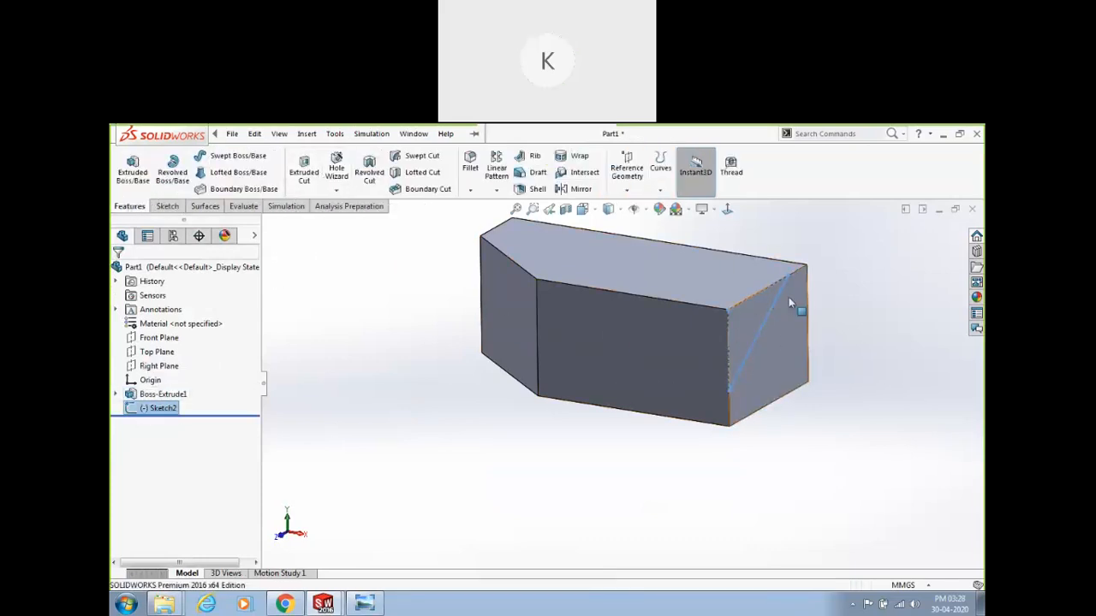
pyautogui.click(304, 170)
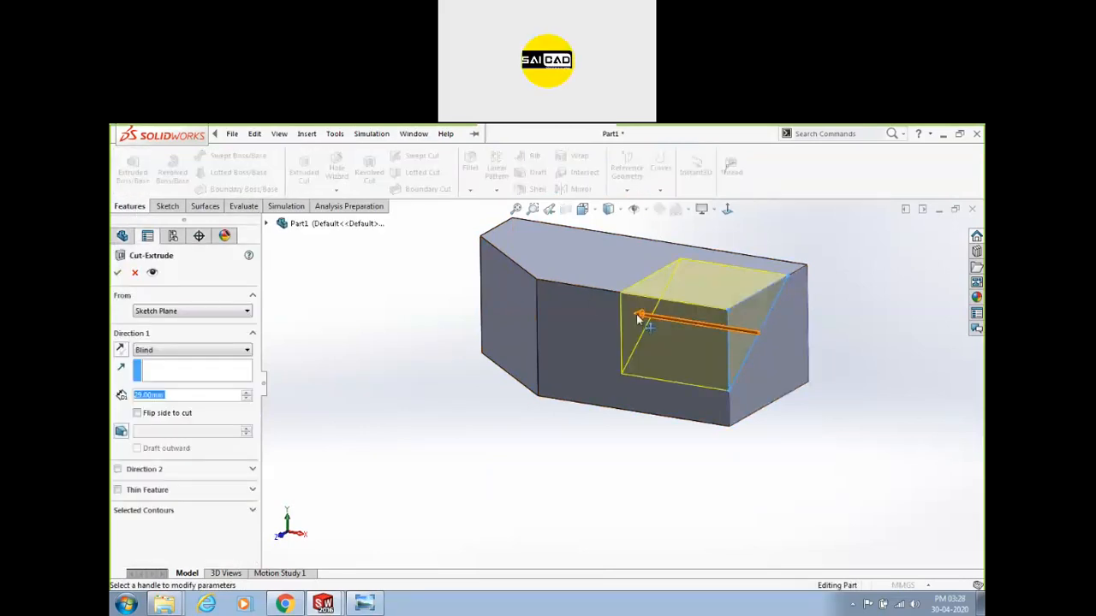
pyautogui.click(117, 272)
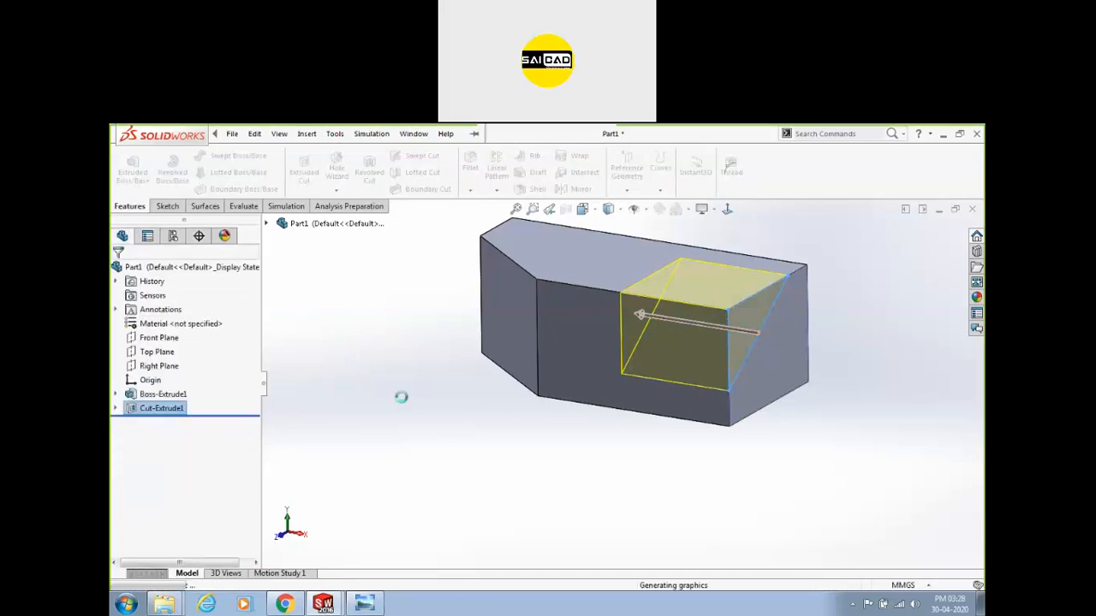
# Orbit the notched block, snap to a standard view, then return to isometric.
pyautogui.moveTo(403, 403); pyautogui.dragTo(497, 411, button='middle')
pyautogui.scroll(-4, 606, 325)
pyautogui.scroll(3, 626, 383)
pyautogui.scroll(-2, 715, 366)
pyautogui.moveTo(611, 412); pyautogui.dragTo(617, 443, button='middle')
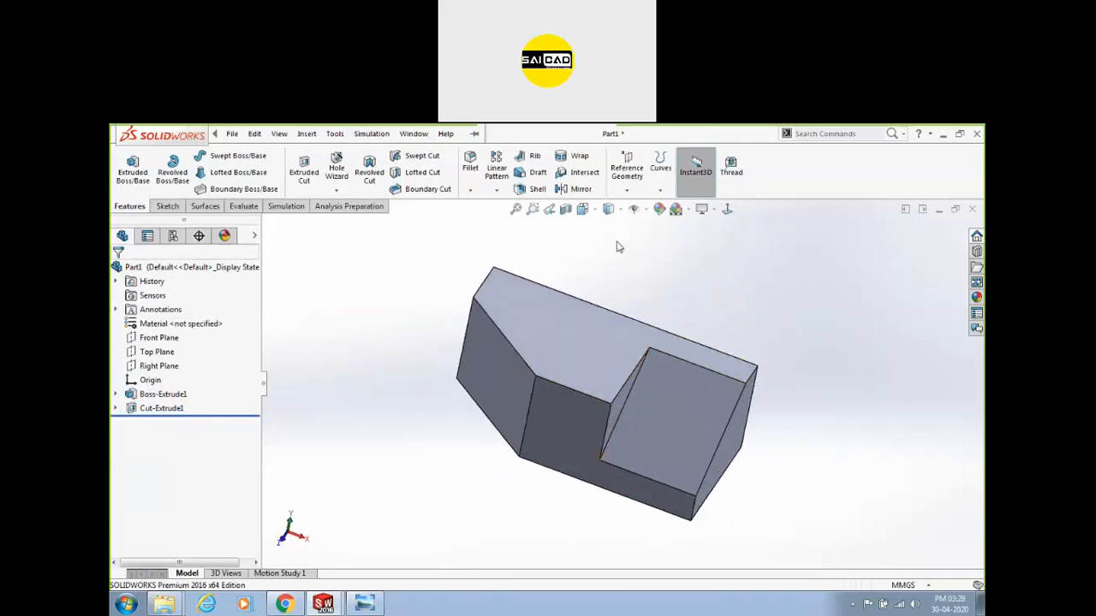
pyautogui.press('space')
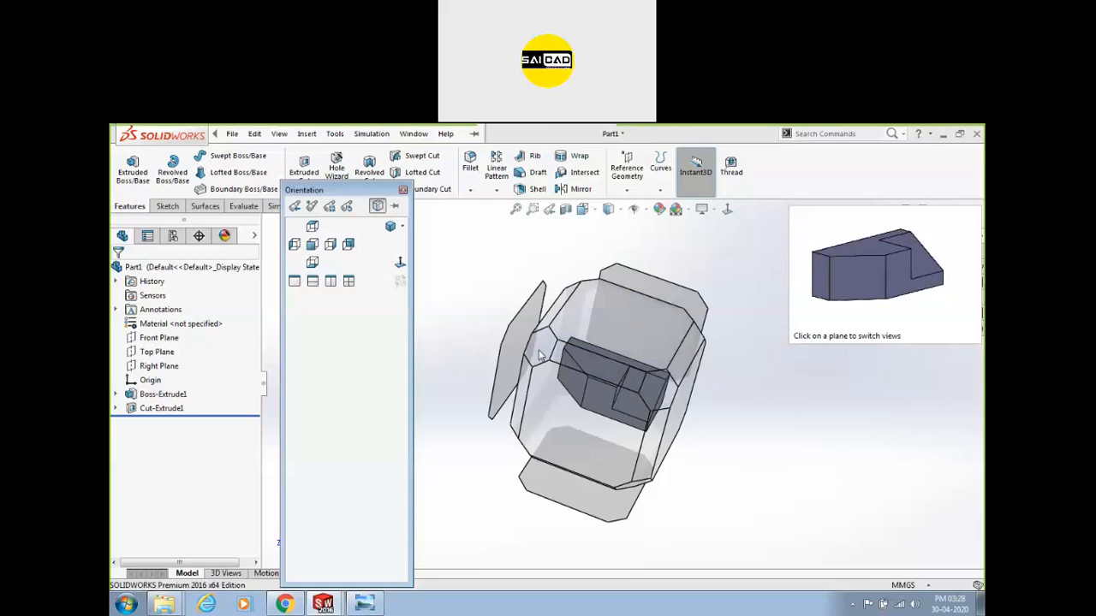
pyautogui.click(539, 355)
pyautogui.press('space')
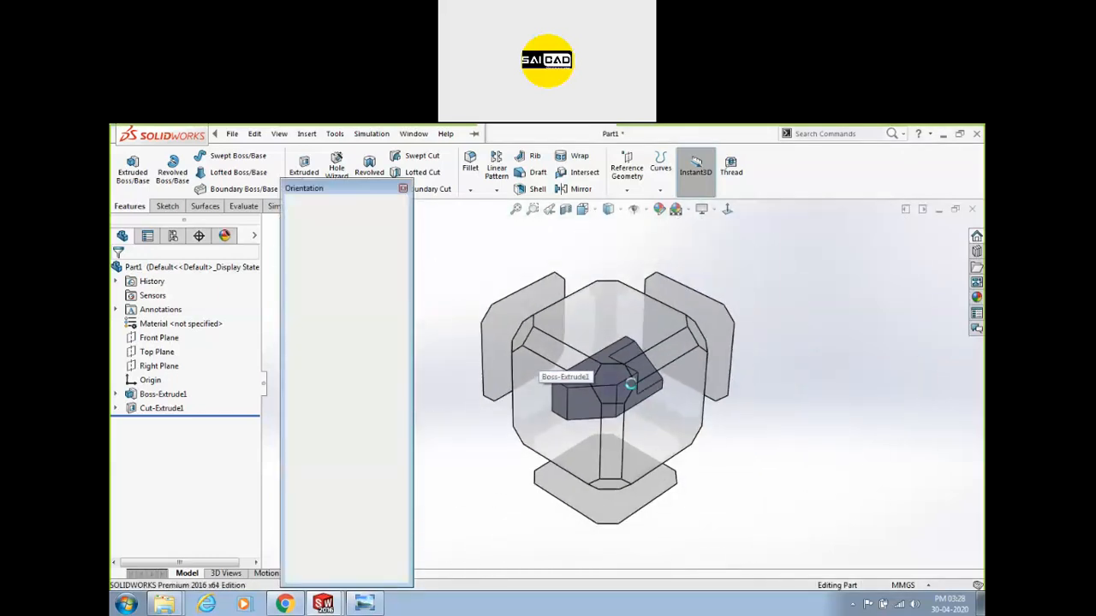
pyautogui.click(698, 339)
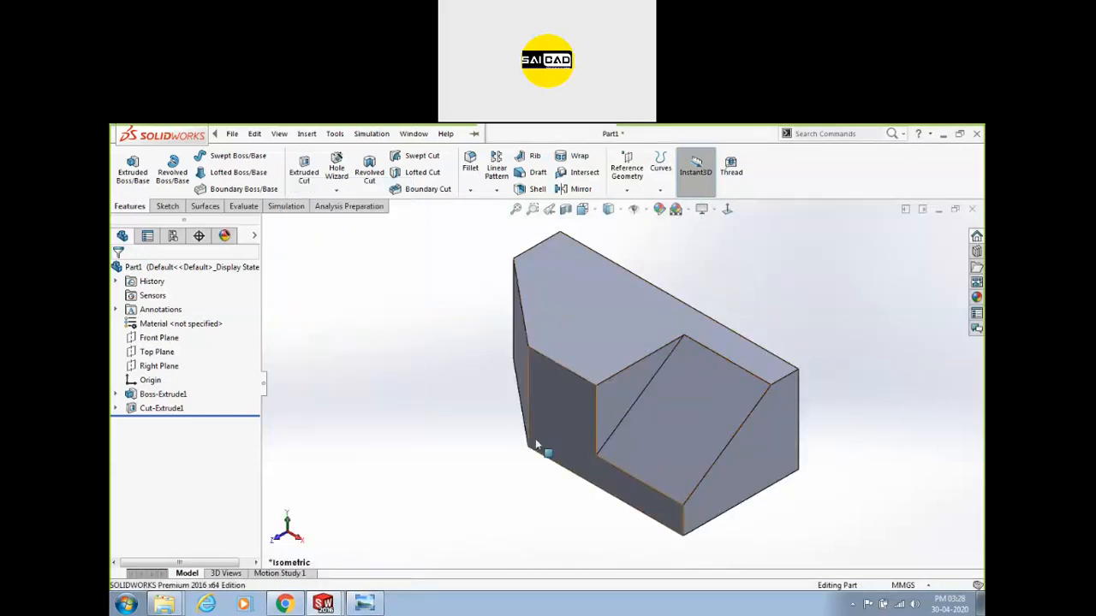
# Tilt the part lower and view the sloped cut face Normal To.
pyautogui.scroll(2, 617, 465)
pyautogui.scroll(-2, 619, 468)
pyautogui.moveTo(564, 457); pyautogui.dragTo(556, 416, button='middle')
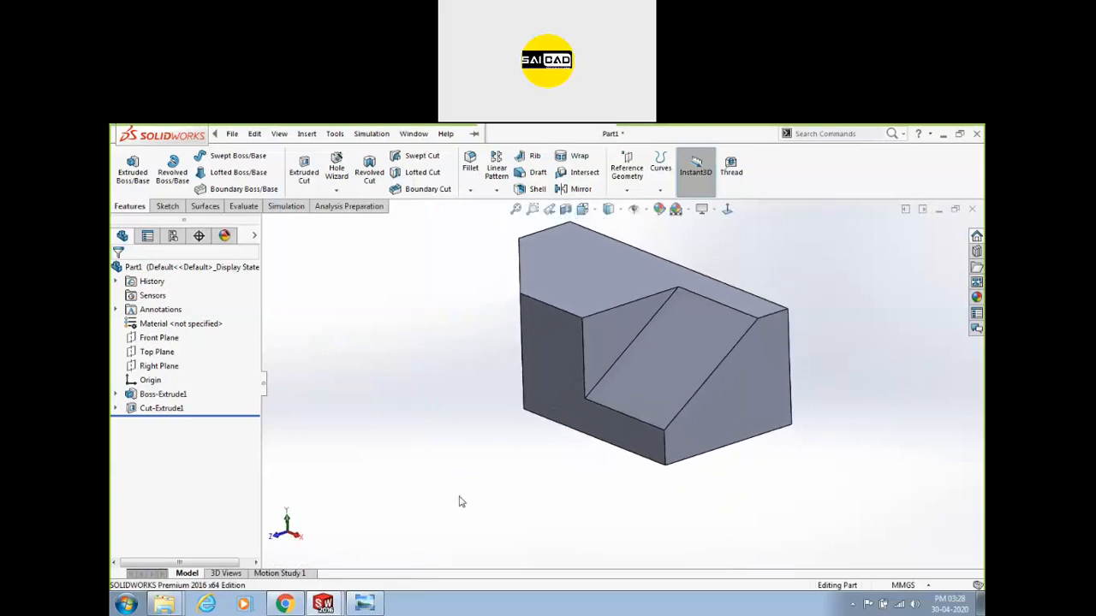
pyautogui.scroll(3, 625, 383)
pyautogui.scroll(-2, 719, 316)
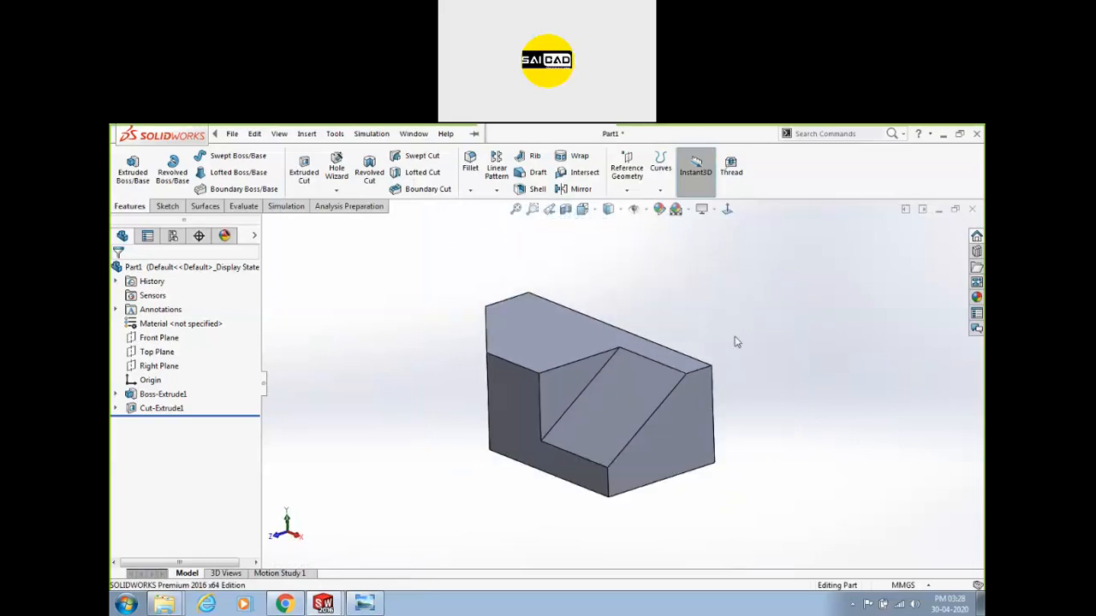
pyautogui.click(684, 422)
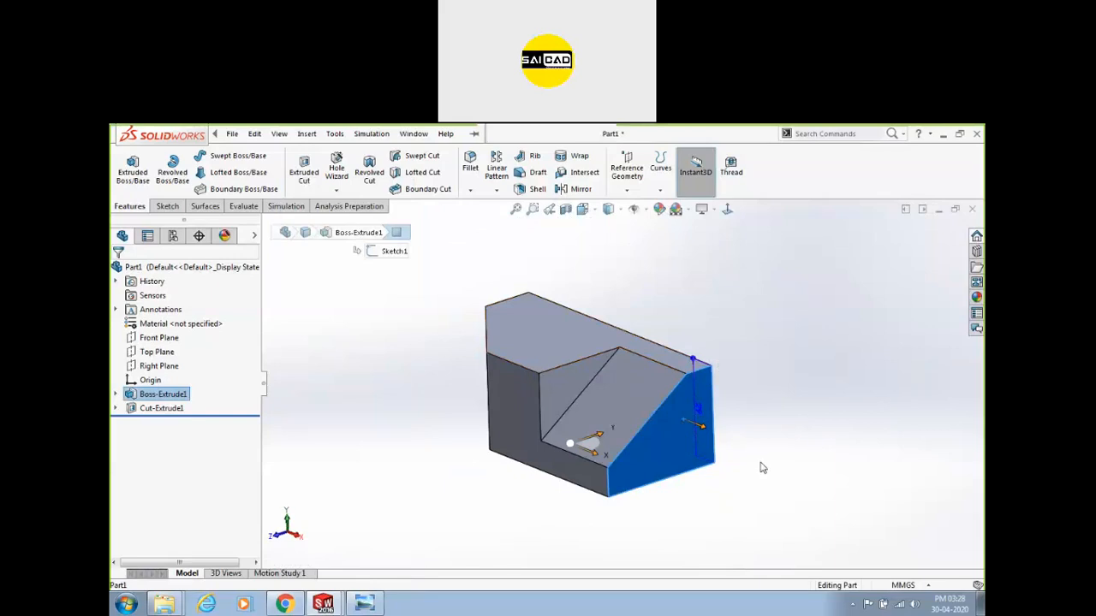
pyautogui.rightClick(685, 453)
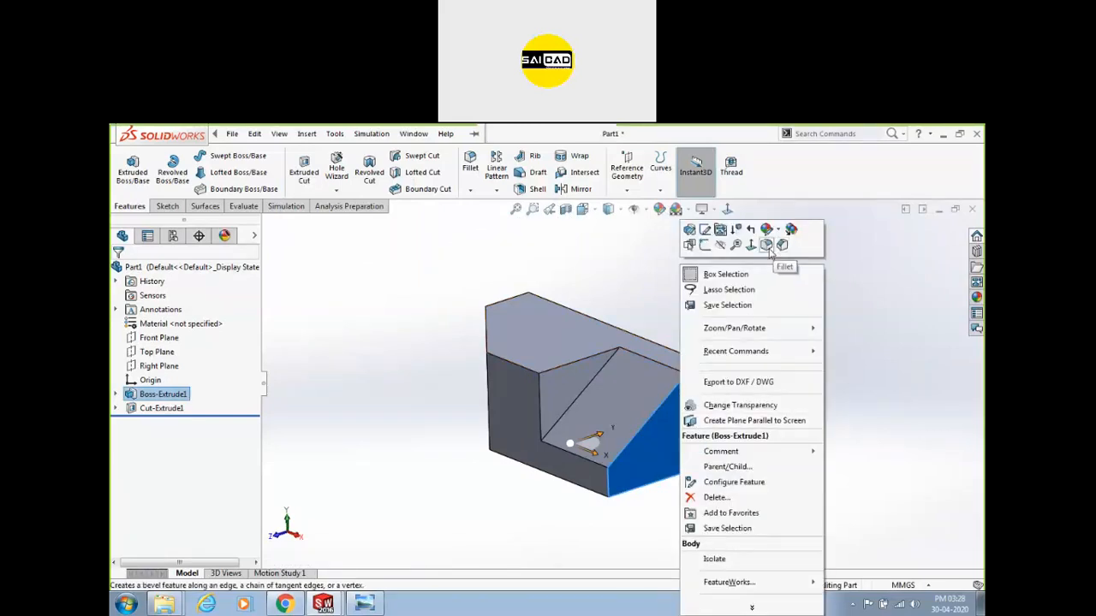
pyautogui.click(751, 247)
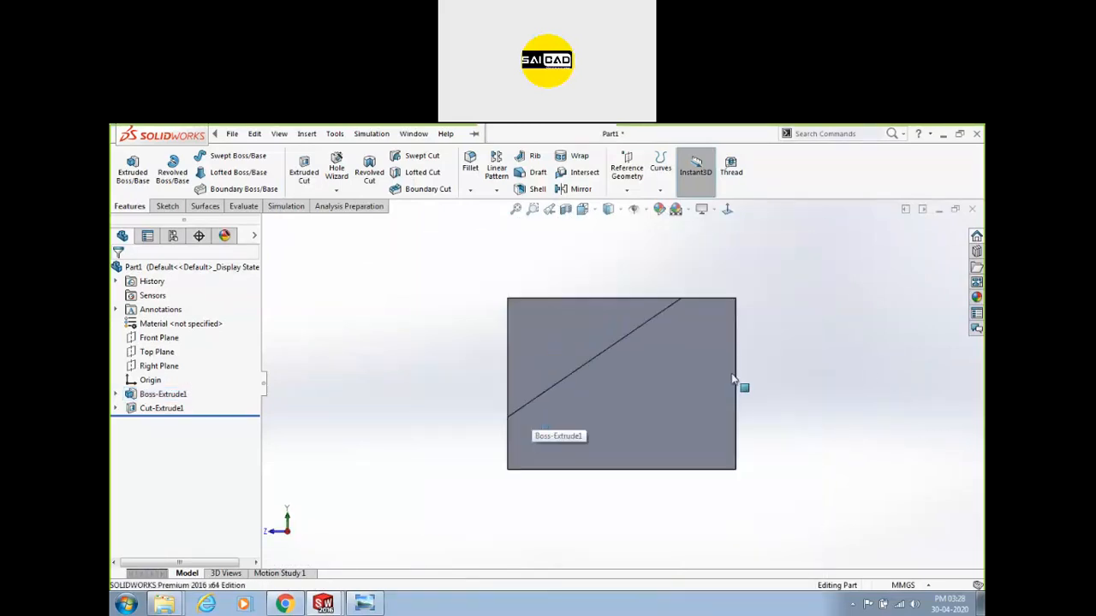
# Orbit back to 3-D, turn the sloped face face-on again, and clear the selection.
pyautogui.moveTo(577, 399)
pyautogui.mouseDown(button='middle')
pyautogui.moveTo(599, 404)
pyautogui.moveTo(582, 400)
pyautogui.mouseUp(button='middle')
pyautogui.click(660, 440)
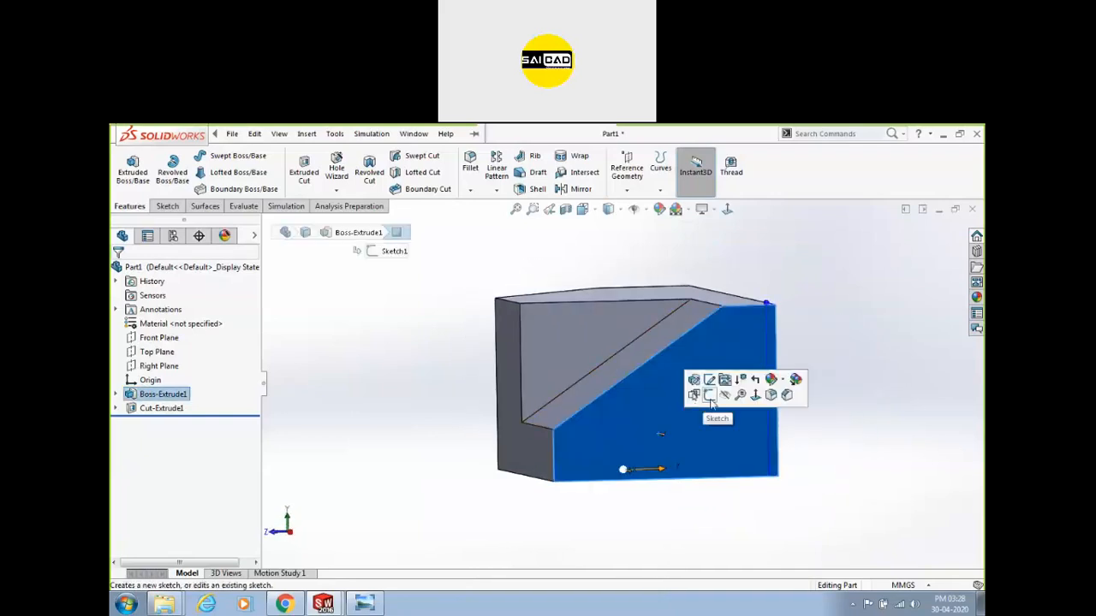
pyautogui.click(734, 398)
pyautogui.scroll(4, 604, 439)
pyautogui.click(840, 402)
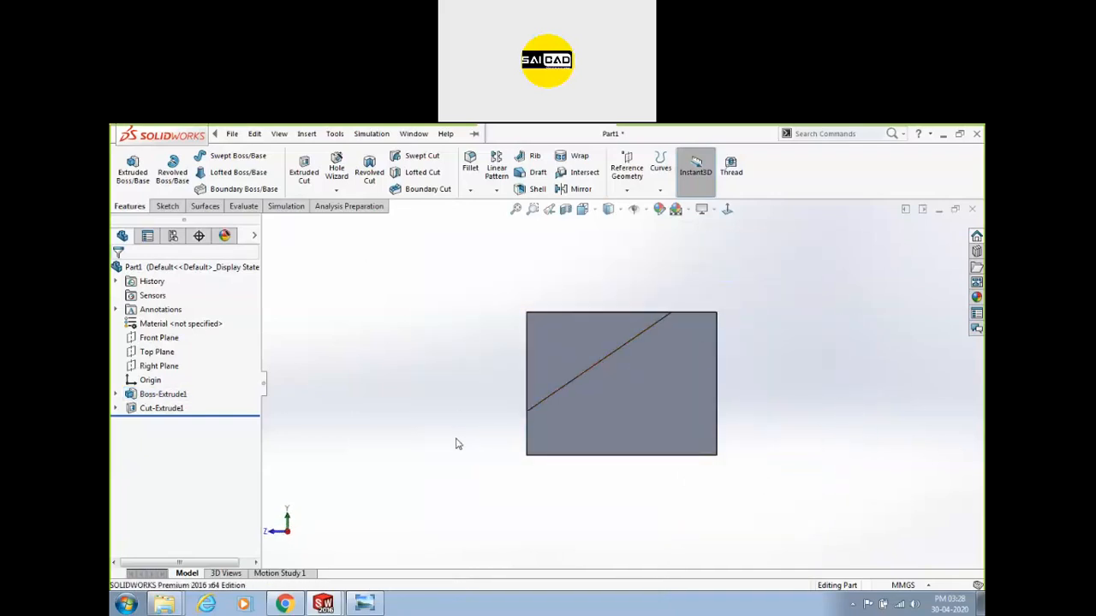
# Select the front face and sloped cut face together and orbit to compare them.
pyautogui.click(627, 397)
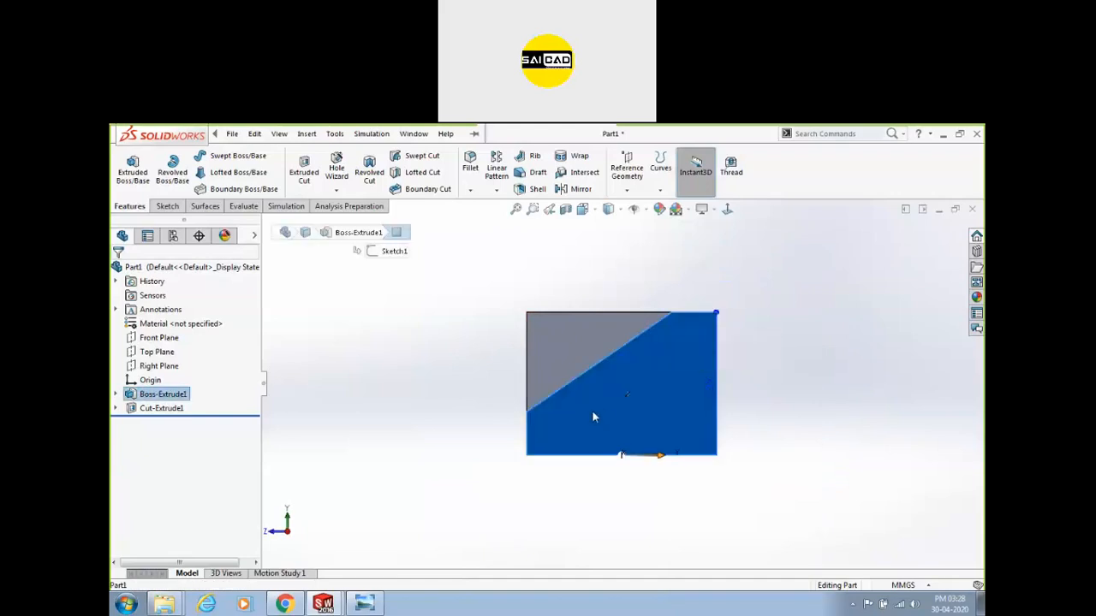
pyautogui.keyDown('ctrl'); pyautogui.click(565, 347); pyautogui.keyUp('ctrl')
pyautogui.moveTo(428, 430)
pyautogui.mouseDown(button='middle')
pyautogui.moveTo(440, 420)
pyautogui.moveTo(502, 457)
pyautogui.moveTo(425, 431)
pyautogui.mouseUp(button='middle')
pyautogui.moveTo(428, 424); pyautogui.dragTo(485, 435, button='middle')
pyautogui.click(379, 478)
# View the L-shaped left face Normal To, then select the left, middle and upper-right faces and orbit.
pyautogui.click(532, 383)
pyautogui.rightClick(350, 423)
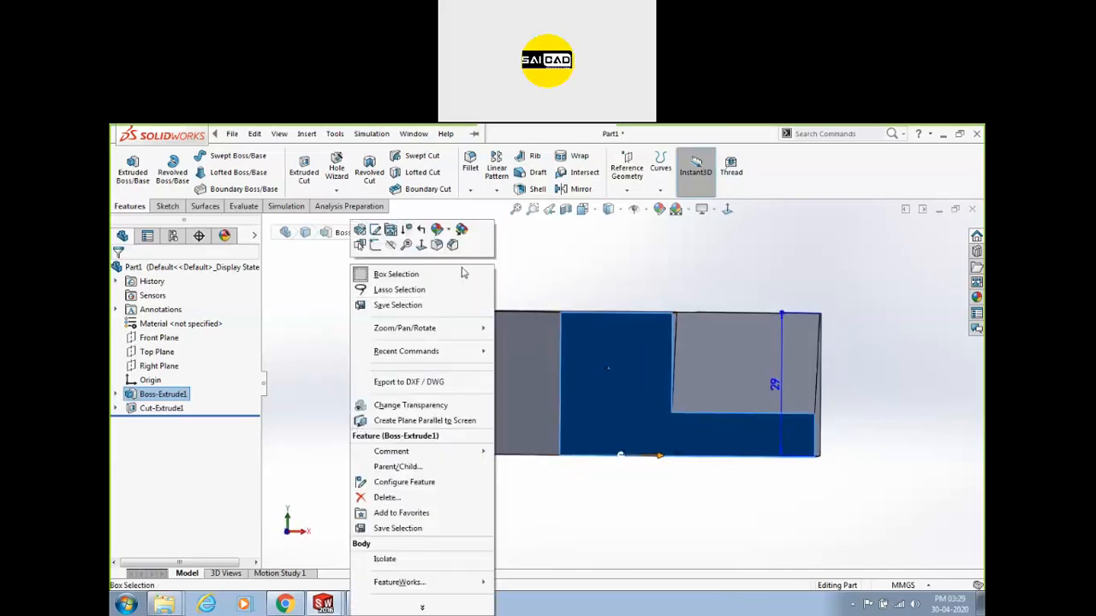
pyautogui.click(422, 246)
pyautogui.click(403, 485)
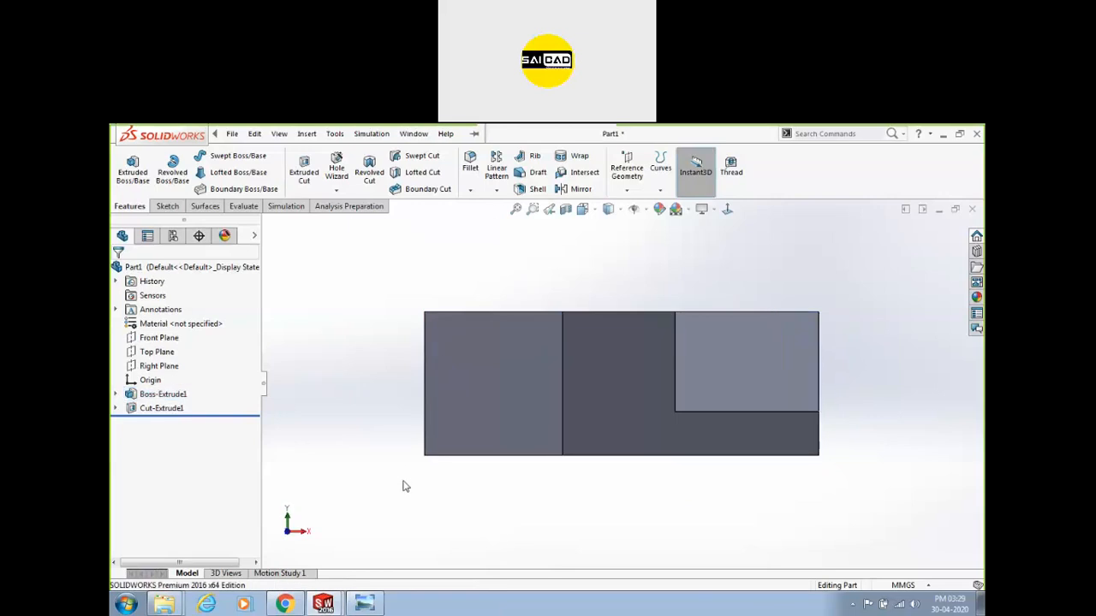
pyautogui.click(483, 352)
pyautogui.keyDown('ctrl'); pyautogui.click(586, 387); pyautogui.keyUp('ctrl')
pyautogui.keyDown('ctrl'); pyautogui.click(745, 356); pyautogui.keyUp('ctrl')
pyautogui.moveTo(693, 381); pyautogui.dragTo(733, 368, button='middle')
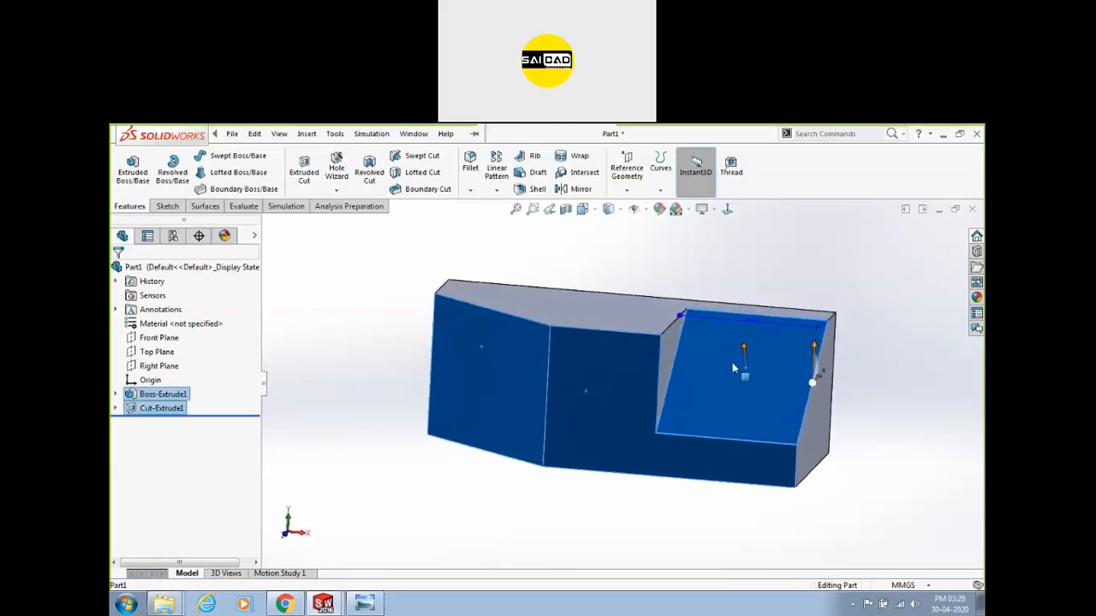
pyautogui.moveTo(687, 406); pyautogui.dragTo(680, 367, button='middle')
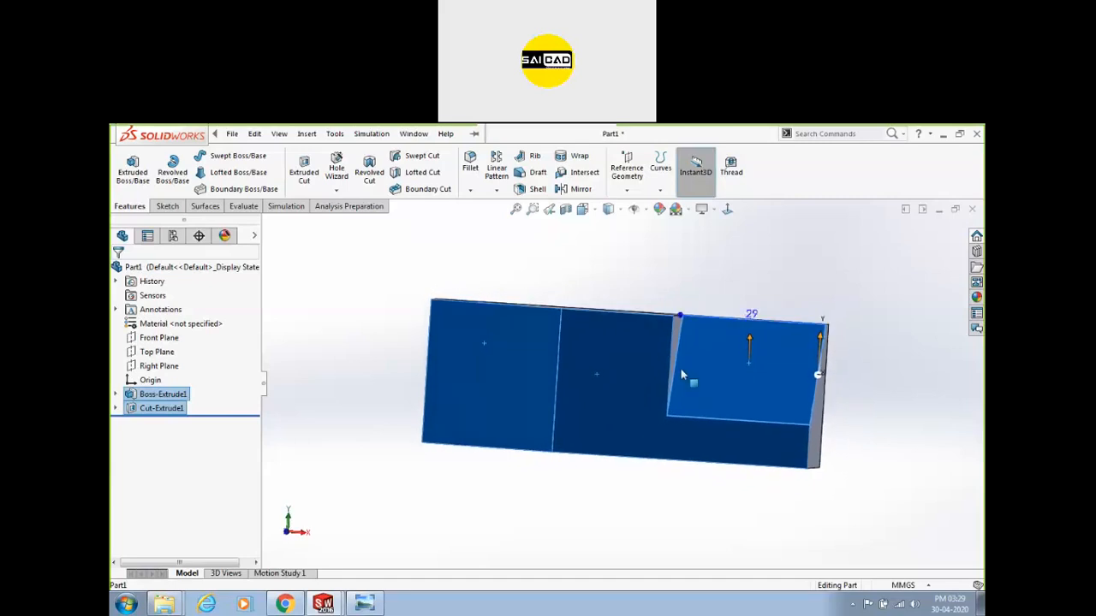
# Snap the view to Front, clear the selections, and bring up the view orientation chooser.
pyautogui.press('space')
pyautogui.click(741, 378)
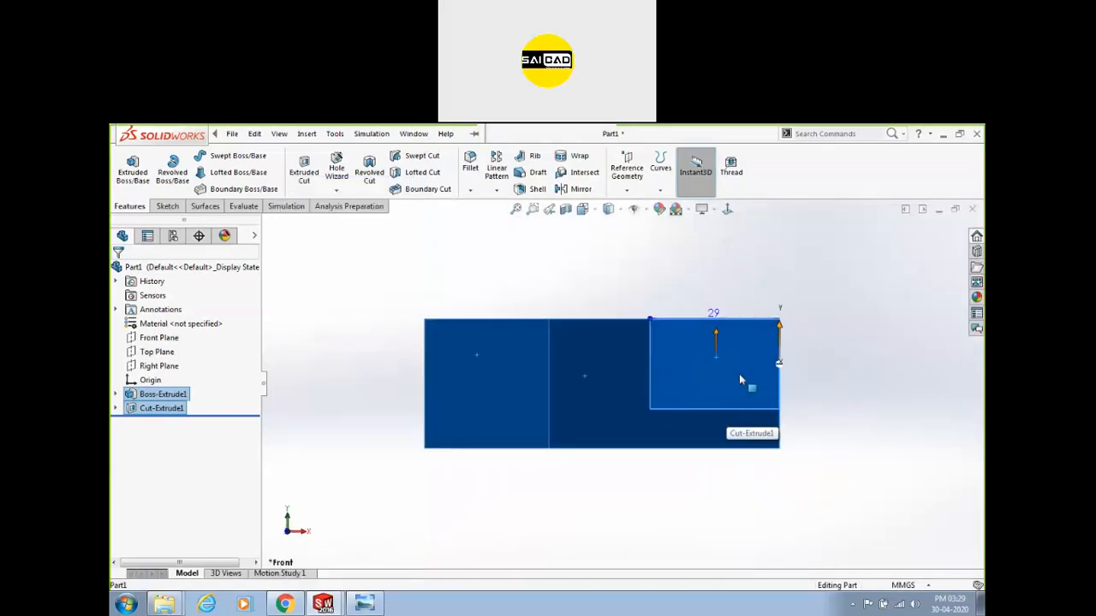
pyautogui.click(864, 348)
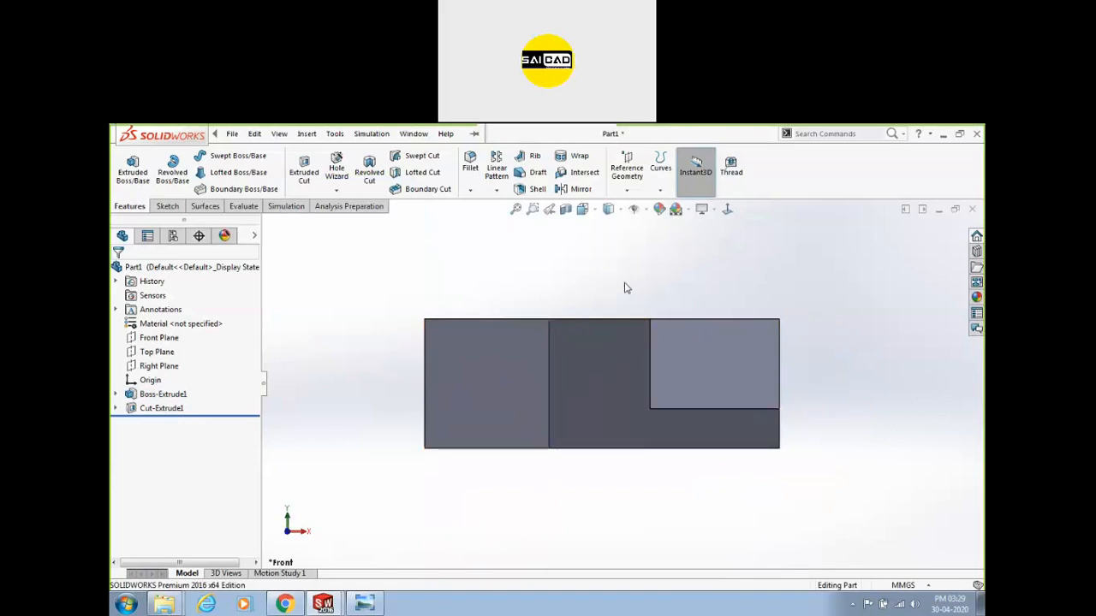
pyautogui.press('space')
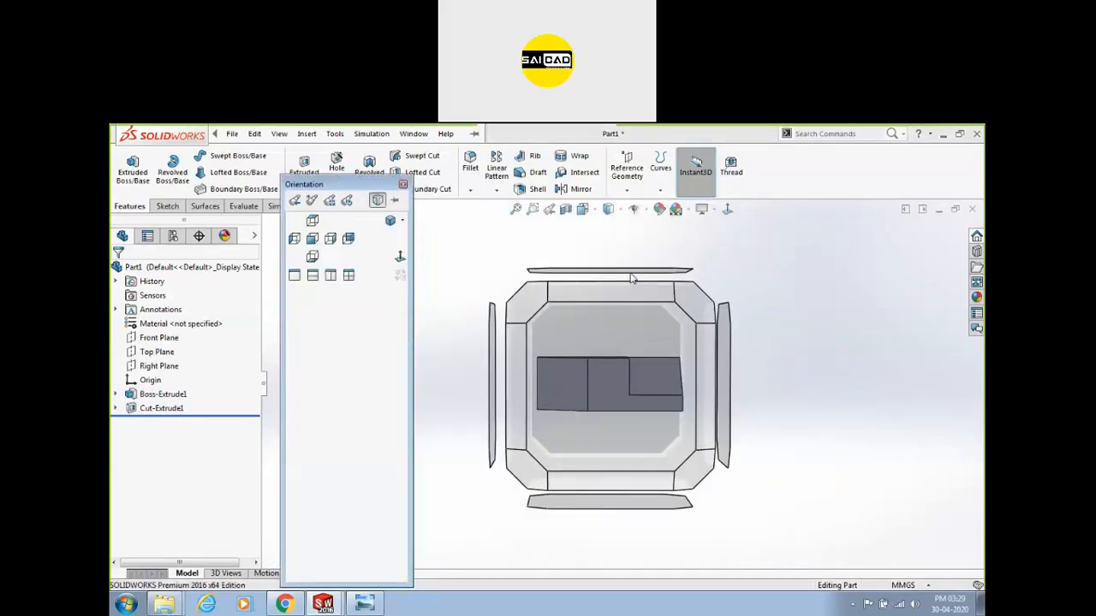
pyautogui.click(631, 278)
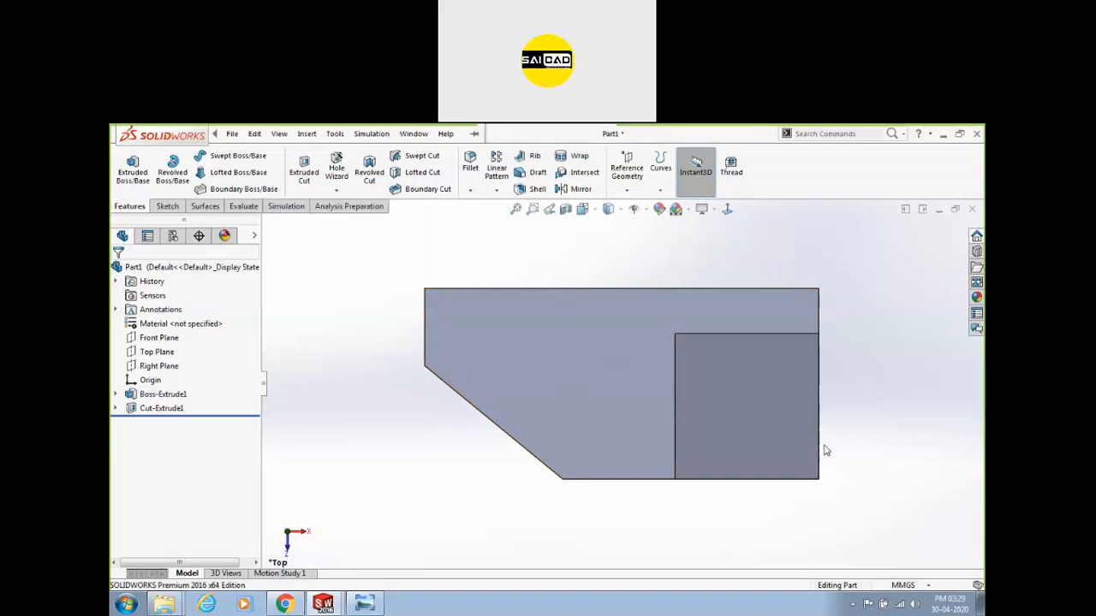
pyautogui.click(509, 389)
pyautogui.keyDown('ctrl'); pyautogui.click(751, 398); pyautogui.keyUp('ctrl')
pyautogui.moveTo(512, 518); pyautogui.dragTo(496, 394, button='middle')
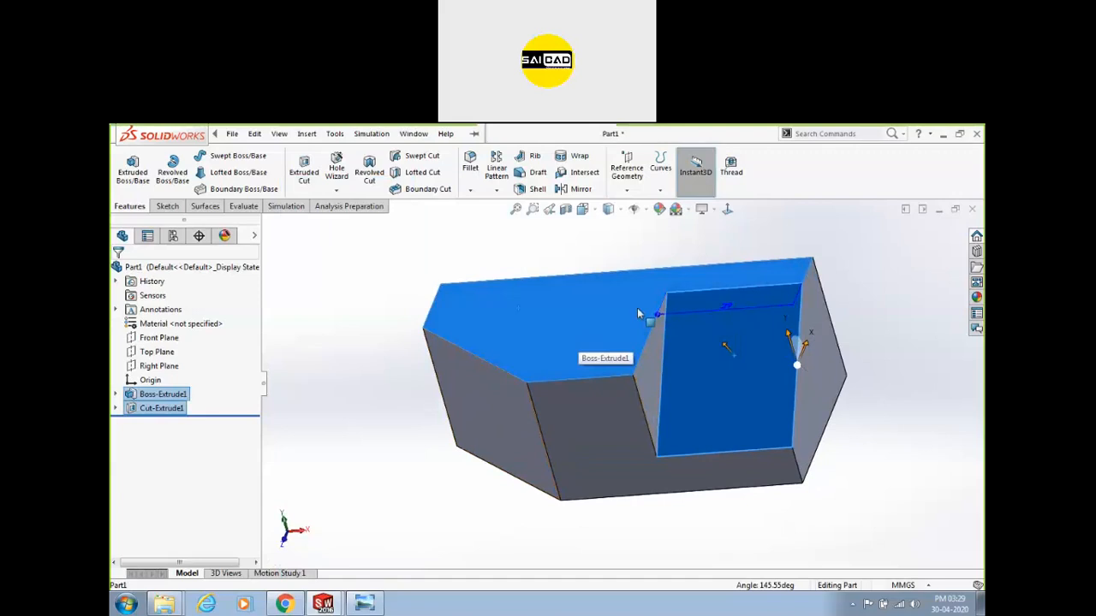
pyautogui.moveTo(460, 453); pyautogui.dragTo(435, 383, button='middle')
pyautogui.click(432, 392)
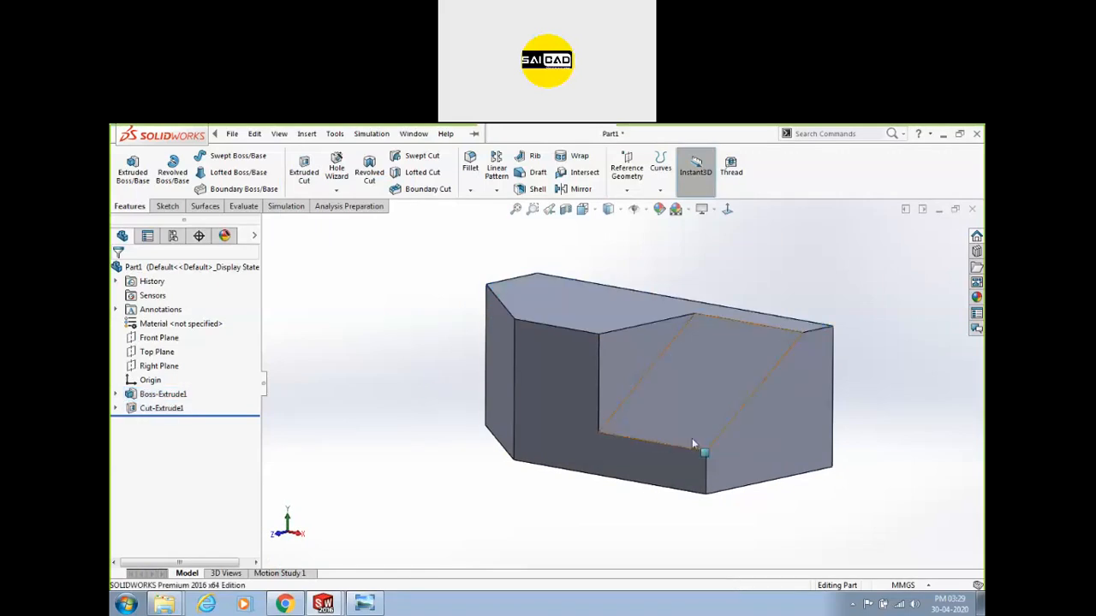
pyautogui.moveTo(761, 446); pyautogui.dragTo(667, 432, button='middle')
pyautogui.click(731, 429)
pyautogui.keyDown('ctrl'); pyautogui.click(602, 365); pyautogui.keyUp('ctrl')
pyautogui.click(384, 492)
pyautogui.moveTo(647, 389); pyautogui.dragTo(651, 326, button='middle')
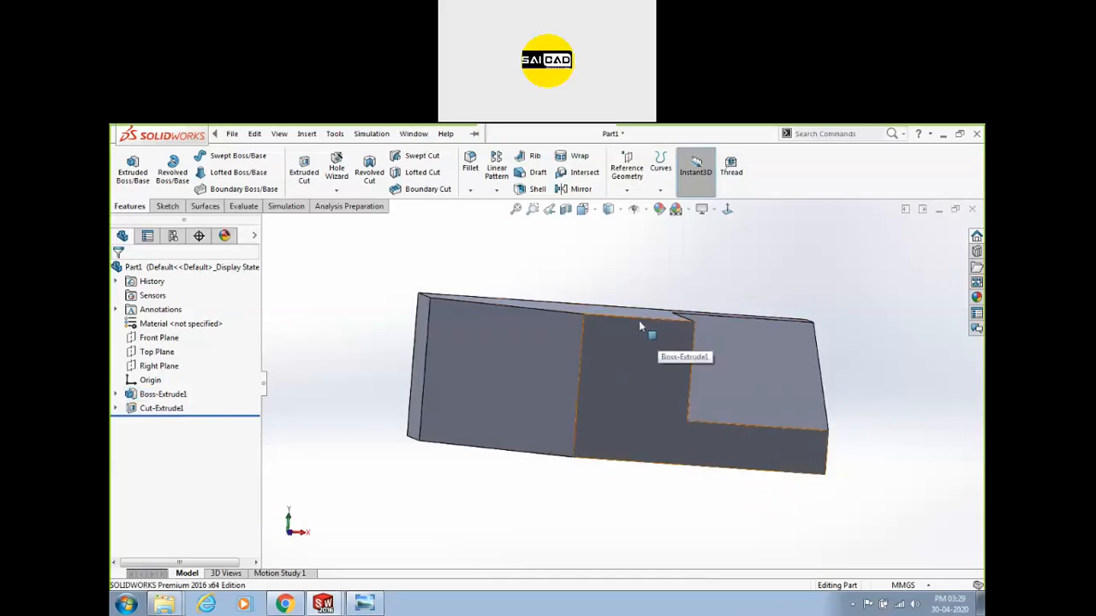
pyautogui.click(640, 317)
pyautogui.moveTo(895, 398); pyautogui.dragTo(792, 373, button='middle')
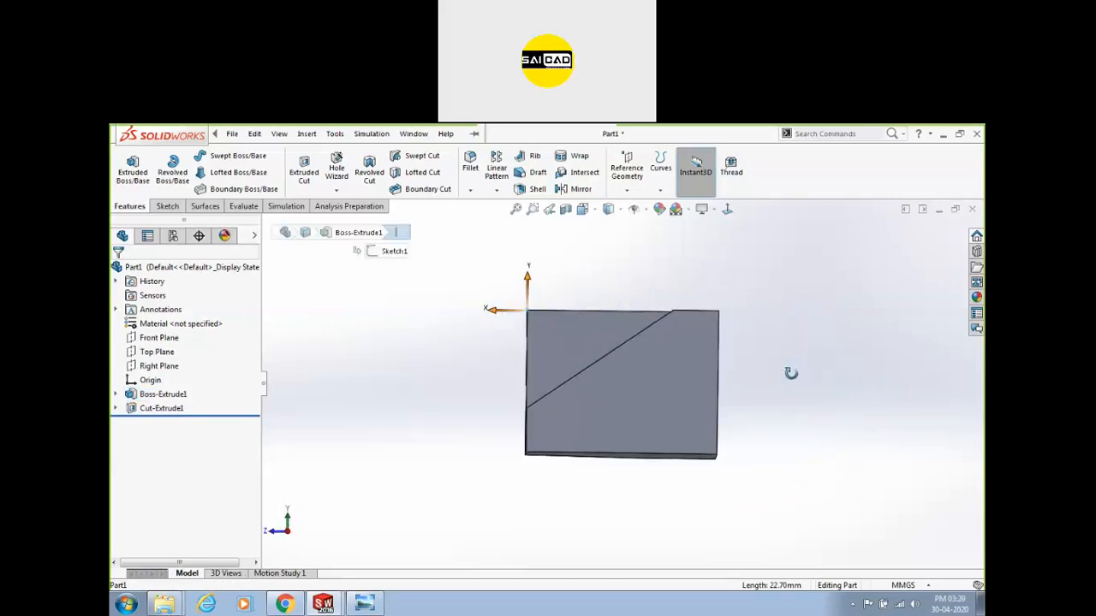
pyautogui.scroll(-5, 539, 334)
pyautogui.scroll(7, 487, 314)
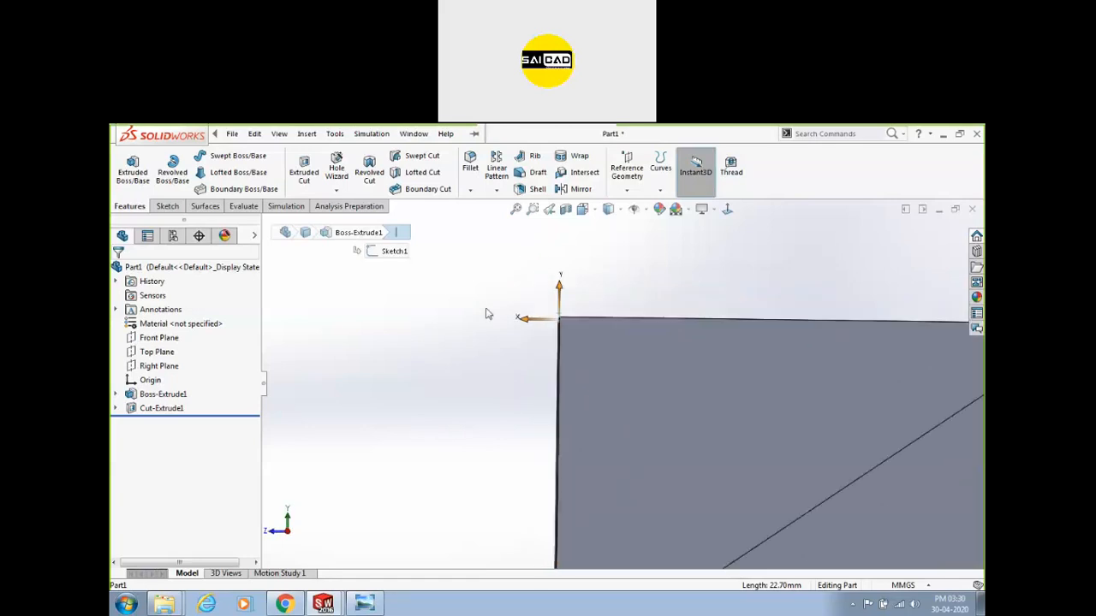
pyautogui.click(514, 483)
pyautogui.moveTo(575, 458)
pyautogui.mouseDown(button='middle')
pyautogui.moveTo(497, 476)
pyautogui.moveTo(587, 490)
pyautogui.moveTo(587, 477)
pyautogui.moveTo(581, 607)
pyautogui.moveTo(641, 448)
pyautogui.moveTo(642, 496)
pyautogui.moveTo(641, 374)
pyautogui.mouseUp(button='middle')
pyautogui.click(655, 406)
pyautogui.click(459, 442)
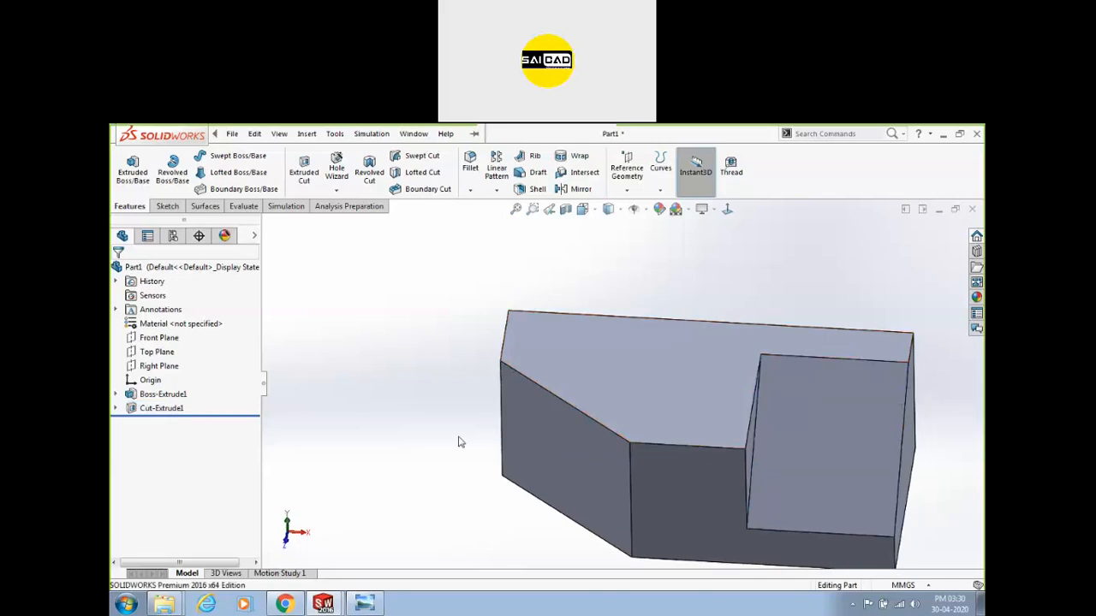
pyautogui.scroll(4, 616, 385)
pyautogui.moveTo(728, 413); pyautogui.dragTo(657, 365, button='middle')
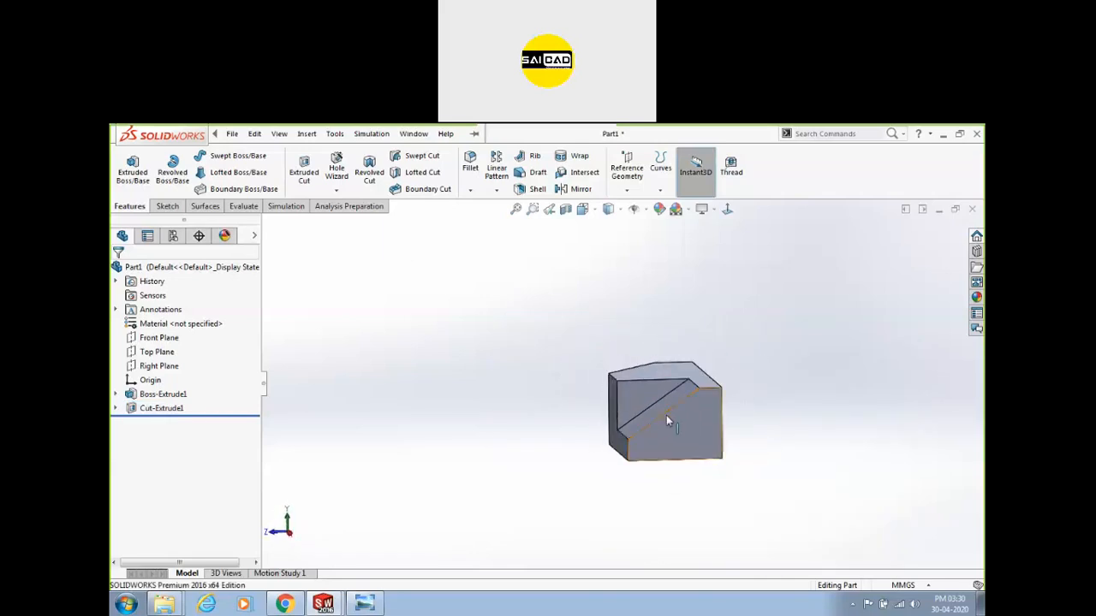
pyautogui.scroll(-3, 667, 417)
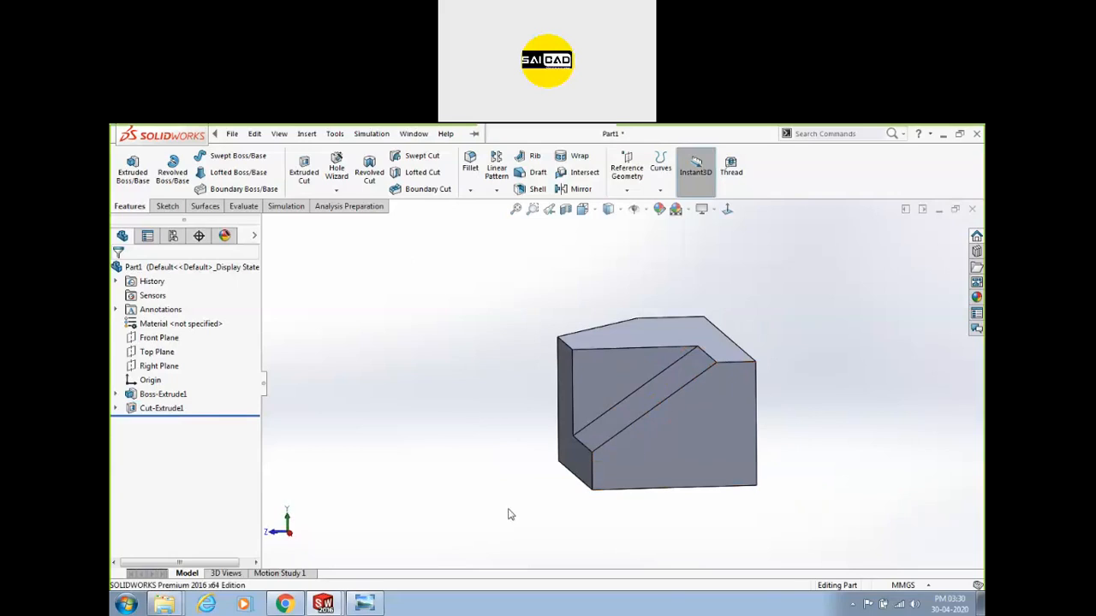
pyautogui.moveTo(382, 609)
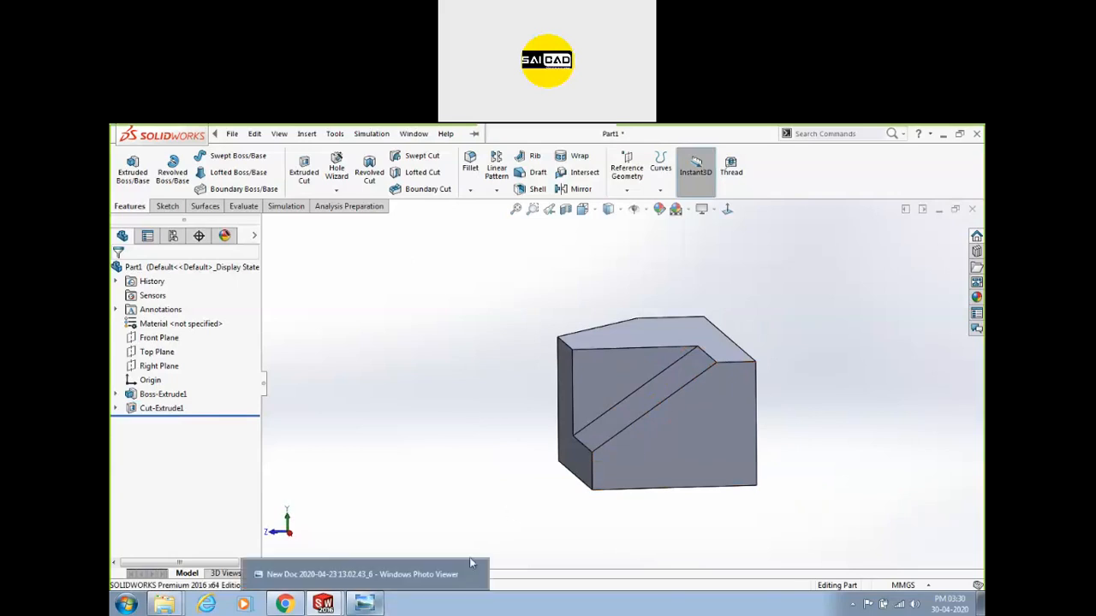
# Select the front and sloped faces, then snap the reference drawing left and pan to its isometric view.
pyautogui.click(691, 429)
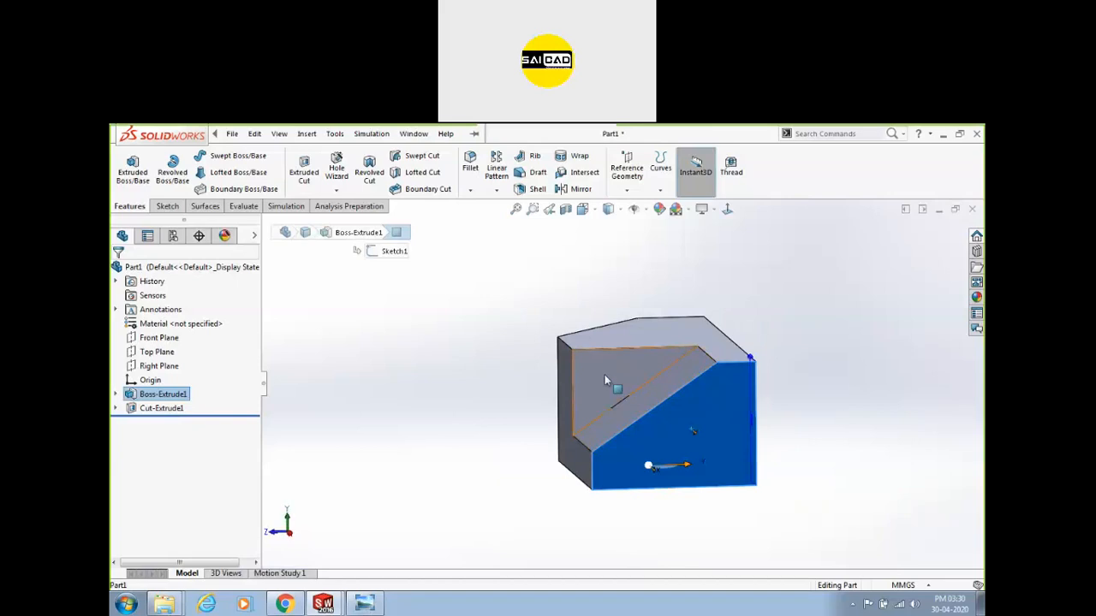
pyautogui.keyDown('ctrl'); pyautogui.click(604, 380); pyautogui.keyUp('ctrl')
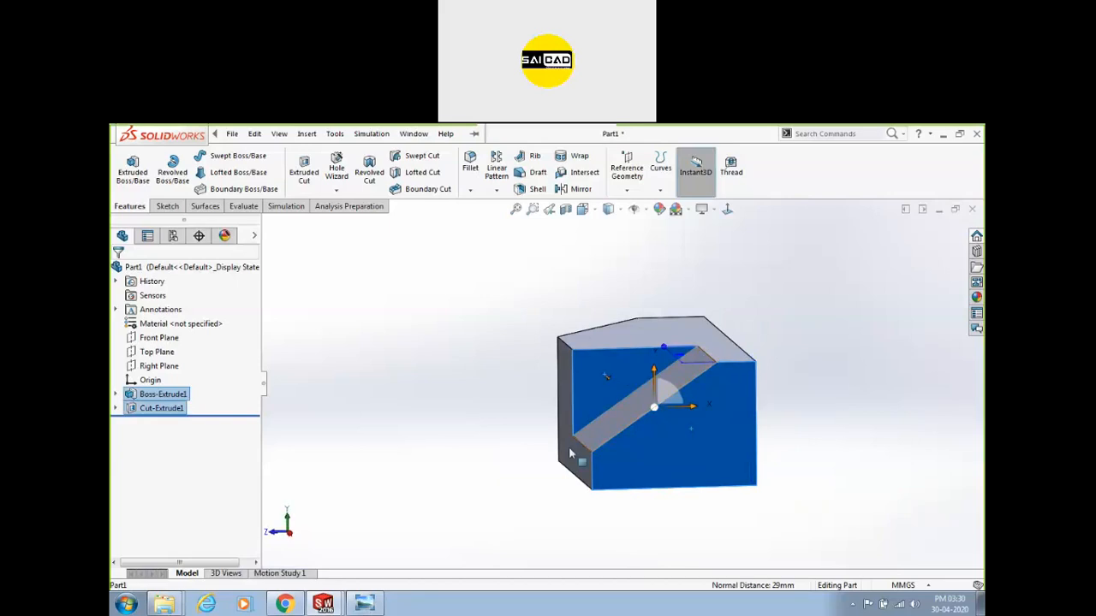
pyautogui.click(381, 605)
pyautogui.moveTo(746, 134); pyautogui.dragTo(110, 276)
pyautogui.moveTo(428, 346); pyautogui.dragTo(163, 420)
pyautogui.moveTo(429, 262); pyautogui.dragTo(274, 223)
pyautogui.moveTo(378, 393); pyautogui.dragTo(365, 340)
# Snap the SOLIDWORKS part window to the right half and narrow the drawing window.
pyautogui.click(859, 327)
pyautogui.moveTo(754, 132); pyautogui.dragTo(981, 298)
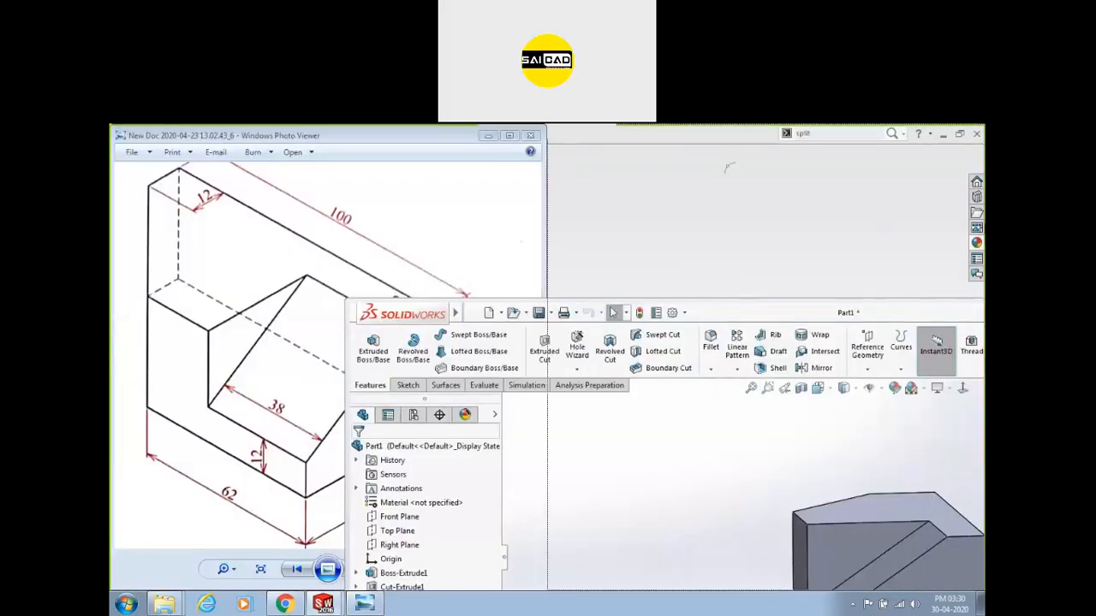
pyautogui.moveTo(741, 312); pyautogui.dragTo(983, 261)
pyautogui.moveTo(545, 347); pyautogui.dragTo(491, 366)
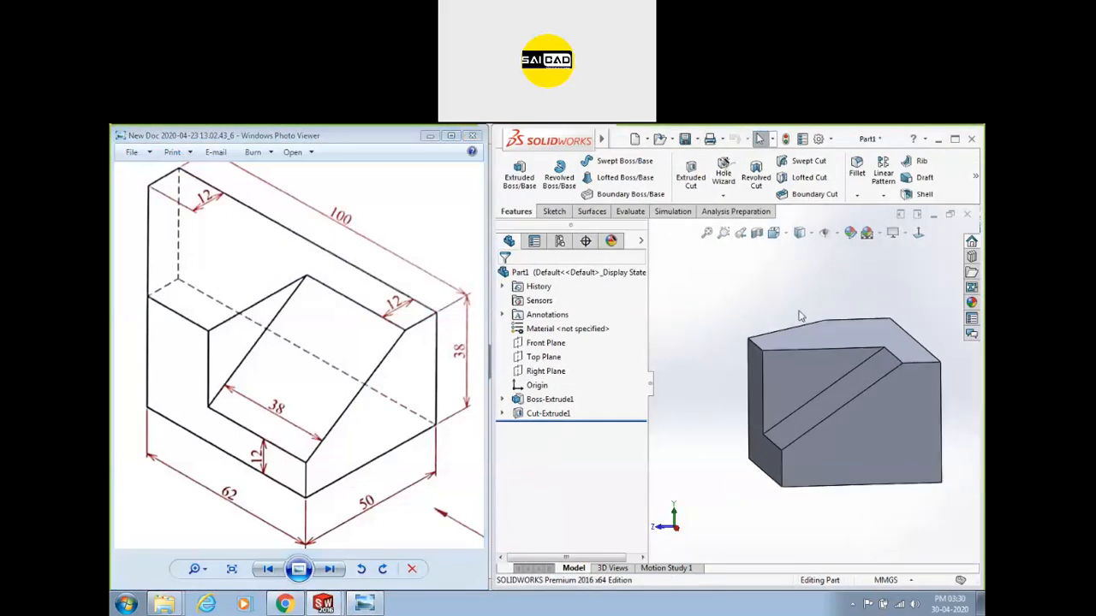
pyautogui.scroll(3, 754, 324)
# Delete Boss-Extrude1, Cut-Extrude1 and Sketch1 from Part1.
pyautogui.click(546, 412)
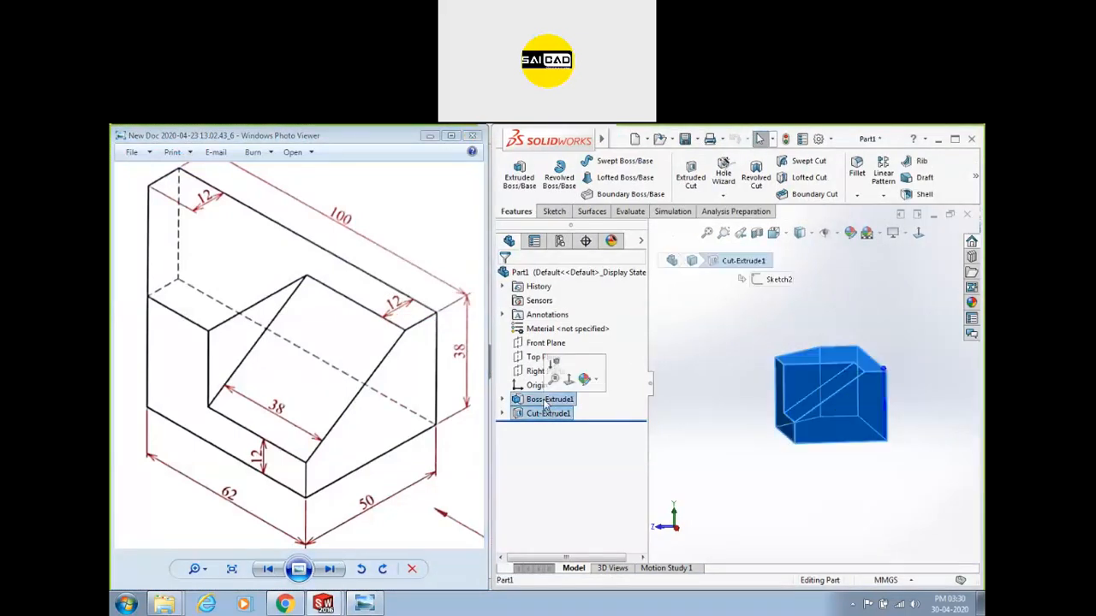
pyautogui.press('Delete')
pyautogui.click(541, 401)
pyautogui.press('Delete')
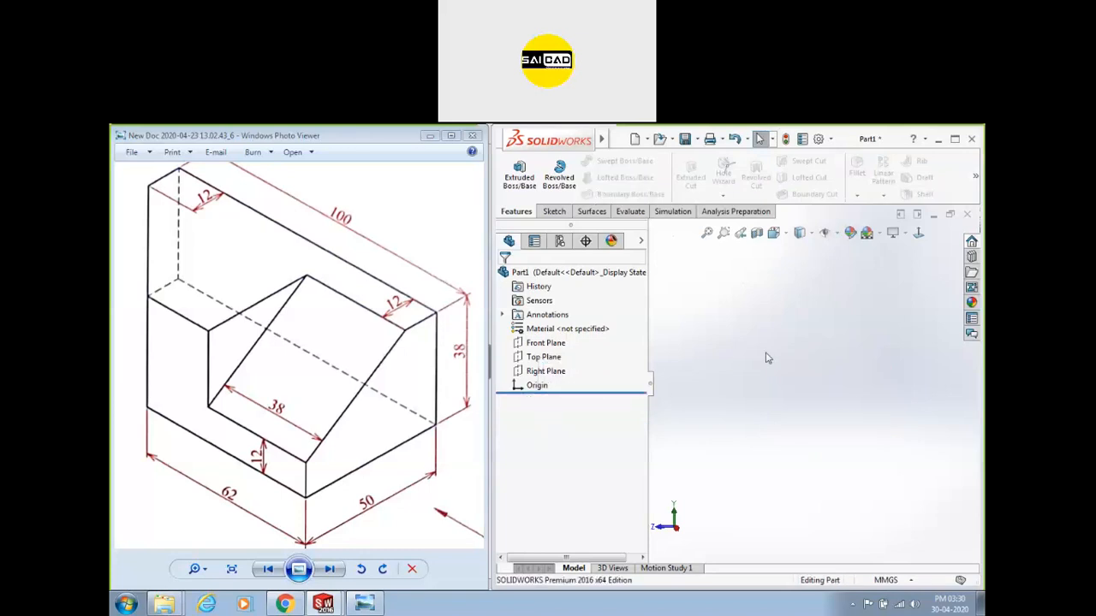
# Start a new sketch, Sketch3, on the Front Plane and pick the line tool.
pyautogui.click(553, 211)
pyautogui.click(513, 170)
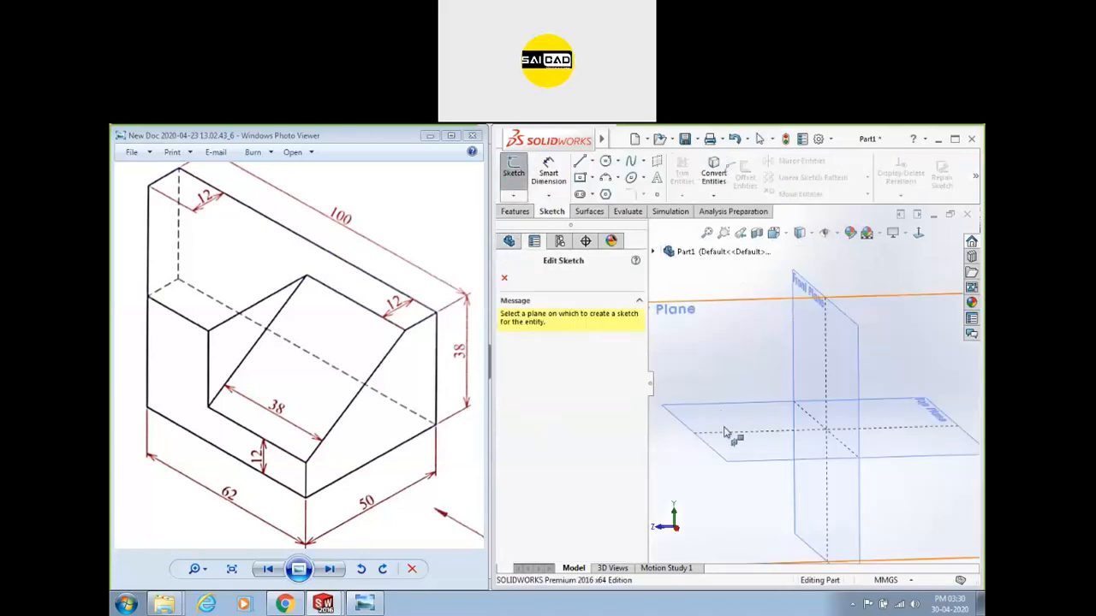
pyautogui.click(804, 330)
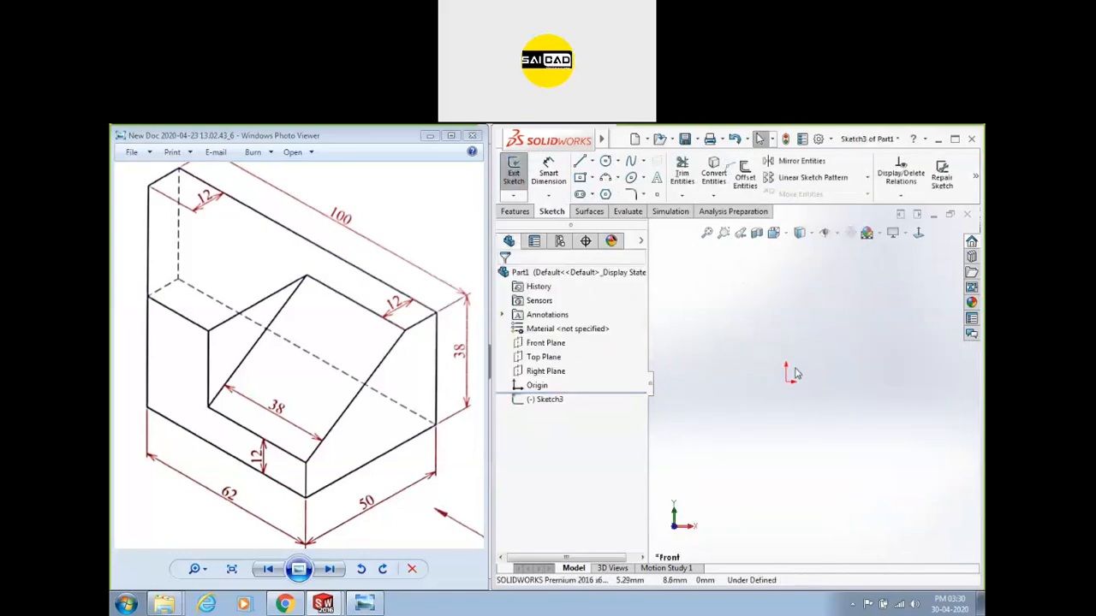
pyautogui.press('l')
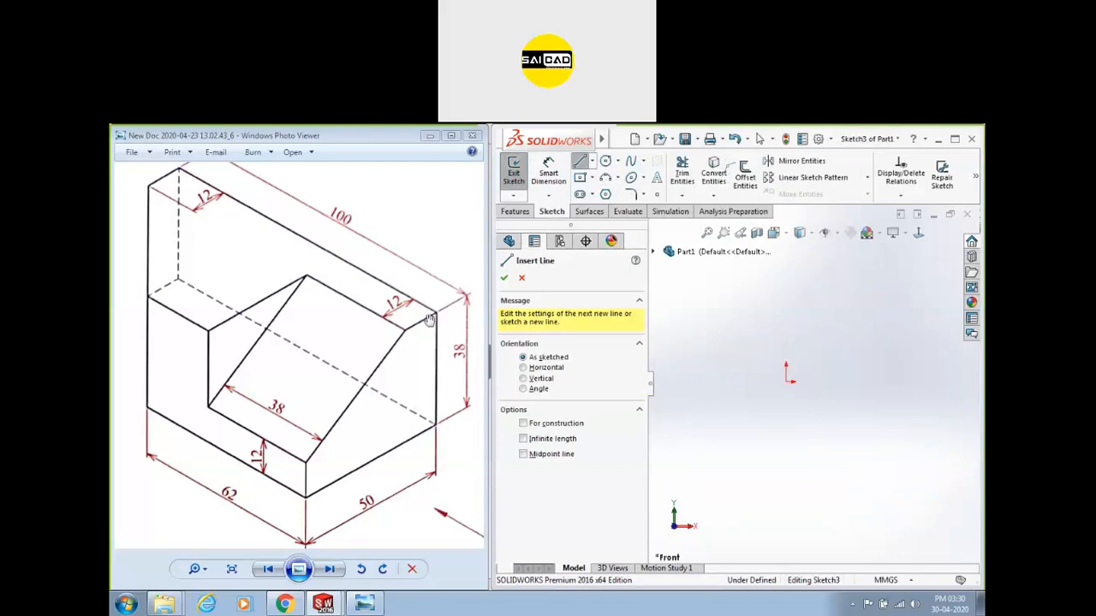
# Draw a closed four-sided outline with the Line tool.
pyautogui.click(786, 321)
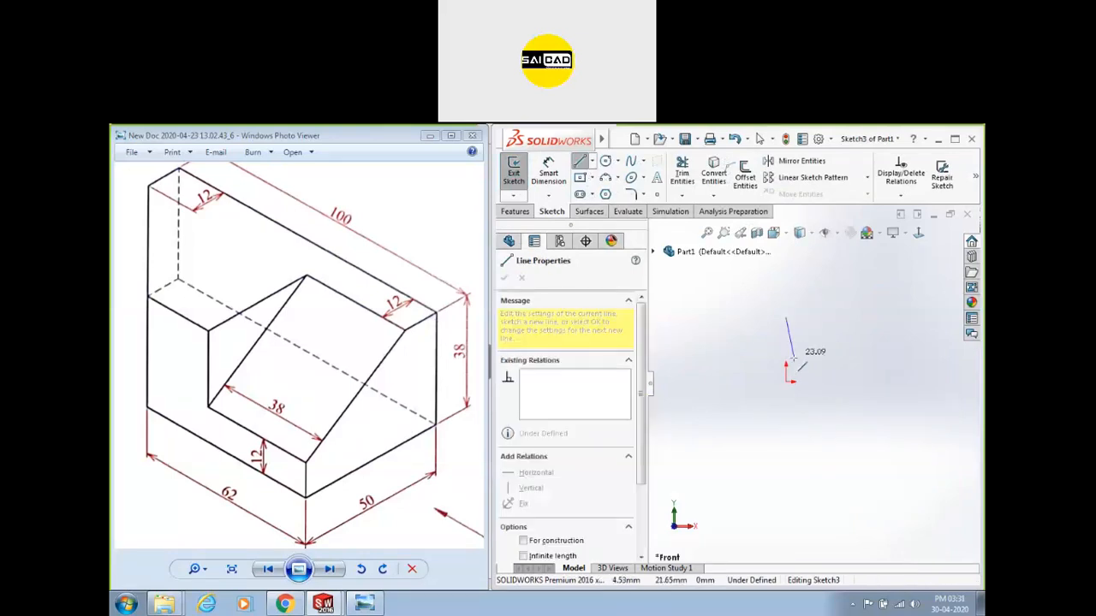
pyautogui.click(785, 382)
pyautogui.click(704, 381)
pyautogui.click(704, 318)
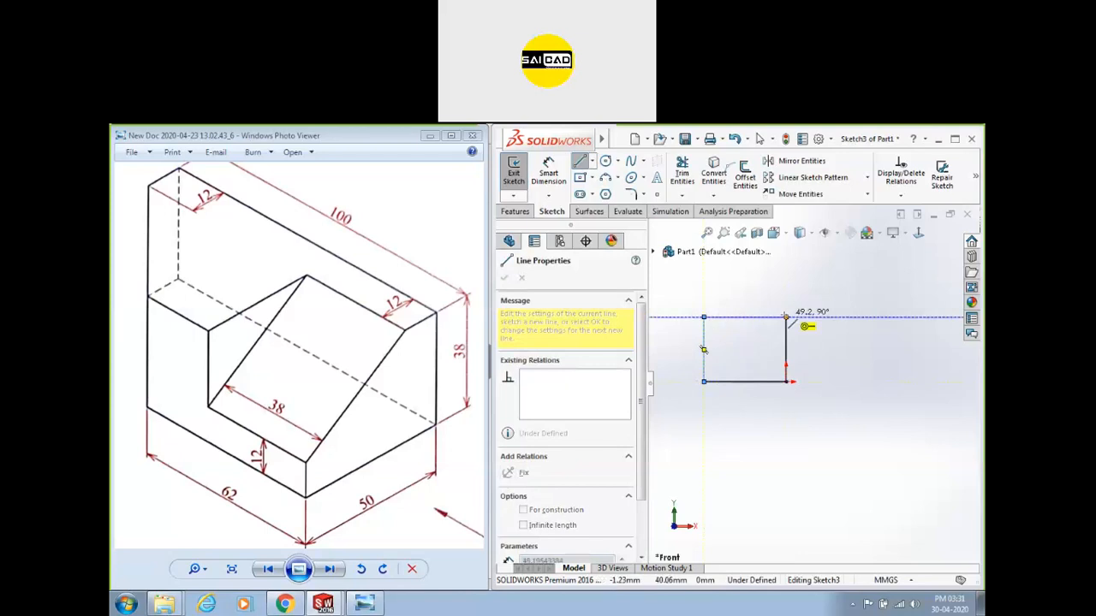
pyautogui.click(786, 317)
pyautogui.press('Escape')
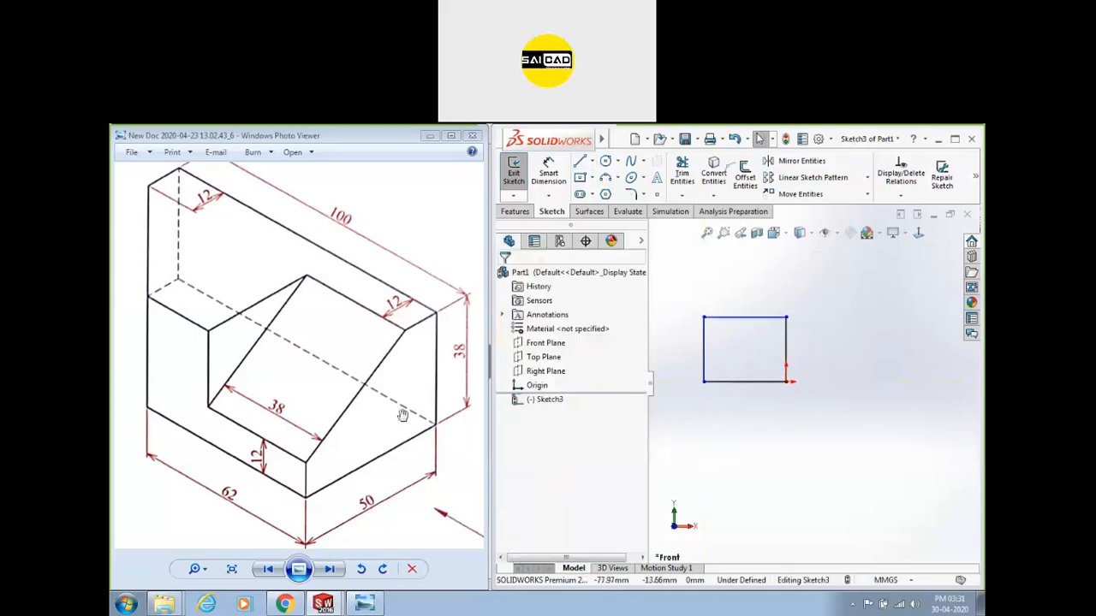
# Dimension the outline 50 wide and 38 tall.
pyautogui.click(541, 170)
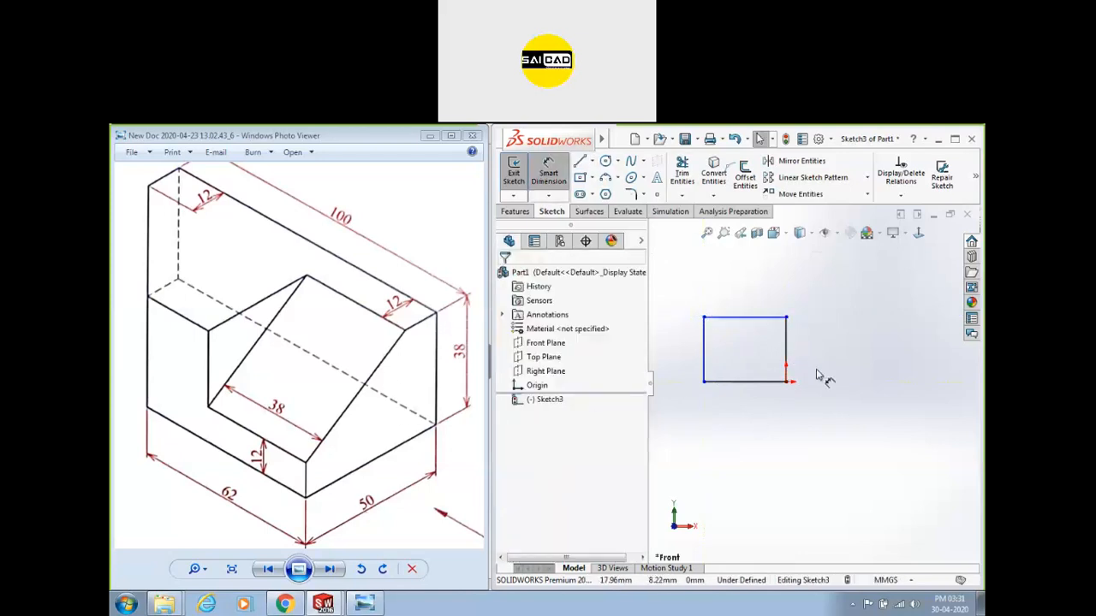
pyautogui.click(771, 387)
pyautogui.click(774, 411)
pyautogui.write('50')
pyautogui.press('Return')
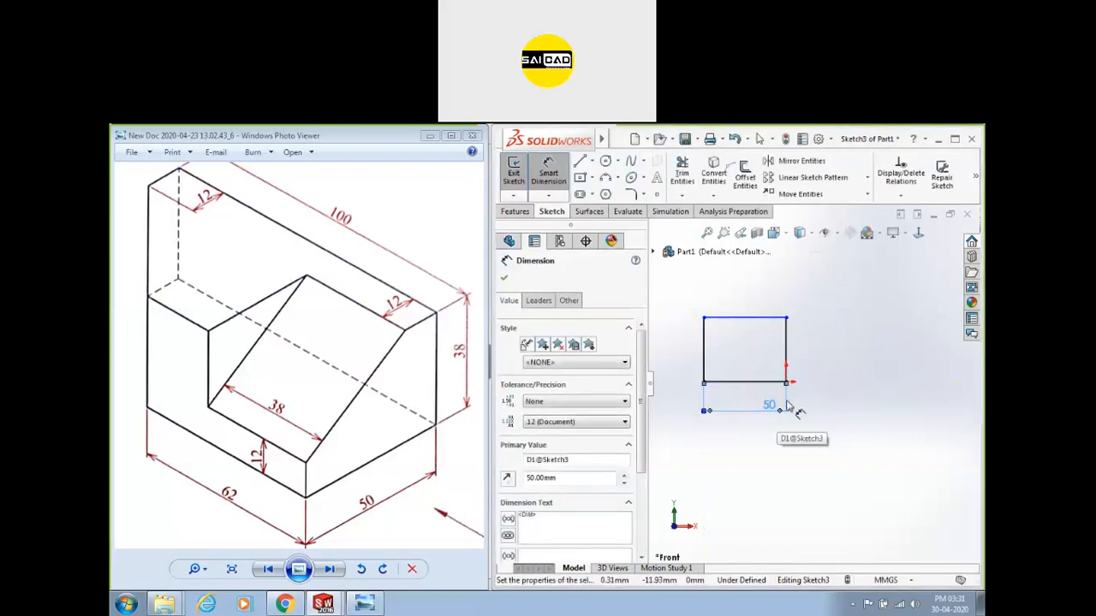
pyautogui.click(786, 346)
pyautogui.click(818, 346)
pyautogui.write('38')
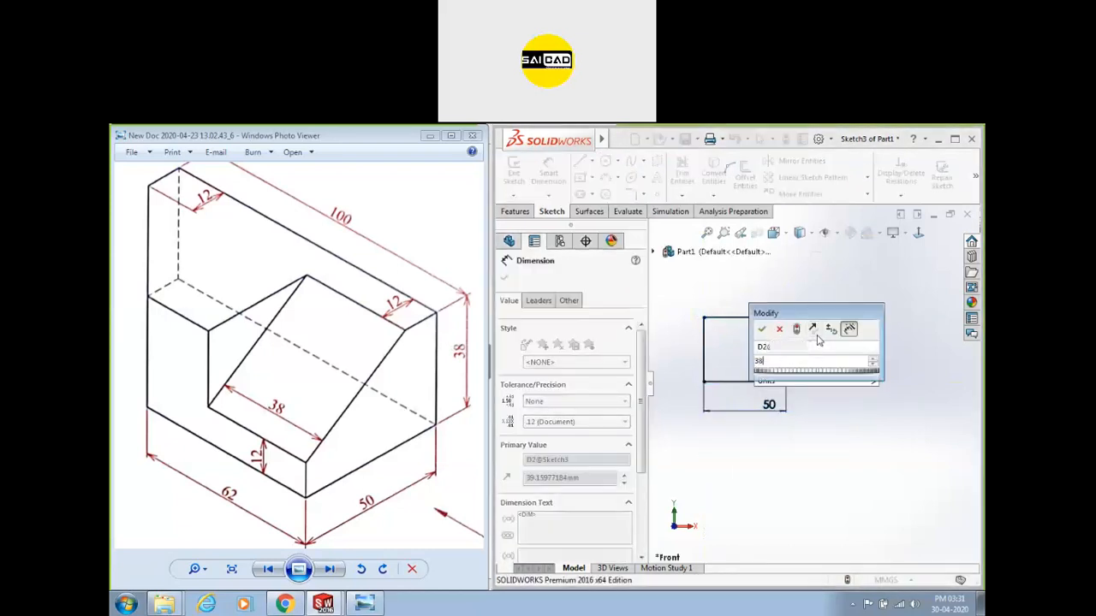
pyautogui.press('Return')
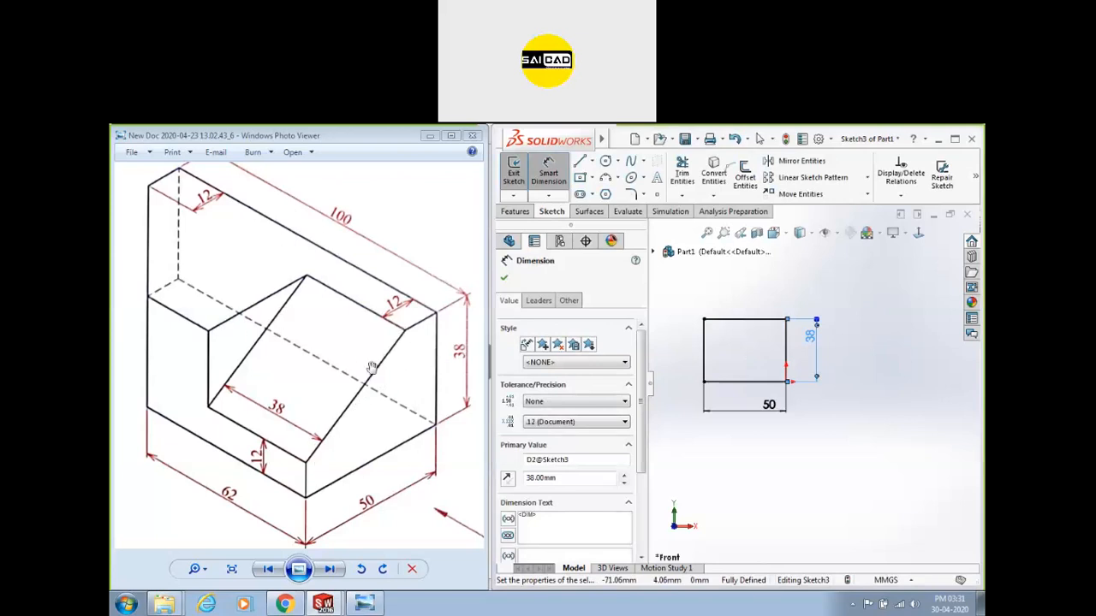
# Draw a diagonal line cutting the top-left corner, from the top edge to the left edge.
pyautogui.press('l')
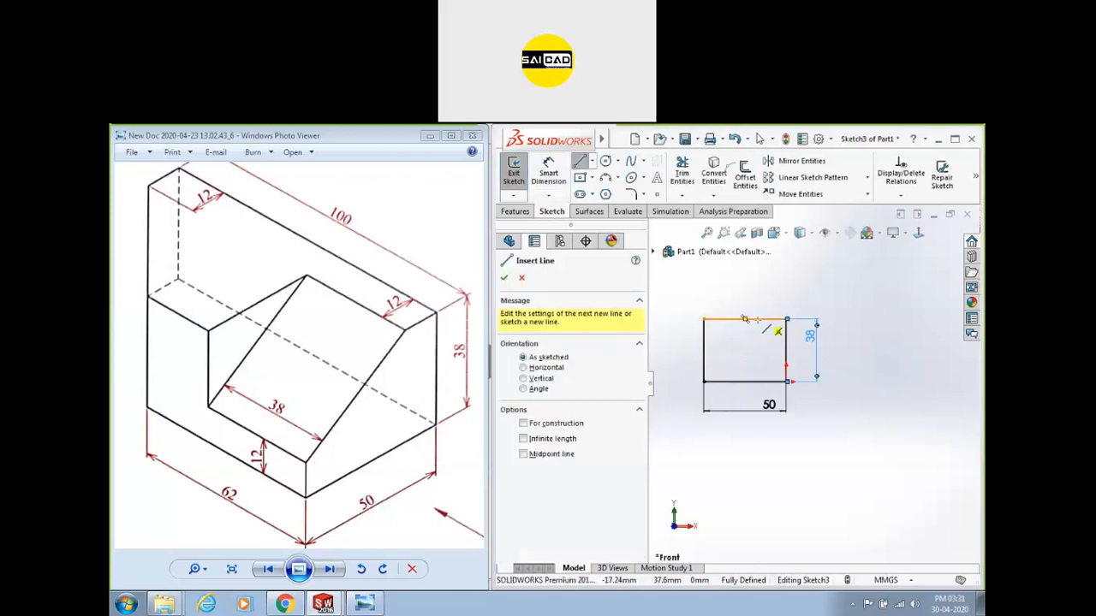
pyautogui.click(745, 319)
pyautogui.click(704, 360)
pyautogui.press('Escape')
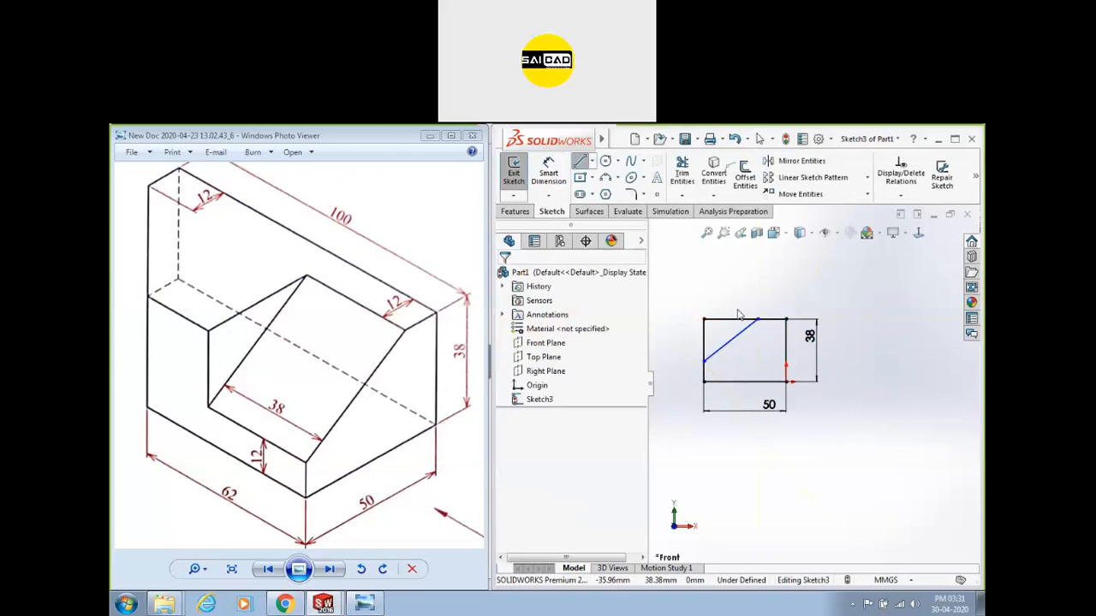
# Dimension the diagonal's endpoints: 12 horizontally from the right edge and 12 vertically from the bottom.
pyautogui.click(560, 172)
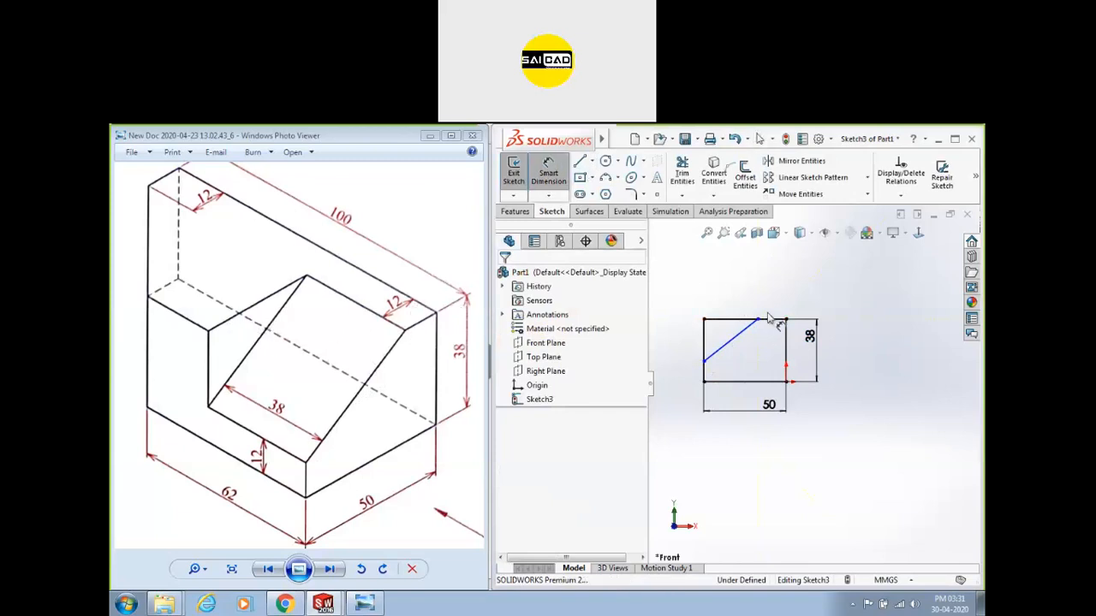
pyautogui.click(758, 320)
pyautogui.click(788, 331)
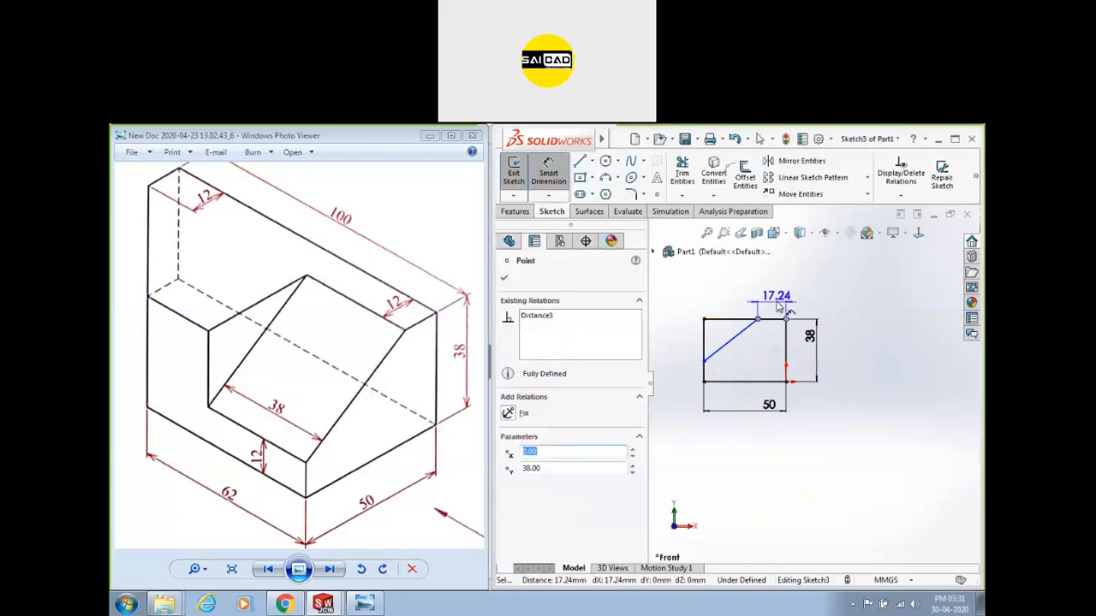
pyautogui.click(779, 289)
pyautogui.write('12')
pyautogui.press('Return')
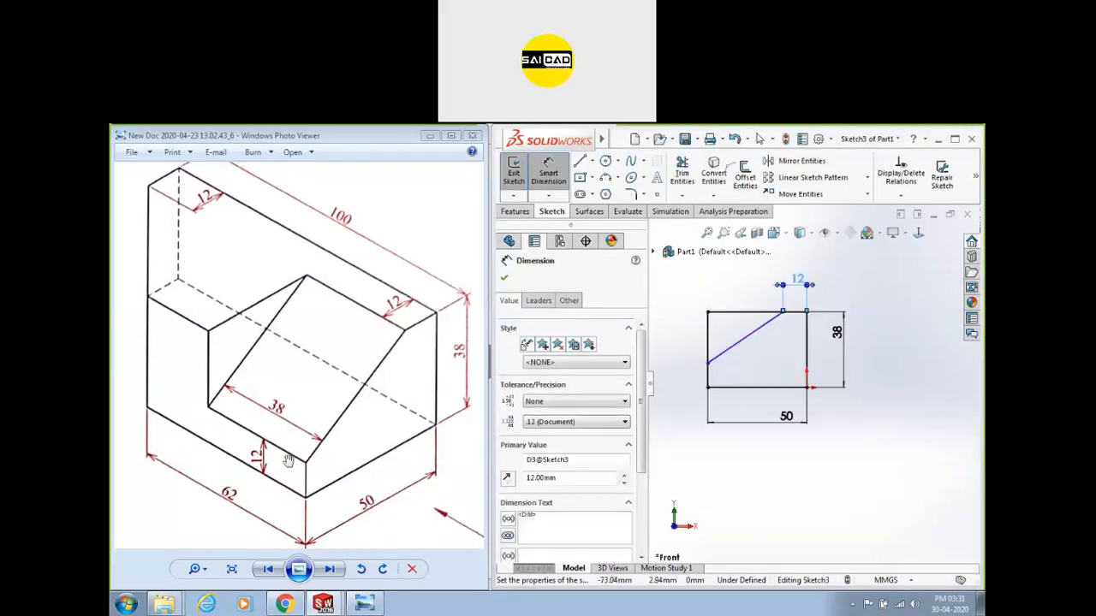
pyautogui.click(708, 363)
pyautogui.click(708, 387)
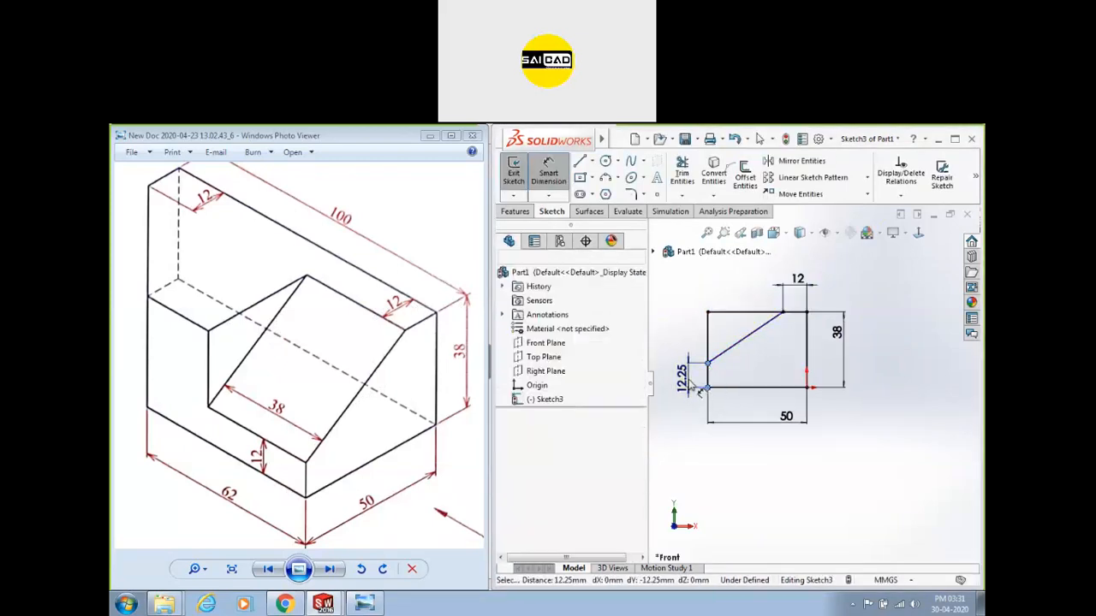
pyautogui.click(692, 381)
pyautogui.write('12')
pyautogui.press('Return')
# Exit dimensioning and zoom in and out to inspect the fully defined sketch.
pyautogui.click(794, 446)
pyautogui.scroll(3, 793, 368)
pyautogui.scroll(-4, 788, 355)
pyautogui.scroll(2, 766, 363)
pyautogui.scroll(-3, 741, 445)
pyautogui.scroll(2, 717, 362)
pyautogui.scroll(-1, 876, 375)
pyautogui.scroll(1, 707, 381)
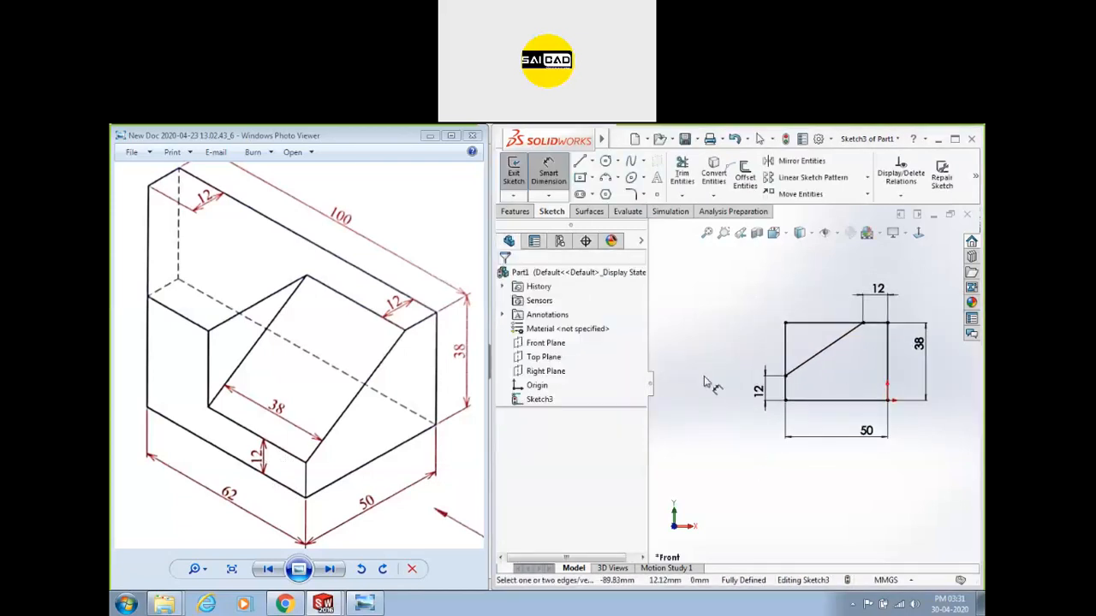
pyautogui.scroll(1, 859, 272)
pyautogui.scroll(1, 842, 335)
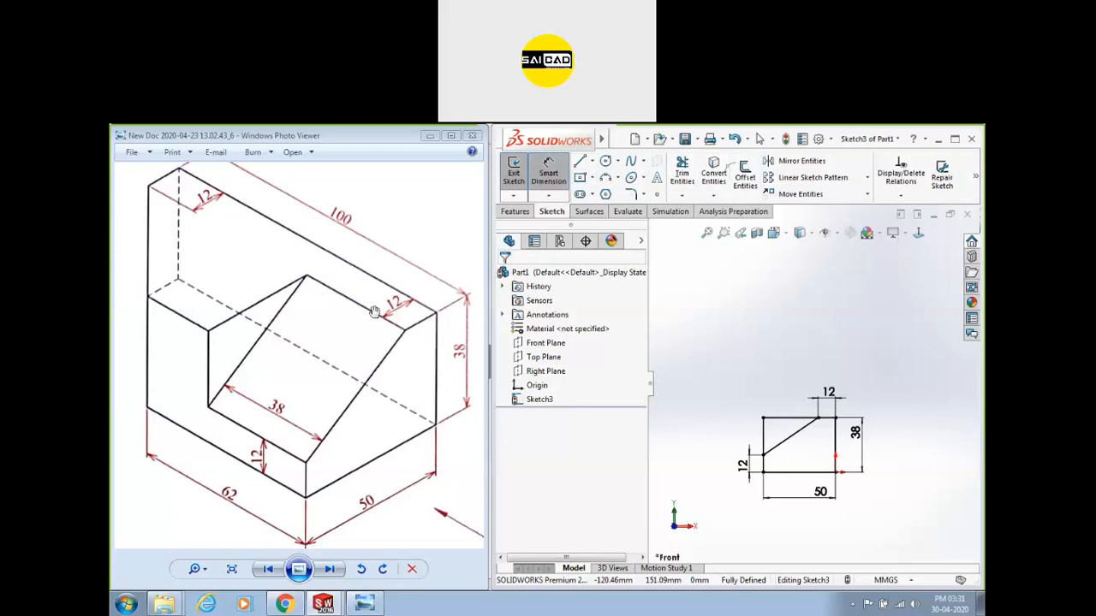
# Draw a corner rectangle above the lower profile.
pyautogui.click(580, 177)
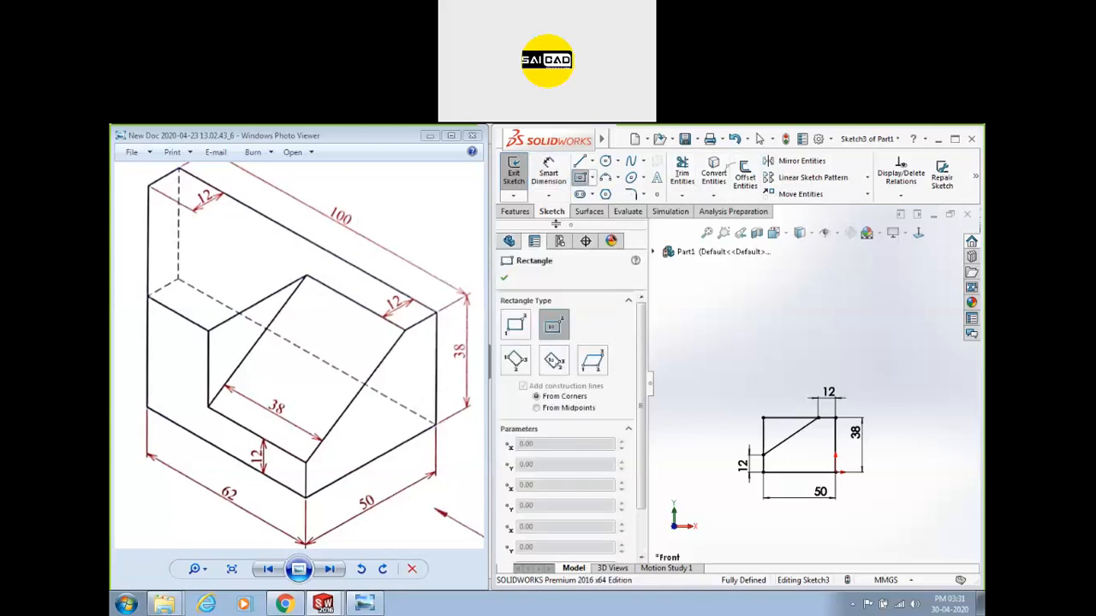
pyautogui.click(514, 327)
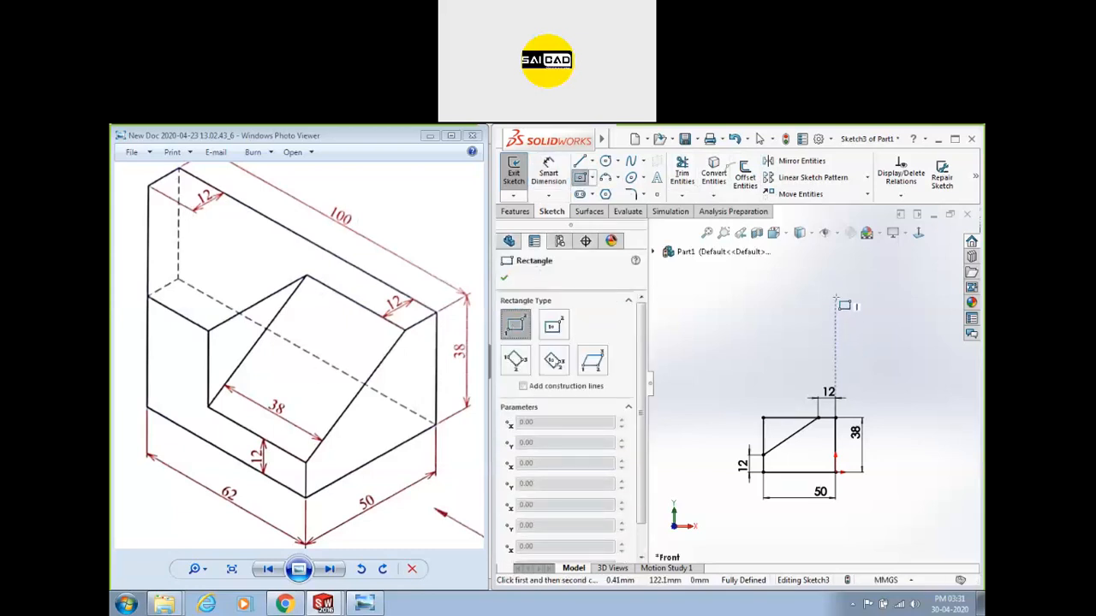
pyautogui.click(836, 254)
pyautogui.click(762, 375)
pyautogui.press('Escape')
pyautogui.scroll(2, 813, 384)
pyautogui.scroll(-1, 873, 317)
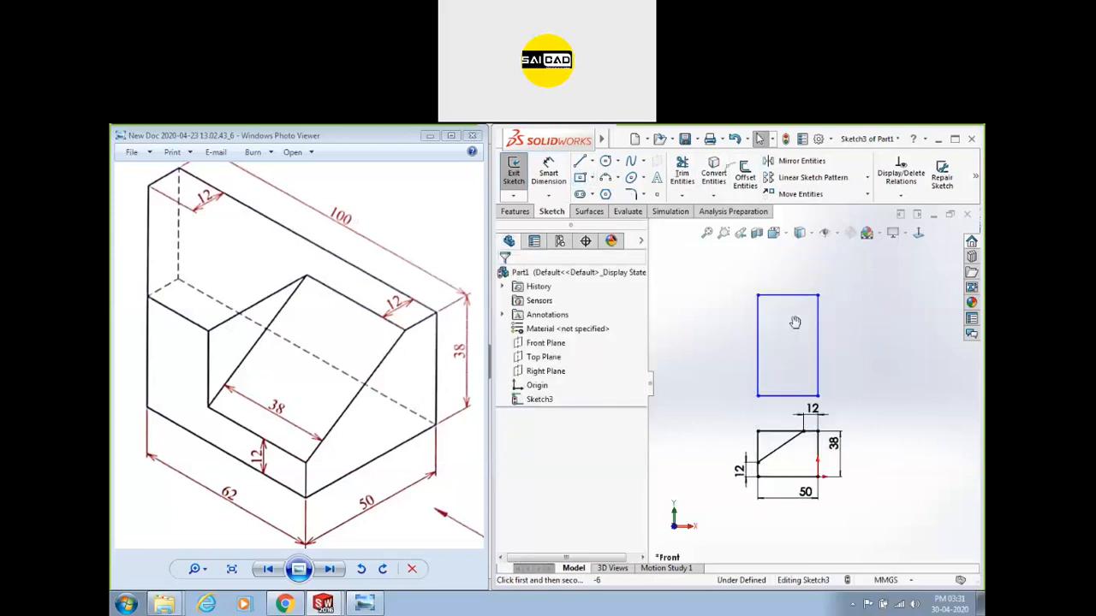
# Dimension the rectangle's right edge to 100.
pyautogui.click(548, 171)
pyautogui.click(817, 311)
pyautogui.click(846, 306)
pyautogui.write('100')
pyautogui.press('Return')
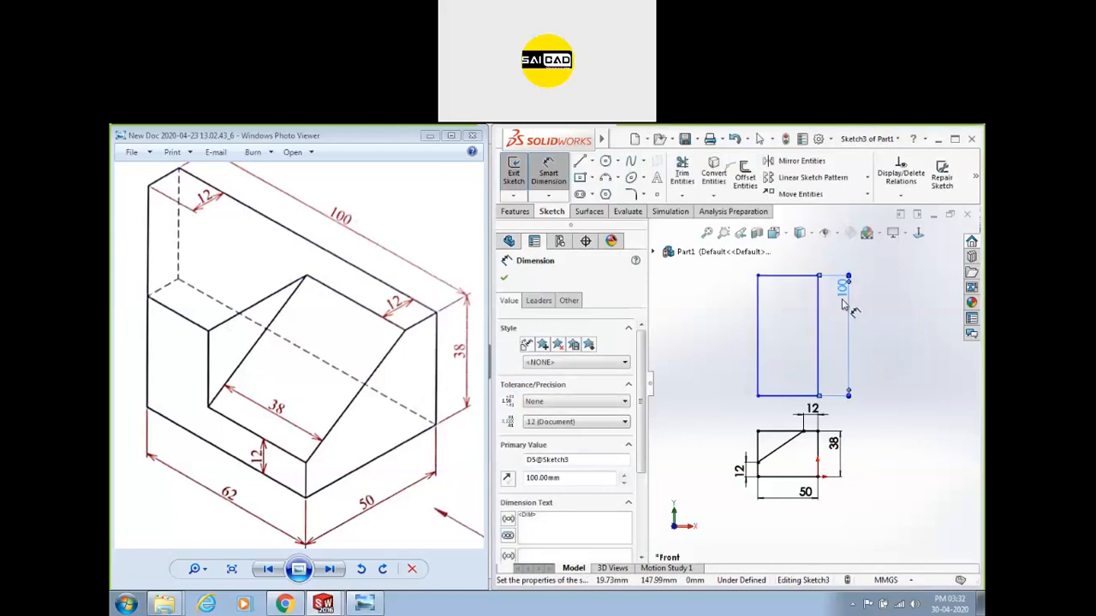
pyautogui.press('Escape')
# Align the rectangle's lower corners vertically with the profile, then delete the whole upper rectangle.
pyautogui.moveTo(818, 395)
pyautogui.mouseDown()
pyautogui.moveTo(835, 400)
pyautogui.moveTo(825, 393)
pyautogui.mouseUp()
pyautogui.keyDown('ctrl'); pyautogui.click(818, 432); pyautogui.keyUp('ctrl')
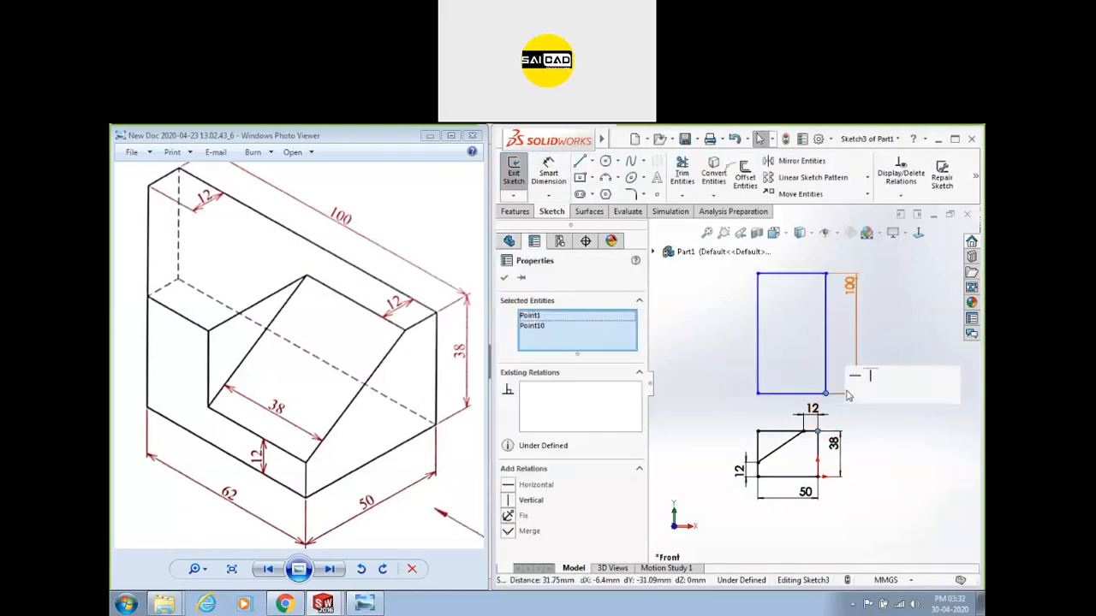
pyautogui.click(869, 377)
pyautogui.click(912, 444)
pyautogui.click(750, 394)
pyautogui.keyDown('ctrl'); pyautogui.click(756, 432); pyautogui.keyUp('ctrl')
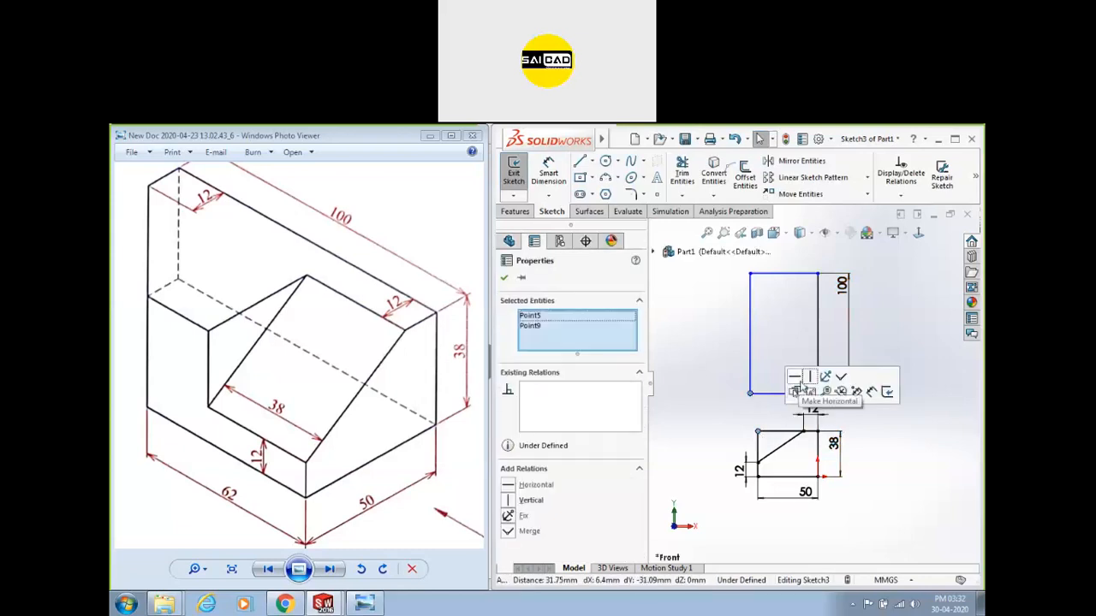
pyautogui.click(810, 376)
pyautogui.click(881, 440)
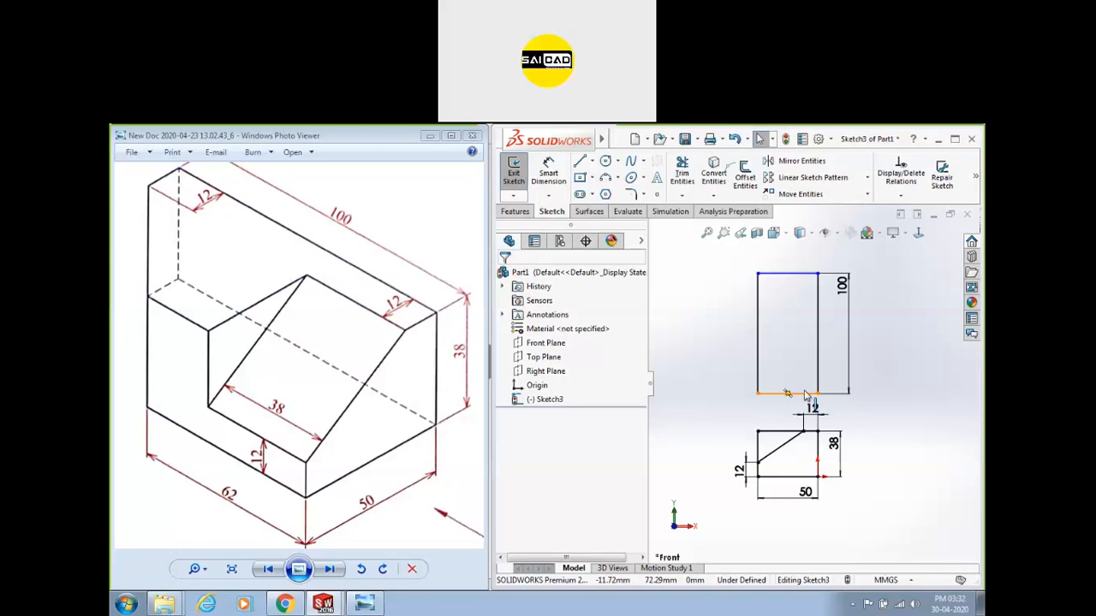
pyautogui.moveTo(714, 261); pyautogui.dragTo(906, 413)
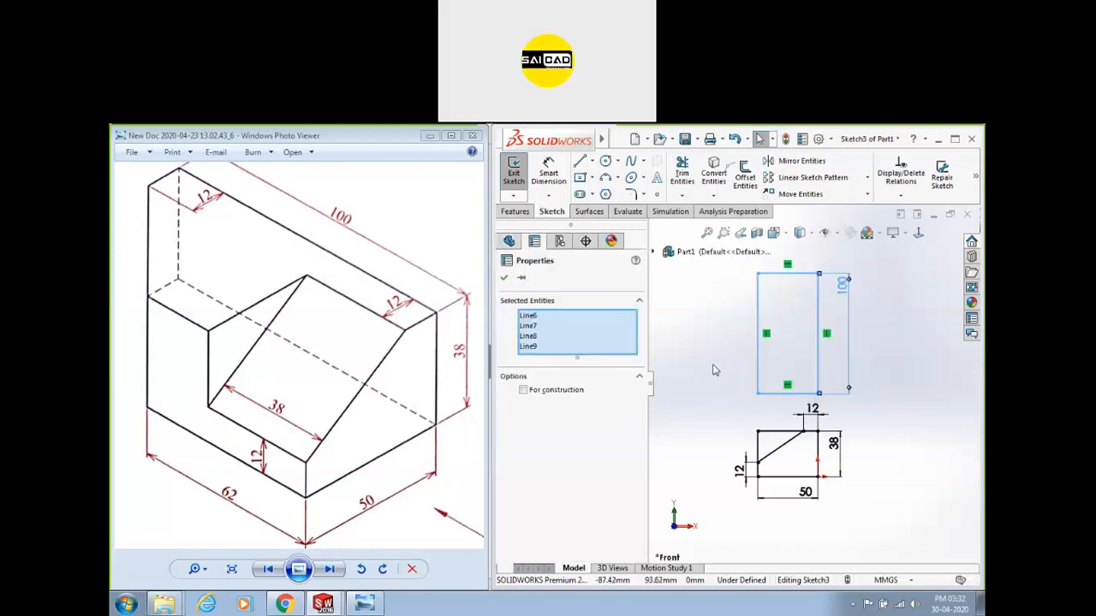
pyautogui.press('Delete')
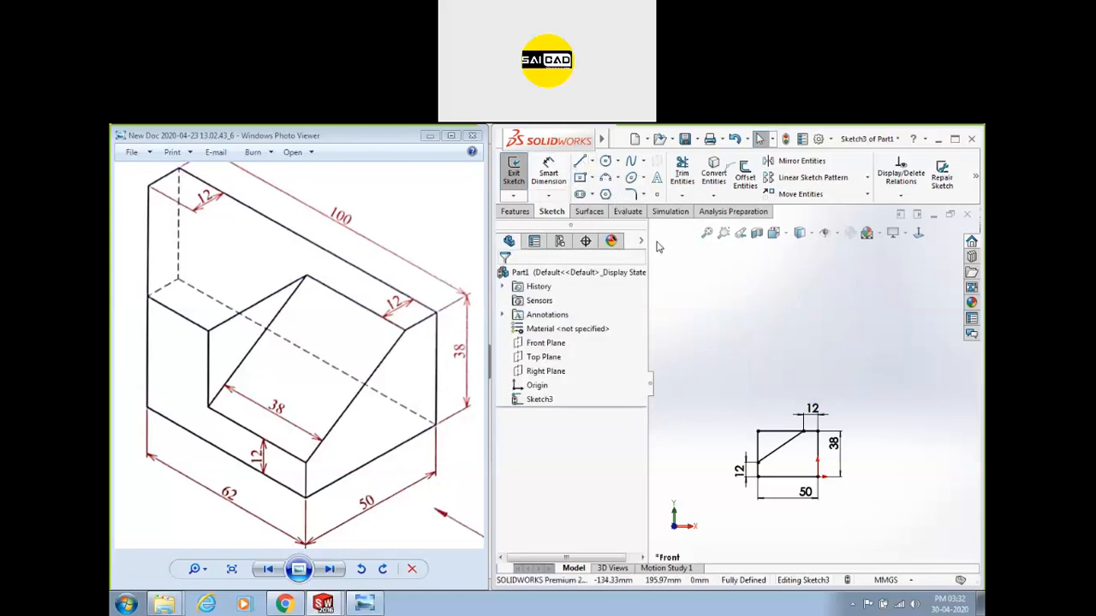
# Draw two vertical helper lines up from the profile, make them construction, then delete them.
pyautogui.press('l')
pyautogui.click(757, 431)
pyautogui.click(757, 308)
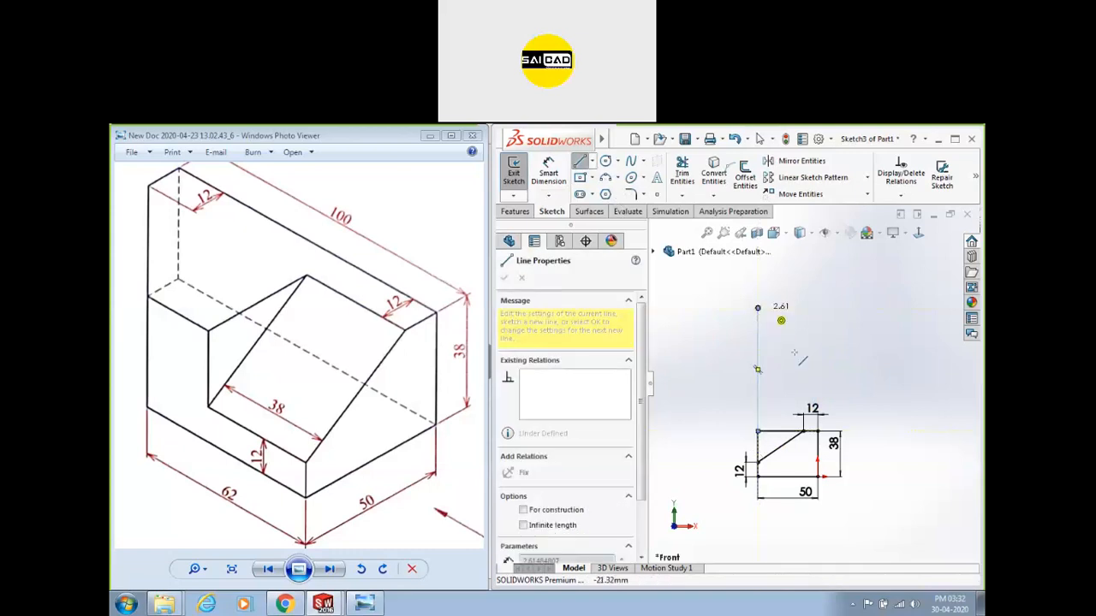
pyautogui.press('Escape')
pyautogui.press('l')
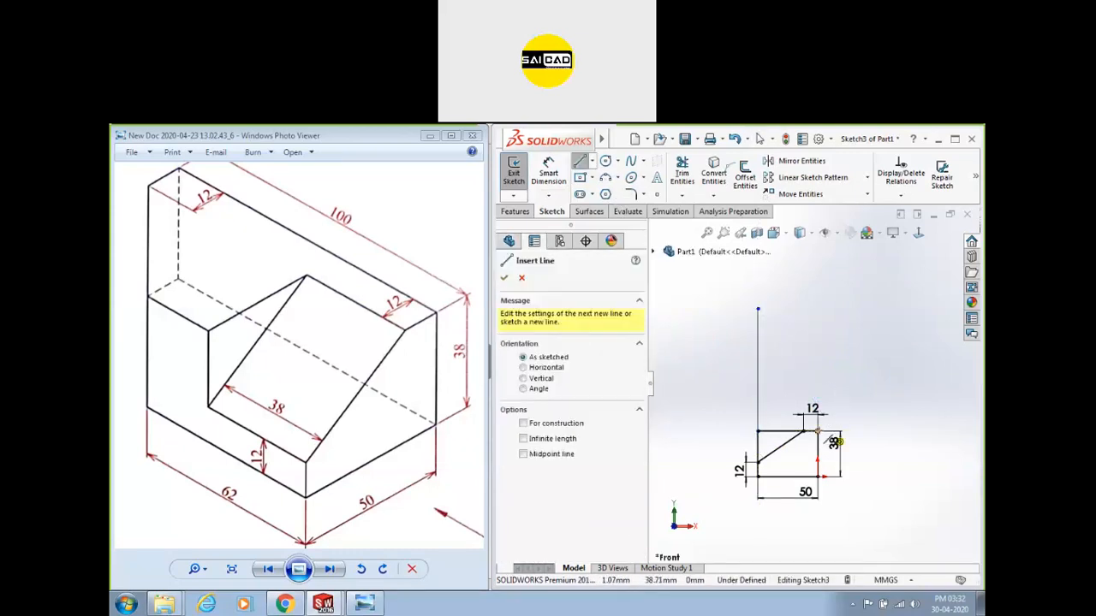
pyautogui.click(819, 475)
pyautogui.click(818, 307)
pyautogui.press('Escape')
pyautogui.moveTo(916, 319); pyautogui.dragTo(692, 368)
pyautogui.click(816, 293)
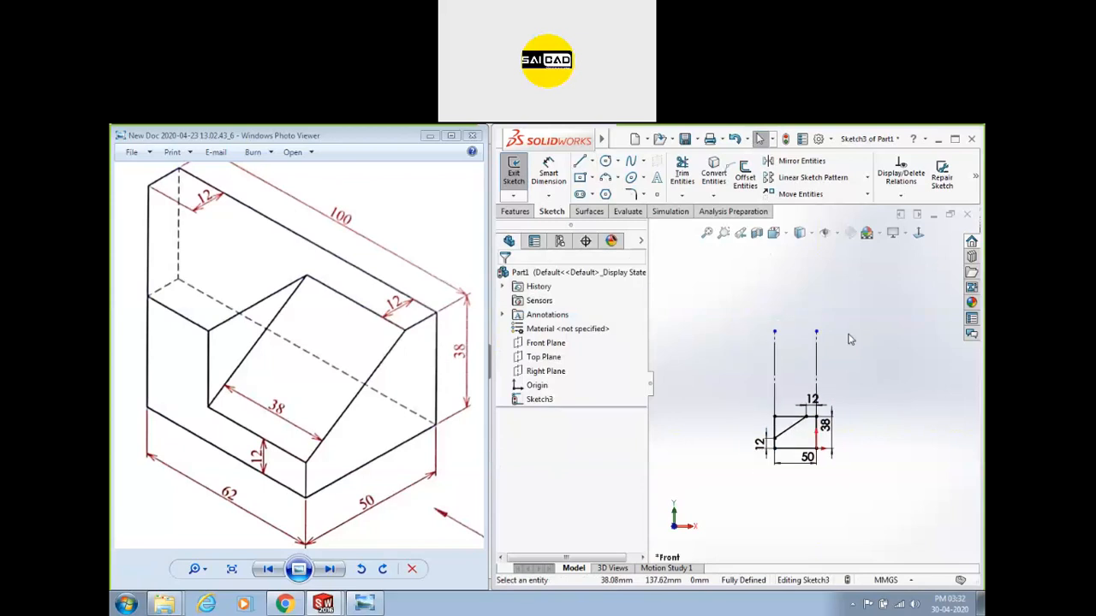
pyautogui.moveTo(837, 300); pyautogui.dragTo(667, 381)
pyautogui.press('Delete')
# Sketch a corner rectangle above the lower profile.
pyautogui.click(579, 178)
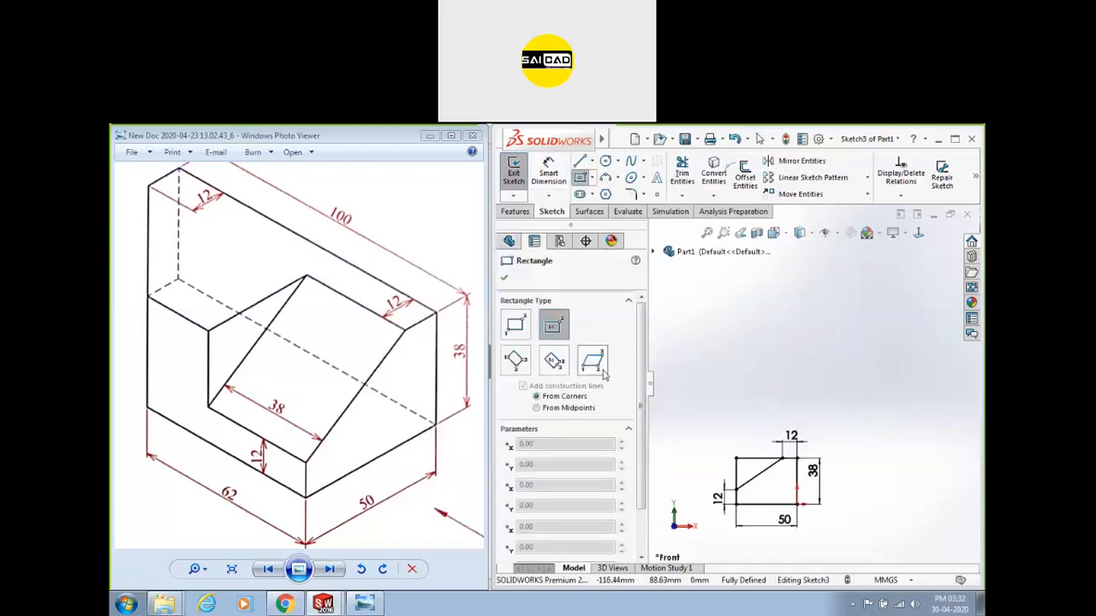
pyautogui.moveTo(734, 404)
pyautogui.mouseDown()
pyautogui.moveTo(787, 329)
pyautogui.moveTo(801, 276)
pyautogui.mouseUp()
pyautogui.press('Escape')
# Add Vertical relations between the rectangle's lower corners and the profile's matching corners.
pyautogui.click(801, 403)
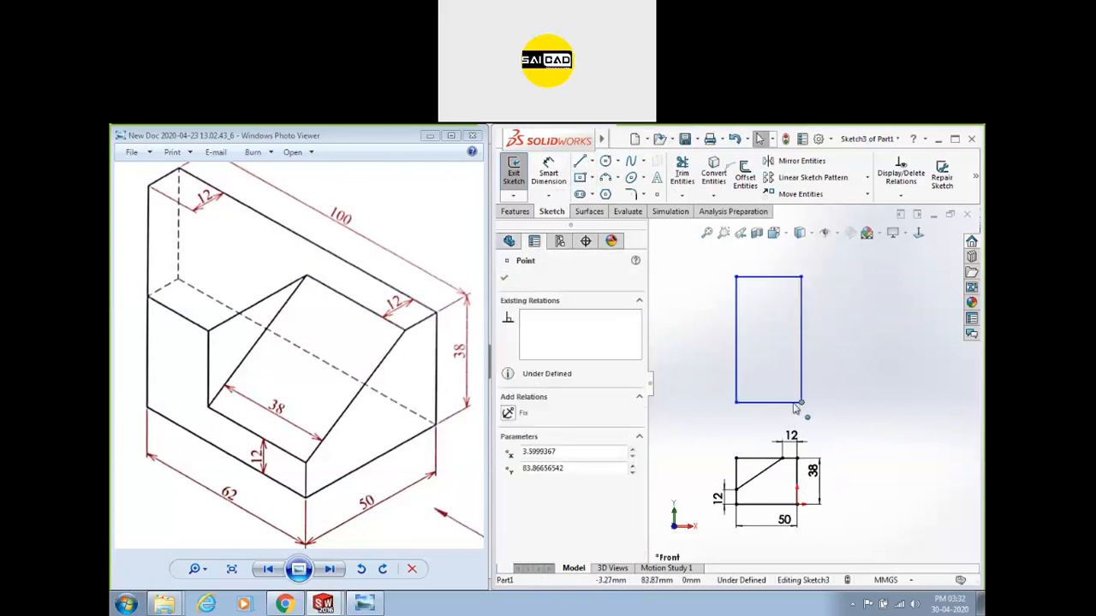
pyautogui.keyDown('ctrl'); pyautogui.click(796, 460); pyautogui.keyUp('ctrl')
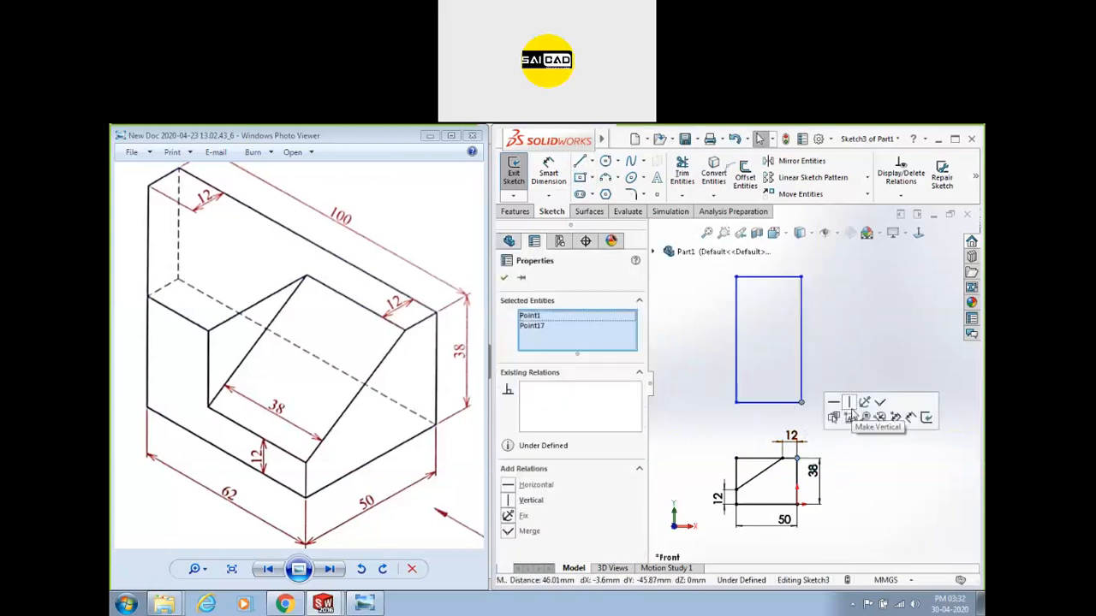
pyautogui.click(849, 402)
pyautogui.click(726, 417)
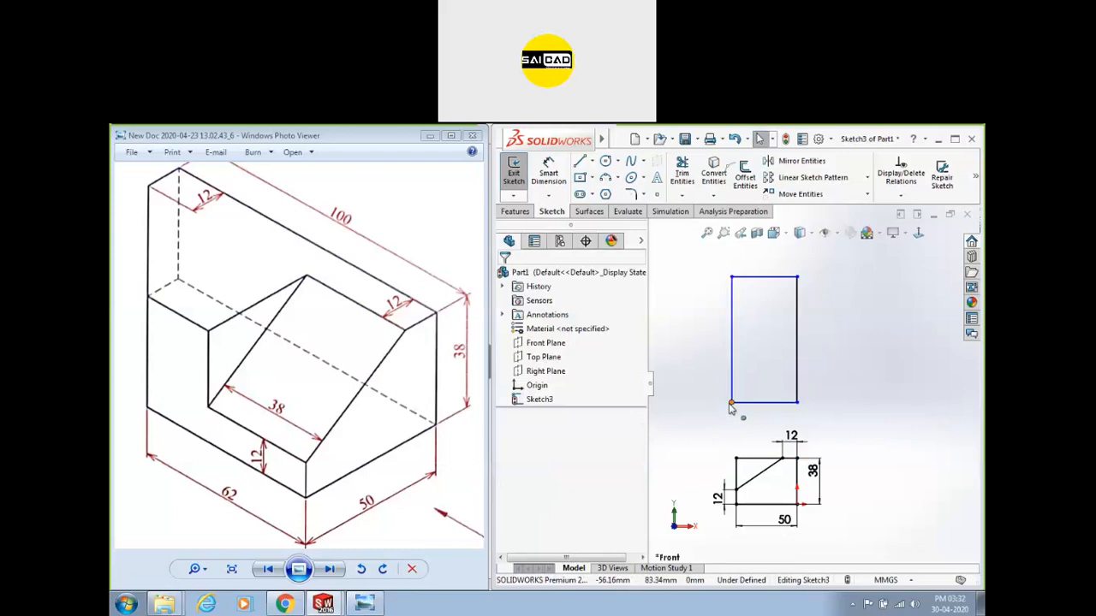
pyautogui.click(731, 402)
pyautogui.keyDown('ctrl'); pyautogui.click(736, 459); pyautogui.keyUp('ctrl')
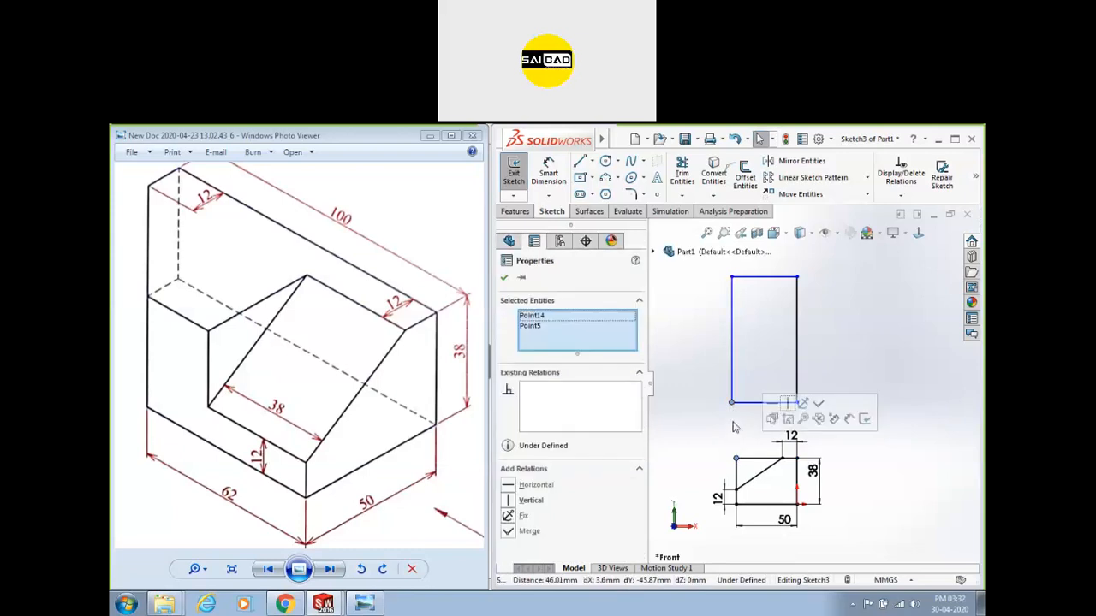
pyautogui.click(787, 405)
pyautogui.click(750, 419)
# Make the rectangle's left side collinear with the profile's left edge and nudge its bottom edge up.
pyautogui.click(732, 384)
pyautogui.keyDown('ctrl'); pyautogui.click(742, 483); pyautogui.keyUp('ctrl')
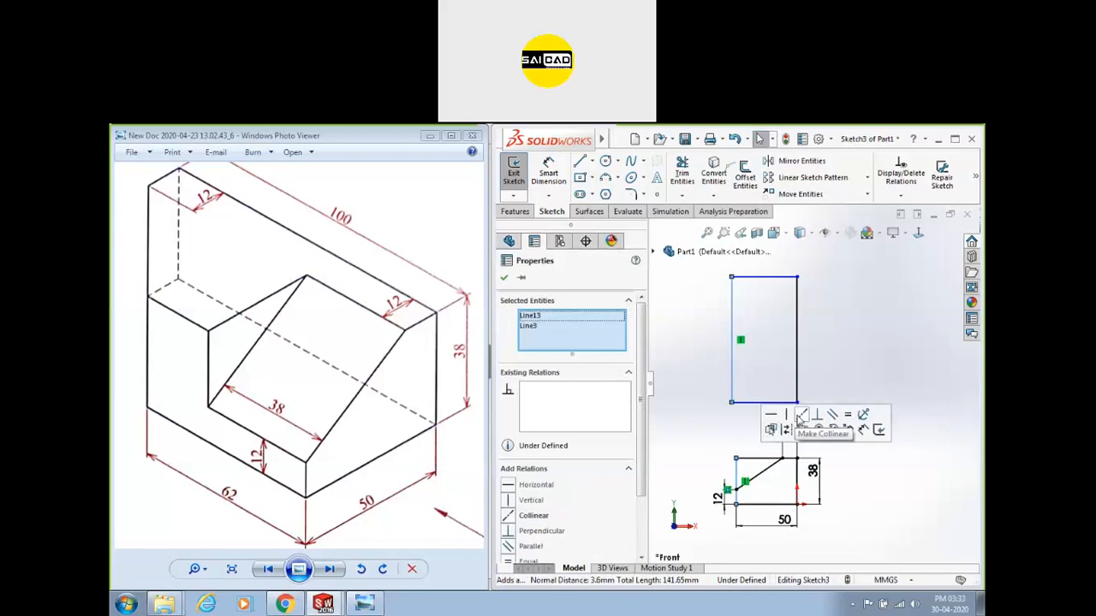
pyautogui.click(801, 419)
pyautogui.click(700, 453)
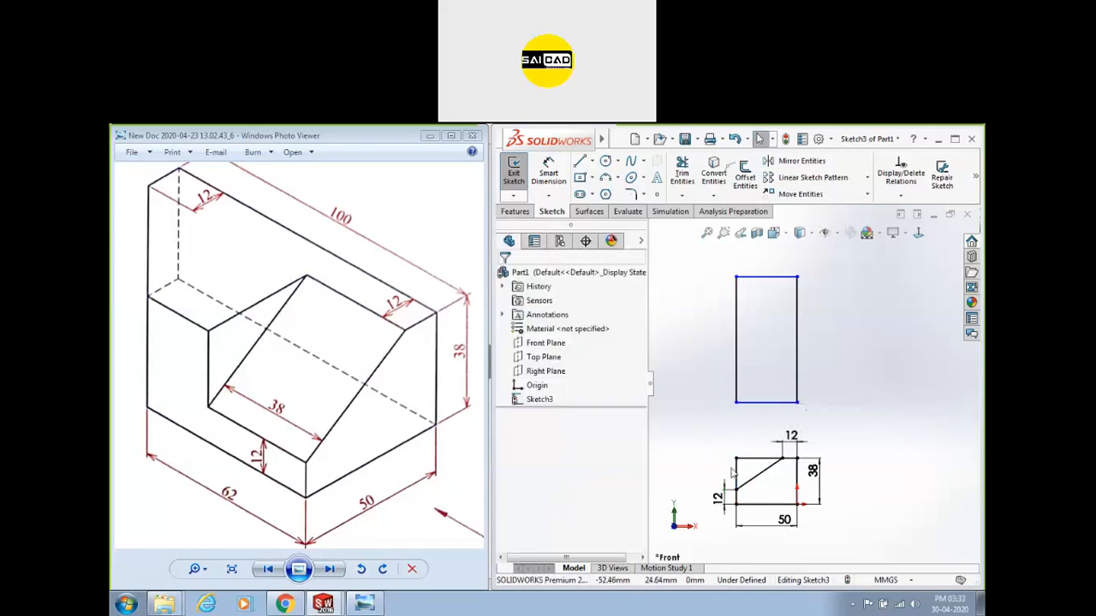
pyautogui.moveTo(733, 407)
pyautogui.mouseDown()
pyautogui.moveTo(732, 341)
pyautogui.moveTo(736, 395)
pyautogui.mouseUp()
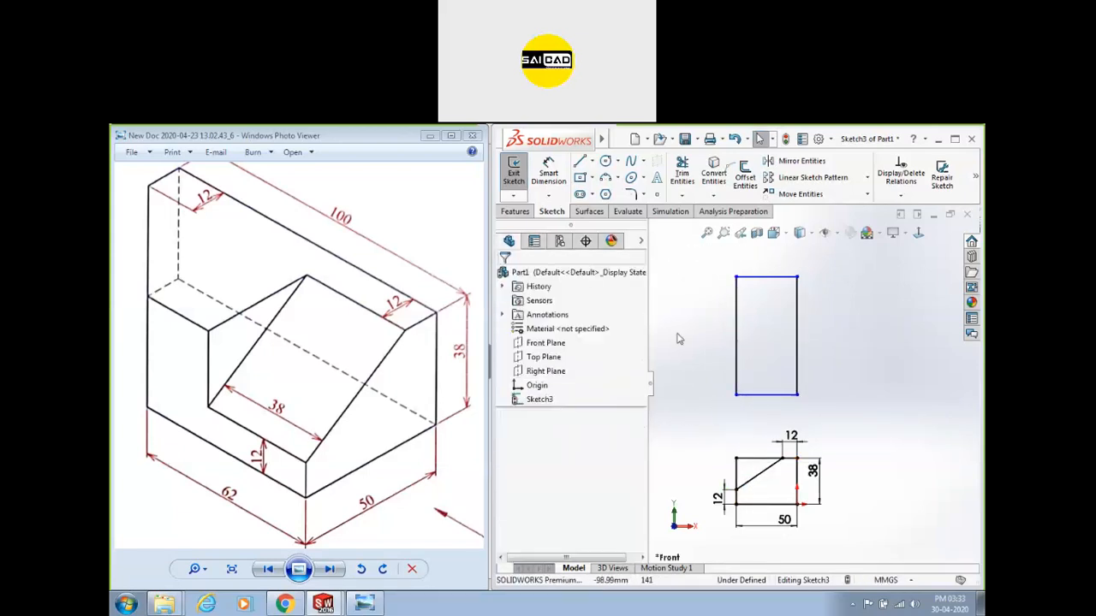
# Set the distance from the rectangle's bottom edge to the profile's base line to 100.
pyautogui.click(540, 183)
pyautogui.click(767, 395)
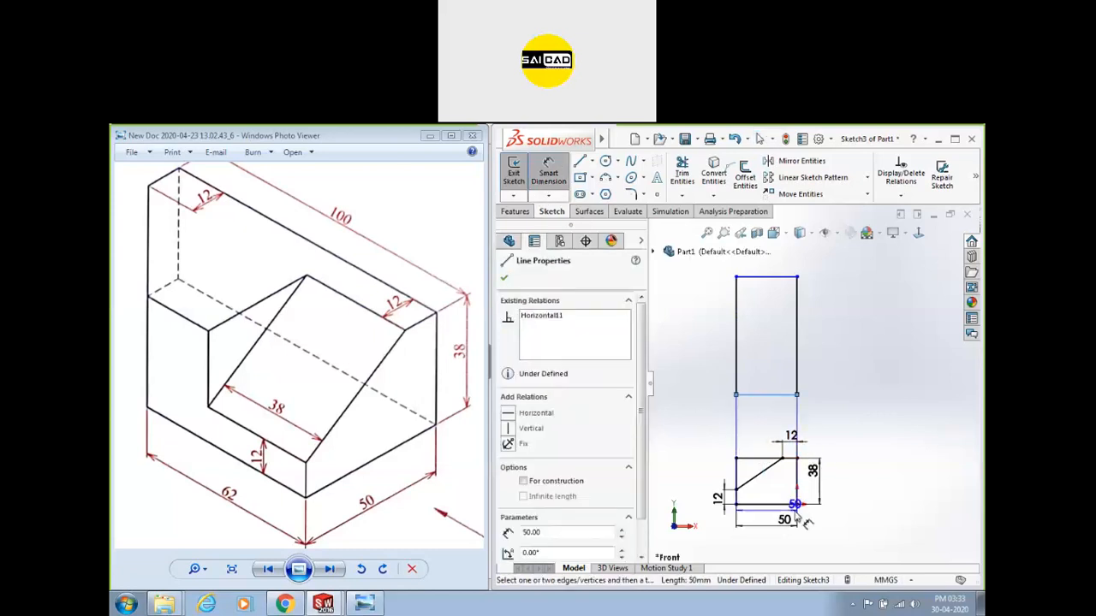
pyautogui.click(775, 503)
pyautogui.click(886, 482)
pyautogui.write('100')
pyautogui.press('Return')
pyautogui.click(931, 400)
pyautogui.scroll(3, 856, 411)
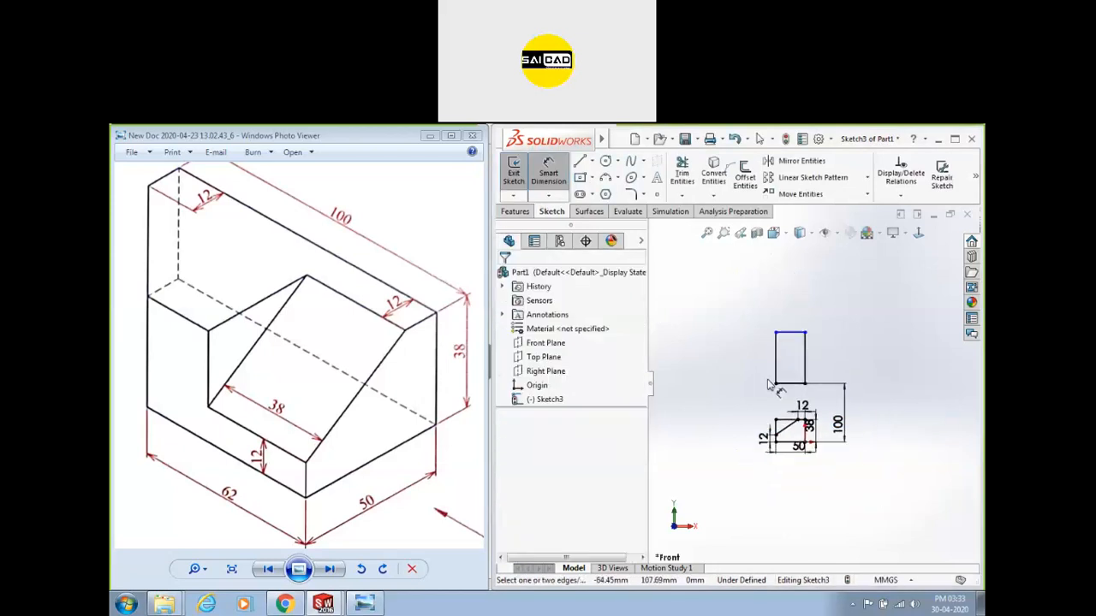
pyautogui.scroll(-2, 798, 276)
pyautogui.press('Escape')
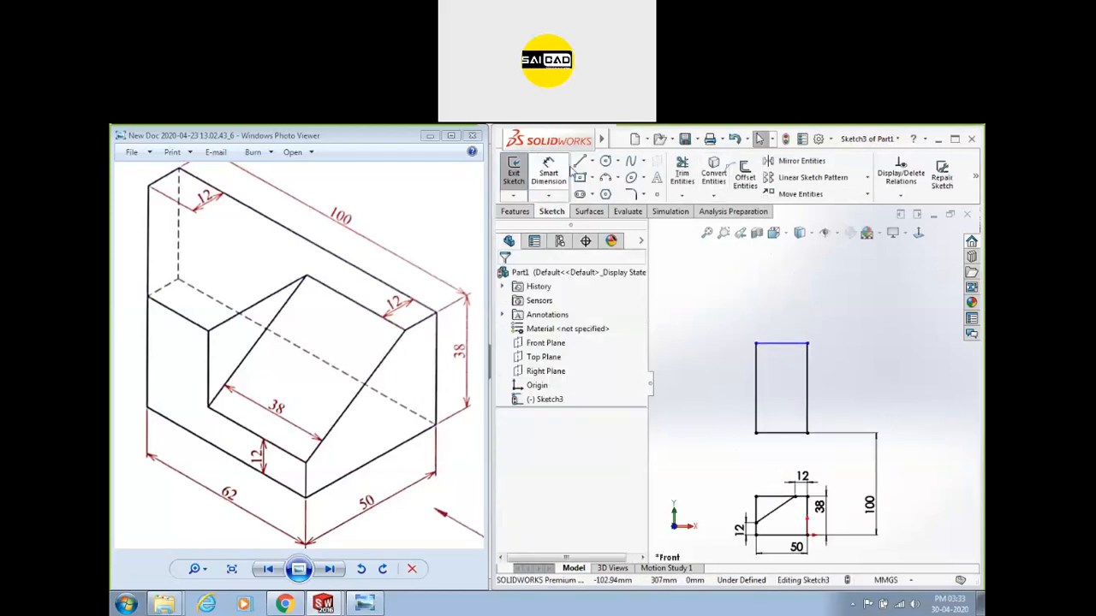
# Dimension the rectangle's right edge to a height of 100.
pyautogui.click(548, 172)
pyautogui.click(808, 364)
pyautogui.click(877, 366)
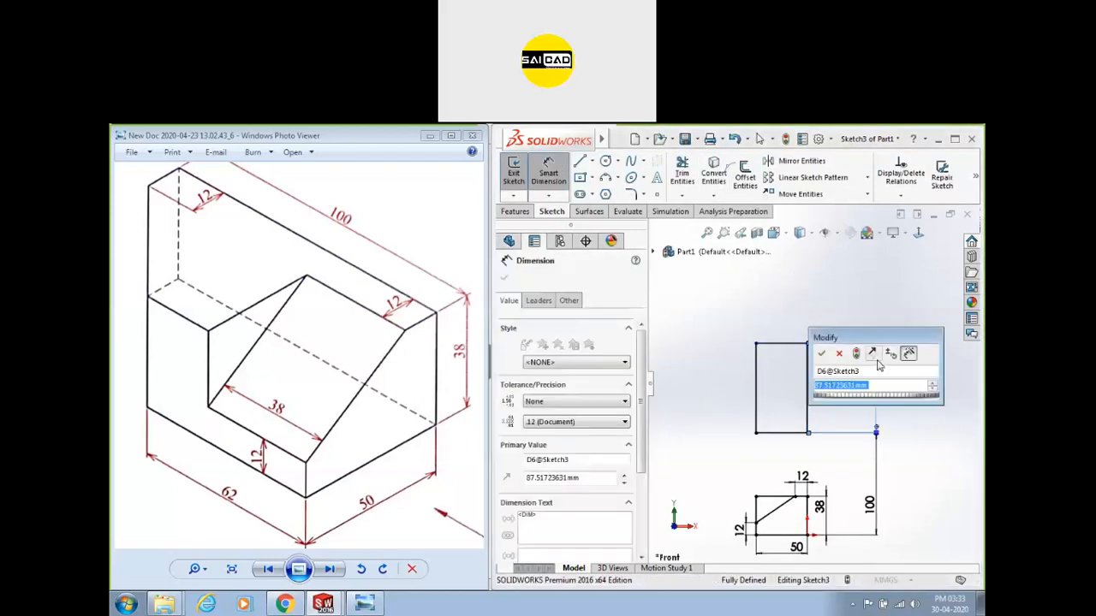
pyautogui.write('100')
pyautogui.press('Return')
pyautogui.press('Escape')
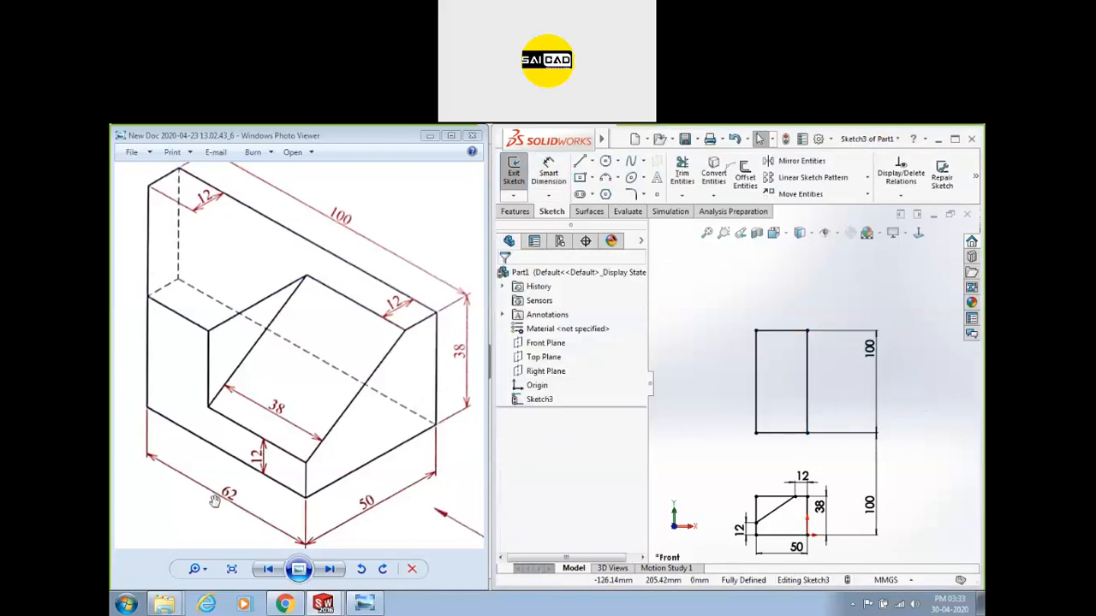
# Draw a slanted line from the rectangle's top edge to its left side.
pyautogui.press('l')
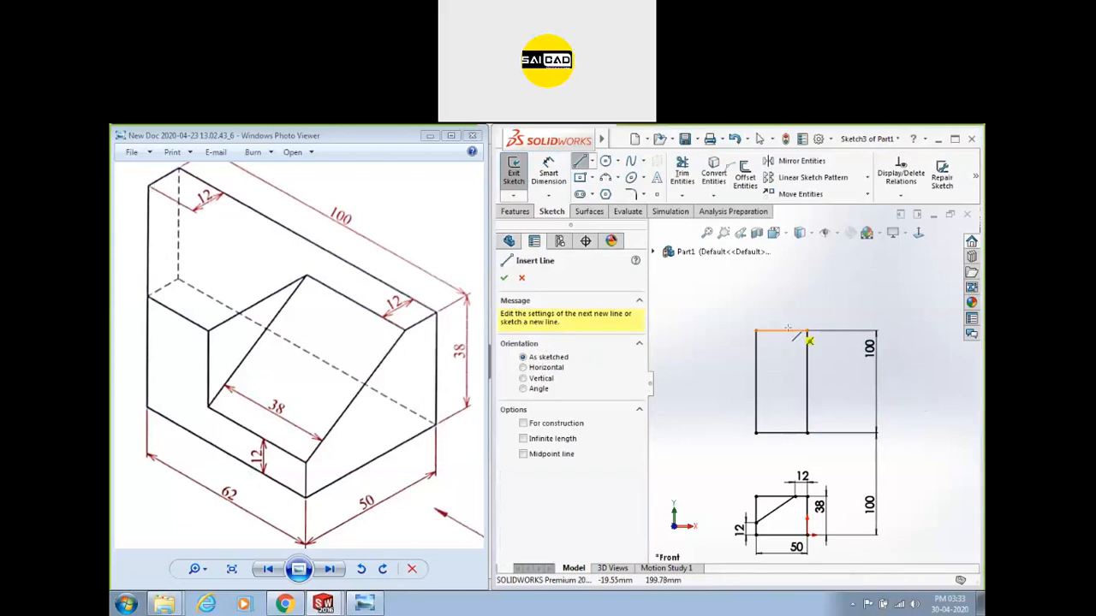
pyautogui.click(781, 331)
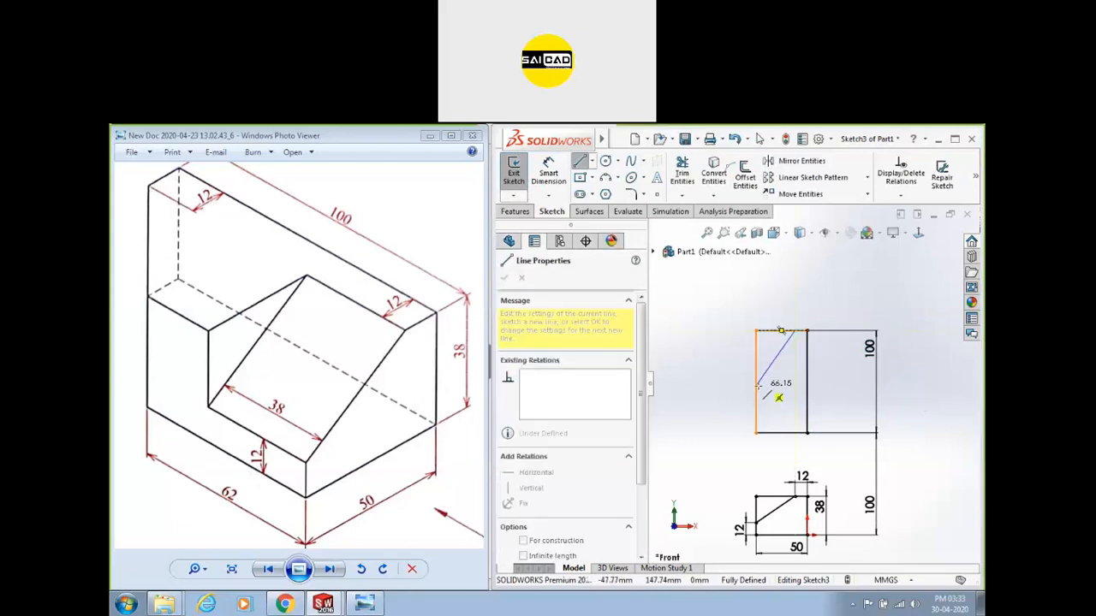
pyautogui.click(756, 390)
pyautogui.press('Escape')
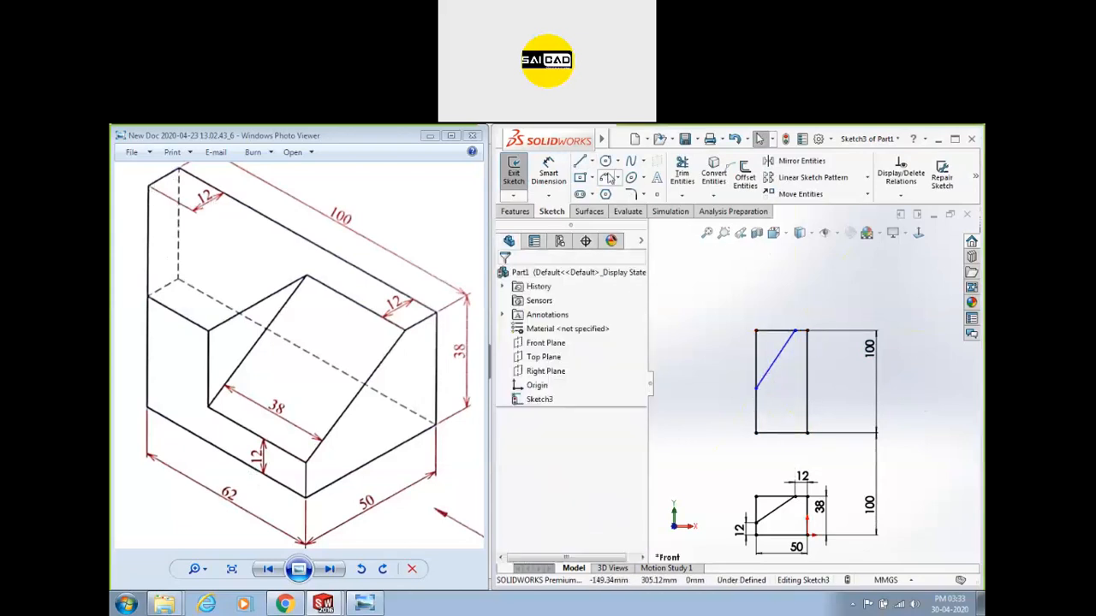
# Dimension the slanted line's ends: 62 above the bottom-left corner and 12 horizontally from the top corner.
pyautogui.click(549, 164)
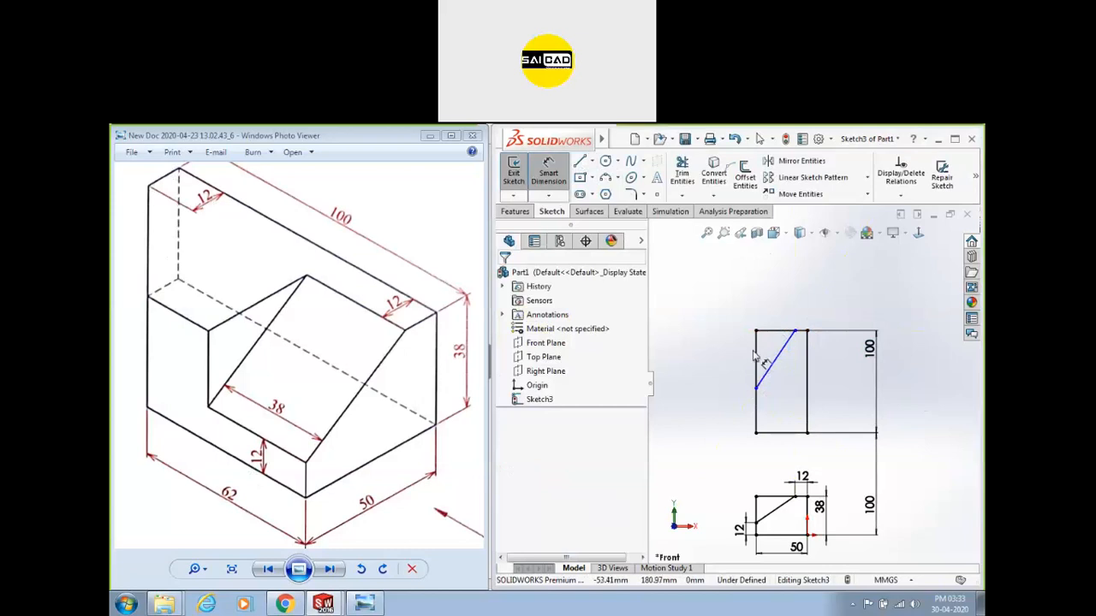
pyautogui.click(757, 389)
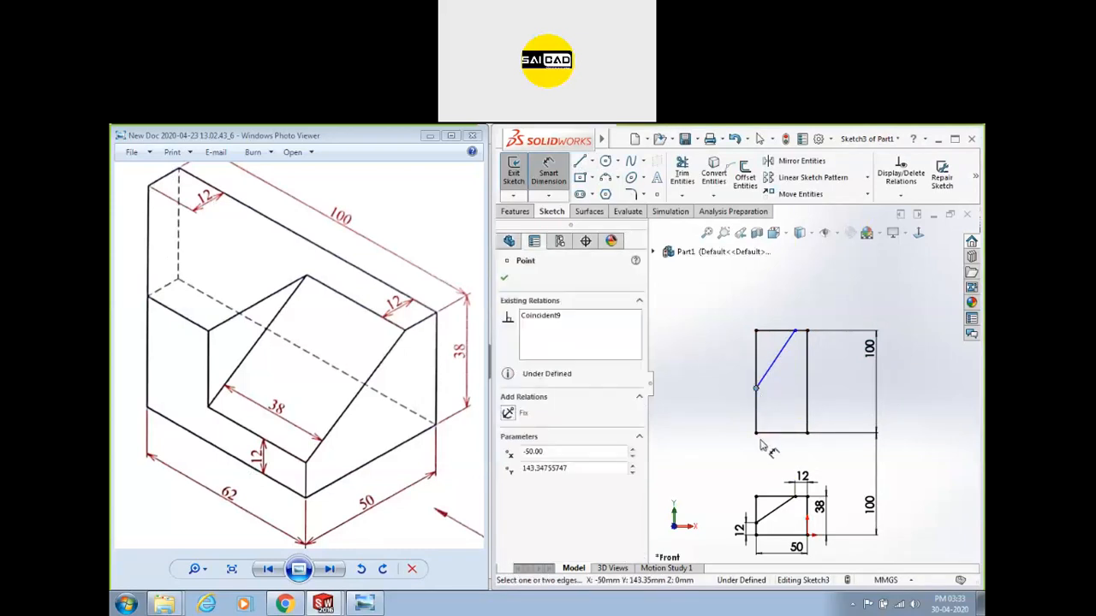
pyautogui.click(756, 434)
pyautogui.click(726, 400)
pyautogui.write('38')
pyautogui.press('BackSpace')
pyautogui.press('BackSpace')
pyautogui.write('62')
pyautogui.press('Return')
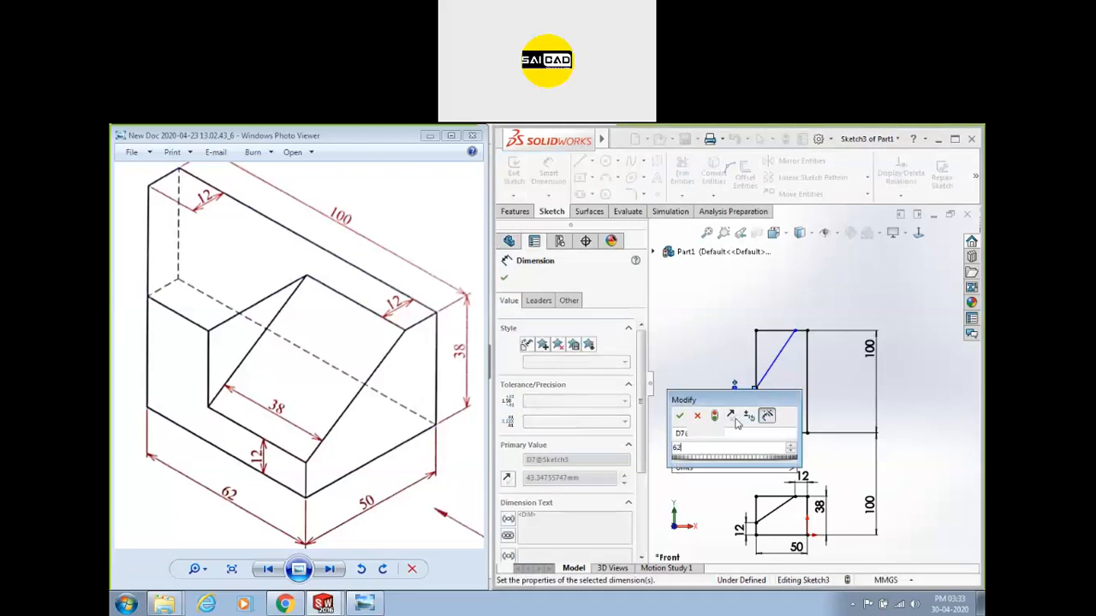
pyautogui.scroll(-3, 794, 310)
pyautogui.click(795, 355)
pyautogui.click(820, 361)
pyautogui.click(809, 333)
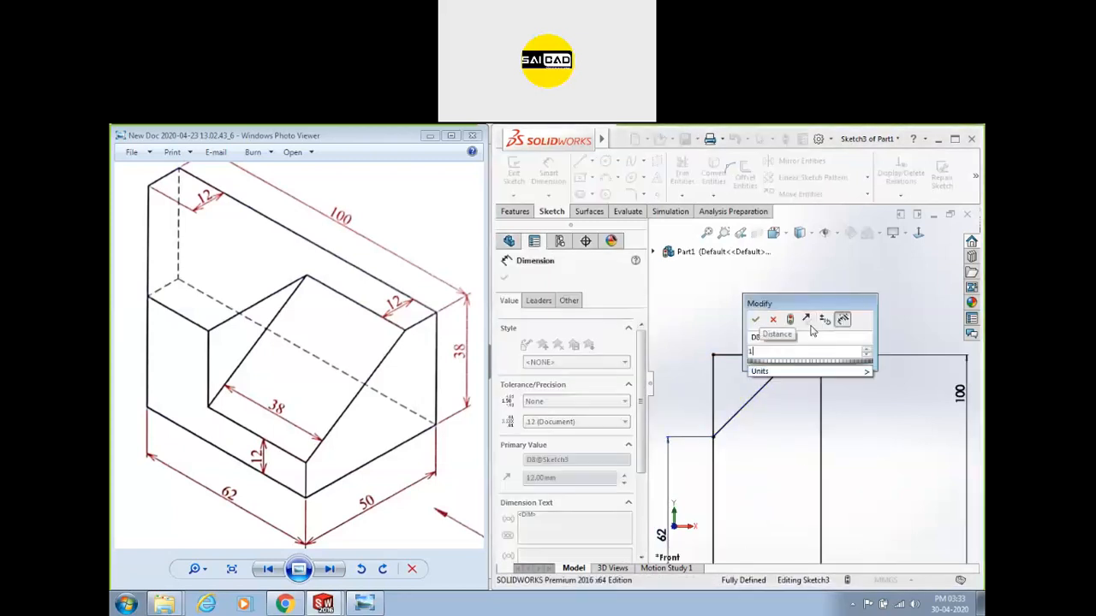
pyautogui.press('Return')
# Power-trim the extra corner lines to leave a clean stepped outline.
pyautogui.click(682, 171)
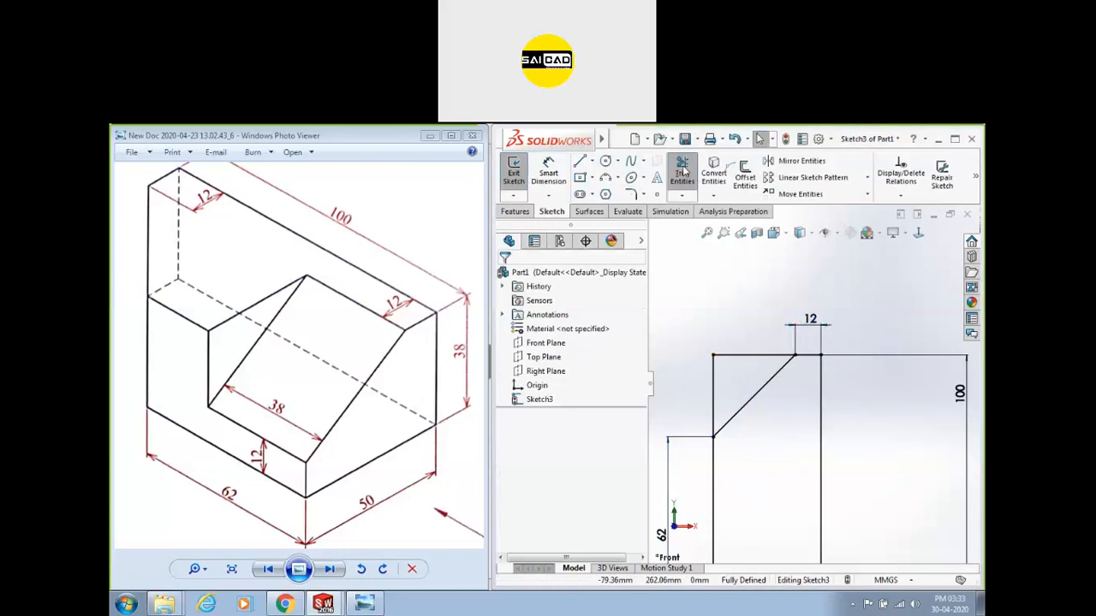
pyautogui.moveTo(741, 339); pyautogui.dragTo(690, 386)
pyautogui.scroll(4, 748, 360)
pyautogui.press('Escape')
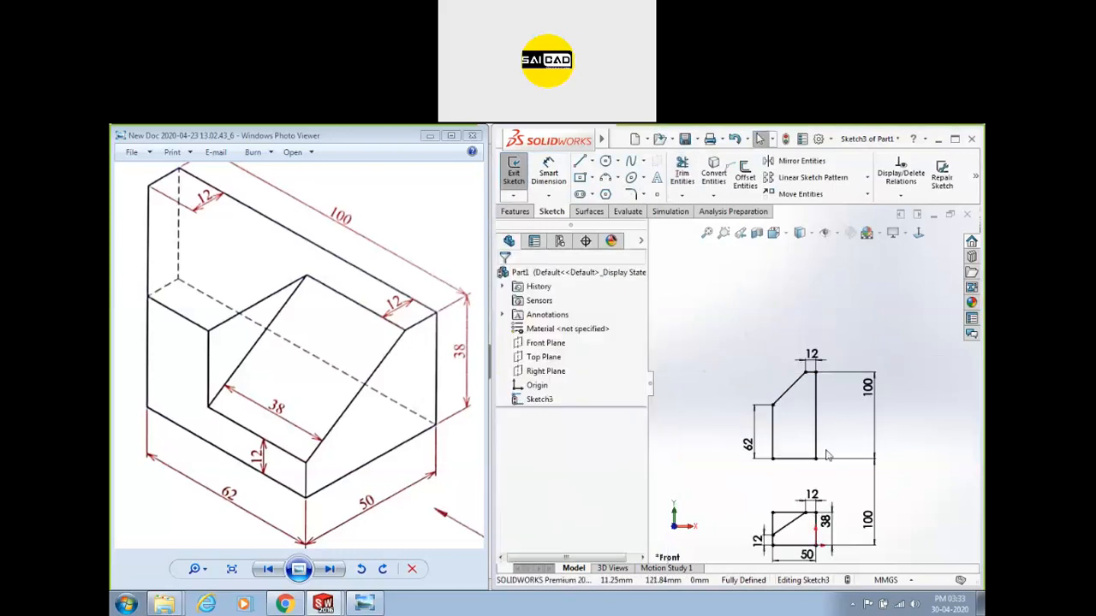
pyautogui.scroll(-2, 827, 455)
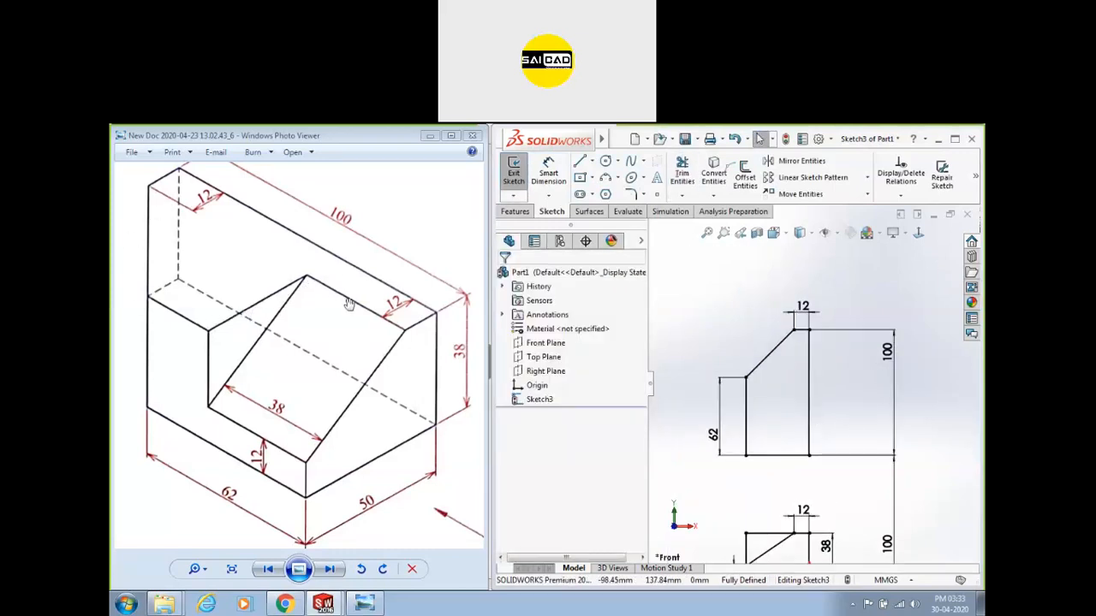
pyautogui.press('l')
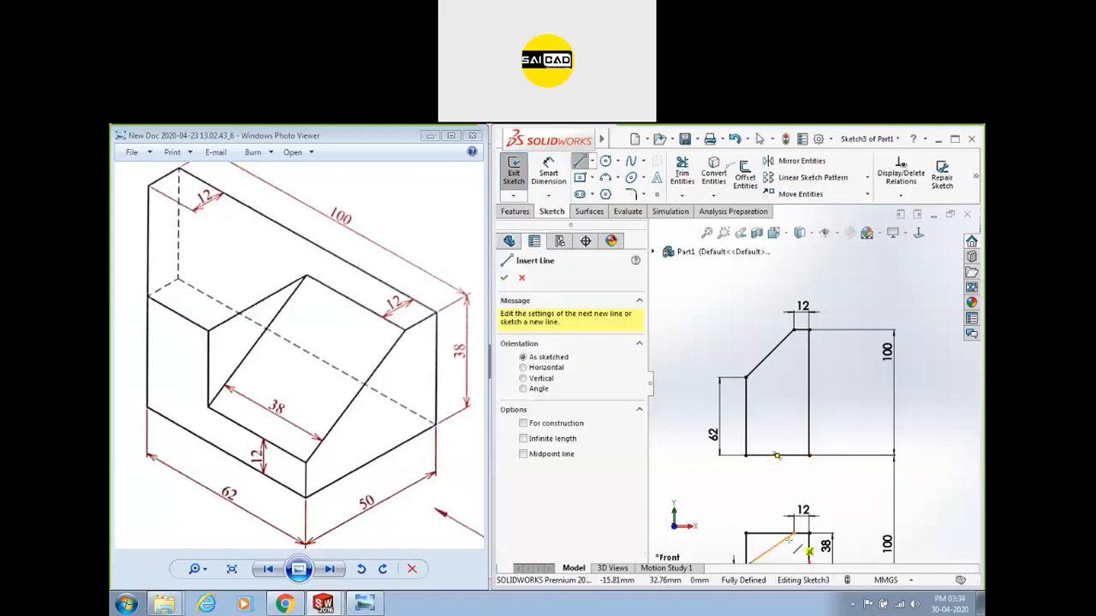
# Draw a vertical line up from the base, then a horizontal line to the left edge.
pyautogui.click(794, 455)
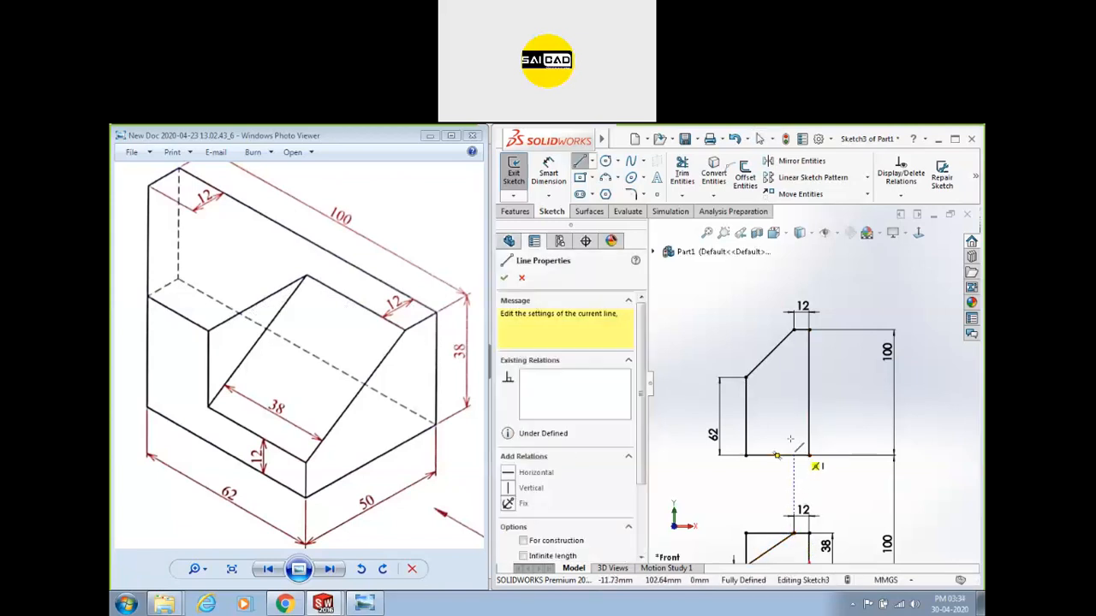
pyautogui.click(794, 412)
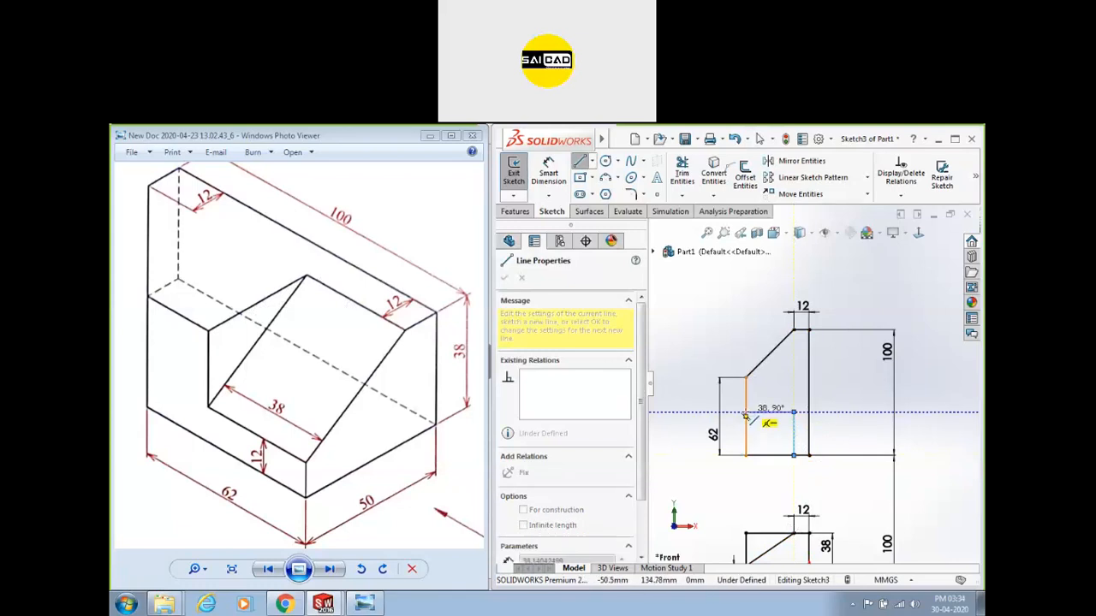
pyautogui.click(745, 412)
pyautogui.press('Escape')
pyautogui.scroll(-2, 732, 435)
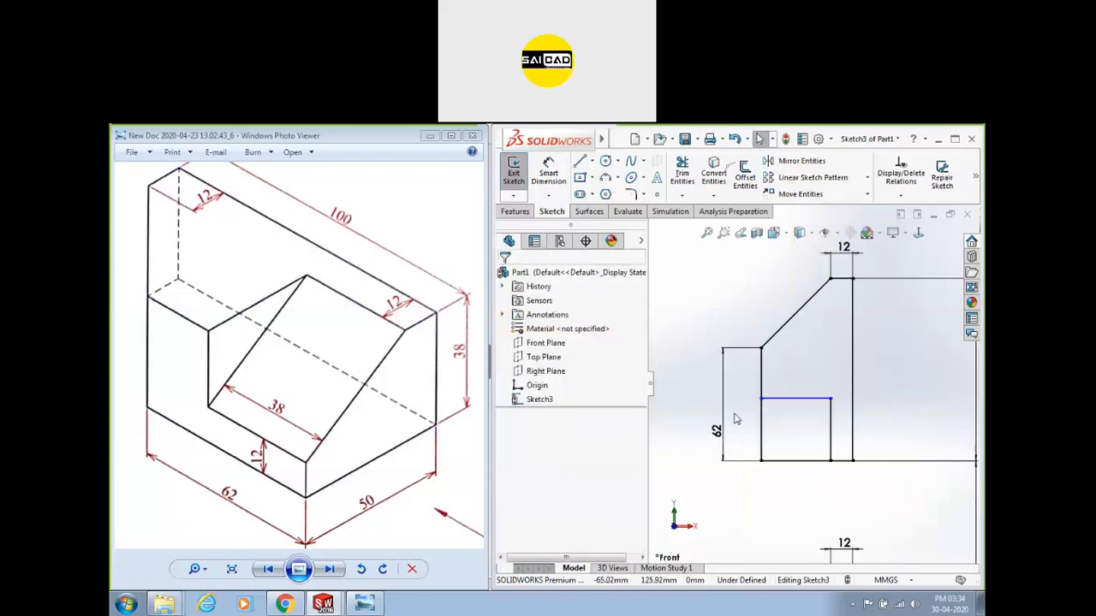
# Dimension the horizontal line 38 mm above the base and move the dimension left of the profile.
pyautogui.click(548, 171)
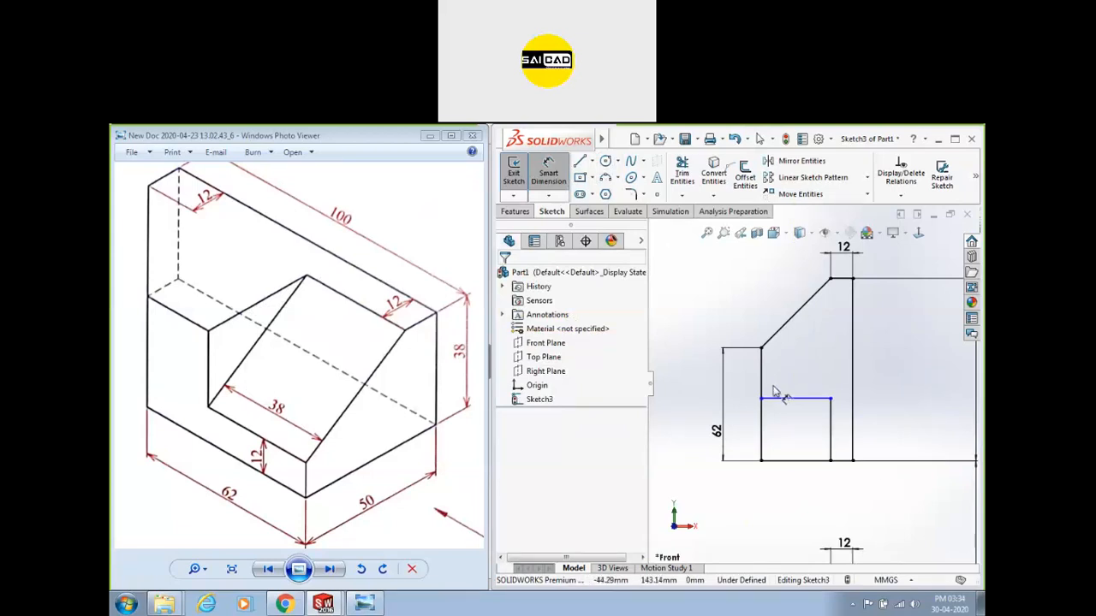
pyautogui.click(795, 399)
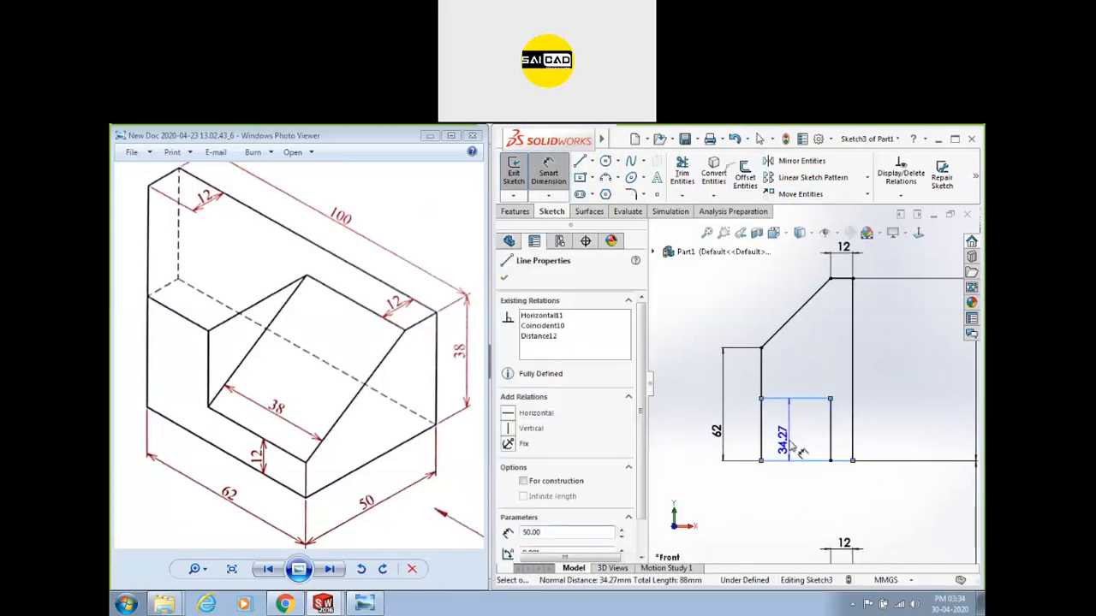
pyautogui.click(790, 428)
pyautogui.write('38')
pyautogui.press('Return')
pyautogui.press('Escape')
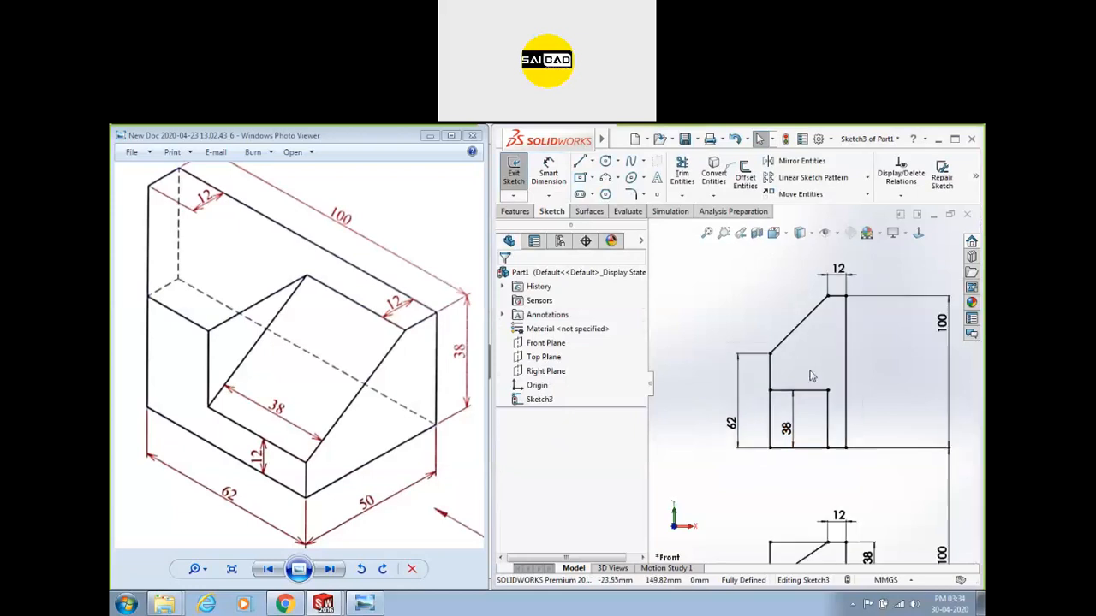
pyautogui.moveTo(783, 436); pyautogui.dragTo(743, 432)
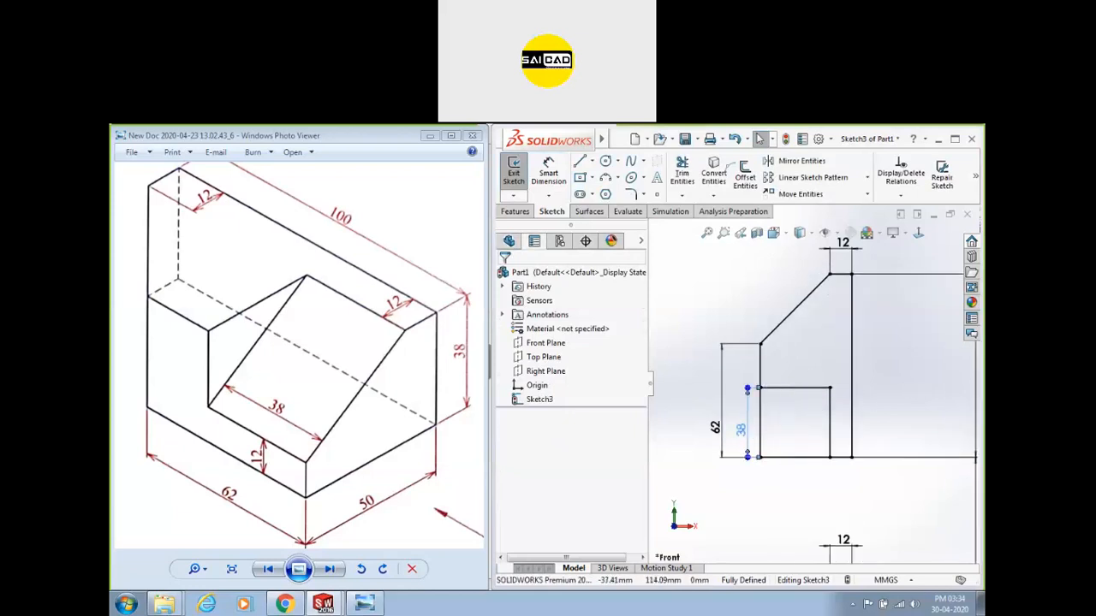
pyautogui.scroll(1, 742, 449)
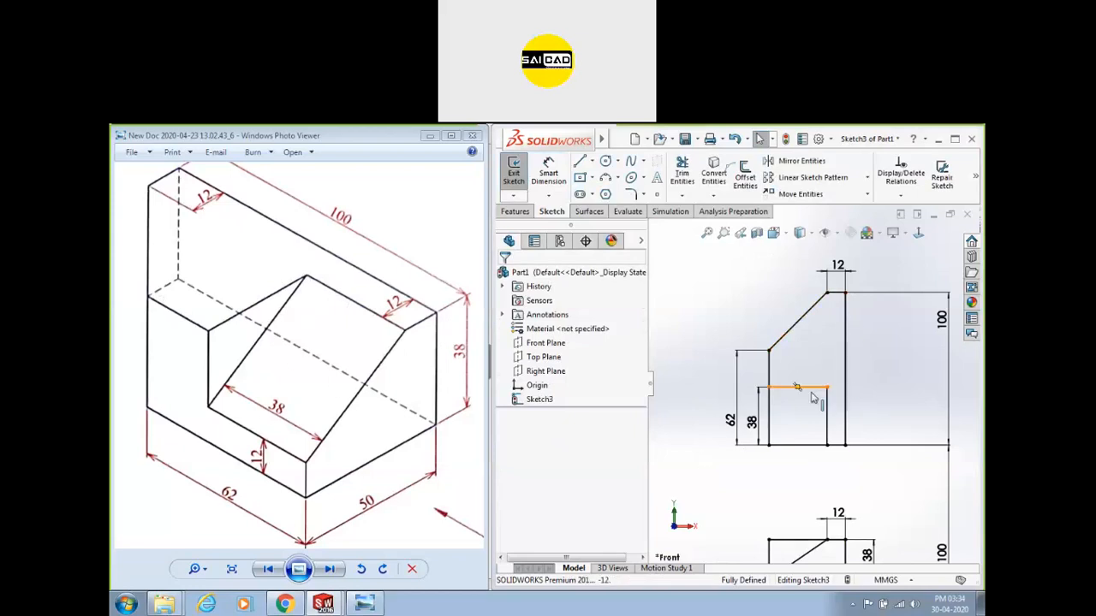
pyautogui.scroll(2, 908, 330)
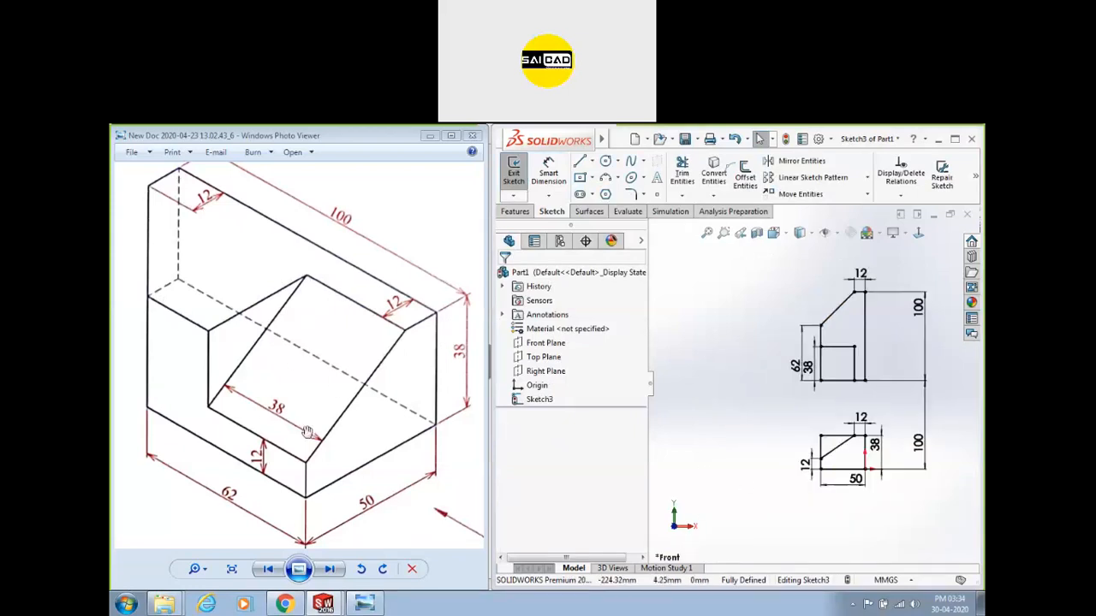
pyautogui.scroll(1, 705, 486)
pyautogui.scroll(-1, 706, 486)
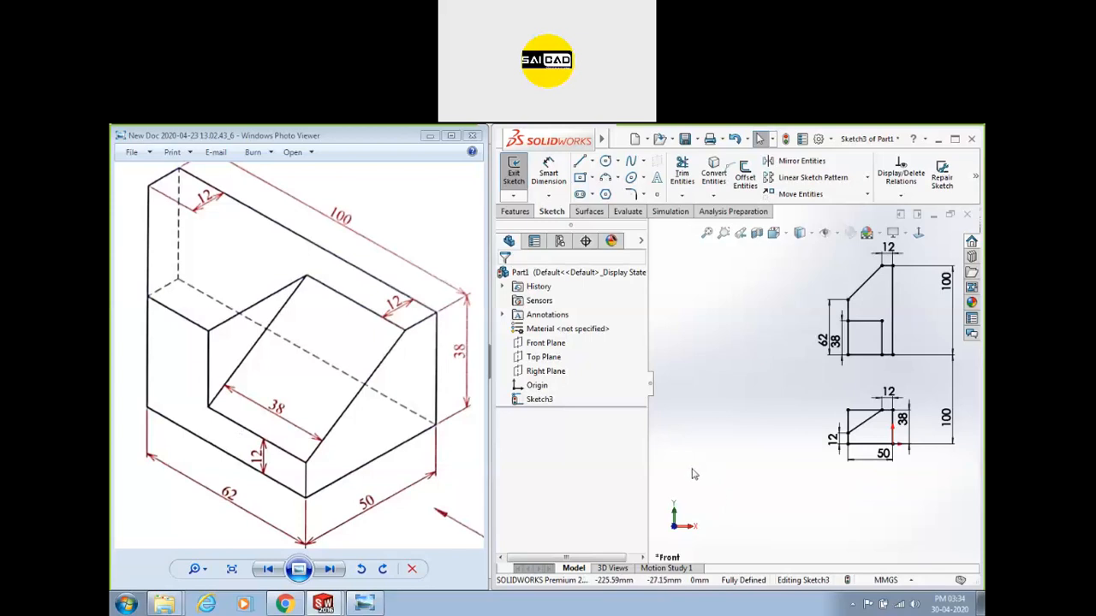
# Draw a corner rectangle to the left of the lower 12/38/50 view.
pyautogui.click(580, 178)
pyautogui.click(516, 331)
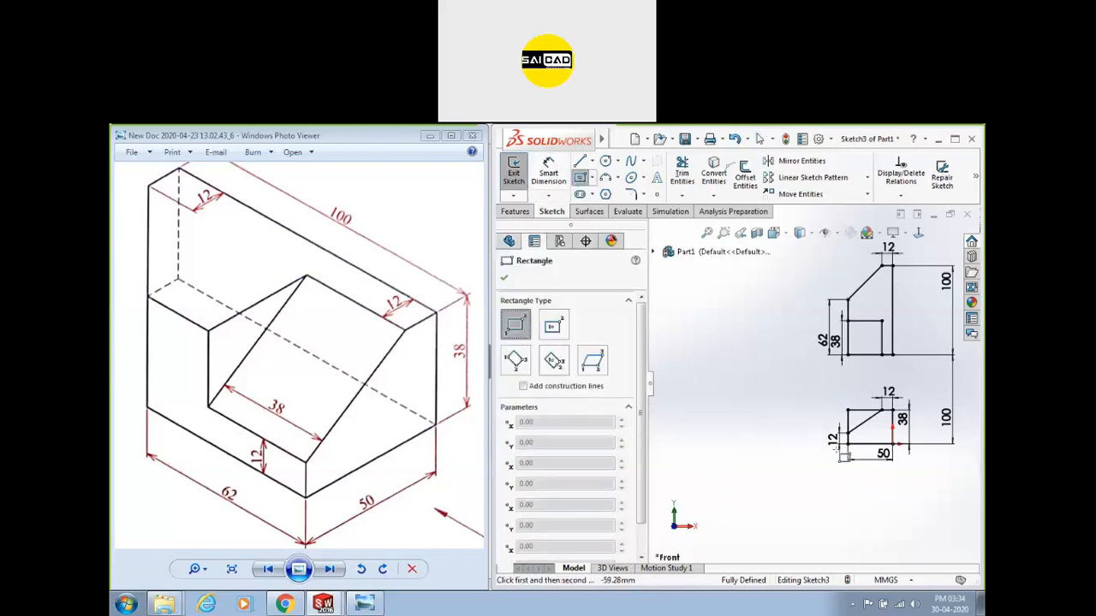
pyautogui.click(769, 444)
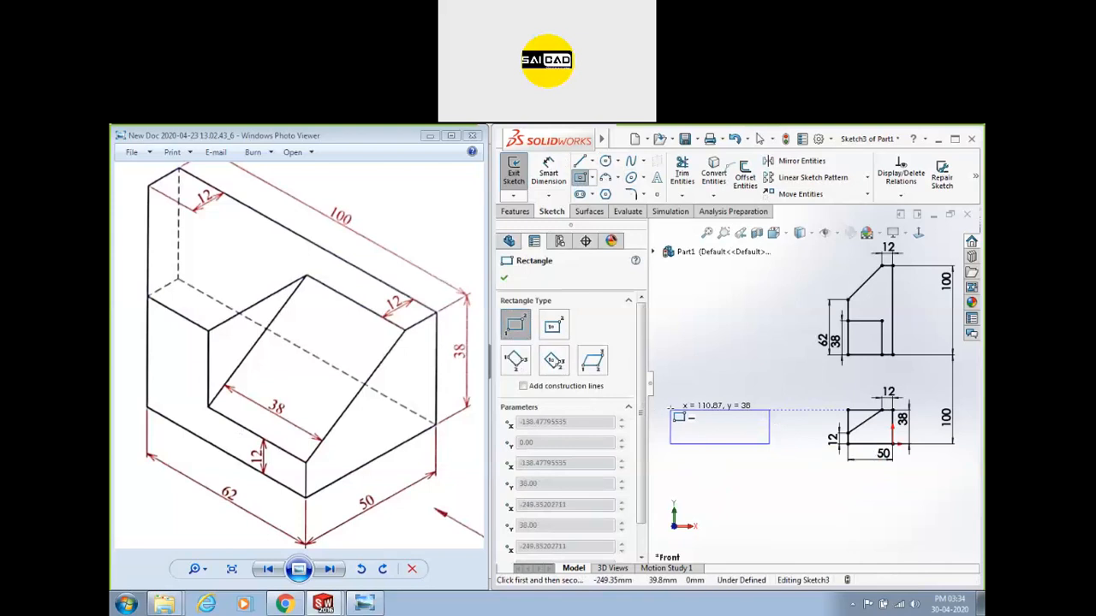
pyautogui.click(670, 409)
pyautogui.press('Escape')
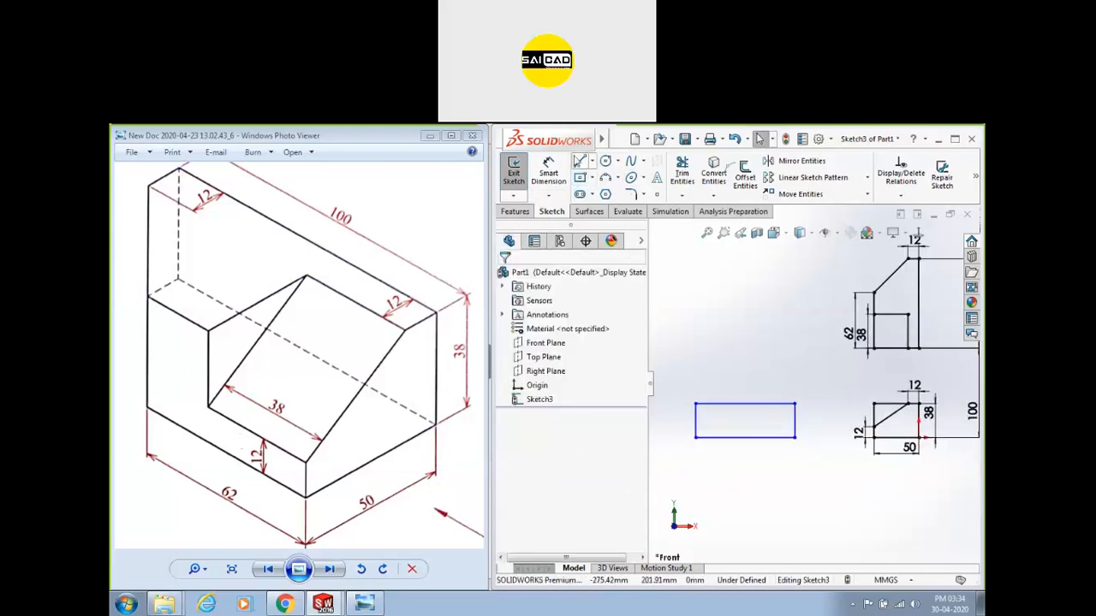
pyautogui.click(548, 171)
# Locate the rectangle's right edge 150 mm from the lower view's corner.
pyautogui.click(794, 419)
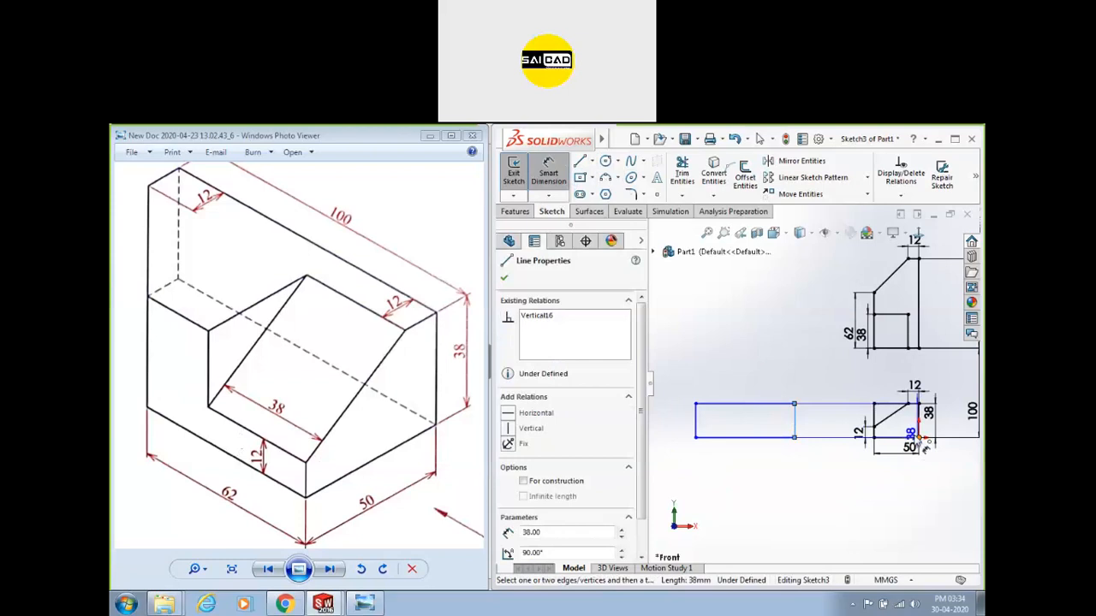
pyautogui.click(918, 438)
pyautogui.click(872, 454)
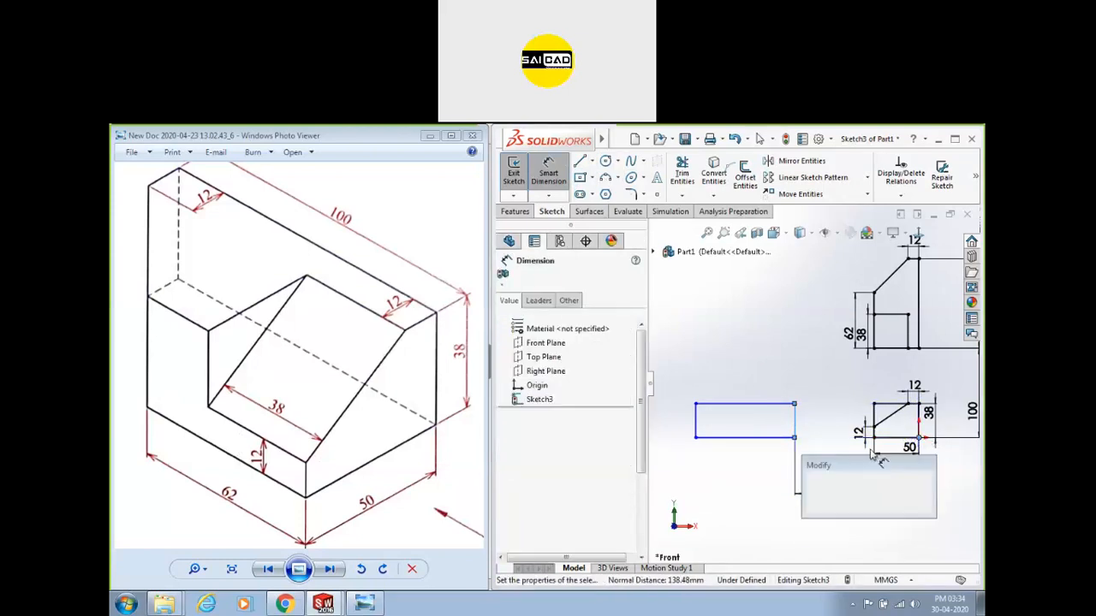
pyautogui.write('150')
pyautogui.press('Return')
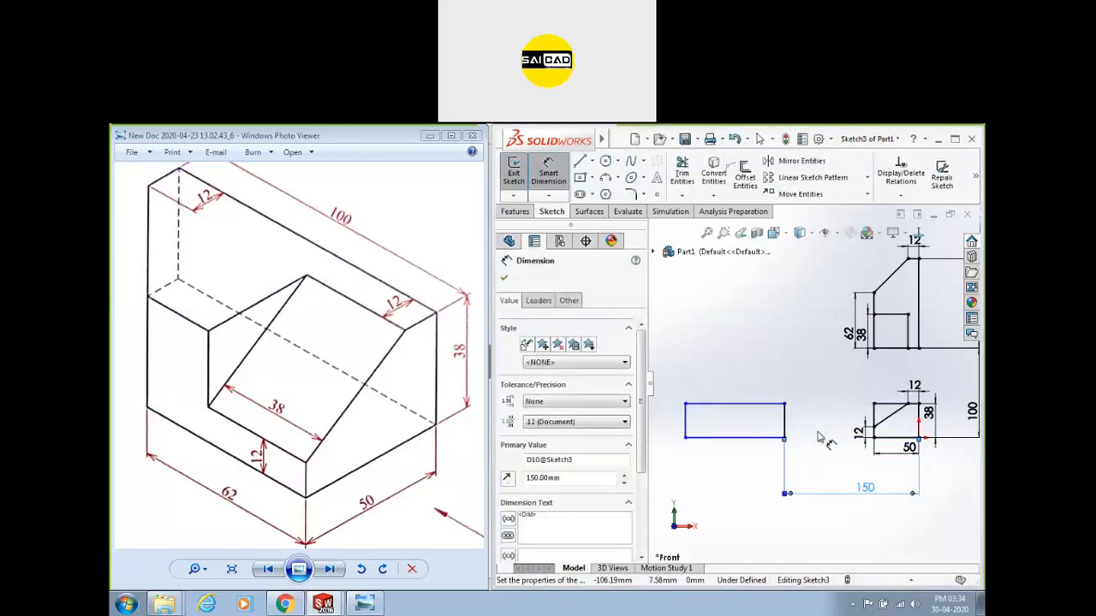
# Give the rectangle a 100 mm width and raise its top-right corner.
pyautogui.click(745, 439)
pyautogui.click(752, 441)
pyautogui.write('100')
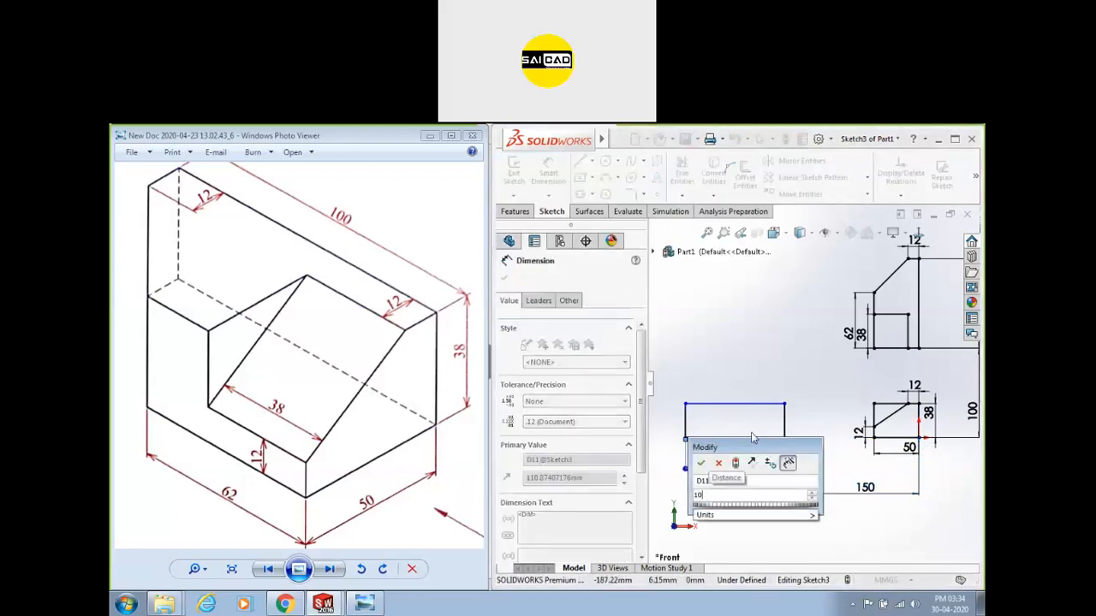
pyautogui.press('Return')
pyautogui.scroll(1, 817, 461)
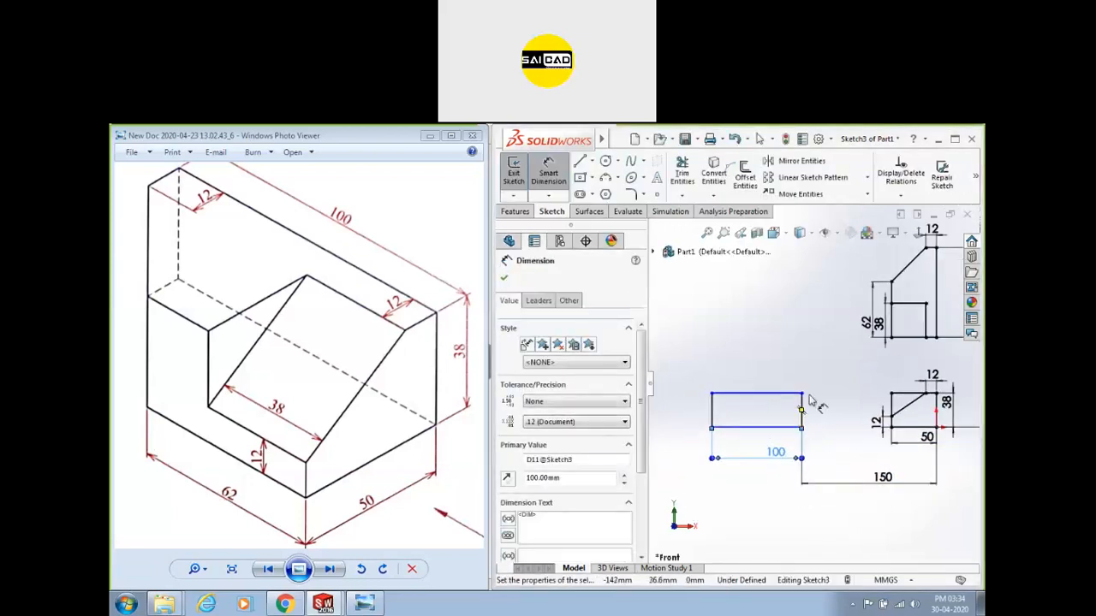
pyautogui.press('Escape')
pyautogui.moveTo(802, 393); pyautogui.dragTo(801, 355)
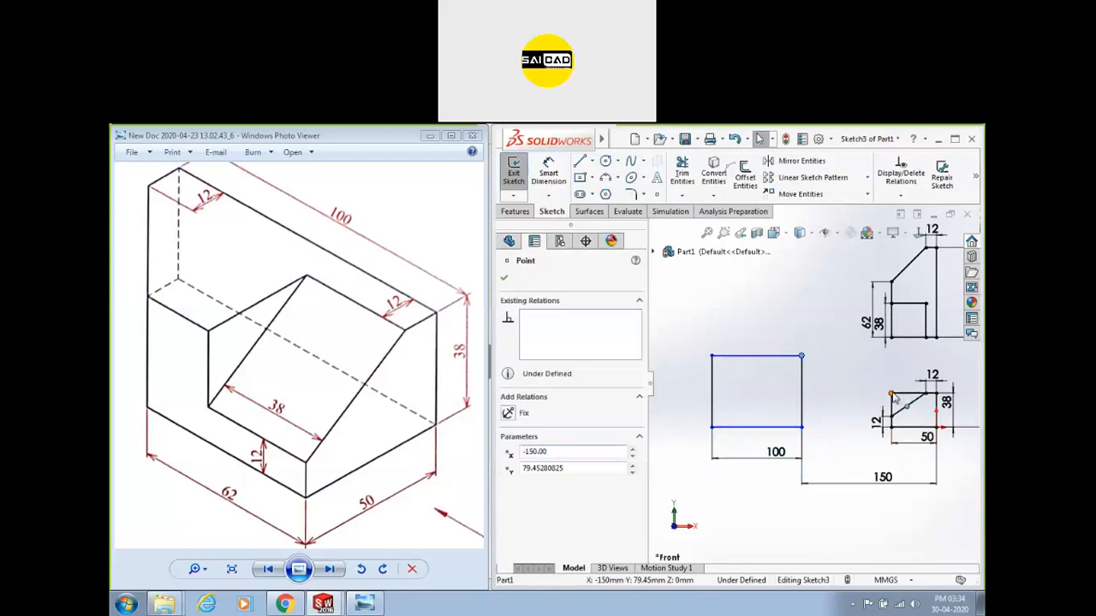
# Align the rectangle's top corner horizontally with the lower view's top corner.
pyautogui.keyDown('ctrl'); pyautogui.click(892, 394); pyautogui.keyUp('ctrl')
pyautogui.click(896, 351)
pyautogui.click(836, 423)
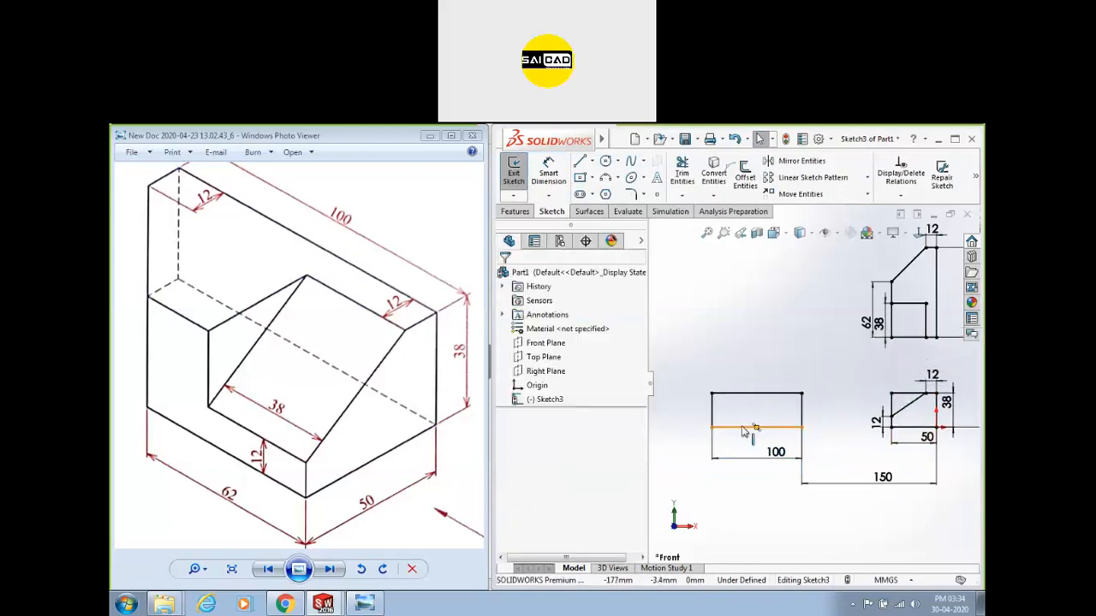
pyautogui.scroll(-1, 742, 431)
pyautogui.scroll(2, 797, 484)
pyautogui.scroll(-1, 787, 398)
pyautogui.scroll(2, 823, 376)
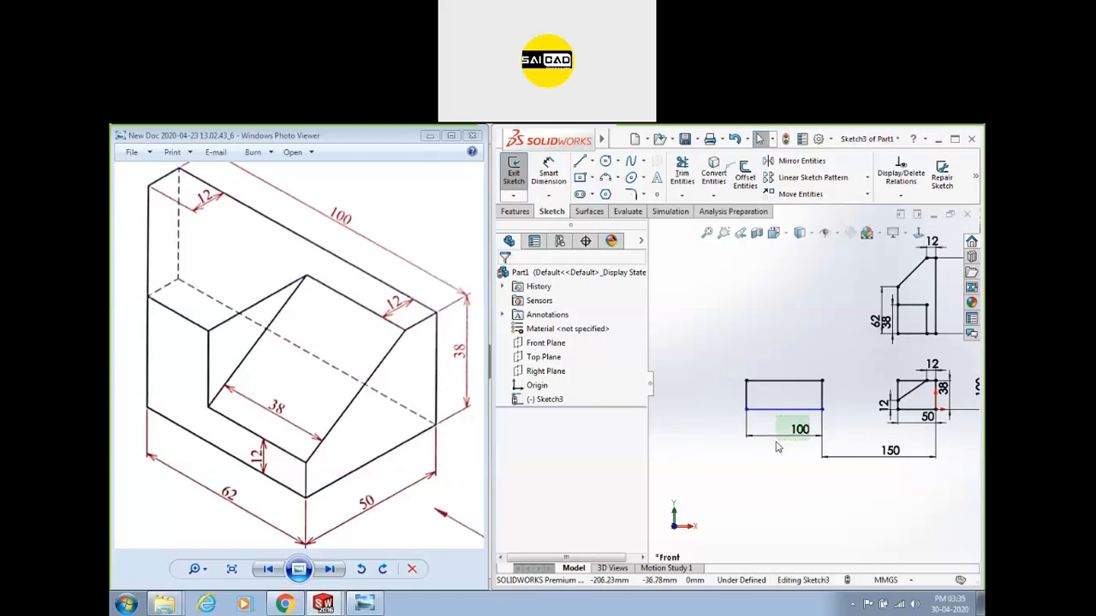
# Replace the 100 width dimension with an Equal relation to the upper view's vertical edge.
pyautogui.click(777, 444)
pyautogui.press('Delete')
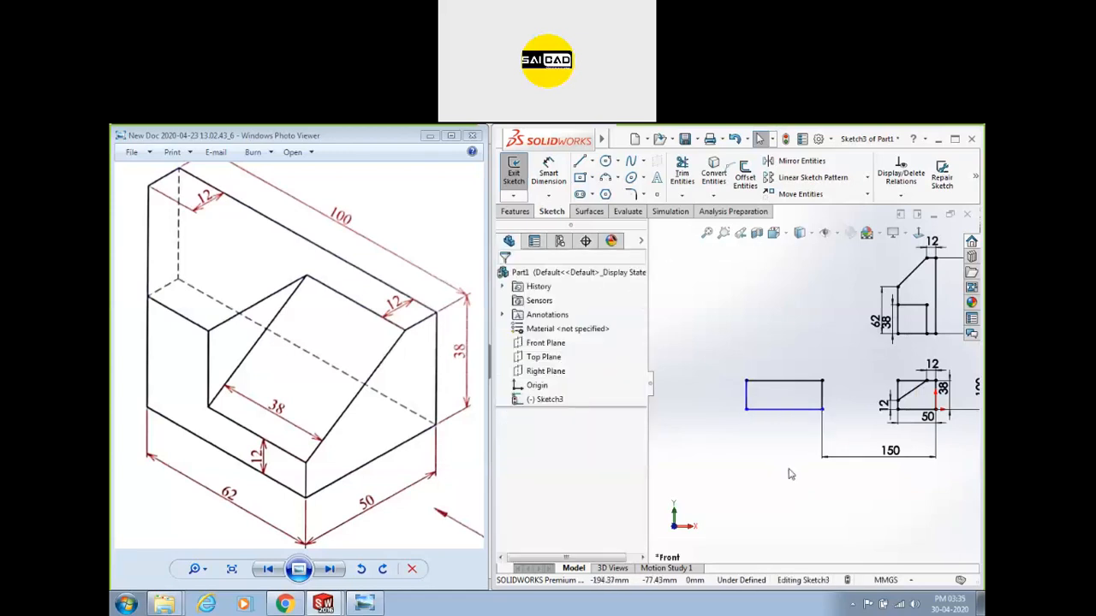
pyautogui.click(808, 409)
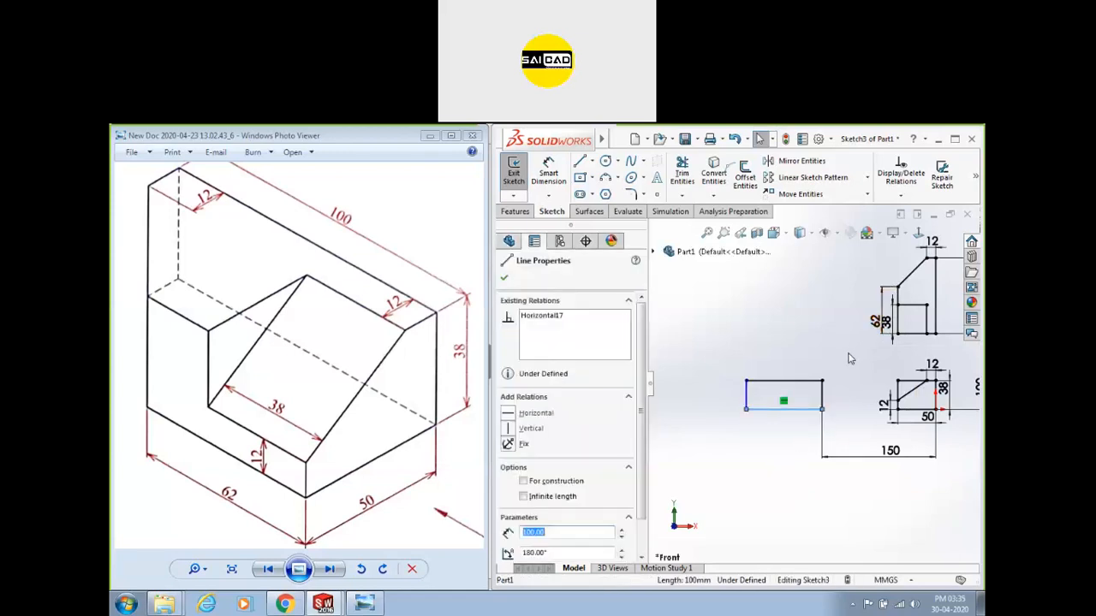
pyautogui.click(819, 354)
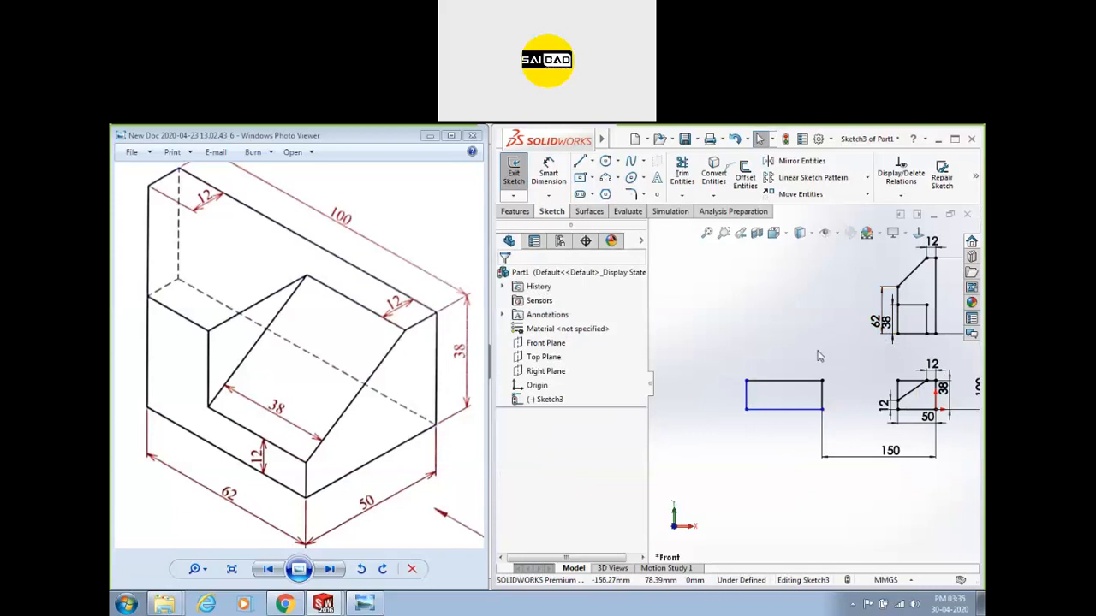
pyautogui.click(806, 409)
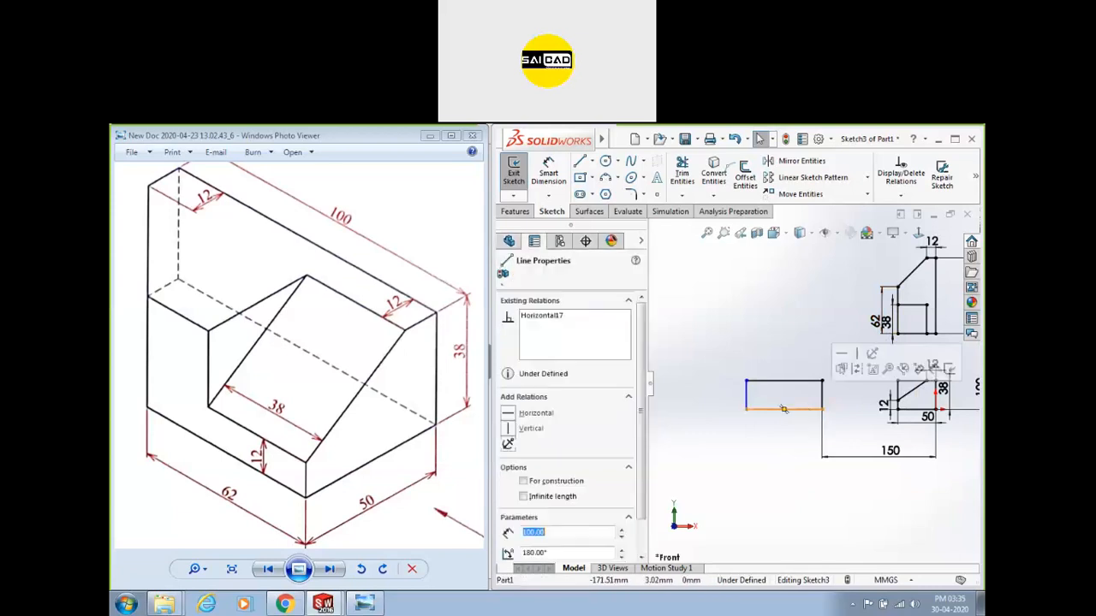
pyautogui.keyDown('ctrl'); pyautogui.click(935, 283); pyautogui.keyUp('ctrl')
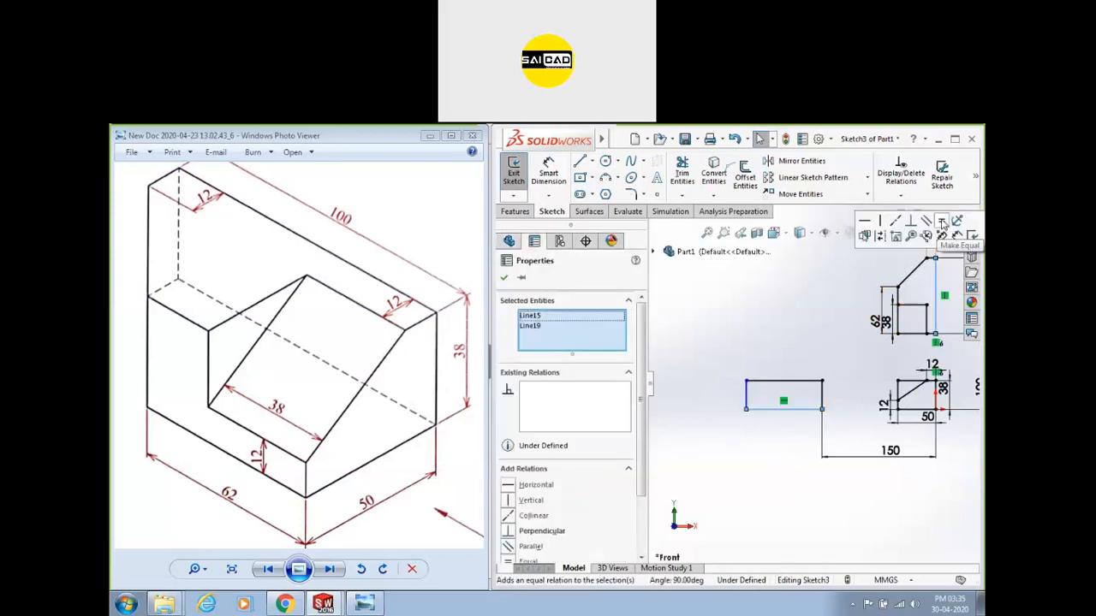
pyautogui.click(942, 224)
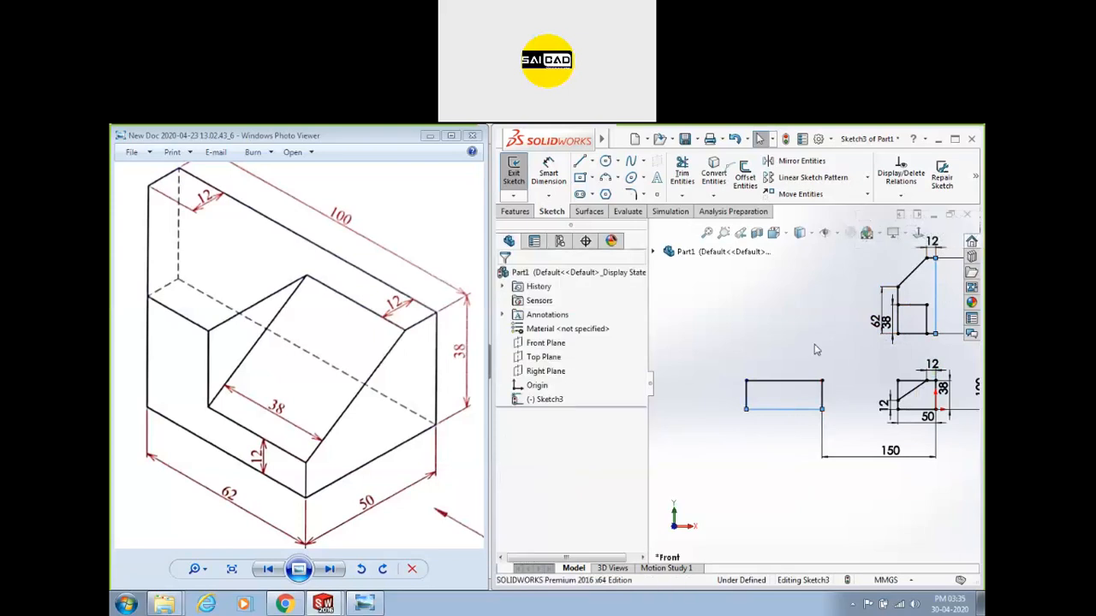
pyautogui.click(839, 419)
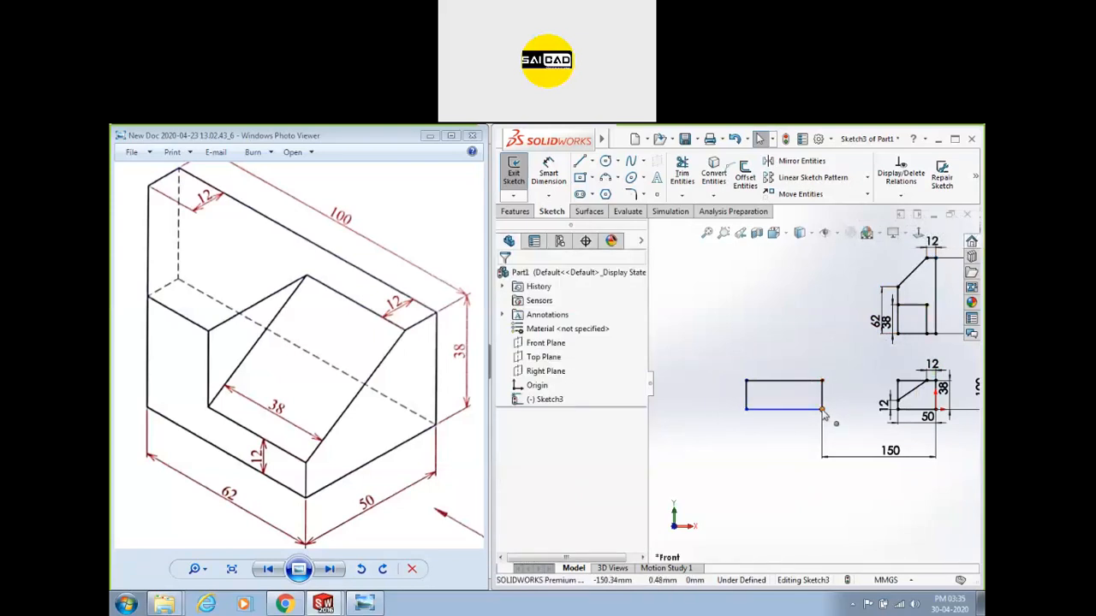
# Make the rectangle's corner level with the adjacent view's point, then check the edge lengths.
pyautogui.click(823, 409)
pyautogui.keyDown('ctrl'); pyautogui.click(897, 409); pyautogui.keyUp('ctrl')
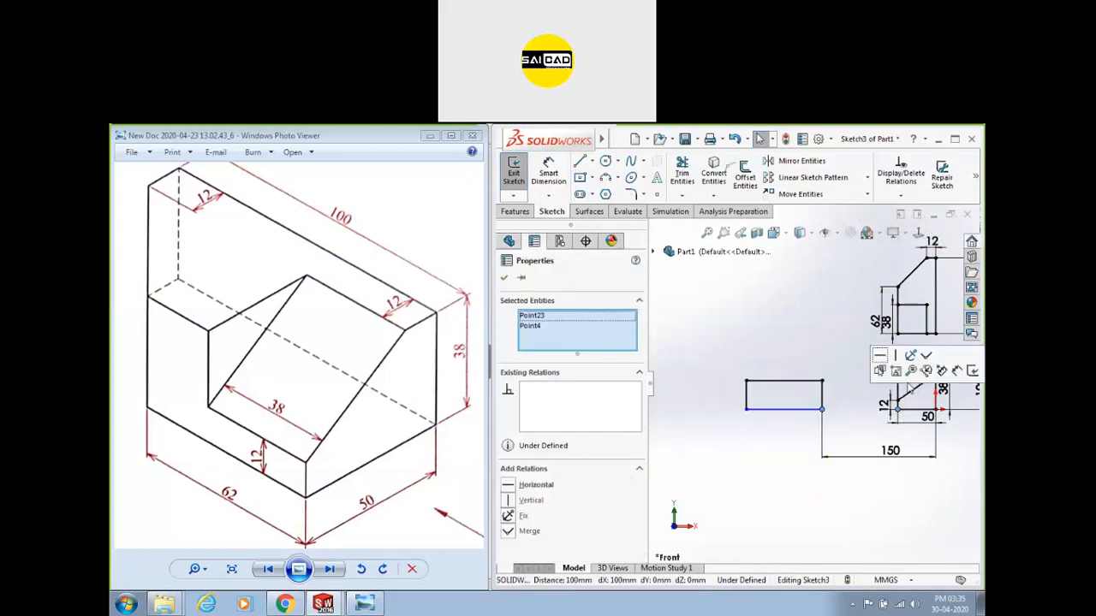
pyautogui.click(880, 357)
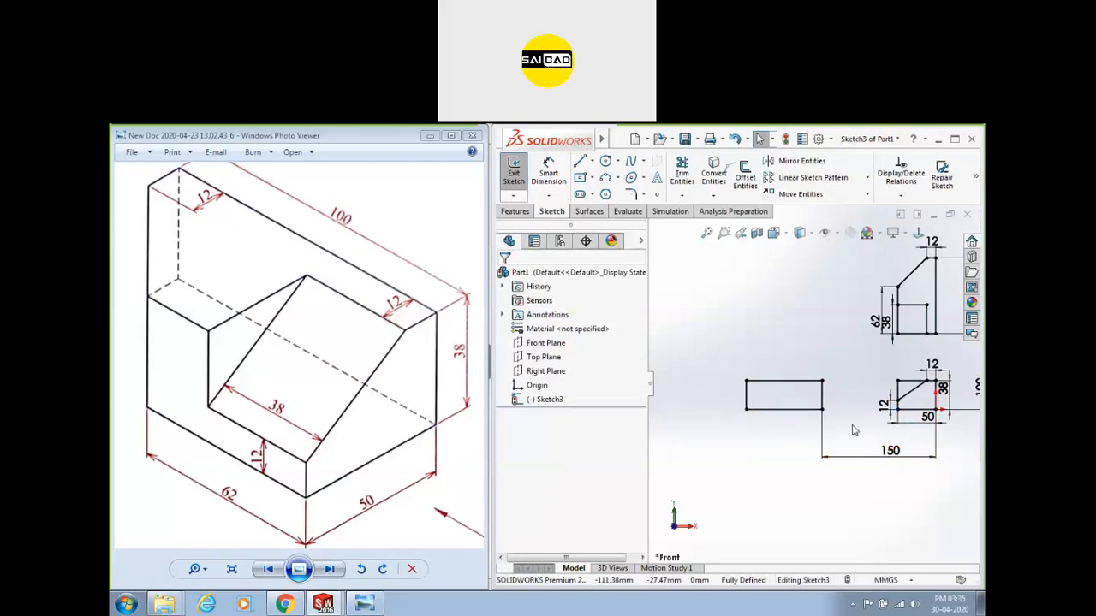
pyautogui.click(800, 409)
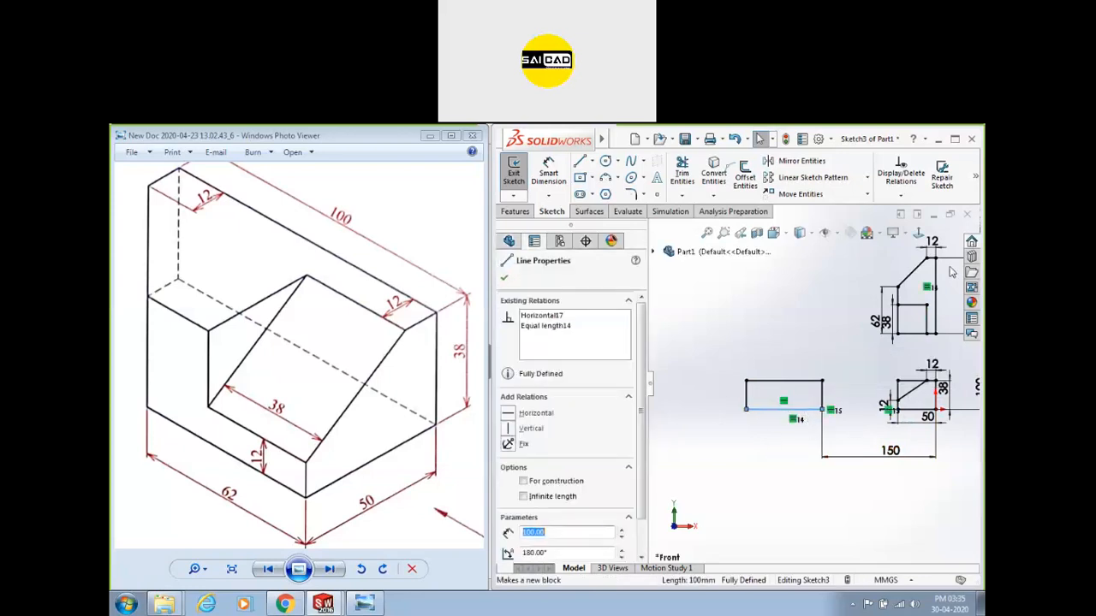
pyautogui.click(746, 395)
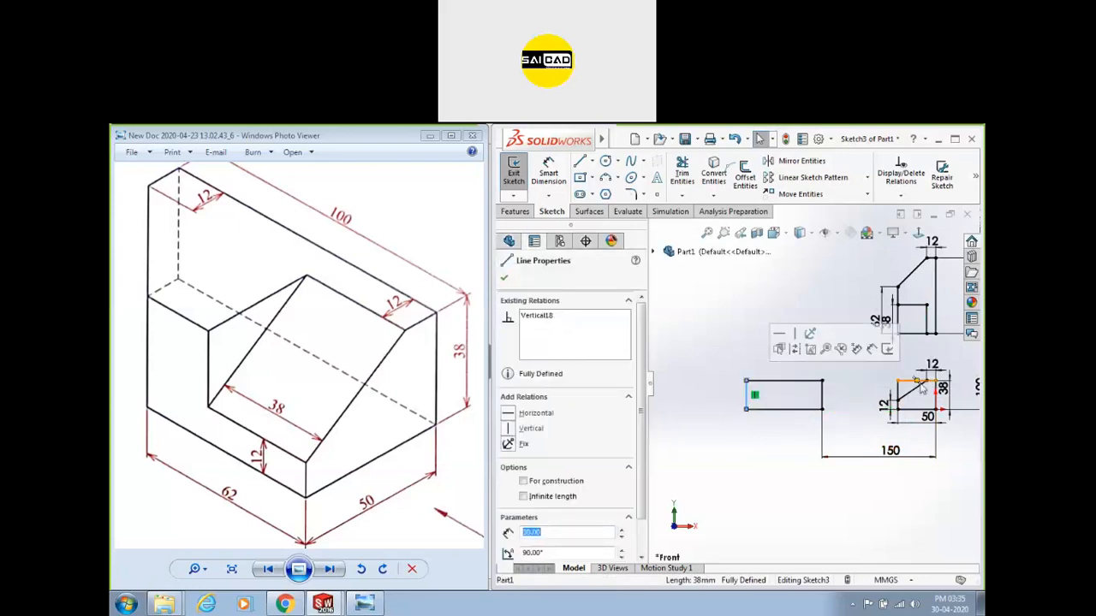
pyautogui.click(842, 392)
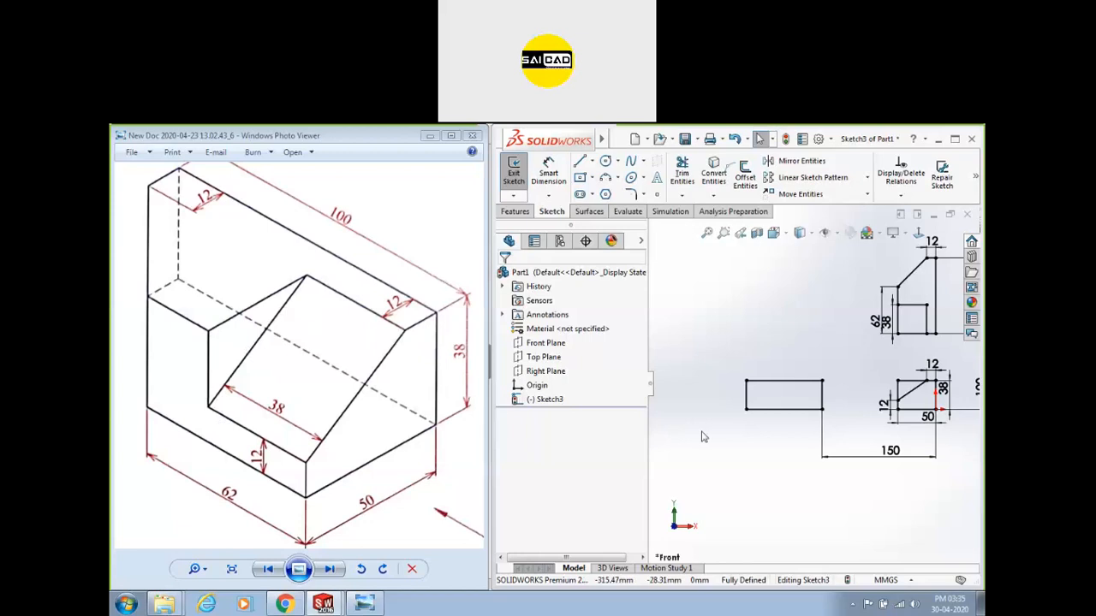
# Draw an inner vertical line down from the rectangle's top edge and dimension the step 38 mm wide.
pyautogui.press('l')
pyautogui.click(823, 380)
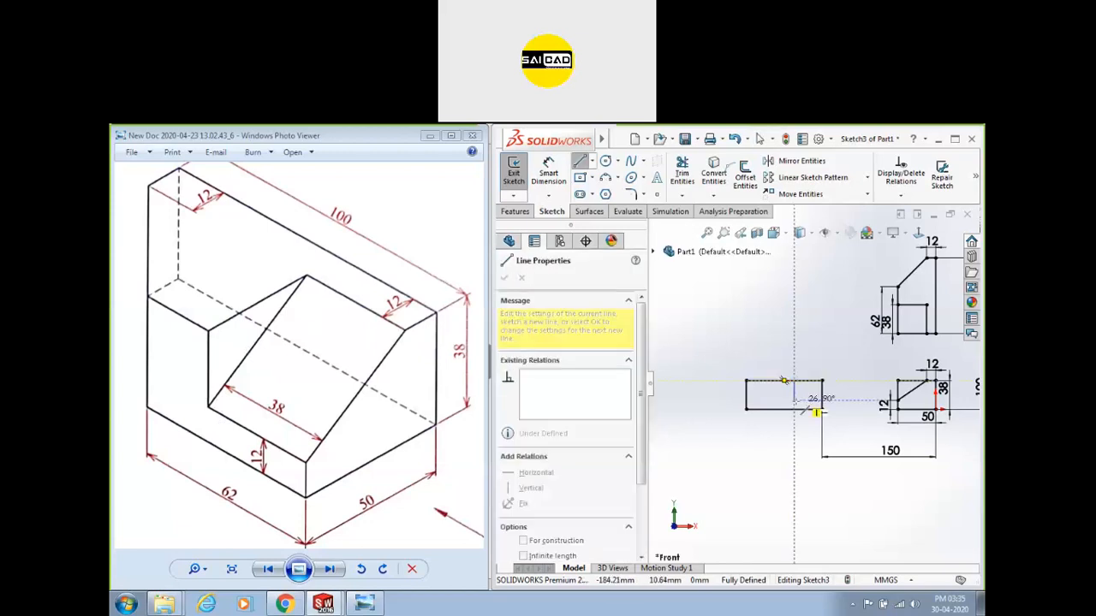
pyautogui.click(822, 401)
pyautogui.press('Escape')
pyautogui.scroll(-2, 772, 420)
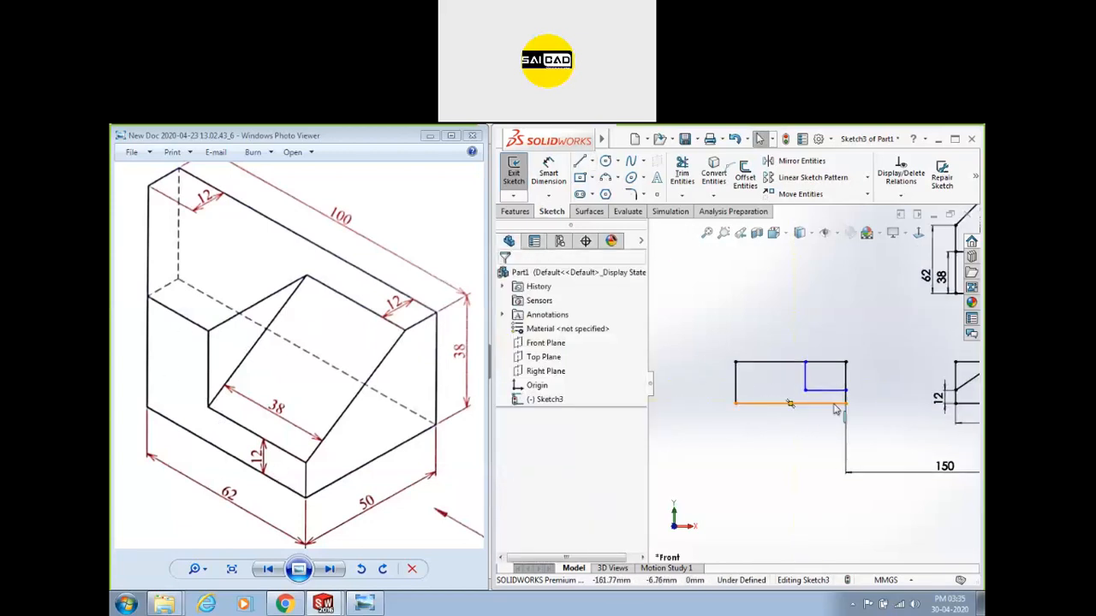
pyautogui.click(548, 171)
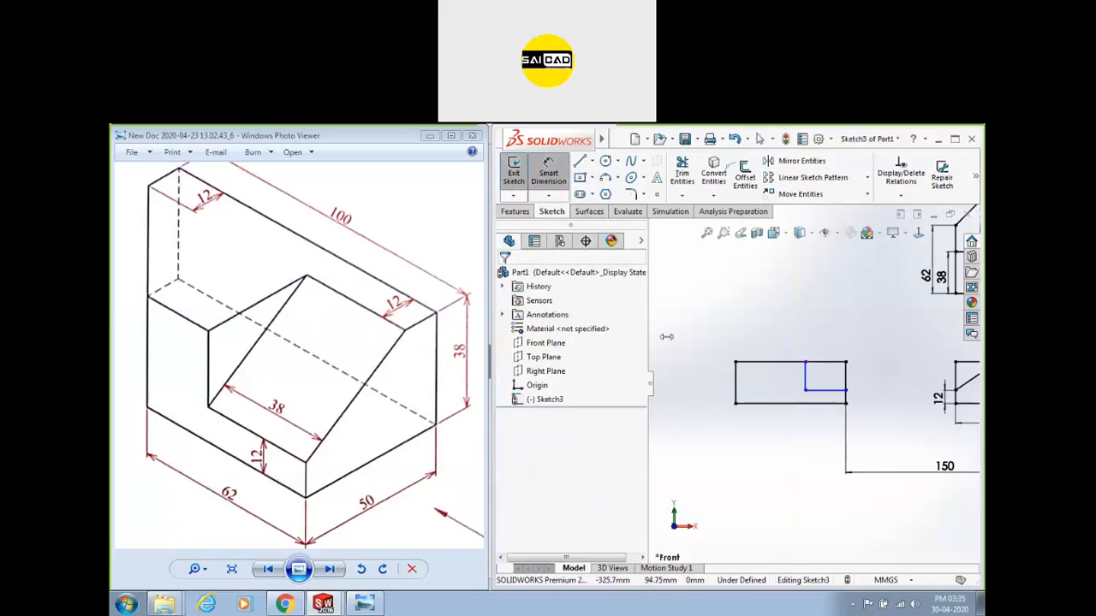
pyautogui.click(806, 376)
pyautogui.click(835, 340)
pyautogui.write('38')
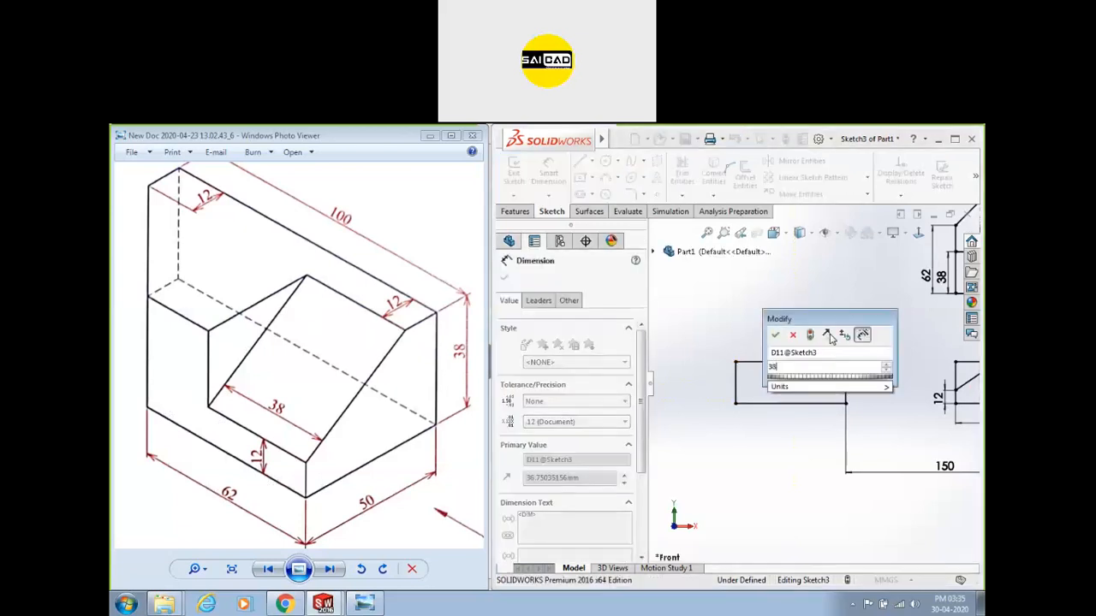
pyautogui.press('Return')
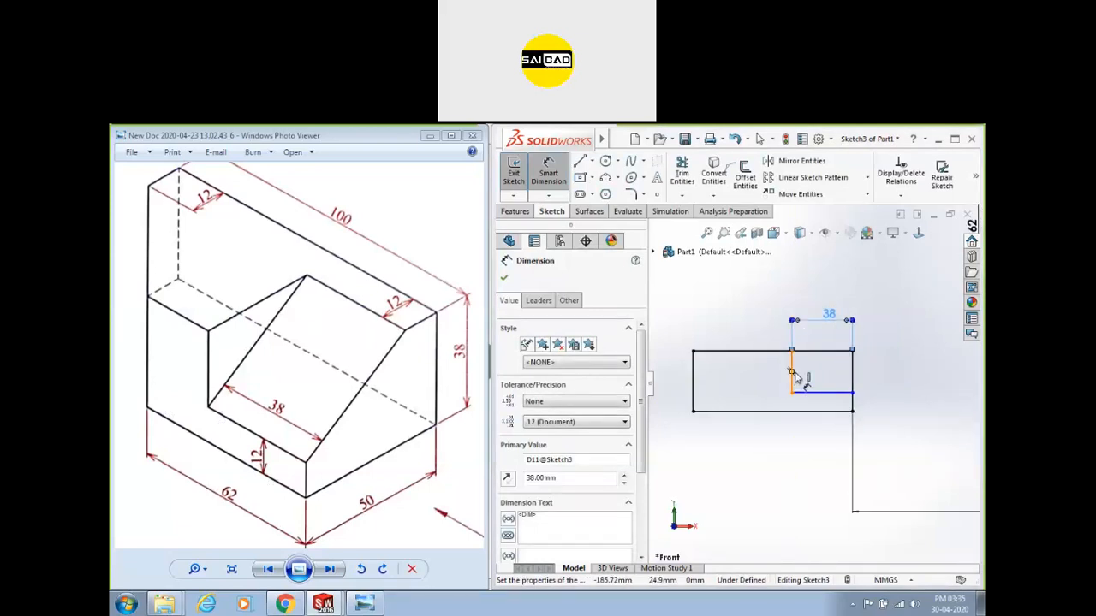
# Dimension the inner line's height, undoing the 38 entry so the step stays 26 mm high.
pyautogui.click(791, 370)
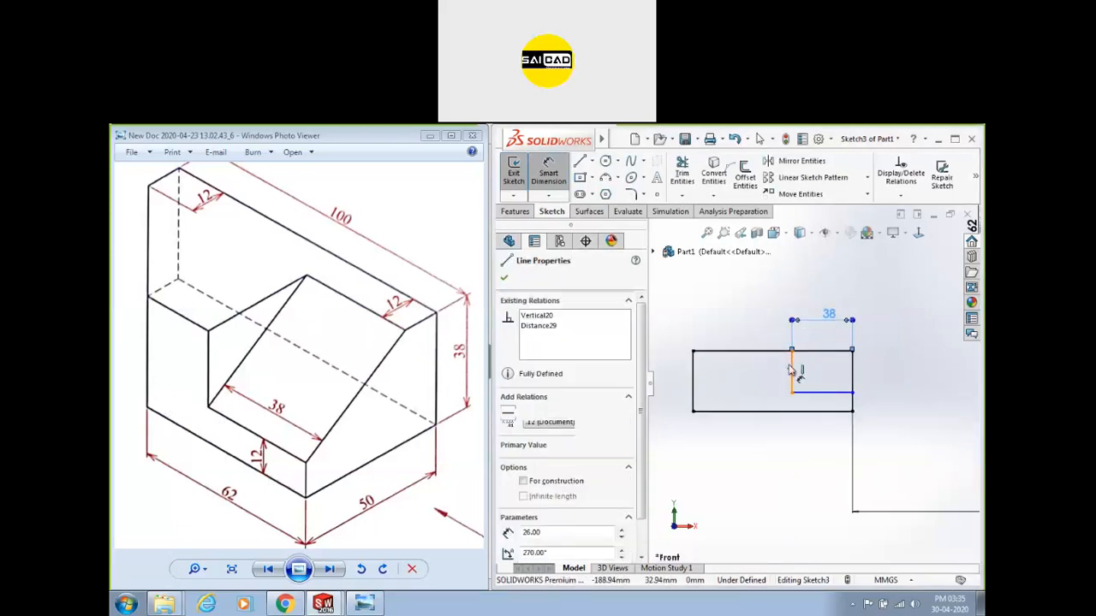
pyautogui.click(791, 368)
pyautogui.click(777, 378)
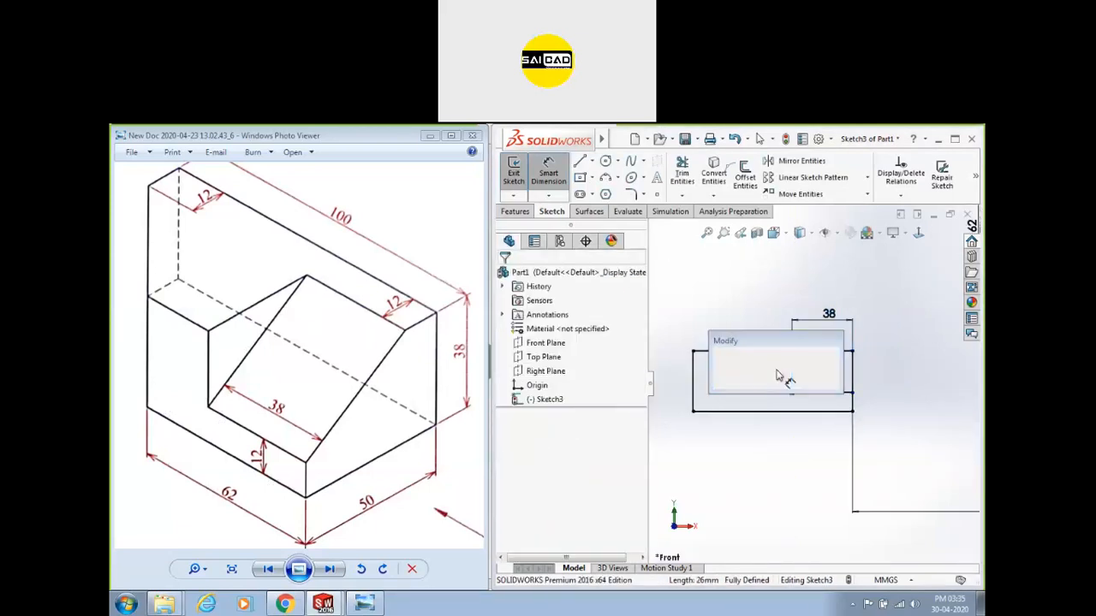
pyautogui.write('38')
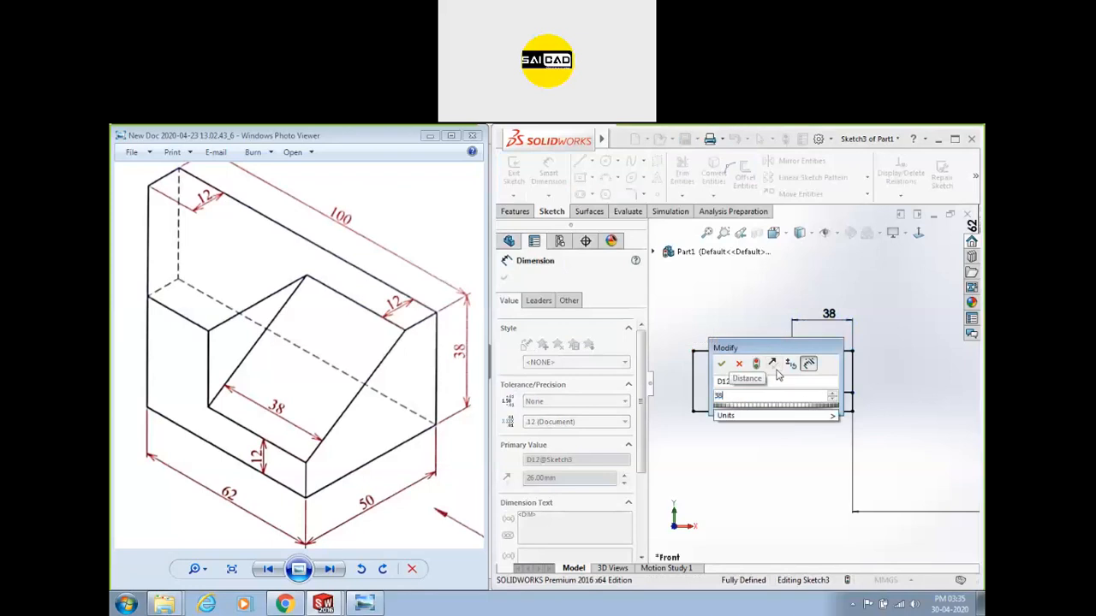
pyautogui.press('Return')
pyautogui.hotkey('ctrl', 'z')
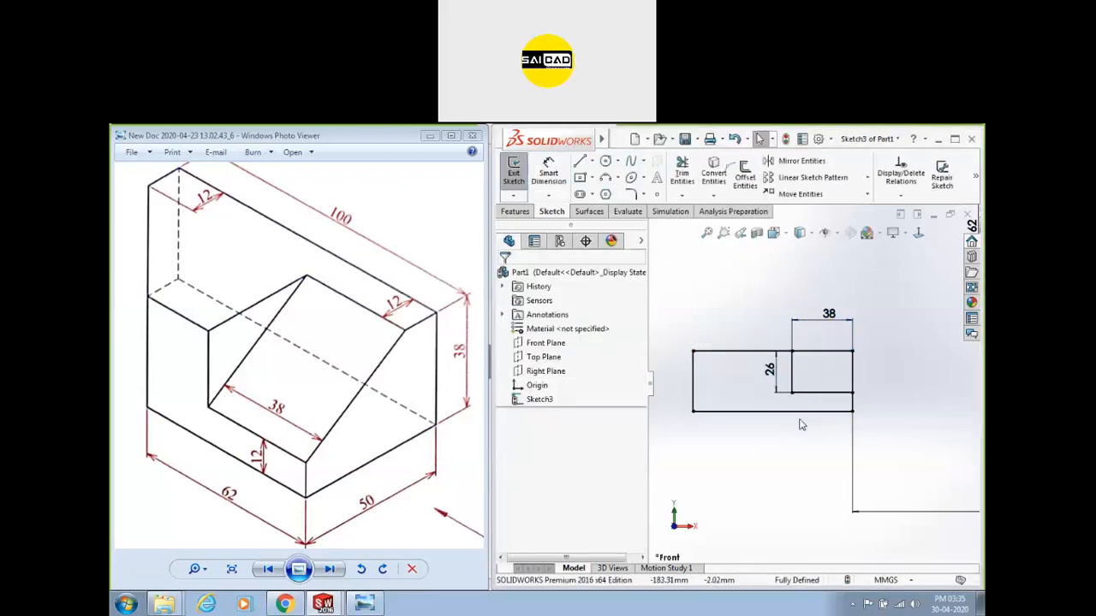
pyautogui.scroll(3, 781, 380)
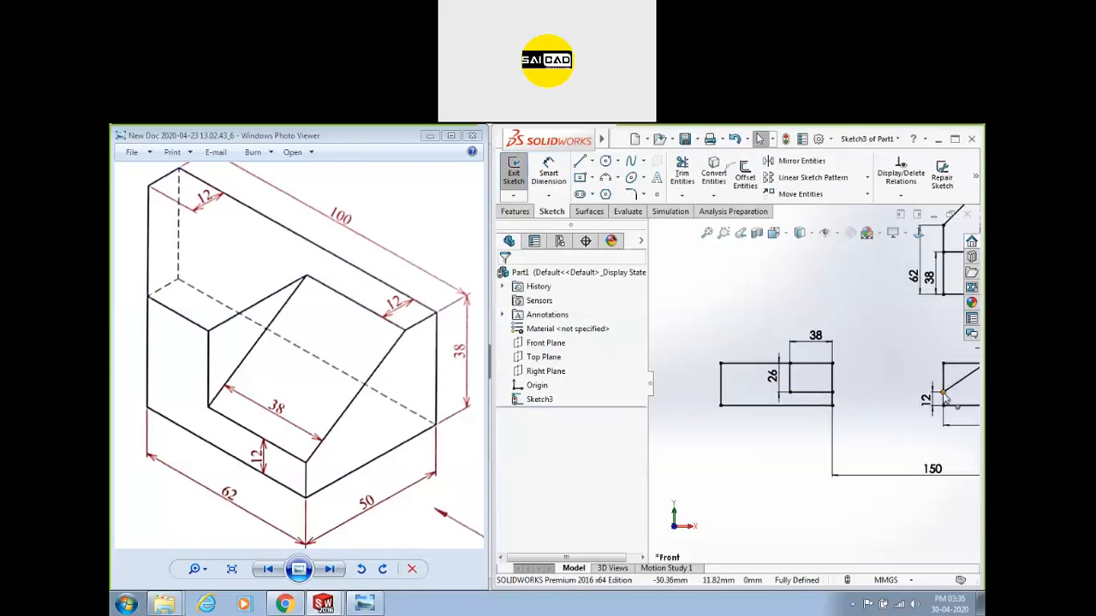
pyautogui.scroll(2, 848, 428)
pyautogui.scroll(-1, 702, 391)
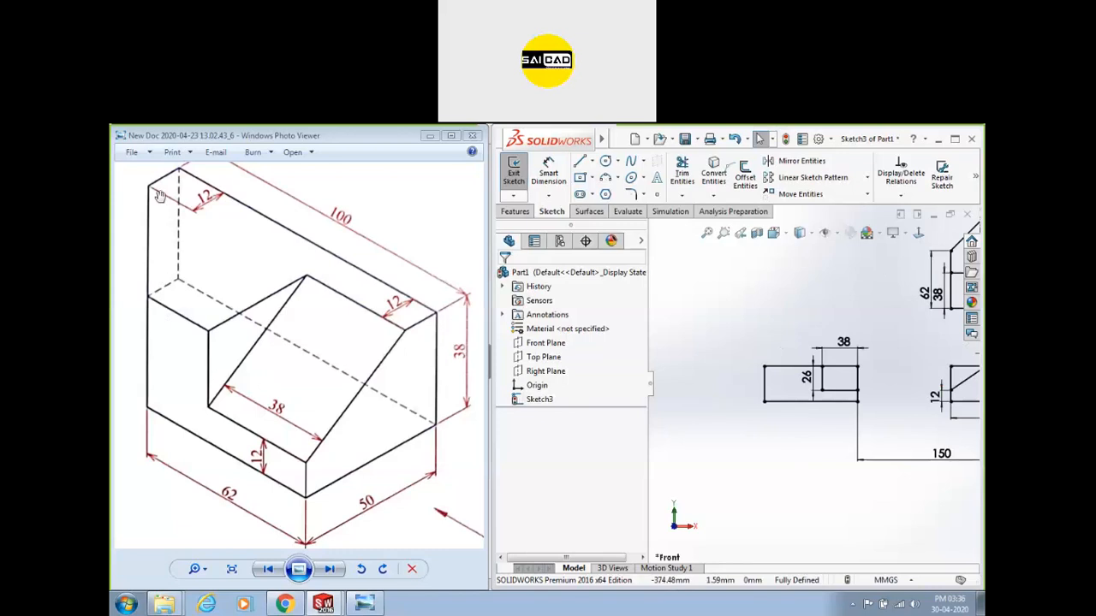
# Draw a full-height vertical line across the rectangle.
pyautogui.press('l')
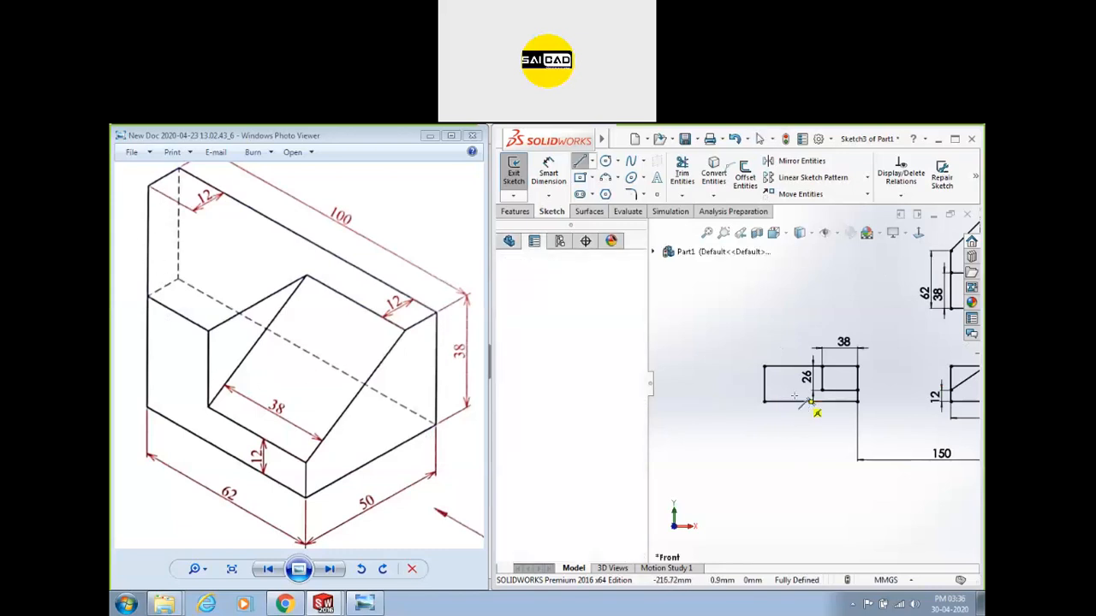
pyautogui.click(795, 401)
pyautogui.click(797, 366)
pyautogui.press('Escape')
pyautogui.scroll(-2, 799, 433)
# Dimension the full-height line 62 mm from the rectangle's right edge.
pyautogui.click(551, 174)
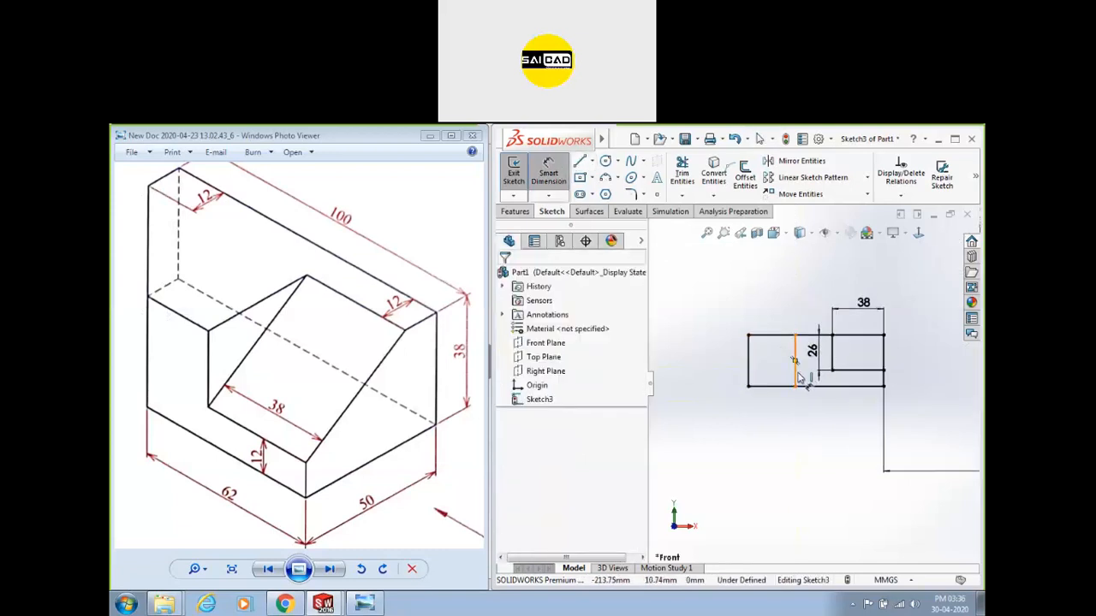
pyautogui.click(795, 360)
pyautogui.click(884, 374)
pyautogui.click(815, 377)
pyautogui.write('62')
pyautogui.press('Return')
pyautogui.press('Escape')
pyautogui.scroll(2, 928, 338)
pyautogui.scroll(-2, 929, 338)
pyautogui.scroll(2, 899, 405)
pyautogui.scroll(-2, 770, 428)
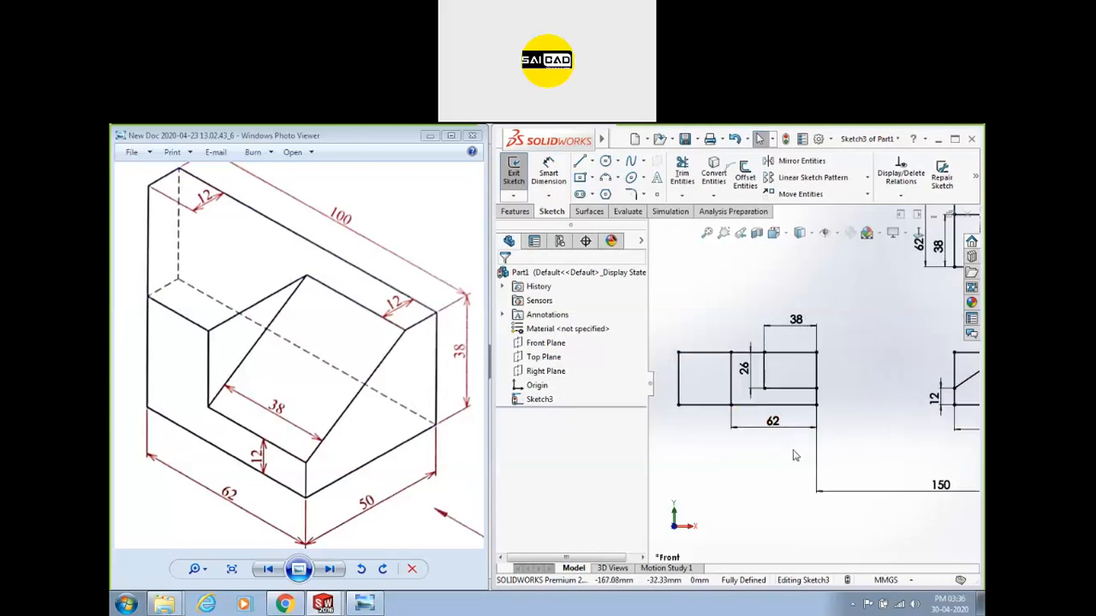
pyautogui.scroll(1, 775, 465)
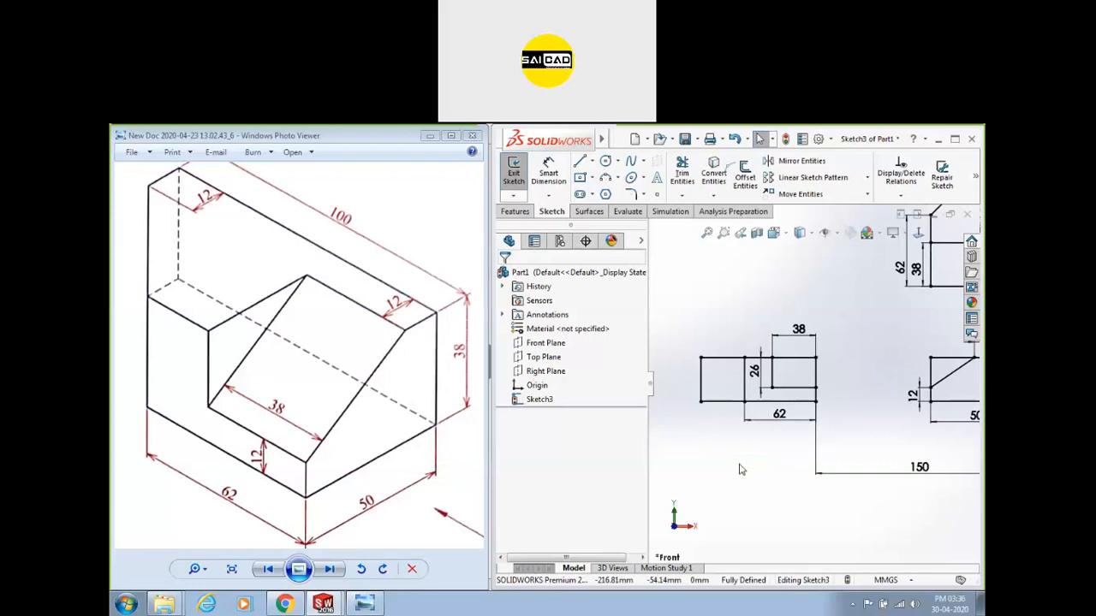
pyautogui.scroll(1, 743, 471)
pyautogui.scroll(-1, 878, 370)
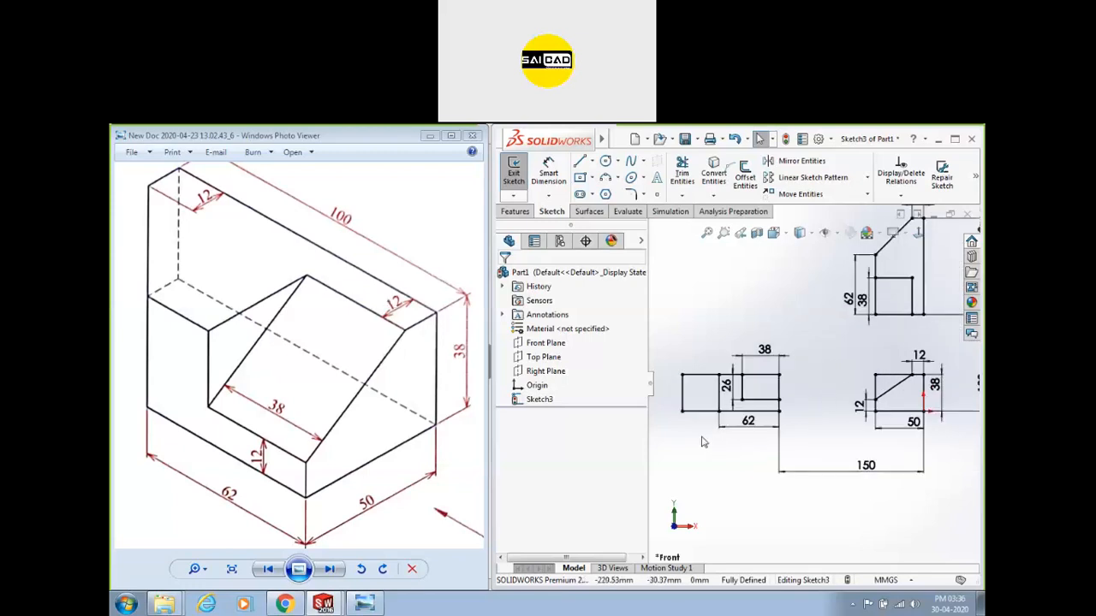
pyautogui.scroll(1, 770, 402)
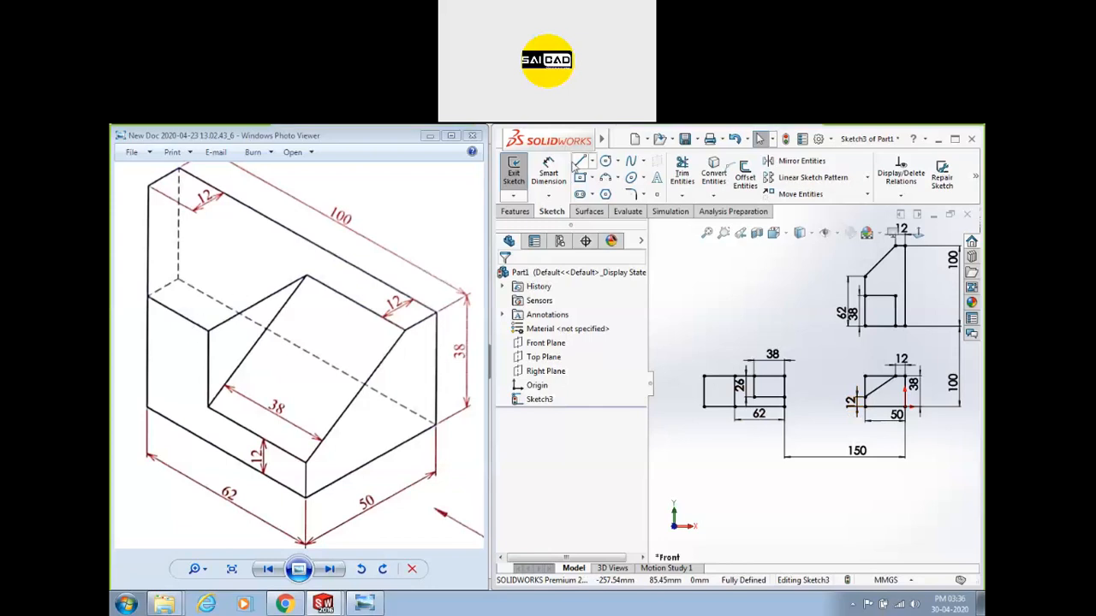
pyautogui.moveTo(698, 143)
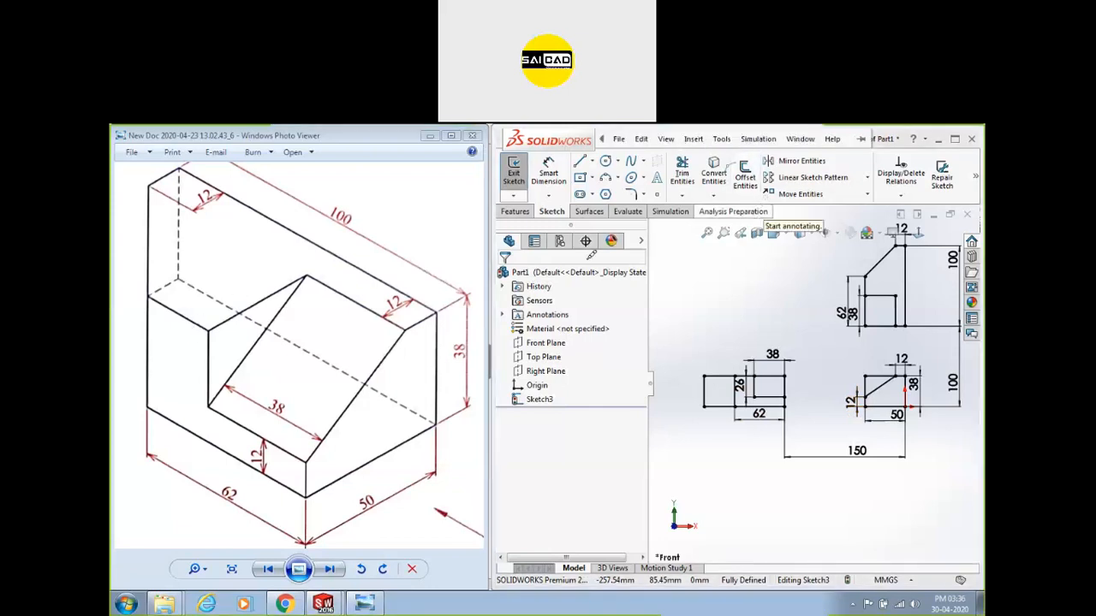
pyautogui.moveTo(187, 513)
pyautogui.mouseDown()
pyautogui.moveTo(257, 457)
pyautogui.moveTo(272, 464)
pyautogui.mouseUp()
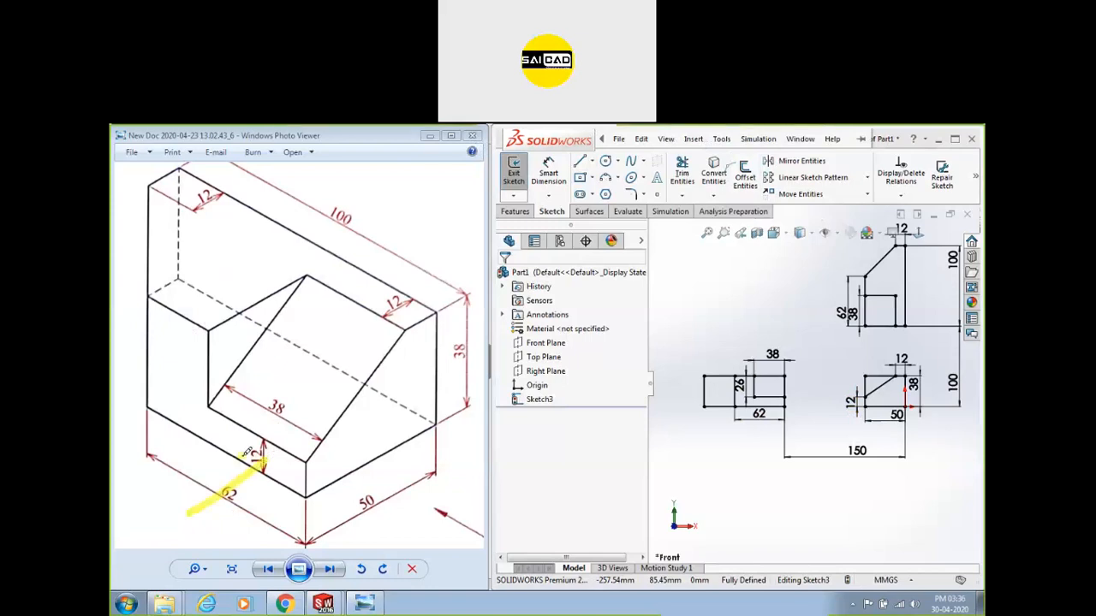
pyautogui.moveTo(462, 215); pyautogui.dragTo(426, 250)
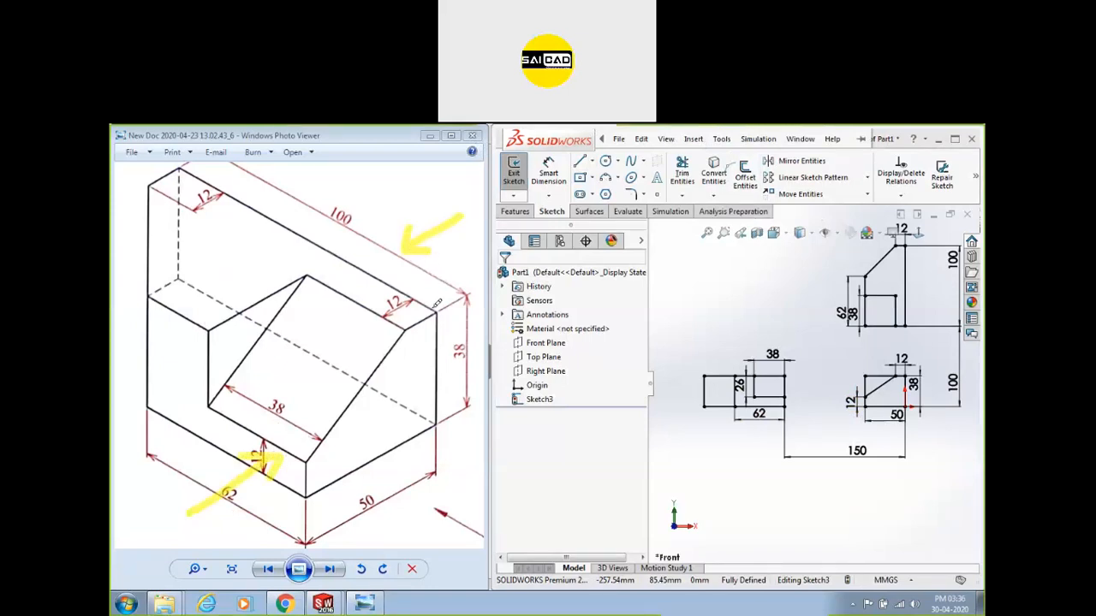
pyautogui.moveTo(181, 168)
pyautogui.mouseDown()
pyautogui.moveTo(180, 283)
pyautogui.moveTo(330, 349)
pyautogui.moveTo(427, 407)
pyautogui.moveTo(435, 428)
pyautogui.moveTo(442, 300)
pyautogui.moveTo(193, 170)
pyautogui.mouseUp()
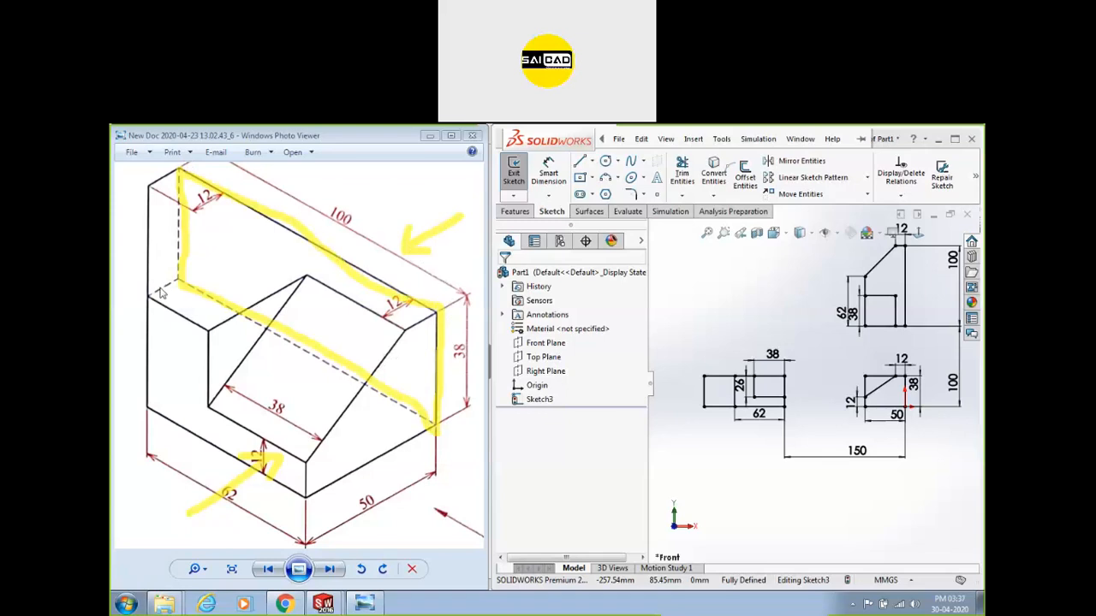
pyautogui.hotkey('ctrl', 'z')
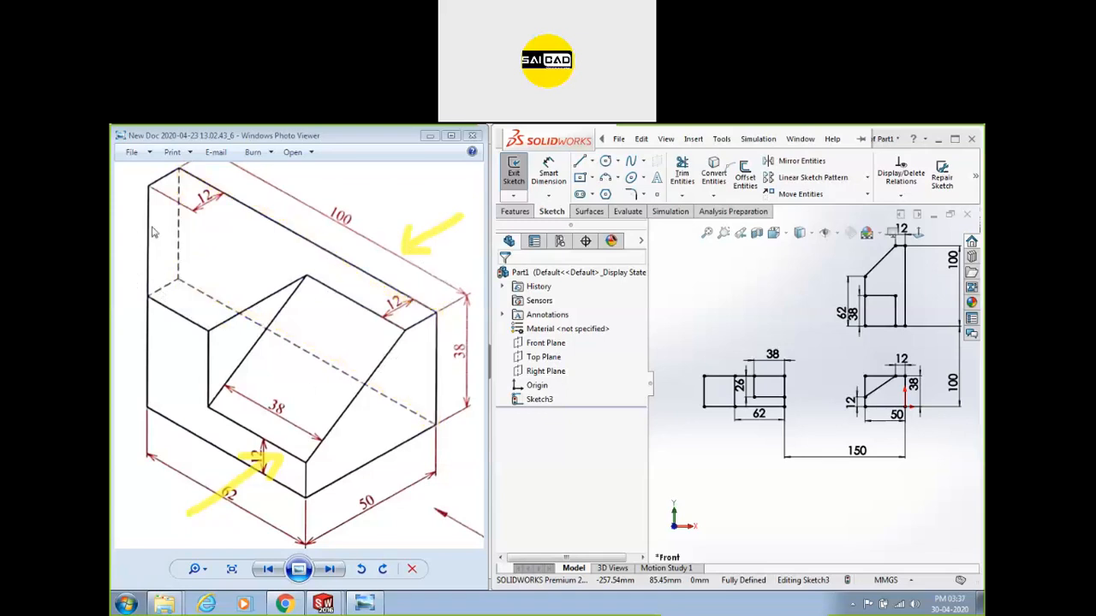
pyautogui.press('Escape')
pyautogui.moveTo(191, 247); pyautogui.dragTo(227, 286)
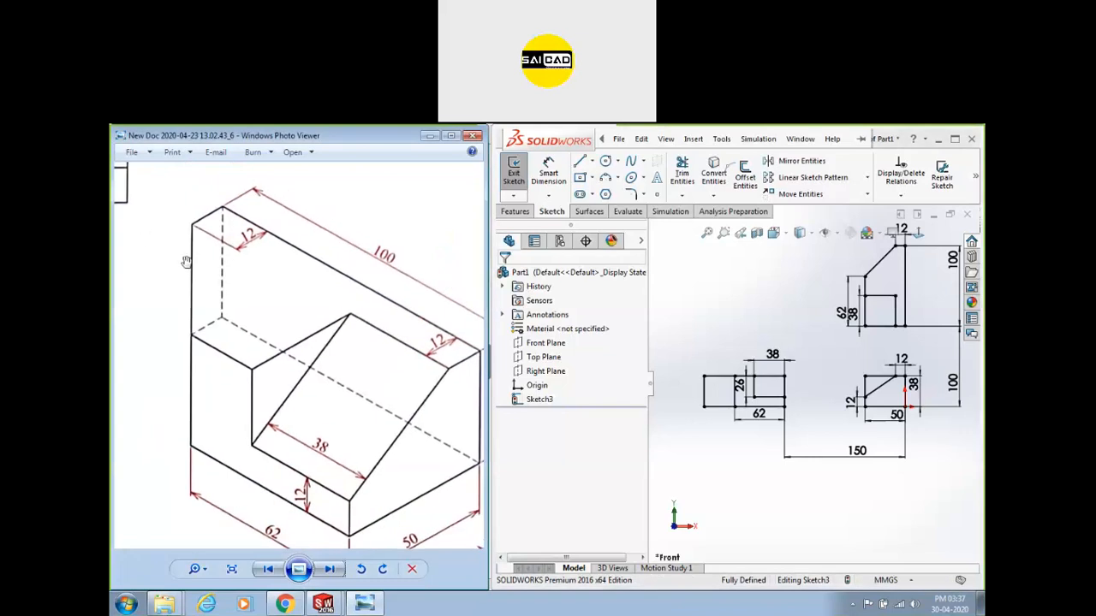
pyautogui.moveTo(314, 349); pyautogui.dragTo(288, 326)
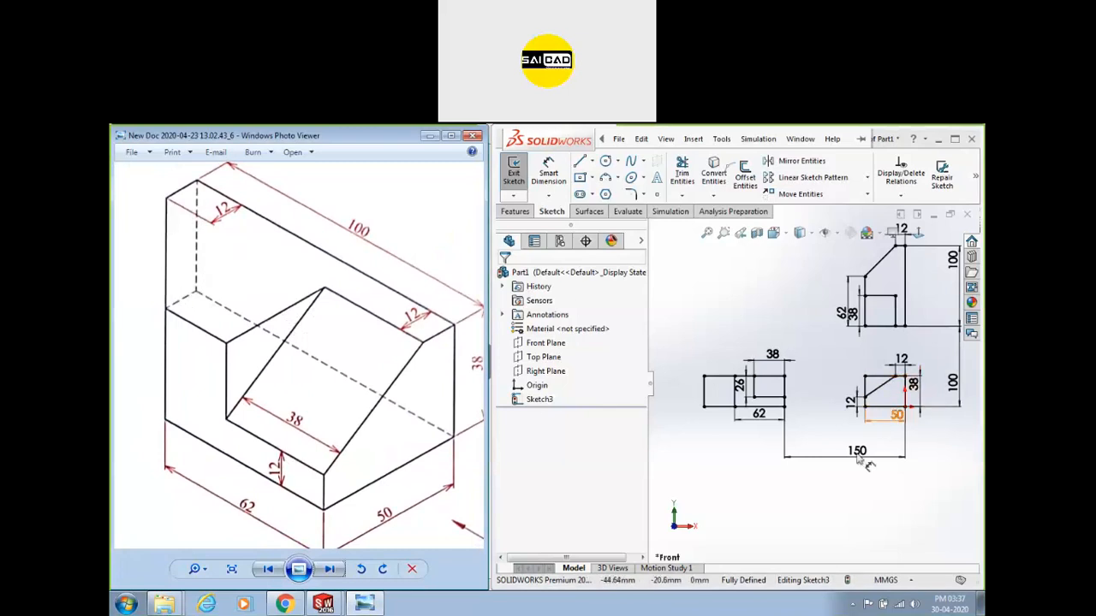
# Draw a corner rectangle below the right-hand view.
pyautogui.click(580, 177)
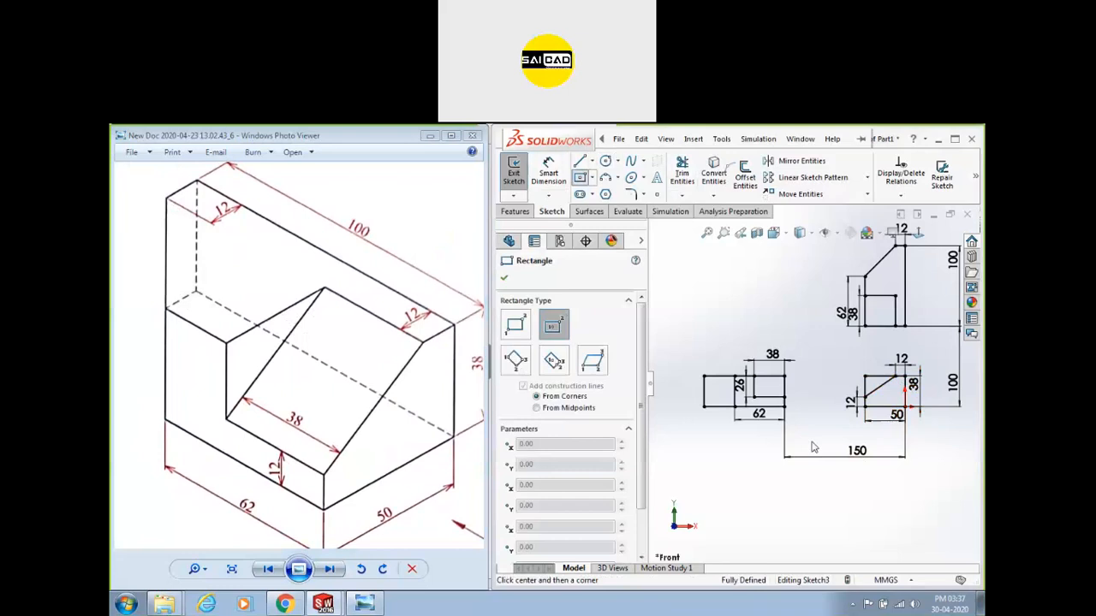
pyautogui.click(904, 469)
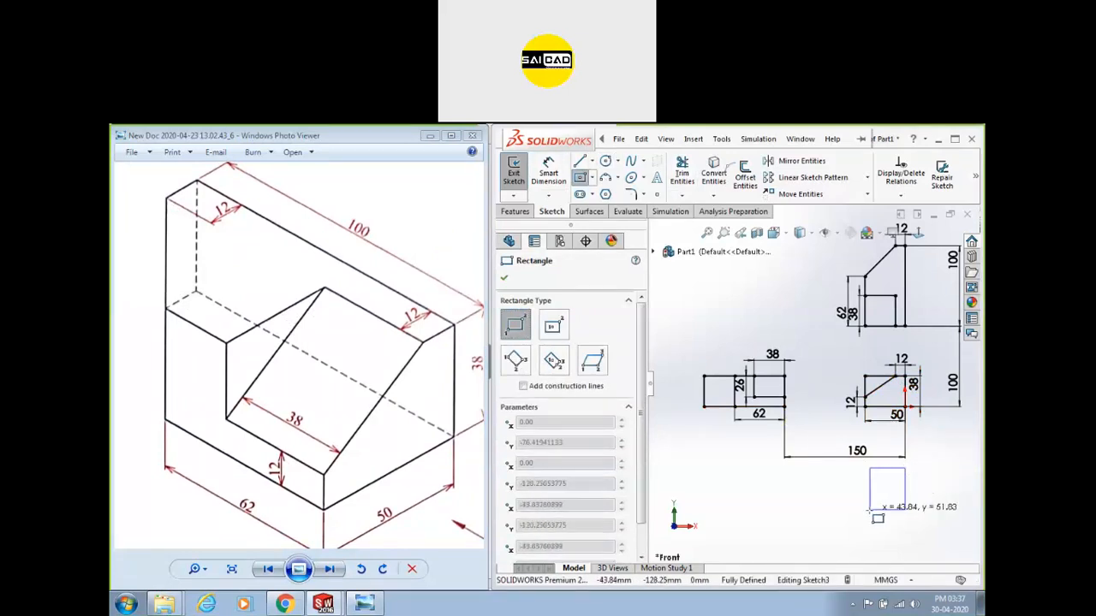
pyautogui.click(865, 512)
pyautogui.press('Escape')
pyautogui.scroll(-1, 942, 512)
# Make the rectangle's right edge equal to the vertical line above it.
pyautogui.click(895, 471)
pyautogui.keyDown('ctrl'); pyautogui.click(895, 364); pyautogui.keyUp('ctrl')
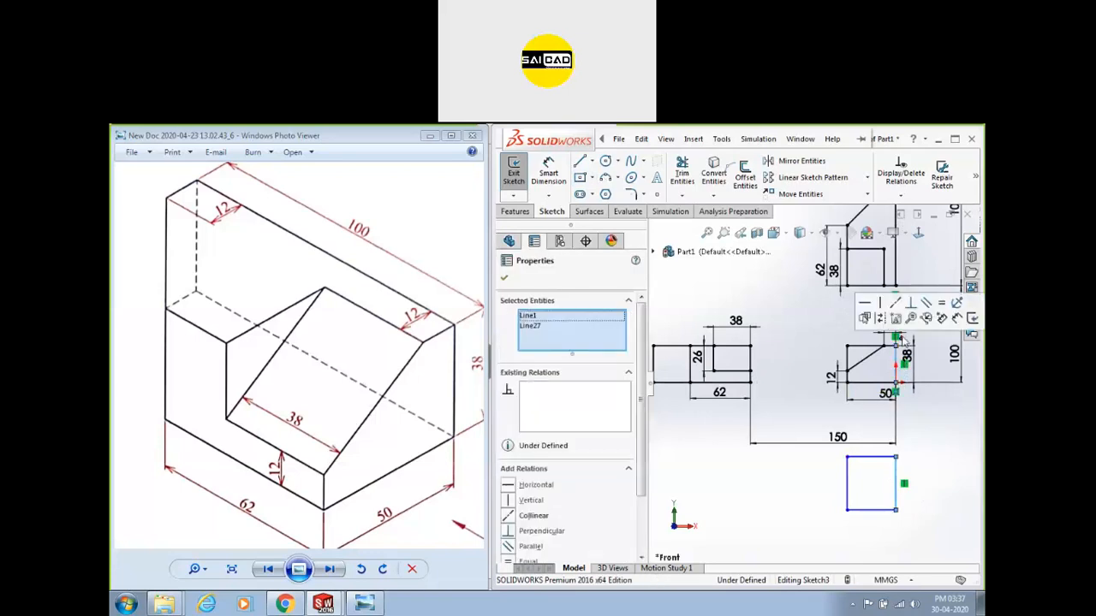
pyautogui.click(942, 303)
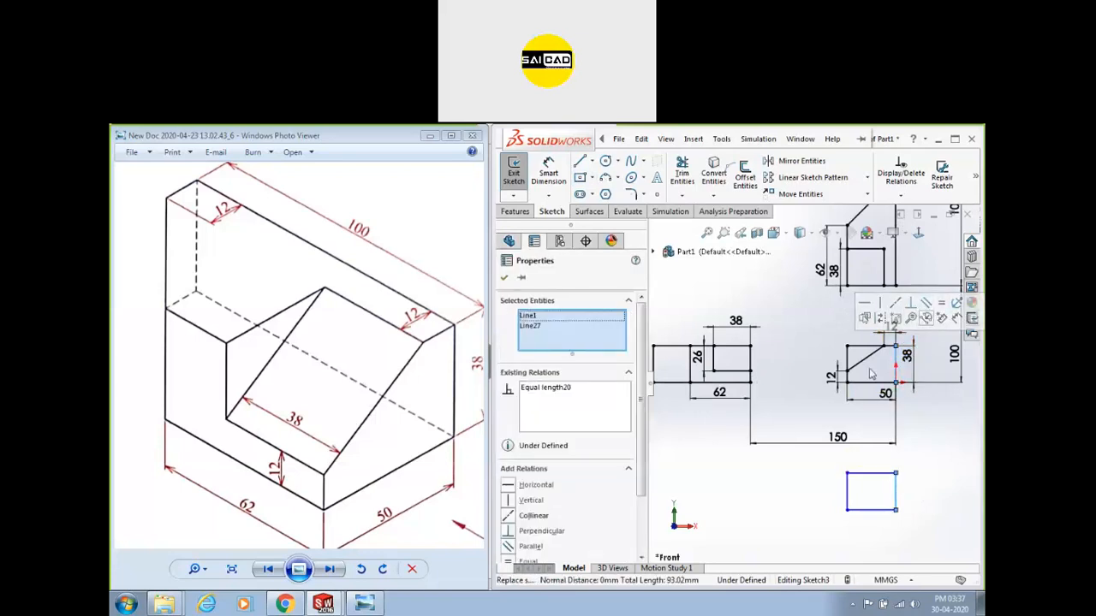
pyautogui.click(870, 382)
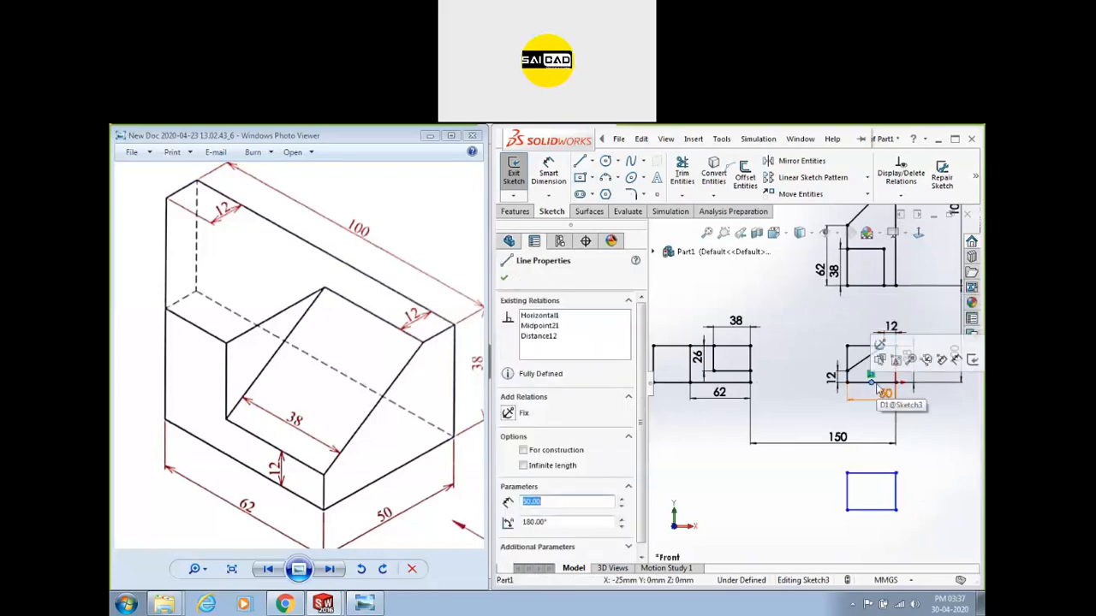
pyautogui.keyDown('ctrl'); pyautogui.click(871, 472); pyautogui.keyUp('ctrl')
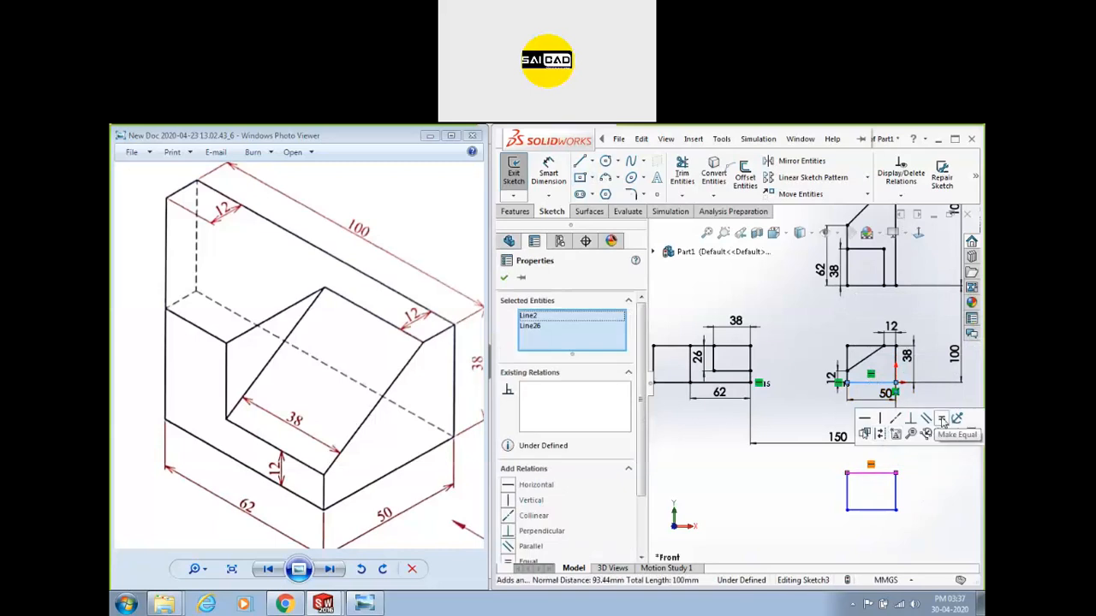
pyautogui.press('Escape')
pyautogui.click(895, 393)
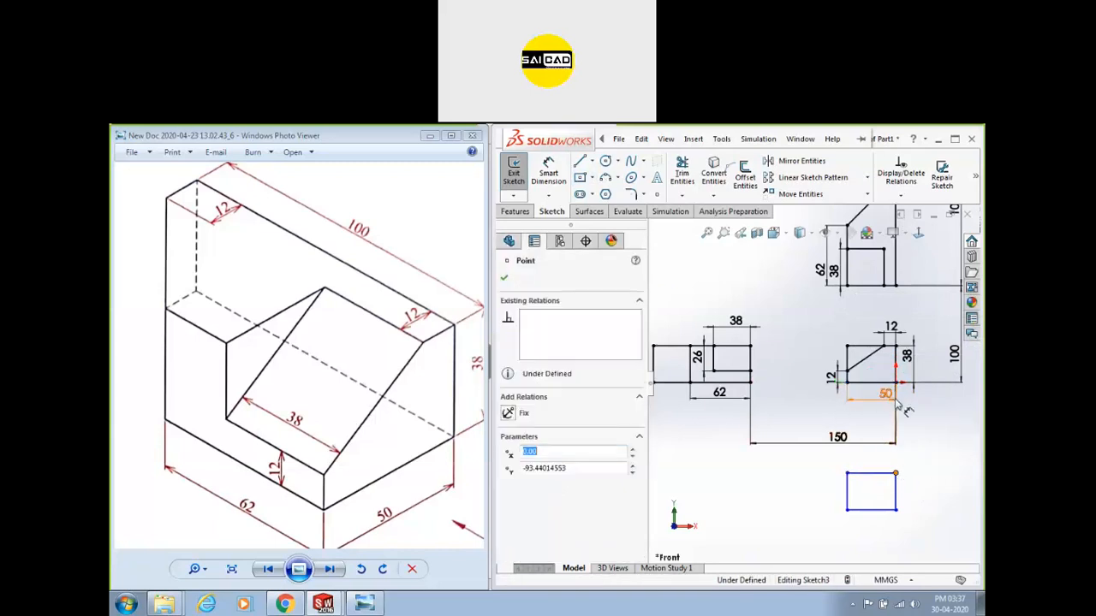
pyautogui.press('Escape')
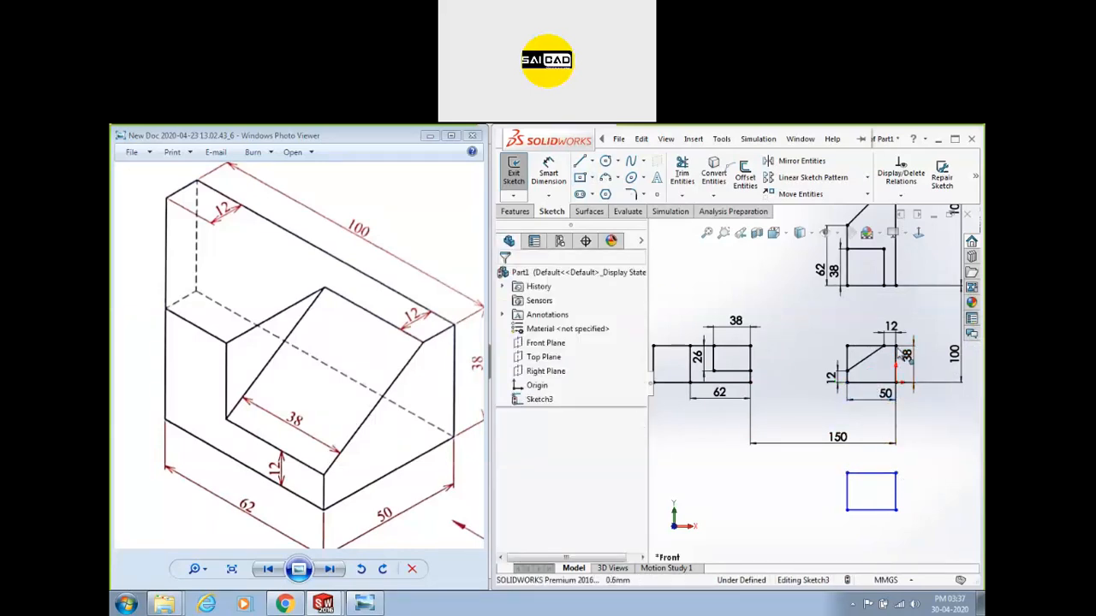
# Align the rectangle's corner vertically with the lower corner of the view above.
pyautogui.click(843, 383)
pyautogui.keyDown('ctrl'); pyautogui.click(847, 473); pyautogui.keyUp('ctrl')
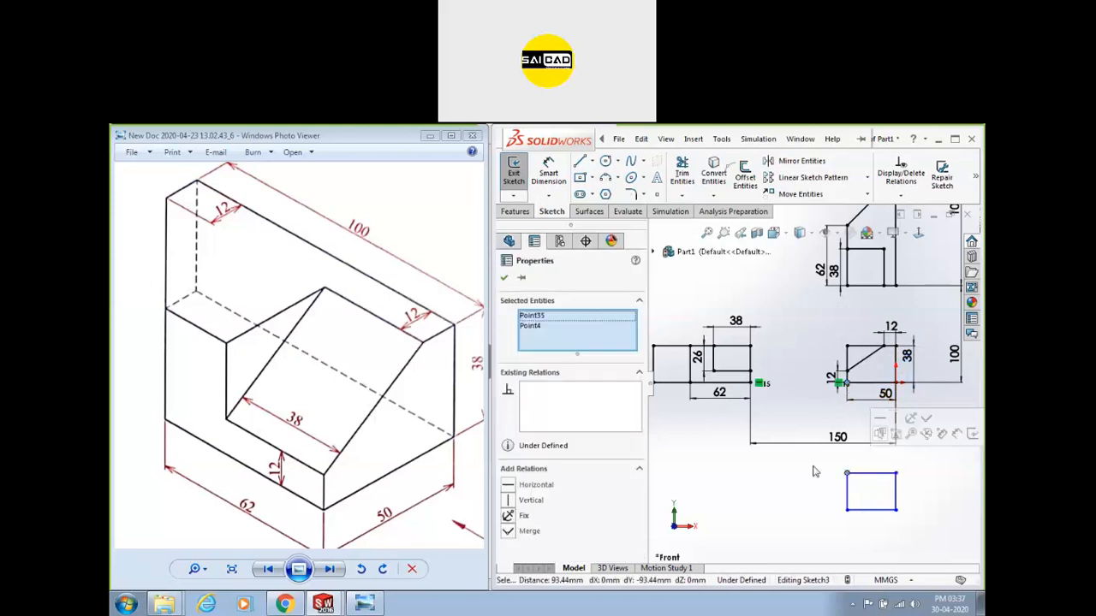
pyautogui.click(890, 435)
pyautogui.moveTo(896, 474); pyautogui.dragTo(896, 470)
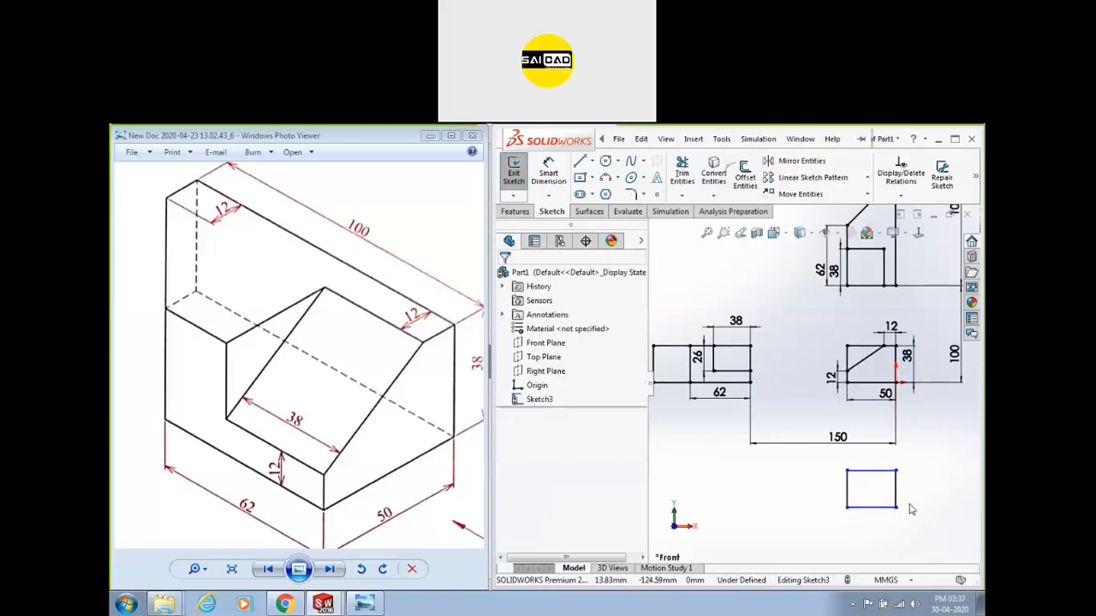
# Draw a vertical line inside the rectangle and dimension it 12 mm from the left edge.
pyautogui.press('l')
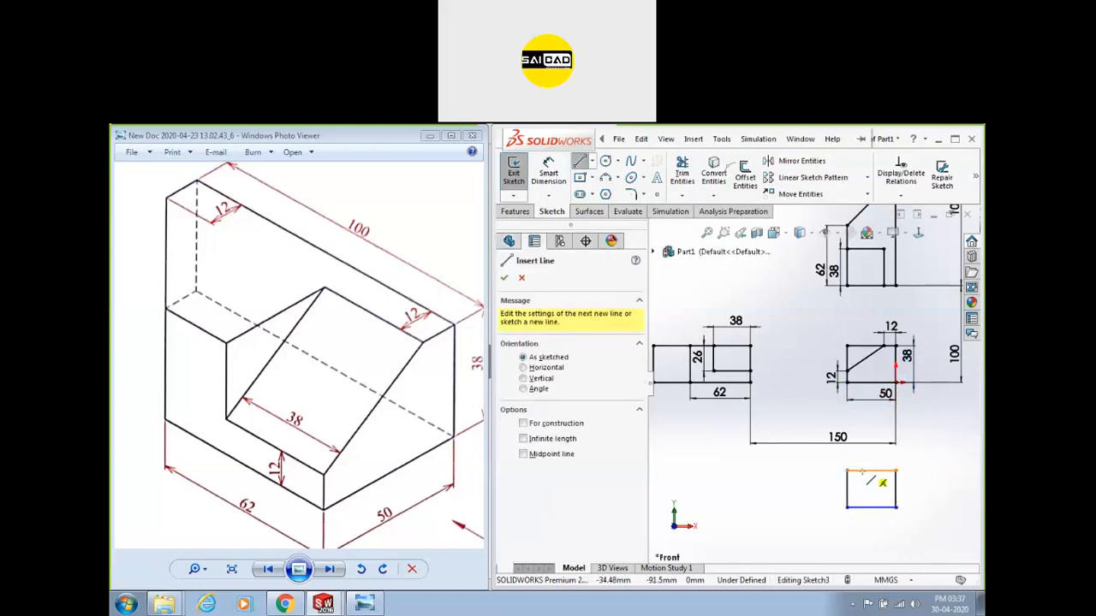
pyautogui.click(862, 471)
pyautogui.click(862, 508)
pyautogui.press('Escape')
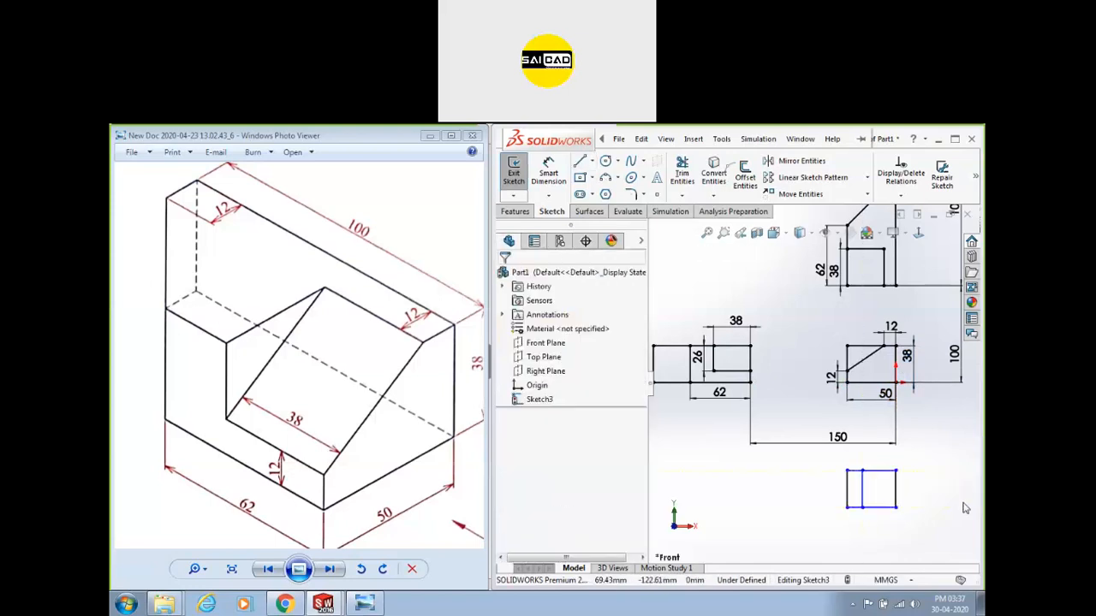
pyautogui.scroll(-1, 905, 487)
pyautogui.click(550, 174)
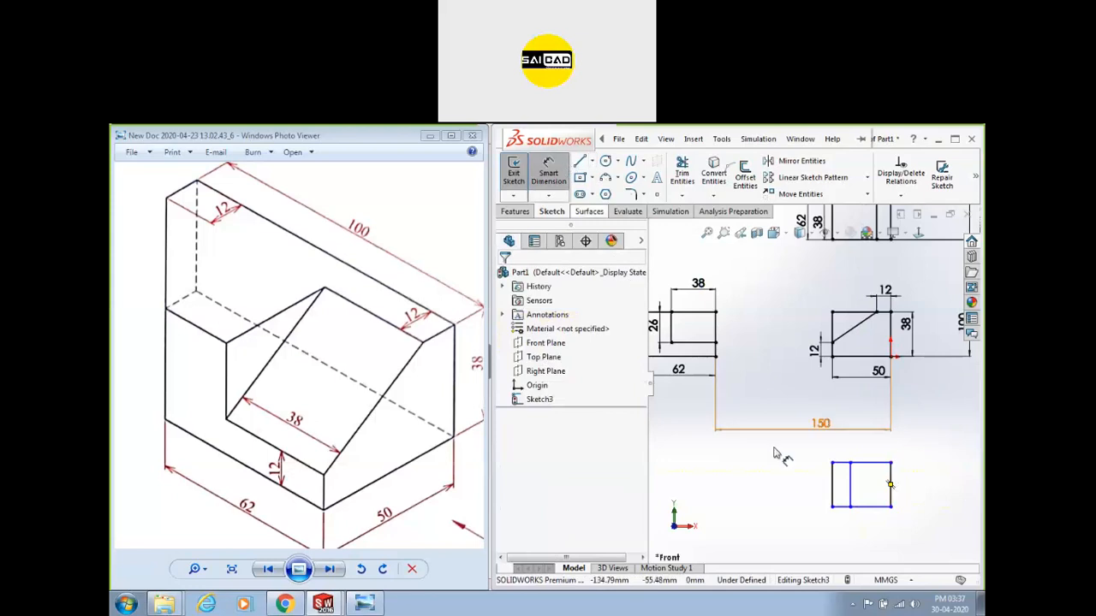
pyautogui.click(850, 476)
pyautogui.click(831, 483)
pyautogui.click(839, 454)
pyautogui.write('12')
pyautogui.press('Return')
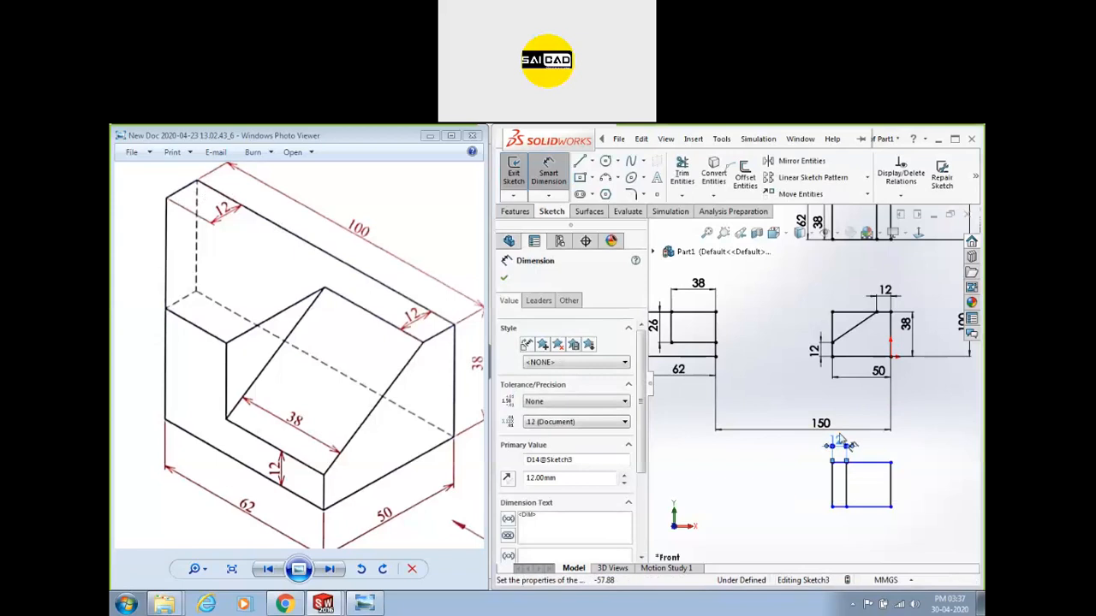
# Set the rectangle's top-right corner 100 mm below the corner of the view above.
pyautogui.scroll(-3, 883, 508)
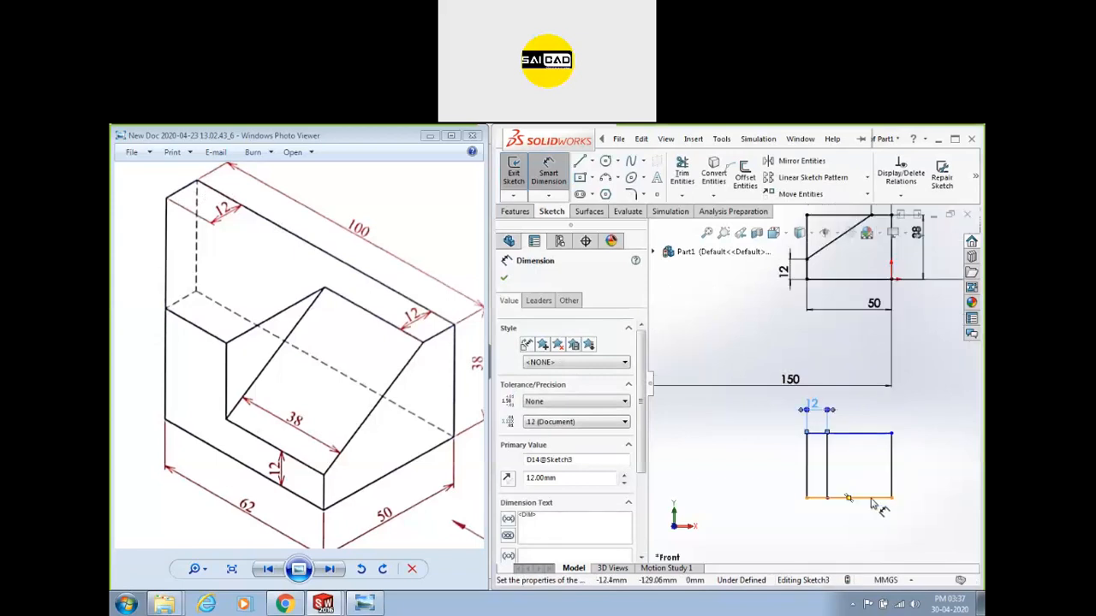
pyautogui.click(892, 251)
pyautogui.click(892, 434)
pyautogui.click(939, 359)
pyautogui.write('100')
pyautogui.press('Return')
pyautogui.press('Escape')
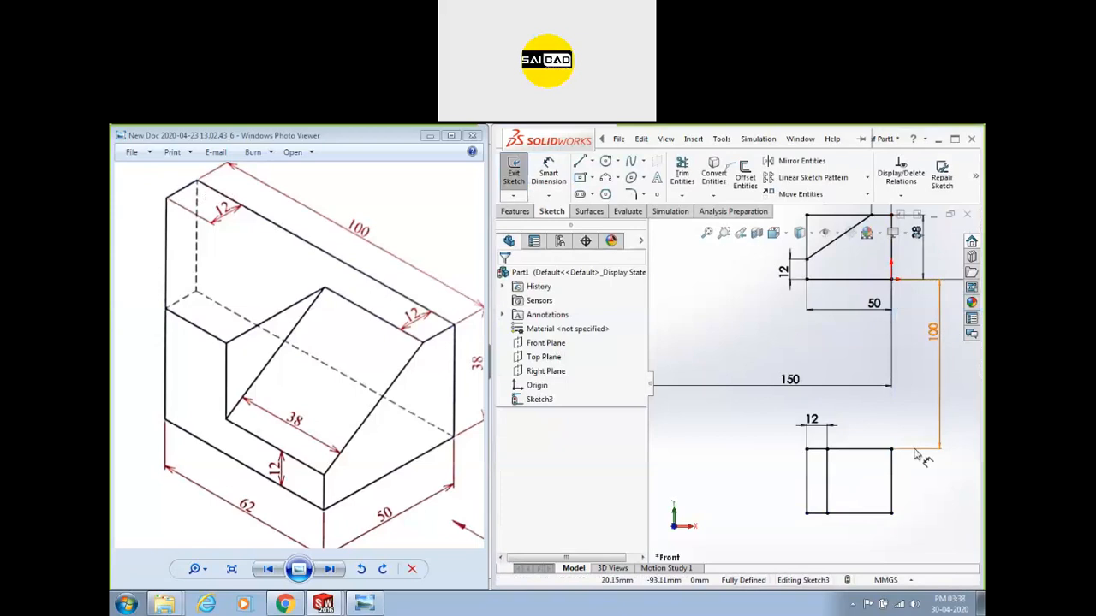
pyautogui.scroll(3, 815, 476)
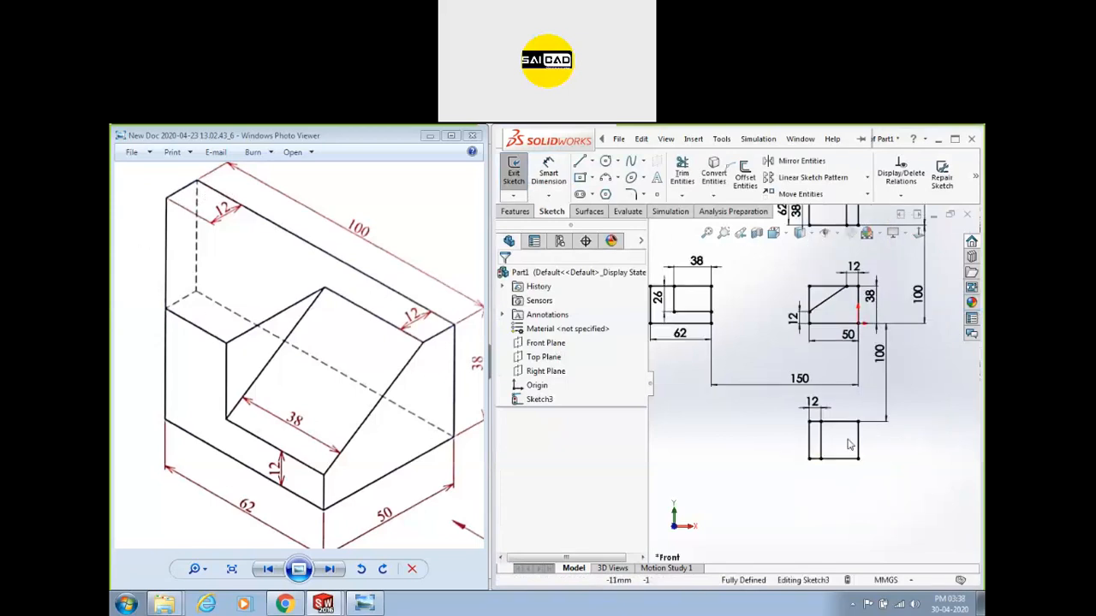
pyautogui.scroll(5, 706, 488)
pyautogui.scroll(-2, 792, 358)
pyautogui.scroll(-2, 929, 263)
pyautogui.scroll(1, 906, 337)
pyautogui.moveTo(909, 269)
pyautogui.mouseDown()
pyautogui.moveTo(689, 513)
pyautogui.moveTo(659, 514)
pyautogui.moveTo(873, 458)
pyautogui.moveTo(933, 360)
pyautogui.mouseUp()
pyautogui.scroll(2, 908, 377)
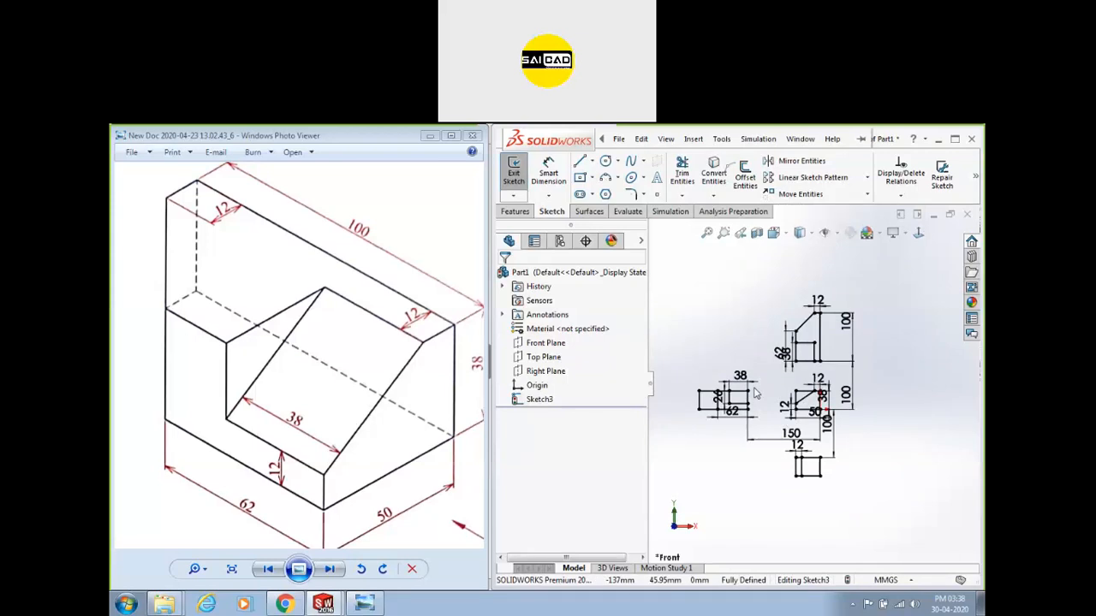
# Maximize the window, zoom to fit, zoom into the left view, then restore the previous view.
pyautogui.click(955, 139)
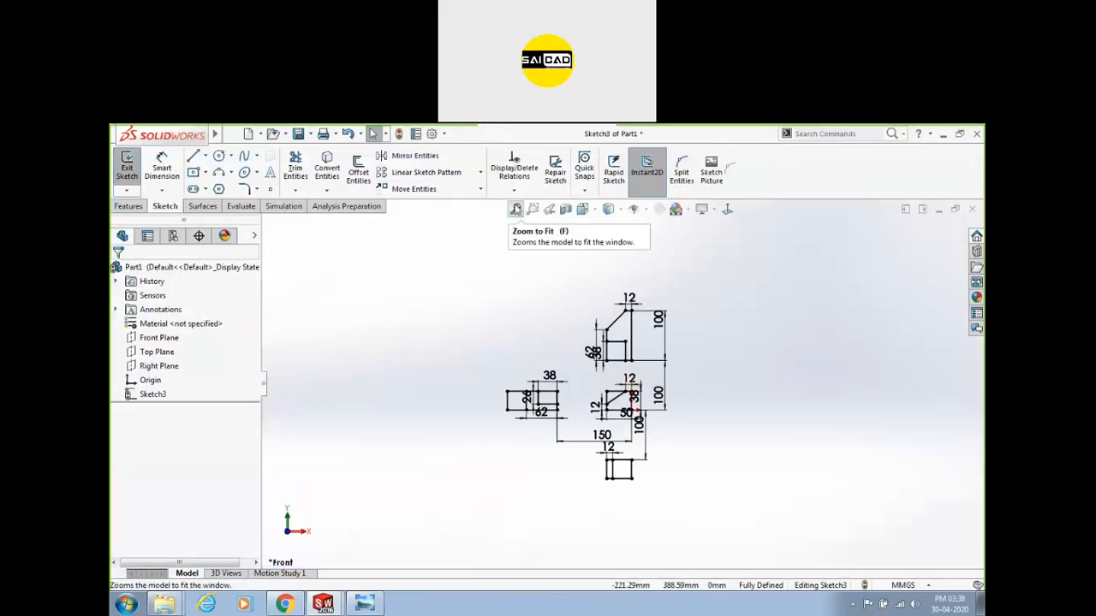
pyautogui.scroll(-12, 342, 428)
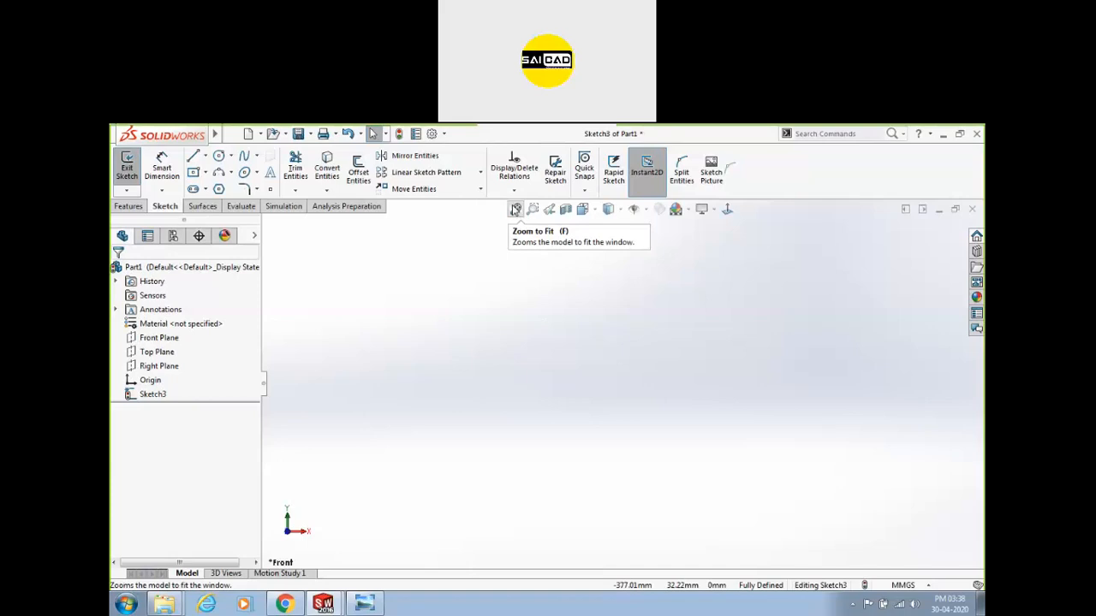
pyautogui.click(515, 209)
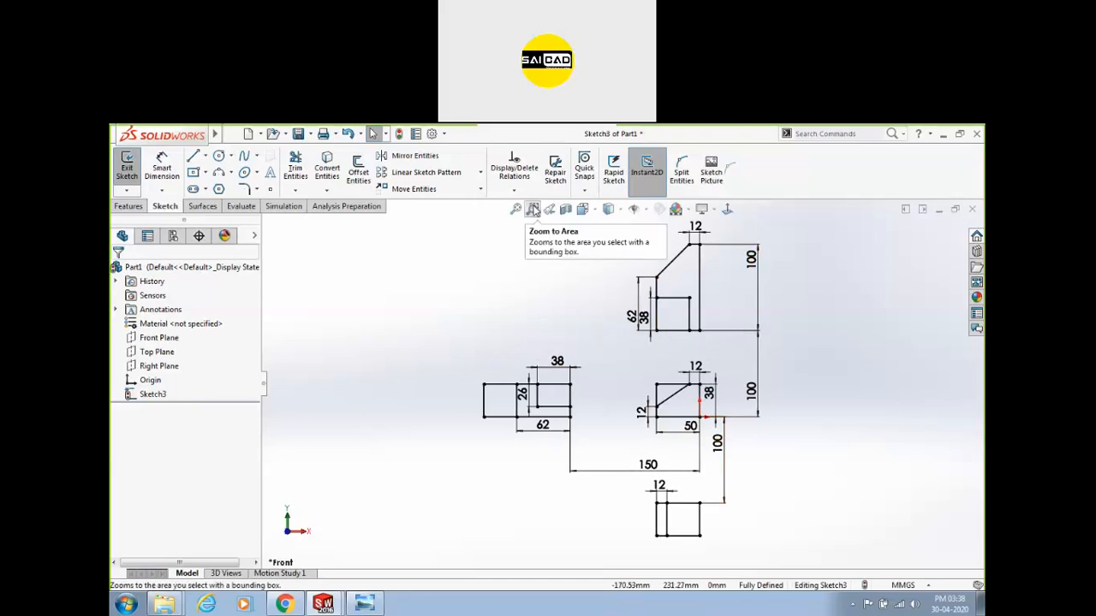
pyautogui.click(533, 210)
pyautogui.moveTo(449, 349)
pyautogui.mouseDown()
pyautogui.moveTo(551, 449)
pyautogui.moveTo(590, 452)
pyautogui.mouseUp()
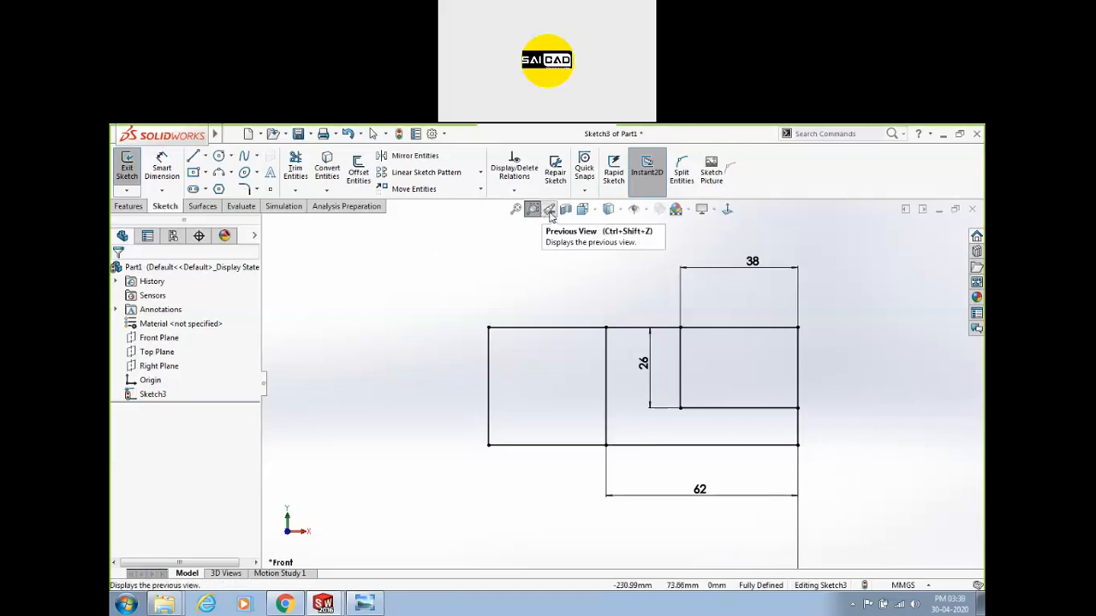
pyautogui.click(549, 211)
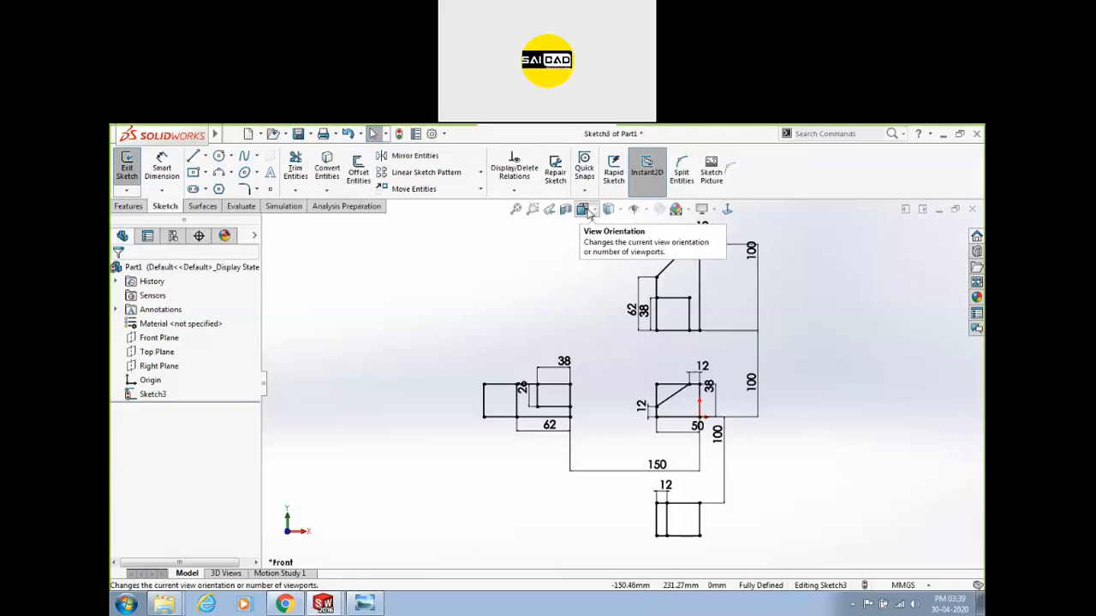
# Split the view into Top and Front panes and move the 26 dimension beside the middle view.
pyautogui.click(586, 212)
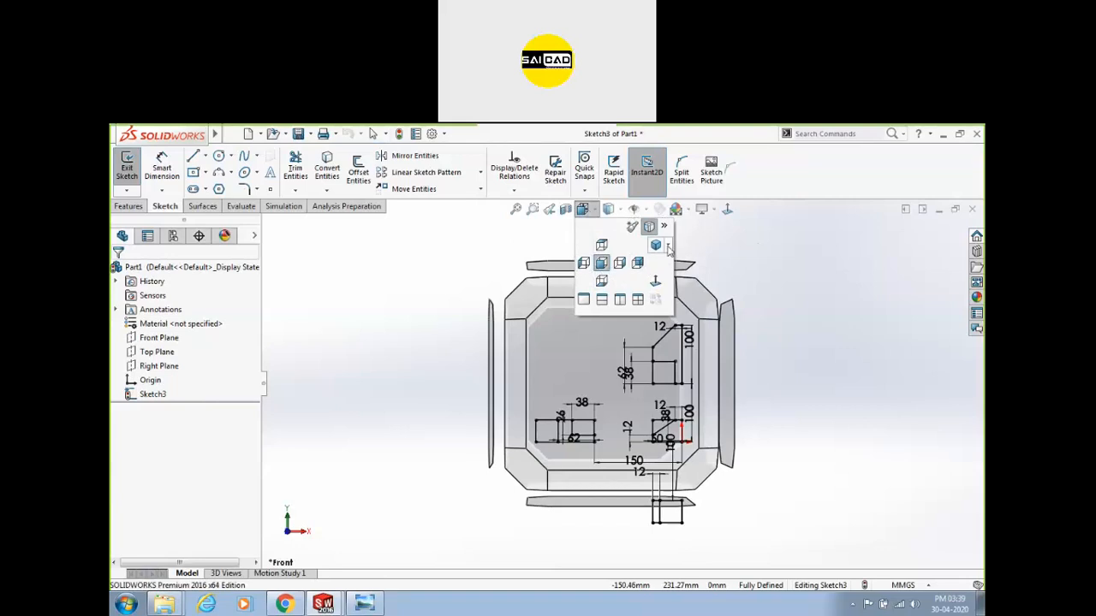
pyautogui.click(668, 247)
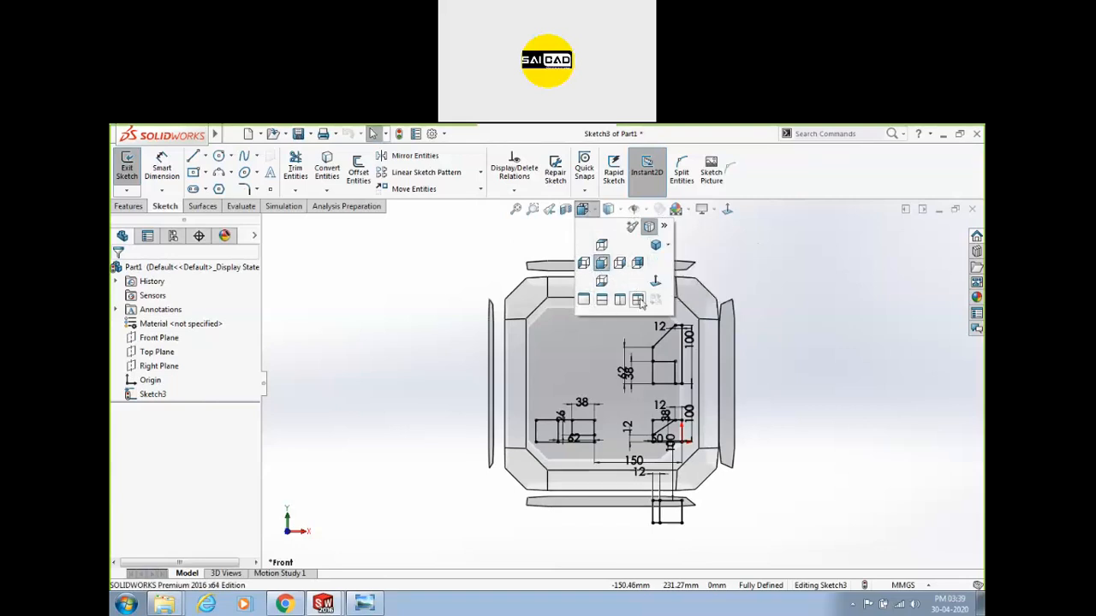
pyautogui.click(584, 301)
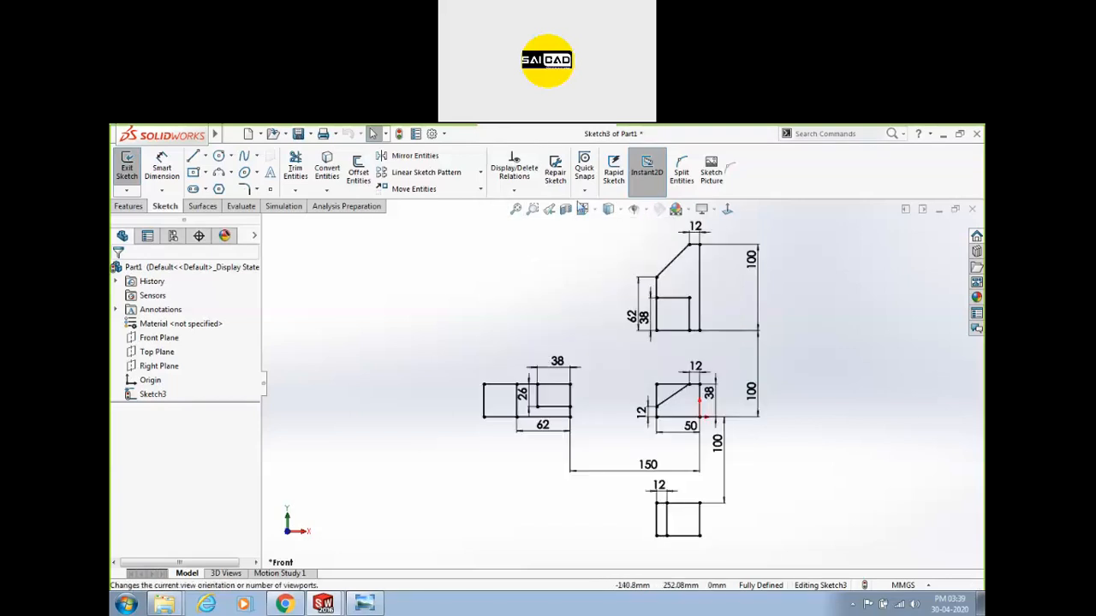
pyautogui.click(582, 209)
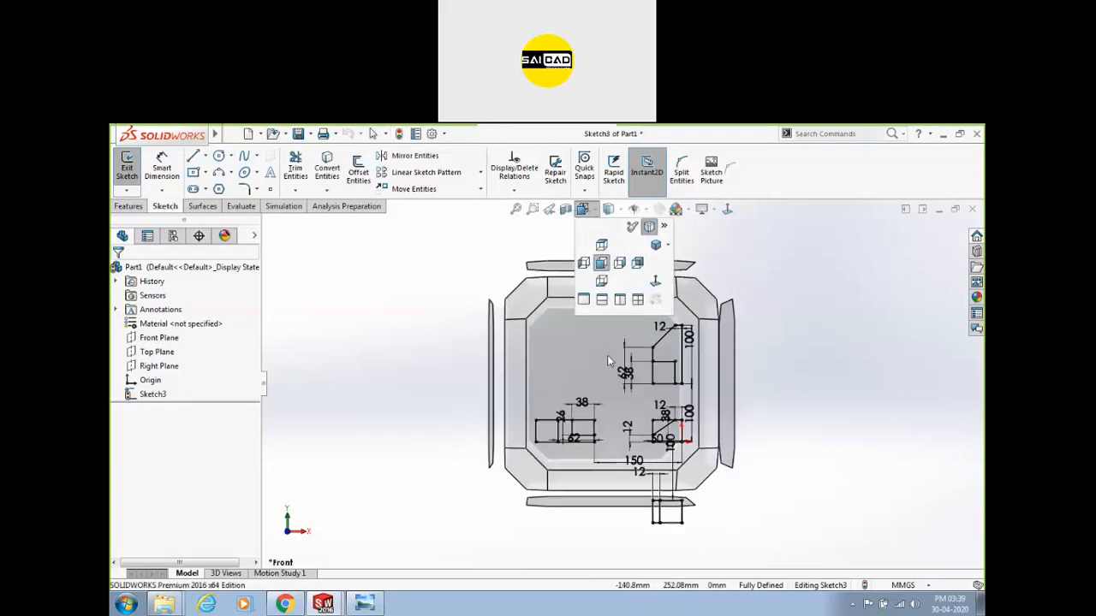
pyautogui.click(586, 211)
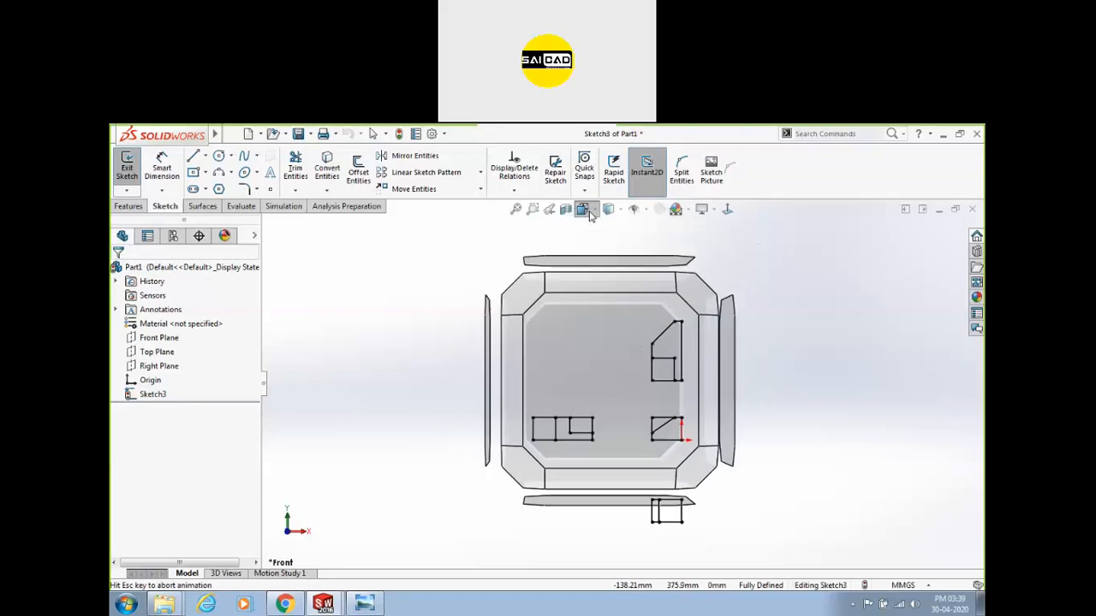
pyautogui.click(587, 211)
pyautogui.click(602, 300)
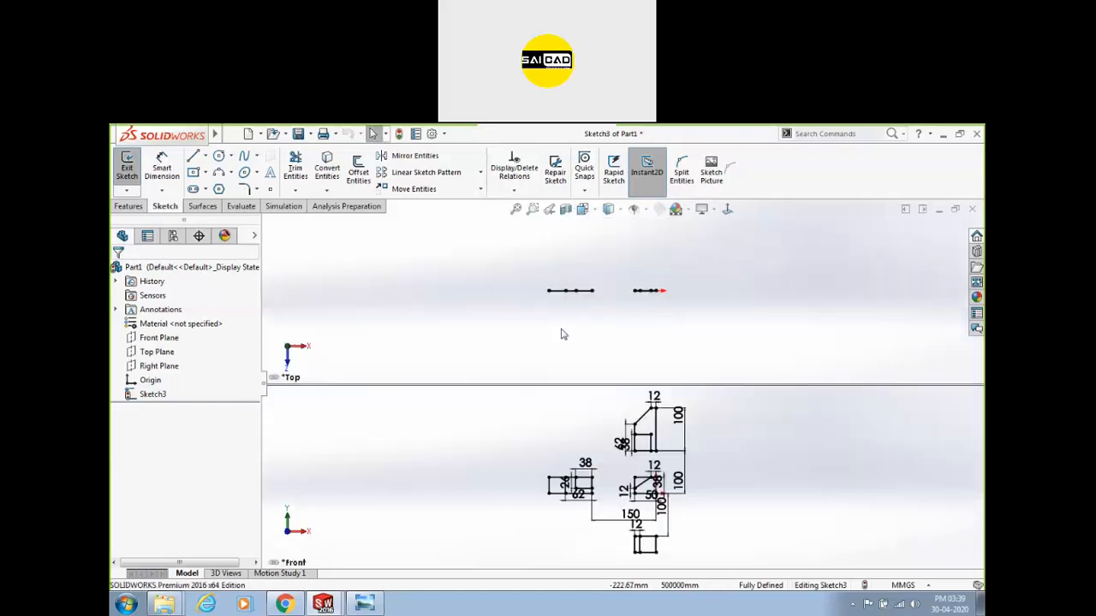
pyautogui.moveTo(565, 481); pyautogui.dragTo(690, 489)
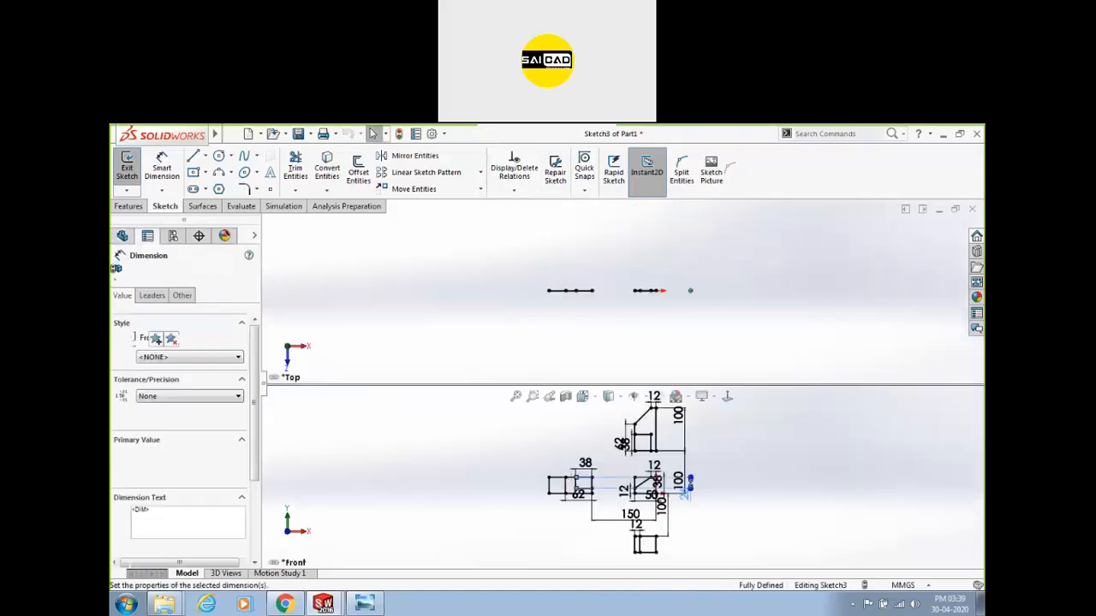
pyautogui.click(785, 447)
pyautogui.click(770, 242)
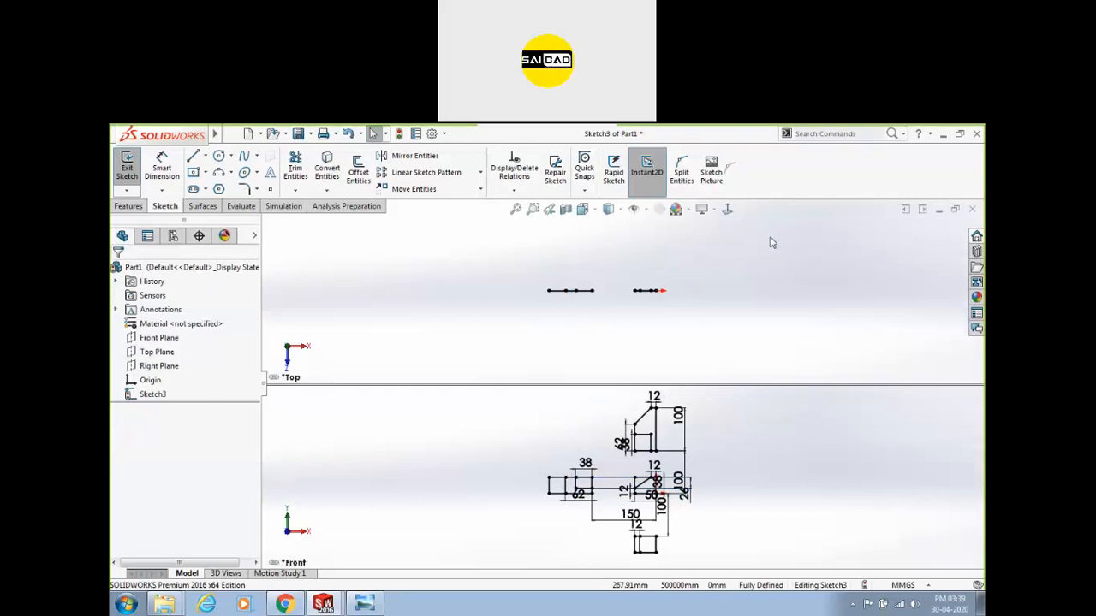
# Try the Front/Right and four-view layouts, then return to a single Front view.
pyautogui.press('space')
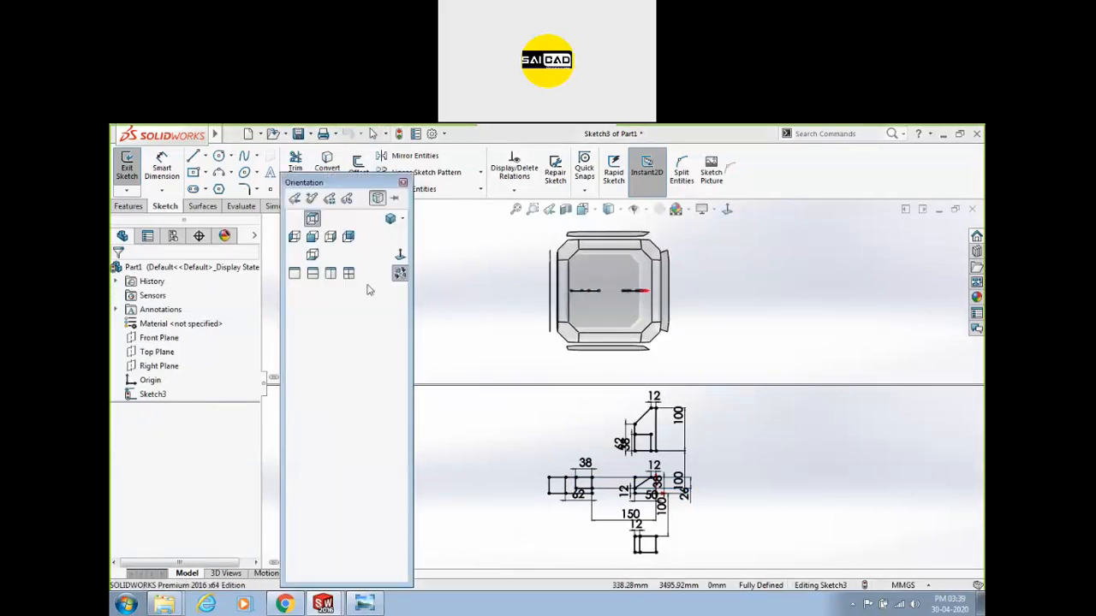
pyautogui.click(330, 274)
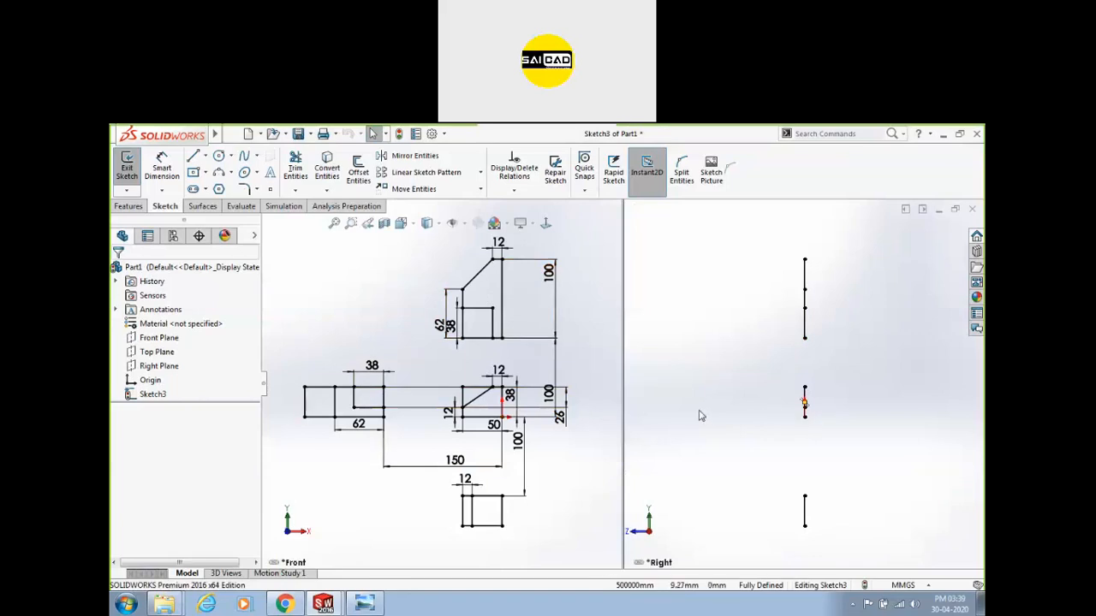
pyautogui.press('space')
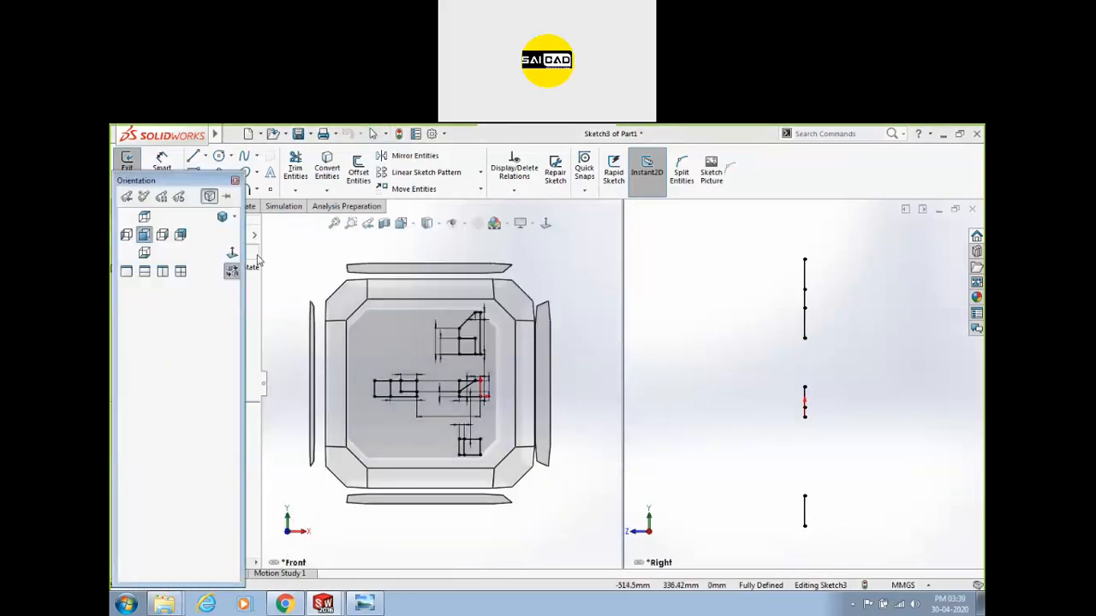
pyautogui.click(182, 271)
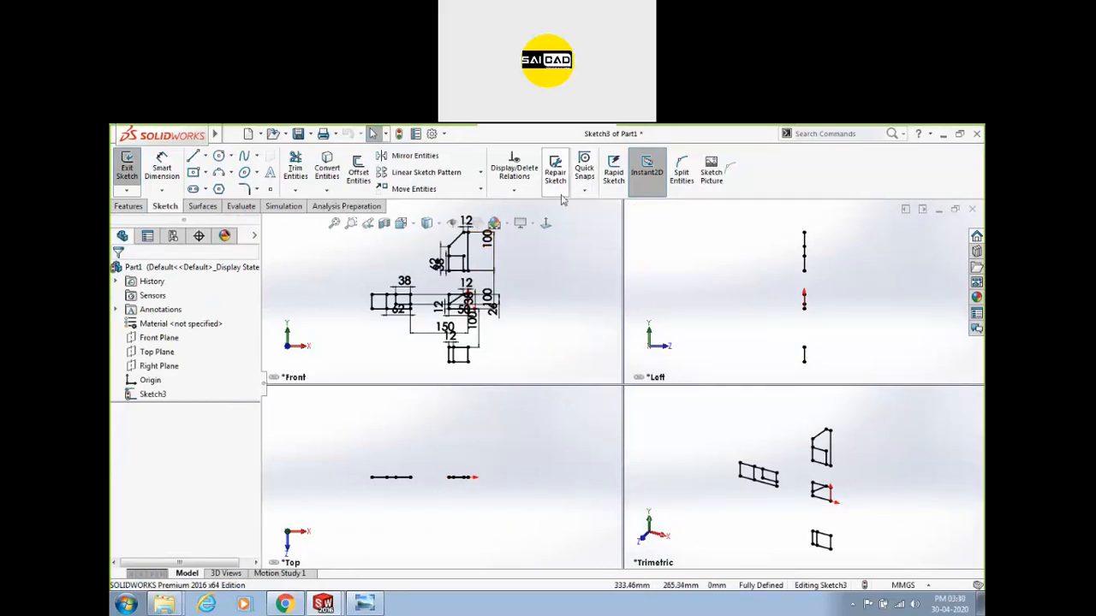
pyautogui.press('space')
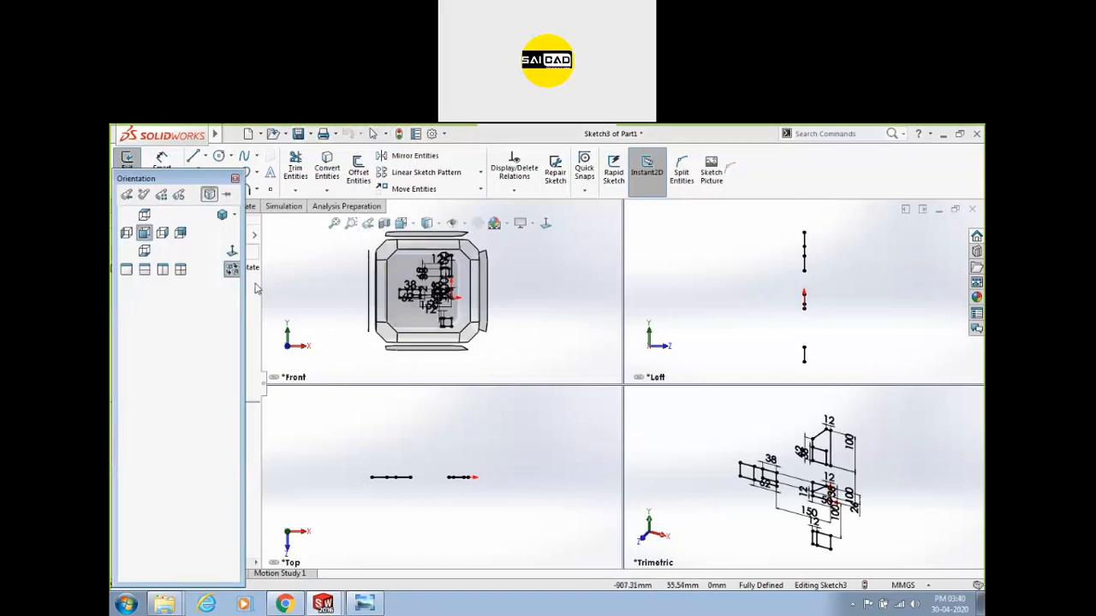
pyautogui.click(126, 269)
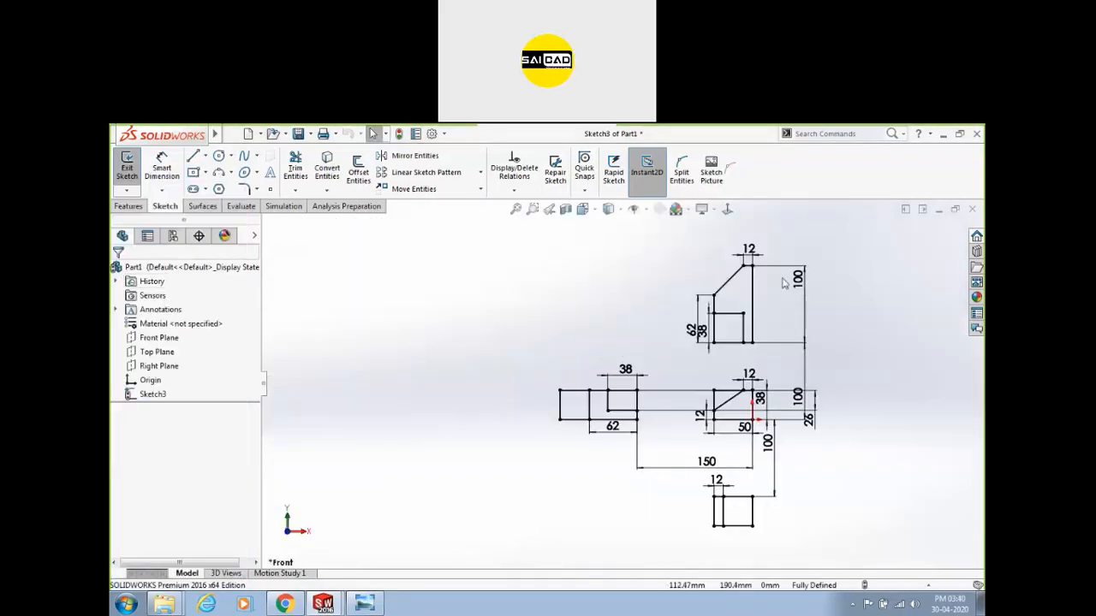
# Fit the sketch to the window and close the part, bringing up the save prompt.
pyautogui.press('f')
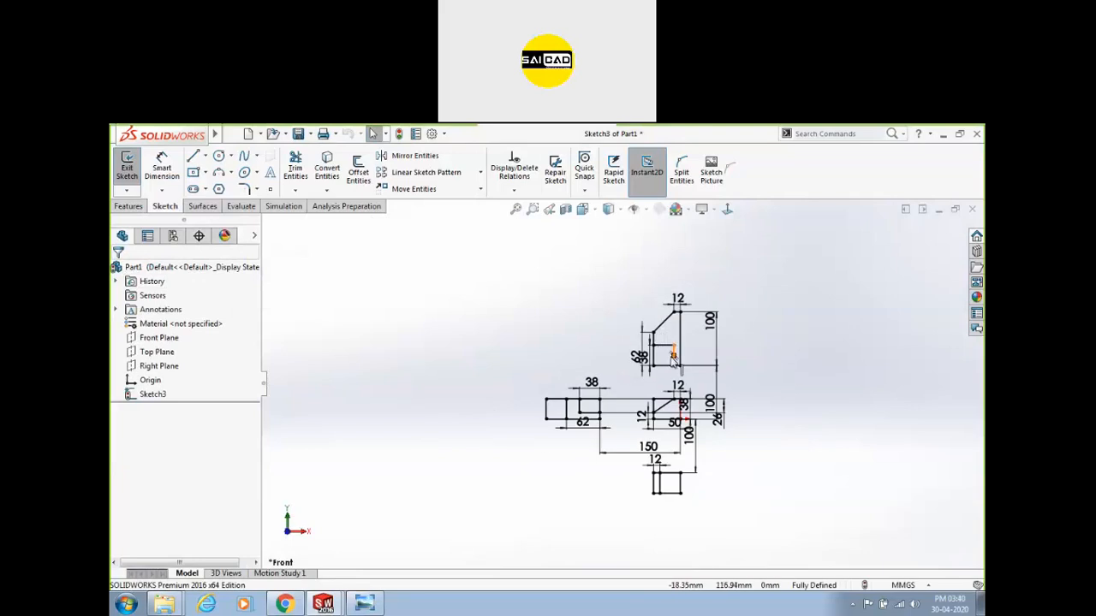
pyautogui.scroll(-2, 672, 346)
pyautogui.scroll(3, 672, 349)
pyautogui.click(971, 209)
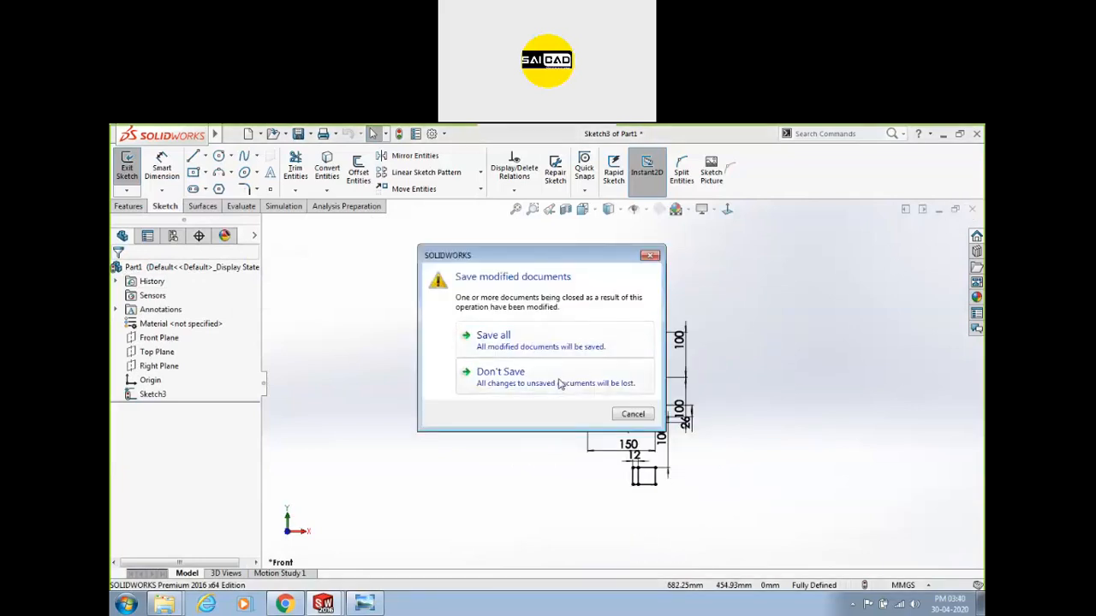
# Discard changes to the old part and create a new part document.
pyautogui.click(559, 385)
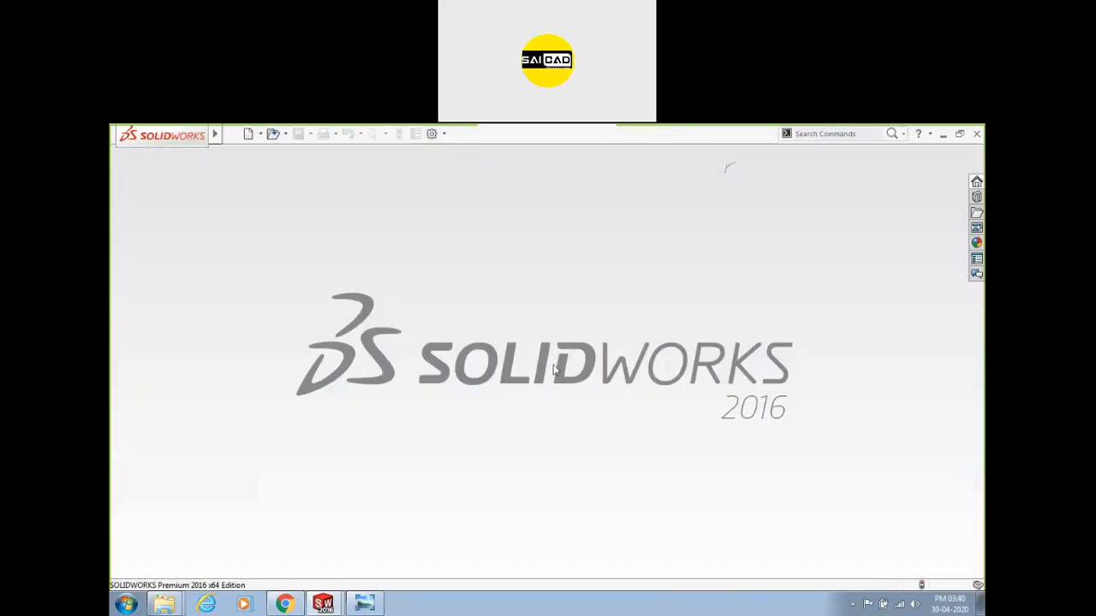
pyautogui.click(324, 604)
pyautogui.click(336, 577)
pyautogui.click(324, 605)
pyautogui.click(315, 577)
pyautogui.click(233, 135)
pyautogui.click(247, 151)
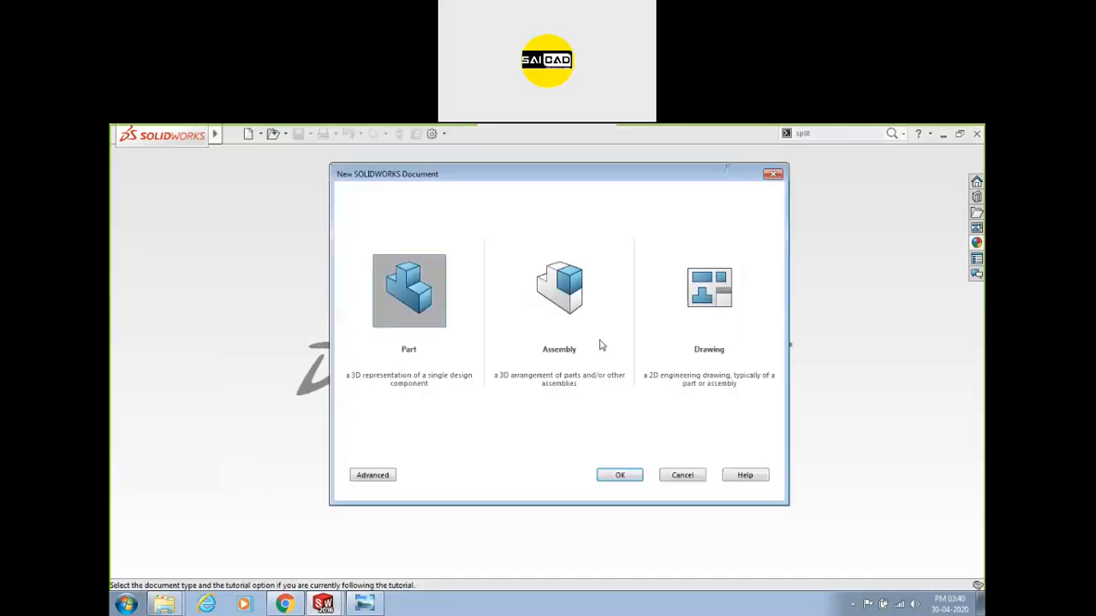
pyautogui.click(634, 476)
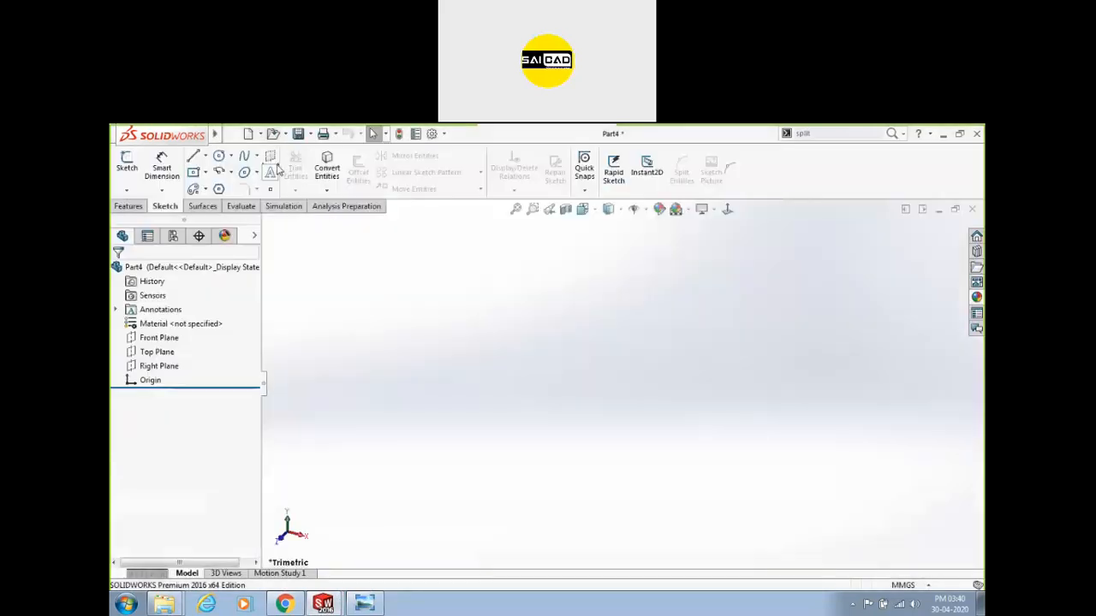
# Sketch a center rectangle on the origin of the Top Plane.
pyautogui.click(127, 162)
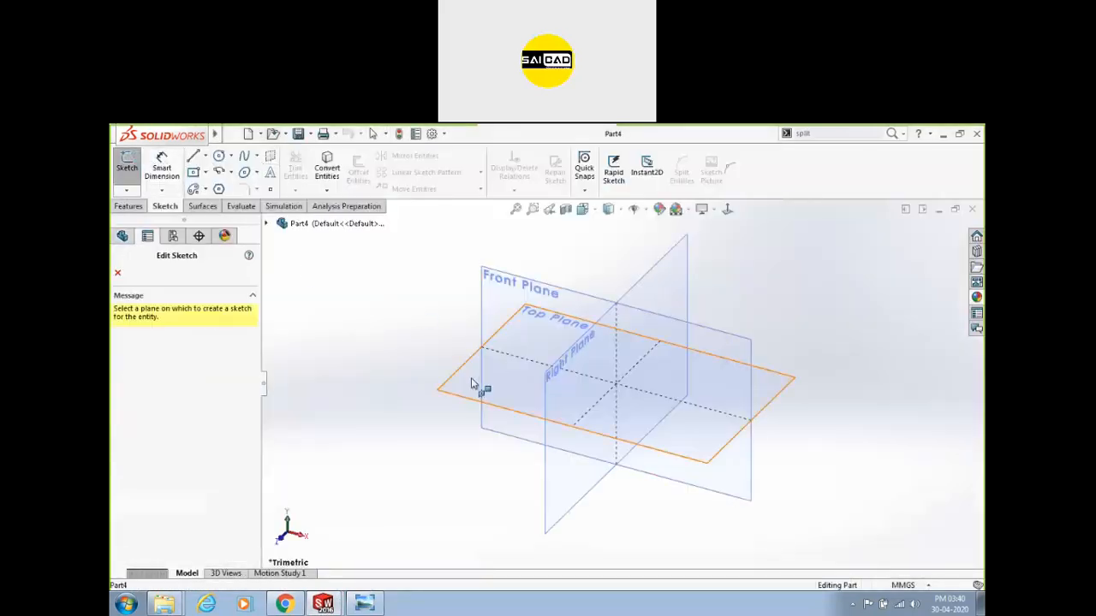
pyautogui.click(477, 385)
pyautogui.click(193, 171)
pyautogui.click(622, 384)
pyautogui.click(723, 315)
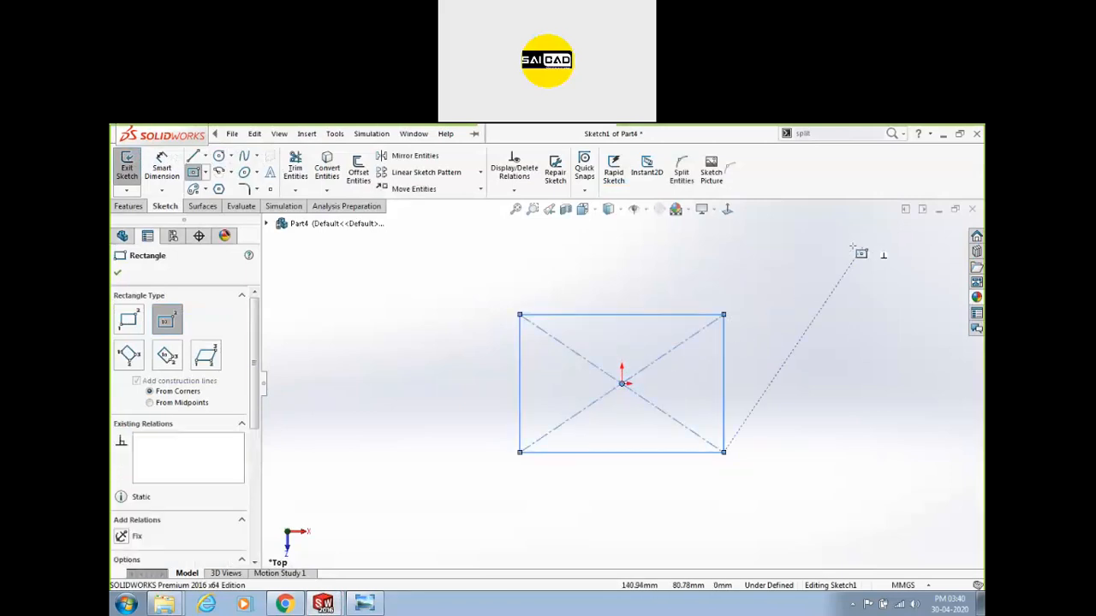
pyautogui.click(127, 165)
# Extrude the rectangle 78 mm into a solid box.
pyautogui.click(131, 207)
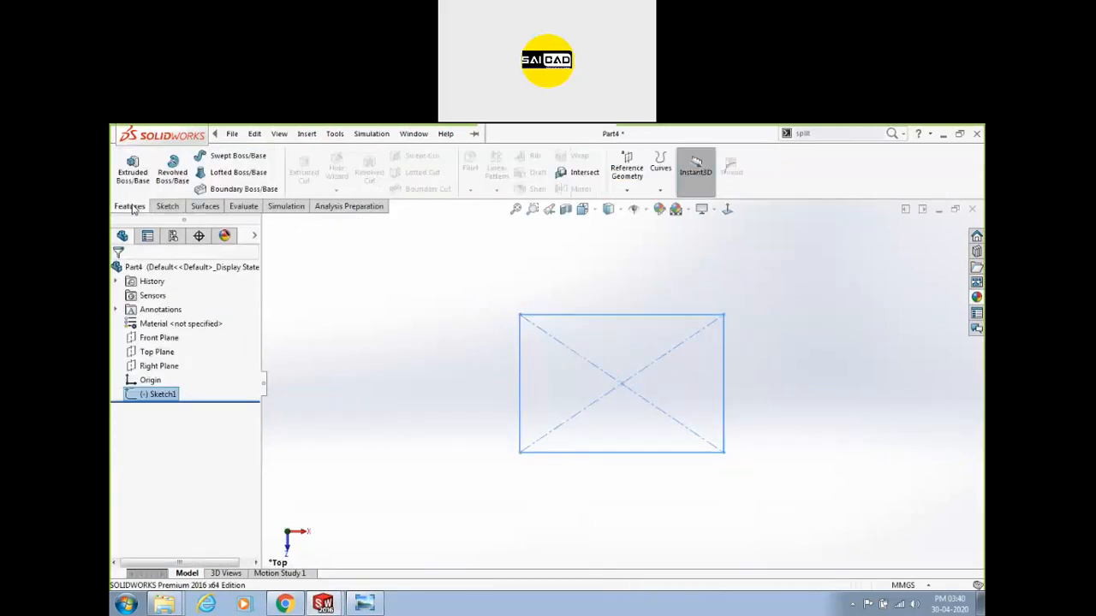
pyautogui.moveTo(506, 360); pyautogui.dragTo(430, 321, button='middle')
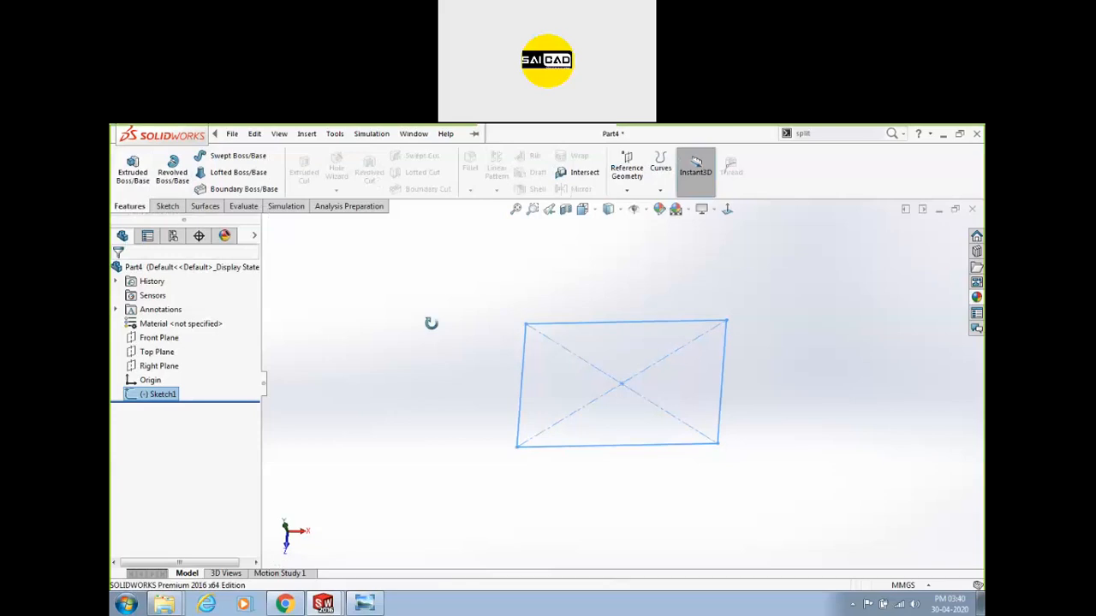
pyautogui.click(133, 167)
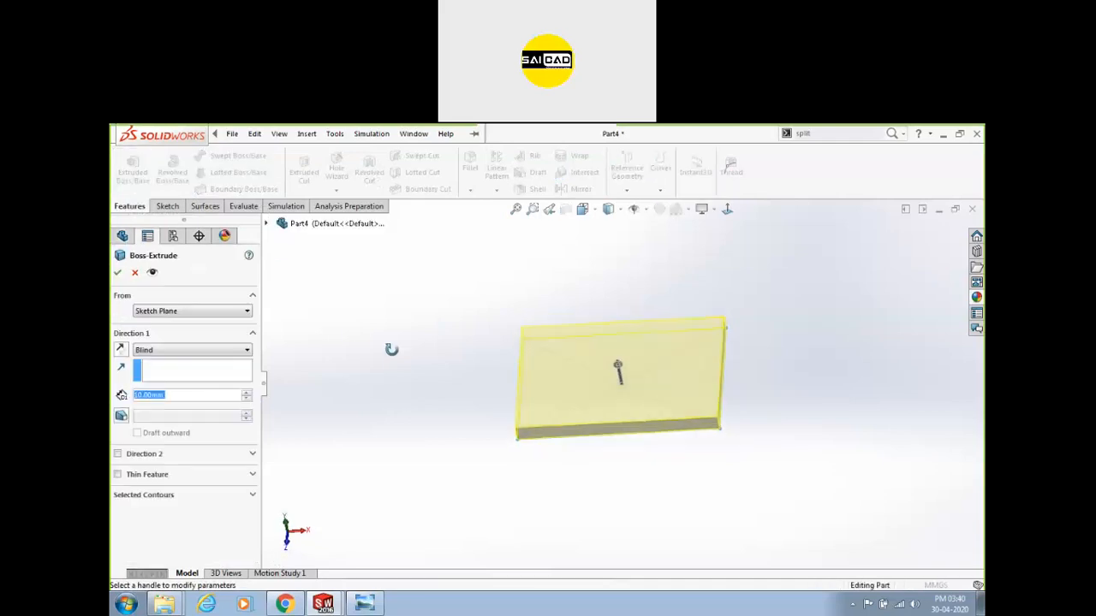
pyautogui.moveTo(368, 294); pyautogui.dragTo(392, 274, button='middle')
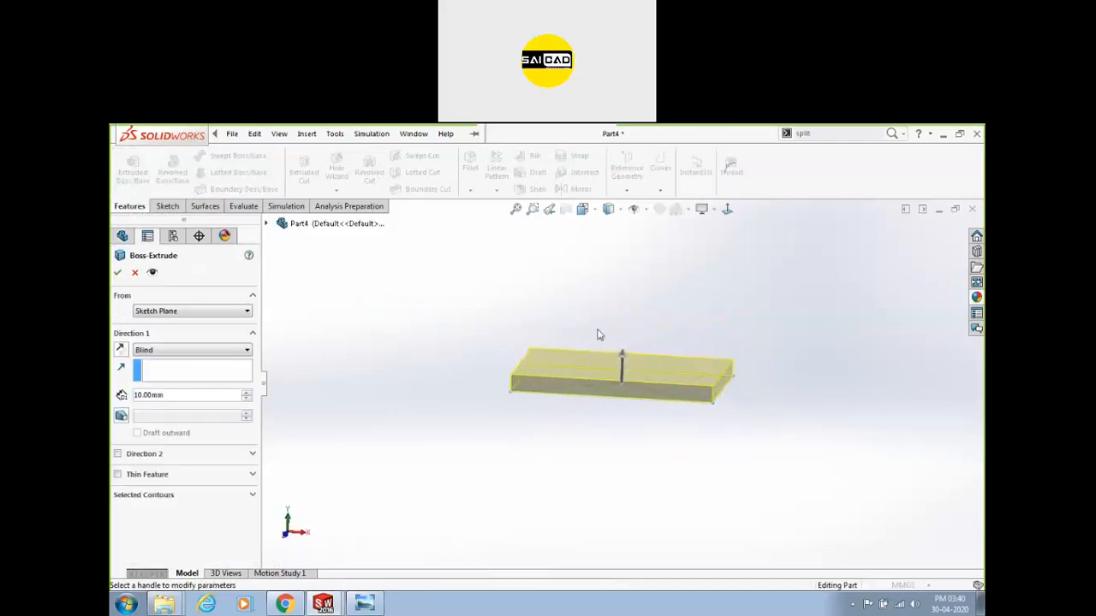
pyautogui.click(622, 355)
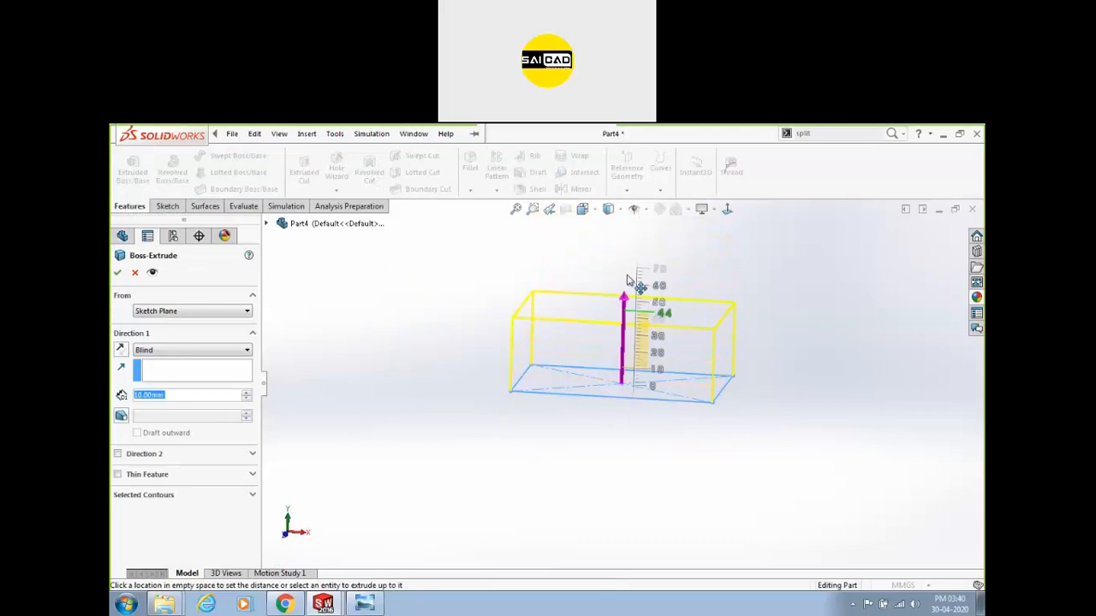
pyautogui.click(648, 267)
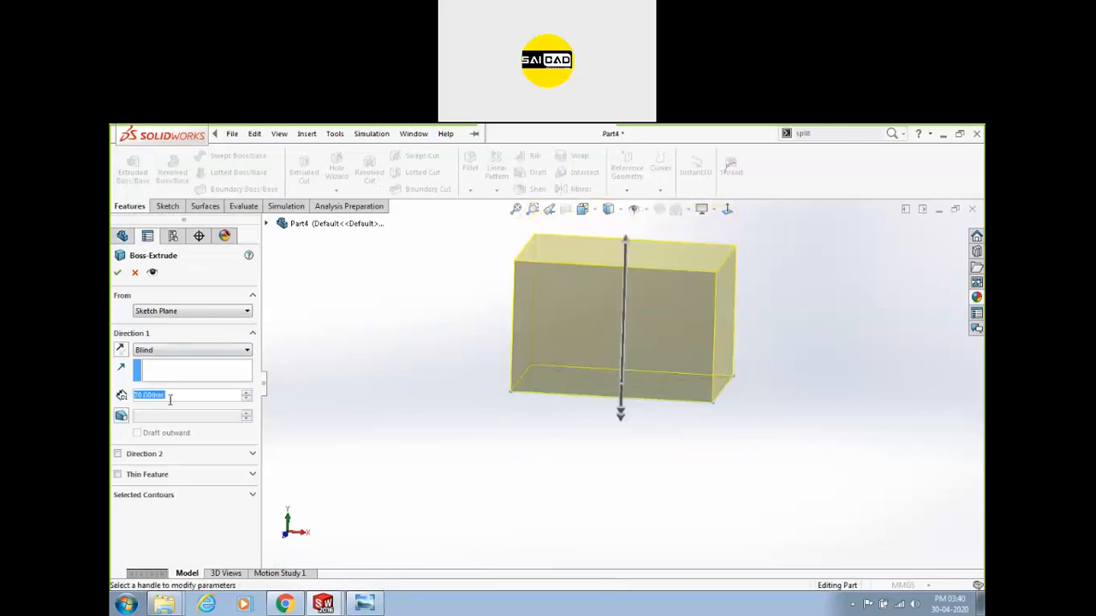
pyautogui.click(116, 272)
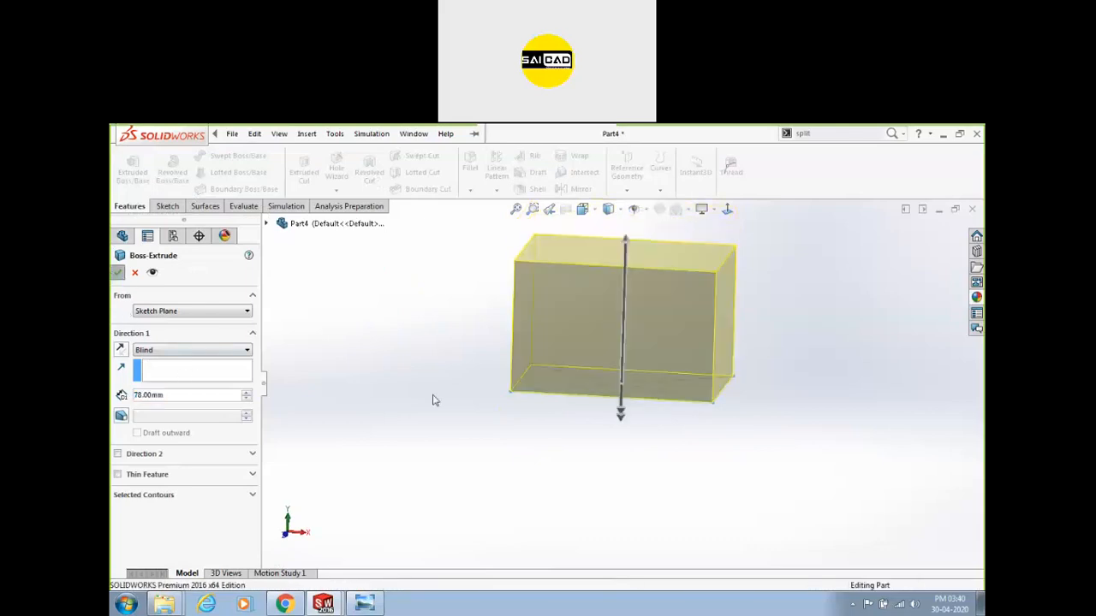
pyautogui.moveTo(610, 375)
pyautogui.mouseDown(button='middle')
pyautogui.moveTo(526, 343)
pyautogui.moveTo(658, 333)
pyautogui.moveTo(628, 320)
pyautogui.moveTo(651, 386)
pyautogui.mouseUp(button='middle')
pyautogui.click(649, 384)
pyautogui.press('Escape')
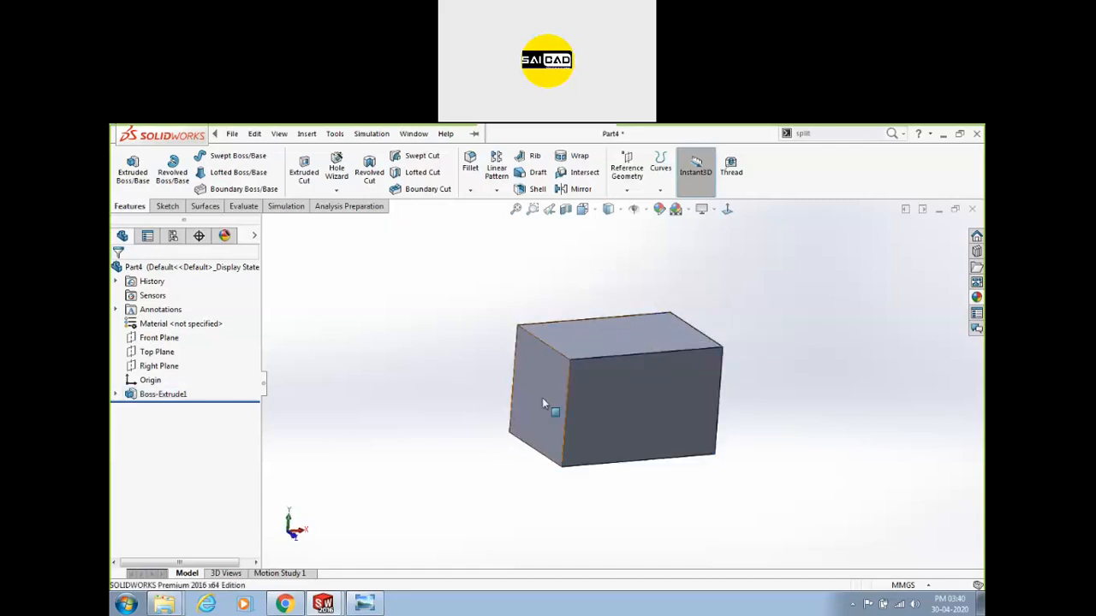
# Show the box as a wireframe and select an edge and the face showing its 78 depth.
pyautogui.moveTo(542, 397); pyautogui.dragTo(450, 368, button='middle')
pyautogui.click(624, 216)
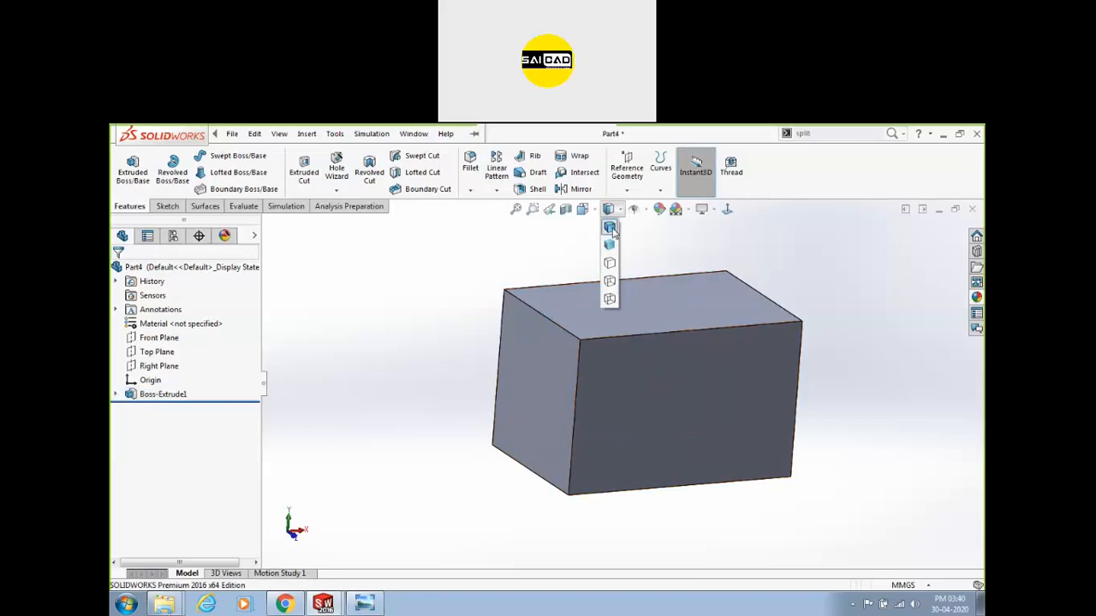
pyautogui.click(610, 300)
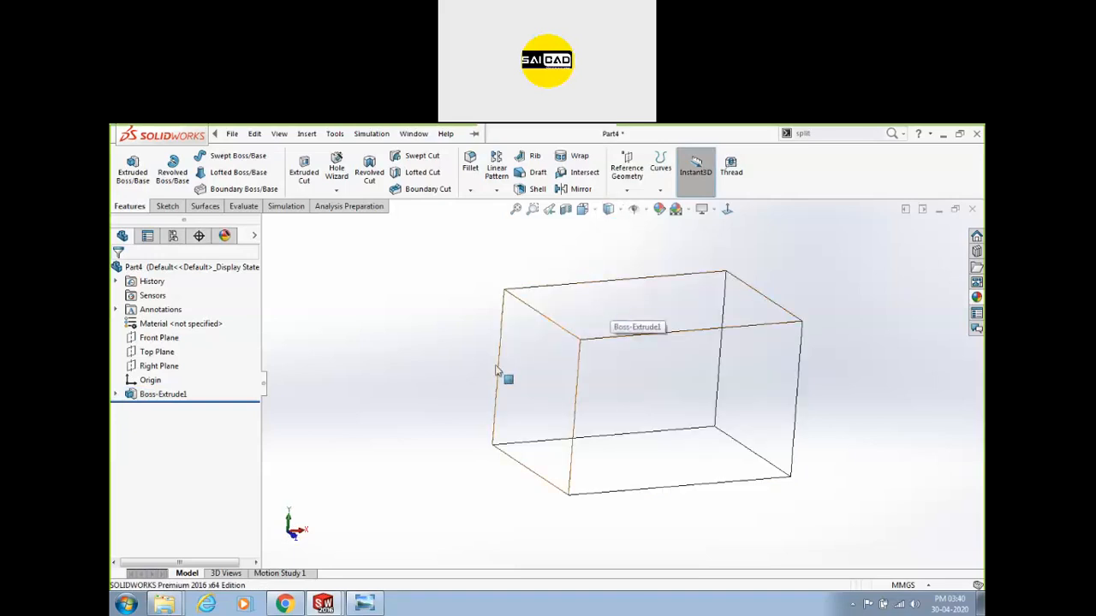
pyautogui.moveTo(519, 420); pyautogui.dragTo(519, 372, button='middle')
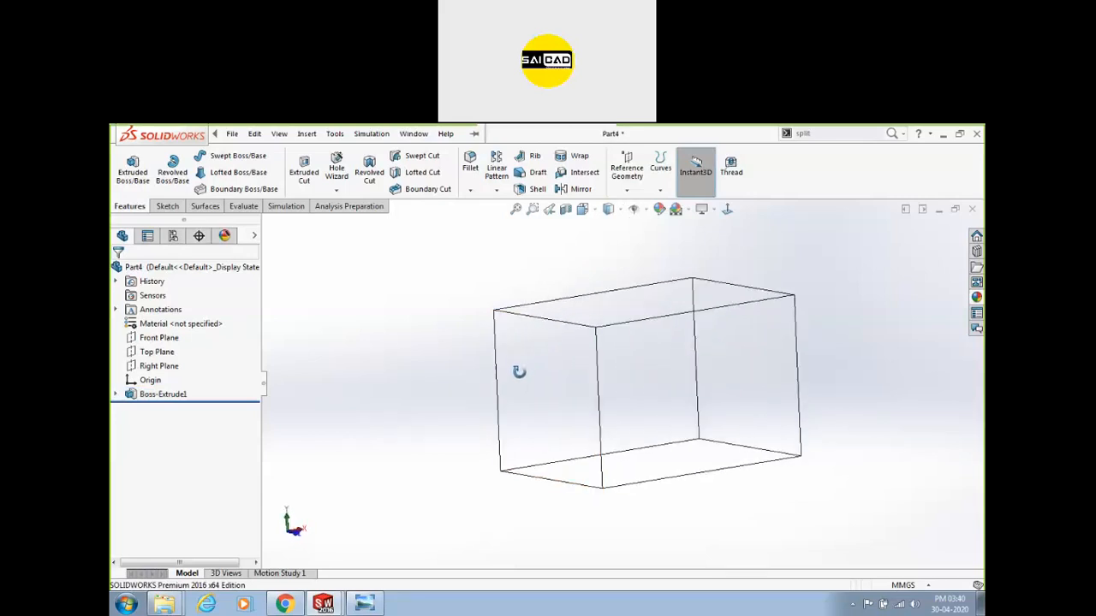
pyautogui.click(552, 464)
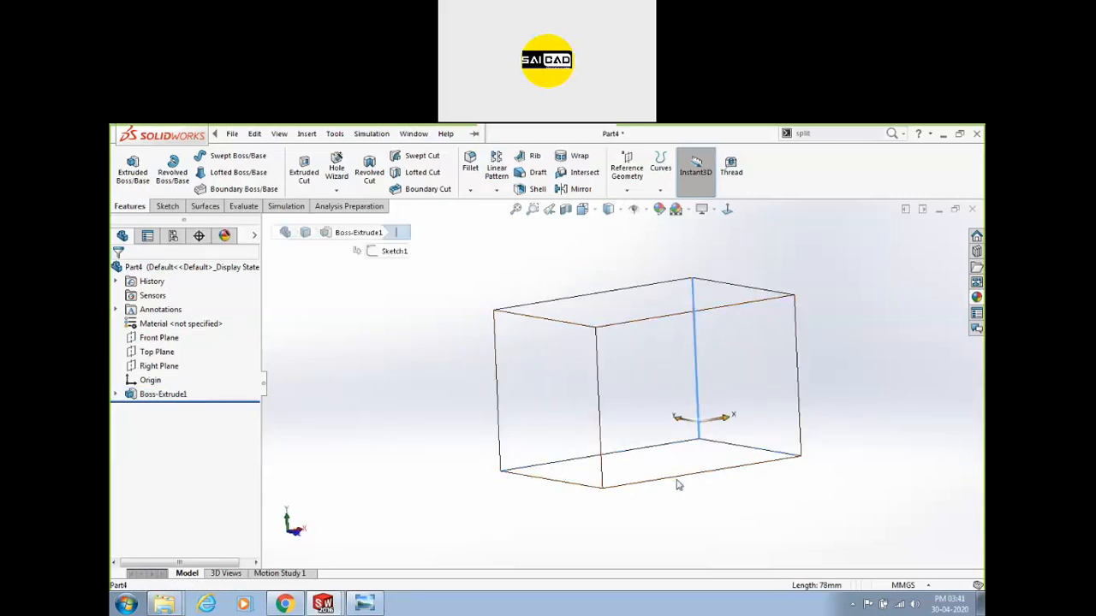
pyautogui.click(650, 451)
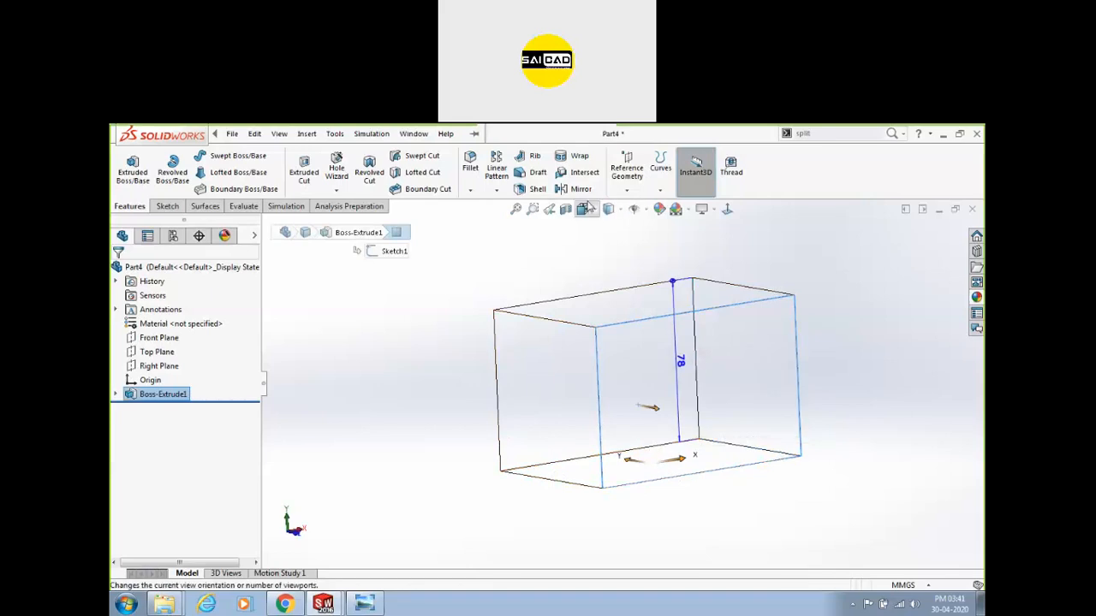
# Switch the box to Hidden Lines Visible, then Hidden Lines Removed.
pyautogui.click(609, 209)
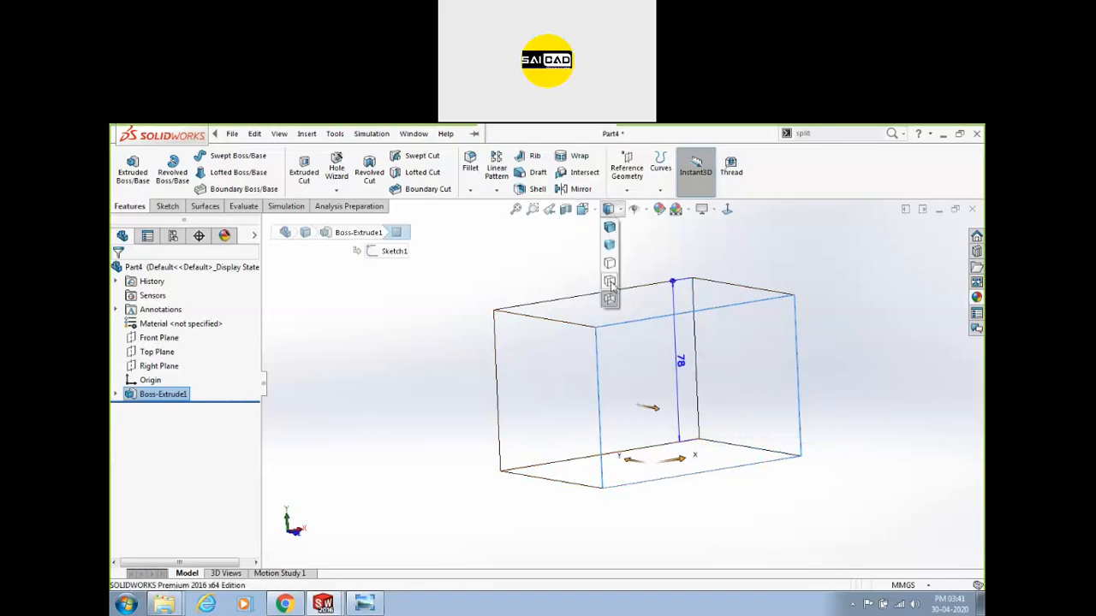
pyautogui.click(610, 282)
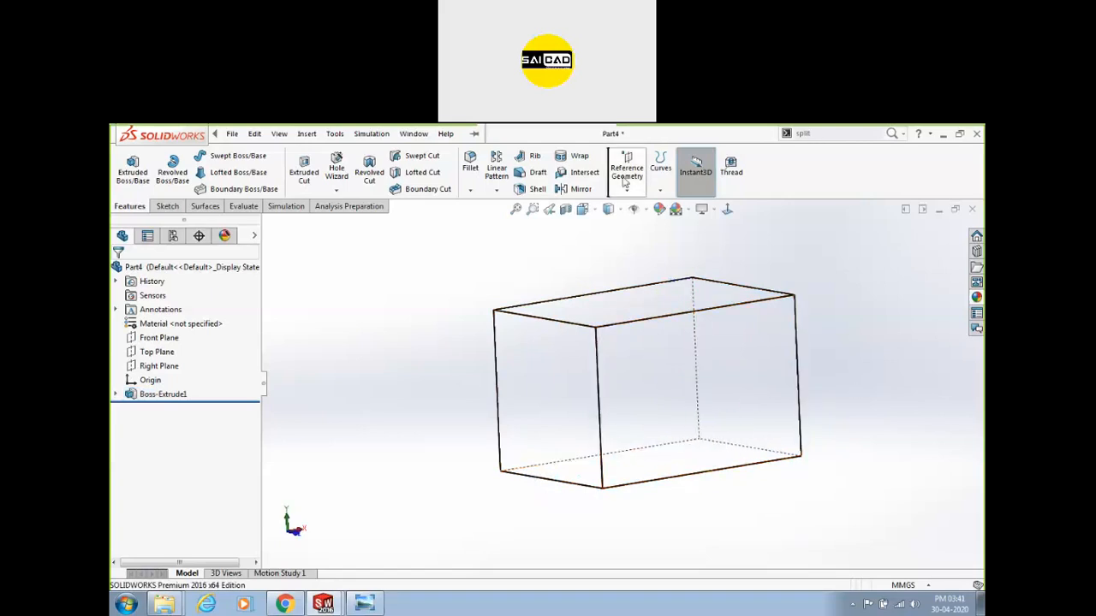
pyautogui.click(644, 212)
pyautogui.click(619, 210)
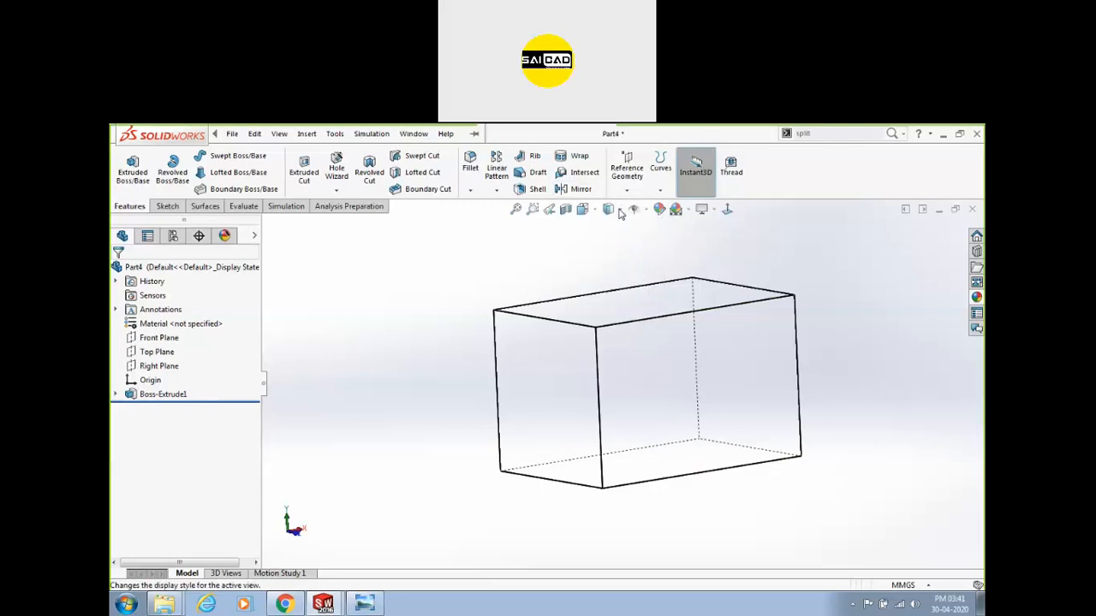
pyautogui.click(619, 211)
pyautogui.click(610, 264)
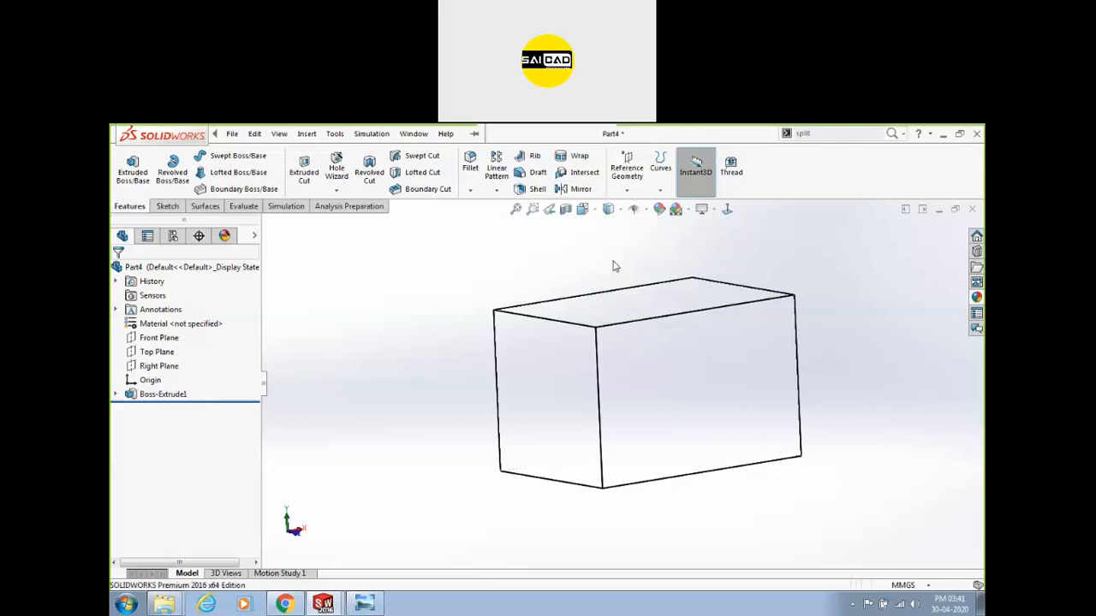
pyautogui.moveTo(414, 404); pyautogui.dragTo(504, 386, button='middle')
pyautogui.moveTo(710, 331); pyautogui.dragTo(690, 366, button='middle')
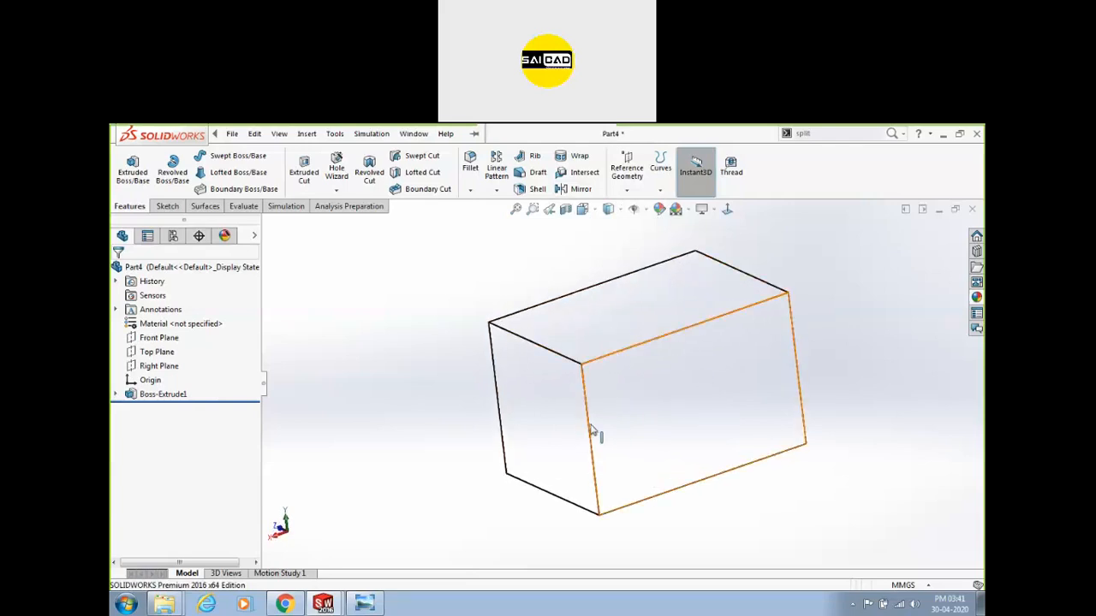
# Try plain Shaded, then settle on Shaded With Edges, viewing the block's right side.
pyautogui.click(613, 214)
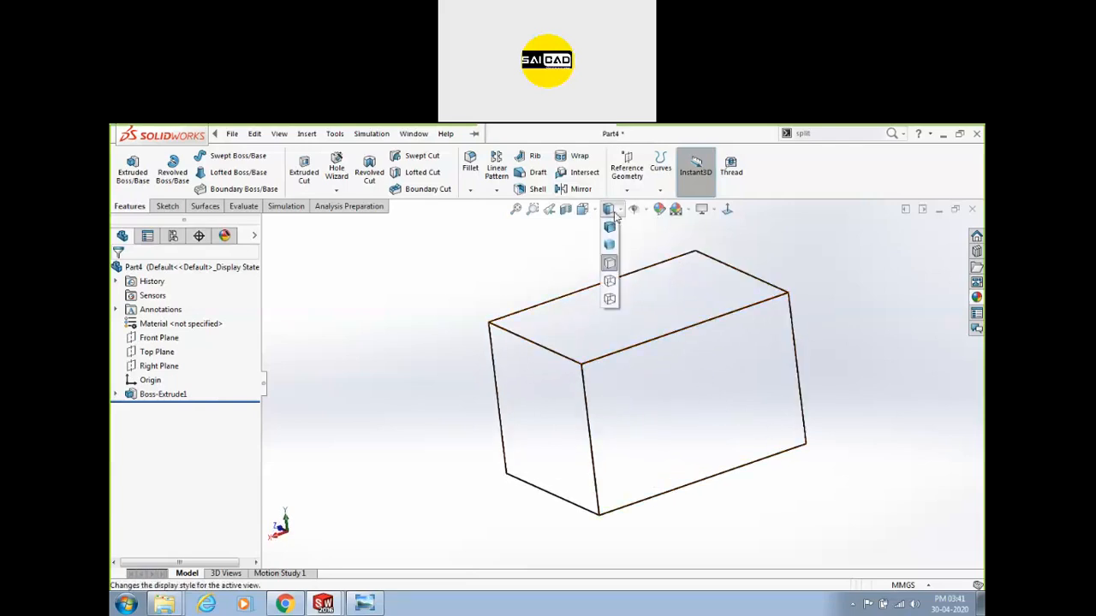
pyautogui.click(609, 244)
pyautogui.moveTo(472, 448)
pyautogui.mouseDown(button='middle')
pyautogui.moveTo(508, 426)
pyautogui.moveTo(641, 426)
pyautogui.moveTo(485, 420)
pyautogui.mouseUp(button='middle')
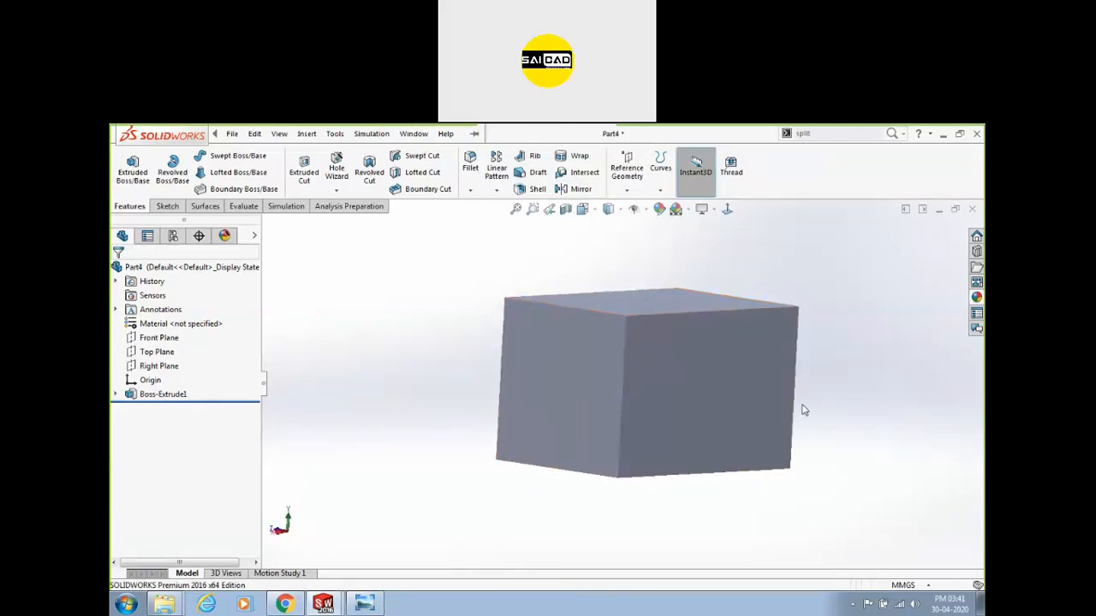
pyautogui.click(609, 210)
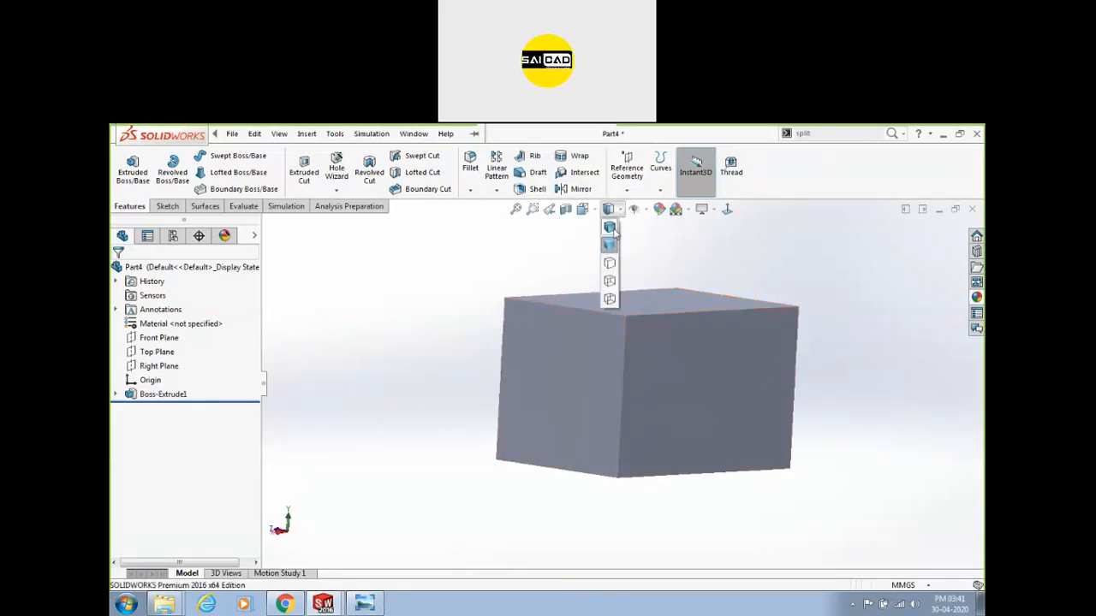
pyautogui.click(610, 228)
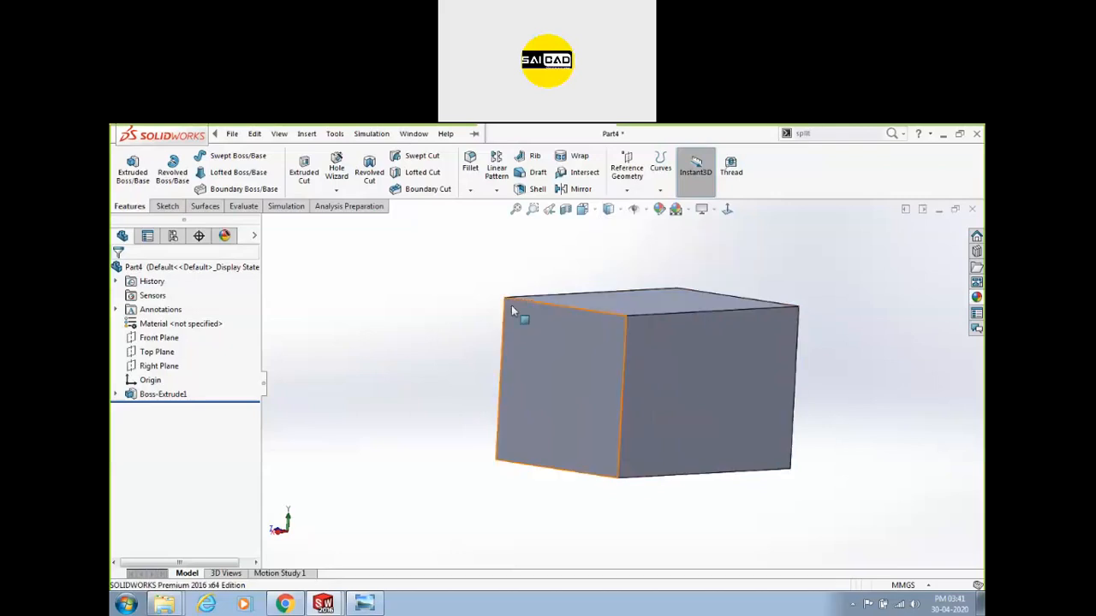
pyautogui.moveTo(458, 342); pyautogui.dragTo(598, 470, button='middle')
pyautogui.moveTo(639, 384); pyautogui.dragTo(708, 291, button='middle')
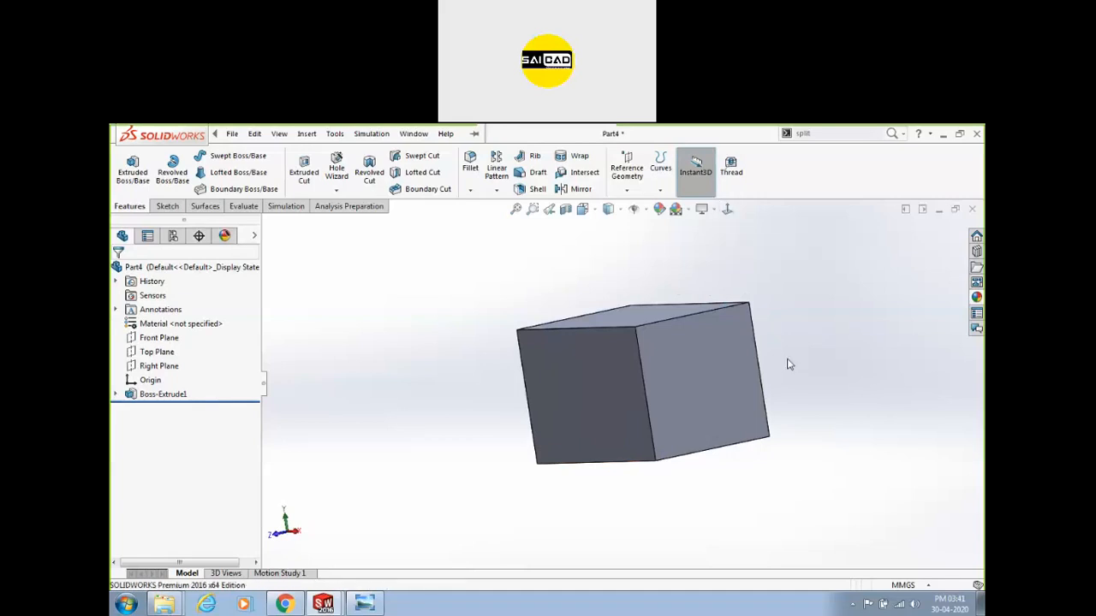
# Start a sketch on the block's right face, orbit back to 3D, and exit the empty sketch.
pyautogui.click(690, 377)
pyautogui.click(167, 206)
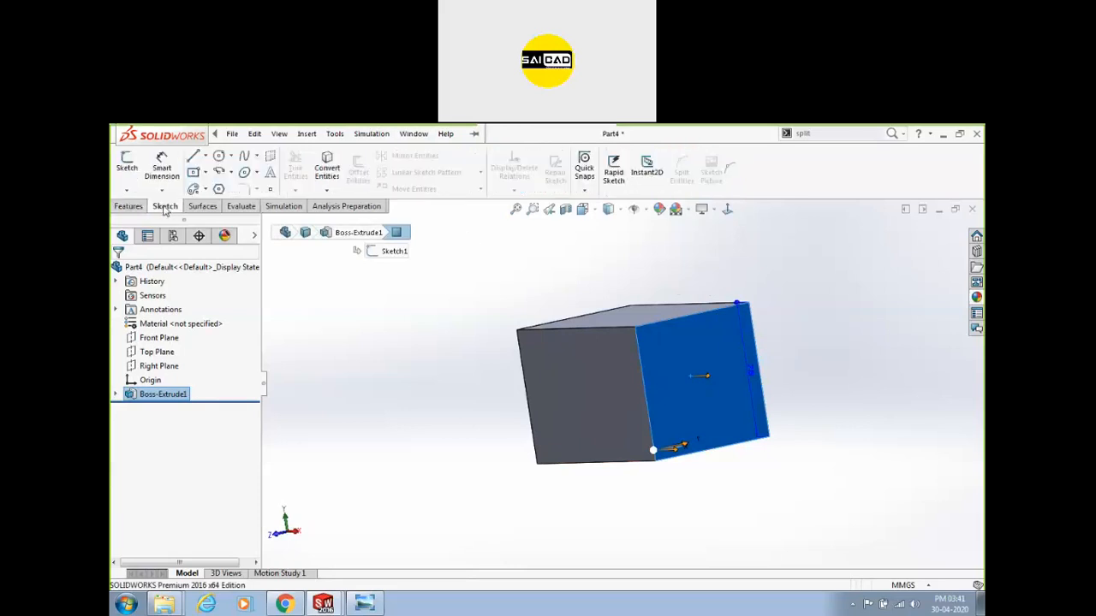
pyautogui.click(127, 166)
pyautogui.click(361, 377)
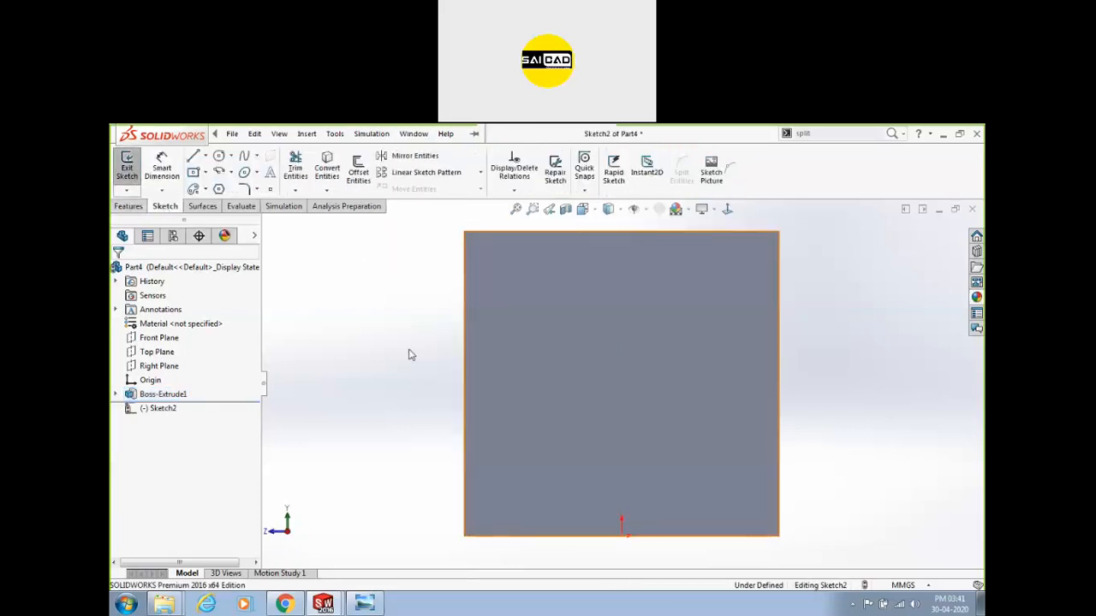
pyautogui.scroll(3, 432, 370)
pyautogui.moveTo(433, 377); pyautogui.dragTo(462, 376, button='middle')
pyautogui.click(127, 167)
# Uncheck Auto-rotate view normal to sketch plane in the Sketch system options.
pyautogui.click(416, 134)
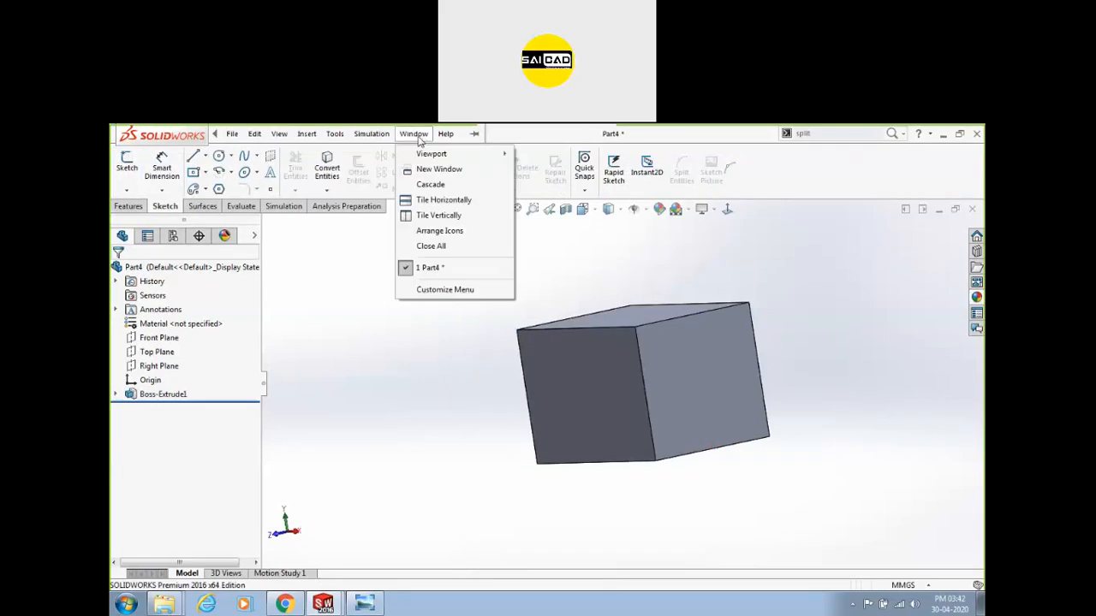
pyautogui.click(528, 133)
pyautogui.scroll(2, 419, 308)
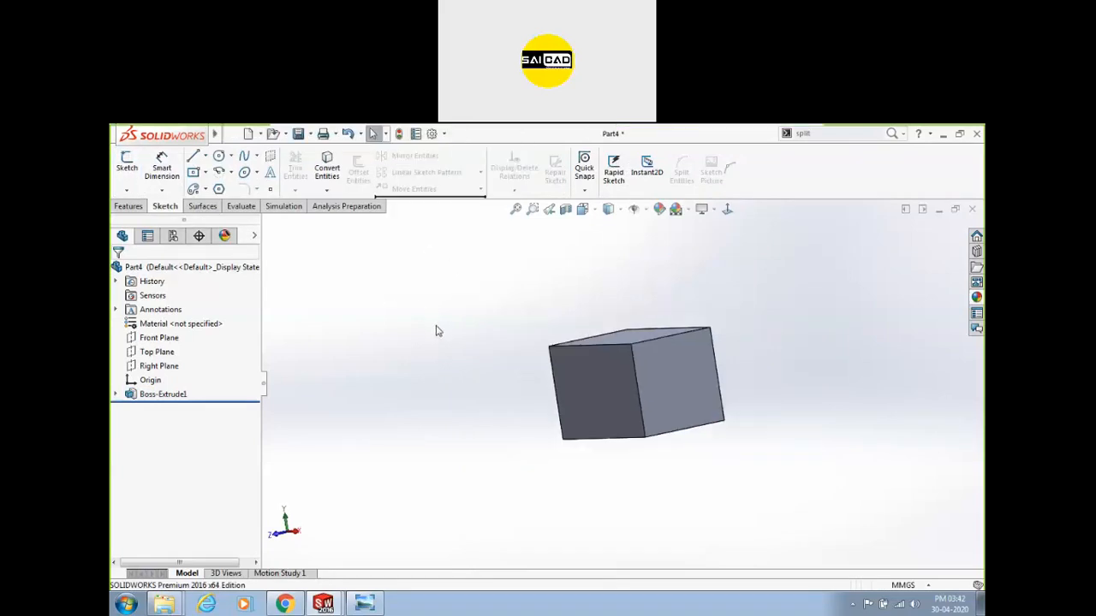
pyautogui.click(431, 133)
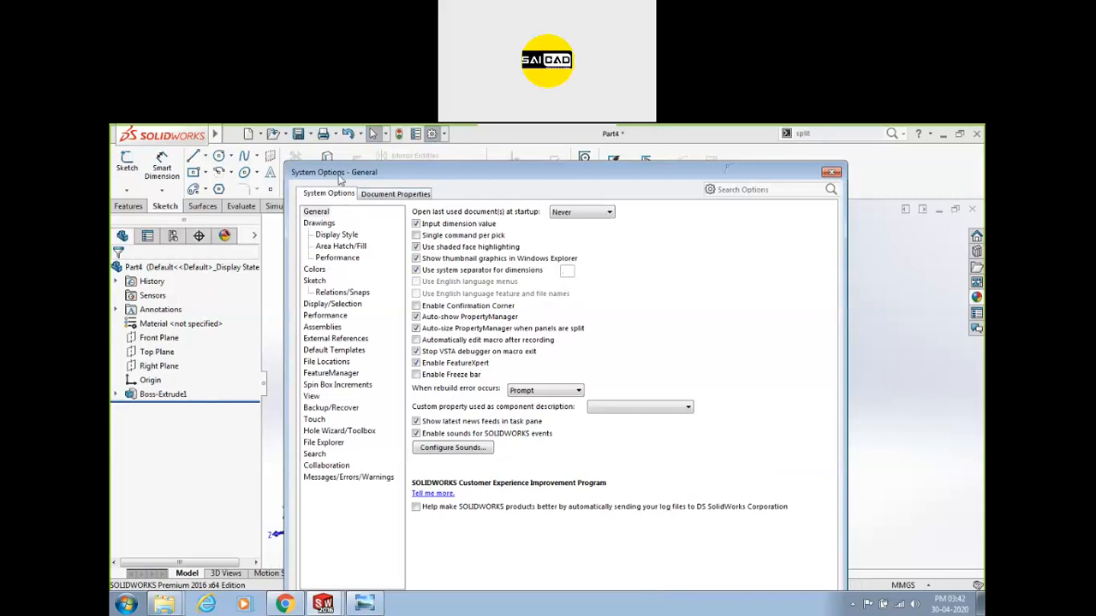
pyautogui.click(314, 281)
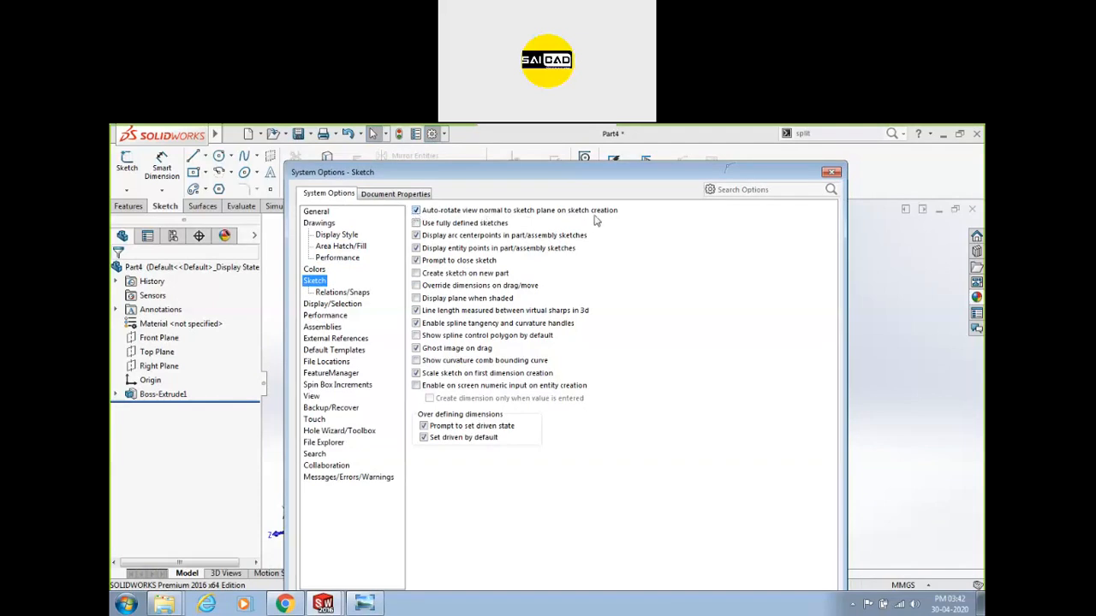
pyautogui.moveTo(525, 175); pyautogui.dragTo(426, 144)
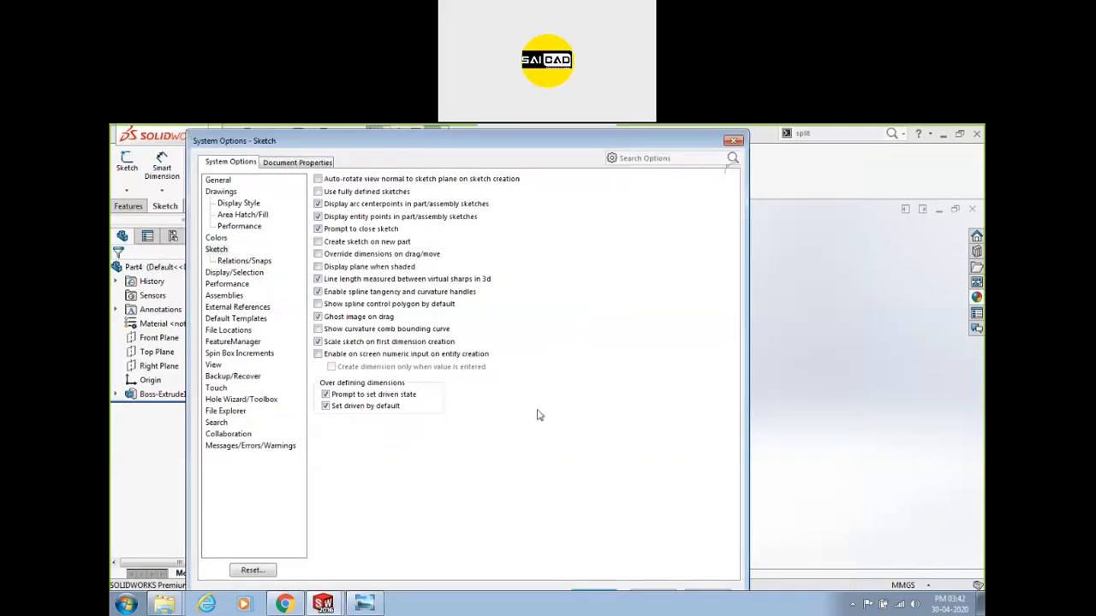
pyautogui.click(591, 596)
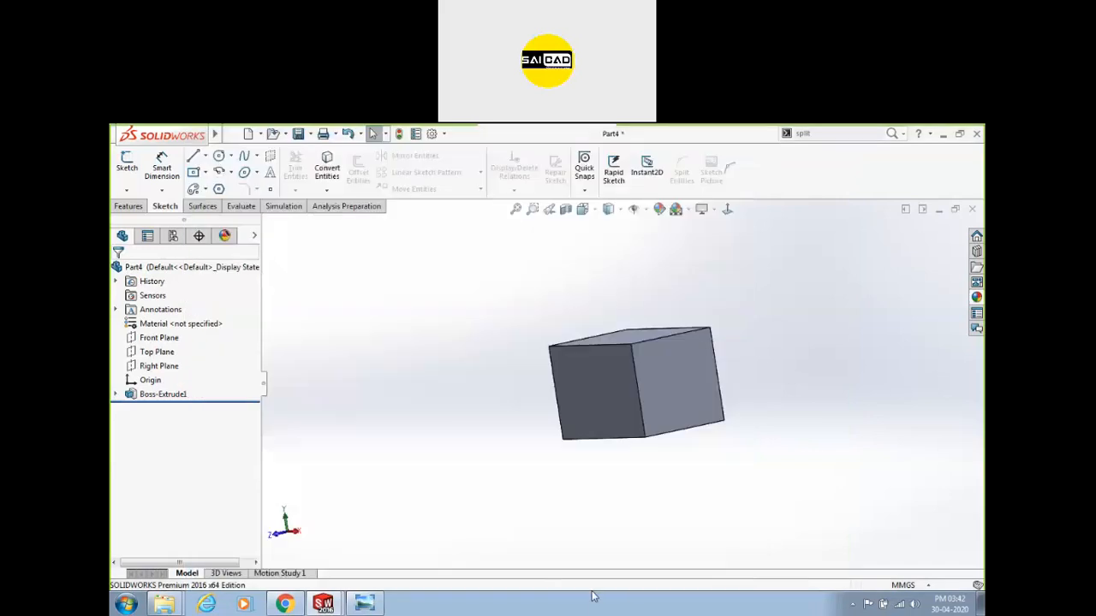
# Draw a circle in a new sketch on the block's right face.
pyautogui.click(660, 375)
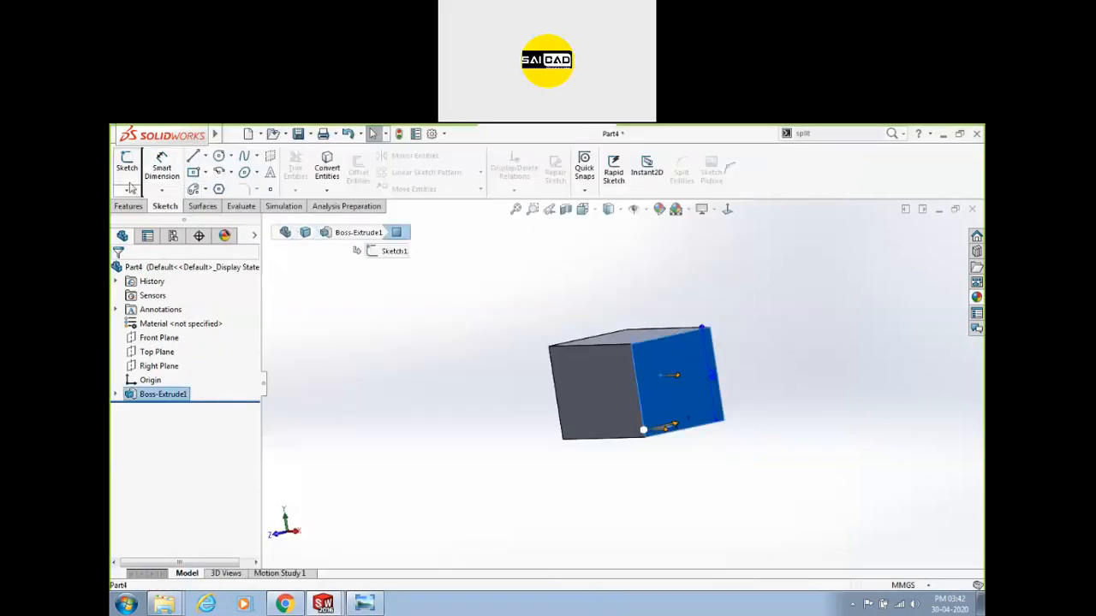
pyautogui.click(127, 164)
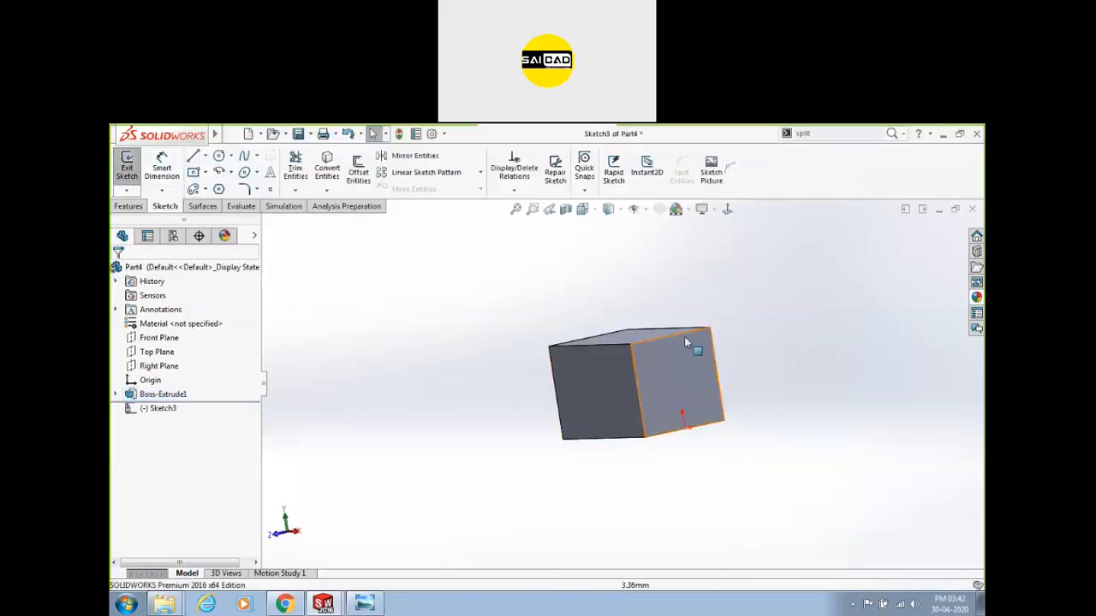
pyautogui.click(219, 157)
pyautogui.click(660, 382)
pyautogui.click(678, 378)
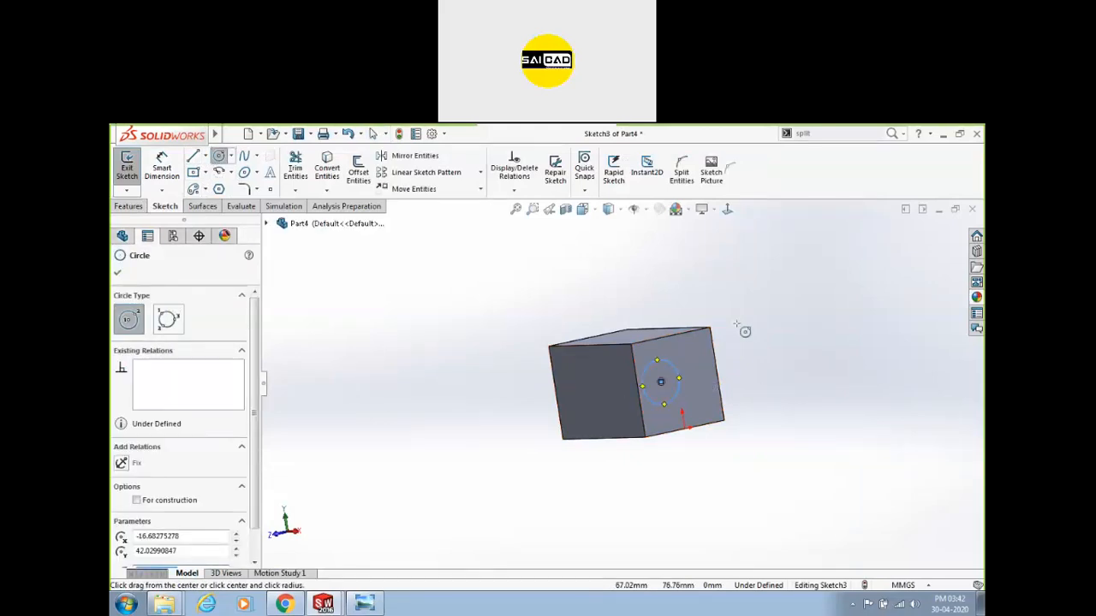
# Turn the view normal to the sketch face with Ctrl+8 and the orientation menu.
pyautogui.hotkey('ctrl', '8')
pyautogui.moveTo(709, 323); pyautogui.dragTo(743, 294, button='middle')
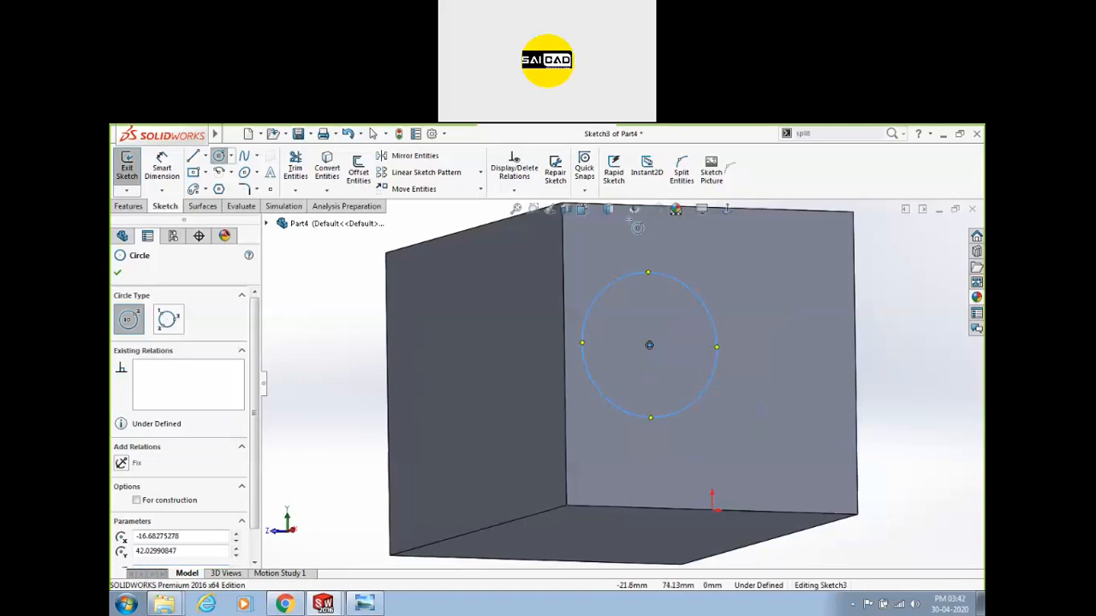
pyautogui.click(589, 212)
pyautogui.click(657, 282)
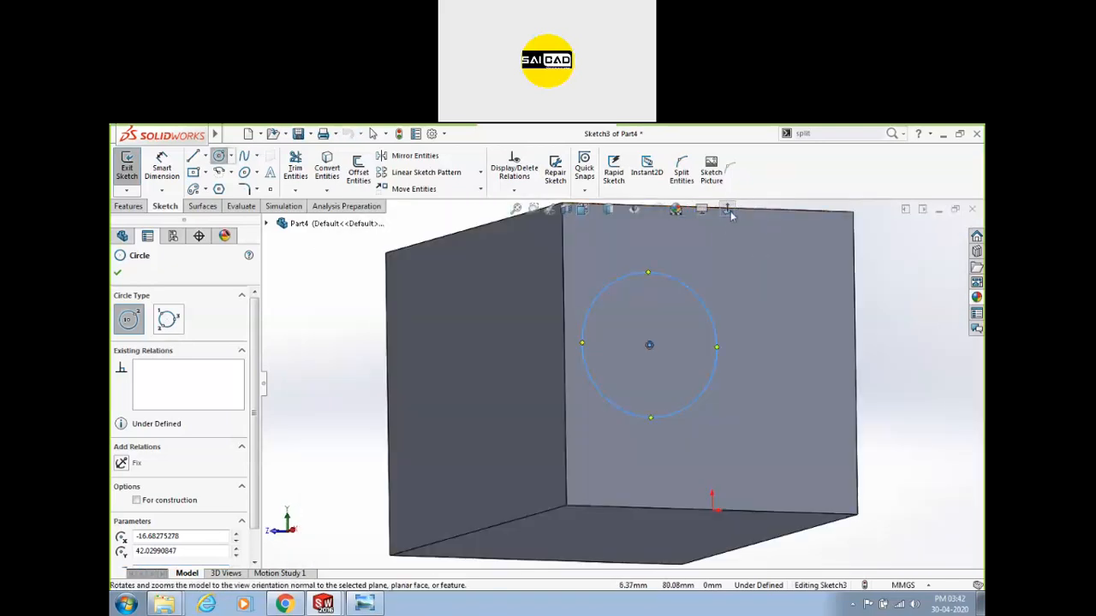
pyautogui.scroll(3, 630, 331)
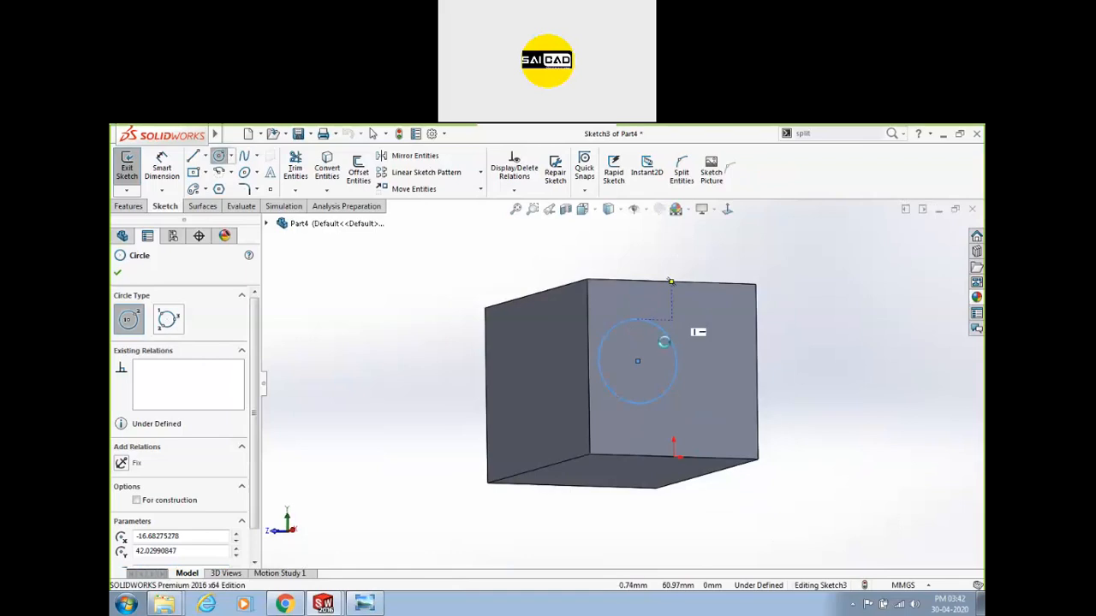
pyautogui.press('space')
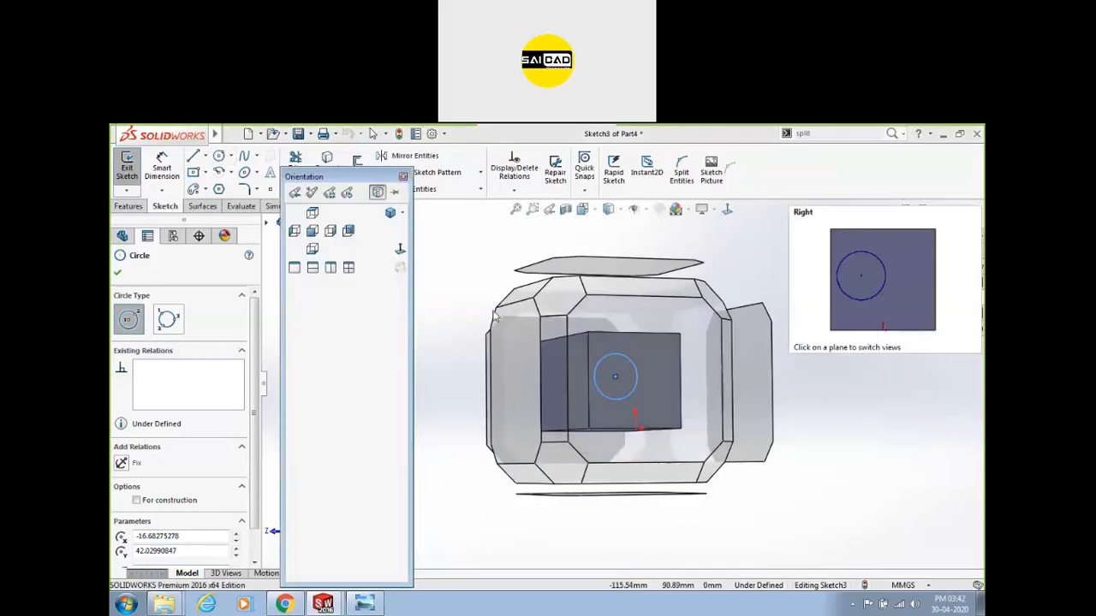
pyautogui.click(400, 248)
pyautogui.scroll(5, 514, 380)
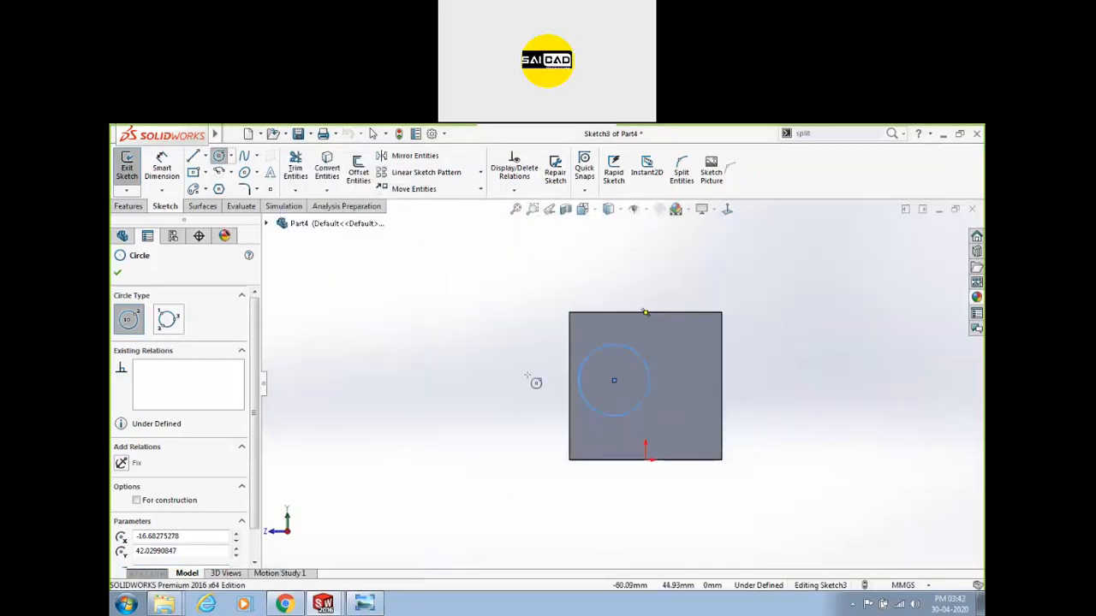
pyautogui.press('Escape')
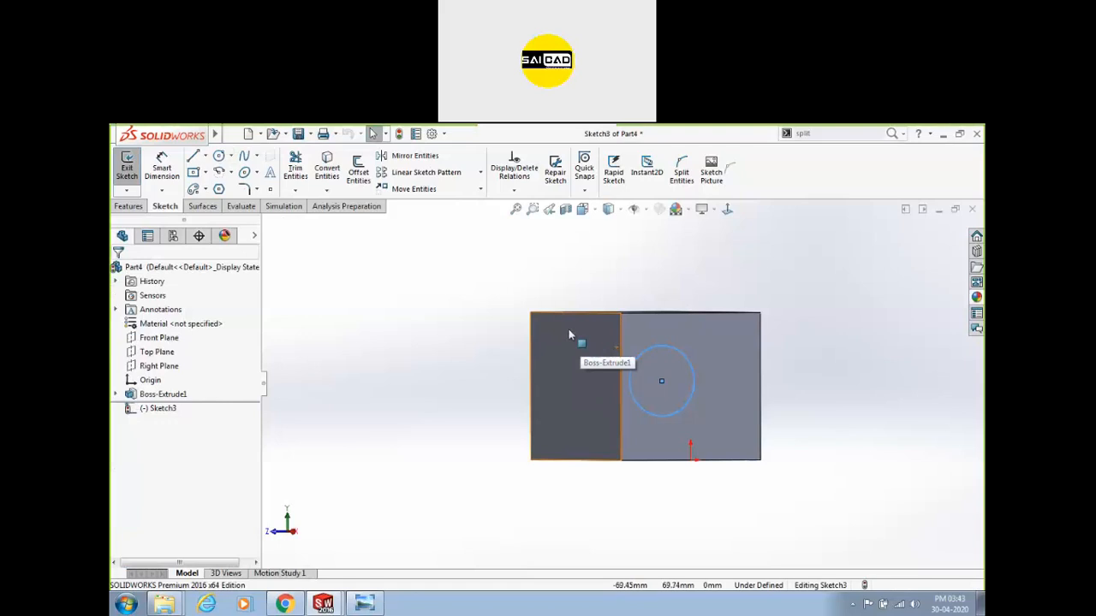
# Re-check Auto-rotate view normal to sketch plane in Sketch options, then exit Sketch3.
pyautogui.click(431, 135)
pyautogui.click(219, 249)
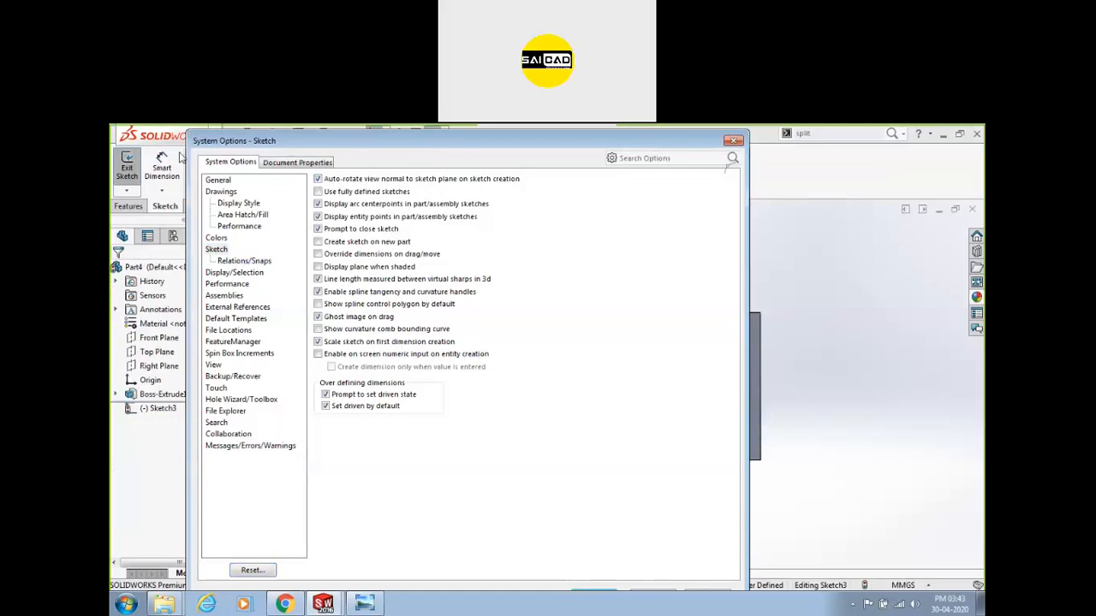
pyautogui.moveTo(188, 133); pyautogui.dragTo(317, 178)
pyautogui.click(555, 541)
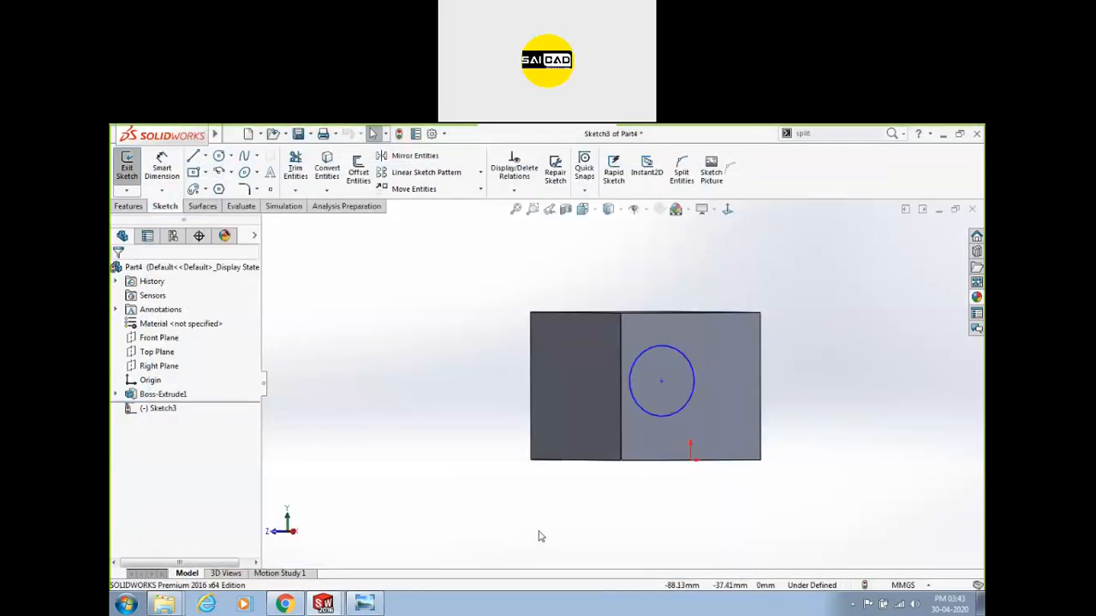
pyautogui.click(127, 167)
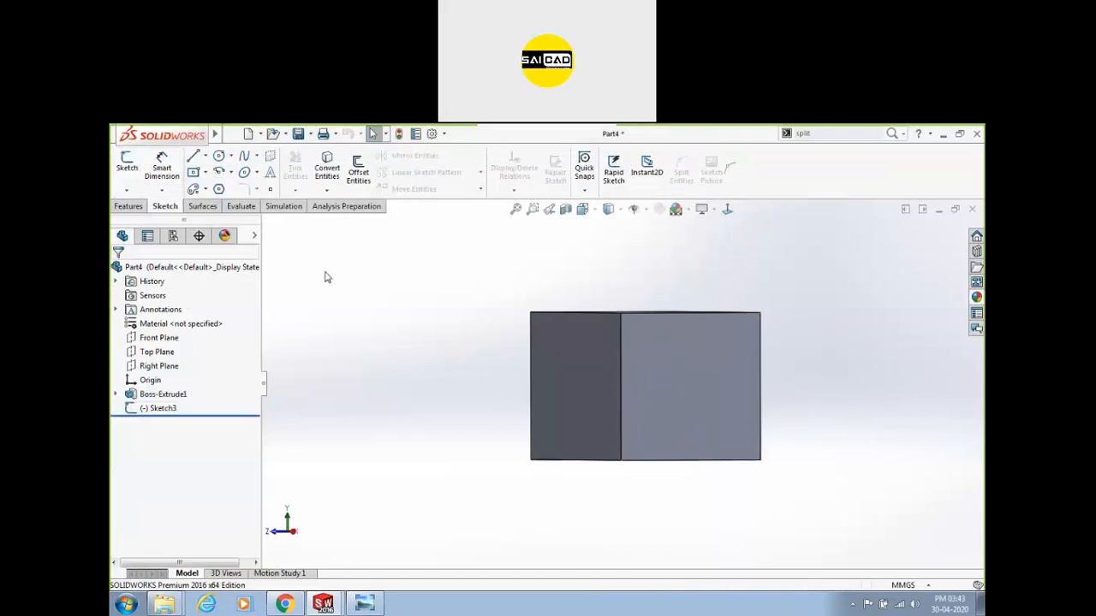
# Close Part4 without saving after briefly starting a sketch on a block face.
pyautogui.click(128, 167)
pyautogui.click(705, 342)
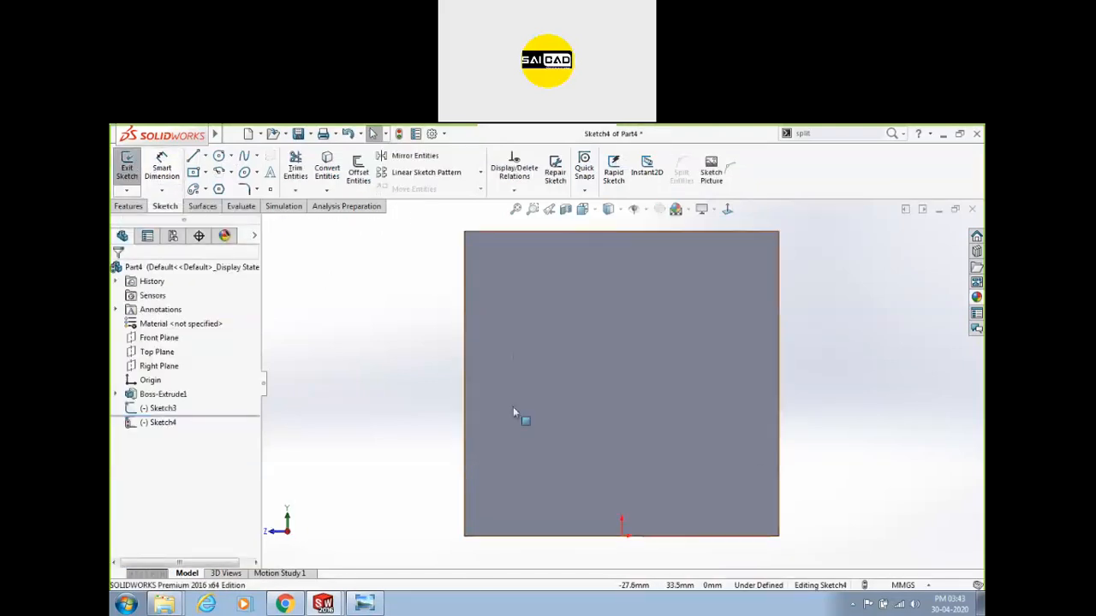
pyautogui.click(972, 209)
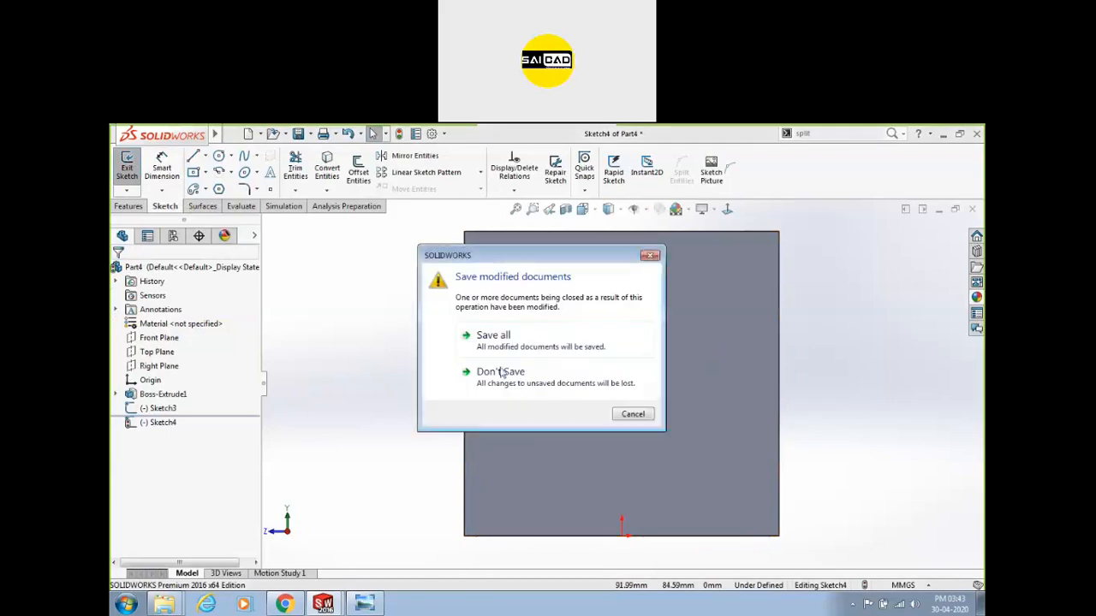
pyautogui.click(501, 375)
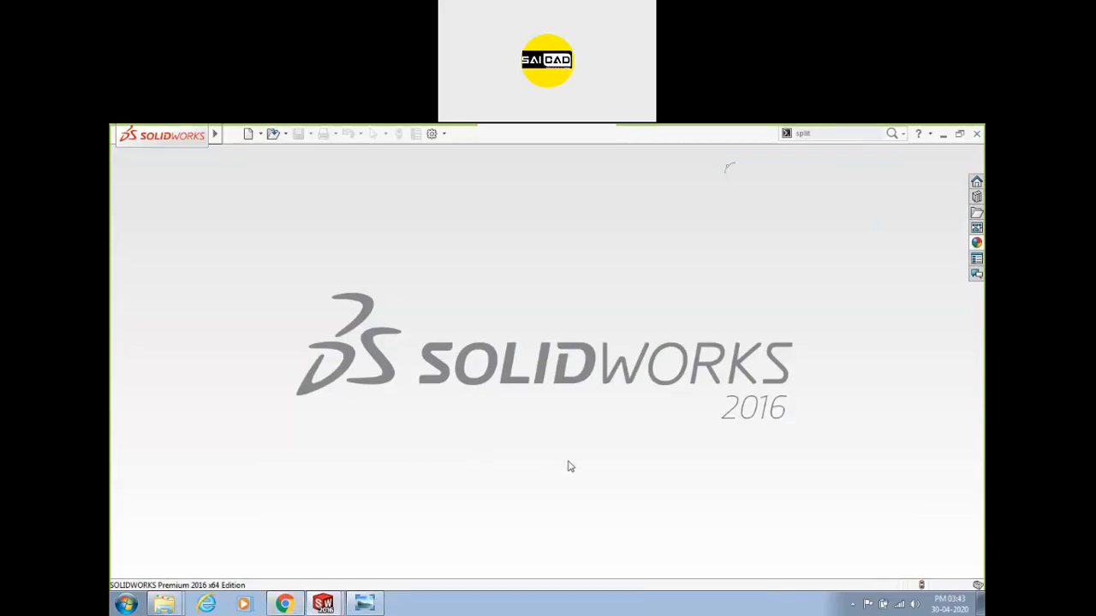
# Create a new part and begin a sketch on its Top Plane.
pyautogui.click(232, 134)
pyautogui.click(245, 152)
pyautogui.click(609, 473)
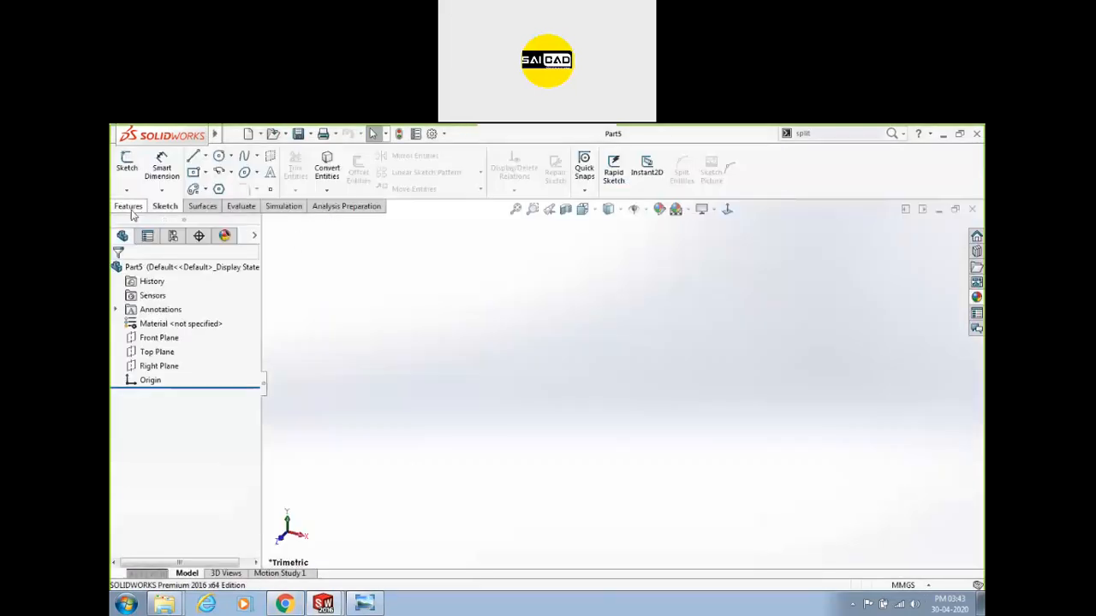
pyautogui.click(126, 160)
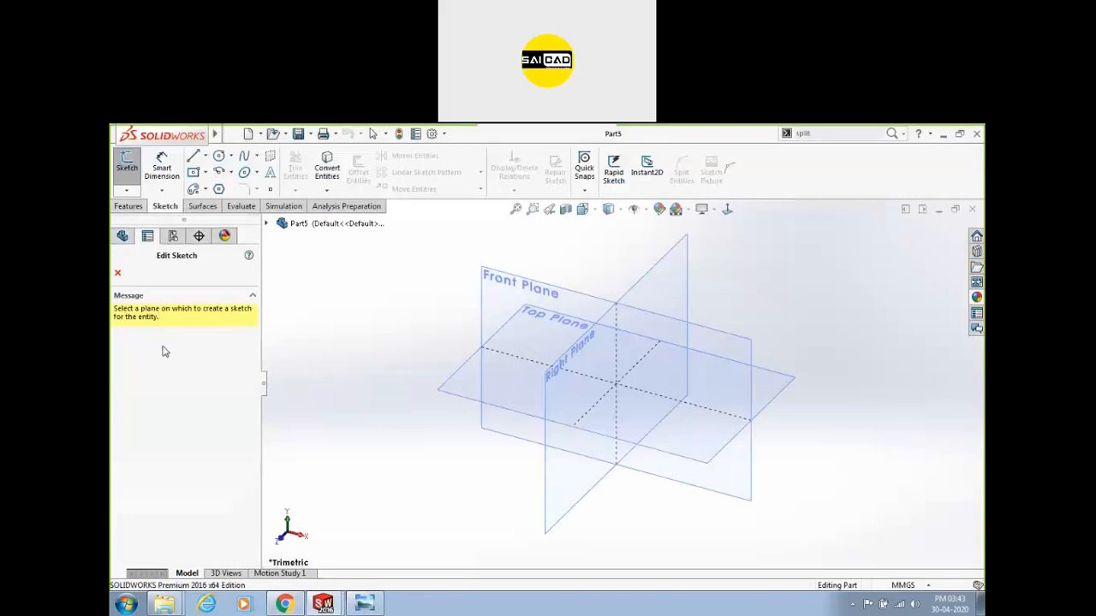
pyautogui.click(482, 391)
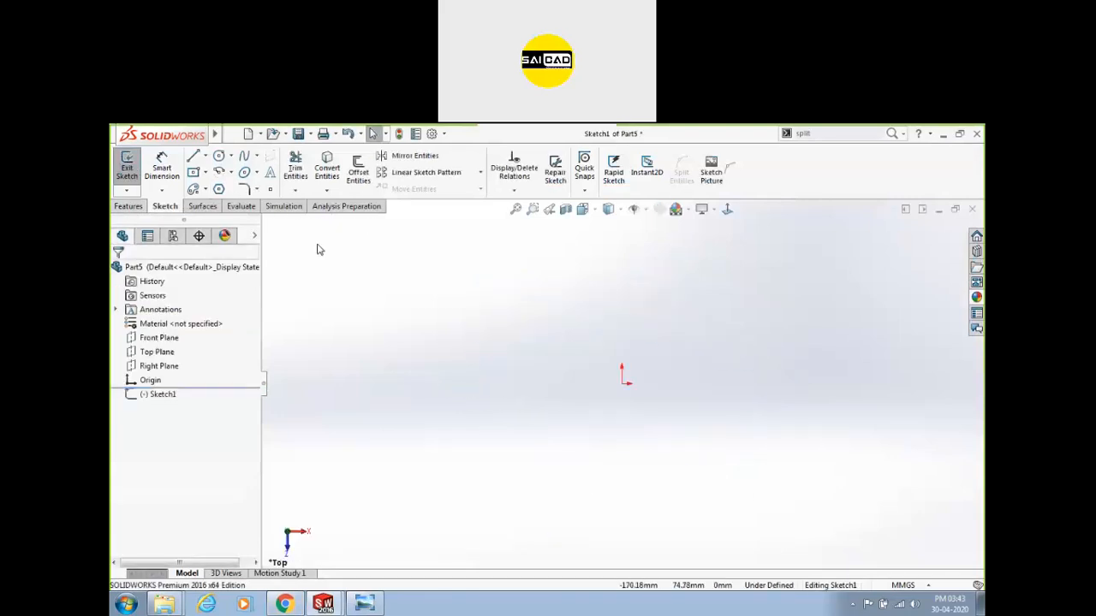
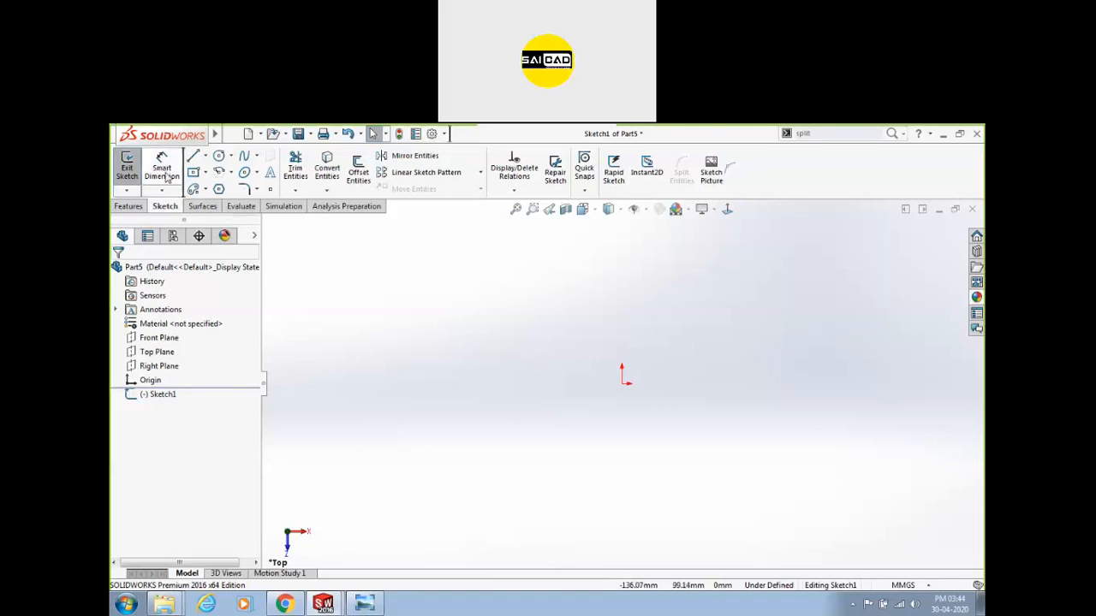
# Draw a centre rectangle around the origin on the Top plane, exit Sketch1 and select it.
pyautogui.click(193, 172)
pyautogui.click(621, 383)
pyautogui.click(701, 304)
pyautogui.rightClick(860, 224)
pyautogui.click(885, 275)
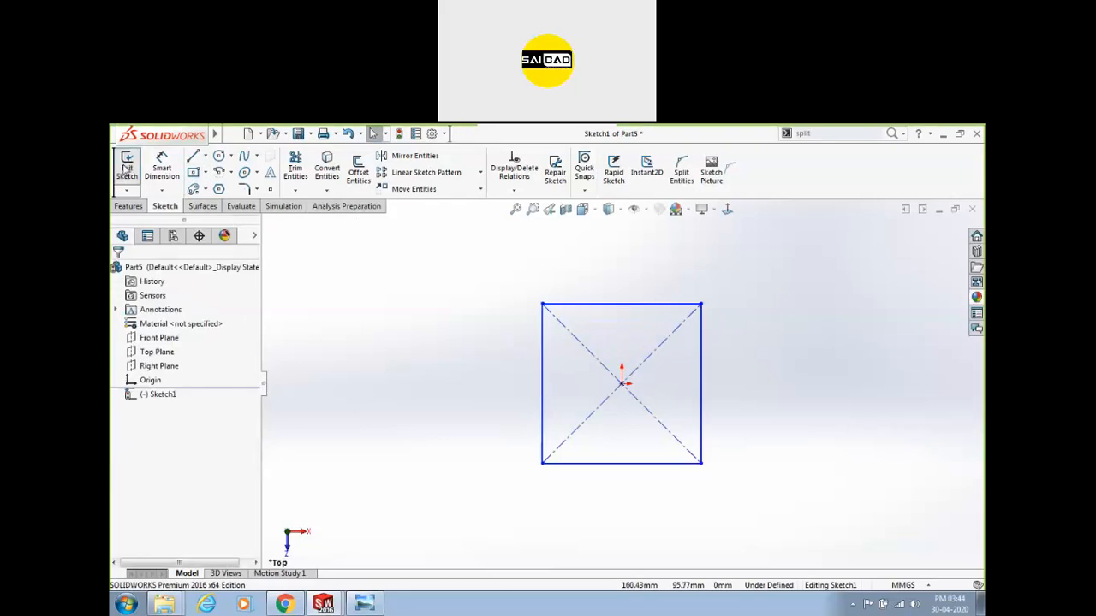
pyautogui.click(126, 167)
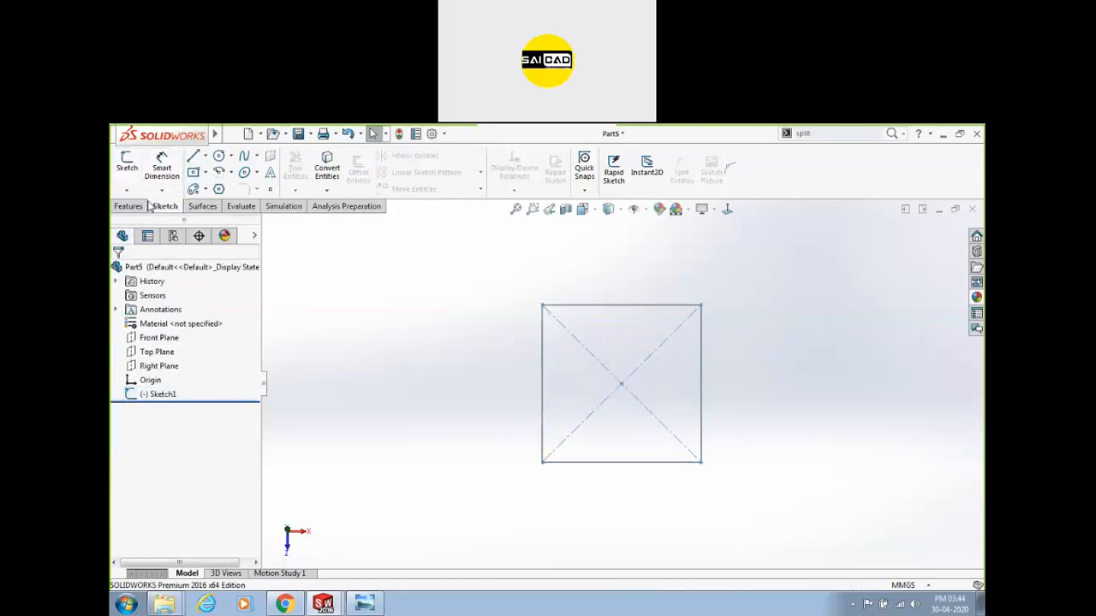
pyautogui.click(158, 395)
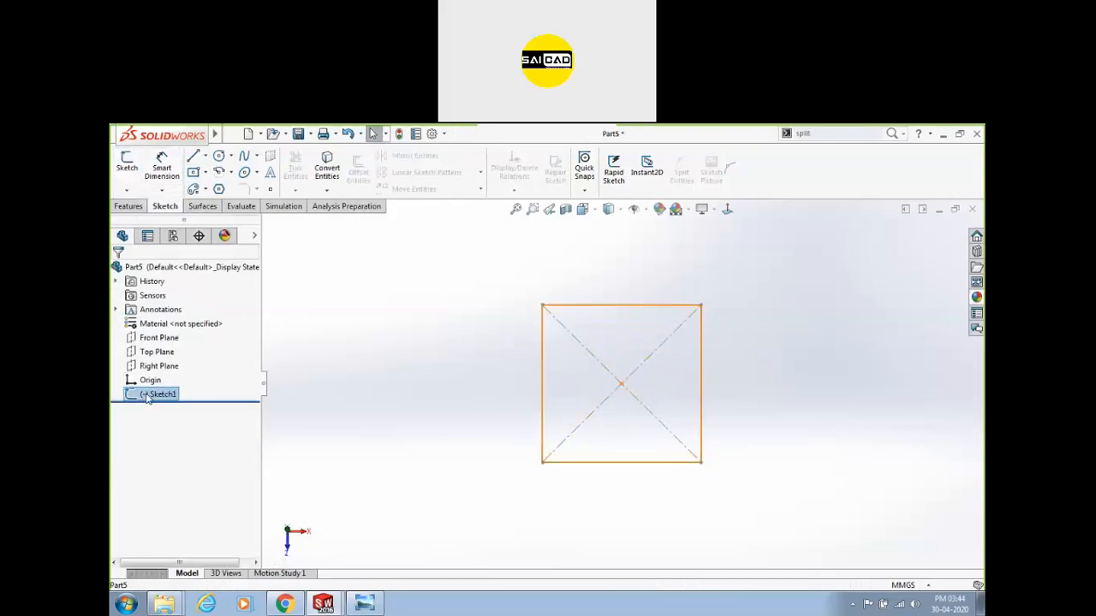
pyautogui.click(127, 207)
# Extrude Sketch1 into a boss block about 80 mm tall.
pyautogui.click(131, 167)
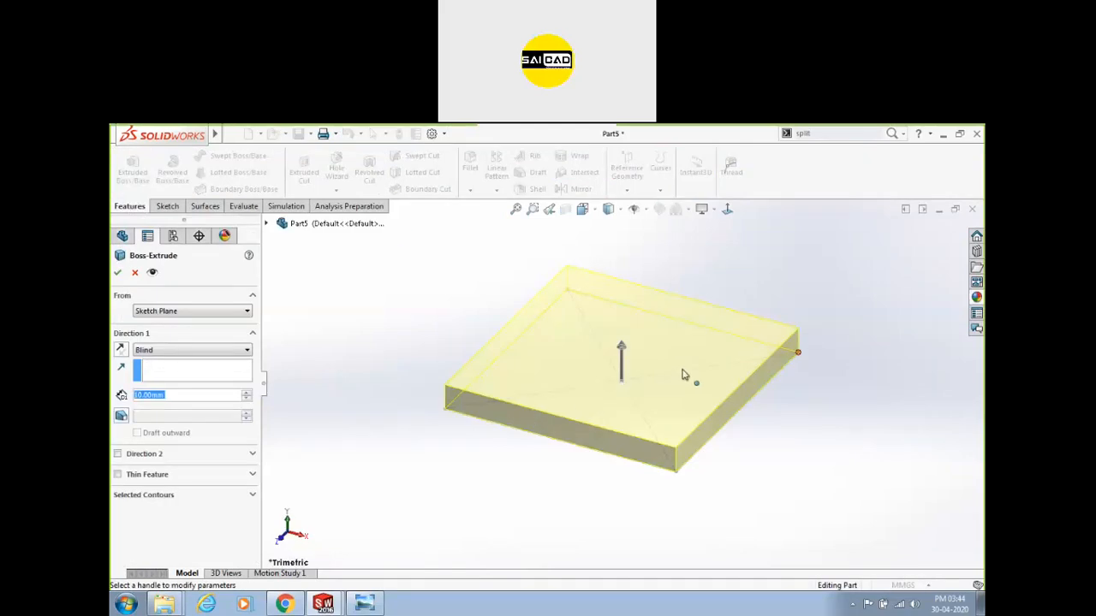
pyautogui.moveTo(630, 353); pyautogui.dragTo(625, 242)
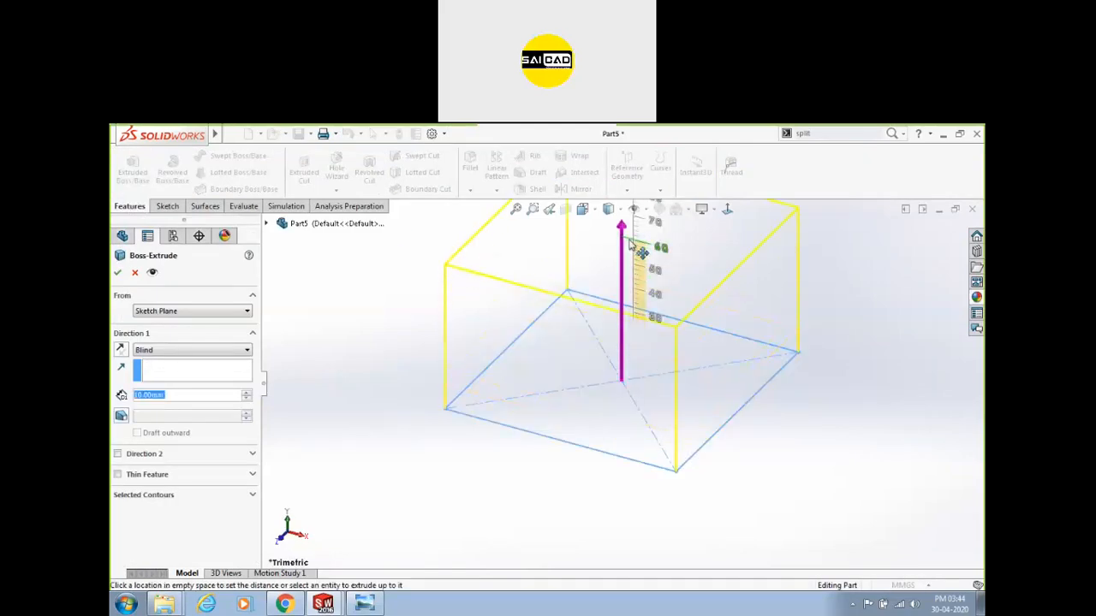
pyautogui.scroll(-2, 734, 309)
pyautogui.moveTo(761, 335); pyautogui.dragTo(717, 310, button='middle')
pyautogui.click(118, 272)
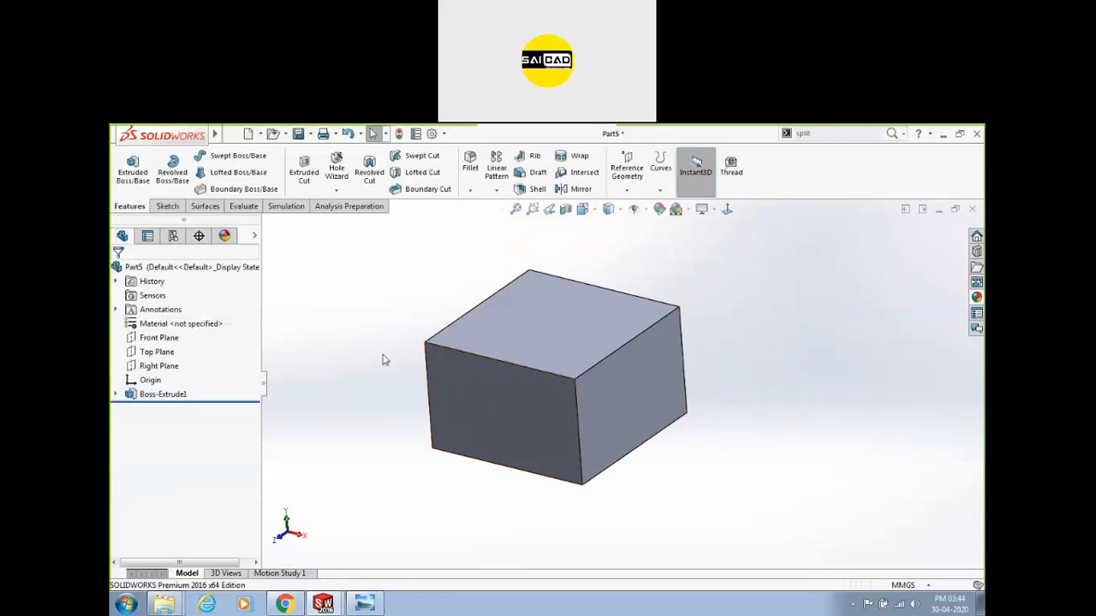
# With Instant3D on, drag the block's top face up and stretch its right face.
pyautogui.click(694, 176)
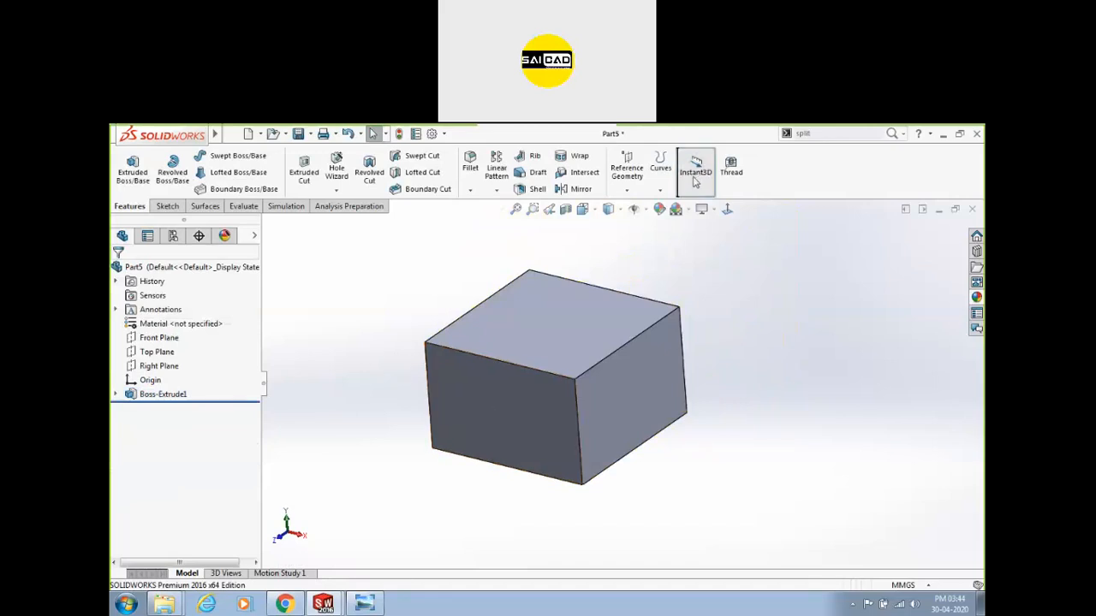
pyautogui.click(579, 298)
pyautogui.scroll(1, 478, 480)
pyautogui.moveTo(575, 297)
pyautogui.mouseDown()
pyautogui.moveTo(579, 224)
pyautogui.moveTo(577, 277)
pyautogui.mouseUp()
pyautogui.moveTo(600, 430); pyautogui.dragTo(607, 434)
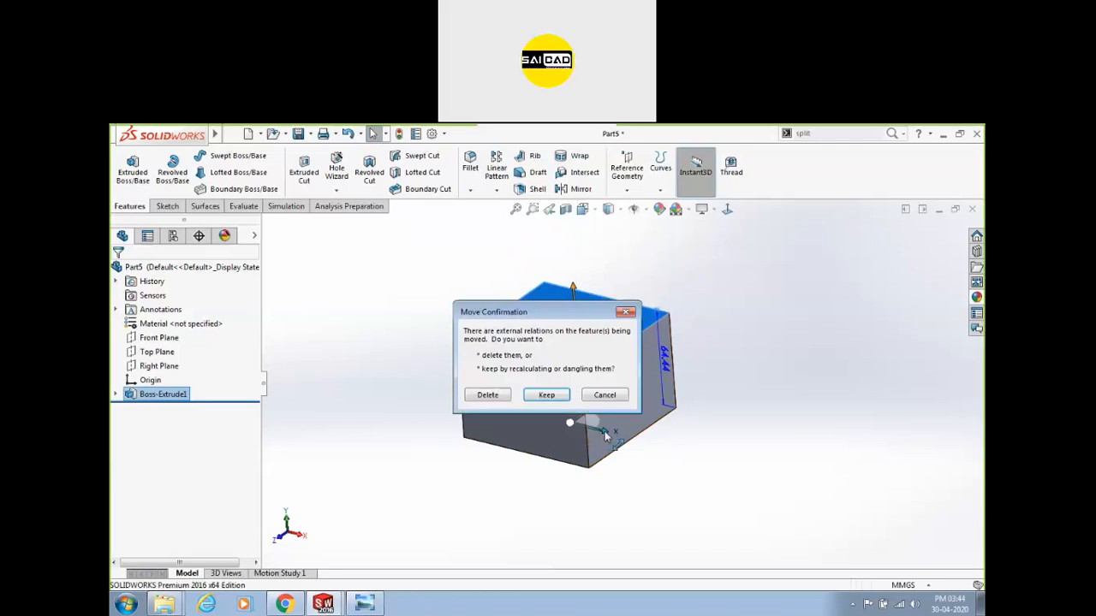
pyautogui.click(618, 400)
pyautogui.click(638, 400)
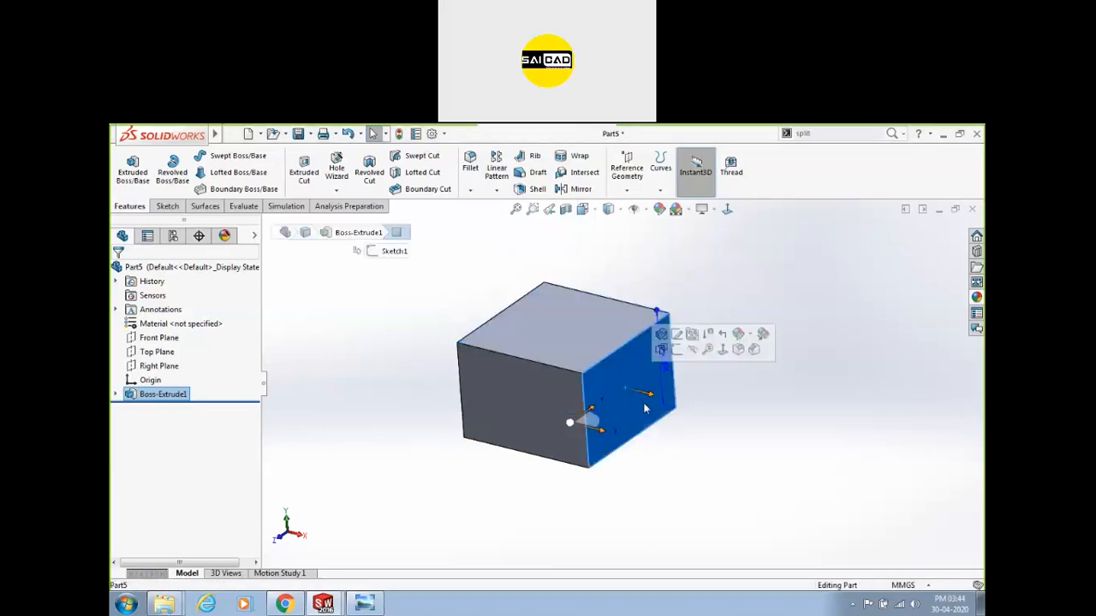
pyautogui.moveTo(763, 410); pyautogui.dragTo(642, 391)
pyautogui.click(386, 374)
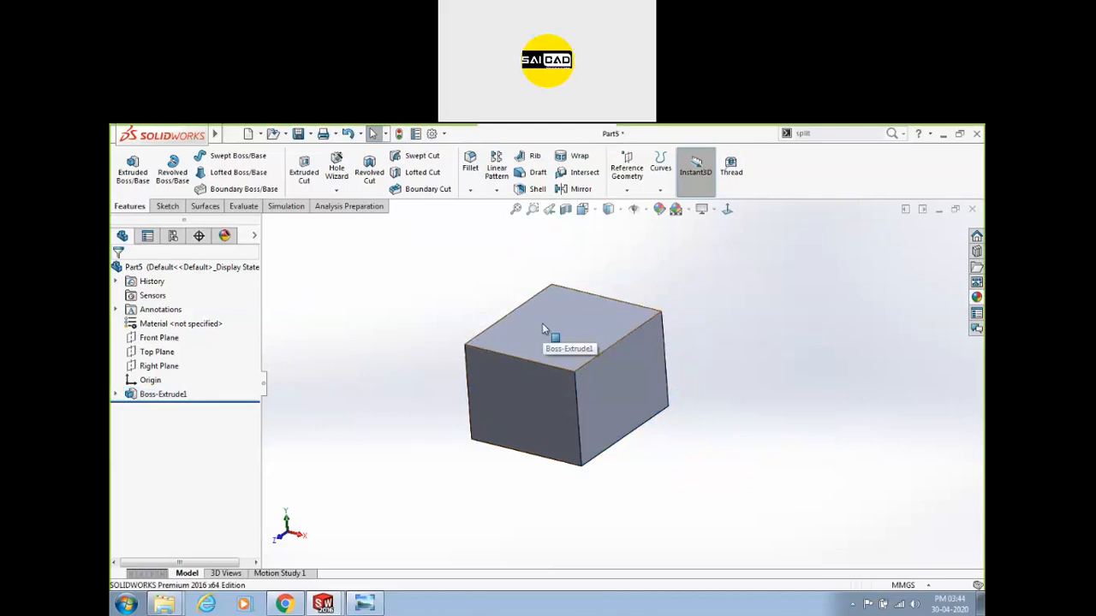
# Sketch a circle on the block's top face and cut a 40 mm deep hole.
pyautogui.click(557, 320)
pyautogui.click(167, 207)
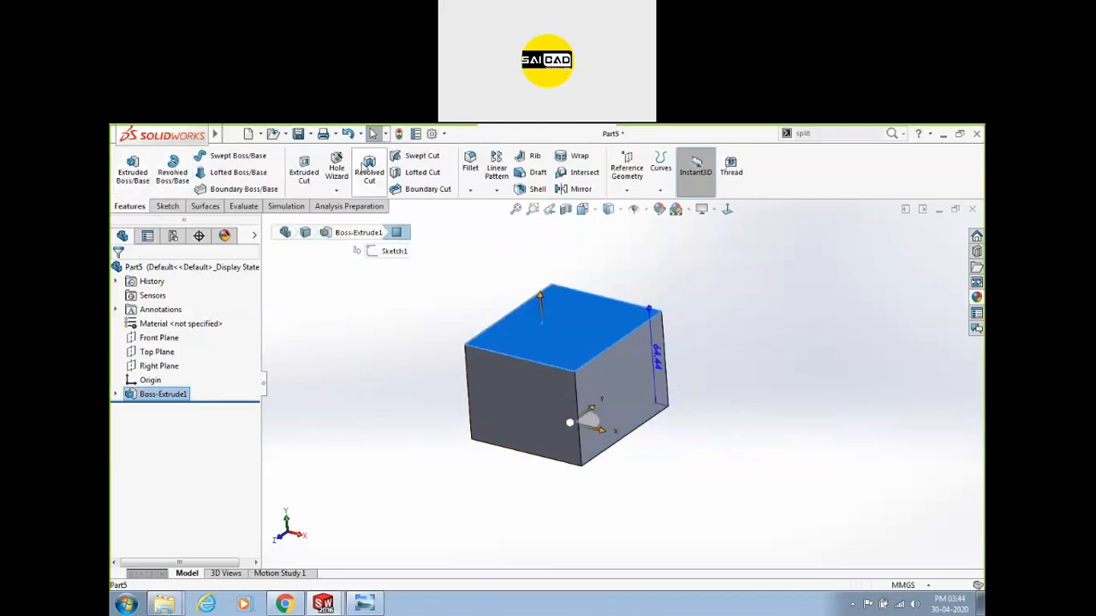
pyautogui.click(127, 167)
pyautogui.click(219, 156)
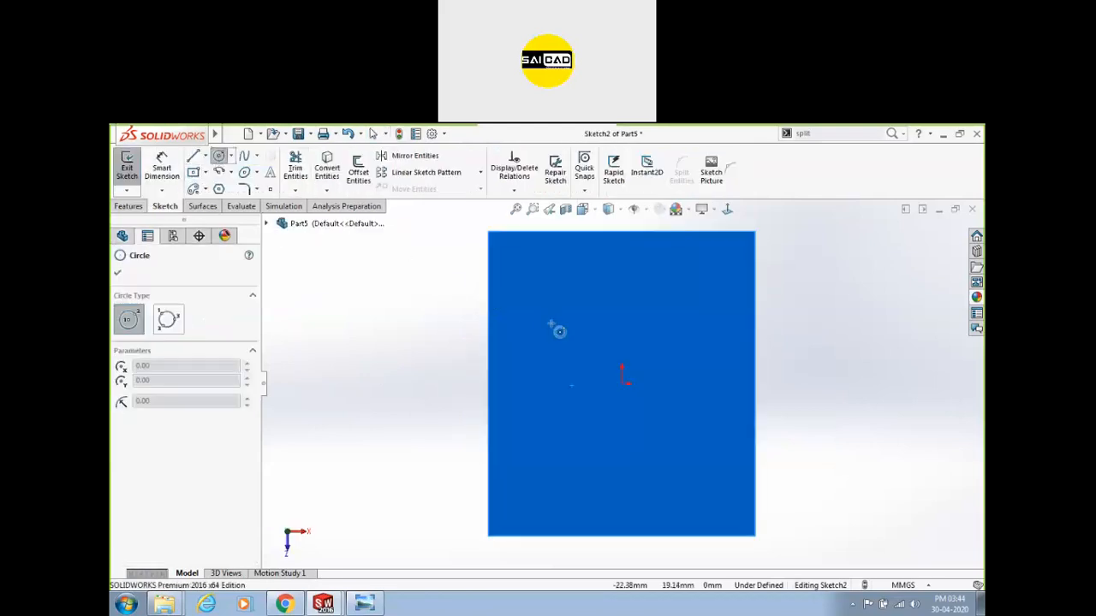
pyautogui.click(582, 338)
pyautogui.click(126, 167)
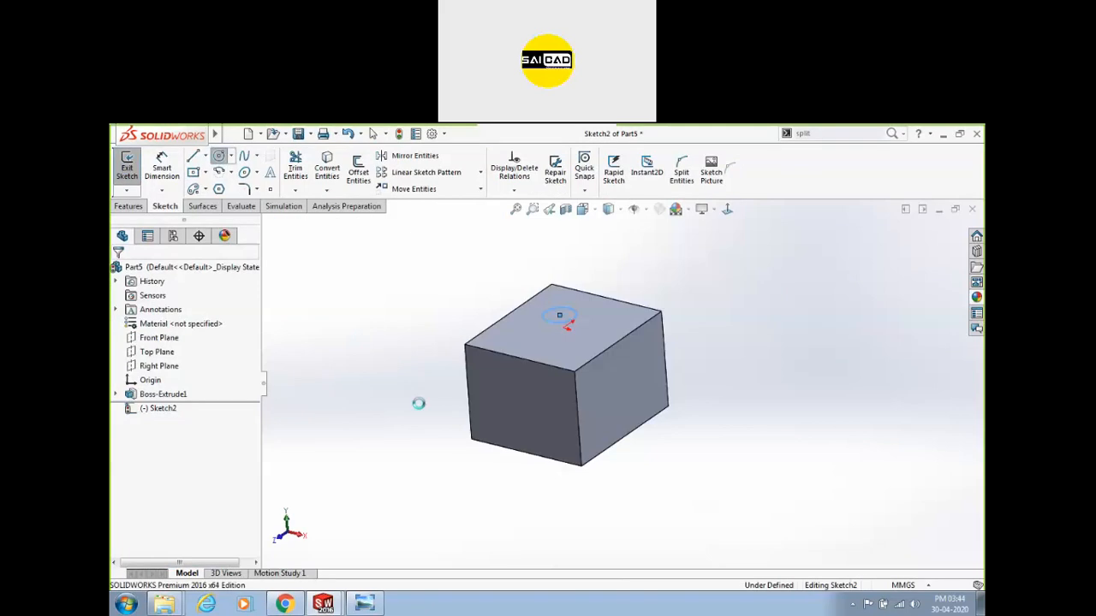
pyautogui.moveTo(566, 415); pyautogui.dragTo(564, 384)
pyautogui.moveTo(154, 144)
pyautogui.click(117, 272)
# Drag the top face up to make the block taller and extend the hole through it.
pyautogui.moveTo(318, 380); pyautogui.dragTo(333, 464, button='middle')
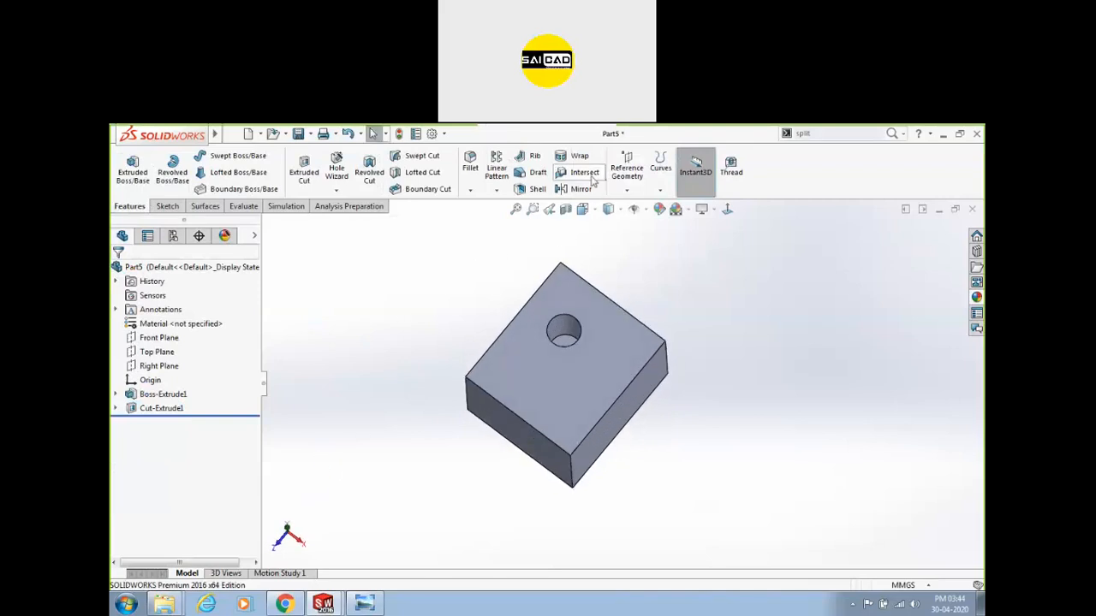
pyautogui.click(548, 372)
pyautogui.scroll(-2, 536, 374)
pyautogui.moveTo(544, 368); pyautogui.dragTo(587, 353, button='middle')
pyautogui.moveTo(647, 317); pyautogui.dragTo(534, 544)
pyautogui.click(615, 291)
pyautogui.moveTo(458, 489); pyautogui.dragTo(531, 338, button='middle')
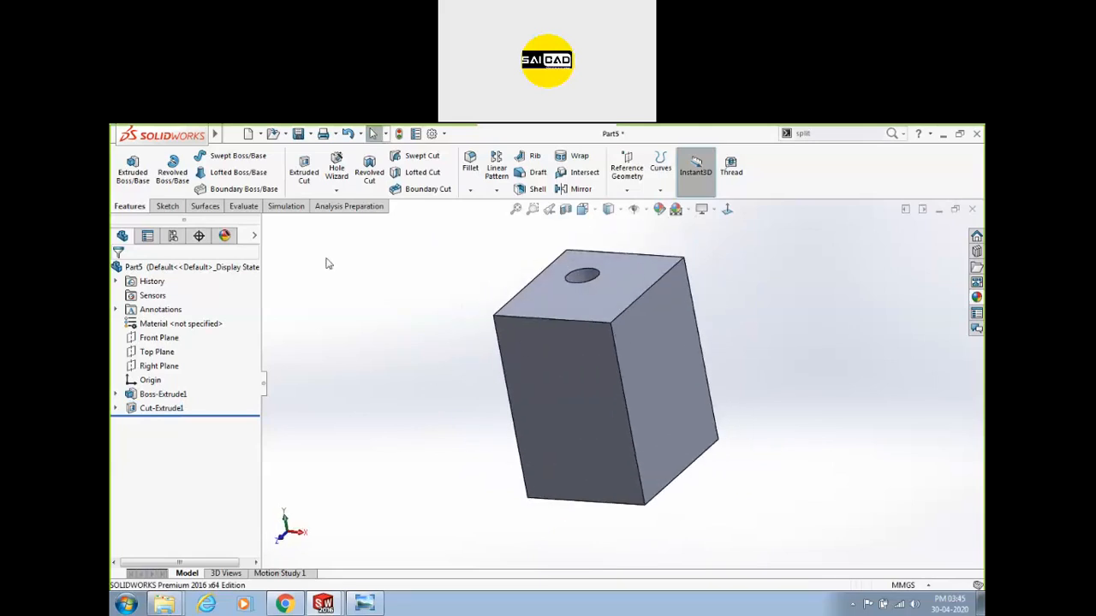
# Start a sketch on the block's right face, then exit it without drawing anything.
pyautogui.click(166, 207)
pyautogui.click(656, 356)
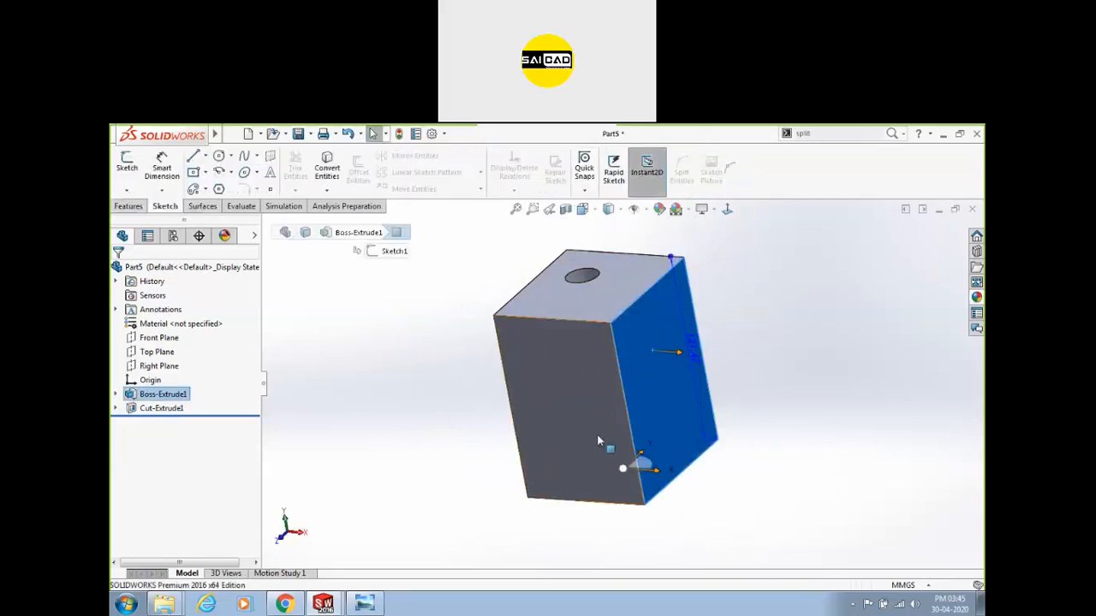
pyautogui.click(218, 155)
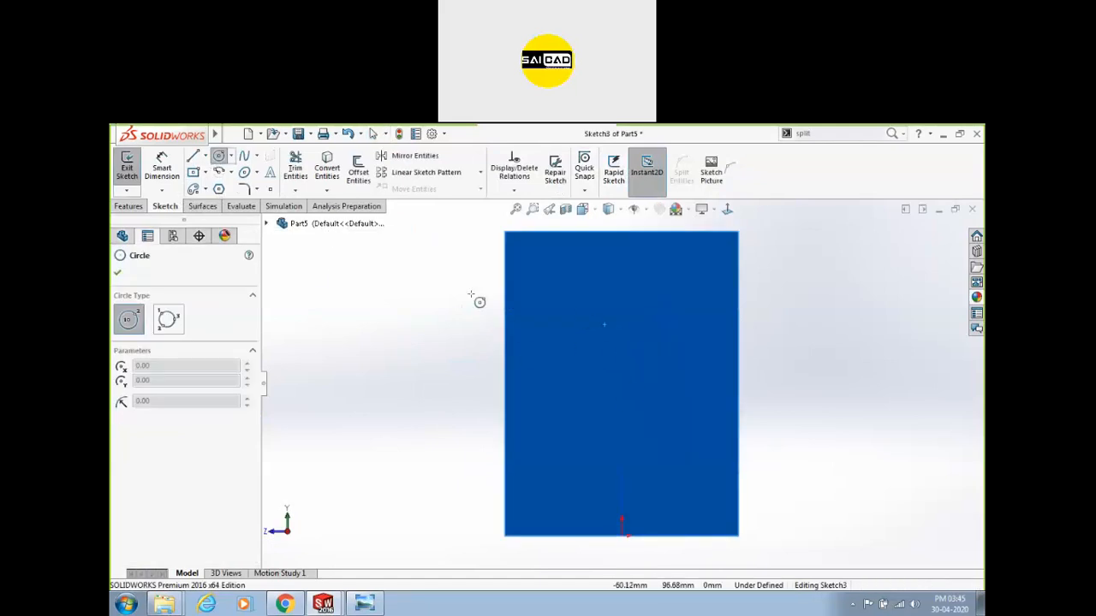
pyautogui.click(125, 167)
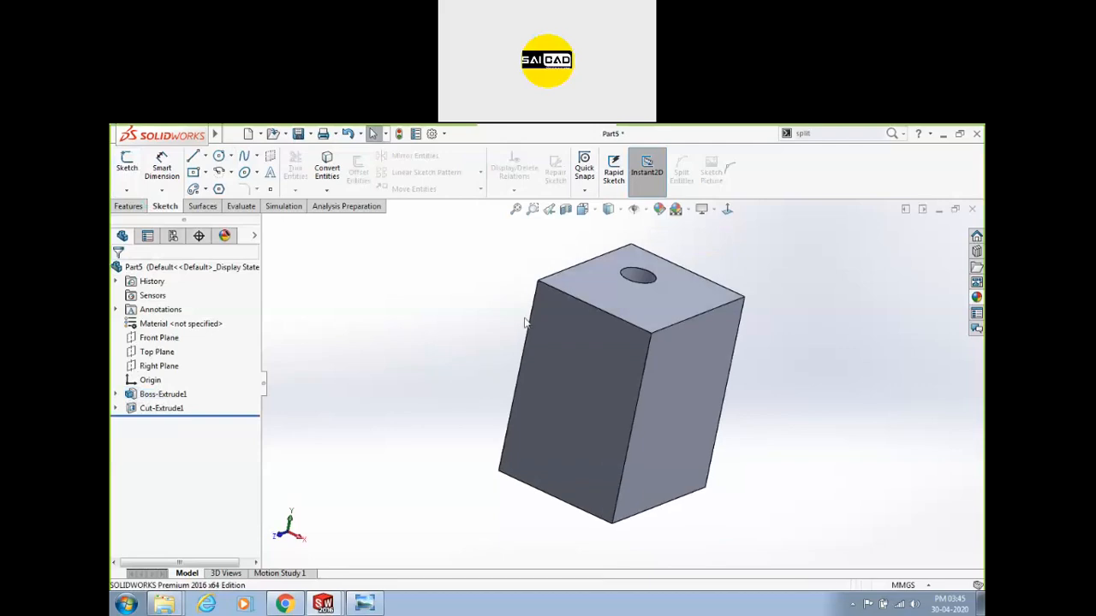
# With Rapid Sketch on, draw a small centre rectangle on the front face as Sketch4.
pyautogui.click(613, 171)
pyautogui.click(589, 359)
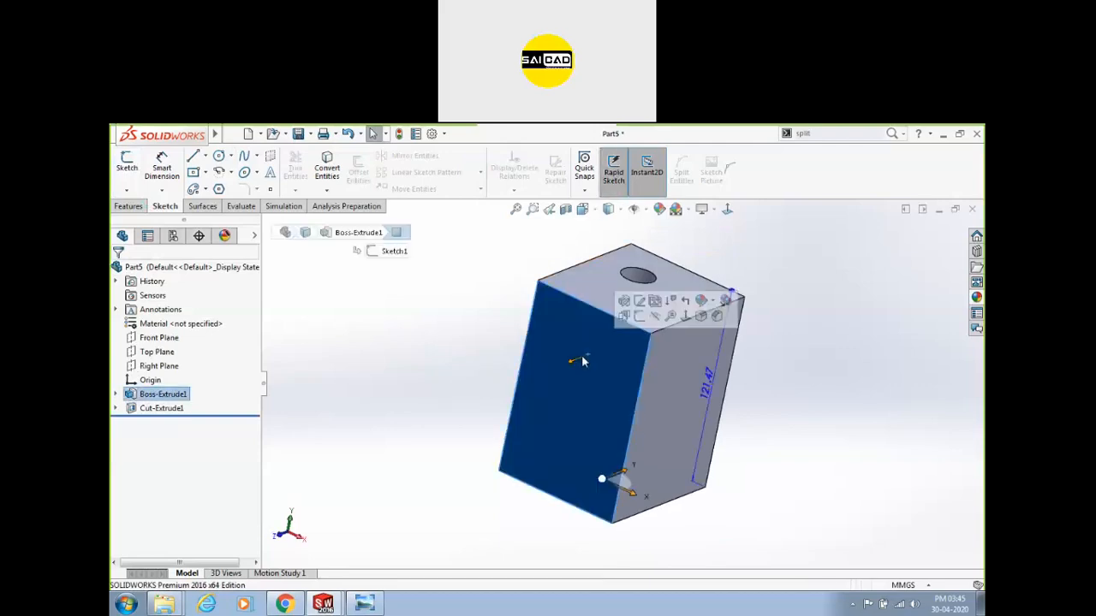
pyautogui.click(193, 171)
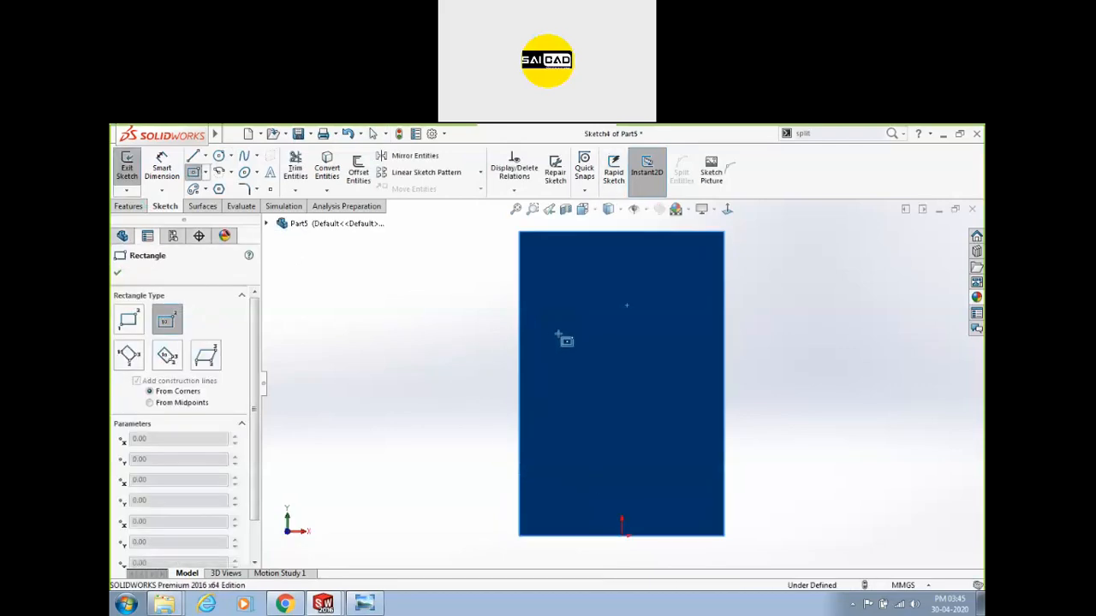
pyautogui.click(554, 317)
pyautogui.click(595, 343)
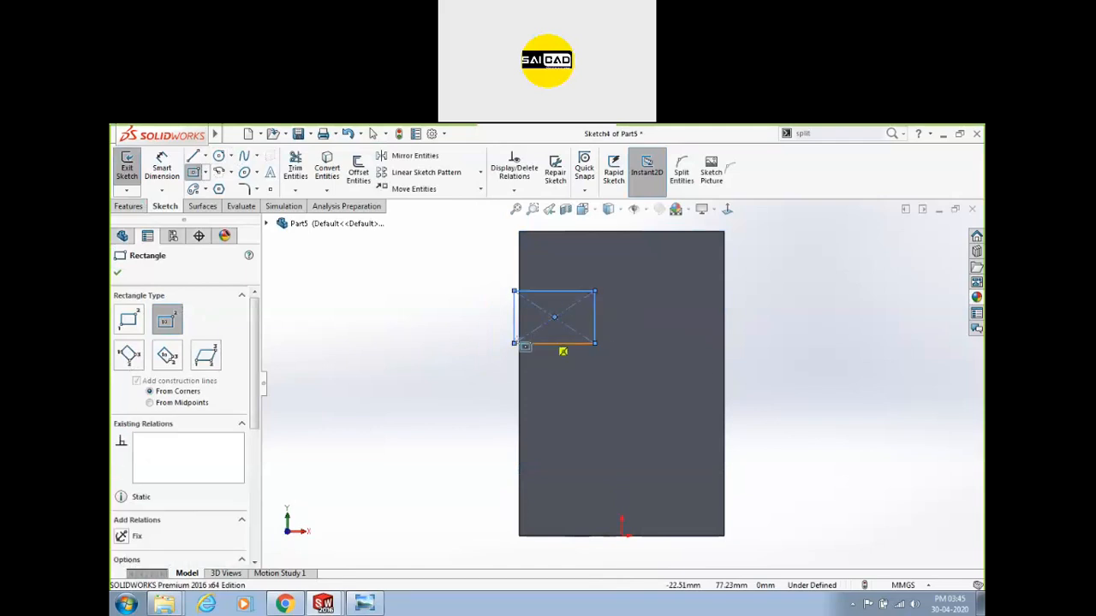
pyautogui.moveTo(394, 308); pyautogui.dragTo(356, 305, button='middle')
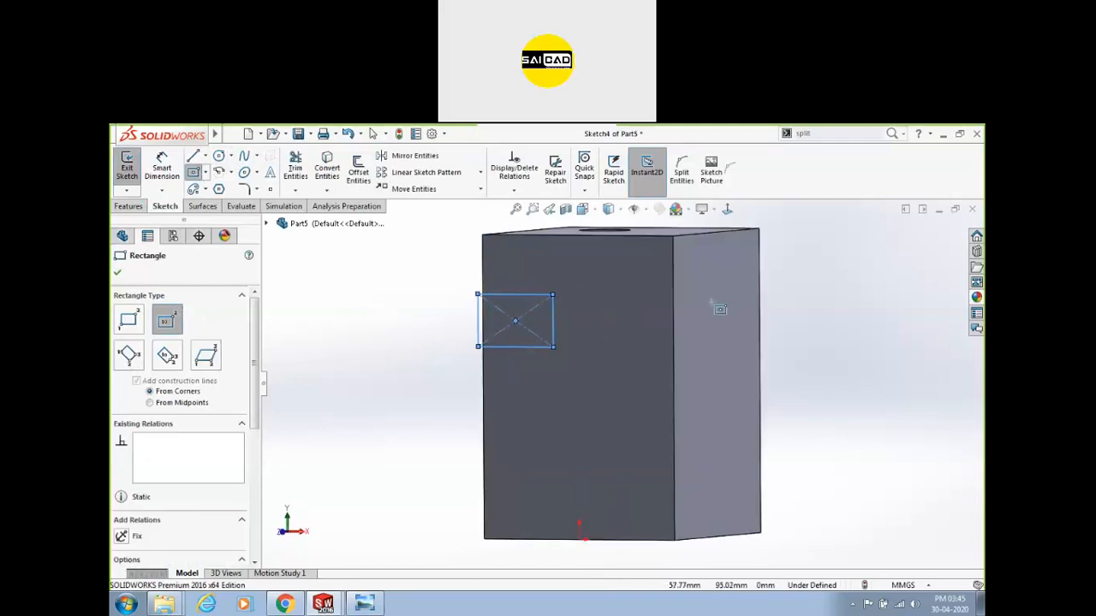
pyautogui.click(126, 167)
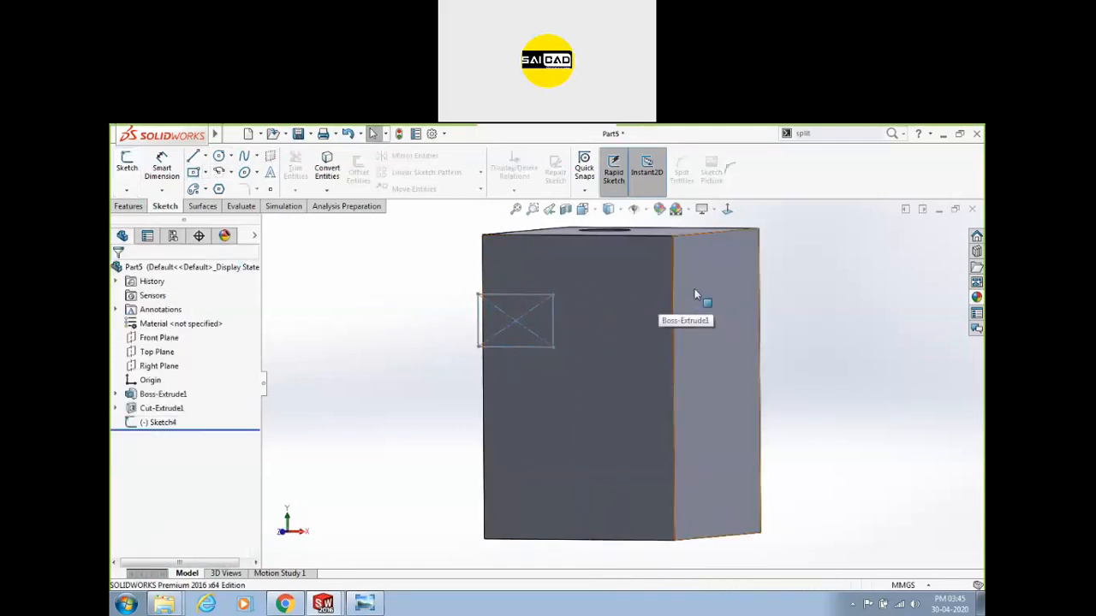
# Turn off Rapid Sketch and Instant3D, then start a new 3D sketch.
pyautogui.click(623, 180)
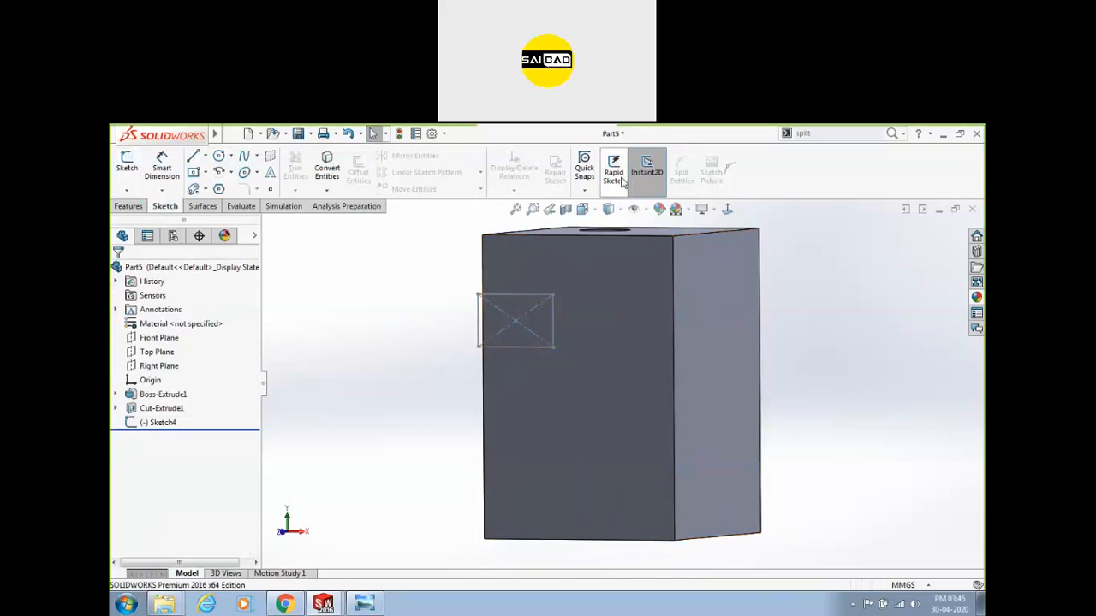
pyautogui.click(656, 182)
pyautogui.click(498, 308)
pyautogui.click(446, 338)
pyautogui.moveTo(467, 340)
pyautogui.mouseDown(button='middle')
pyautogui.moveTo(582, 384)
pyautogui.moveTo(569, 289)
pyautogui.mouseUp(button='middle')
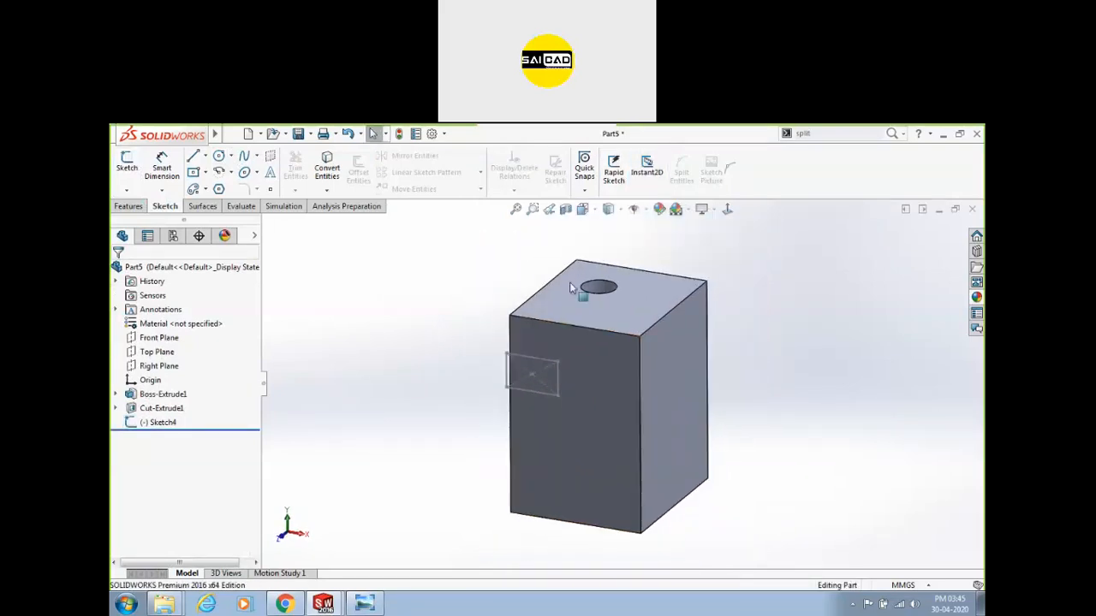
pyautogui.click(127, 190)
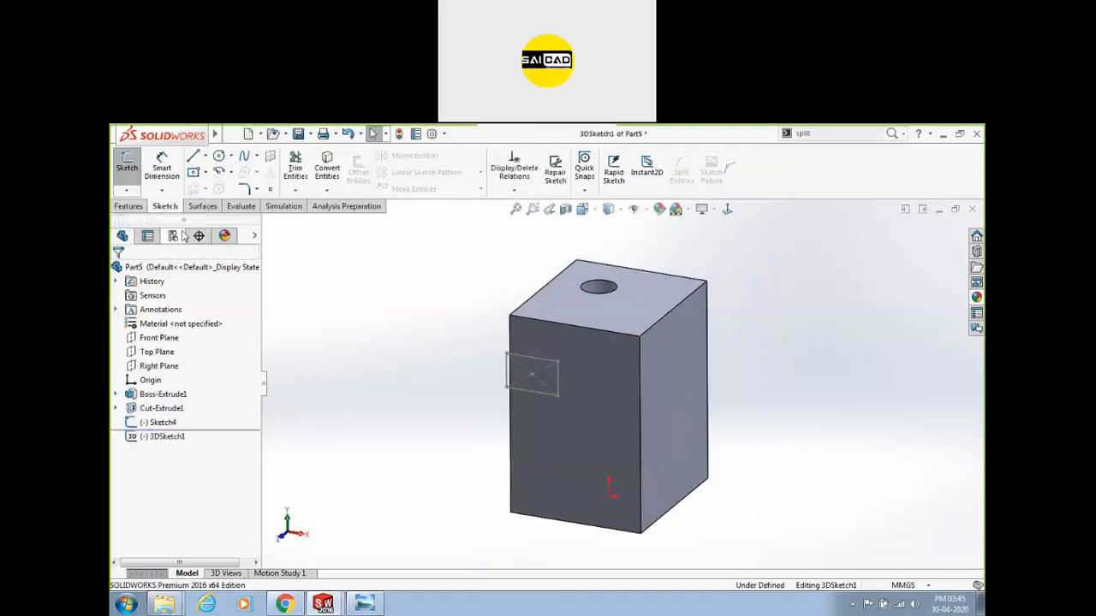
# Draw connected 3D lines rising from the block's top-front corner.
pyautogui.click(194, 158)
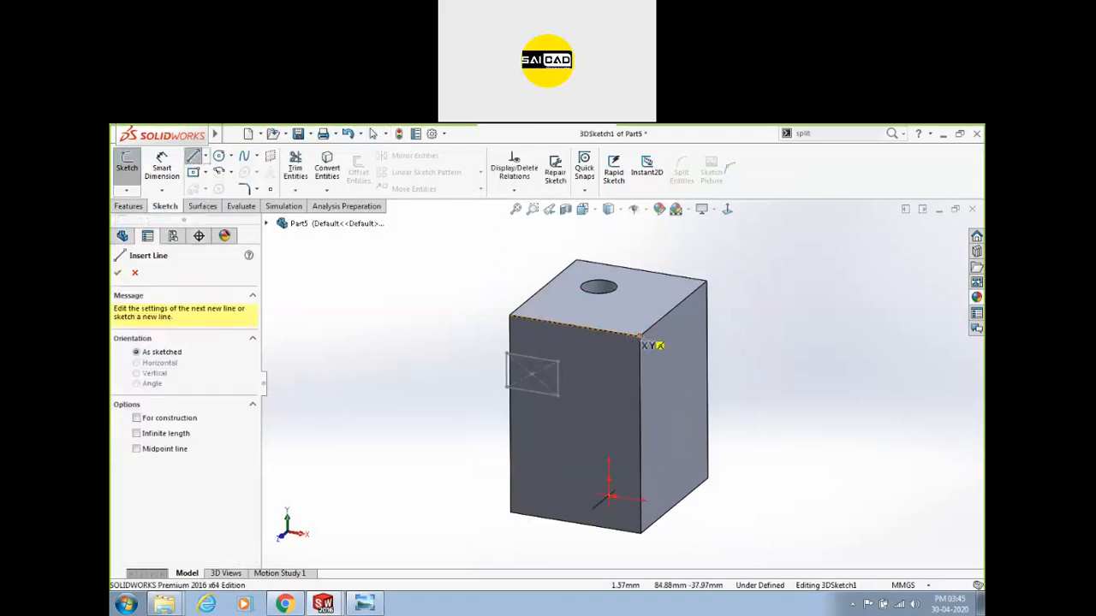
pyautogui.click(638, 338)
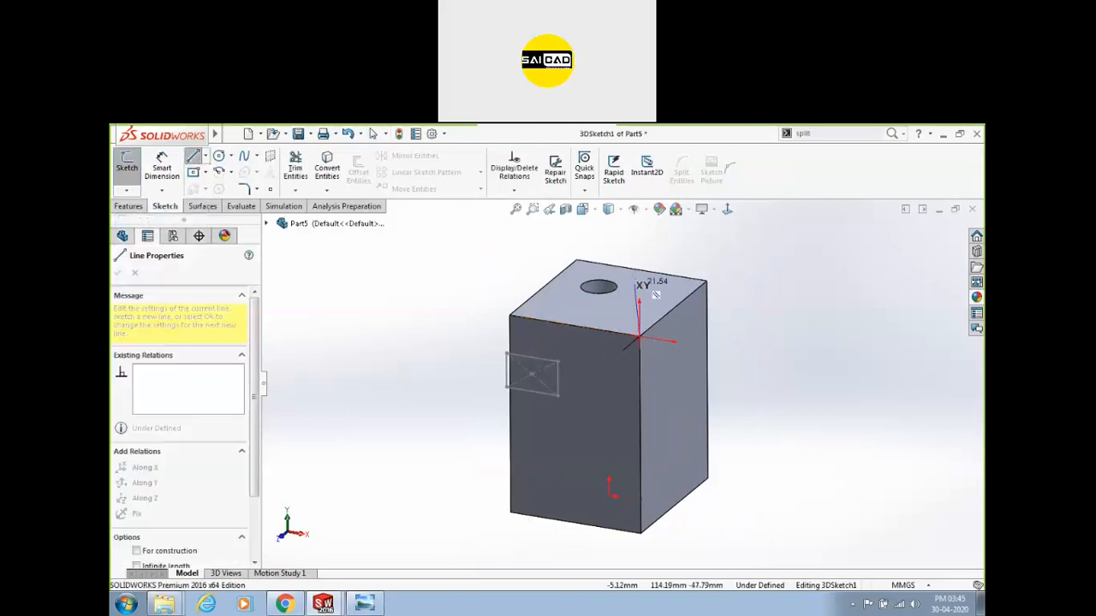
pyautogui.click(638, 241)
pyautogui.moveTo(665, 305)
pyautogui.mouseDown(button='middle')
pyautogui.moveTo(654, 272)
pyautogui.moveTo(590, 269)
pyautogui.moveTo(557, 286)
pyautogui.mouseUp(button='middle')
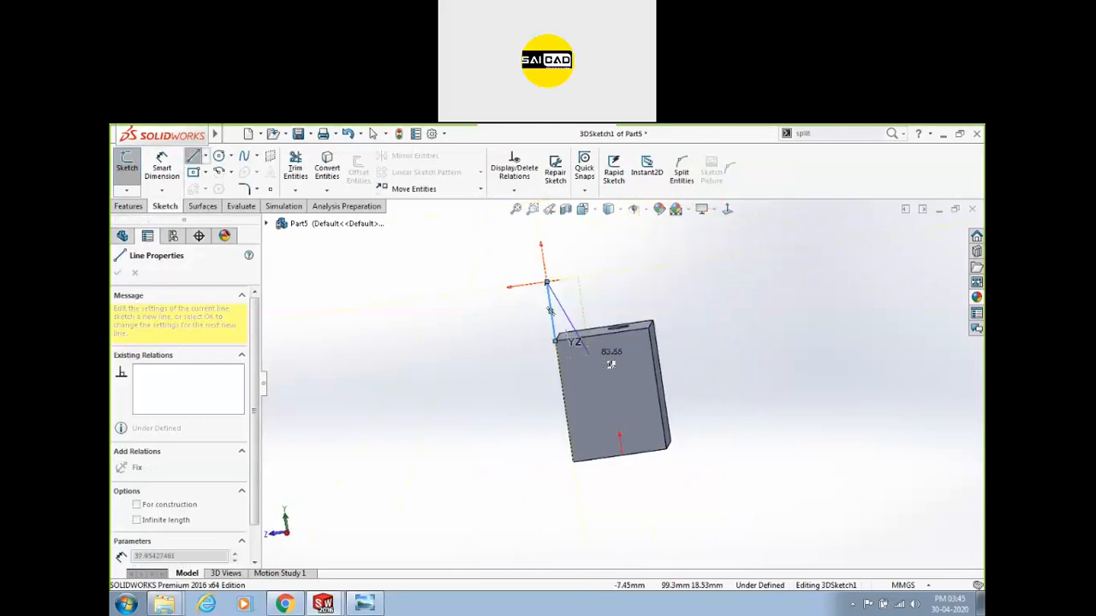
pyautogui.moveTo(677, 274)
pyautogui.mouseDown(button='middle')
pyautogui.moveTo(740, 312)
pyautogui.moveTo(745, 296)
pyautogui.mouseUp(button='middle')
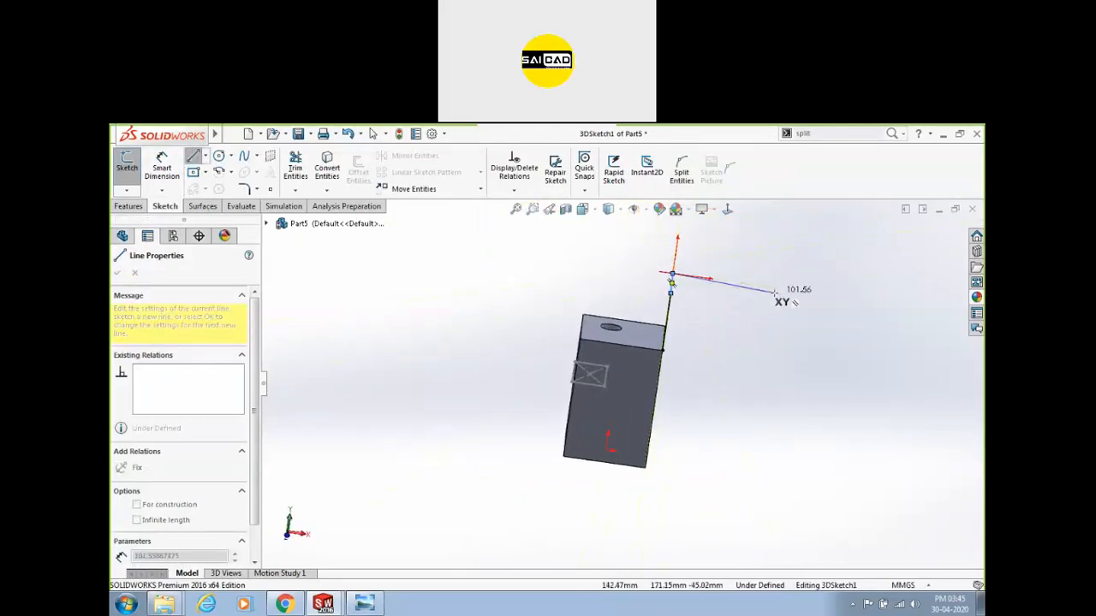
pyautogui.moveTo(775, 257); pyautogui.dragTo(756, 243, button='middle')
pyautogui.click(754, 274)
pyautogui.click(758, 359)
pyautogui.moveTo(776, 334)
pyautogui.mouseDown(button='middle')
pyautogui.moveTo(737, 346)
pyautogui.moveTo(778, 333)
pyautogui.moveTo(728, 328)
pyautogui.moveTo(733, 282)
pyautogui.moveTo(797, 276)
pyautogui.moveTo(717, 261)
pyautogui.moveTo(688, 212)
pyautogui.moveTo(705, 306)
pyautogui.mouseUp(button='middle')
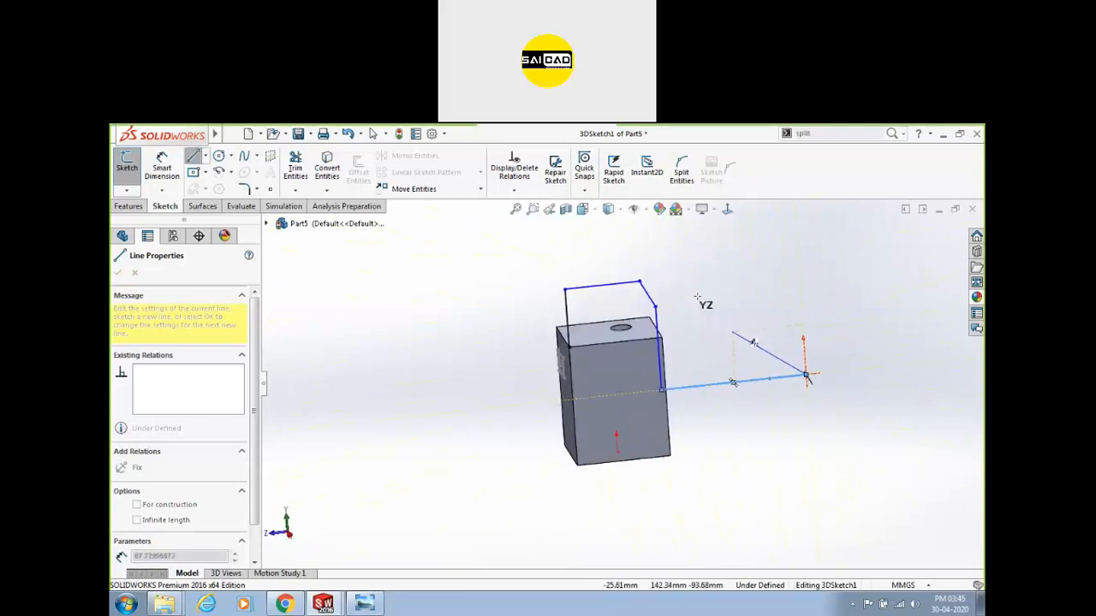
# Add a 3D line linking the box corner to its top corner.
pyautogui.click(653, 306)
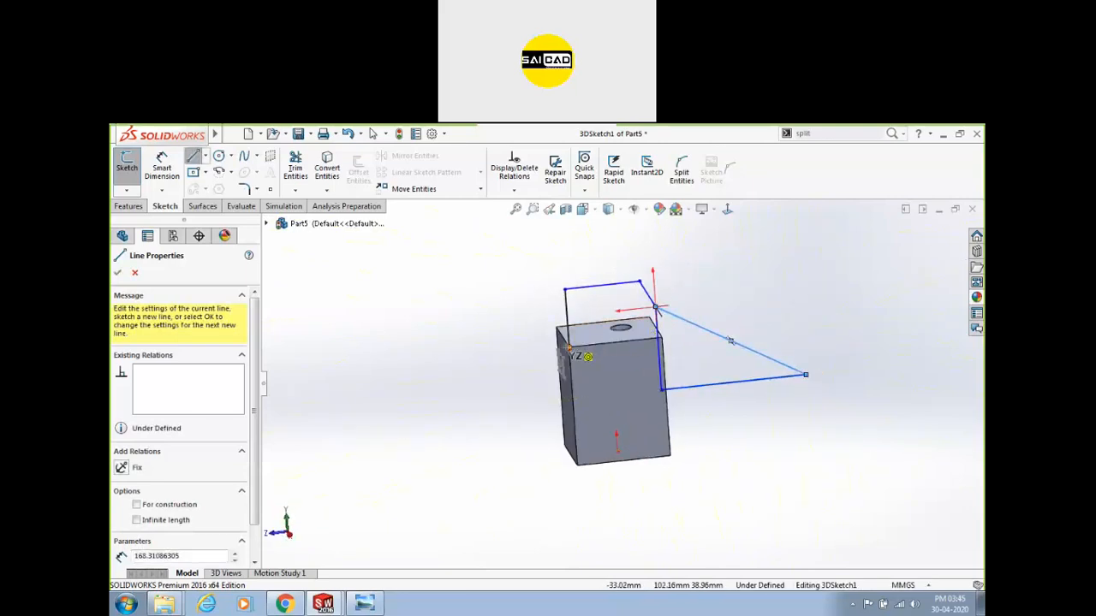
pyautogui.click(587, 355)
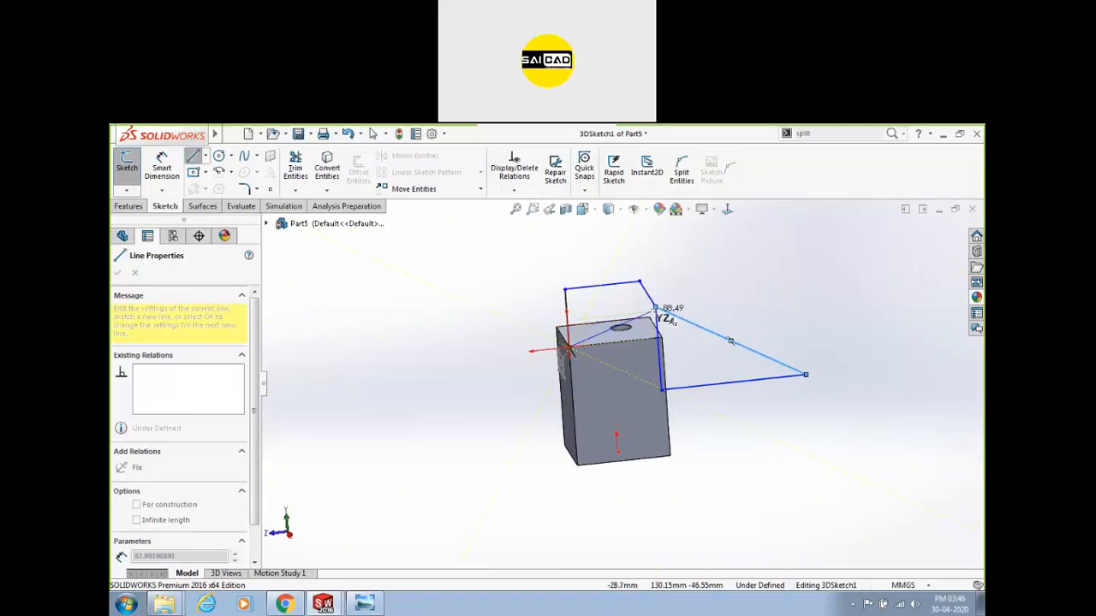
pyautogui.click(655, 307)
pyautogui.rightClick(726, 274)
pyautogui.click(737, 285)
# Select and inspect the sketch lines Line4, Line5 and Line6.
pyautogui.moveTo(734, 296)
pyautogui.mouseDown(button='middle')
pyautogui.moveTo(636, 283)
pyautogui.moveTo(625, 315)
pyautogui.mouseUp(button='middle')
pyautogui.click(528, 282)
pyautogui.moveTo(583, 271); pyautogui.dragTo(548, 285)
pyautogui.click(548, 287)
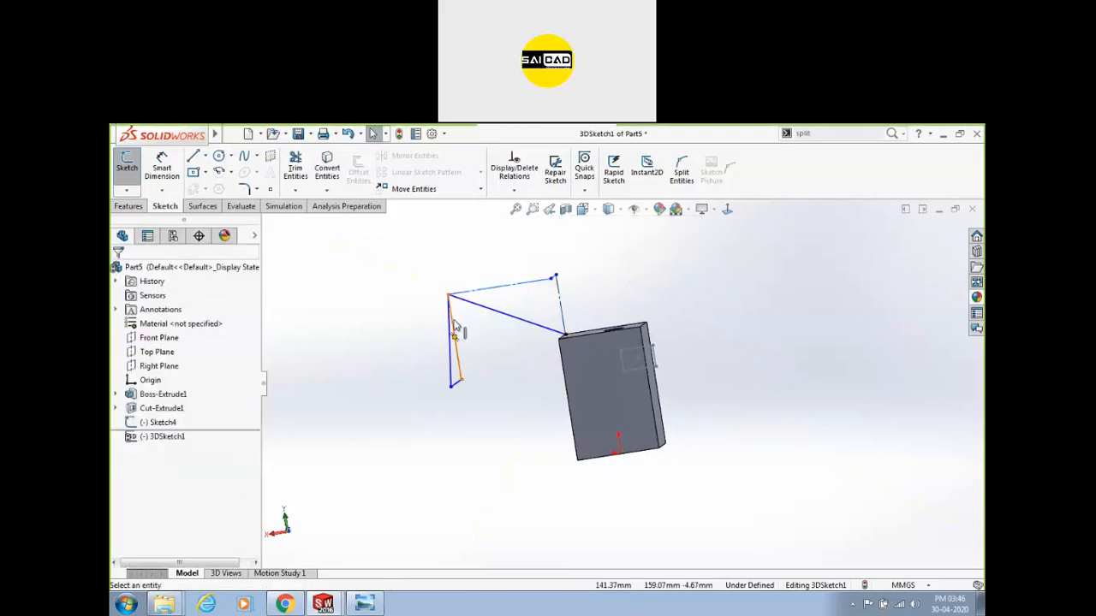
pyautogui.moveTo(451, 352); pyautogui.dragTo(425, 406)
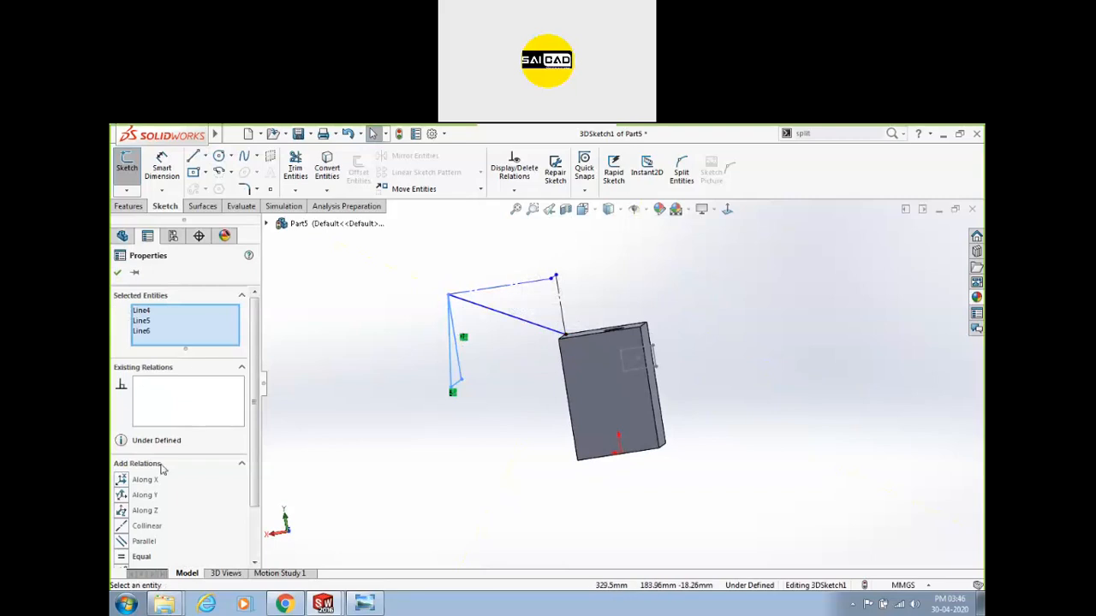
pyautogui.scroll(-3, 237, 442)
pyautogui.click(370, 439)
pyautogui.moveTo(370, 440)
pyautogui.mouseDown(button='middle')
pyautogui.moveTo(421, 437)
pyautogui.moveTo(384, 445)
pyautogui.moveTo(398, 441)
pyautogui.mouseUp(button='middle')
# Draw a spline through the line endpoints ending at the block corner.
pyautogui.click(245, 159)
pyautogui.click(491, 419)
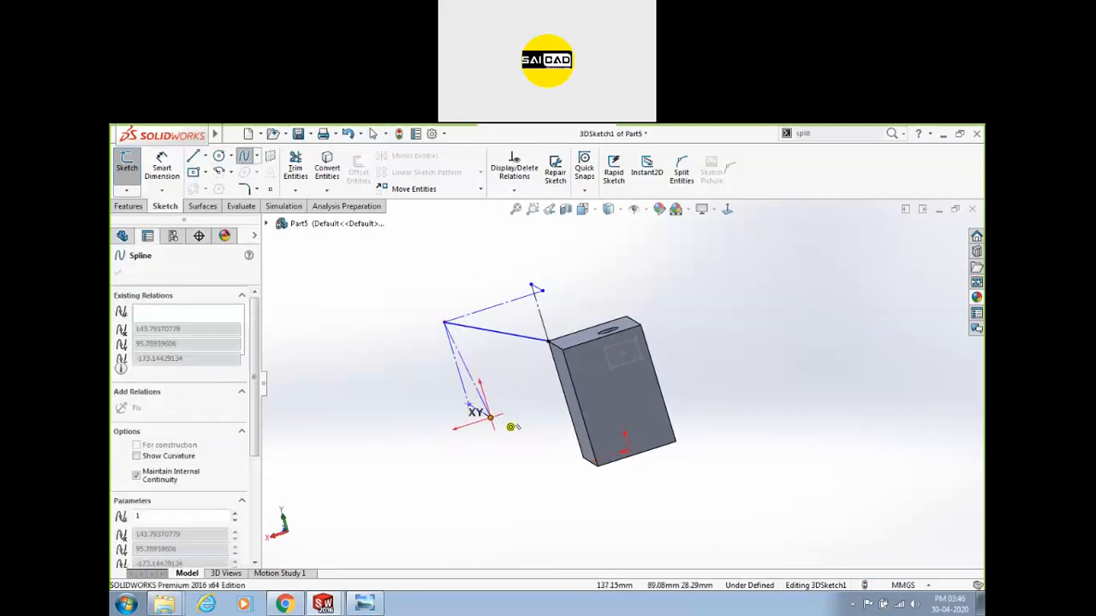
pyautogui.click(445, 321)
pyautogui.click(533, 286)
pyautogui.click(548, 341)
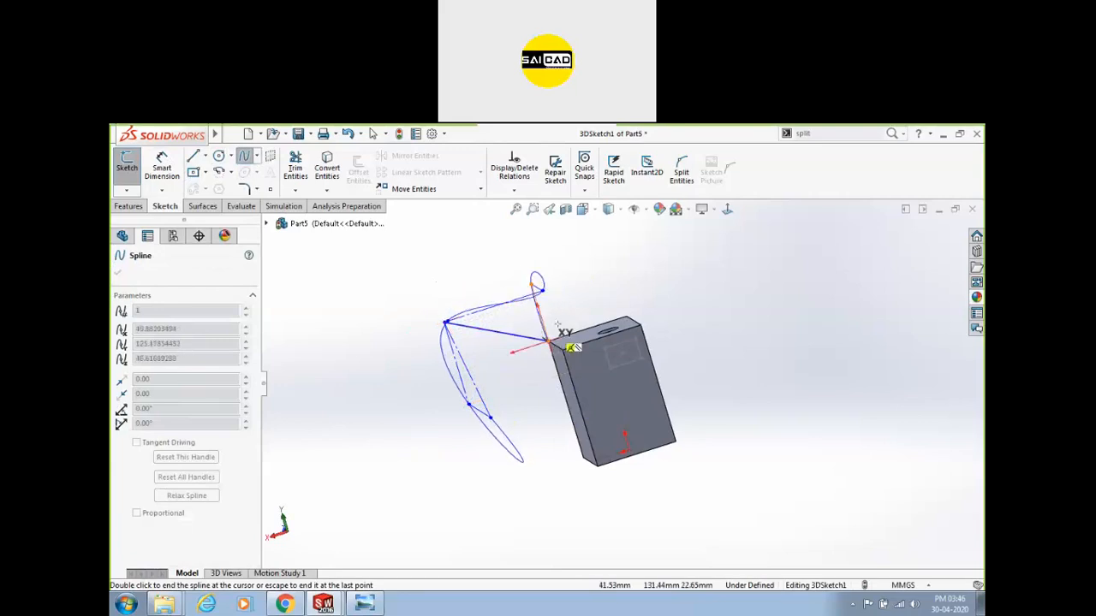
pyautogui.rightClick(613, 255)
pyautogui.click(623, 260)
# Make the line from the block corner to the spline construction geometry.
pyautogui.moveTo(528, 269)
pyautogui.mouseDown(button='middle')
pyautogui.moveTo(552, 272)
pyautogui.moveTo(590, 244)
pyautogui.moveTo(573, 276)
pyautogui.mouseUp(button='middle')
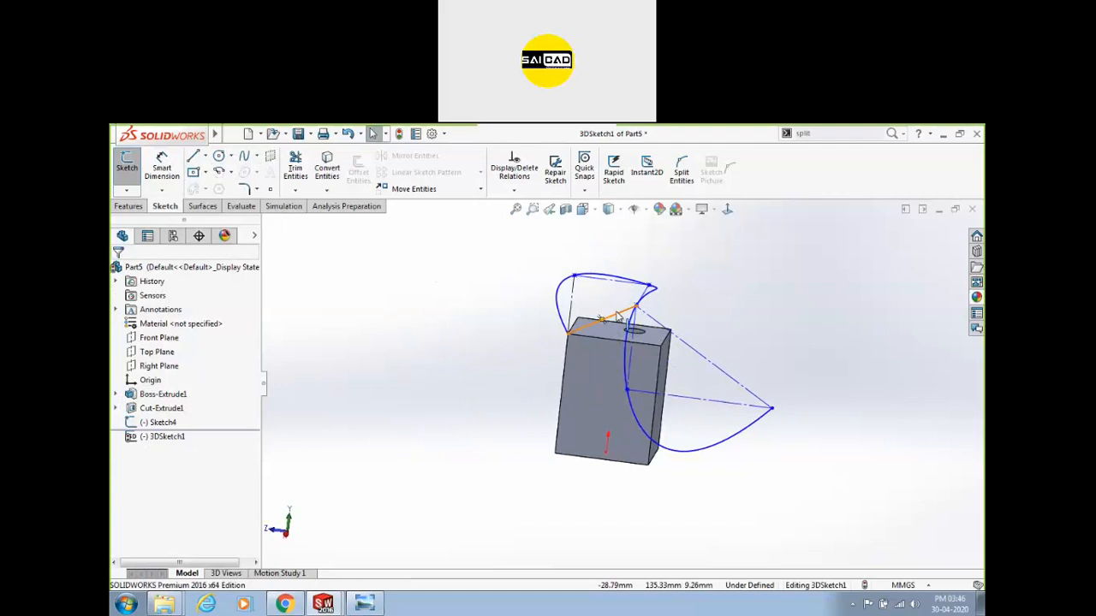
pyautogui.click(601, 323)
pyautogui.click(671, 279)
pyautogui.moveTo(677, 282); pyautogui.dragTo(440, 289, button='middle')
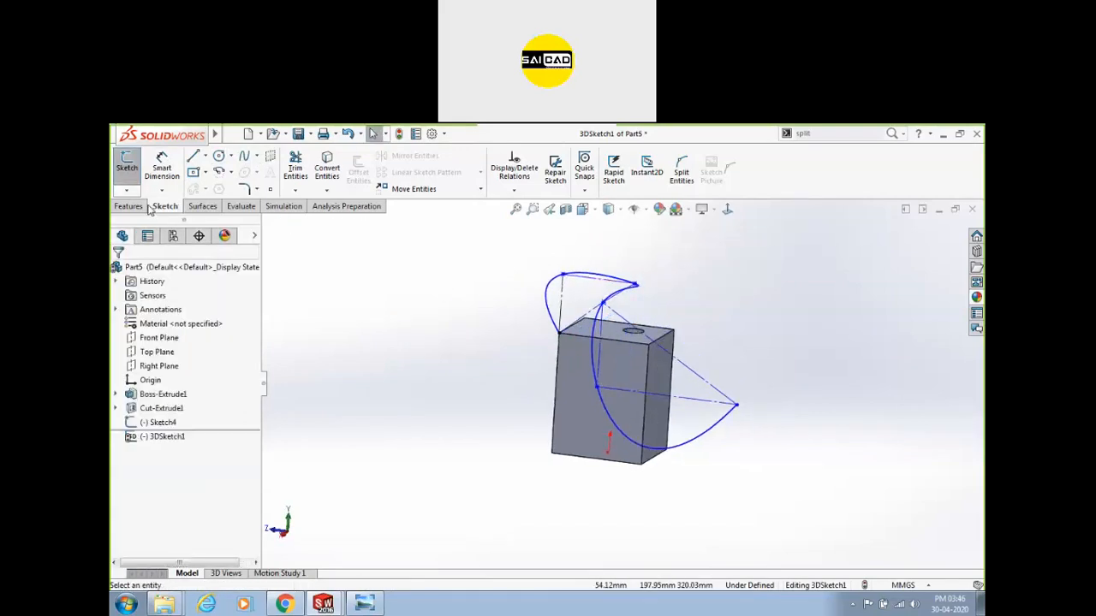
# Exit the 3D sketch and sweep a 10 mm circular profile along 3DSketch1.
pyautogui.click(130, 184)
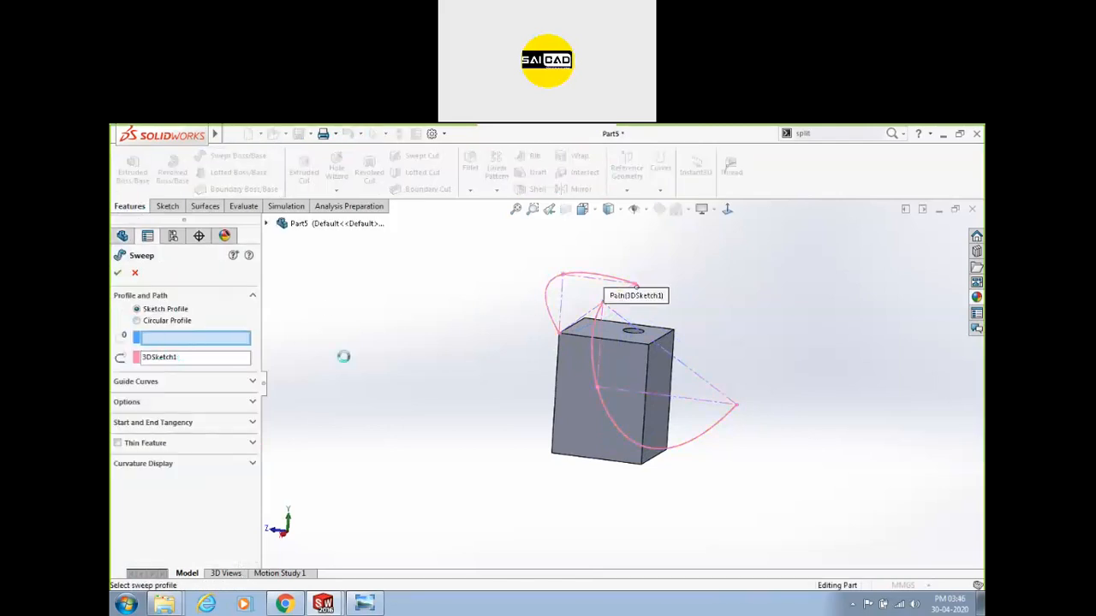
pyautogui.click(137, 320)
pyautogui.moveTo(419, 395); pyautogui.dragTo(391, 364, button='middle')
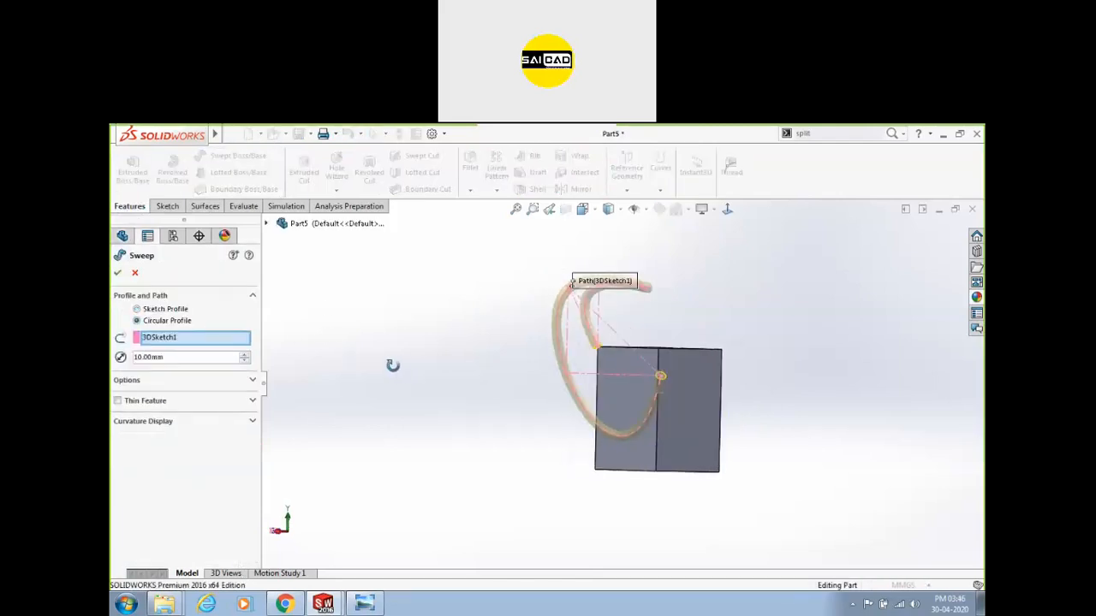
pyautogui.click(118, 273)
pyautogui.moveTo(467, 379); pyautogui.dragTo(514, 369, button='middle')
pyautogui.moveTo(594, 345)
pyautogui.mouseDown(button='middle')
pyautogui.moveTo(633, 357)
pyautogui.moveTo(575, 344)
pyautogui.mouseUp(button='middle')
pyautogui.moveTo(661, 341); pyautogui.dragTo(540, 374, button='middle')
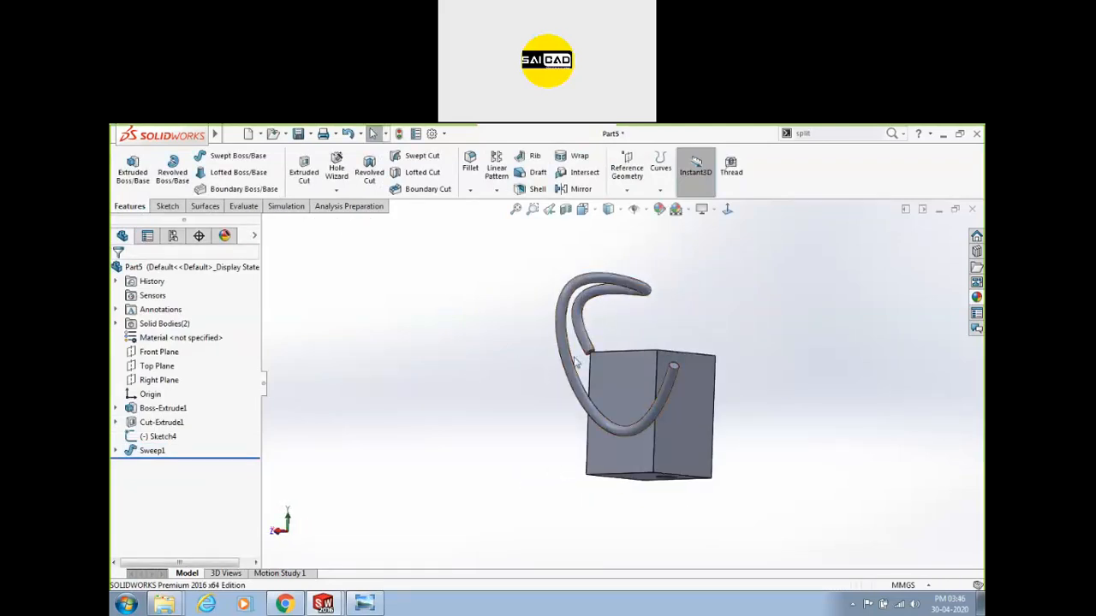
pyautogui.moveTo(735, 317); pyautogui.dragTo(685, 318, button='middle')
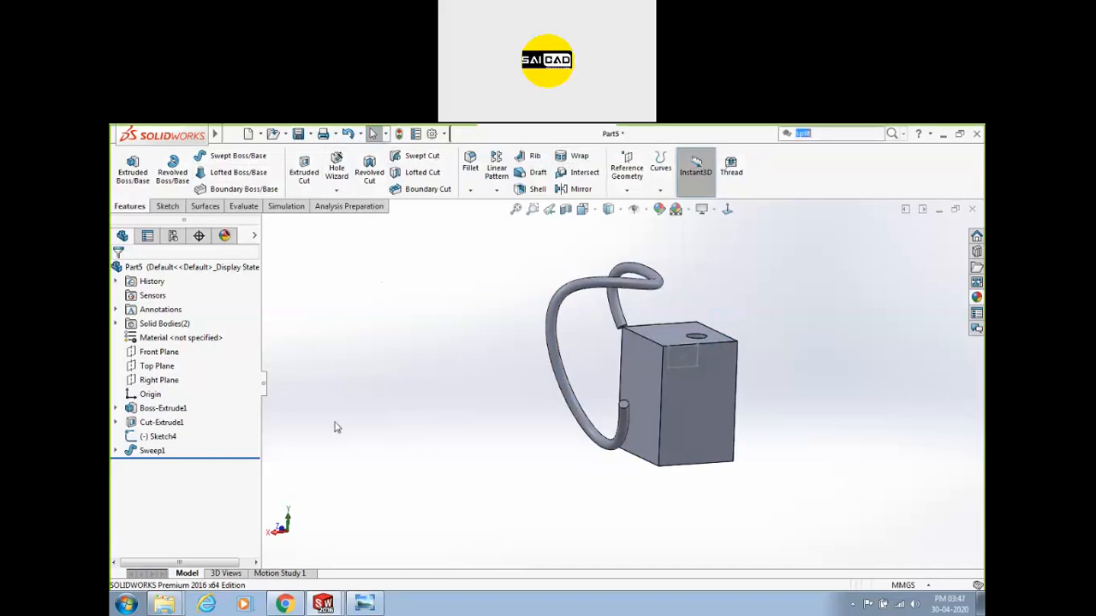
pyautogui.moveTo(215, 133)
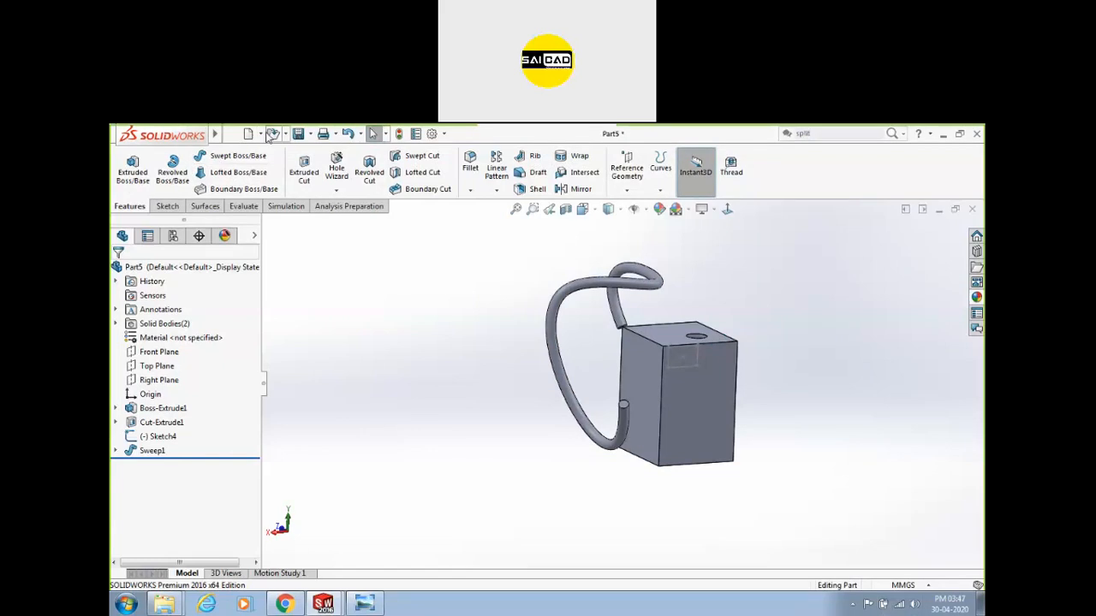
pyautogui.click(232, 134)
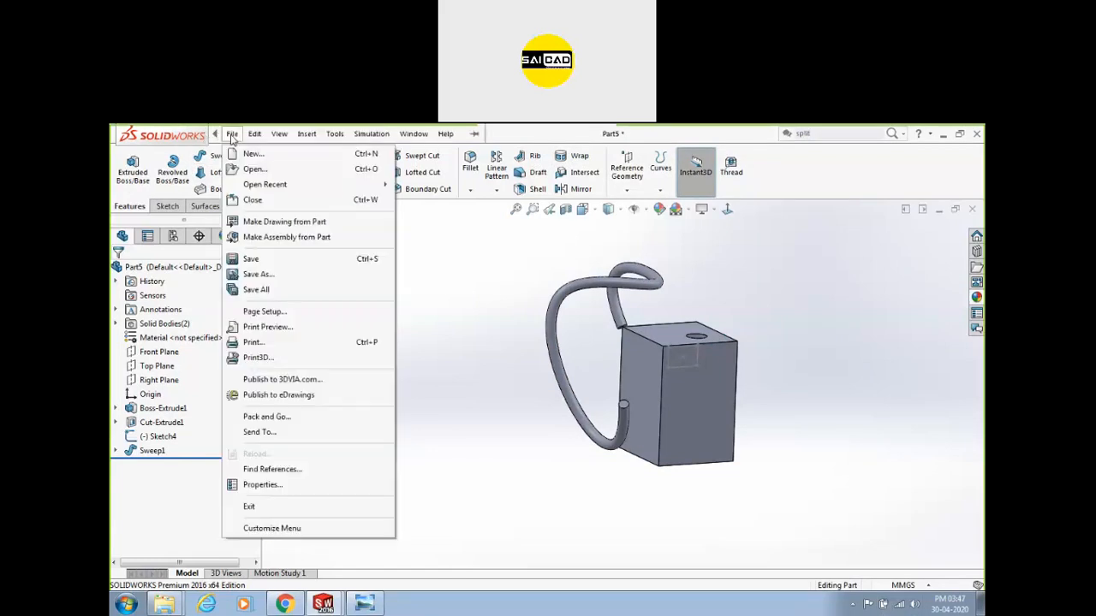
# Cancel the Open dialog and open 'assembly of housing expert' from File > Open Recent.
pyautogui.click(247, 173)
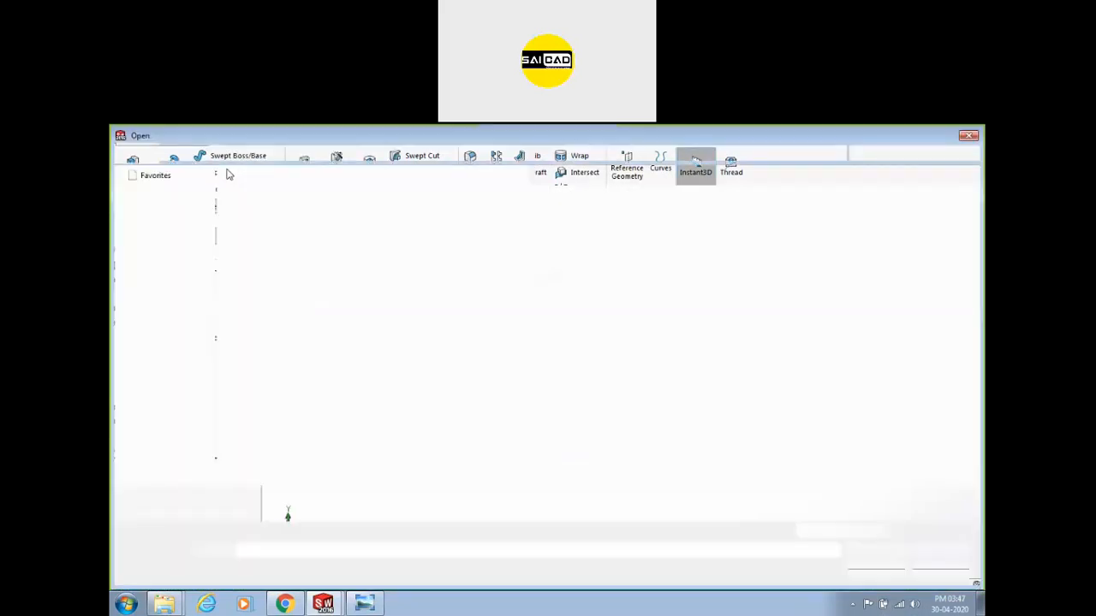
pyautogui.press('Escape')
pyautogui.click(231, 134)
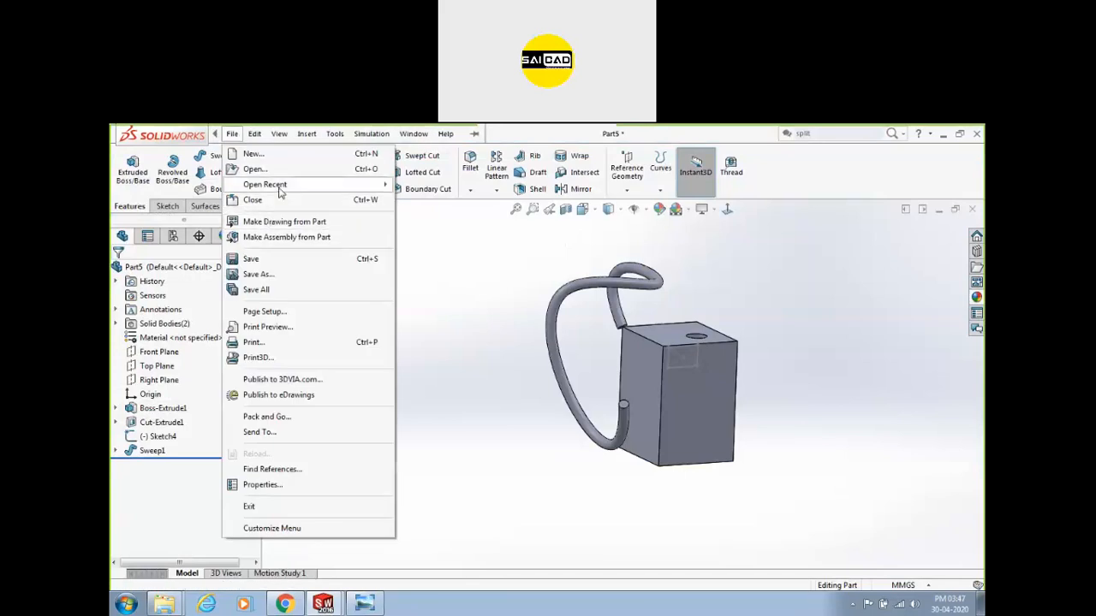
pyautogui.moveTo(283, 185)
pyautogui.moveTo(443, 264)
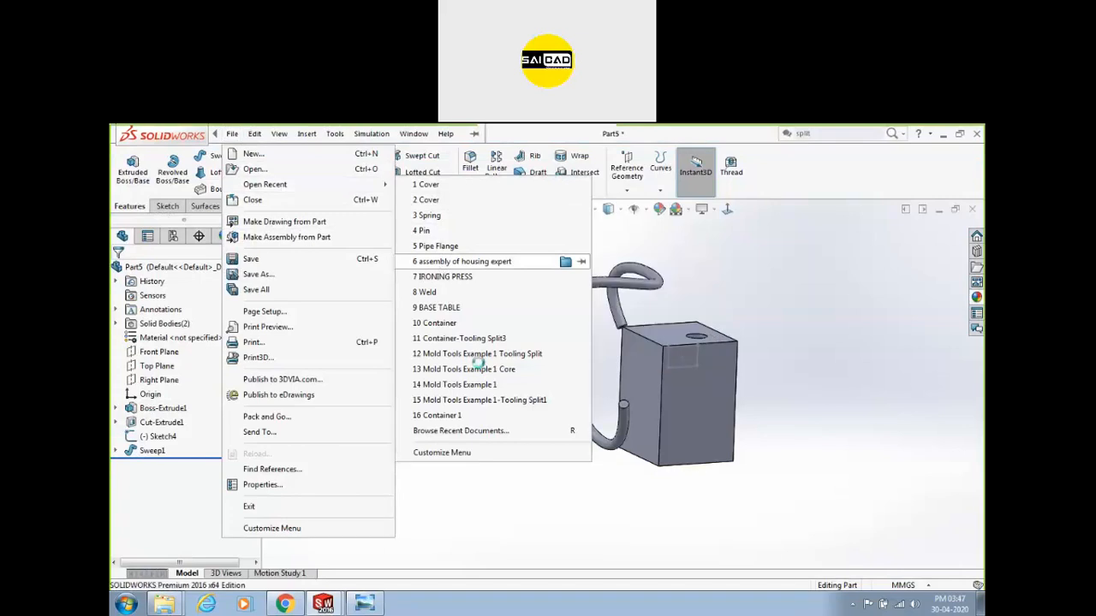
pyautogui.click(462, 261)
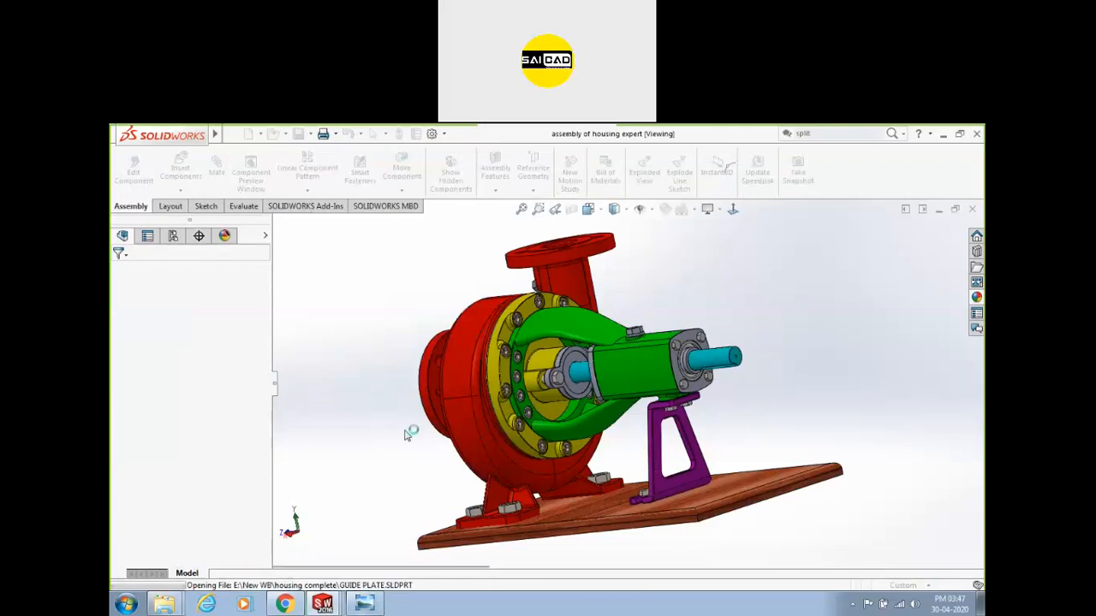
pyautogui.moveTo(404, 402); pyautogui.dragTo(497, 383, button='middle')
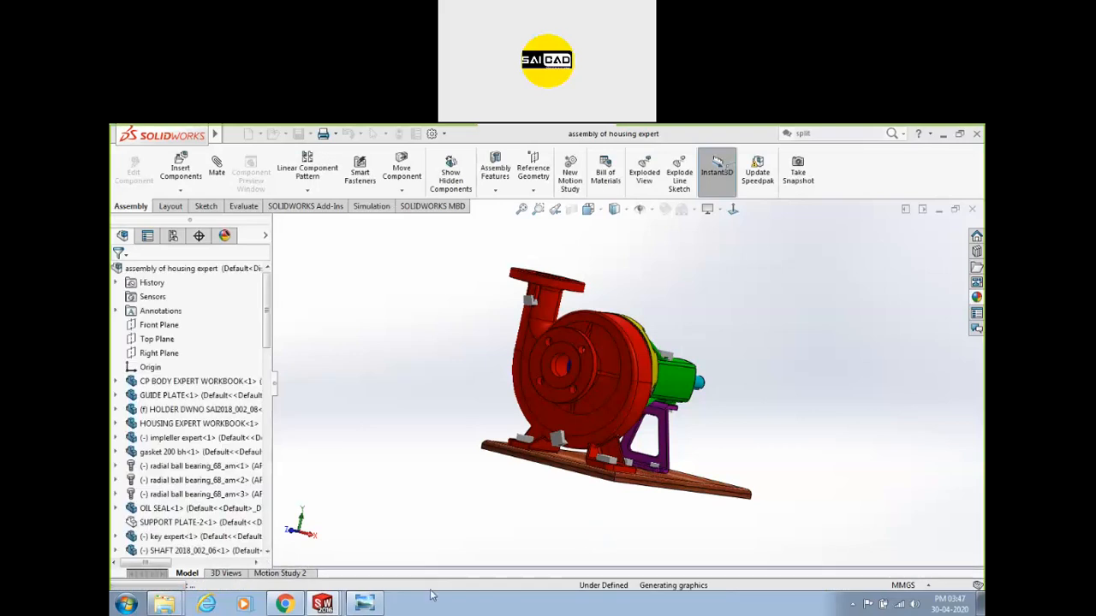
pyautogui.scroll(-2, 614, 422)
pyautogui.moveTo(599, 425); pyautogui.dragTo(561, 430, button='middle')
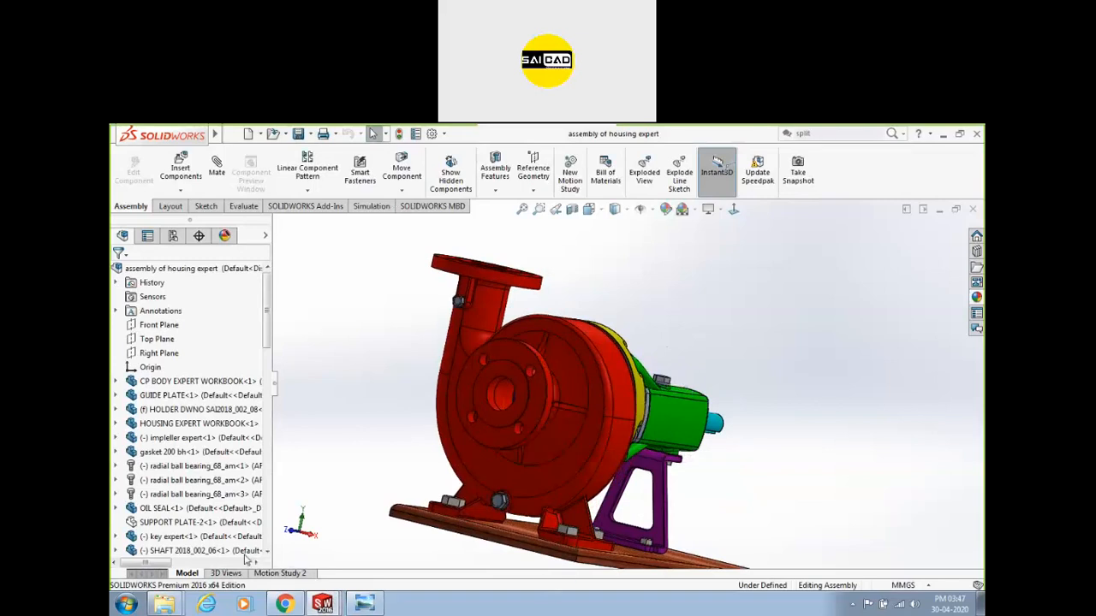
pyautogui.moveTo(761, 345); pyautogui.dragTo(668, 327, button='middle')
pyautogui.click(214, 380)
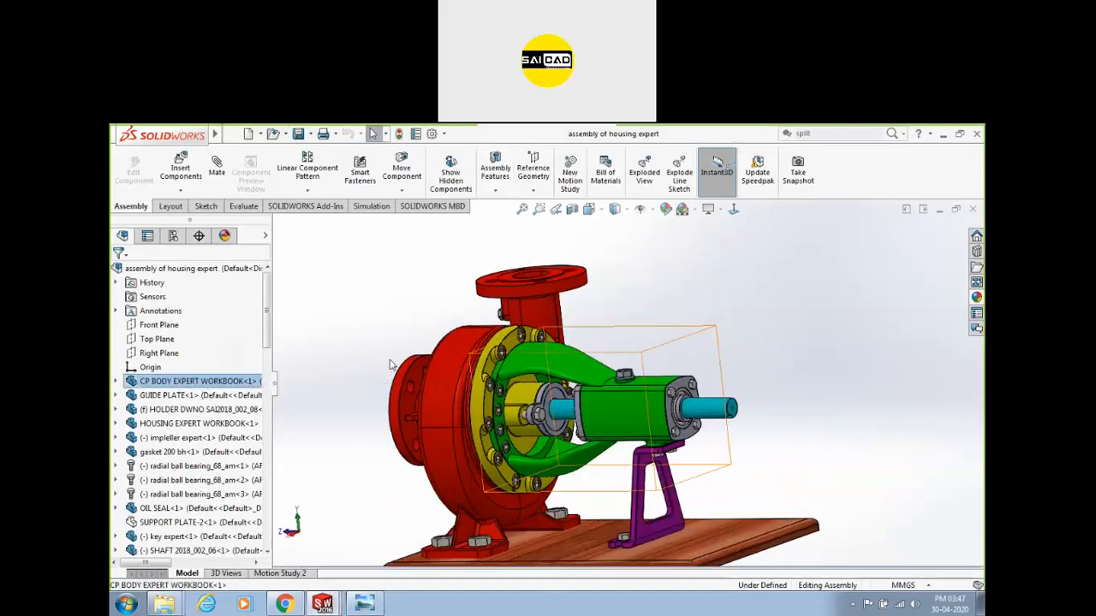
pyautogui.click(446, 352)
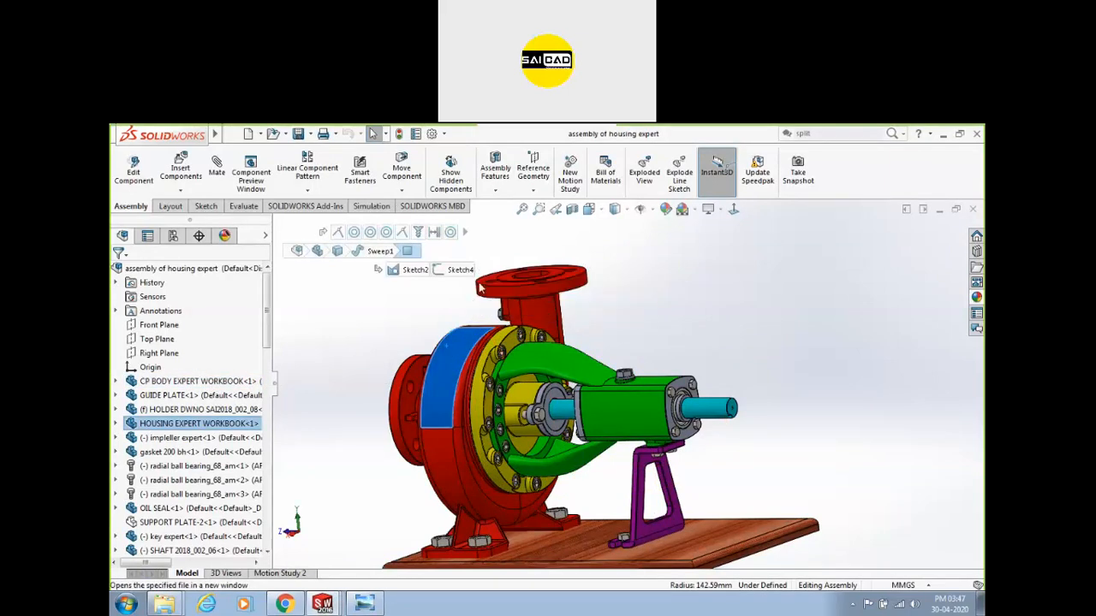
# Orbit and zoom the housing part to inspect it from the front and side.
pyautogui.moveTo(487, 396); pyautogui.dragTo(676, 379, button='middle')
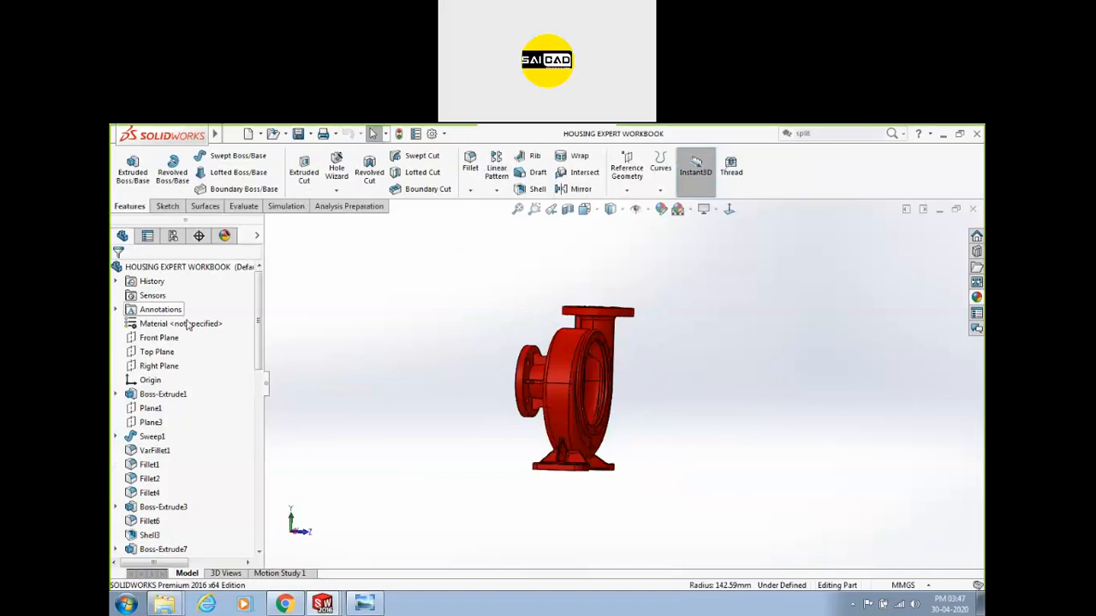
pyautogui.moveTo(499, 400); pyautogui.dragTo(651, 363, button='middle')
pyautogui.scroll(-3, 600, 364)
pyautogui.scroll(-15, 248, 403)
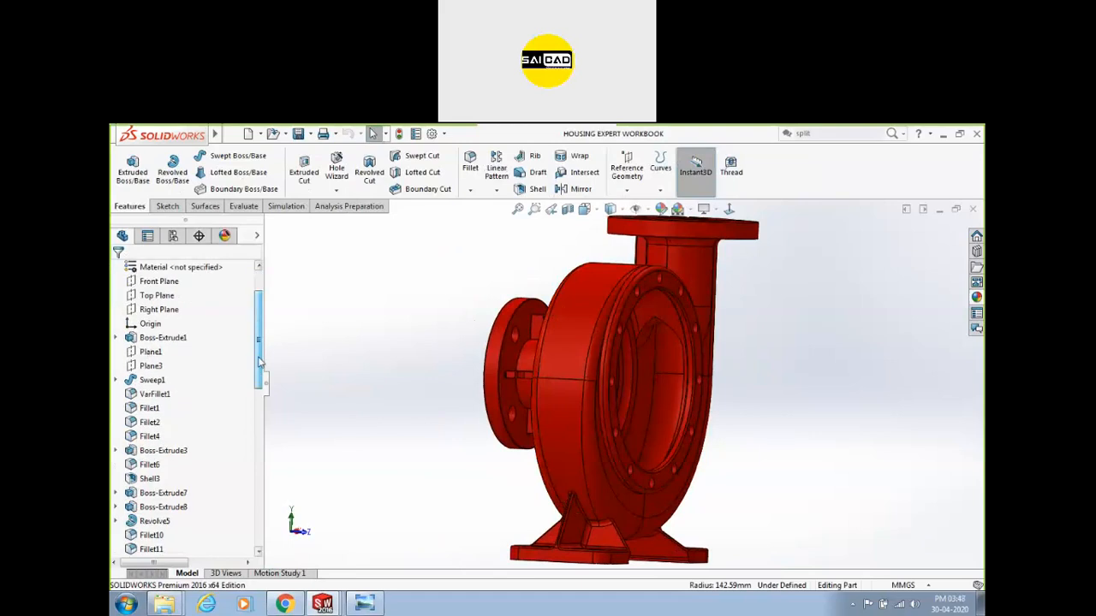
pyautogui.scroll(14, 245, 403)
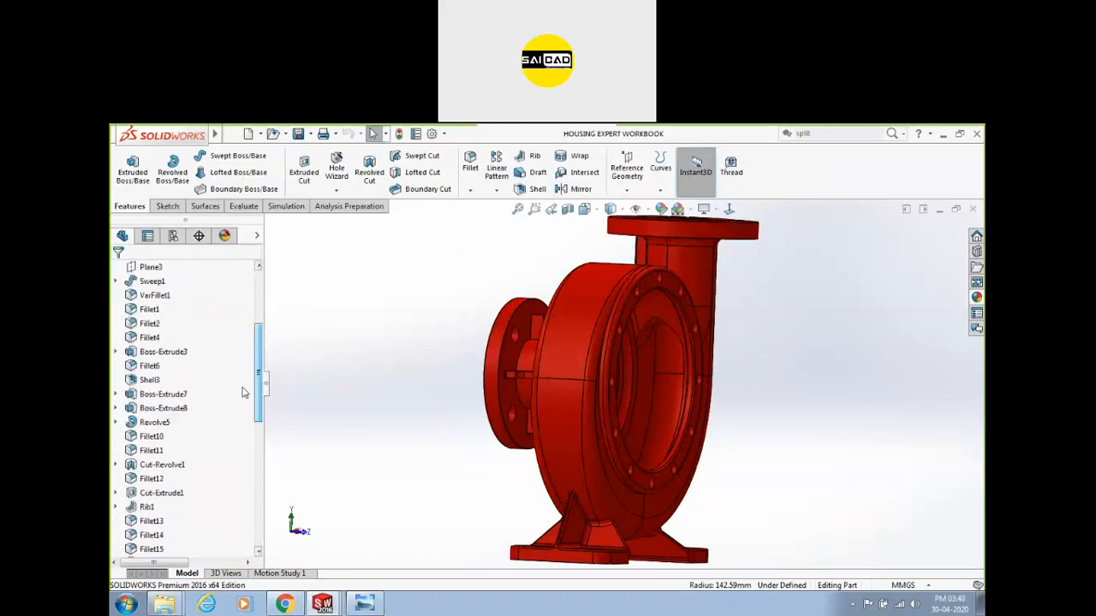
pyautogui.moveTo(461, 369); pyautogui.dragTo(485, 362, button='middle')
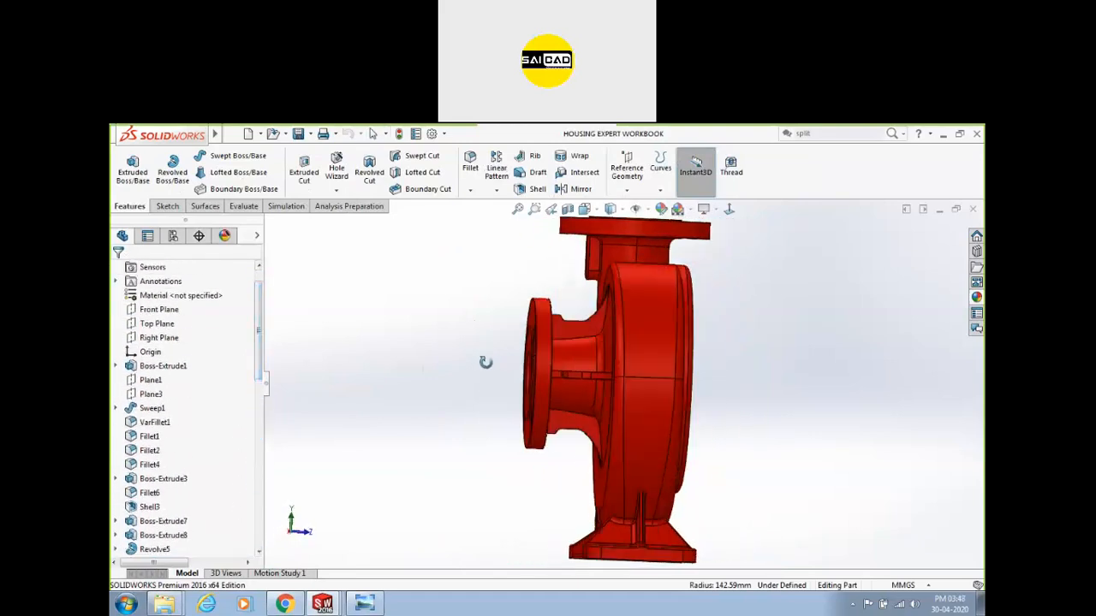
# Locate Revolve5 via the left flange face and open its Sketch13 for editing.
pyautogui.click(539, 317)
pyautogui.moveTo(345, 449); pyautogui.dragTo(394, 428, button='middle')
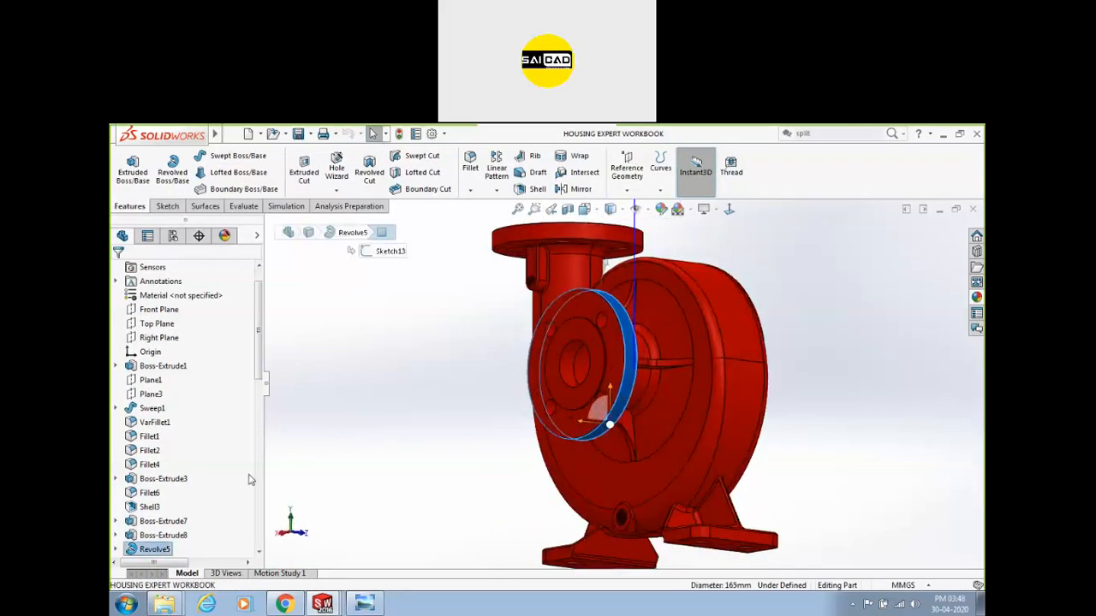
pyautogui.scroll(-2, 214, 503)
pyautogui.click(145, 465)
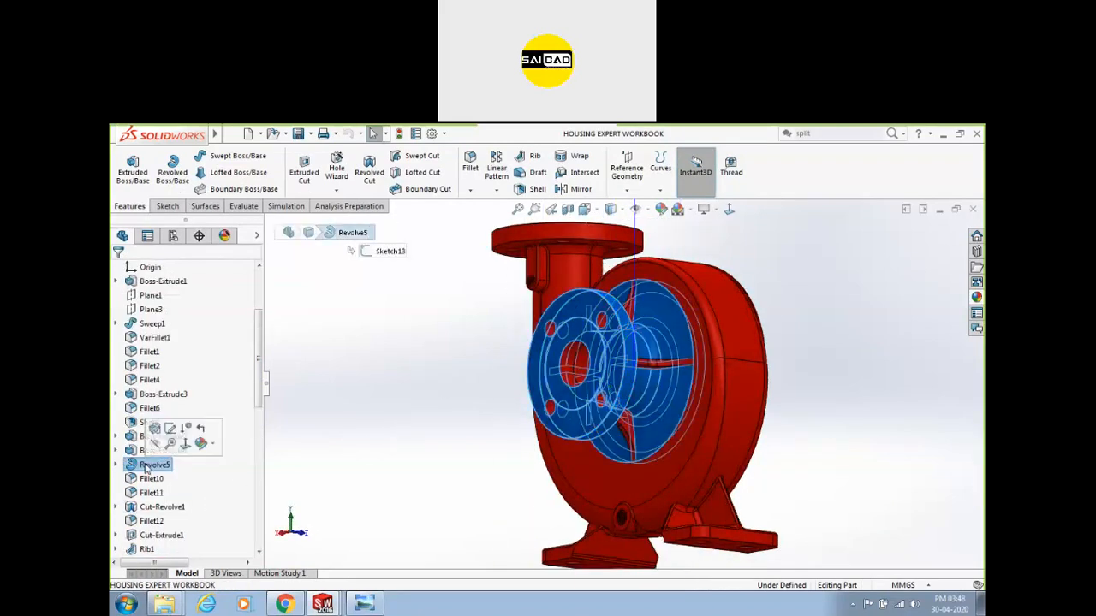
pyautogui.moveTo(480, 446); pyautogui.dragTo(473, 465, button='middle')
pyautogui.rightClick(152, 467)
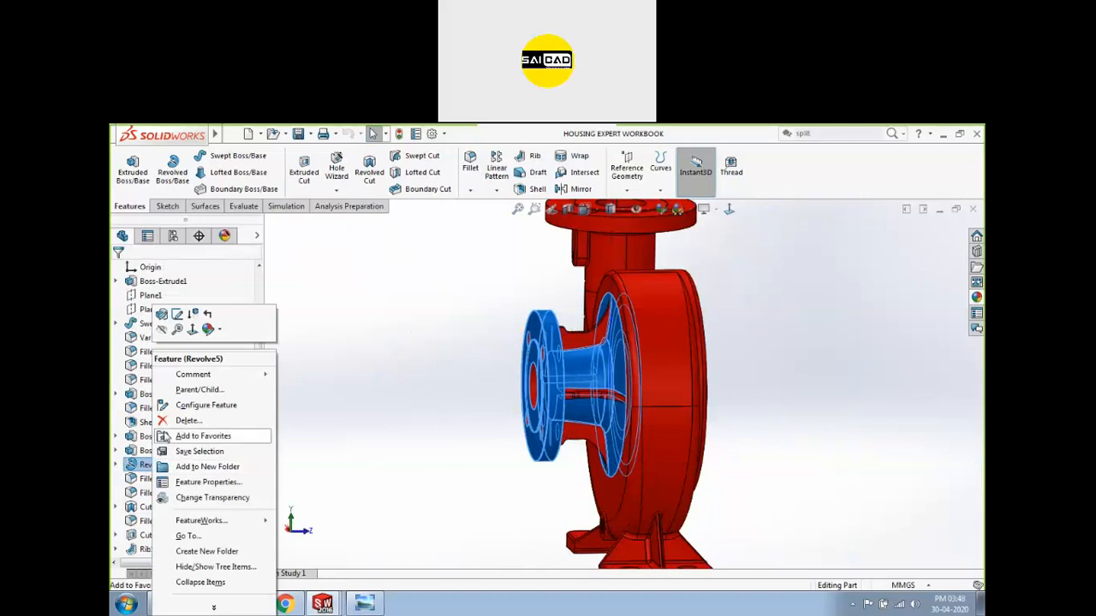
pyautogui.click(177, 315)
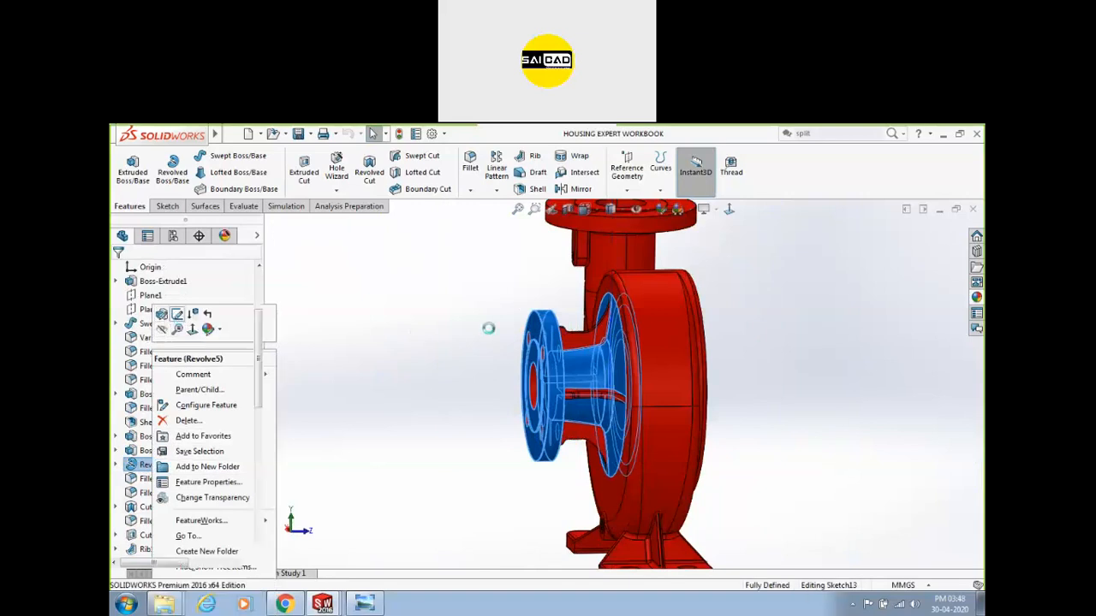
# Change the 18 flange dimension to 30, rebuild past the warning, and dismiss What's Wrong.
pyautogui.moveTo(440, 385); pyautogui.dragTo(428, 354, button='middle')
pyautogui.scroll(-5, 499, 420)
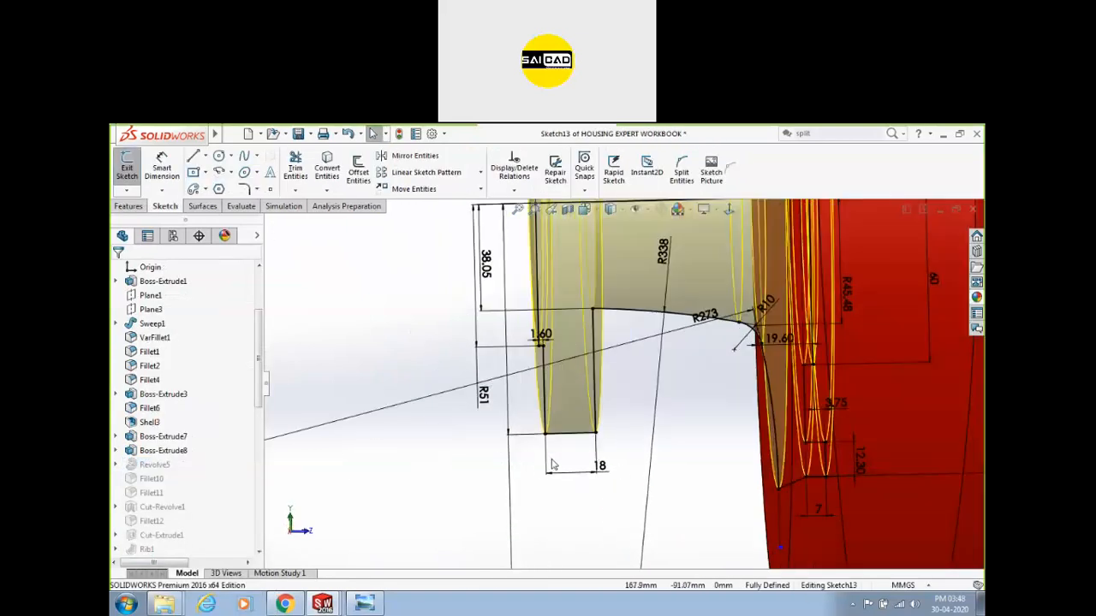
pyautogui.scroll(3, 579, 475)
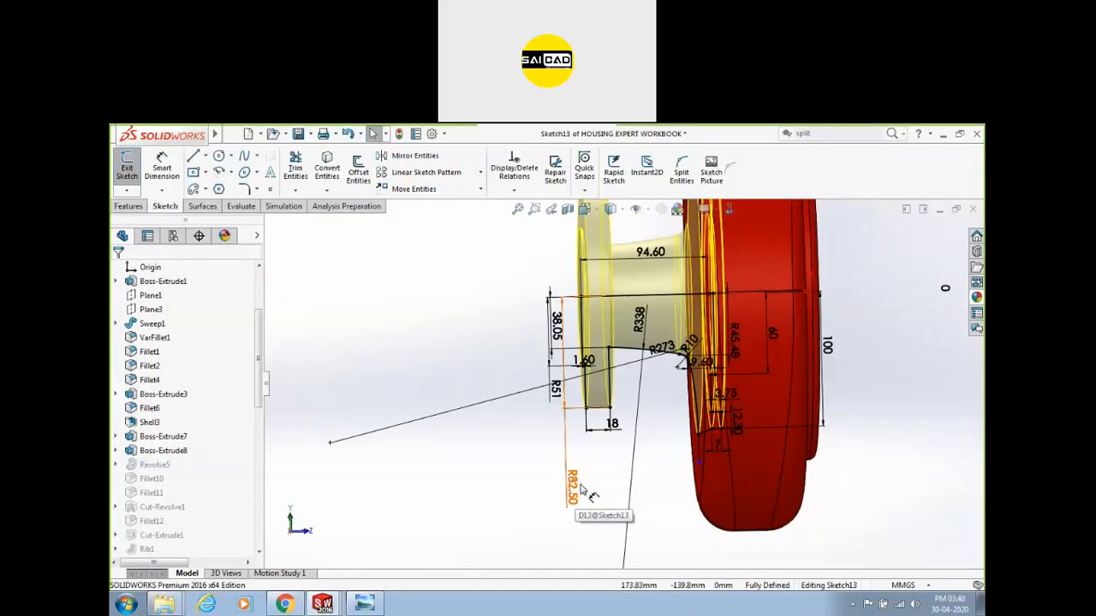
pyautogui.click(608, 424)
pyautogui.doubleClick(610, 425)
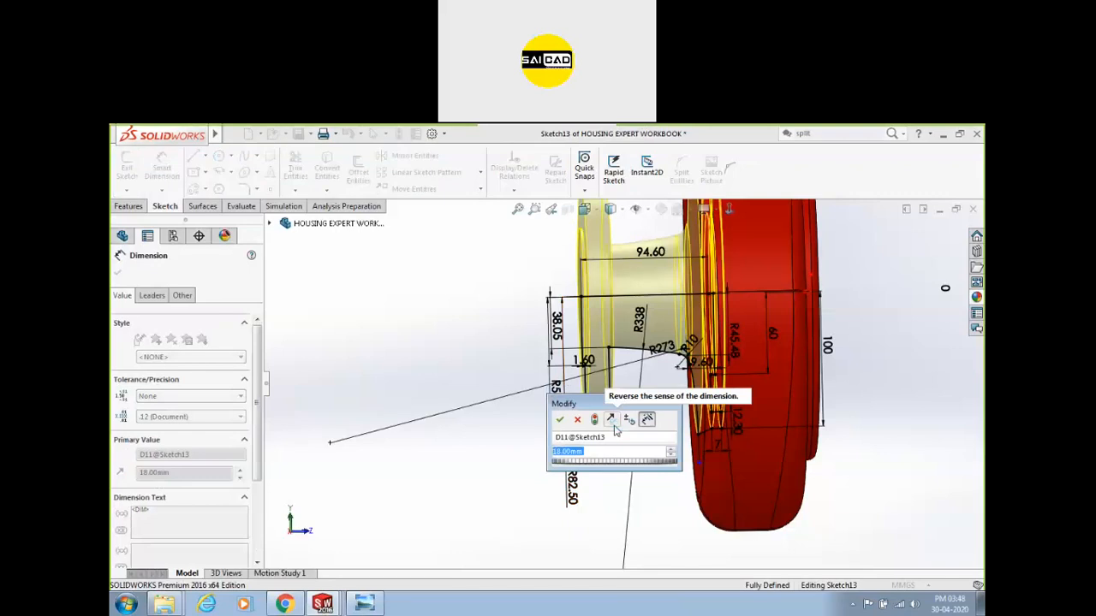
pyautogui.write('30')
pyautogui.press('Return')
pyautogui.scroll(3, 515, 429)
pyautogui.click(130, 169)
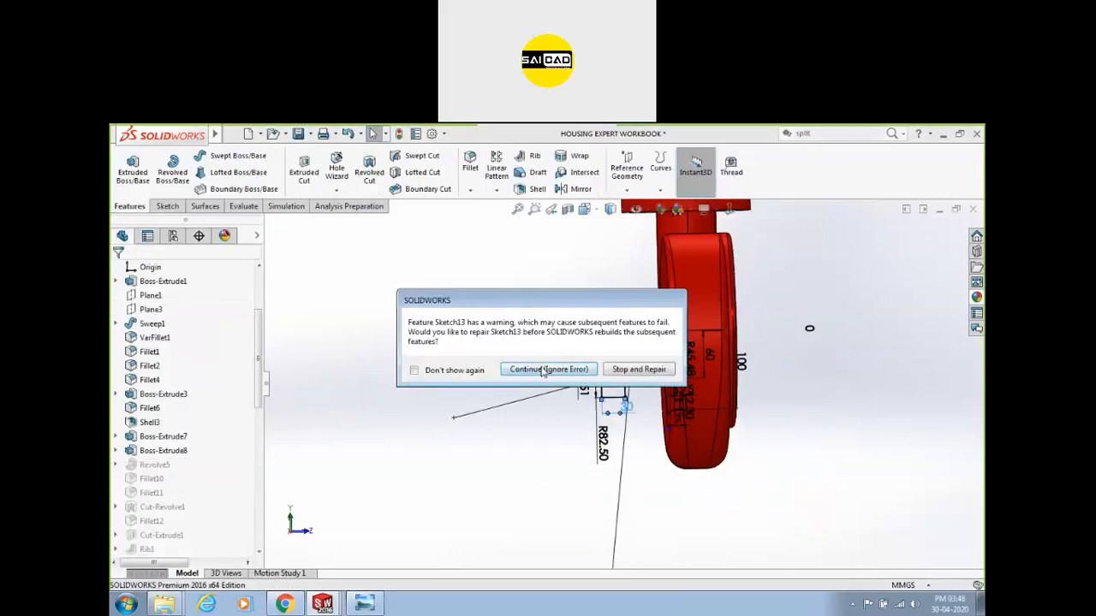
pyautogui.click(543, 370)
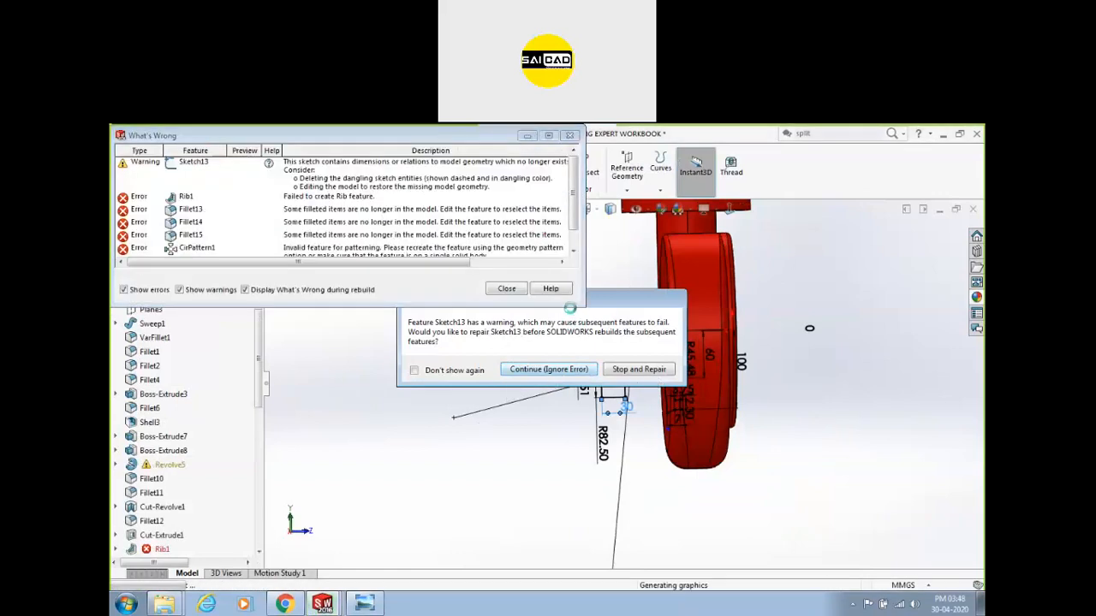
pyautogui.click(507, 288)
# Undo the dimension back to 18 and rebuild the housing despite the warning.
pyautogui.scroll(-2, 638, 310)
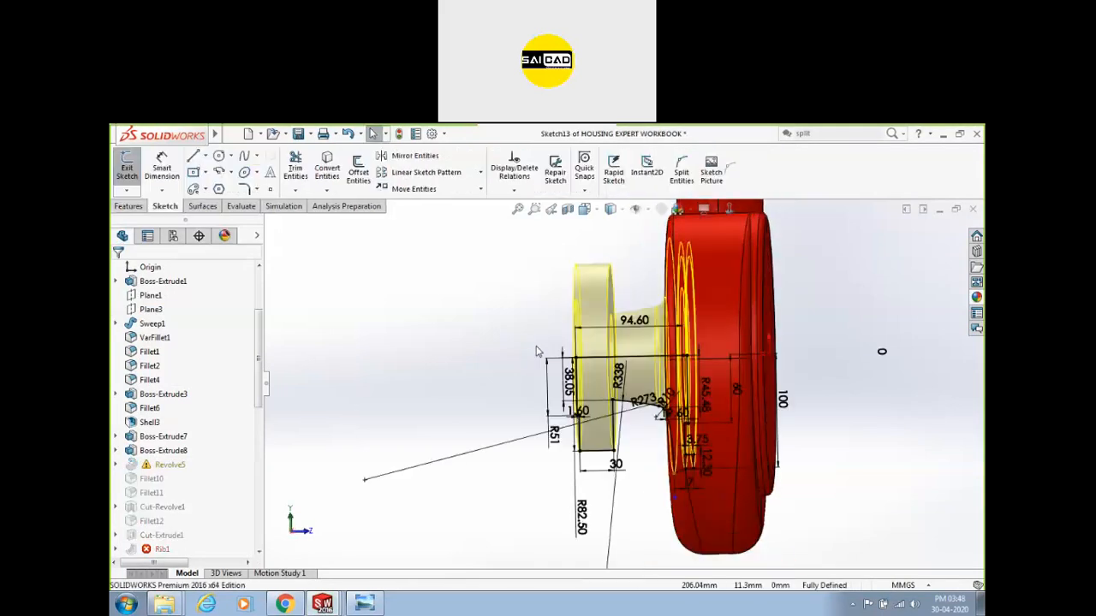
pyautogui.hotkey('ctrl', 'z')
pyautogui.hotkey('ctrl', 'b')
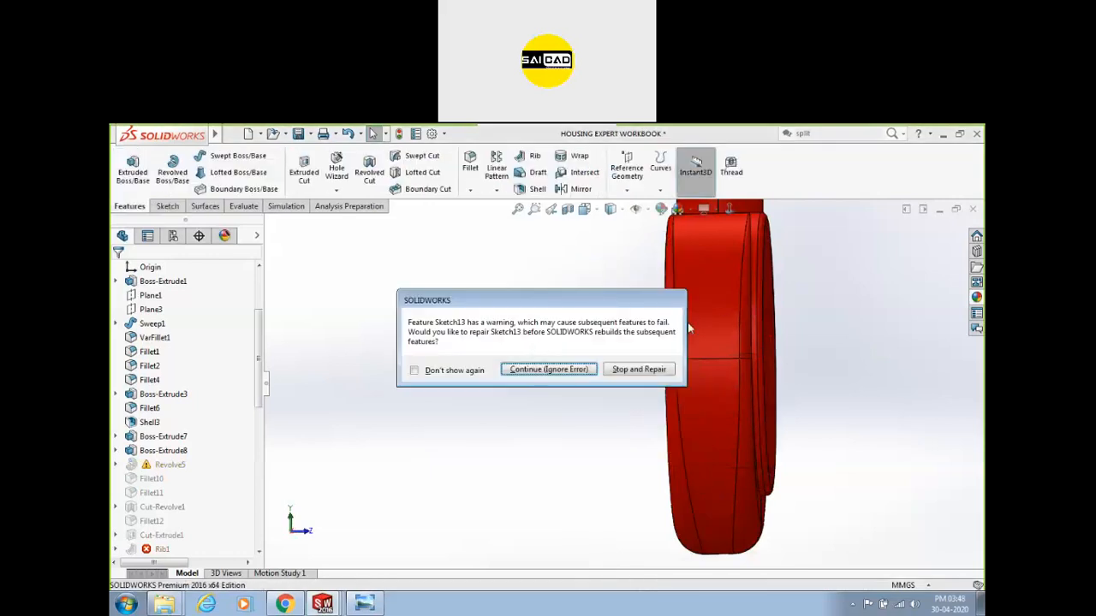
pyautogui.click(580, 377)
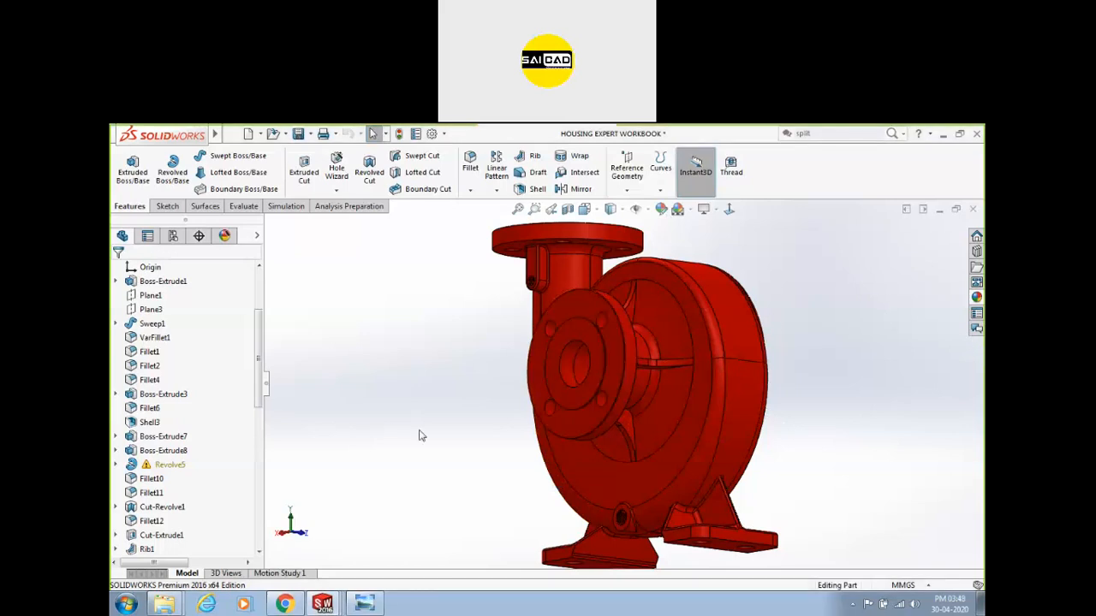
# Close the housing part, discarding its unsaved changes, and orbit the pump assembly.
pyautogui.click(973, 208)
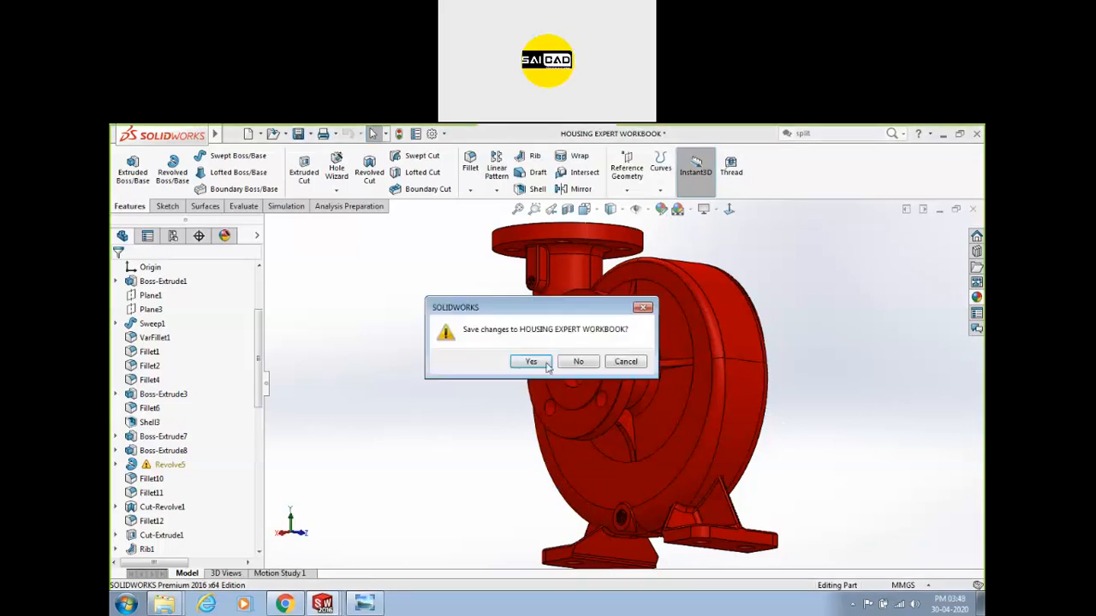
pyautogui.click(575, 362)
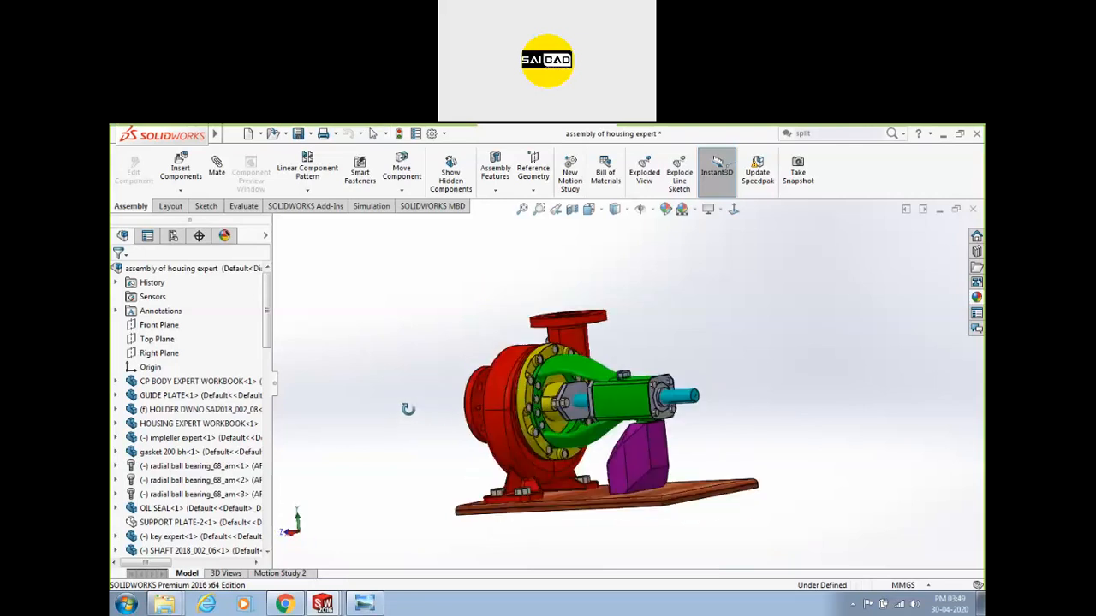
pyautogui.moveTo(409, 410); pyautogui.dragTo(424, 416, button='middle')
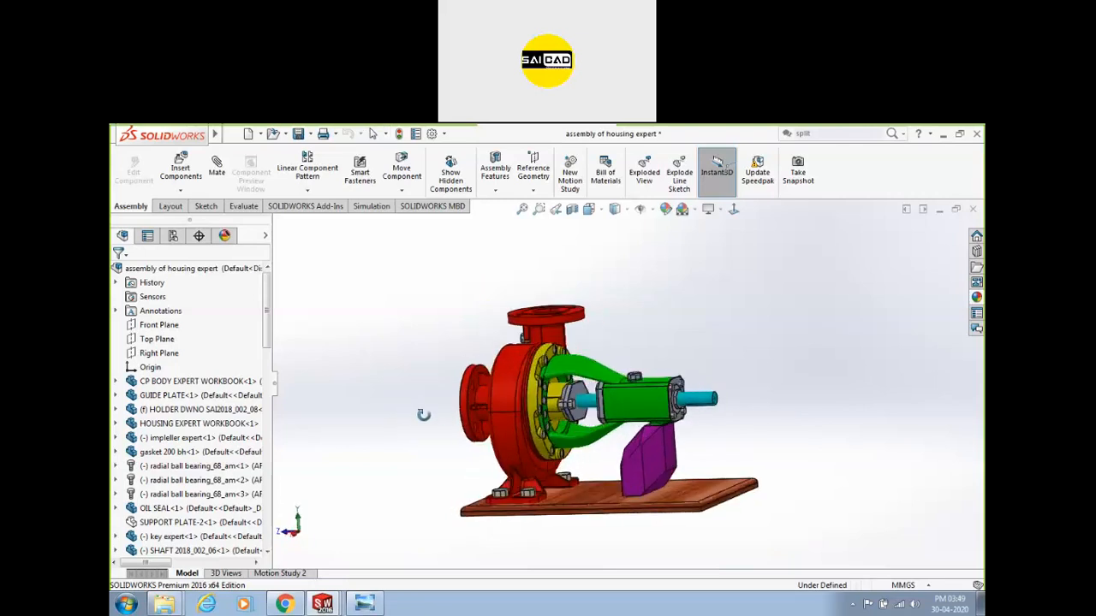
pyautogui.scroll(-2, 502, 399)
pyautogui.moveTo(408, 453); pyautogui.dragTo(356, 430, button='middle')
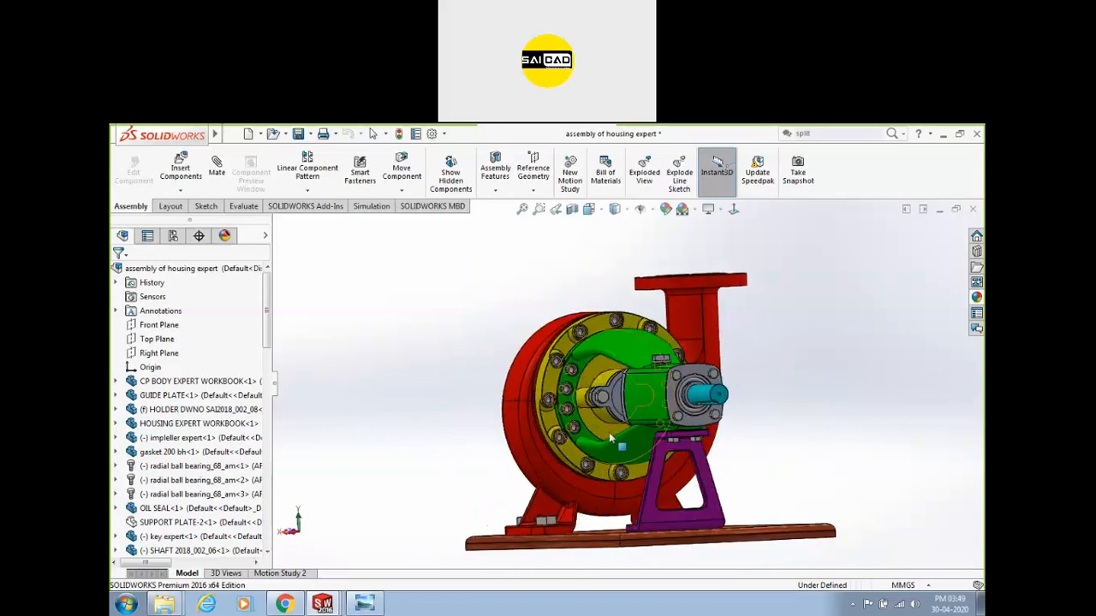
pyautogui.scroll(-2, 623, 446)
pyautogui.scroll(2, 411, 433)
pyautogui.moveTo(412, 433); pyautogui.dragTo(446, 440, button='middle')
# Select the pump housing and hide it to expose the blue impeller.
pyautogui.click(532, 339)
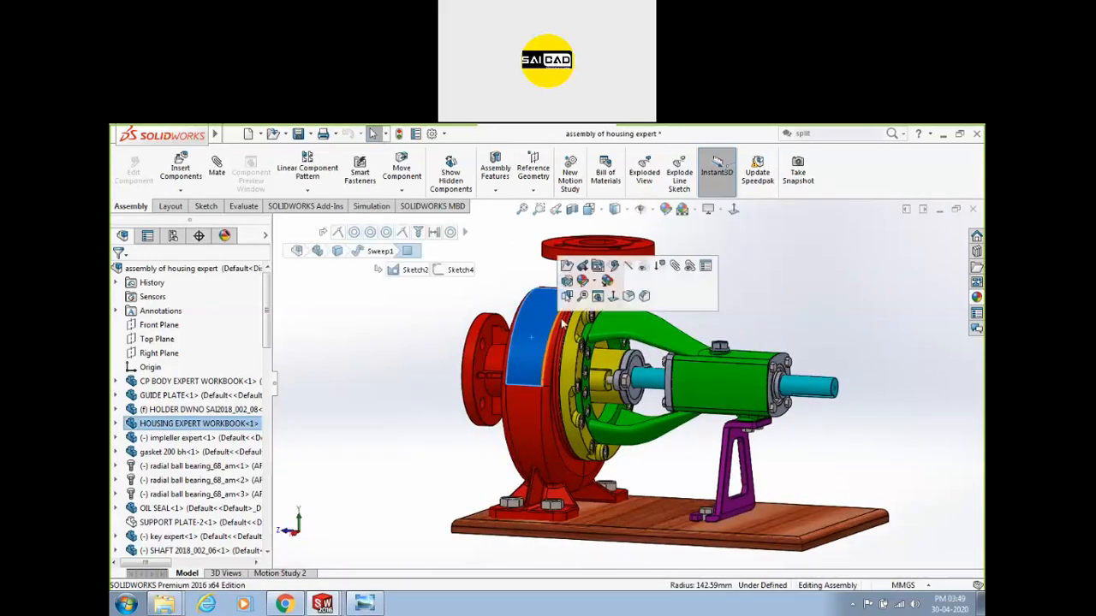
pyautogui.moveTo(389, 419)
pyautogui.mouseDown(button='middle')
pyautogui.moveTo(480, 418)
pyautogui.moveTo(375, 430)
pyautogui.mouseUp(button='middle')
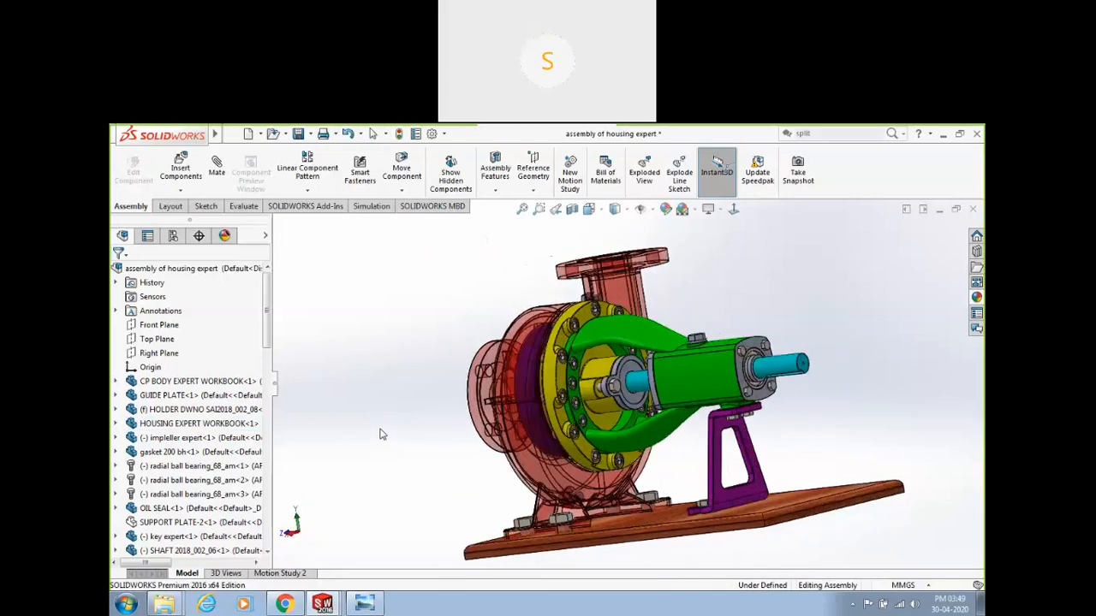
pyautogui.press('z')
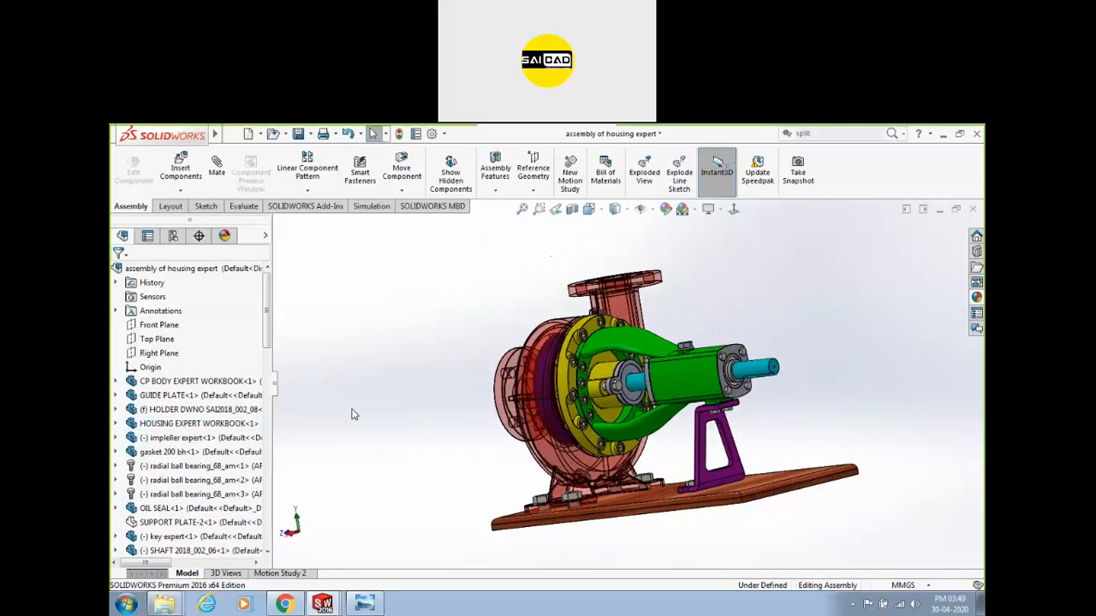
pyautogui.moveTo(451, 433); pyautogui.dragTo(391, 448, button='middle')
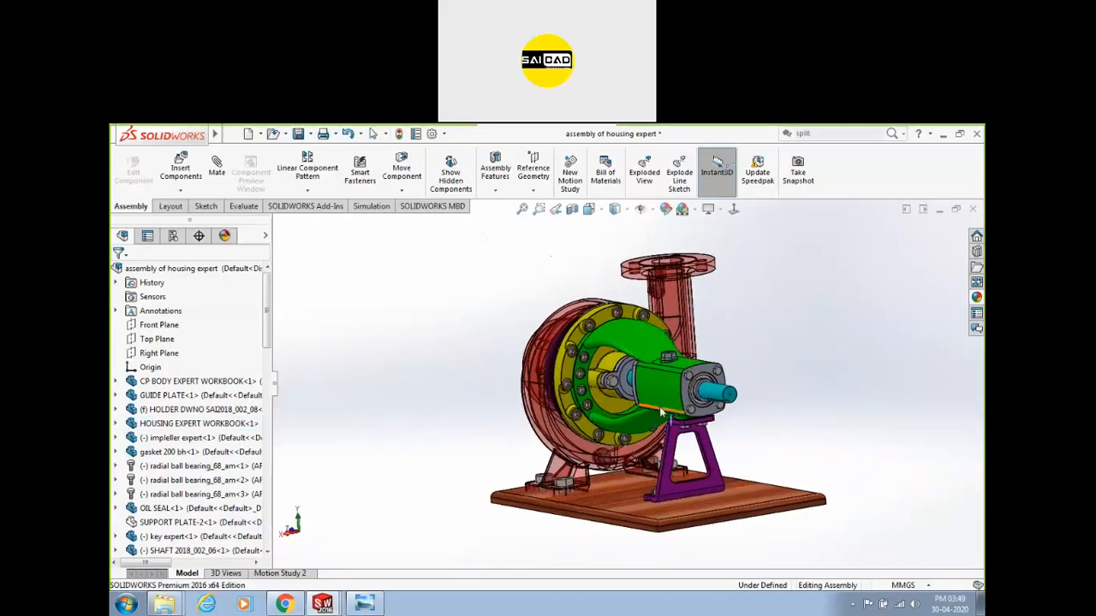
pyautogui.scroll(-2, 714, 421)
pyautogui.click(734, 390)
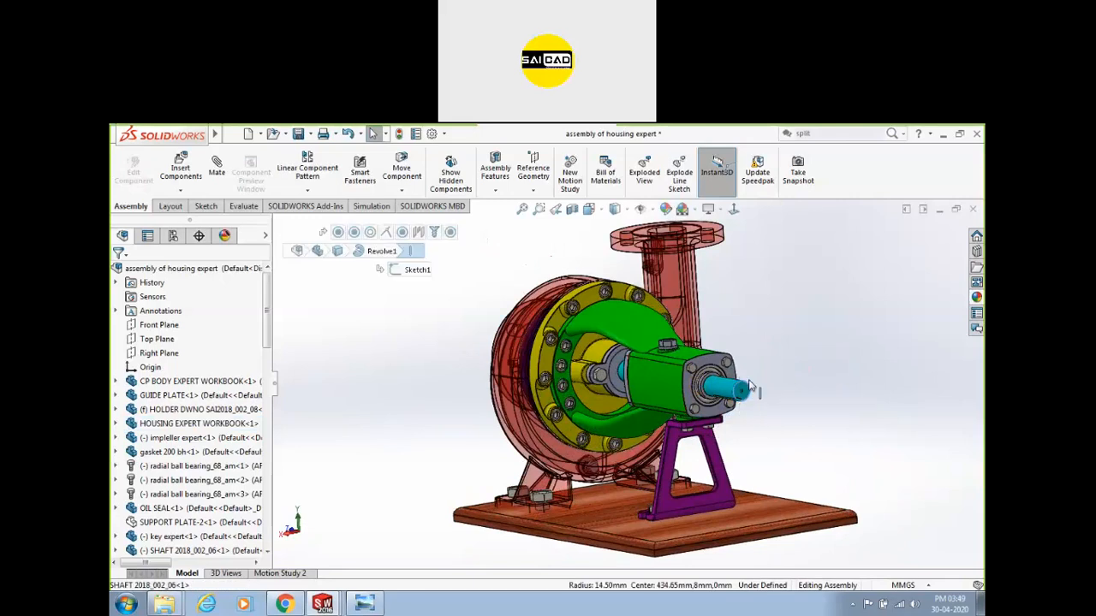
pyautogui.moveTo(418, 431); pyautogui.dragTo(554, 404, button='middle')
pyautogui.scroll(-1, 617, 341)
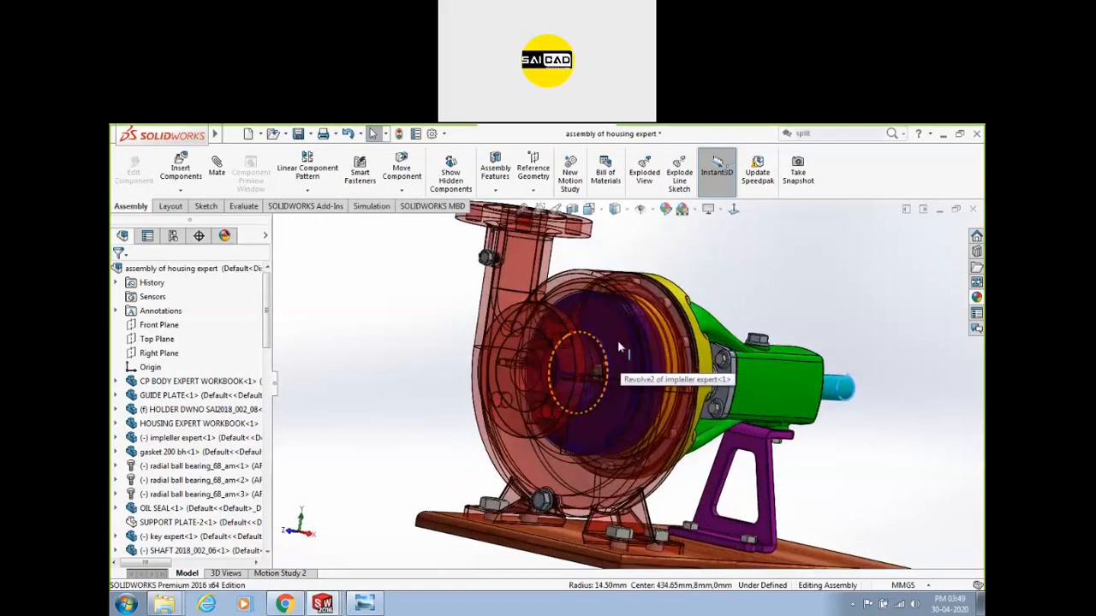
pyautogui.click(512, 268)
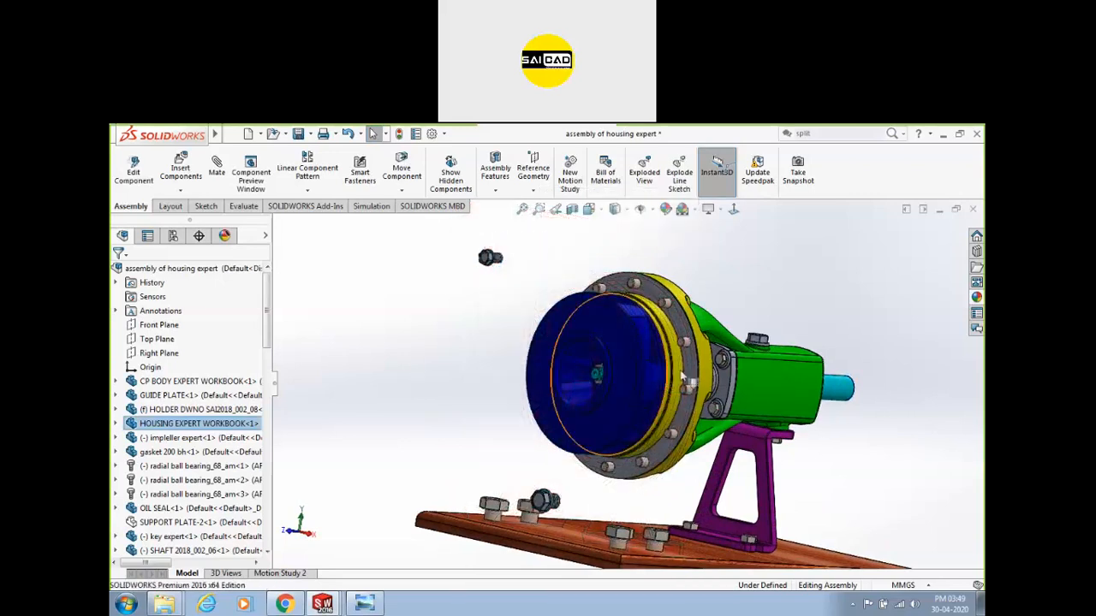
# Drag the shaft to spin the blue impeller around its axis.
pyautogui.click(644, 394)
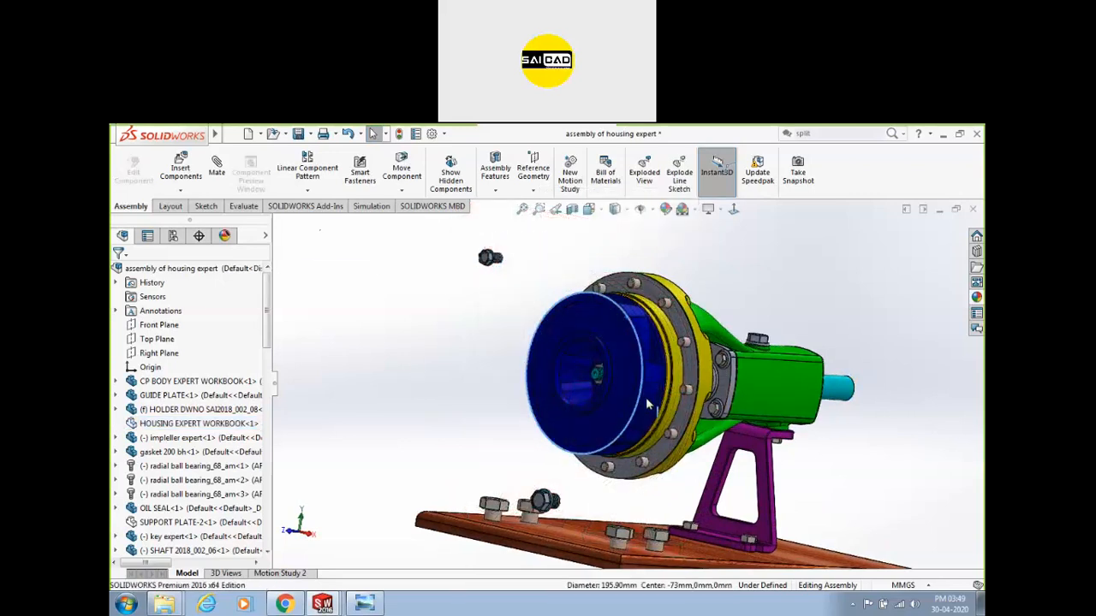
pyautogui.moveTo(853, 388); pyautogui.dragTo(798, 357)
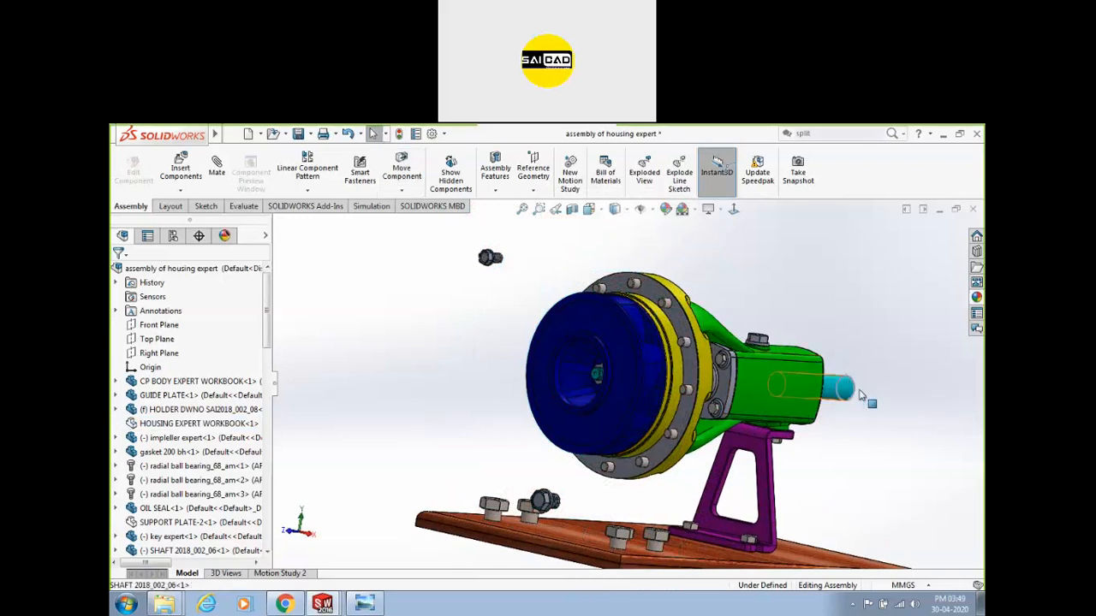
pyautogui.moveTo(859, 392); pyautogui.dragTo(874, 314)
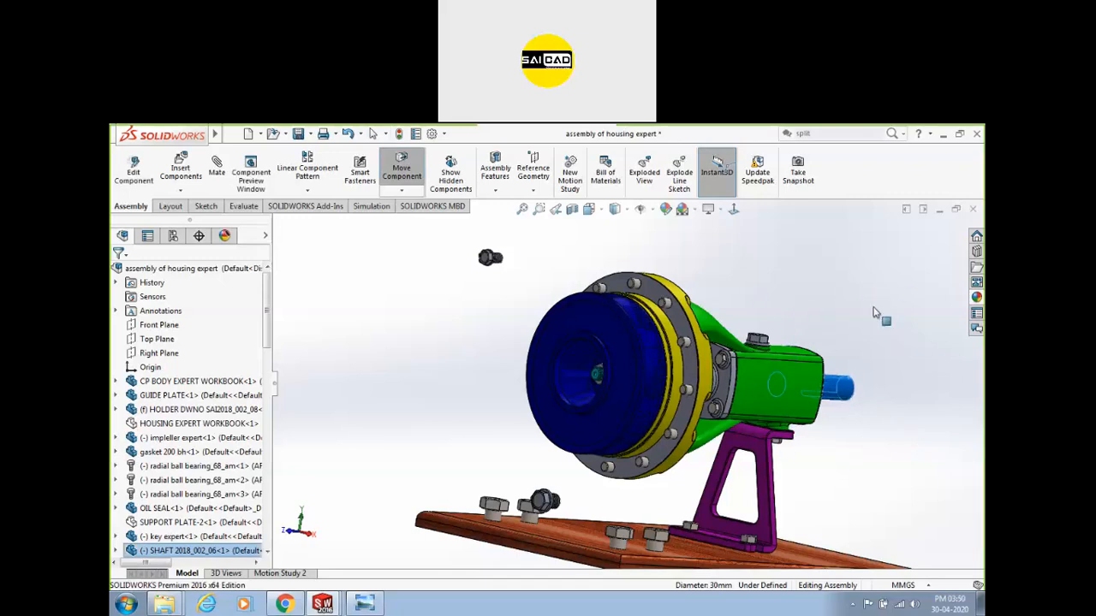
pyautogui.click(279, 573)
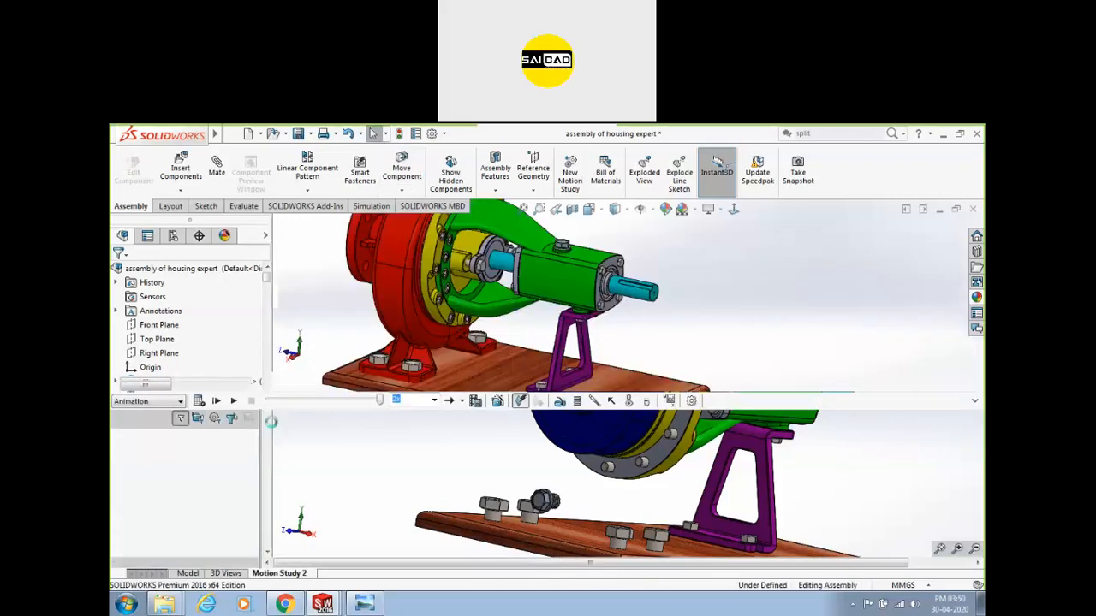
# Enlarge the model view above the timeline, zoom out, and play the 10-second Motion Study 2 animation.
pyautogui.scroll(3, 705, 337)
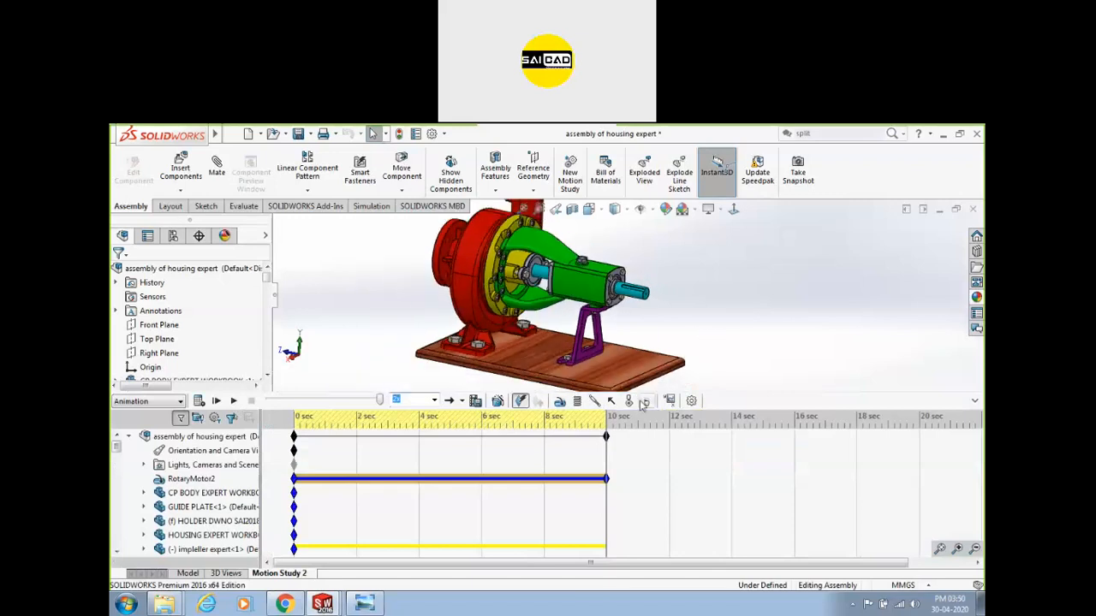
pyautogui.moveTo(762, 391); pyautogui.dragTo(758, 485)
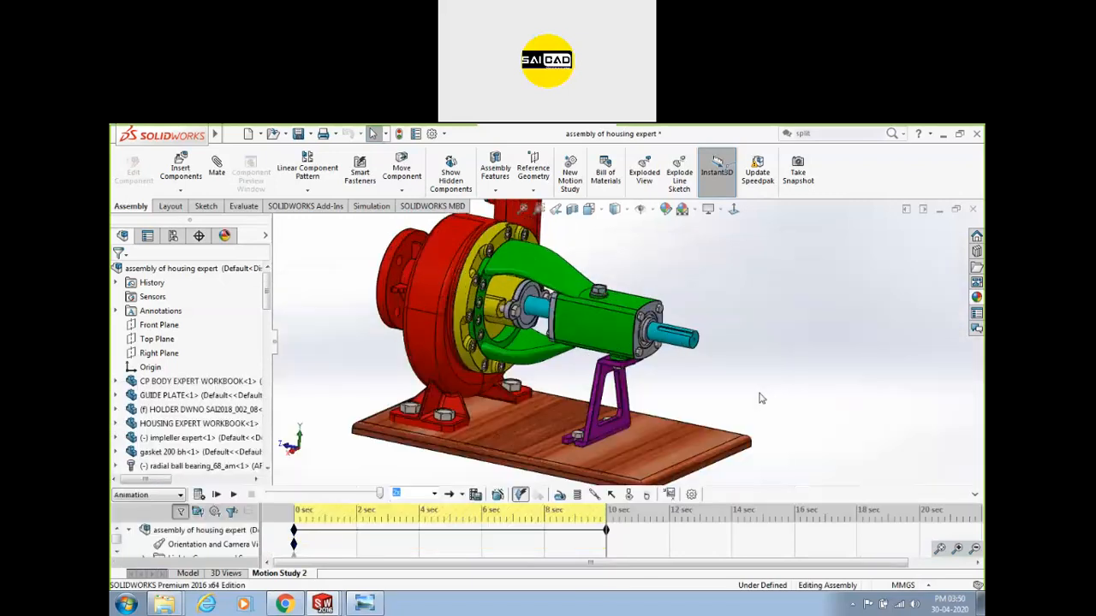
pyautogui.scroll(1, 768, 397)
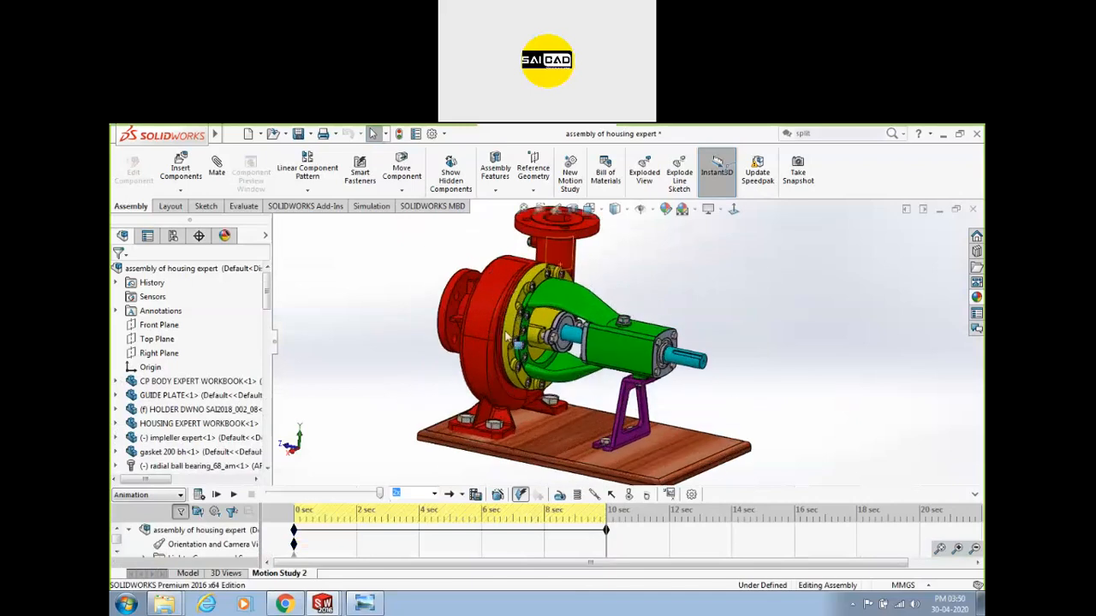
pyautogui.scroll(1, 548, 261)
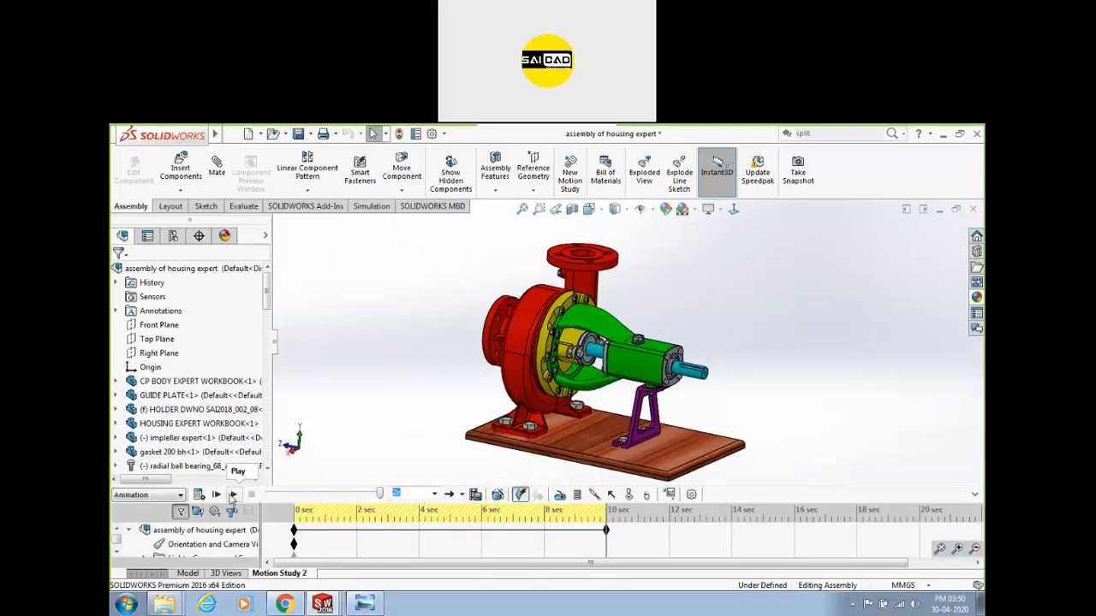
pyautogui.click(232, 495)
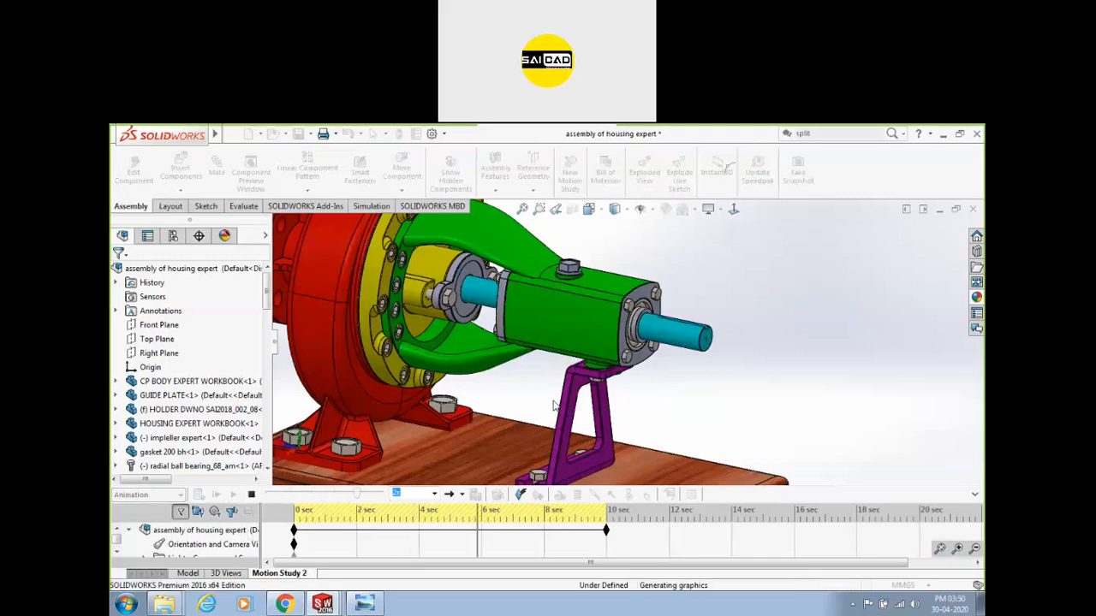
# Replay the Motion Study 2 animation at 0.1x playback speed.
pyautogui.click(233, 495)
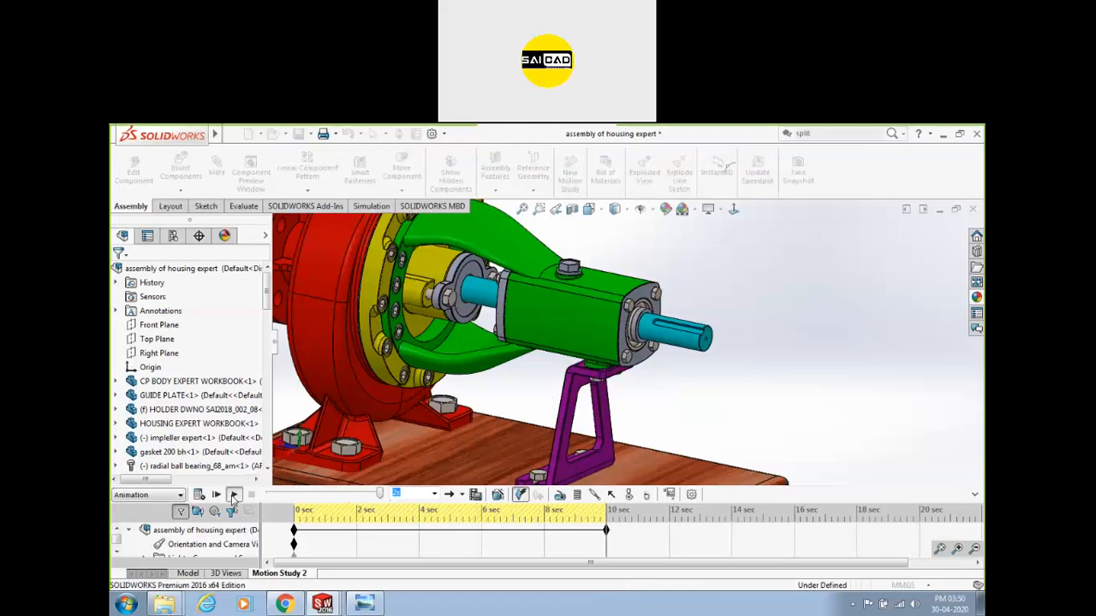
pyautogui.click(434, 495)
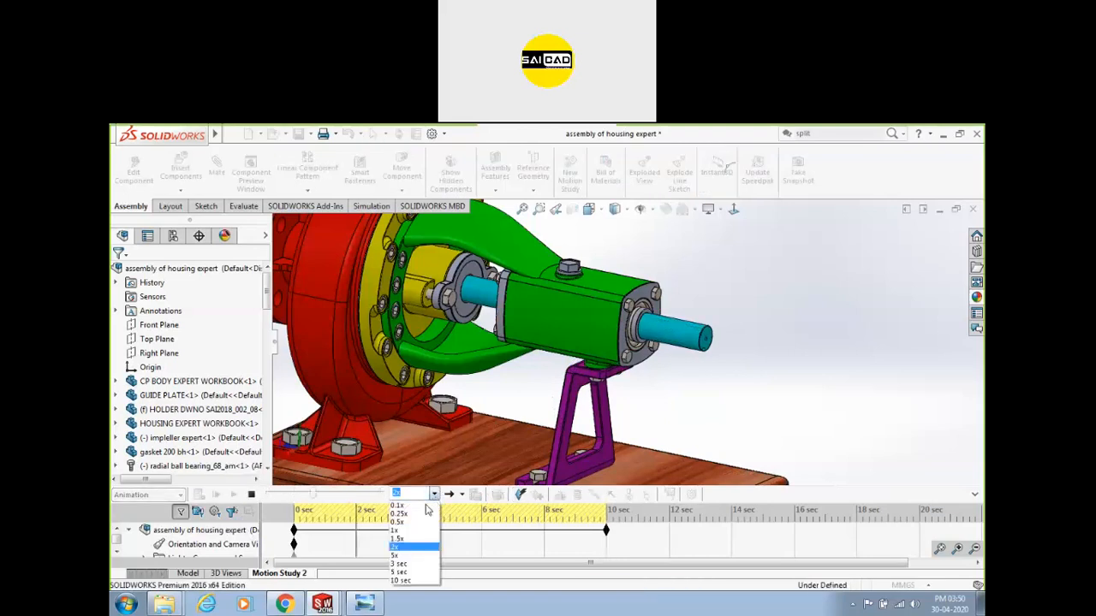
pyautogui.click(431, 508)
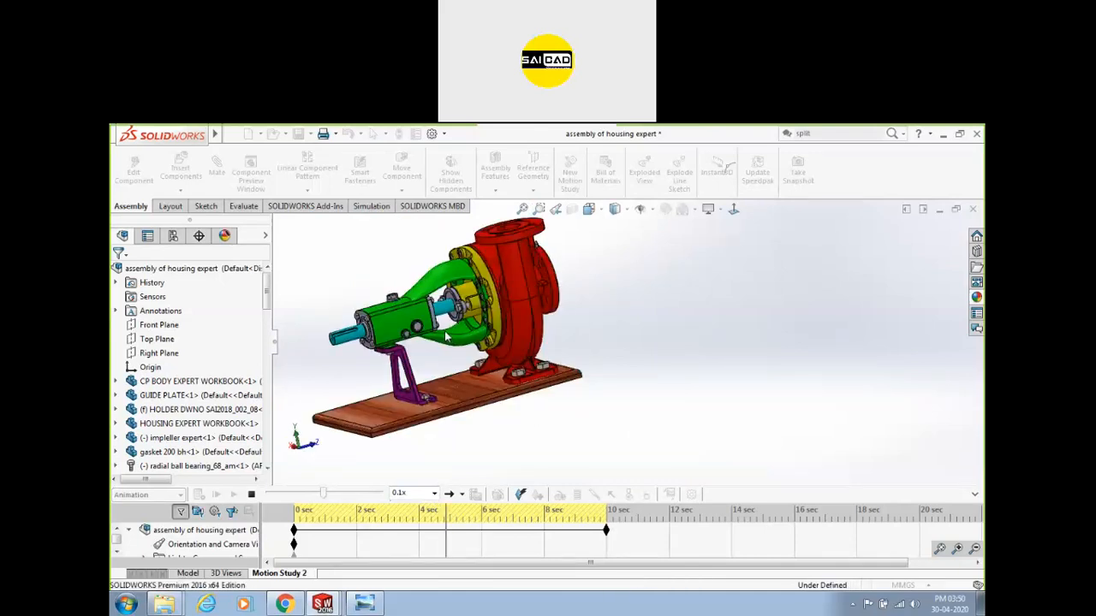
pyautogui.moveTo(379, 603)
pyautogui.press('super+e')
# Browse Documents > KeyShot 7 > Renderings and right-click the Blower Housing.49 render.
pyautogui.click(176, 278)
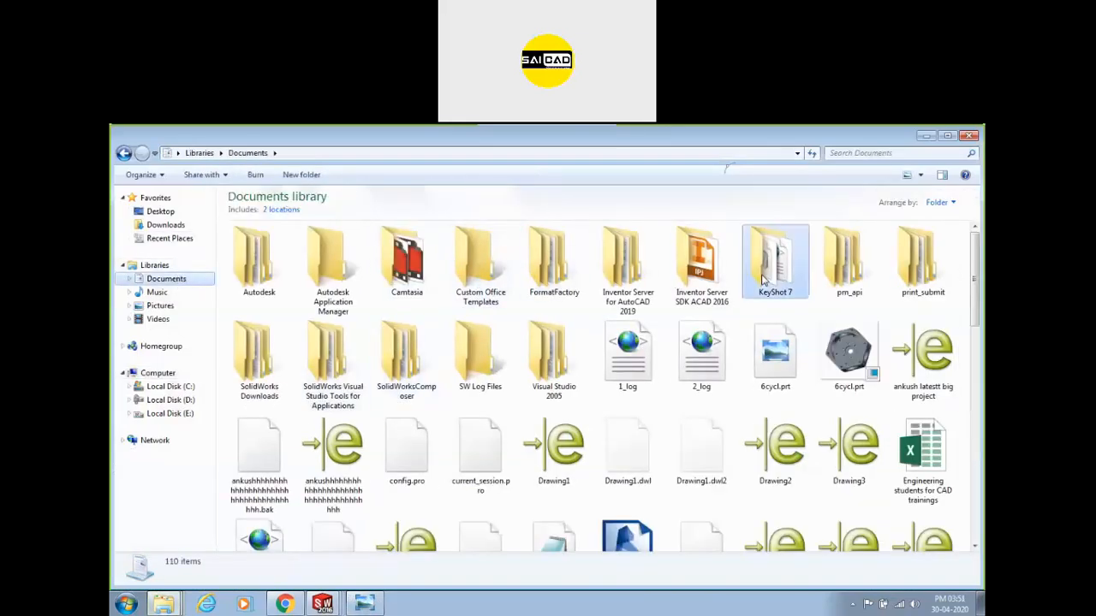
pyautogui.doubleClick(759, 272)
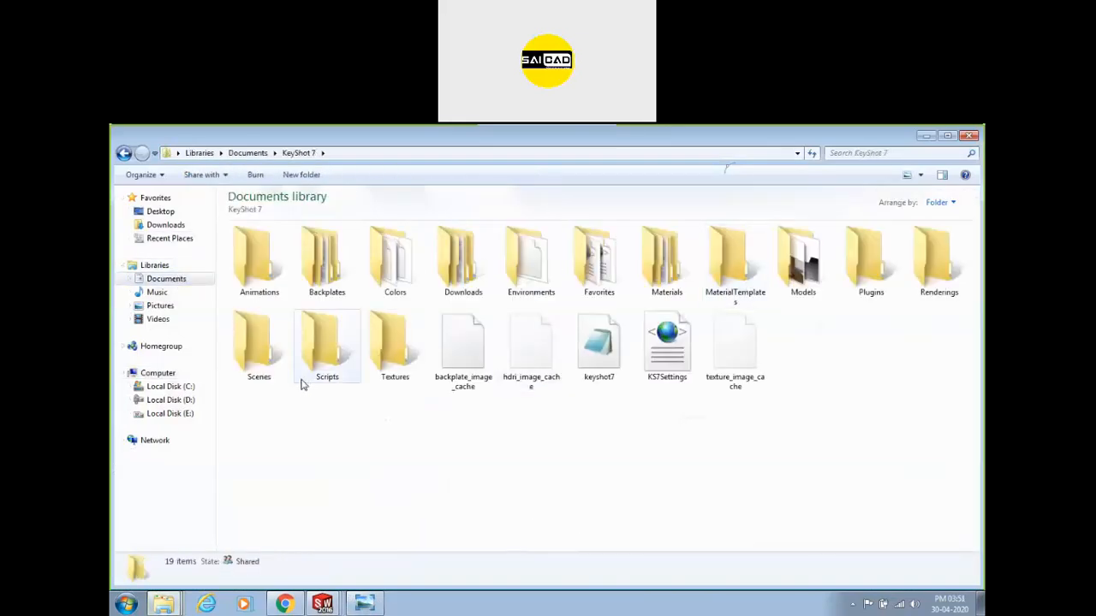
pyautogui.doubleClick(935, 261)
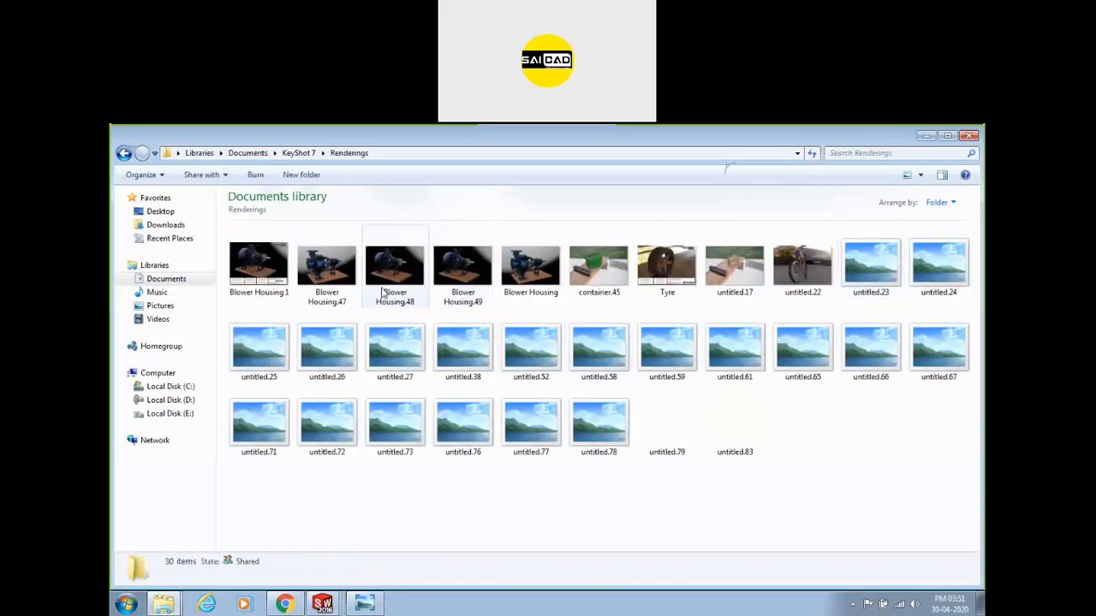
pyautogui.click(383, 293)
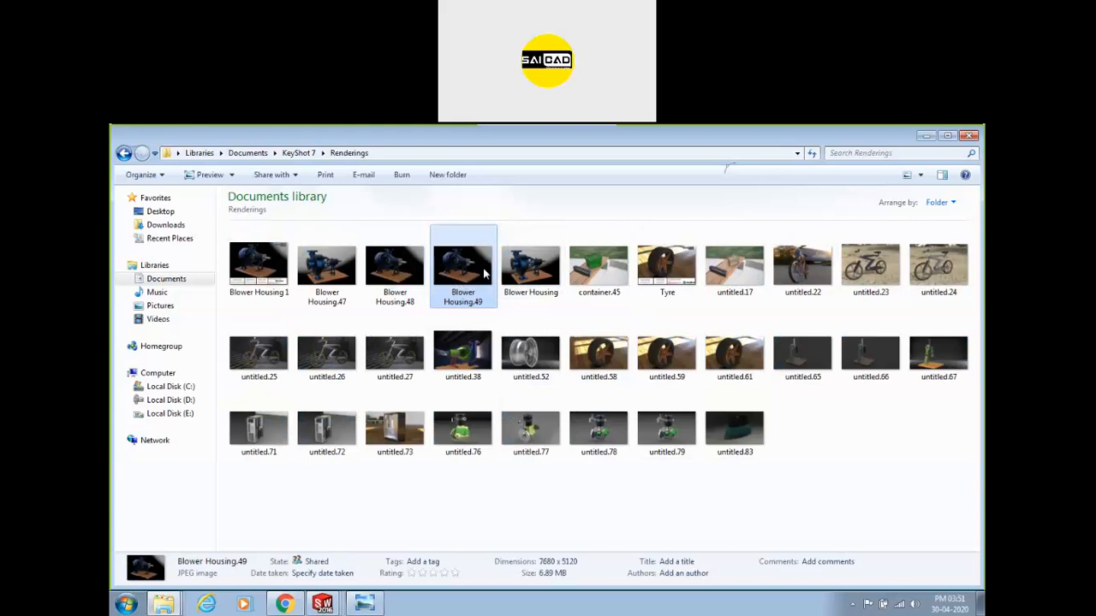
pyautogui.rightClick(486, 276)
pyautogui.click(518, 165)
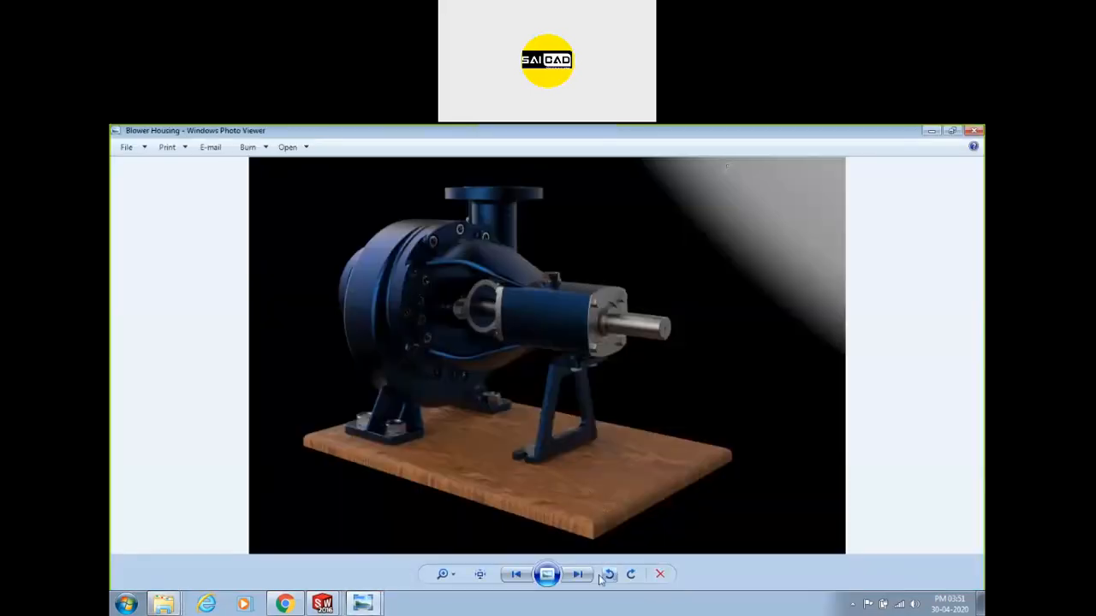
pyautogui.click(547, 575)
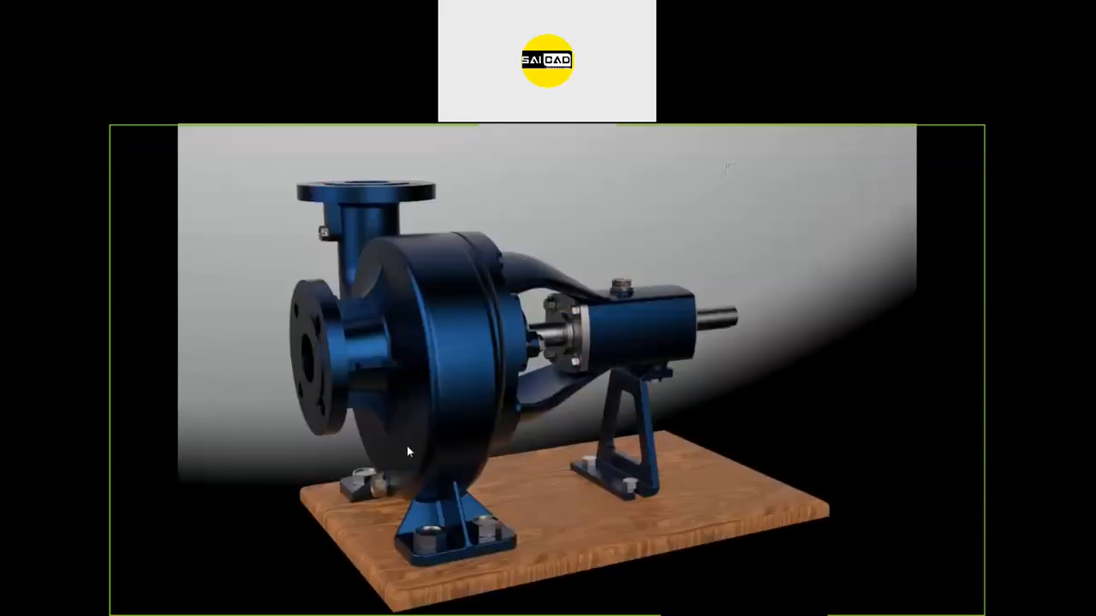
pyautogui.press('Escape')
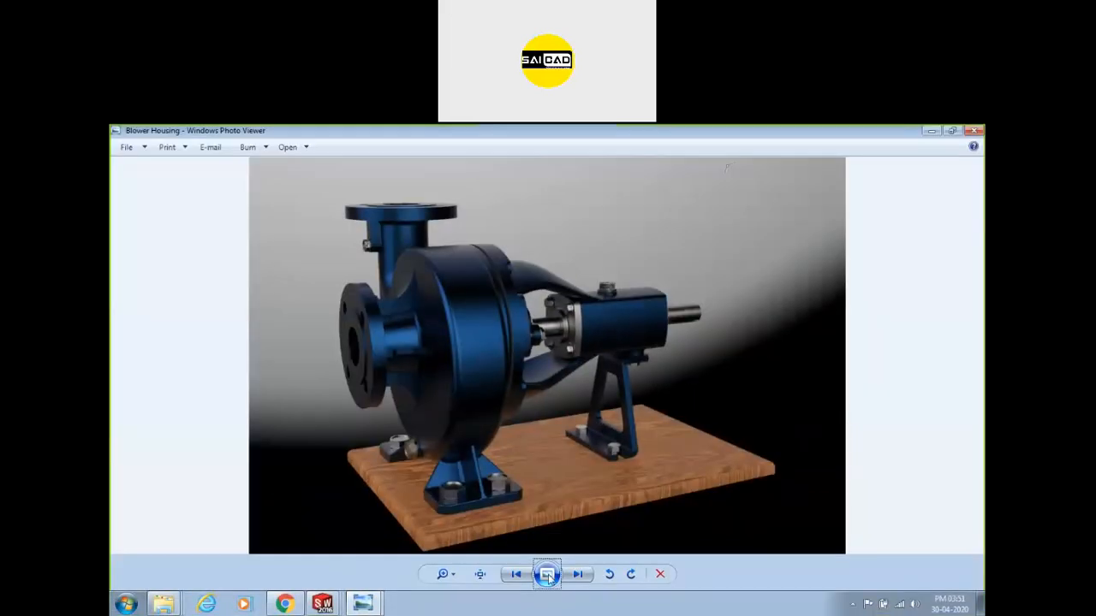
pyautogui.click(515, 571)
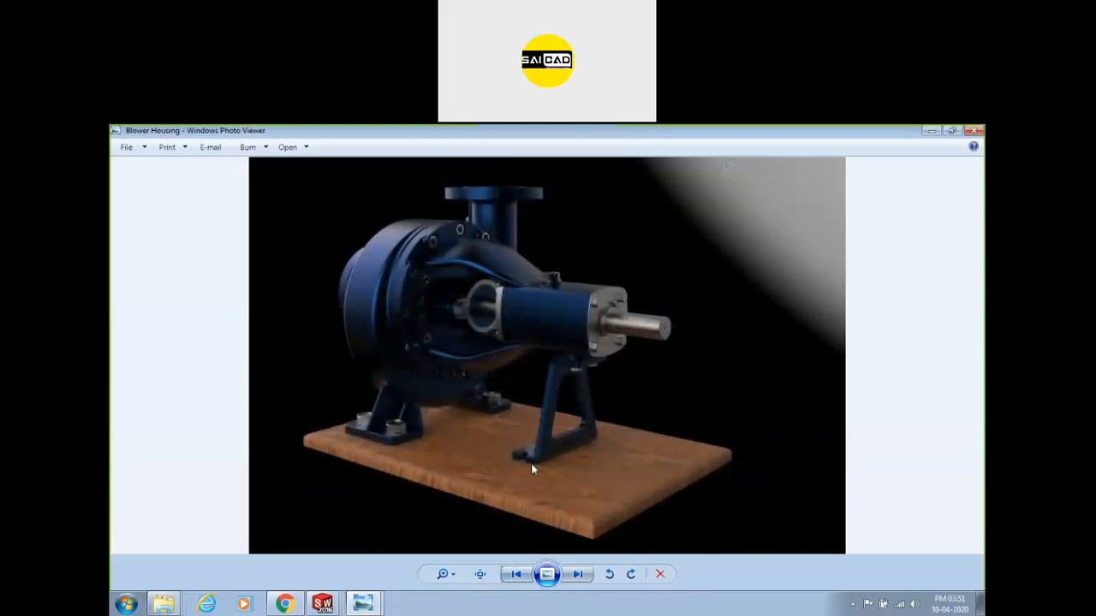
pyautogui.scroll(6, 531, 473)
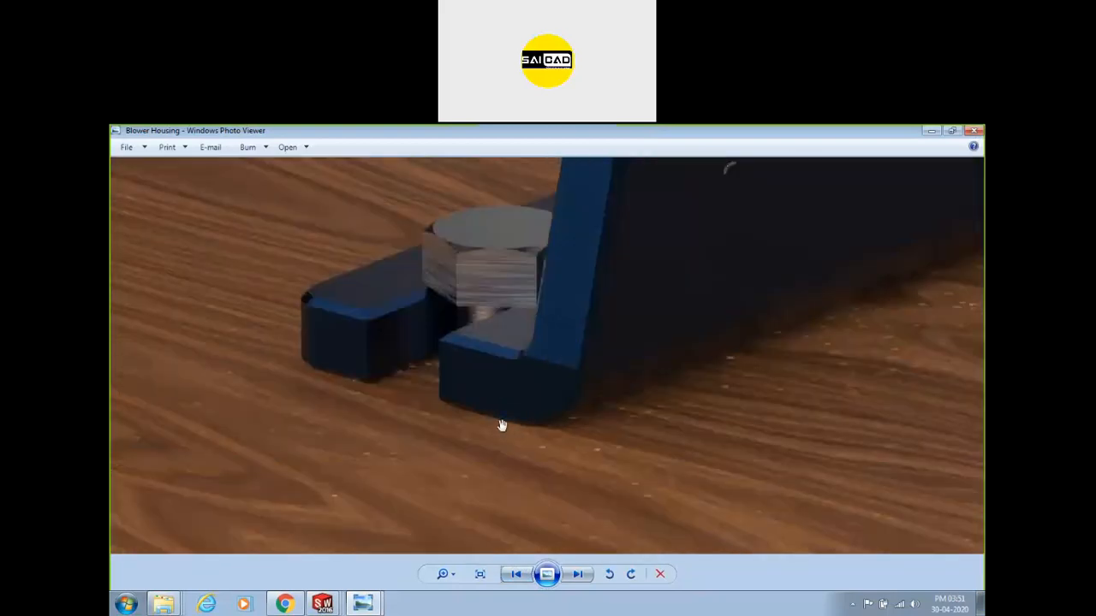
pyautogui.moveTo(497, 275); pyautogui.dragTo(566, 451)
pyautogui.moveTo(583, 352); pyautogui.dragTo(665, 261)
pyautogui.moveTo(376, 446); pyautogui.dragTo(524, 353)
pyautogui.moveTo(424, 436); pyautogui.dragTo(323, 515)
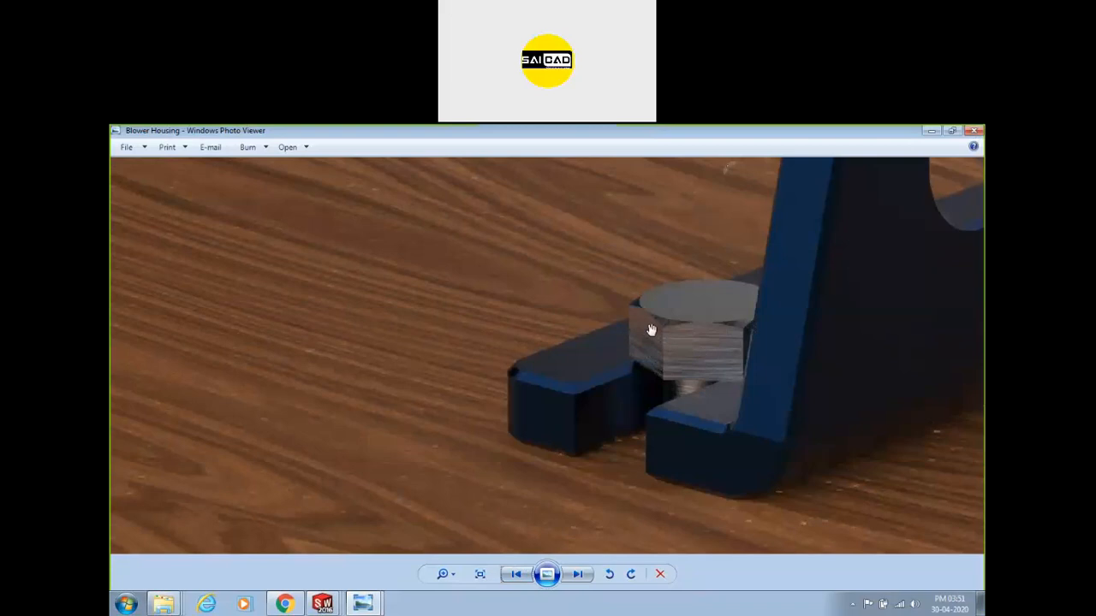
pyautogui.moveTo(663, 282); pyautogui.dragTo(590, 487)
pyautogui.moveTo(825, 201); pyautogui.dragTo(748, 350)
pyautogui.moveTo(767, 257); pyautogui.dragTo(685, 355)
pyautogui.moveTo(653, 243); pyautogui.dragTo(614, 426)
pyautogui.moveTo(733, 328); pyautogui.dragTo(682, 474)
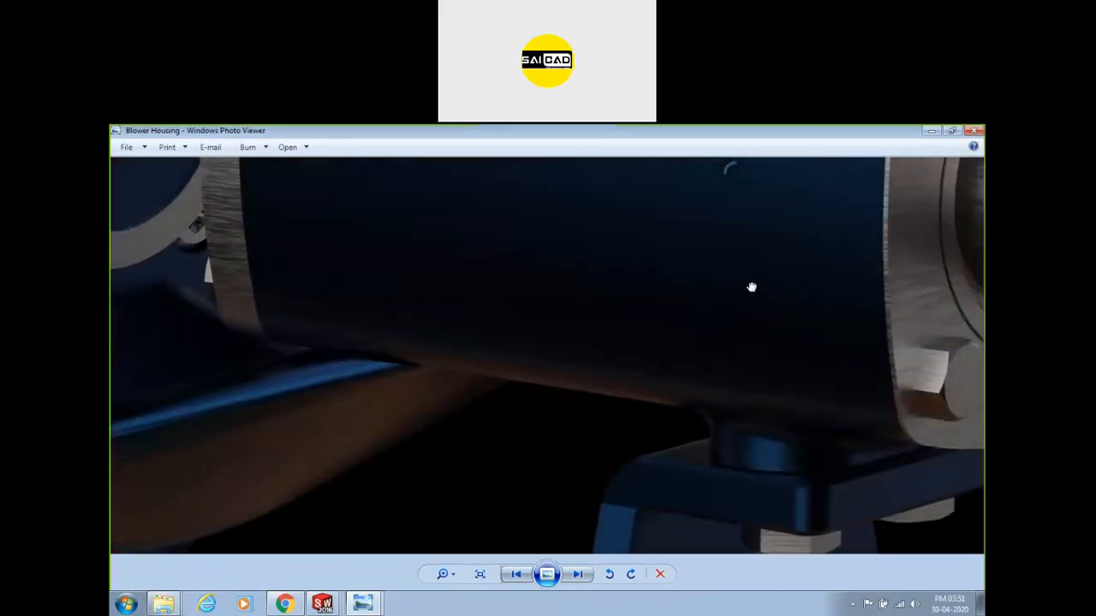
pyautogui.moveTo(751, 286); pyautogui.dragTo(592, 335)
pyautogui.moveTo(878, 274); pyautogui.dragTo(739, 299)
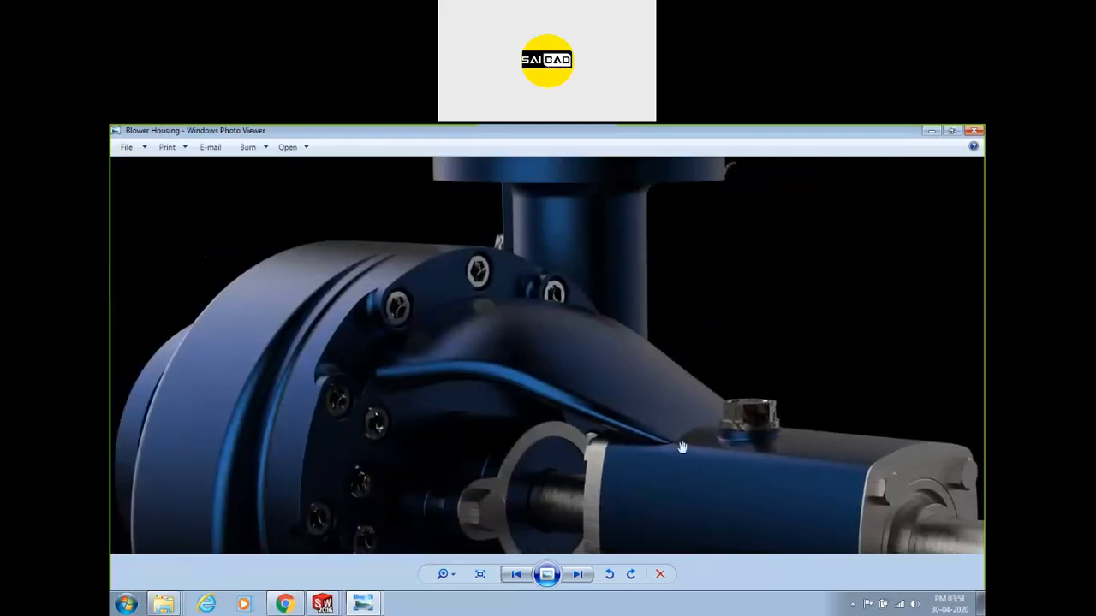
pyautogui.scroll(10, 809, 431)
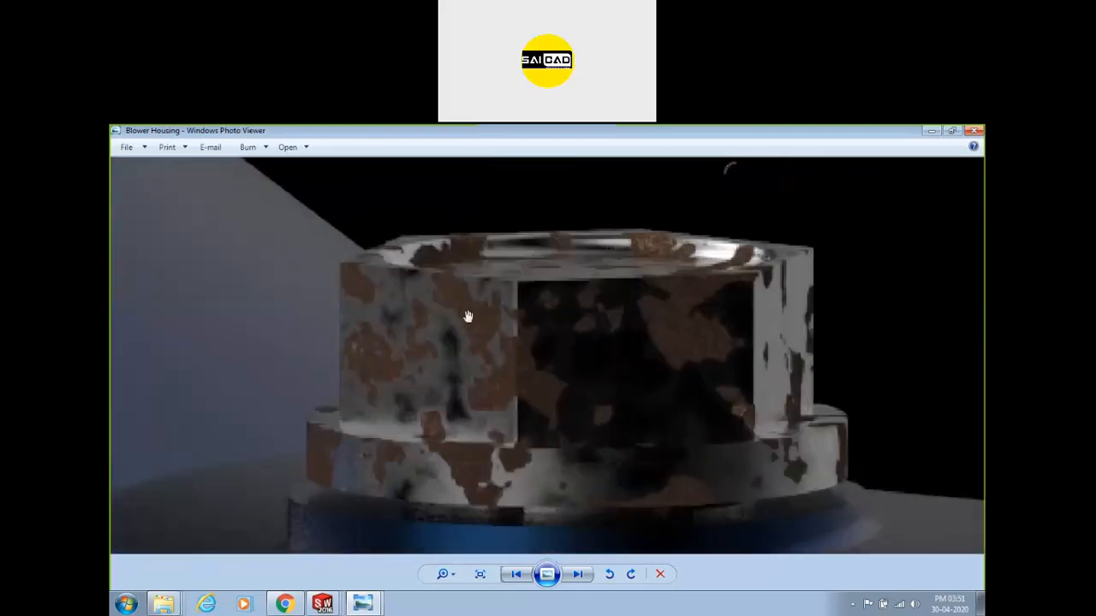
pyautogui.scroll(-3, 502, 347)
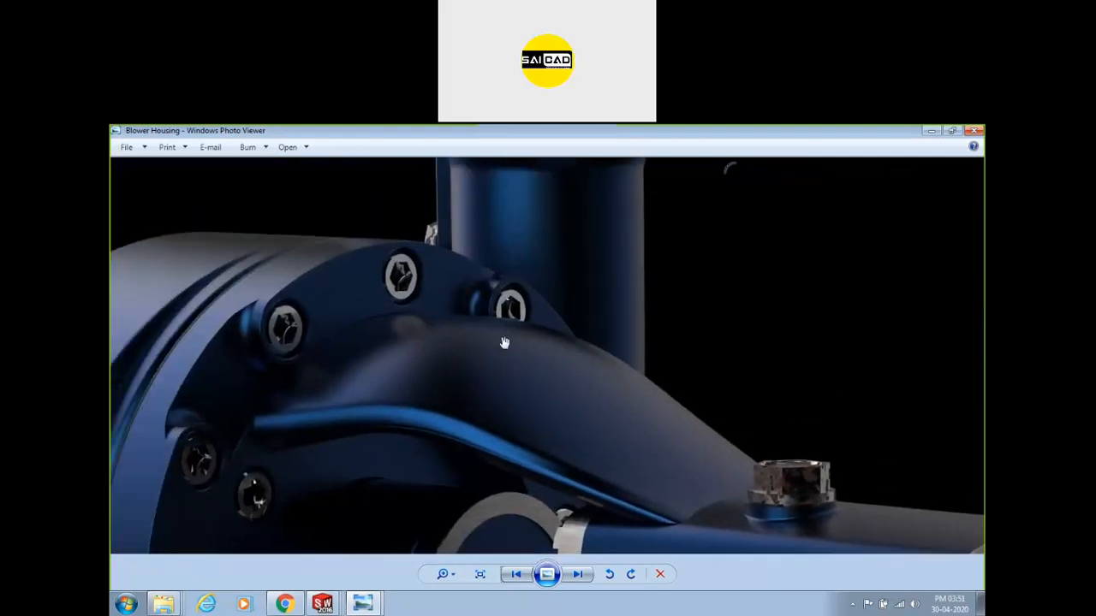
pyautogui.moveTo(504, 343); pyautogui.dragTo(745, 367)
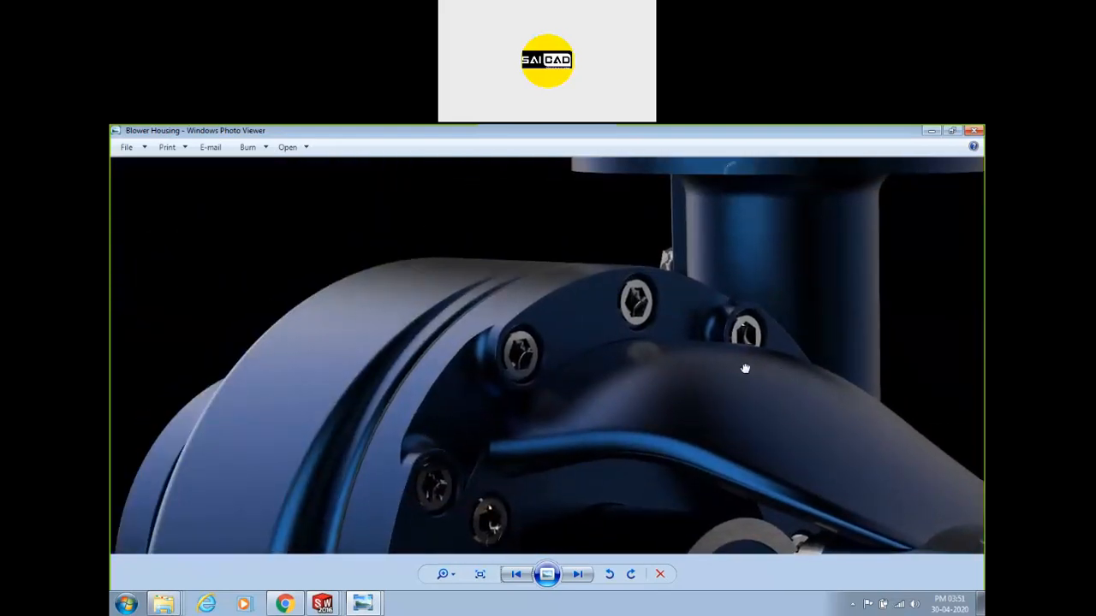
pyautogui.scroll(-3, 475, 375)
pyautogui.scroll(2, 598, 275)
pyautogui.scroll(4, 598, 275)
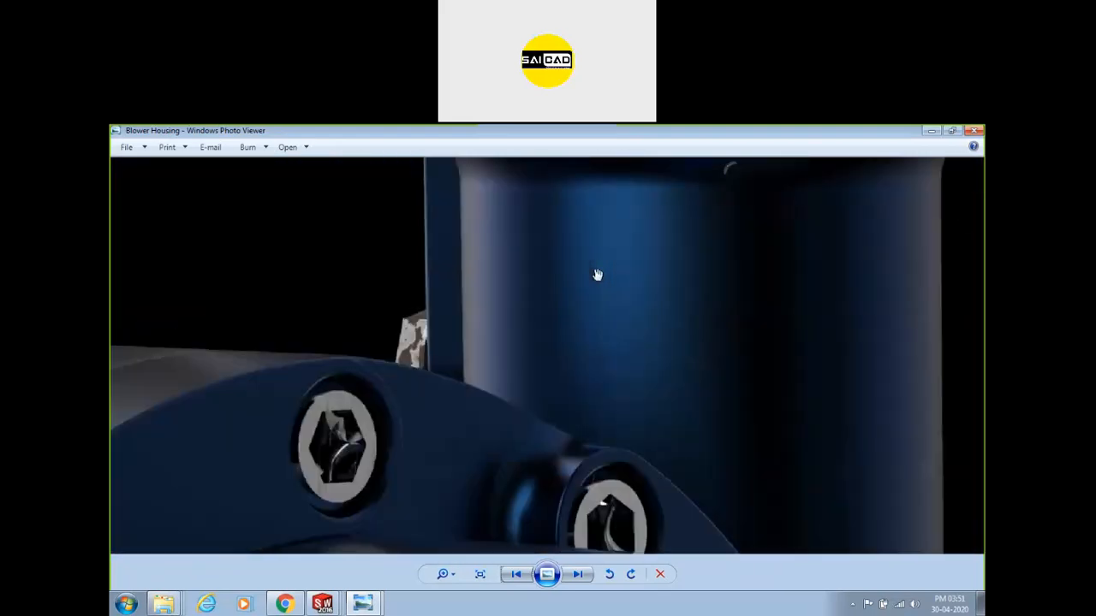
pyautogui.scroll(-5, 592, 289)
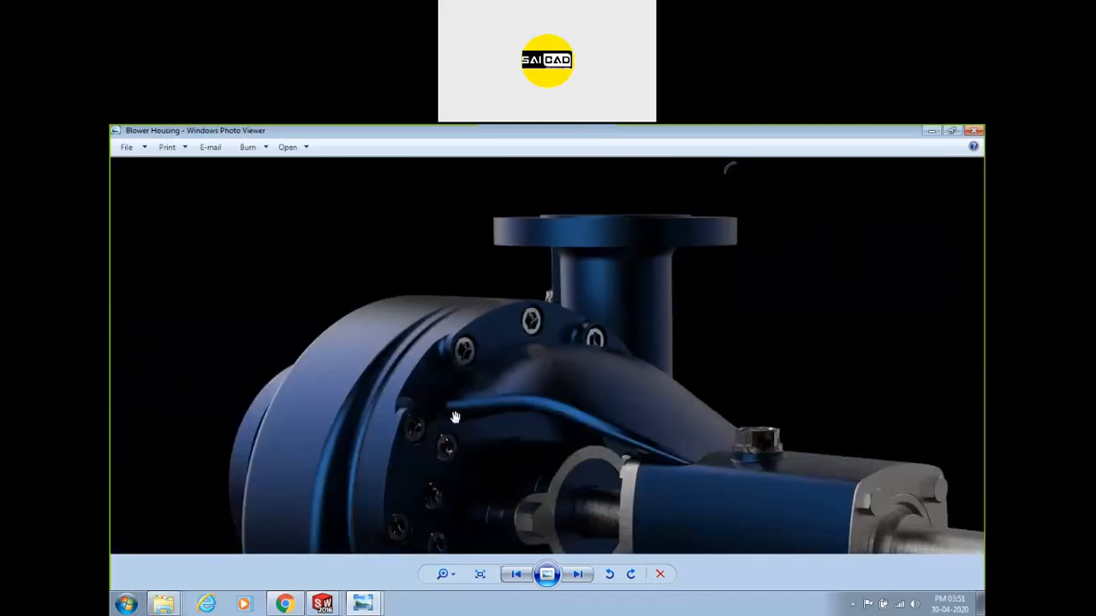
pyautogui.scroll(2, 455, 428)
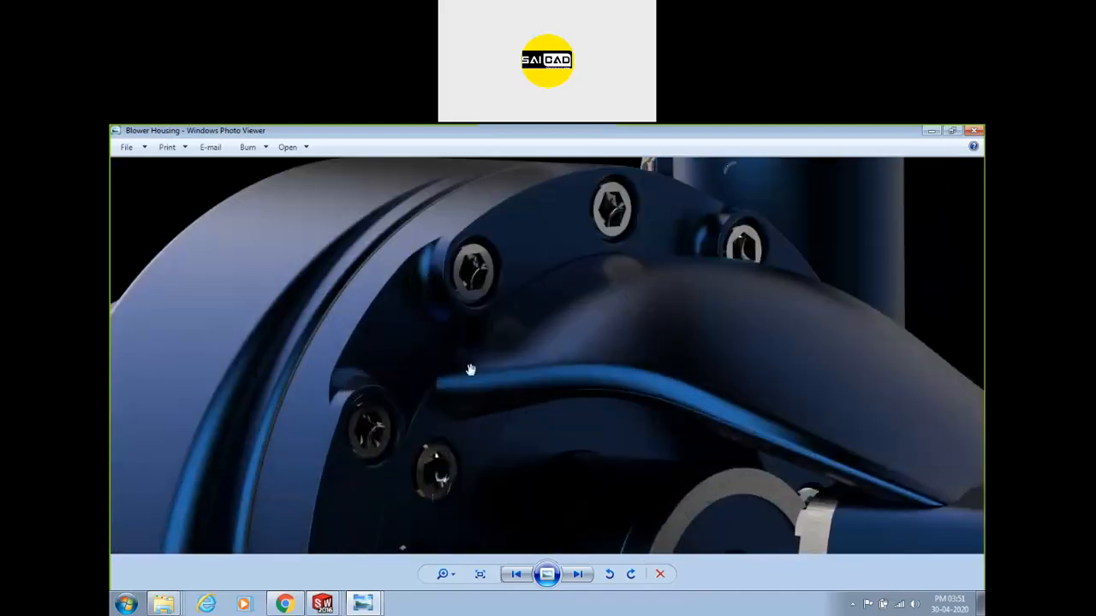
pyautogui.moveTo(500, 465); pyautogui.dragTo(675, 219)
pyautogui.scroll(-3, 574, 303)
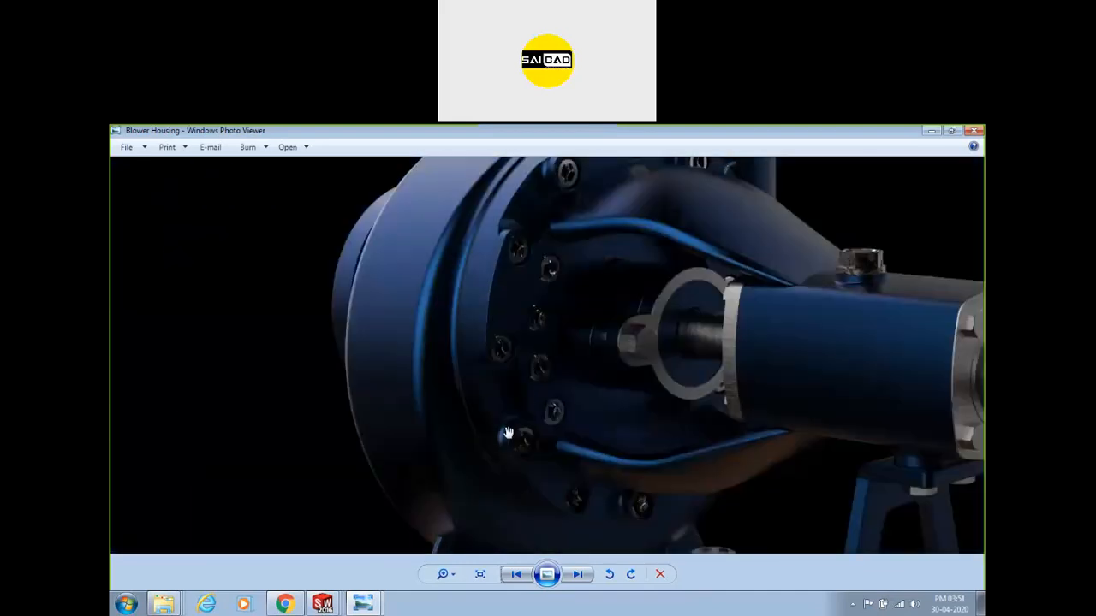
pyautogui.scroll(3, 506, 431)
pyautogui.scroll(4, 565, 465)
pyautogui.scroll(-4, 522, 394)
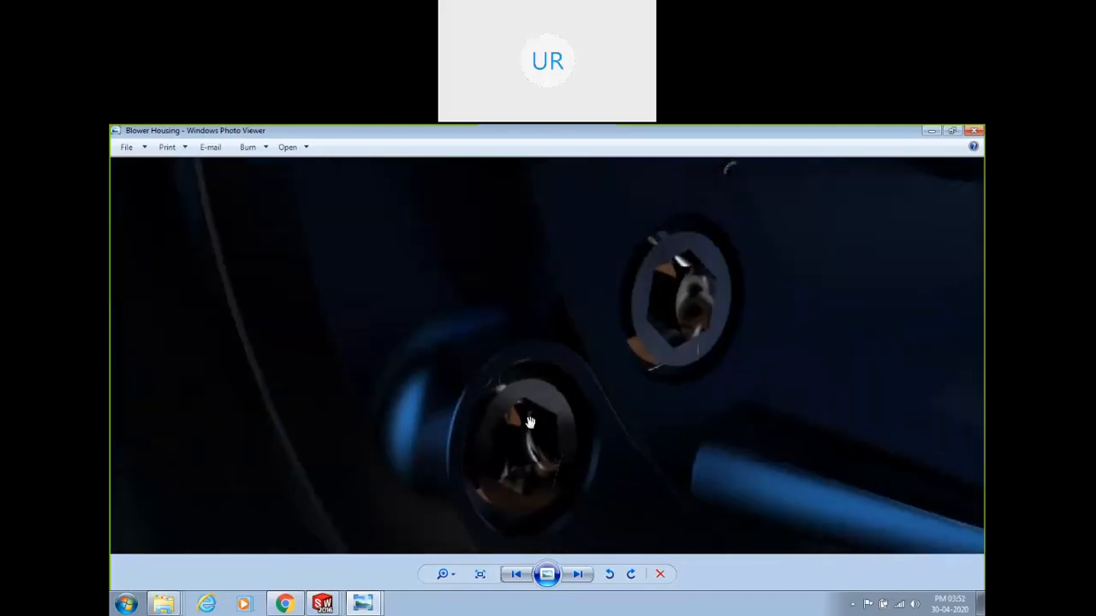
pyautogui.scroll(-2, 507, 367)
pyautogui.moveTo(408, 422); pyautogui.dragTo(522, 278)
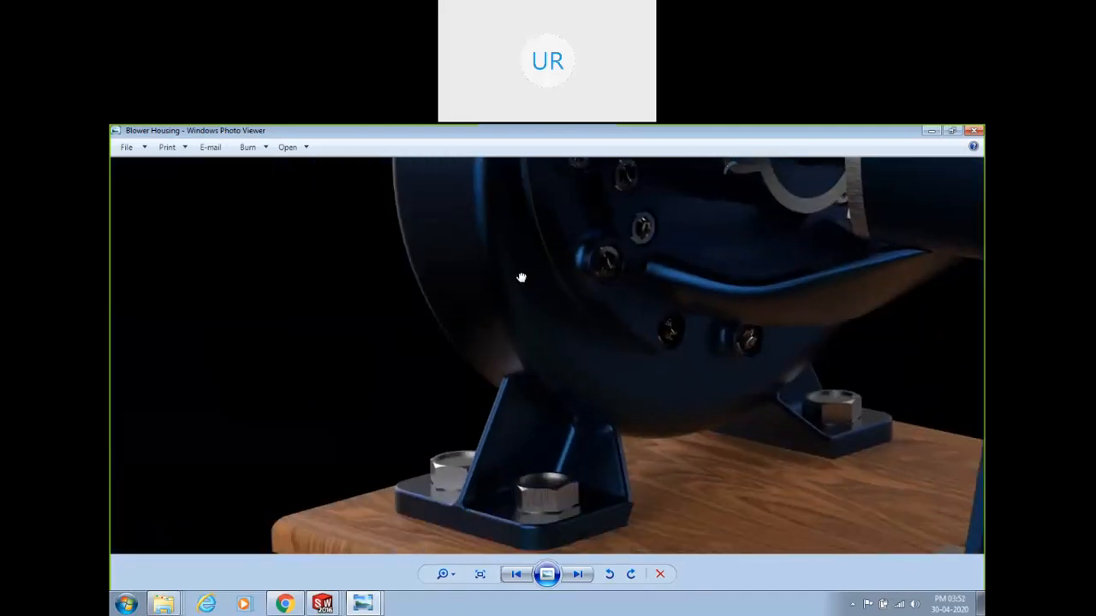
pyautogui.scroll(-5, 508, 293)
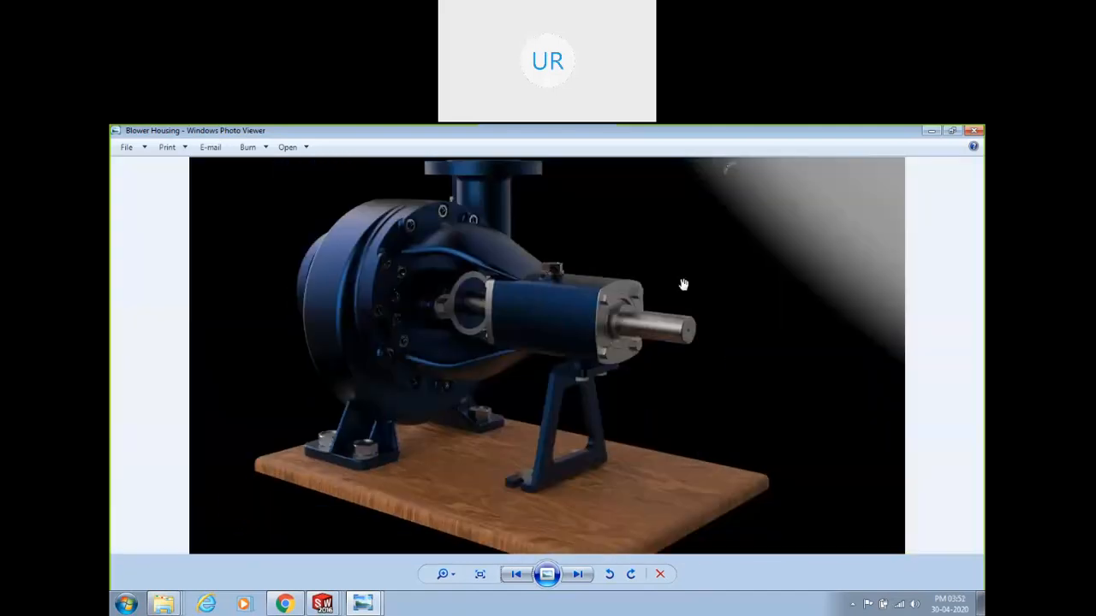
pyautogui.click(974, 131)
pyautogui.click(512, 525)
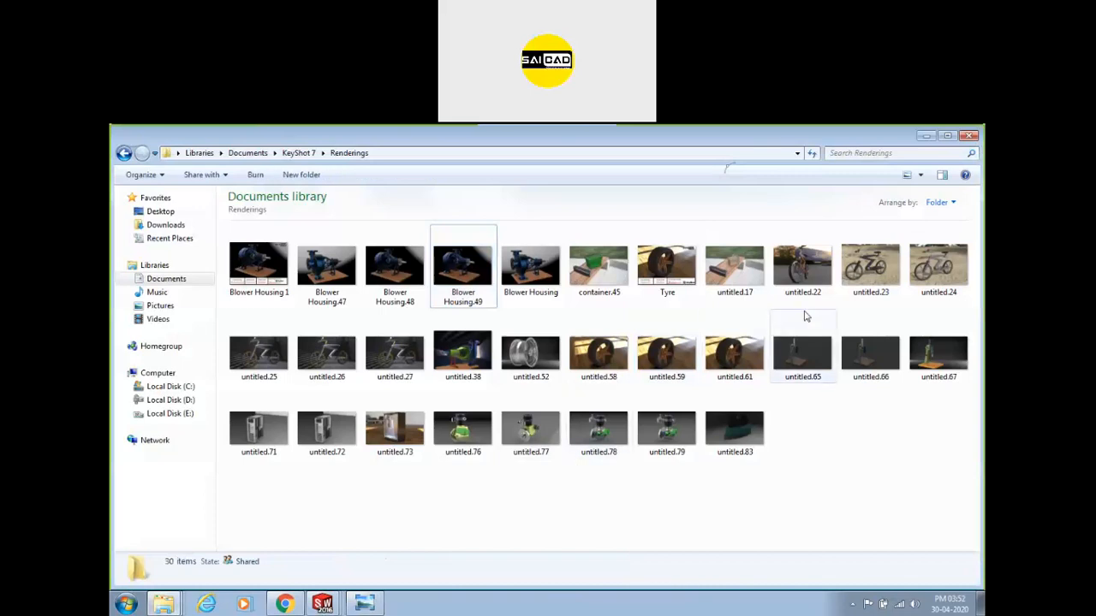
# View the container rendering and the next two renders, then close the viewer.
pyautogui.doubleClick(610, 272)
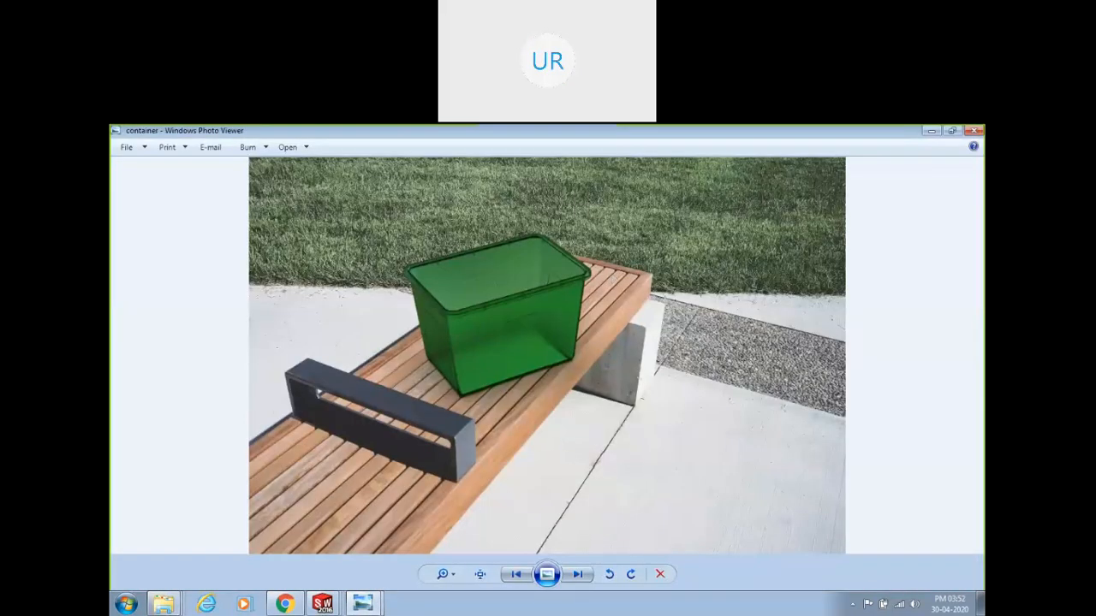
pyautogui.click(578, 576)
pyautogui.click(578, 576)
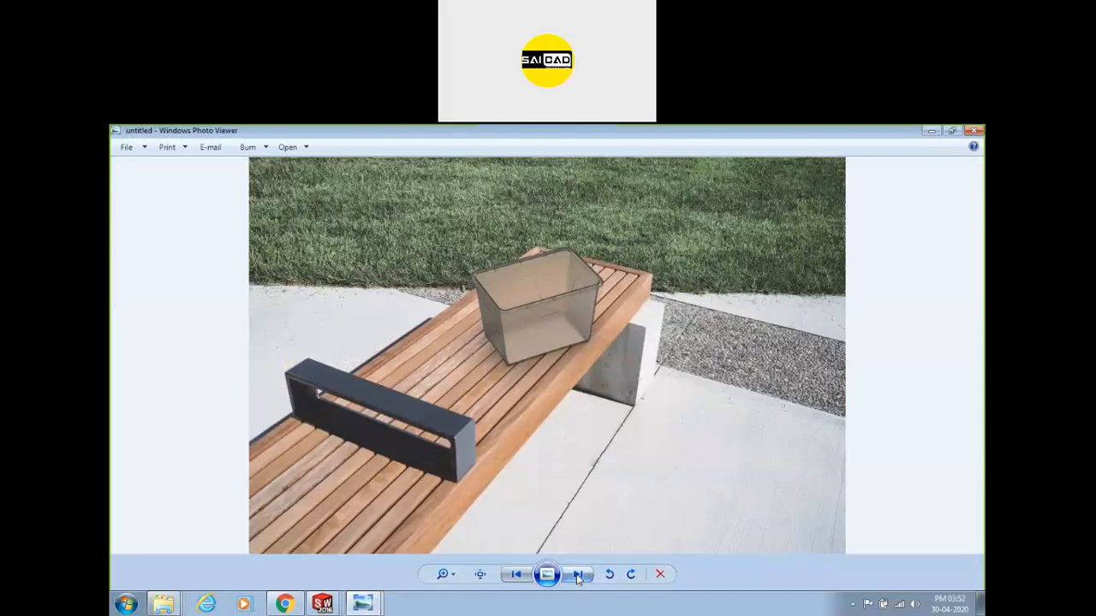
pyautogui.click(973, 130)
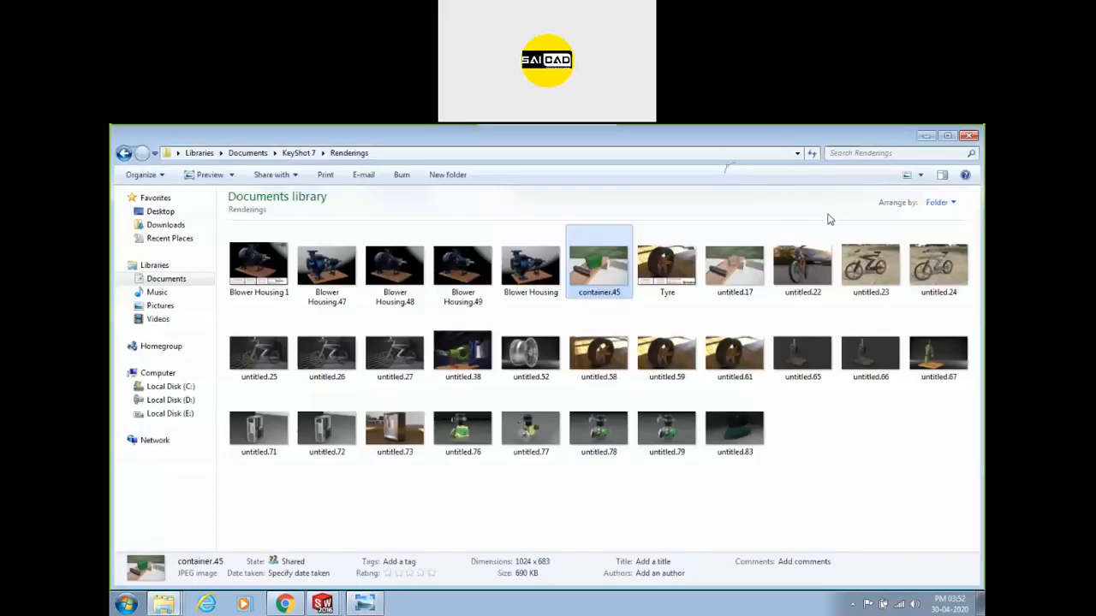
# Open the untitled.61 tyre rendering and zoom into it.
pyautogui.doubleClick(719, 363)
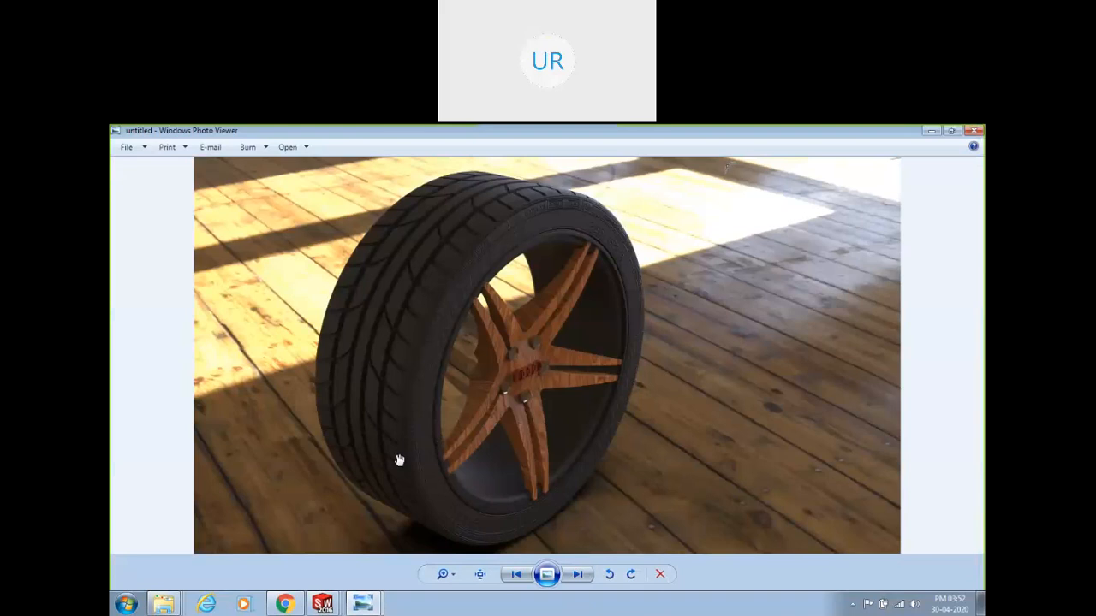
pyautogui.scroll(5, 403, 454)
pyautogui.scroll(-5, 471, 407)
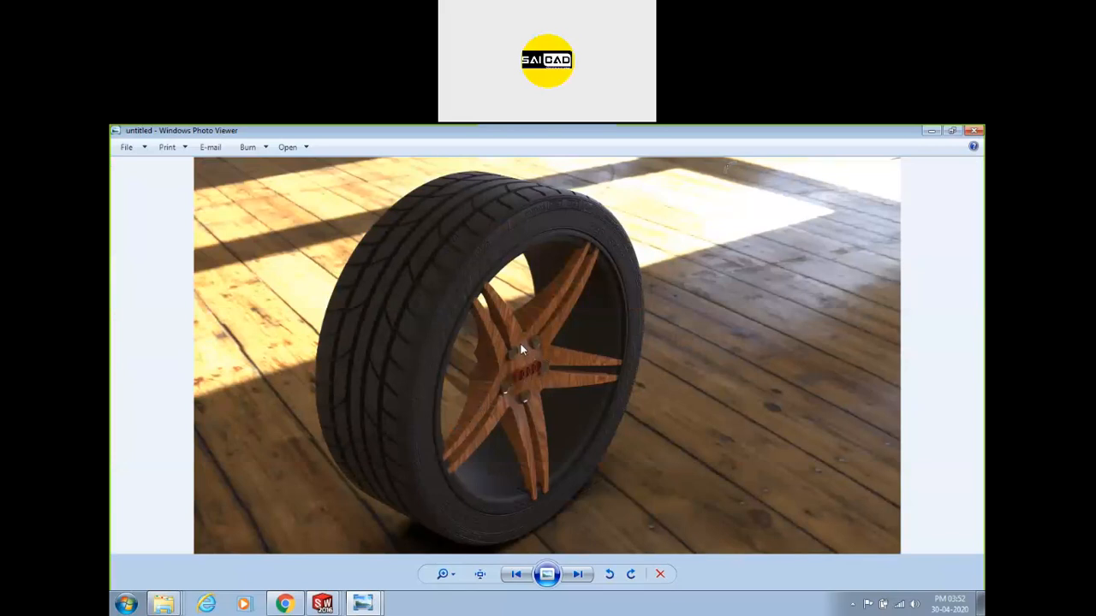
pyautogui.scroll(6, 517, 333)
# Pan from the hub's red rings across the sidewall to the MAX LOAD lettering.
pyautogui.moveTo(470, 342); pyautogui.dragTo(790, 485)
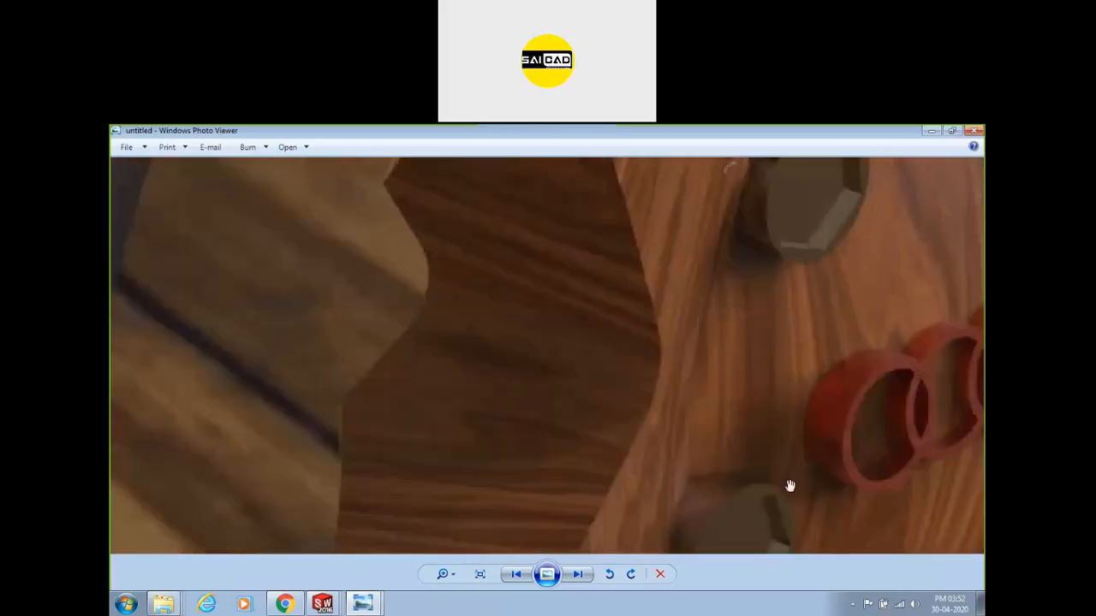
pyautogui.moveTo(663, 265); pyautogui.dragTo(789, 479)
pyautogui.moveTo(731, 296); pyautogui.dragTo(861, 362)
pyautogui.moveTo(568, 322); pyautogui.dragTo(638, 497)
pyautogui.moveTo(637, 318); pyautogui.dragTo(611, 443)
pyautogui.moveTo(588, 399); pyautogui.dragTo(578, 394)
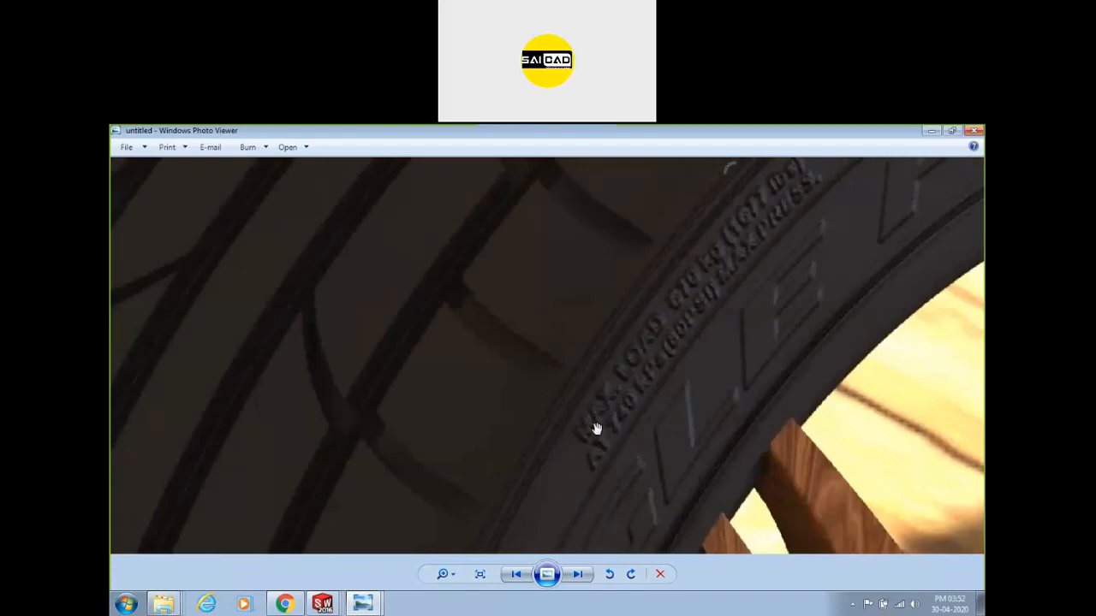
pyautogui.moveTo(780, 257); pyautogui.dragTo(670, 353)
pyautogui.scroll(-2, 798, 247)
pyautogui.scroll(-2, 676, 315)
pyautogui.scroll(4, 773, 299)
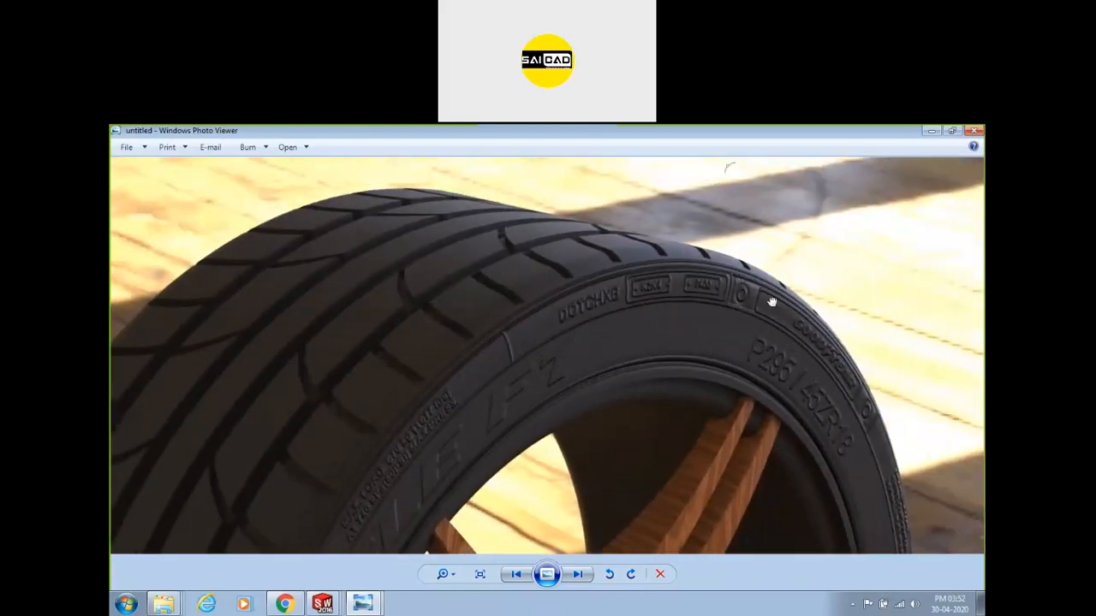
pyautogui.scroll(-3, 729, 256)
pyautogui.scroll(-2, 799, 502)
# From the desktop, open the black tyre-lettering image in New folder (2).
pyautogui.click(981, 603)
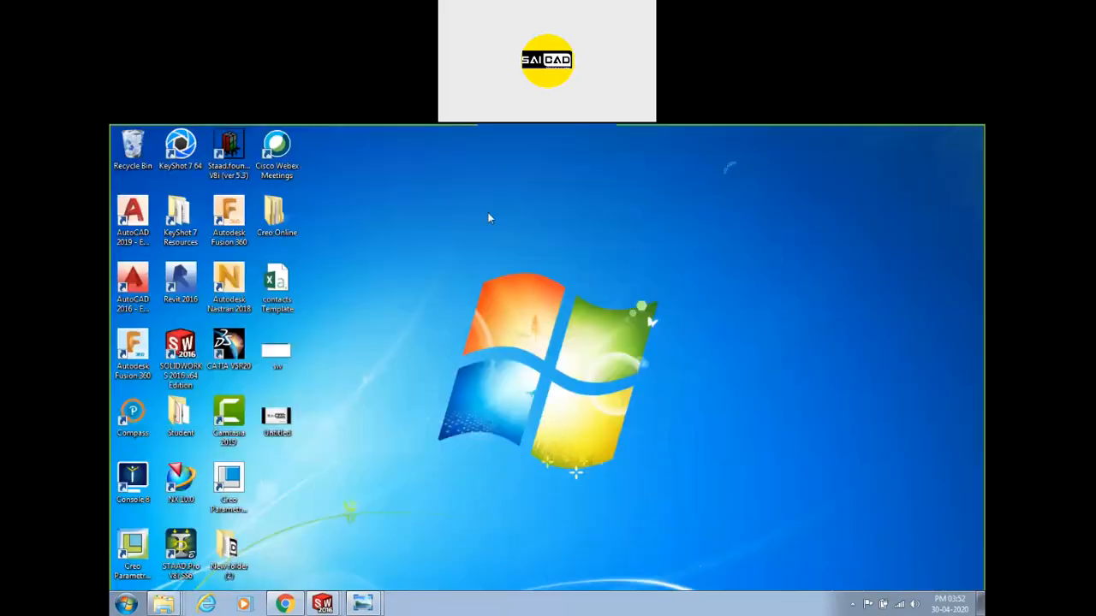
pyautogui.doubleClick(247, 548)
pyautogui.scroll(-3, 433, 340)
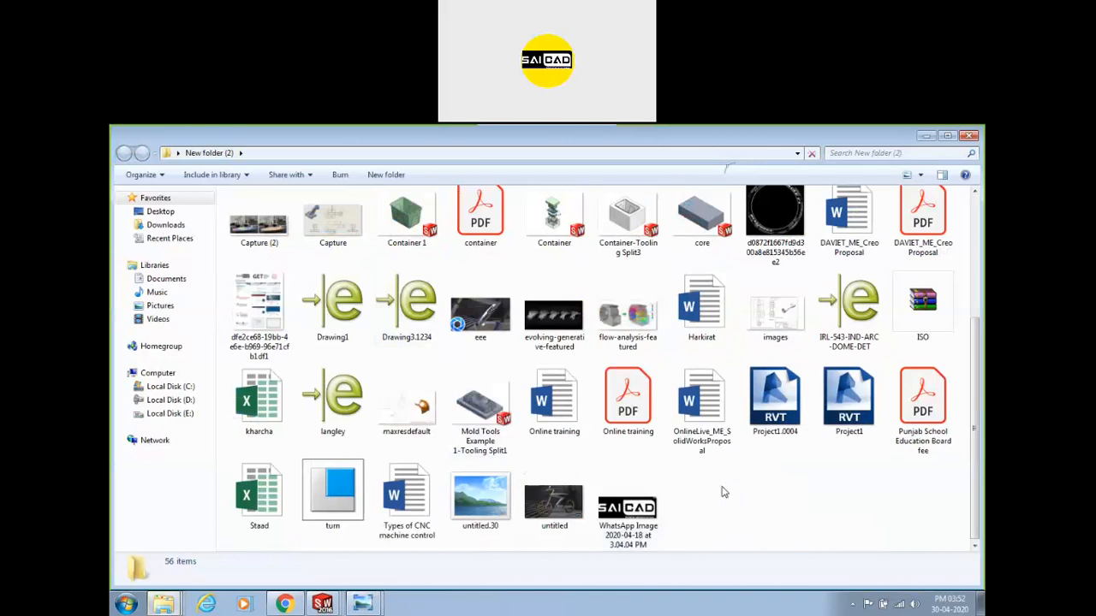
pyautogui.doubleClick(775, 218)
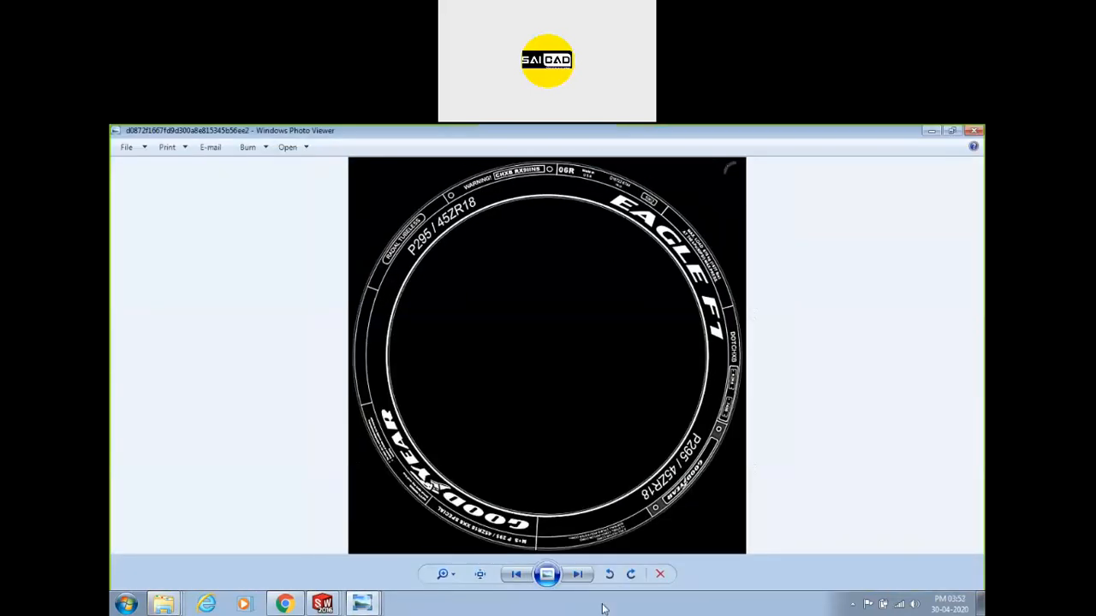
# Close the tyre-lettering image window and the New Doc photo window.
pyautogui.click(322, 604)
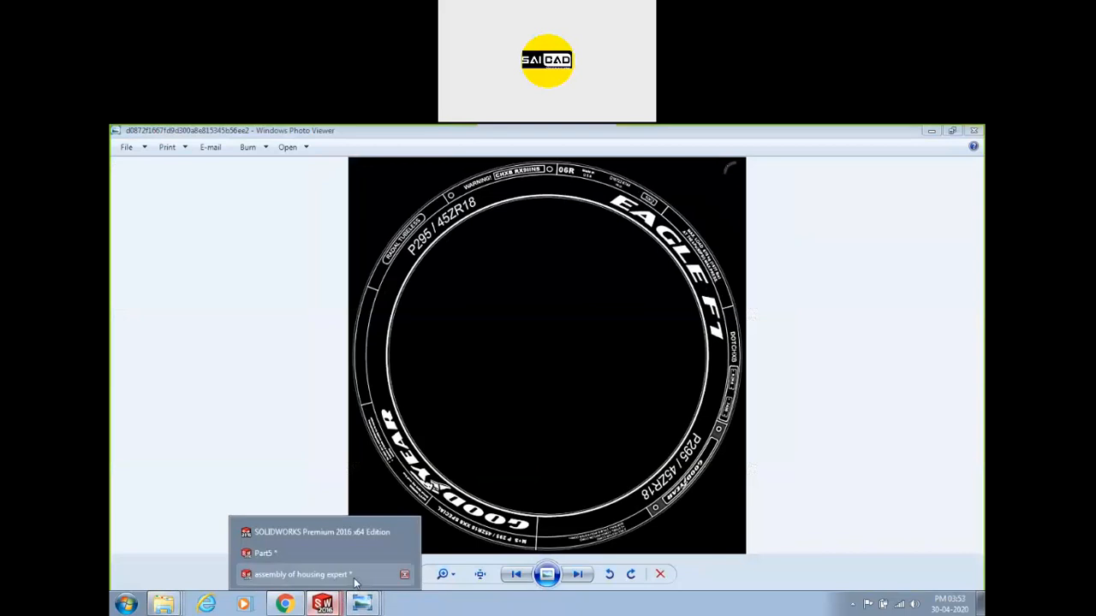
pyautogui.moveTo(363, 594)
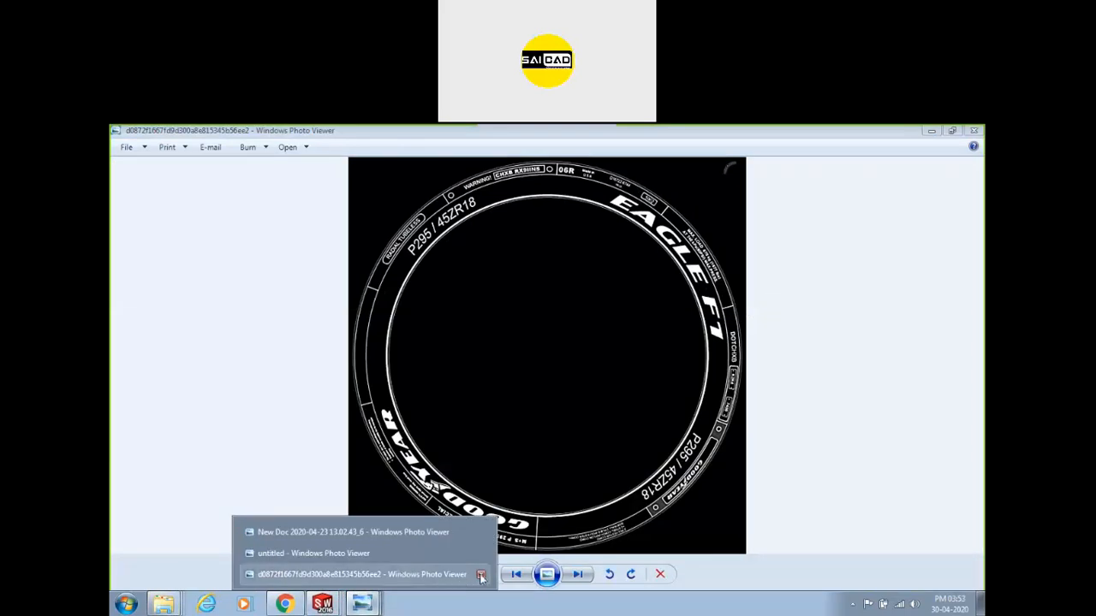
pyautogui.click(433, 575)
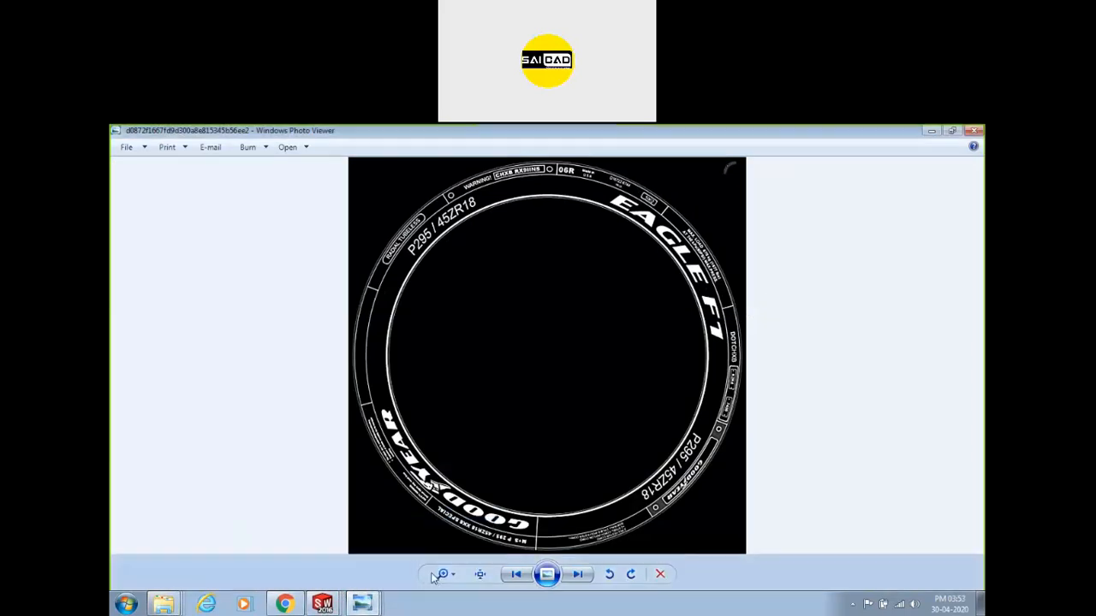
pyautogui.click(975, 131)
pyautogui.moveTo(362, 604)
pyautogui.click(473, 554)
# Return to the untitled wheel render and zoom back out to show the whole wheel.
pyautogui.click(325, 563)
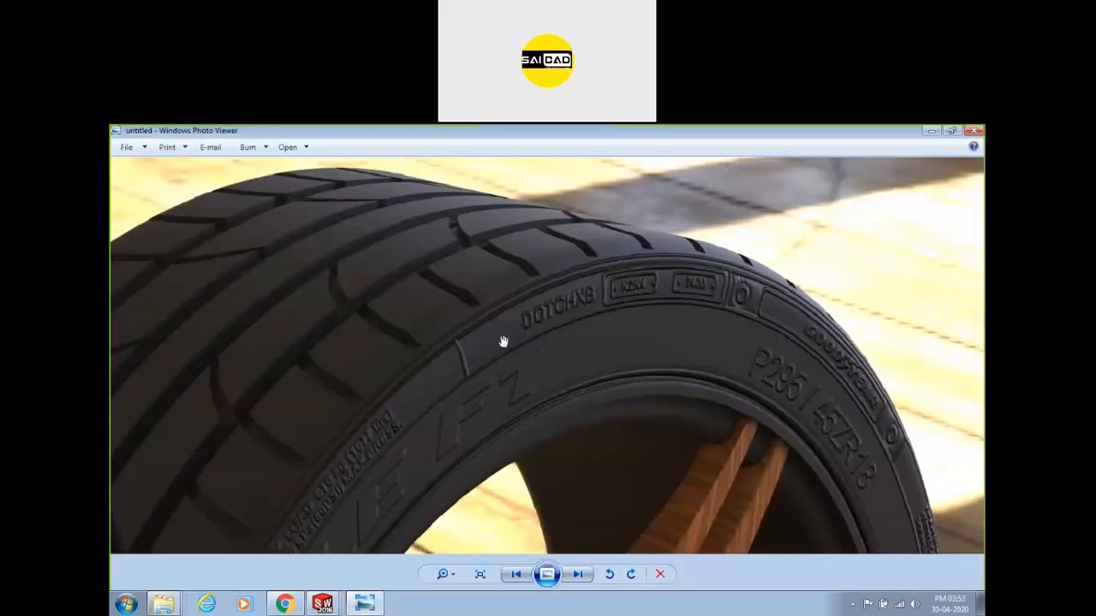
pyautogui.scroll(-2, 673, 284)
pyautogui.scroll(3, 651, 260)
pyautogui.scroll(-1, 709, 277)
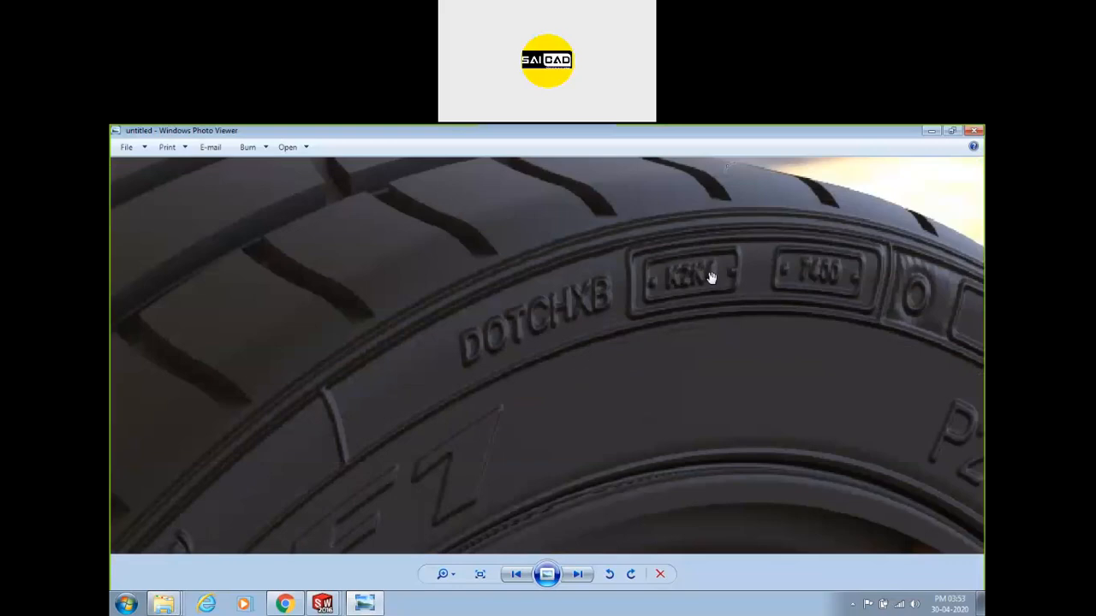
pyautogui.scroll(-3, 771, 253)
pyautogui.scroll(1, 587, 296)
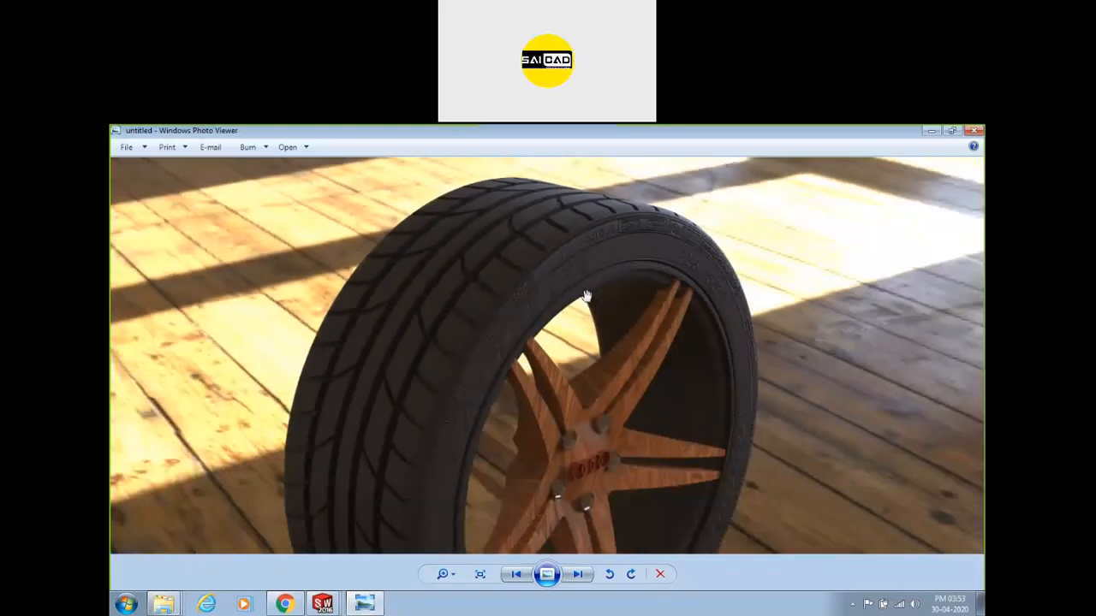
pyautogui.scroll(-1, 552, 527)
pyautogui.scroll(2, 572, 411)
pyautogui.scroll(-2, 602, 392)
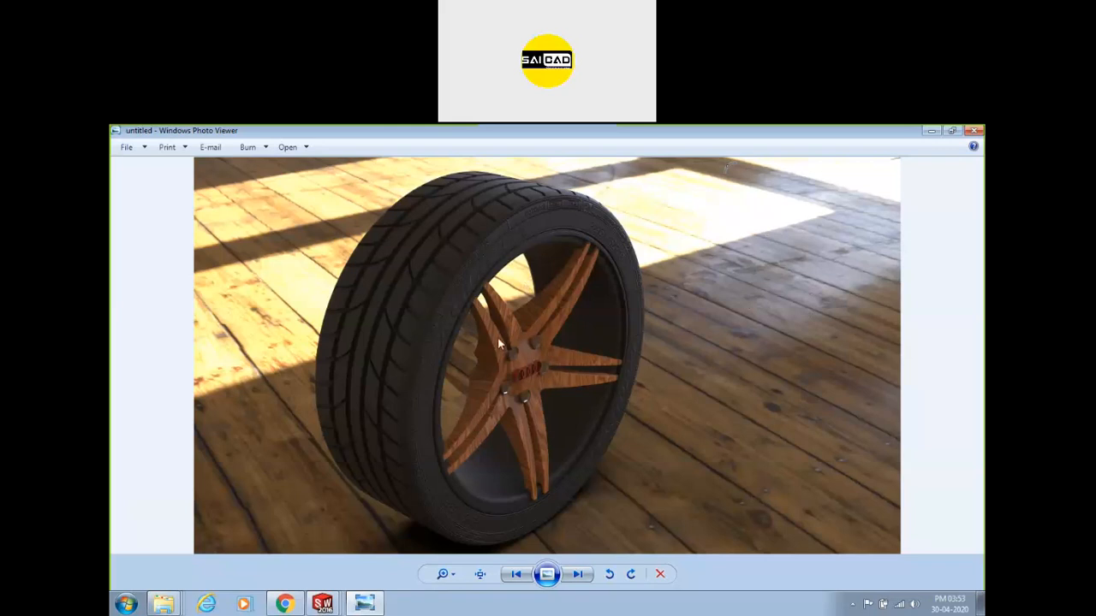
# Step back and forth through the drill press renders, zooming into details.
pyautogui.click(575, 574)
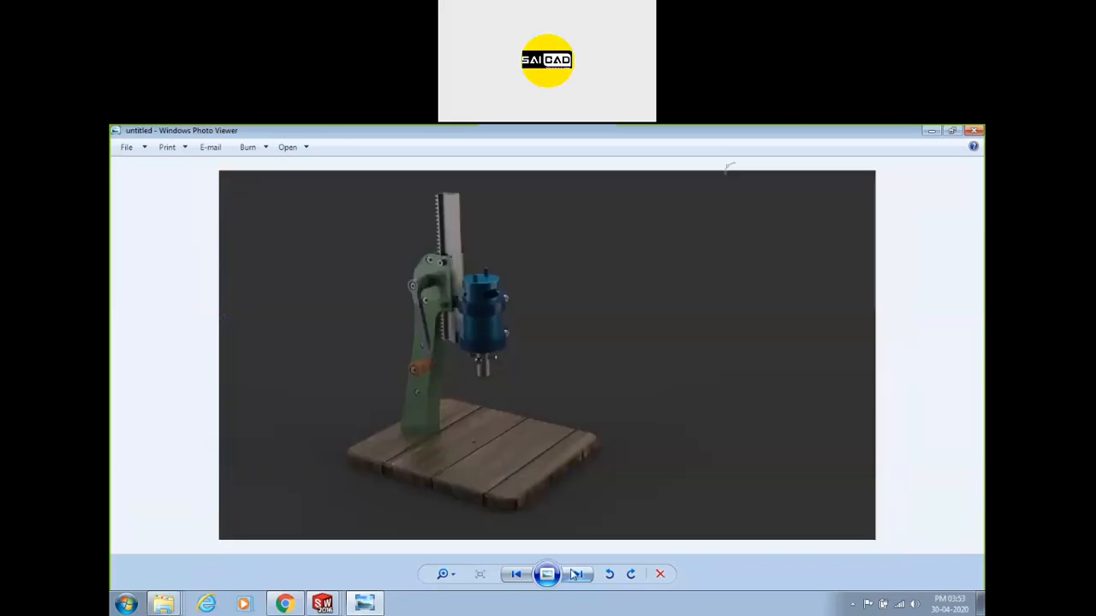
pyautogui.click(575, 574)
pyautogui.click(505, 575)
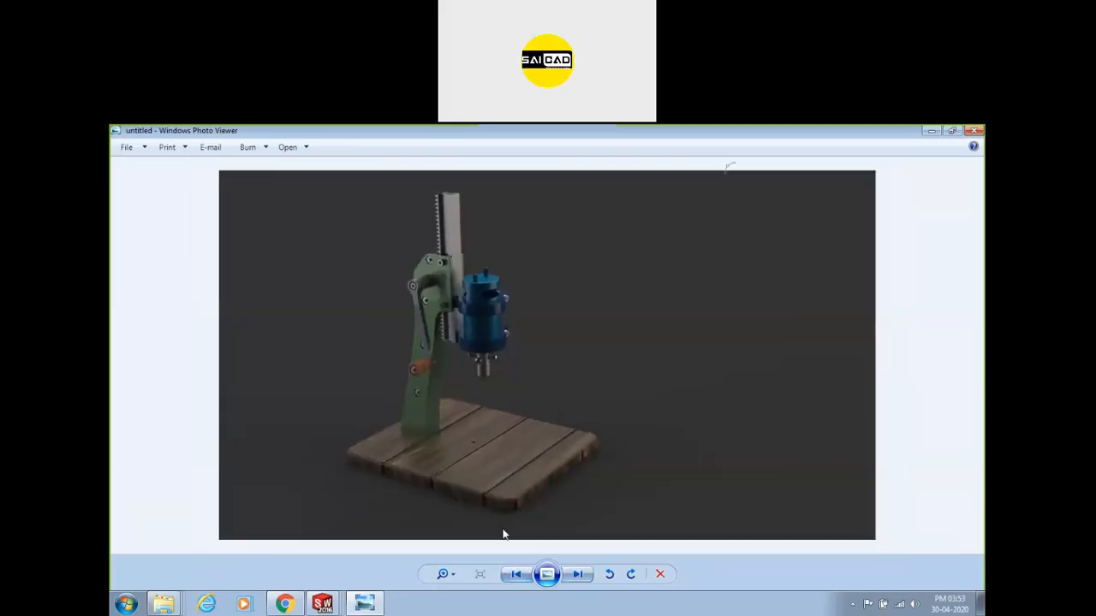
pyautogui.scroll(5, 419, 275)
pyautogui.scroll(-1, 451, 271)
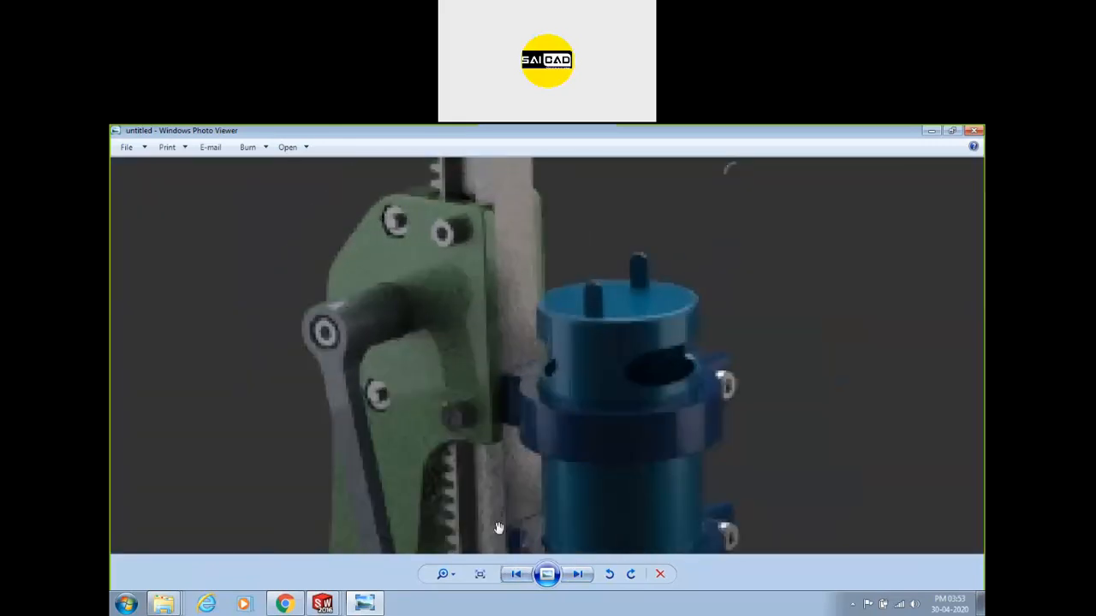
pyautogui.click(578, 581)
pyautogui.scroll(5, 405, 265)
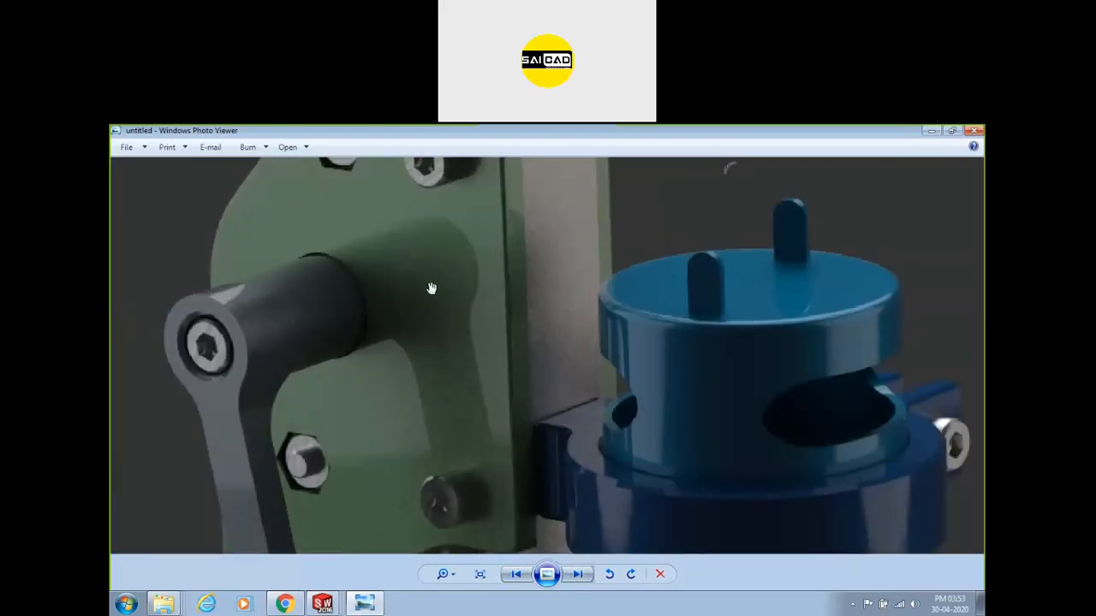
pyautogui.scroll(-4, 666, 296)
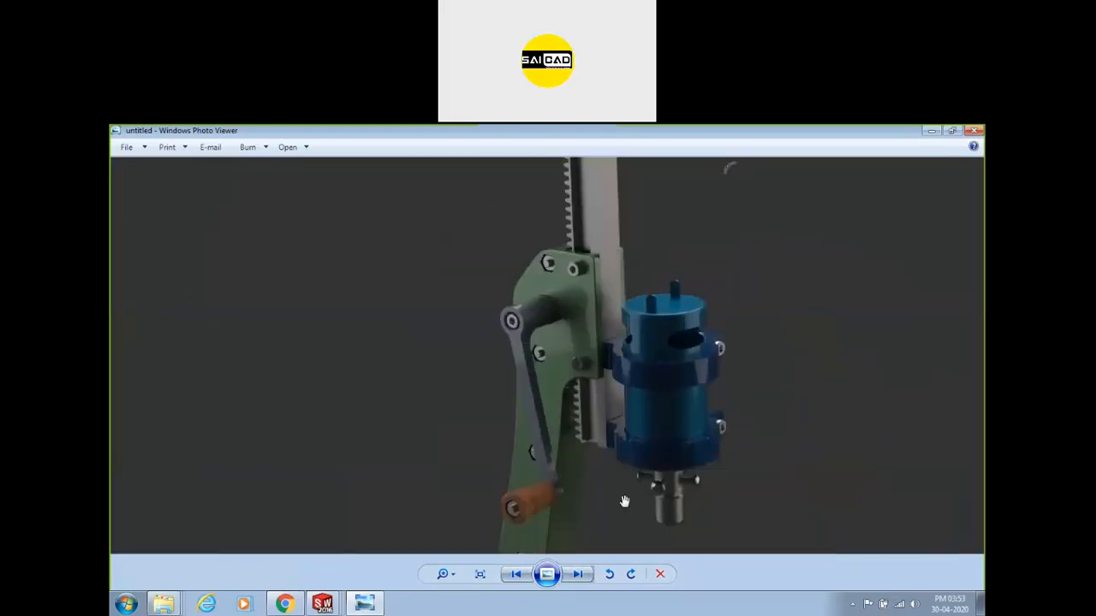
pyautogui.scroll(5, 684, 484)
pyautogui.scroll(-2, 685, 484)
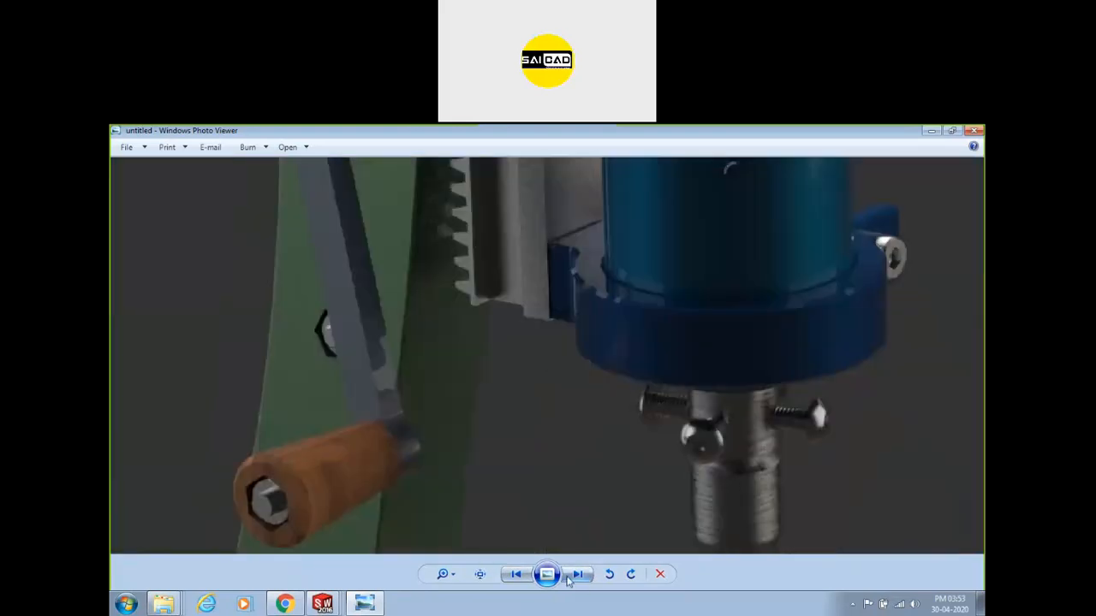
# Zoom into the chuck on the next drill press render, then advance to the computer case.
pyautogui.click(567, 579)
pyautogui.scroll(5, 467, 357)
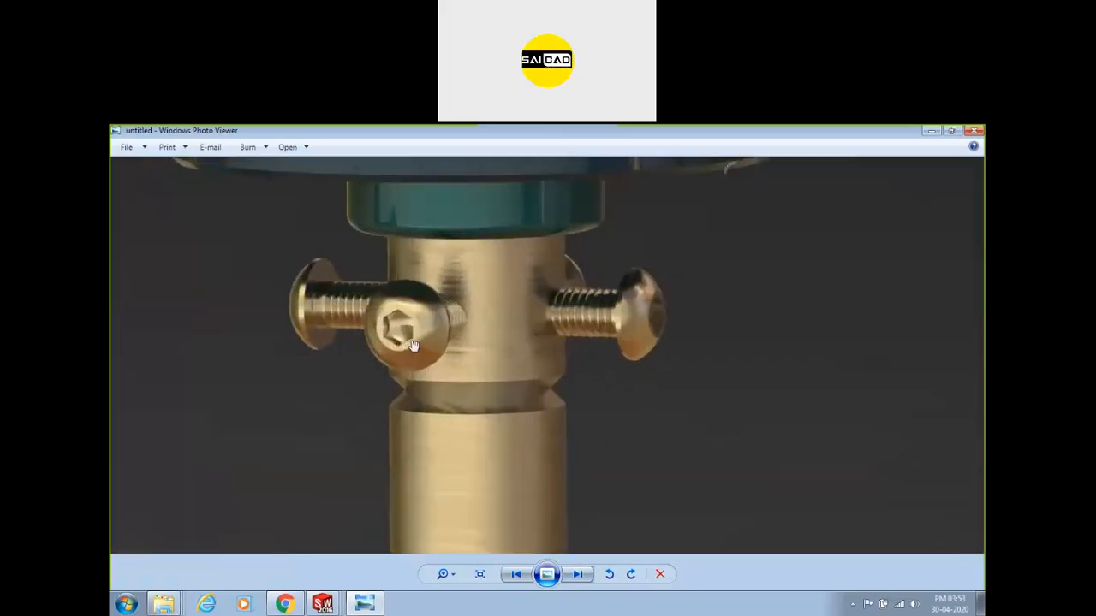
pyautogui.scroll(-2, 780, 394)
pyautogui.scroll(-3, 619, 320)
pyautogui.scroll(2, 386, 352)
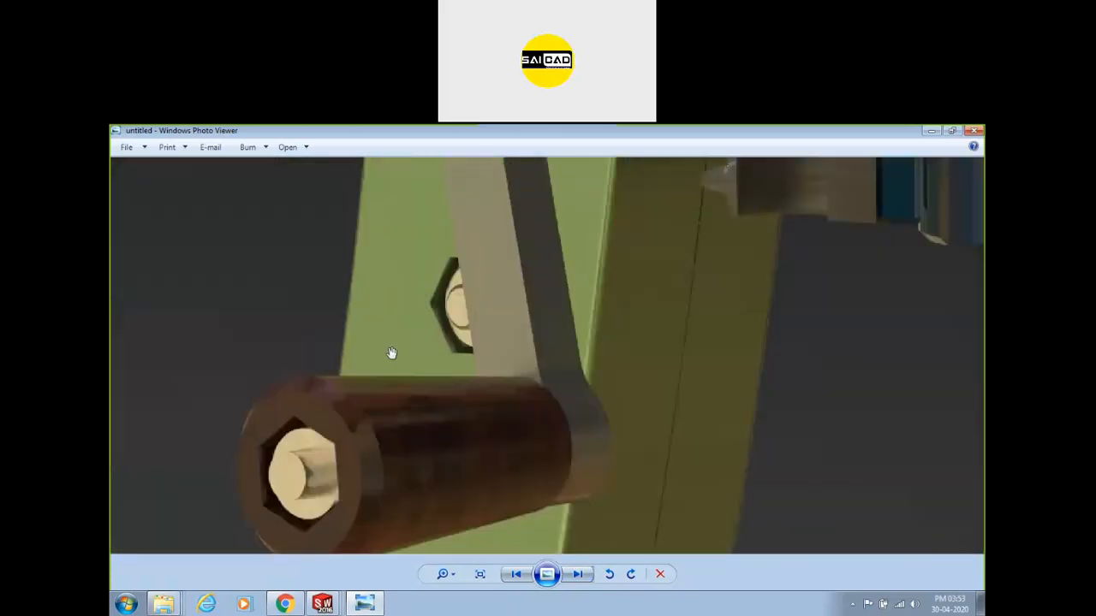
pyautogui.scroll(-3, 582, 457)
pyautogui.scroll(5, 637, 322)
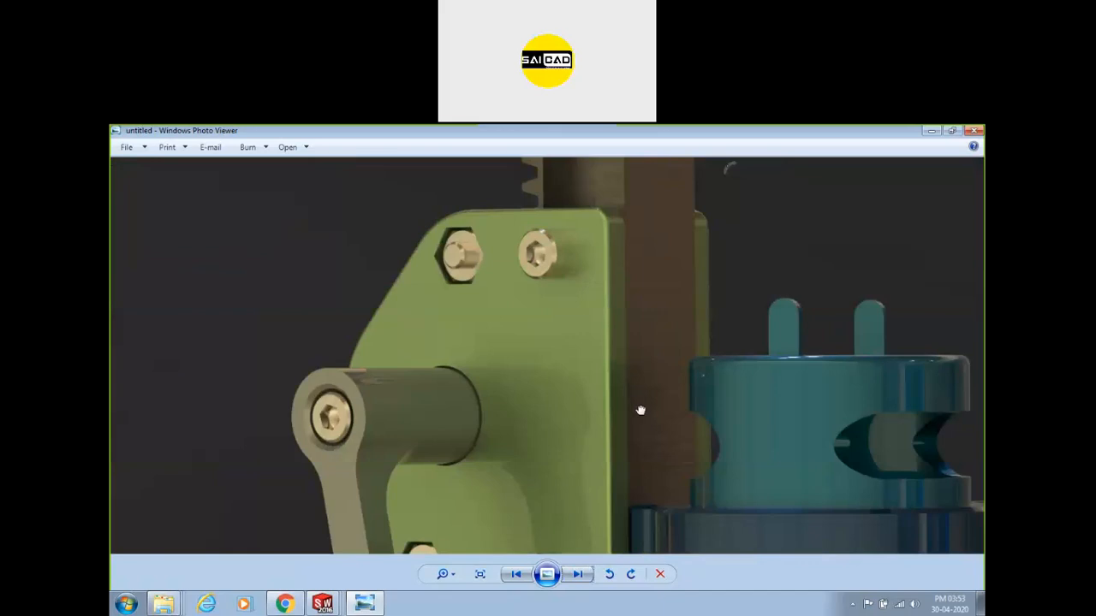
pyautogui.moveTo(640, 410); pyautogui.dragTo(519, 315)
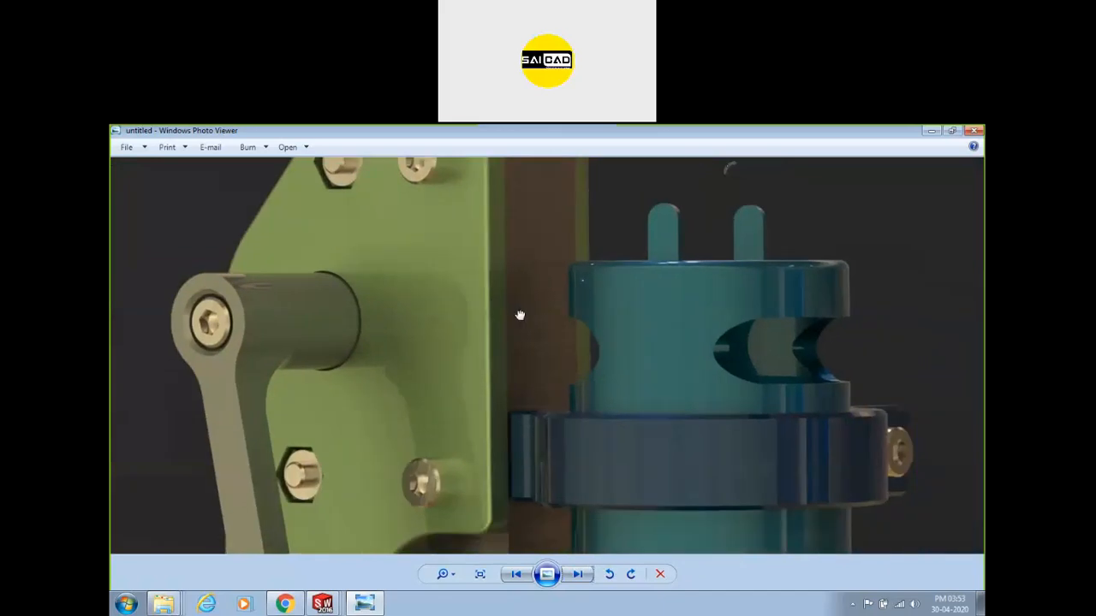
pyautogui.click(586, 577)
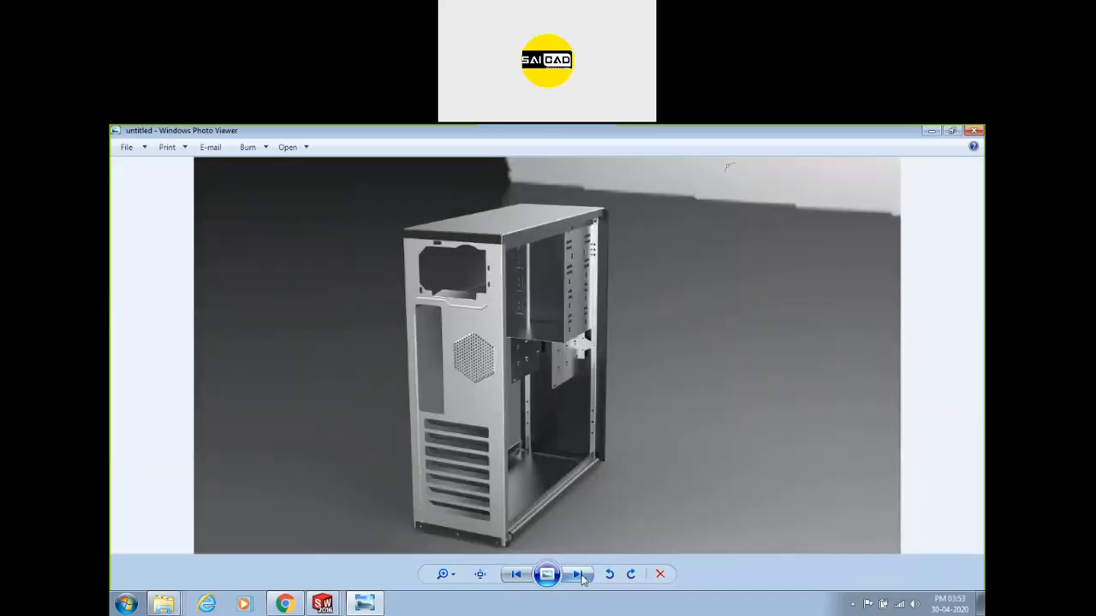
# Show the next computer case render and zoom into it.
pyautogui.click(577, 578)
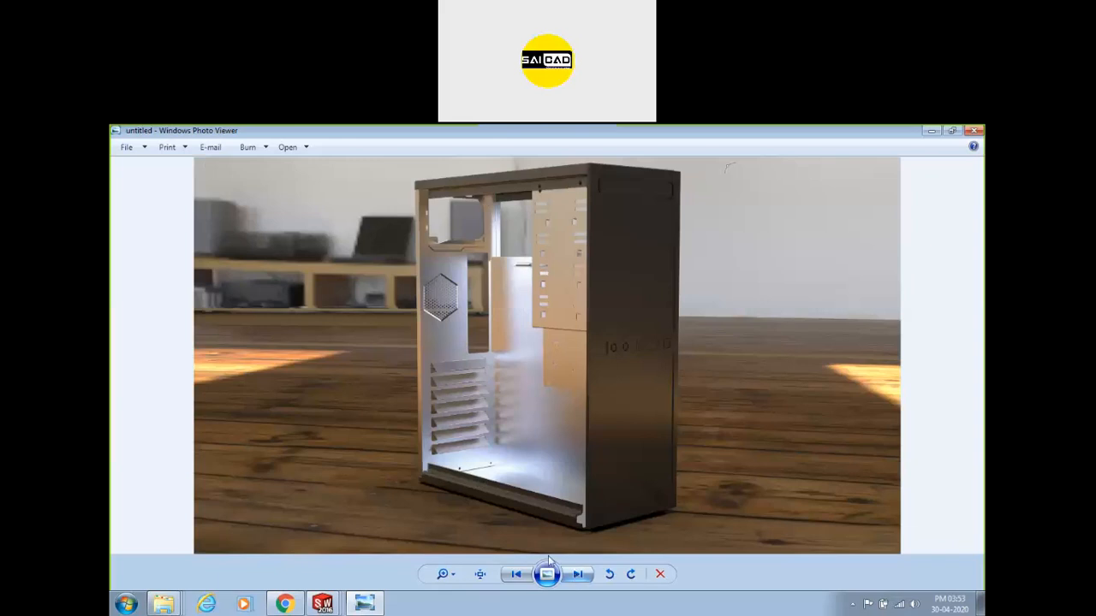
pyautogui.scroll(3, 414, 392)
pyautogui.scroll(3, 414, 392)
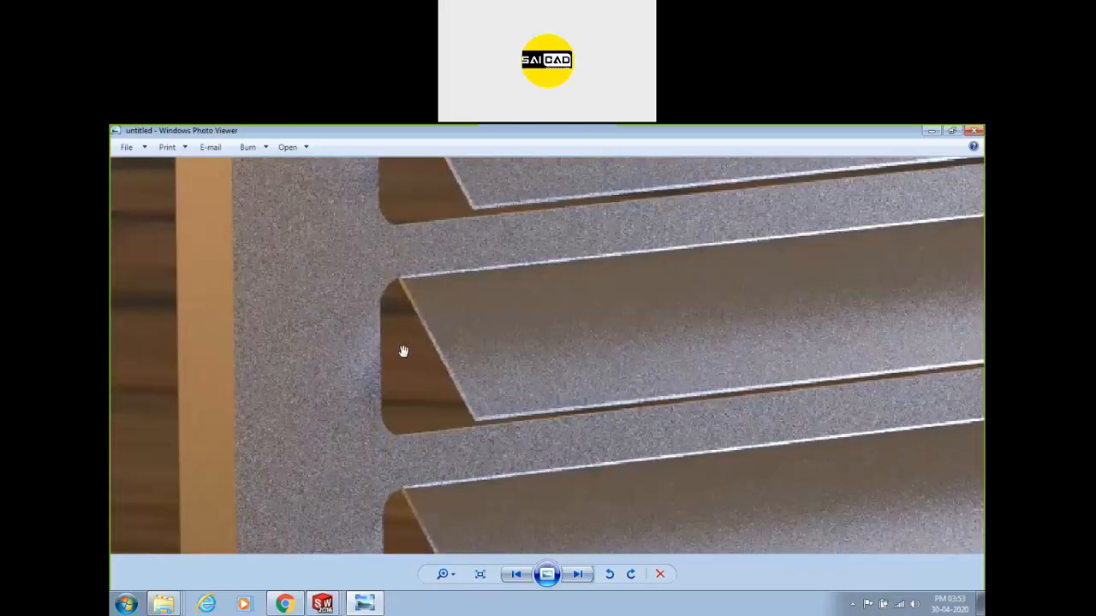
pyautogui.scroll(-4, 570, 369)
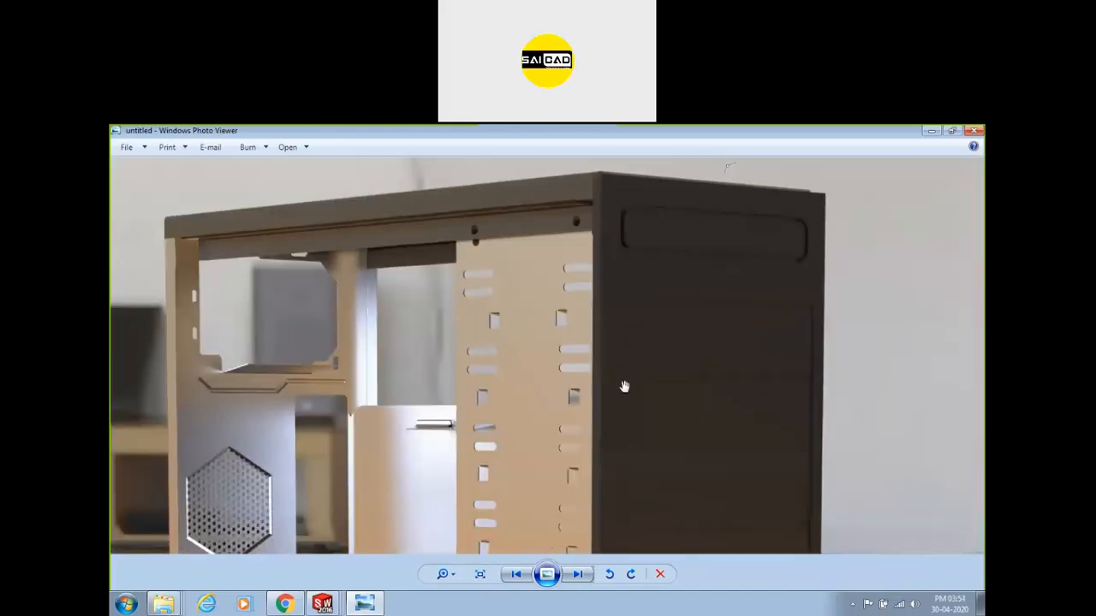
# Page through the engine renders to the clothes iron, return to an engine, and close the viewer.
pyautogui.click(578, 575)
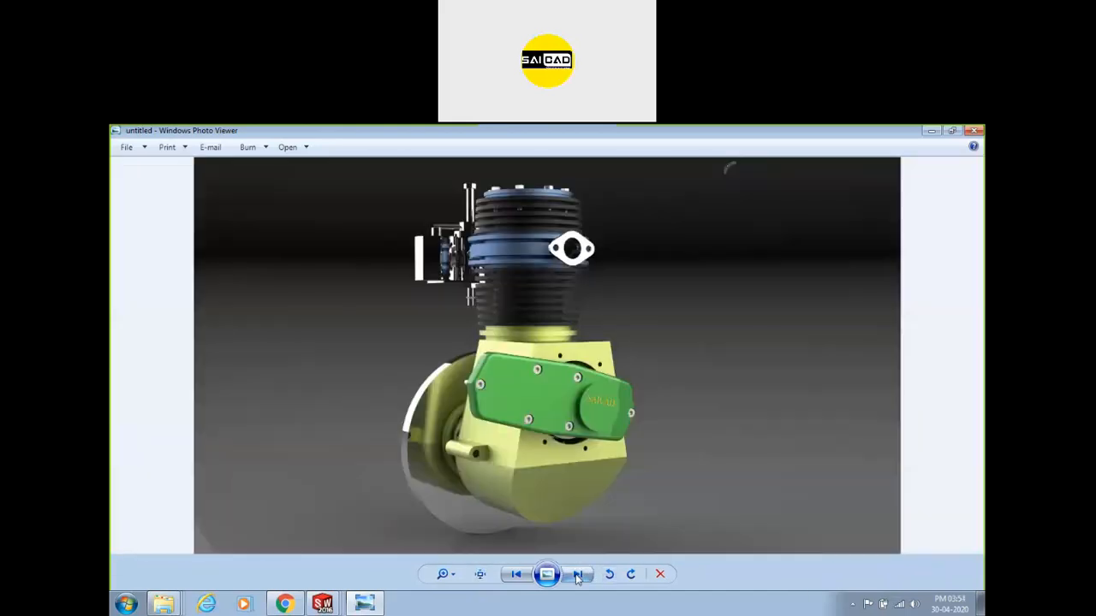
pyautogui.click(578, 575)
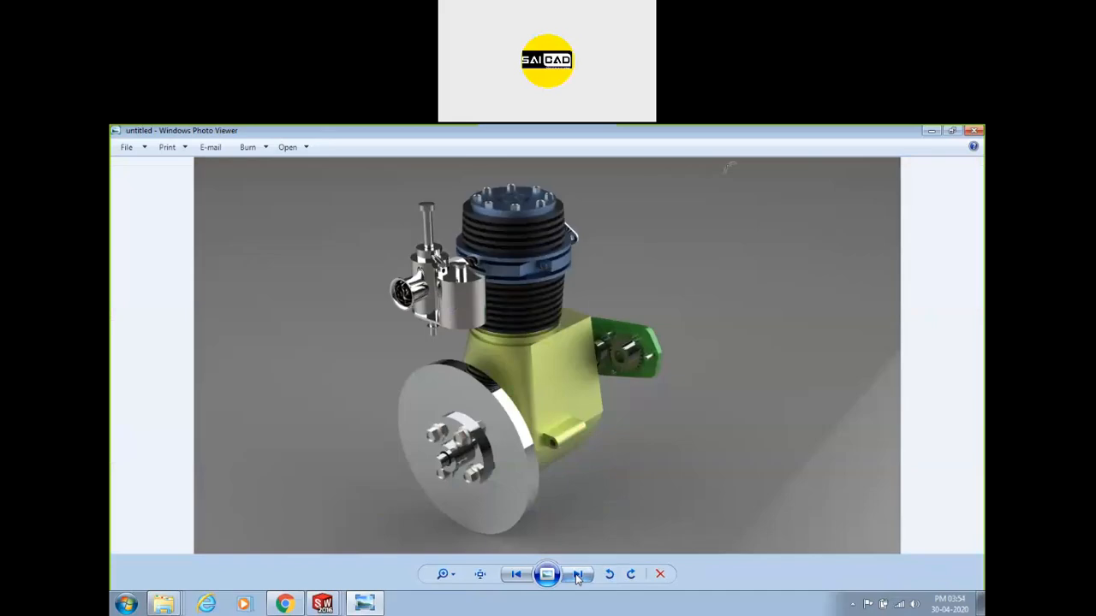
pyautogui.click(578, 576)
pyautogui.click(578, 576)
pyautogui.click(527, 578)
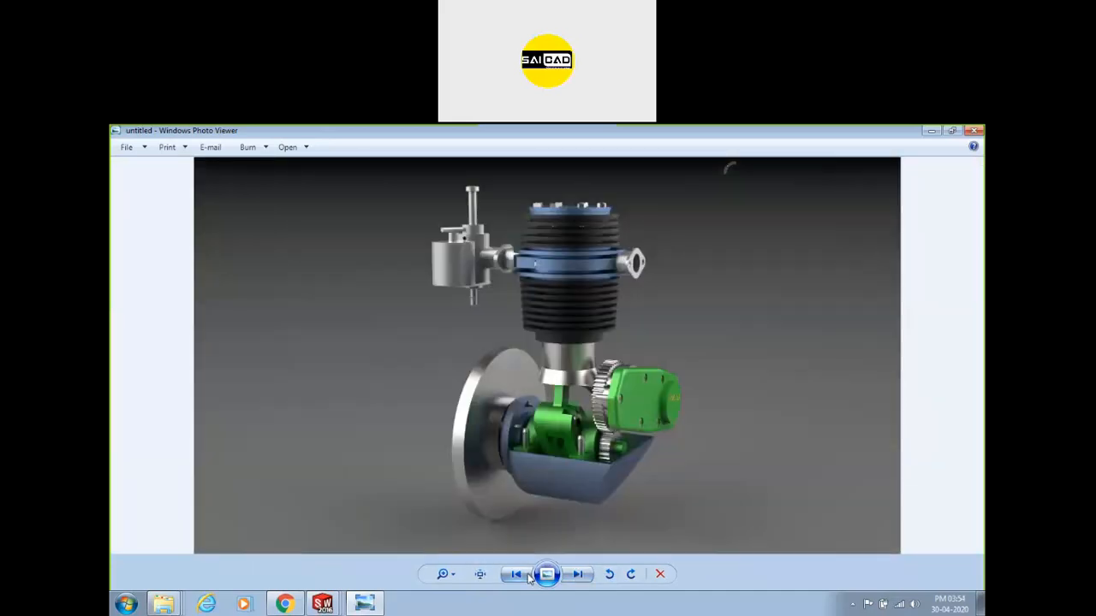
pyautogui.click(975, 131)
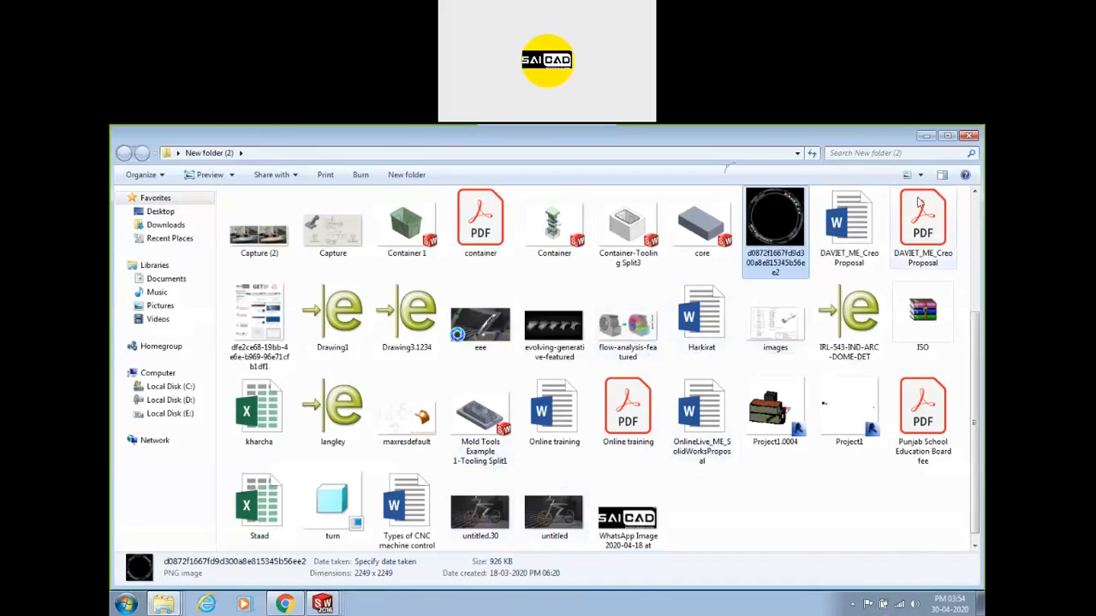
# Close New folder (2), return to the Renderings folder, and open untitled.79 in the viewer.
pyautogui.click(974, 134)
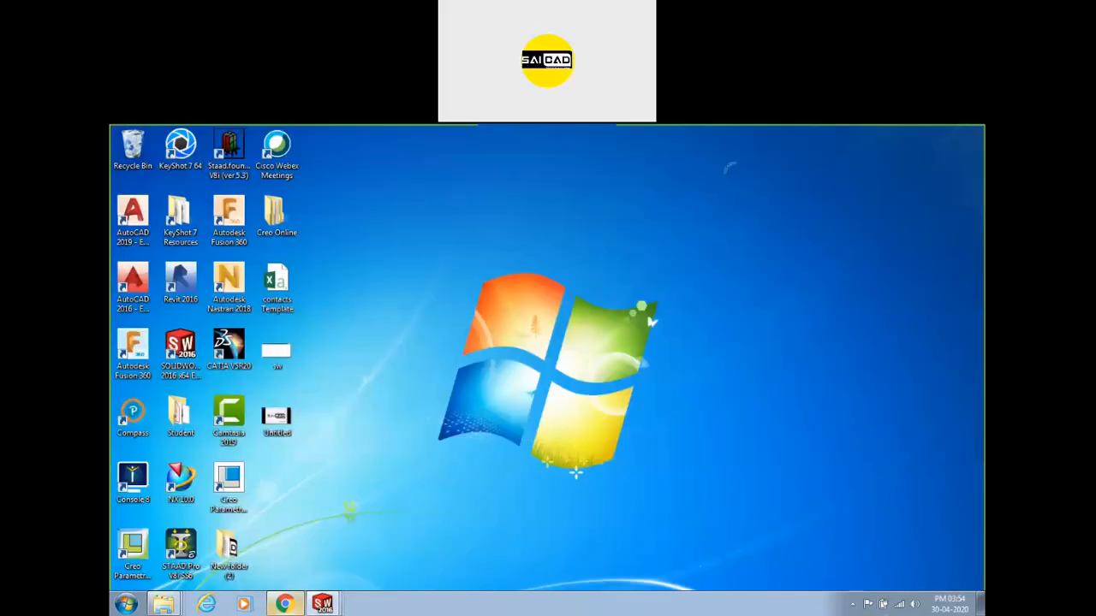
pyautogui.moveTo(171, 603)
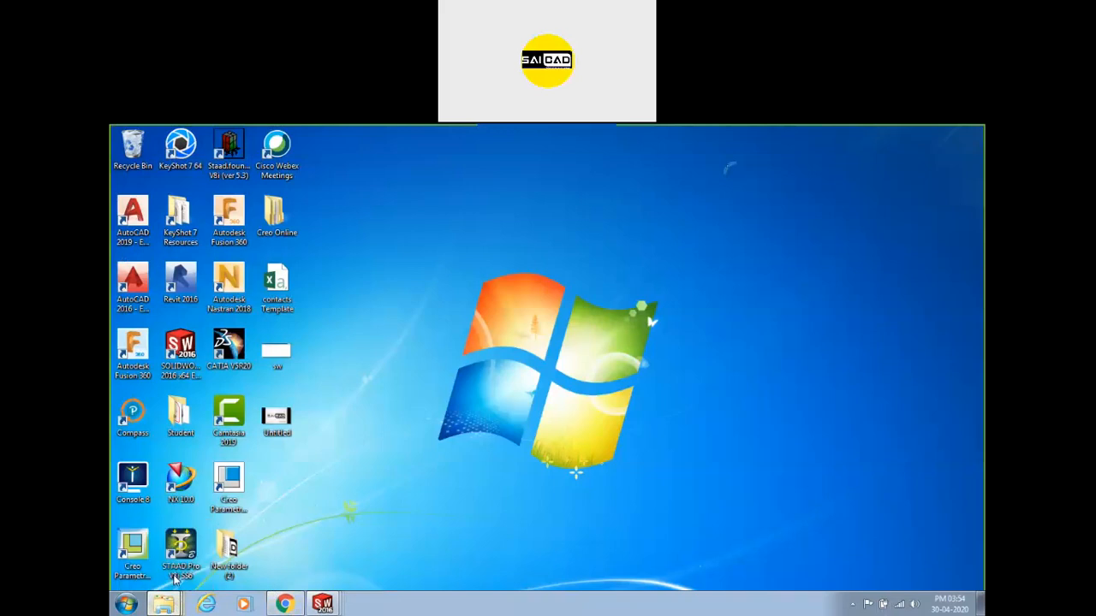
pyautogui.click(174, 578)
pyautogui.click(682, 432)
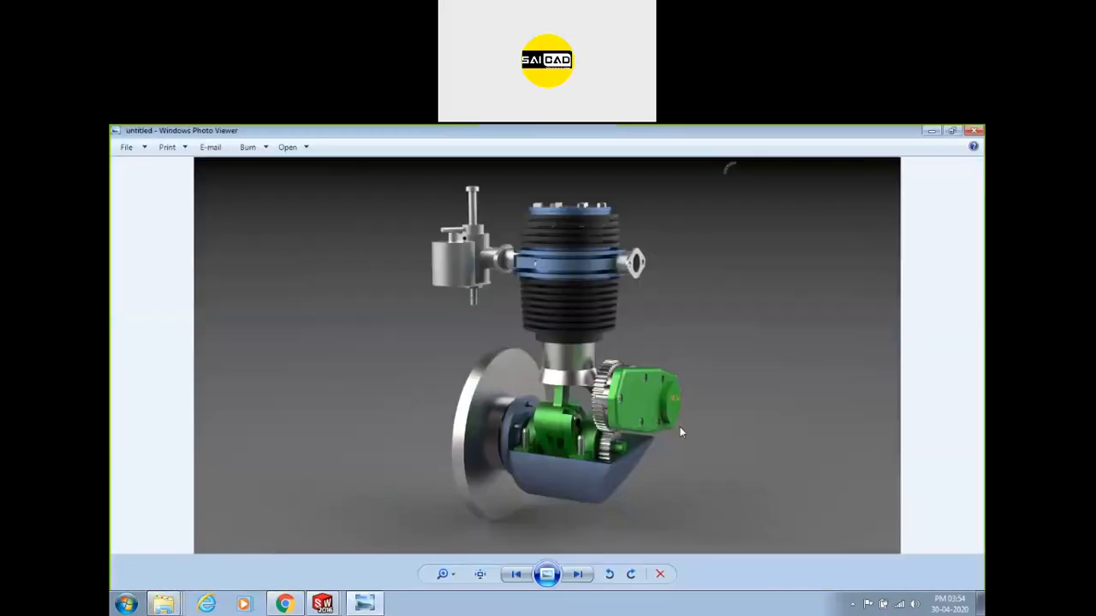
# Arrow through the tyre, pump and bicycle renders to the green-covered engine render.
pyautogui.press('Right')
pyautogui.press('Right')
pyautogui.press('Right')
pyautogui.press('Right')
pyautogui.press('Right')
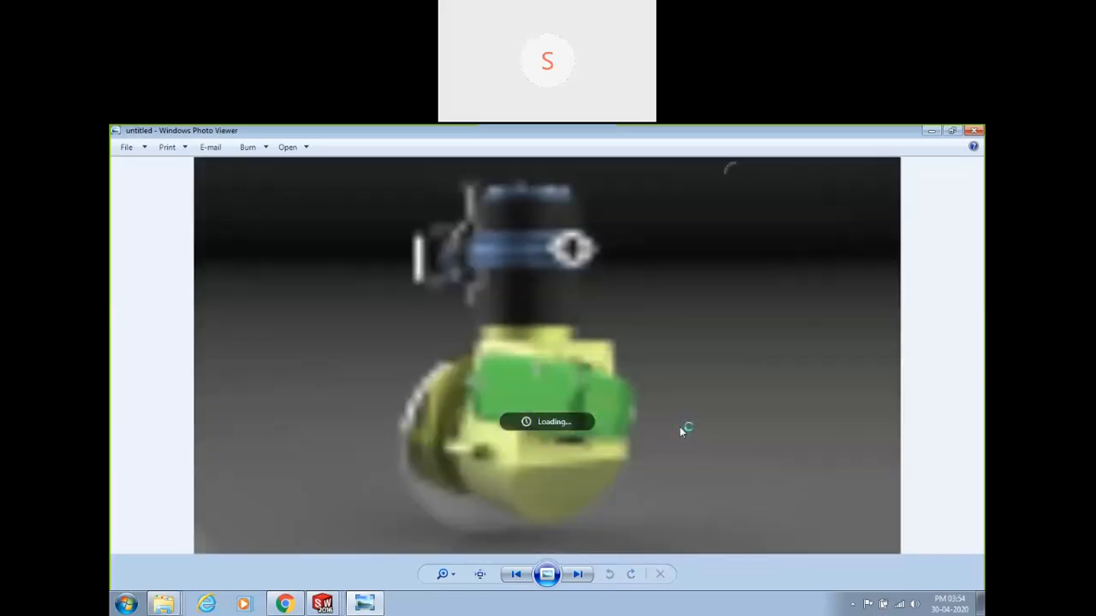
pyautogui.press('Right')
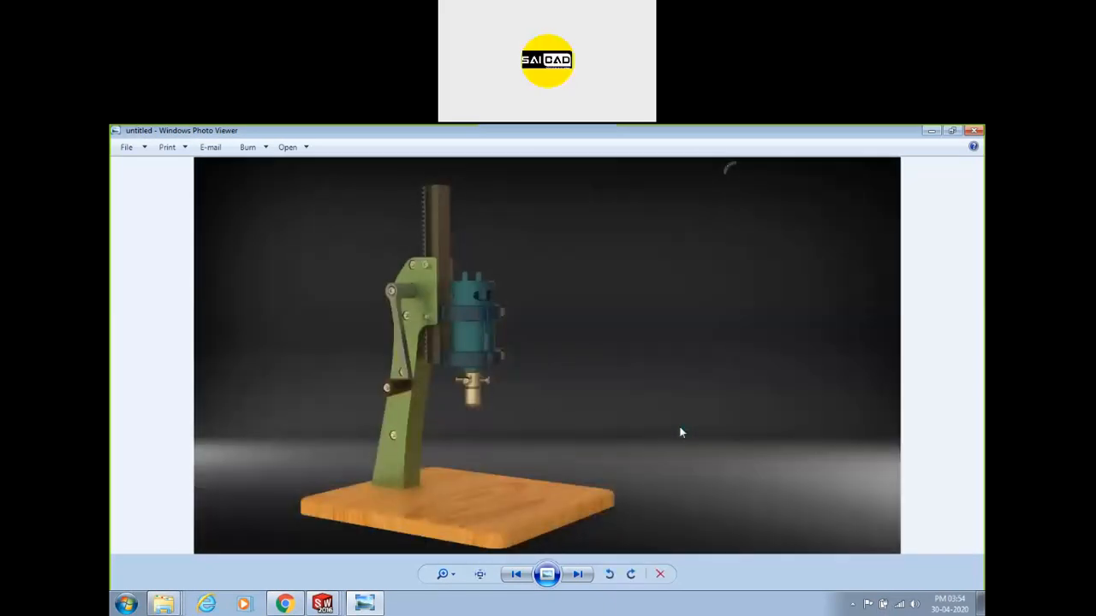
pyautogui.press('Right')
pyautogui.press('Right')
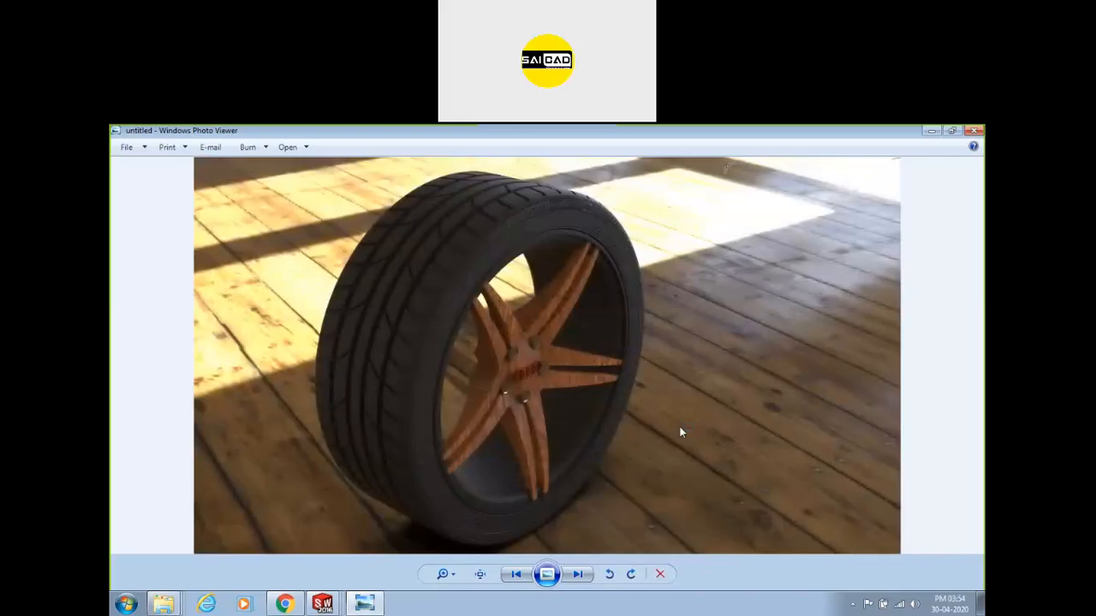
pyautogui.press('Left')
pyautogui.press('Right')
pyautogui.press('Right')
pyautogui.press('Right')
pyautogui.press('Right')
pyautogui.press('Right')
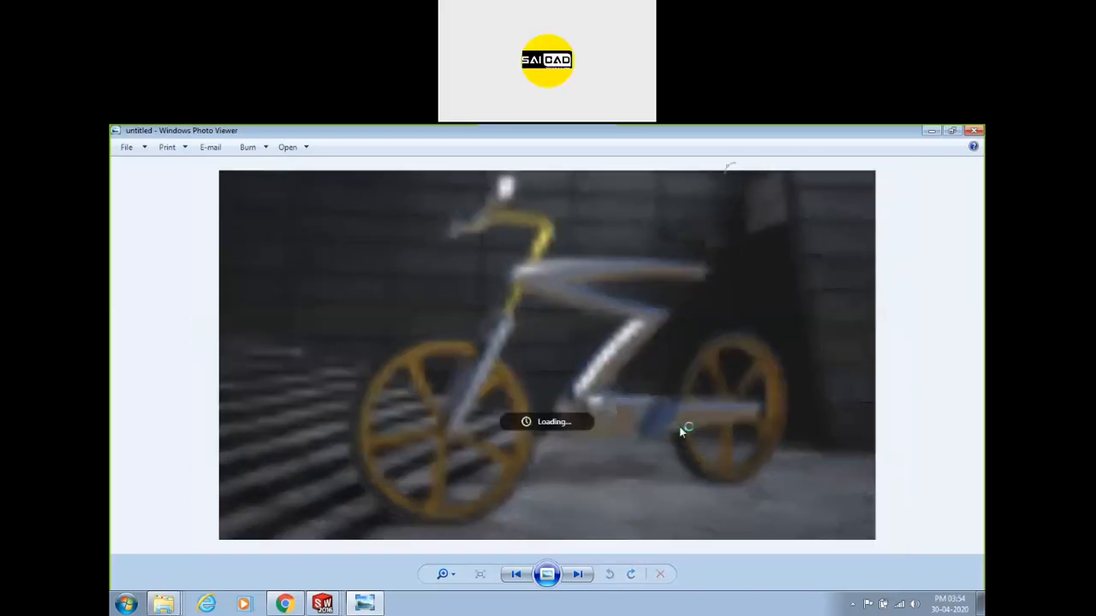
pyautogui.press('Right')
pyautogui.press('Right')
pyautogui.press('Right')
pyautogui.press('Right')
pyautogui.press('Right')
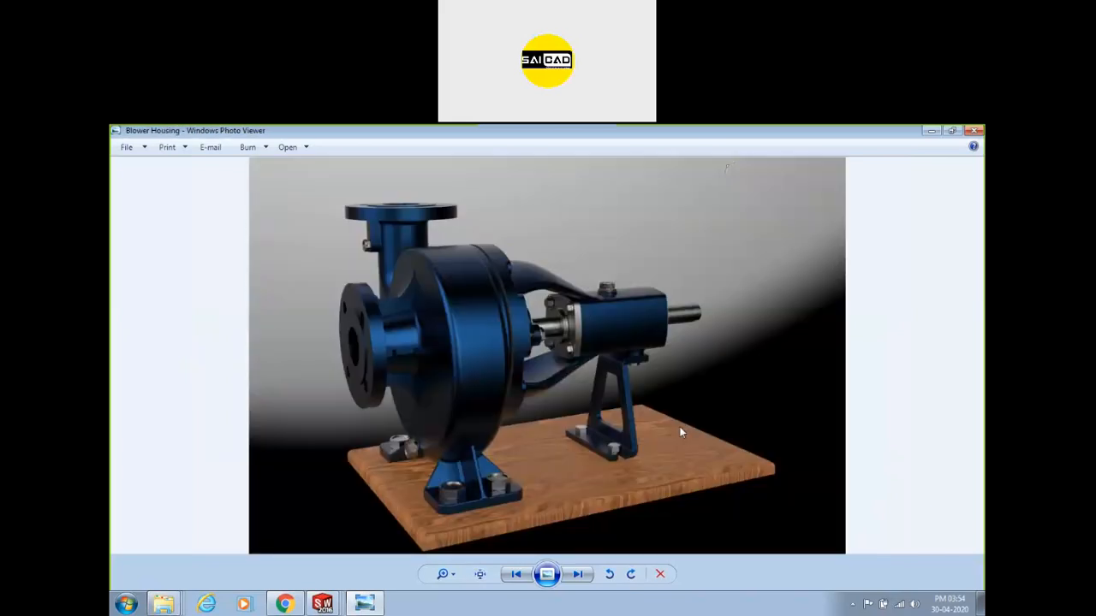
pyautogui.press('Right')
pyautogui.press('Right')
pyautogui.press('Right')
pyautogui.press('Right')
pyautogui.press('Right')
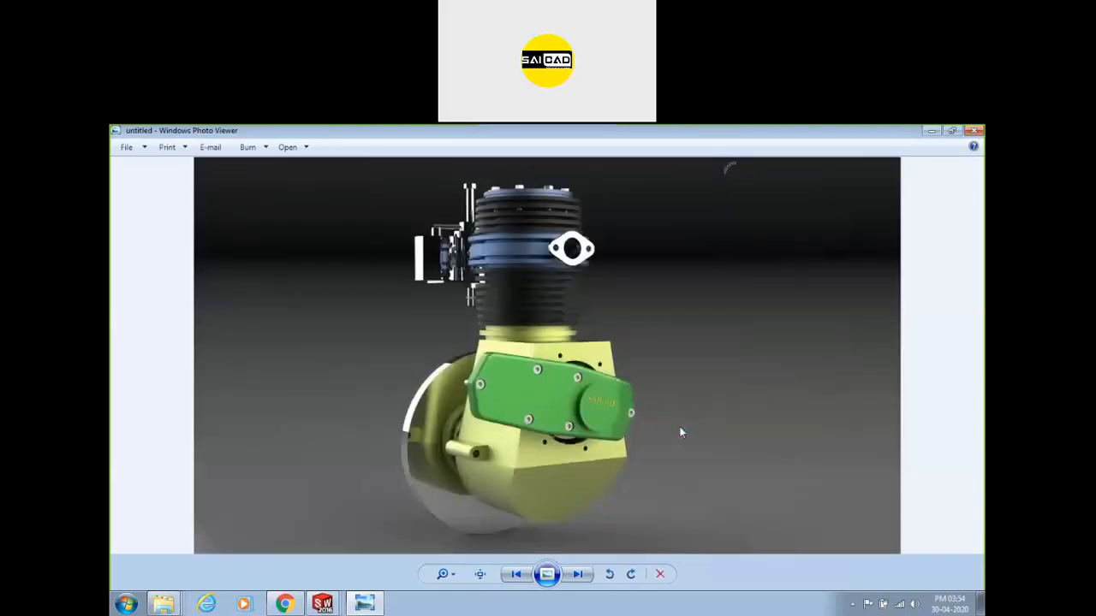
# Move to the next engine render and zoom in on the carburetor and finned cylinder.
pyautogui.press('Right')
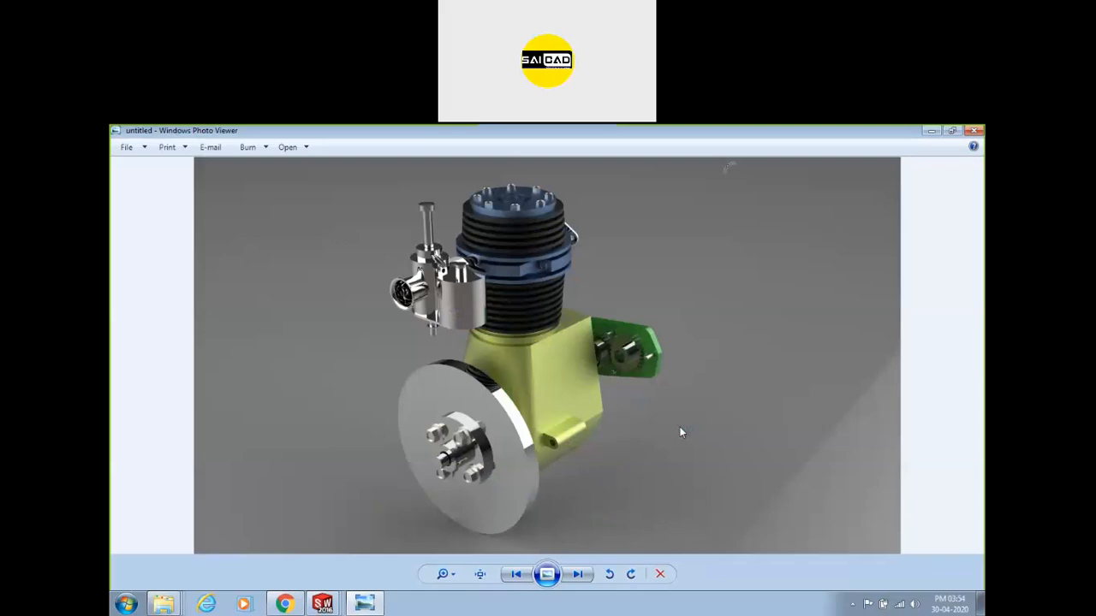
pyautogui.scroll(6, 414, 269)
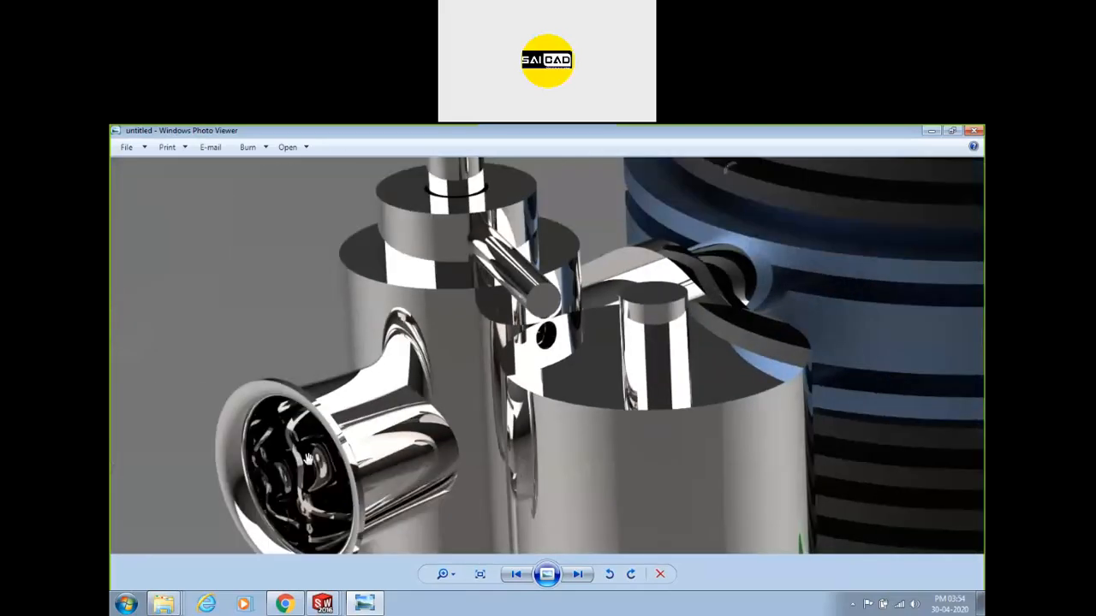
pyautogui.moveTo(380, 419); pyautogui.dragTo(431, 319)
pyautogui.moveTo(636, 337); pyautogui.dragTo(410, 453)
pyautogui.moveTo(547, 381); pyautogui.dragTo(311, 494)
pyautogui.moveTo(491, 431); pyautogui.dragTo(491, 286)
# Zoom and pan to centre the close-up on the bolted cylinder top and head nuts.
pyautogui.scroll(5, 483, 345)
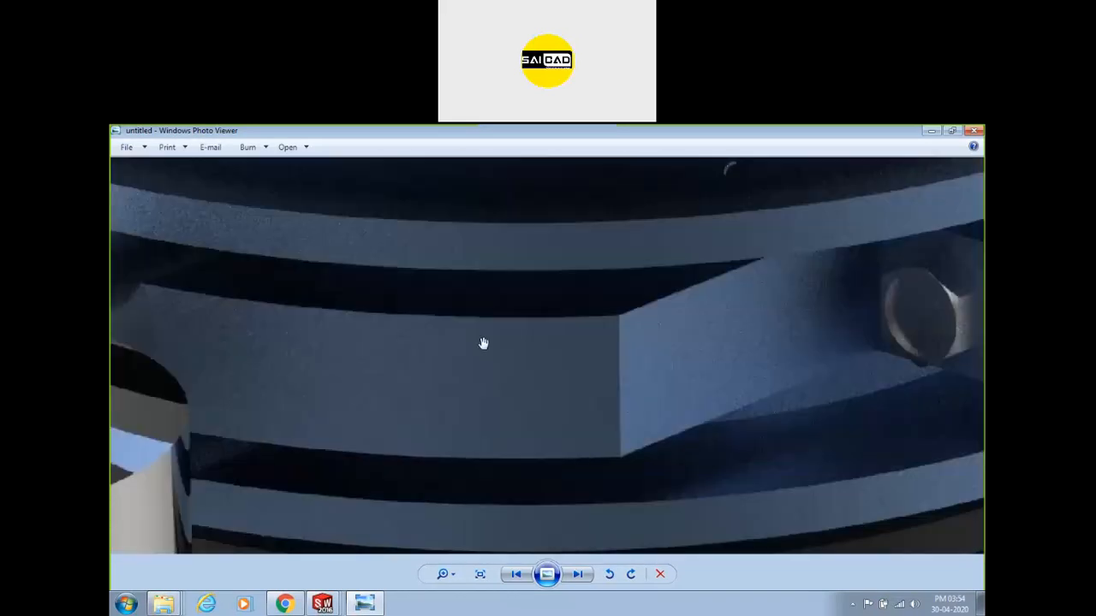
pyautogui.scroll(-4, 529, 352)
pyautogui.scroll(-4, 443, 367)
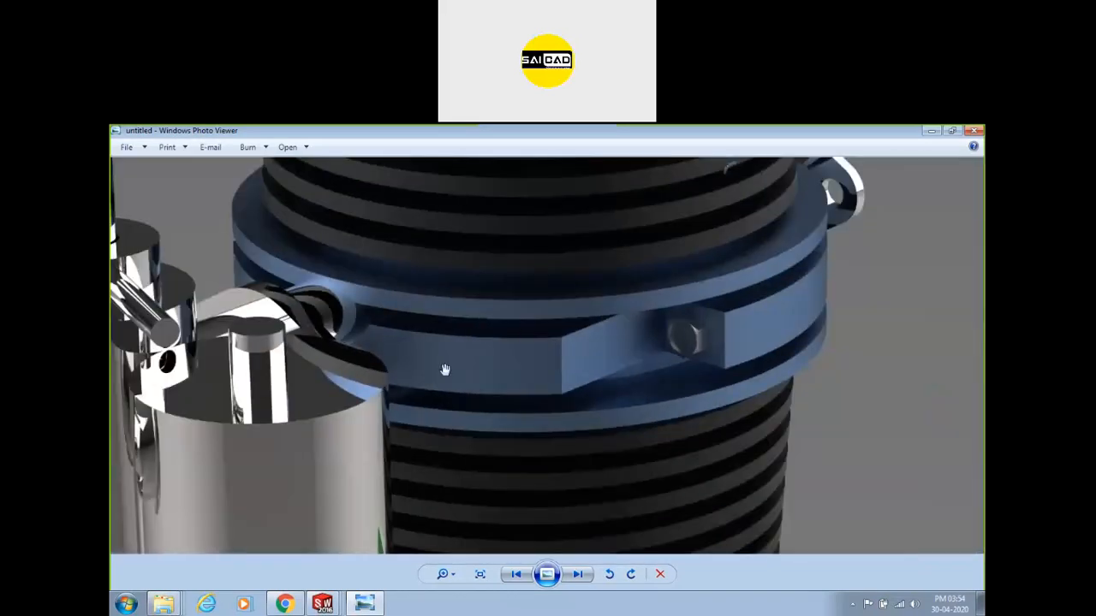
pyautogui.scroll(4, 462, 376)
pyautogui.moveTo(576, 261); pyautogui.dragTo(499, 440)
pyautogui.moveTo(630, 274); pyautogui.dragTo(526, 540)
pyautogui.scroll(-2, 605, 301)
pyautogui.scroll(3, 501, 194)
pyautogui.moveTo(491, 220); pyautogui.dragTo(546, 351)
# Adjust the zoom and reposition the enlarged engine image for a closer look.
pyautogui.scroll(-4, 546, 350)
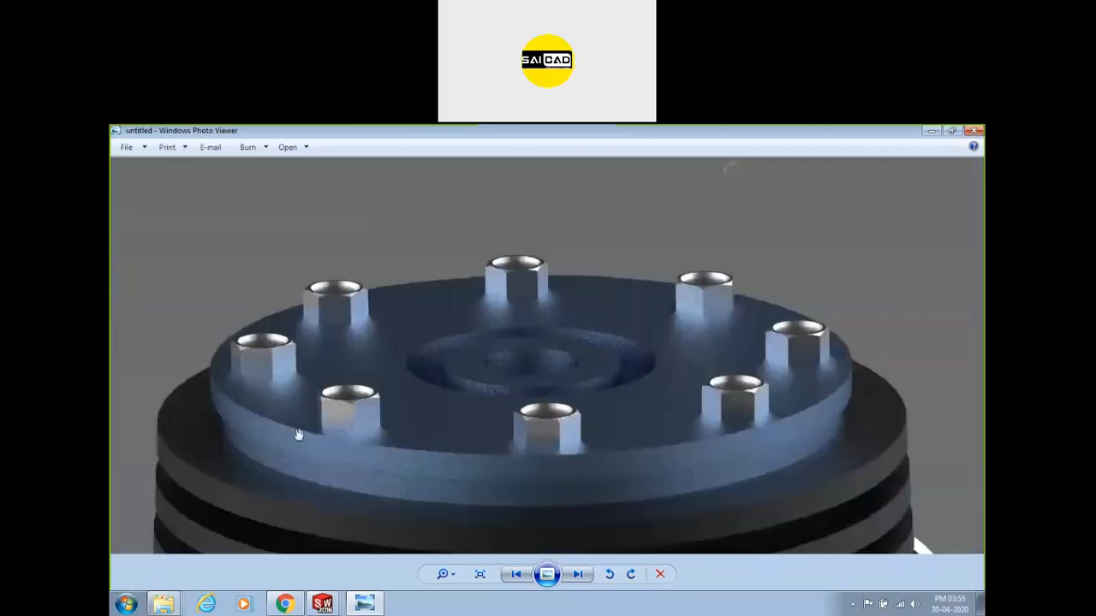
pyautogui.scroll(3, 543, 453)
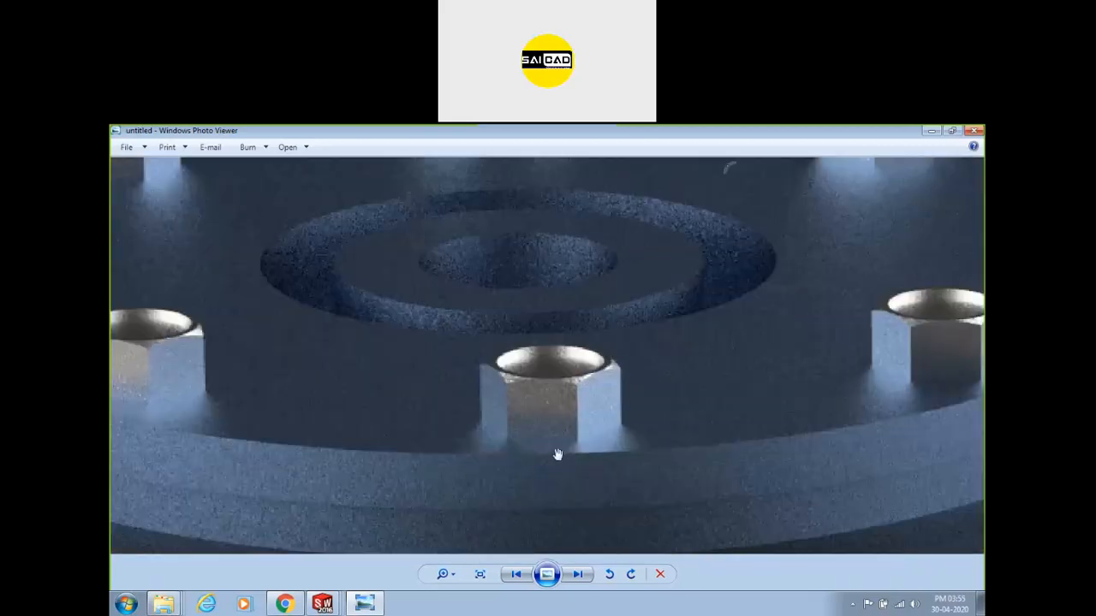
pyautogui.scroll(-6, 662, 337)
pyautogui.moveTo(600, 447); pyautogui.dragTo(543, 300)
pyautogui.scroll(3, 590, 428)
pyautogui.scroll(1, 702, 249)
pyautogui.scroll(1, 407, 497)
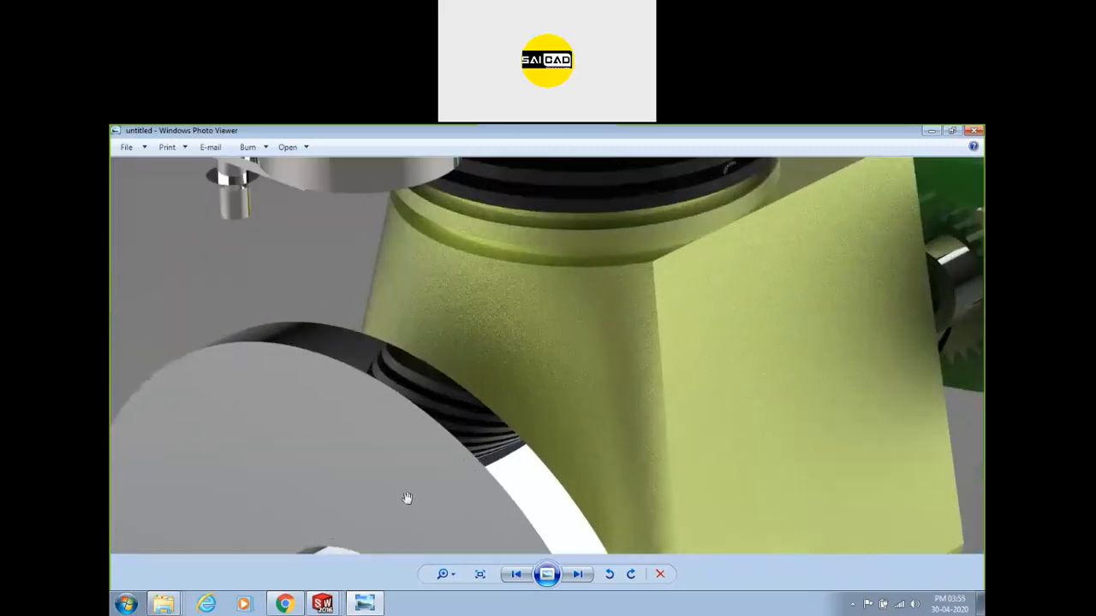
pyautogui.scroll(1, 407, 498)
pyautogui.scroll(-2, 624, 314)
pyautogui.scroll(-2, 602, 262)
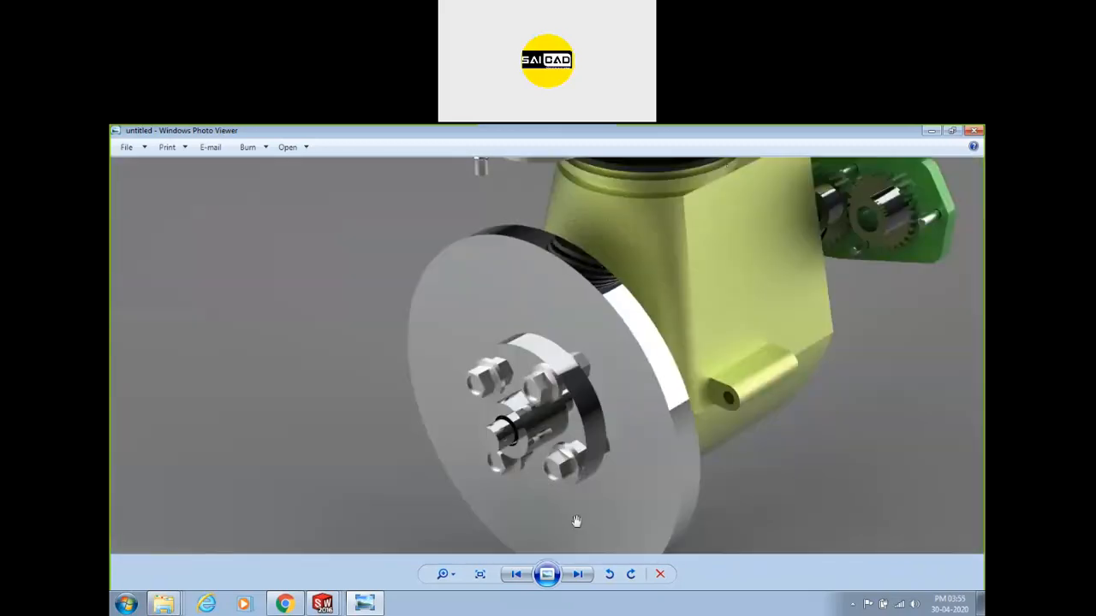
# Move to the next engine render and zoom in on its flywheel disc and gears.
pyautogui.click(574, 578)
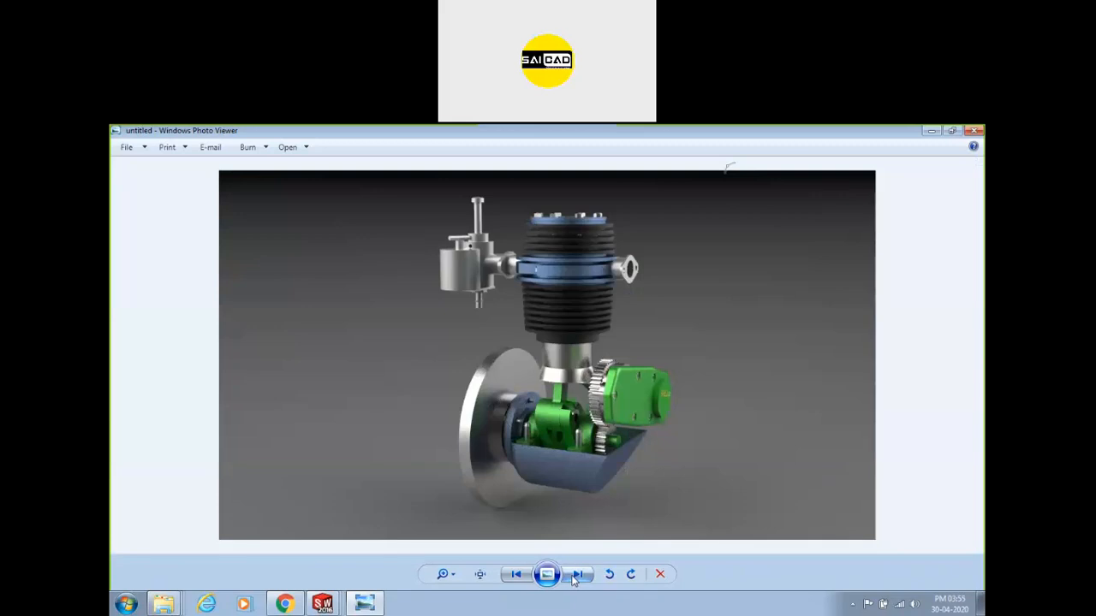
pyautogui.scroll(1, 573, 579)
pyautogui.scroll(2, 576, 274)
pyautogui.scroll(1, 576, 274)
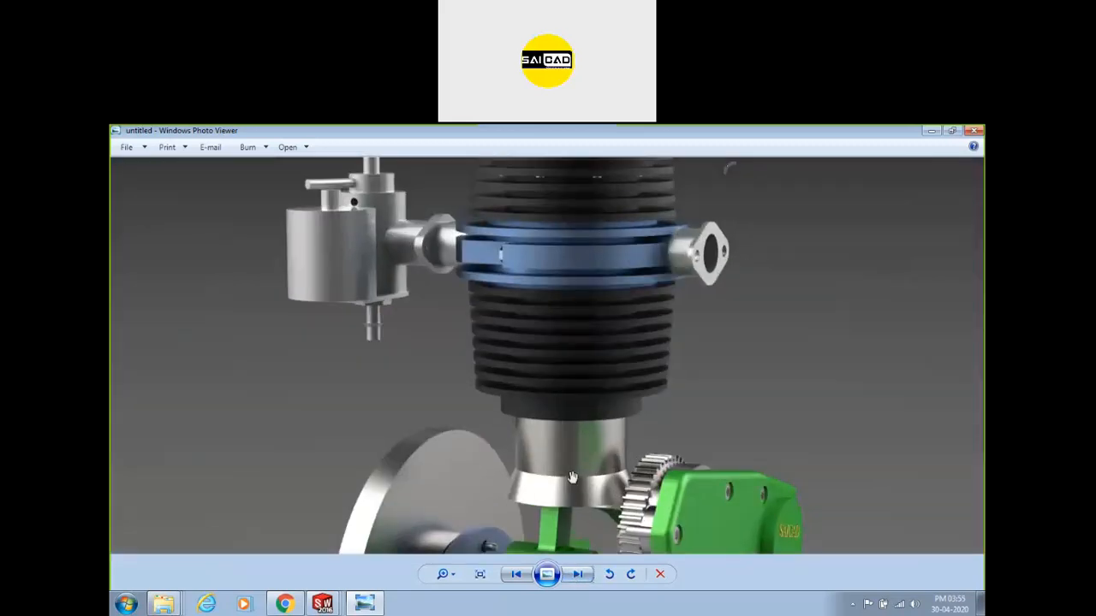
pyautogui.scroll(8, 573, 486)
pyautogui.scroll(-4, 720, 317)
pyautogui.scroll(4, 838, 402)
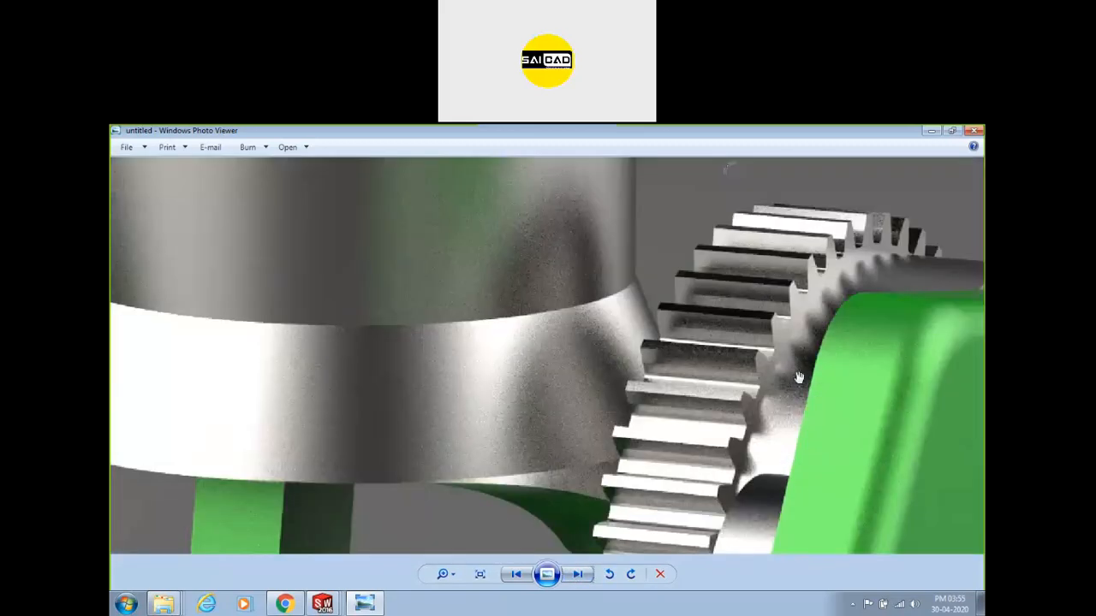
pyautogui.scroll(-2, 742, 351)
pyautogui.scroll(-5, 741, 356)
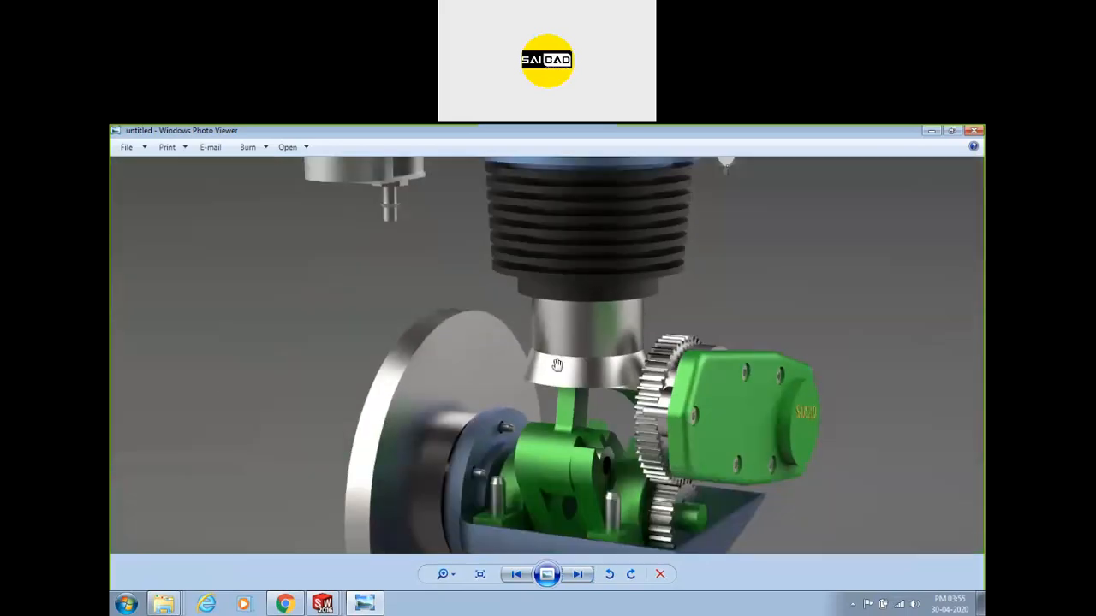
pyautogui.scroll(5, 454, 522)
pyautogui.scroll(-5, 453, 522)
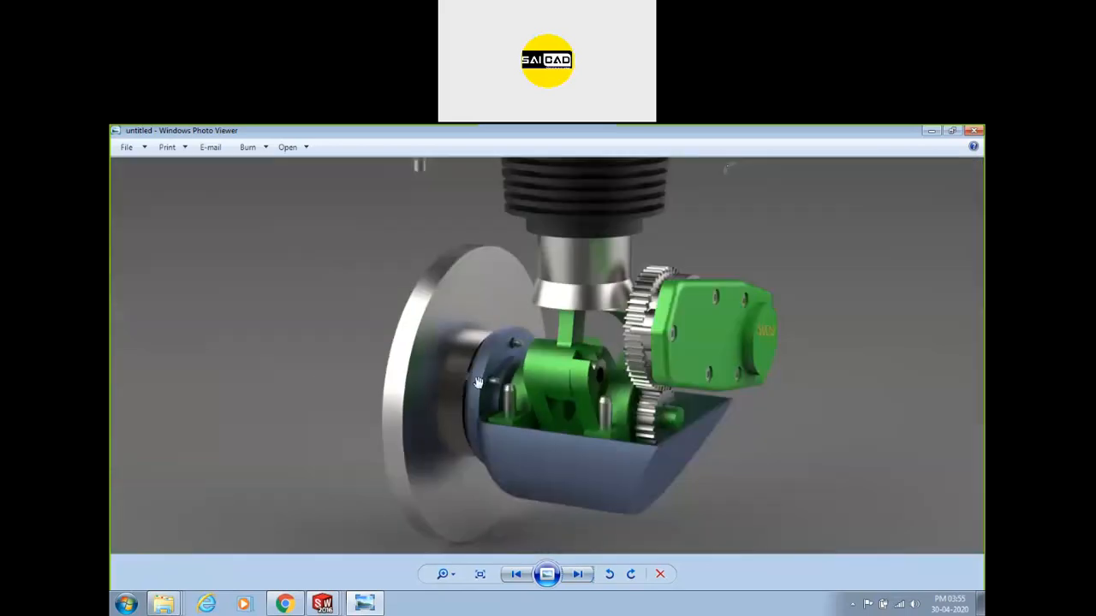
# Page back to the yellow-crankcase engine render, zoom it, then advance to the next image.
pyautogui.click(576, 575)
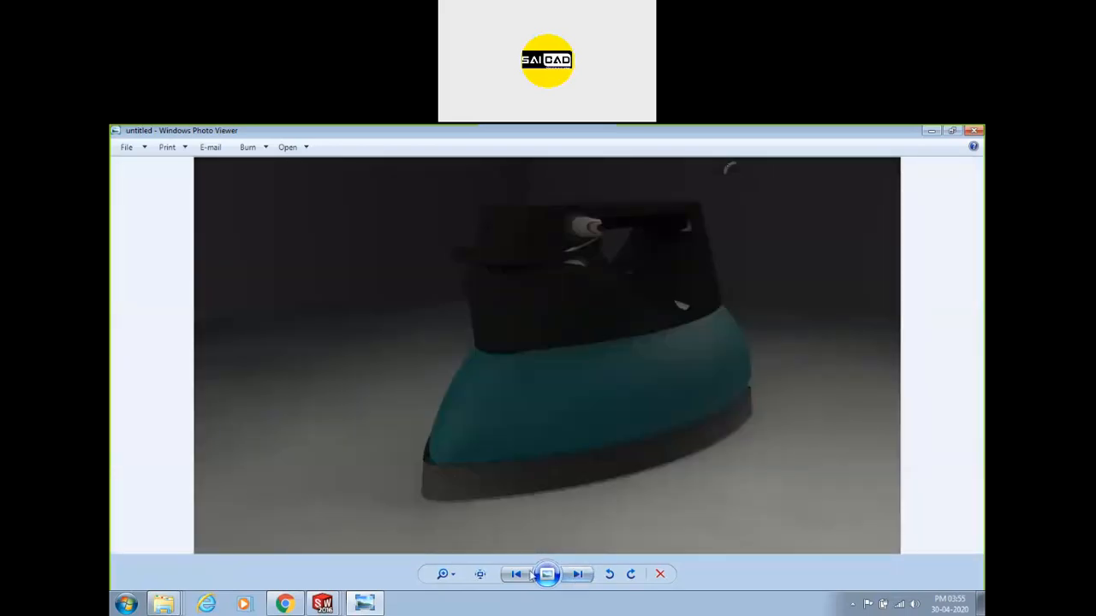
pyautogui.click(517, 575)
pyautogui.click(516, 576)
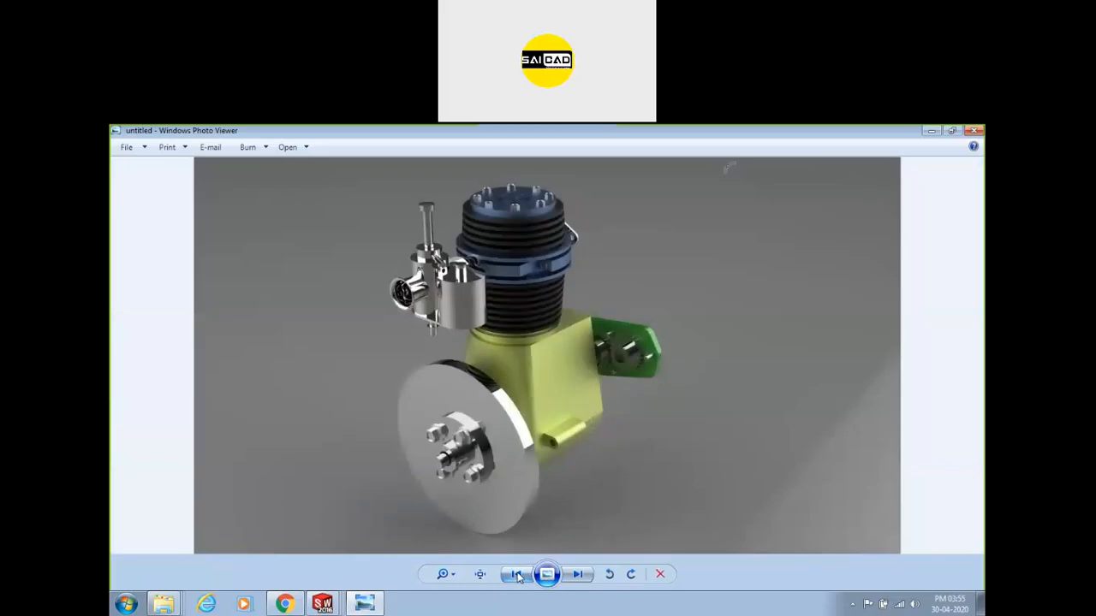
pyautogui.click(516, 576)
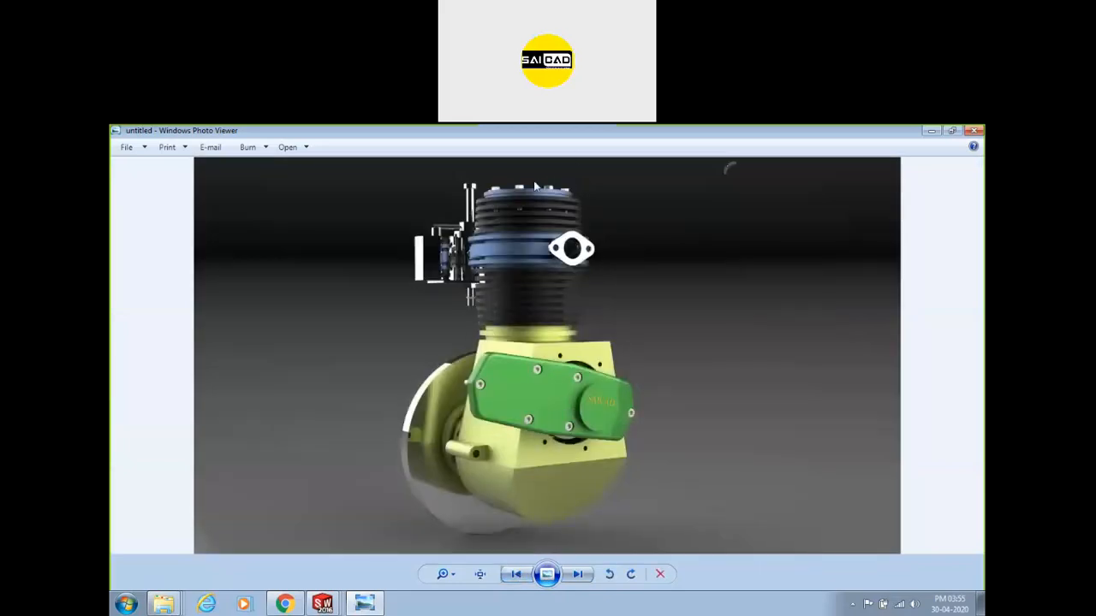
pyautogui.scroll(6, 548, 214)
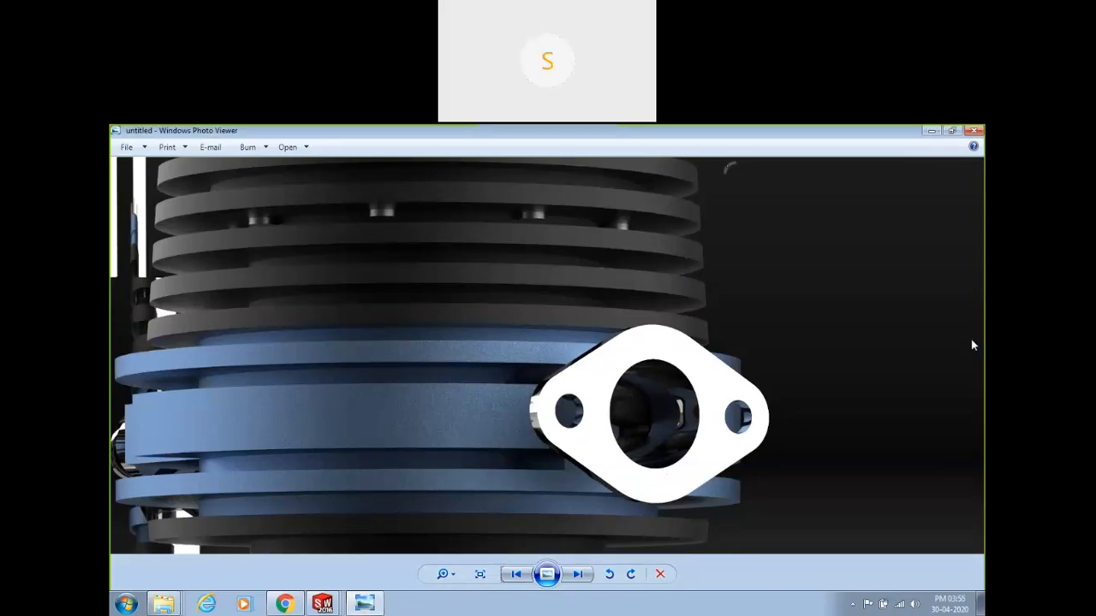
pyautogui.scroll(-6, 719, 437)
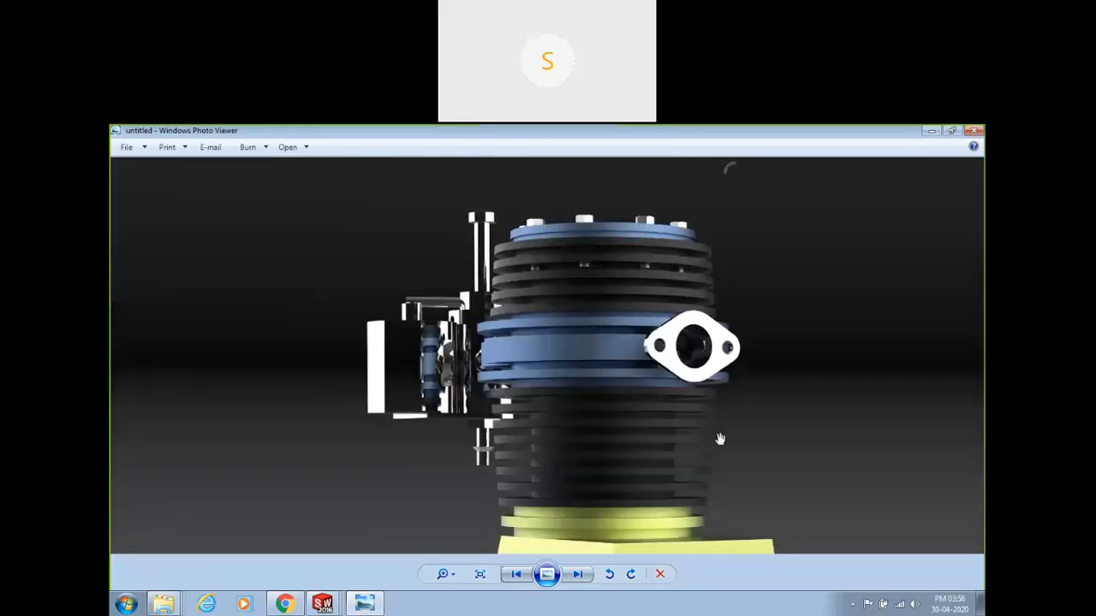
pyautogui.click(580, 578)
# Advance through the Blower Housing pump renders to the container render.
pyautogui.click(580, 578)
pyautogui.click(580, 578)
pyautogui.click(581, 578)
pyautogui.click(581, 577)
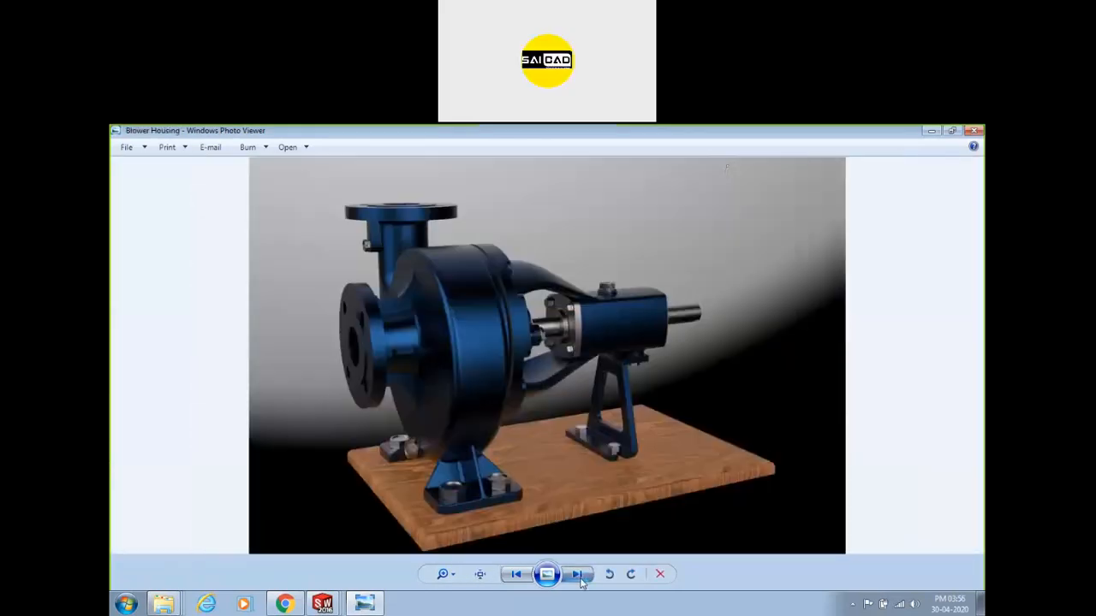
pyautogui.click(581, 578)
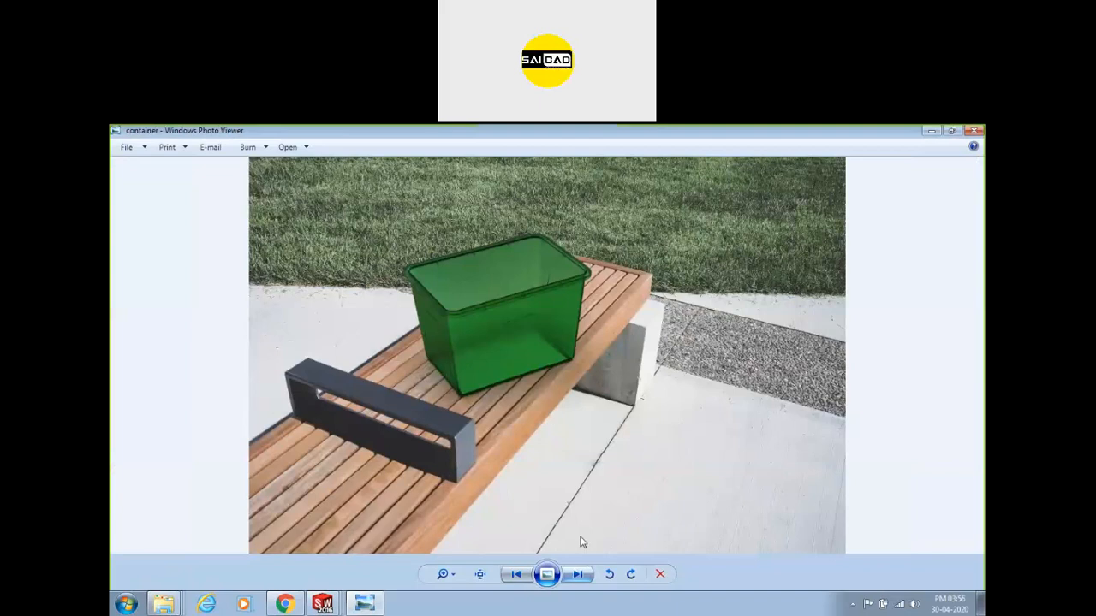
# Step back to the Blower Housing render and forward to the container, then close the viewer.
pyautogui.click(517, 578)
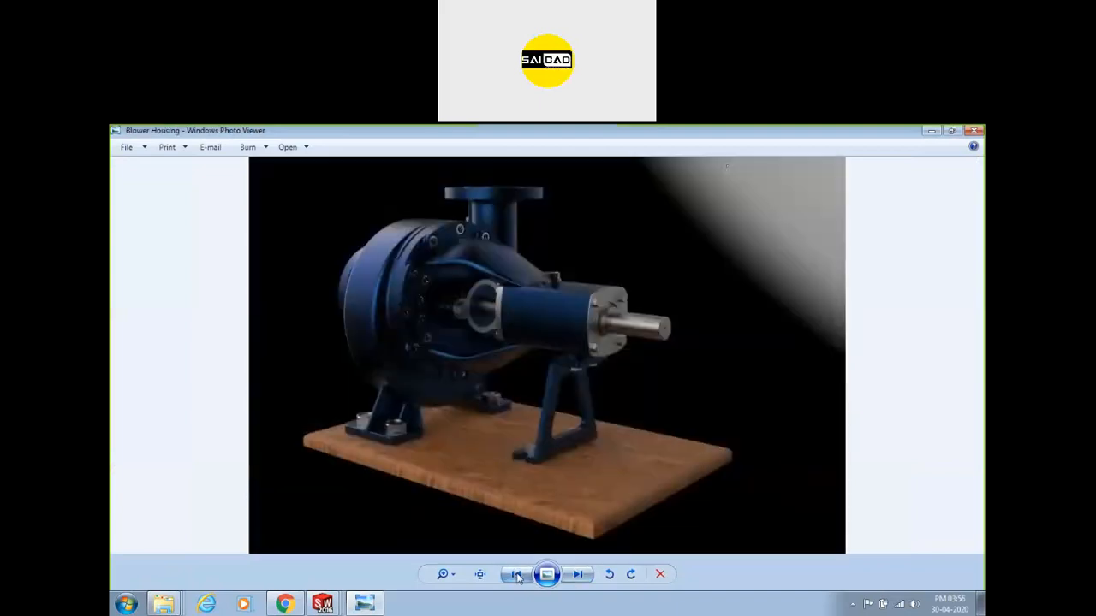
pyautogui.click(579, 576)
pyautogui.click(580, 580)
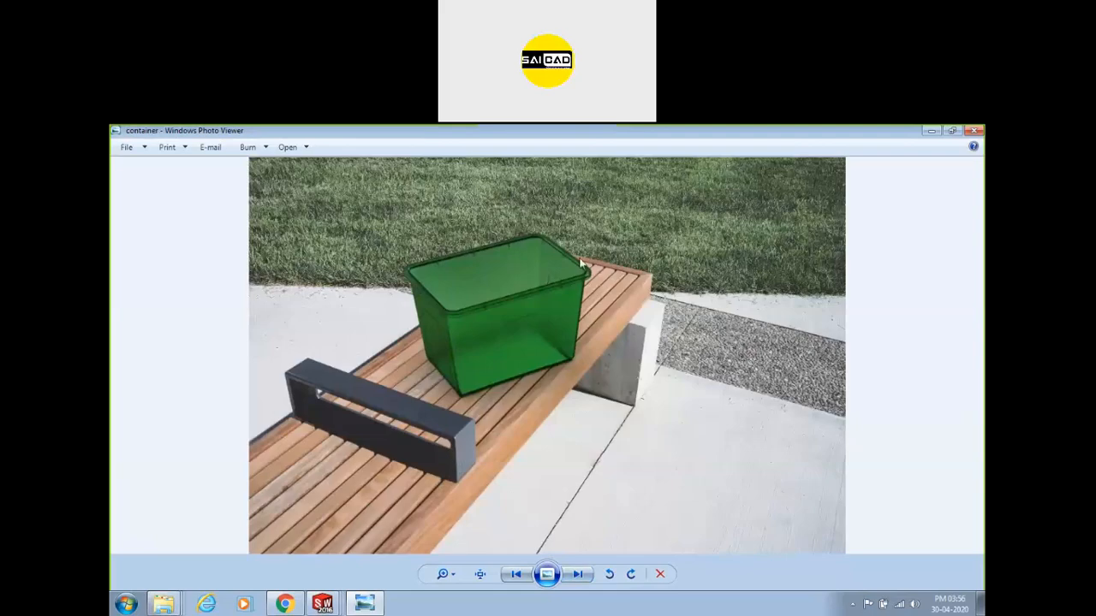
pyautogui.click(971, 136)
pyautogui.click(838, 436)
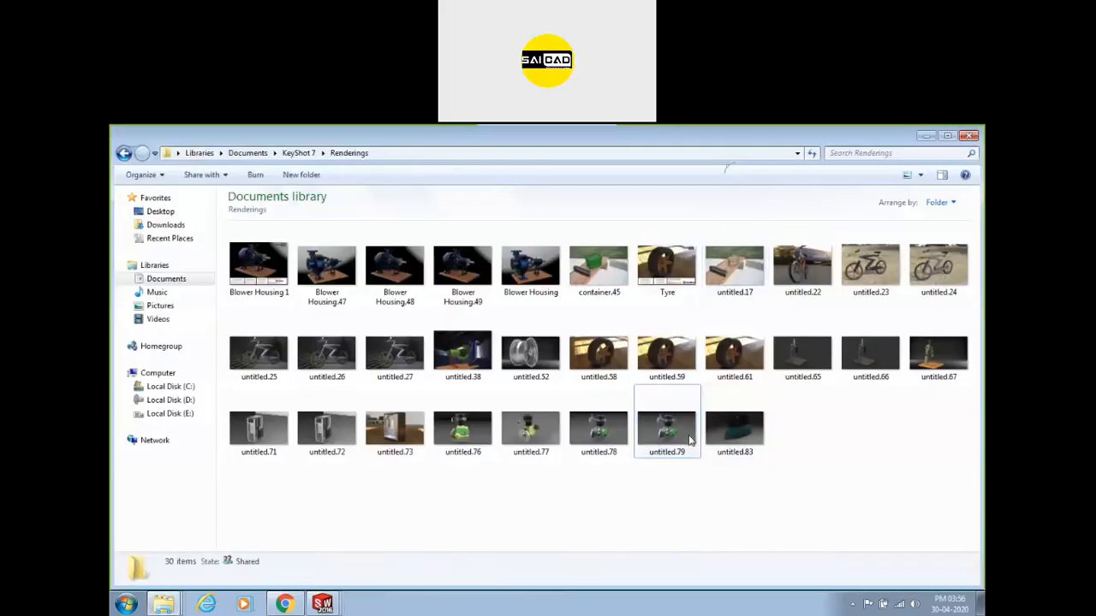
# Select renders untitled.76 to untitled.79, then open the untitled.27 bicycle render in Photo Viewer.
pyautogui.click(619, 433)
pyautogui.moveTo(644, 504); pyautogui.dragTo(477, 438)
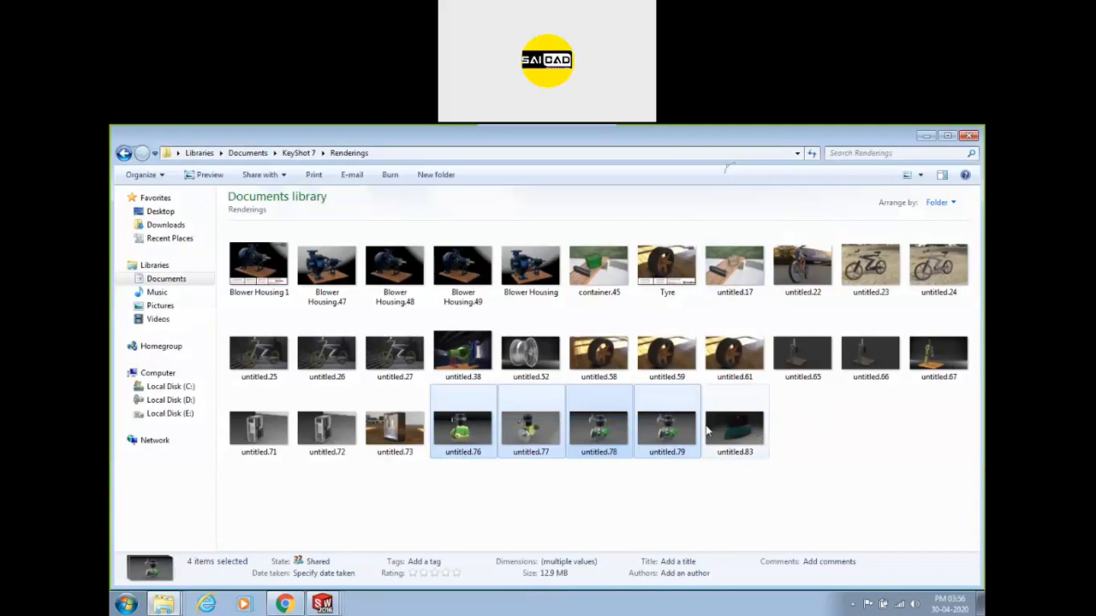
pyautogui.click(390, 363)
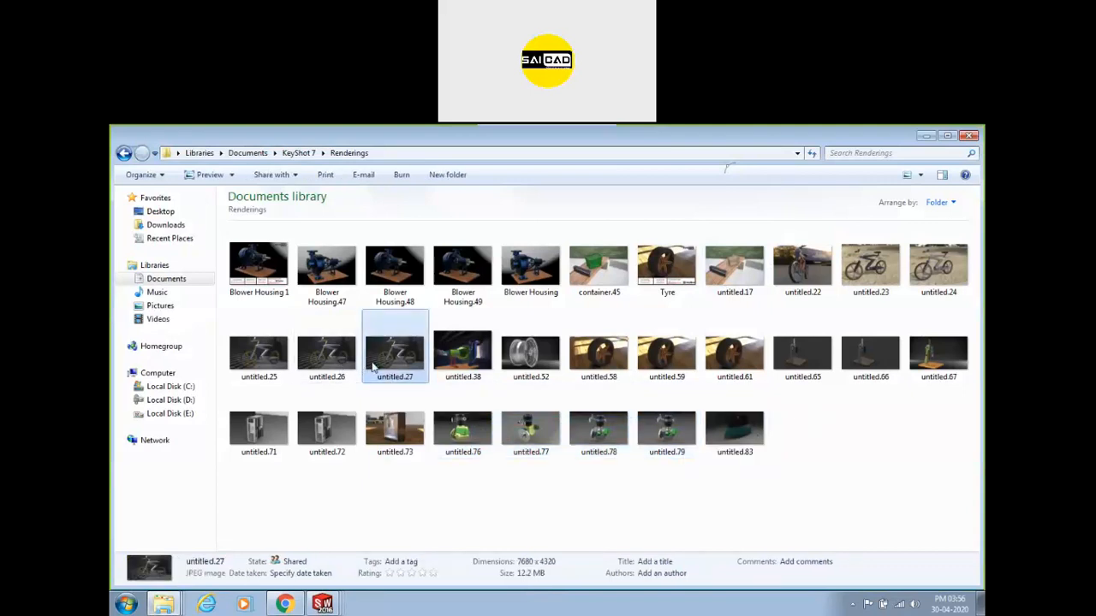
pyautogui.doubleClick(377, 363)
pyautogui.scroll(1, 388, 442)
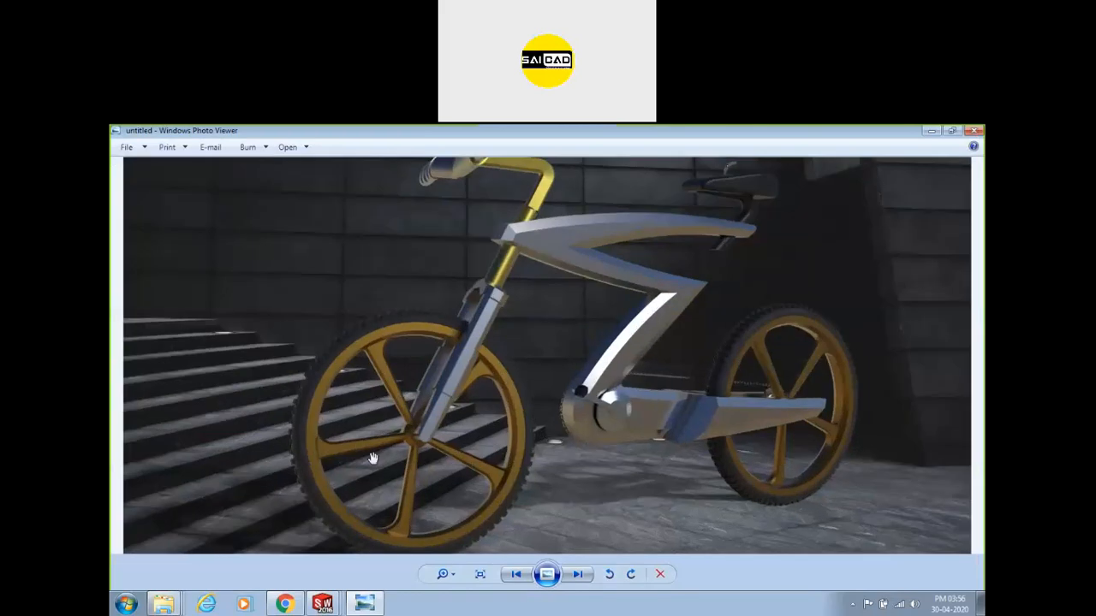
pyautogui.scroll(2, 372, 458)
pyautogui.moveTo(372, 458); pyautogui.dragTo(531, 470)
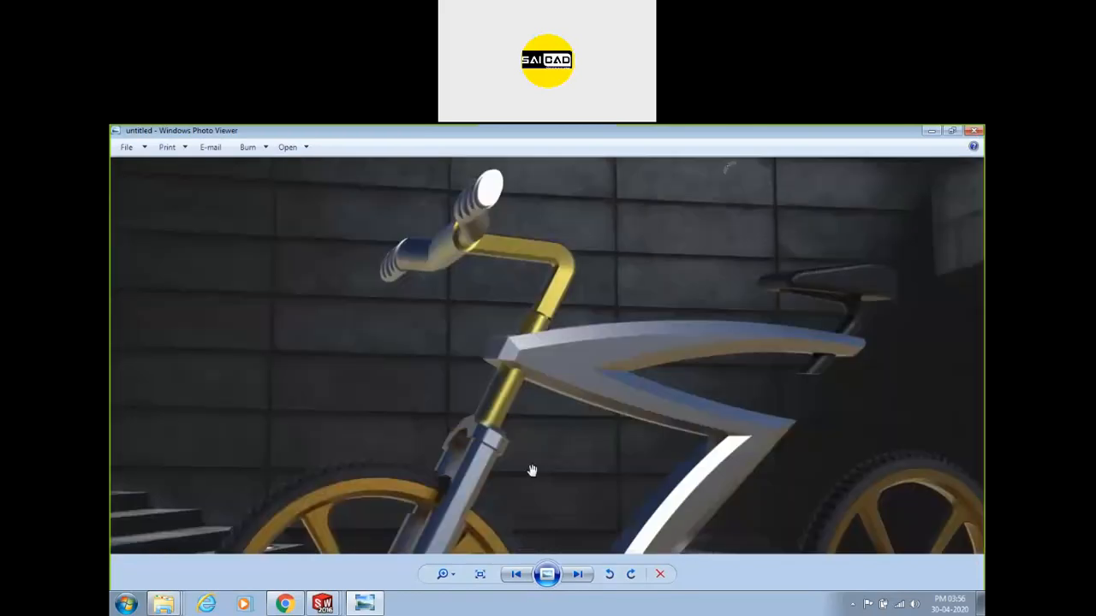
pyautogui.scroll(3, 484, 377)
pyautogui.moveTo(584, 378); pyautogui.dragTo(483, 275)
pyautogui.scroll(4, 485, 441)
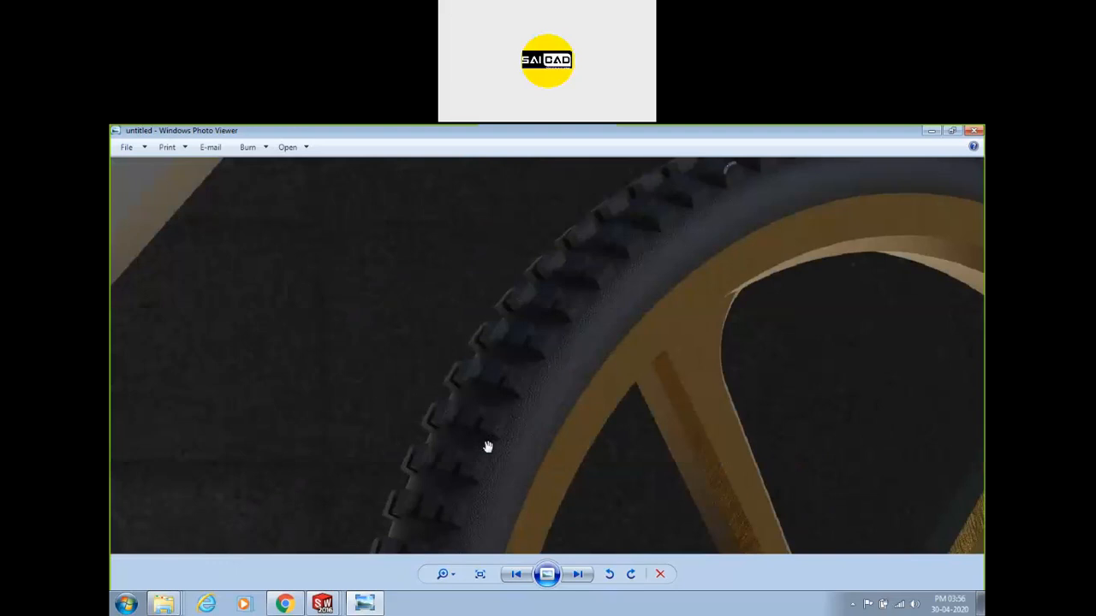
pyautogui.scroll(-2, 589, 329)
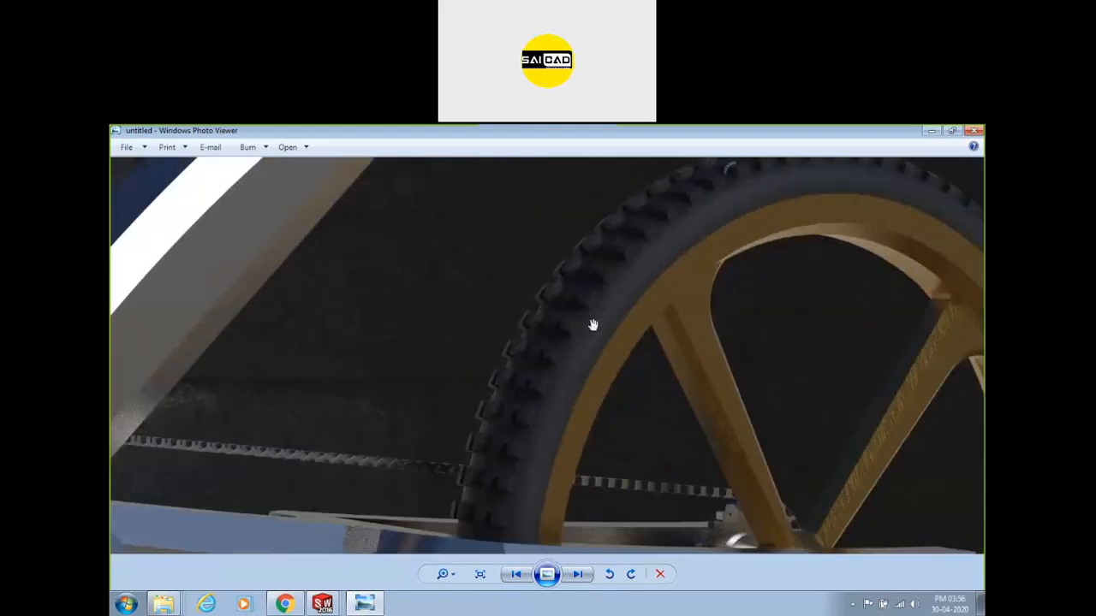
pyautogui.scroll(3, 425, 403)
pyautogui.scroll(-4, 623, 345)
pyautogui.moveTo(597, 164); pyautogui.dragTo(635, 450)
pyautogui.moveTo(809, 237); pyautogui.dragTo(653, 475)
pyautogui.scroll(5, 644, 359)
pyautogui.scroll(-1, 652, 323)
pyautogui.scroll(-2, 652, 322)
pyautogui.scroll(3, 620, 323)
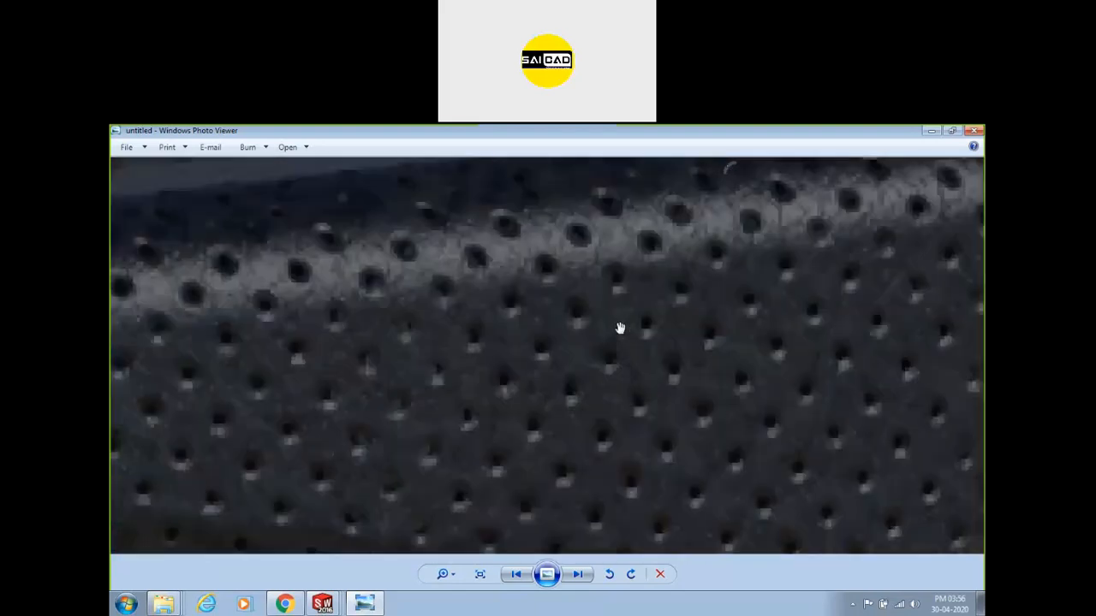
pyautogui.scroll(-1, 624, 277)
pyautogui.scroll(-2, 631, 276)
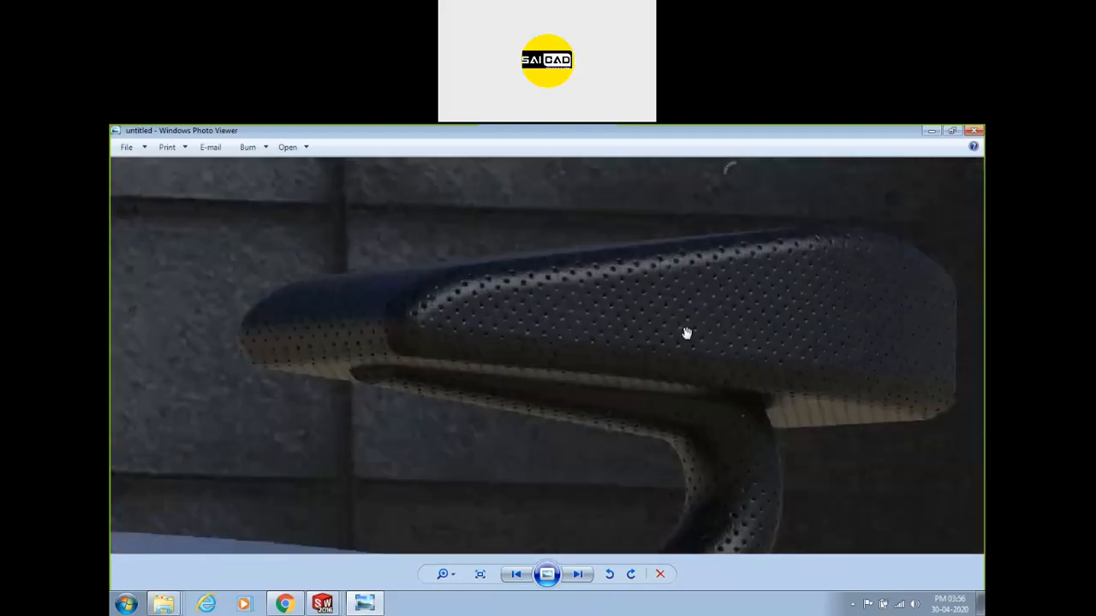
pyautogui.scroll(-2, 736, 357)
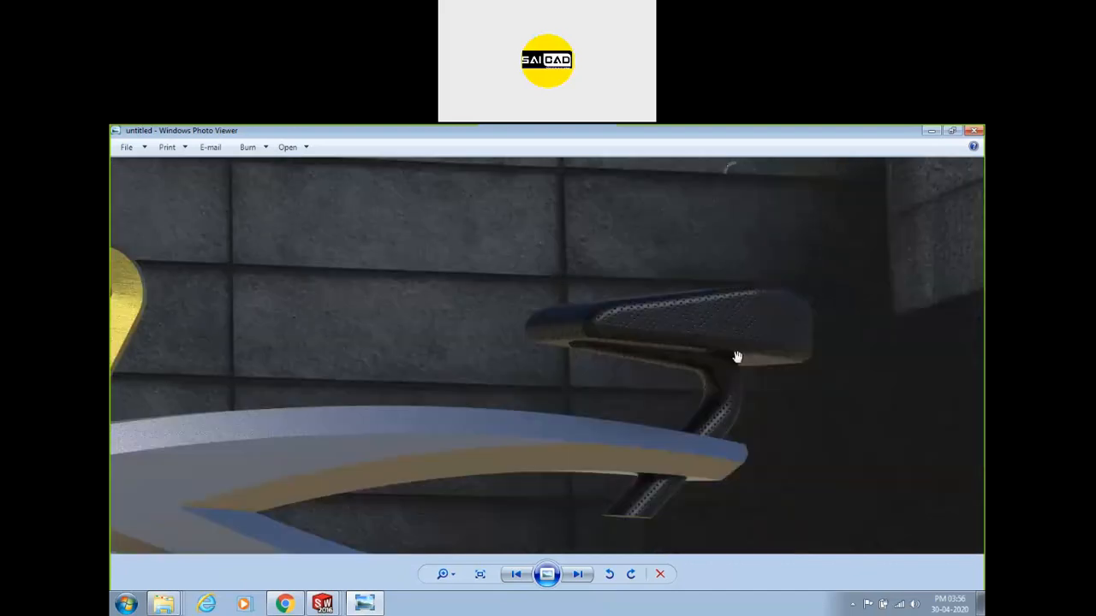
pyautogui.scroll(3, 457, 368)
pyautogui.scroll(-5, 392, 354)
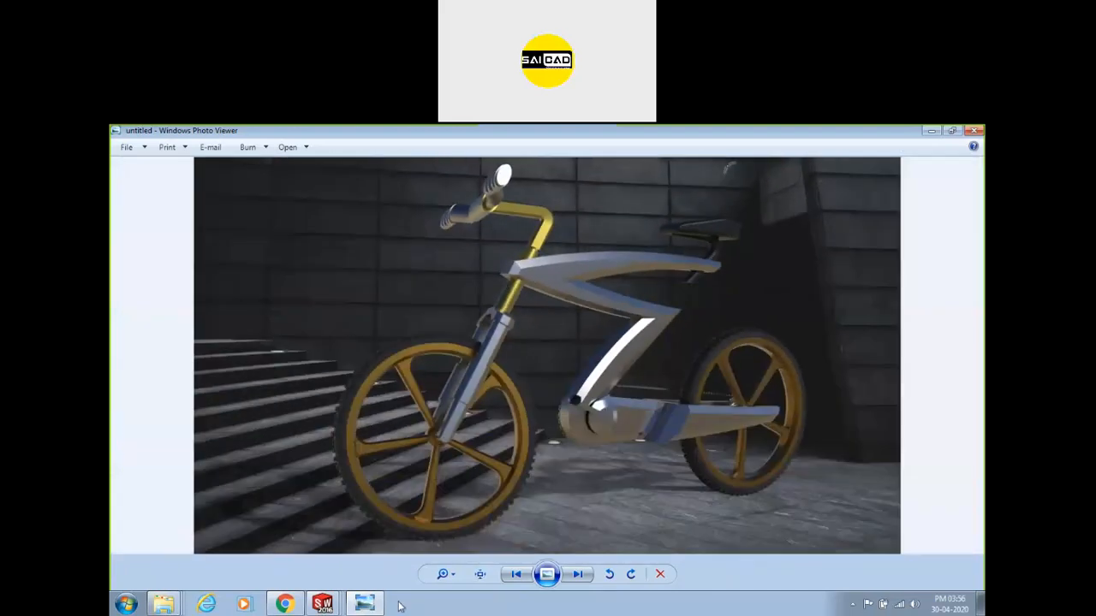
# Bring up the pump assembly, orbit it to a front-left three-quarter view, and hide the motion study.
pyautogui.moveTo(322, 603)
pyautogui.click(347, 577)
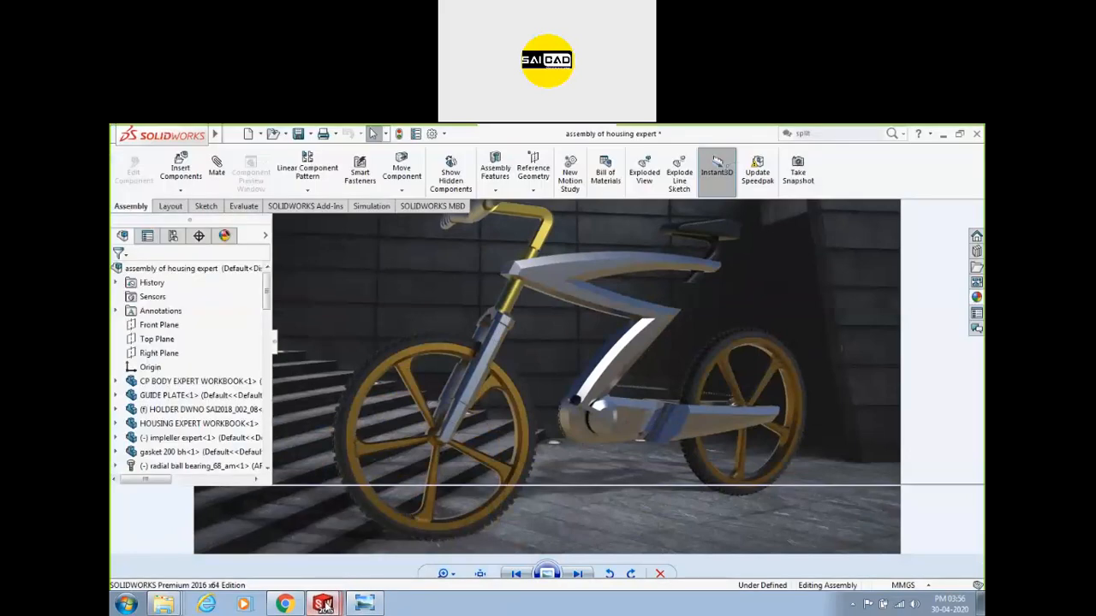
pyautogui.click(318, 531)
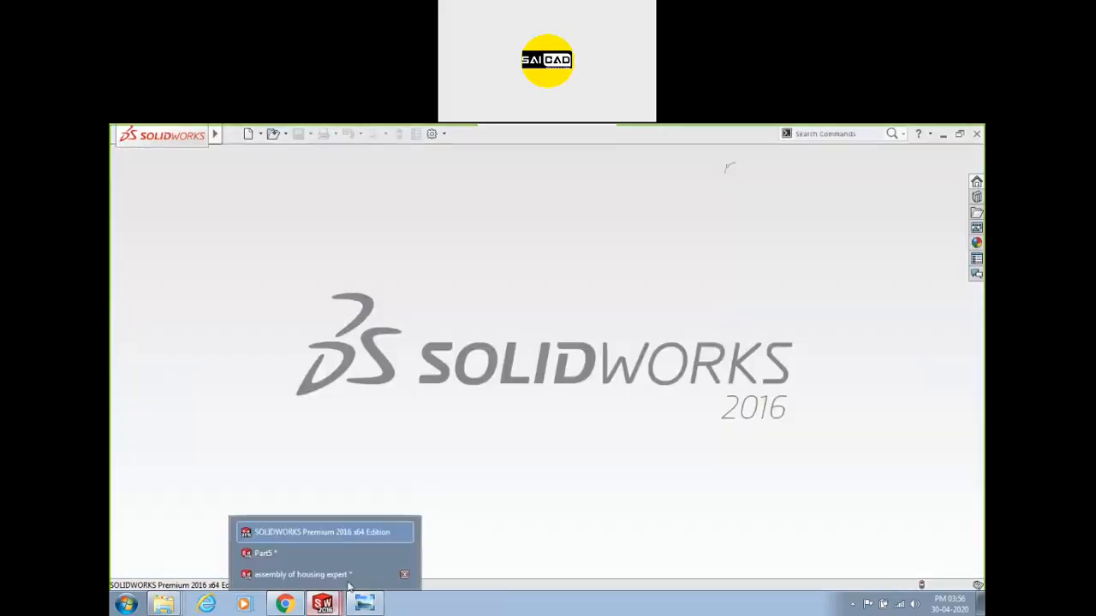
pyautogui.click(351, 574)
pyautogui.moveTo(596, 335); pyautogui.dragTo(655, 407, button='middle')
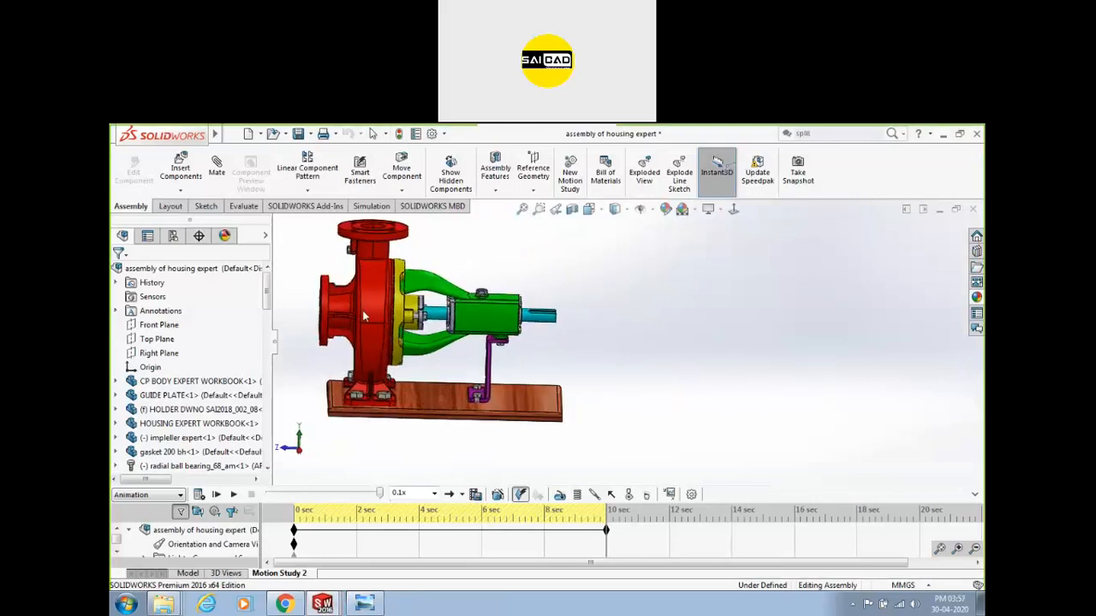
pyautogui.press('f')
pyautogui.scroll(-2, 533, 346)
pyautogui.moveTo(533, 346); pyautogui.dragTo(415, 391, button='middle')
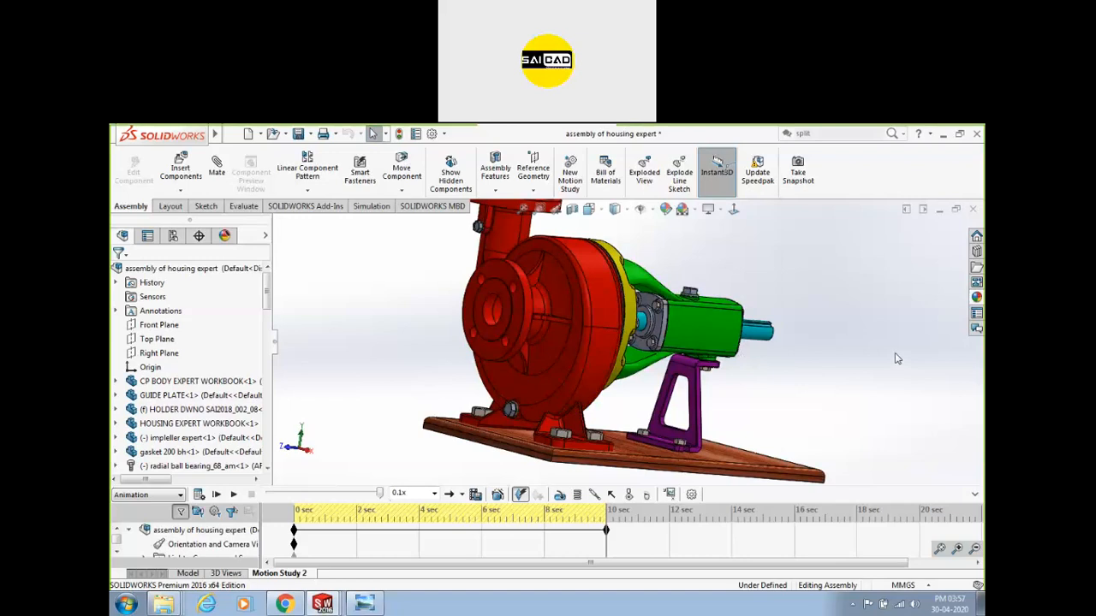
pyautogui.click(975, 496)
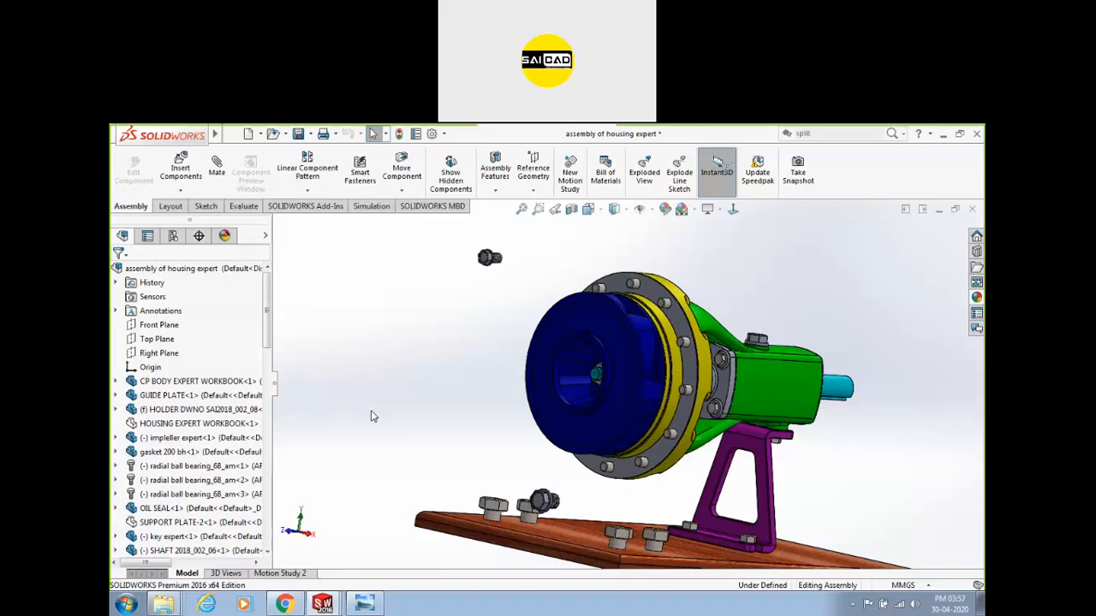
# Close the pump assembly and Part5 with Don't Save, close the second SolidWorks instance, and return to Photo Viewer.
pyautogui.click(973, 208)
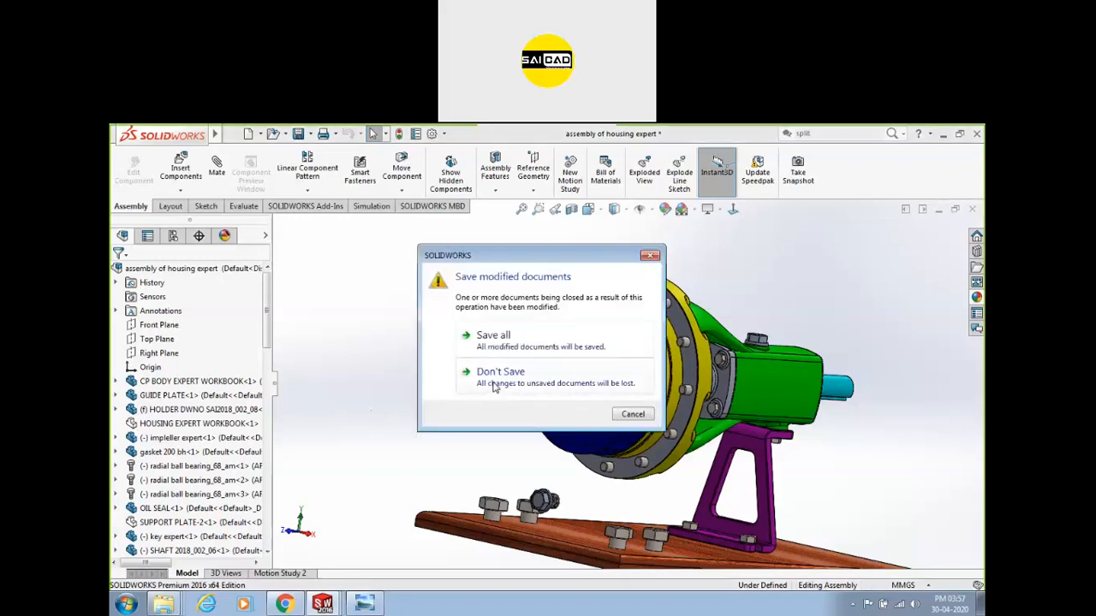
pyautogui.click(497, 382)
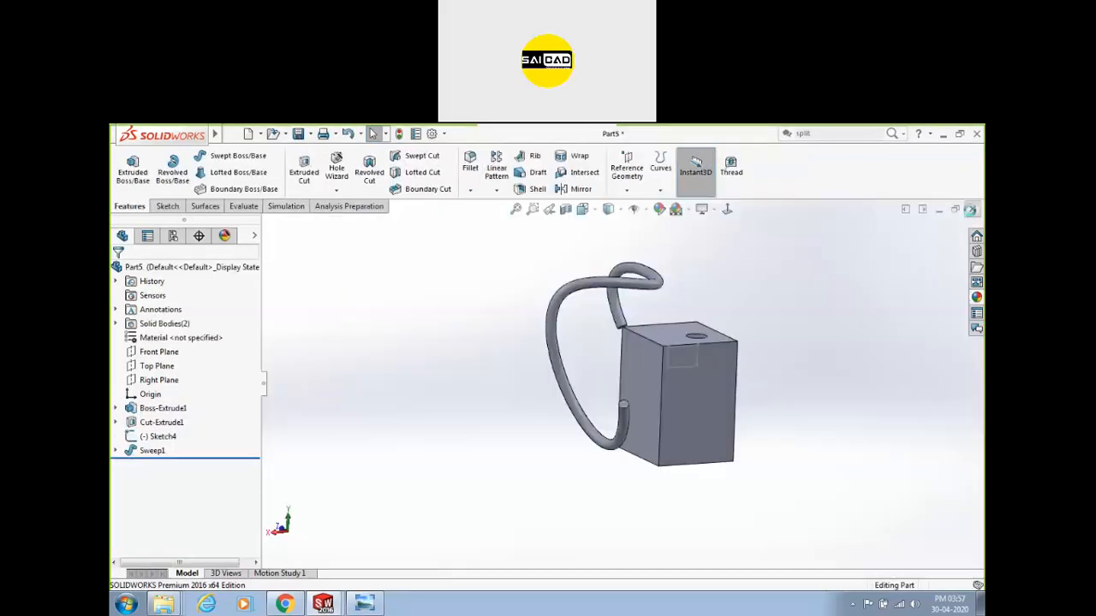
pyautogui.click(972, 209)
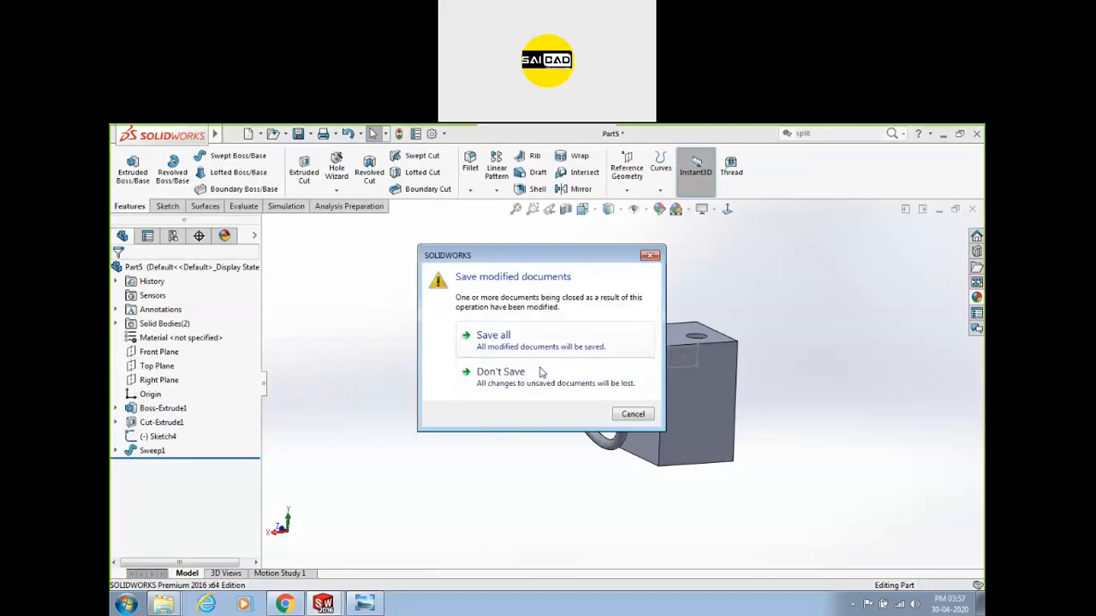
pyautogui.click(535, 374)
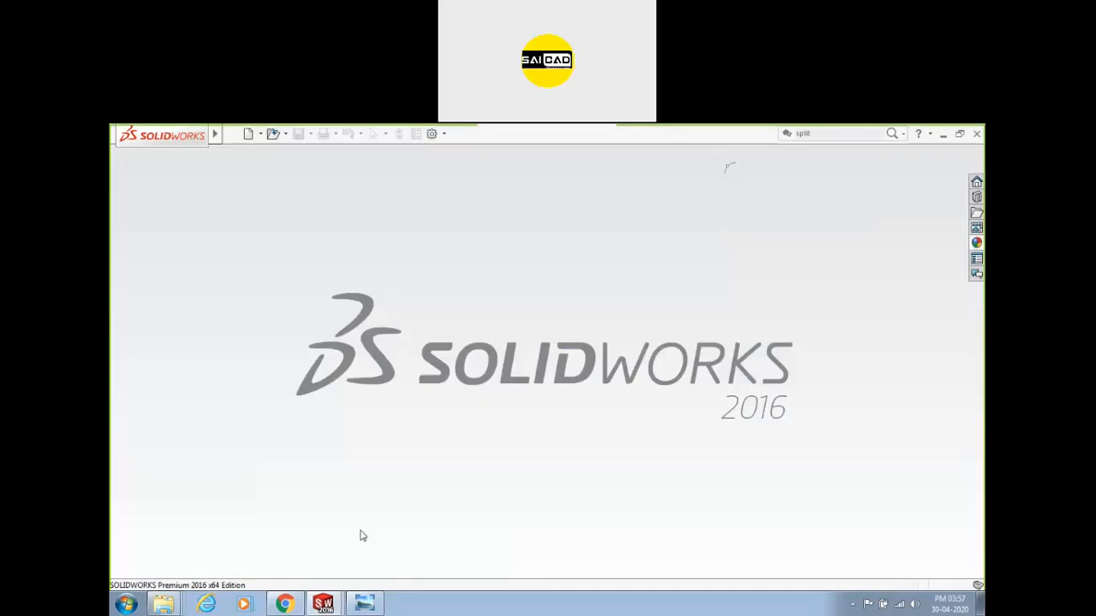
pyautogui.moveTo(338, 601)
pyautogui.click(404, 553)
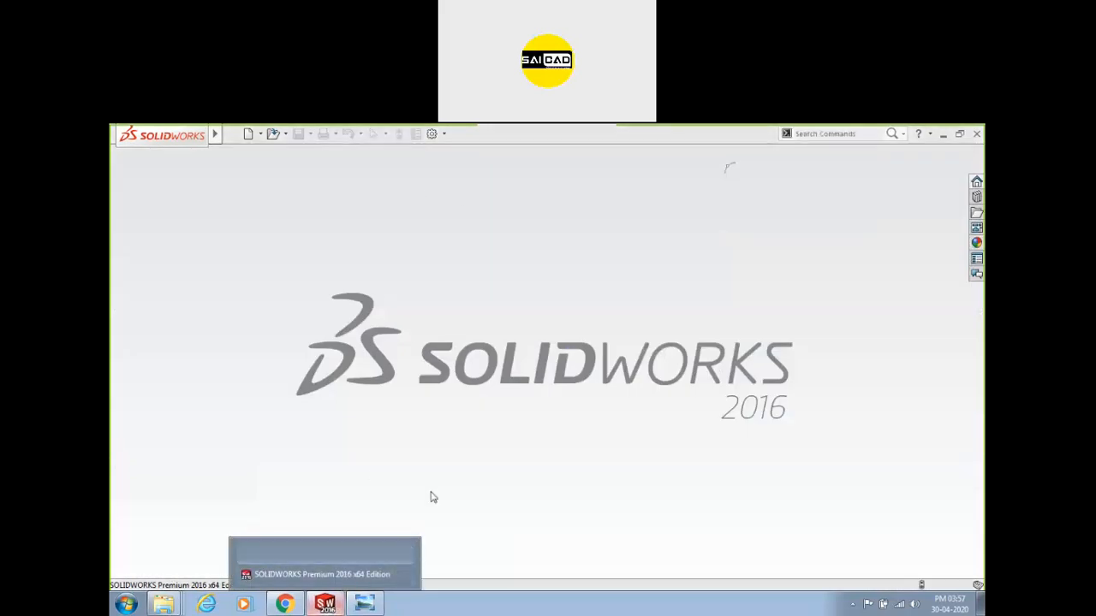
pyautogui.click(363, 604)
pyautogui.rightClick(363, 604)
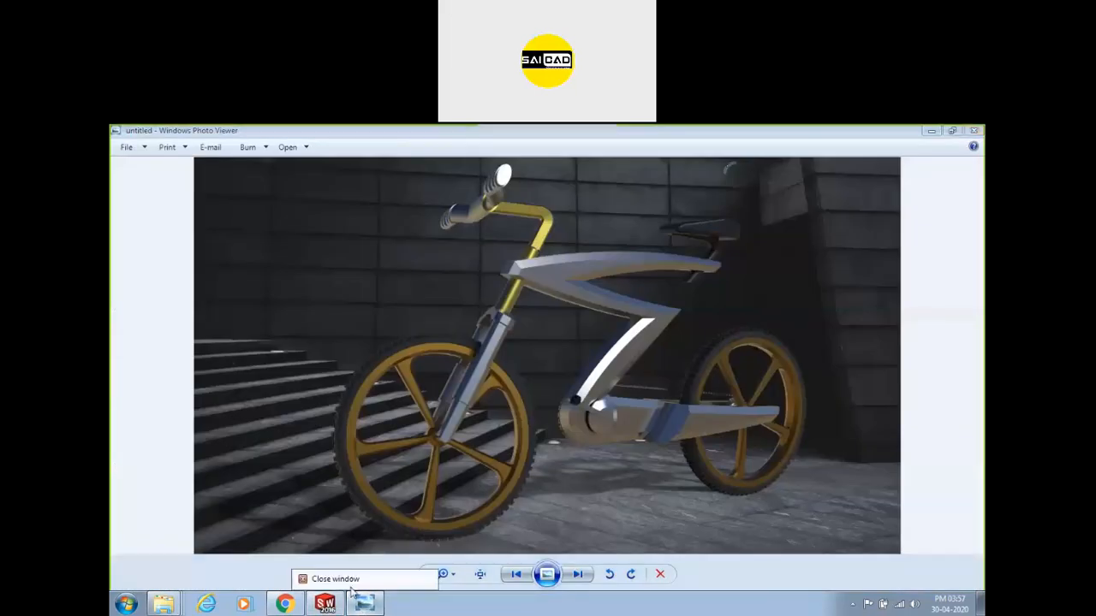
# Close Photo Viewer and the AppStream browser, minimise SolidWorks, and close the Renderings folder.
pyautogui.click(342, 576)
pyautogui.click(285, 604)
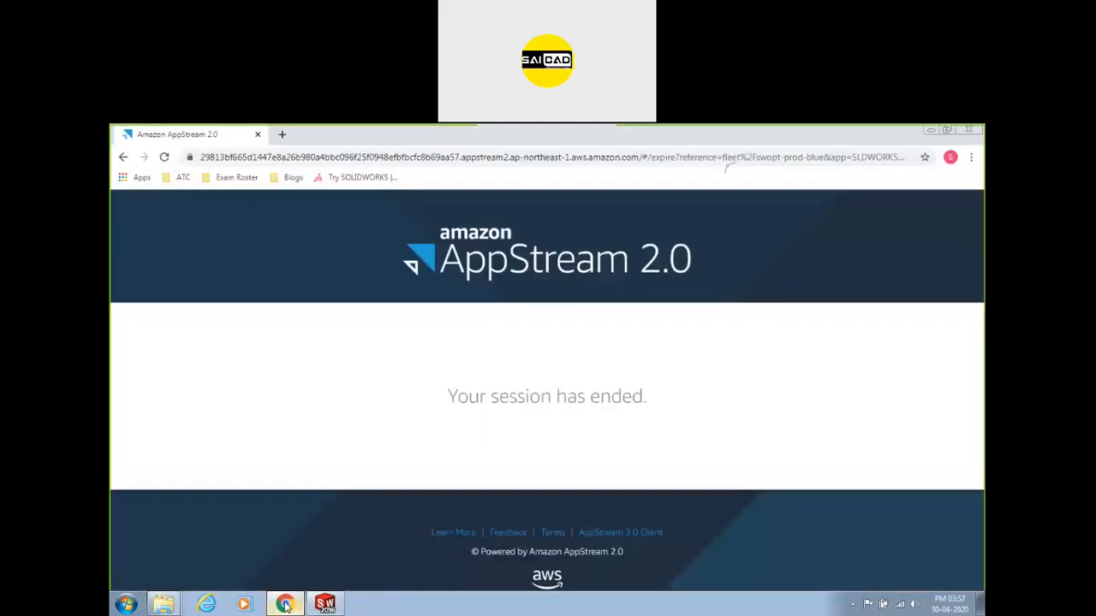
pyautogui.rightClick(285, 604)
pyautogui.click(257, 577)
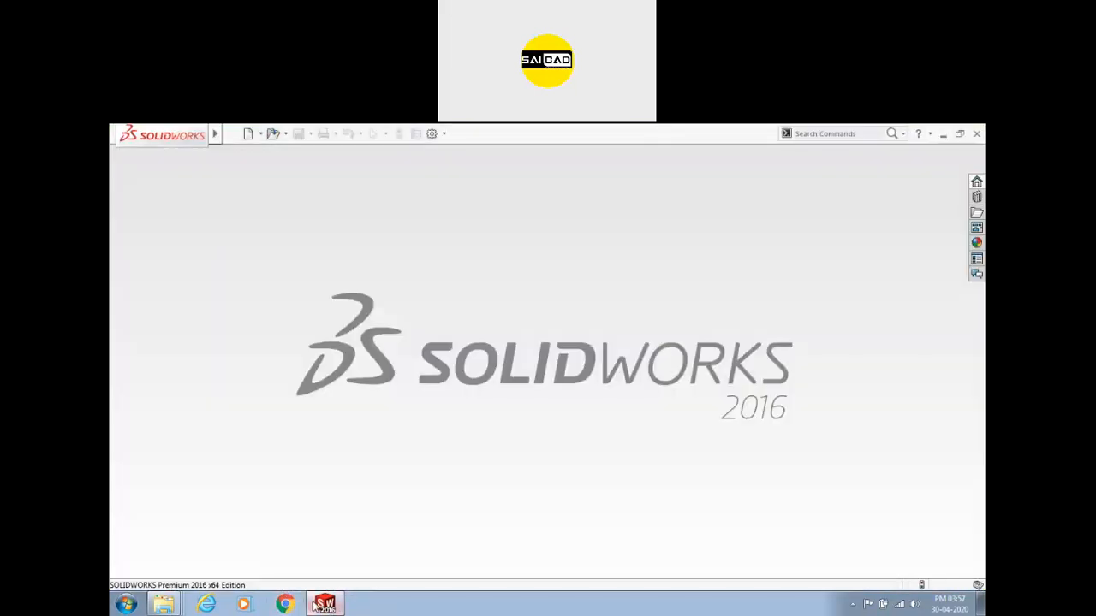
pyautogui.click(322, 604)
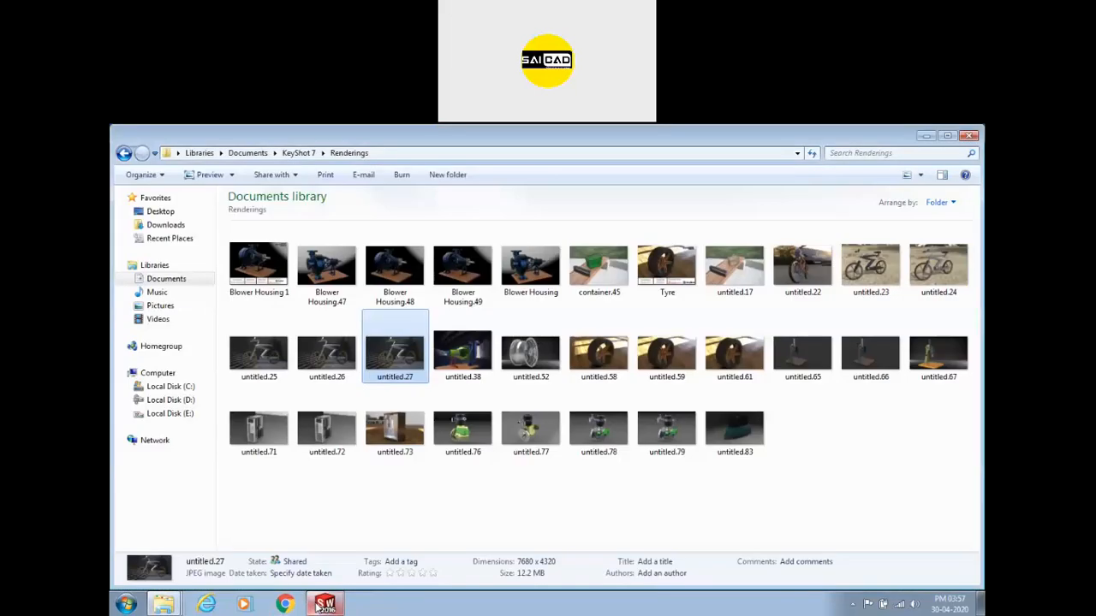
pyautogui.click(968, 135)
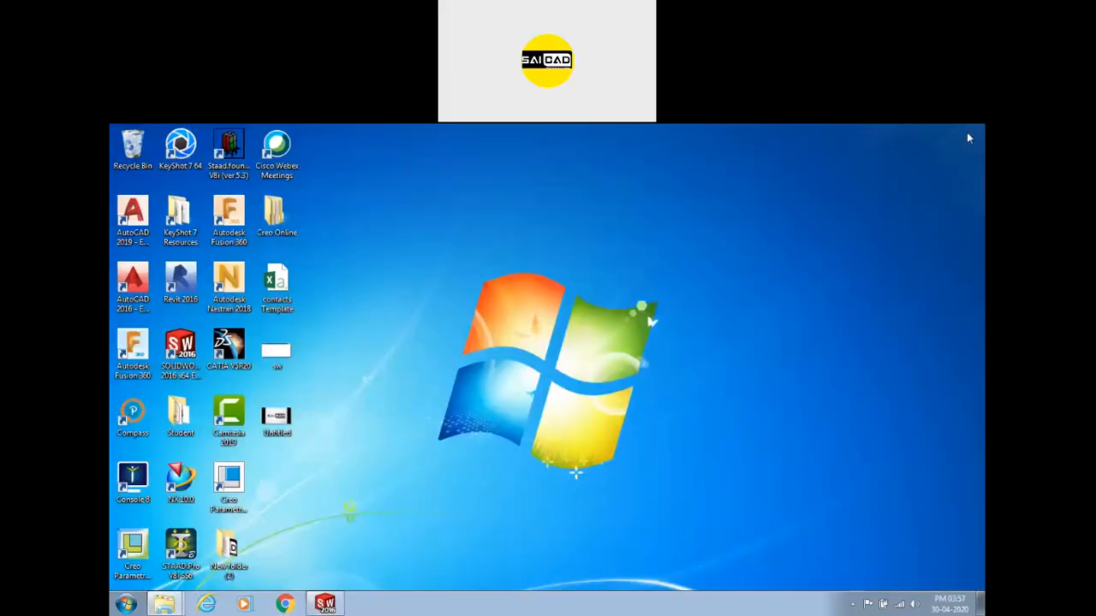